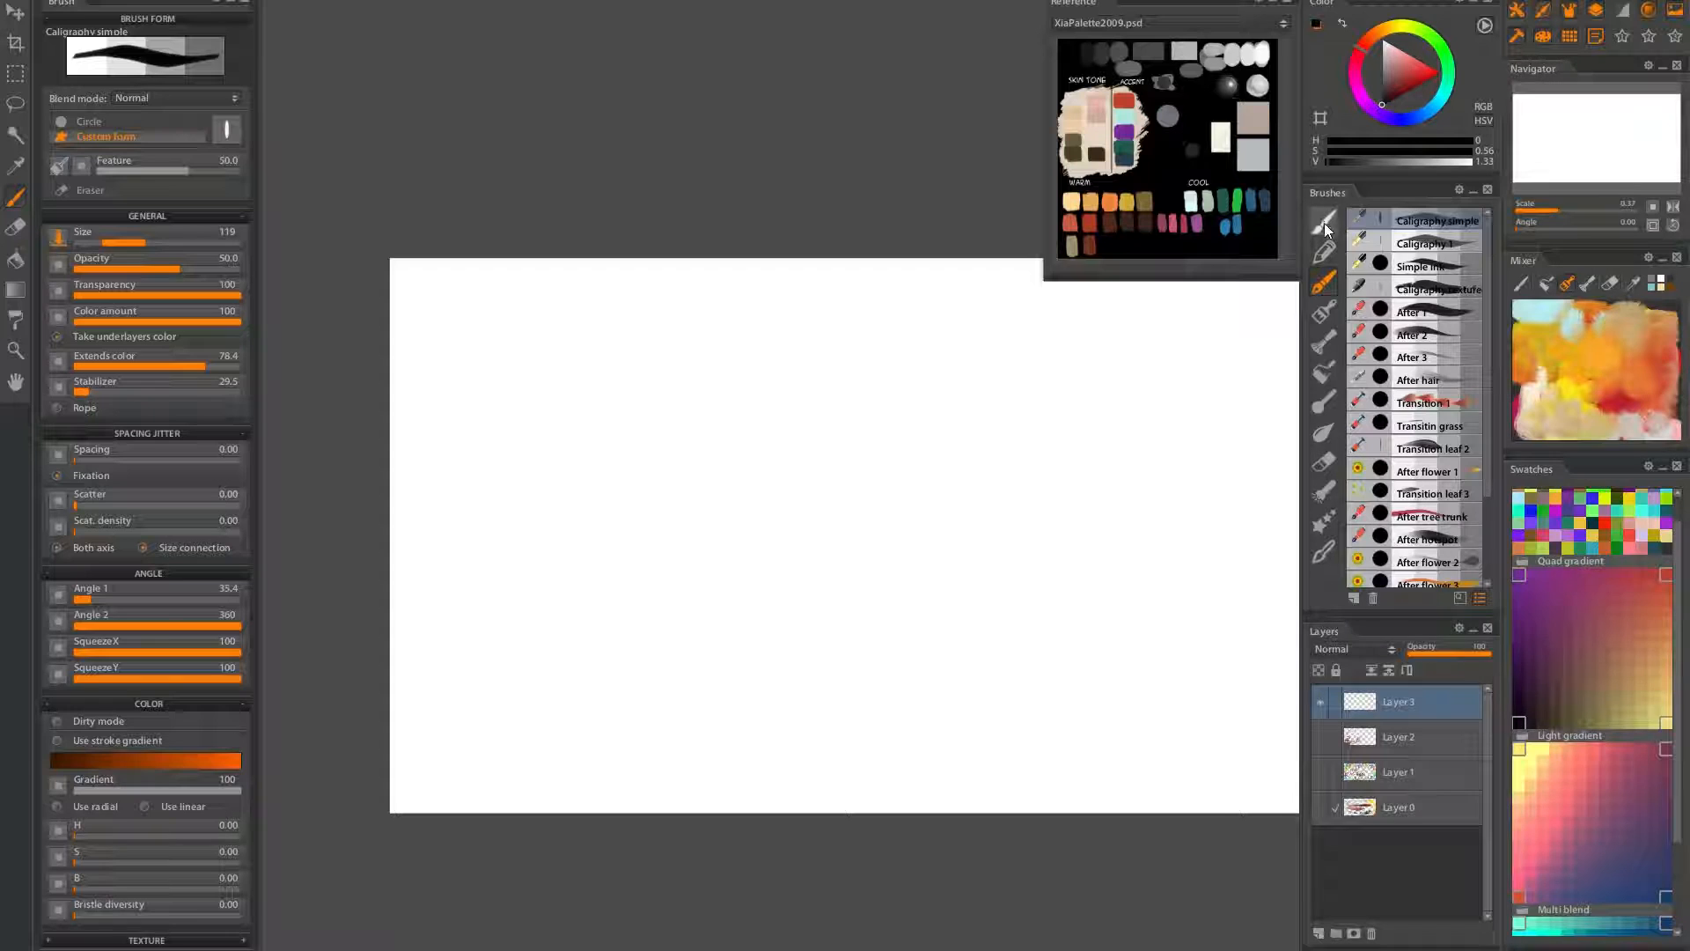
Compare the presets in the general brush category with those in the pencil category
{"action": "left_click", "coordinate": [1323, 224]}
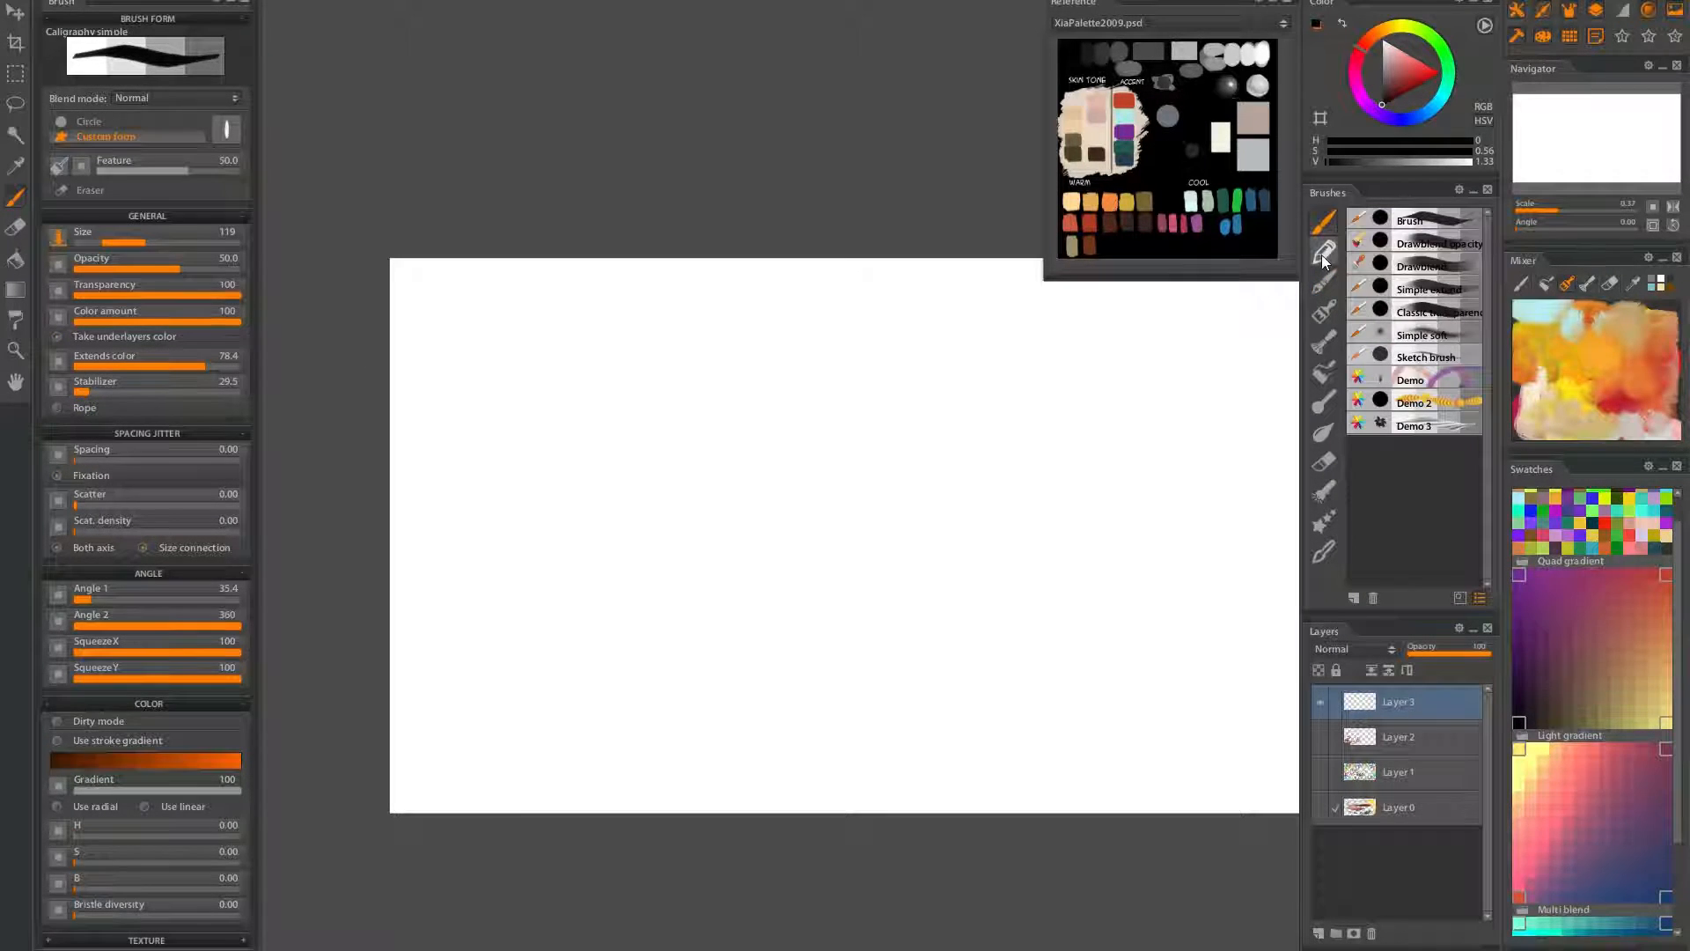
{"action": "left_click", "coordinate": [1324, 252]}
{"action": "left_click", "coordinate": [1325, 224]}
{"action": "left_click", "coordinate": [1328, 253]}
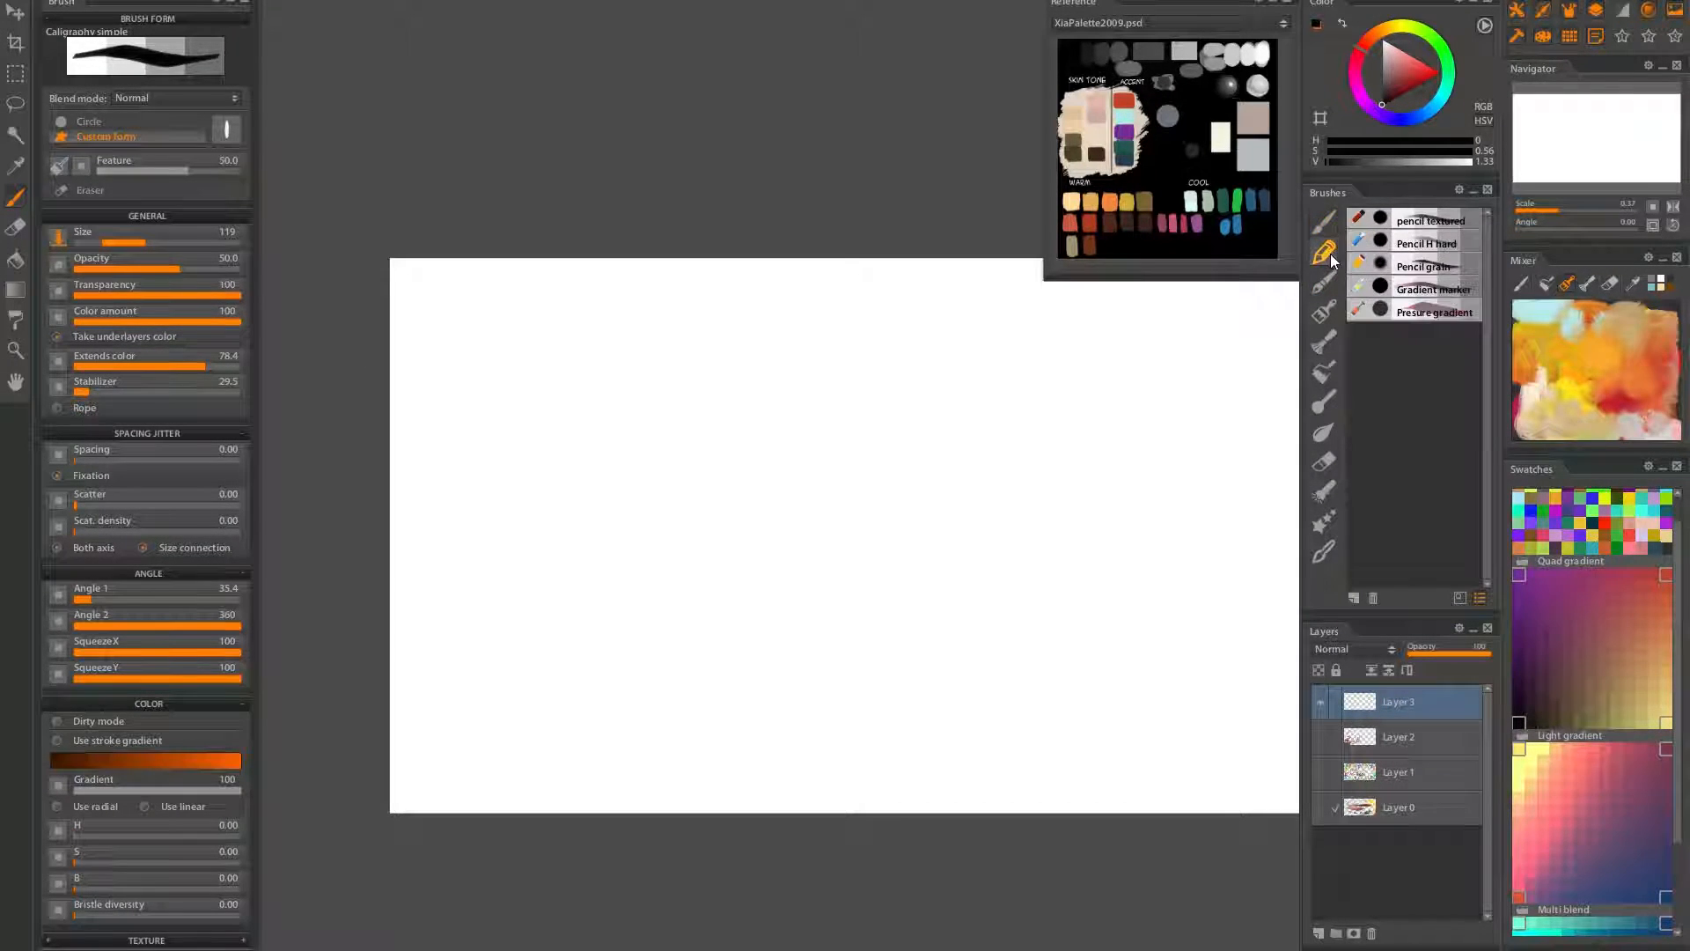
{"action": "left_click", "coordinate": [1323, 223]}
{"action": "left_click", "coordinate": [1326, 255]}
{"action": "left_click", "coordinate": [1323, 225]}
{"action": "left_click", "coordinate": [1325, 254]}
{"action": "left_click", "coordinate": [1326, 228]}
{"action": "left_click", "coordinate": [1325, 254]}
{"action": "left_click", "coordinate": [1324, 226]}
{"action": "left_click", "coordinate": [1326, 255]}
{"action": "left_click", "coordinate": [1325, 226]}
{"action": "left_click", "coordinate": [1325, 254]}
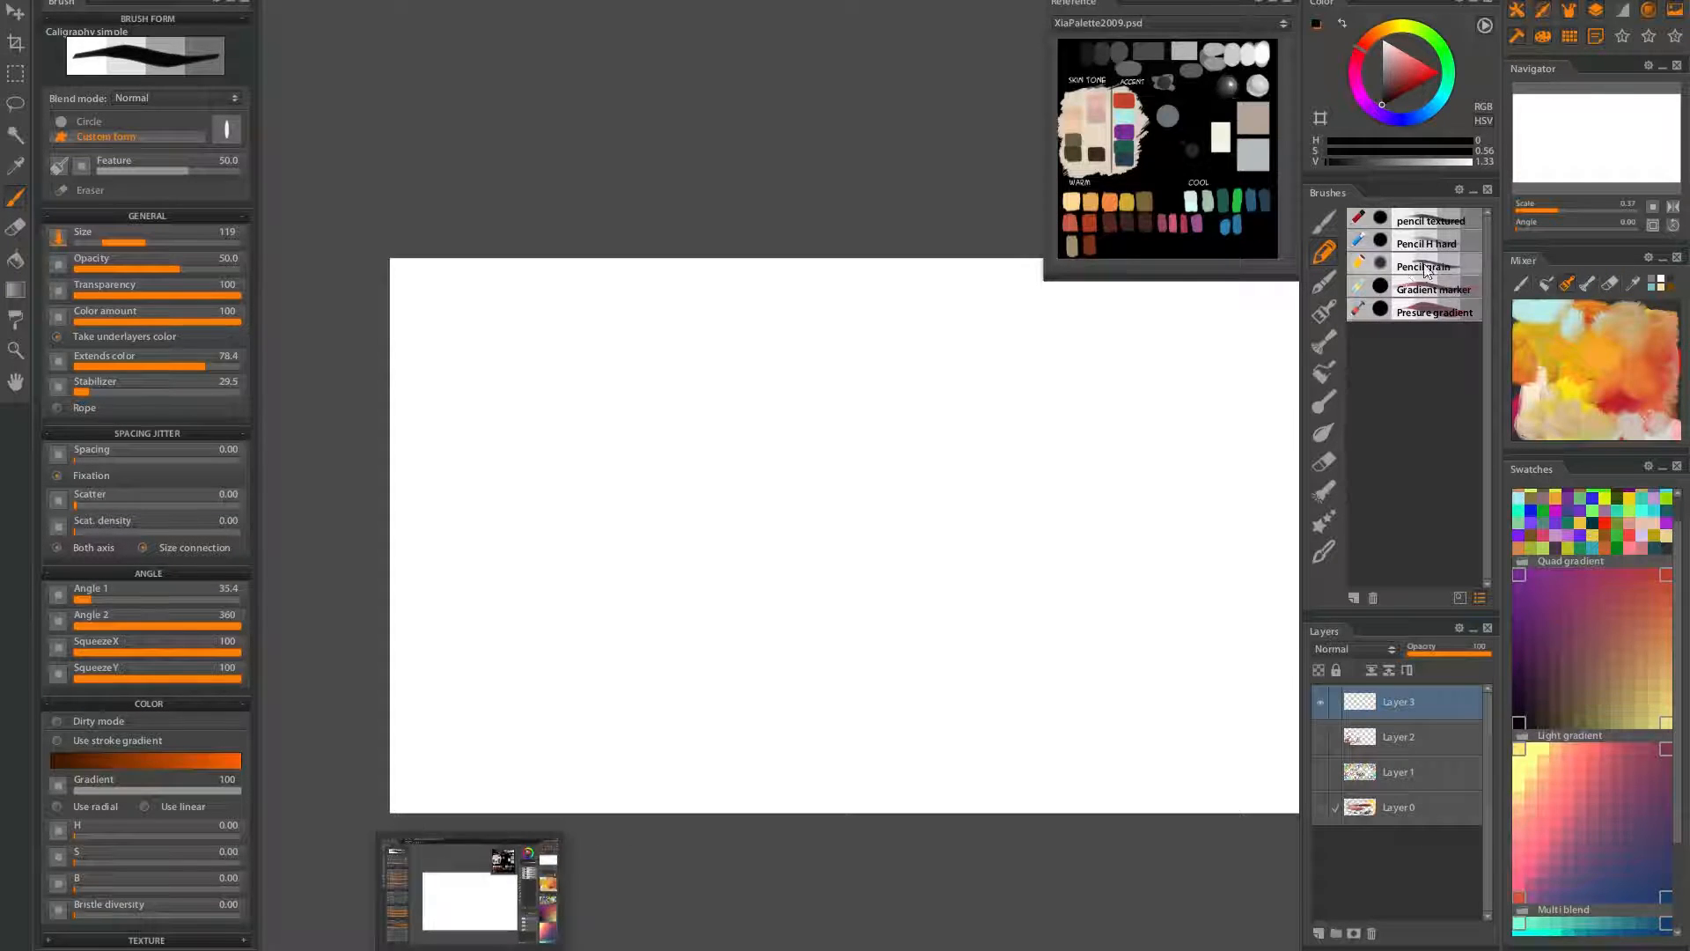
Look through the full list of ink and calligraphy brush presets
{"action": "left_click", "coordinate": [1329, 289]}
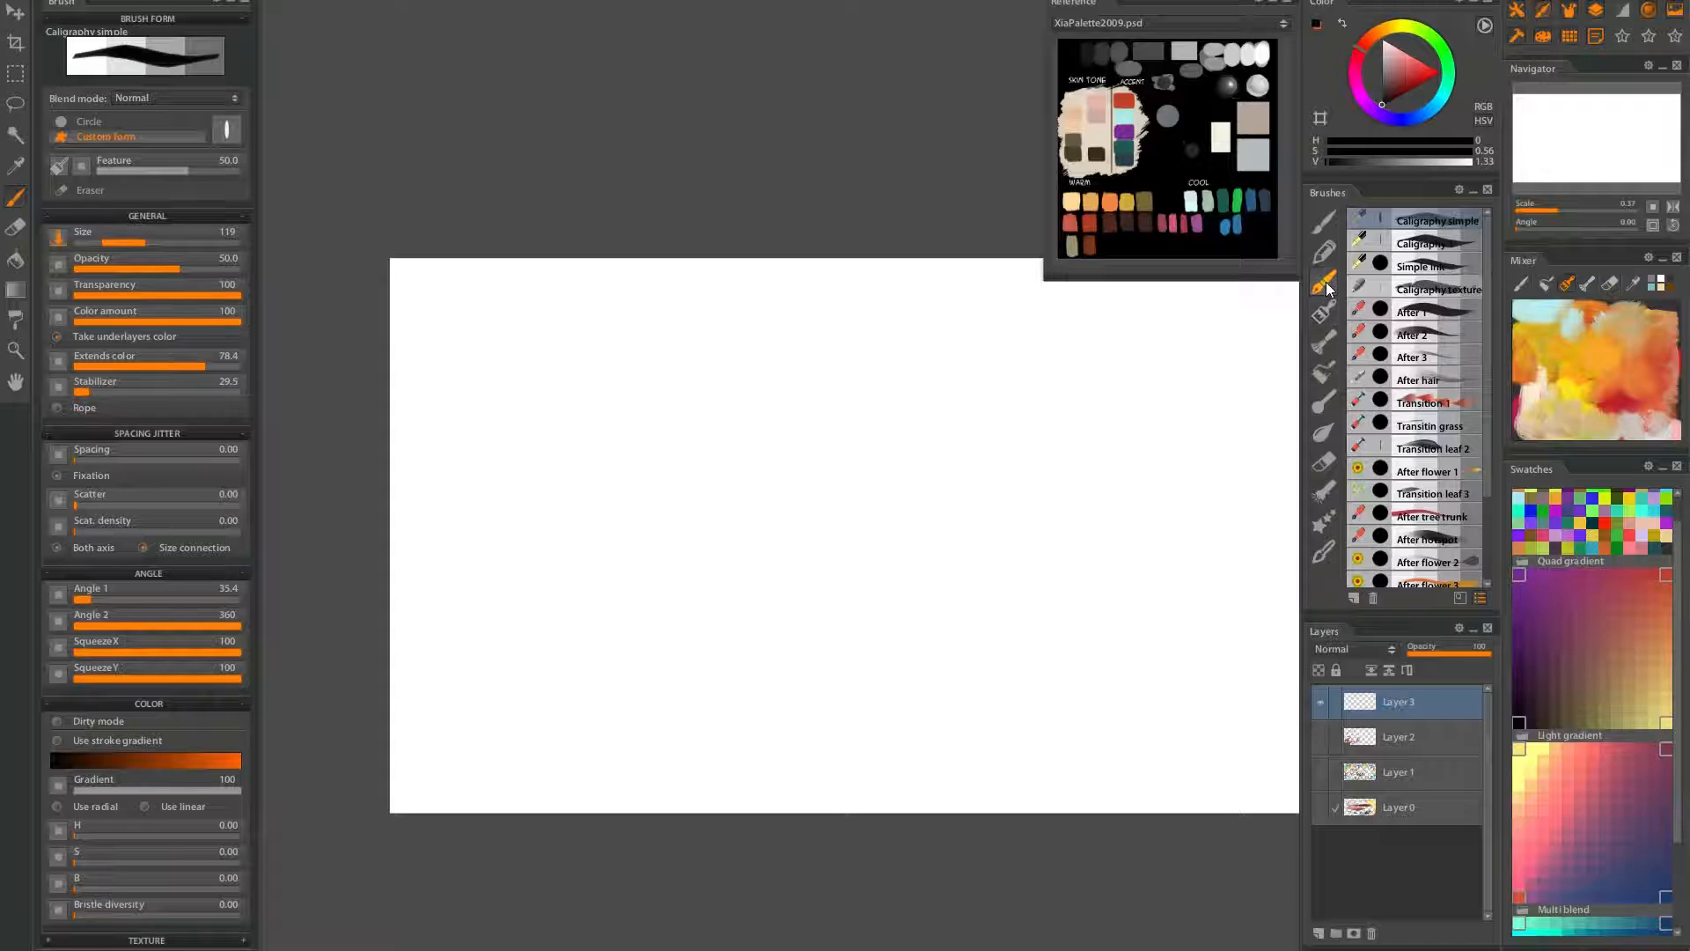
{"action": "scroll", "coordinate": [1488, 247], "scroll_direction": "down", "scroll_amount": 1}
{"action": "scroll", "coordinate": [1491, 256], "scroll_direction": "up", "scroll_amount": 1}
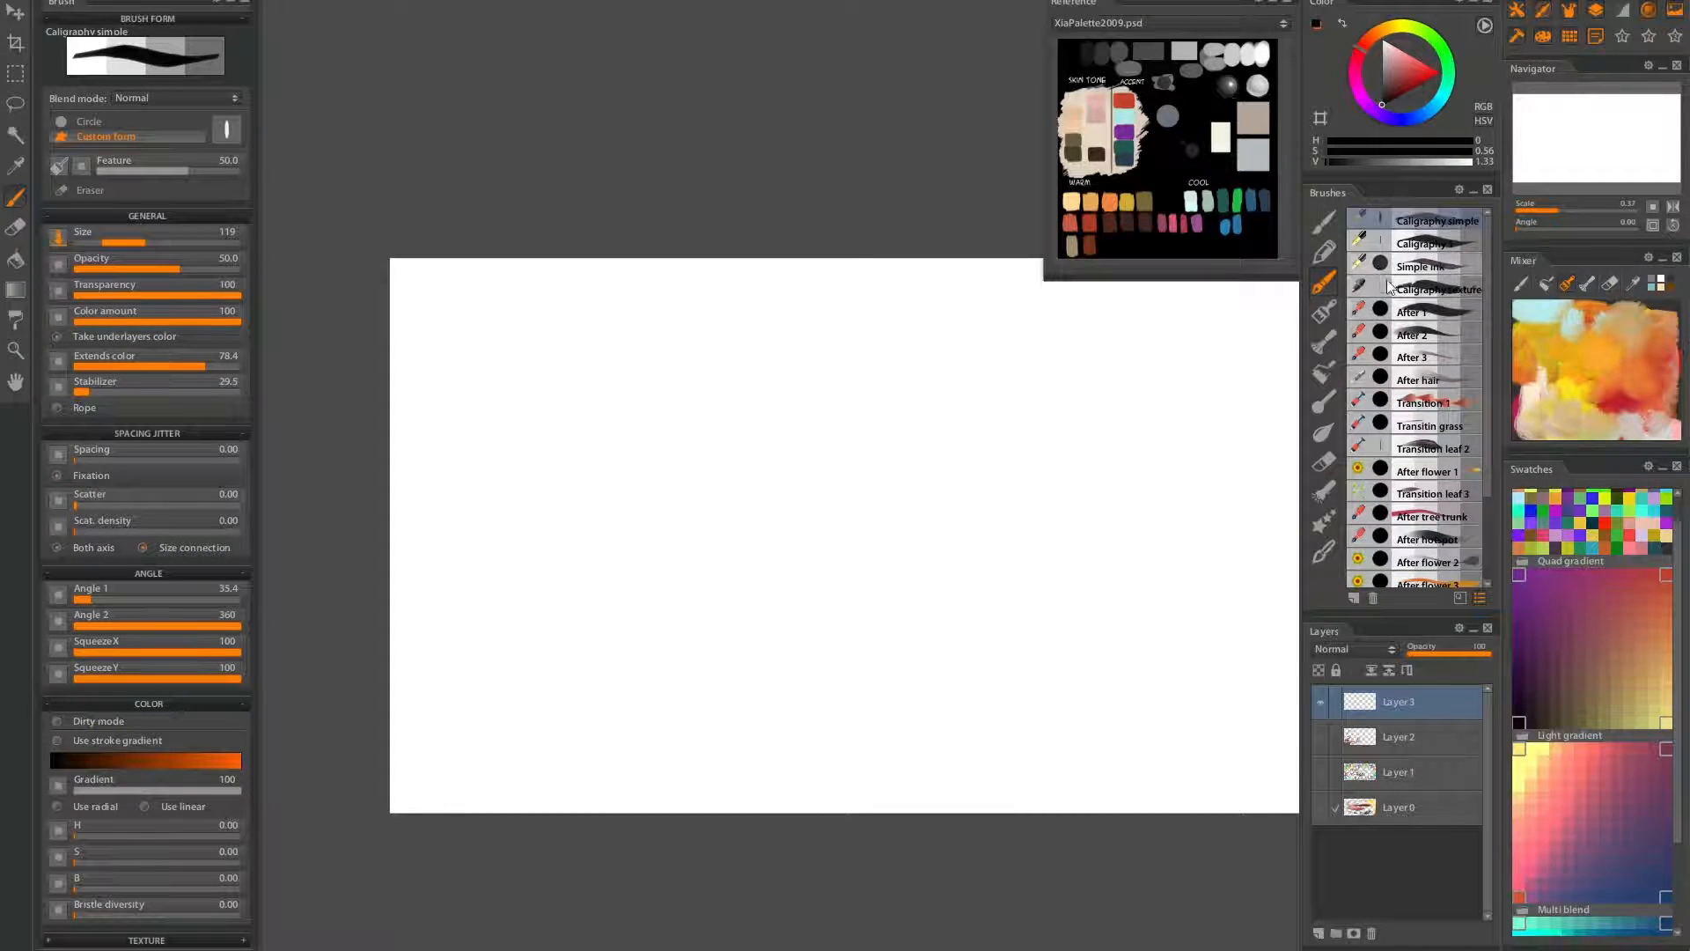
{"action": "scroll", "coordinate": [1488, 264], "scroll_direction": "down", "scroll_amount": 1}
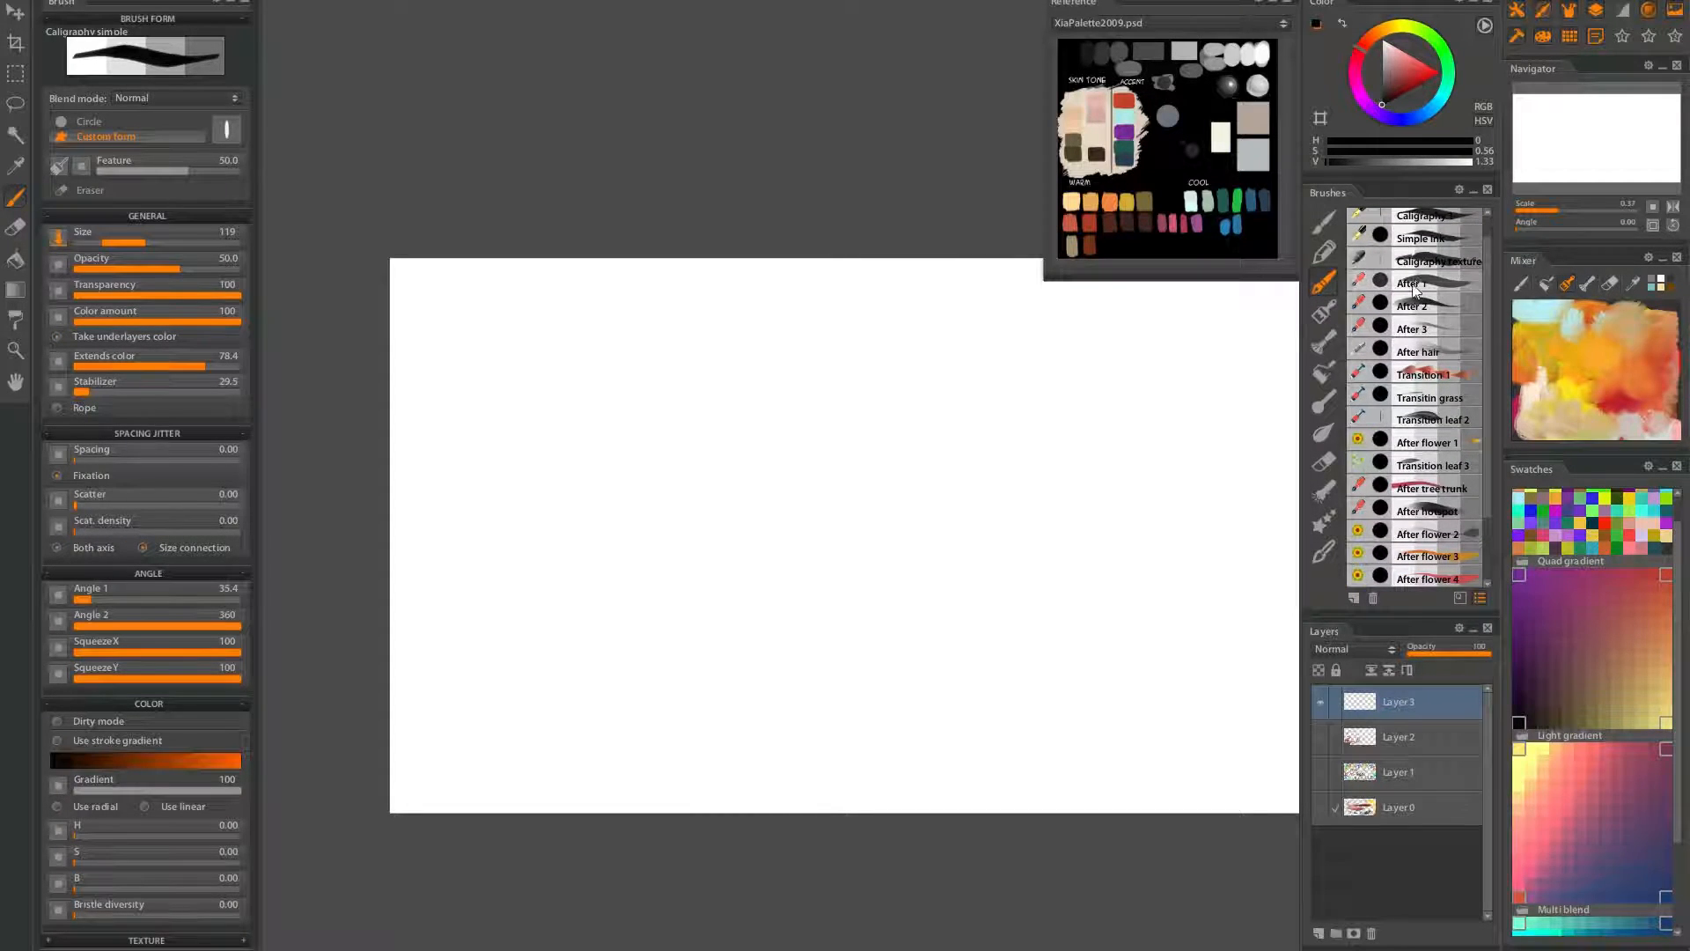
{"action": "left_click_drag", "start_coordinate": [1488, 310], "coordinate": [1487, 384]}
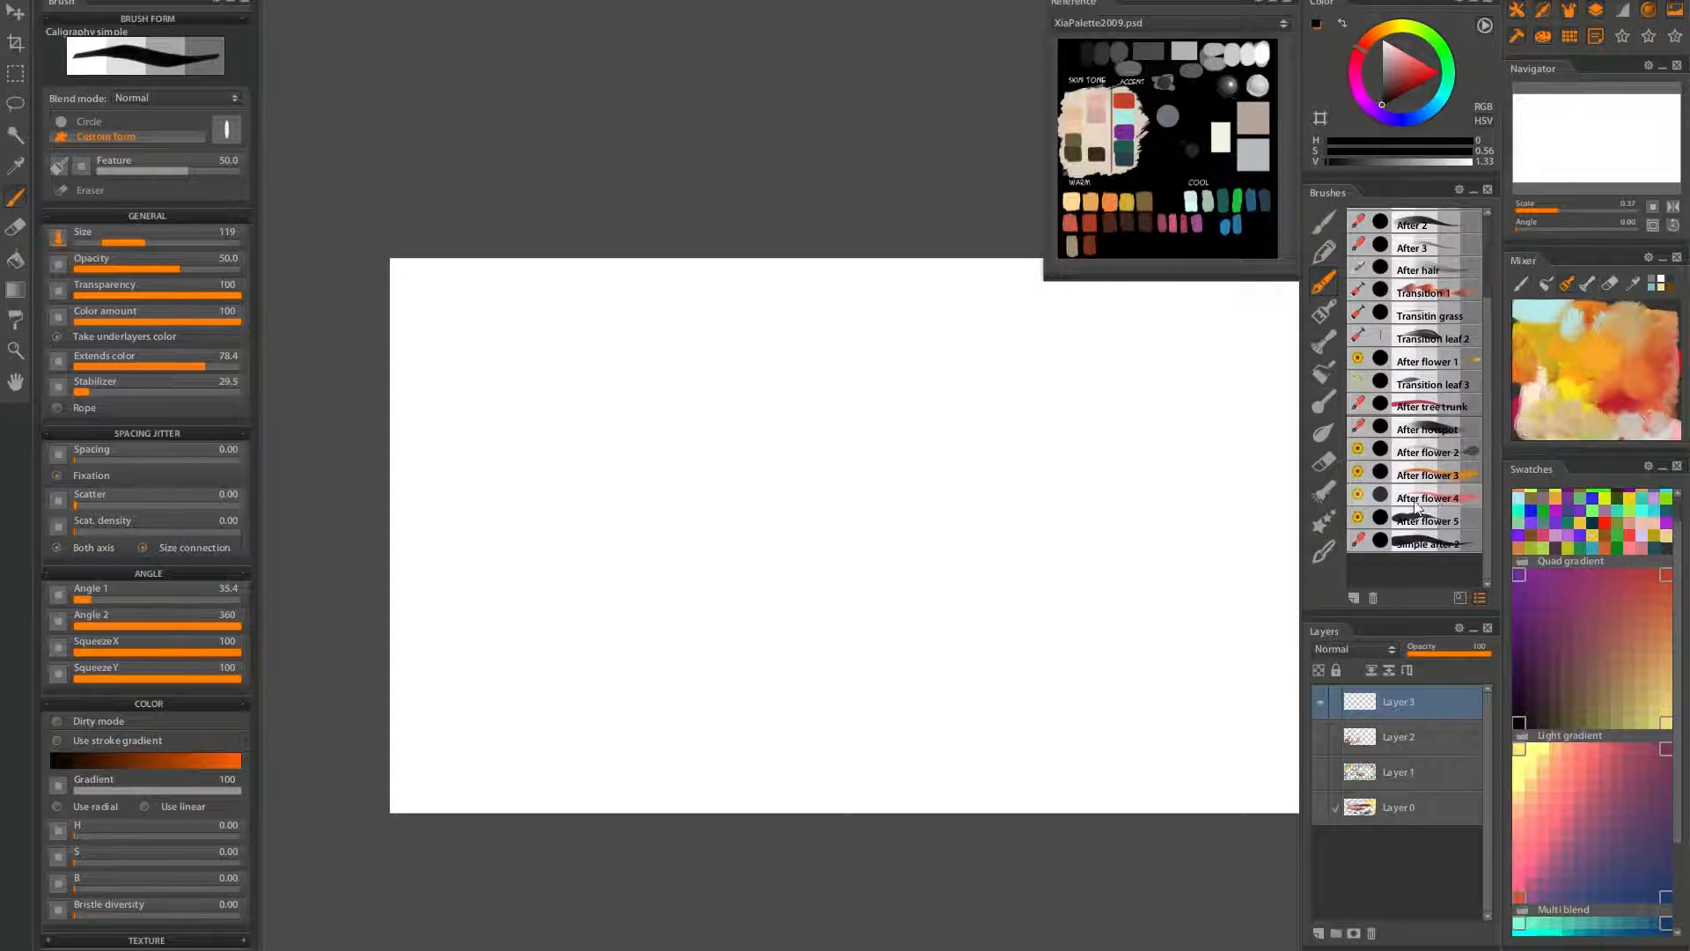
{"action": "scroll", "coordinate": [1488, 491], "scroll_direction": "up", "scroll_amount": 3}
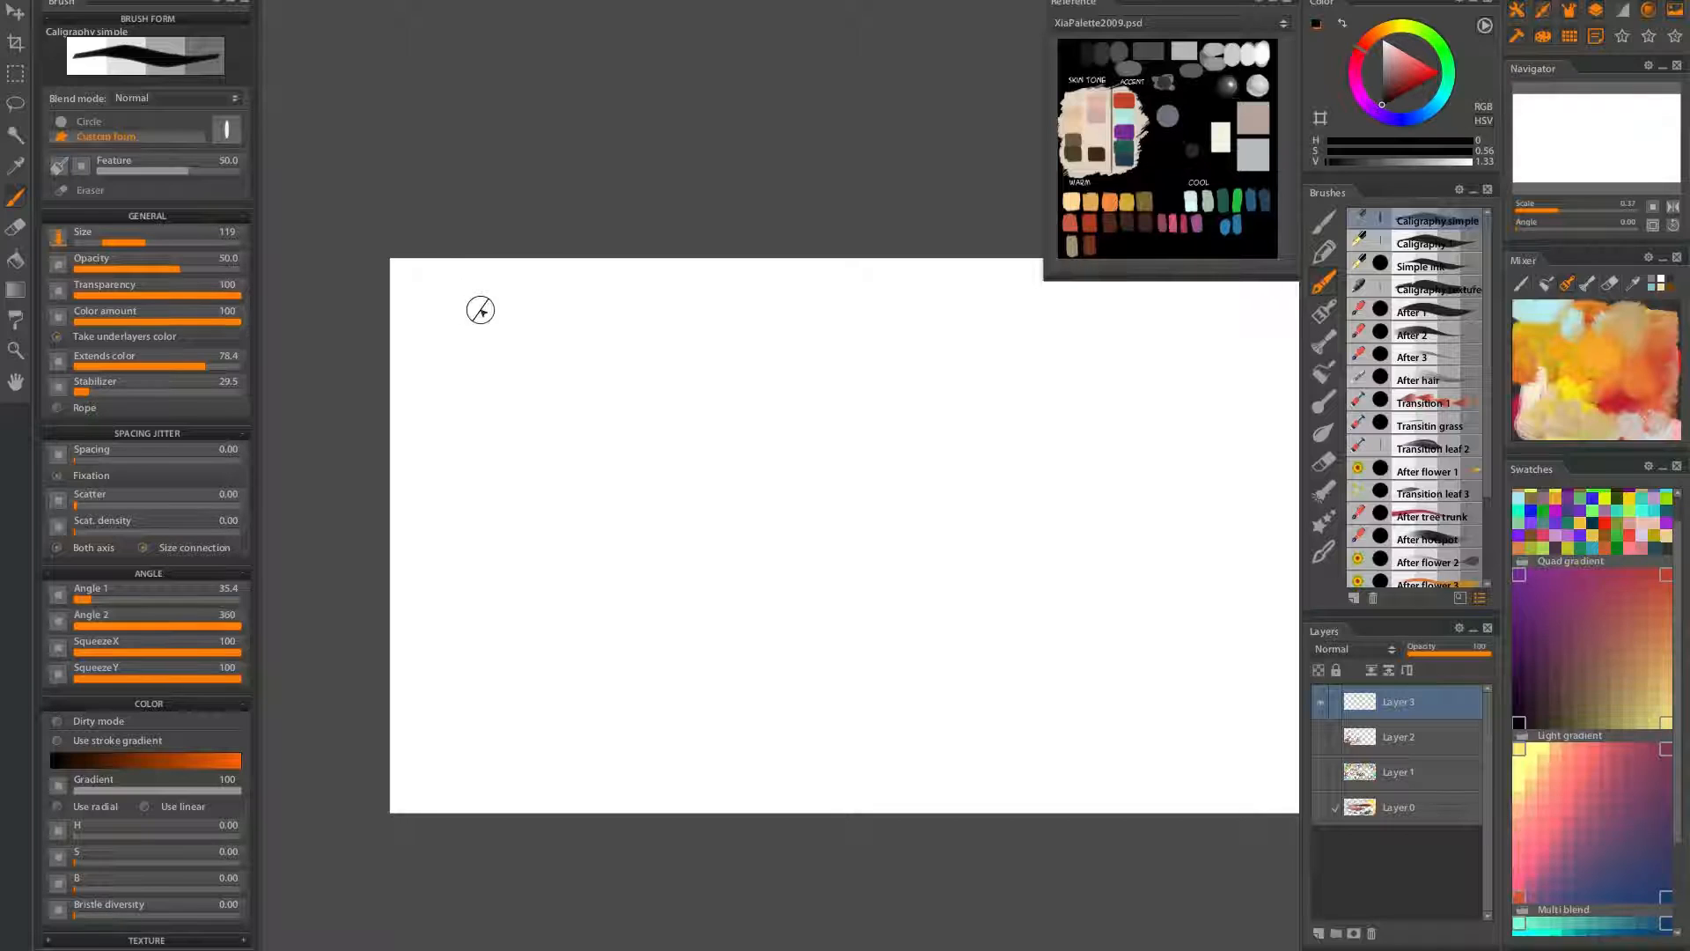
Paint black zigzag and crossing test strokes on the blank canvas with the Caligraphy simple brush
{"action": "mouse_move", "coordinate": [445, 303]}
{"action": "left_mouse_down"}
{"action": "mouse_move", "coordinate": [477, 393]}
{"action": "mouse_move", "coordinate": [442, 639]}
{"action": "left_mouse_up"}
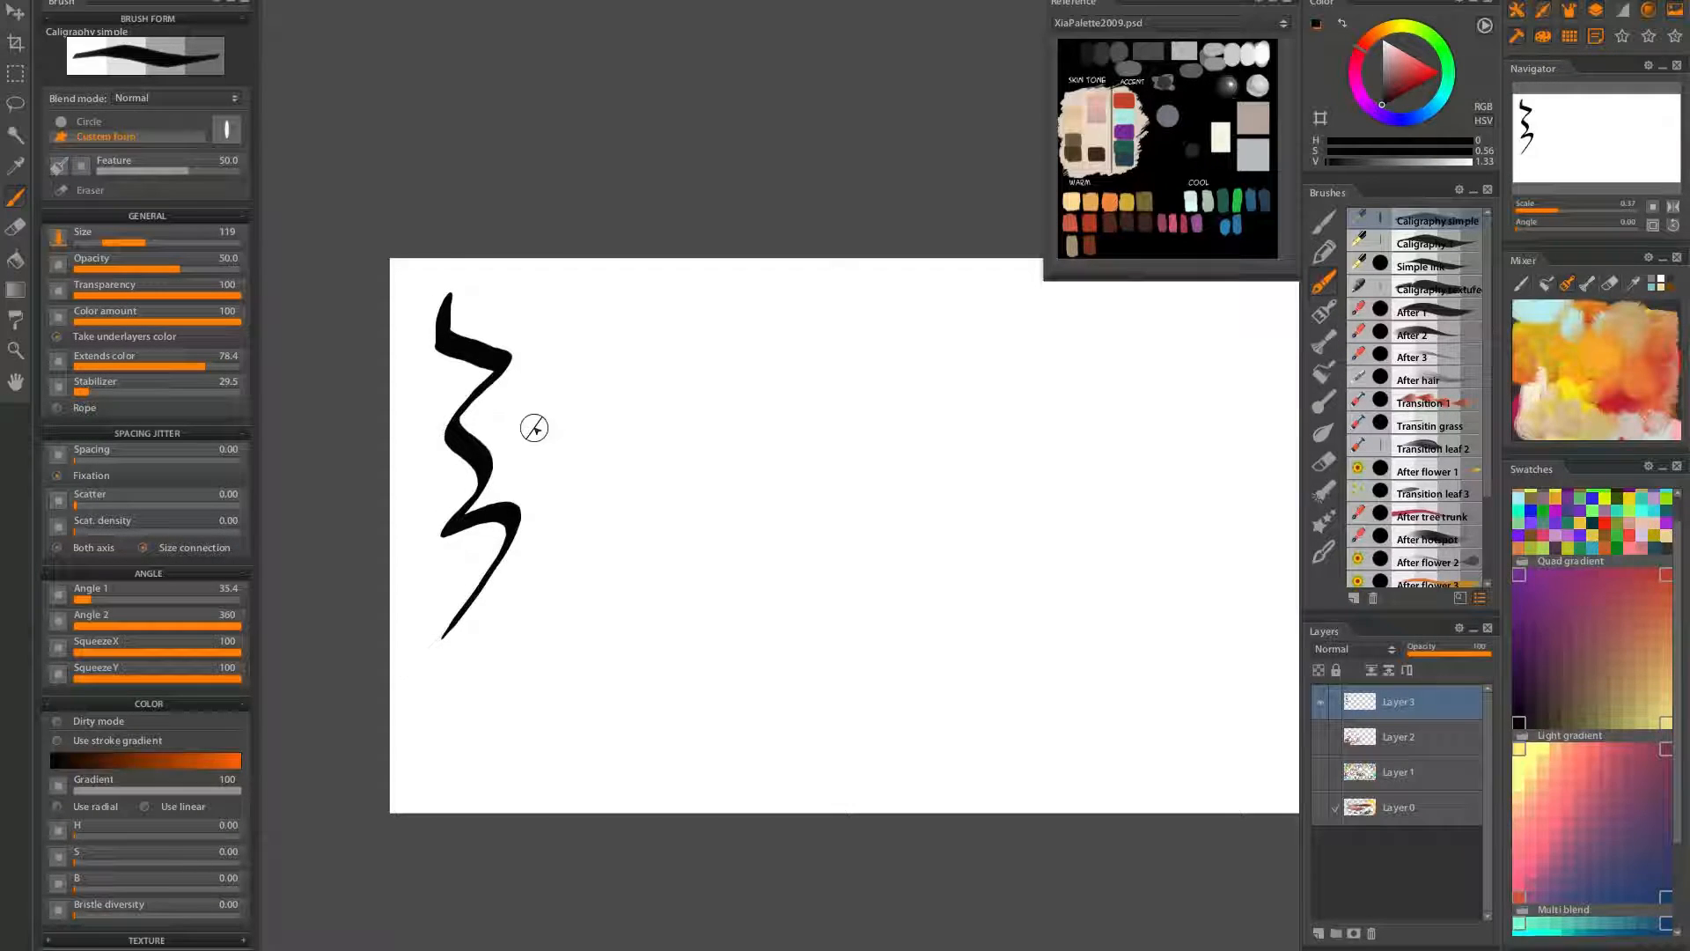
{"action": "left_click_drag", "start_coordinate": [546, 366], "coordinate": [576, 497]}
{"action": "key", "text": "ctrl+z"}
{"action": "mouse_move", "coordinate": [581, 358]}
{"action": "left_mouse_down"}
{"action": "mouse_move", "coordinate": [532, 422]}
{"action": "mouse_move", "coordinate": [567, 476]}
{"action": "mouse_move", "coordinate": [544, 508]}
{"action": "left_mouse_up"}
{"action": "mouse_move", "coordinate": [568, 396]}
{"action": "left_mouse_down"}
{"action": "mouse_move", "coordinate": [615, 392]}
{"action": "mouse_move", "coordinate": [583, 400]}
{"action": "mouse_move", "coordinate": [592, 373]}
{"action": "mouse_move", "coordinate": [628, 404]}
{"action": "mouse_move", "coordinate": [629, 357]}
{"action": "left_mouse_up"}
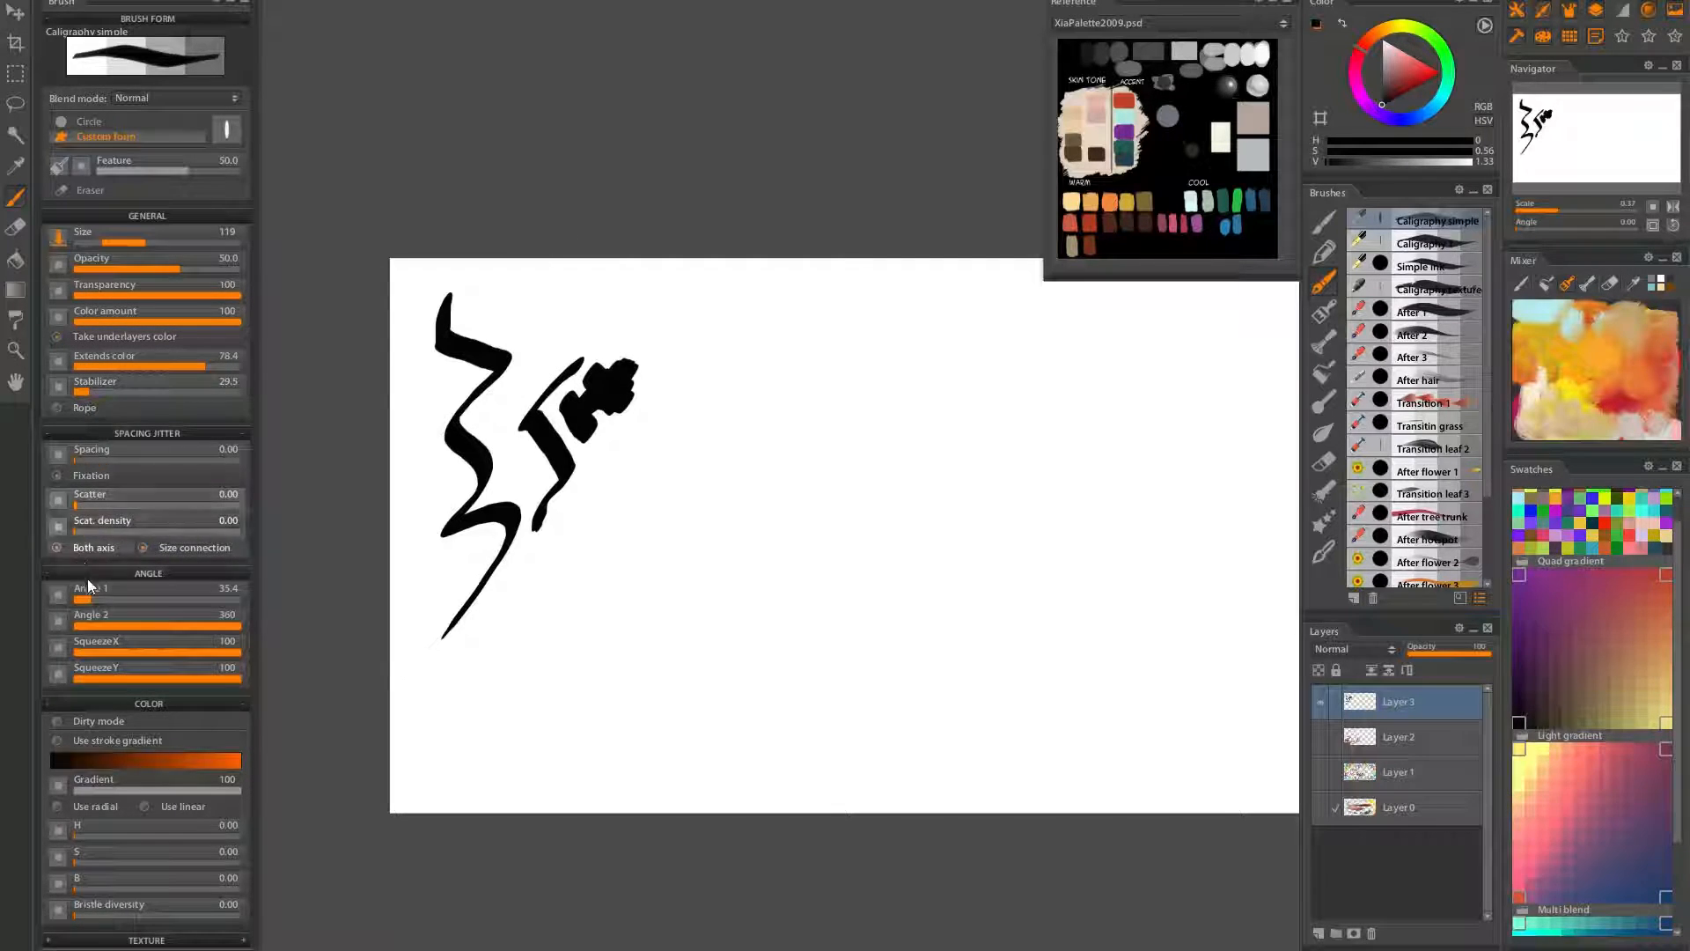
Set the Caligraphy simple brush's Angle 1 to 45.1, removing the test stroke made during the adjustment
{"action": "left_click_drag", "start_coordinate": [93, 600], "coordinate": [100, 600]}
{"action": "left_click_drag", "start_coordinate": [612, 523], "coordinate": [564, 568]}
{"action": "key", "text": "ctrl+z"}
{"action": "left_click_drag", "start_coordinate": [97, 600], "coordinate": [93, 602]}
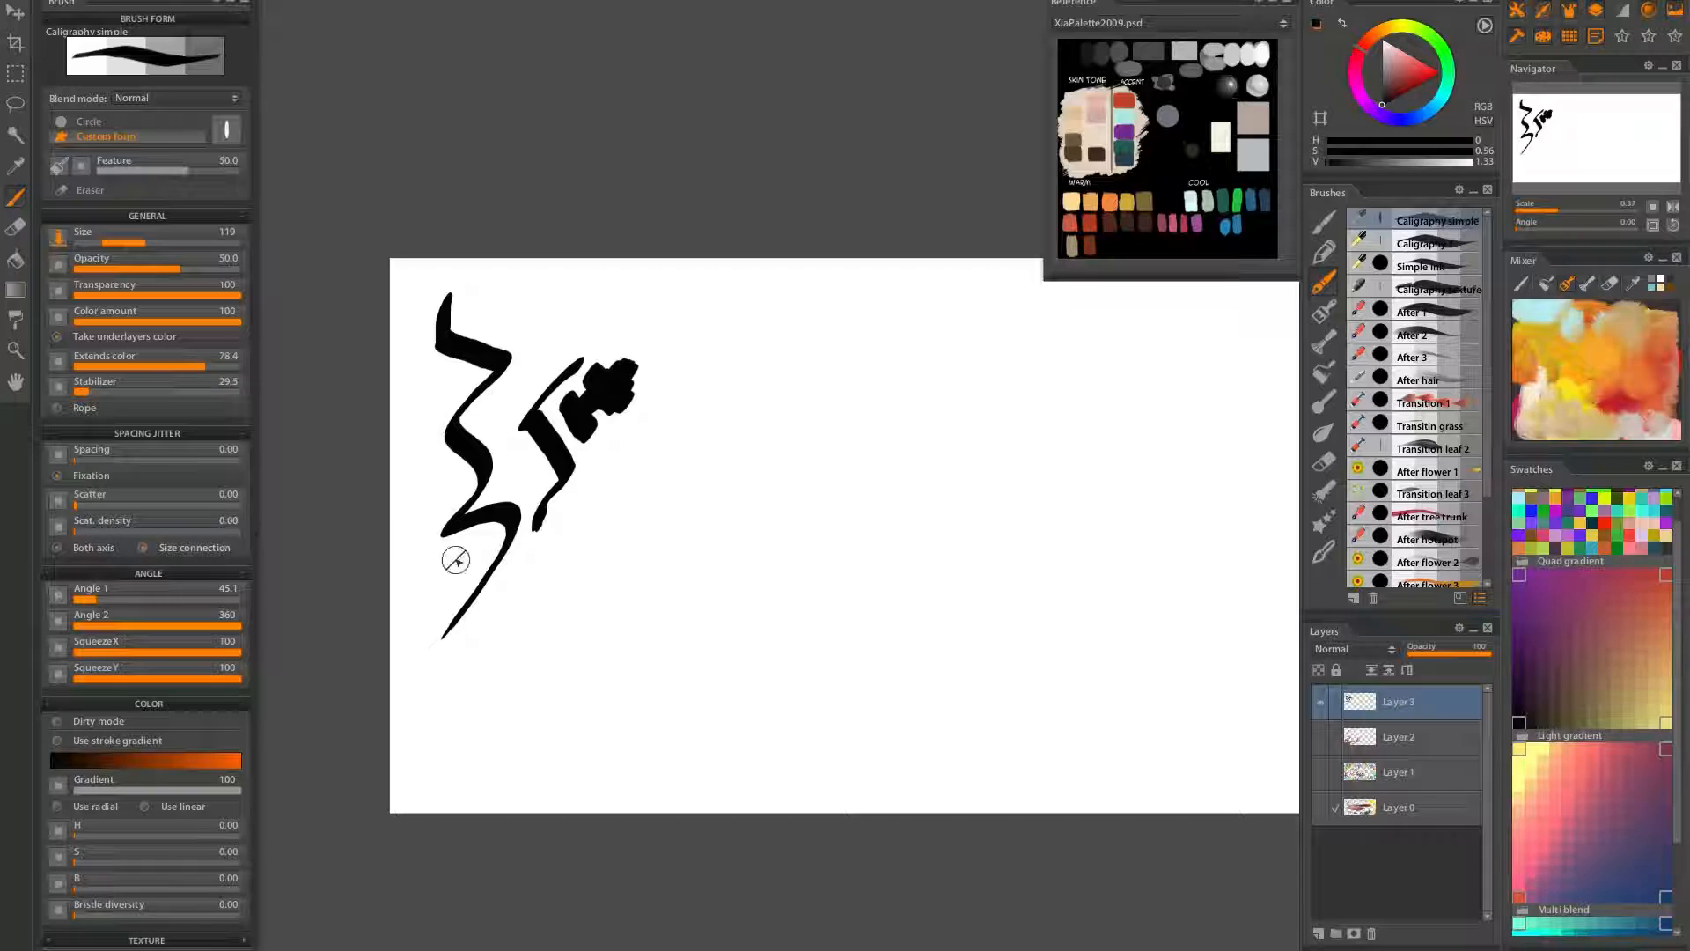
Letter a large blackletter capital S below the zigzag test strokes
{"action": "mouse_move", "coordinate": [538, 624]}
{"action": "left_mouse_down"}
{"action": "mouse_move", "coordinate": [539, 552]}
{"action": "mouse_move", "coordinate": [499, 579]}
{"action": "left_mouse_up"}
{"action": "mouse_move", "coordinate": [597, 539]}
{"action": "left_mouse_down"}
{"action": "mouse_move", "coordinate": [511, 554]}
{"action": "mouse_move", "coordinate": [490, 574]}
{"action": "mouse_move", "coordinate": [564, 625]}
{"action": "mouse_move", "coordinate": [575, 669]}
{"action": "mouse_move", "coordinate": [540, 681]}
{"action": "mouse_move", "coordinate": [470, 657]}
{"action": "mouse_move", "coordinate": [452, 685]}
{"action": "mouse_move", "coordinate": [491, 670]}
{"action": "mouse_move", "coordinate": [546, 595]}
{"action": "left_mouse_up"}
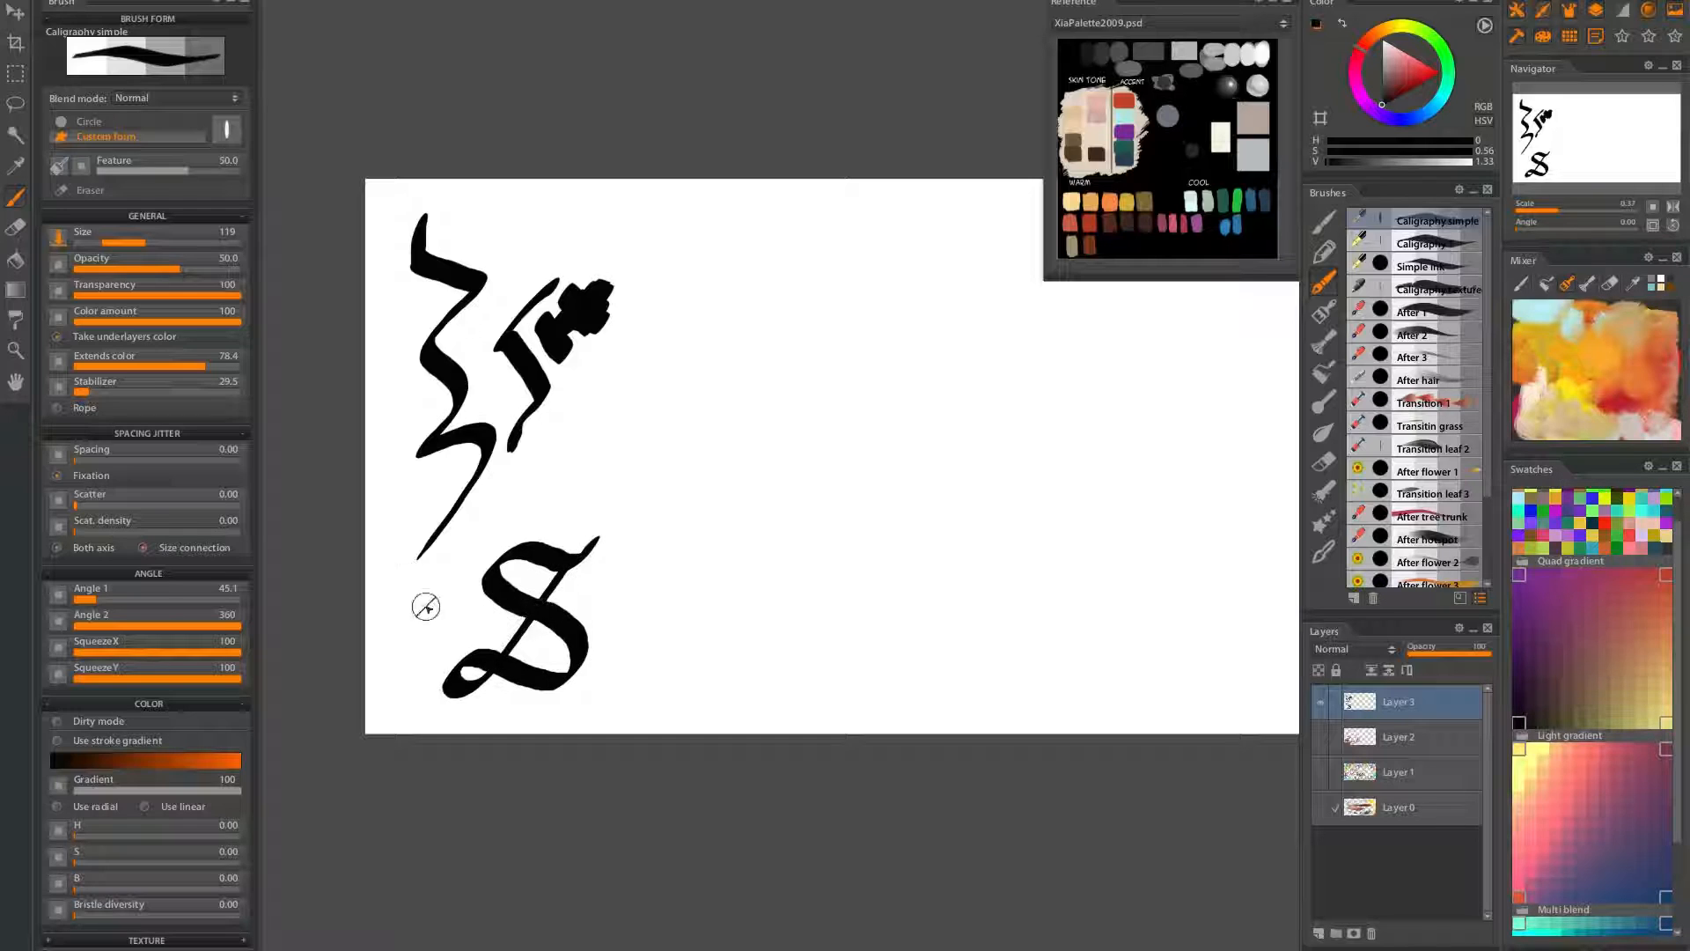
{"action": "mouse_move", "coordinate": [468, 597]}
{"action": "left_mouse_down"}
{"action": "mouse_move", "coordinate": [560, 663]}
{"action": "mouse_move", "coordinate": [522, 679]}
{"action": "left_mouse_up"}
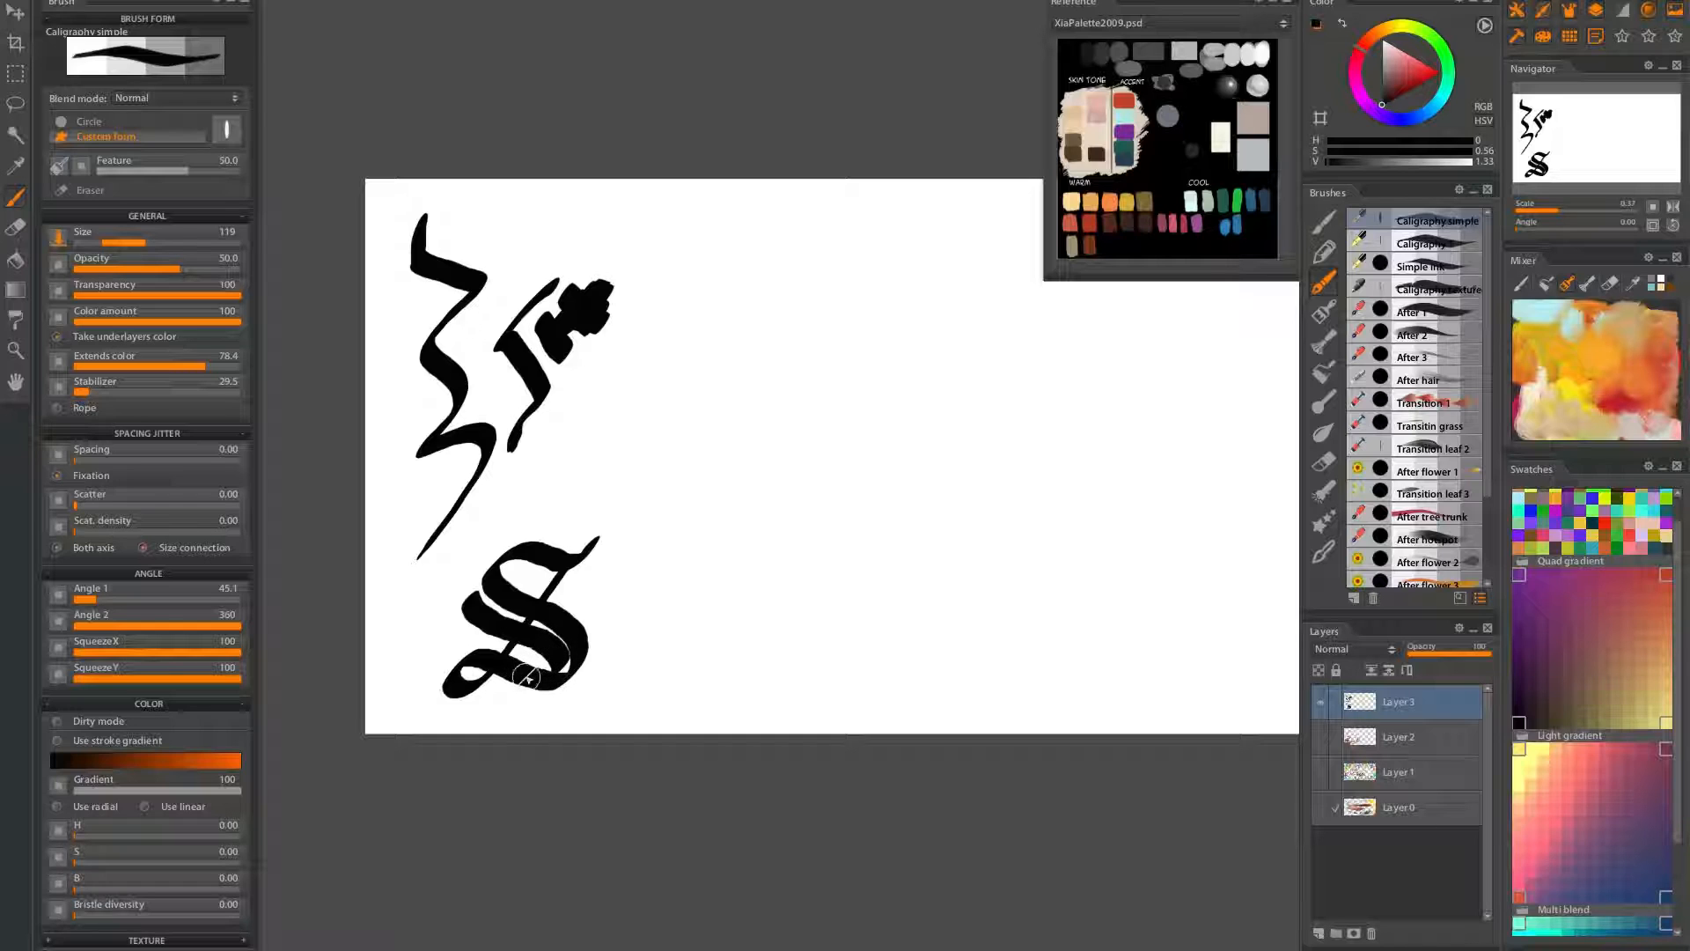
Complete the blackletter word with four smaller lowercase letters following the capital S
{"action": "mouse_move", "coordinate": [692, 626]}
{"action": "left_mouse_down"}
{"action": "mouse_move", "coordinate": [555, 643]}
{"action": "mouse_move", "coordinate": [493, 595]}
{"action": "mouse_move", "coordinate": [476, 682]}
{"action": "mouse_move", "coordinate": [519, 676]}
{"action": "left_mouse_up"}
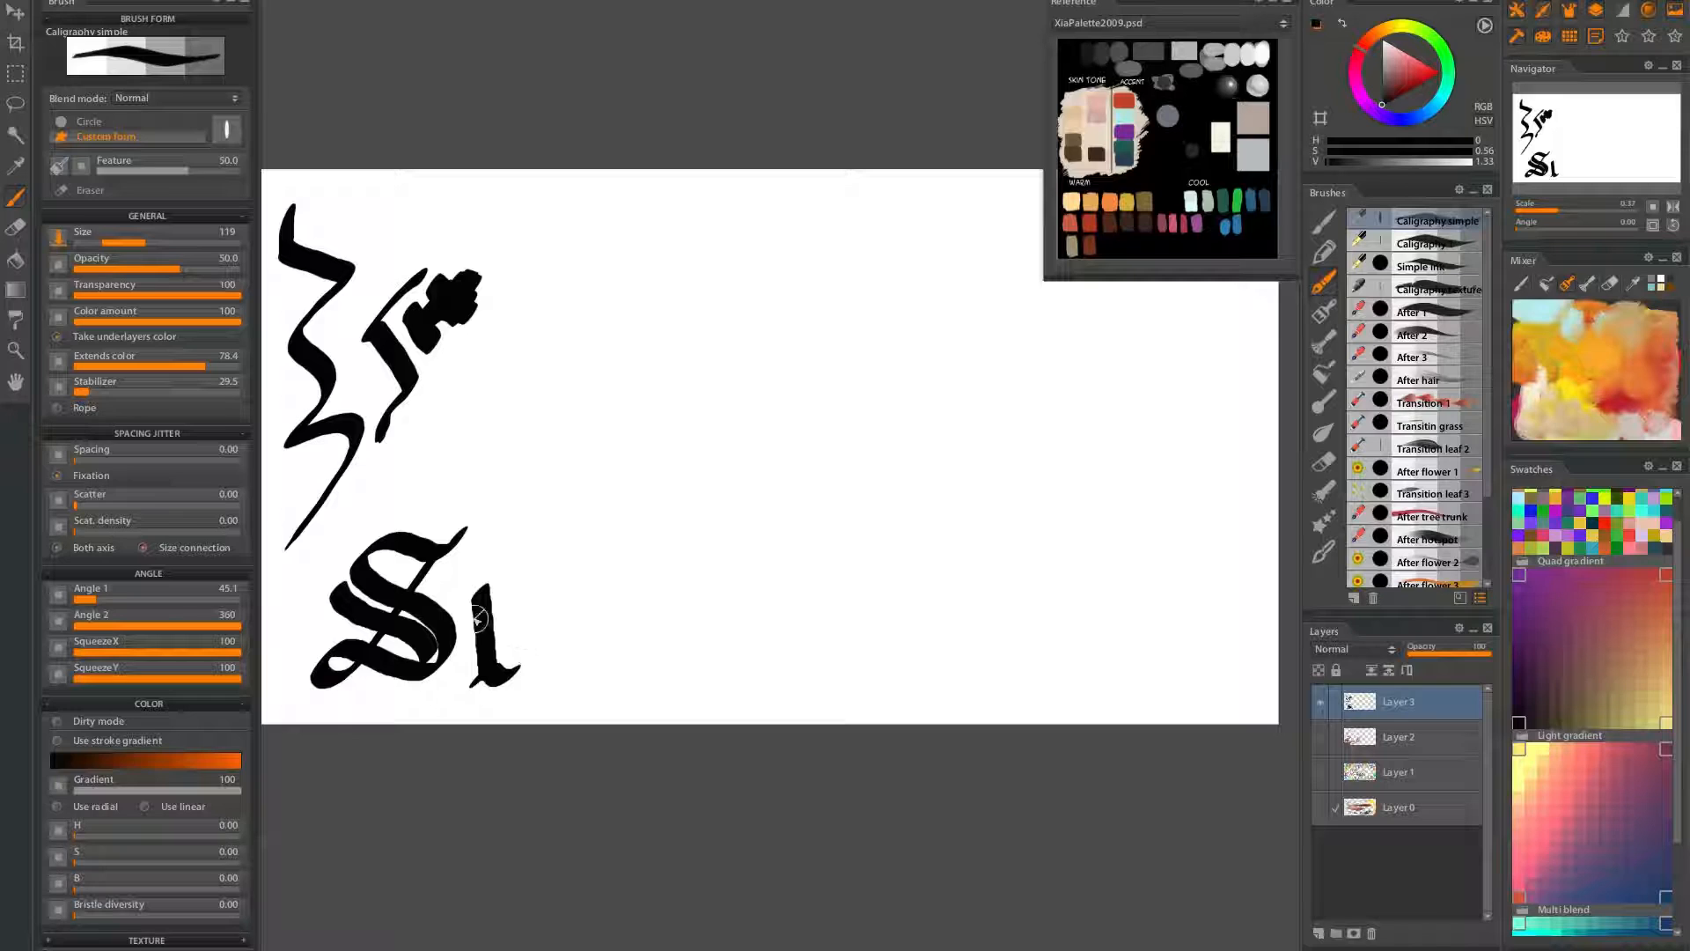
{"action": "mouse_move", "coordinate": [470, 612]}
{"action": "left_mouse_down"}
{"action": "mouse_move", "coordinate": [567, 619]}
{"action": "mouse_move", "coordinate": [547, 655]}
{"action": "mouse_move", "coordinate": [542, 635]}
{"action": "mouse_move", "coordinate": [535, 688]}
{"action": "mouse_move", "coordinate": [588, 683]}
{"action": "left_mouse_up"}
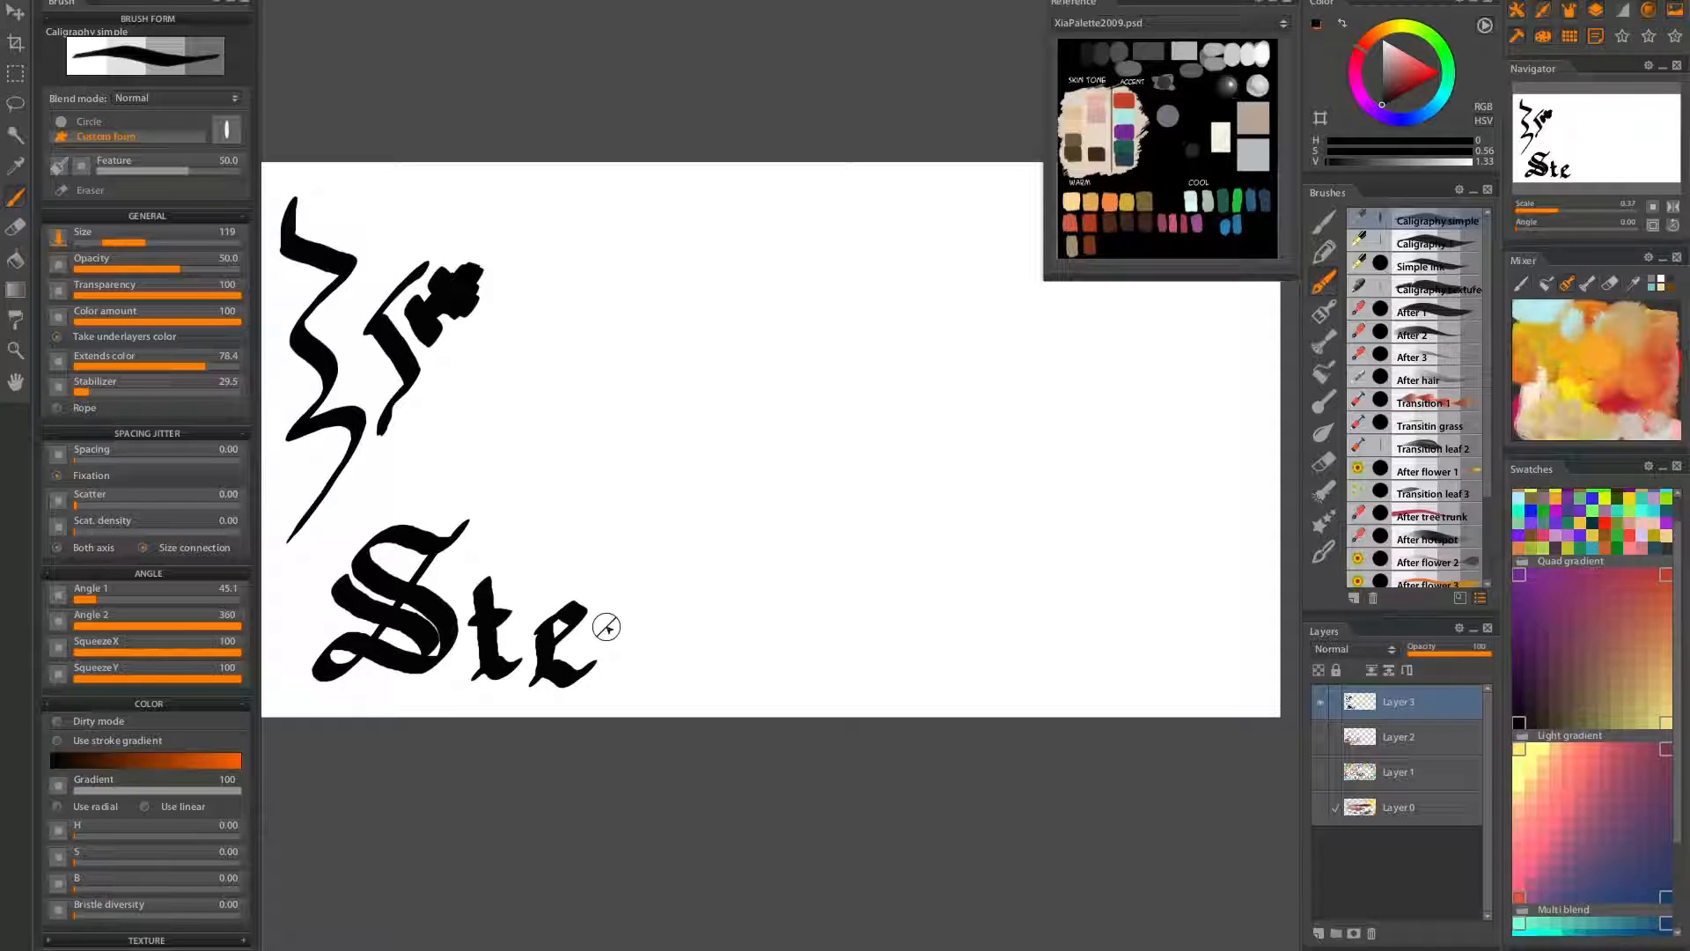
{"action": "mouse_move", "coordinate": [606, 627]}
{"action": "left_mouse_down"}
{"action": "mouse_move", "coordinate": [635, 608]}
{"action": "mouse_move", "coordinate": [652, 622]}
{"action": "mouse_move", "coordinate": [616, 645]}
{"action": "mouse_move", "coordinate": [610, 622]}
{"action": "mouse_move", "coordinate": [606, 681]}
{"action": "mouse_move", "coordinate": [661, 679]}
{"action": "left_mouse_up"}
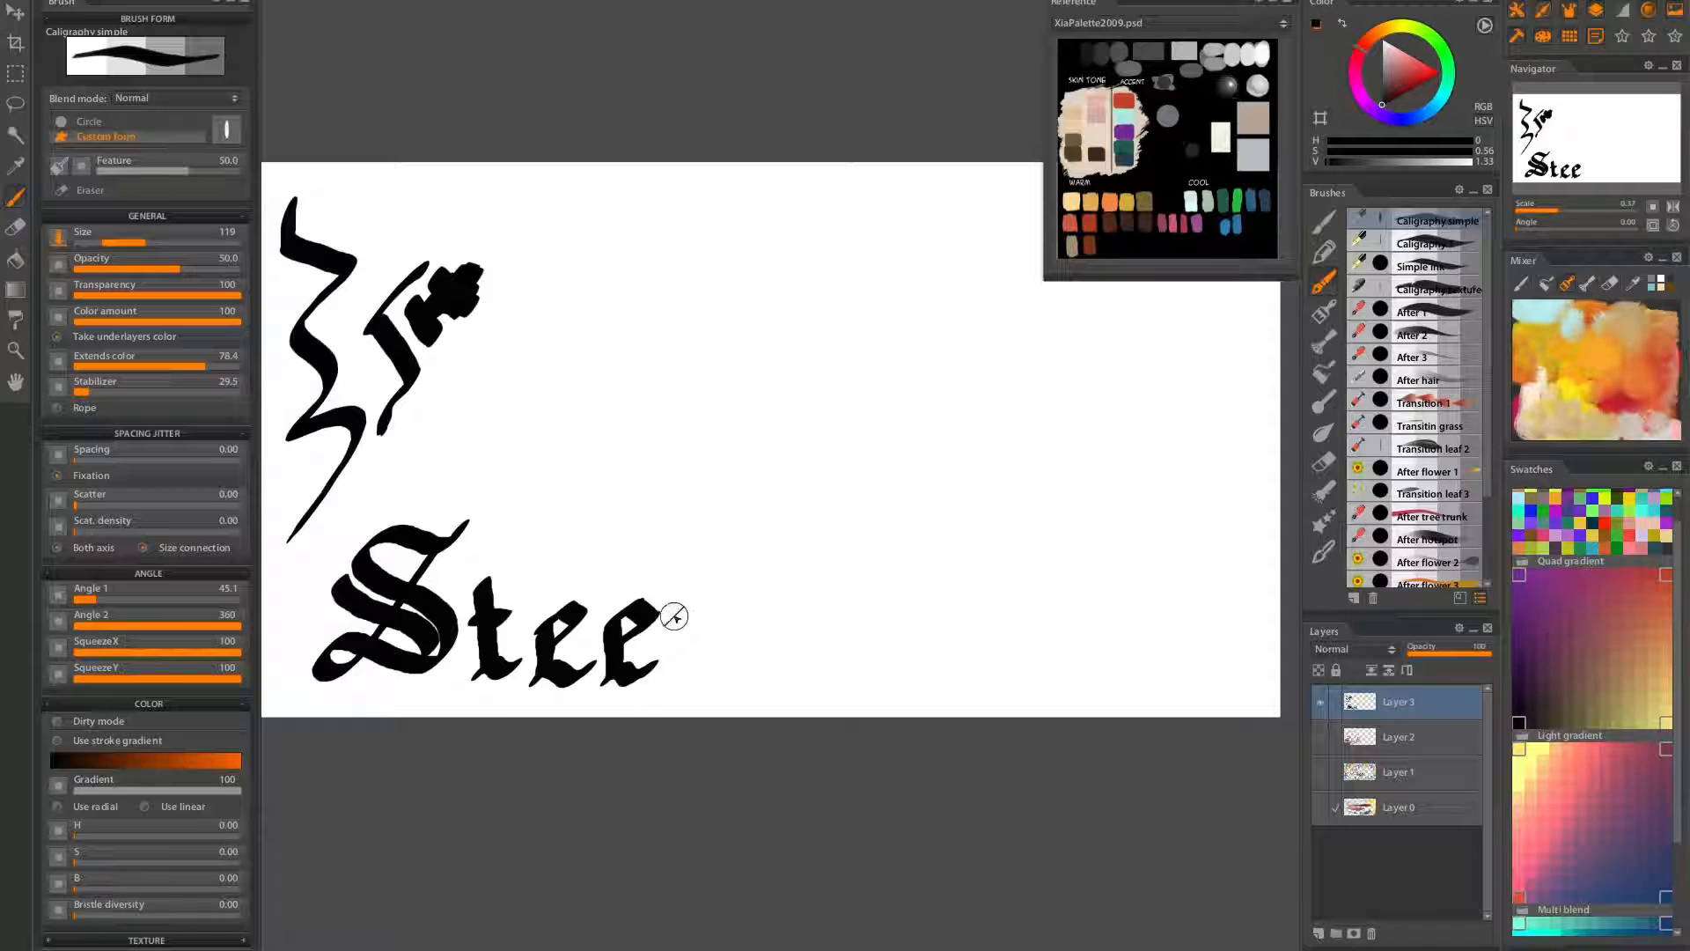
{"action": "mouse_move", "coordinate": [687, 556]}
{"action": "left_mouse_down"}
{"action": "mouse_move", "coordinate": [748, 532]}
{"action": "mouse_move", "coordinate": [694, 571]}
{"action": "left_mouse_up"}
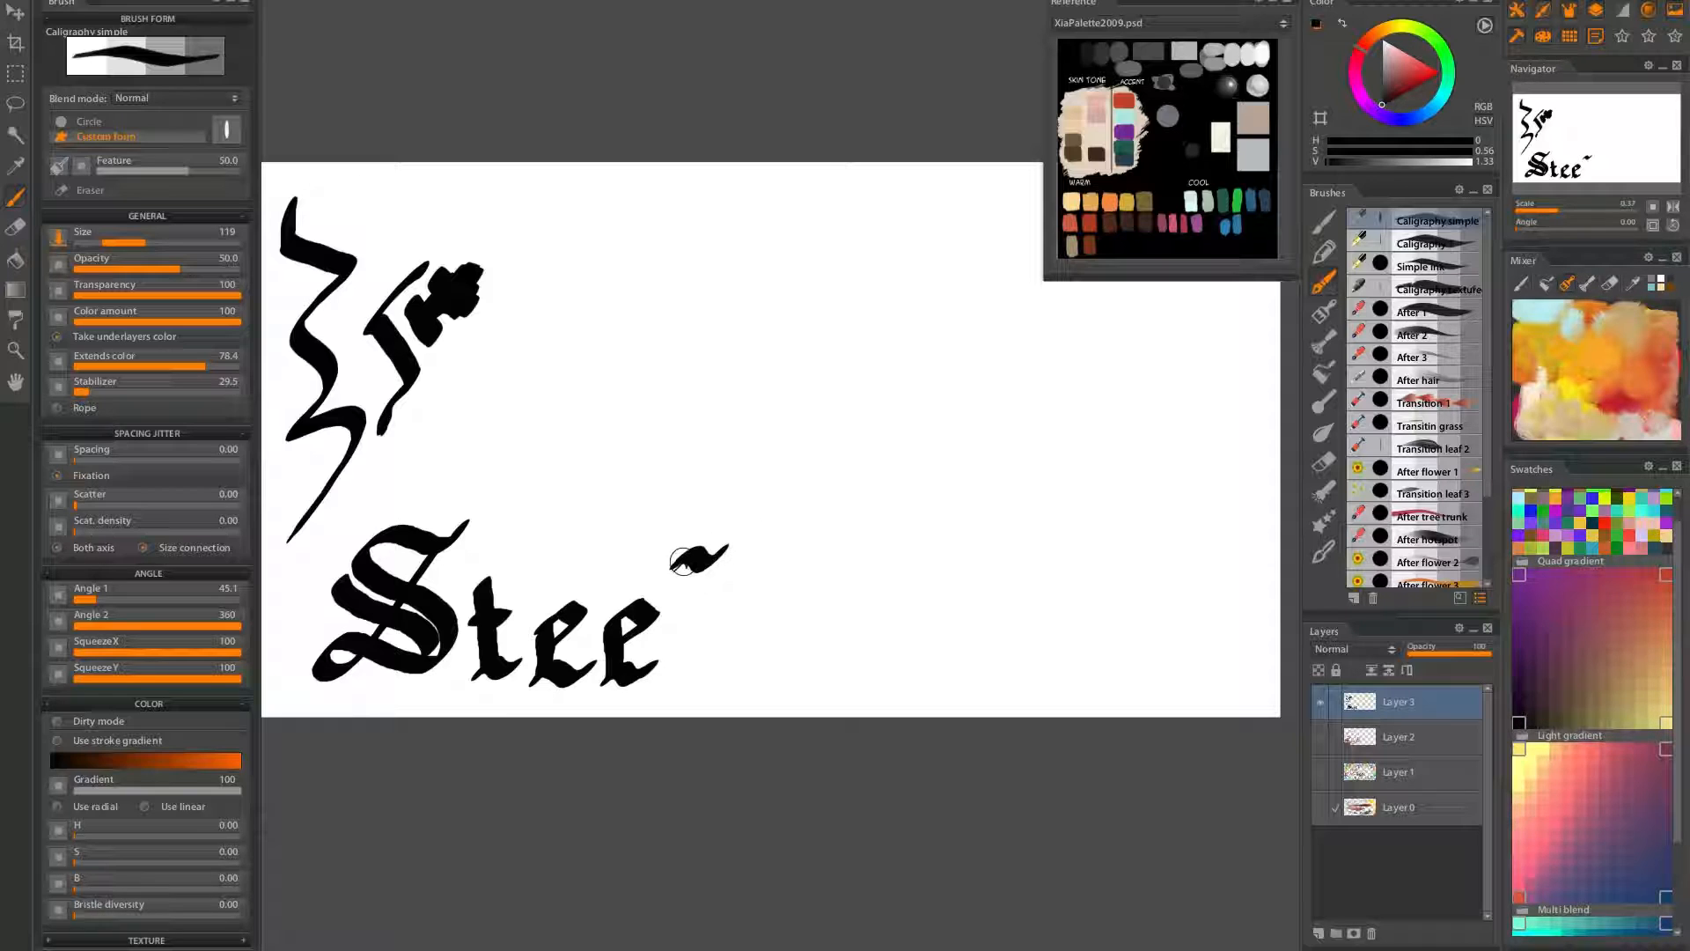
{"action": "mouse_move", "coordinate": [680, 560]}
{"action": "left_mouse_down"}
{"action": "mouse_move", "coordinate": [683, 664]}
{"action": "mouse_move", "coordinate": [701, 608]}
{"action": "left_mouse_up"}
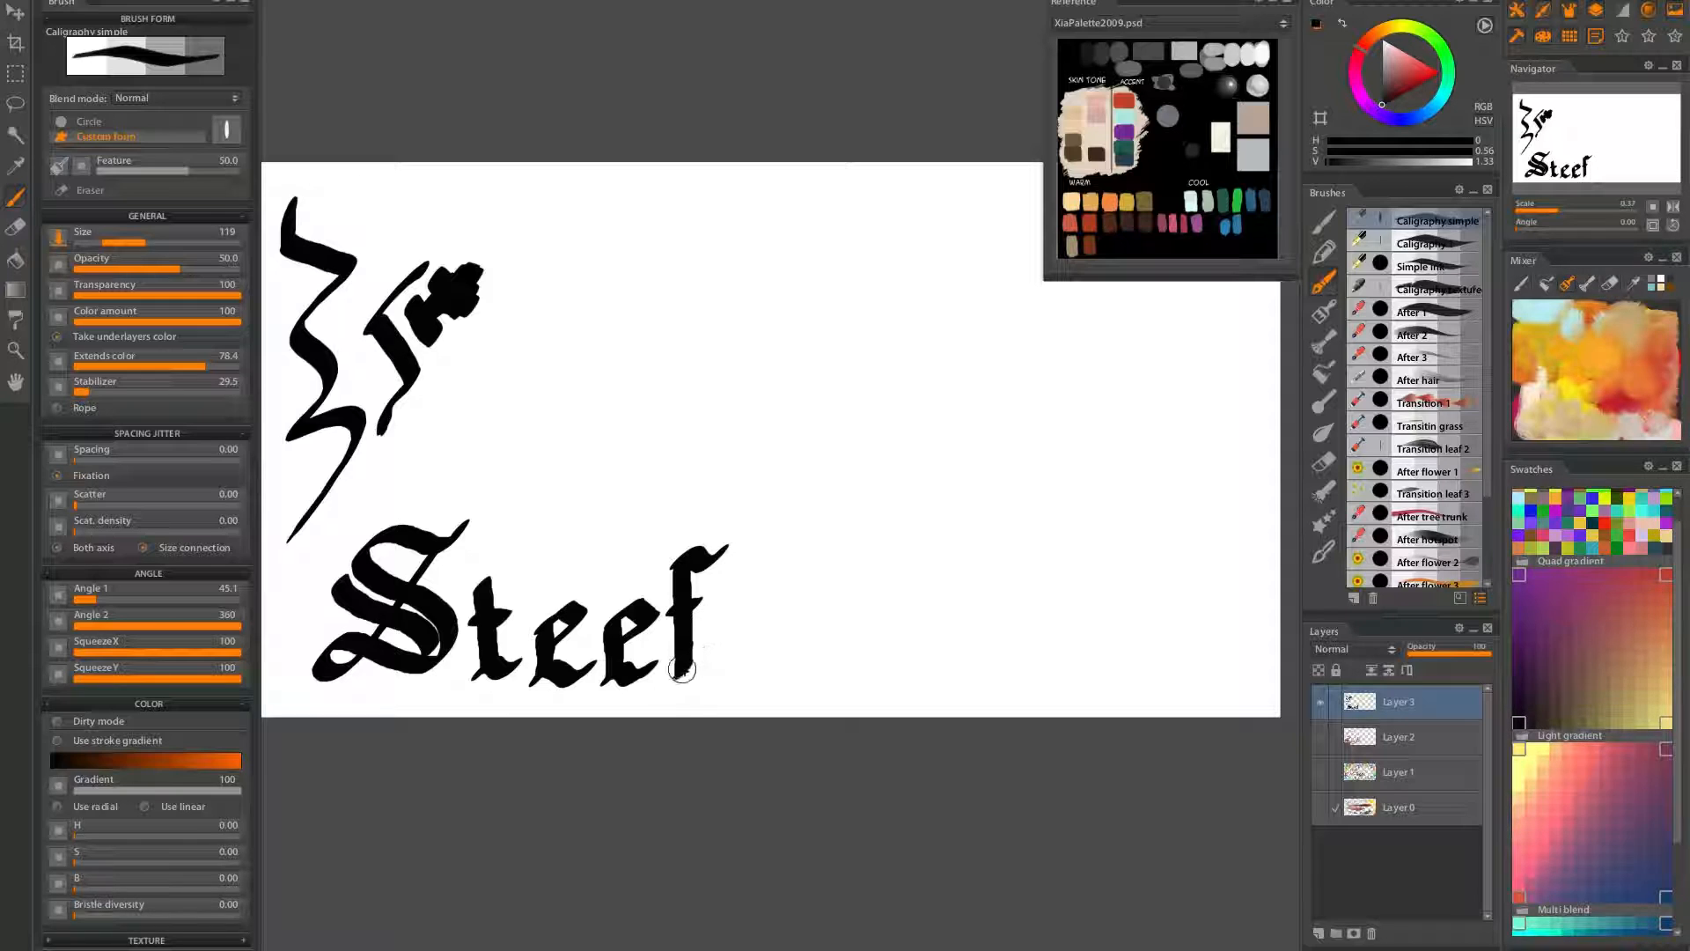
Try another letter stroke after the blackletter word and undo it
{"action": "left_click_drag", "start_coordinate": [740, 611], "coordinate": [720, 632]}
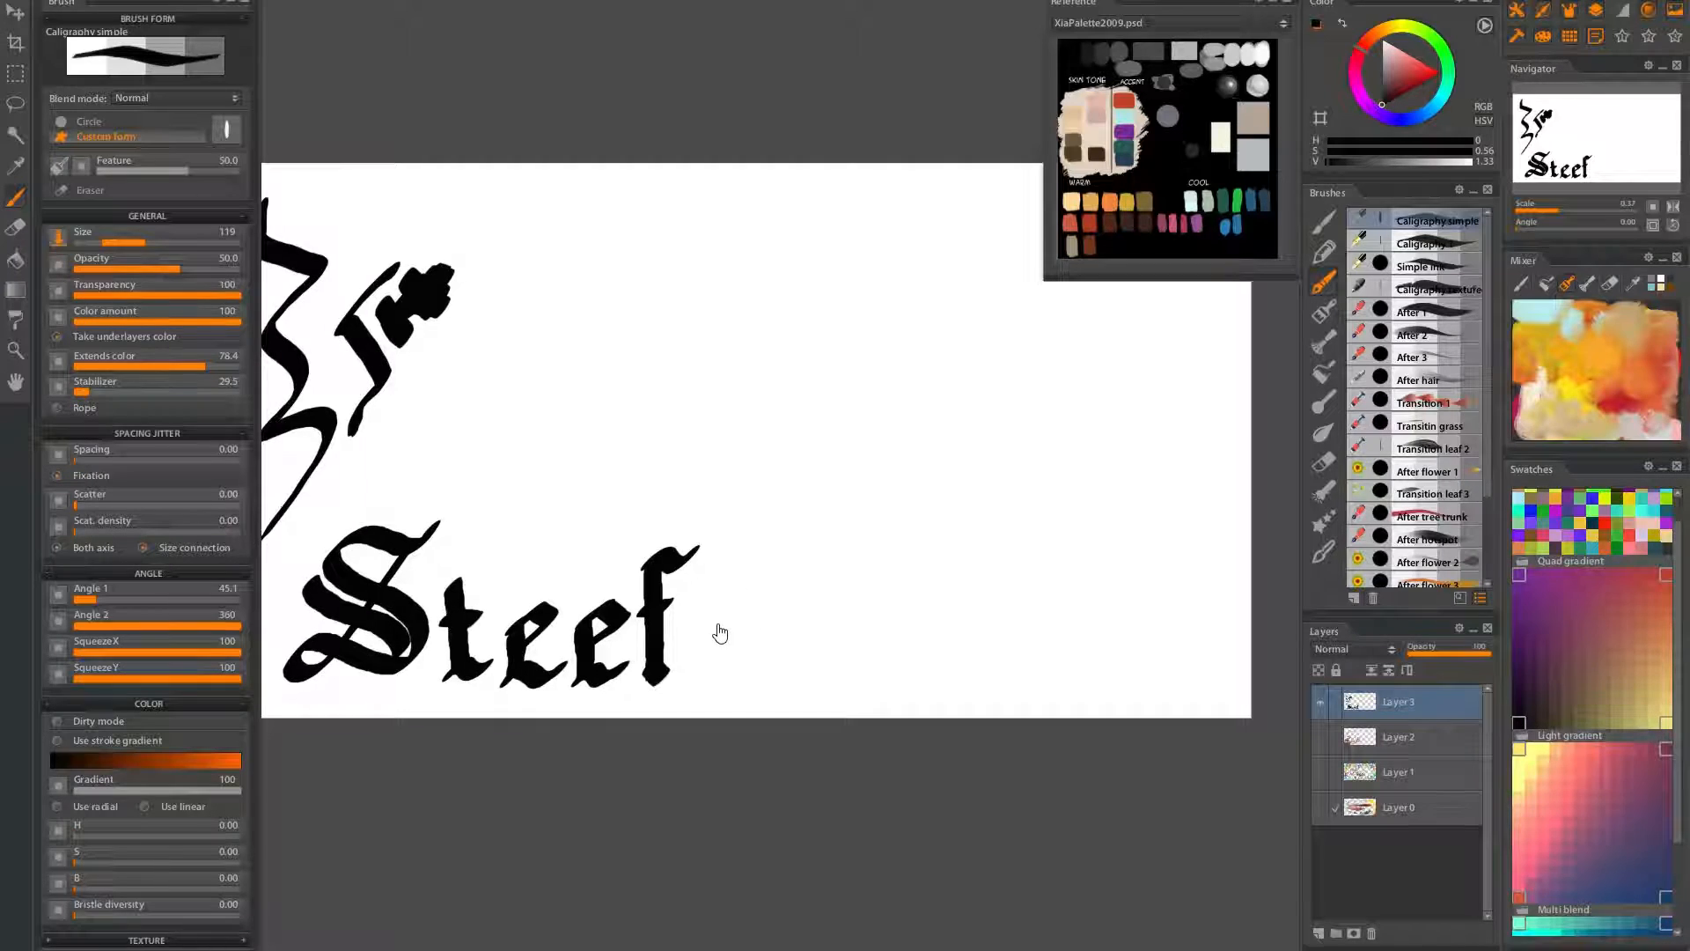
{"action": "mouse_move", "coordinate": [711, 564]}
{"action": "left_mouse_down"}
{"action": "mouse_move", "coordinate": [746, 559]}
{"action": "mouse_move", "coordinate": [709, 566]}
{"action": "mouse_move", "coordinate": [720, 666]}
{"action": "left_mouse_up"}
{"action": "key", "text": "ctrl+z"}
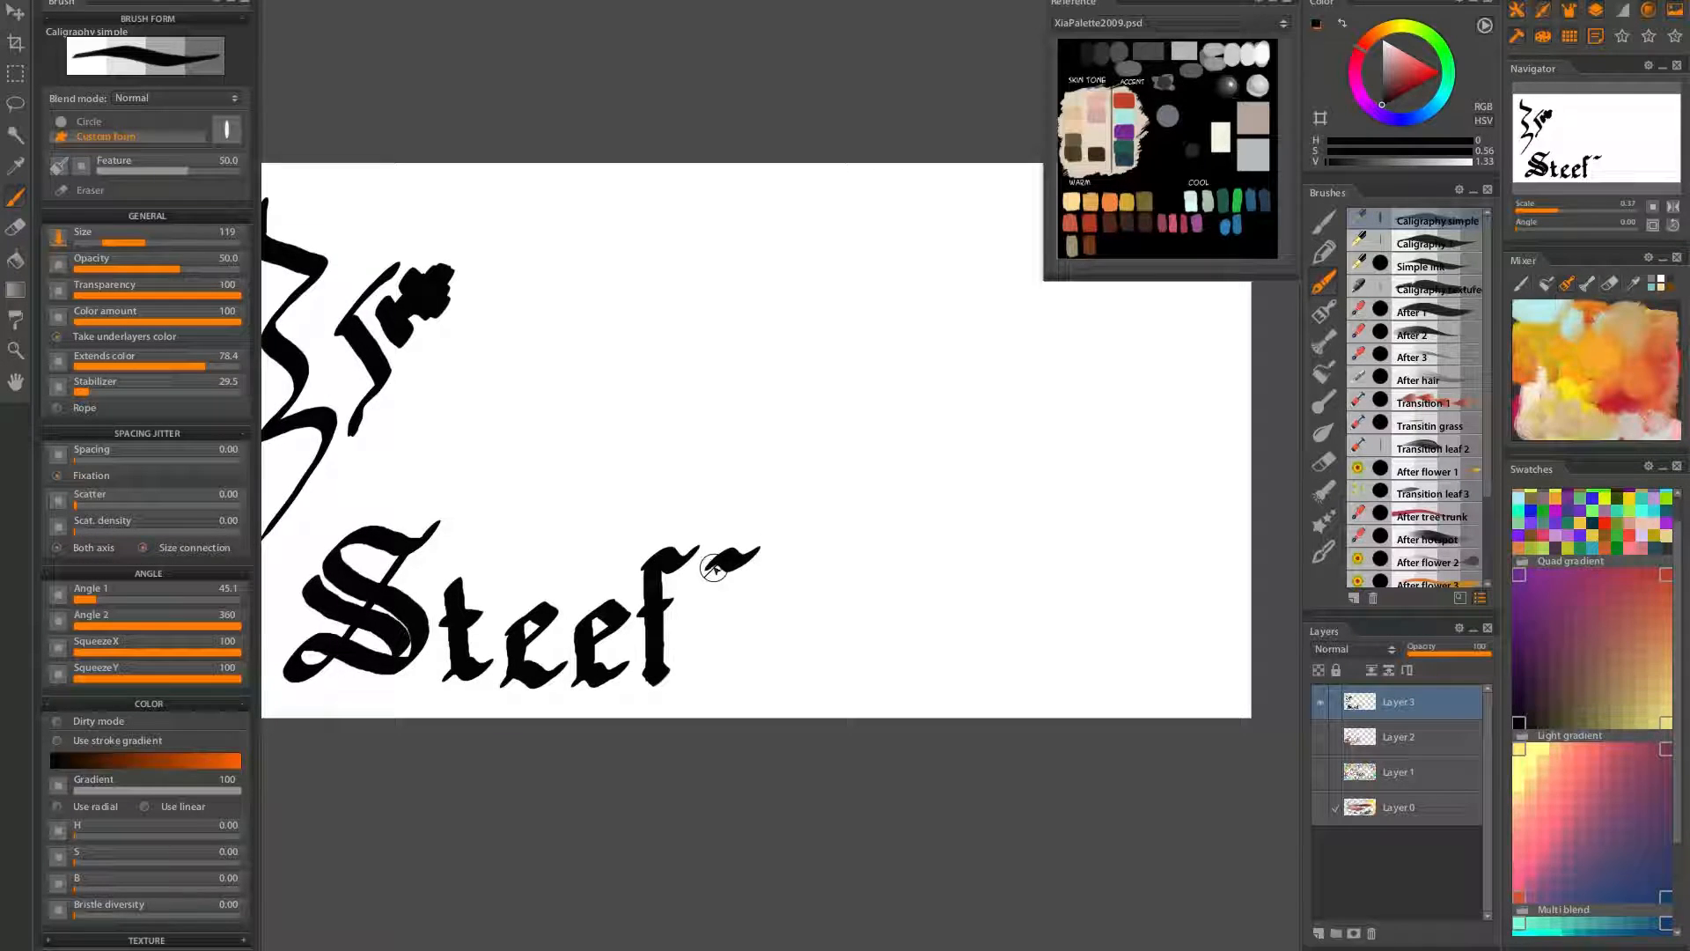
{"action": "left_click_drag", "start_coordinate": [666, 605], "coordinate": [750, 512]}
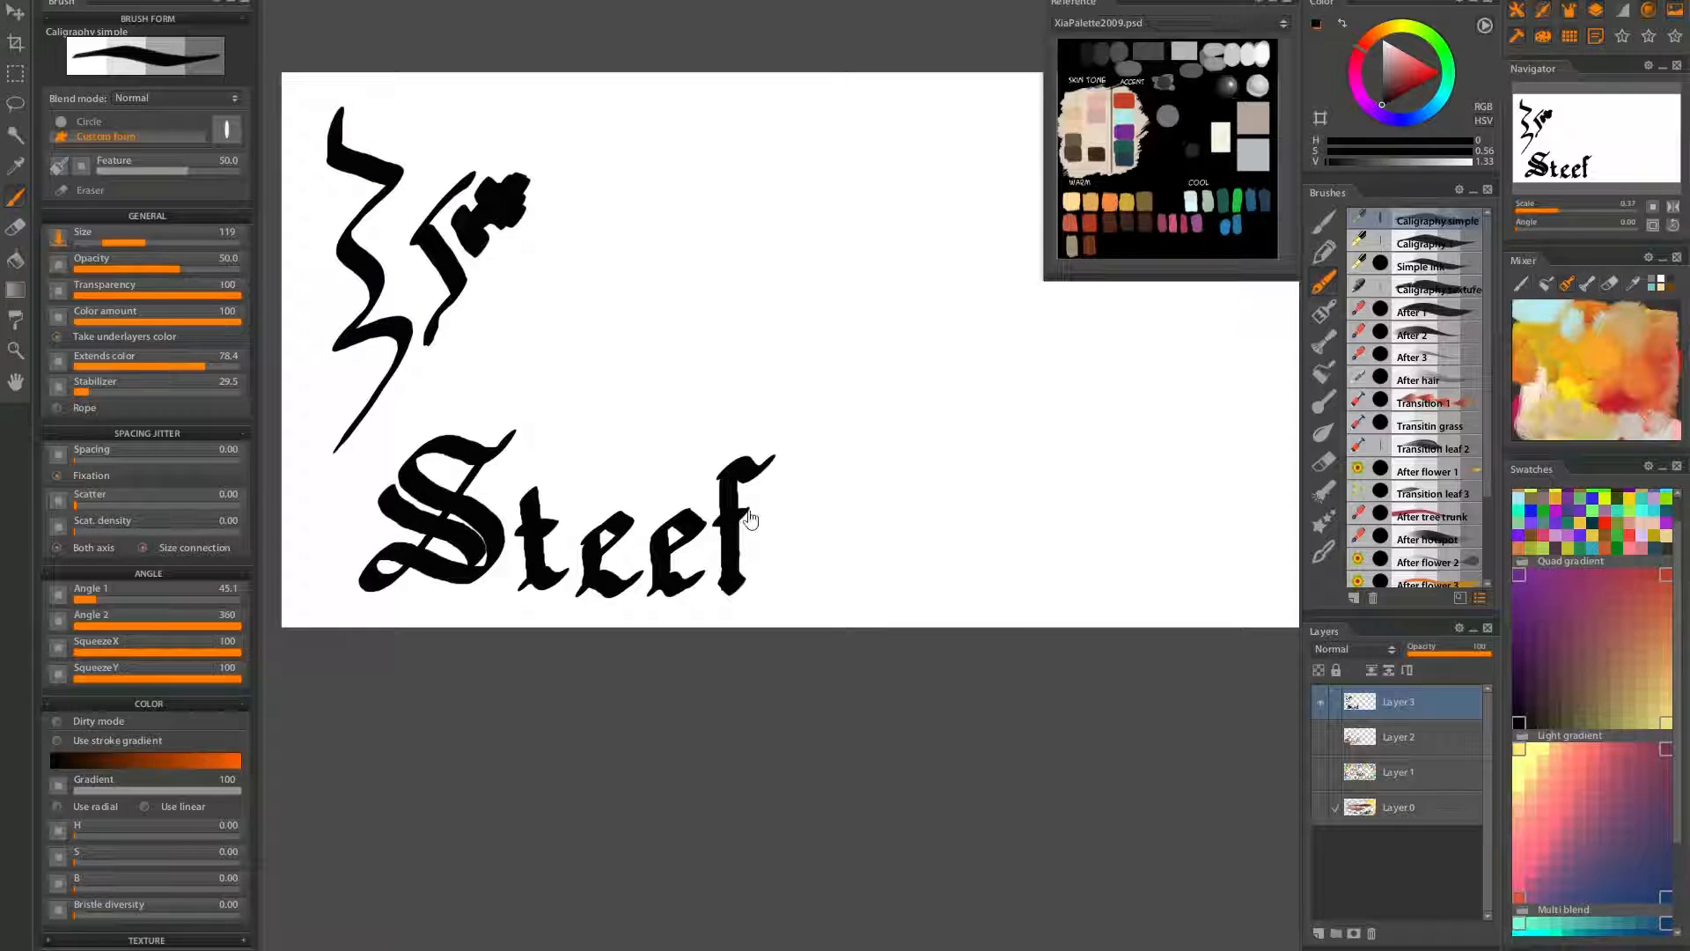
{"action": "left_click_drag", "start_coordinate": [869, 461], "coordinate": [832, 520]}
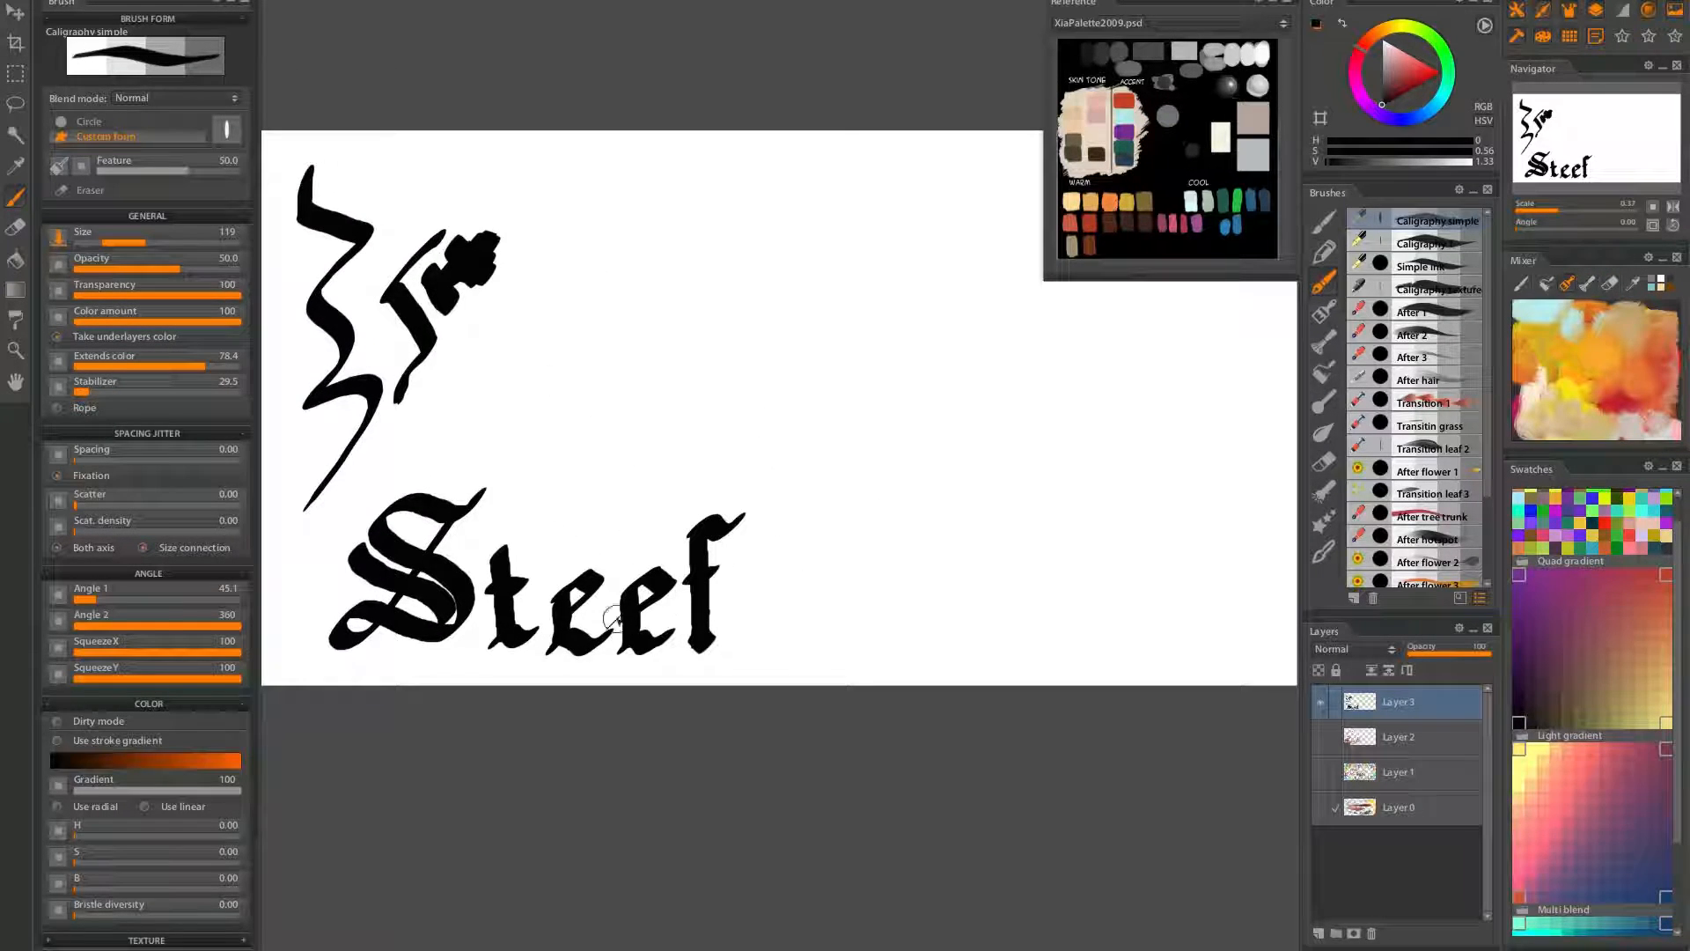
{"action": "left_click_drag", "start_coordinate": [758, 578], "coordinate": [808, 540]}
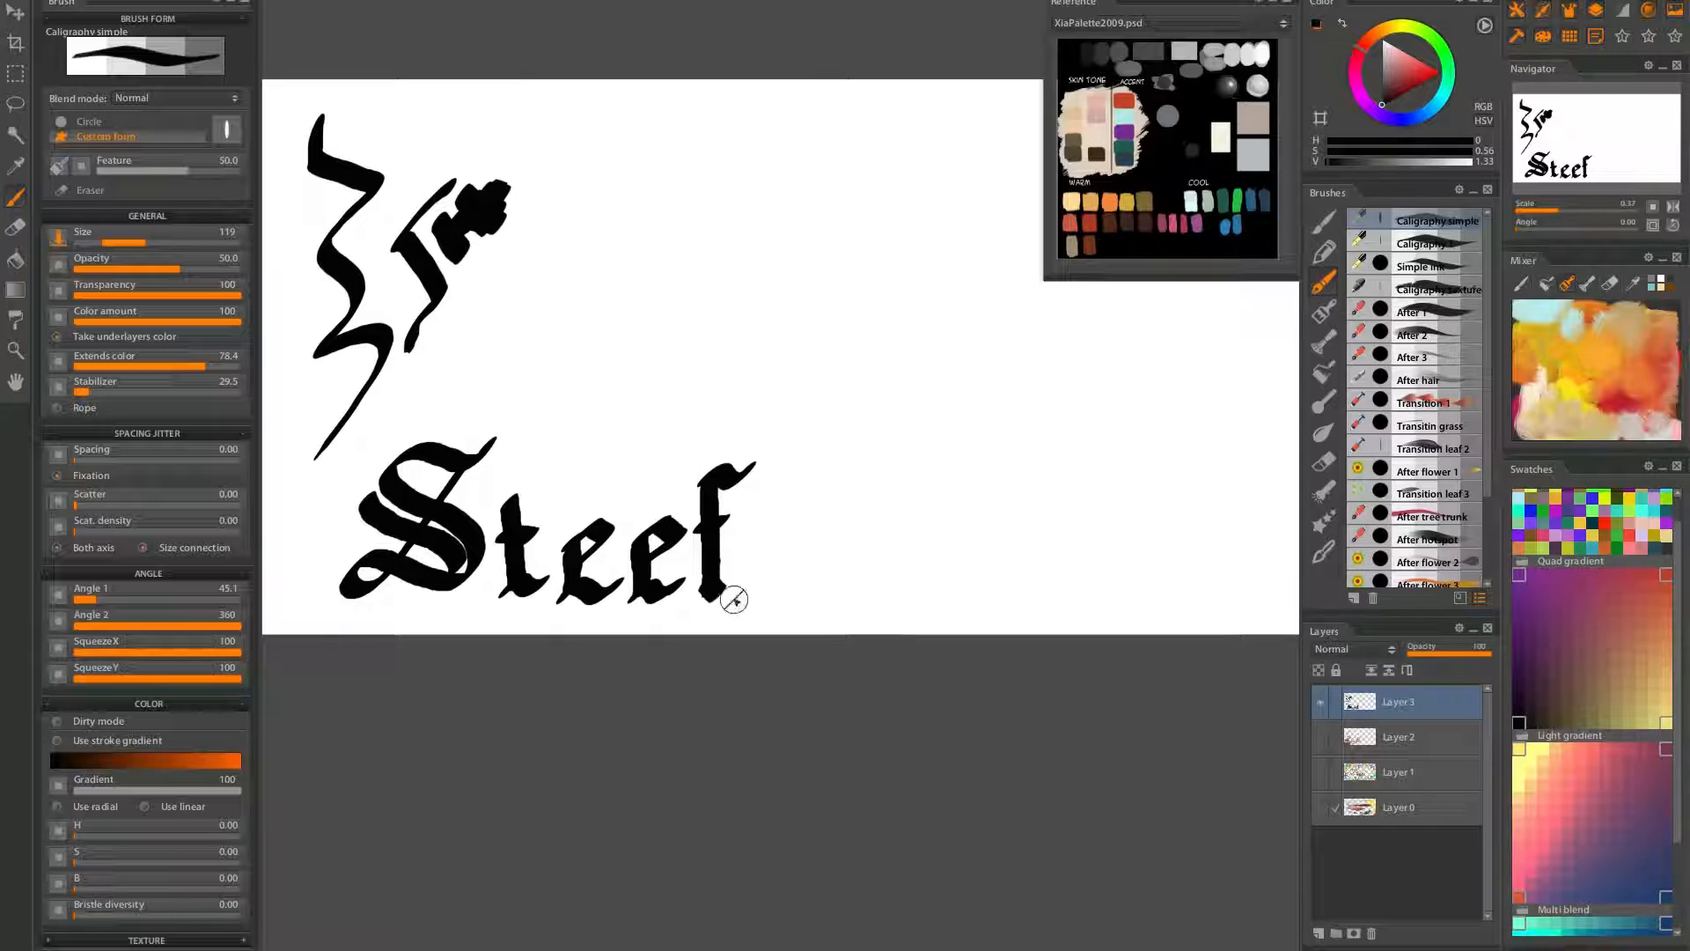
Try heavy underline strokes beneath the blackletter word and undo them
{"action": "left_click_drag", "start_coordinate": [385, 616], "coordinate": [823, 608]}
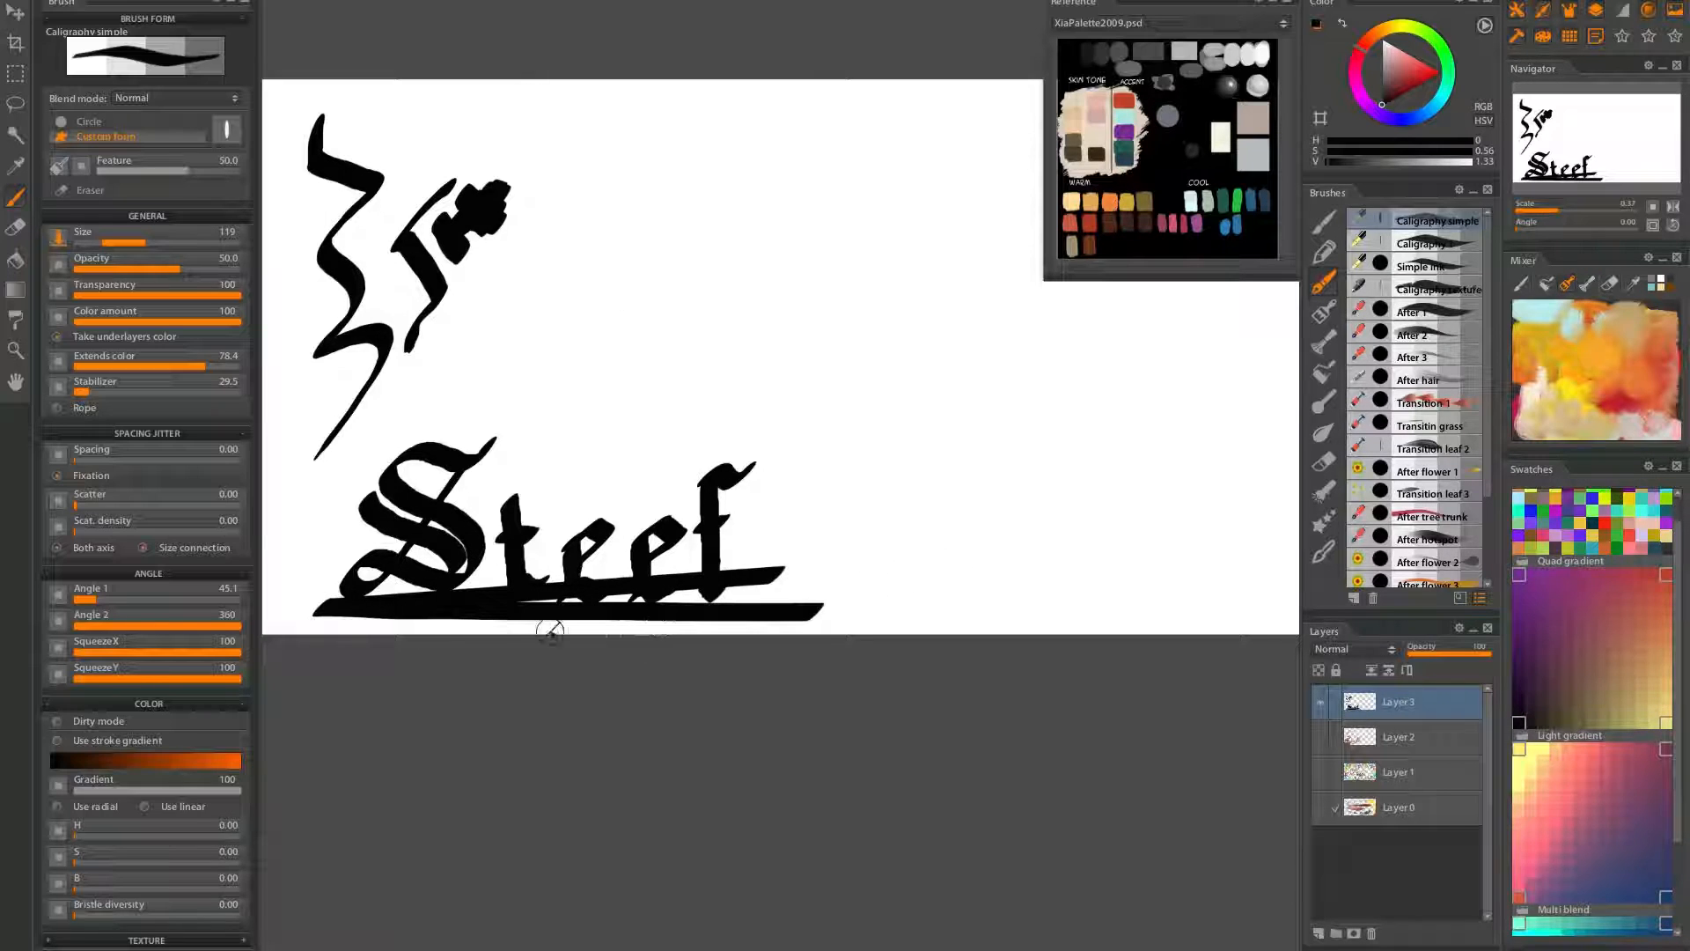
{"action": "key", "text": "ctrl+z"}
{"action": "mouse_move", "coordinate": [868, 577]}
{"action": "left_mouse_down"}
{"action": "mouse_move", "coordinate": [768, 623]}
{"action": "mouse_move", "coordinate": [985, 574]}
{"action": "mouse_move", "coordinate": [834, 630]}
{"action": "left_mouse_up"}
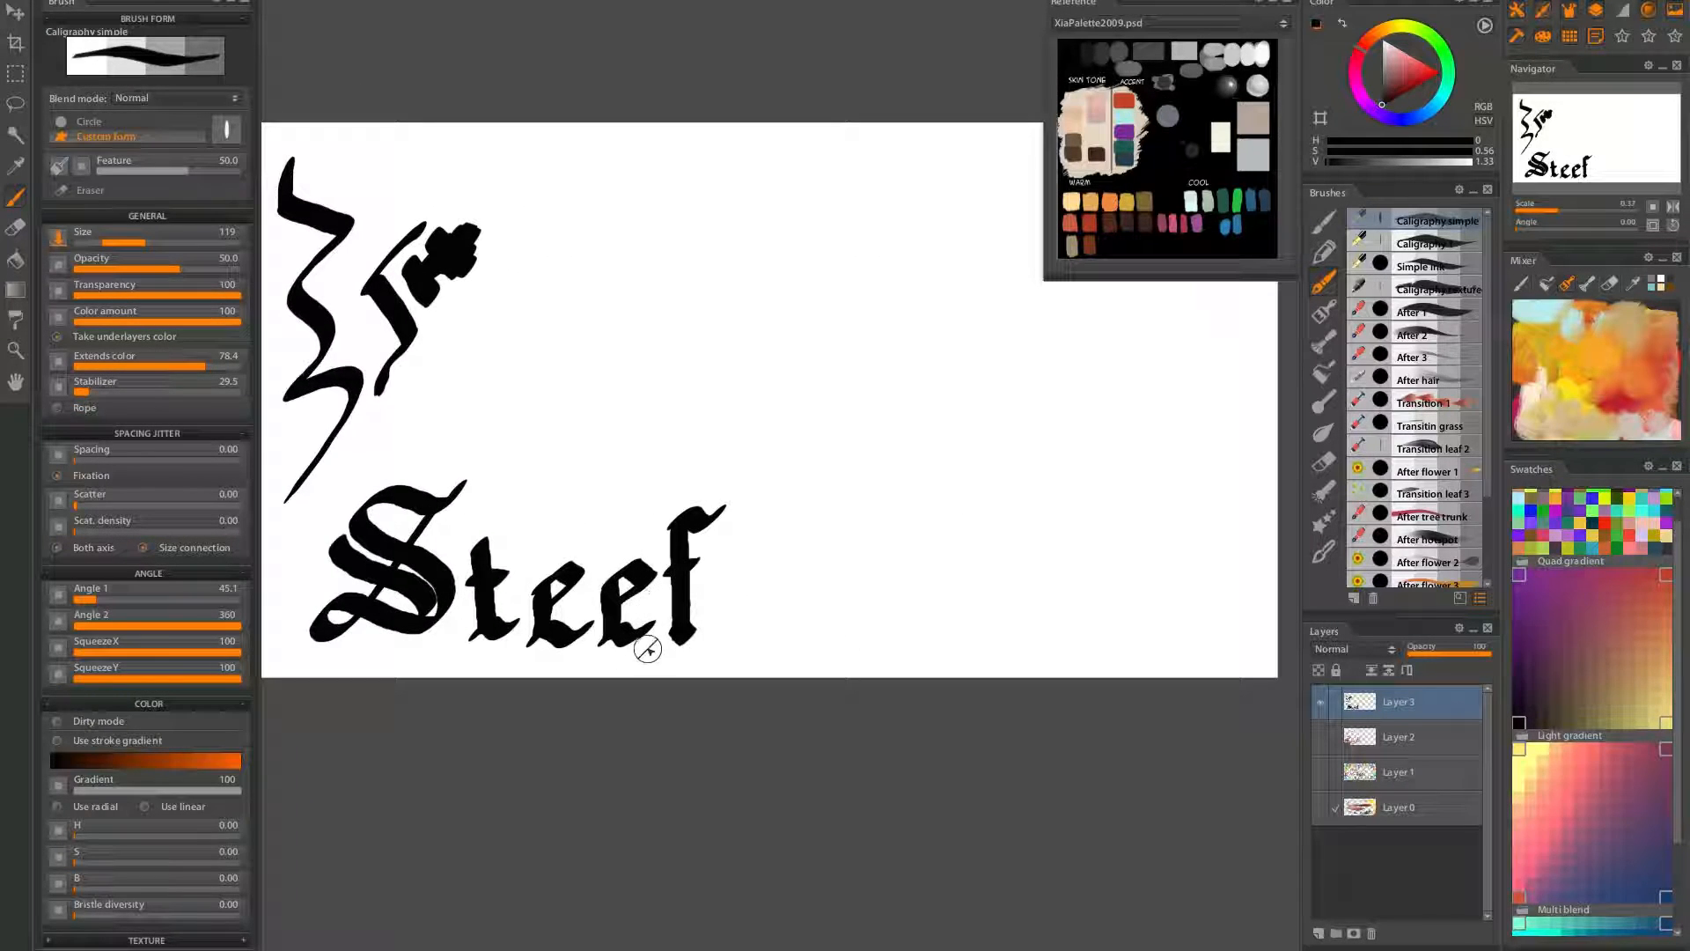
{"action": "left_click_drag", "start_coordinate": [764, 597], "coordinate": [704, 599]}
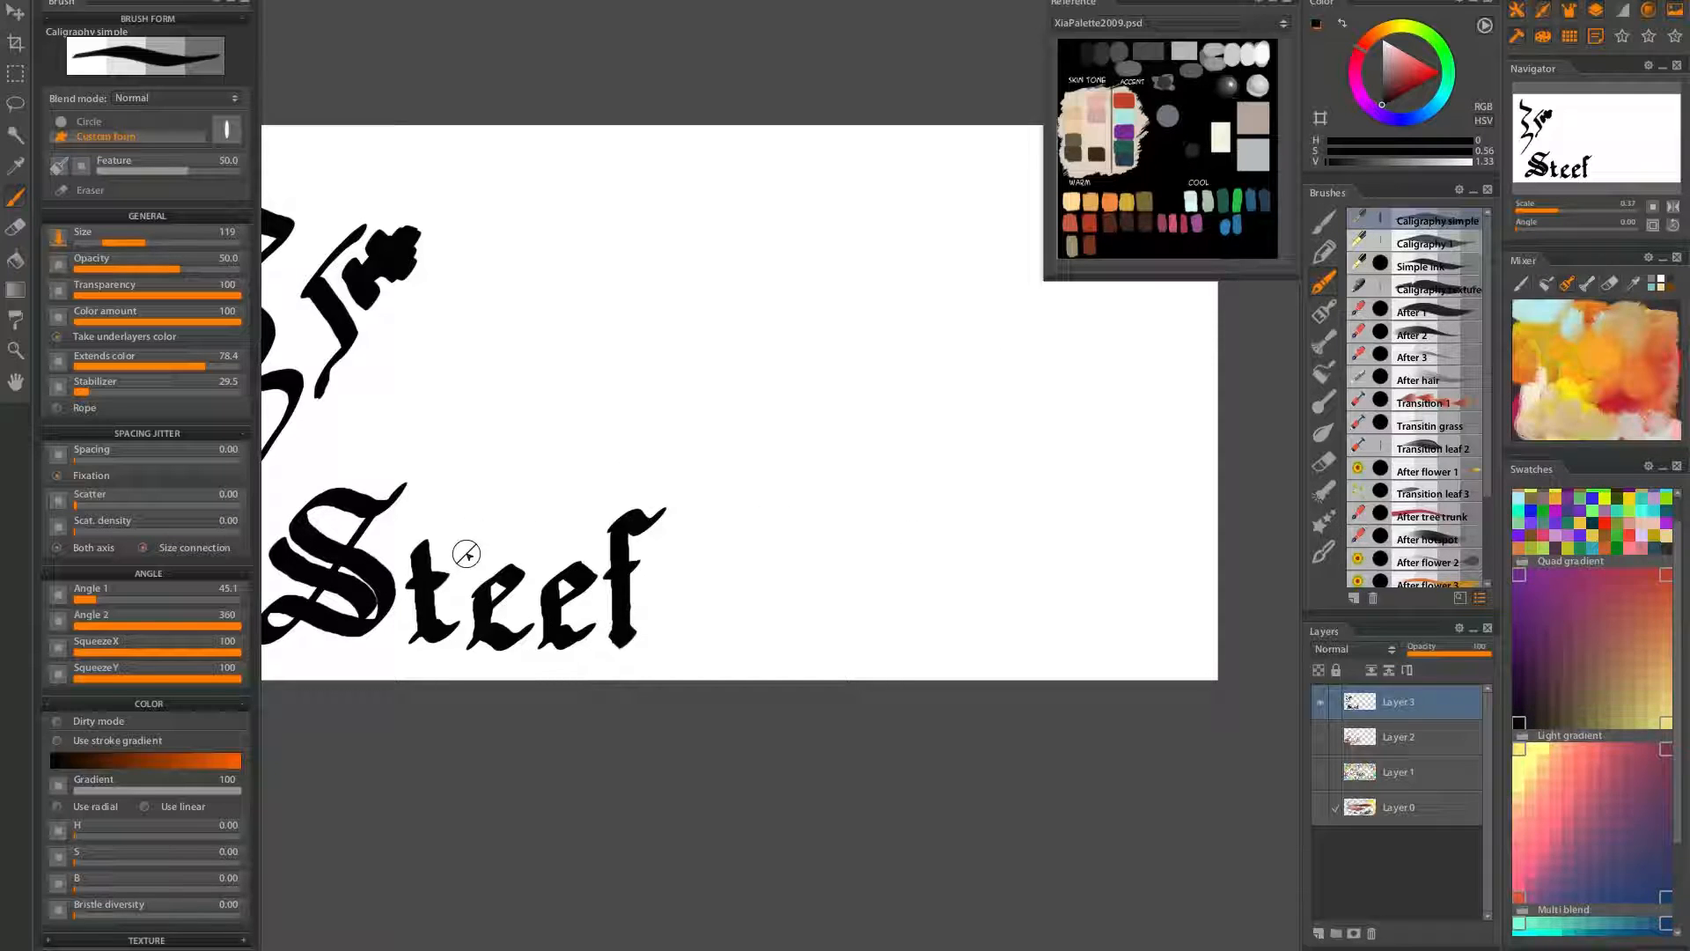
Scribble a dense patch of overlapping black strokes above the lettering, beside the earlier test strokes
{"action": "left_click_drag", "start_coordinate": [503, 480], "coordinate": [608, 584]}
{"action": "mouse_move", "coordinate": [458, 420]}
{"action": "left_mouse_down"}
{"action": "mouse_move", "coordinate": [581, 457]}
{"action": "mouse_move", "coordinate": [507, 439]}
{"action": "mouse_move", "coordinate": [604, 381]}
{"action": "left_mouse_up"}
{"action": "mouse_move", "coordinate": [519, 435]}
{"action": "left_mouse_down"}
{"action": "mouse_move", "coordinate": [564, 387]}
{"action": "mouse_move", "coordinate": [528, 405]}
{"action": "mouse_move", "coordinate": [593, 470]}
{"action": "mouse_move", "coordinate": [504, 435]}
{"action": "mouse_move", "coordinate": [563, 467]}
{"action": "left_mouse_up"}
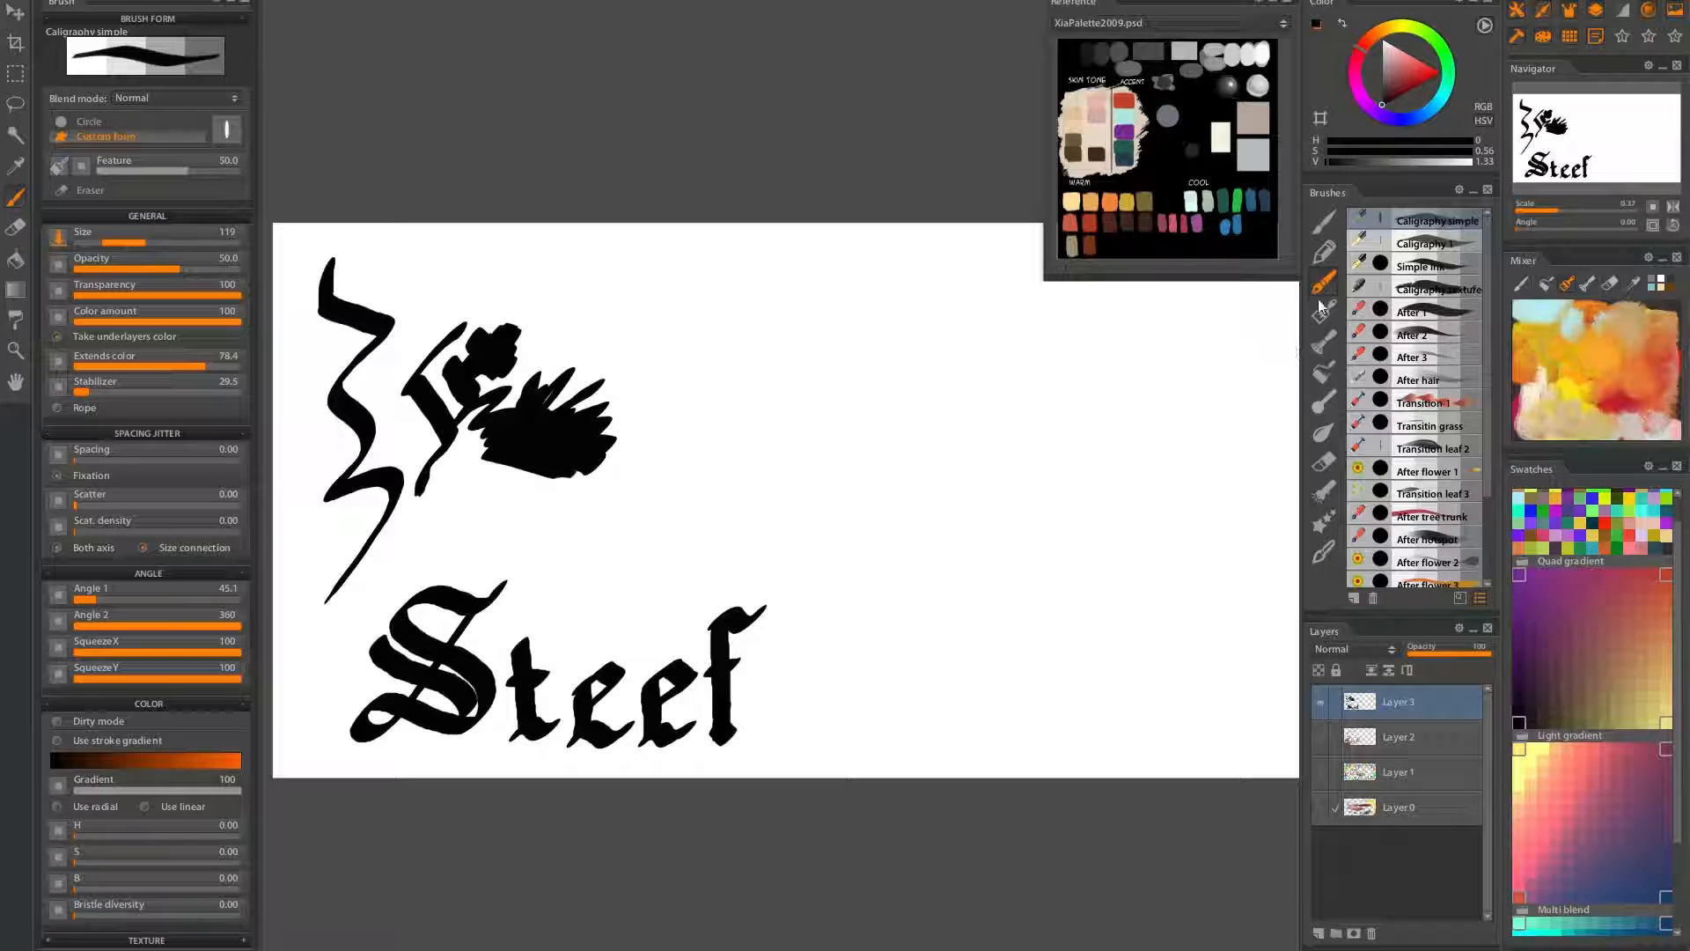
Switch to the Caligraphy 1 brush and paint a long angular zigzag line to the right of the scribble
{"action": "left_click", "coordinate": [1442, 249]}
{"action": "mouse_move", "coordinate": [561, 275]}
{"action": "left_mouse_down"}
{"action": "mouse_move", "coordinate": [660, 352]}
{"action": "mouse_move", "coordinate": [695, 528]}
{"action": "left_mouse_up"}
{"action": "key", "text": "ctrl+z"}
{"action": "mouse_move", "coordinate": [736, 366]}
{"action": "left_mouse_down"}
{"action": "mouse_move", "coordinate": [611, 423]}
{"action": "mouse_move", "coordinate": [652, 425]}
{"action": "left_mouse_up"}
{"action": "mouse_move", "coordinate": [540, 350]}
{"action": "left_mouse_down"}
{"action": "mouse_move", "coordinate": [579, 349]}
{"action": "mouse_move", "coordinate": [659, 317]}
{"action": "mouse_move", "coordinate": [666, 353]}
{"action": "mouse_move", "coordinate": [579, 411]}
{"action": "left_mouse_up"}
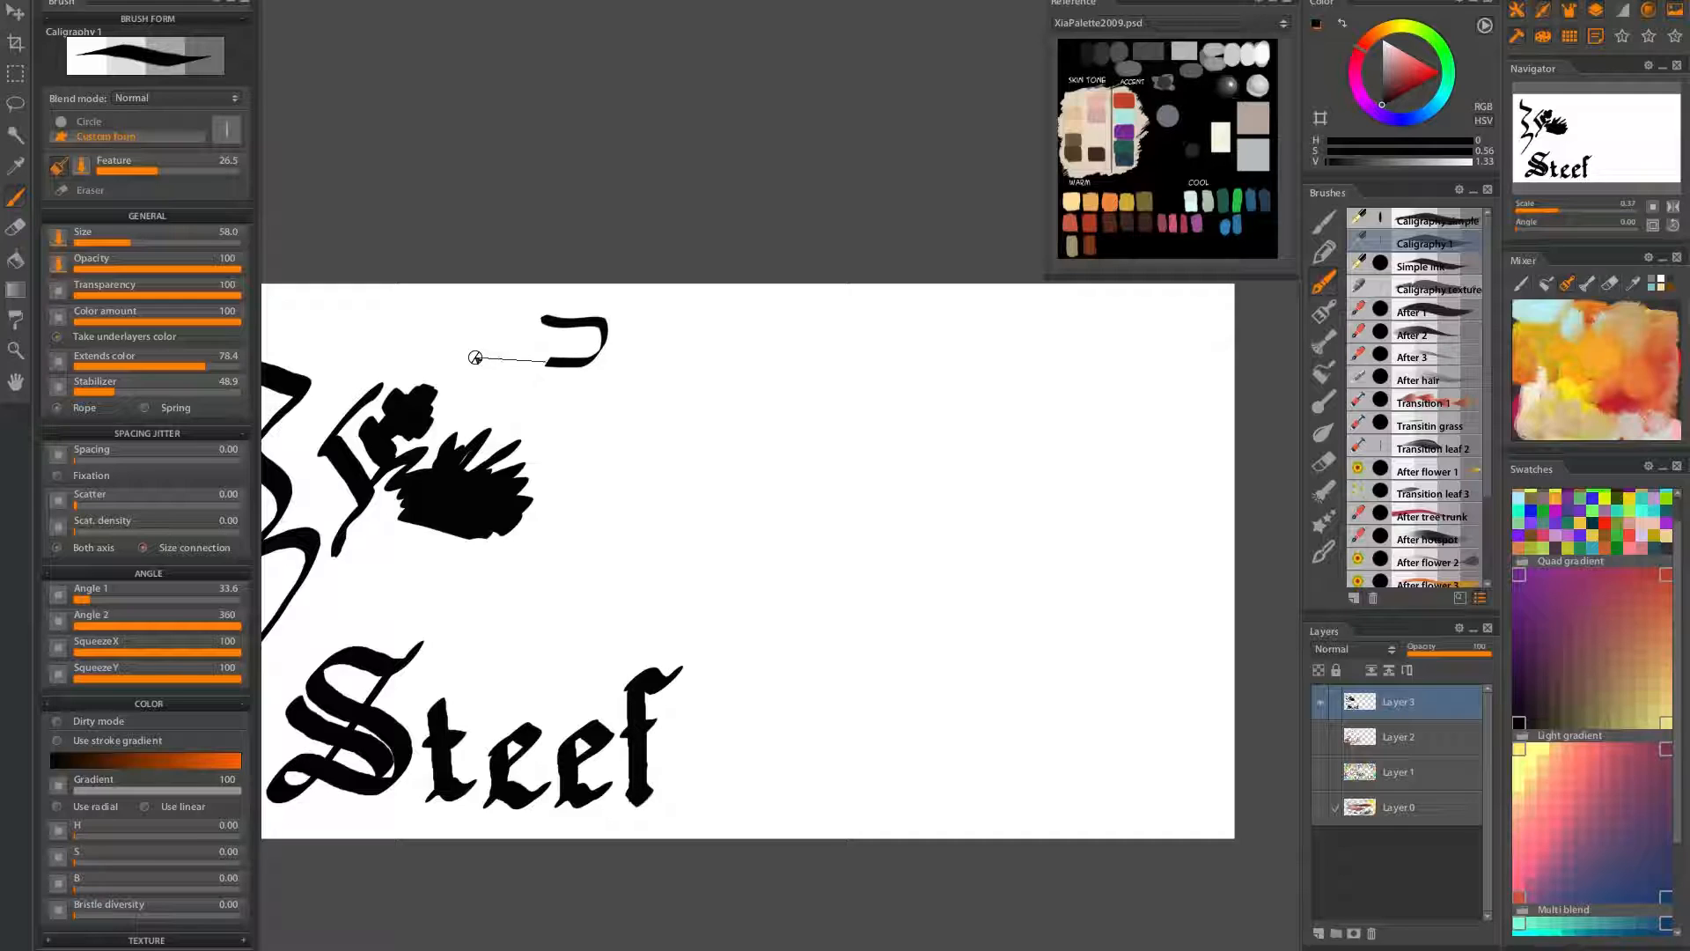
{"action": "mouse_move", "coordinate": [529, 305]}
{"action": "left_mouse_down"}
{"action": "mouse_move", "coordinate": [569, 388]}
{"action": "mouse_move", "coordinate": [550, 476]}
{"action": "mouse_move", "coordinate": [567, 397]}
{"action": "mouse_move", "coordinate": [637, 406]}
{"action": "left_mouse_up"}
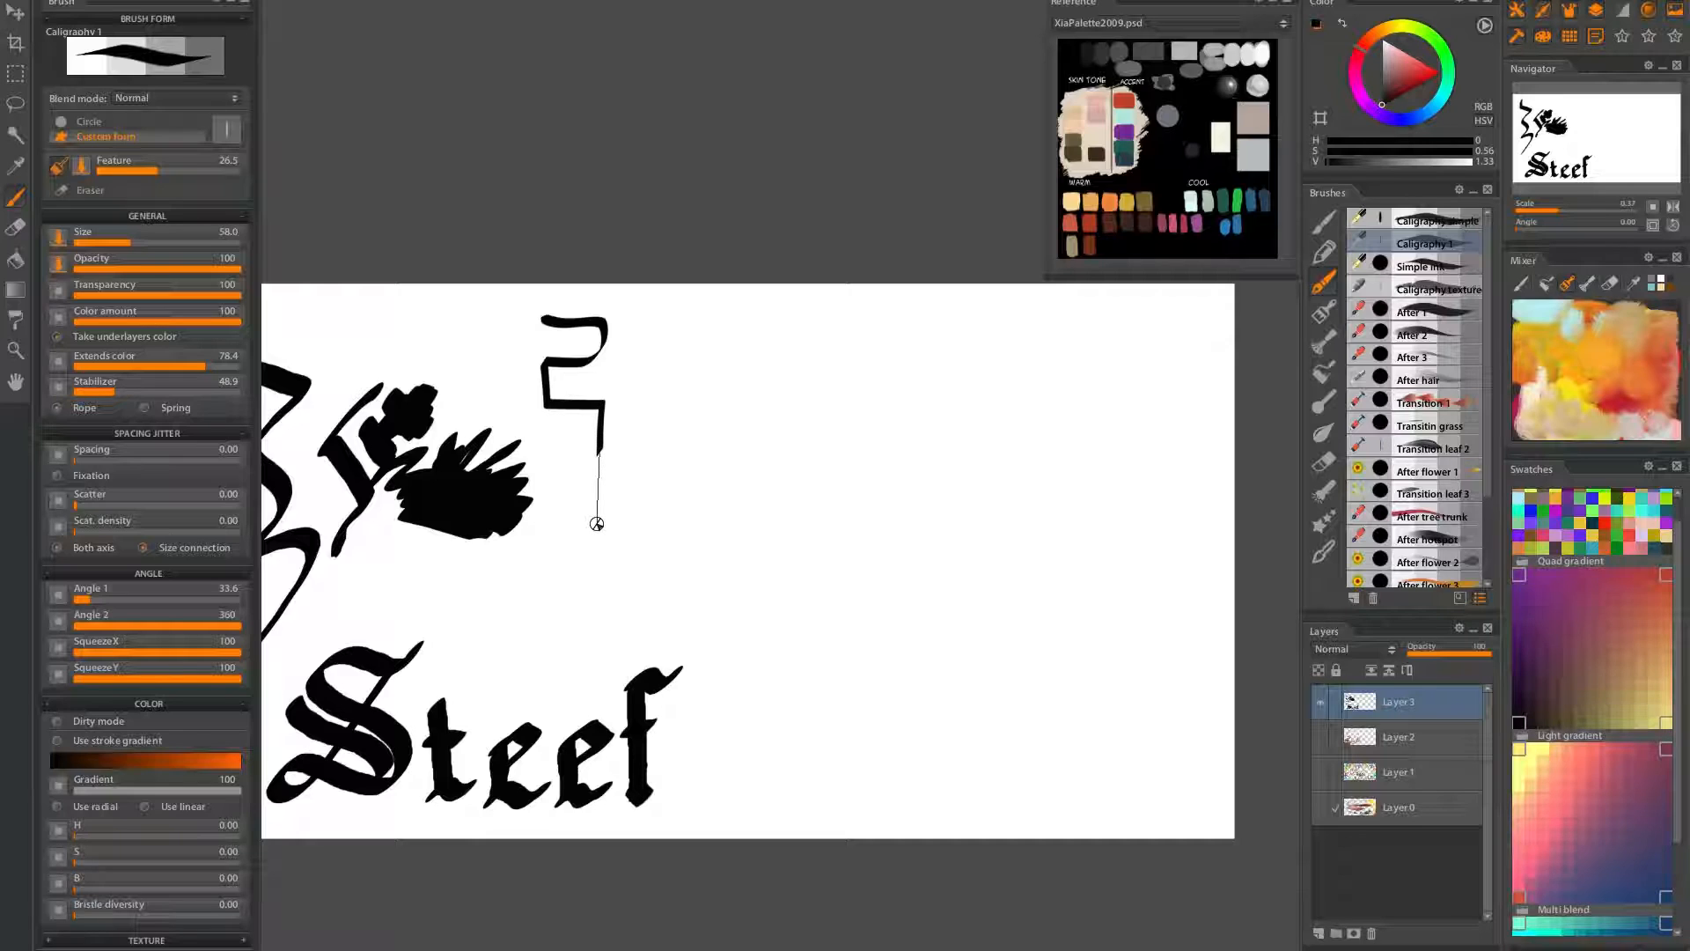
{"action": "mouse_move", "coordinate": [533, 440]}
{"action": "left_mouse_down"}
{"action": "mouse_move", "coordinate": [539, 480]}
{"action": "mouse_move", "coordinate": [592, 429]}
{"action": "mouse_move", "coordinate": [561, 418]}
{"action": "mouse_move", "coordinate": [542, 462]}
{"action": "mouse_move", "coordinate": [585, 483]}
{"action": "mouse_move", "coordinate": [622, 447]}
{"action": "left_mouse_up"}
{"action": "left_click_drag", "start_coordinate": [592, 504], "coordinate": [617, 535]}
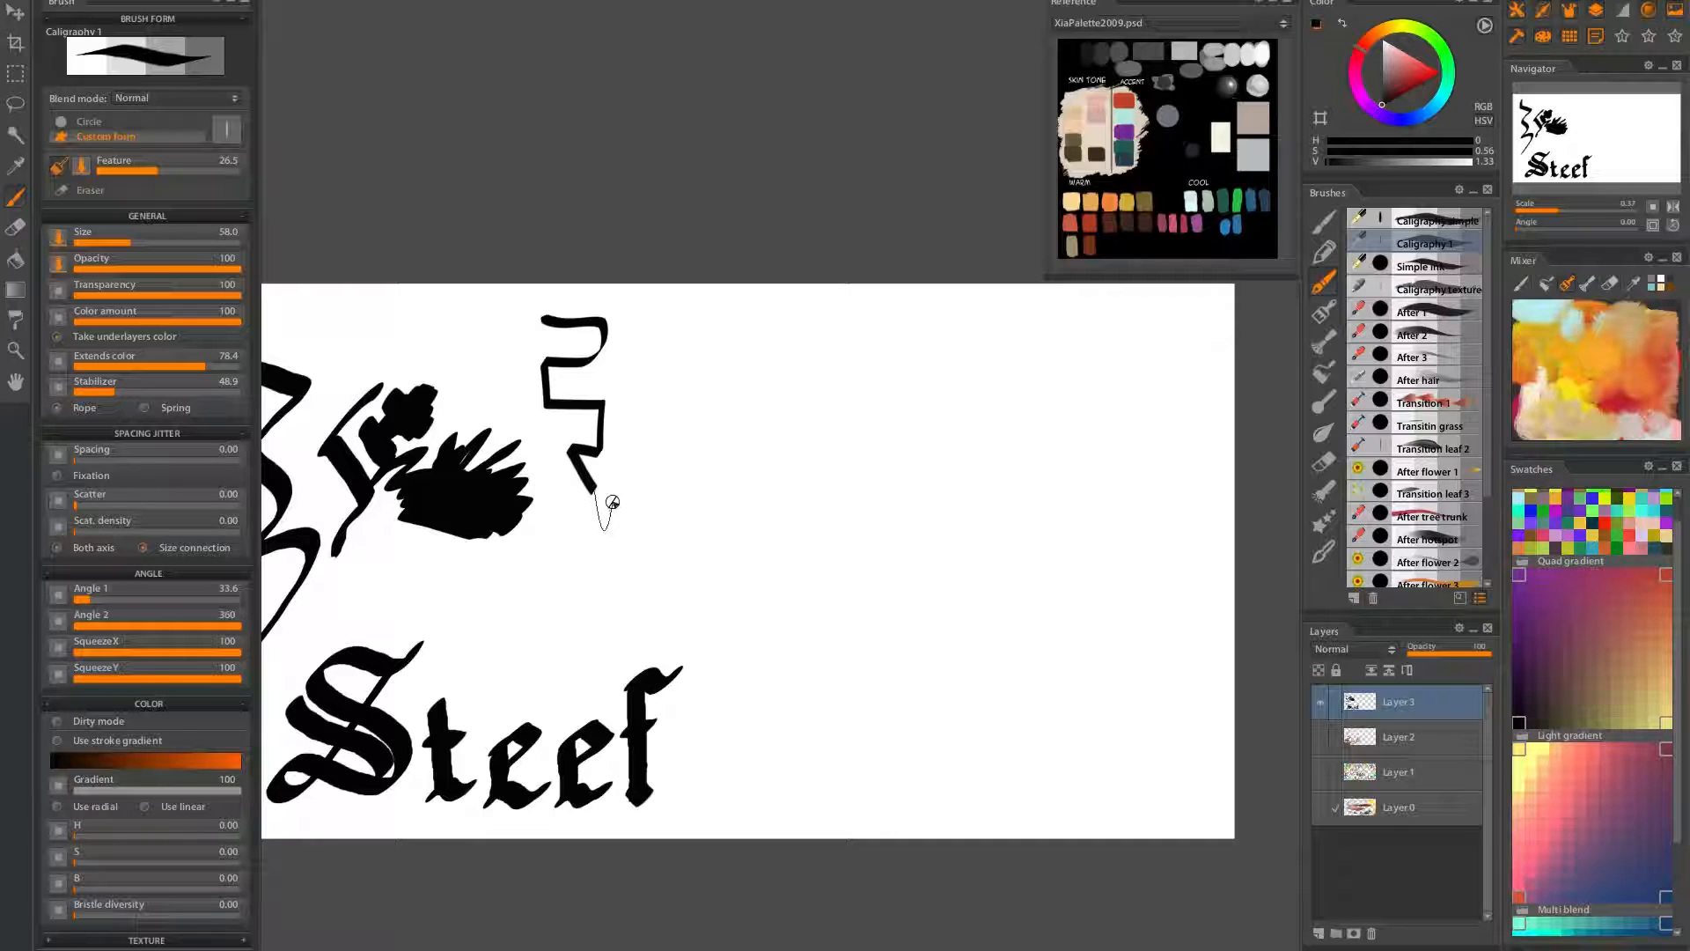
{"action": "mouse_move", "coordinate": [622, 456]}
{"action": "left_mouse_down"}
{"action": "mouse_move", "coordinate": [684, 408]}
{"action": "mouse_move", "coordinate": [637, 350]}
{"action": "left_mouse_up"}
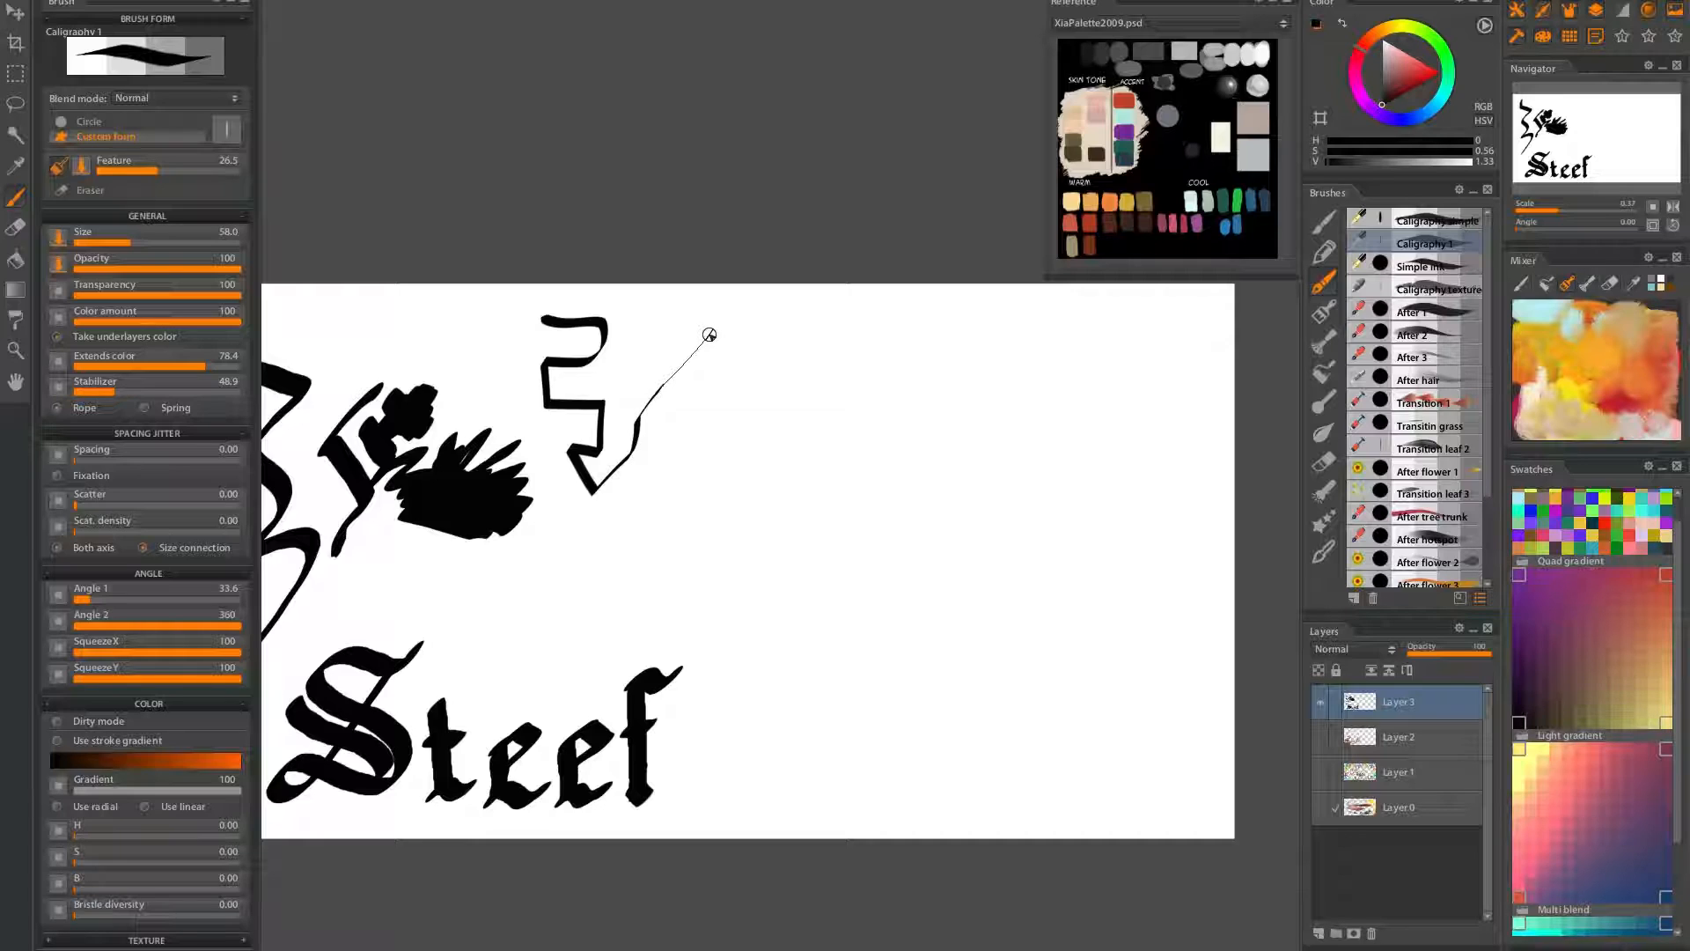
{"action": "left_click_drag", "start_coordinate": [710, 334], "coordinate": [707, 337]}
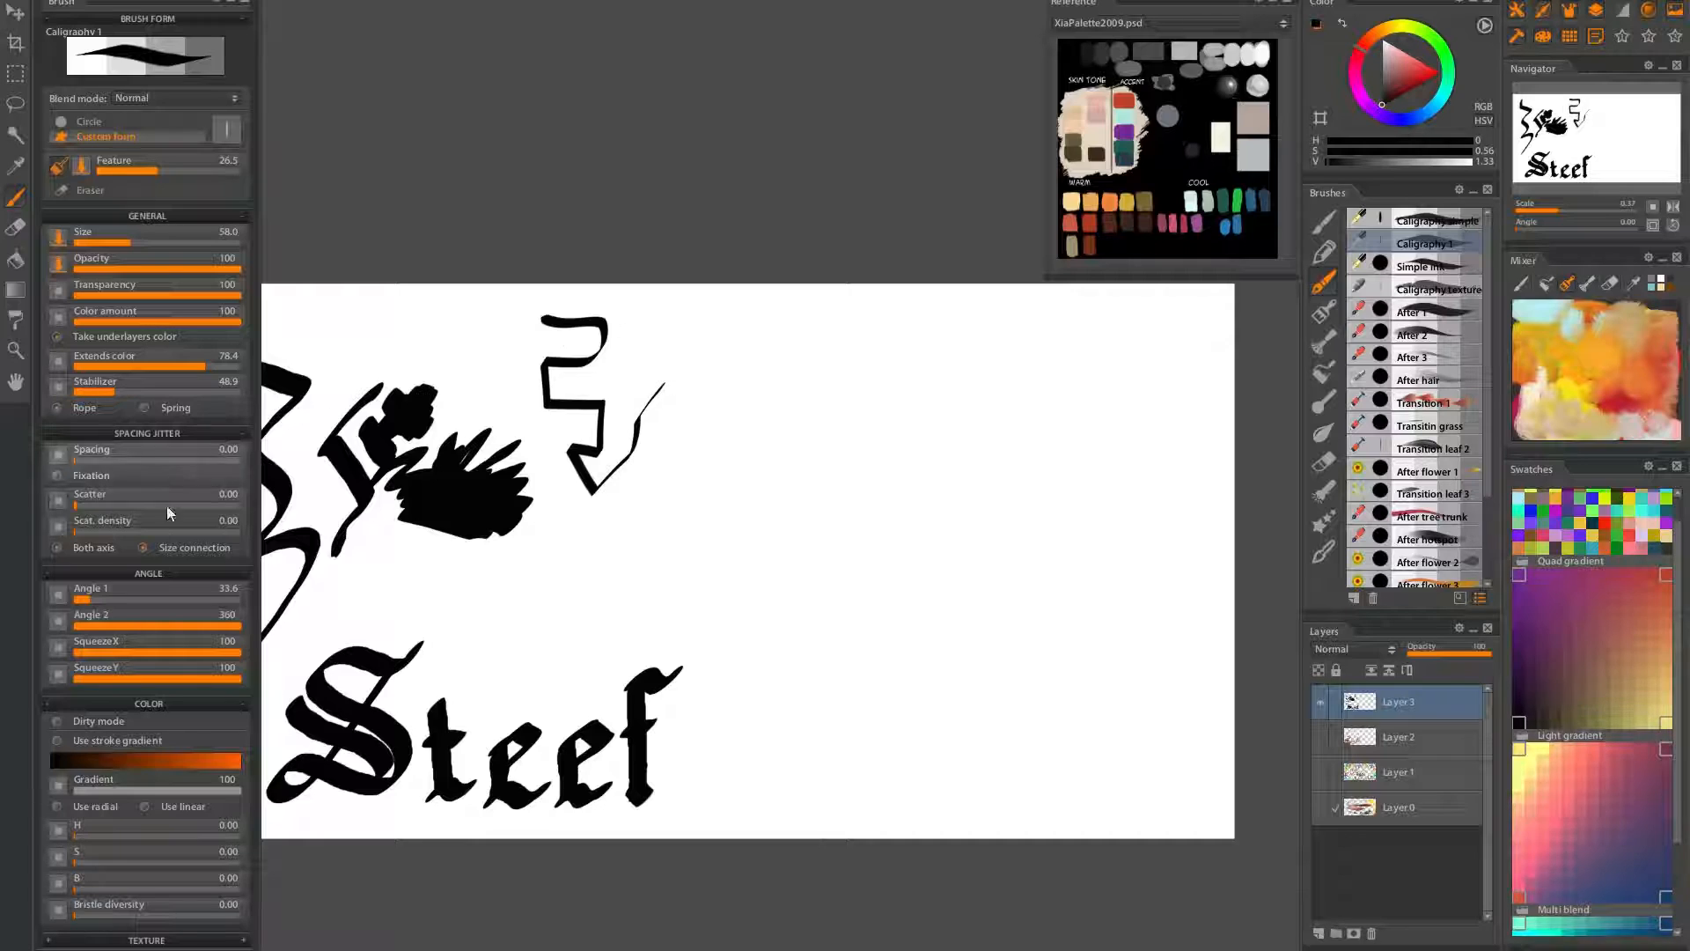
Set the Caligraphy 1 brush's Angle 1 to 45.1 and paint a closed angular loop beside the zigzag line
{"action": "left_click_drag", "start_coordinate": [90, 600], "coordinate": [93, 597]}
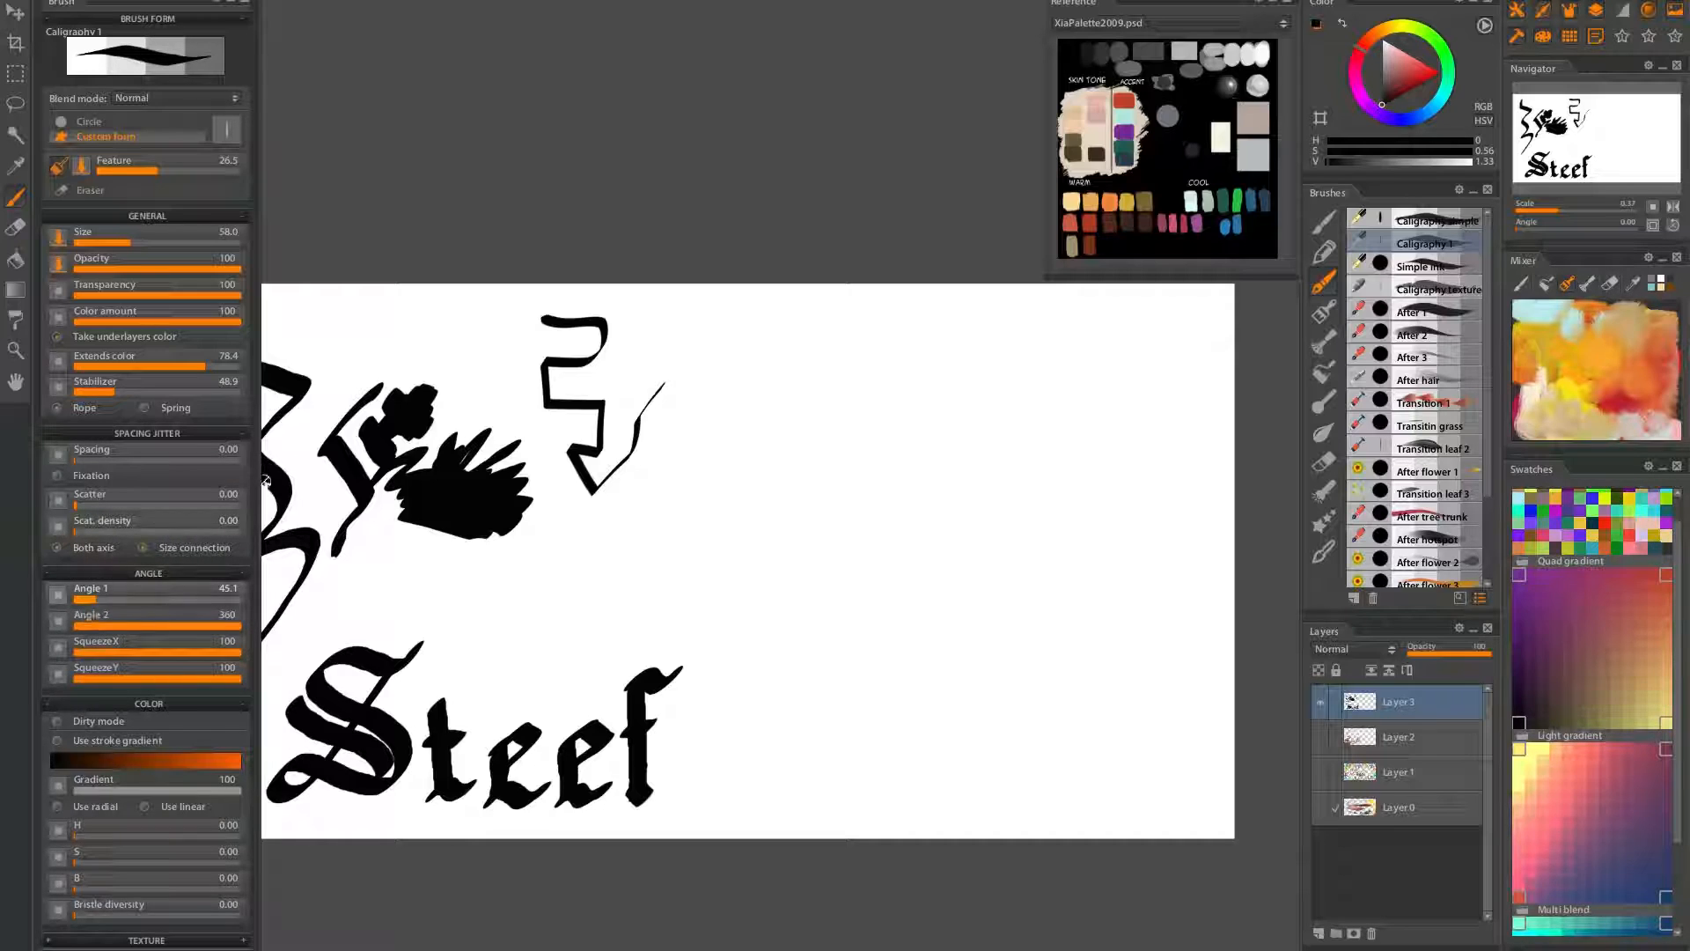
{"action": "left_click_drag", "start_coordinate": [688, 318], "coordinate": [739, 287]}
{"action": "mouse_move", "coordinate": [723, 349]}
{"action": "left_mouse_down"}
{"action": "mouse_move", "coordinate": [691, 387]}
{"action": "mouse_move", "coordinate": [688, 440]}
{"action": "left_mouse_up"}
{"action": "mouse_move", "coordinate": [589, 414]}
{"action": "left_mouse_down"}
{"action": "mouse_move", "coordinate": [608, 301]}
{"action": "mouse_move", "coordinate": [646, 294]}
{"action": "mouse_move", "coordinate": [648, 309]}
{"action": "mouse_move", "coordinate": [738, 317]}
{"action": "mouse_move", "coordinate": [736, 361]}
{"action": "mouse_move", "coordinate": [668, 436]}
{"action": "left_mouse_up"}
Set the brush size to 145 and letter a lowercase t with a crossbar after the blackletter word
{"action": "left_click_drag", "start_coordinate": [798, 667], "coordinate": [807, 529]}
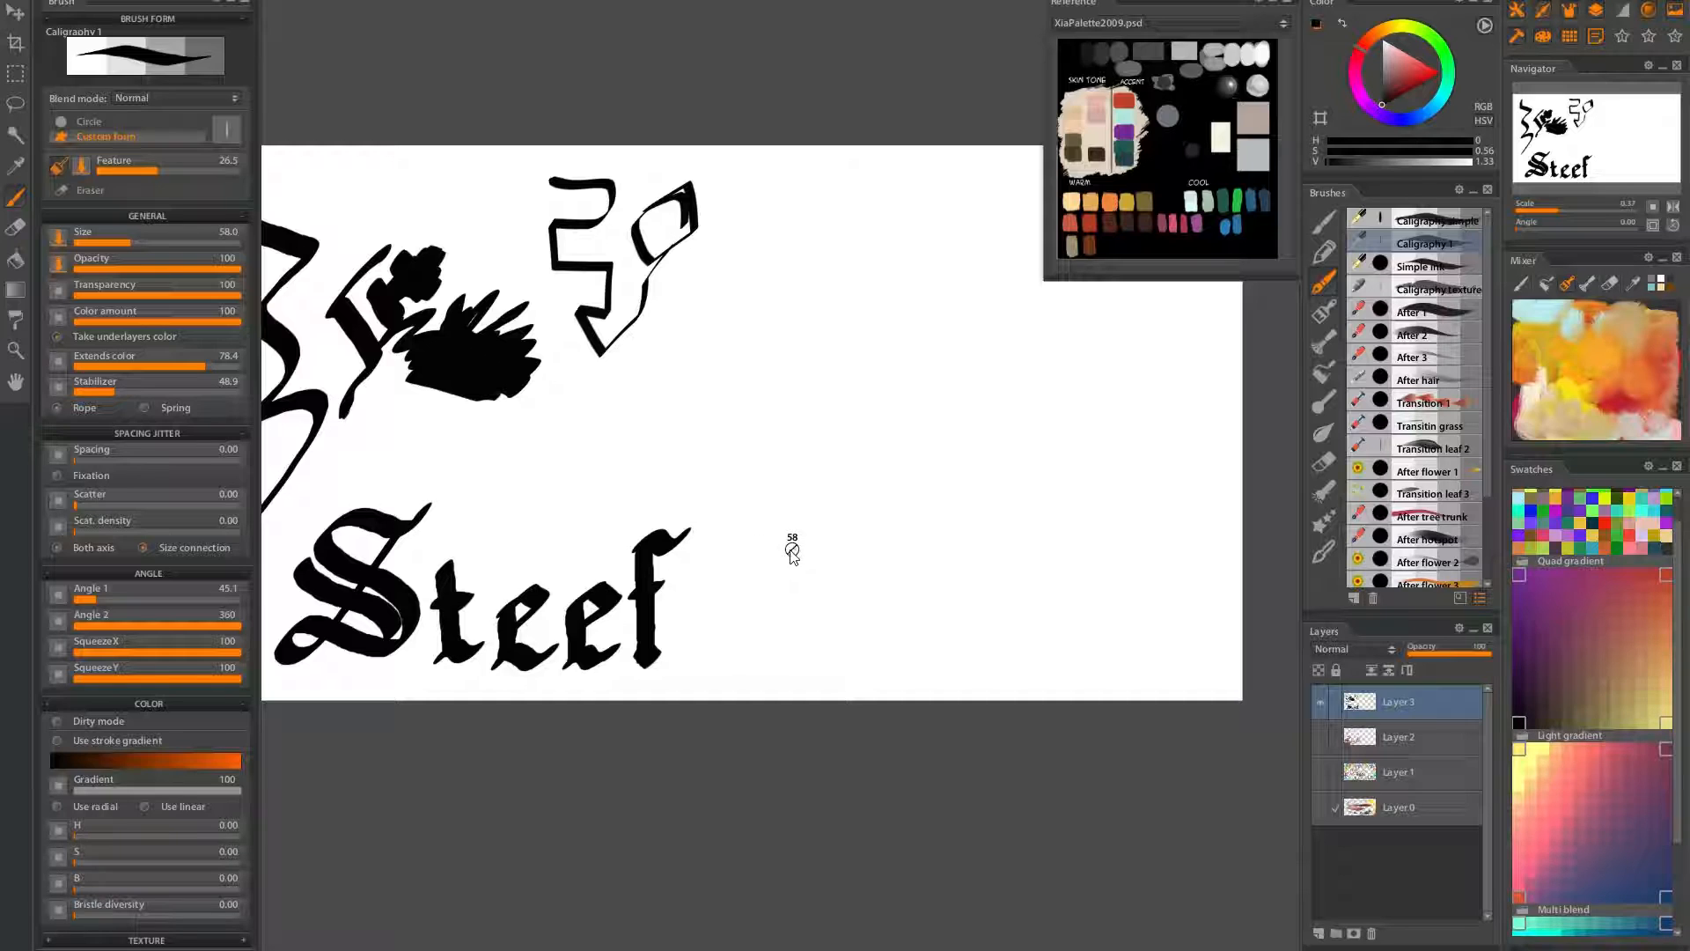
{"action": "left_click_drag", "start_coordinate": [132, 241], "coordinate": [151, 241]}
{"action": "left_click_drag", "start_coordinate": [802, 482], "coordinate": [783, 528]}
{"action": "key", "text": "ctrl+z"}
{"action": "mouse_move", "coordinate": [717, 539]}
{"action": "left_mouse_down"}
{"action": "mouse_move", "coordinate": [722, 737]}
{"action": "mouse_move", "coordinate": [705, 648]}
{"action": "mouse_move", "coordinate": [781, 715]}
{"action": "left_mouse_up"}
{"action": "left_click_drag", "start_coordinate": [700, 595], "coordinate": [804, 577]}
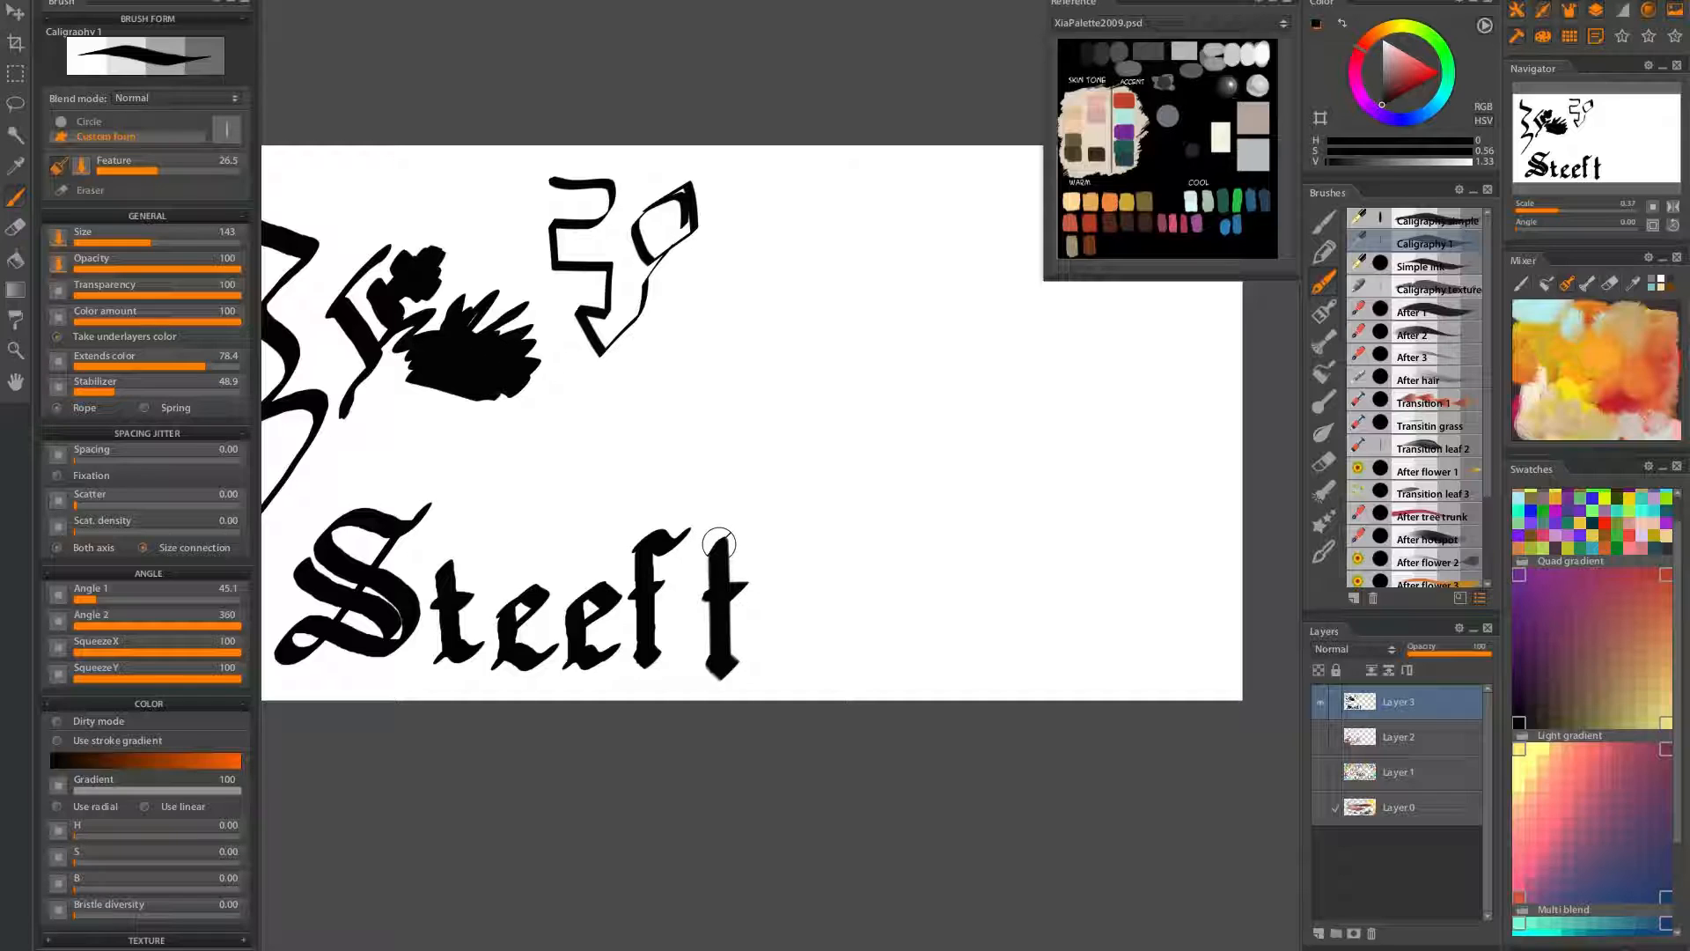
Add a curved flag stroke to the top of the final blackletter t, turning it into an f
{"action": "mouse_move", "coordinate": [778, 504]}
{"action": "left_mouse_down"}
{"action": "mouse_move", "coordinate": [800, 501]}
{"action": "mouse_move", "coordinate": [811, 585]}
{"action": "mouse_move", "coordinate": [844, 500]}
{"action": "left_mouse_up"}
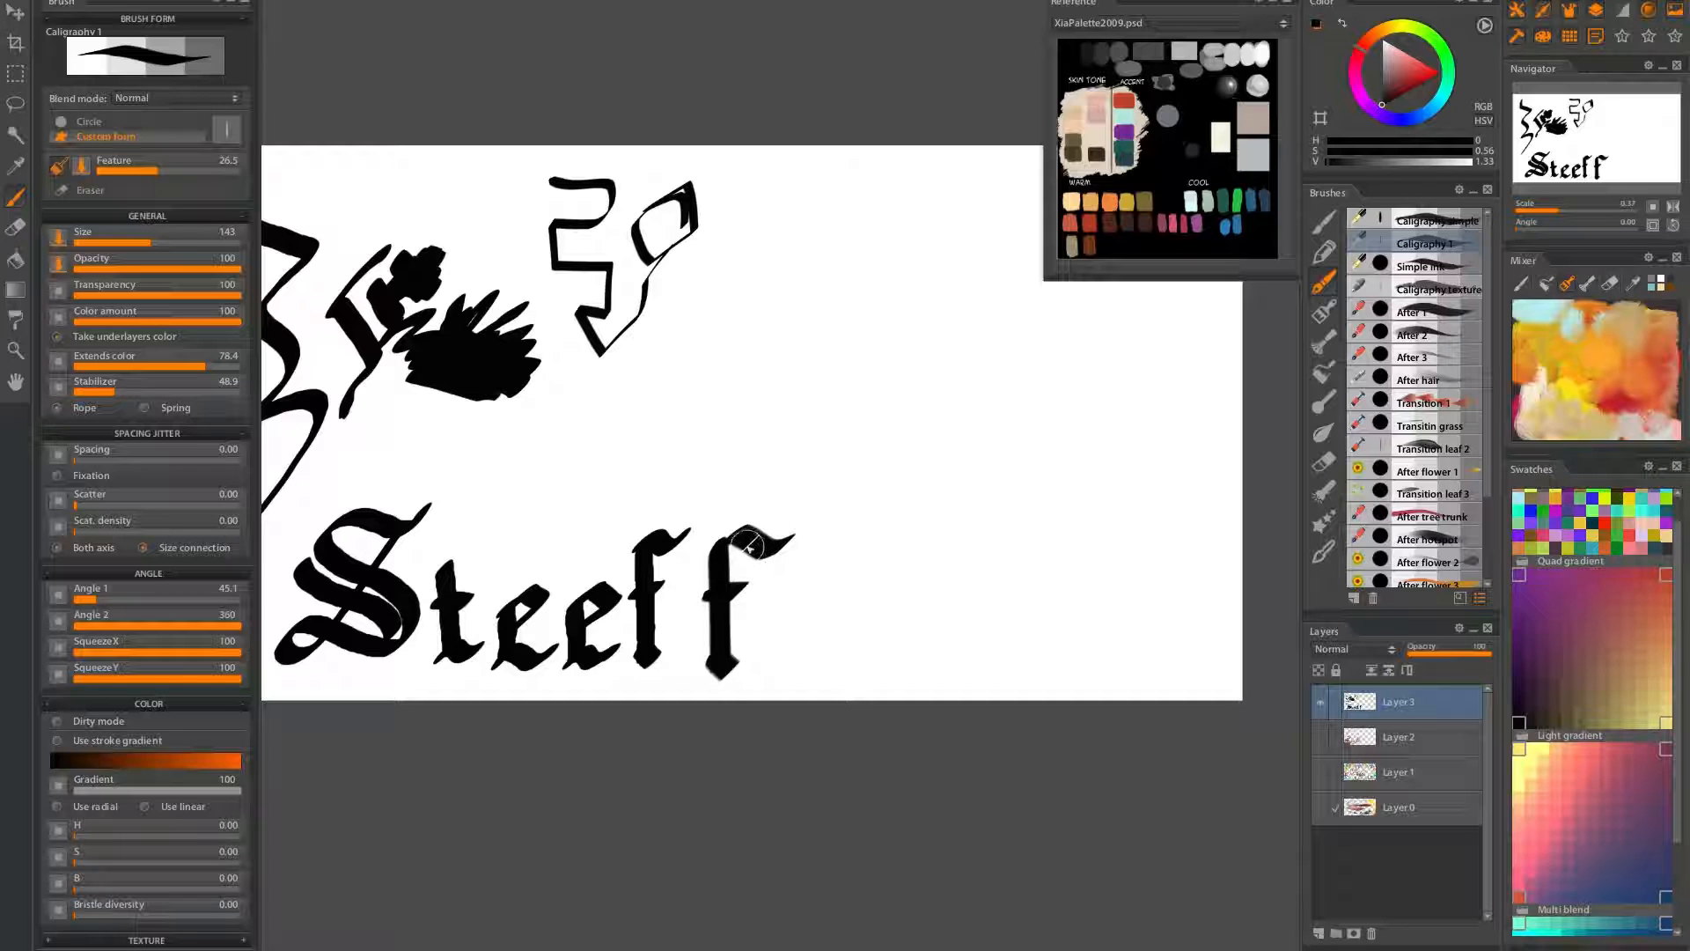
{"action": "scroll", "coordinate": [739, 550], "scroll_direction": "up", "scroll_amount": 5}
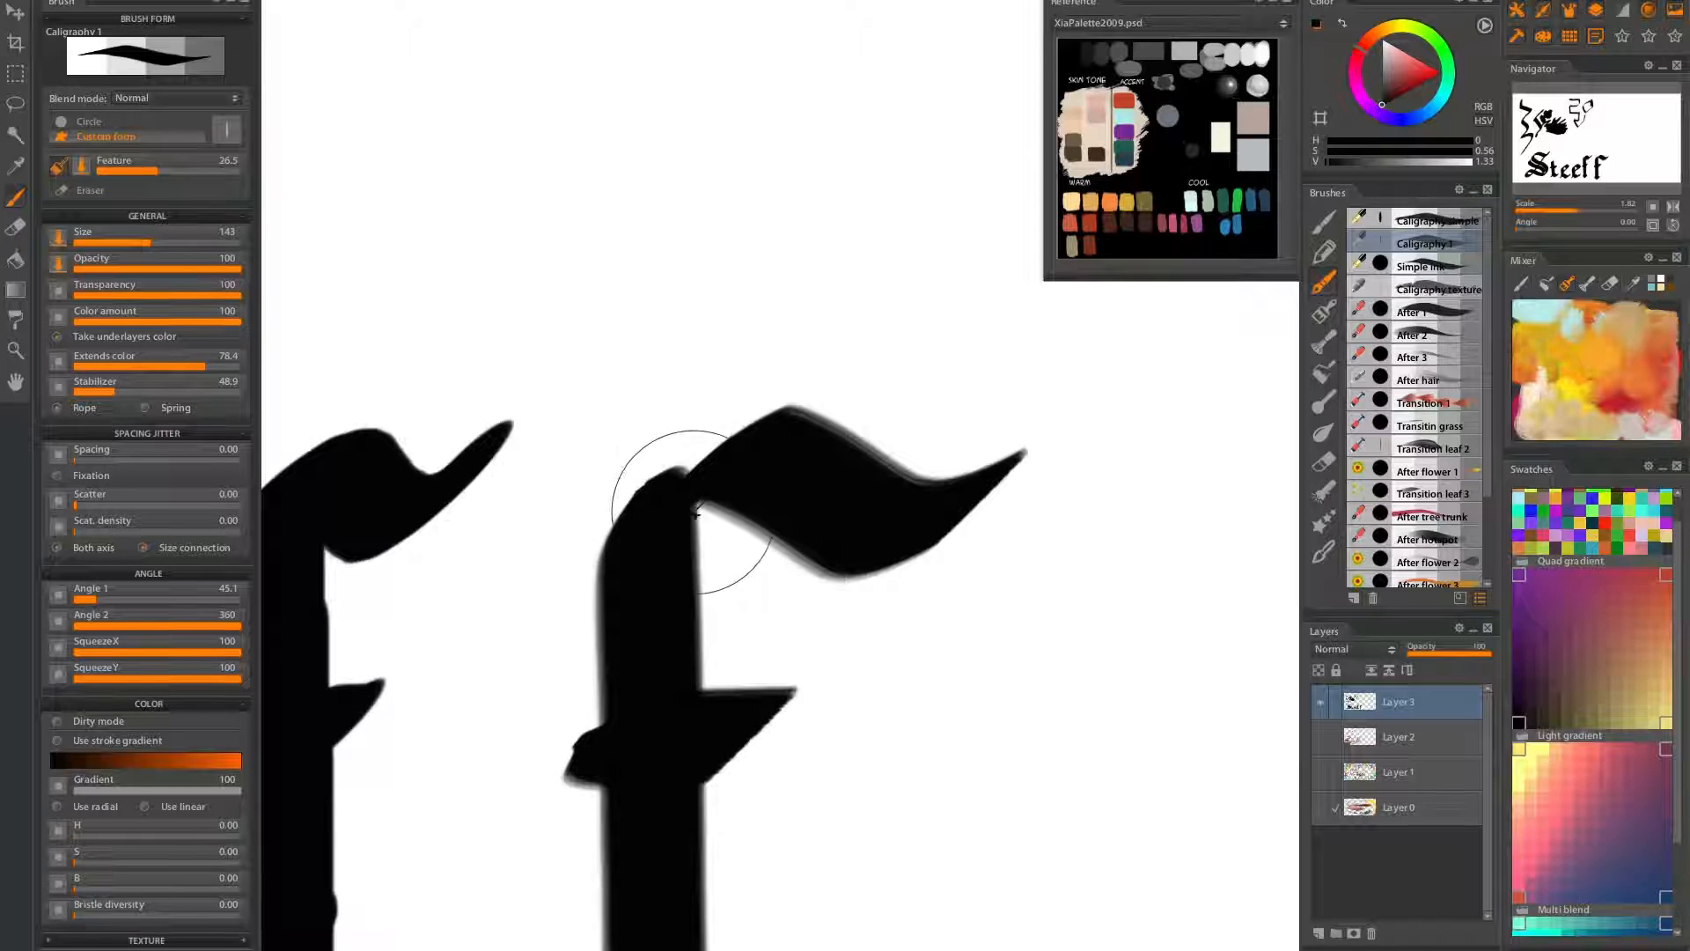
{"action": "scroll", "coordinate": [773, 592], "scroll_direction": "down", "scroll_amount": 3}
{"action": "scroll", "coordinate": [773, 591], "scroll_direction": "down", "scroll_amount": 4}
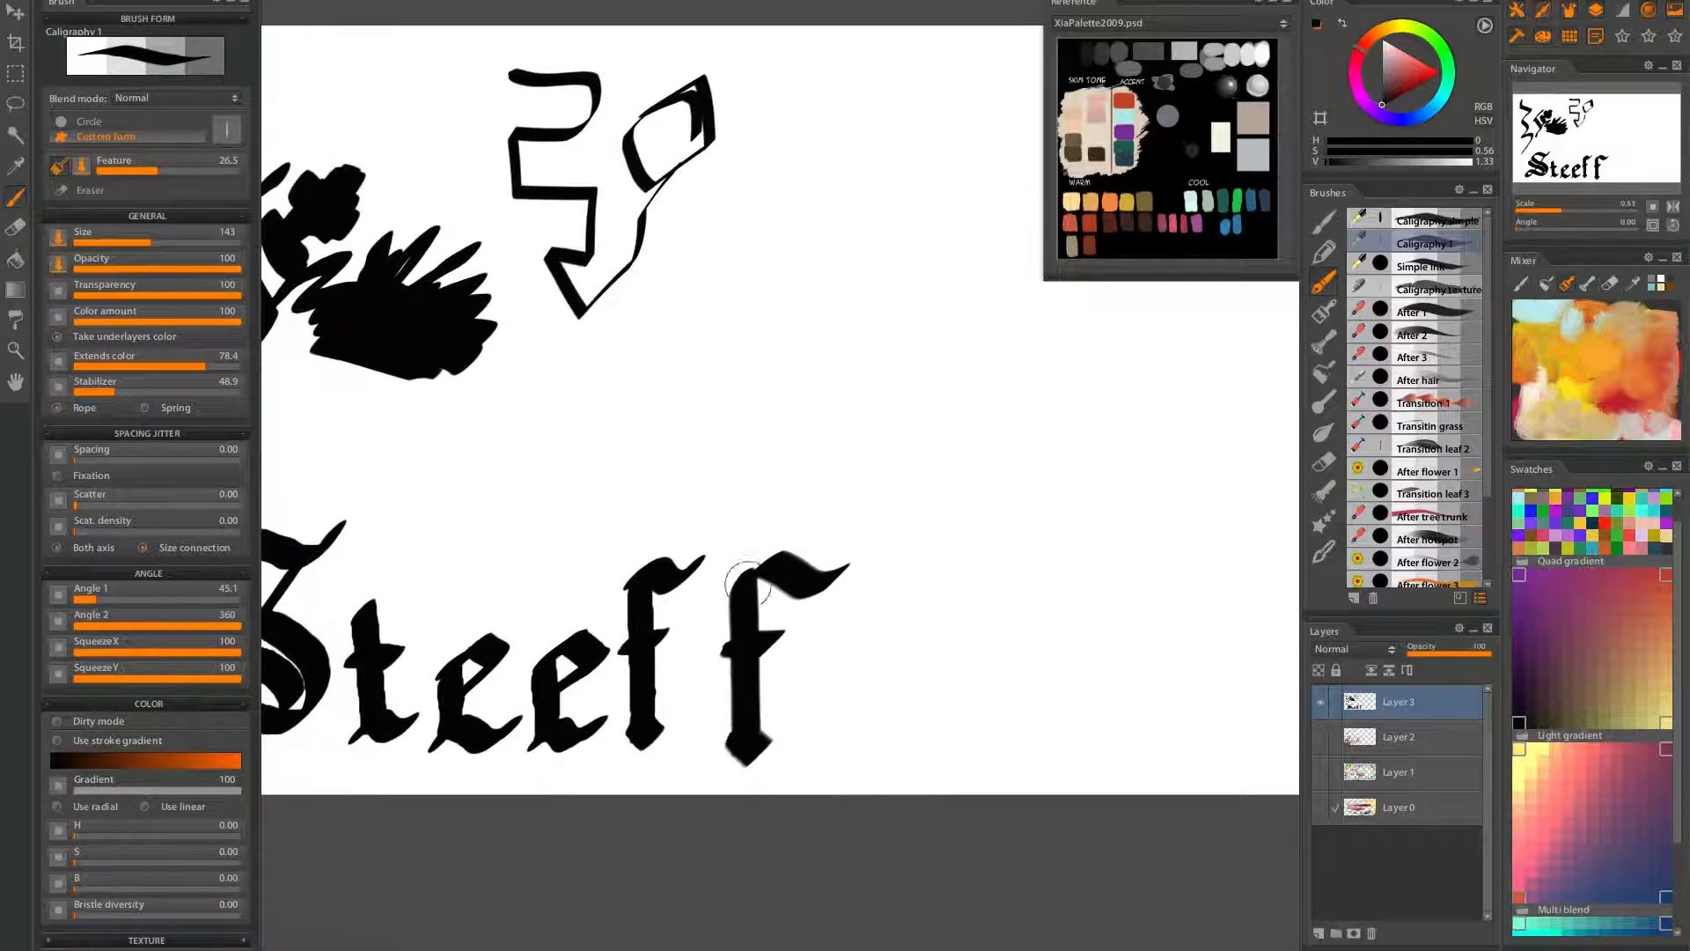
Set the brush size to 51.2 and paint a tall L with a sweeping looped underline above the blackletter word
{"action": "scroll", "coordinate": [569, 584], "scroll_direction": "up", "scroll_amount": 1}
{"action": "mouse_move", "coordinate": [484, 441]}
{"action": "left_mouse_down"}
{"action": "mouse_move", "coordinate": [668, 299]}
{"action": "mouse_move", "coordinate": [991, 435]}
{"action": "mouse_move", "coordinate": [582, 484]}
{"action": "mouse_move", "coordinate": [974, 564]}
{"action": "mouse_move", "coordinate": [590, 620]}
{"action": "mouse_move", "coordinate": [792, 617]}
{"action": "left_mouse_up"}
{"action": "key", "text": "ctrl+z"}
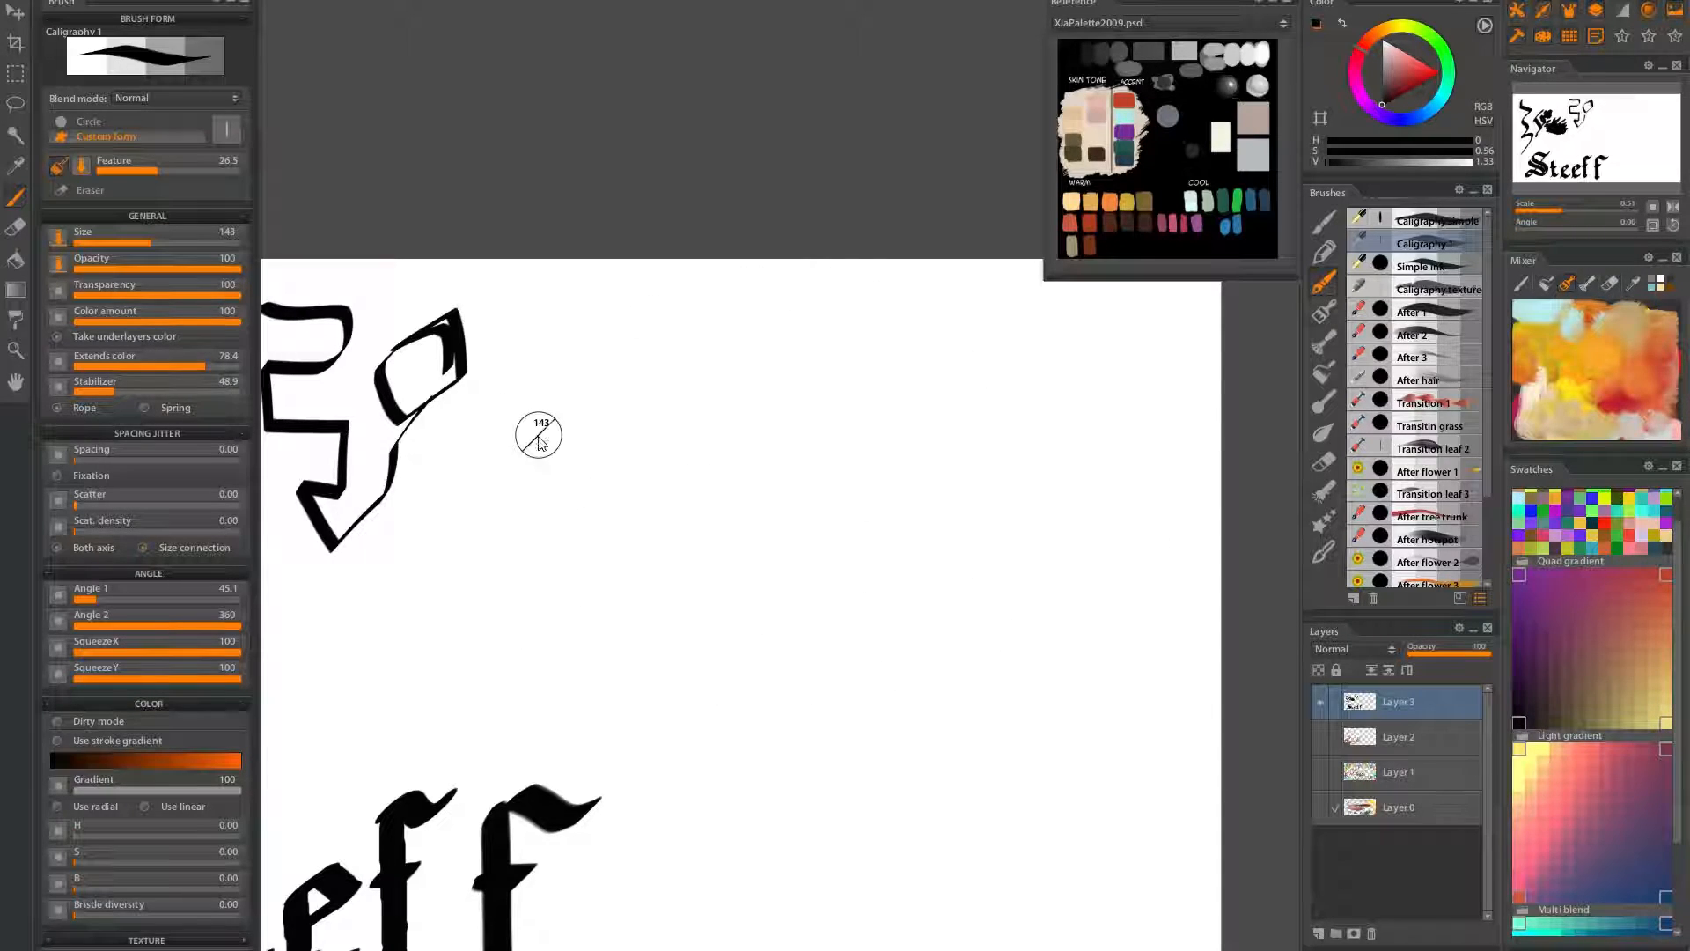
{"action": "left_click_drag", "start_coordinate": [146, 245], "coordinate": [131, 245]}
{"action": "mouse_move", "coordinate": [515, 319]}
{"action": "left_mouse_down"}
{"action": "mouse_move", "coordinate": [543, 502]}
{"action": "mouse_move", "coordinate": [660, 502]}
{"action": "mouse_move", "coordinate": [906, 366]}
{"action": "left_mouse_up"}
{"action": "key", "text": "ctrl+z"}
{"action": "mouse_move", "coordinate": [509, 310]}
{"action": "left_mouse_down"}
{"action": "mouse_move", "coordinate": [517, 405]}
{"action": "mouse_move", "coordinate": [467, 645]}
{"action": "mouse_move", "coordinate": [985, 404]}
{"action": "mouse_move", "coordinate": [514, 540]}
{"action": "mouse_move", "coordinate": [898, 452]}
{"action": "left_mouse_up"}
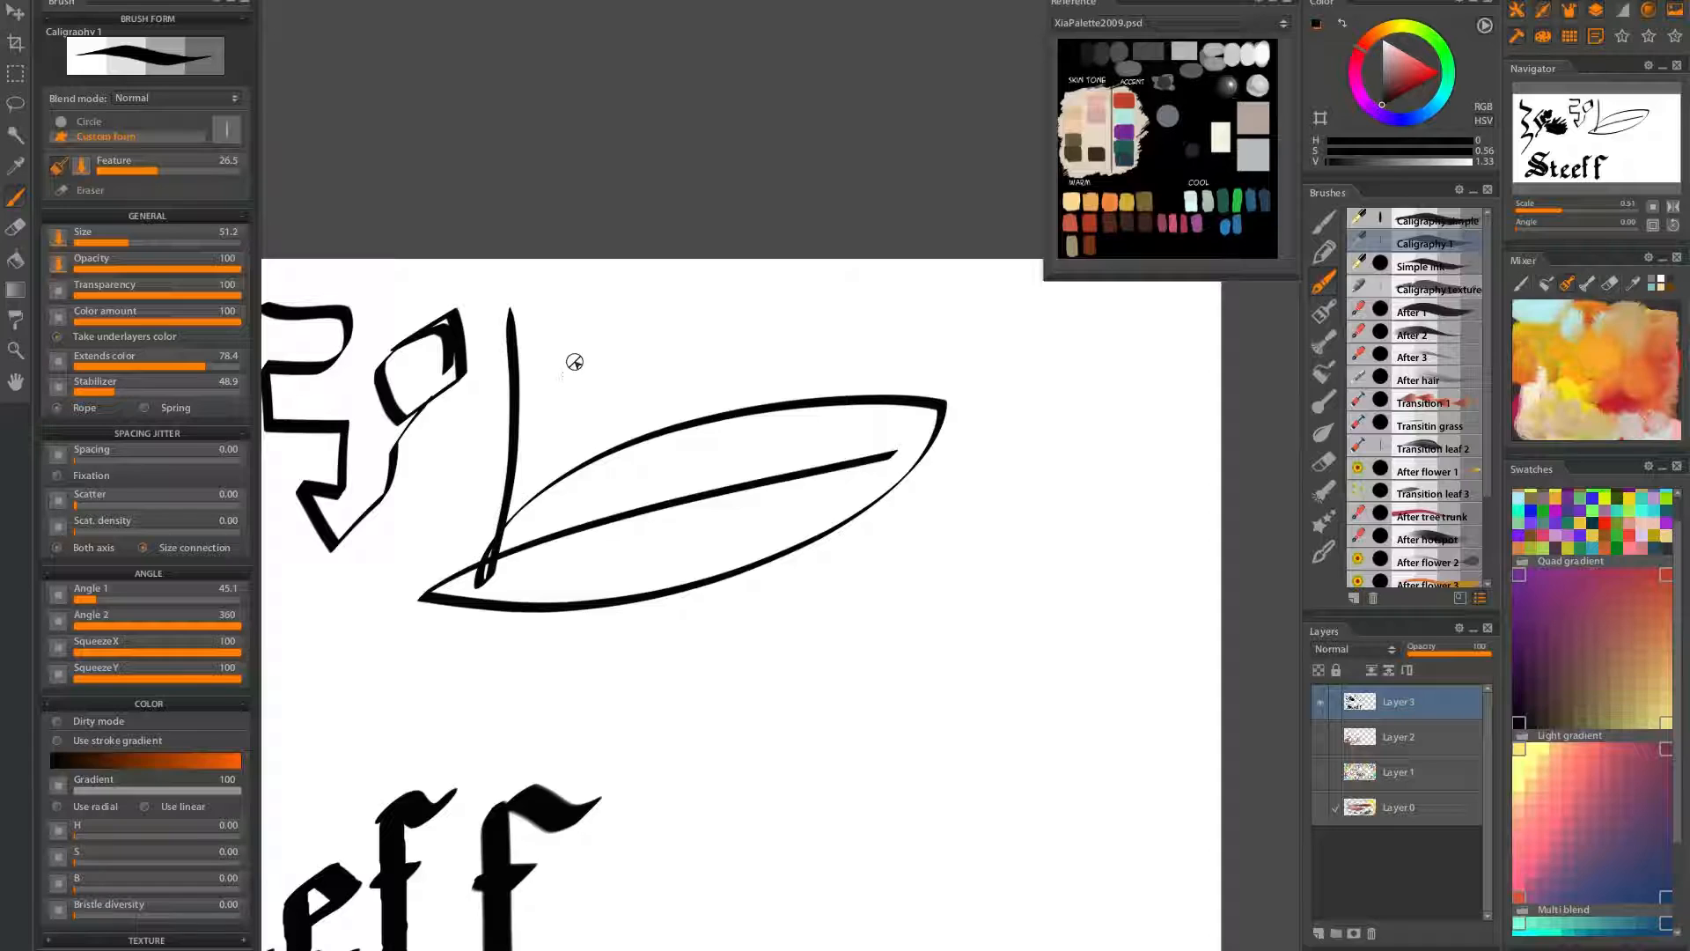
Letter o, v and e after the tall L to complete the word Love above its underline
{"action": "left_click_drag", "start_coordinate": [649, 467], "coordinate": [1020, 361]}
{"action": "mouse_move", "coordinate": [918, 389]}
{"action": "left_mouse_down"}
{"action": "mouse_move", "coordinate": [634, 520]}
{"action": "mouse_move", "coordinate": [636, 467]}
{"action": "mouse_move", "coordinate": [584, 459]}
{"action": "mouse_move", "coordinate": [578, 518]}
{"action": "mouse_move", "coordinate": [641, 525]}
{"action": "mouse_move", "coordinate": [680, 494]}
{"action": "mouse_move", "coordinate": [688, 415]}
{"action": "mouse_move", "coordinate": [586, 400]}
{"action": "mouse_move", "coordinate": [538, 449]}
{"action": "mouse_move", "coordinate": [599, 502]}
{"action": "left_mouse_up"}
{"action": "key", "text": "ctrl+z"}
{"action": "mouse_move", "coordinate": [627, 437]}
{"action": "left_mouse_down"}
{"action": "mouse_move", "coordinate": [561, 623]}
{"action": "mouse_move", "coordinate": [698, 430]}
{"action": "mouse_move", "coordinate": [696, 558]}
{"action": "left_mouse_up"}
{"action": "left_click_drag", "start_coordinate": [696, 438], "coordinate": [832, 372]}
{"action": "mouse_move", "coordinate": [819, 449]}
{"action": "left_mouse_down"}
{"action": "mouse_move", "coordinate": [939, 415]}
{"action": "mouse_move", "coordinate": [968, 521]}
{"action": "left_mouse_up"}
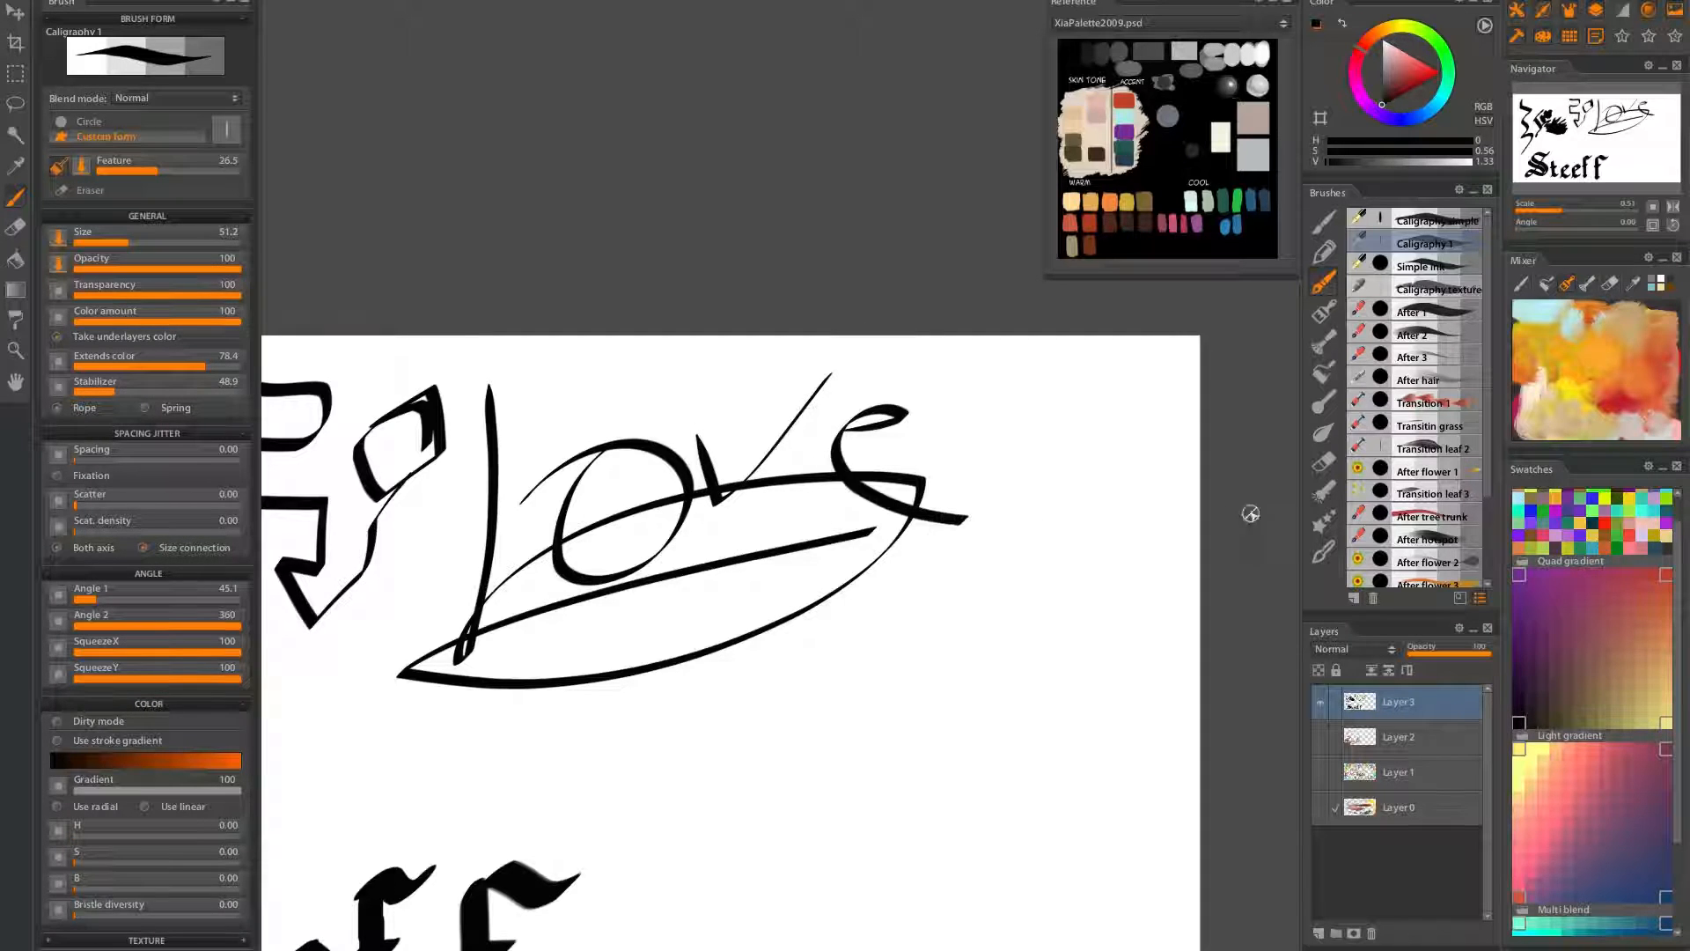
Switch to the Simple ink brush and paint three vertical wavy lines near the canvas's upper-right corner
{"action": "key", "text": "ctrl+space"}
{"action": "left_click_drag", "start_coordinate": [939, 677], "coordinate": [893, 711]}
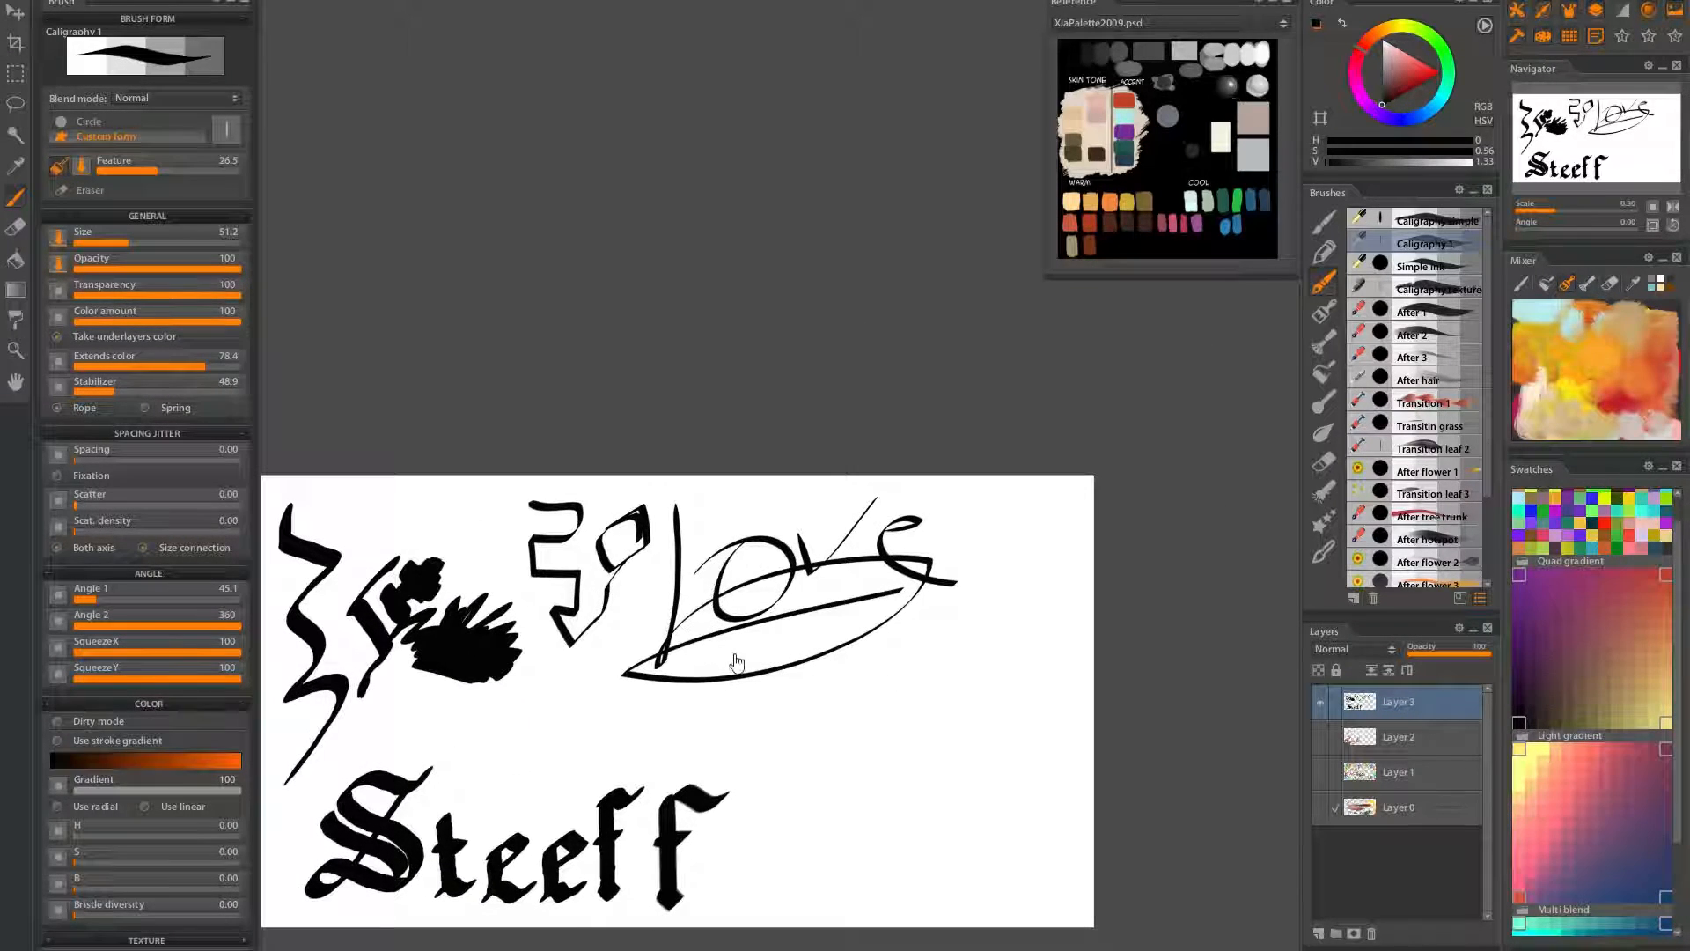
{"action": "left_click_drag", "start_coordinate": [732, 663], "coordinate": [792, 474]}
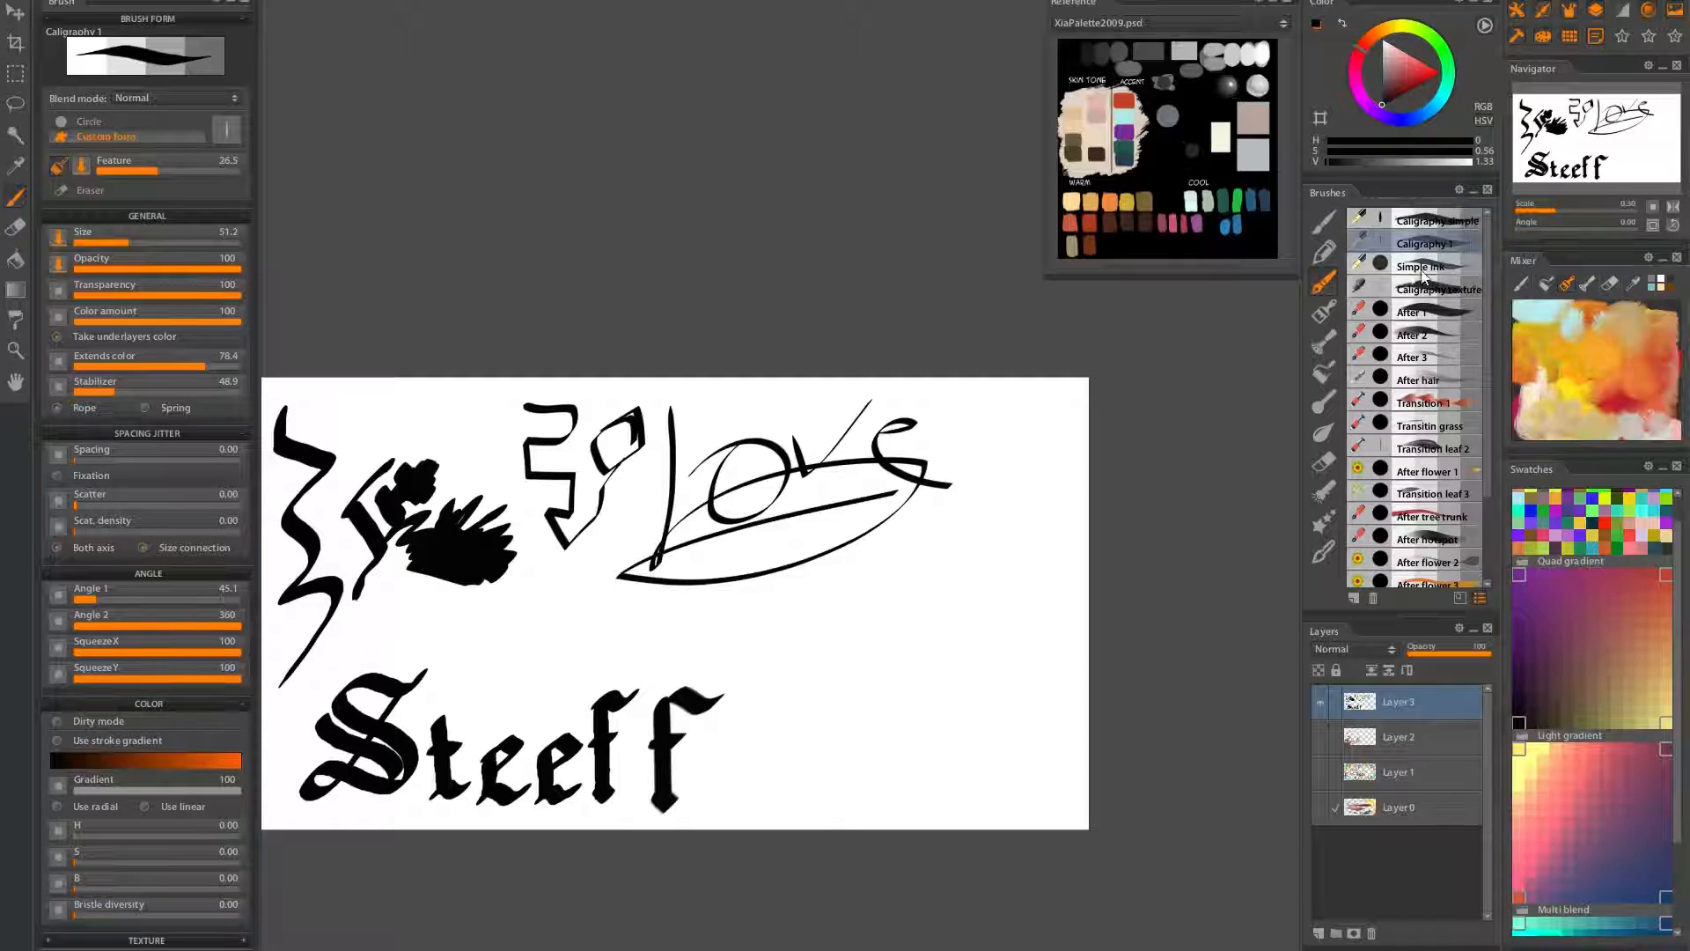
{"action": "left_click", "coordinate": [1472, 264]}
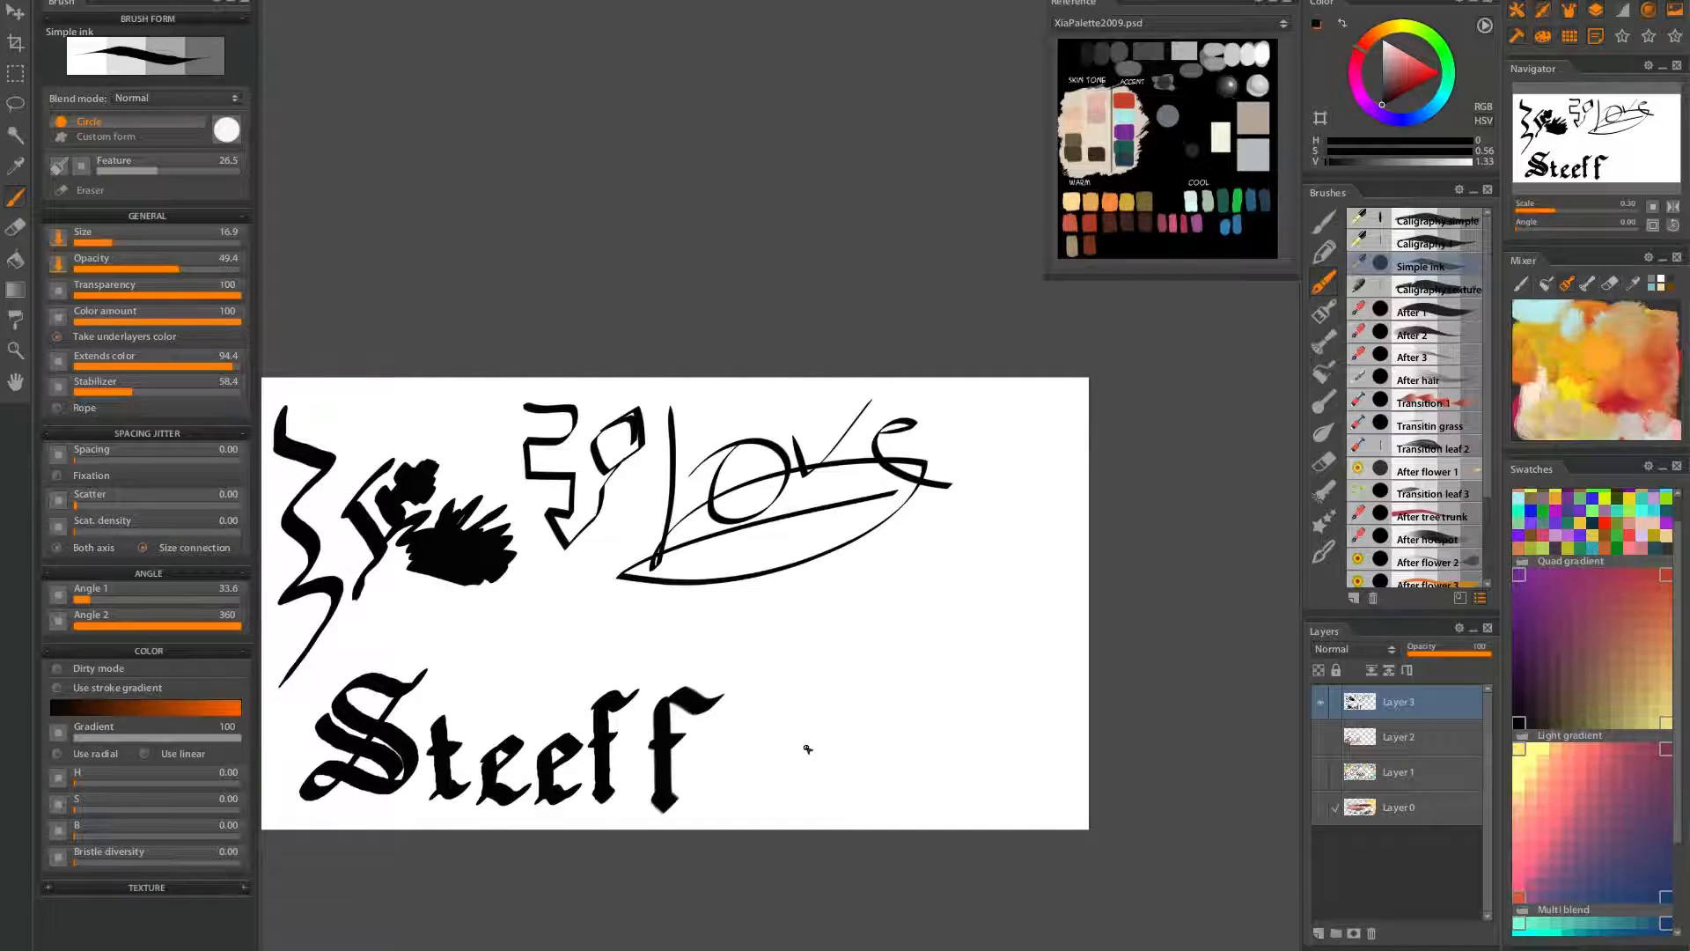
{"action": "left_click_drag", "start_coordinate": [812, 702], "coordinate": [717, 705]}
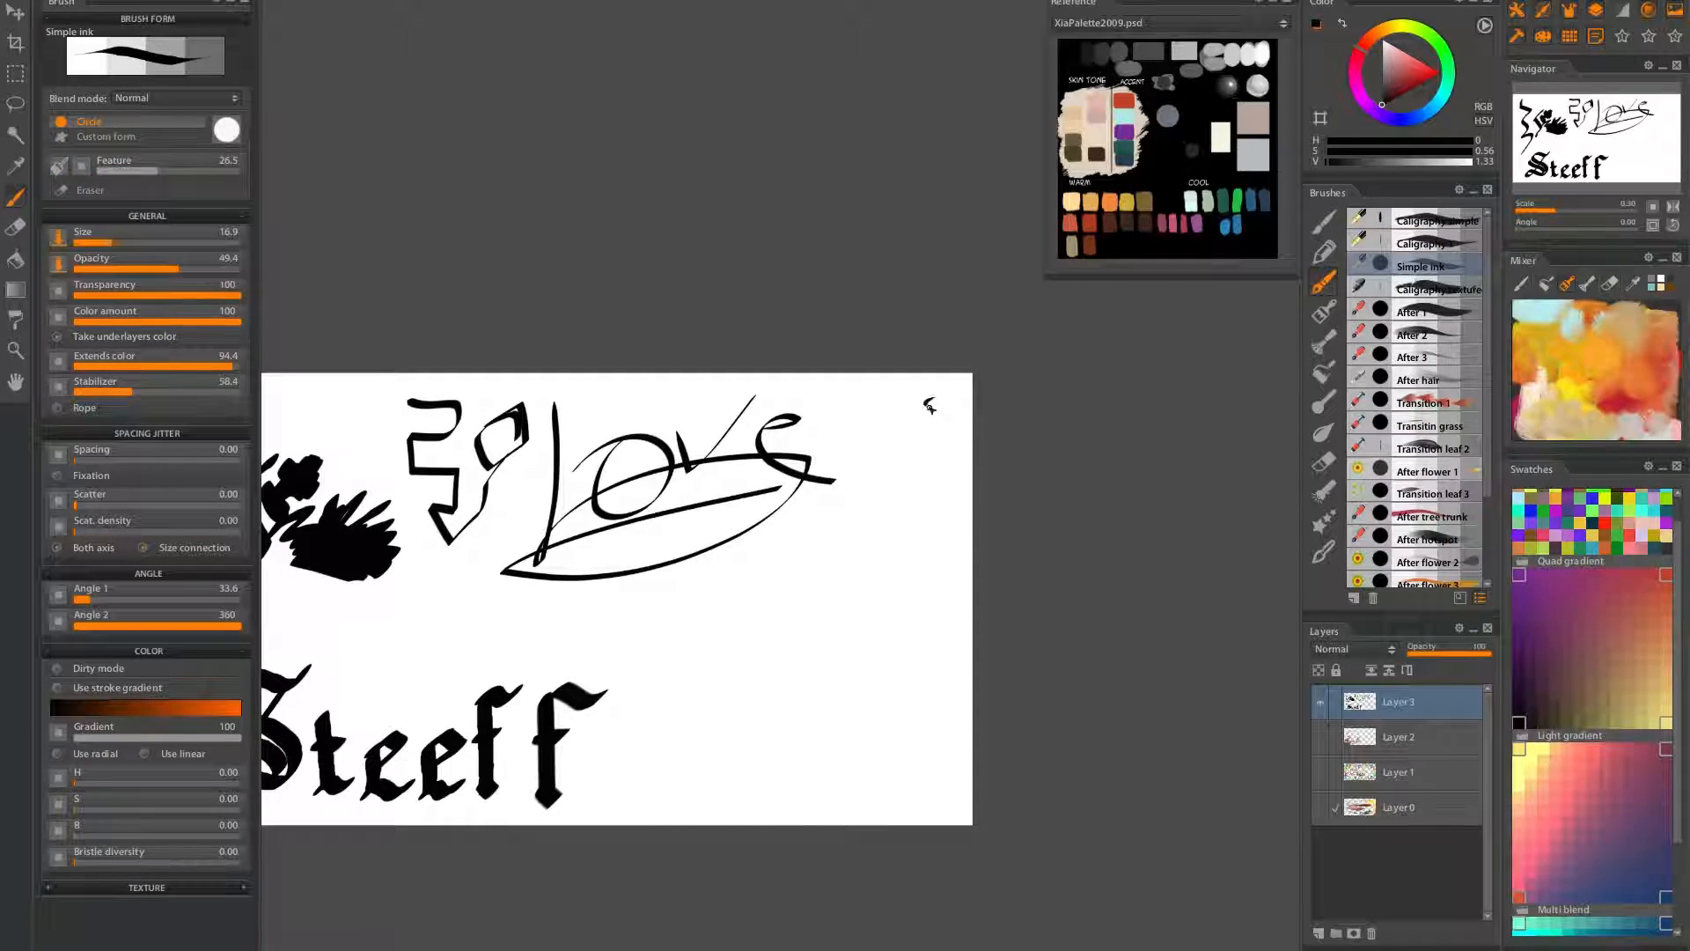
{"action": "key", "text": "ctrl+z"}
{"action": "mouse_move", "coordinate": [958, 390]}
{"action": "left_mouse_down"}
{"action": "mouse_move", "coordinate": [959, 445]}
{"action": "mouse_move", "coordinate": [917, 392]}
{"action": "mouse_move", "coordinate": [913, 429]}
{"action": "mouse_move", "coordinate": [937, 461]}
{"action": "mouse_move", "coordinate": [917, 557]}
{"action": "left_mouse_up"}
{"action": "scroll", "coordinate": [958, 414], "scroll_direction": "up", "scroll_amount": 5}
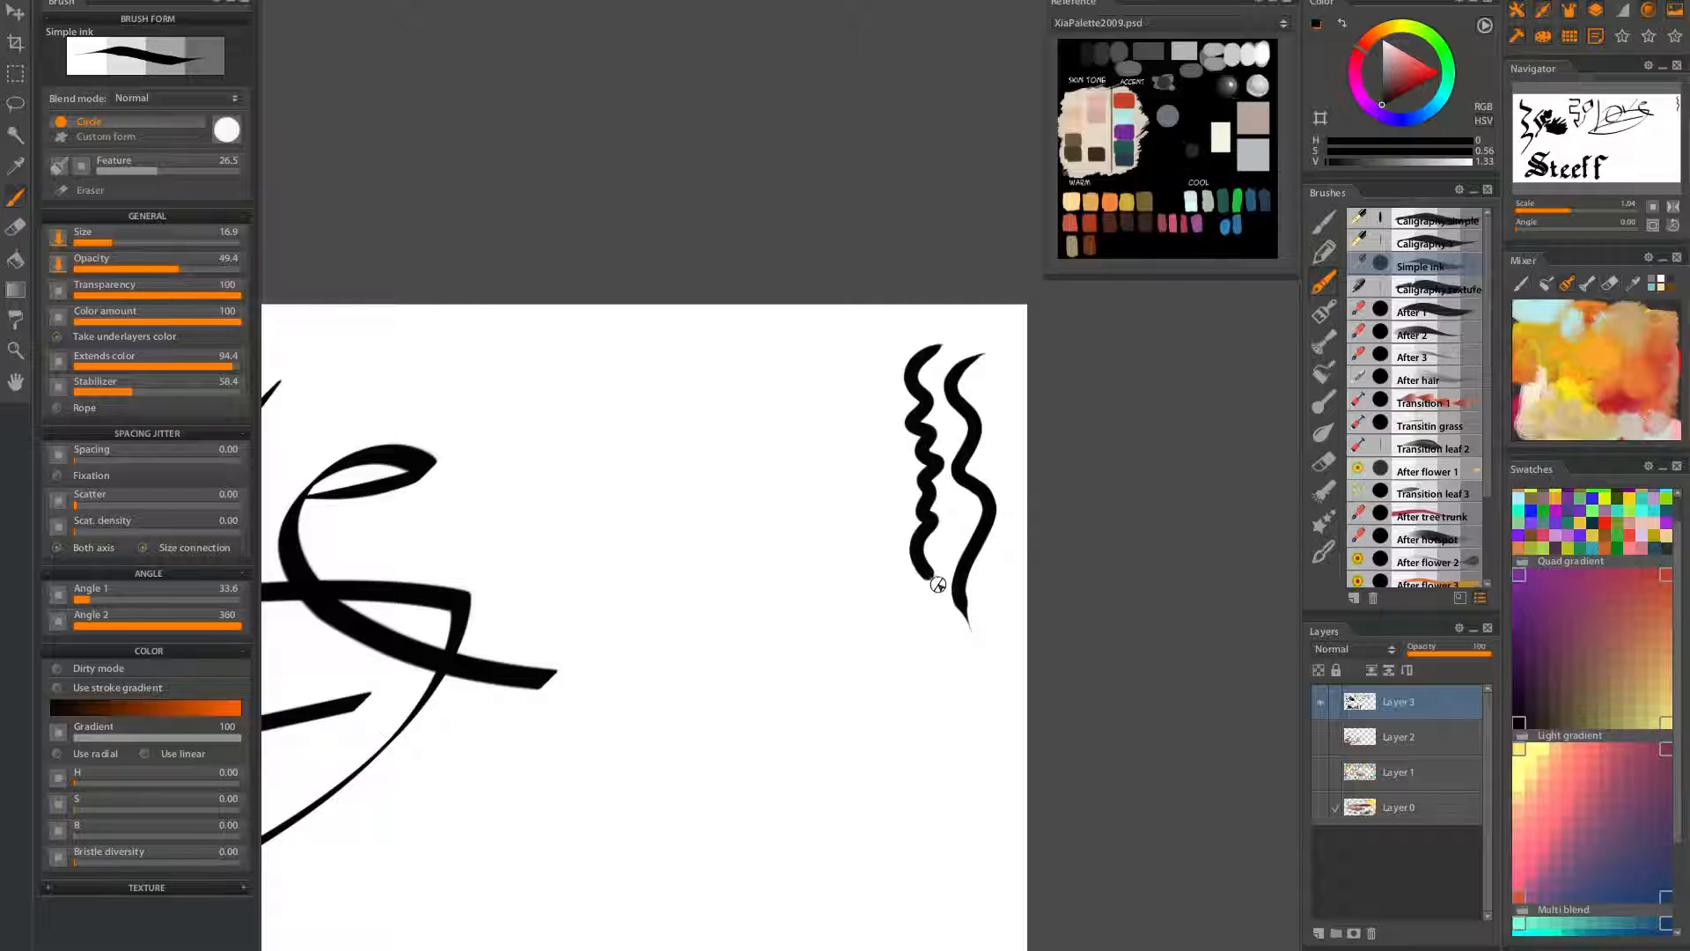
{"action": "mouse_move", "coordinate": [885, 347]}
{"action": "left_mouse_down"}
{"action": "mouse_move", "coordinate": [894, 524]}
{"action": "mouse_move", "coordinate": [915, 543]}
{"action": "left_mouse_up"}
{"action": "mouse_move", "coordinate": [842, 361]}
{"action": "left_mouse_down"}
{"action": "mouse_move", "coordinate": [868, 539]}
{"action": "mouse_move", "coordinate": [918, 630]}
{"action": "mouse_move", "coordinate": [903, 643]}
{"action": "mouse_move", "coordinate": [963, 730]}
{"action": "left_mouse_up"}
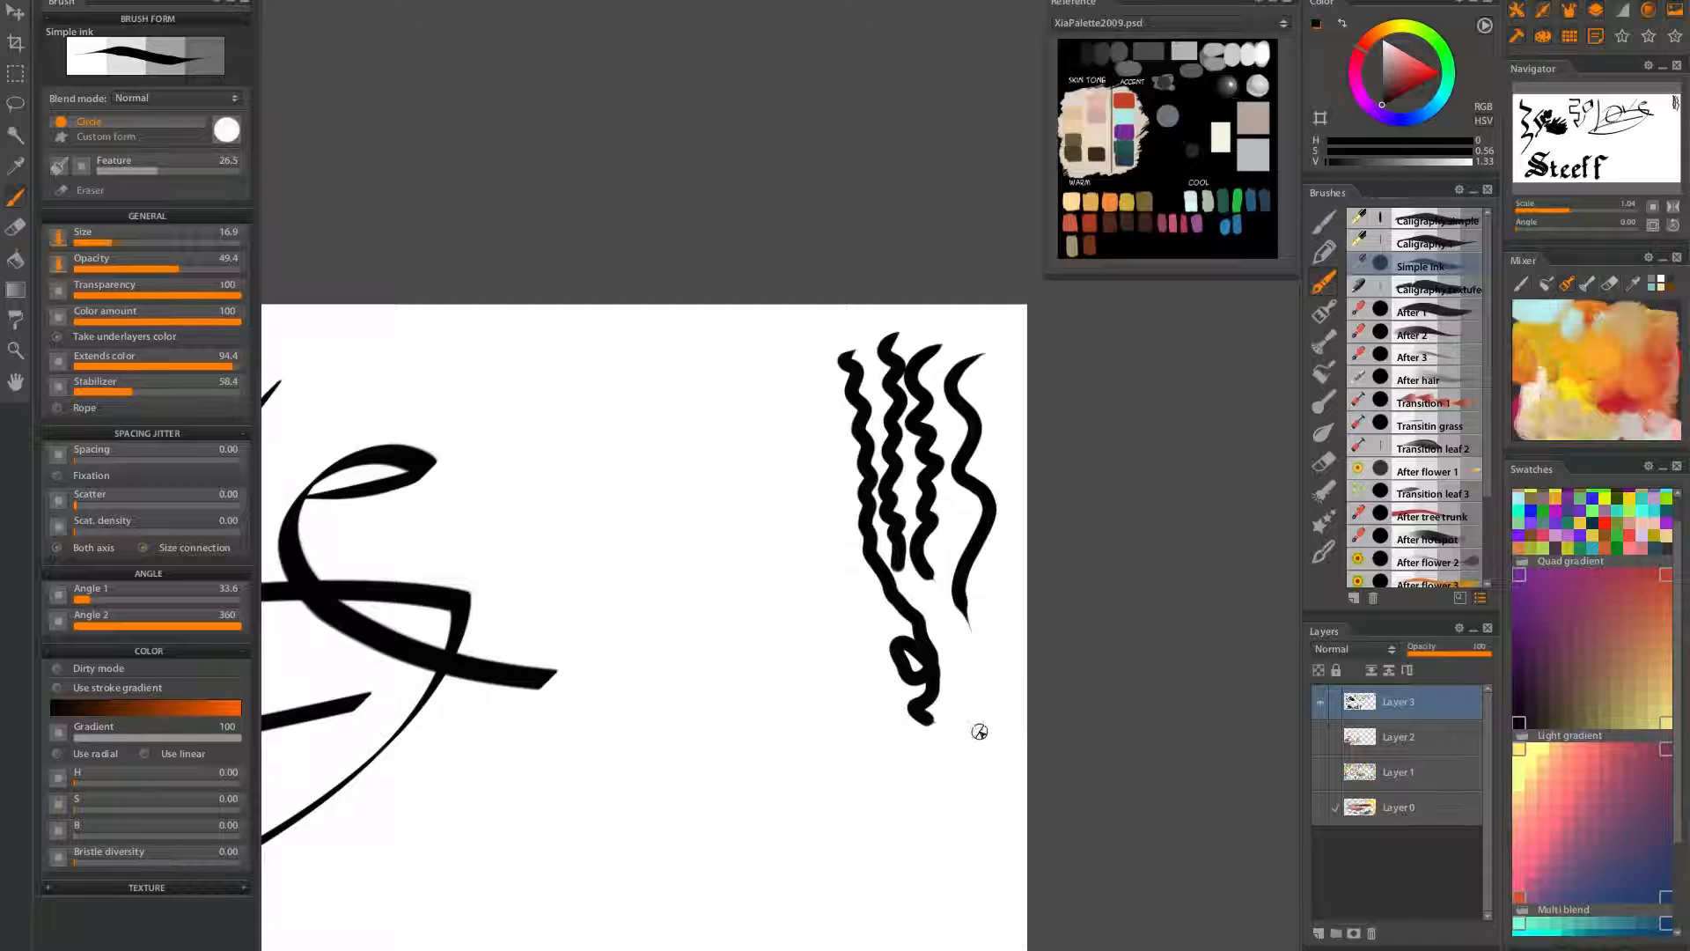
{"action": "key", "text": "ctrl+z"}
Paint a row of short, closely spaced vertical strokes below the wavy lines, with a few separate short strokes beneath it
{"action": "left_click_drag", "start_coordinate": [909, 641], "coordinate": [926, 733]}
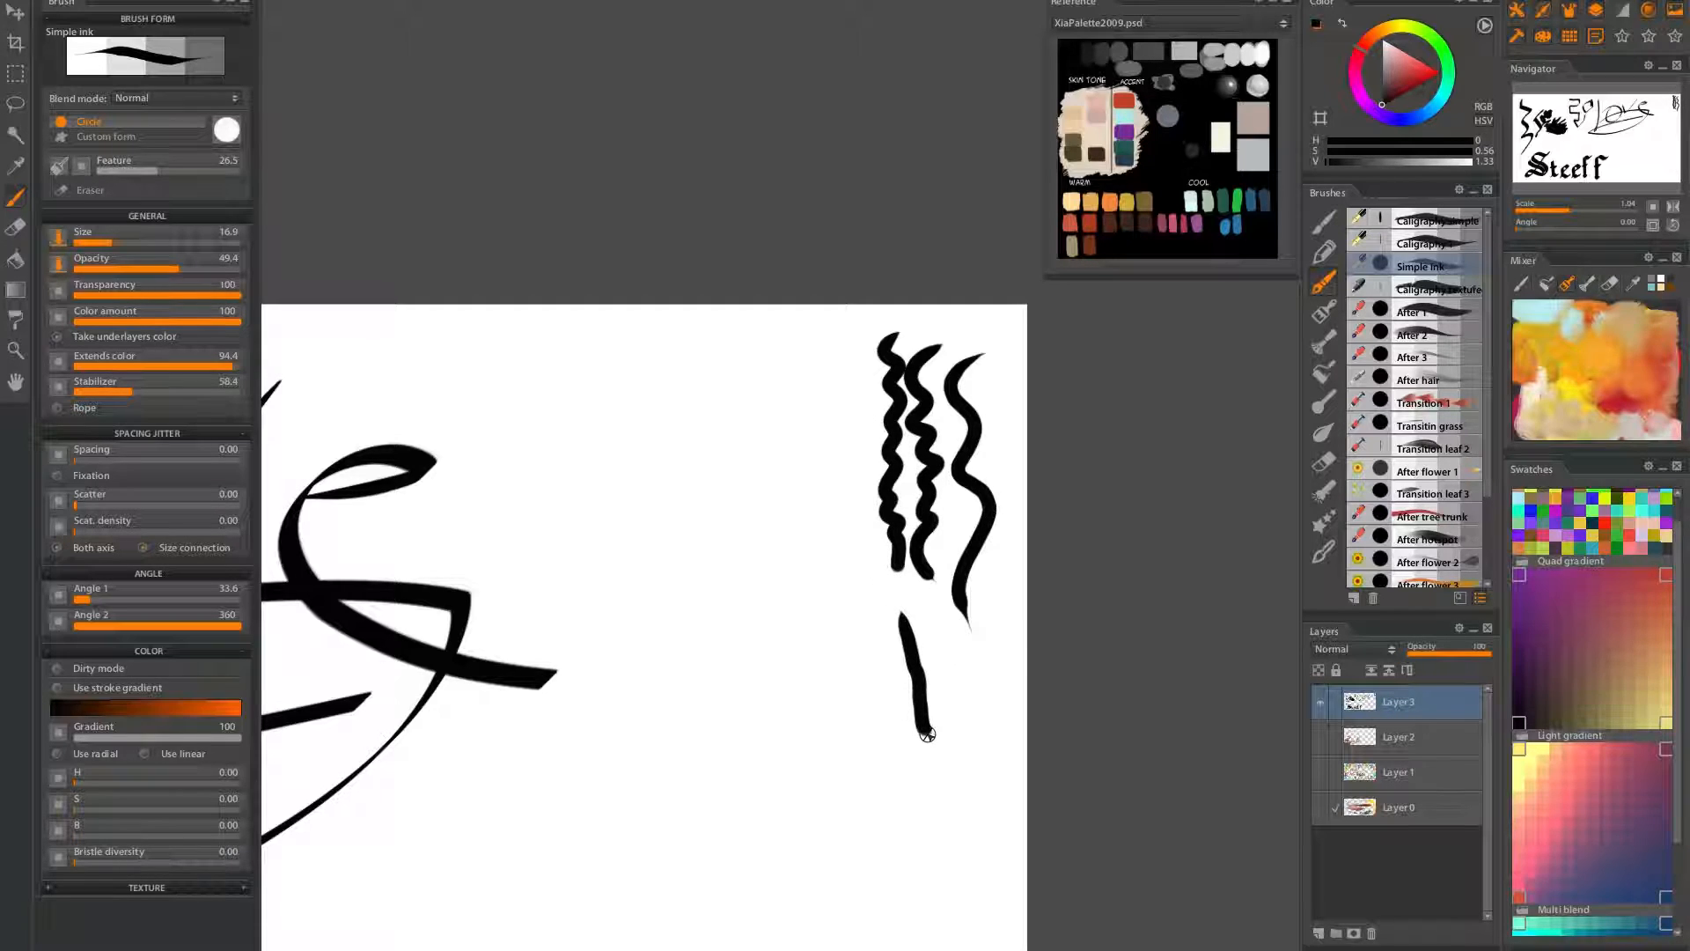
{"action": "mouse_move", "coordinate": [965, 646]}
{"action": "left_mouse_down"}
{"action": "mouse_move", "coordinate": [975, 727]}
{"action": "mouse_move", "coordinate": [996, 649]}
{"action": "mouse_move", "coordinate": [996, 717]}
{"action": "mouse_move", "coordinate": [988, 738]}
{"action": "mouse_move", "coordinate": [956, 730]}
{"action": "left_mouse_up"}
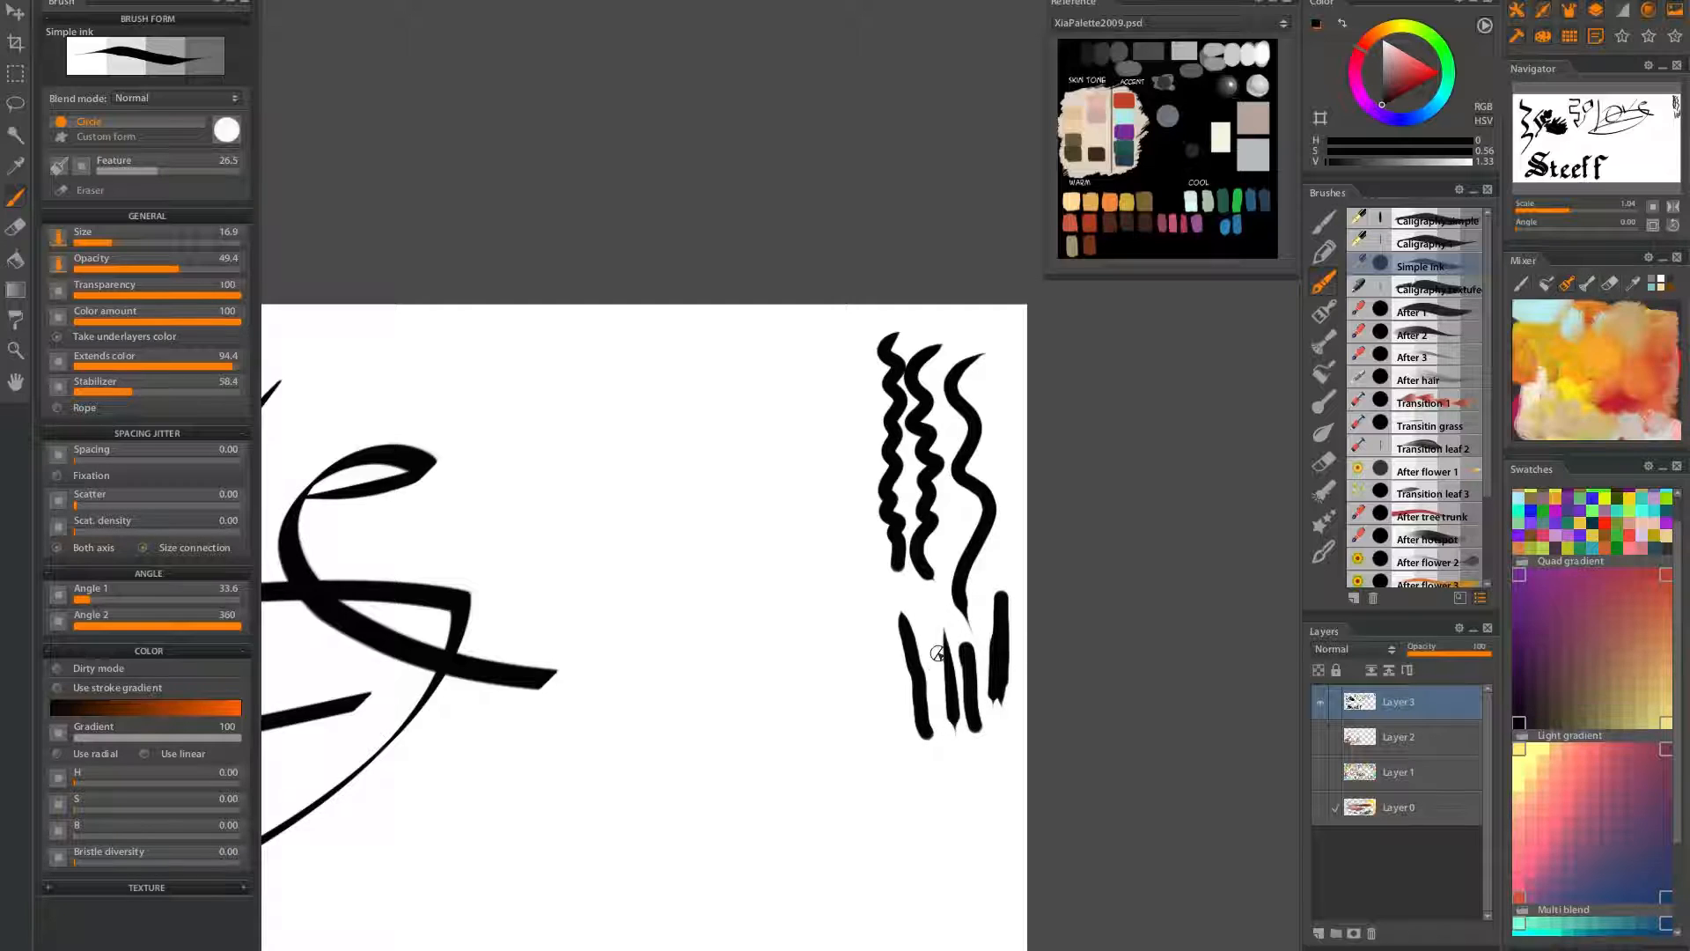
{"action": "left_click_drag", "start_coordinate": [937, 625], "coordinate": [933, 766]}
{"action": "left_click_drag", "start_coordinate": [886, 599], "coordinate": [925, 788]}
{"action": "left_click_drag", "start_coordinate": [876, 662], "coordinate": [911, 793]}
{"action": "left_click_drag", "start_coordinate": [866, 632], "coordinate": [896, 817]}
{"action": "mouse_move", "coordinate": [845, 688]}
{"action": "left_mouse_down"}
{"action": "mouse_move", "coordinate": [911, 850]}
{"action": "mouse_move", "coordinate": [876, 706]}
{"action": "left_mouse_up"}
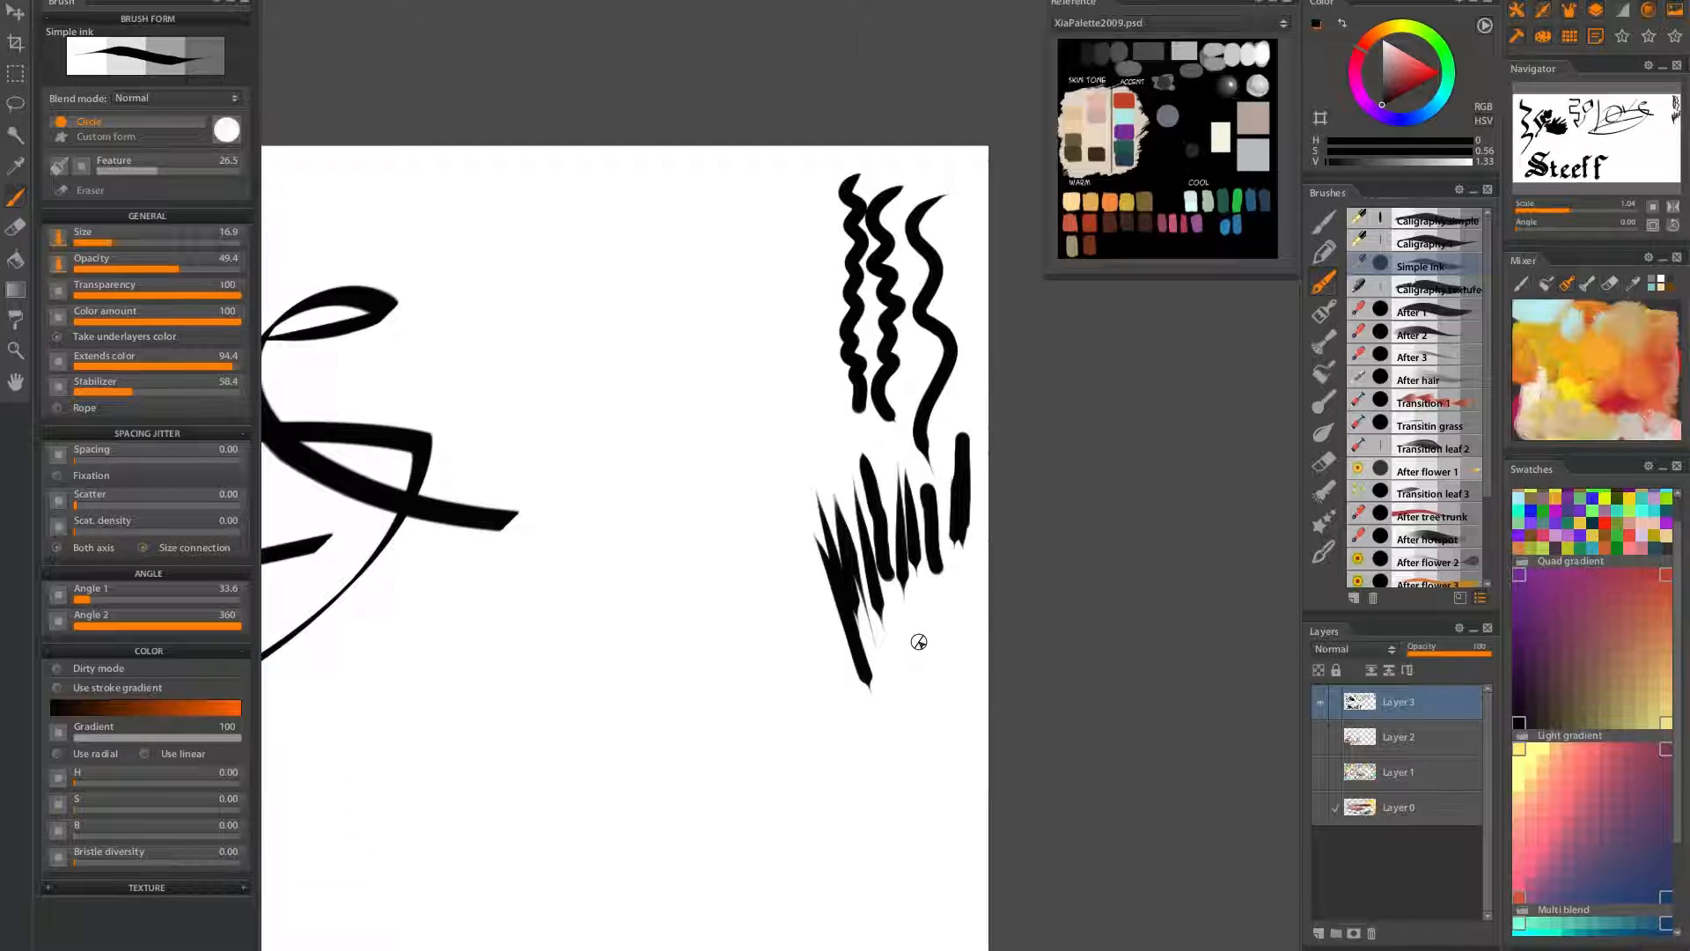
{"action": "left_click_drag", "start_coordinate": [918, 638], "coordinate": [925, 724]}
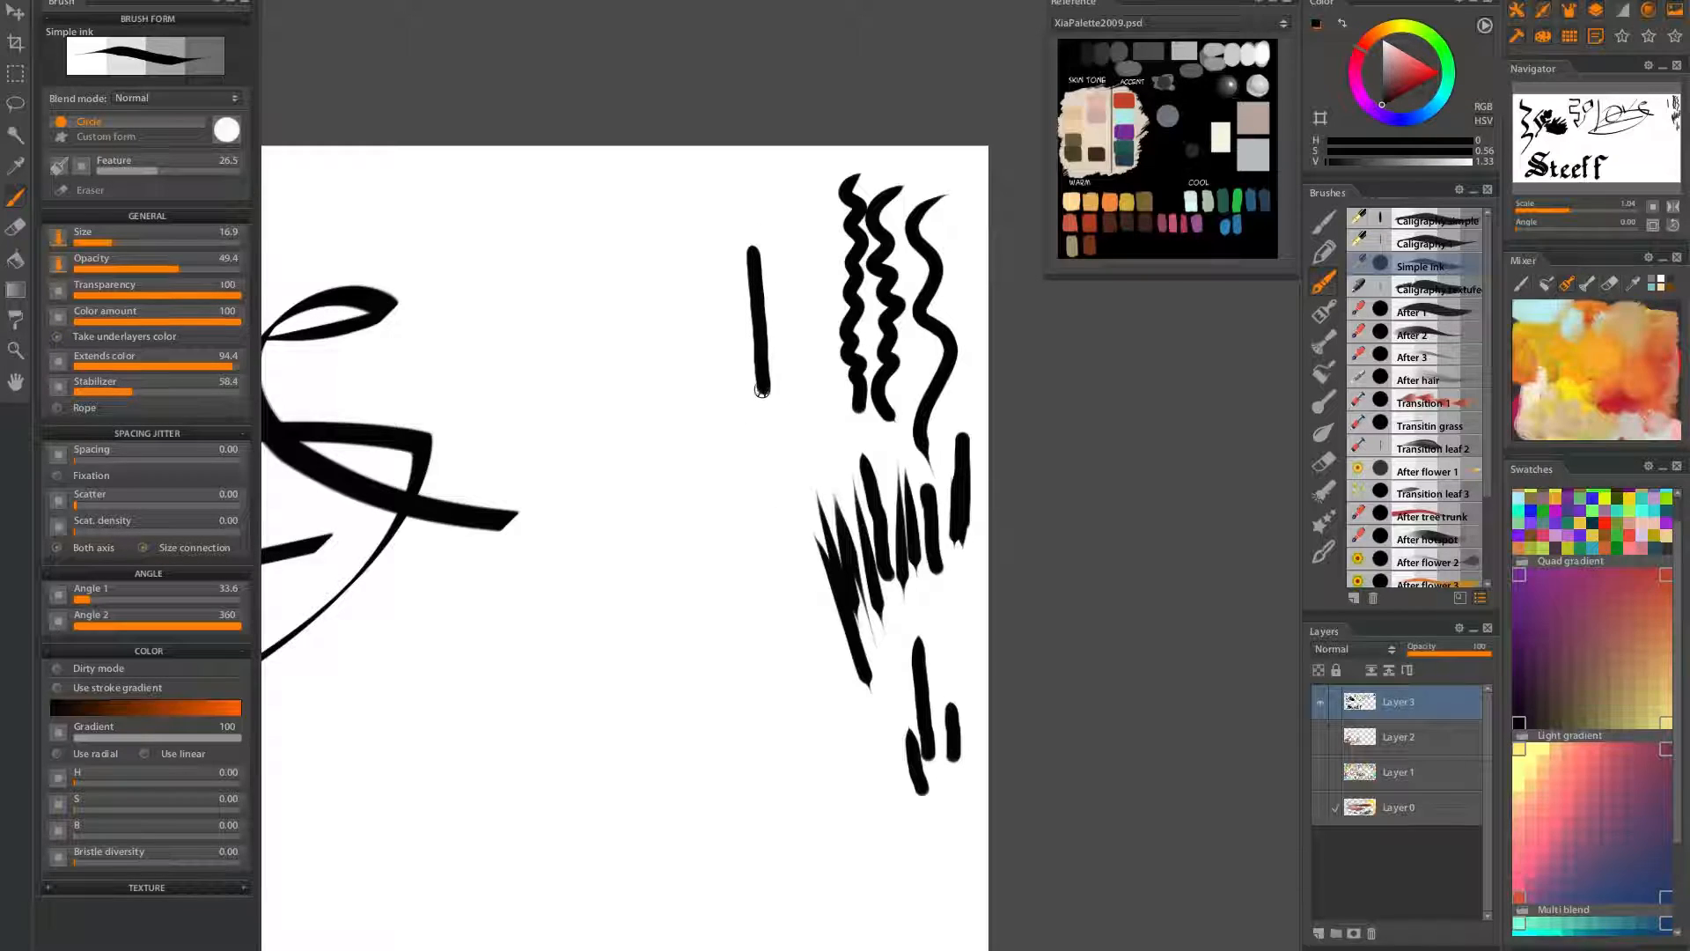
Paint a fan of long tapered strokes converging downward, between the Love lettering and the wavy lines
{"action": "left_click_drag", "start_coordinate": [828, 346], "coordinate": [739, 367]}
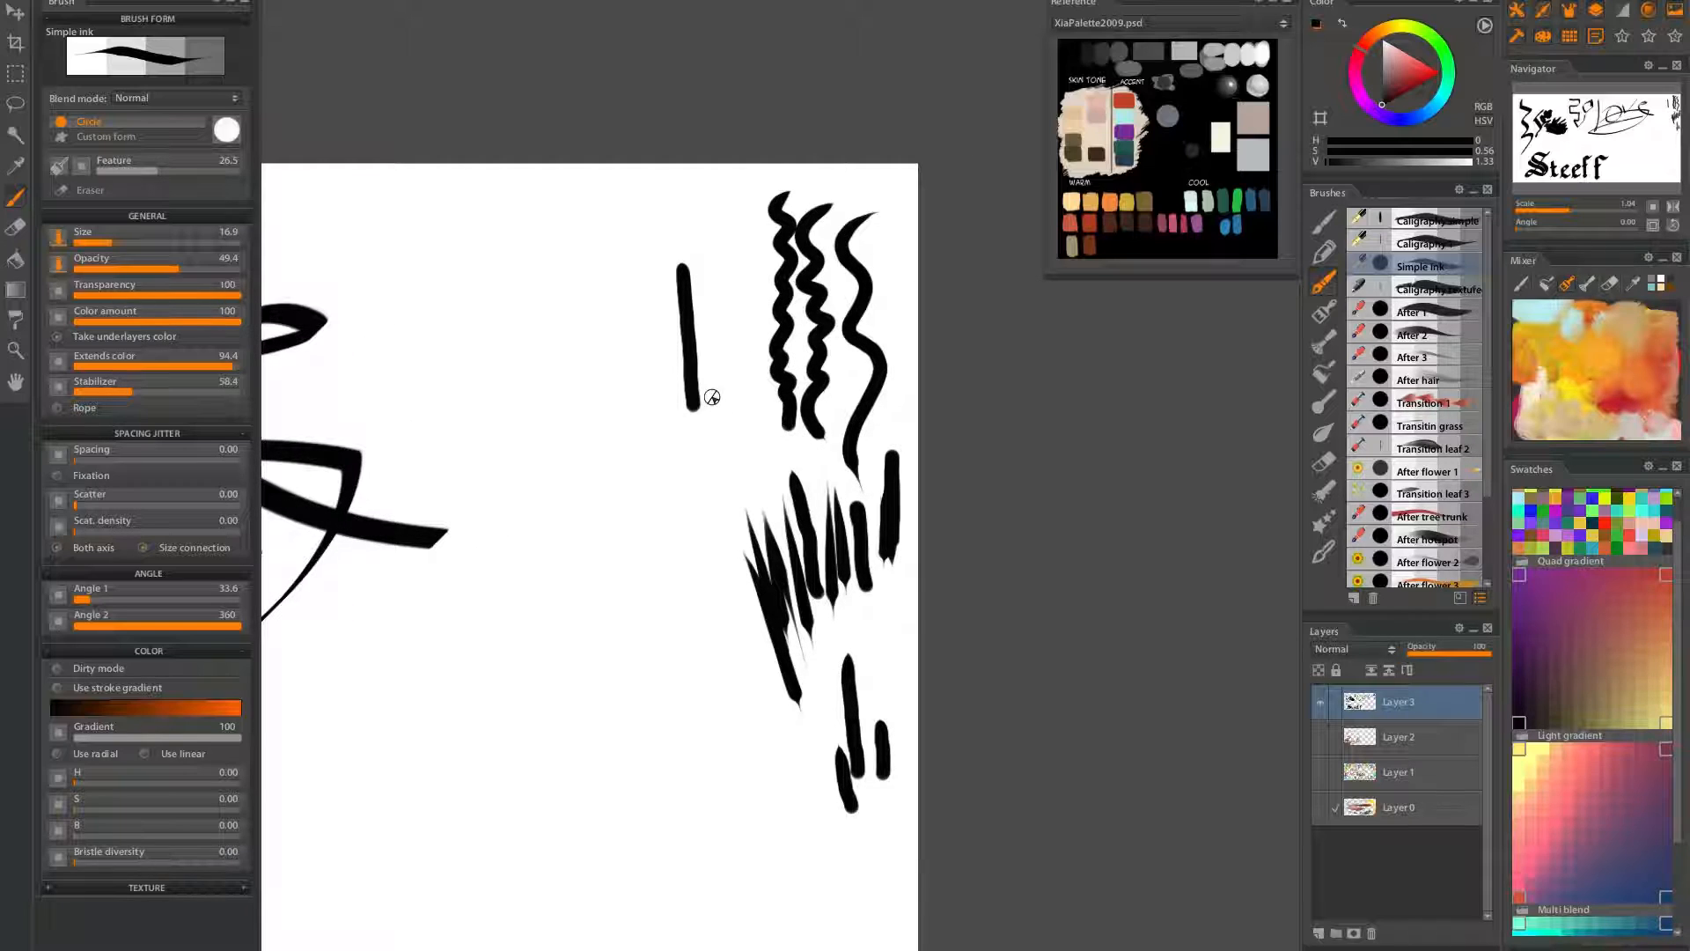
{"action": "left_click_drag", "start_coordinate": [694, 485], "coordinate": [672, 514]}
{"action": "left_click_drag", "start_coordinate": [647, 333], "coordinate": [678, 586]}
{"action": "left_click_drag", "start_coordinate": [628, 342], "coordinate": [657, 646]}
{"action": "left_click_drag", "start_coordinate": [583, 391], "coordinate": [656, 636]}
{"action": "left_click_drag", "start_coordinate": [557, 427], "coordinate": [639, 608]}
{"action": "left_click_drag", "start_coordinate": [519, 464], "coordinate": [631, 621]}
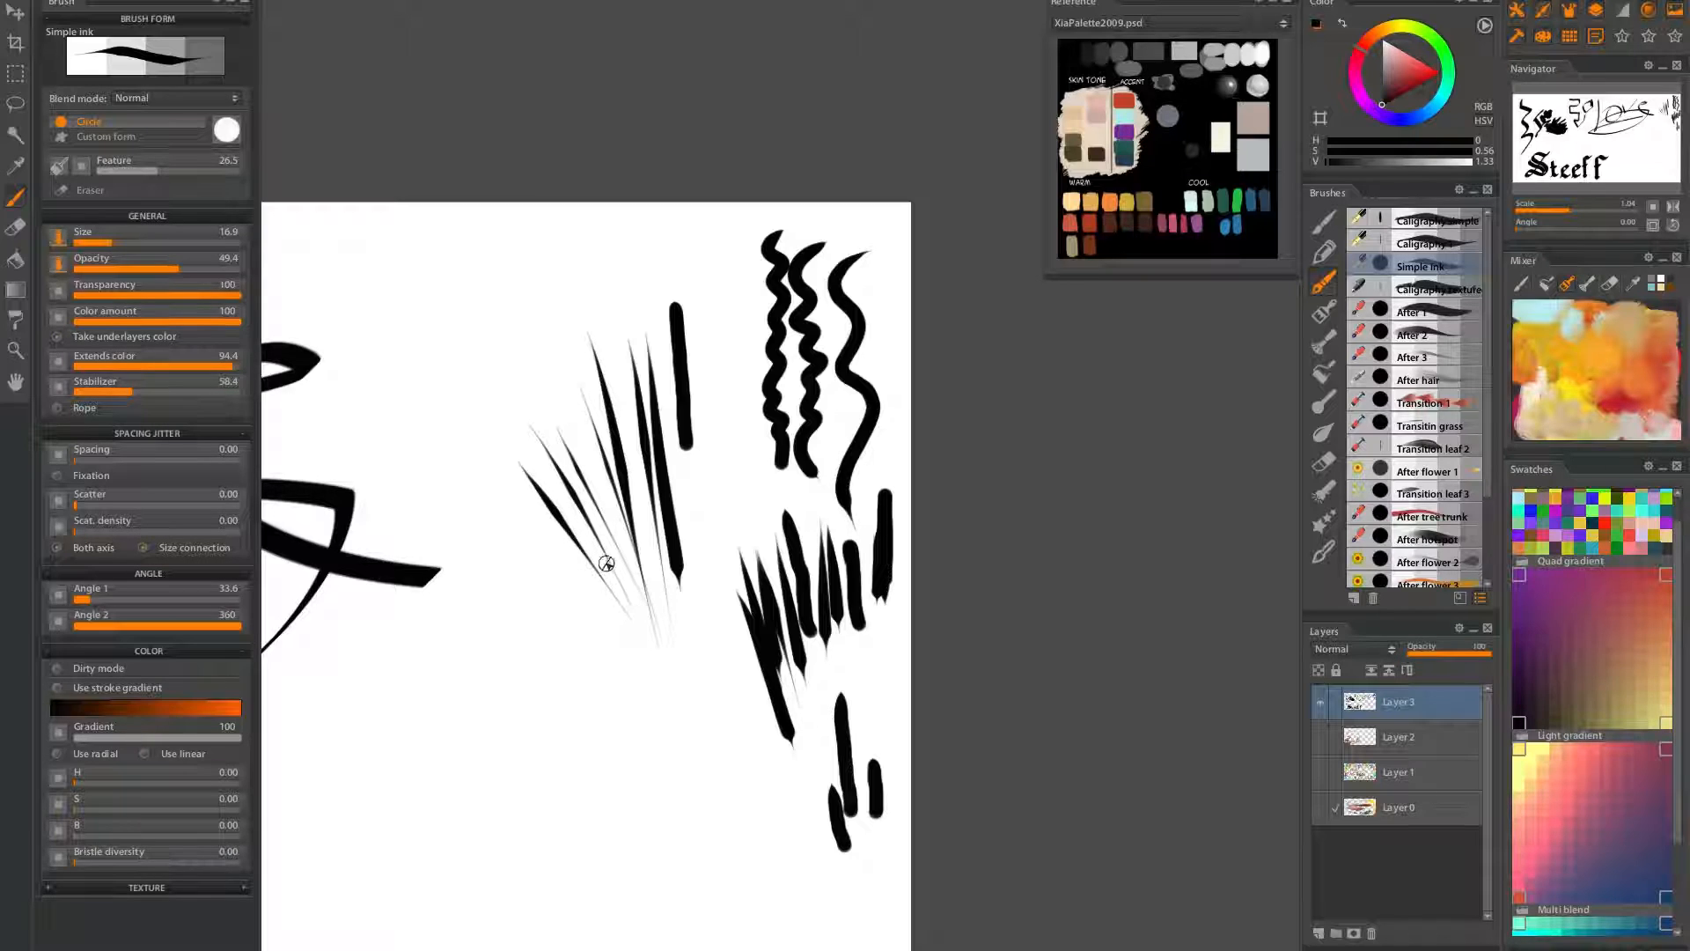
Extend the fan with thicker strokes radiating sideways from its base point
{"action": "left_click_drag", "start_coordinate": [646, 665], "coordinate": [729, 491]}
{"action": "left_click_drag", "start_coordinate": [738, 420], "coordinate": [742, 528]}
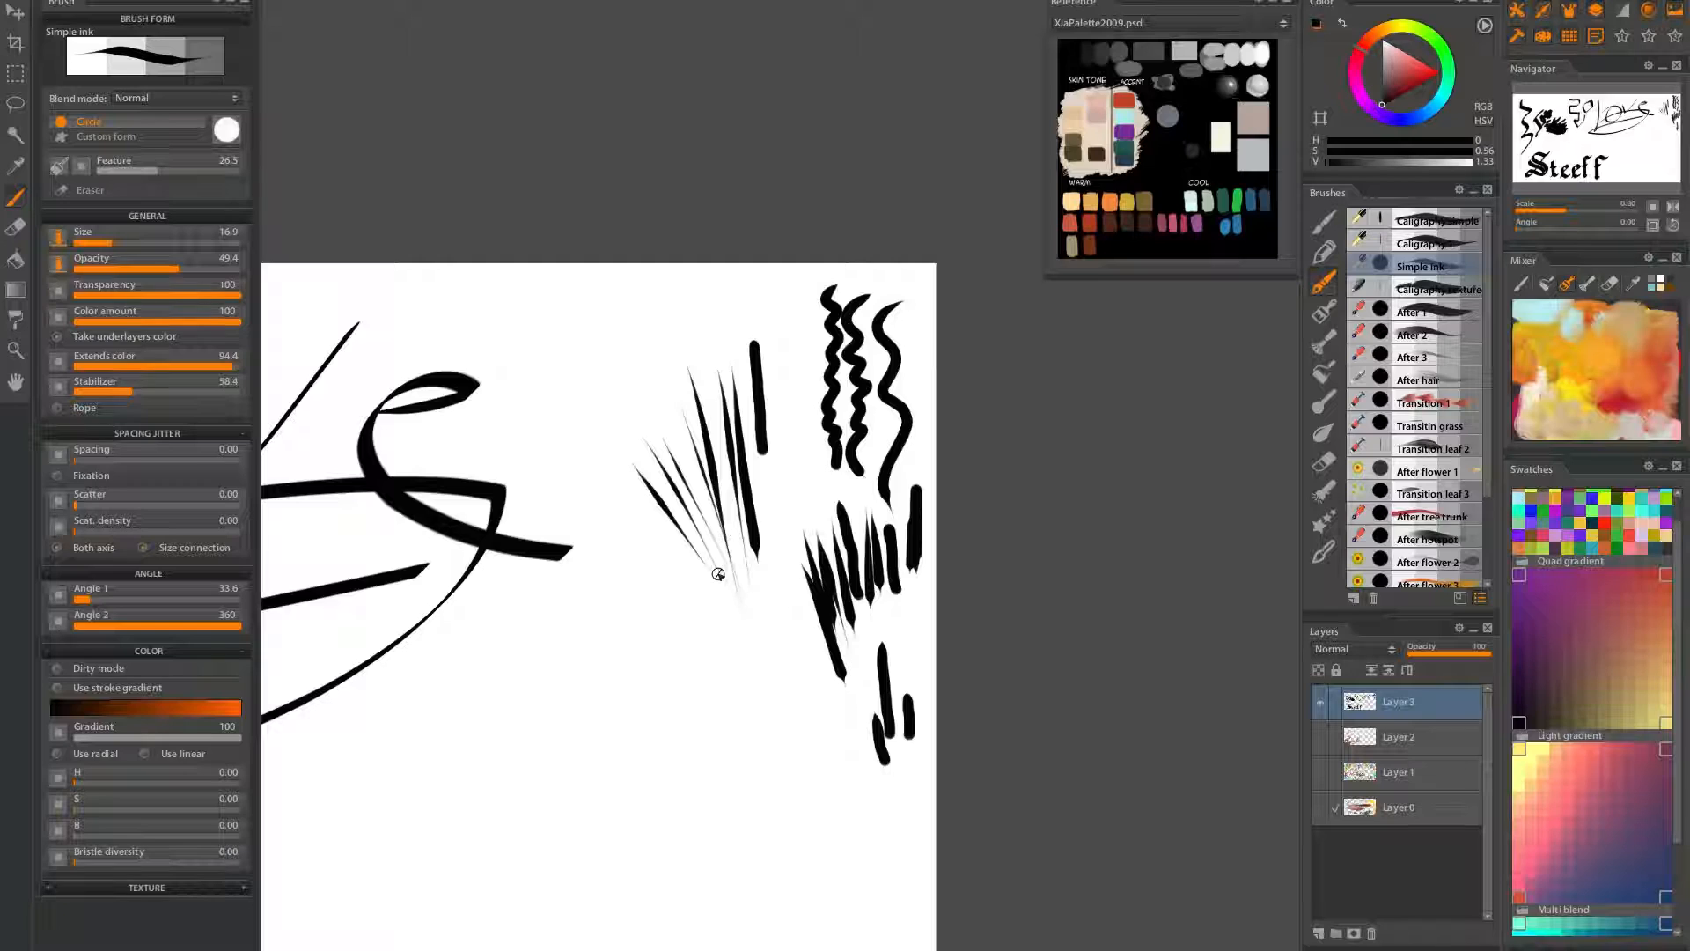
{"action": "mouse_move", "coordinate": [739, 607]}
{"action": "left_mouse_down"}
{"action": "mouse_move", "coordinate": [614, 591]}
{"action": "mouse_move", "coordinate": [597, 542]}
{"action": "left_mouse_up"}
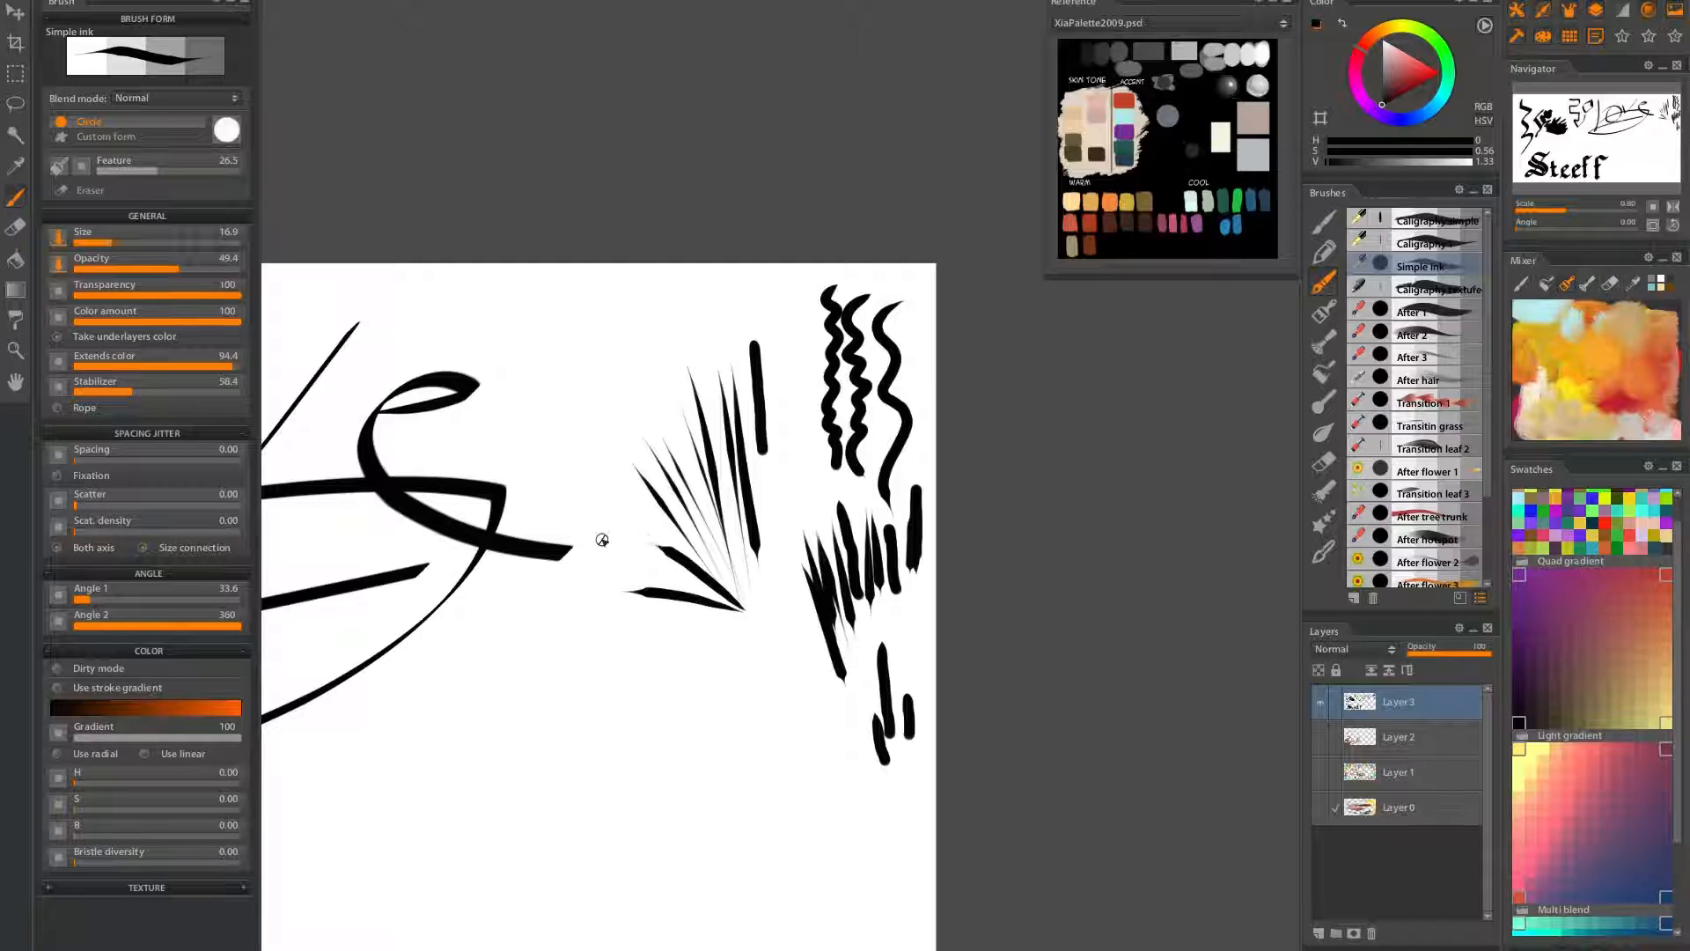
{"action": "mouse_move", "coordinate": [742, 609]}
{"action": "left_mouse_down"}
{"action": "mouse_move", "coordinate": [643, 652]}
{"action": "mouse_move", "coordinate": [808, 601]}
{"action": "mouse_move", "coordinate": [769, 487]}
{"action": "mouse_move", "coordinate": [731, 564]}
{"action": "left_mouse_up"}
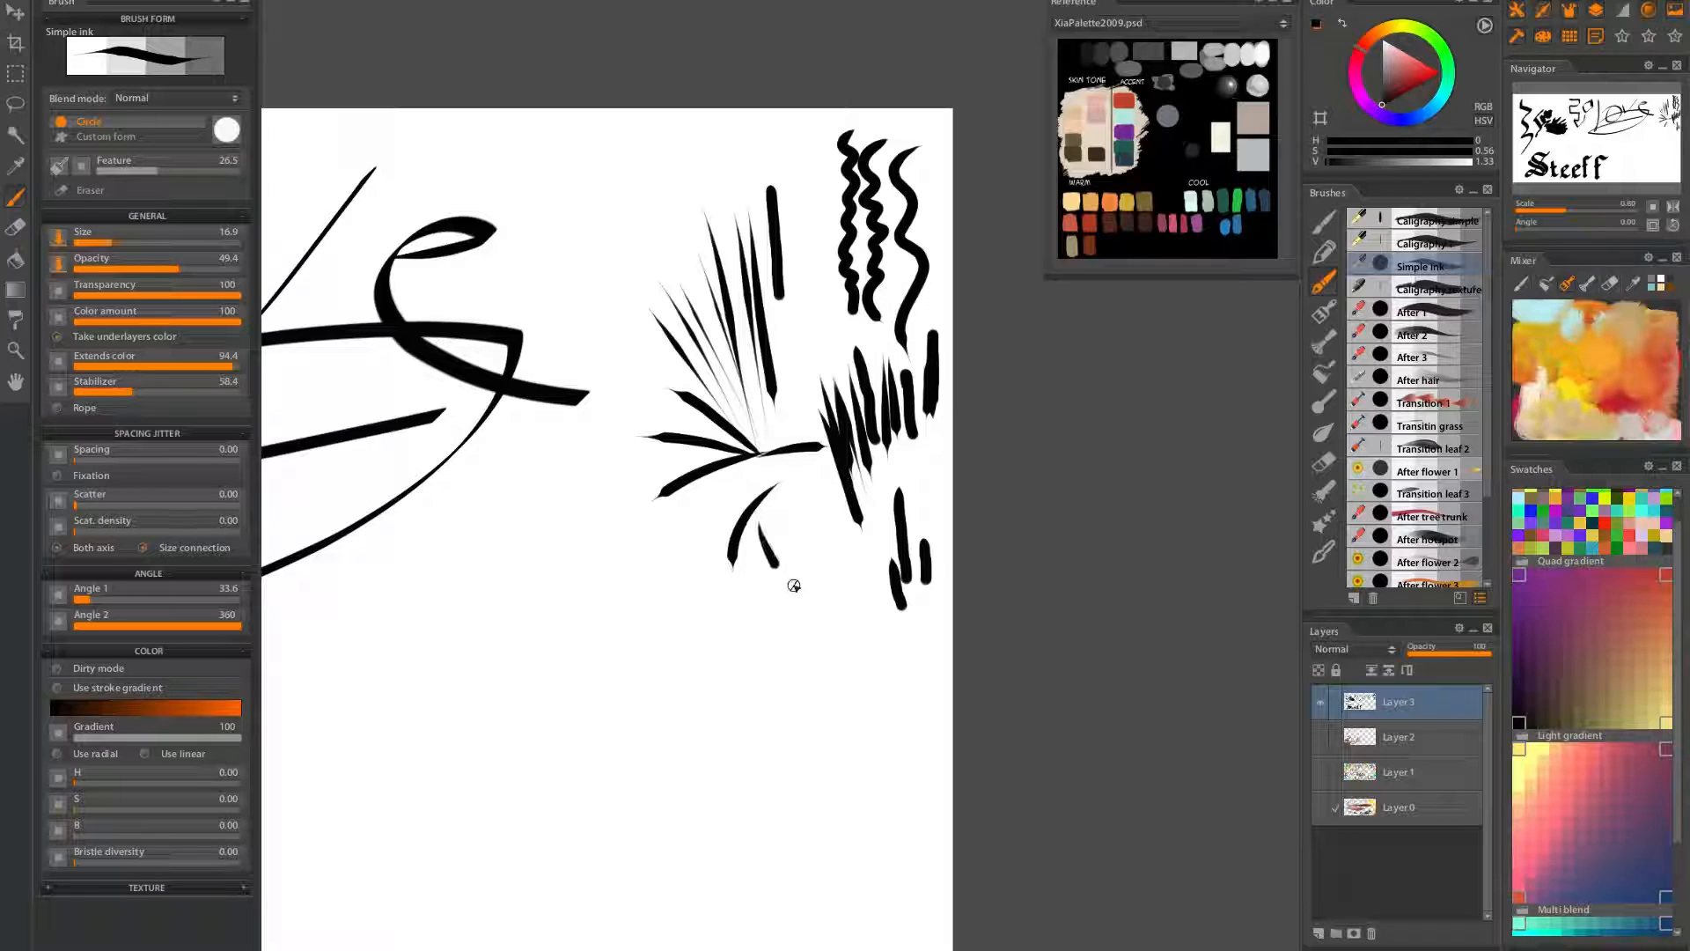
Rework the curved strokes beneath the fan and paint a larger pair of diverging curved strokes below them
{"action": "left_click_drag", "start_coordinate": [822, 489], "coordinate": [670, 527]}
{"action": "key", "text": "ctrl+z"}
{"action": "key", "text": "ctrl+z"}
{"action": "key", "text": "ctrl+z"}
{"action": "mouse_move", "coordinate": [694, 642]}
{"action": "left_mouse_down"}
{"action": "mouse_move", "coordinate": [748, 486]}
{"action": "mouse_move", "coordinate": [690, 583]}
{"action": "left_mouse_up"}
{"action": "mouse_move", "coordinate": [731, 511]}
{"action": "left_mouse_down"}
{"action": "mouse_move", "coordinate": [757, 564]}
{"action": "mouse_move", "coordinate": [744, 490]}
{"action": "mouse_move", "coordinate": [546, 707]}
{"action": "mouse_move", "coordinate": [807, 489]}
{"action": "mouse_move", "coordinate": [663, 535]}
{"action": "left_mouse_up"}
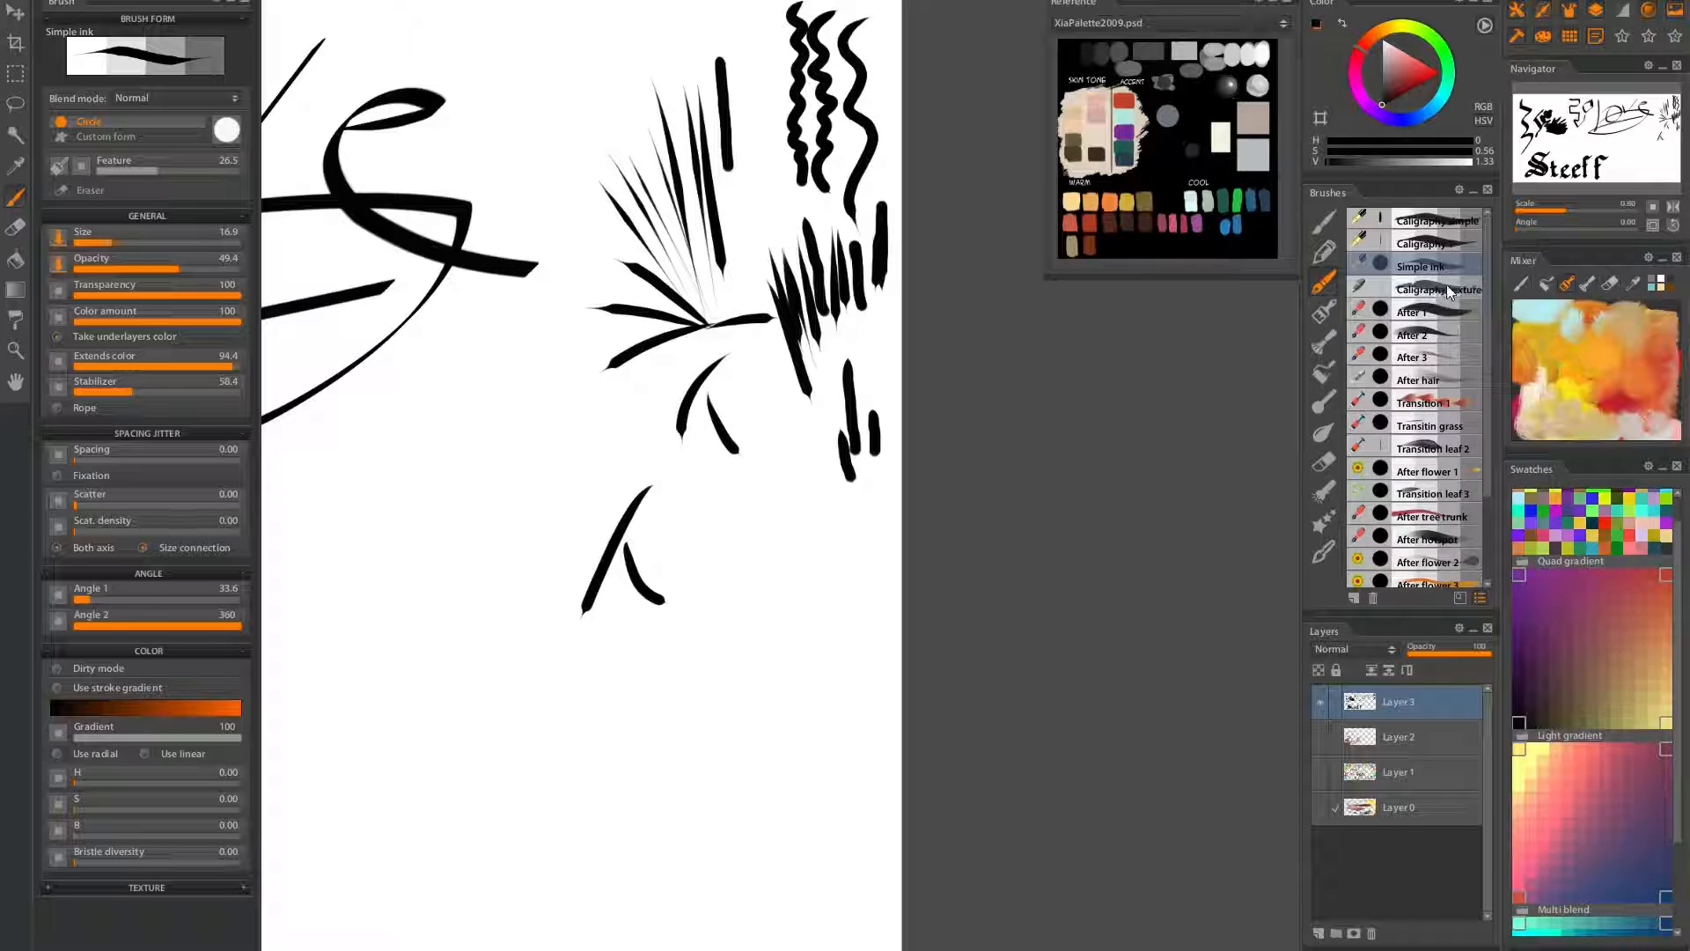
{"action": "left_click_drag", "start_coordinate": [546, 605], "coordinate": [784, 388]}
{"action": "left_click_drag", "start_coordinate": [749, 467], "coordinate": [566, 596]}
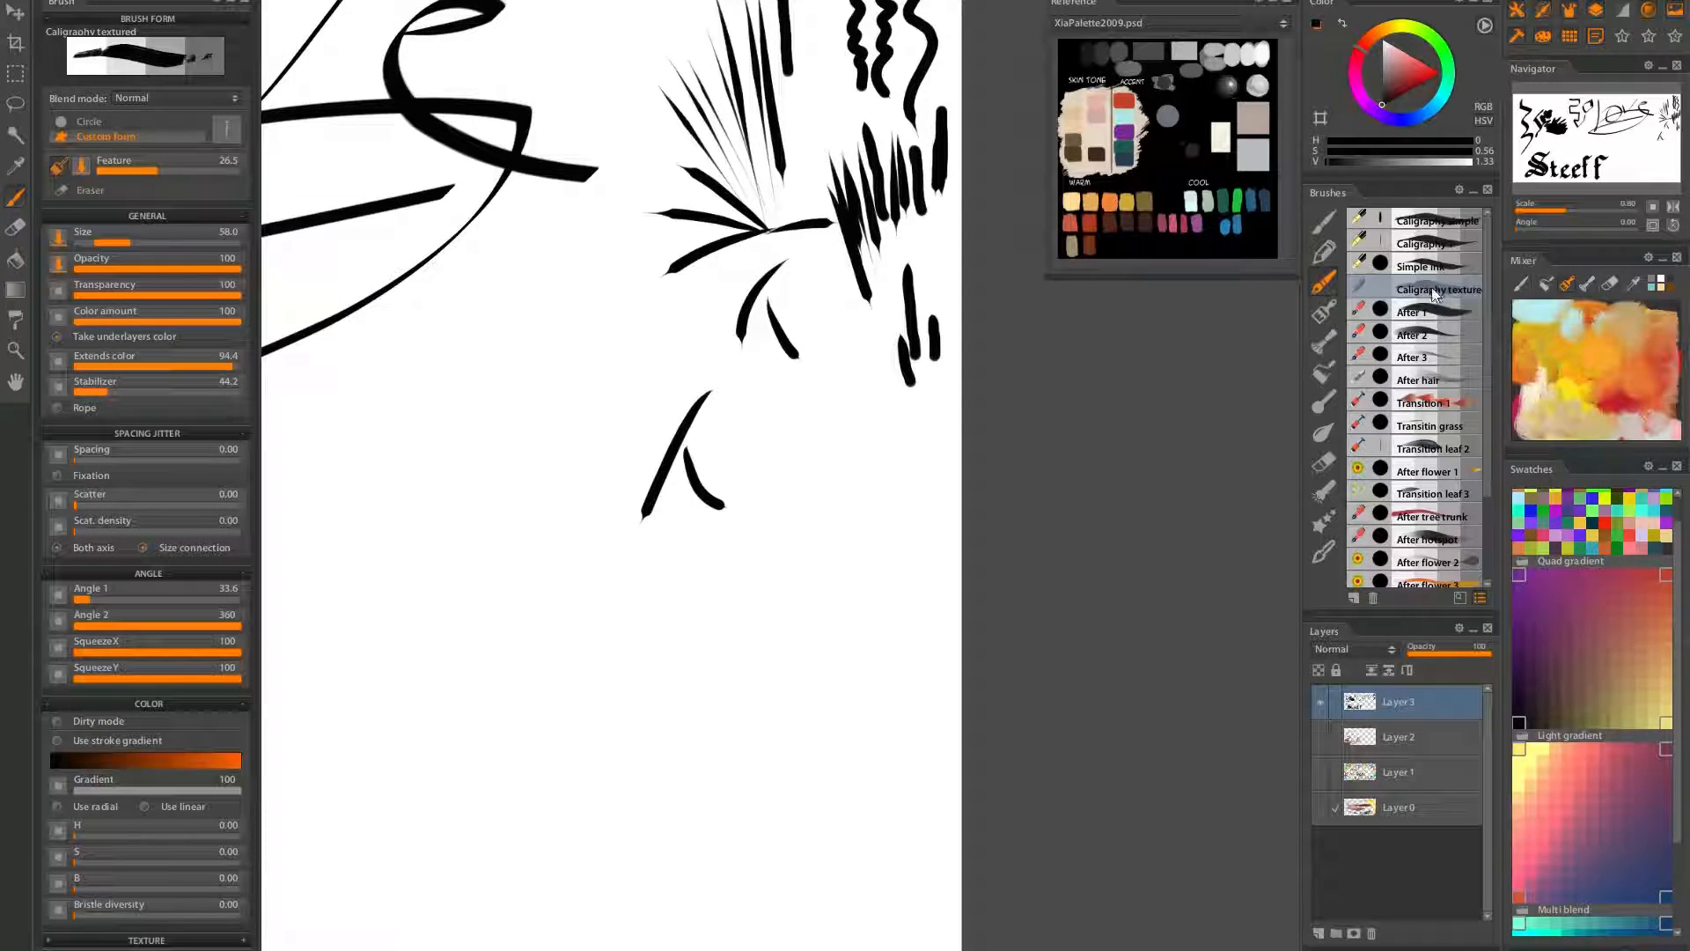
{"action": "left_click_drag", "start_coordinate": [660, 555], "coordinate": [619, 786]}
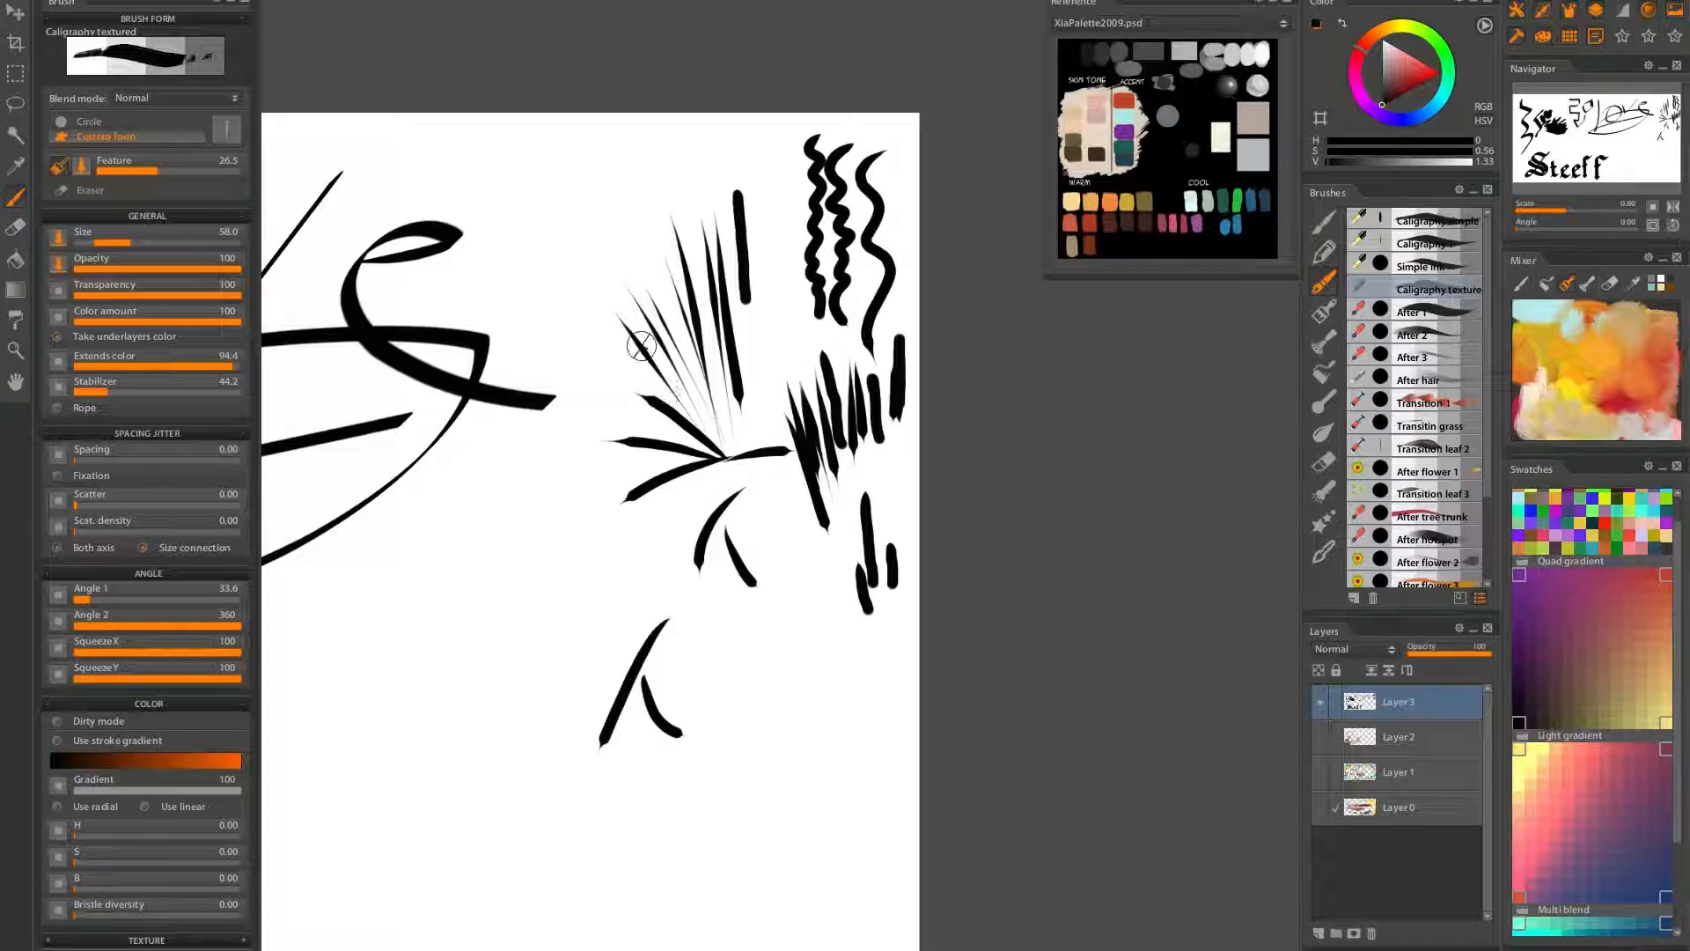
Switch back to the Simple ink brush and paint a cluster of leaf-like strokes between the Love lettering and the fan
{"action": "left_click", "coordinate": [1427, 268]}
{"action": "left_click_drag", "start_coordinate": [581, 336], "coordinate": [588, 436]}
{"action": "left_click_drag", "start_coordinate": [576, 266], "coordinate": [606, 407]}
{"action": "key", "text": "ctrl+z"}
{"action": "left_click_drag", "start_coordinate": [585, 203], "coordinate": [591, 354]}
{"action": "left_click_drag", "start_coordinate": [555, 250], "coordinate": [589, 350]}
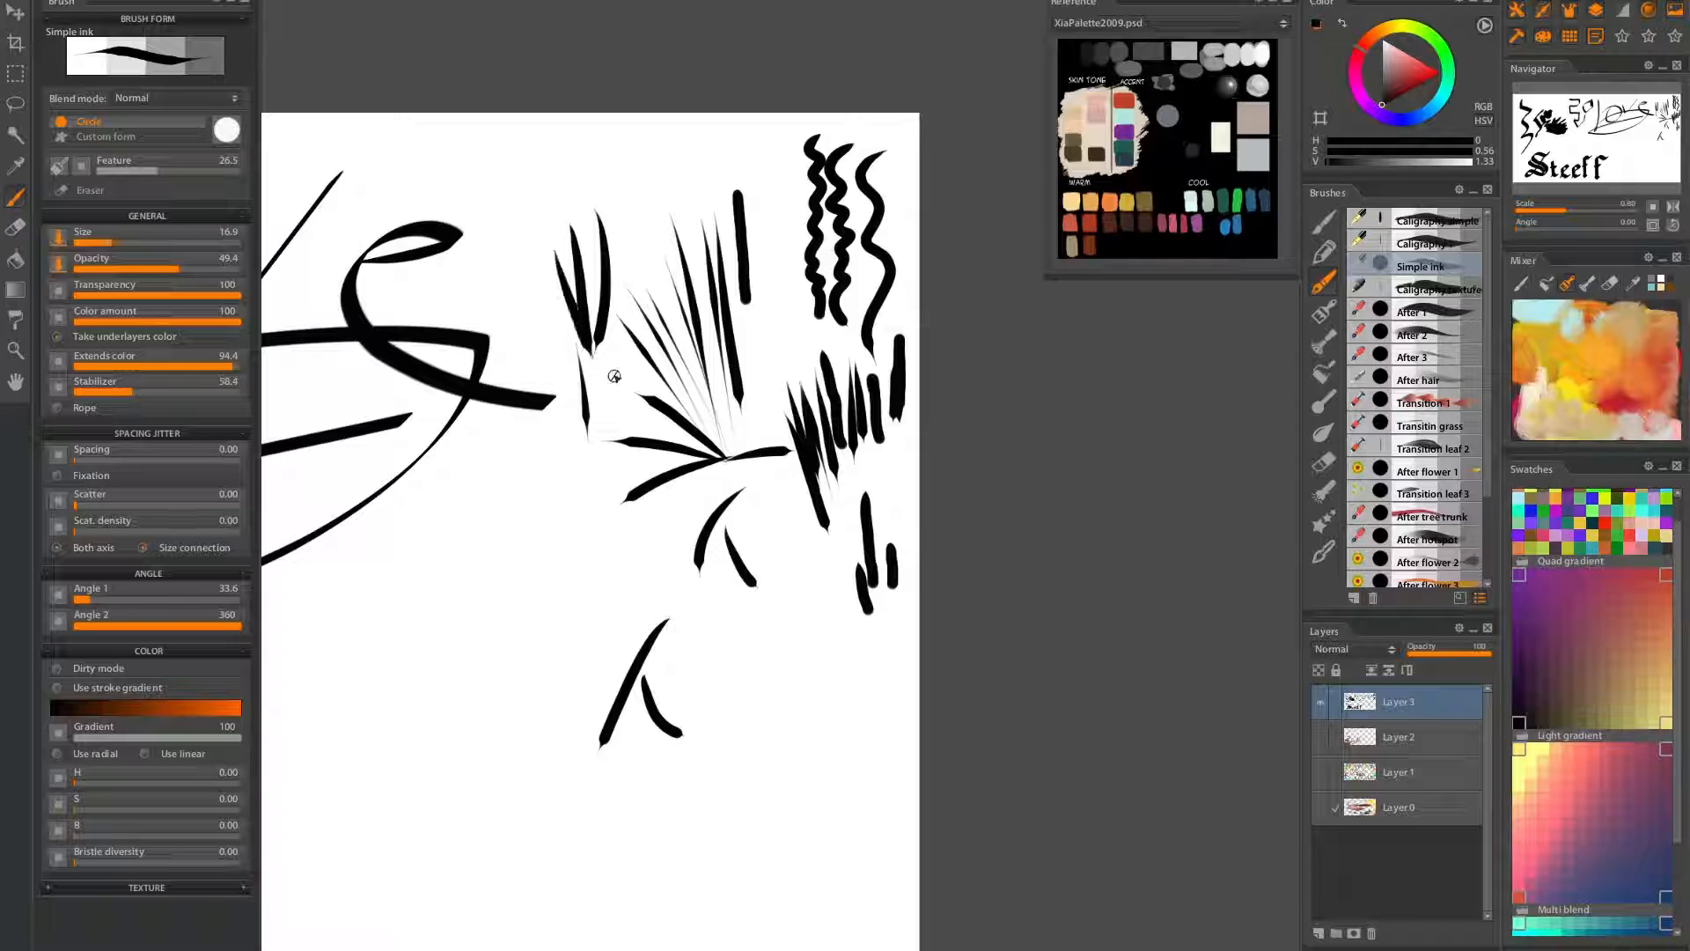
{"action": "left_click_drag", "start_coordinate": [535, 281], "coordinate": [596, 336]}
{"action": "left_click_drag", "start_coordinate": [518, 296], "coordinate": [590, 359]}
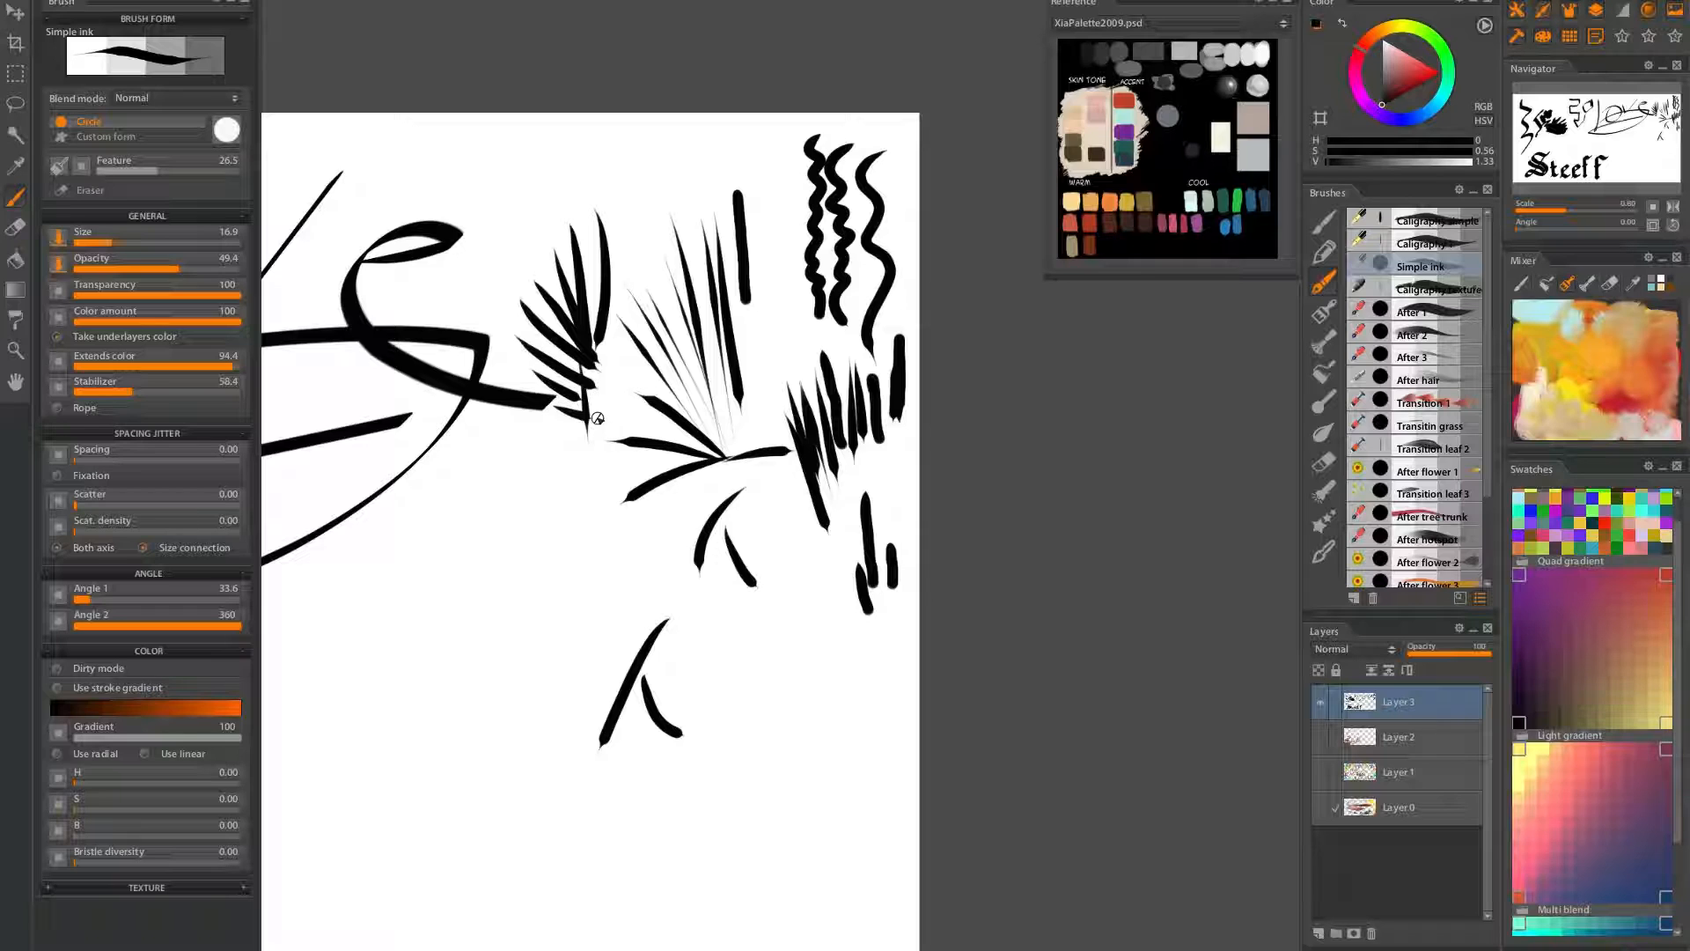
Add short leaf strokes along the other side and base of the cluster to form a feathery frond
{"action": "key", "text": "ctrl+z"}
{"action": "mouse_move", "coordinate": [640, 384]}
{"action": "left_mouse_down"}
{"action": "mouse_move", "coordinate": [578, 424]}
{"action": "mouse_move", "coordinate": [613, 415]}
{"action": "mouse_move", "coordinate": [667, 305]}
{"action": "mouse_move", "coordinate": [651, 312]}
{"action": "left_mouse_up"}
{"action": "key", "text": "ctrl+z"}
{"action": "left_click_drag", "start_coordinate": [709, 377], "coordinate": [618, 484]}
{"action": "left_click_drag", "start_coordinate": [730, 171], "coordinate": [724, 184]}
{"action": "left_click_drag", "start_coordinate": [734, 118], "coordinate": [725, 167]}
{"action": "left_click_drag", "start_coordinate": [780, 501], "coordinate": [794, 299]}
{"action": "left_click_drag", "start_coordinate": [730, 414], "coordinate": [747, 318]}
Switch to the Caligraphy textured brush and paint a zigzag and a straight bristly band beside the first angular line
{"action": "left_click", "coordinate": [1399, 289]}
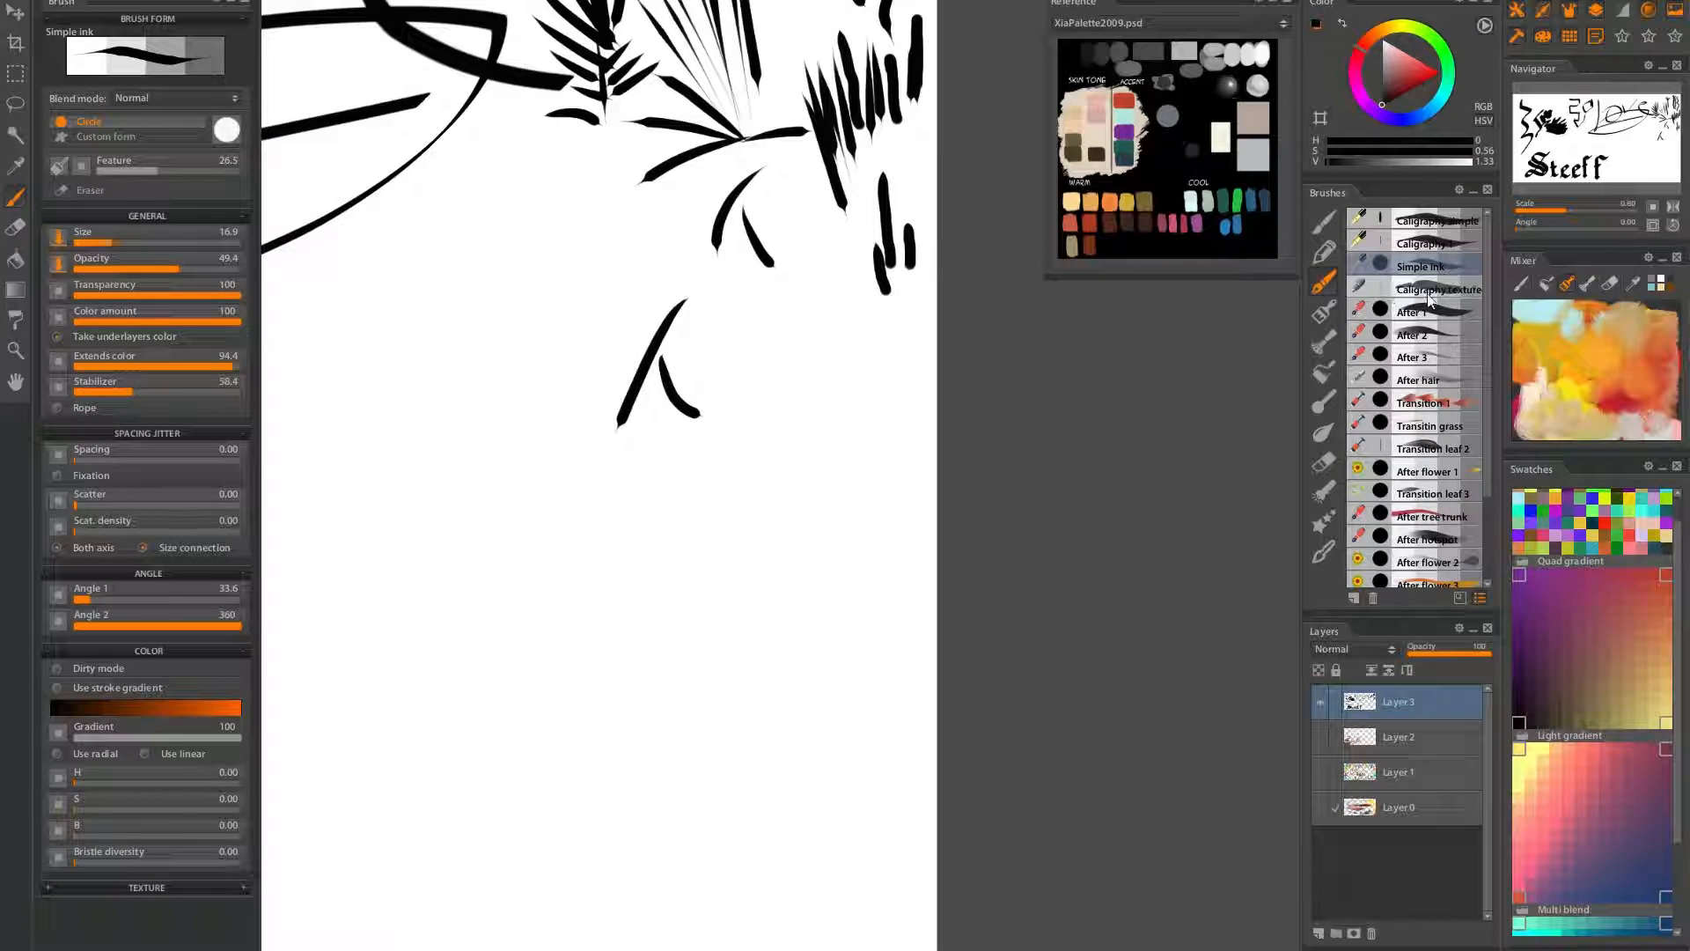
{"action": "mouse_move", "coordinate": [622, 494]}
{"action": "left_mouse_down"}
{"action": "mouse_move", "coordinate": [673, 400]}
{"action": "mouse_move", "coordinate": [871, 417]}
{"action": "left_mouse_up"}
{"action": "scroll", "coordinate": [871, 417], "scroll_direction": "down", "scroll_amount": 5}
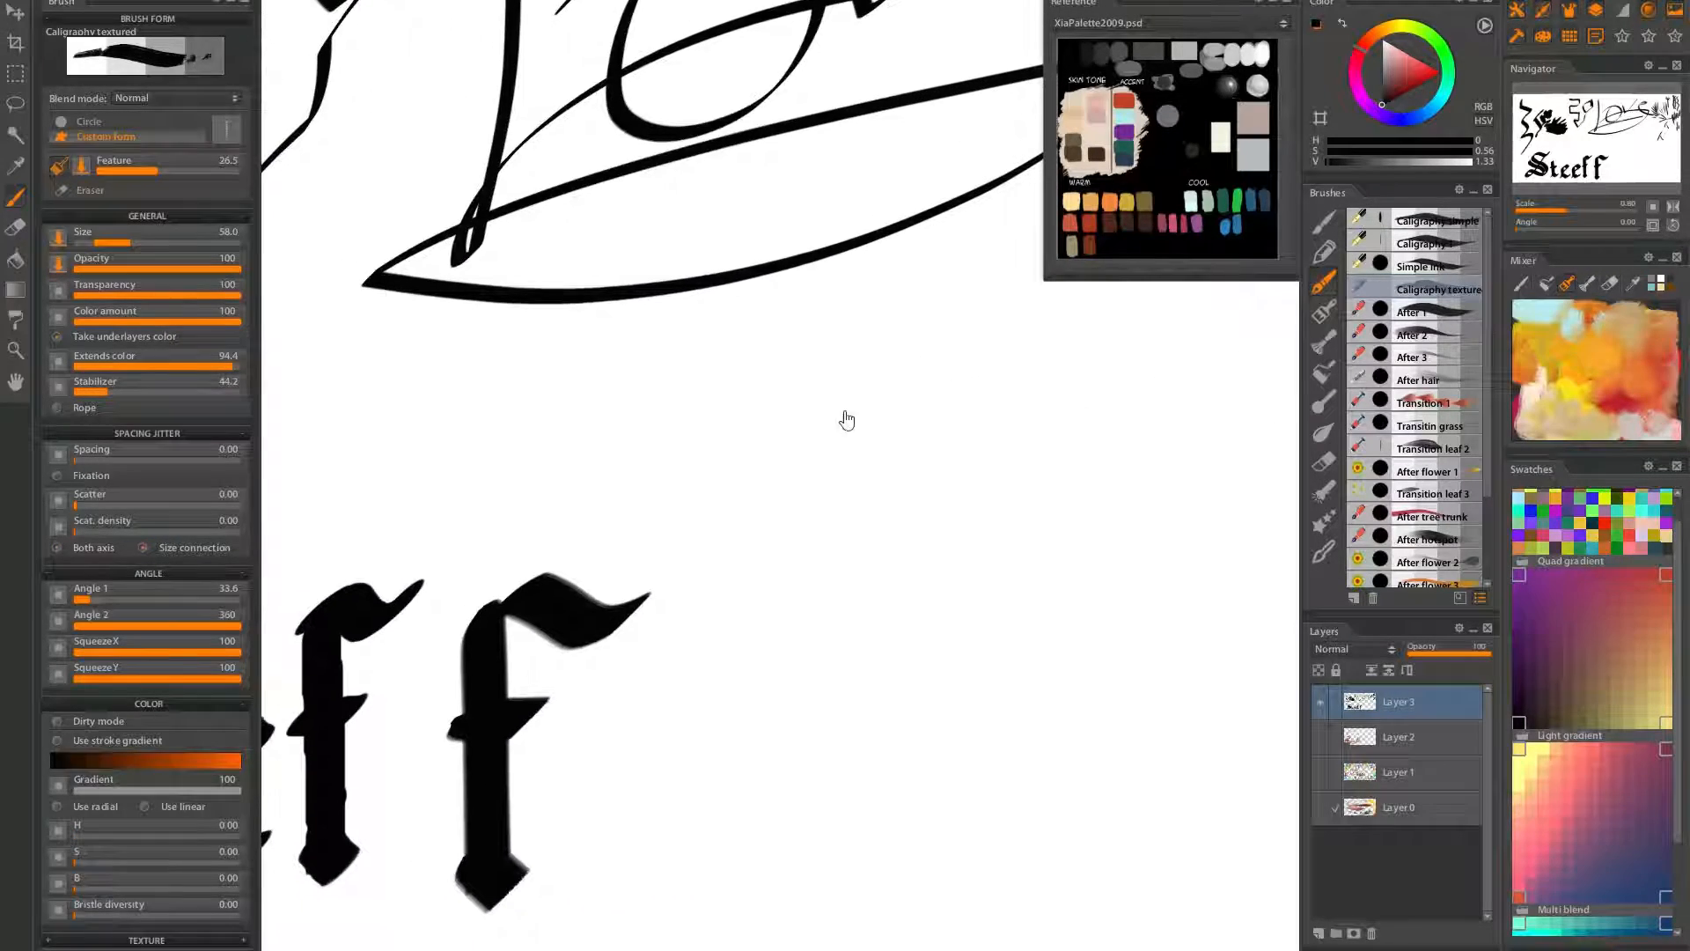
{"action": "left_click_drag", "start_coordinate": [541, 340], "coordinate": [931, 325]}
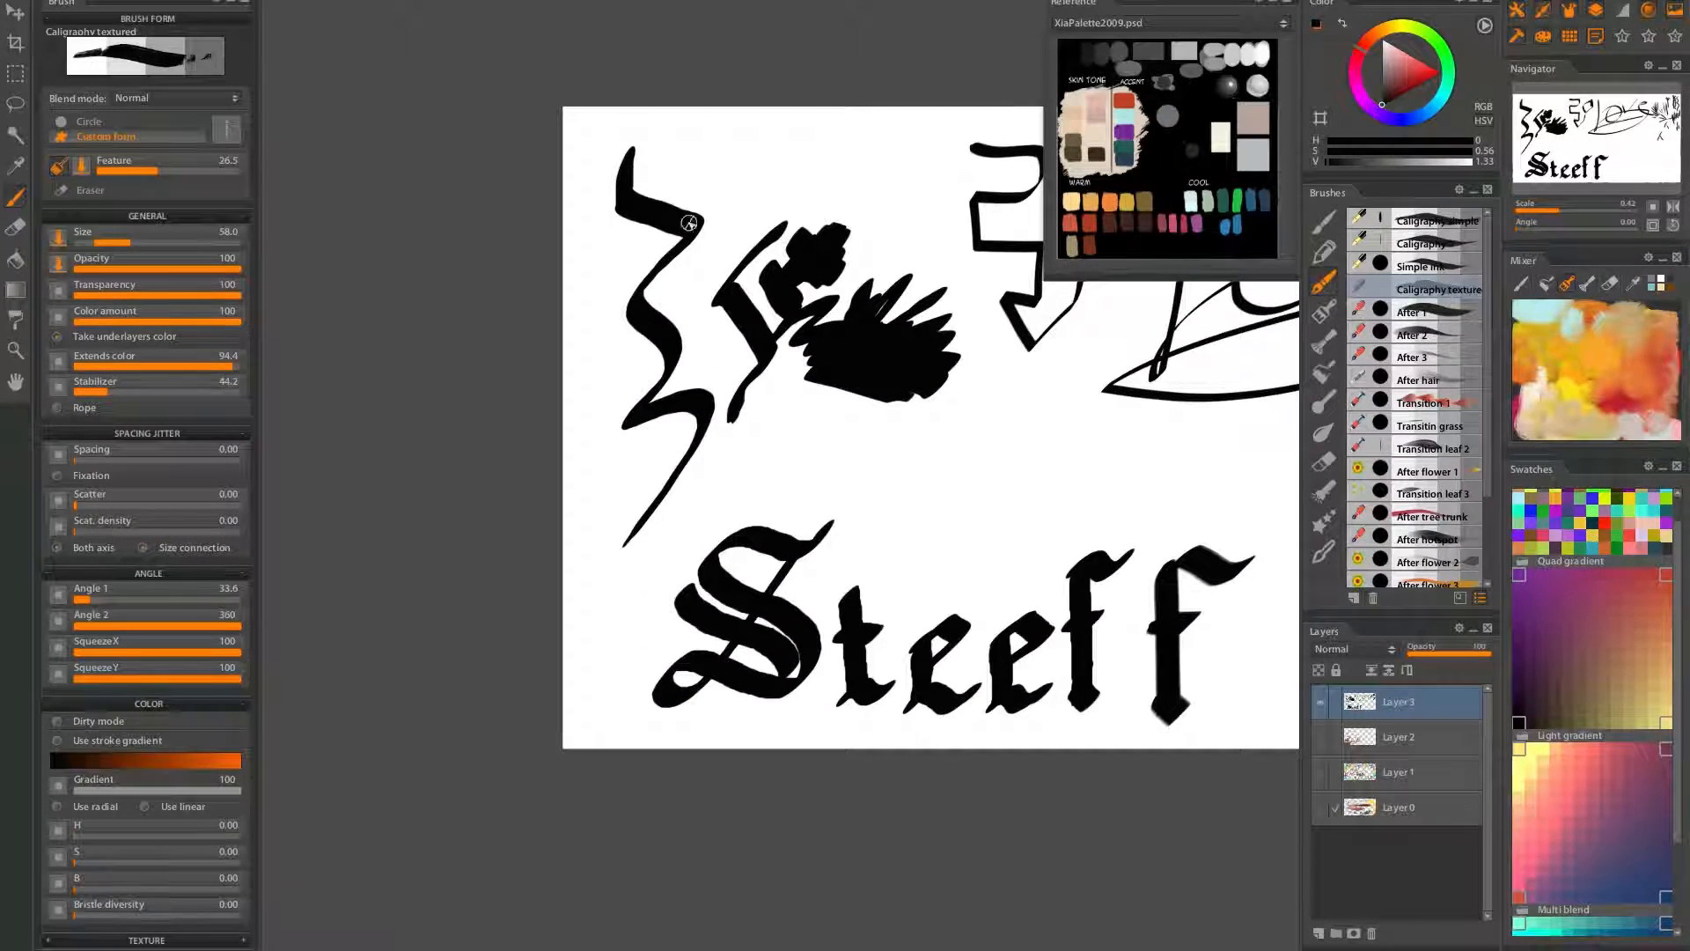
{"action": "left_click_drag", "start_coordinate": [647, 159], "coordinate": [739, 218]}
{"action": "scroll", "coordinate": [687, 171], "scroll_direction": "up", "scroll_amount": 8}
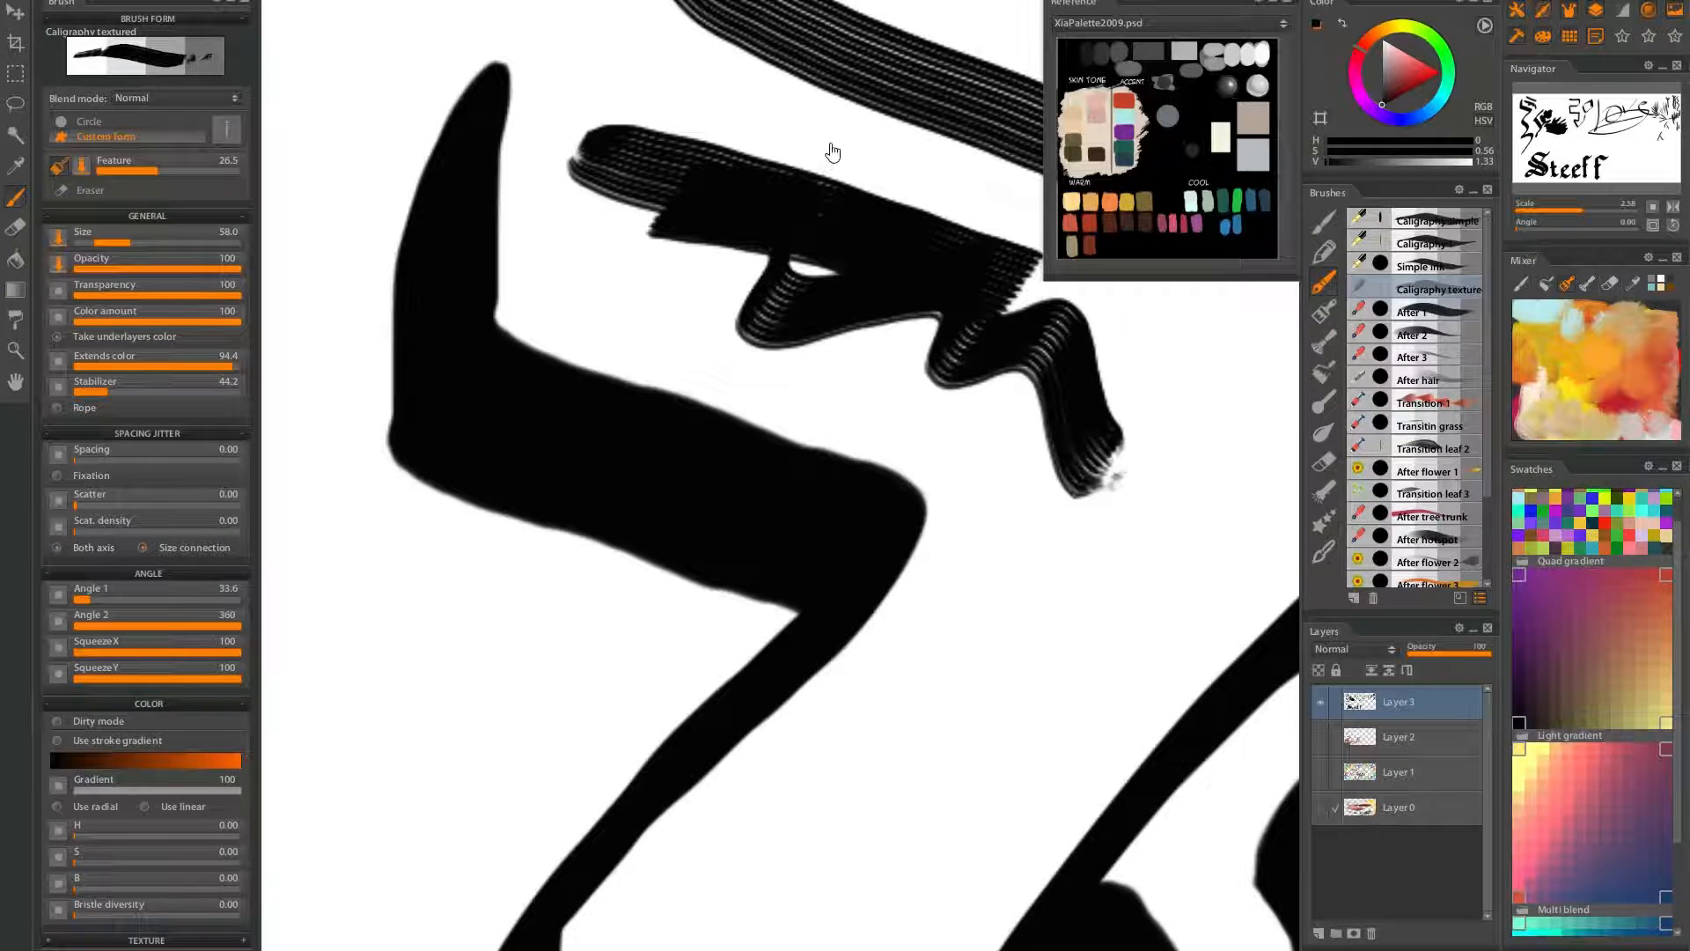
{"action": "left_click_drag", "start_coordinate": [830, 151], "coordinate": [665, 276]}
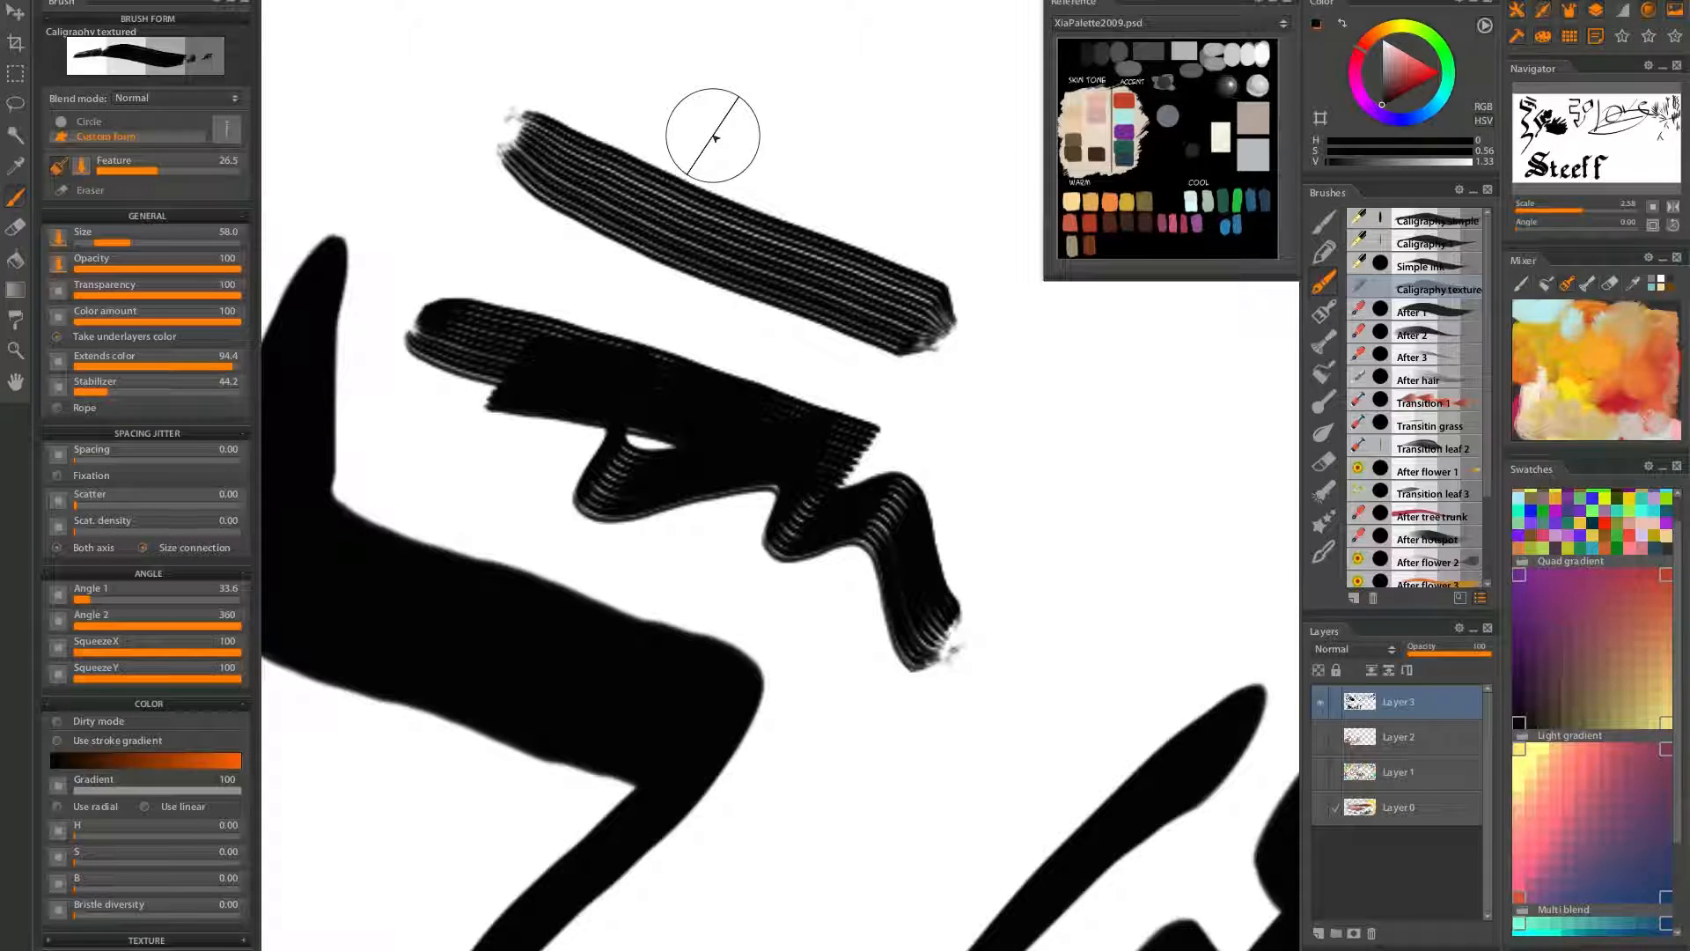
{"action": "mouse_move", "coordinate": [724, 83]}
{"action": "left_mouse_down"}
{"action": "mouse_move", "coordinate": [757, 151]}
{"action": "mouse_move", "coordinate": [825, 176]}
{"action": "left_mouse_up"}
{"action": "key", "text": "ctrl+z"}
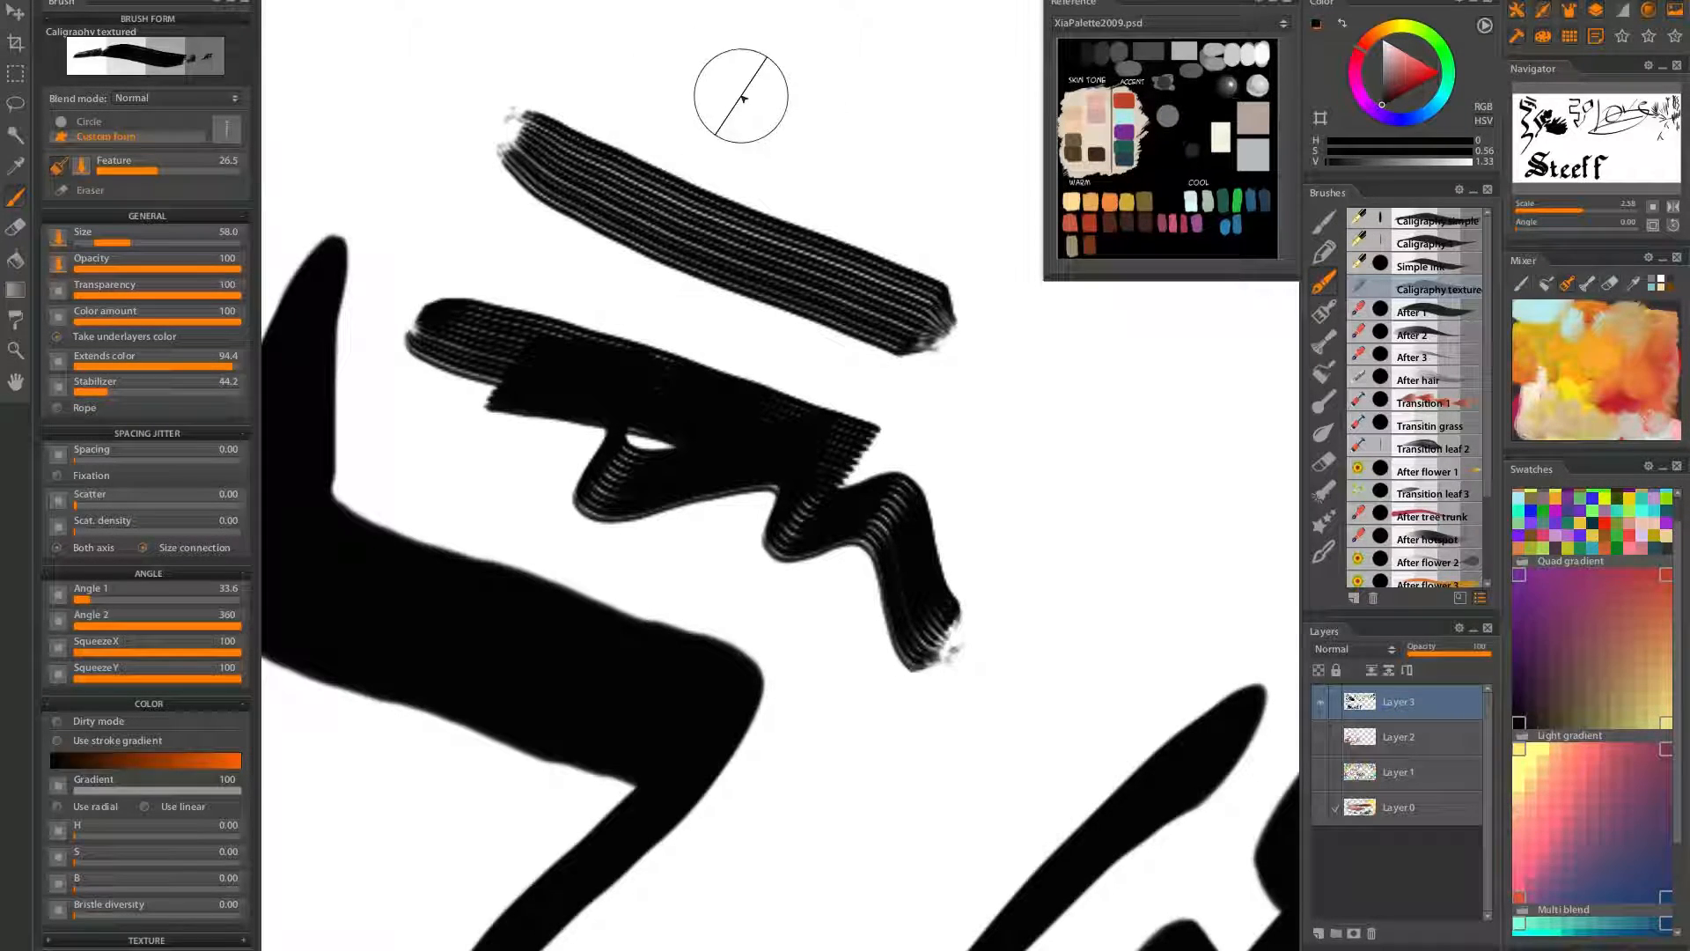
{"action": "left_click_drag", "start_coordinate": [566, 57], "coordinate": [984, 244]}
{"action": "key", "text": "ctrl+z"}
Paint a second bristly band above the first and continue it with connected straight segments forming a triangle with a rising tail
{"action": "mouse_move", "coordinate": [719, 155]}
{"action": "left_mouse_down"}
{"action": "mouse_move", "coordinate": [672, 188]}
{"action": "mouse_move", "coordinate": [668, 254]}
{"action": "left_mouse_up"}
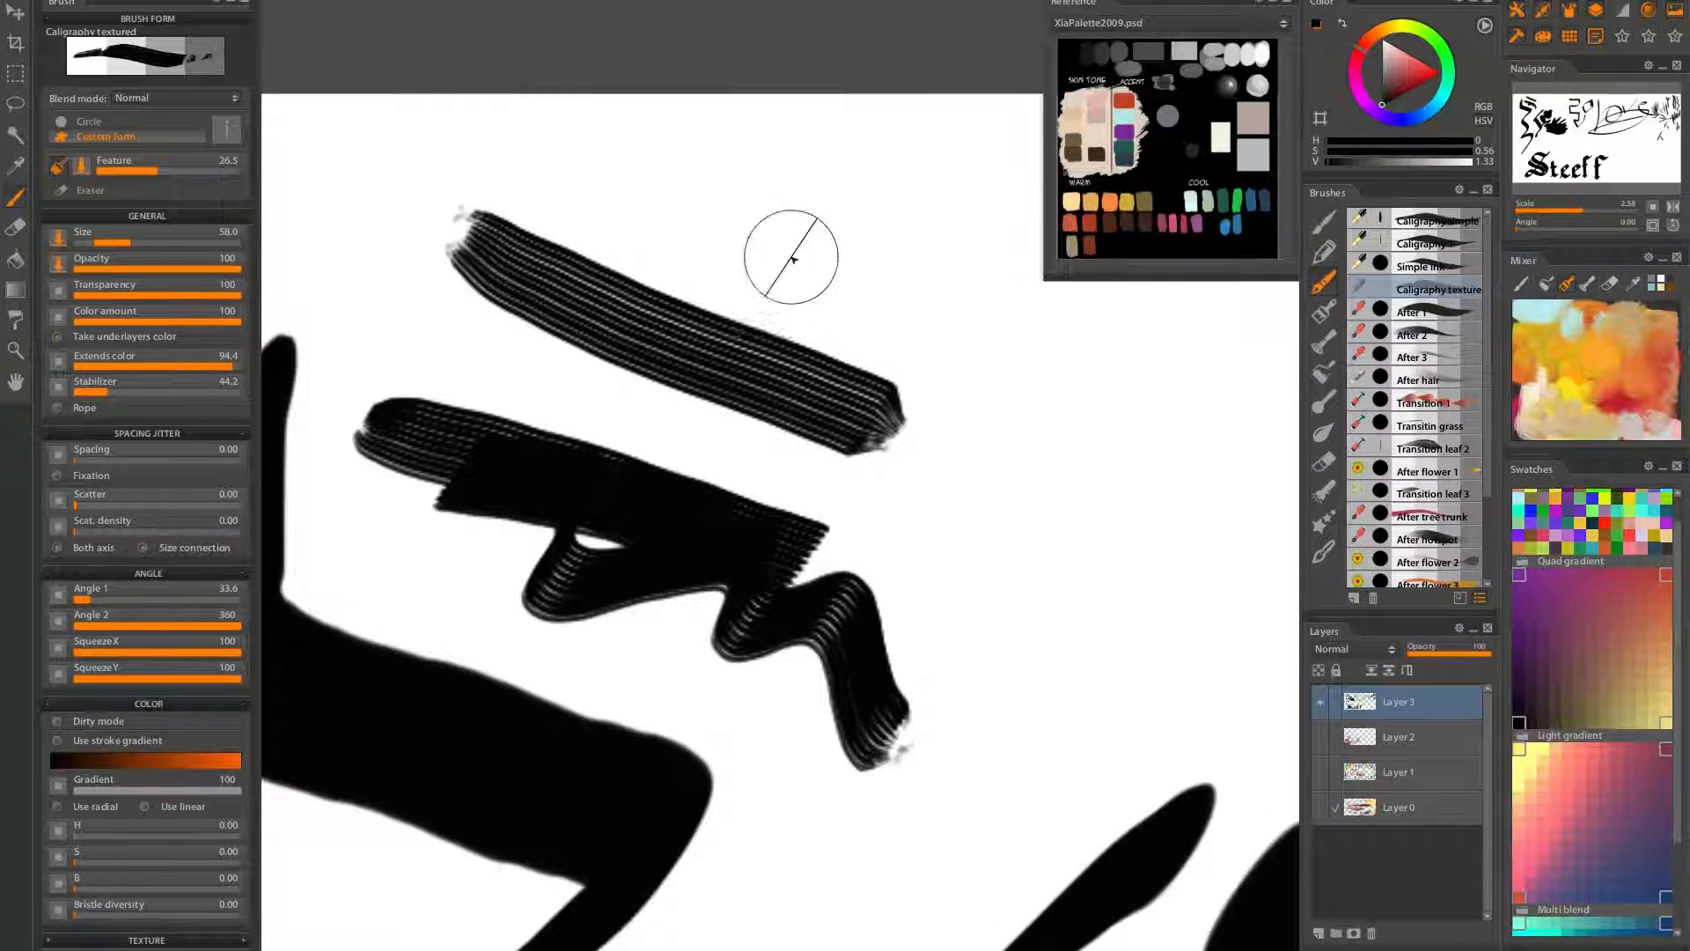
{"action": "mouse_move", "coordinate": [684, 236]}
{"action": "left_mouse_down"}
{"action": "mouse_move", "coordinate": [916, 314]}
{"action": "mouse_move", "coordinate": [730, 418]}
{"action": "mouse_move", "coordinate": [542, 370]}
{"action": "left_mouse_up"}
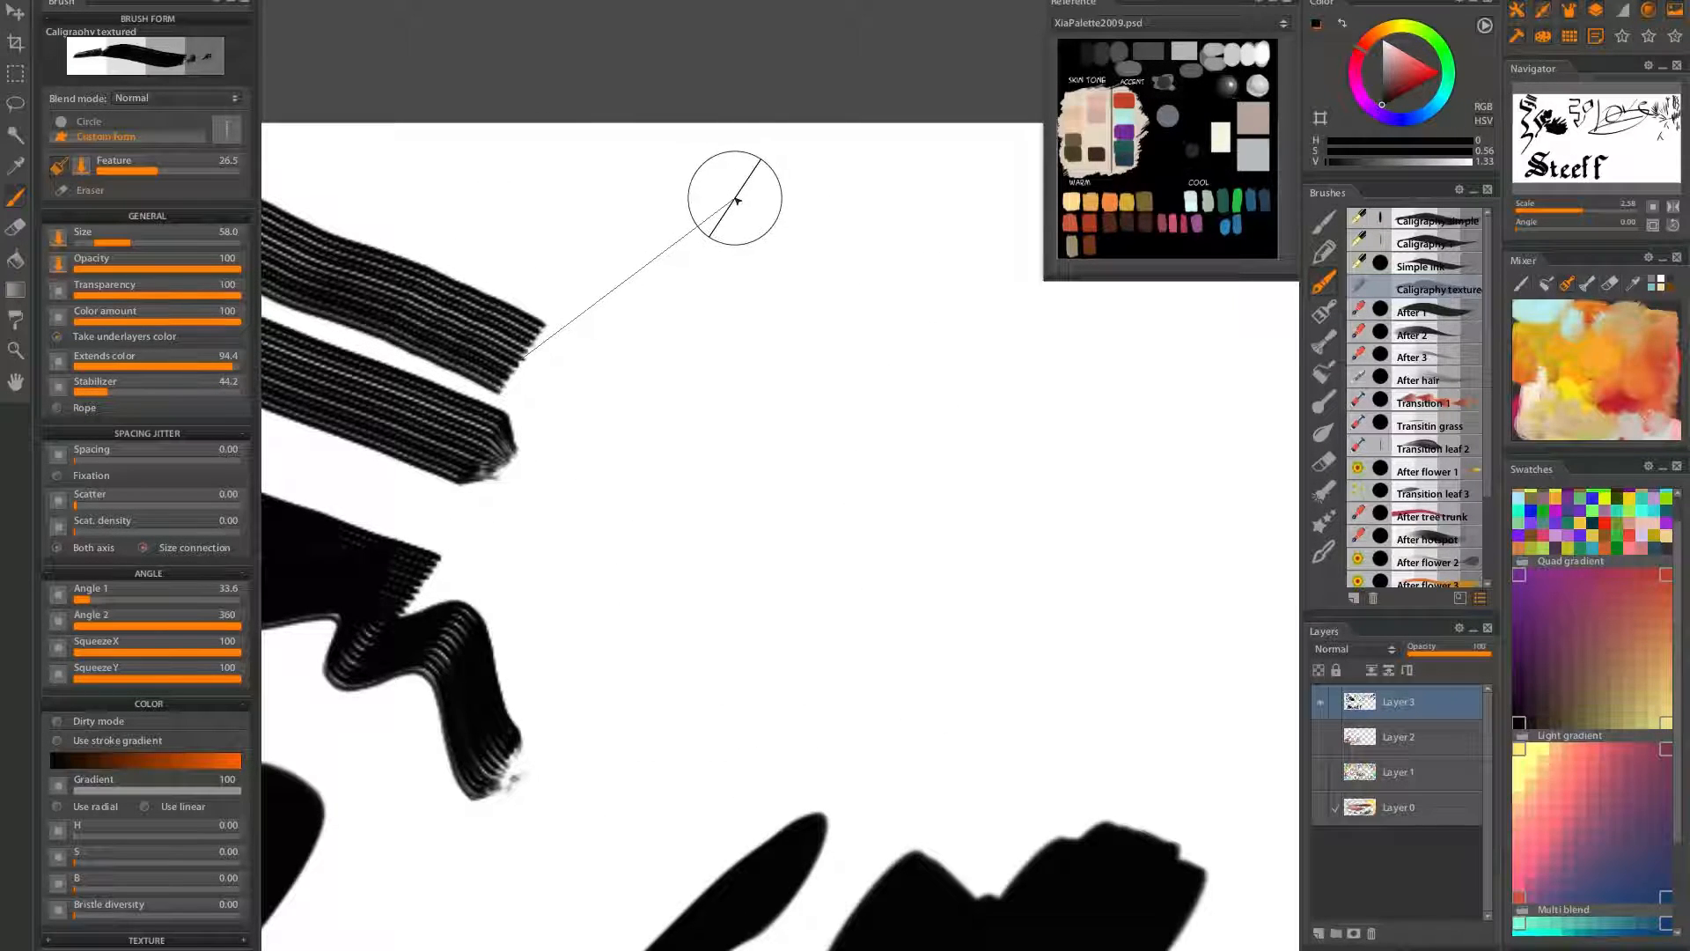
{"action": "left_click", "coordinate": [753, 169], "text": "shift"}
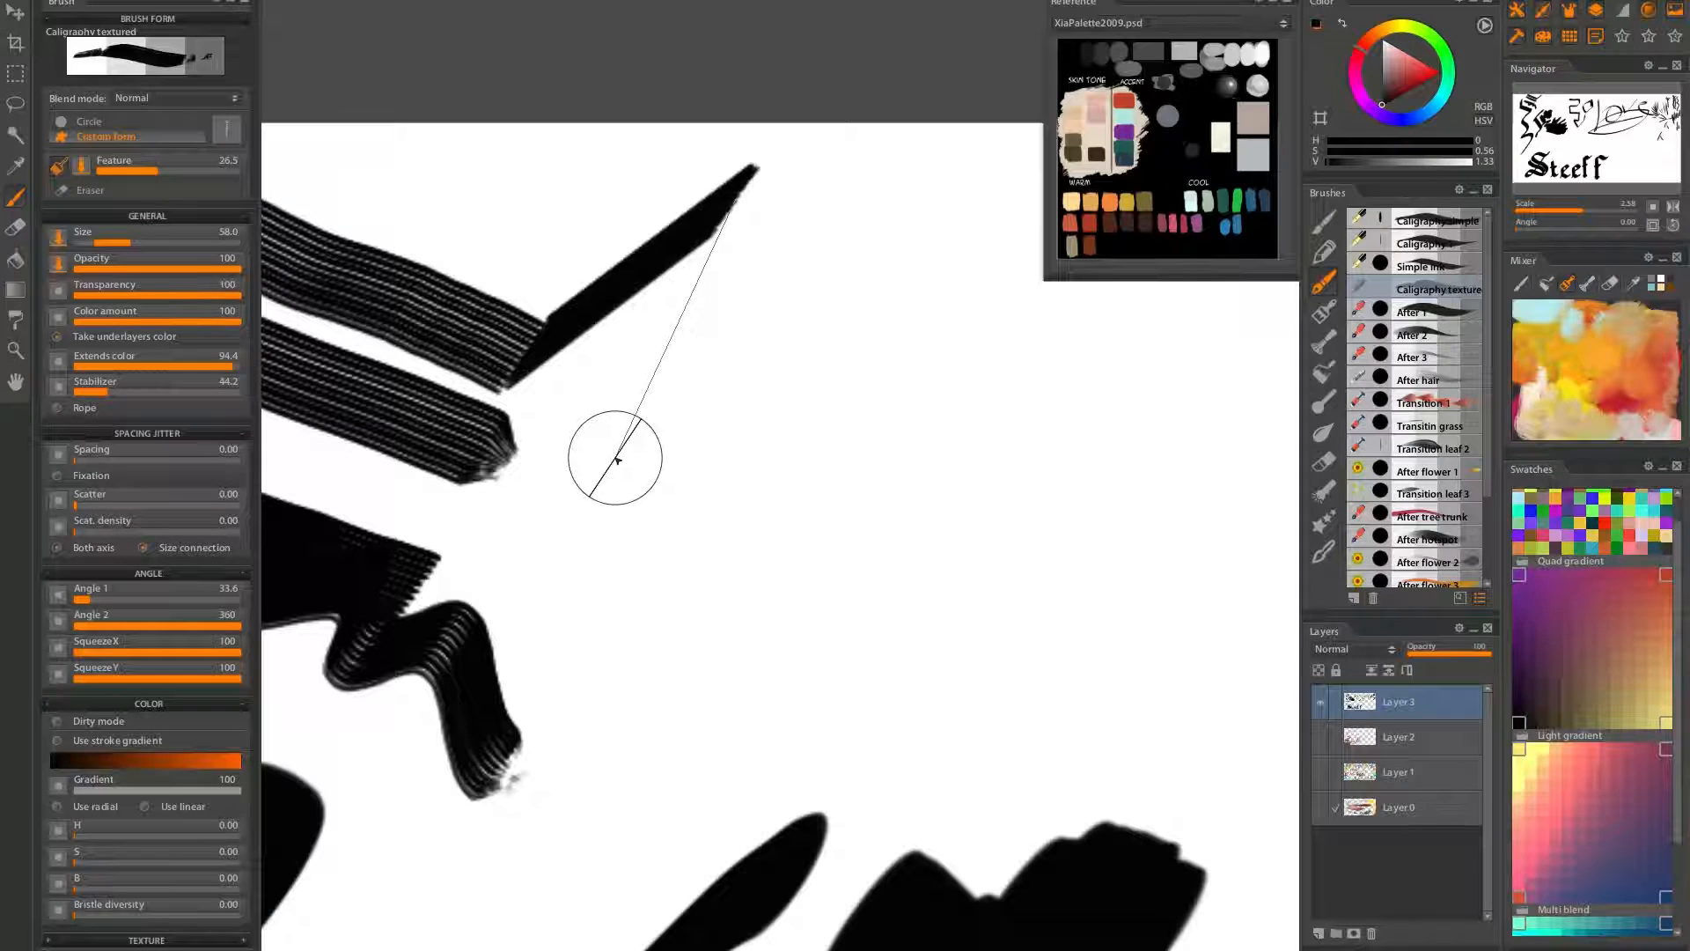
{"action": "left_click", "coordinate": [555, 498], "text": "shift"}
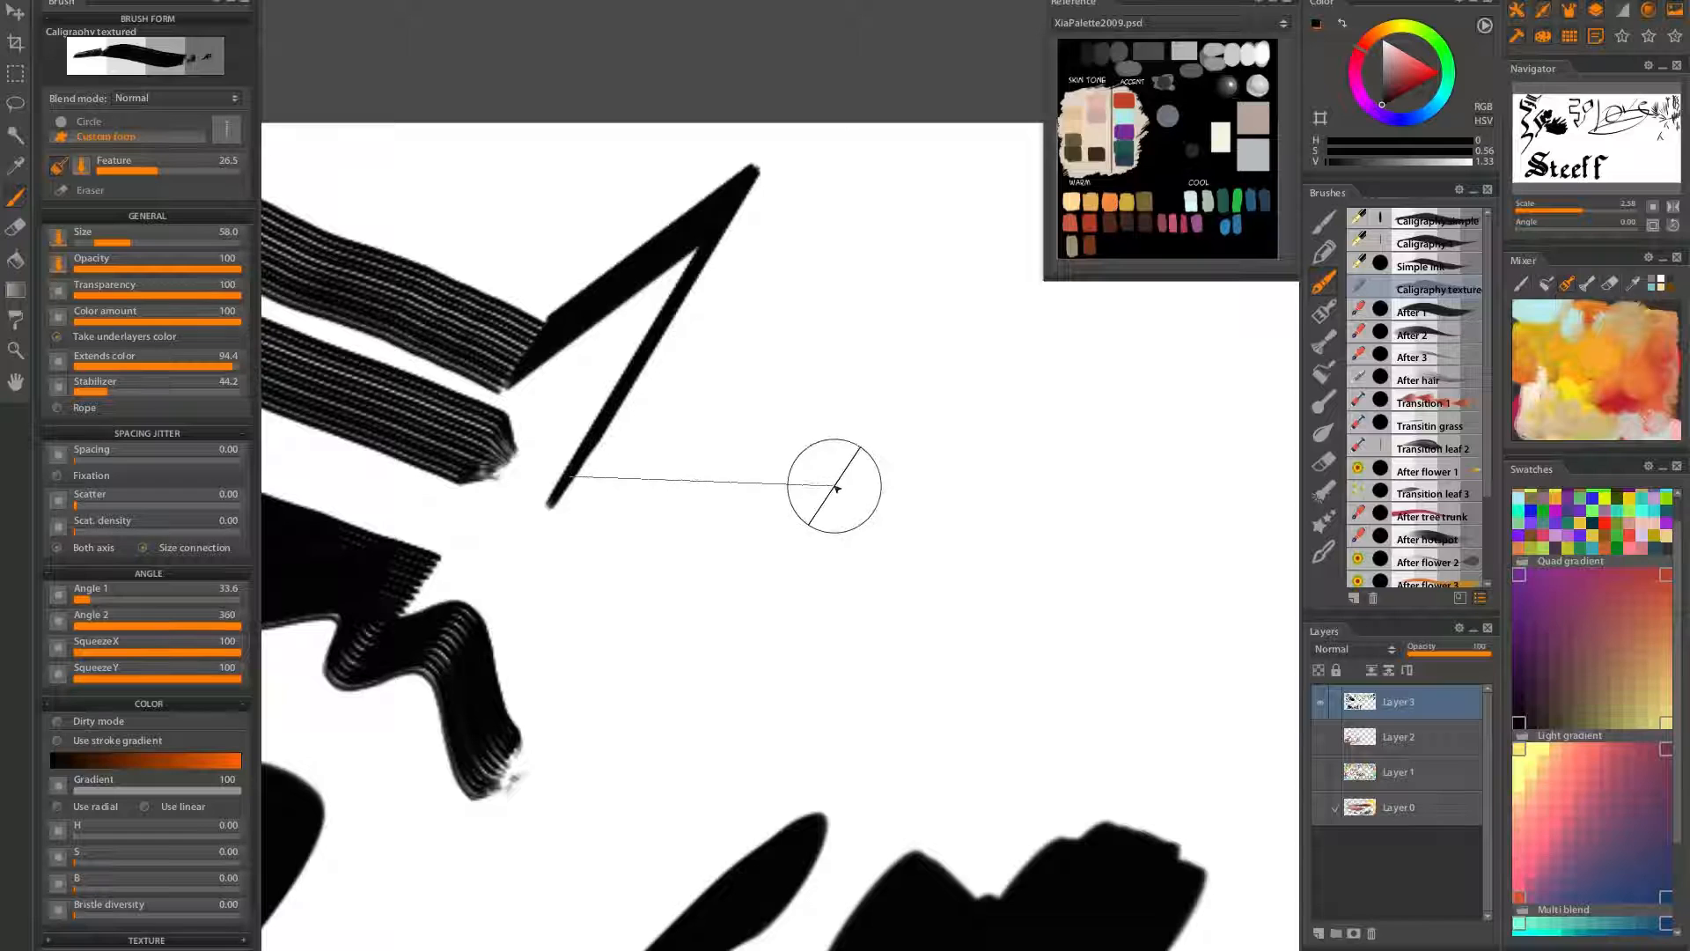
{"action": "left_click", "coordinate": [811, 544], "text": "shift"}
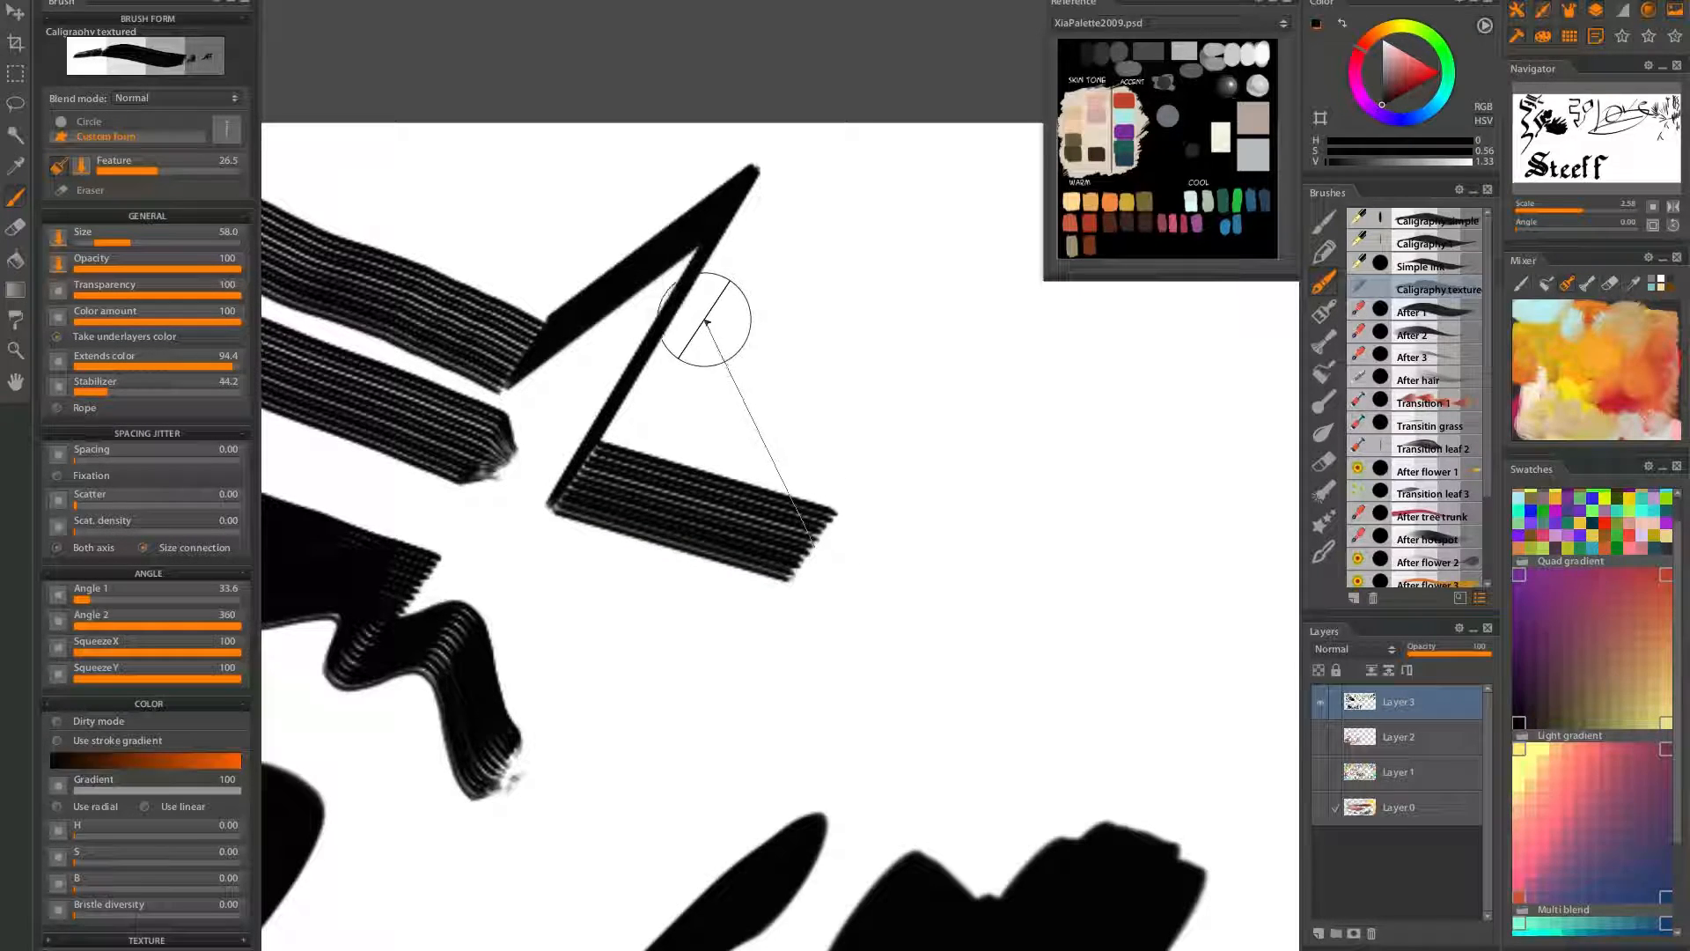
{"action": "left_click", "coordinate": [715, 289], "text": "shift"}
{"action": "left_click", "coordinate": [773, 192], "text": "shift"}
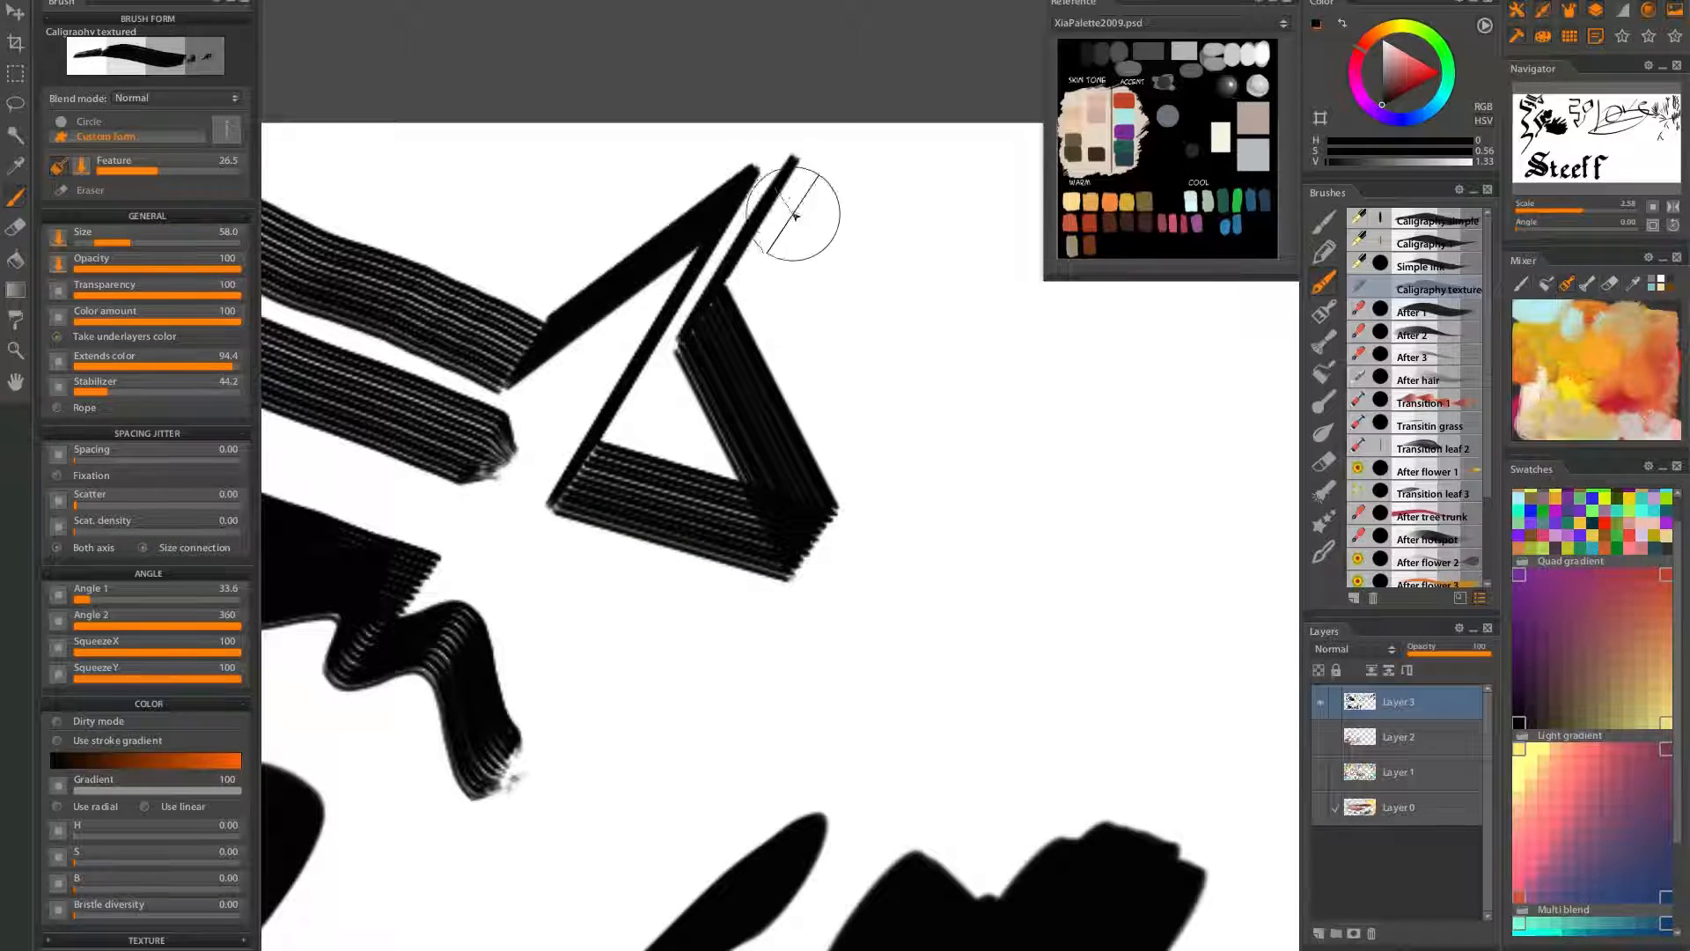
Extend the angular path with straight textured segments running down, across a short base and up to a thin tip
{"action": "left_click", "coordinate": [901, 422], "text": "shift"}
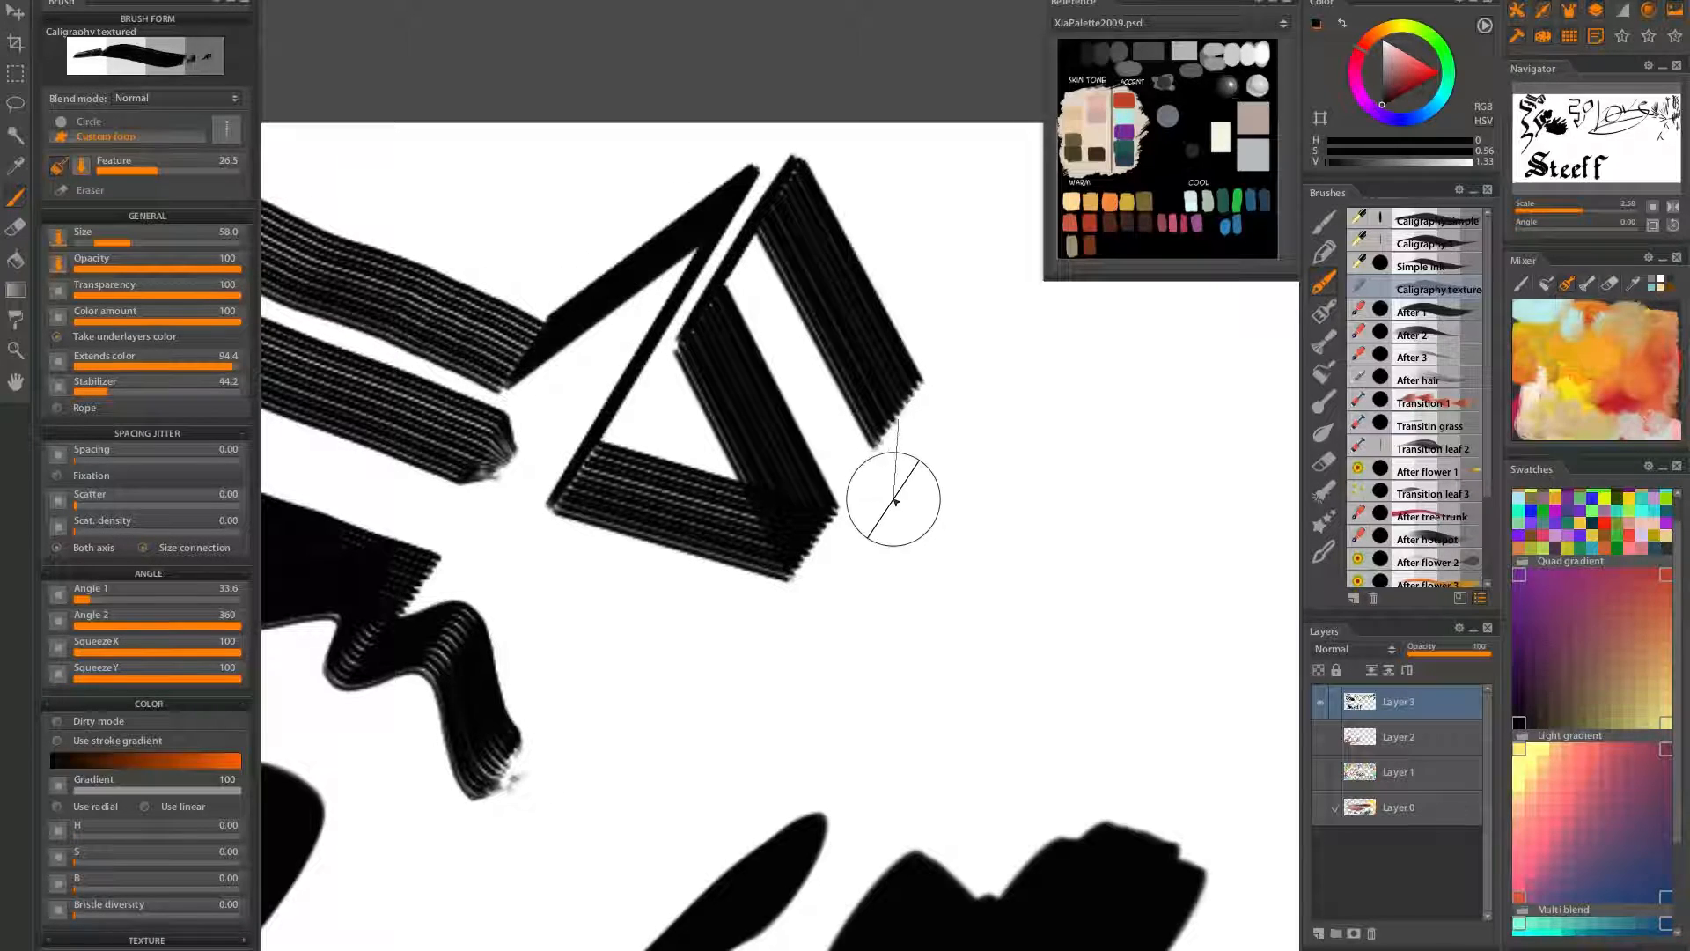
{"action": "left_click", "coordinate": [832, 562], "text": "shift"}
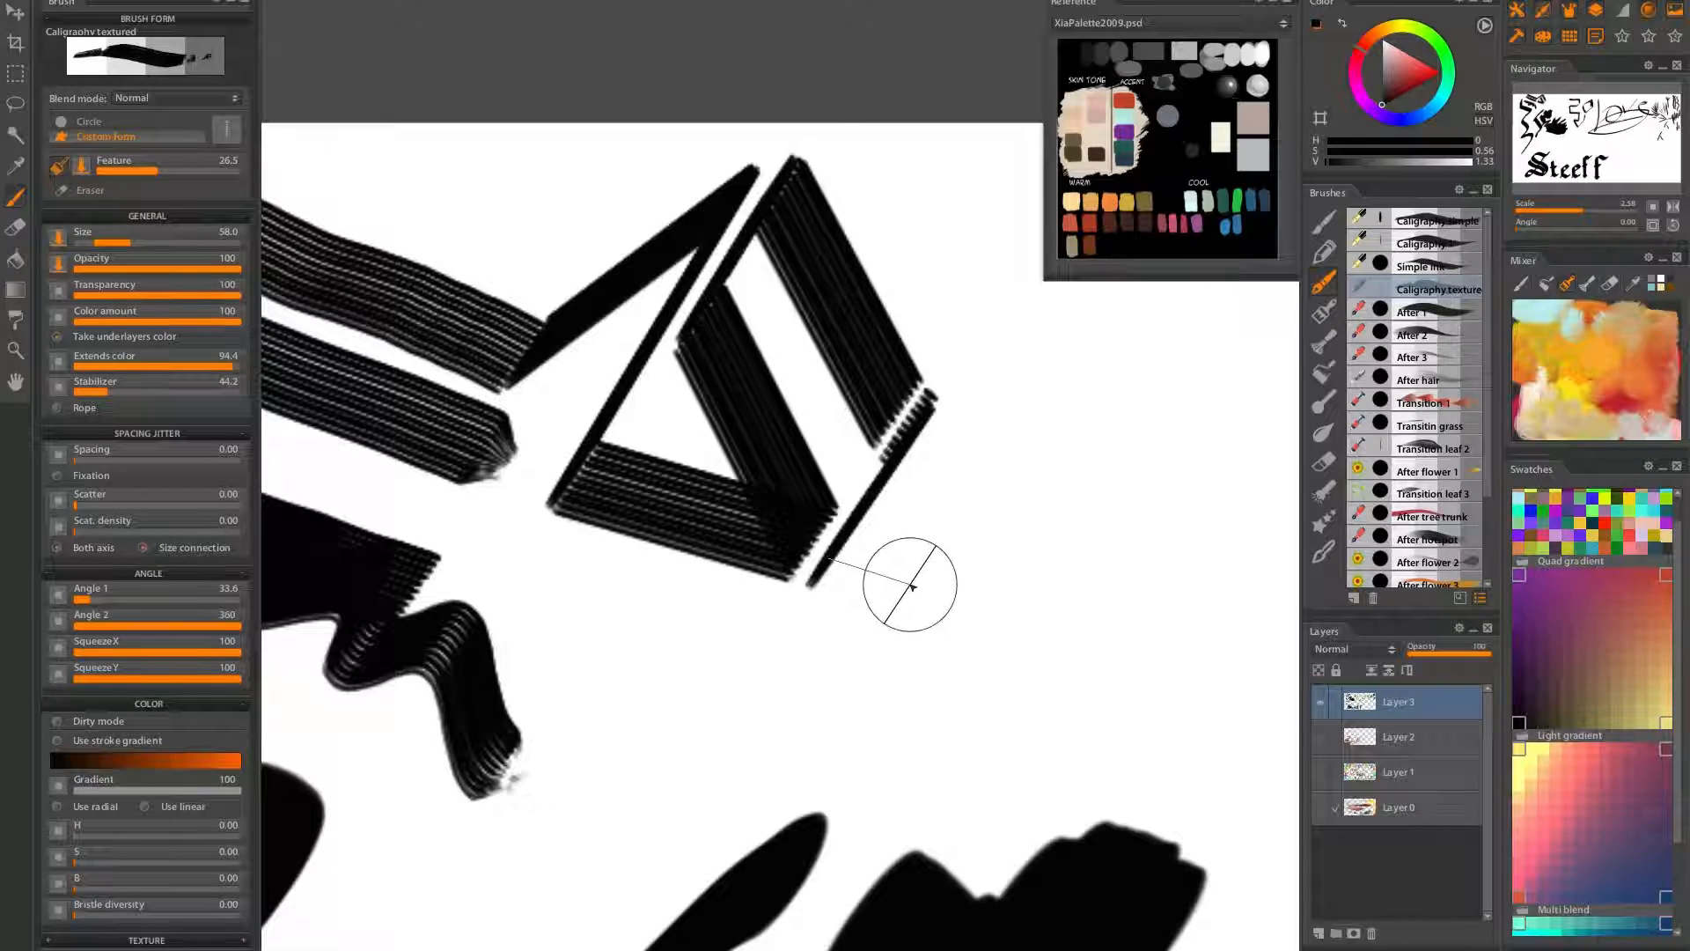
{"action": "left_click", "coordinate": [958, 556], "text": "shift"}
{"action": "left_click", "coordinate": [1043, 447], "text": "shift"}
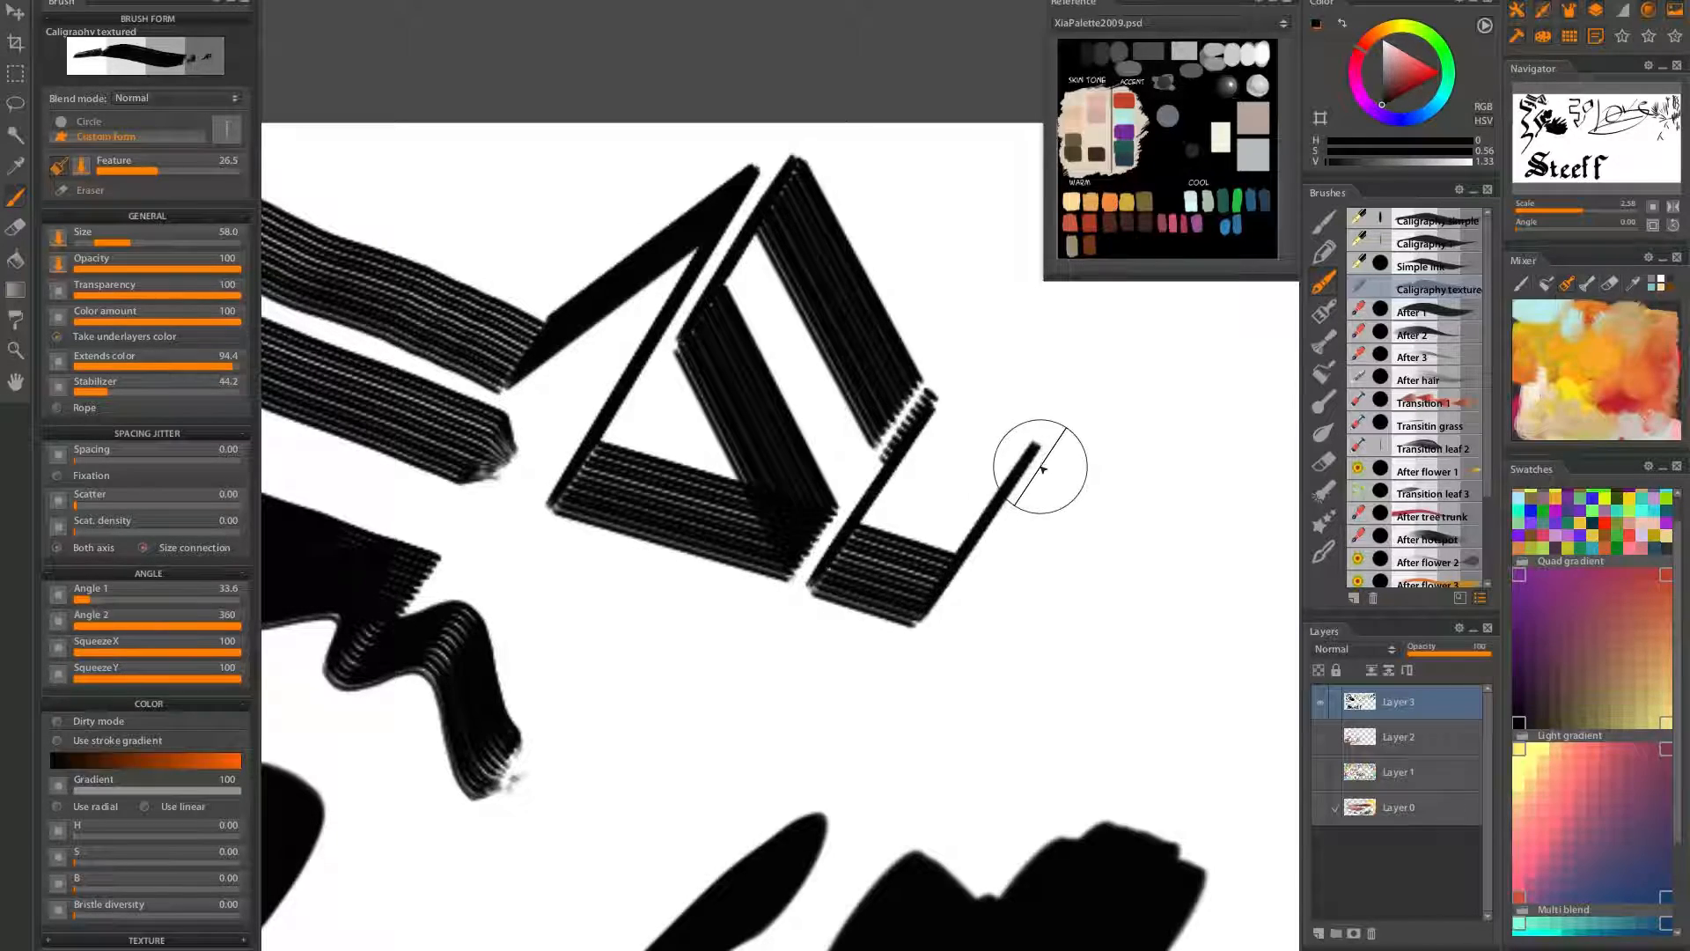
{"action": "scroll", "coordinate": [1041, 483], "scroll_direction": "down", "scroll_amount": 3}
{"action": "scroll", "coordinate": [990, 523], "scroll_direction": "down", "scroll_amount": 5}
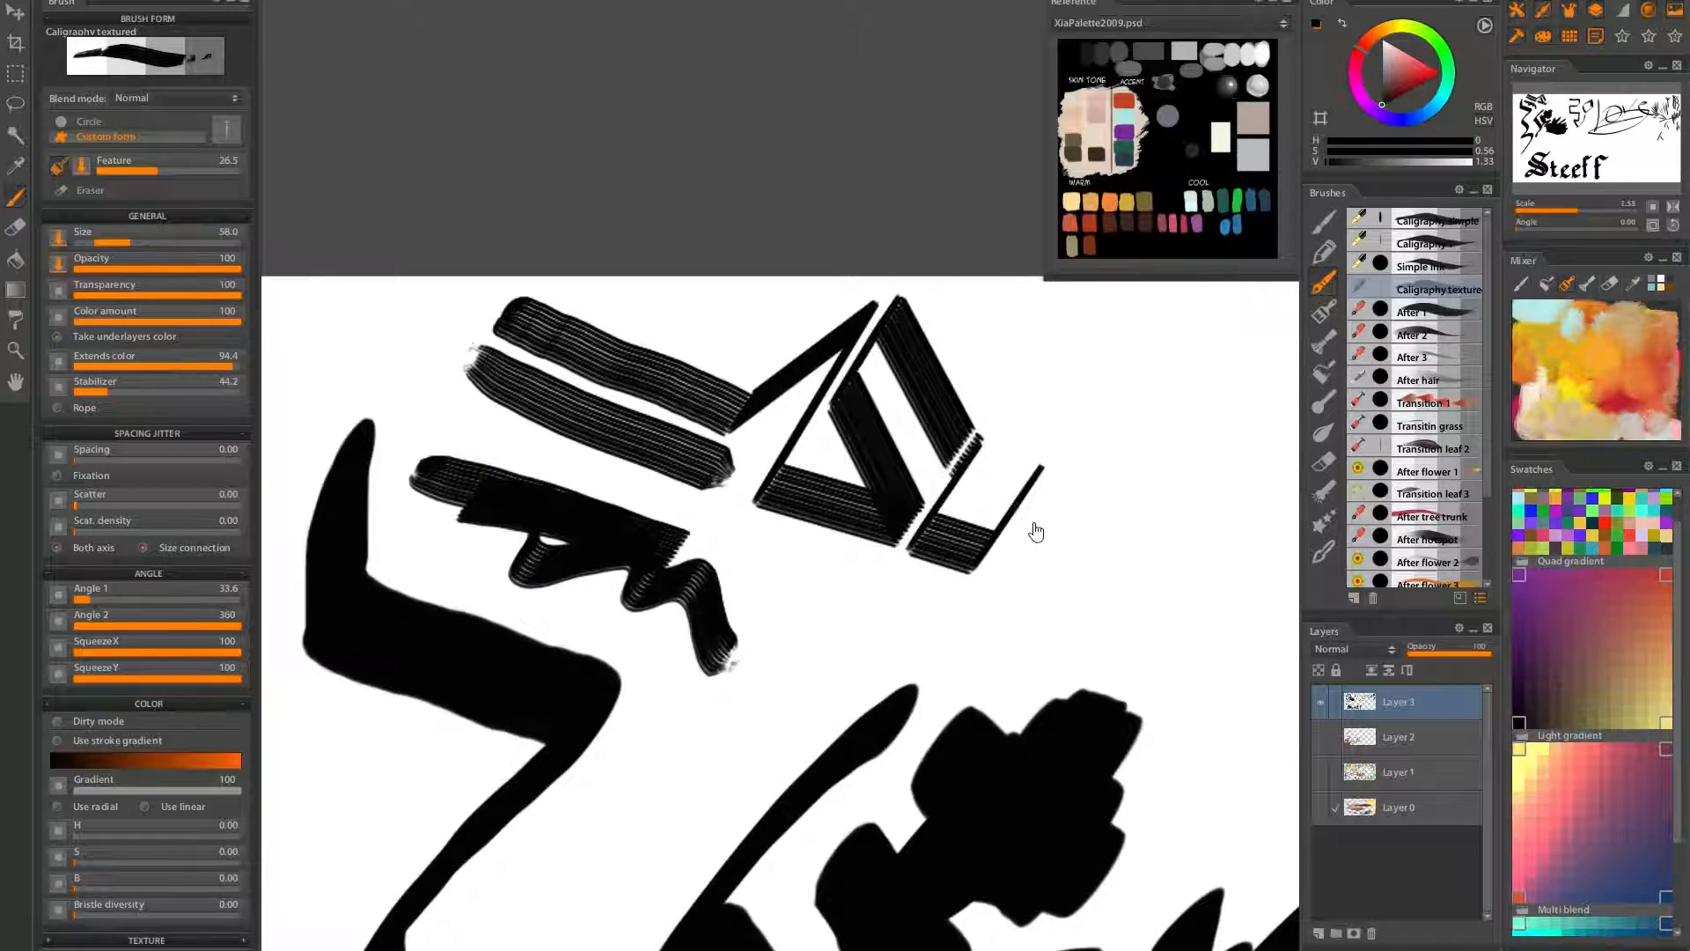
{"action": "scroll", "coordinate": [950, 434], "scroll_direction": "up", "scroll_amount": 4}
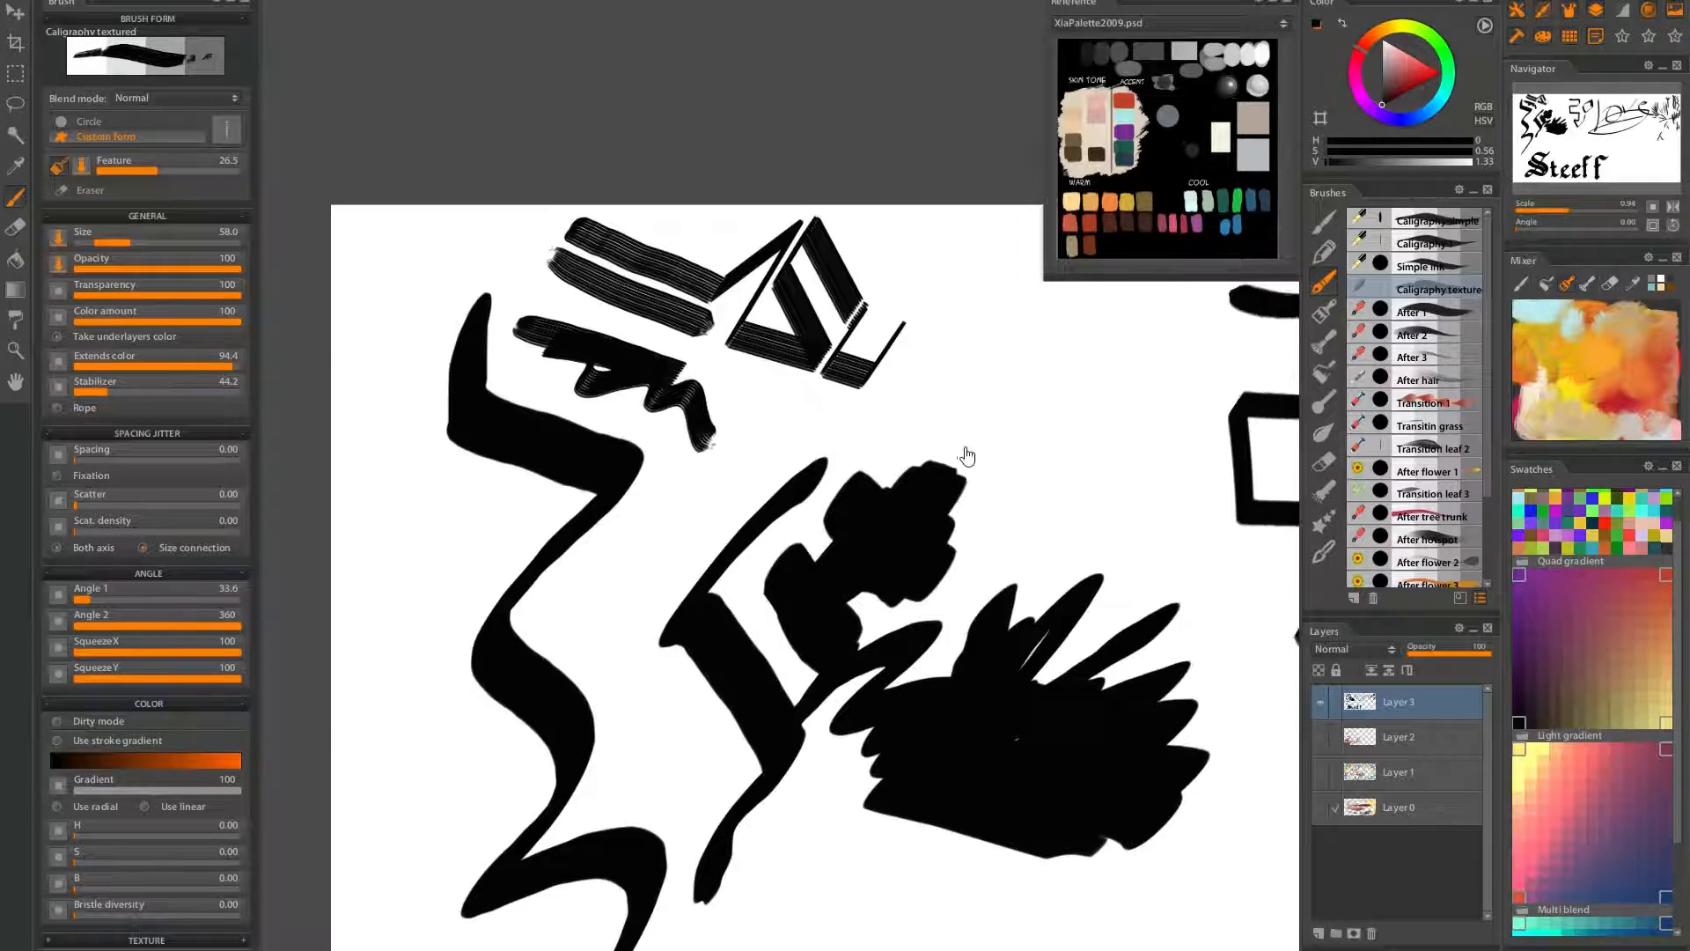
{"action": "left_click", "coordinate": [679, 447], "text": "shift"}
{"action": "left_click", "coordinate": [1156, 443], "text": "shift"}
{"action": "key", "text": "ctrl+z"}
{"action": "key", "text": "ctrl+z"}
Paint four long textured strokes in different directions crossing at one centre to form a star beside the angular bands
{"action": "left_click_drag", "start_coordinate": [1039, 338], "coordinate": [707, 549]}
{"action": "left_click_drag", "start_coordinate": [695, 430], "coordinate": [1100, 440]}
{"action": "mouse_move", "coordinate": [736, 321]}
{"action": "left_mouse_down"}
{"action": "mouse_move", "coordinate": [935, 487]}
{"action": "mouse_move", "coordinate": [1039, 563]}
{"action": "left_mouse_up"}
{"action": "left_click_drag", "start_coordinate": [885, 272], "coordinate": [856, 622]}
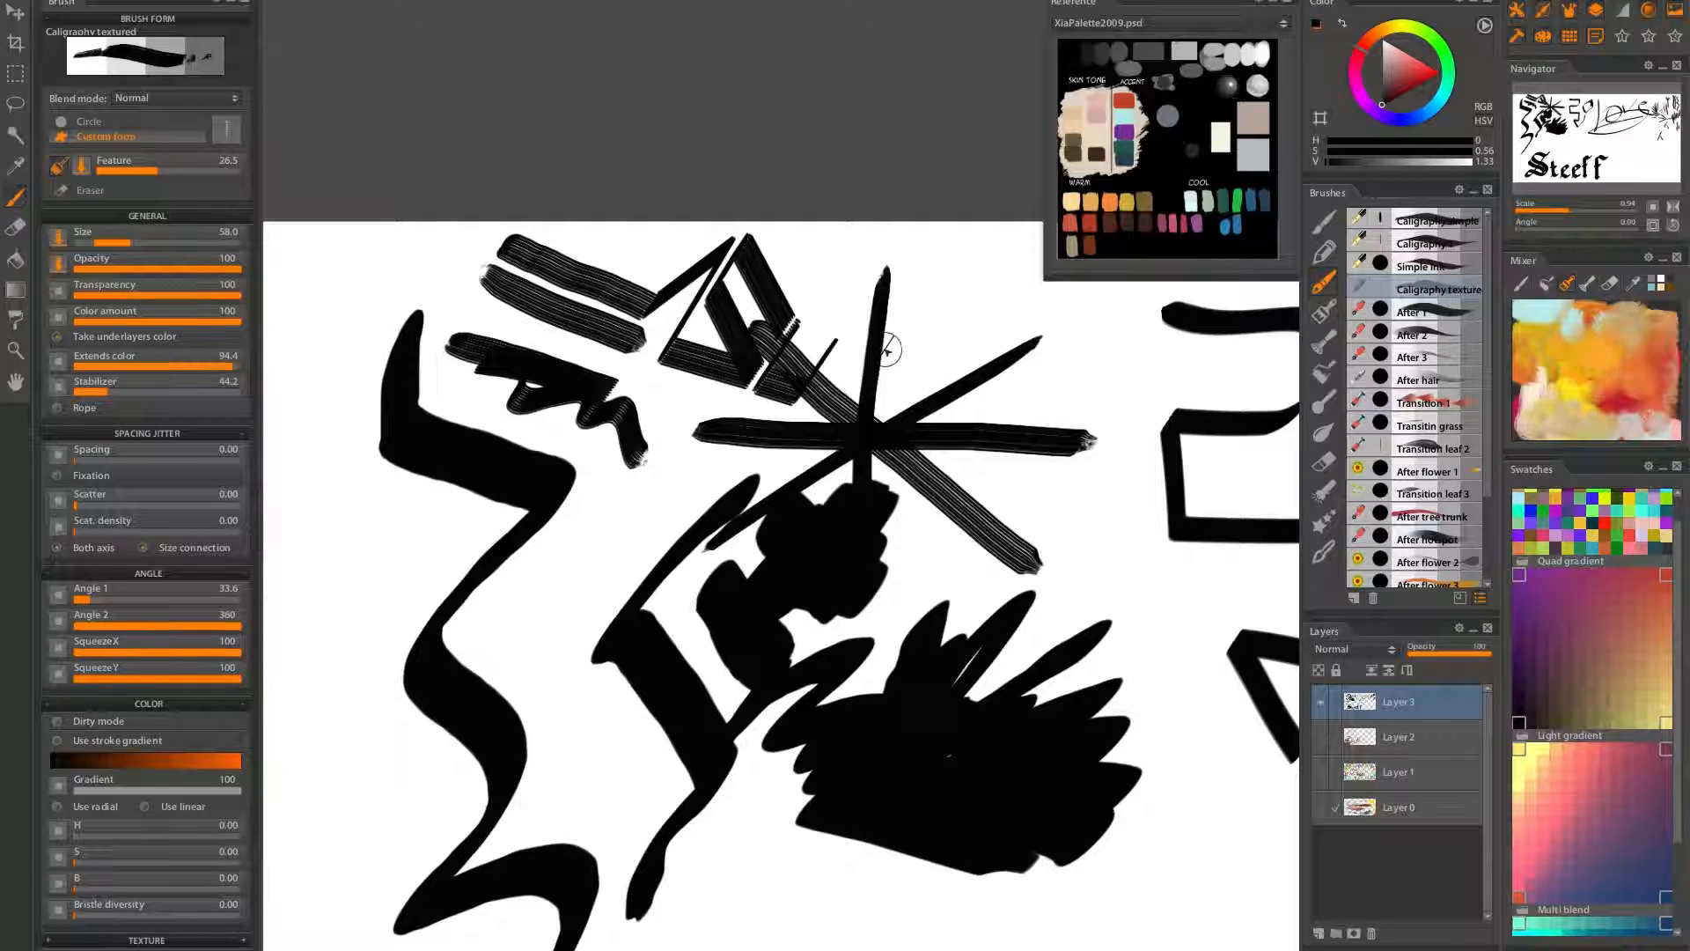
Enclose the star with straight textured segments joining the tips of its strokes
{"action": "mouse_move", "coordinate": [948, 417]}
{"action": "left_mouse_down"}
{"action": "mouse_move", "coordinate": [817, 421]}
{"action": "mouse_move", "coordinate": [717, 519]}
{"action": "left_mouse_up"}
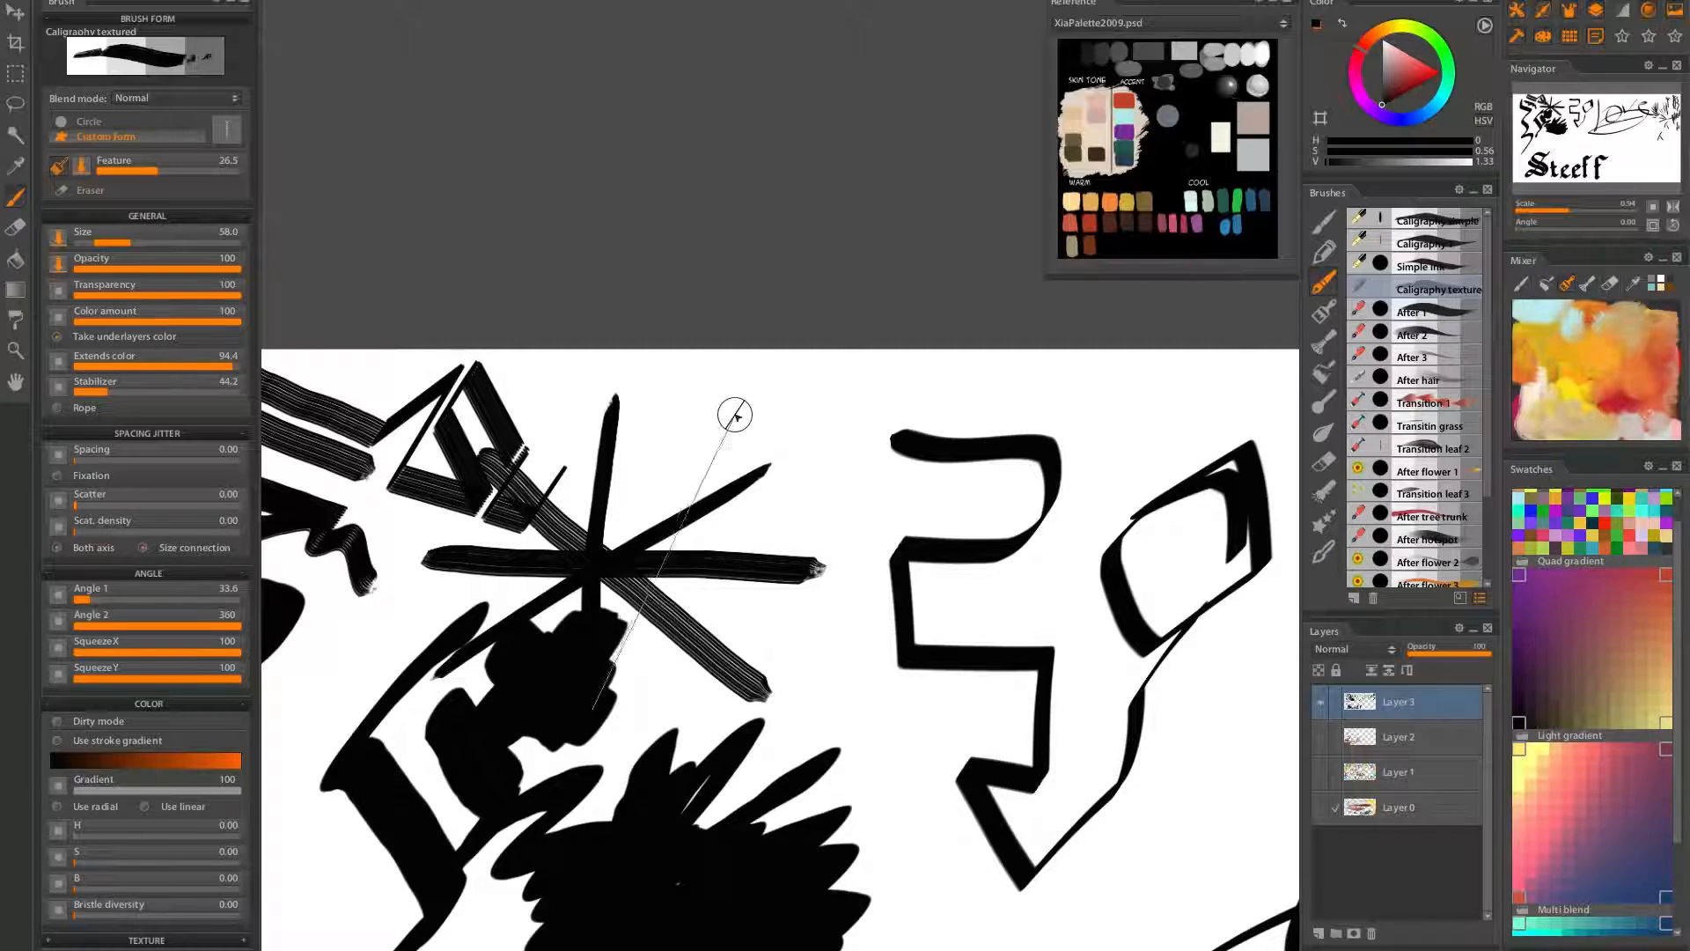
{"action": "mouse_move", "coordinate": [698, 369]}
{"action": "left_mouse_down"}
{"action": "mouse_move", "coordinate": [852, 432]}
{"action": "mouse_move", "coordinate": [824, 502]}
{"action": "mouse_move", "coordinate": [764, 552]}
{"action": "left_mouse_up"}
{"action": "mouse_move", "coordinate": [774, 428]}
{"action": "left_mouse_down"}
{"action": "mouse_move", "coordinate": [687, 368]}
{"action": "mouse_move", "coordinate": [618, 394]}
{"action": "mouse_move", "coordinate": [780, 462]}
{"action": "mouse_move", "coordinate": [766, 475]}
{"action": "left_mouse_up"}
{"action": "mouse_move", "coordinate": [814, 570]}
{"action": "left_mouse_down"}
{"action": "mouse_move", "coordinate": [760, 697]}
{"action": "mouse_move", "coordinate": [569, 668]}
{"action": "mouse_move", "coordinate": [584, 682]}
{"action": "mouse_move", "coordinate": [561, 647]}
{"action": "mouse_move", "coordinate": [456, 643]}
{"action": "mouse_move", "coordinate": [444, 675]}
{"action": "mouse_move", "coordinate": [458, 581]}
{"action": "mouse_move", "coordinate": [427, 549]}
{"action": "mouse_move", "coordinate": [483, 457]}
{"action": "mouse_move", "coordinate": [616, 407]}
{"action": "left_mouse_up"}
{"action": "mouse_move", "coordinate": [589, 687]}
{"action": "left_mouse_down"}
{"action": "mouse_move", "coordinate": [715, 266]}
{"action": "mouse_move", "coordinate": [762, 251]}
{"action": "left_mouse_up"}
{"action": "left_click_drag", "start_coordinate": [850, 699], "coordinate": [715, 526]}
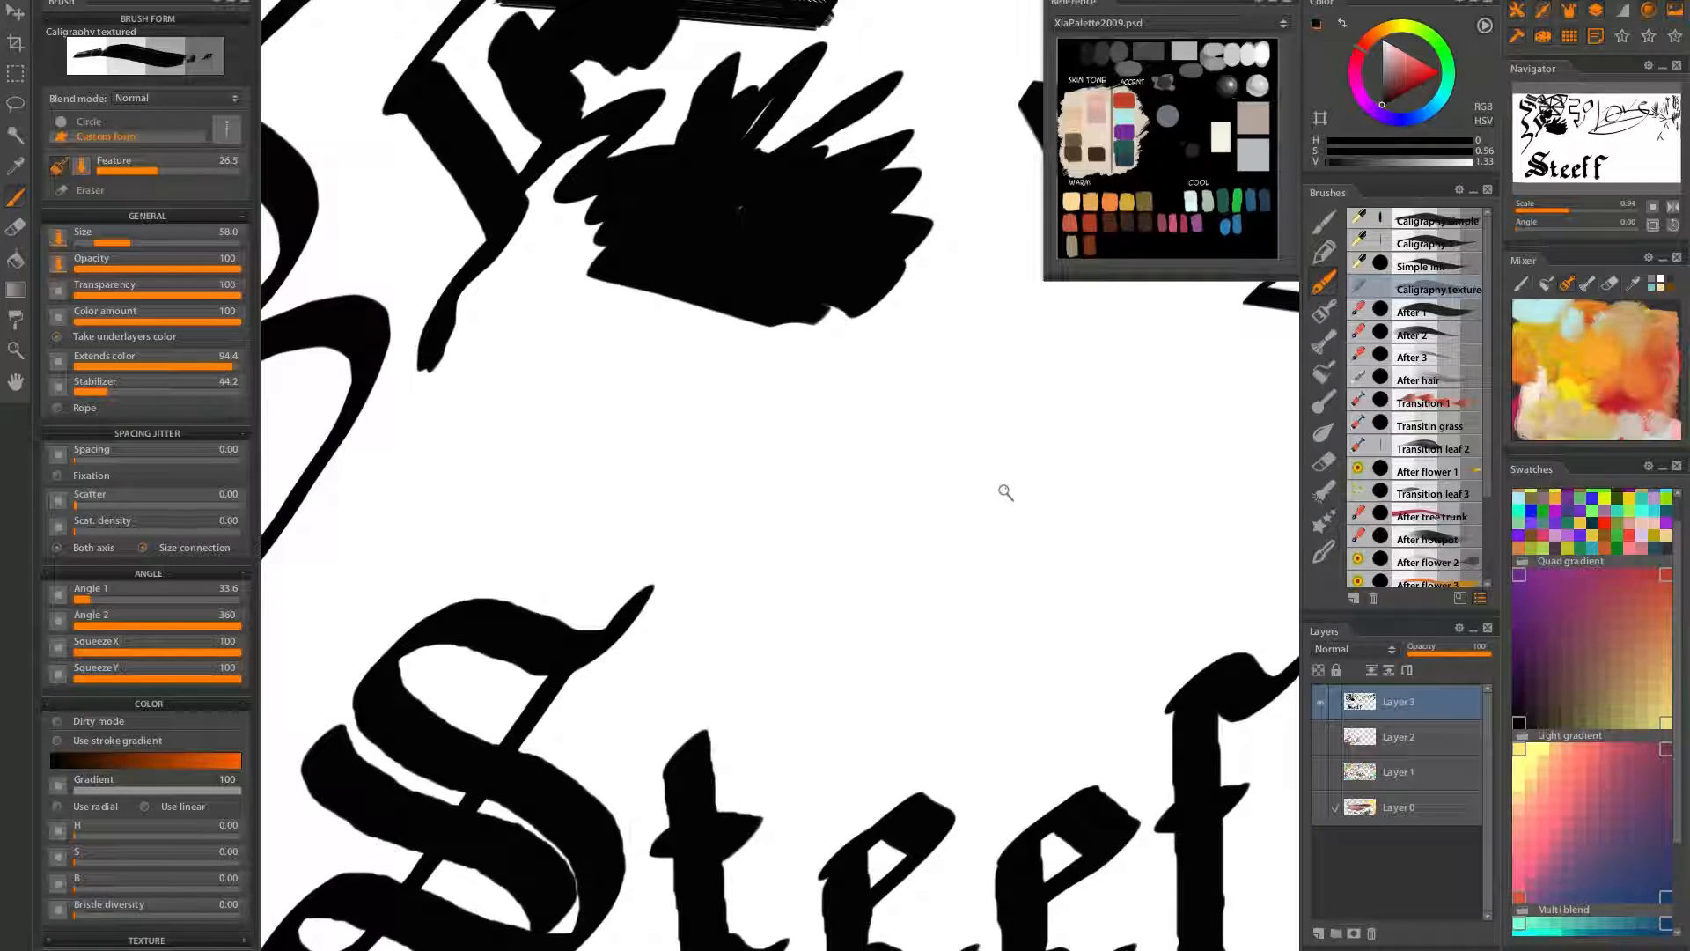
Add another straight textured band through the upper part of the enclosed star
{"action": "scroll", "coordinate": [1003, 490], "scroll_direction": "down", "scroll_amount": 5}
{"action": "scroll", "coordinate": [898, 513], "scroll_direction": "up", "scroll_amount": 3}
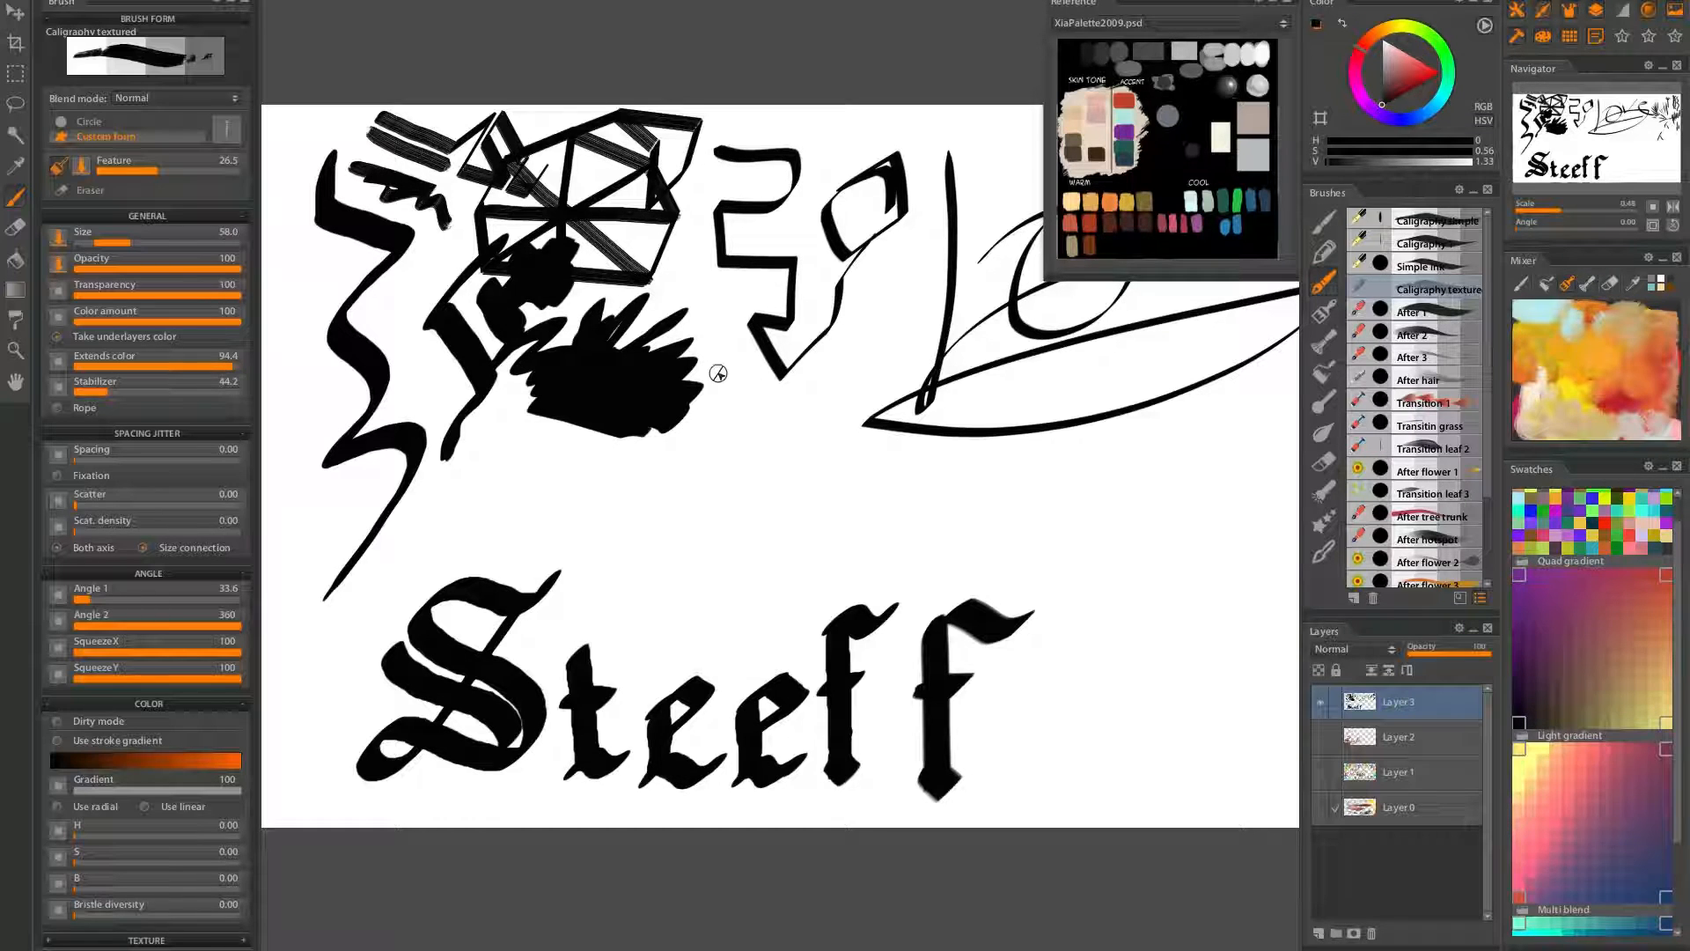
{"action": "scroll", "coordinate": [661, 521], "scroll_direction": "down", "scroll_amount": 2}
{"action": "scroll", "coordinate": [690, 502], "scroll_direction": "up", "scroll_amount": 4}
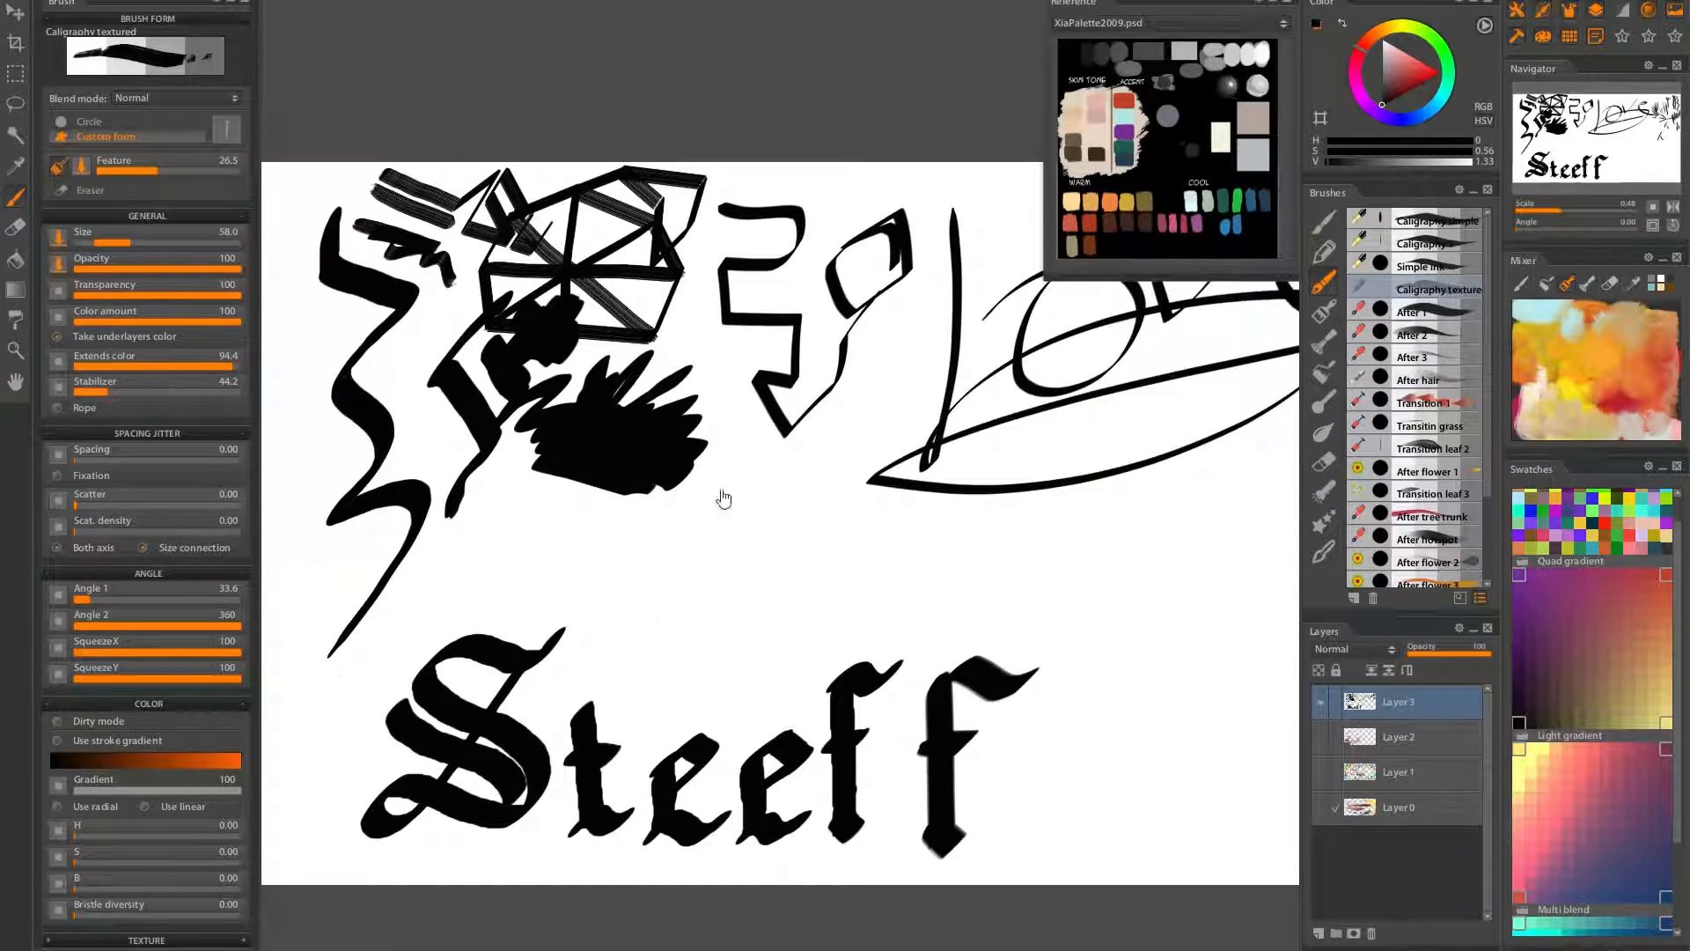
{"action": "left_click_drag", "start_coordinate": [561, 536], "coordinate": [925, 483]}
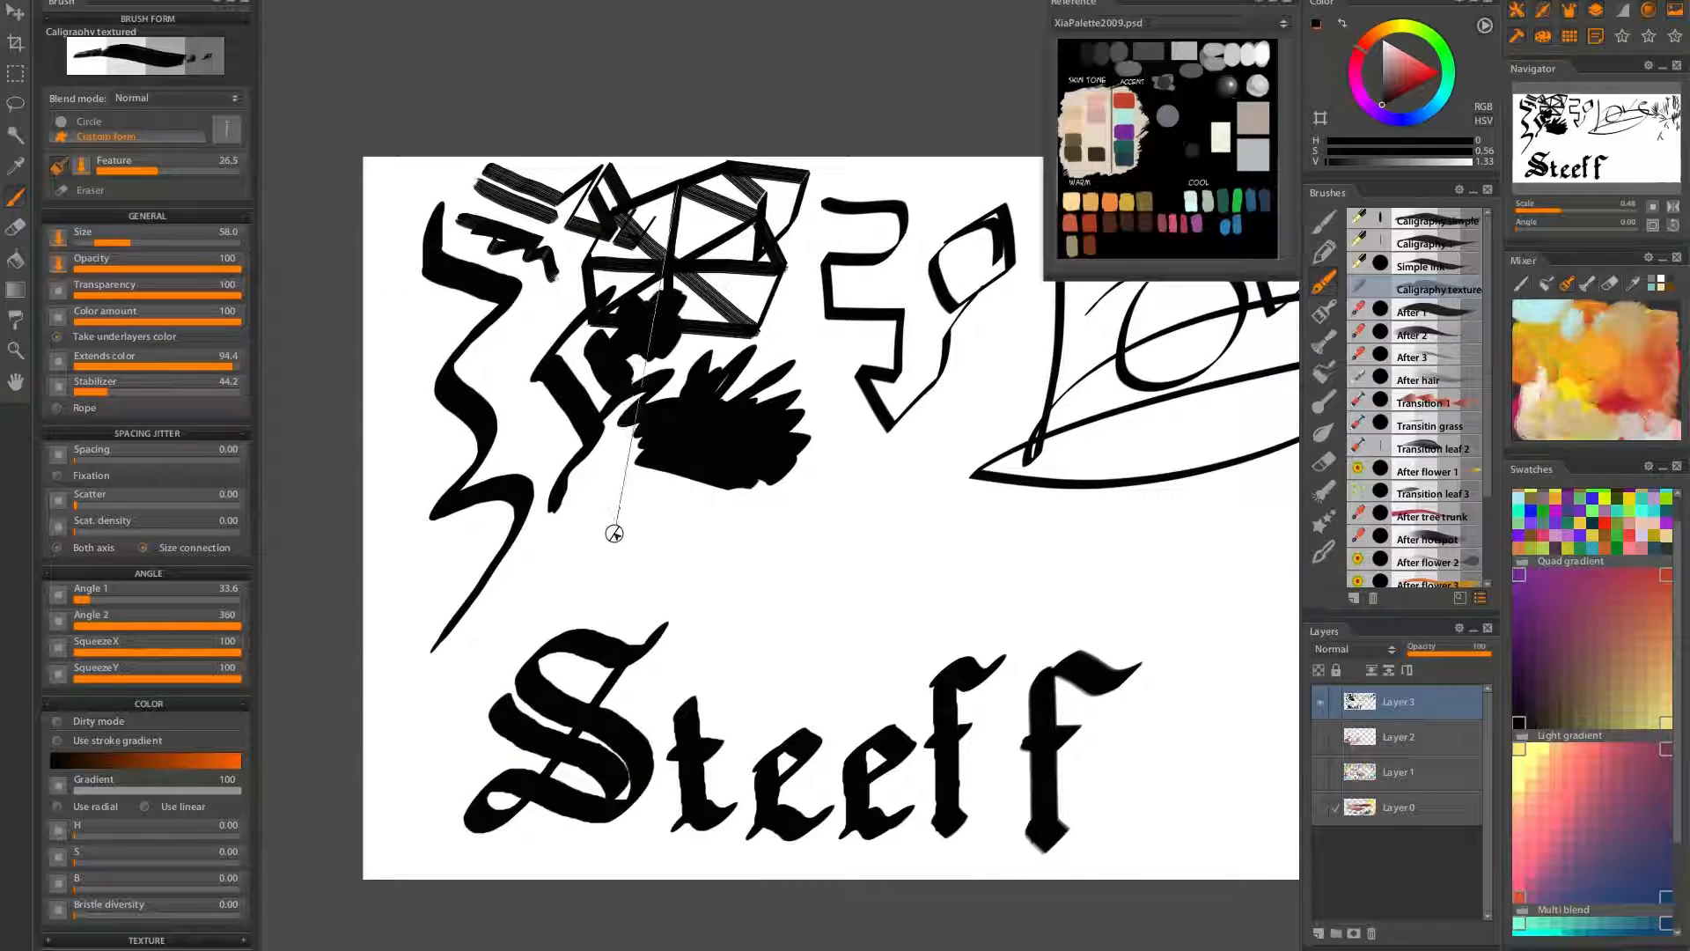
{"action": "left_click_drag", "start_coordinate": [618, 498], "coordinate": [674, 220]}
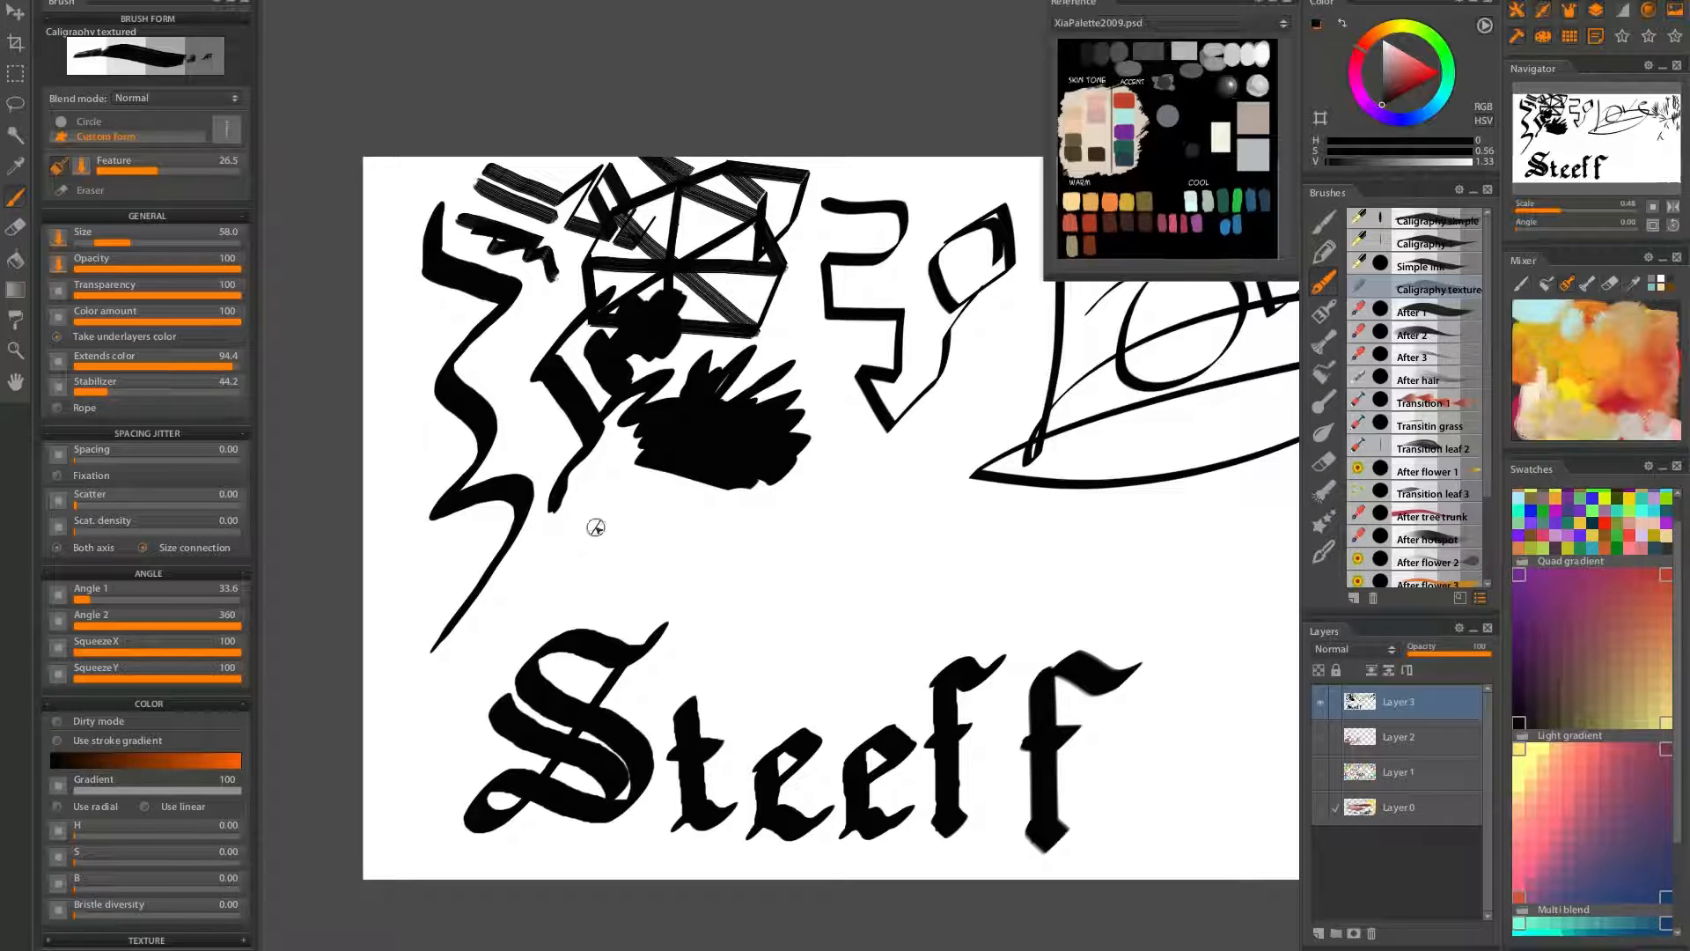
Draw a straight horizontal bar above the Steeff lettering and finish its end with a short vertical segment downward
{"action": "mouse_move", "coordinate": [879, 592]}
{"action": "left_mouse_down"}
{"action": "mouse_move", "coordinate": [675, 649]}
{"action": "mouse_move", "coordinate": [770, 626]}
{"action": "left_mouse_up"}
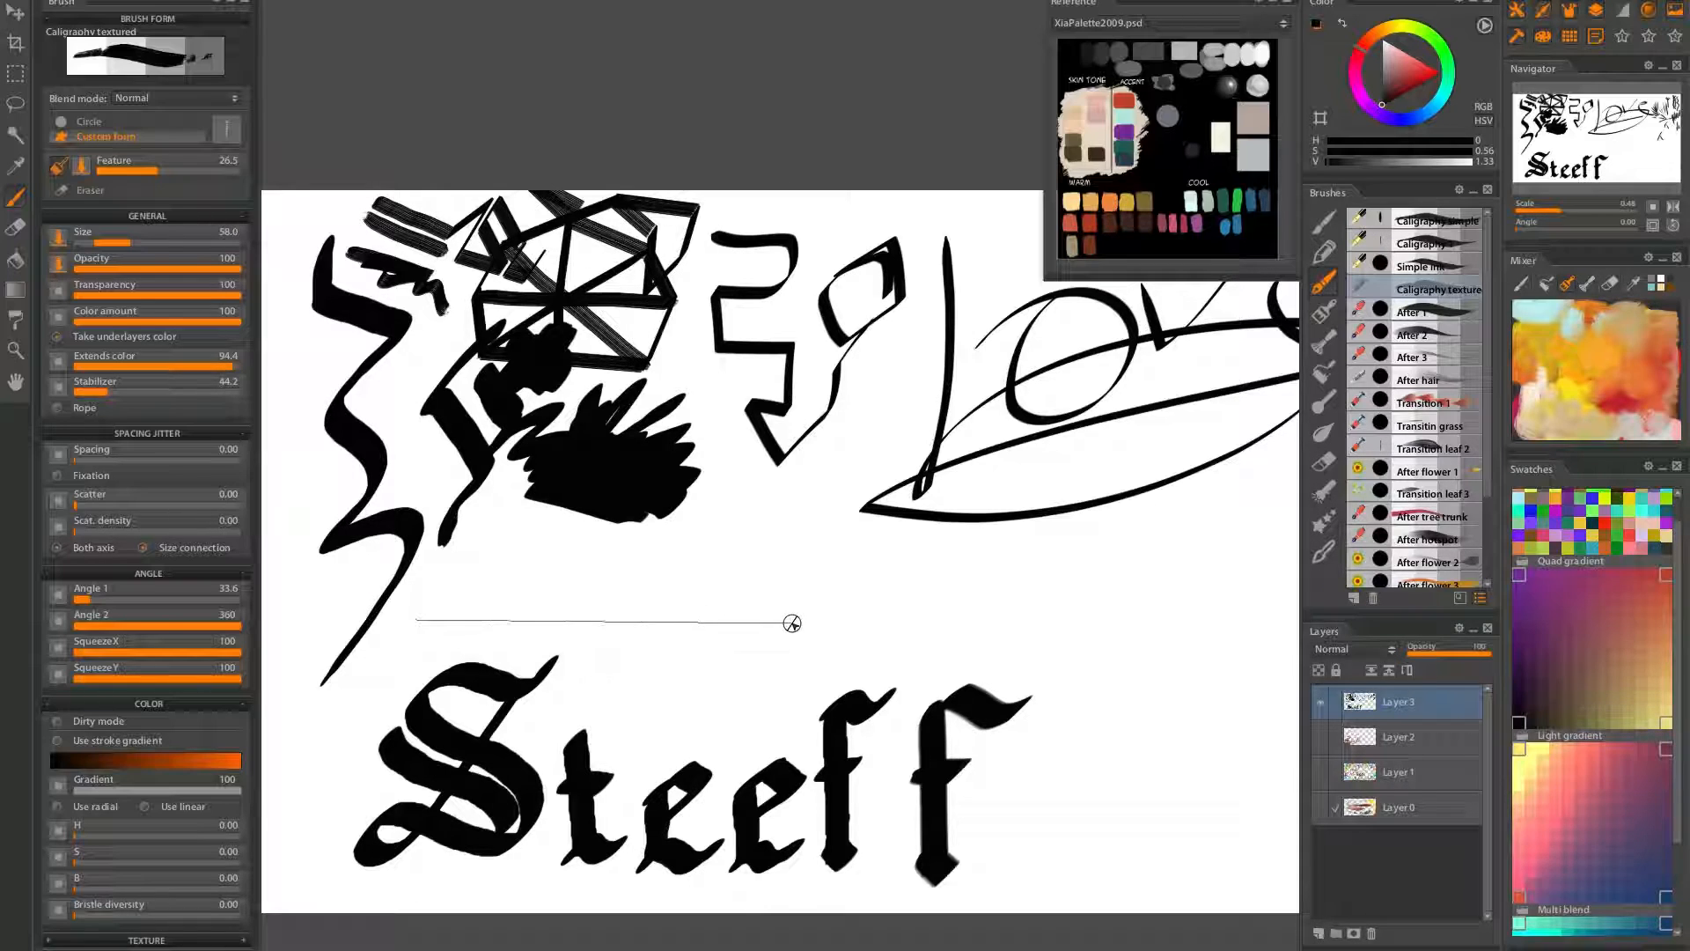
{"action": "left_click", "coordinate": [800, 619], "text": "shift"}
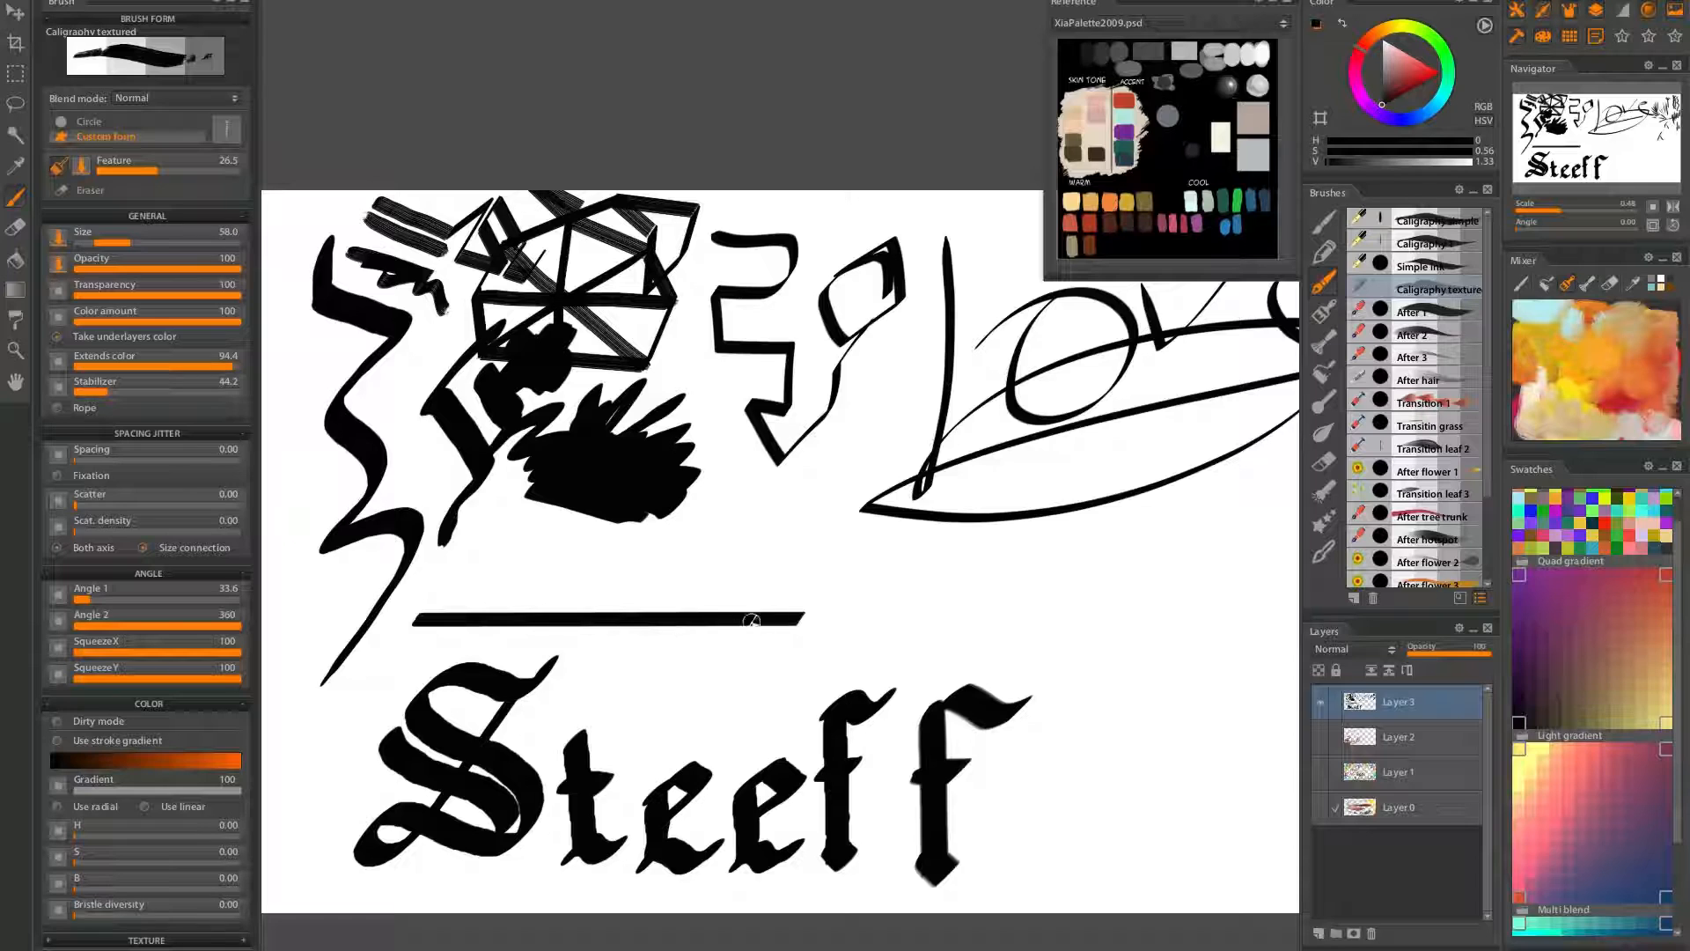
{"action": "left_click_drag", "start_coordinate": [630, 637], "coordinate": [822, 532]}
{"action": "left_click_drag", "start_coordinate": [984, 511], "coordinate": [749, 592]}
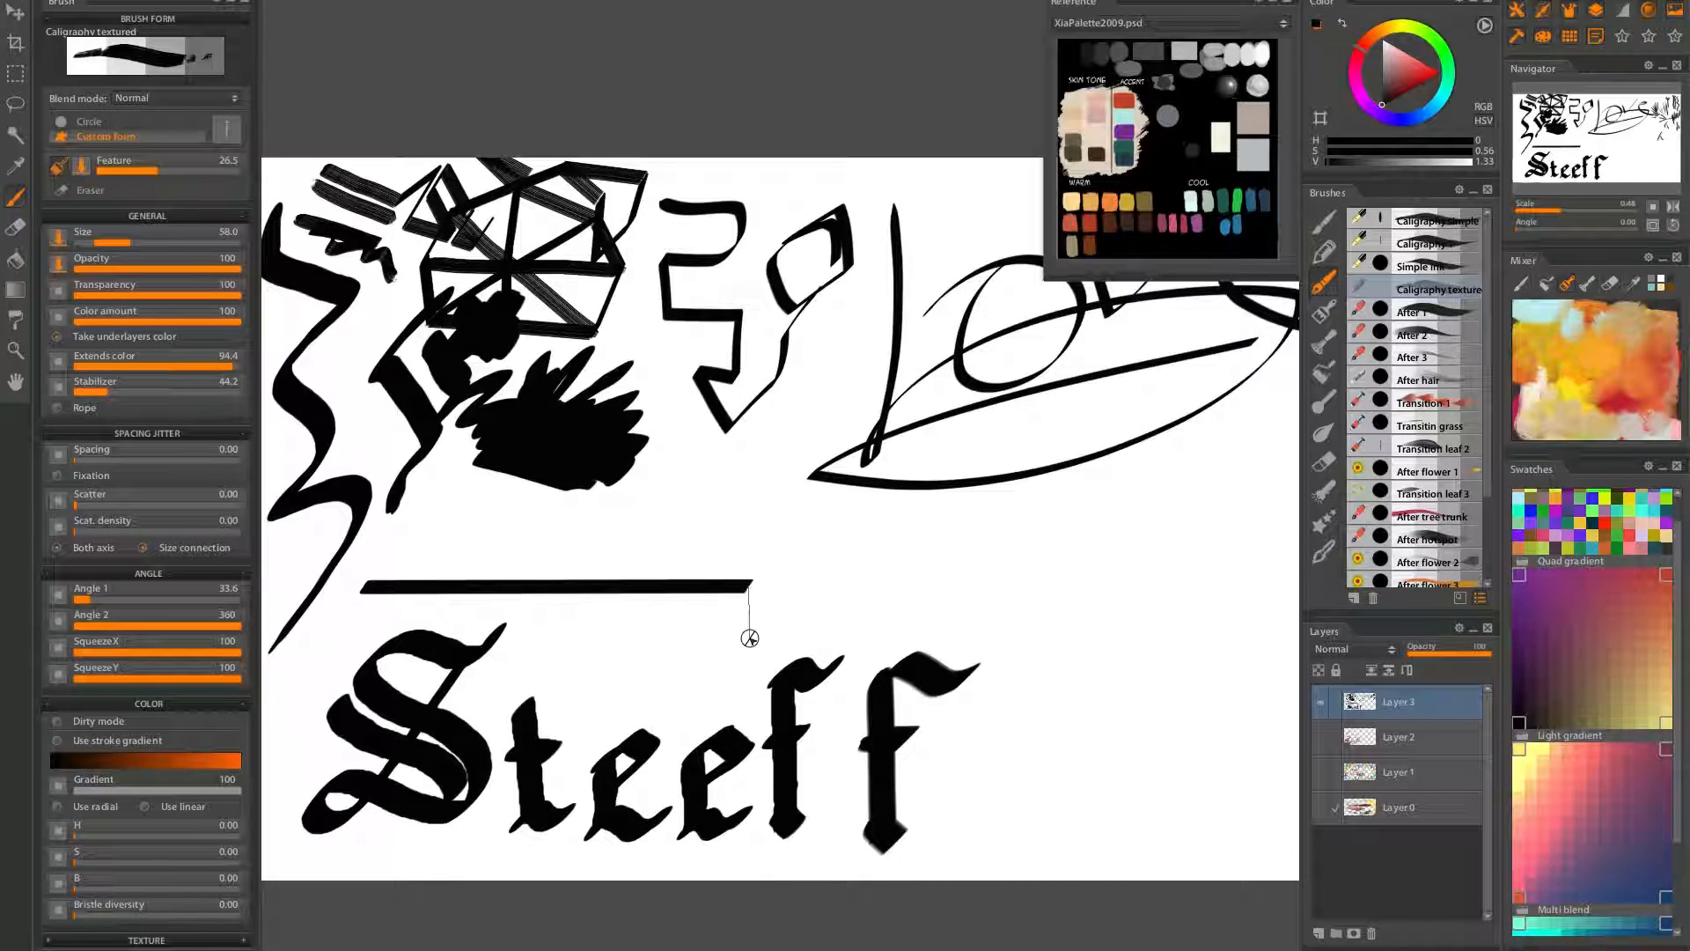
{"action": "left_click_drag", "start_coordinate": [828, 592], "coordinate": [686, 638]}
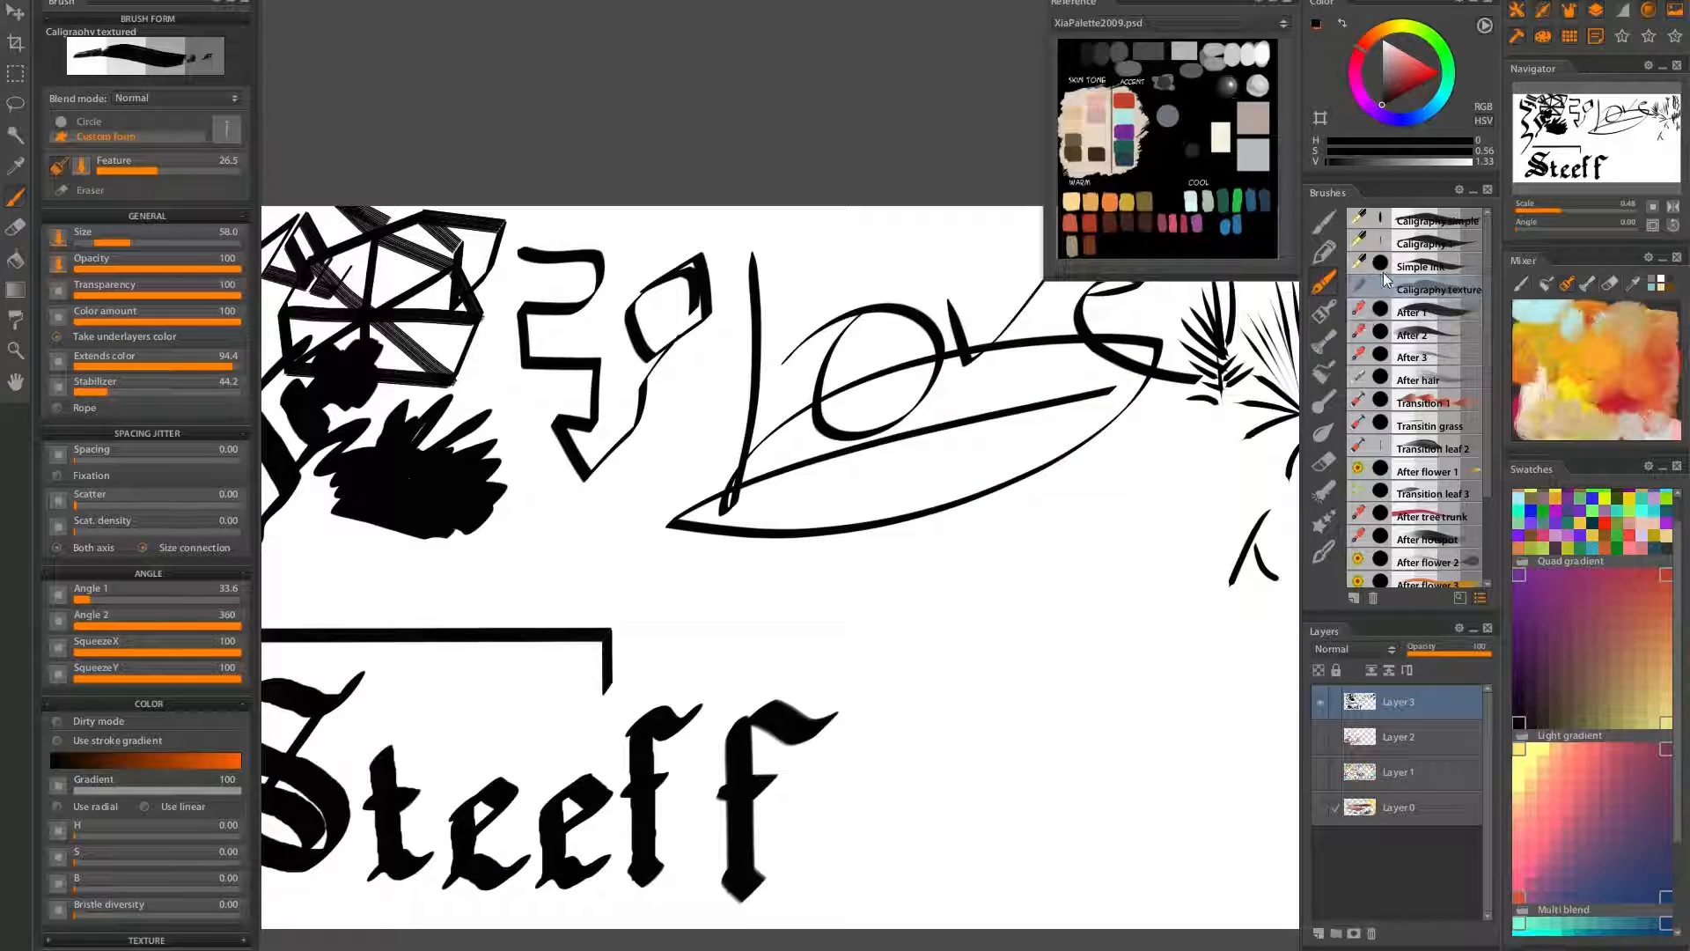
Switch to the After 1 brush and paint a wavy stroke that hooks back over itself below the Love lettering
{"action": "left_click", "coordinate": [1412, 314]}
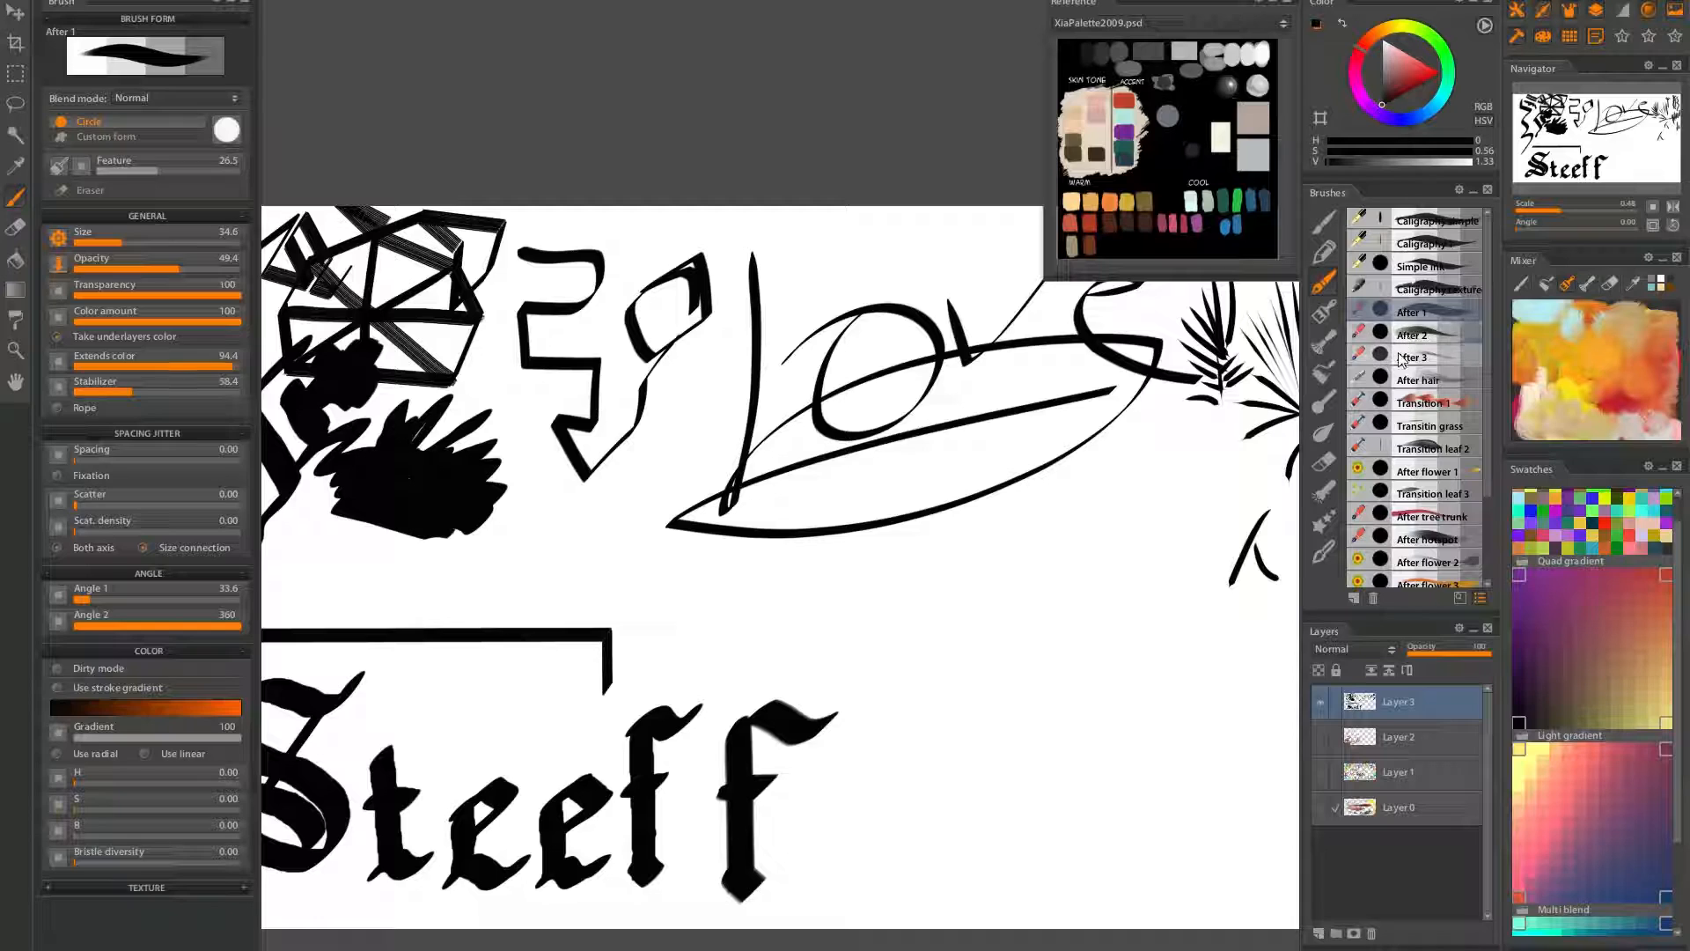
{"action": "left_click_drag", "start_coordinate": [969, 702], "coordinate": [558, 531]}
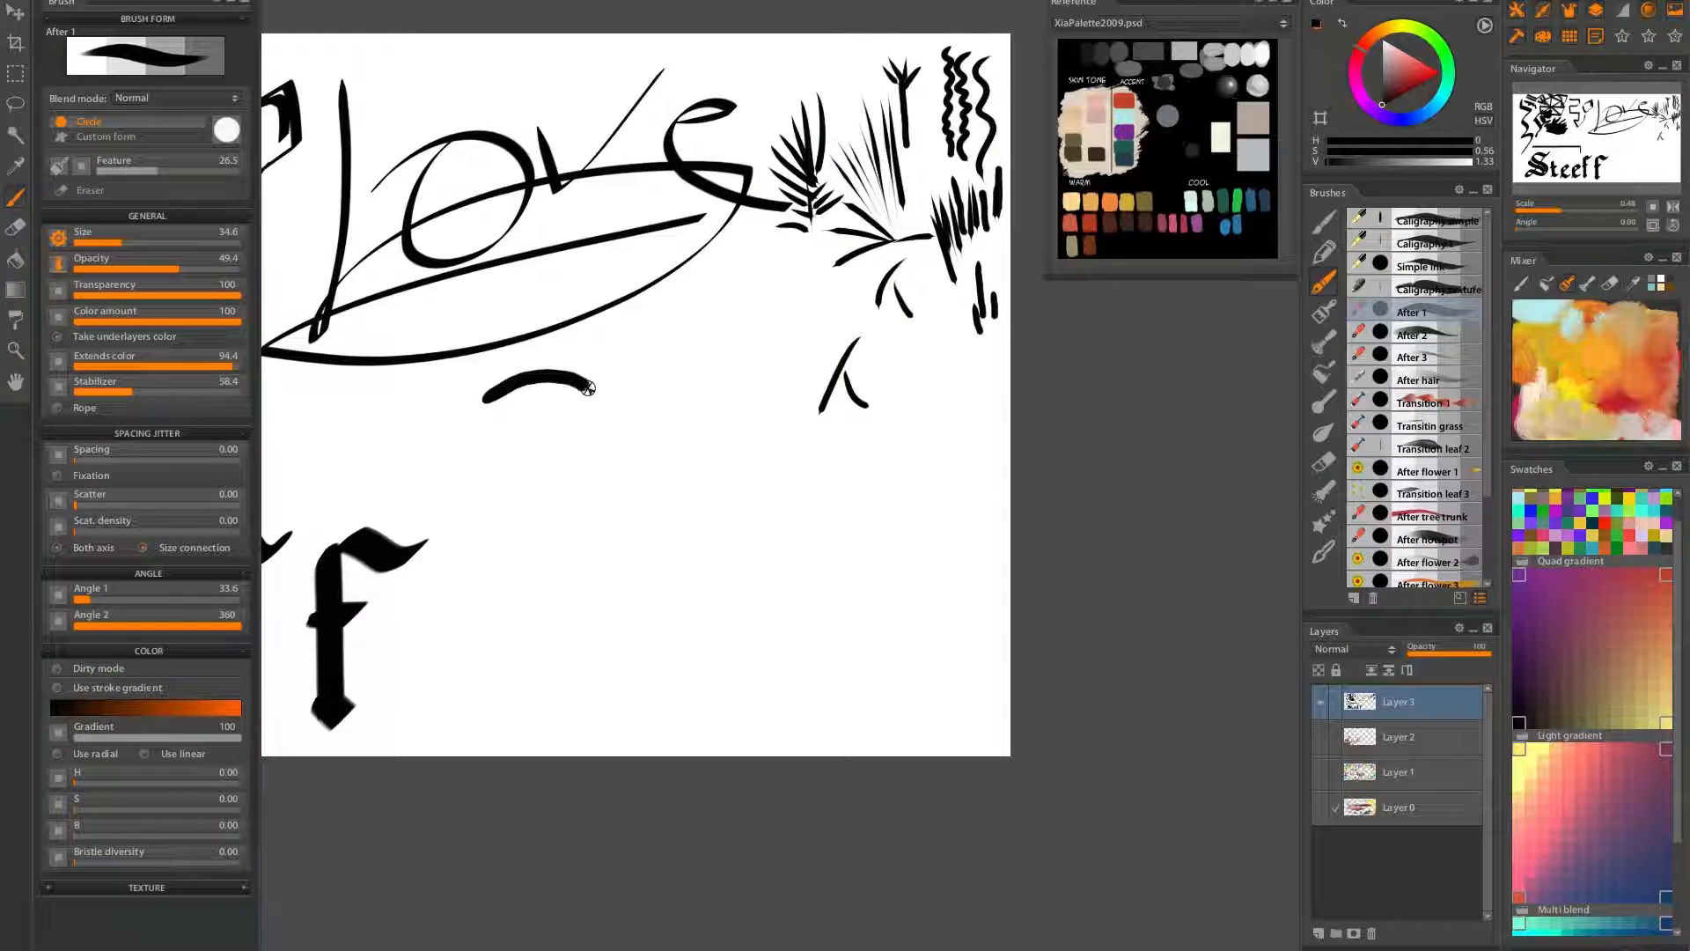
{"action": "mouse_move", "coordinate": [587, 388]}
{"action": "left_mouse_down"}
{"action": "mouse_move", "coordinate": [625, 401]}
{"action": "mouse_move", "coordinate": [672, 384]}
{"action": "left_mouse_up"}
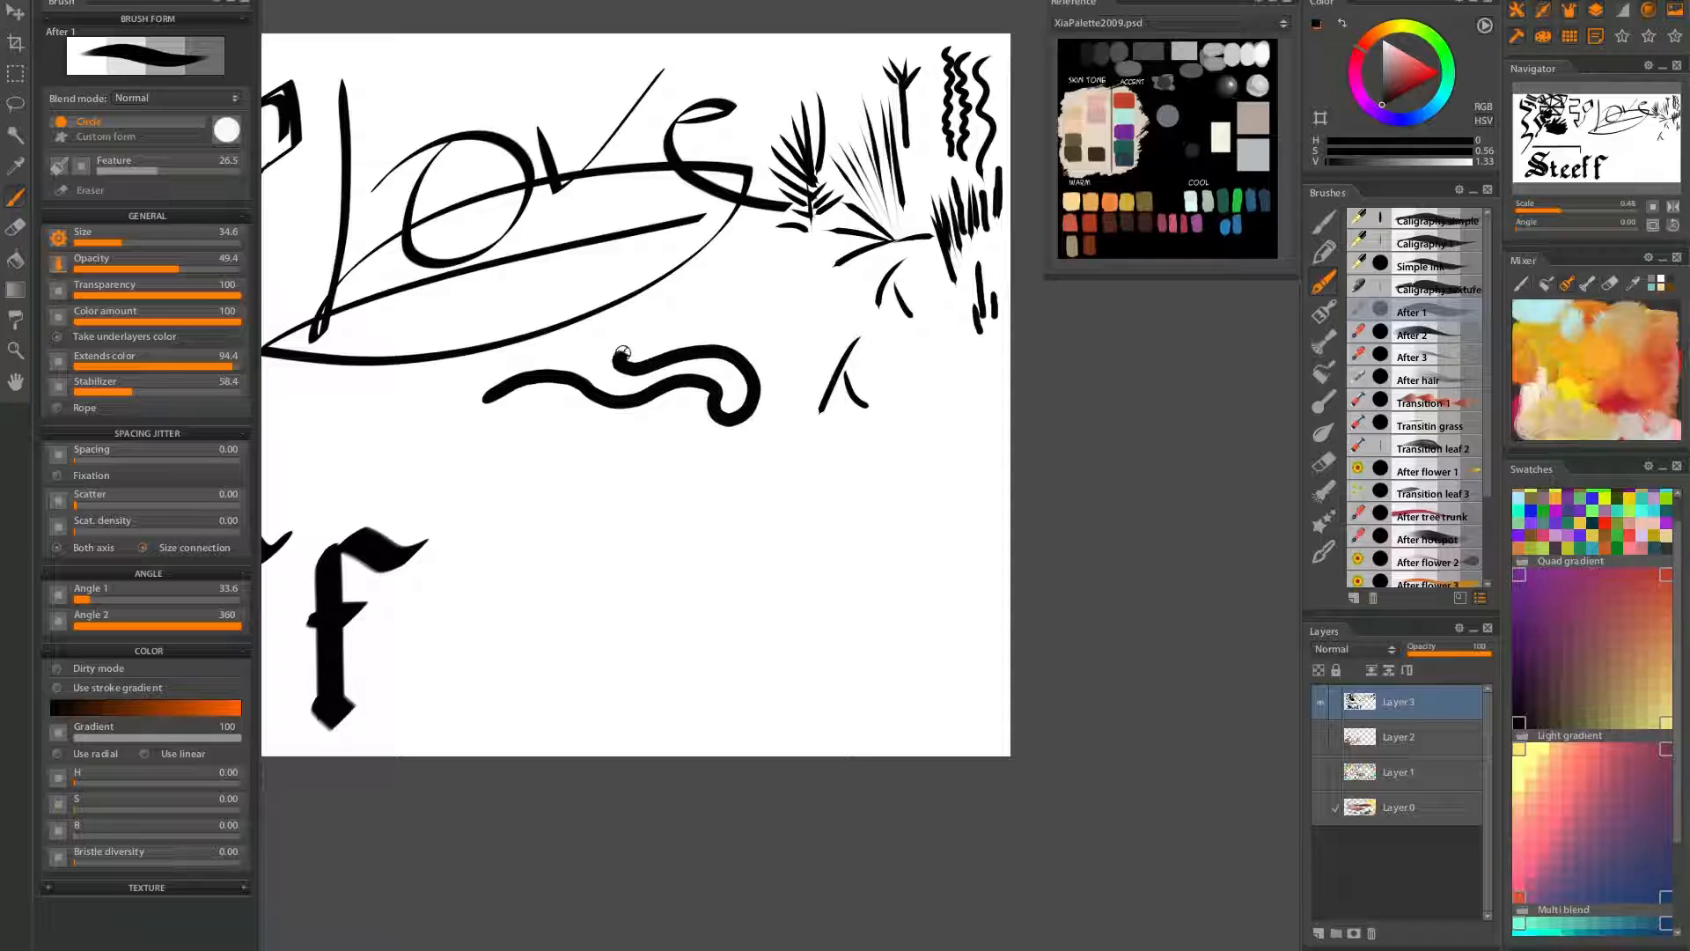
{"action": "mouse_move", "coordinate": [672, 335]}
{"action": "left_mouse_down"}
{"action": "mouse_move", "coordinate": [778, 392]}
{"action": "mouse_move", "coordinate": [731, 467]}
{"action": "mouse_move", "coordinate": [667, 411]}
{"action": "mouse_move", "coordinate": [662, 457]}
{"action": "left_mouse_up"}
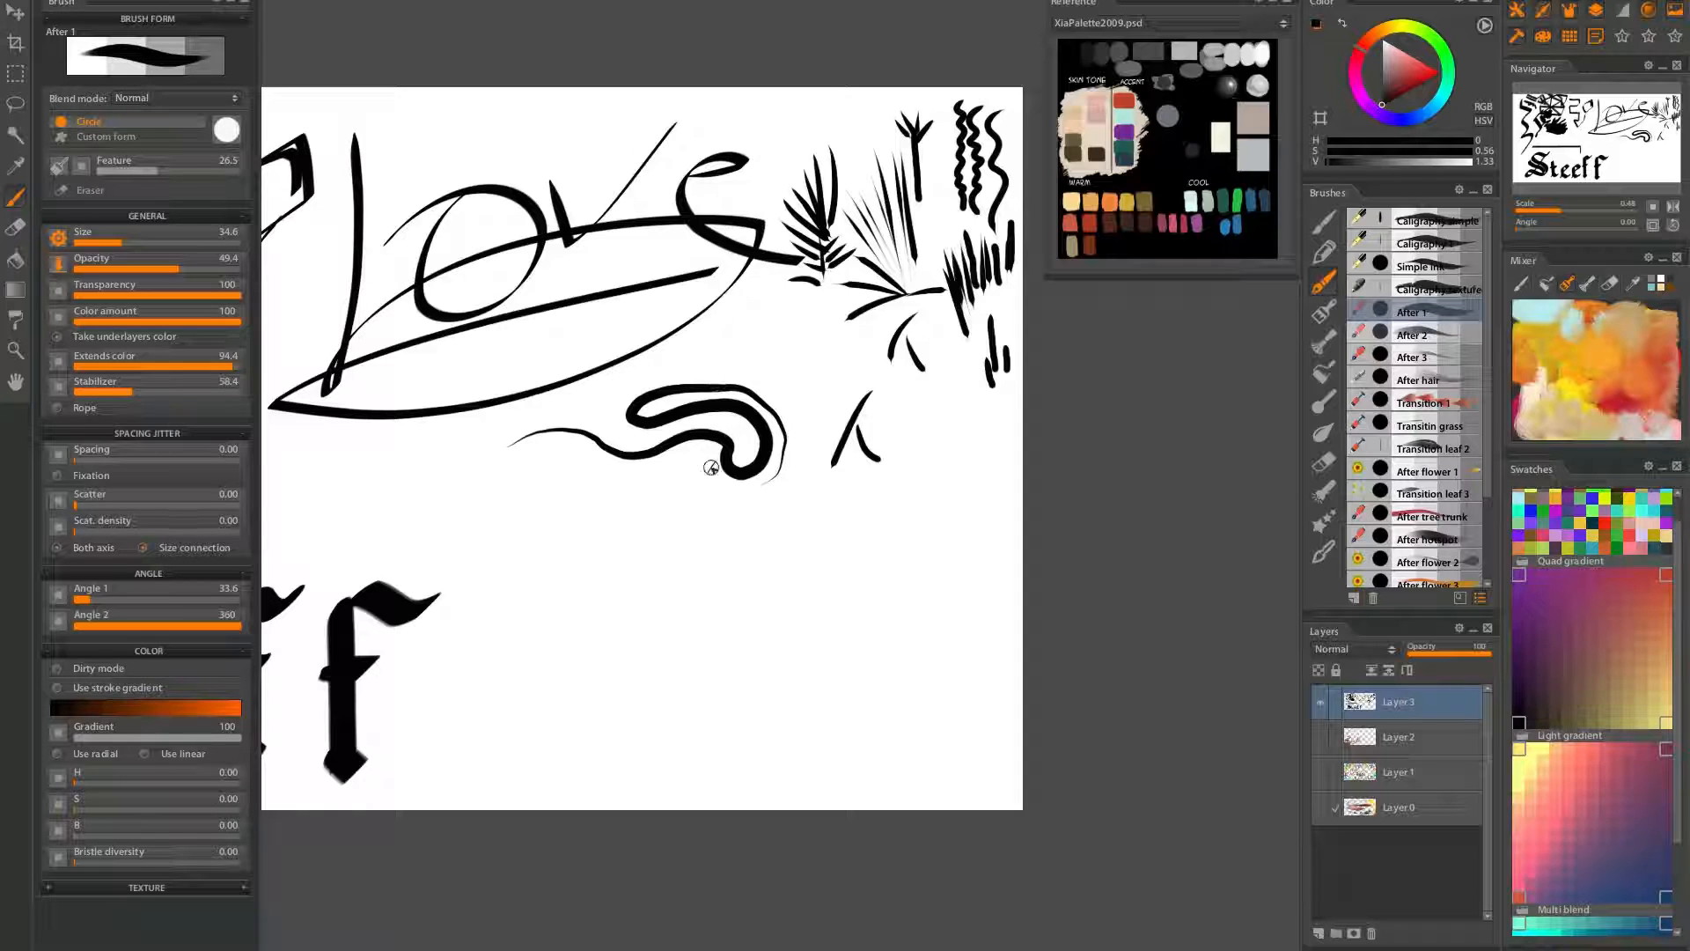
Paint a tapered looping curl beside the final f and a small heart-shaped loop next to it
{"action": "mouse_move", "coordinate": [410, 482]}
{"action": "left_mouse_down"}
{"action": "mouse_move", "coordinate": [517, 494]}
{"action": "mouse_move", "coordinate": [457, 572]}
{"action": "mouse_move", "coordinate": [528, 660]}
{"action": "mouse_move", "coordinate": [444, 608]}
{"action": "left_mouse_up"}
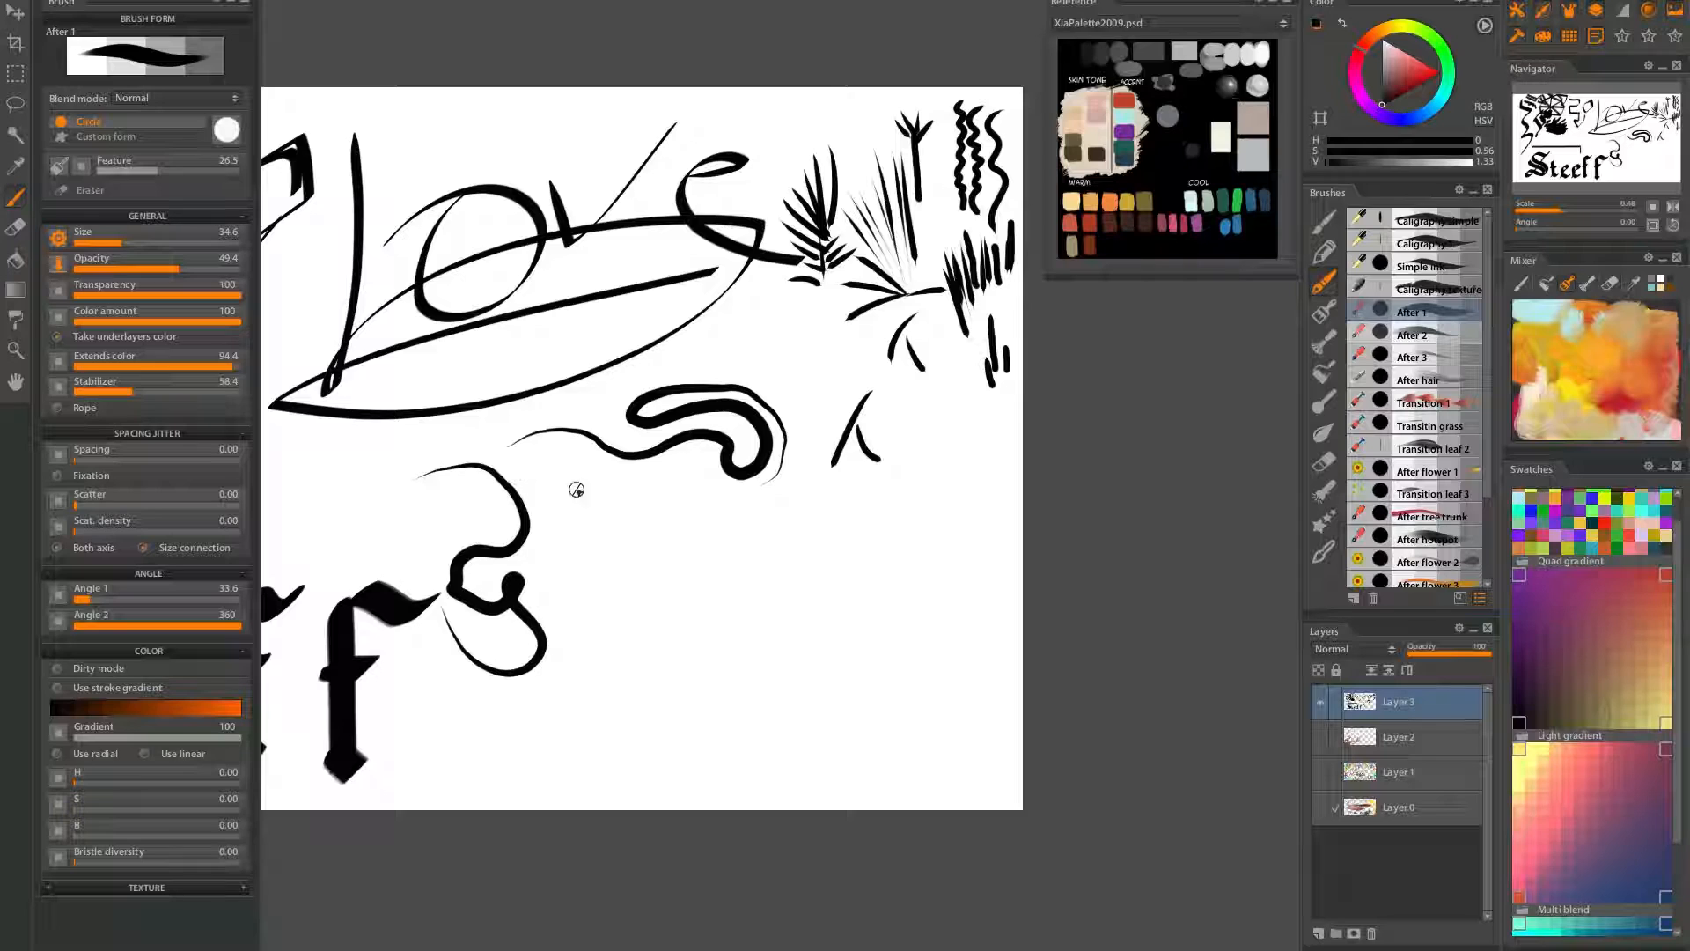
{"action": "mouse_move", "coordinate": [574, 543]}
{"action": "left_mouse_down"}
{"action": "mouse_move", "coordinate": [597, 630]}
{"action": "mouse_move", "coordinate": [572, 655]}
{"action": "mouse_move", "coordinate": [609, 551]}
{"action": "left_mouse_up"}
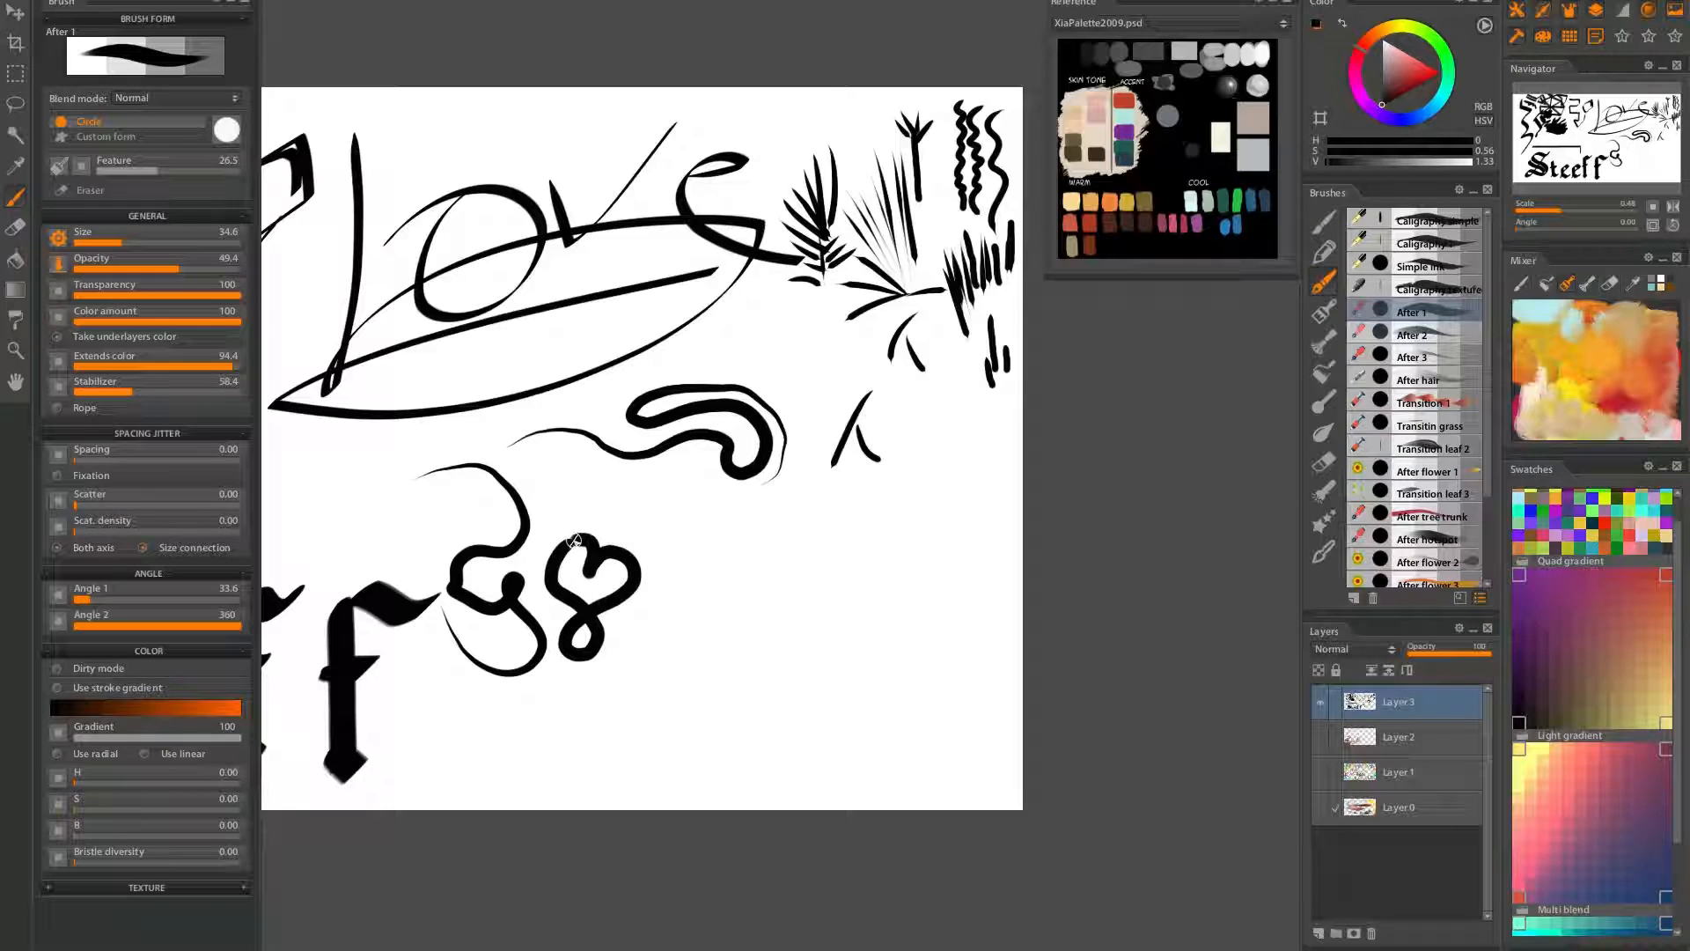
{"action": "key", "text": "ctrl+z"}
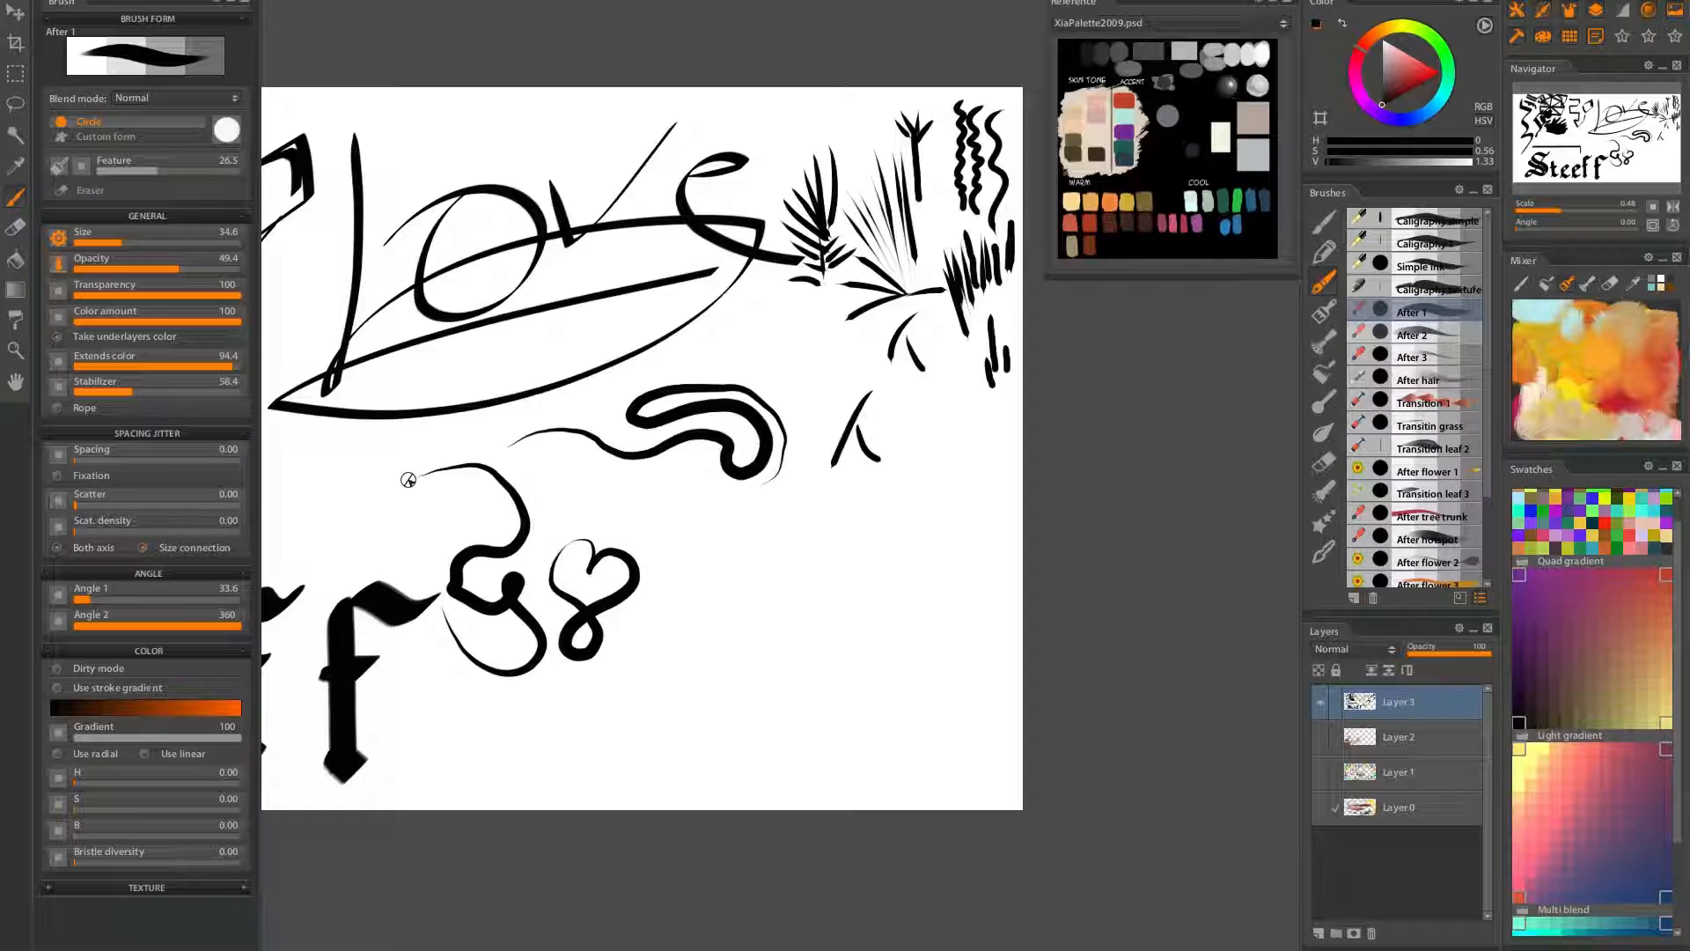
Paint large tapered curves beside the heart-shaped loop, redoing strokes until they branch and join smoothly
{"action": "mouse_move", "coordinate": [653, 567]}
{"action": "left_mouse_down"}
{"action": "mouse_move", "coordinate": [558, 593]}
{"action": "mouse_move", "coordinate": [578, 546]}
{"action": "mouse_move", "coordinate": [589, 760]}
{"action": "left_mouse_up"}
{"action": "key", "text": "ctrl+z"}
{"action": "left_click_drag", "start_coordinate": [617, 627], "coordinate": [634, 775]}
{"action": "key", "text": "ctrl+z"}
{"action": "mouse_move", "coordinate": [612, 616]}
{"action": "left_mouse_down"}
{"action": "mouse_move", "coordinate": [747, 709]}
{"action": "mouse_move", "coordinate": [715, 746]}
{"action": "mouse_move", "coordinate": [627, 595]}
{"action": "mouse_move", "coordinate": [683, 465]}
{"action": "mouse_move", "coordinate": [627, 468]}
{"action": "left_mouse_up"}
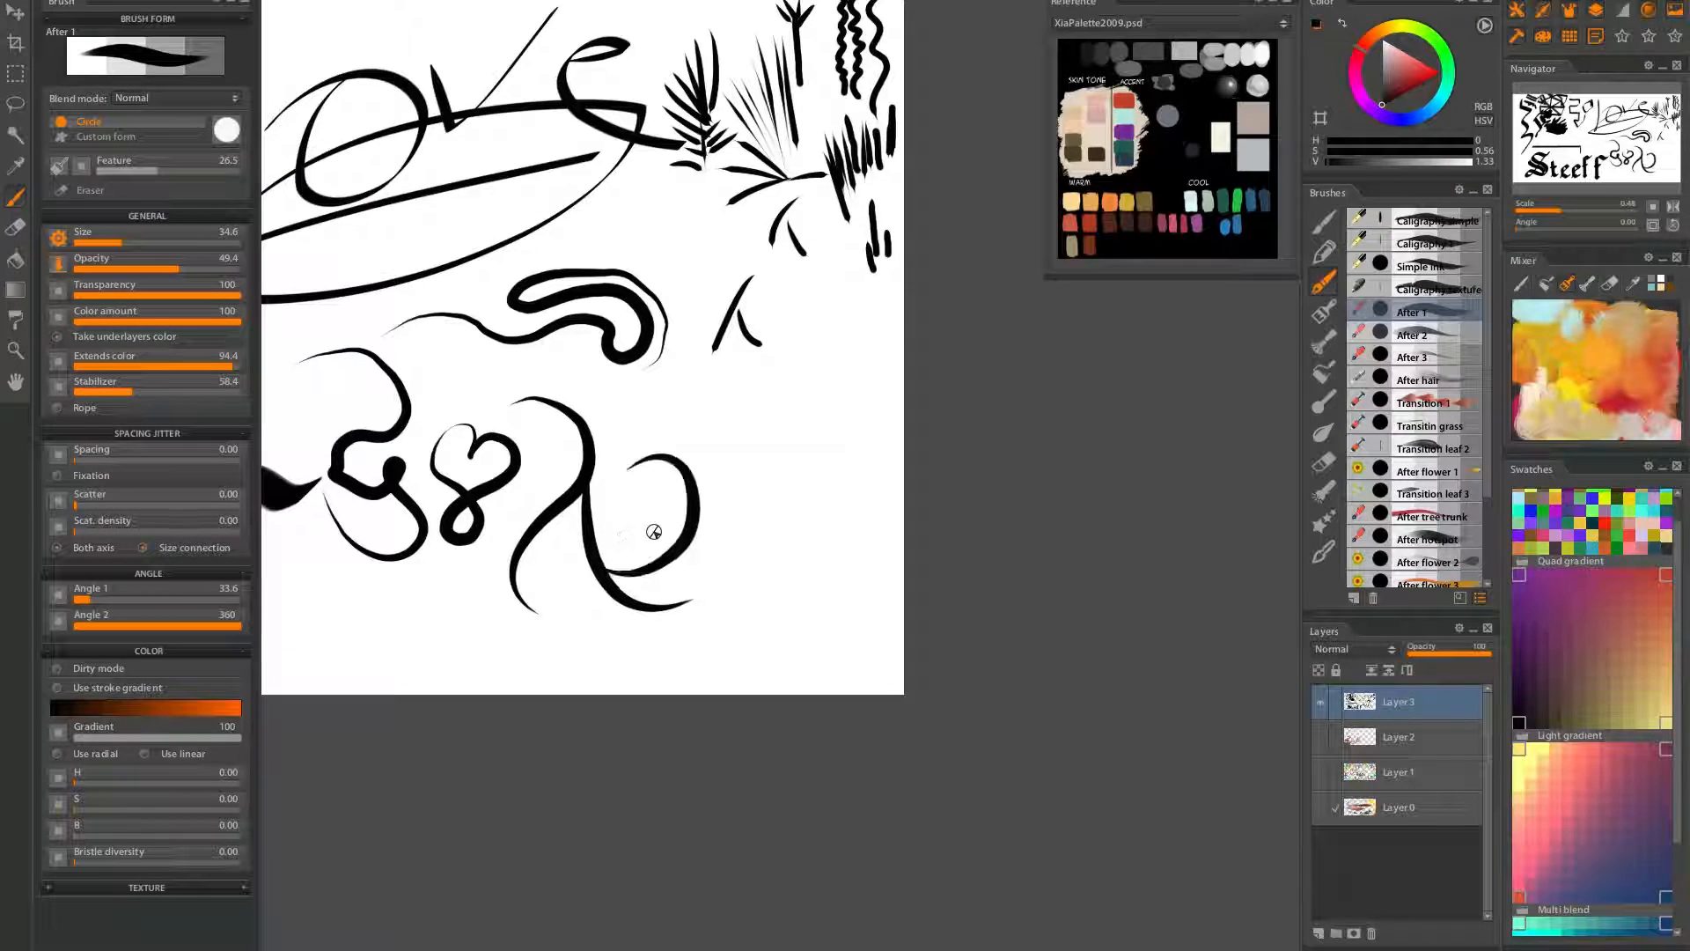
Add a large upturned curve beside the branching curves and rework the small S-shaped curl above it
{"action": "left_click_drag", "start_coordinate": [737, 495], "coordinate": [836, 581]}
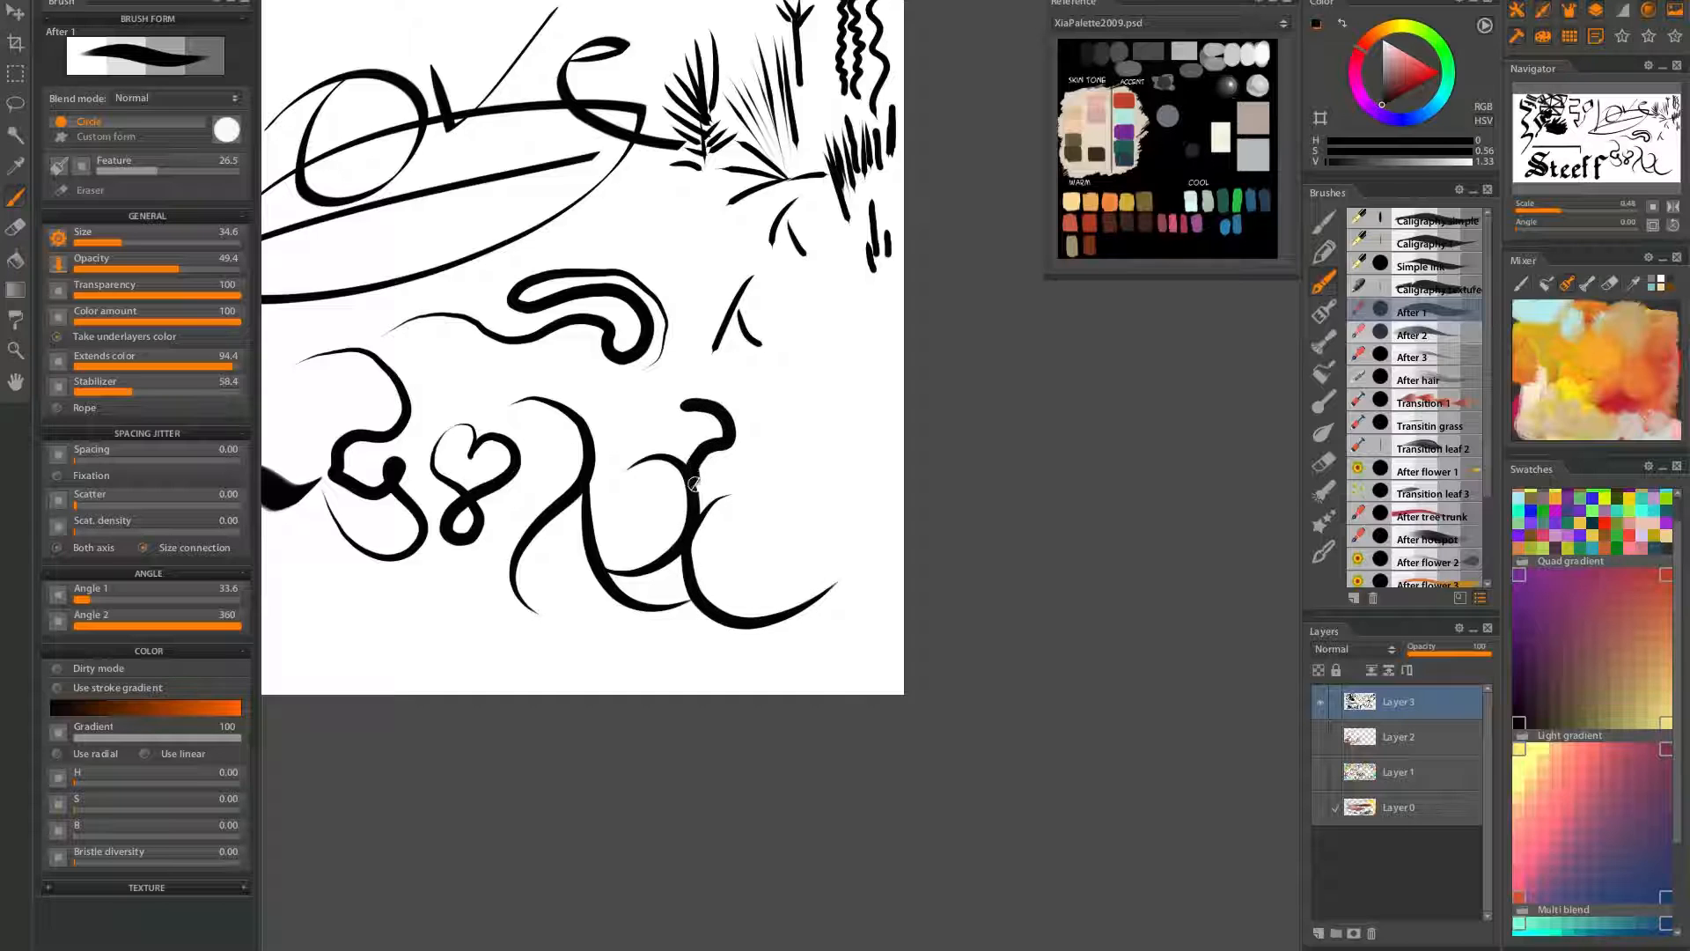
{"action": "key", "text": "ctrl+z"}
{"action": "scroll", "coordinate": [720, 476], "scroll_direction": "down", "scroll_amount": 2}
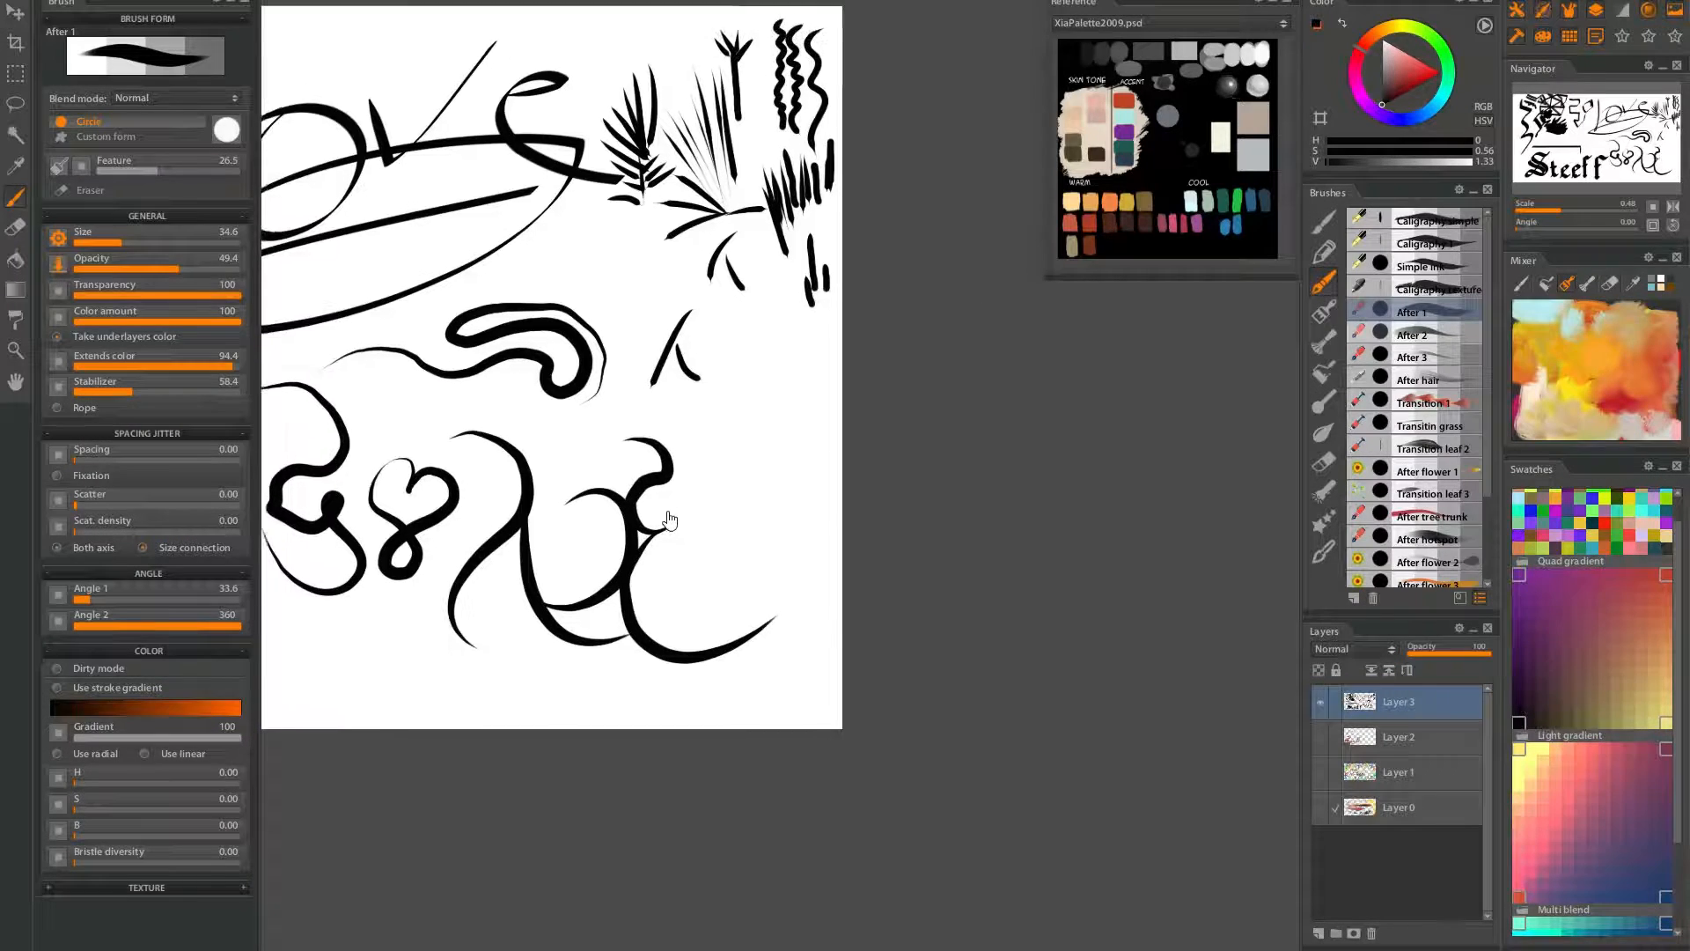
{"action": "mouse_move", "coordinate": [603, 458]}
{"action": "left_mouse_down"}
{"action": "mouse_move", "coordinate": [660, 479]}
{"action": "mouse_move", "coordinate": [645, 558]}
{"action": "mouse_move", "coordinate": [673, 551]}
{"action": "left_mouse_up"}
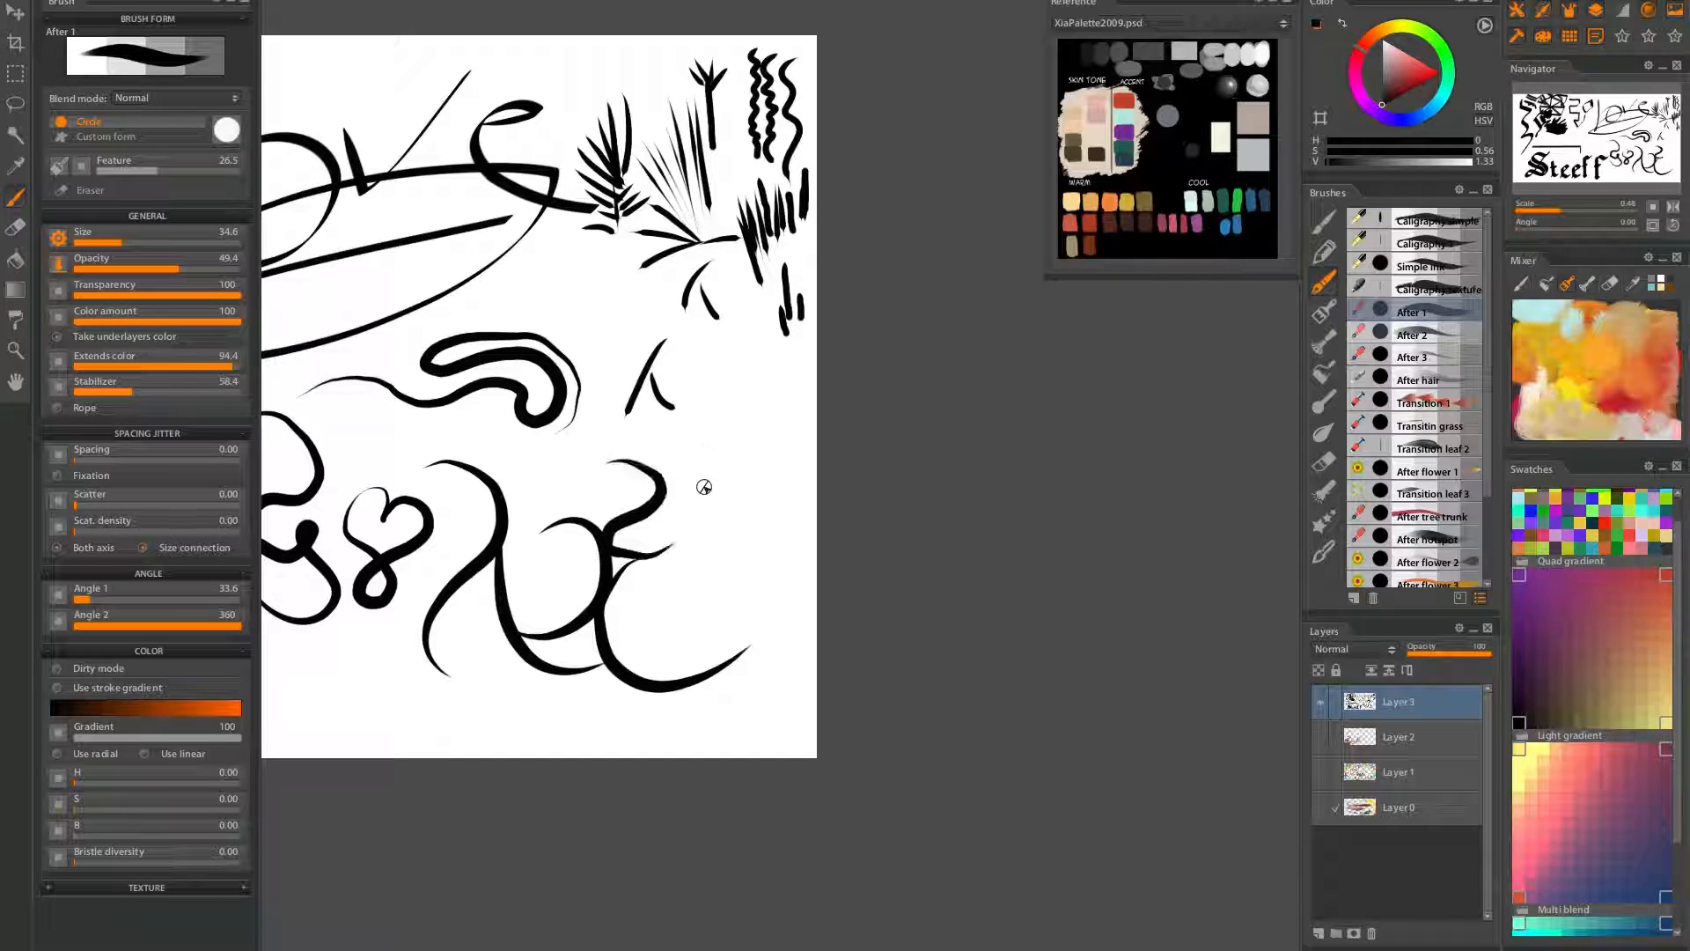
{"action": "key", "text": "ctrl+z"}
{"action": "mouse_move", "coordinate": [610, 466]}
{"action": "left_mouse_down"}
{"action": "mouse_move", "coordinate": [611, 521]}
{"action": "mouse_move", "coordinate": [682, 554]}
{"action": "left_mouse_up"}
{"action": "left_click_drag", "start_coordinate": [670, 627], "coordinate": [718, 457]}
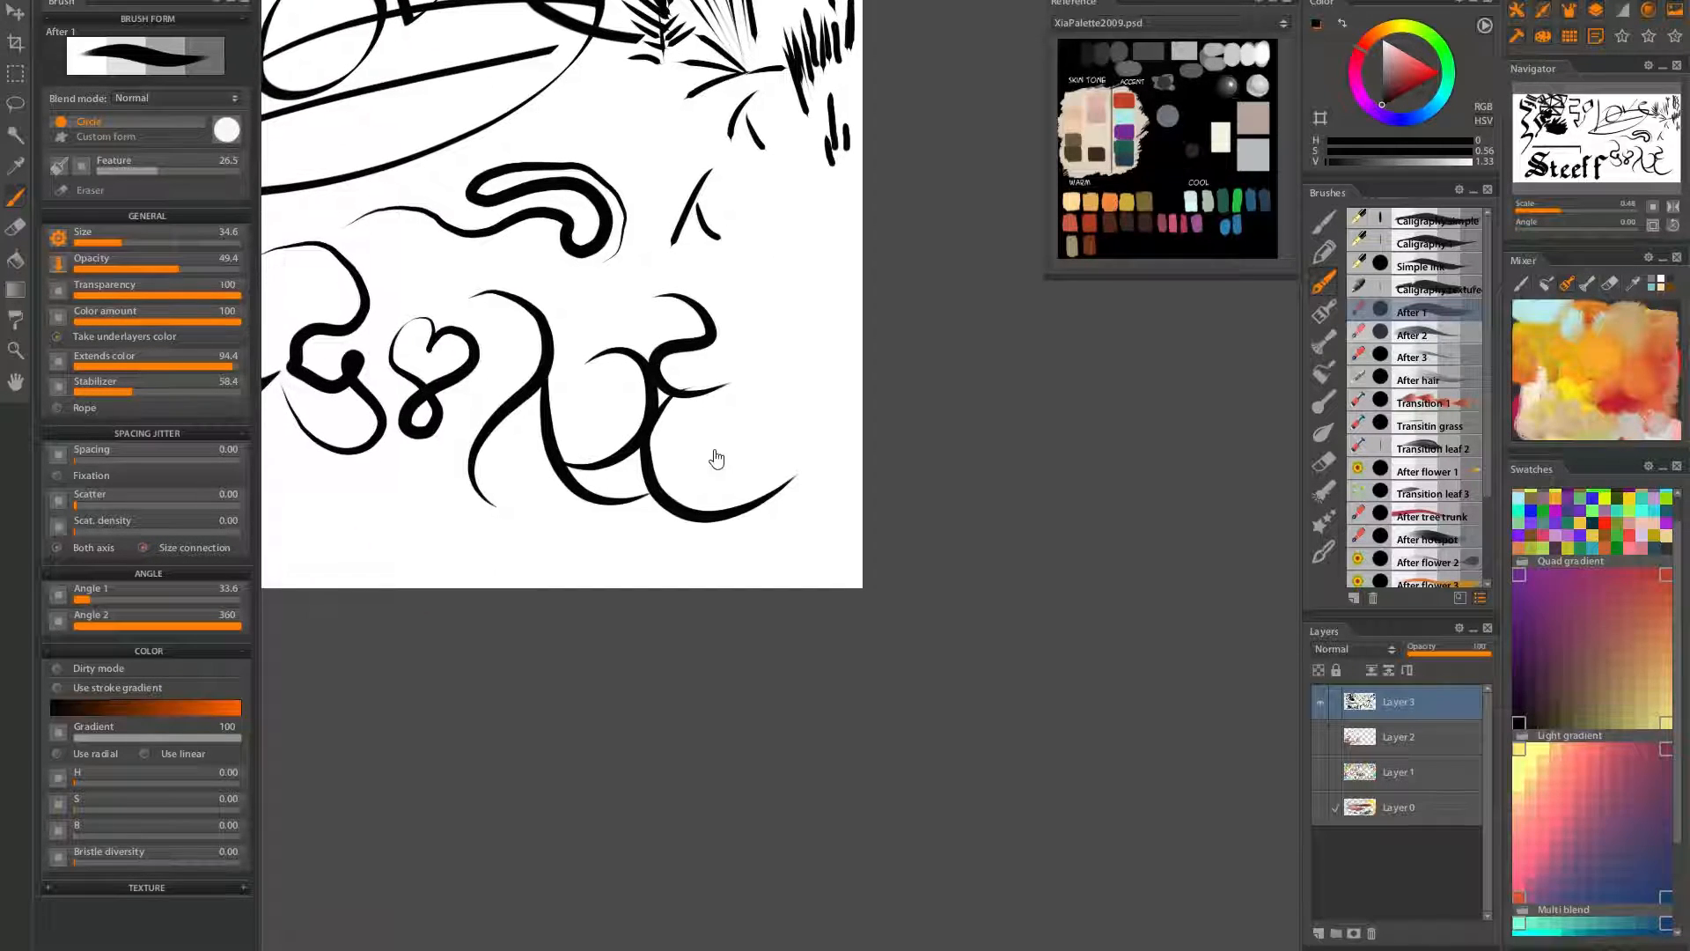
Add a long tapered tail sweeping from the branching curves down to the canvas's lower edge, replacing the first attempt
{"action": "left_click_drag", "start_coordinate": [553, 472], "coordinate": [616, 589]}
{"action": "key", "text": "ctrl+z"}
{"action": "left_click_drag", "start_coordinate": [512, 396], "coordinate": [458, 621]}
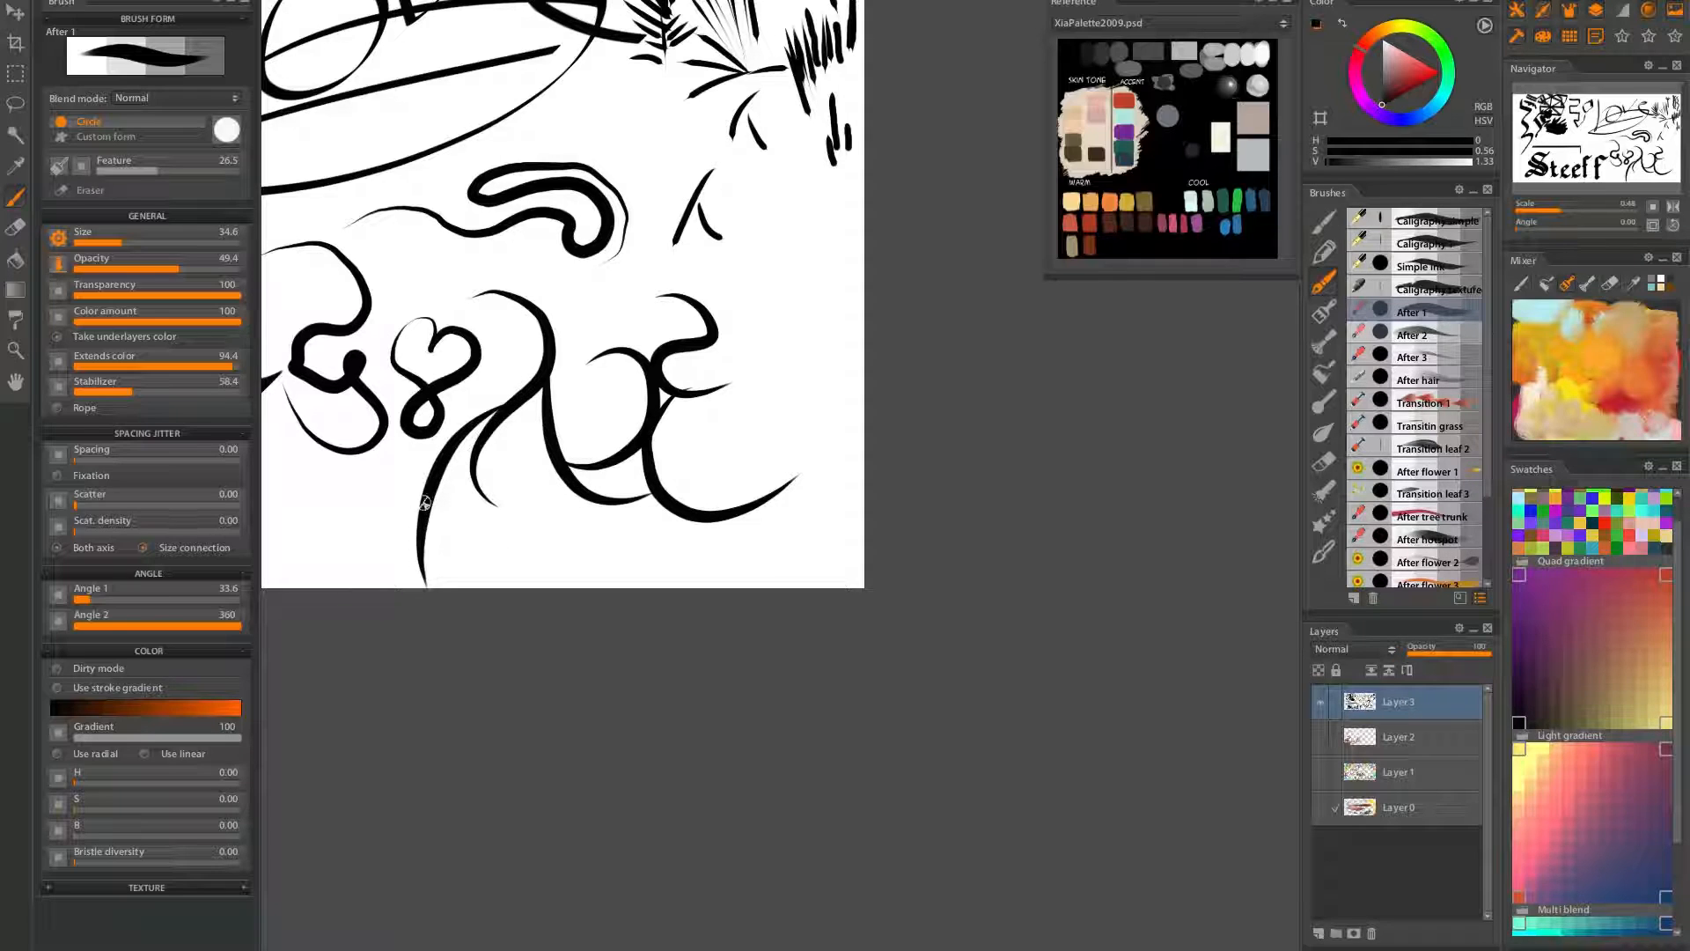
Add tapered fronds below the branching curve and line its arched stem with small pointed leaves
{"action": "left_click_drag", "start_coordinate": [470, 459], "coordinate": [472, 588]}
{"action": "left_click_drag", "start_coordinate": [476, 471], "coordinate": [509, 563]}
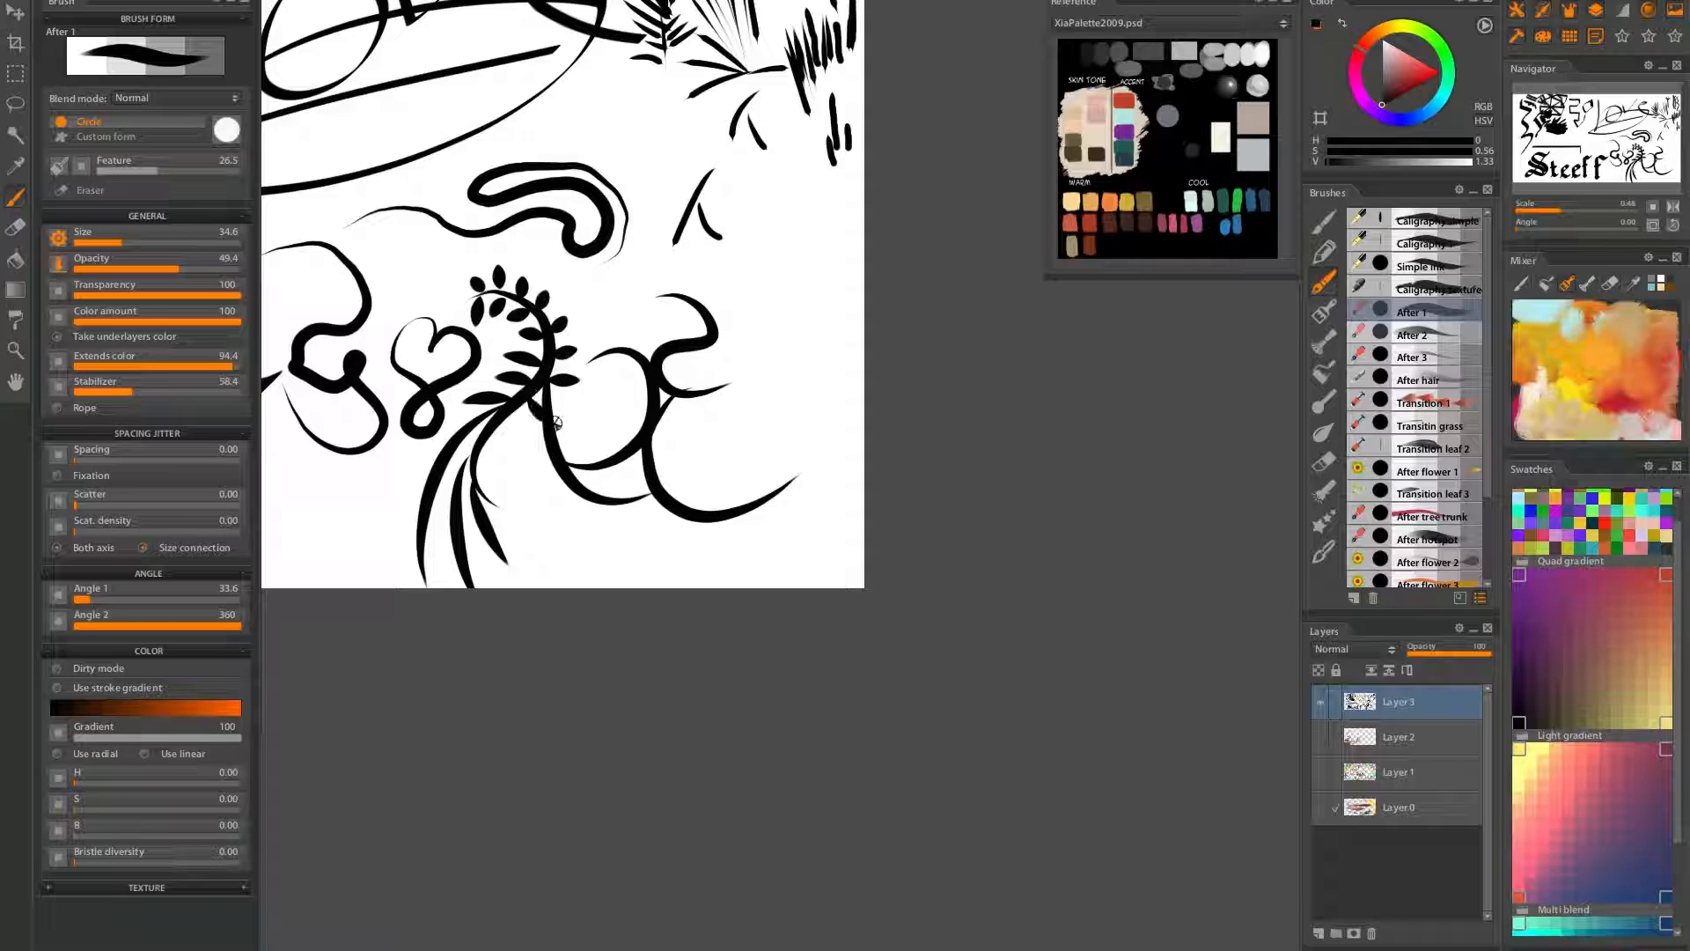
{"action": "left_click_drag", "start_coordinate": [586, 517], "coordinate": [602, 286]}
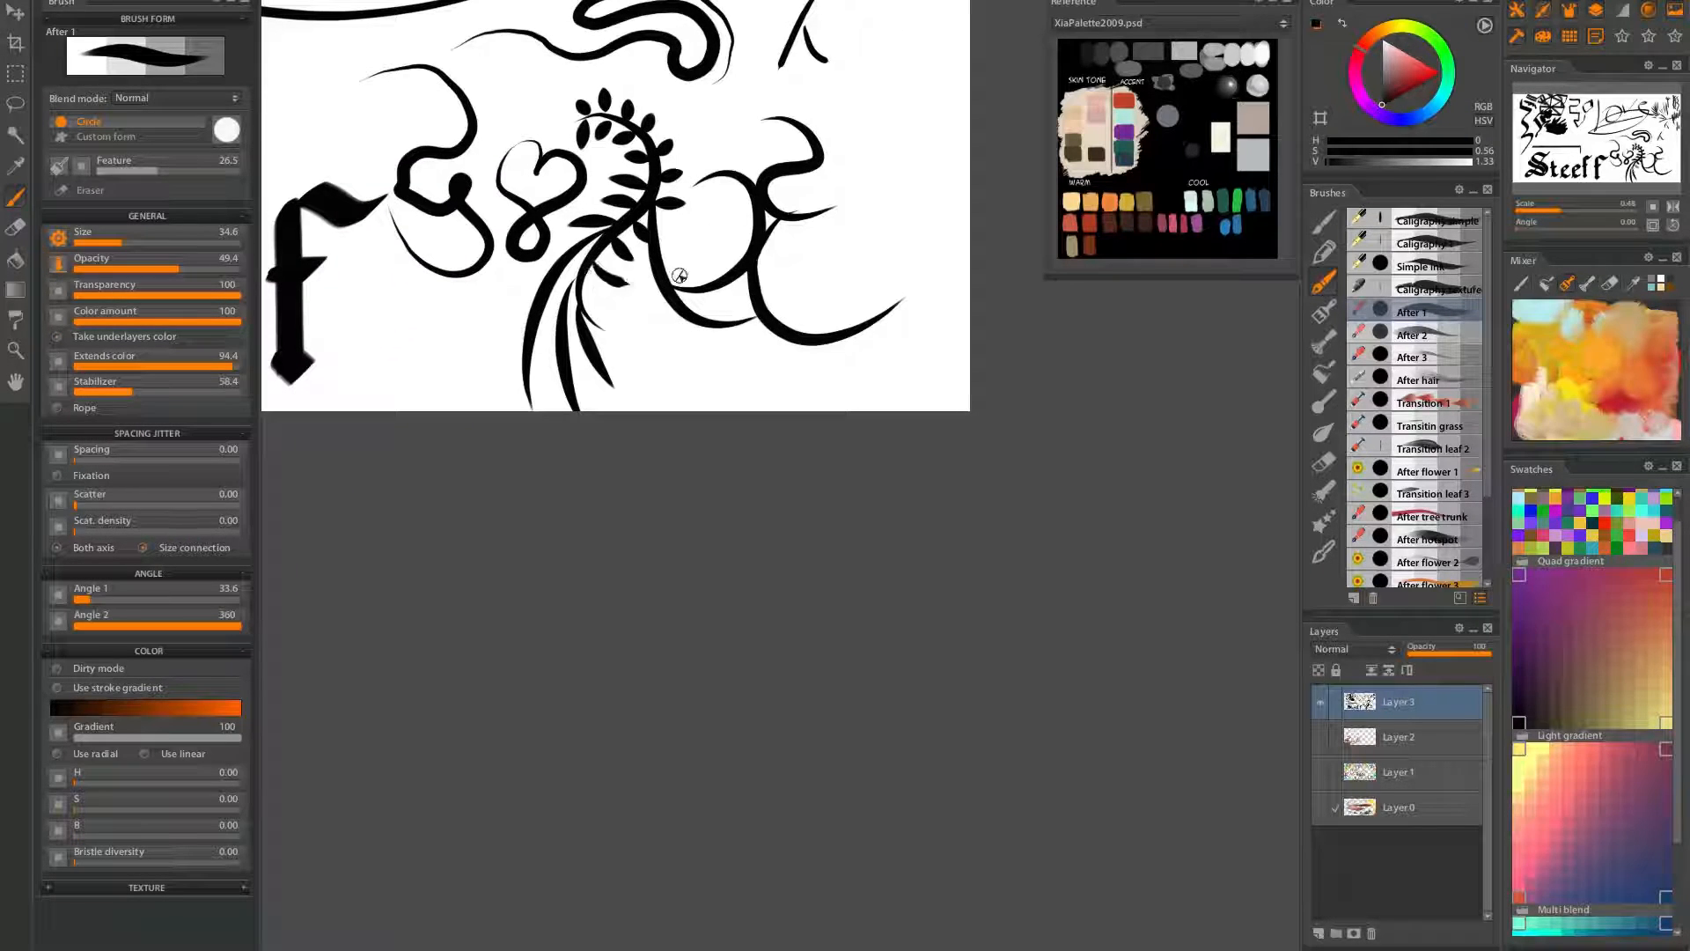
Paint a tapered frond descending from the base of the branching stem, redoing the stroke until it merges smoothly
{"action": "mouse_move", "coordinate": [670, 284]}
{"action": "left_mouse_down"}
{"action": "mouse_move", "coordinate": [582, 412]}
{"action": "mouse_move", "coordinate": [727, 517]}
{"action": "left_mouse_up"}
{"action": "key", "text": "ctrl+z"}
{"action": "left_click_drag", "start_coordinate": [620, 443], "coordinate": [724, 521]}
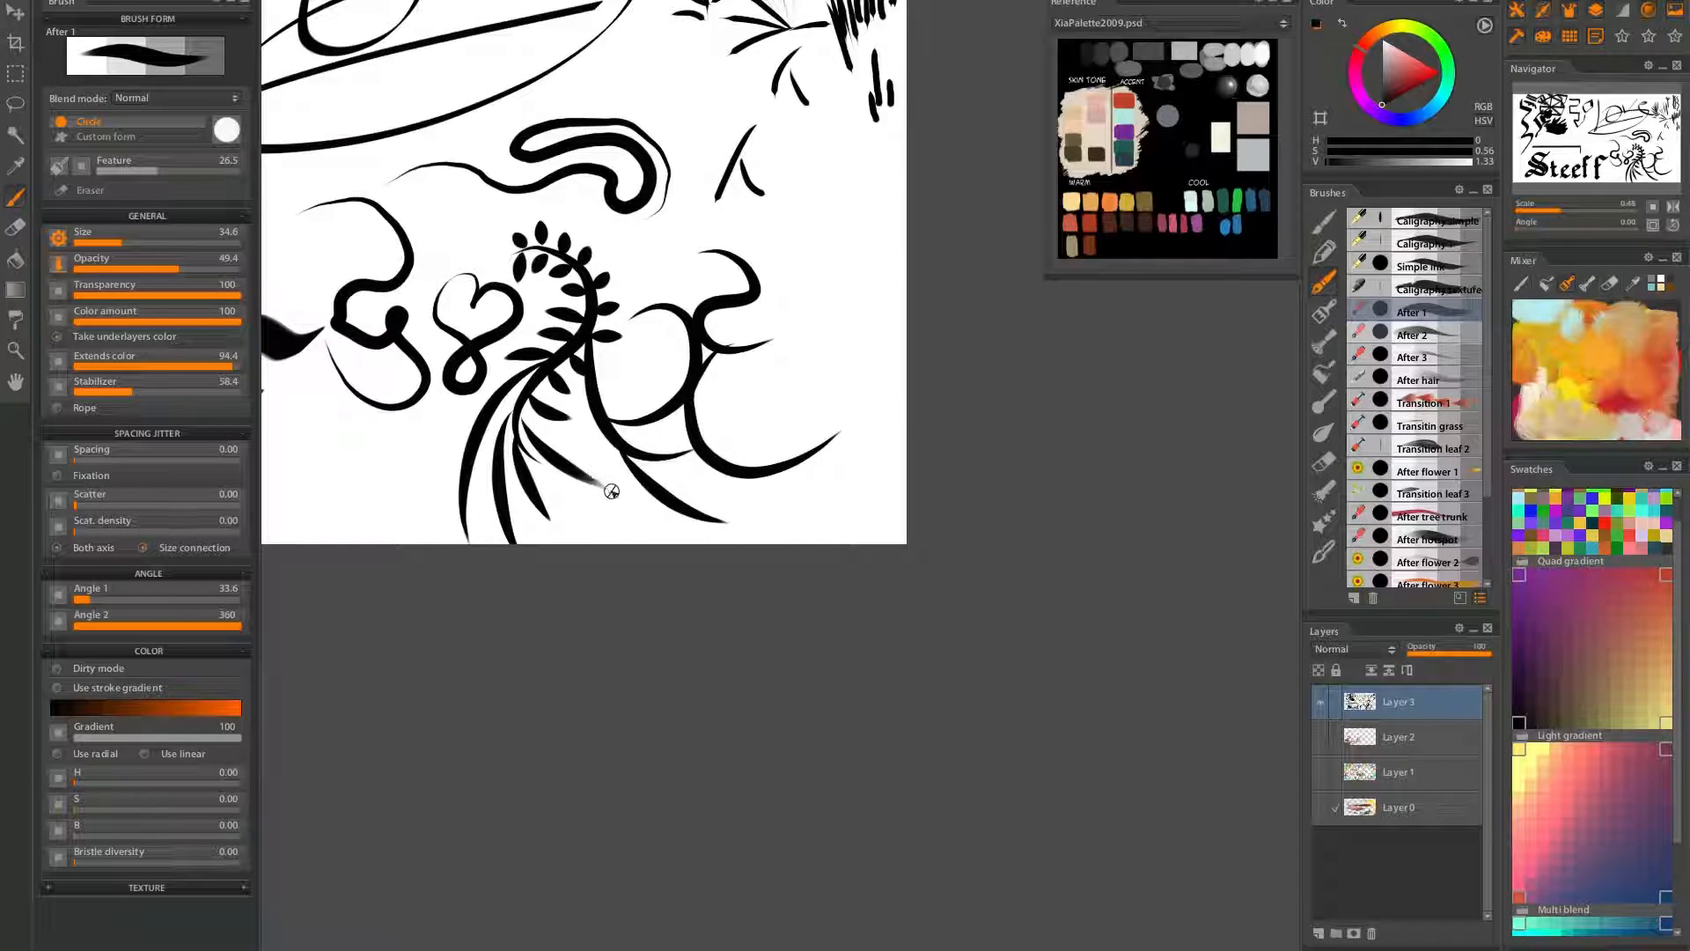
{"action": "key", "text": "ctrl+z"}
{"action": "mouse_move", "coordinate": [611, 491]}
{"action": "left_mouse_down"}
{"action": "mouse_move", "coordinate": [759, 480]}
{"action": "mouse_move", "coordinate": [624, 543]}
{"action": "mouse_move", "coordinate": [630, 529]}
{"action": "left_mouse_up"}
{"action": "left_click_drag", "start_coordinate": [627, 444], "coordinate": [728, 536]}
{"action": "key", "text": "ctrl+z"}
{"action": "left_click_drag", "start_coordinate": [607, 421], "coordinate": [702, 540]}
{"action": "key", "text": "ctrl+z"}
{"action": "left_click_drag", "start_coordinate": [595, 394], "coordinate": [711, 572]}
{"action": "key", "text": "ctrl+z"}
{"action": "left_click_drag", "start_coordinate": [592, 397], "coordinate": [642, 494]}
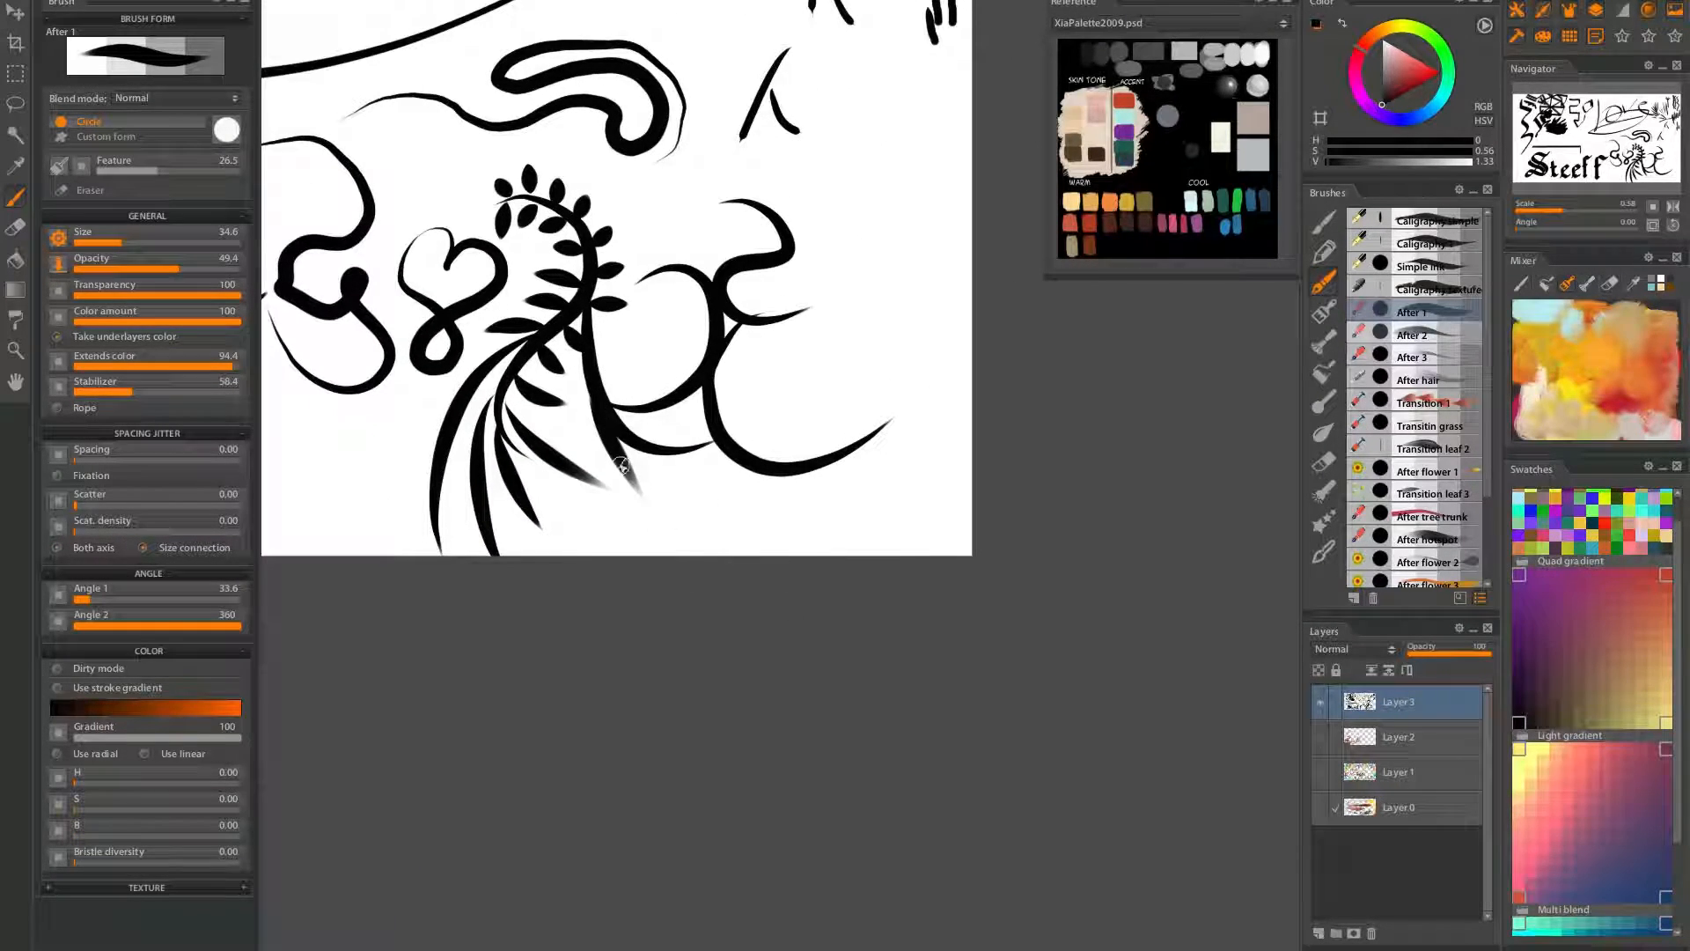
{"action": "left_click_drag", "start_coordinate": [590, 391], "coordinate": [651, 525]}
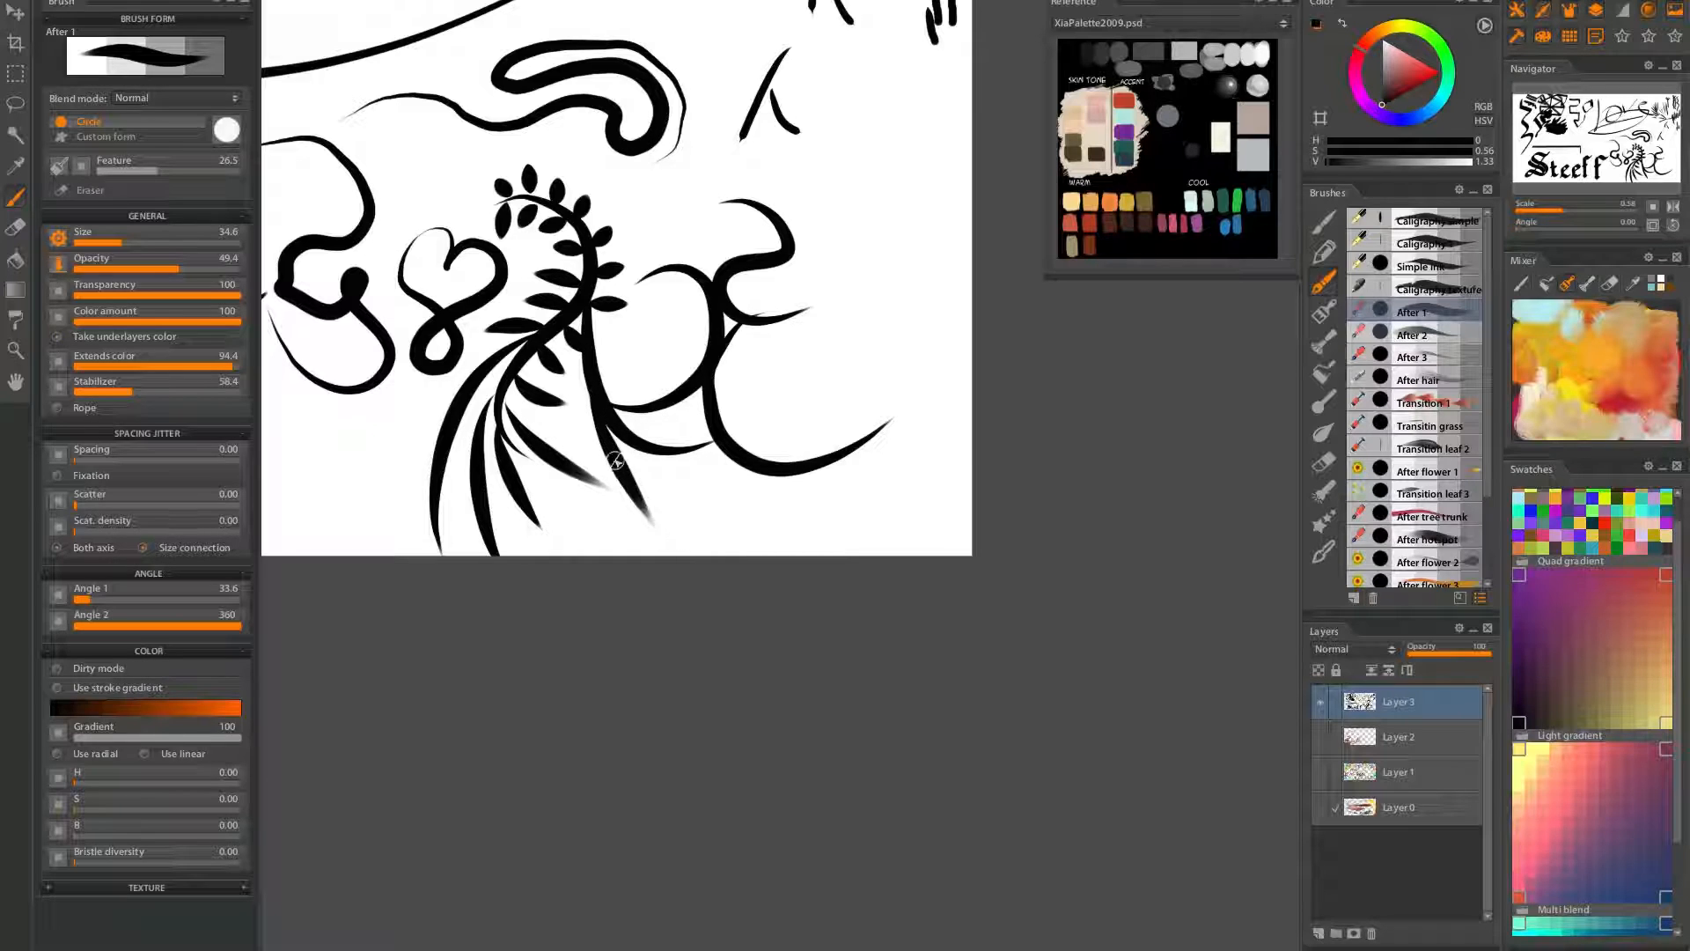
Paint a pointed leaf beside the new frond, discarding the misplaced attempts
{"action": "mouse_move", "coordinate": [700, 447]}
{"action": "left_mouse_down"}
{"action": "mouse_move", "coordinate": [596, 472]}
{"action": "mouse_move", "coordinate": [581, 516]}
{"action": "left_mouse_up"}
{"action": "key", "text": "ctrl+z"}
{"action": "left_click_drag", "start_coordinate": [527, 464], "coordinate": [619, 560]}
{"action": "key", "text": "ctrl+z"}
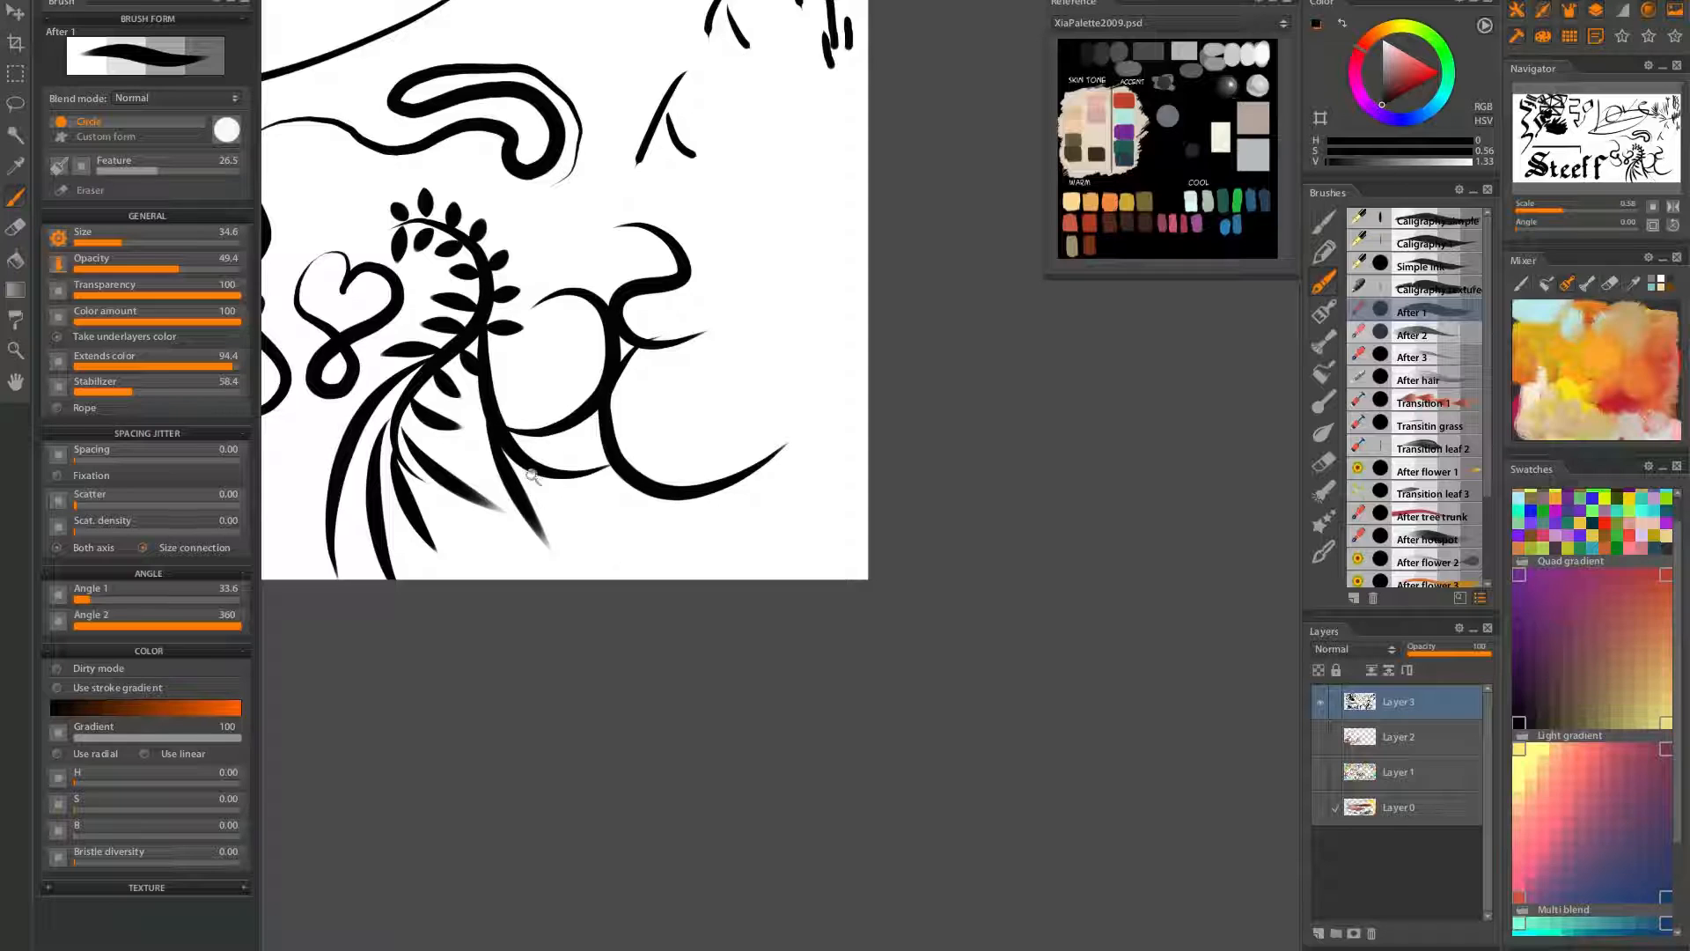
{"action": "mouse_move", "coordinate": [524, 473]}
{"action": "left_mouse_down"}
{"action": "mouse_move", "coordinate": [593, 555]}
{"action": "mouse_move", "coordinate": [709, 535]}
{"action": "left_mouse_up"}
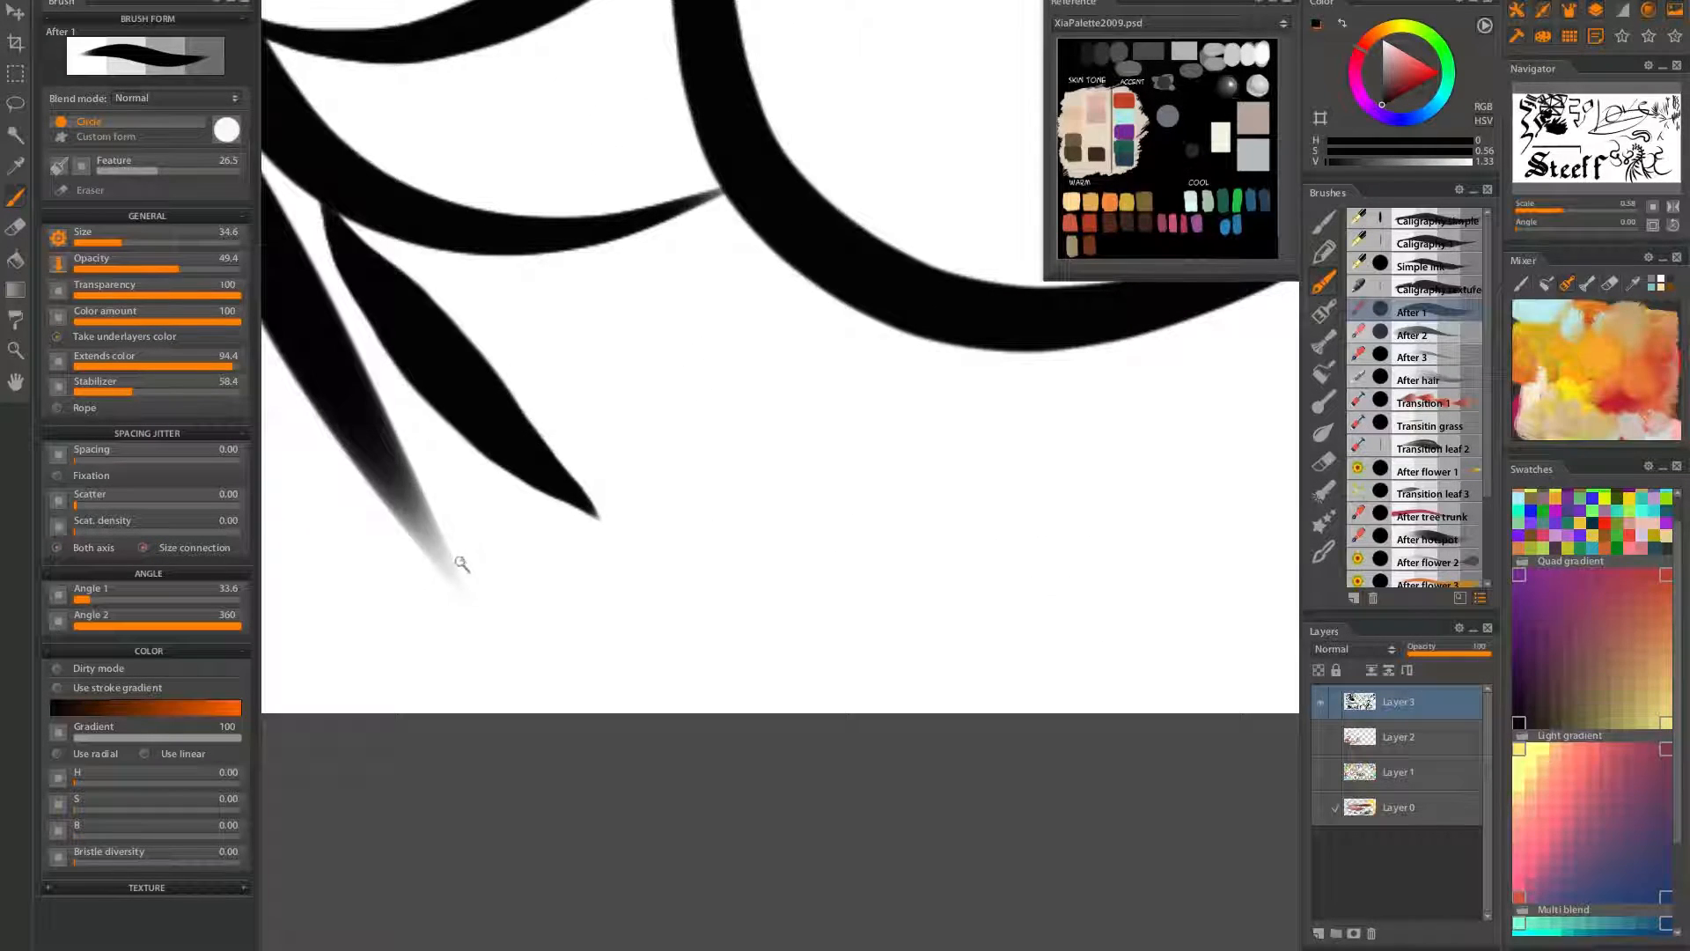
{"action": "mouse_move", "coordinate": [594, 520]}
{"action": "left_mouse_down"}
{"action": "mouse_move", "coordinate": [467, 573]}
{"action": "mouse_move", "coordinate": [558, 566]}
{"action": "left_mouse_up"}
{"action": "left_click_drag", "start_coordinate": [554, 347], "coordinate": [766, 431]}
{"action": "key", "text": "ctrl+z"}
Add another leaf beside the frond and three small upright leaves along the end of the large upturned curve
{"action": "mouse_move", "coordinate": [527, 345]}
{"action": "left_mouse_down"}
{"action": "mouse_move", "coordinate": [578, 378]}
{"action": "mouse_move", "coordinate": [837, 431]}
{"action": "left_mouse_up"}
{"action": "mouse_move", "coordinate": [665, 425]}
{"action": "left_mouse_down"}
{"action": "mouse_move", "coordinate": [592, 483]}
{"action": "mouse_move", "coordinate": [619, 434]}
{"action": "mouse_move", "coordinate": [746, 505]}
{"action": "left_mouse_up"}
{"action": "left_click_drag", "start_coordinate": [779, 490], "coordinate": [793, 458]}
{"action": "mouse_move", "coordinate": [794, 344]}
{"action": "left_mouse_down"}
{"action": "mouse_move", "coordinate": [939, 228]}
{"action": "mouse_move", "coordinate": [861, 389]}
{"action": "left_mouse_up"}
{"action": "scroll", "coordinate": [801, 444], "scroll_direction": "down", "scroll_amount": 8}
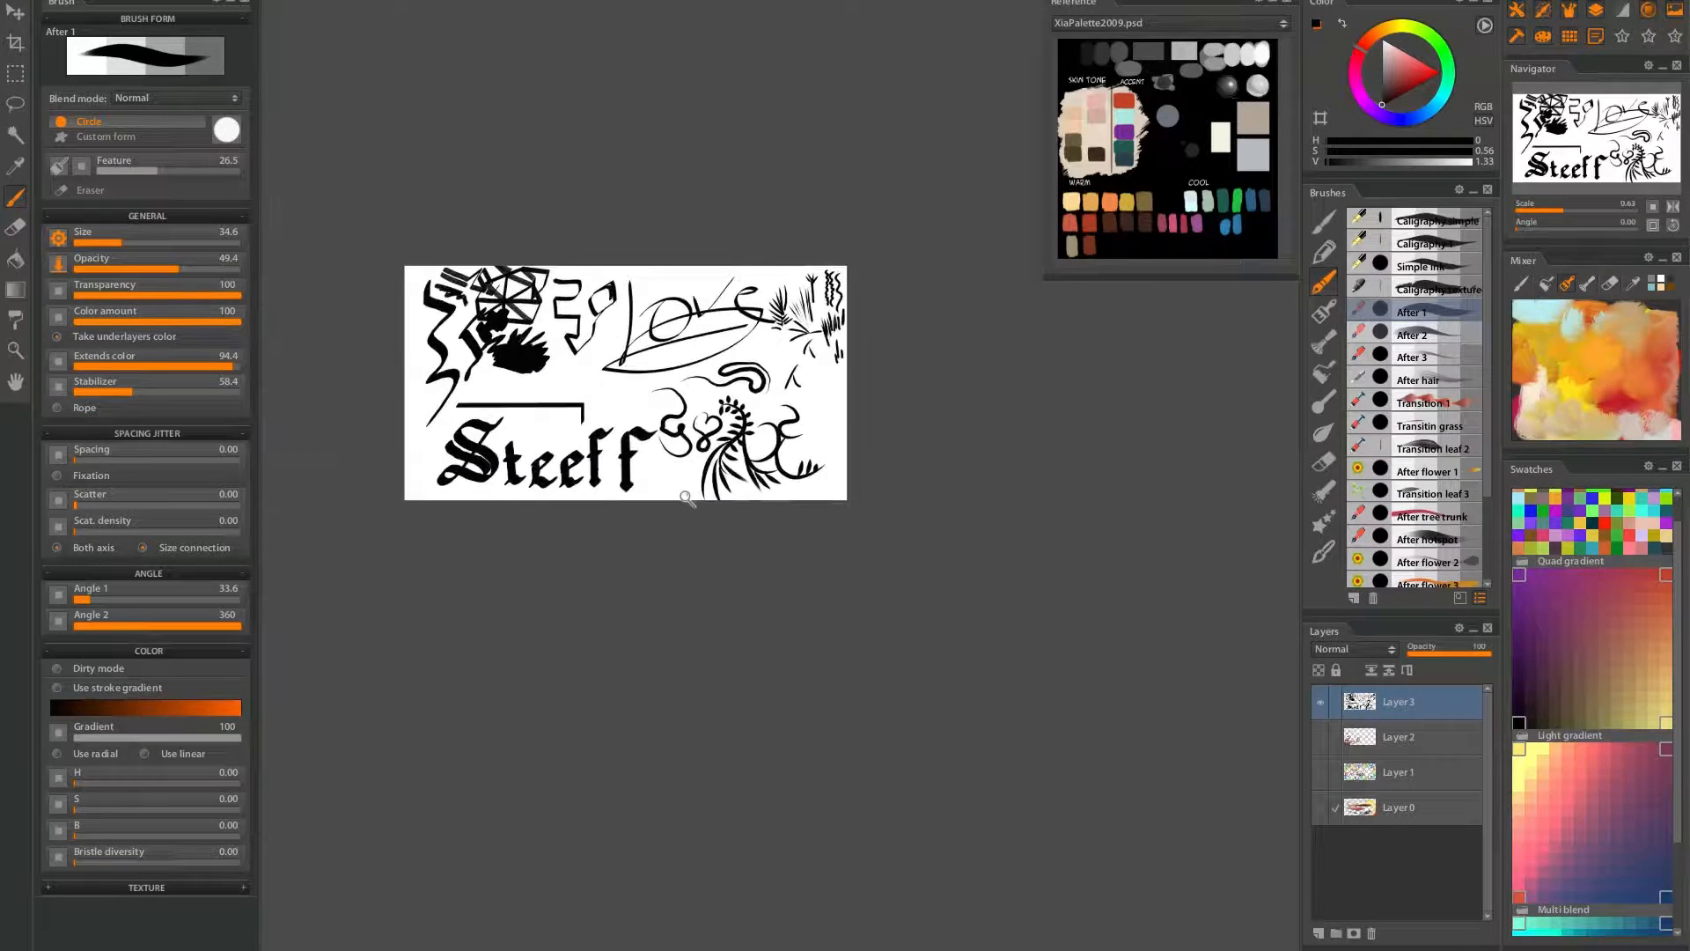
{"action": "scroll", "coordinate": [797, 435], "scroll_direction": "up", "scroll_amount": 3}
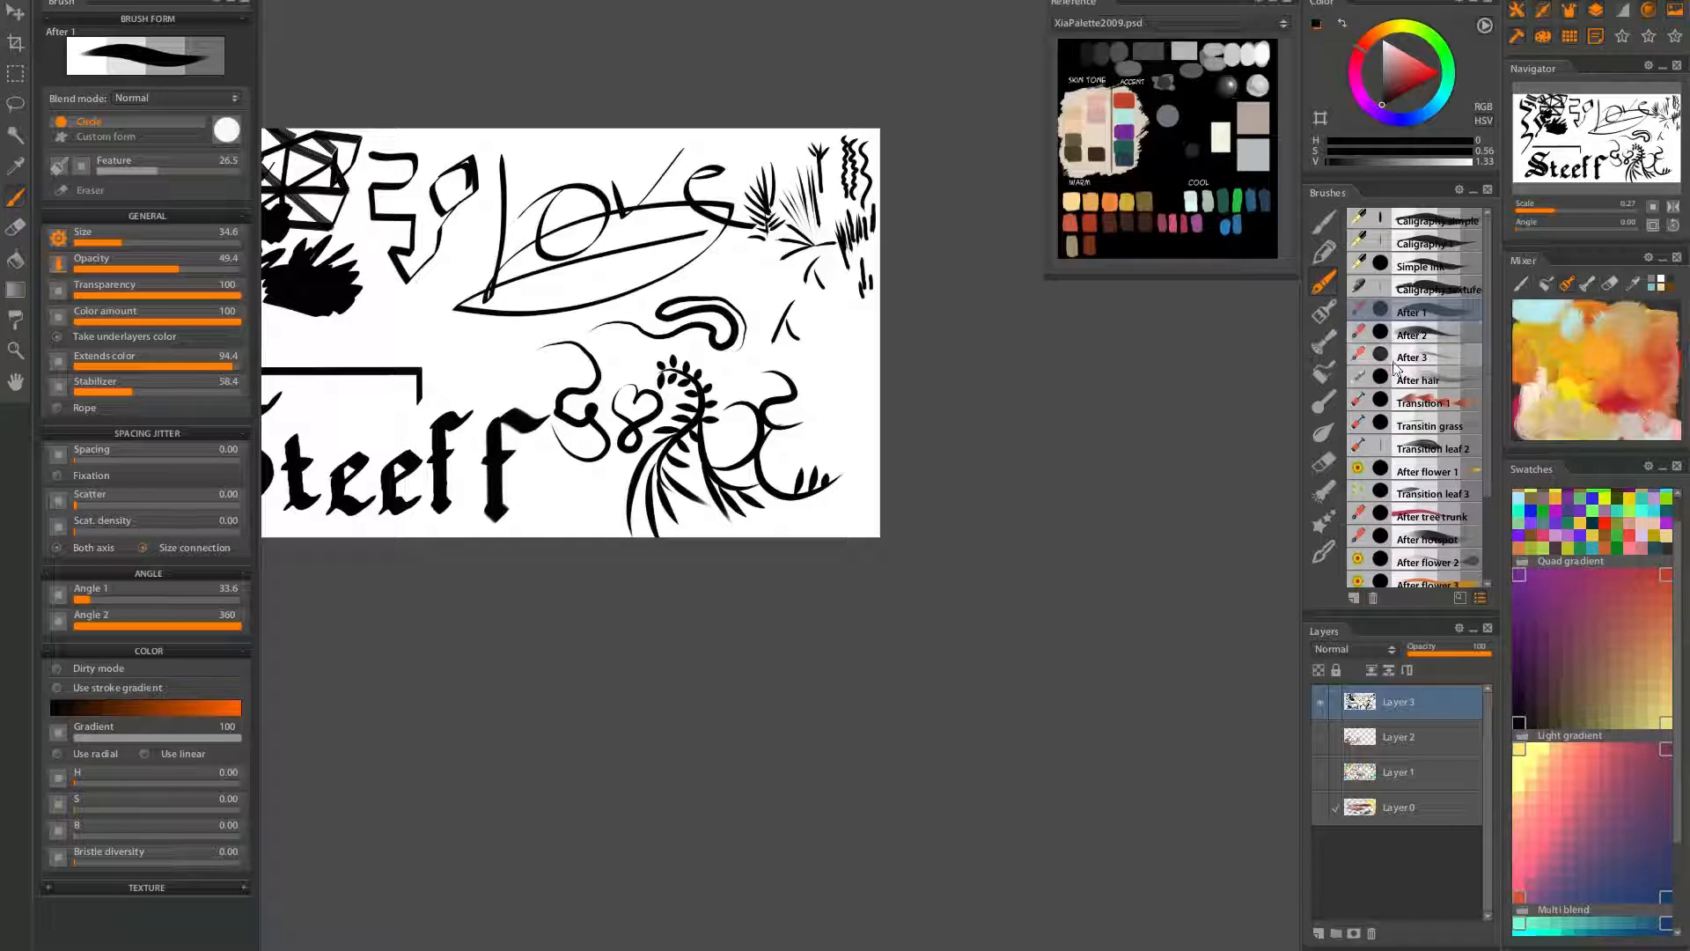
Switch to the After 2 brush and paint fading tapered strokes radiating outward from the small S-shaped curl
{"action": "left_click", "coordinate": [1416, 337]}
{"action": "left_click_drag", "start_coordinate": [878, 455], "coordinate": [856, 480]}
{"action": "key", "text": "ctrl+z"}
{"action": "left_click_drag", "start_coordinate": [817, 408], "coordinate": [910, 423]}
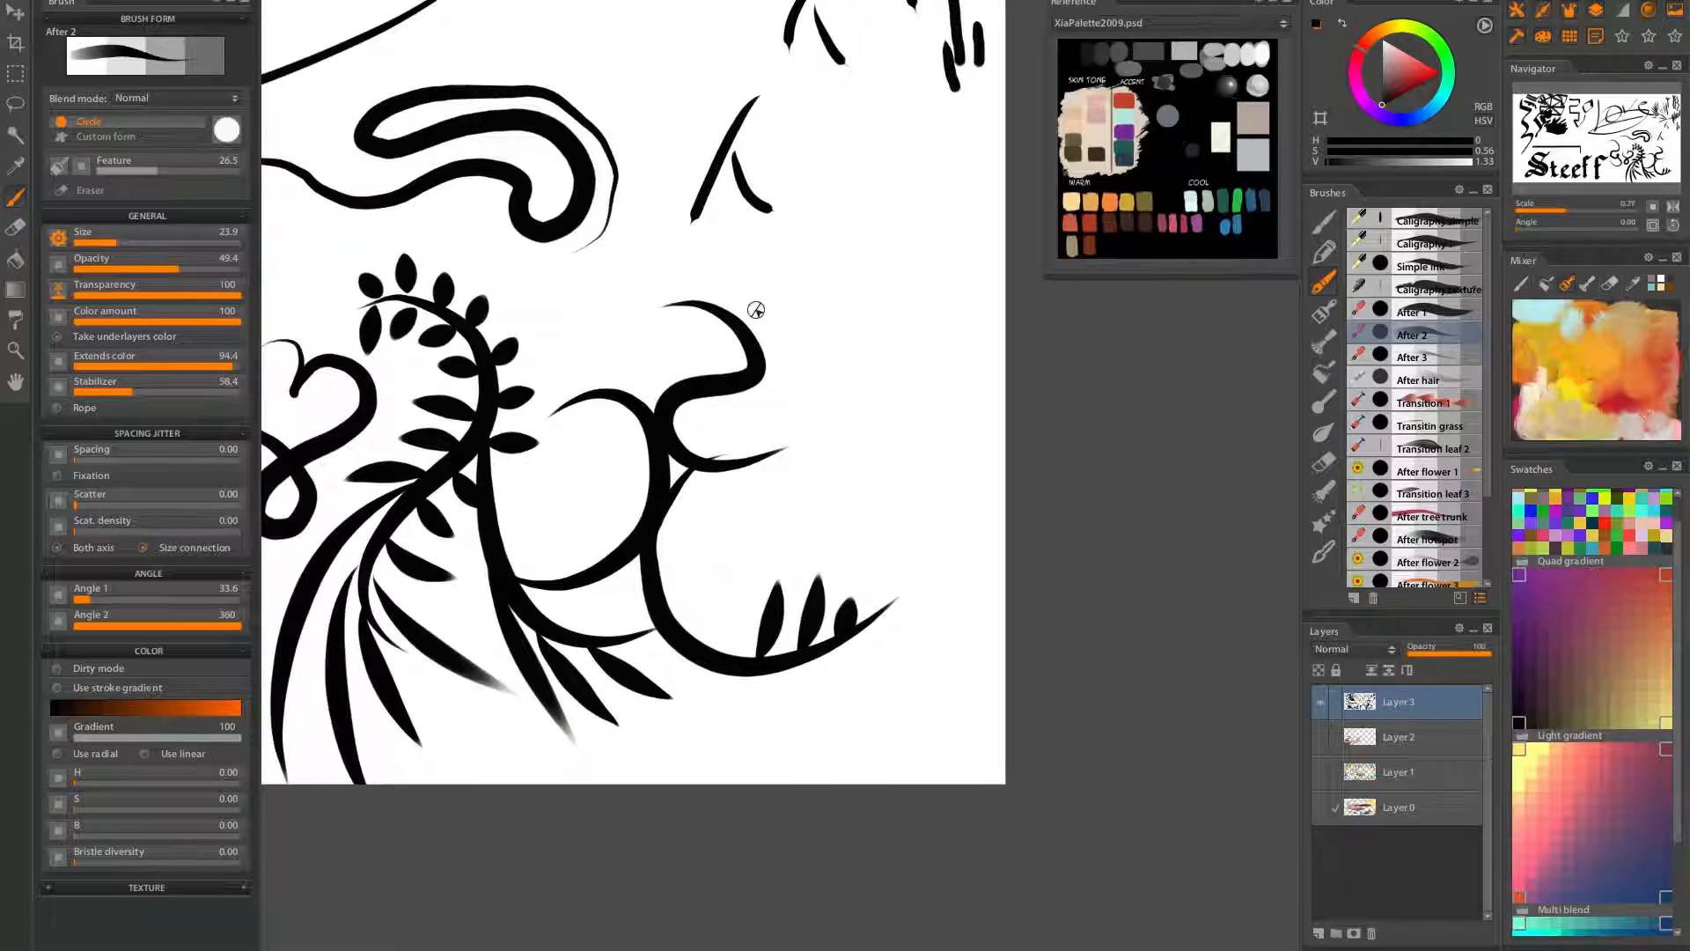
{"action": "left_click_drag", "start_coordinate": [757, 346], "coordinate": [856, 296]}
{"action": "left_click_drag", "start_coordinate": [753, 329], "coordinate": [826, 256]}
{"action": "left_click_drag", "start_coordinate": [731, 317], "coordinate": [768, 243]}
{"action": "left_click_drag", "start_coordinate": [702, 303], "coordinate": [728, 248]}
{"action": "left_click_drag", "start_coordinate": [675, 303], "coordinate": [692, 255]}
{"action": "left_click_drag", "start_coordinate": [759, 376], "coordinate": [843, 368]}
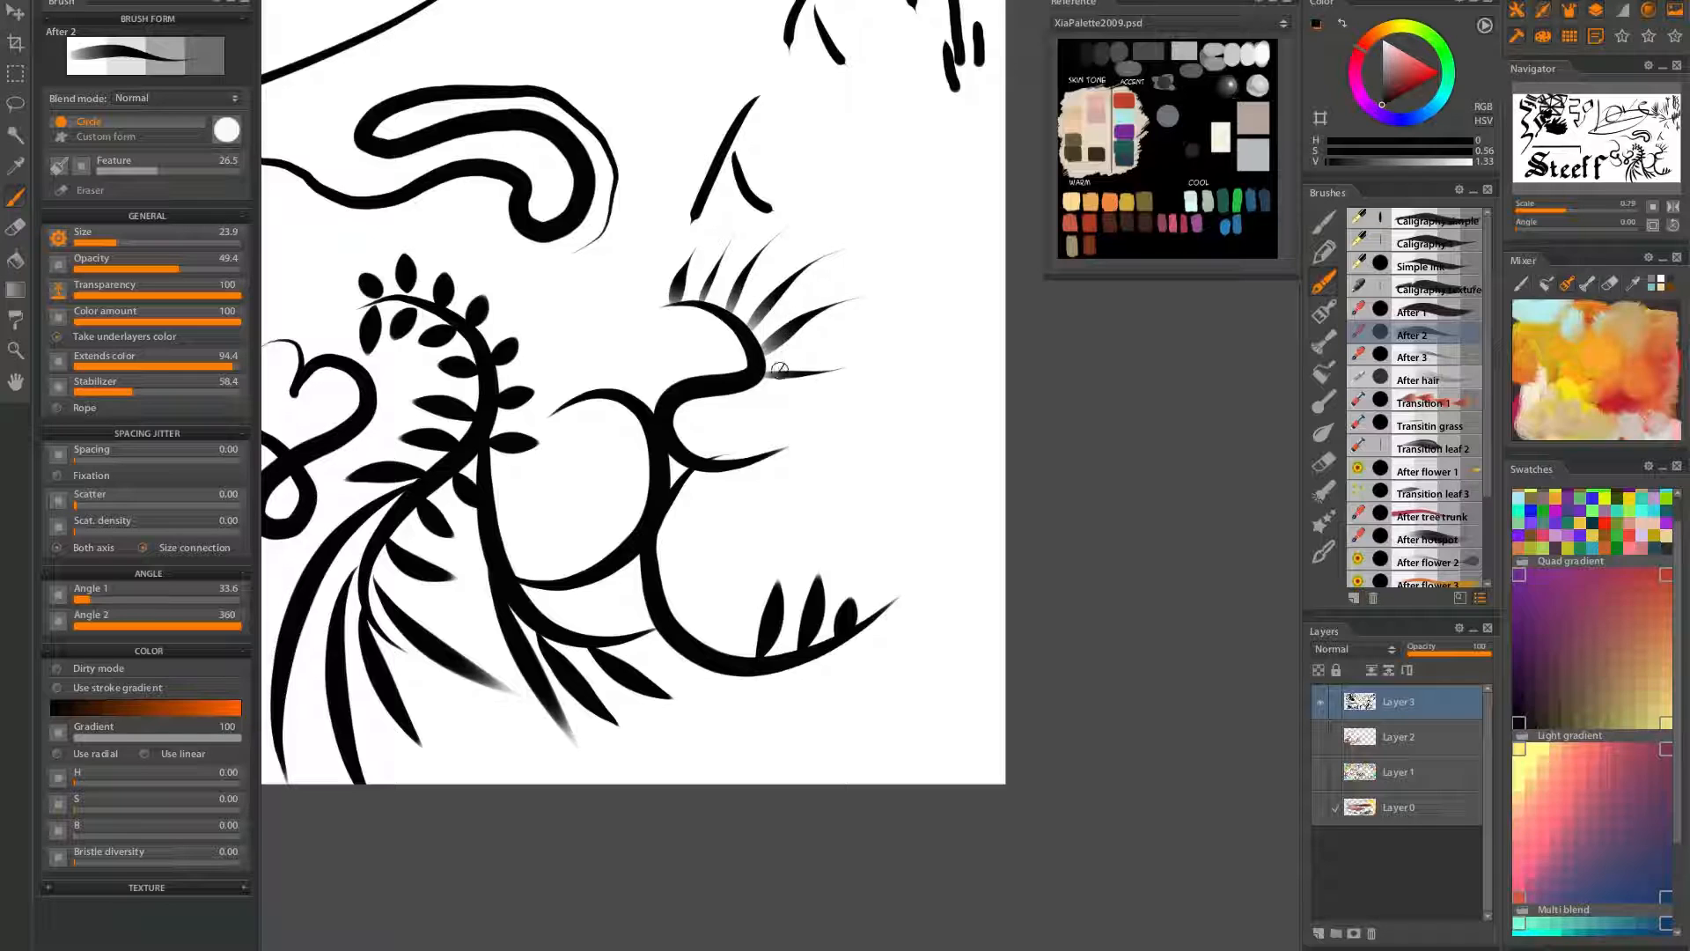
{"action": "left_click_drag", "start_coordinate": [742, 385], "coordinate": [801, 401]}
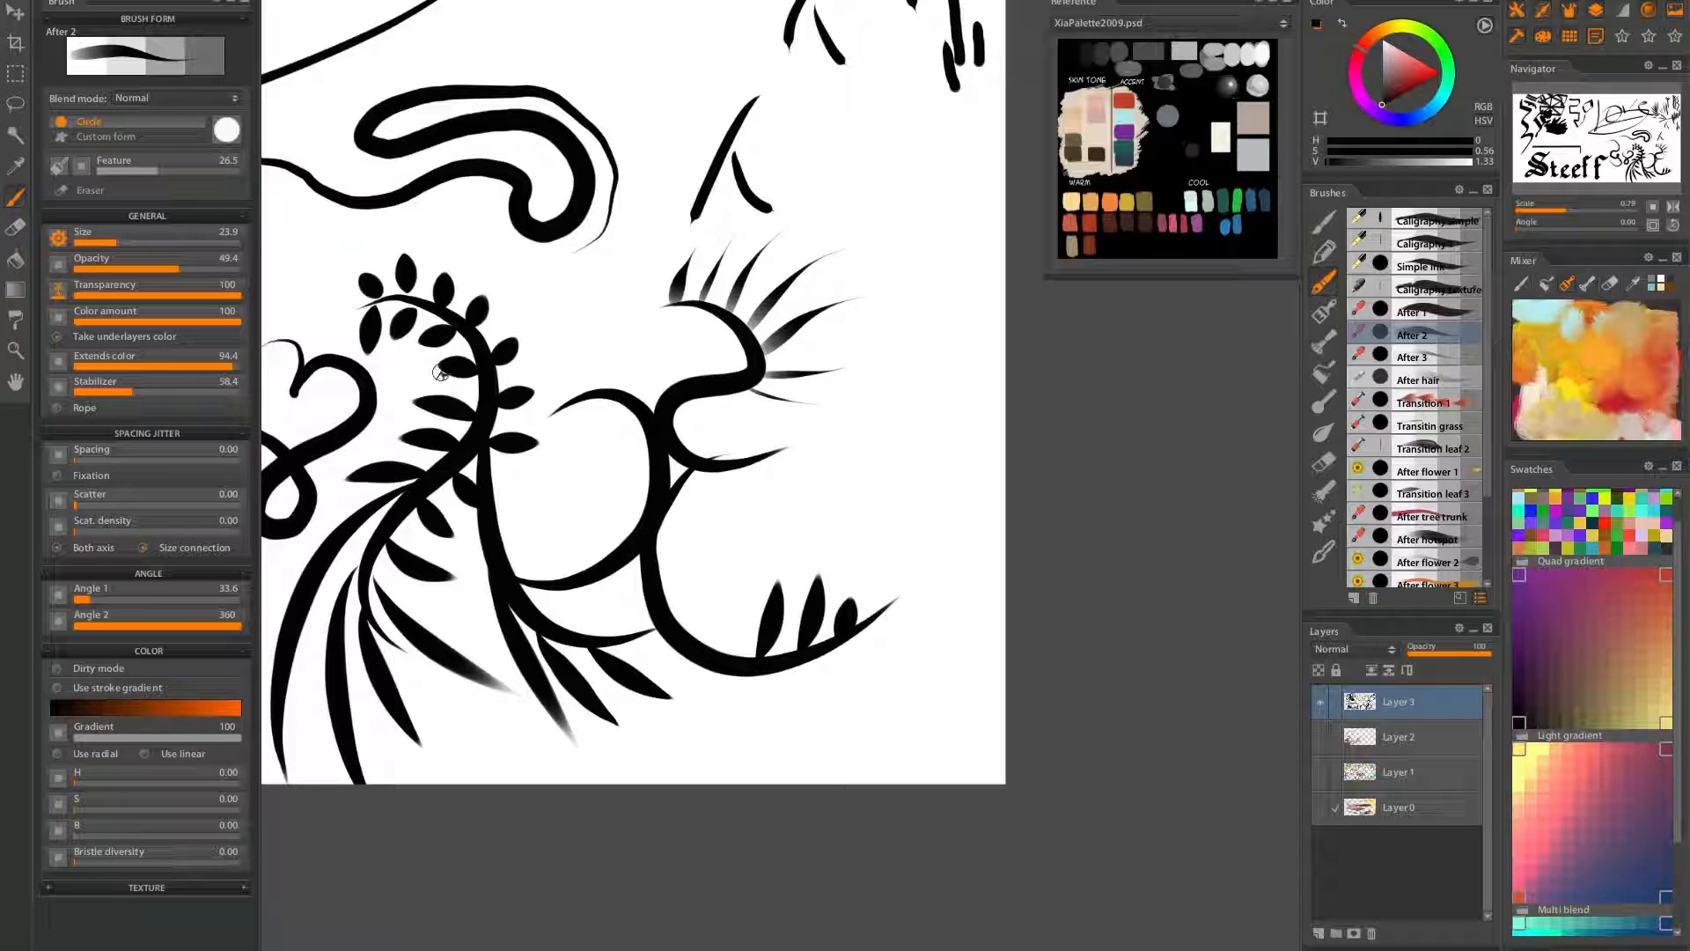
Check the After 2 brush's size control options and add short fading strokes to the inner side of the S-shaped curl
{"action": "left_click", "coordinate": [57, 239]}
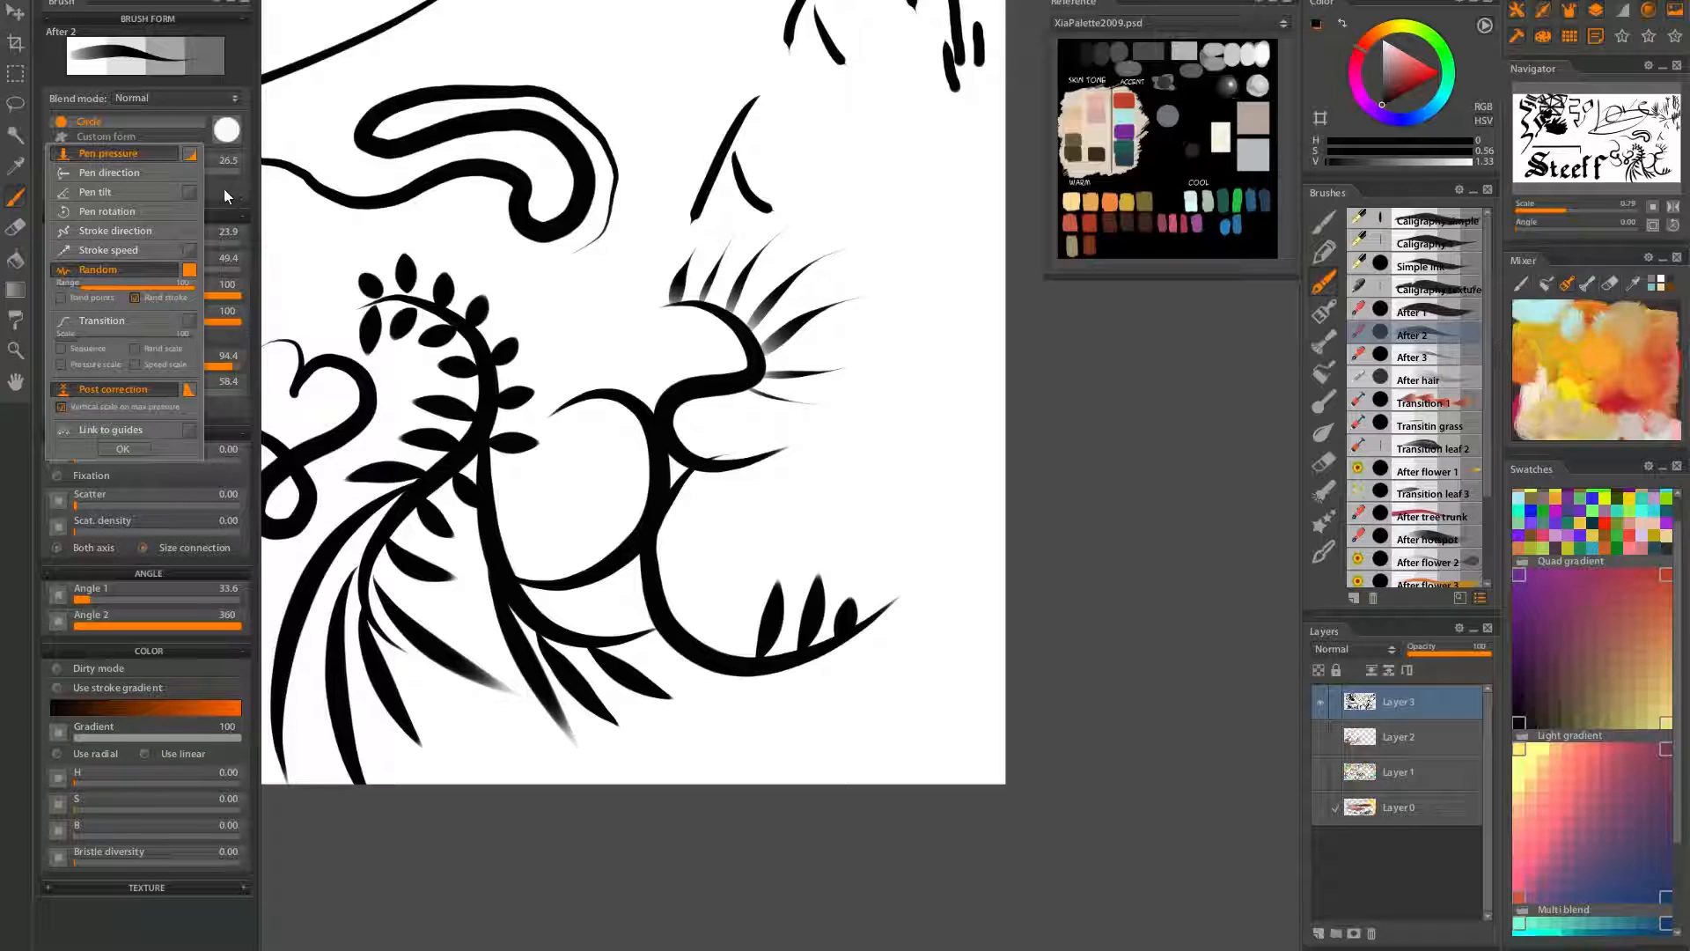
{"action": "left_click", "coordinate": [354, 236]}
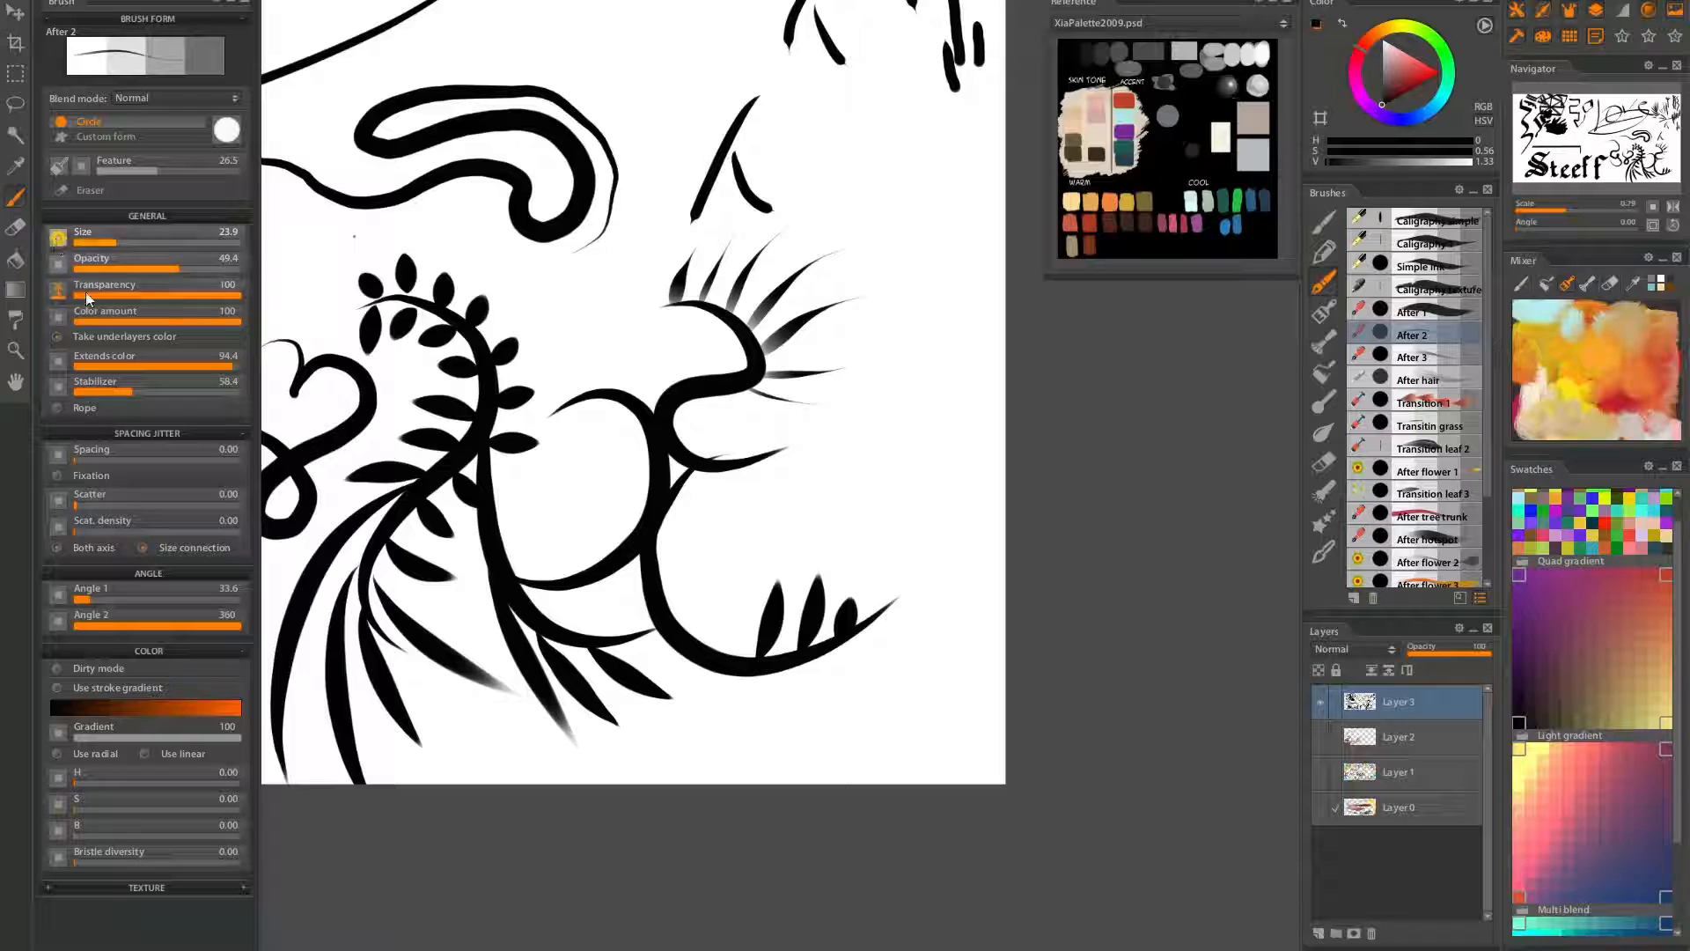
{"action": "mouse_move", "coordinate": [741, 379]}
{"action": "left_mouse_down"}
{"action": "mouse_move", "coordinate": [729, 415]}
{"action": "mouse_move", "coordinate": [764, 416]}
{"action": "left_mouse_up"}
{"action": "key", "text": "ctrl+z"}
{"action": "left_click_drag", "start_coordinate": [768, 332], "coordinate": [783, 411]}
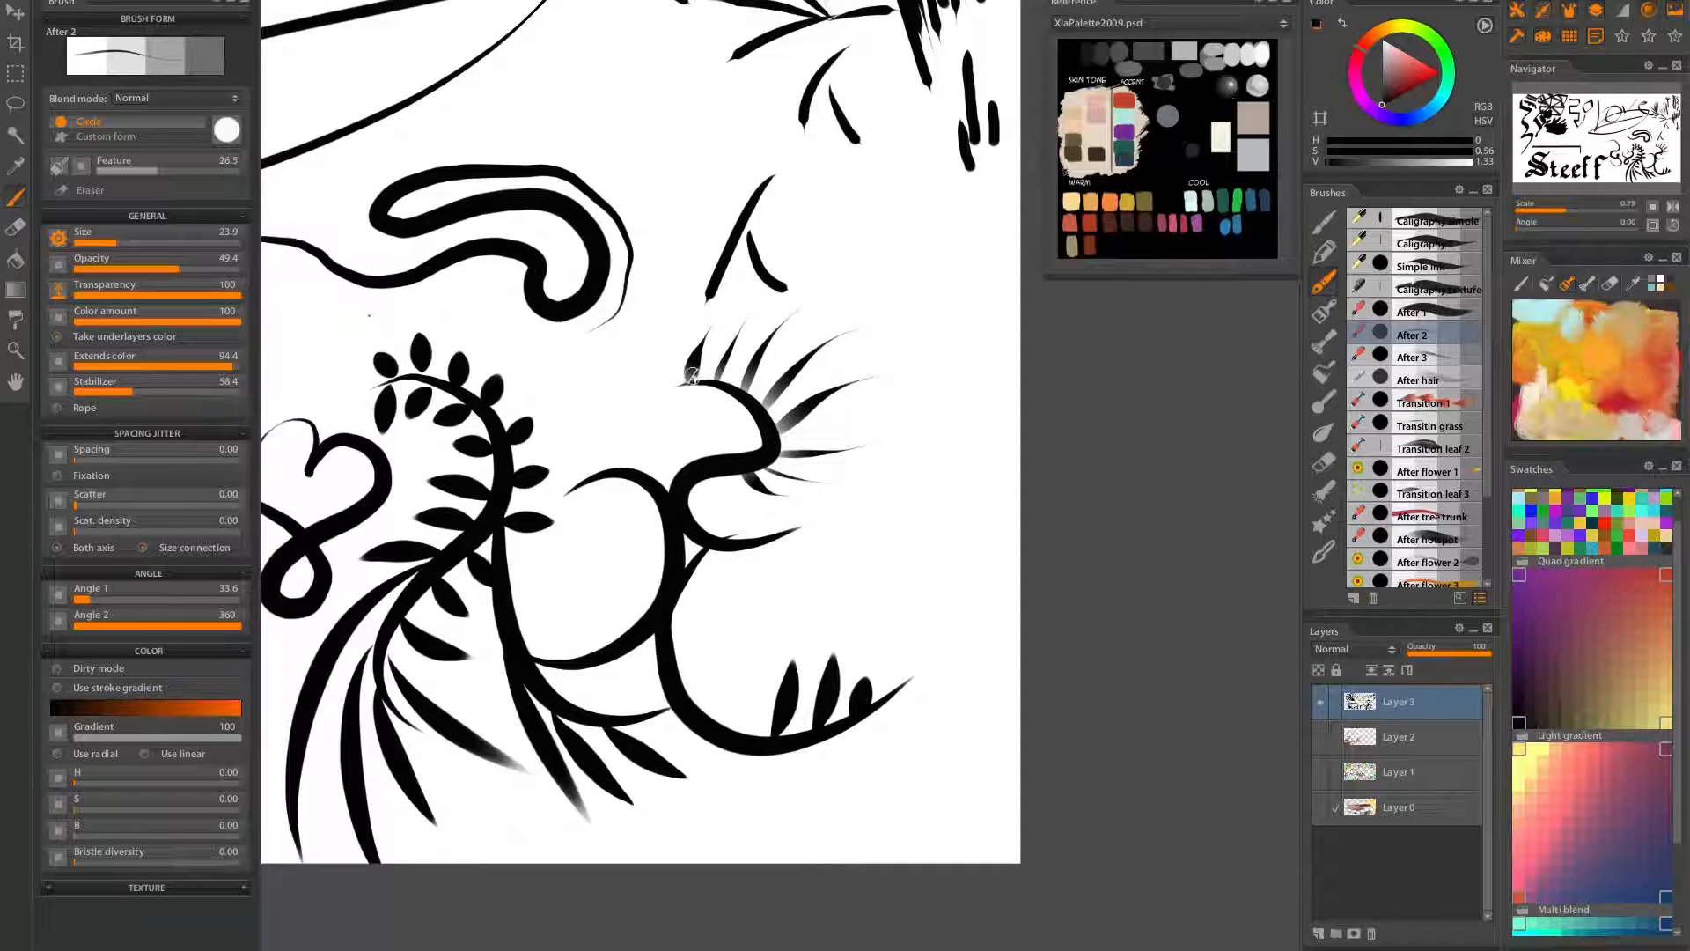
{"action": "mouse_move", "coordinate": [688, 386]}
{"action": "left_mouse_down"}
{"action": "mouse_move", "coordinate": [669, 412]}
{"action": "mouse_move", "coordinate": [723, 447]}
{"action": "left_mouse_up"}
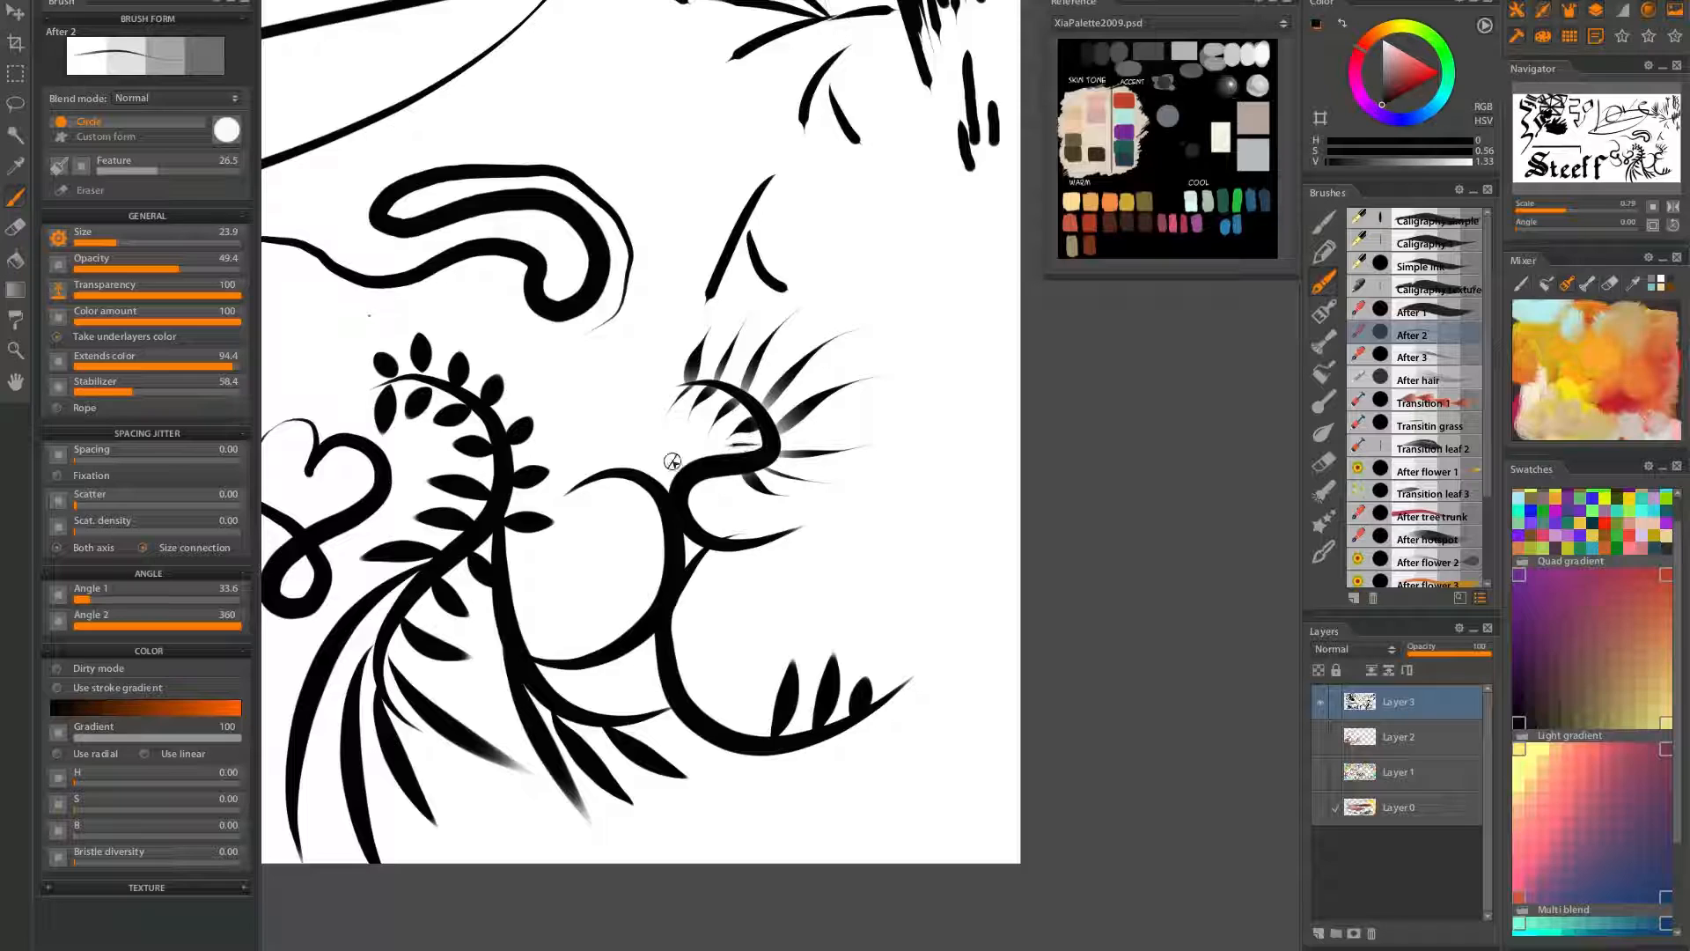
Try long curved After 2 strokes on the empty area beside the S-shaped curl, undoing each attempt
{"action": "left_click_drag", "start_coordinate": [918, 421], "coordinate": [960, 608]}
{"action": "mouse_move", "coordinate": [868, 548]}
{"action": "left_mouse_down"}
{"action": "mouse_move", "coordinate": [852, 593]}
{"action": "mouse_move", "coordinate": [981, 633]}
{"action": "left_mouse_up"}
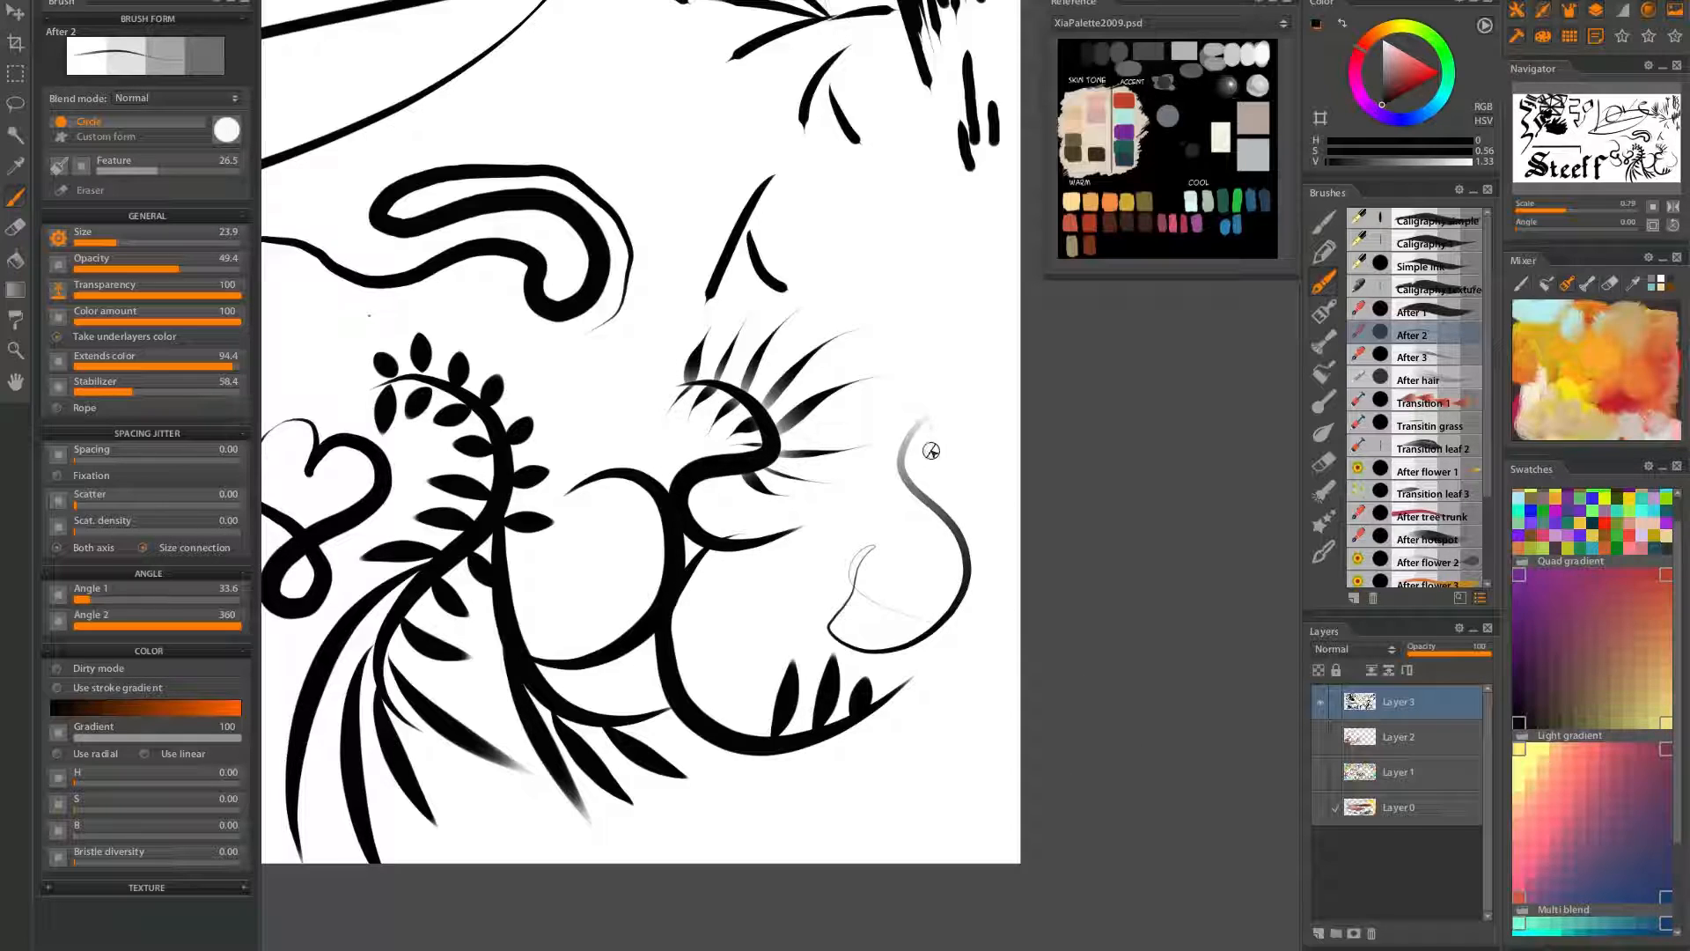
{"action": "left_click_drag", "start_coordinate": [966, 510], "coordinate": [866, 606]}
{"action": "key", "text": "ctrl+z"}
{"action": "mouse_move", "coordinate": [874, 482]}
{"action": "left_mouse_down"}
{"action": "mouse_move", "coordinate": [881, 573]}
{"action": "mouse_move", "coordinate": [808, 684]}
{"action": "mouse_move", "coordinate": [873, 748]}
{"action": "mouse_move", "coordinate": [832, 867]}
{"action": "left_mouse_up"}
{"action": "left_click_drag", "start_coordinate": [883, 799], "coordinate": [845, 622]}
{"action": "key", "text": "ctrl+z"}
{"action": "mouse_move", "coordinate": [826, 262]}
{"action": "left_mouse_down"}
{"action": "mouse_move", "coordinate": [846, 371]}
{"action": "mouse_move", "coordinate": [765, 426]}
{"action": "mouse_move", "coordinate": [824, 549]}
{"action": "mouse_move", "coordinate": [832, 620]}
{"action": "left_mouse_up"}
{"action": "key", "text": "ctrl+z"}
Paint a long wavy line ending in a zigzag near the canvas edge and a fading loop above the upturned curve
{"action": "mouse_move", "coordinate": [825, 303]}
{"action": "left_mouse_down"}
{"action": "mouse_move", "coordinate": [830, 371]}
{"action": "mouse_move", "coordinate": [793, 454]}
{"action": "mouse_move", "coordinate": [832, 595]}
{"action": "mouse_move", "coordinate": [768, 685]}
{"action": "mouse_move", "coordinate": [825, 680]}
{"action": "mouse_move", "coordinate": [851, 725]}
{"action": "mouse_move", "coordinate": [764, 718]}
{"action": "mouse_move", "coordinate": [755, 747]}
{"action": "mouse_move", "coordinate": [803, 758]}
{"action": "left_mouse_up"}
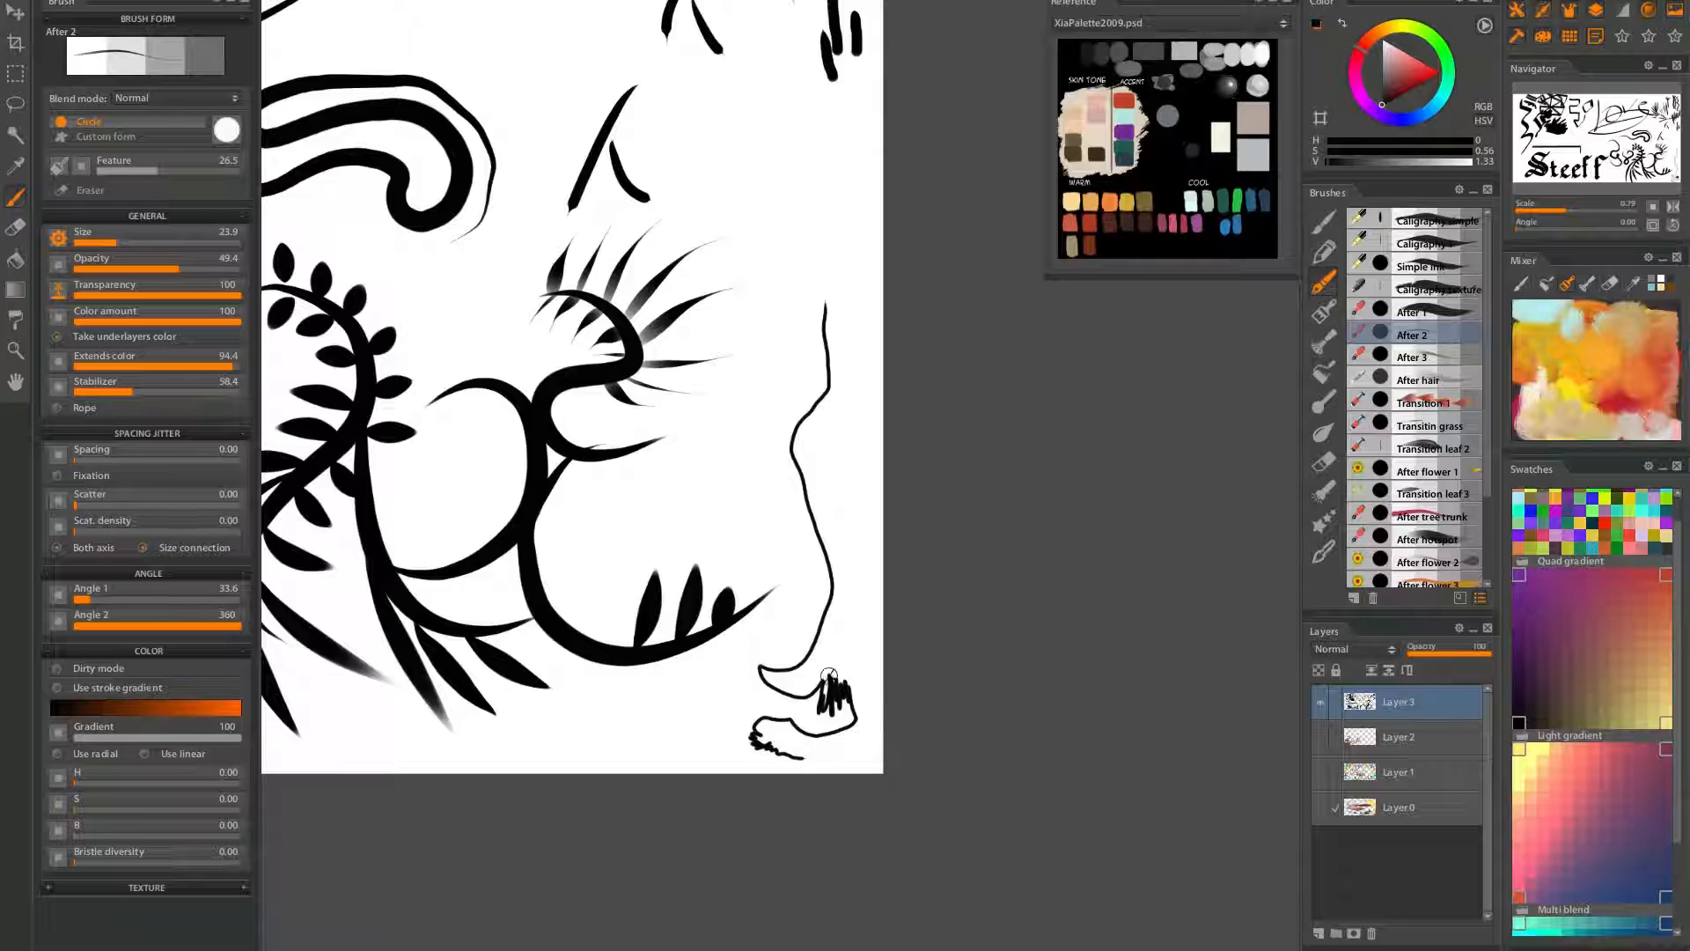
{"action": "key", "text": "ctrl+z"}
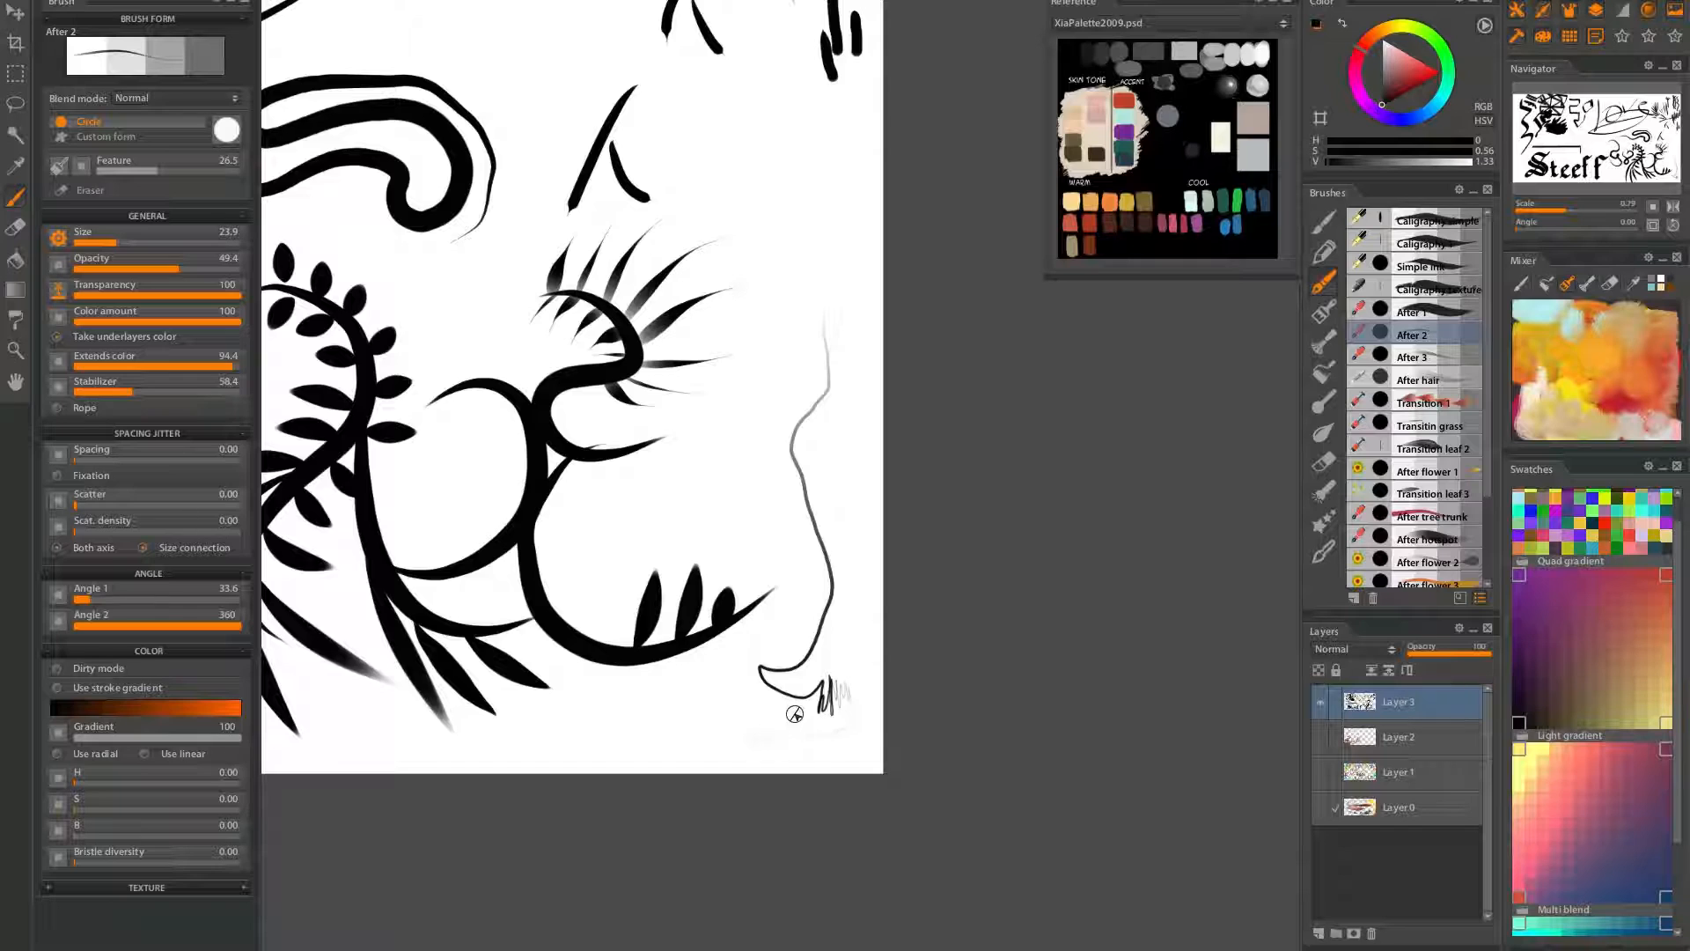
{"action": "mouse_move", "coordinate": [654, 470]}
{"action": "left_mouse_down"}
{"action": "mouse_move", "coordinate": [719, 453]}
{"action": "mouse_move", "coordinate": [650, 515]}
{"action": "mouse_move", "coordinate": [702, 532]}
{"action": "mouse_move", "coordinate": [788, 471]}
{"action": "mouse_move", "coordinate": [792, 420]}
{"action": "mouse_move", "coordinate": [640, 517]}
{"action": "left_mouse_up"}
{"action": "key", "text": "ctrl+z"}
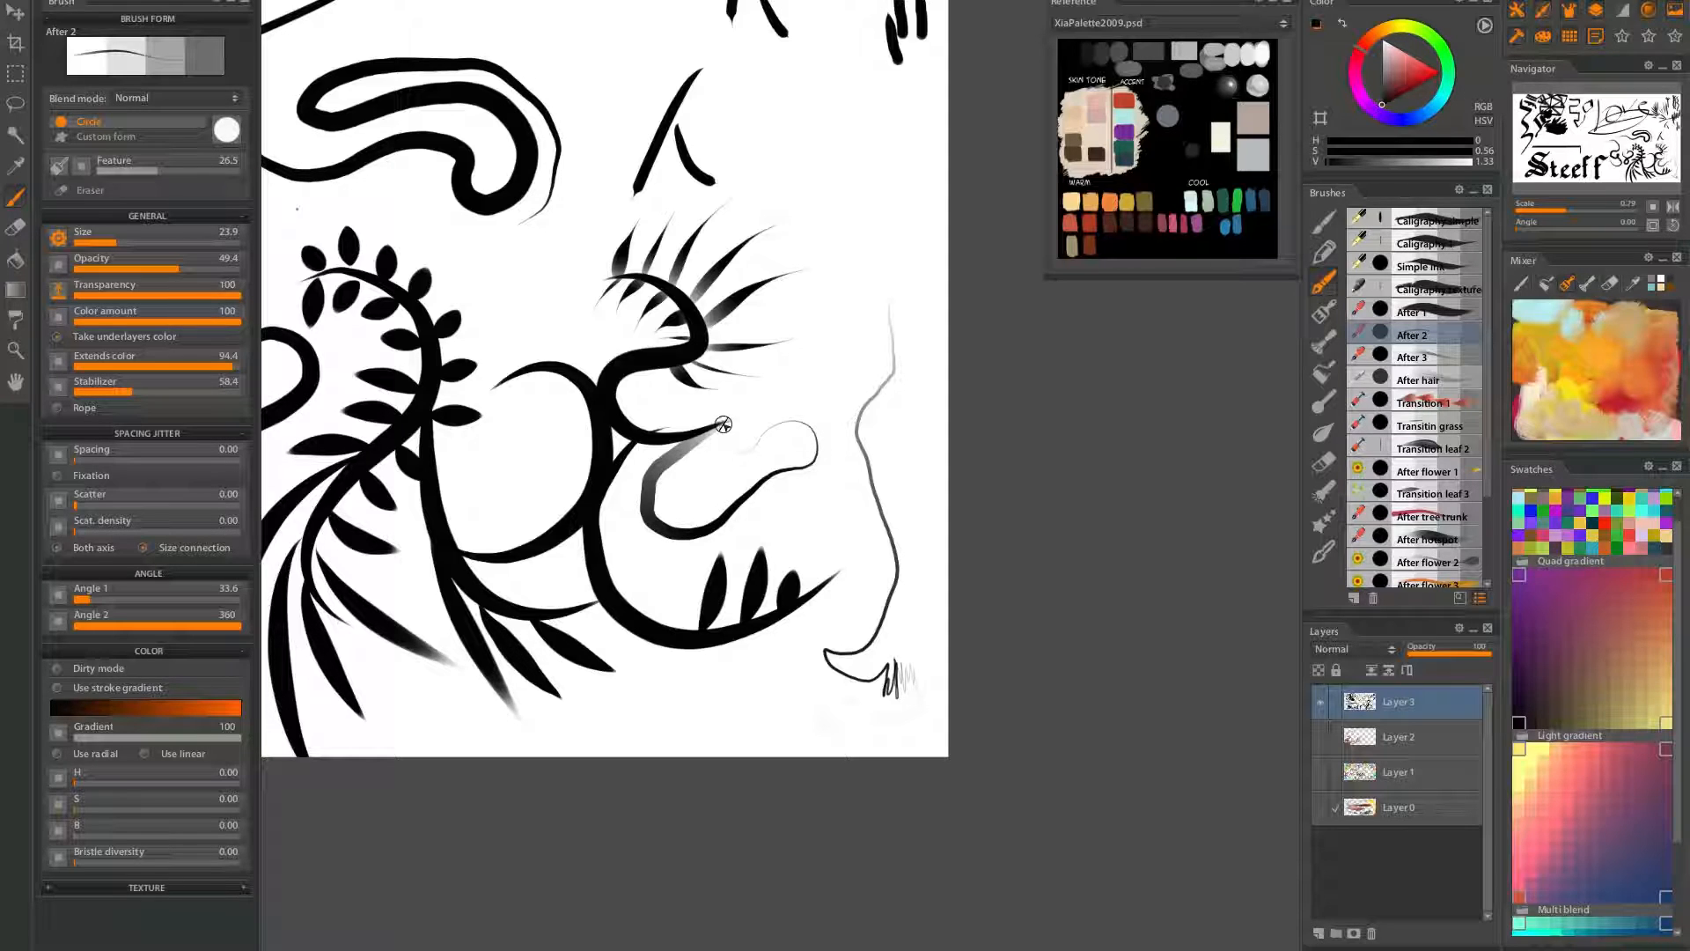
Paint a short fading stroke that tapers downward above the long wavy line
{"action": "mouse_move", "coordinate": [832, 169]}
{"action": "left_mouse_down"}
{"action": "mouse_move", "coordinate": [861, 273]}
{"action": "mouse_move", "coordinate": [843, 395]}
{"action": "left_mouse_up"}
{"action": "key", "text": "ctrl+z"}
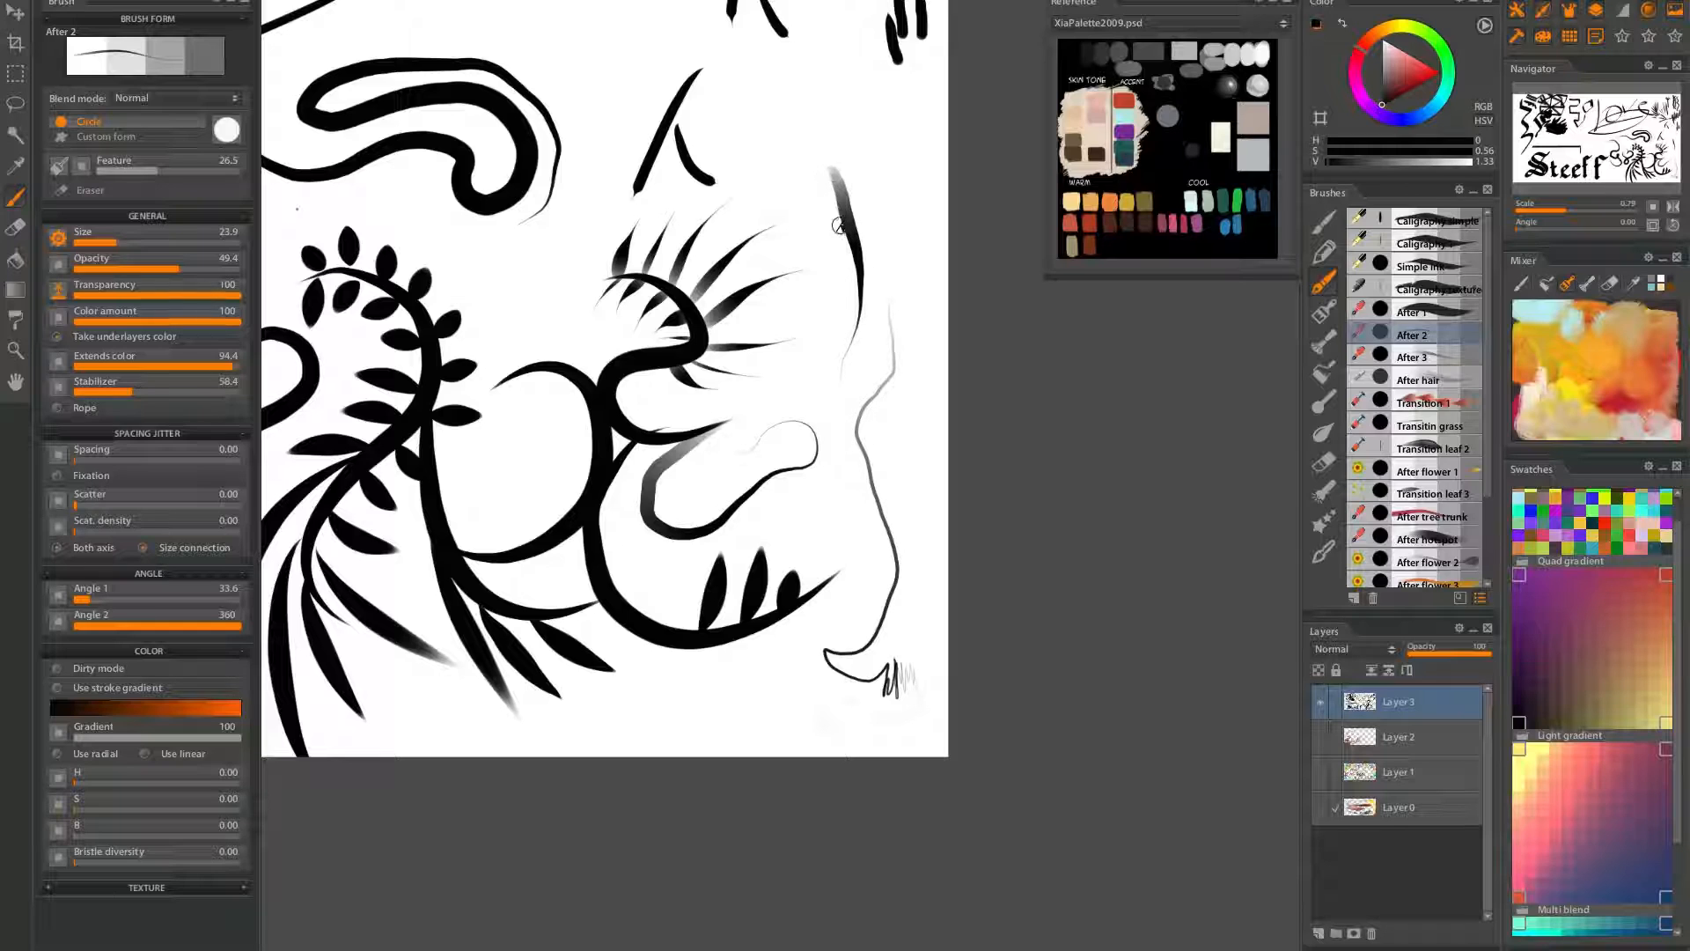
{"action": "left_click_drag", "start_coordinate": [838, 183], "coordinate": [826, 268]}
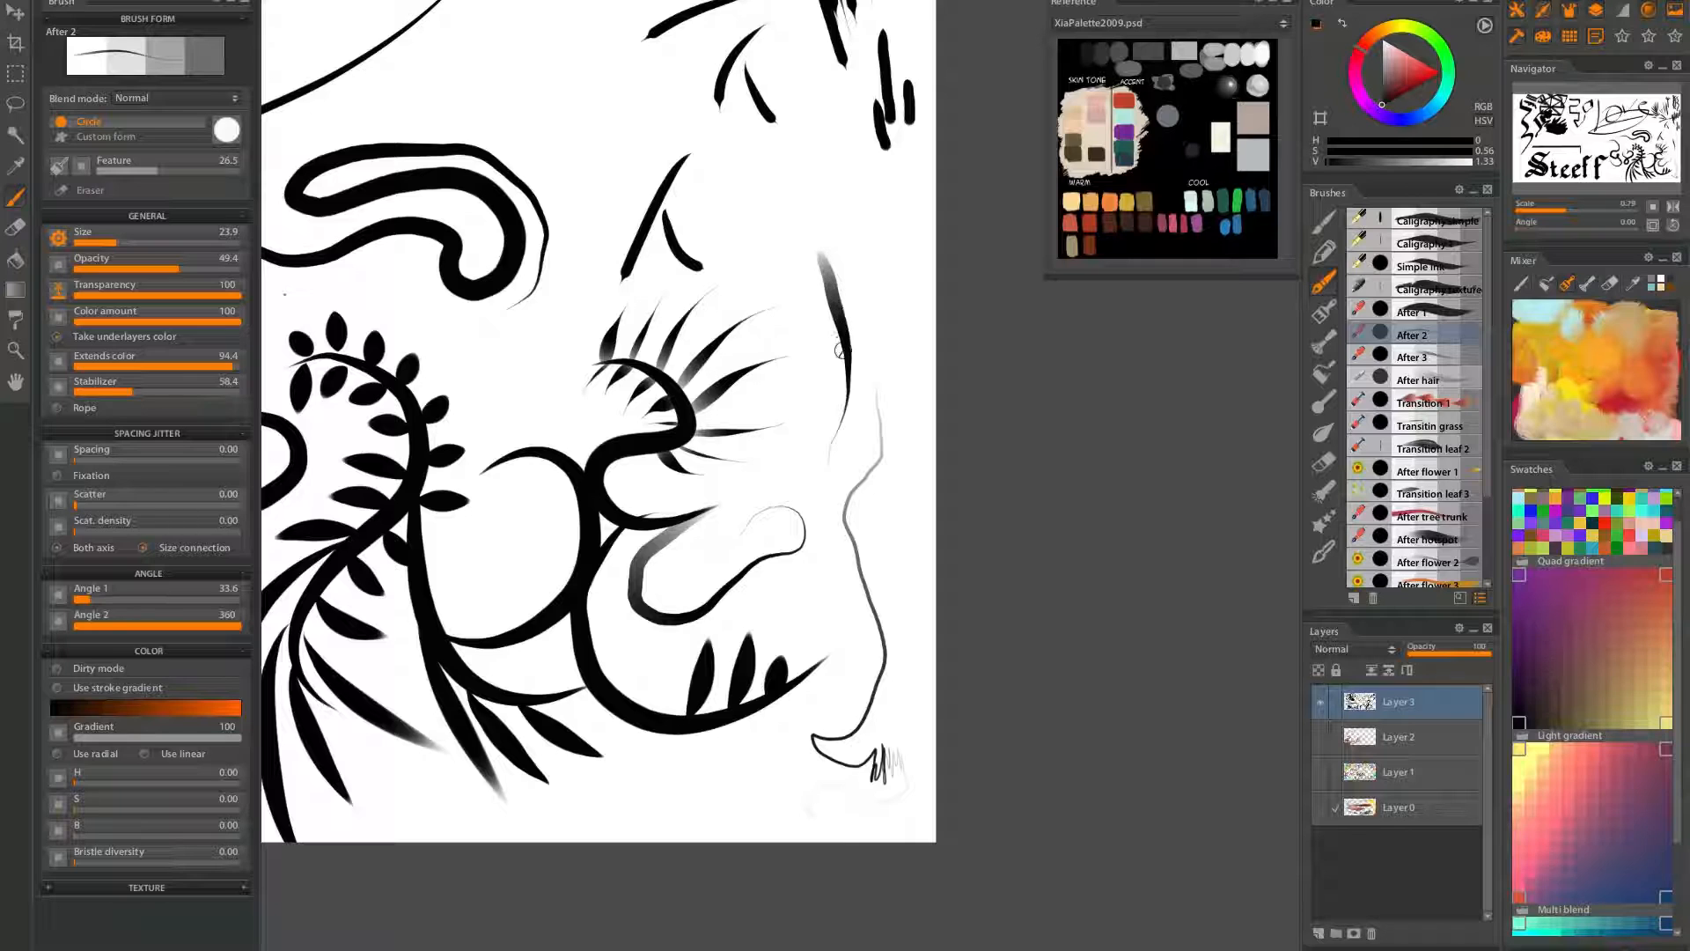
Switch to the After 3 brush and paint small faded lashes beside the S-shaped curl, joined by a gray stem
{"action": "mouse_move", "coordinate": [846, 464]}
{"action": "left_mouse_down"}
{"action": "mouse_move", "coordinate": [837, 378]}
{"action": "mouse_move", "coordinate": [756, 437]}
{"action": "left_mouse_up"}
{"action": "left_click_drag", "start_coordinate": [489, 533], "coordinate": [693, 444]}
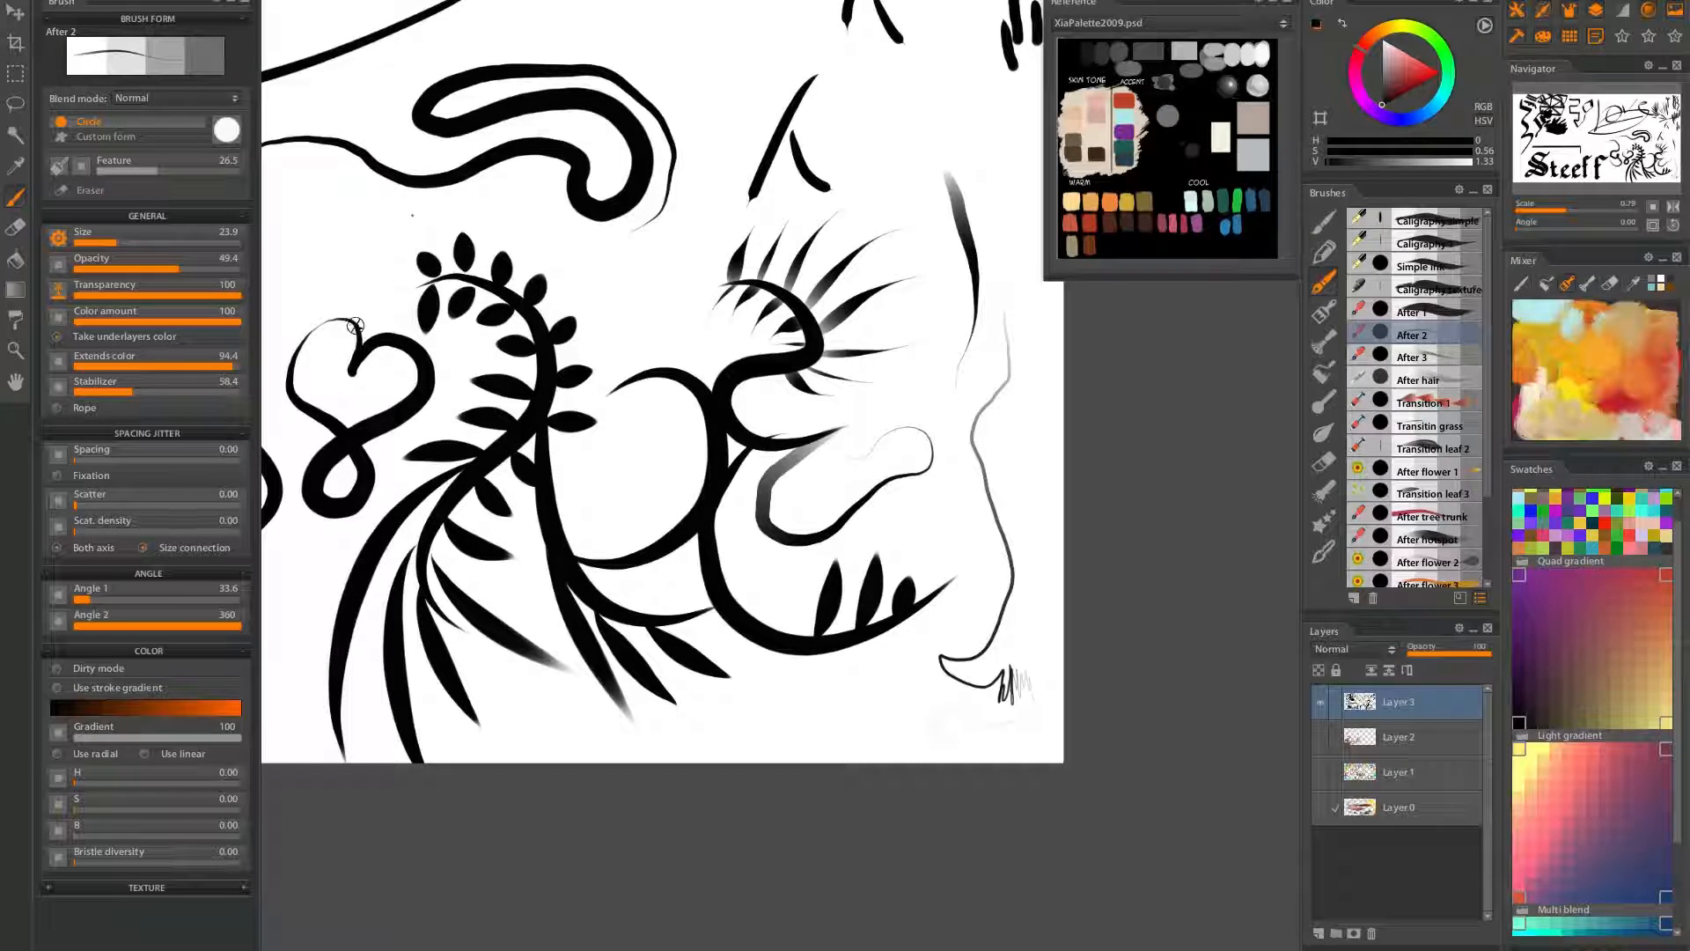
{"action": "left_click_drag", "start_coordinate": [795, 481], "coordinate": [738, 551]}
{"action": "mouse_move", "coordinate": [496, 440]}
{"action": "left_mouse_down"}
{"action": "mouse_move", "coordinate": [841, 508]}
{"action": "mouse_move", "coordinate": [973, 508]}
{"action": "mouse_move", "coordinate": [859, 508]}
{"action": "mouse_move", "coordinate": [875, 508]}
{"action": "mouse_move", "coordinate": [700, 472]}
{"action": "mouse_move", "coordinate": [538, 475]}
{"action": "left_mouse_up"}
{"action": "left_click", "coordinate": [1417, 356]}
{"action": "left_click_drag", "start_coordinate": [688, 487], "coordinate": [767, 477]}
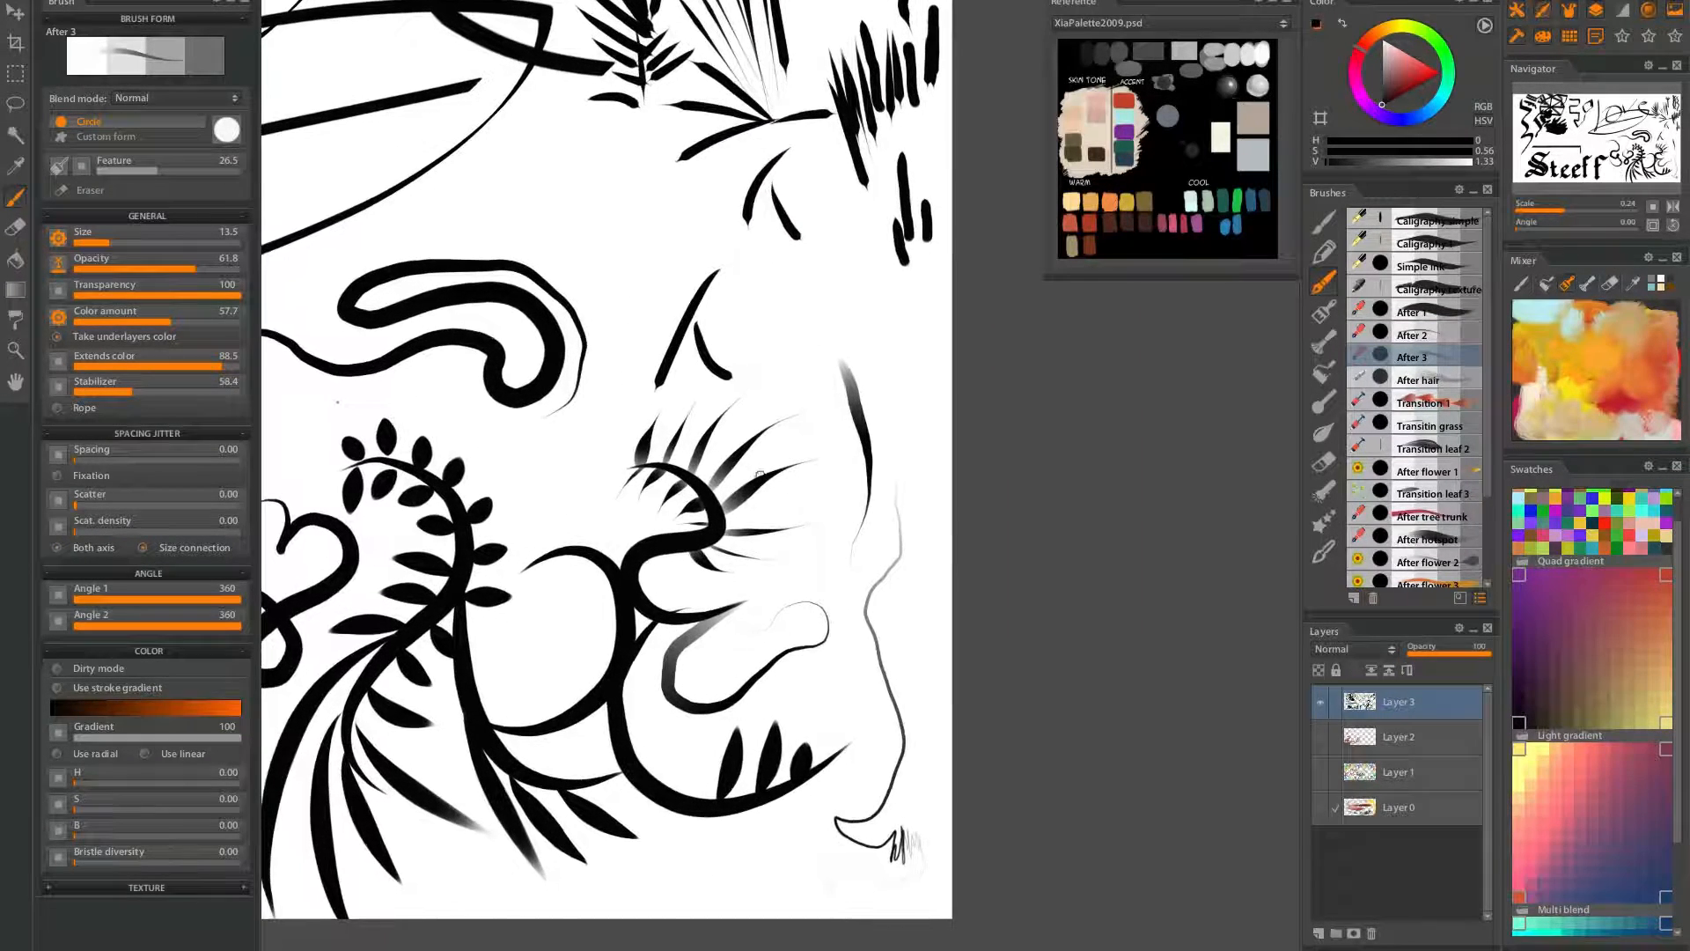
{"action": "mouse_move", "coordinate": [581, 464]}
{"action": "left_mouse_down"}
{"action": "mouse_move", "coordinate": [560, 505]}
{"action": "mouse_move", "coordinate": [611, 517]}
{"action": "mouse_move", "coordinate": [588, 419]}
{"action": "left_mouse_up"}
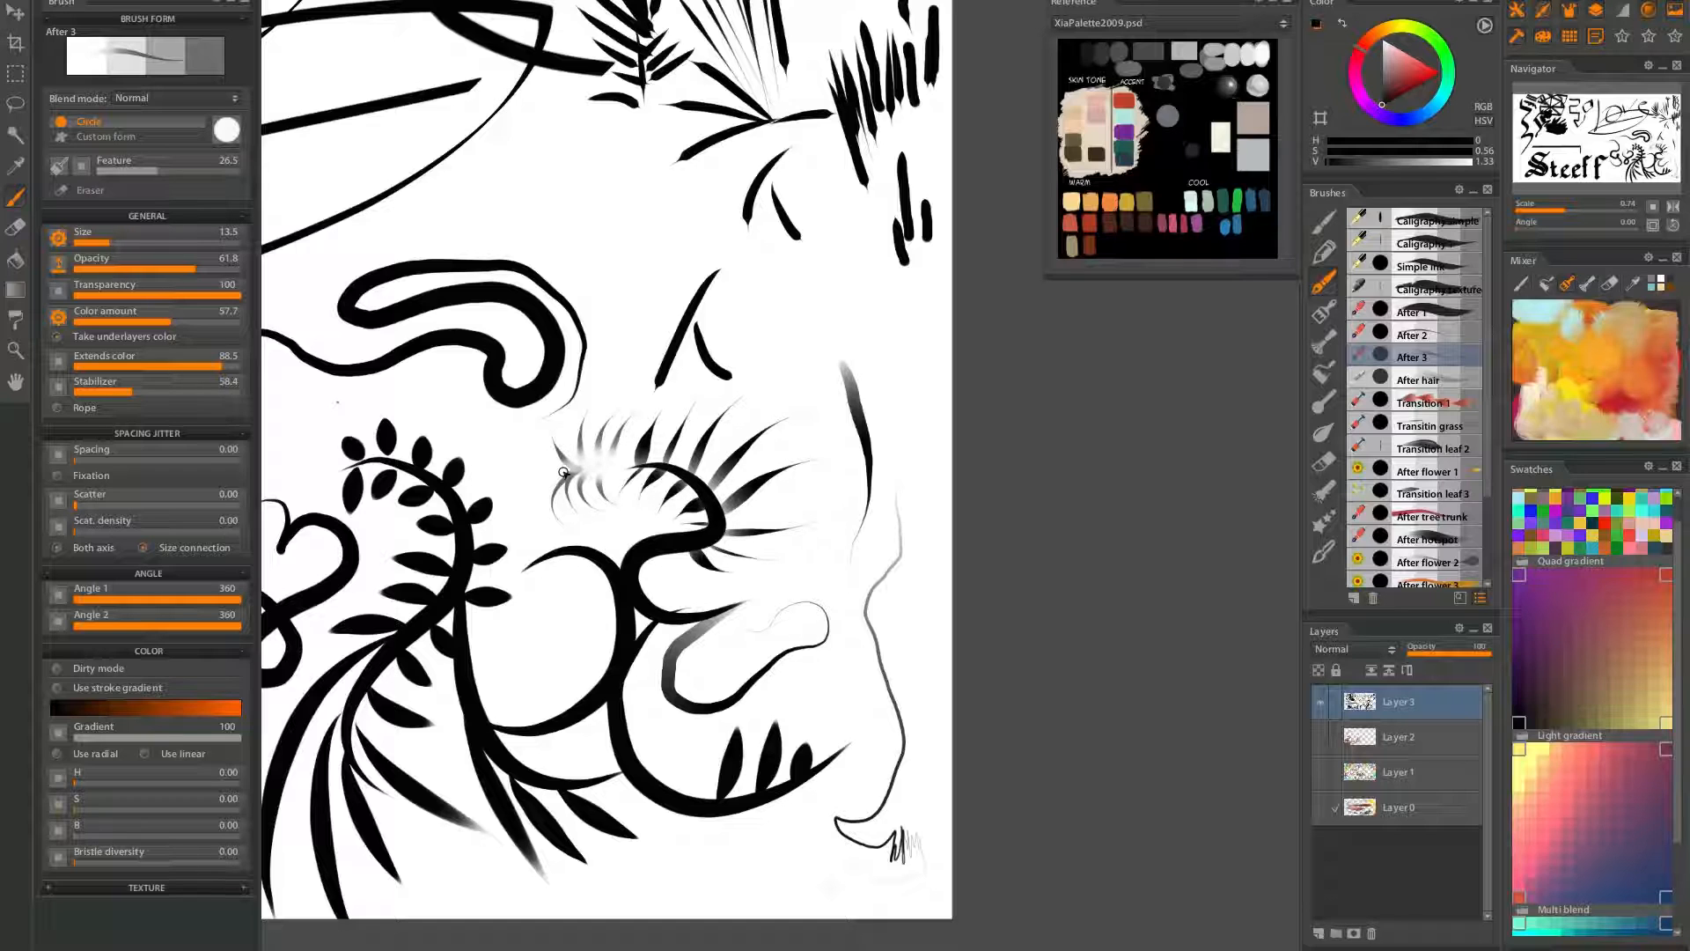
{"action": "mouse_move", "coordinate": [572, 474]}
{"action": "left_mouse_down"}
{"action": "mouse_move", "coordinate": [694, 400]}
{"action": "mouse_move", "coordinate": [822, 406]}
{"action": "mouse_move", "coordinate": [691, 448]}
{"action": "left_mouse_up"}
{"action": "key", "text": "ctrl+z"}
{"action": "left_click_drag", "start_coordinate": [921, 408], "coordinate": [683, 449]}
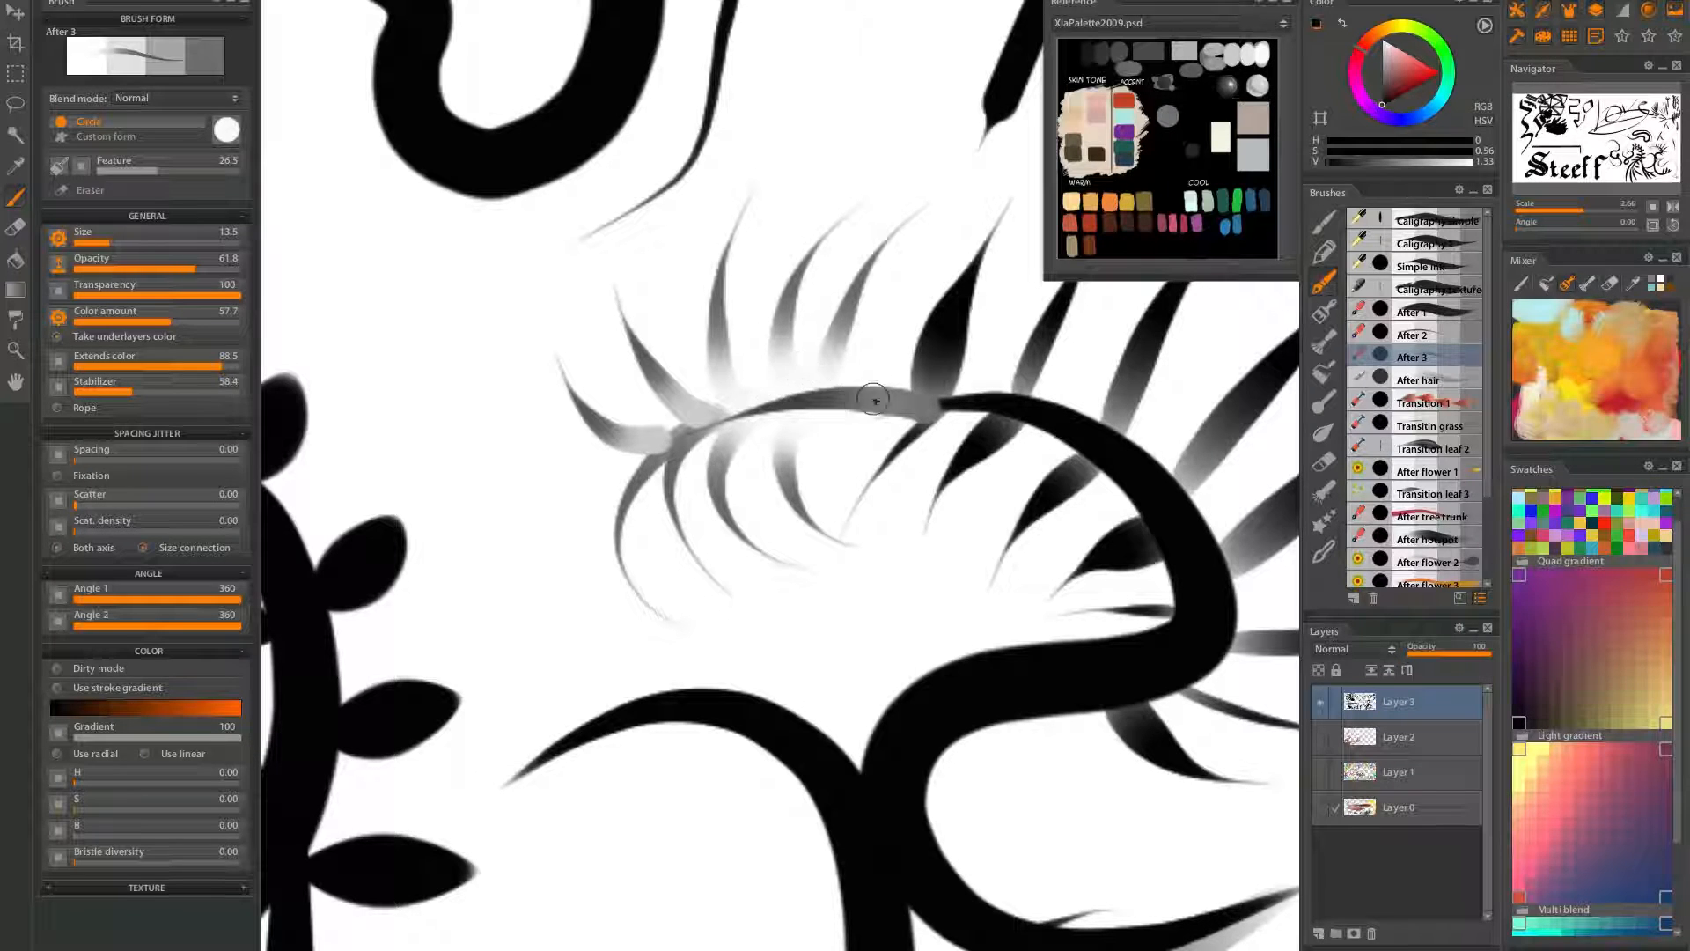
Paint tapered After 3 strokes out of the thick curved band and the black angled stroke so they pick up black
{"action": "left_click_drag", "start_coordinate": [940, 314], "coordinate": [742, 559]}
{"action": "left_click_drag", "start_coordinate": [814, 331], "coordinate": [1080, 381]}
{"action": "key", "text": "ctrl+z"}
{"action": "mouse_move", "coordinate": [821, 266]}
{"action": "left_mouse_down"}
{"action": "mouse_move", "coordinate": [994, 277]}
{"action": "mouse_move", "coordinate": [857, 256]}
{"action": "mouse_move", "coordinate": [948, 299]}
{"action": "left_mouse_up"}
{"action": "left_click_drag", "start_coordinate": [972, 167], "coordinate": [798, 424]}
{"action": "mouse_move", "coordinate": [613, 366]}
{"action": "left_mouse_down"}
{"action": "mouse_move", "coordinate": [796, 423]}
{"action": "mouse_move", "coordinate": [833, 412]}
{"action": "left_mouse_up"}
{"action": "left_click_drag", "start_coordinate": [694, 456], "coordinate": [750, 226]}
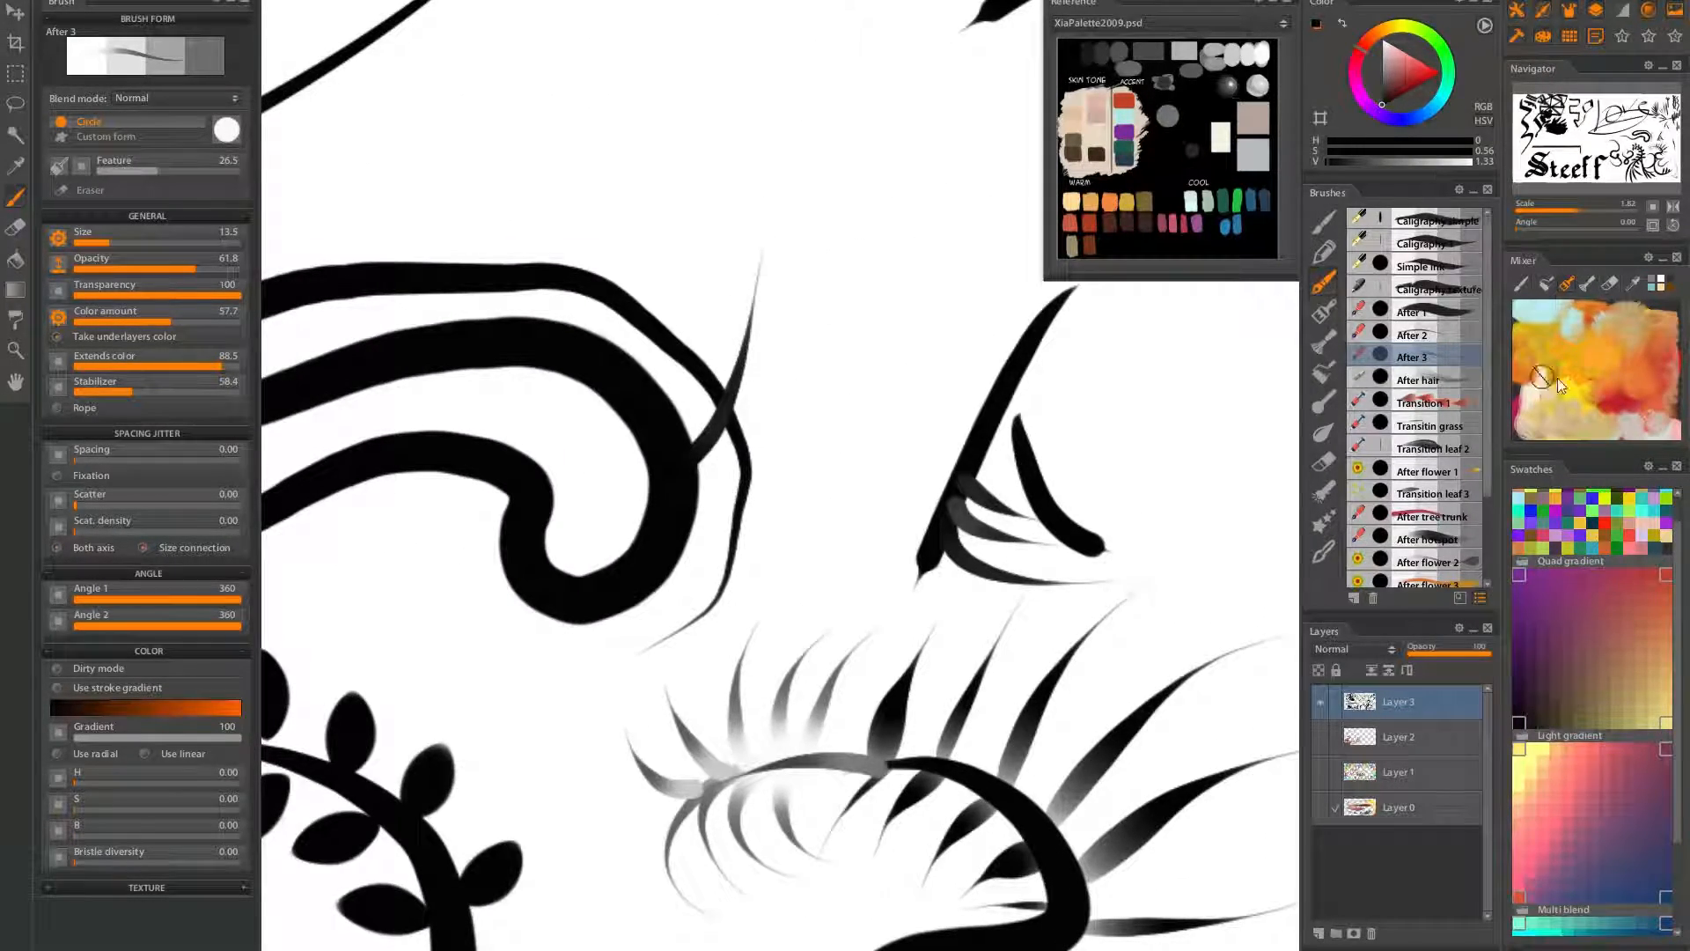
Pick an orange from the Mixer and paint two curved strokes that start on the black angled stroke
{"action": "left_click", "coordinate": [1609, 354]}
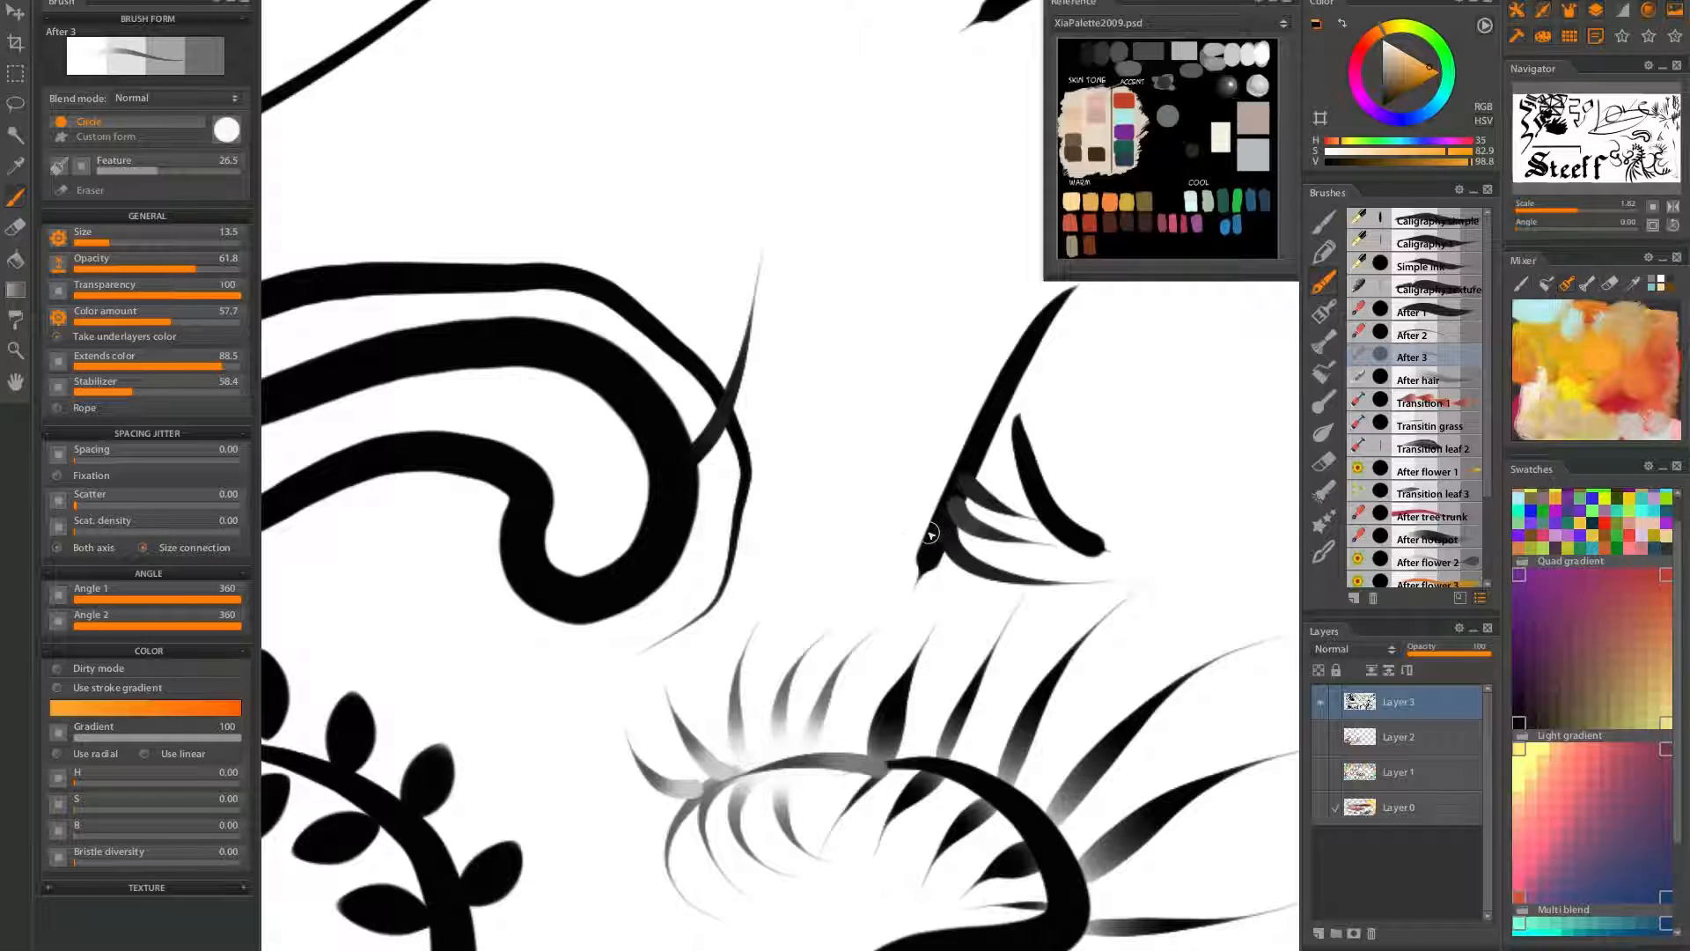
{"action": "left_click_drag", "start_coordinate": [935, 535], "coordinate": [894, 375]}
{"action": "left_click_drag", "start_coordinate": [950, 503], "coordinate": [931, 291]}
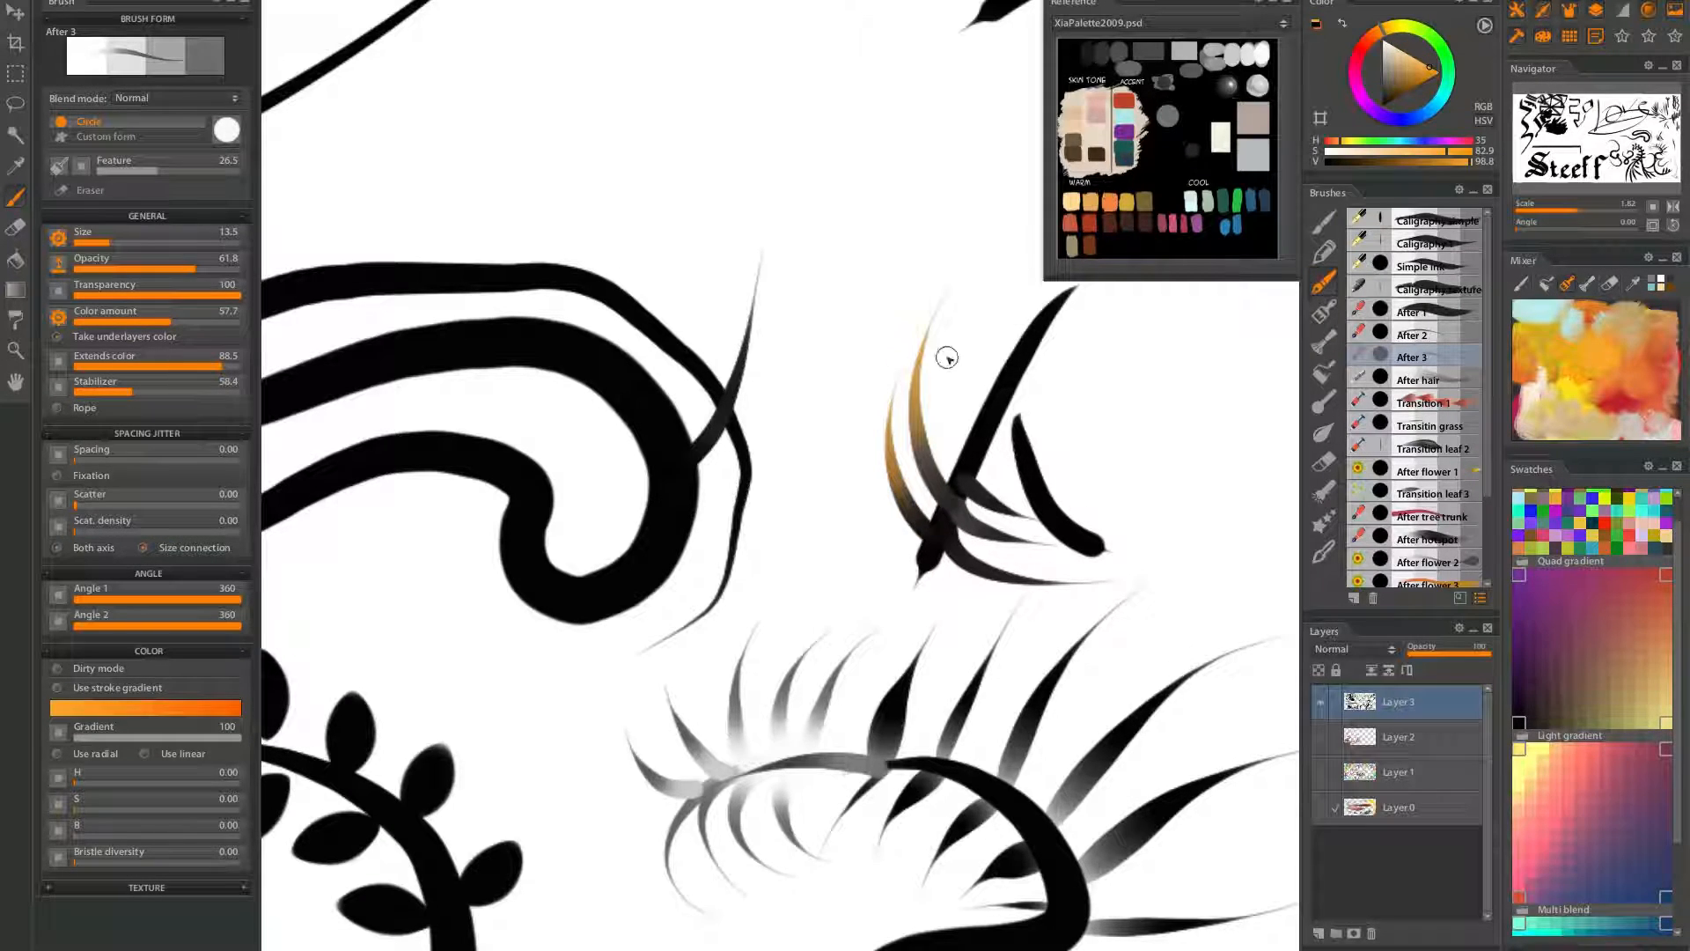
{"action": "left_click_drag", "start_coordinate": [966, 377], "coordinate": [746, 431]}
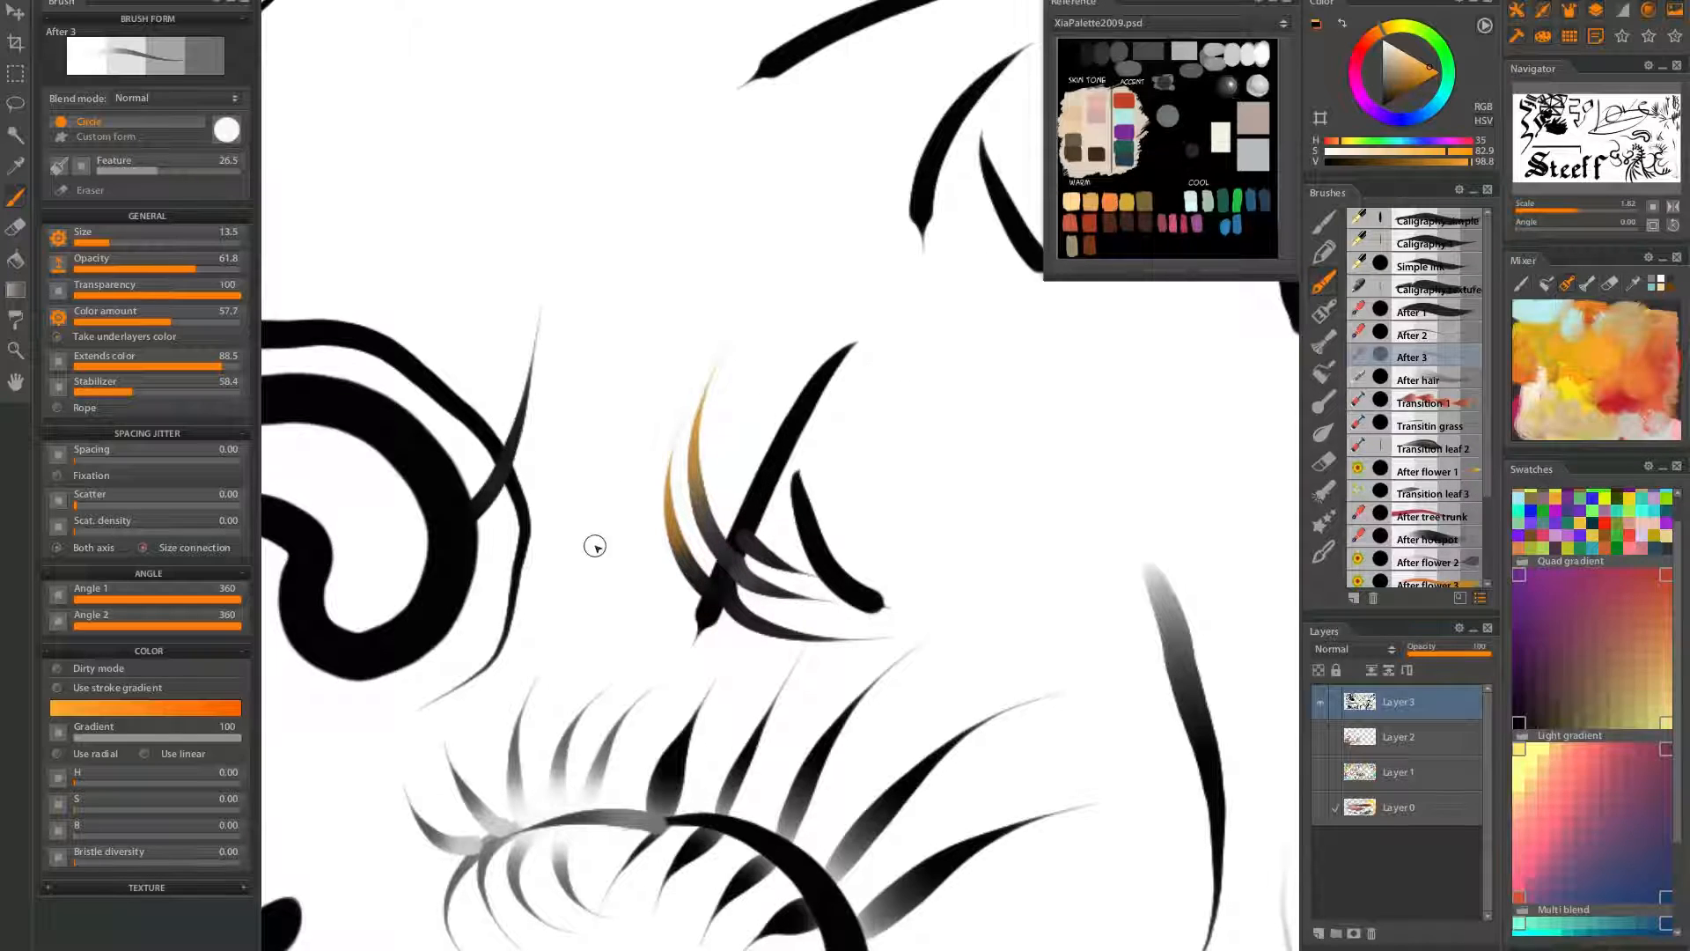
Paint a separate orange stroke on blank canvas and a third orange stroke starting from the black angled stroke
{"action": "mouse_move", "coordinate": [666, 604]}
{"action": "left_mouse_down"}
{"action": "mouse_move", "coordinate": [611, 502]}
{"action": "mouse_move", "coordinate": [665, 378]}
{"action": "left_mouse_up"}
{"action": "key", "text": "ctrl+z"}
{"action": "left_click_drag", "start_coordinate": [616, 585], "coordinate": [687, 348]}
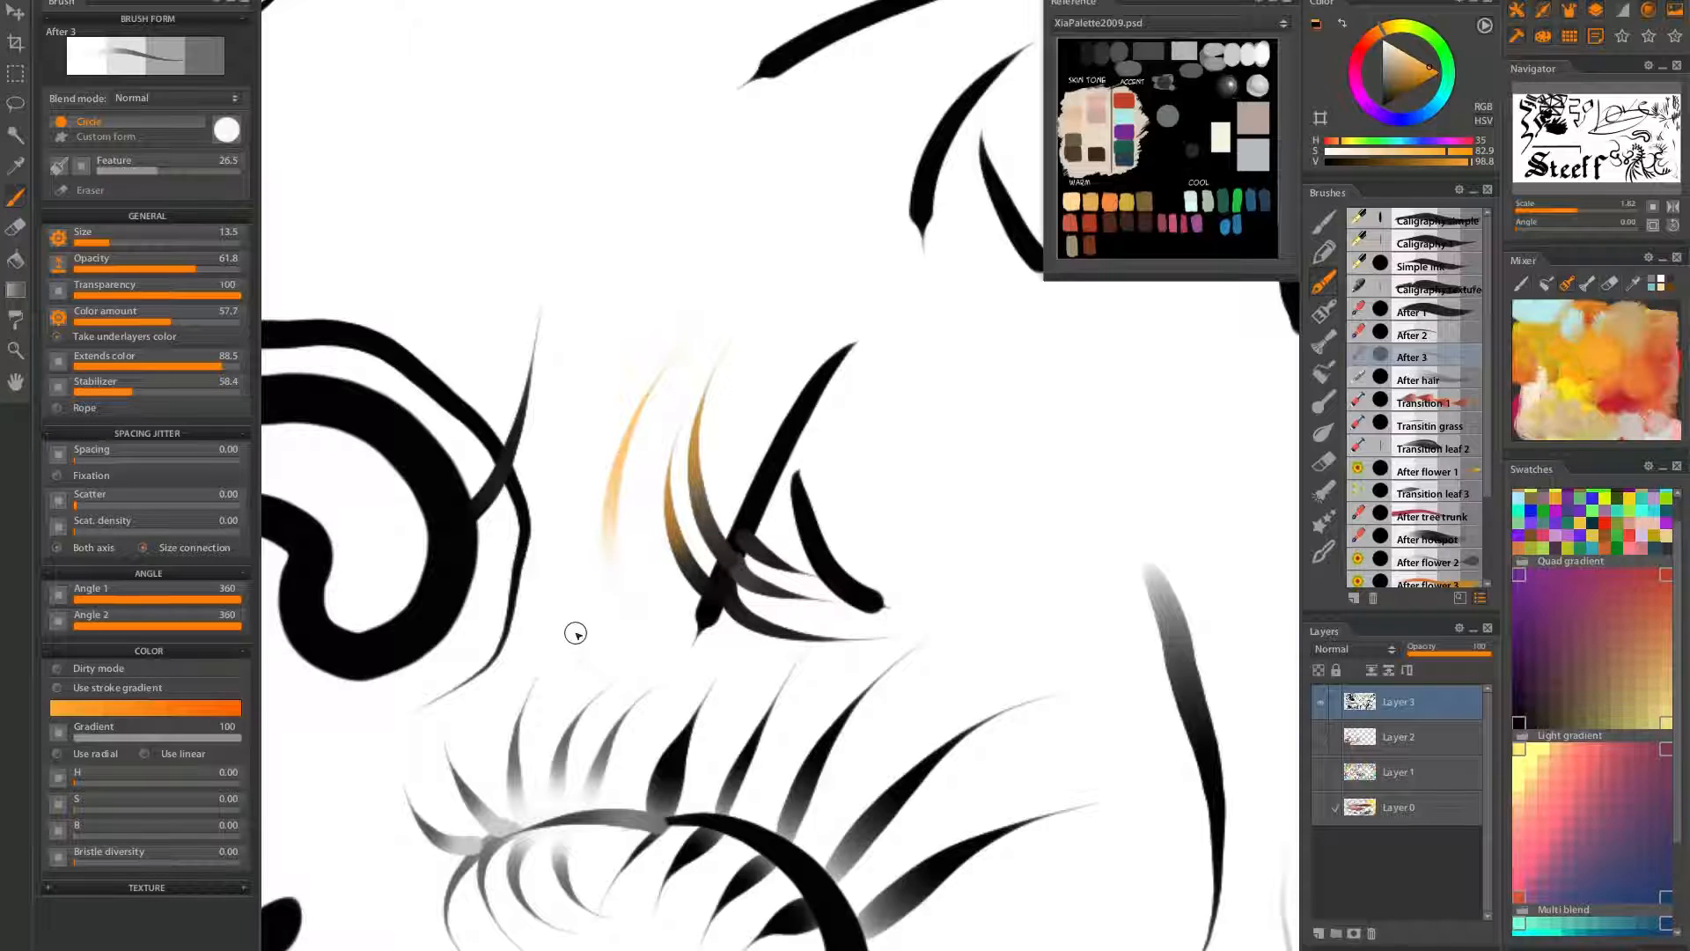
{"action": "mouse_move", "coordinate": [755, 510]}
{"action": "left_mouse_down"}
{"action": "mouse_move", "coordinate": [743, 490]}
{"action": "mouse_move", "coordinate": [962, 219]}
{"action": "left_mouse_up"}
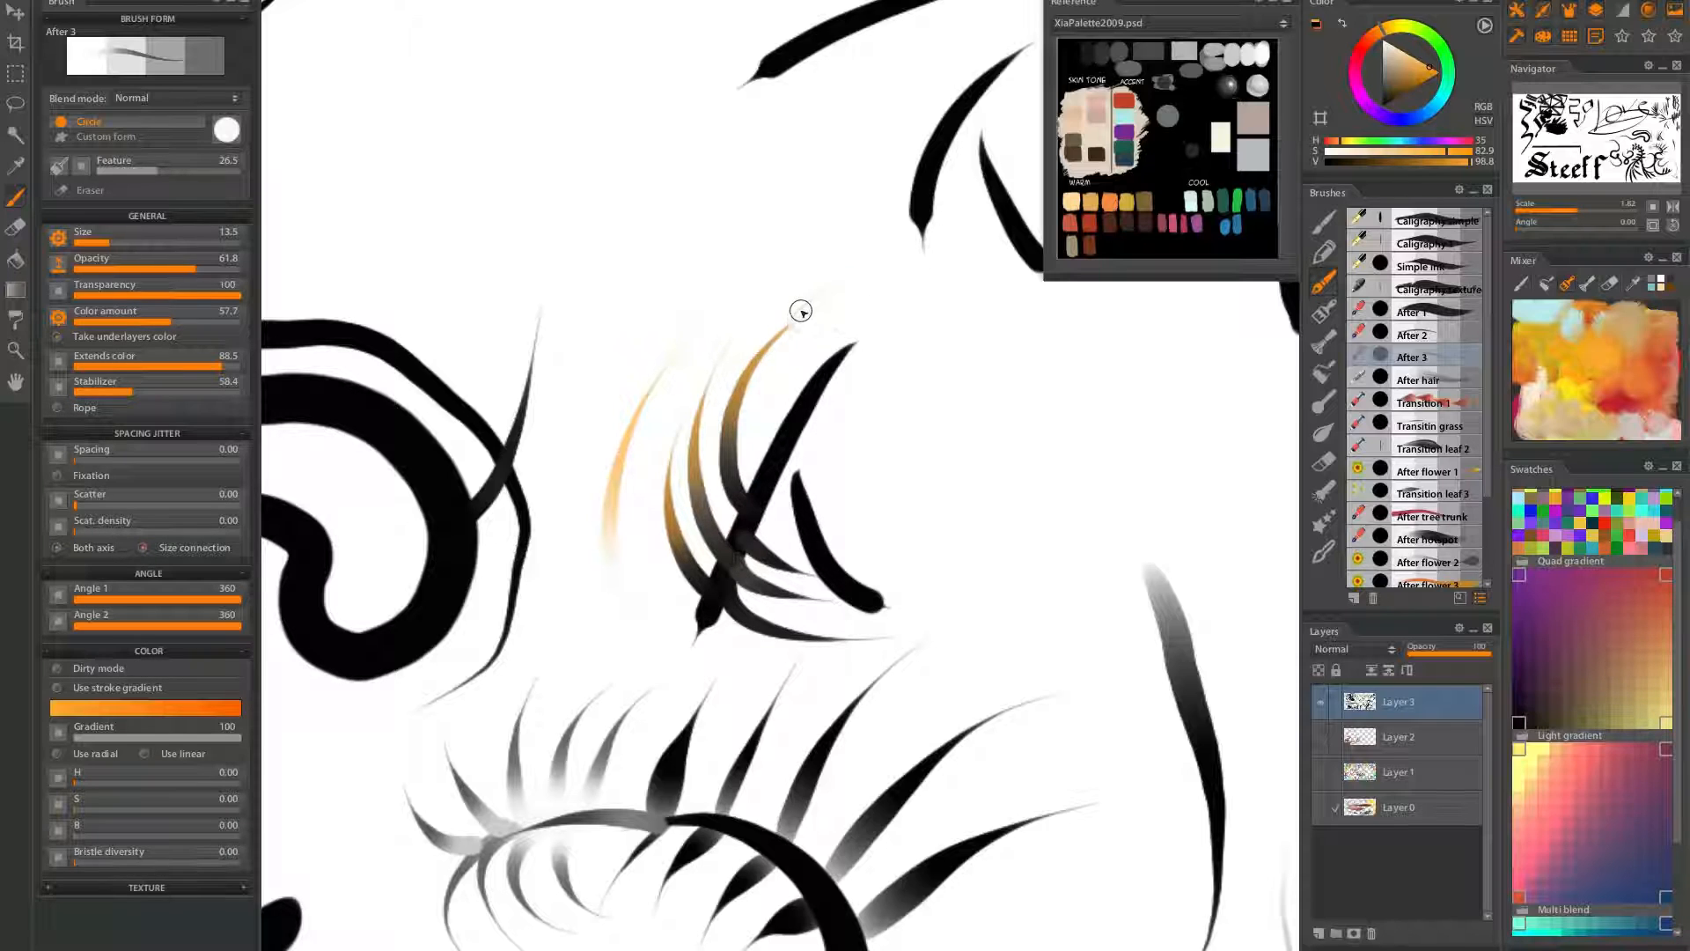
{"action": "left_click_drag", "start_coordinate": [823, 478], "coordinate": [796, 355]}
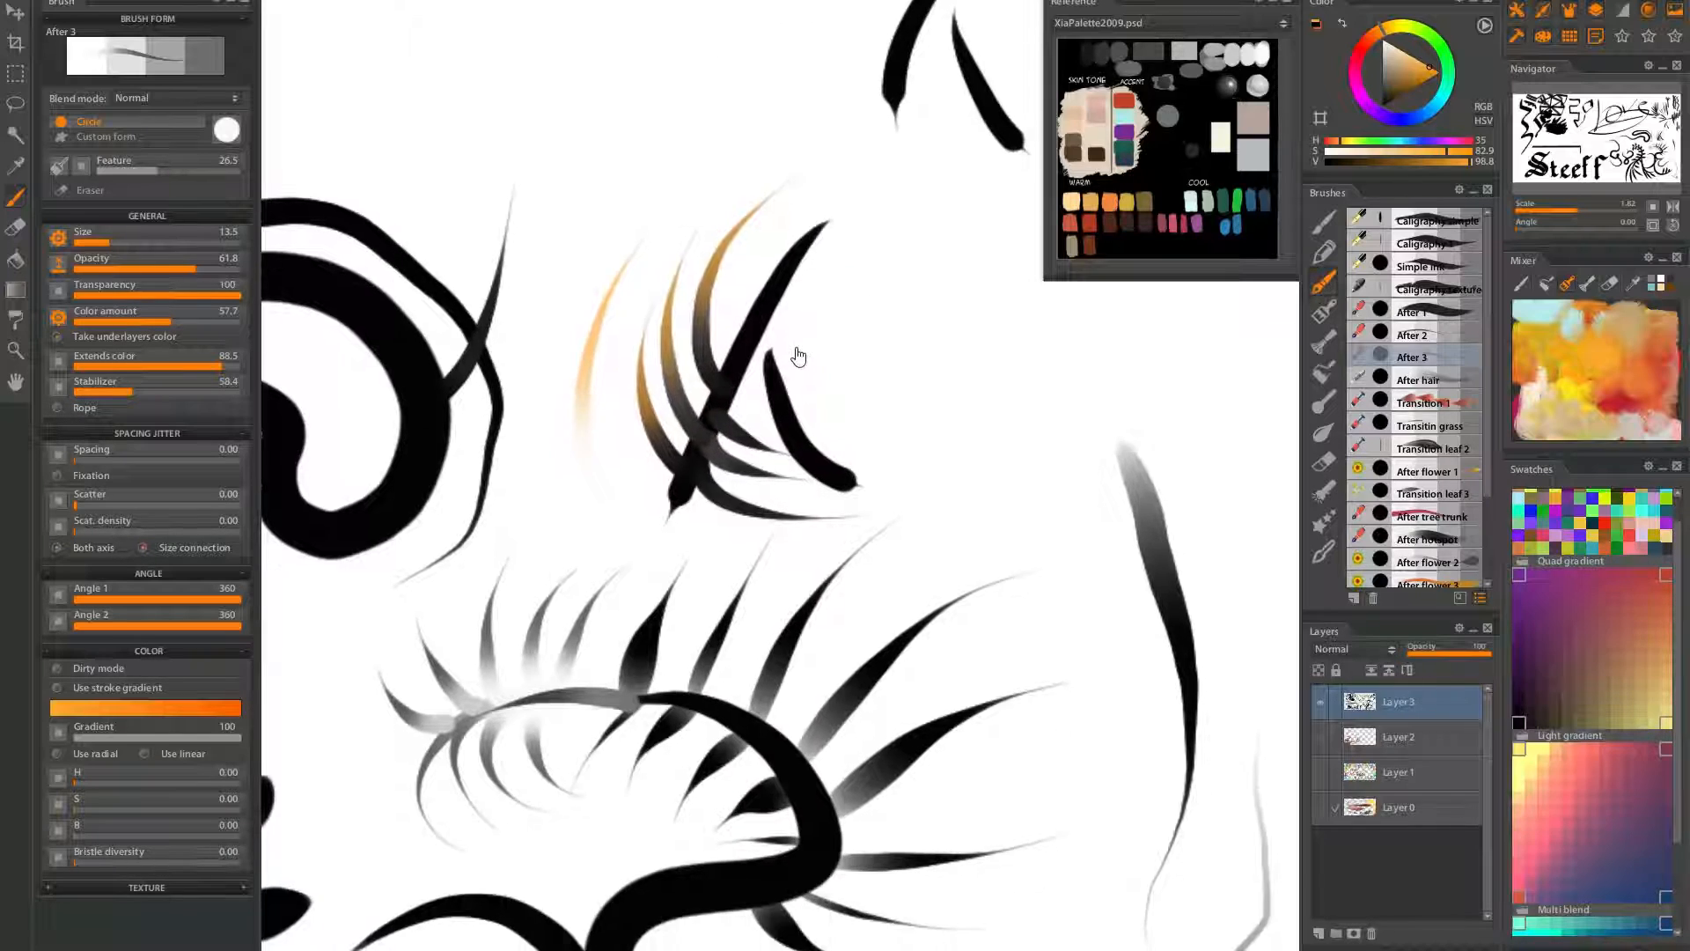
Pick a red (H 11, S 80.9, V 76.0) from the reference palette and try strokes over the separate orange stroke
{"action": "left_click_drag", "start_coordinate": [581, 359], "coordinate": [632, 128]}
{"action": "key", "text": "ctrl+z"}
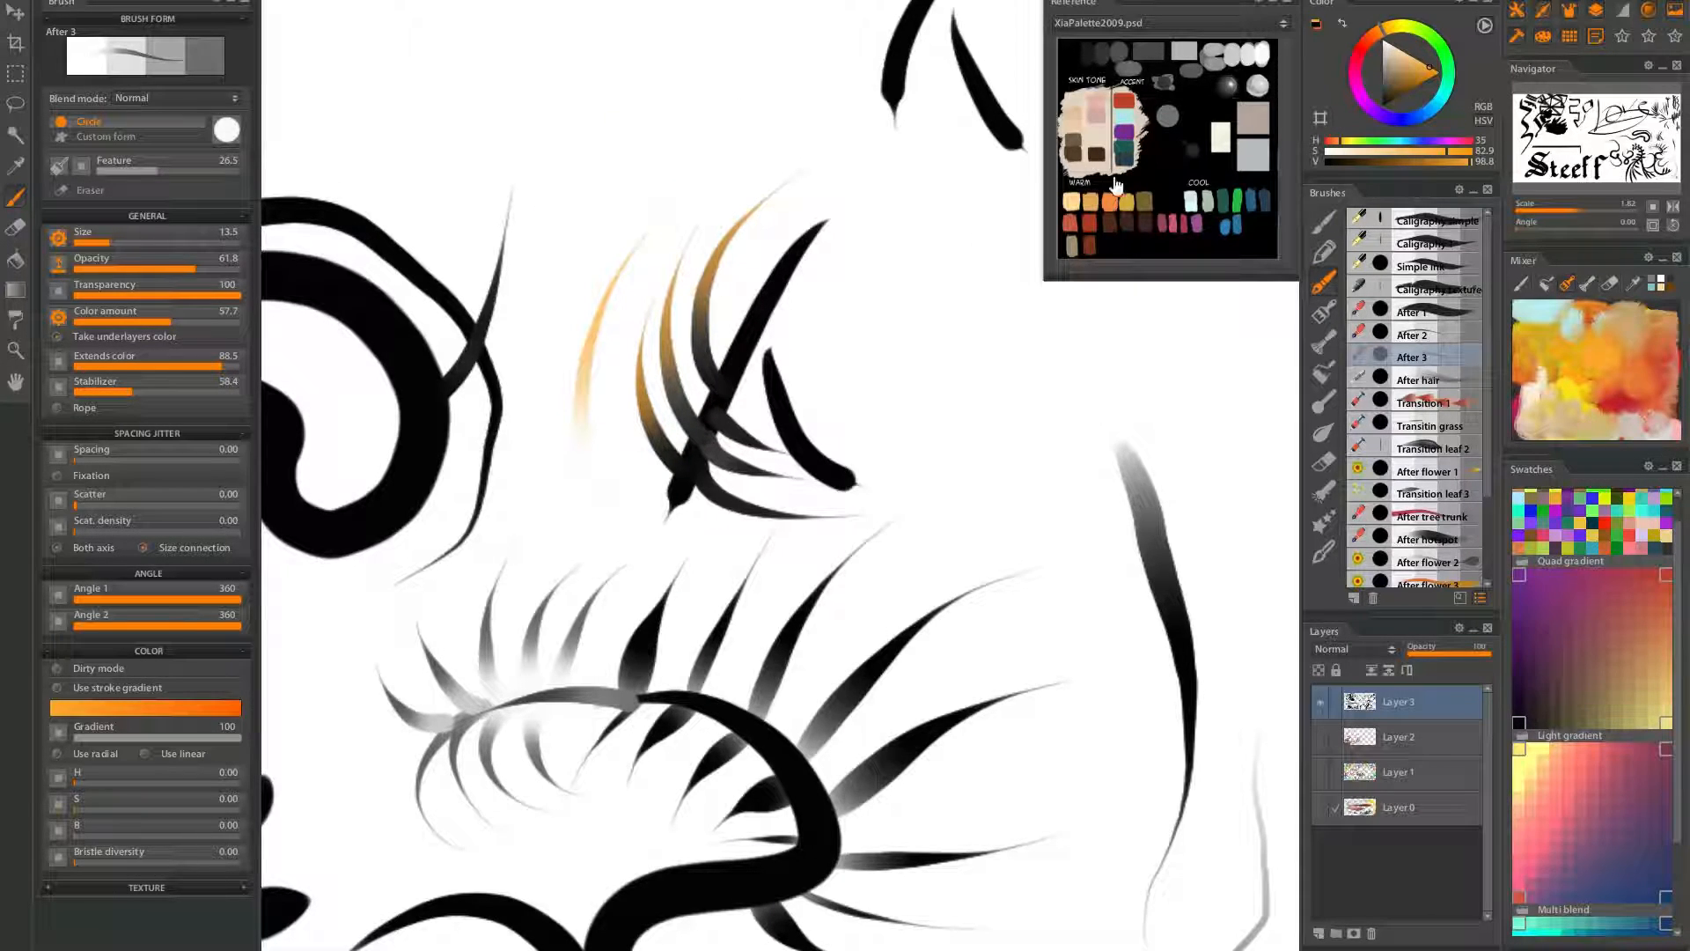
{"action": "left_click", "coordinate": [1124, 99]}
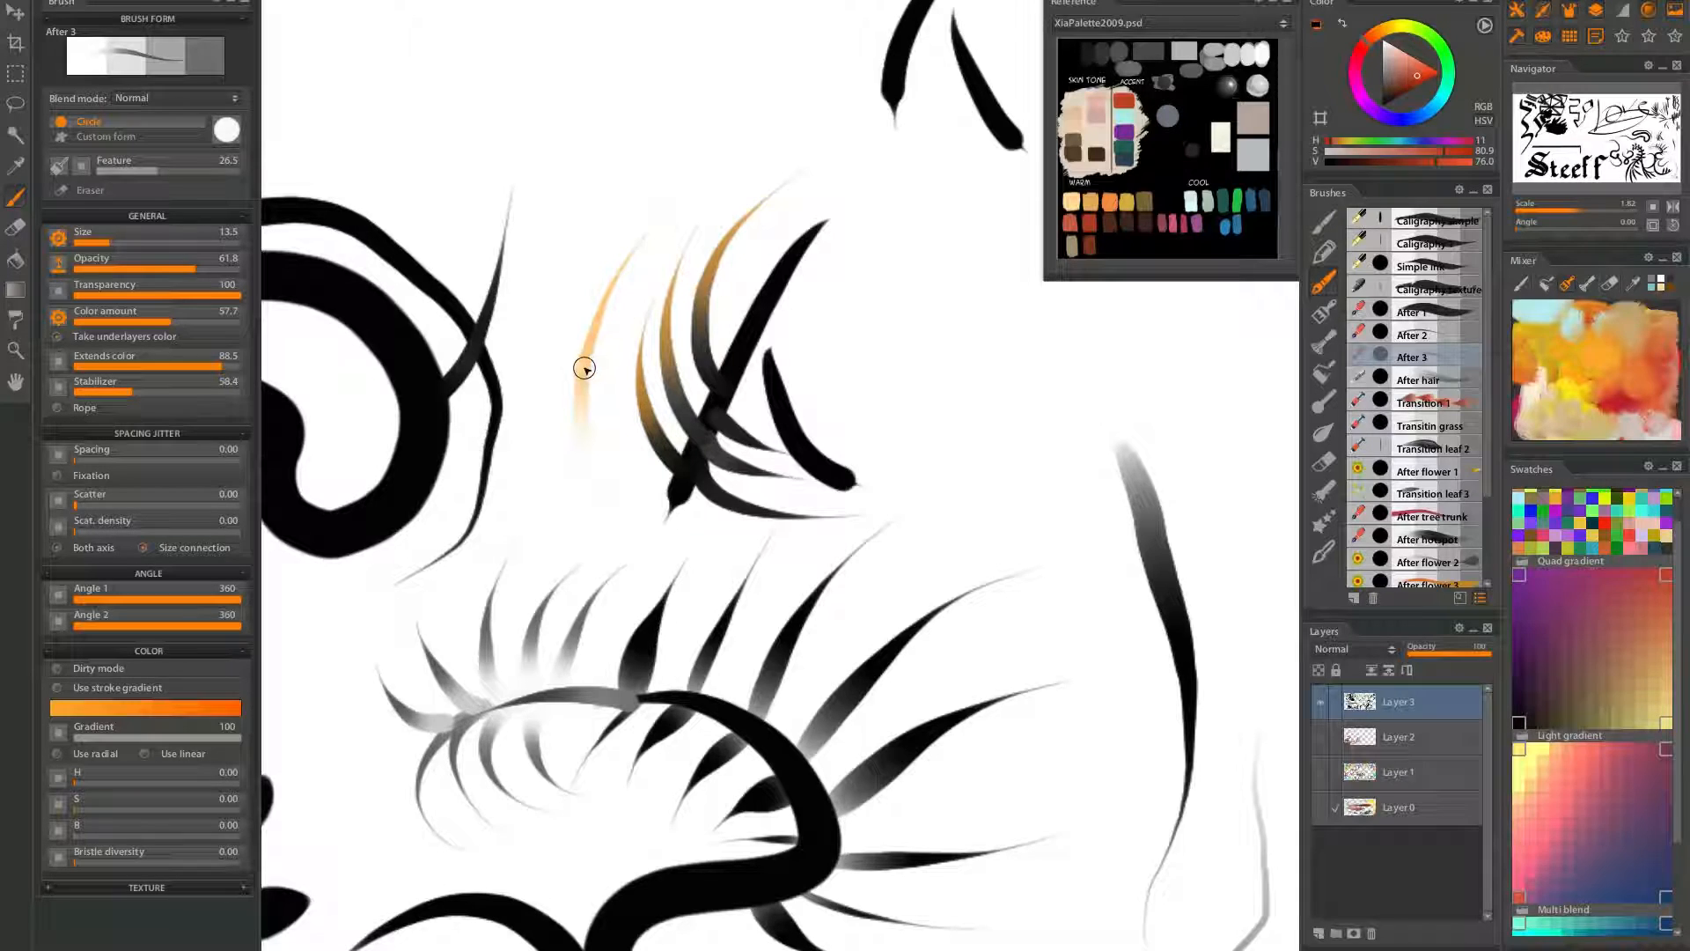
{"action": "left_click_drag", "start_coordinate": [588, 353], "coordinate": [664, 90]}
{"action": "mouse_move", "coordinate": [592, 332]}
{"action": "left_mouse_down"}
{"action": "mouse_move", "coordinate": [596, 378]}
{"action": "mouse_move", "coordinate": [577, 395]}
{"action": "left_mouse_up"}
{"action": "key", "text": "ctrl+z"}
Paint three tapered red strokes out of the right side of the black angled stroke and one joining the separate orange stroke
{"action": "left_click_drag", "start_coordinate": [759, 387], "coordinate": [925, 315]}
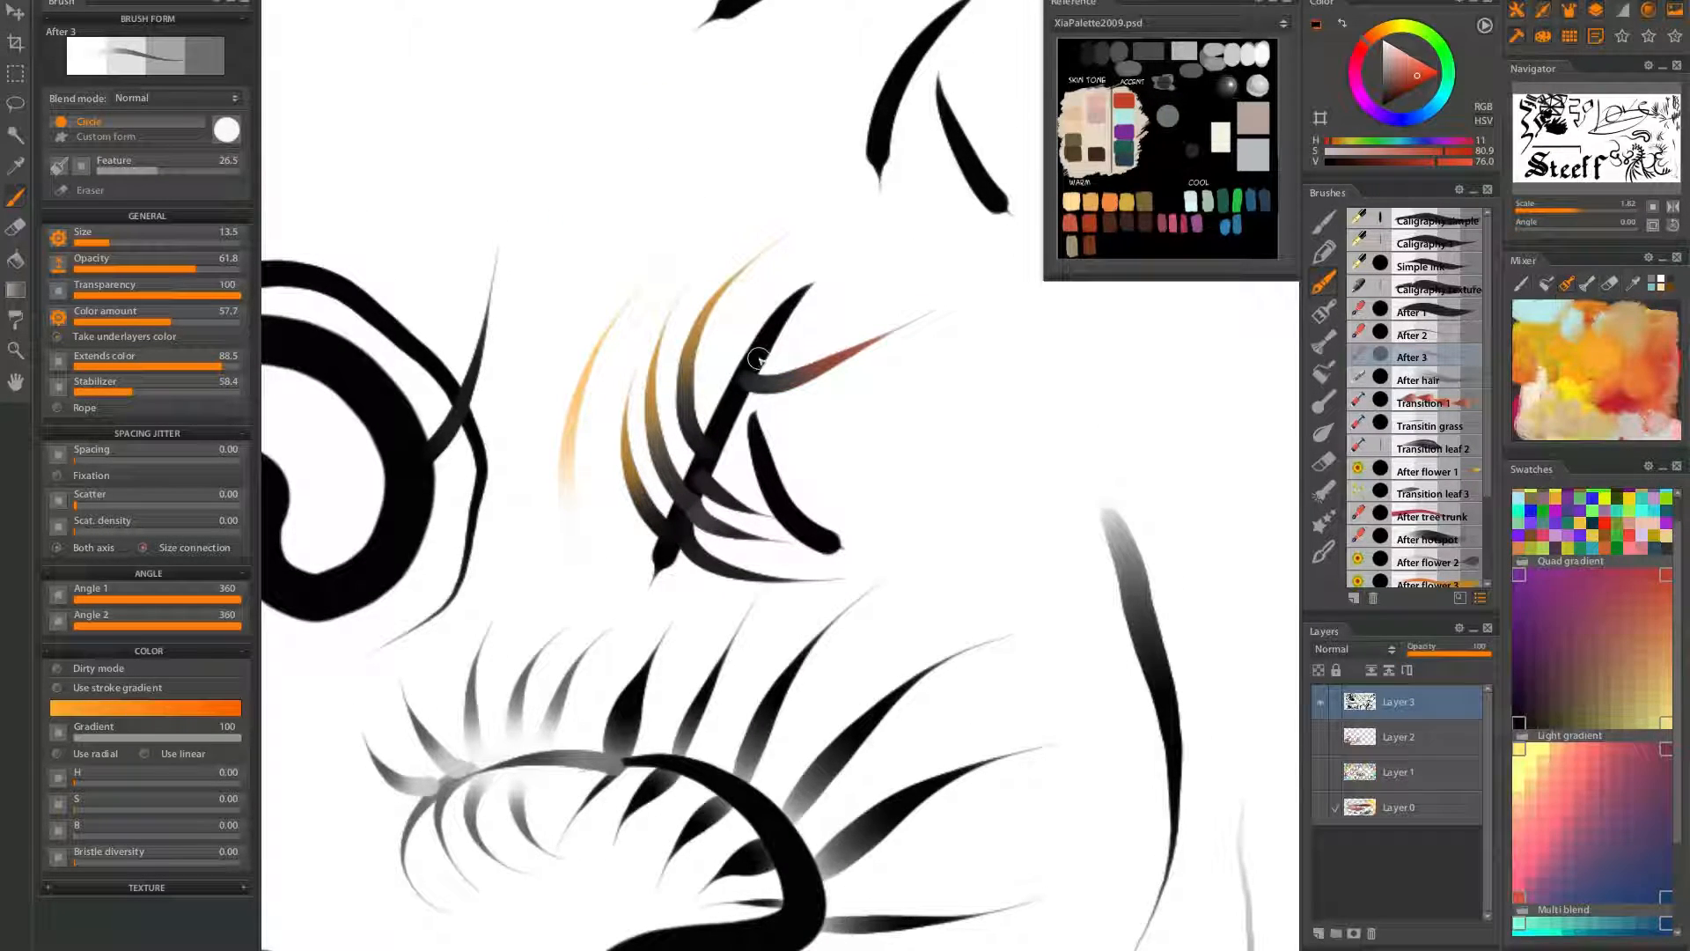
{"action": "left_click_drag", "start_coordinate": [762, 356], "coordinate": [920, 283]}
{"action": "left_click_drag", "start_coordinate": [782, 325], "coordinate": [920, 234]}
{"action": "key", "text": "ctrl+z"}
{"action": "left_click_drag", "start_coordinate": [786, 314], "coordinate": [916, 257]}
{"action": "key", "text": "ctrl+z"}
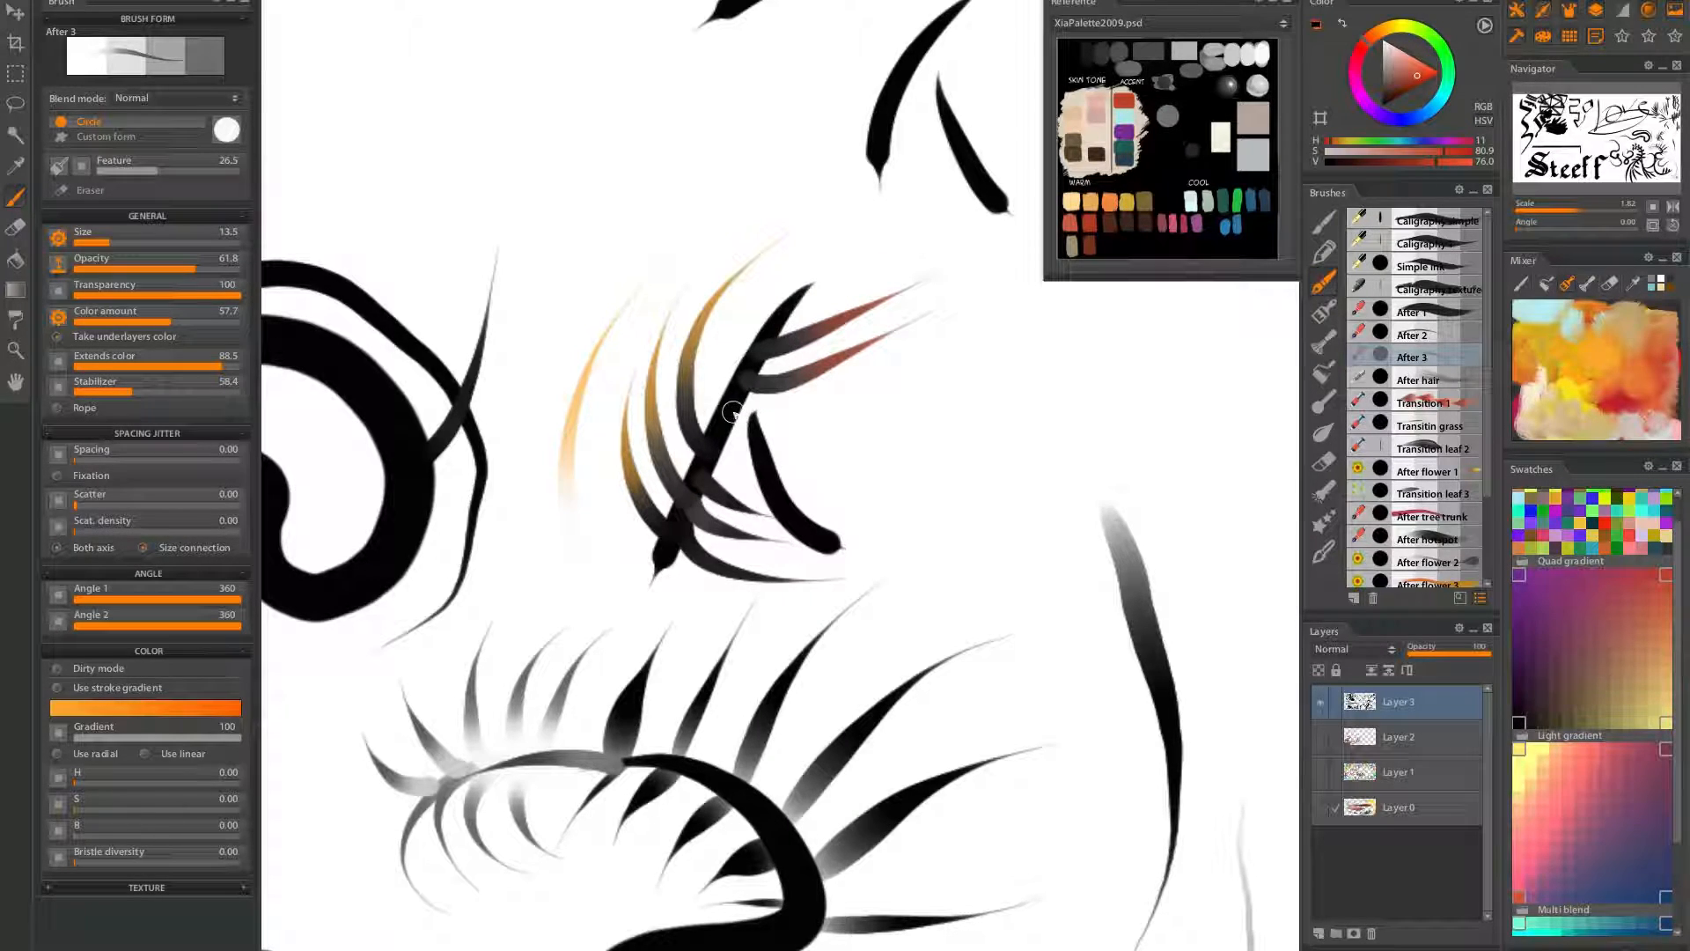
{"action": "left_click_drag", "start_coordinate": [731, 412], "coordinate": [900, 381]}
{"action": "left_click_drag", "start_coordinate": [568, 407], "coordinate": [554, 288]}
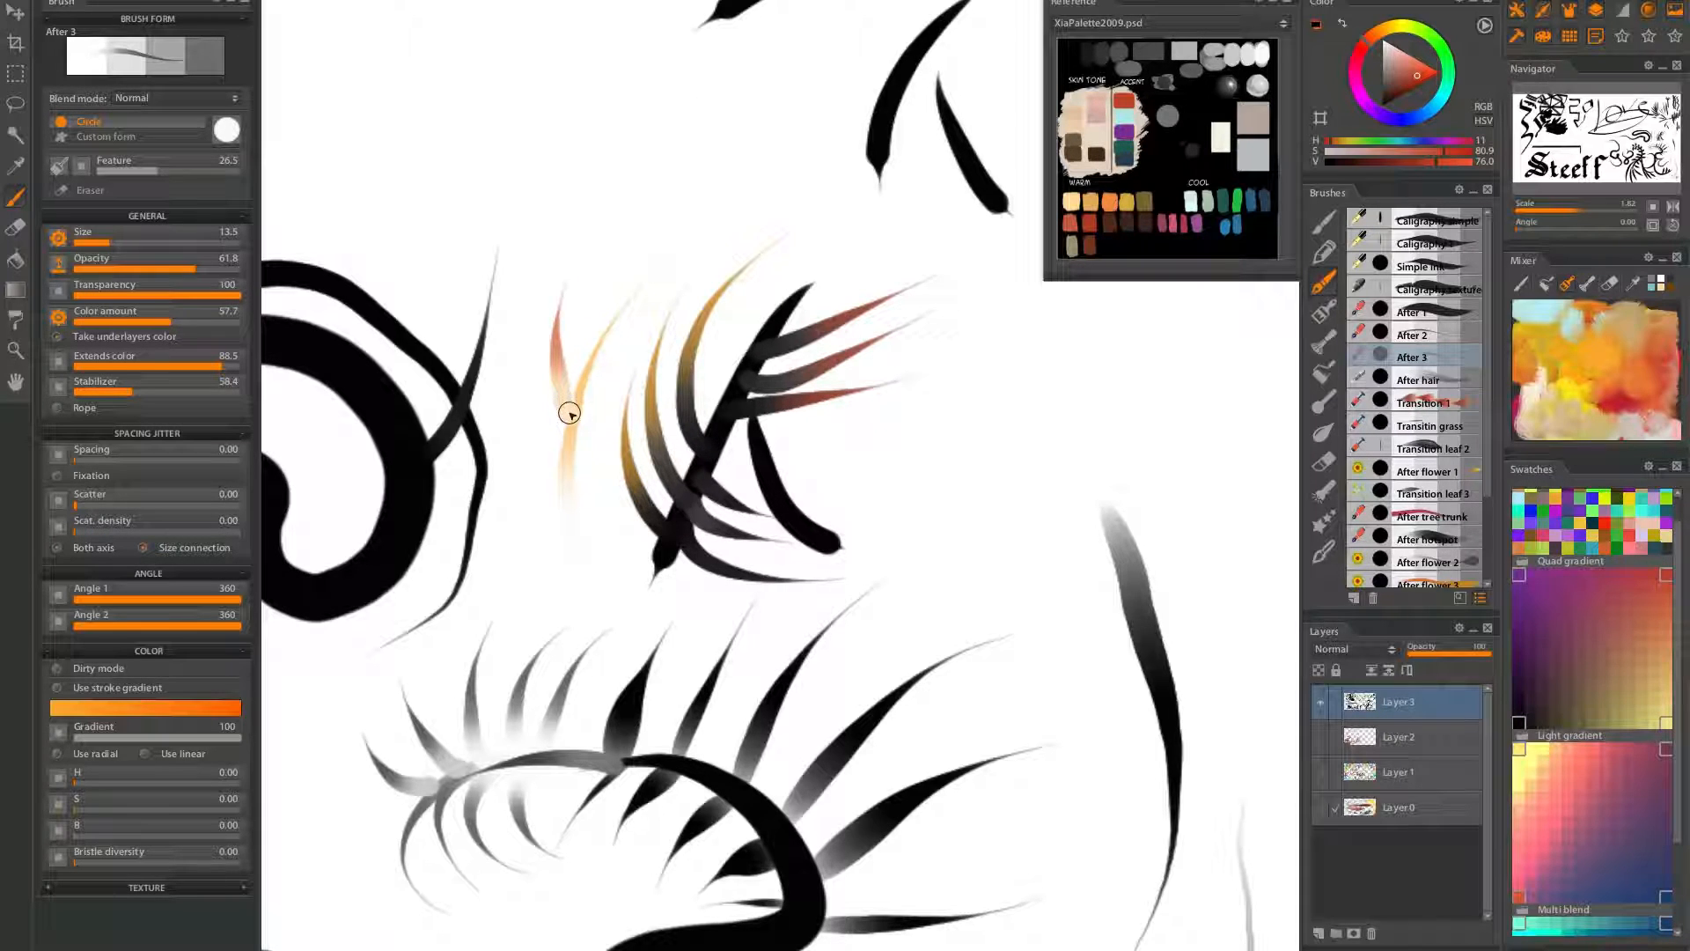
Paint a red stroke on blank canvas and a fan of tapered red strokes out of the short black curve
{"action": "mouse_move", "coordinate": [884, 543]}
{"action": "left_mouse_down"}
{"action": "mouse_move", "coordinate": [763, 296]}
{"action": "mouse_move", "coordinate": [871, 414]}
{"action": "mouse_move", "coordinate": [630, 475]}
{"action": "mouse_move", "coordinate": [887, 271]}
{"action": "left_mouse_up"}
{"action": "mouse_move", "coordinate": [688, 397]}
{"action": "left_mouse_down"}
{"action": "mouse_move", "coordinate": [824, 449]}
{"action": "mouse_move", "coordinate": [803, 451]}
{"action": "left_mouse_up"}
{"action": "left_click_drag", "start_coordinate": [677, 526], "coordinate": [1001, 438]}
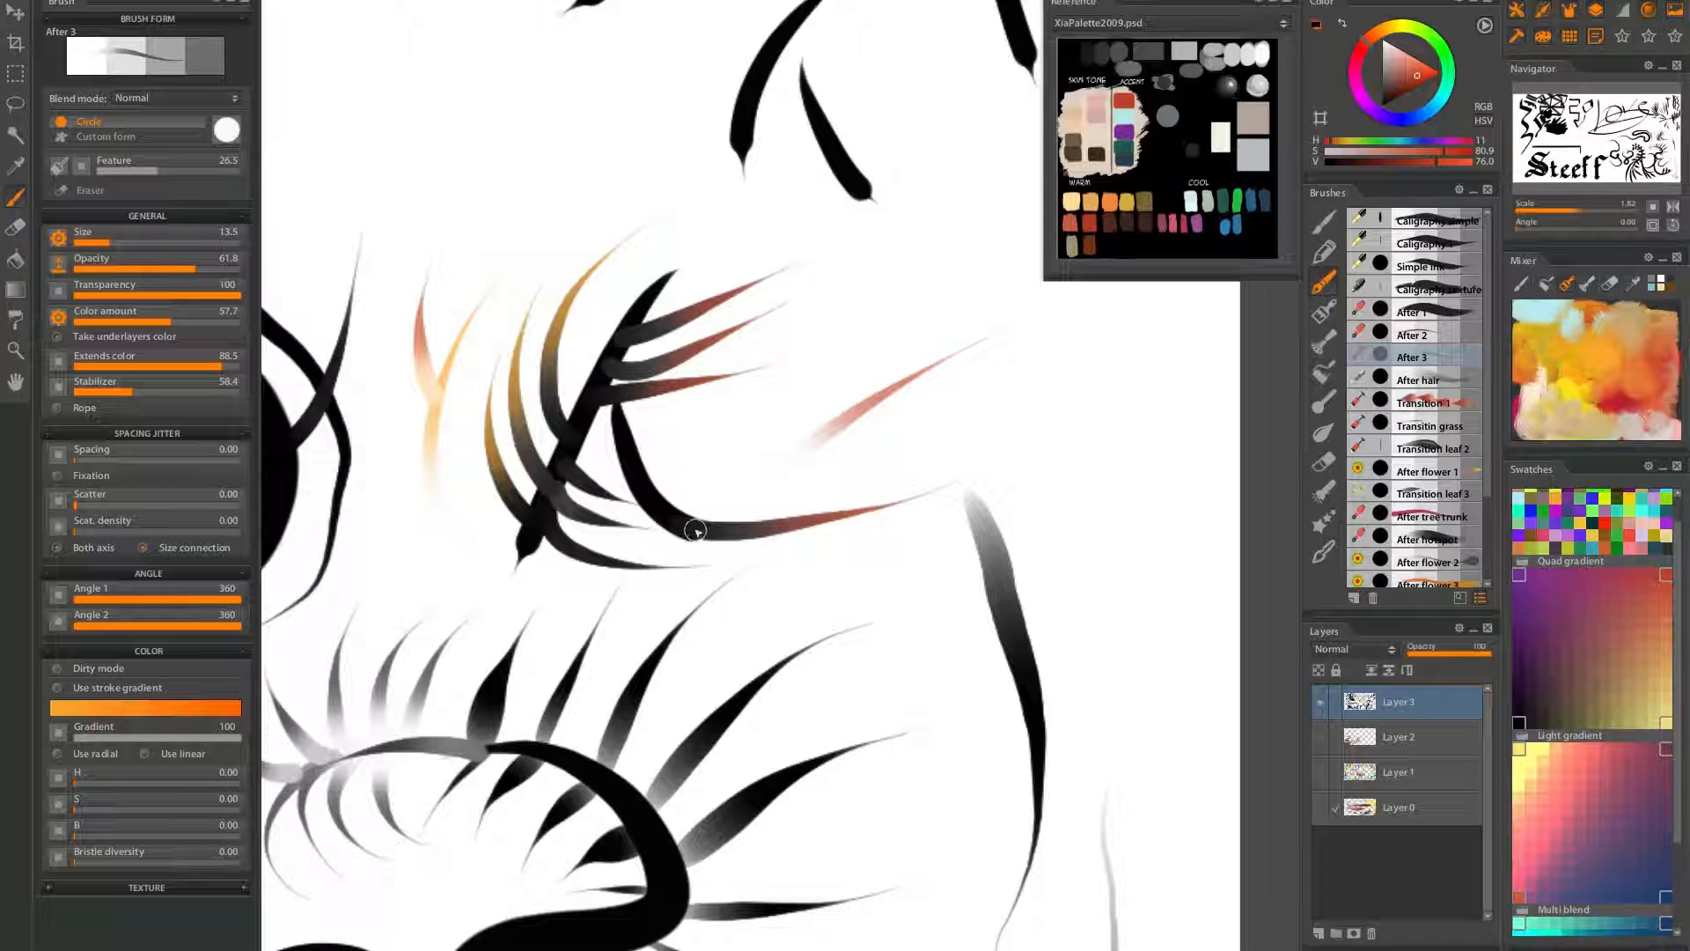
{"action": "left_click_drag", "start_coordinate": [678, 518], "coordinate": [902, 351]}
{"action": "key", "text": "ctrl+z"}
{"action": "left_click_drag", "start_coordinate": [680, 521], "coordinate": [901, 349]}
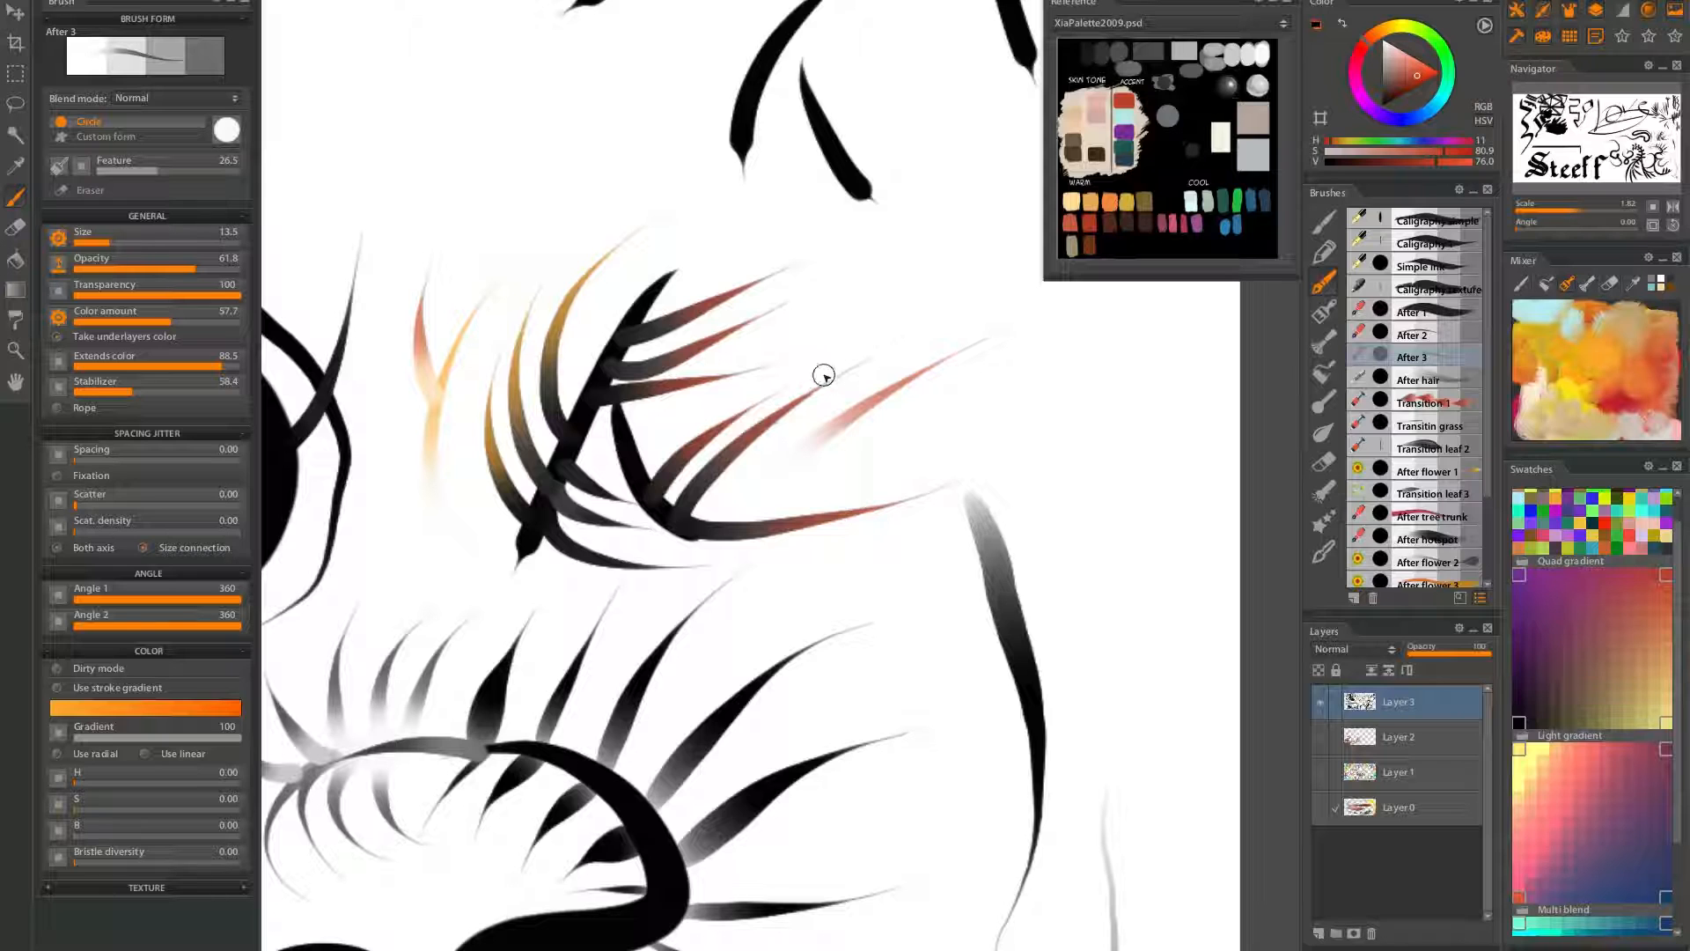
{"action": "scroll", "coordinate": [655, 484], "scroll_direction": "up", "scroll_amount": 10}
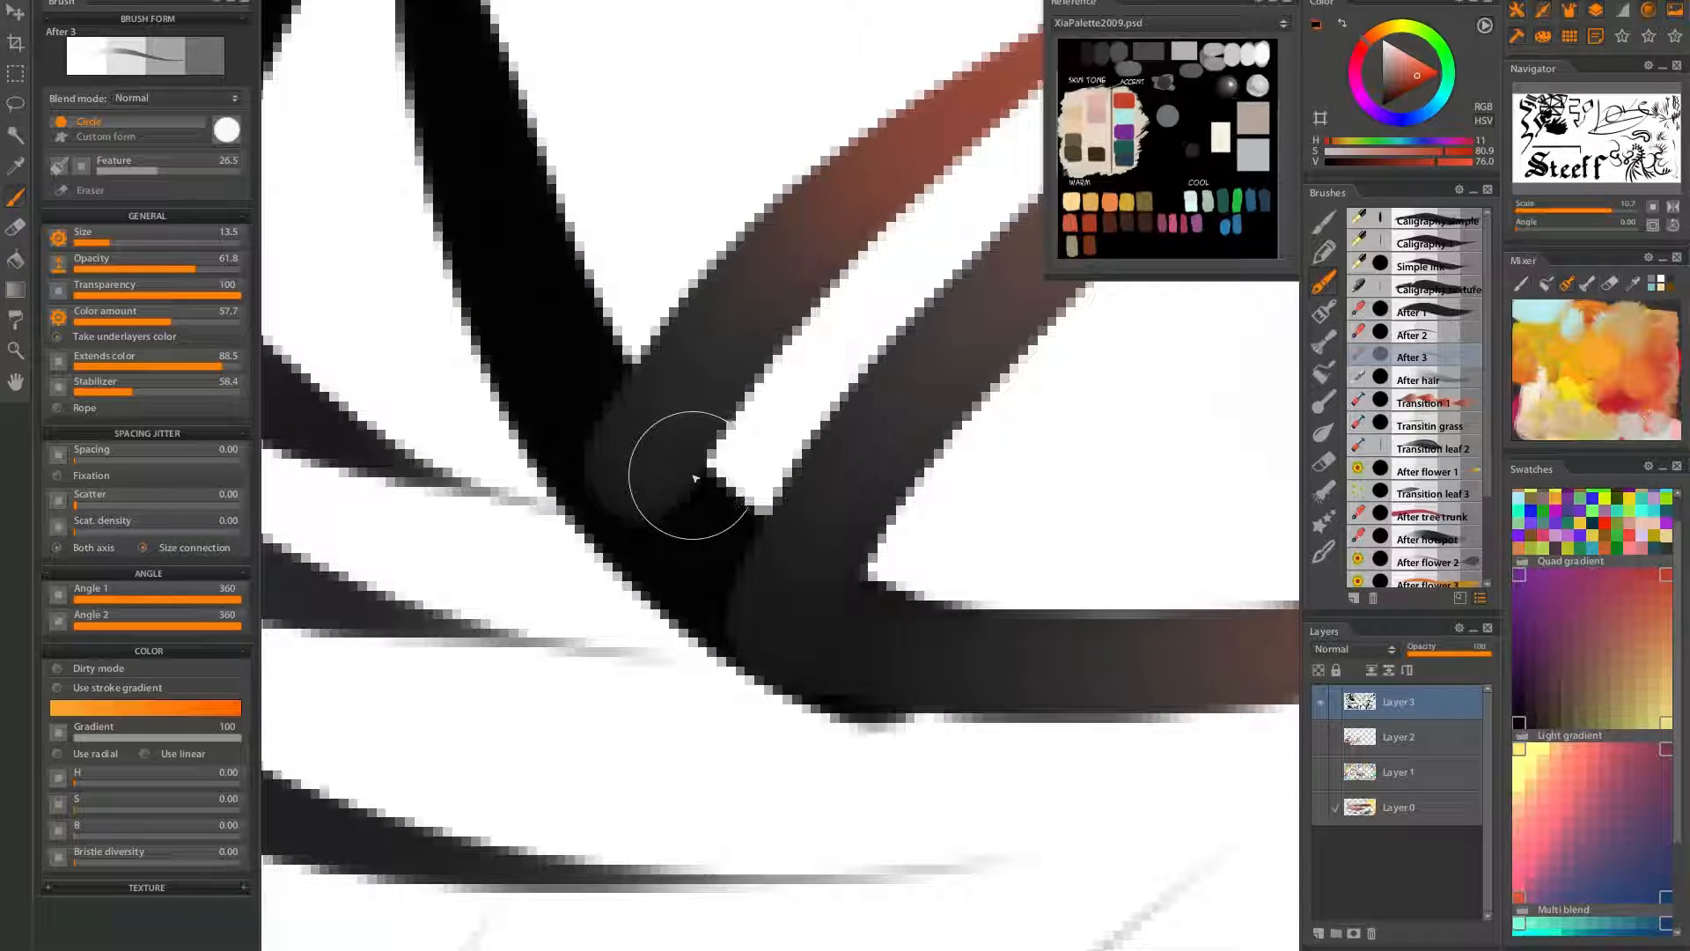
{"action": "mouse_move", "coordinate": [675, 496]}
{"action": "left_mouse_down"}
{"action": "mouse_move", "coordinate": [690, 509]}
{"action": "mouse_move", "coordinate": [572, 511]}
{"action": "left_mouse_up"}
{"action": "left_click_drag", "start_coordinate": [686, 467], "coordinate": [797, 384]}
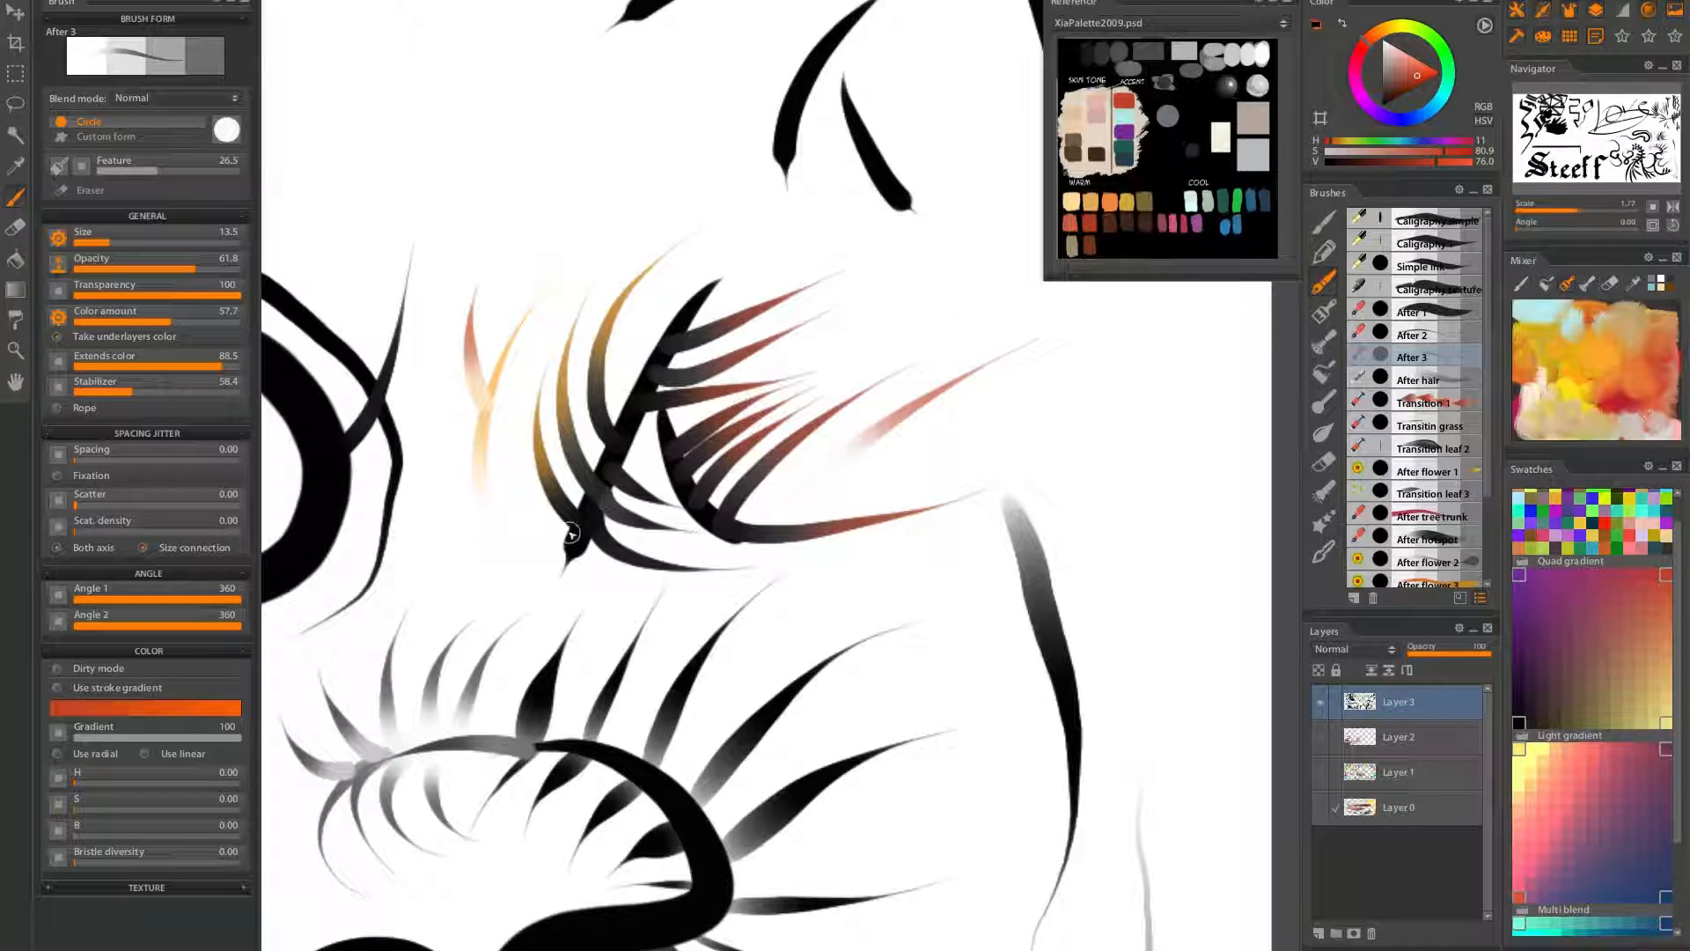
Paint a short tapered red stroke out of the lower tip of the black angled stroke
{"action": "left_click_drag", "start_coordinate": [573, 526], "coordinate": [476, 596]}
{"action": "left_click_drag", "start_coordinate": [572, 538], "coordinate": [623, 615]}
{"action": "key", "text": "ctrl+z"}
{"action": "key", "text": "ctrl+z"}
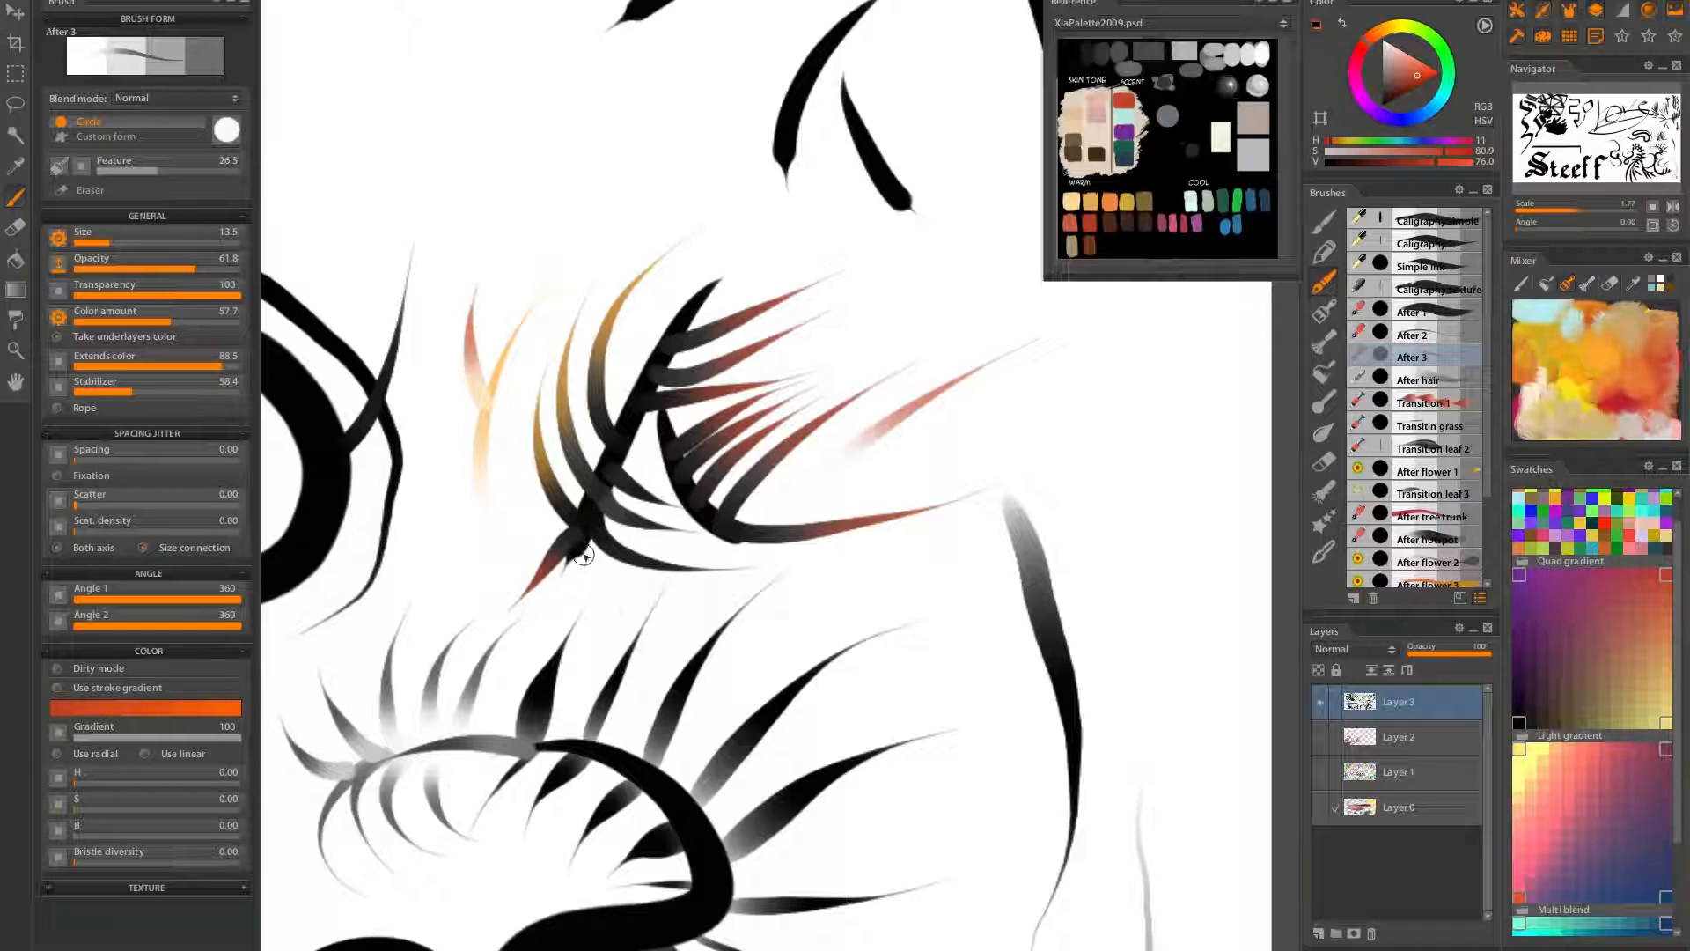
Paint two tapered red strokes out of the right side of the tall fading black stroke
{"action": "left_click_drag", "start_coordinate": [752, 430], "coordinate": [649, 508]}
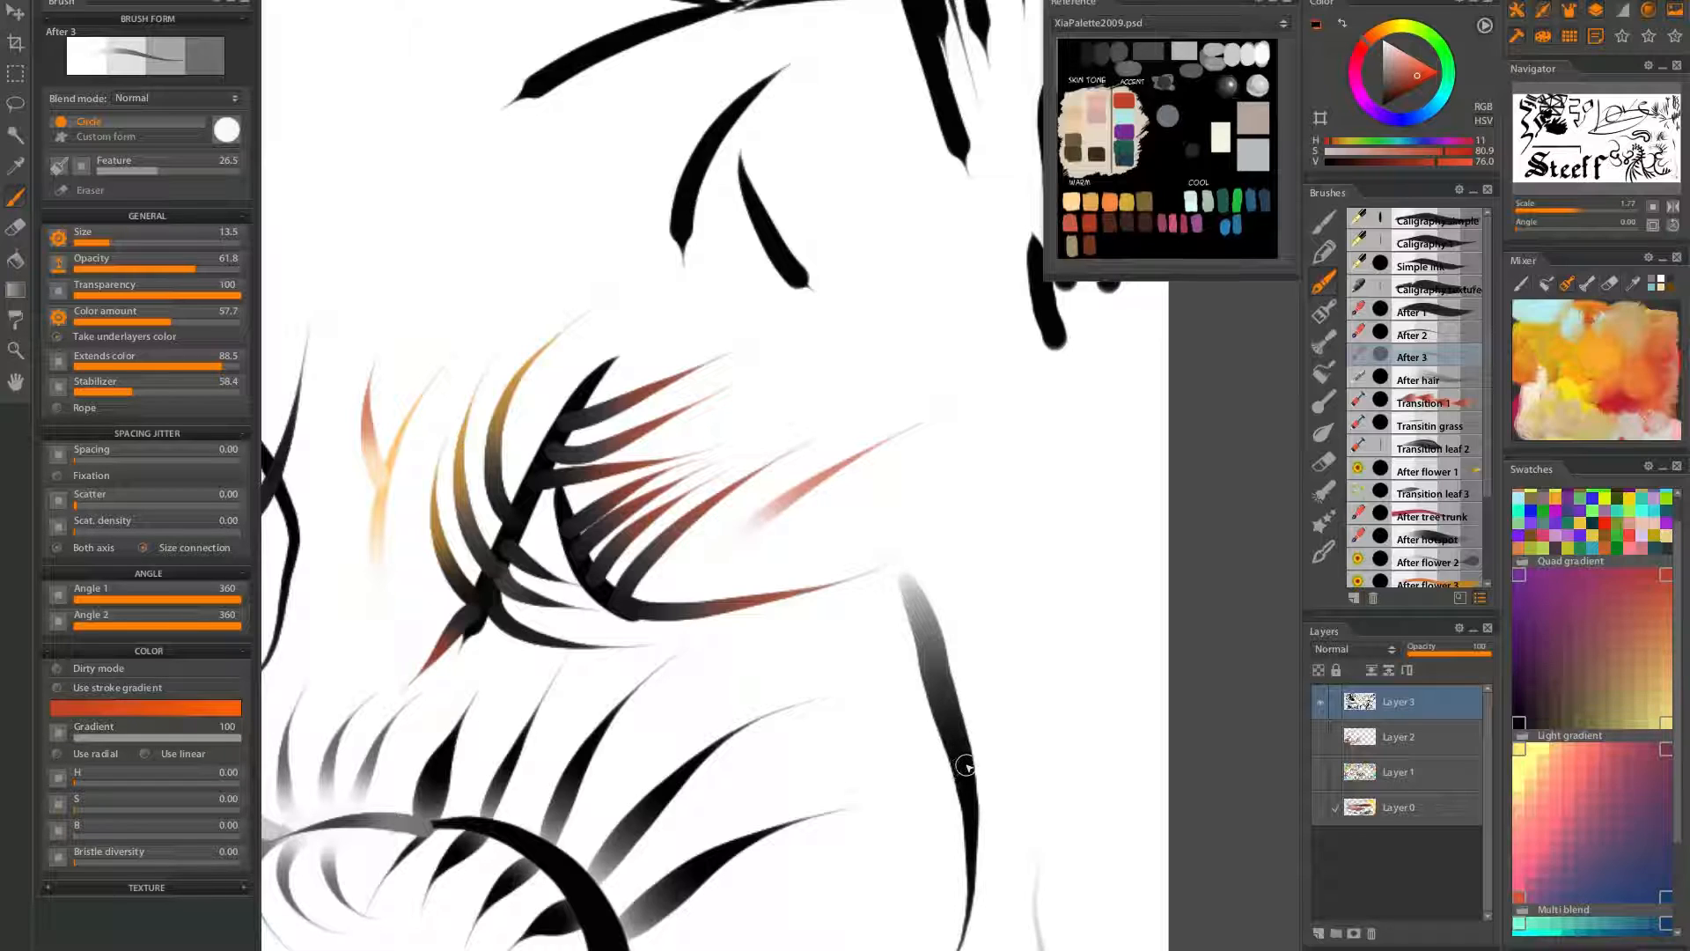
{"action": "left_click_drag", "start_coordinate": [1289, 652], "coordinate": [1292, 651]}
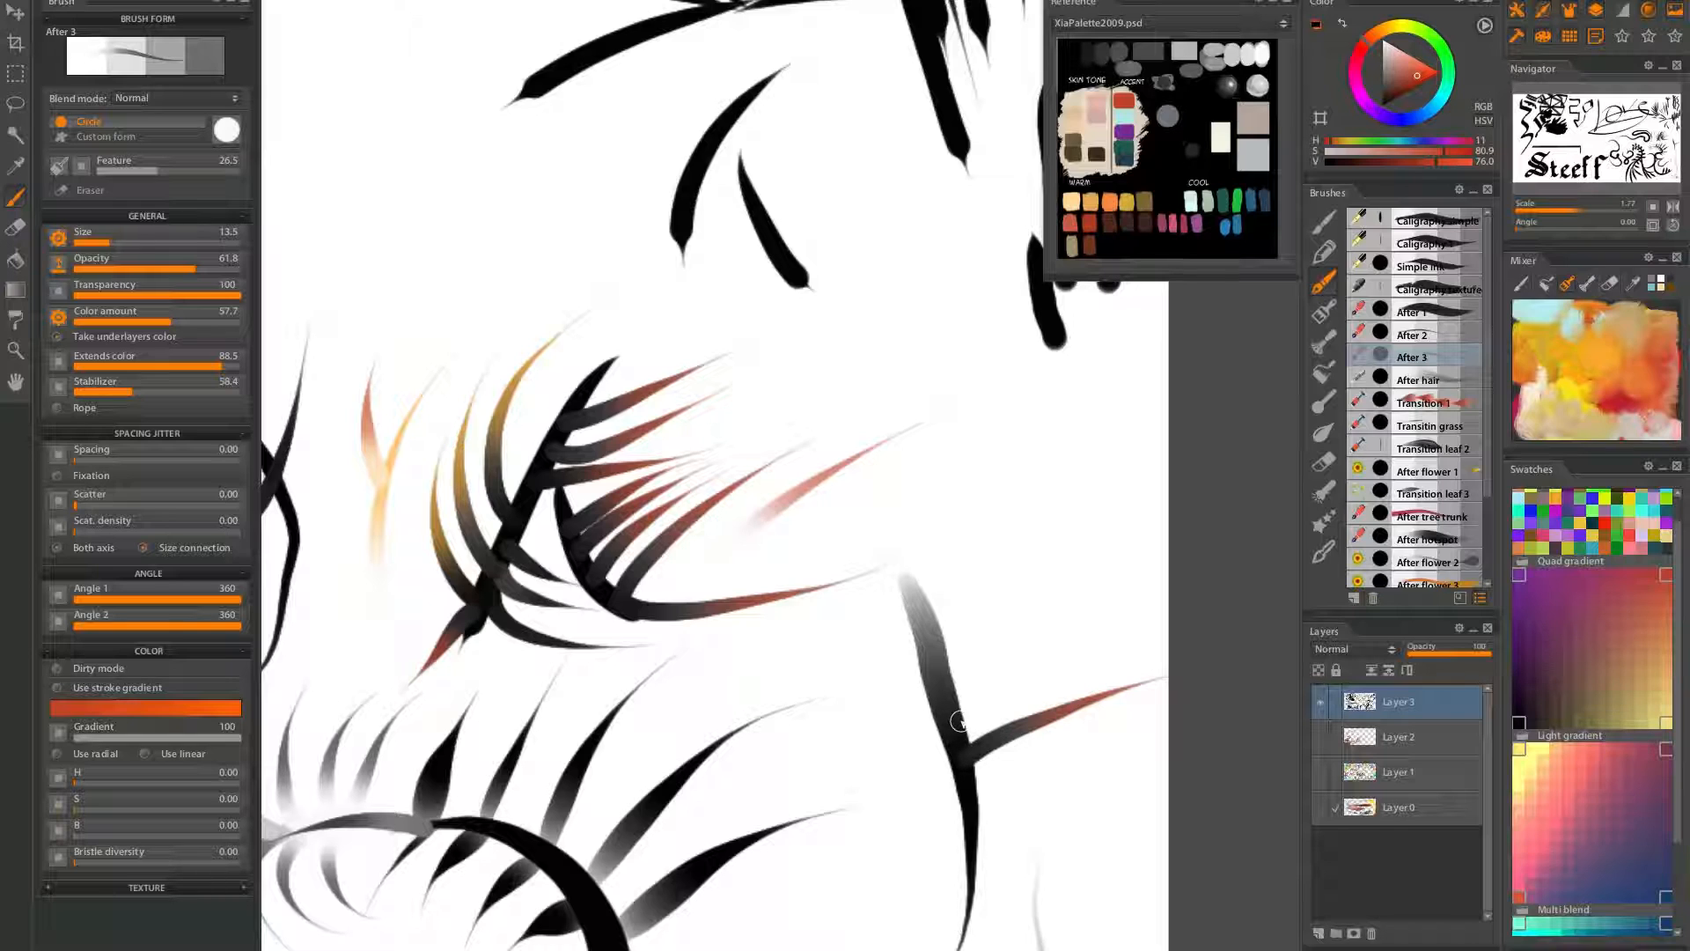
{"action": "left_click_drag", "start_coordinate": [958, 728], "coordinate": [1101, 634]}
{"action": "left_click_drag", "start_coordinate": [966, 748], "coordinate": [908, 492]}
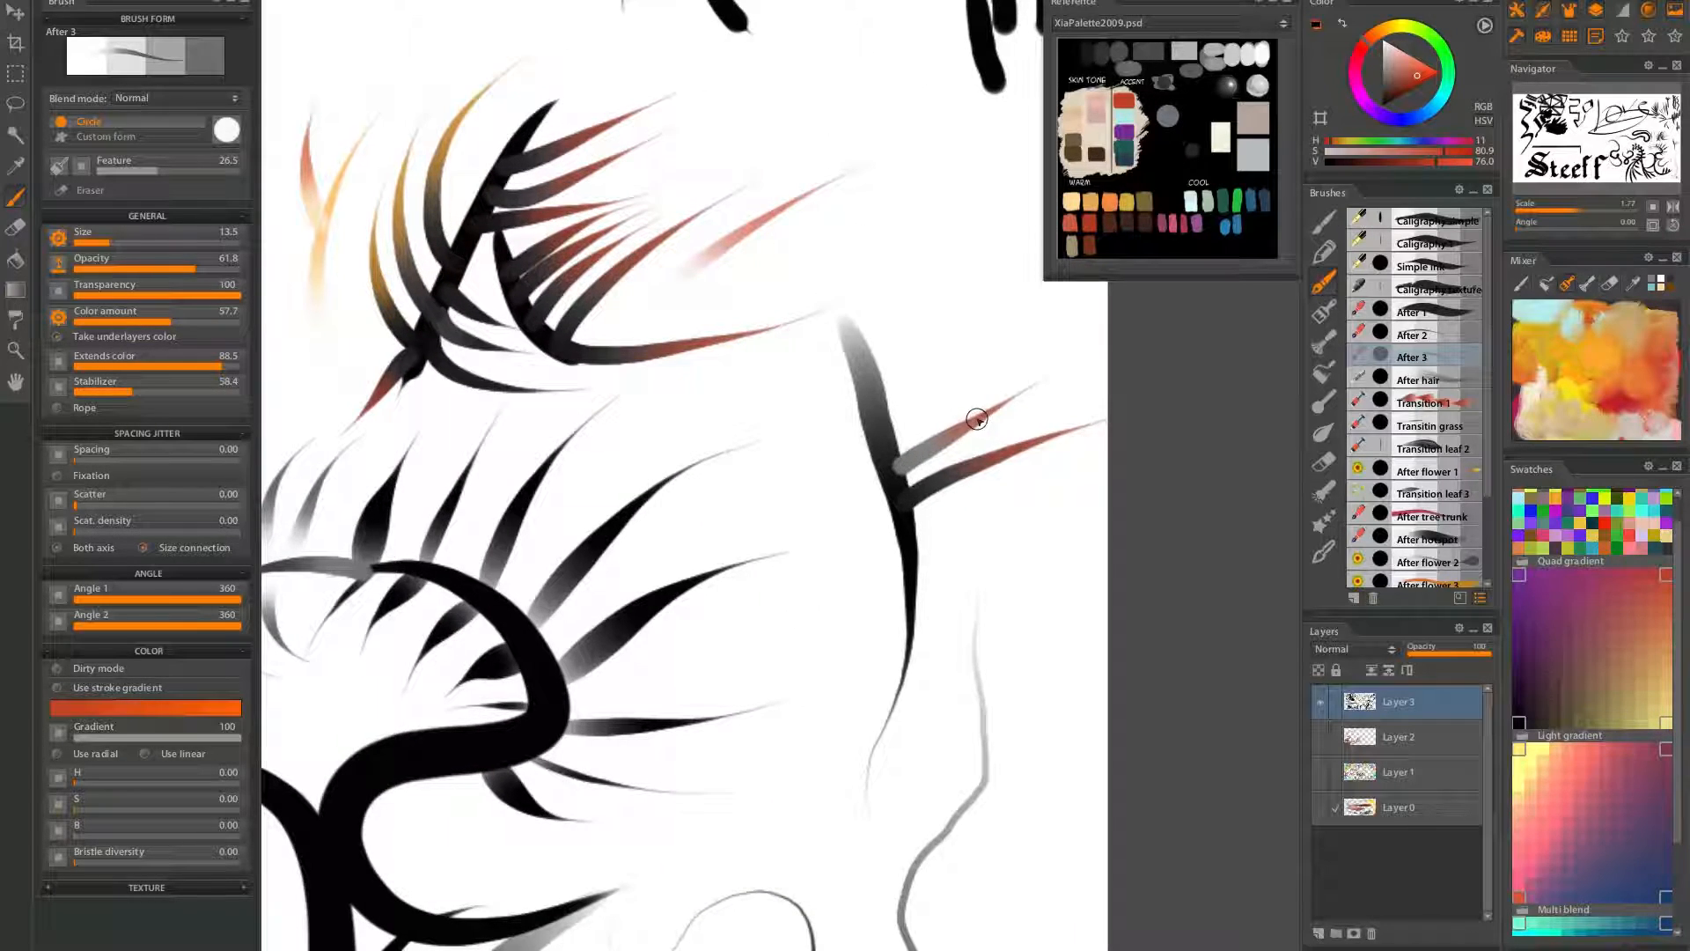
Add more tapered red strokes along the upper right side of the tall fading stroke, starting in its gray and black areas
{"action": "left_click_drag", "start_coordinate": [537, 655], "coordinate": [591, 652]}
{"action": "mouse_move", "coordinate": [766, 336]}
{"action": "left_mouse_down"}
{"action": "mouse_move", "coordinate": [853, 675]}
{"action": "mouse_move", "coordinate": [880, 507]}
{"action": "left_mouse_up"}
{"action": "scroll", "coordinate": [947, 661], "scroll_direction": "down", "scroll_amount": 5}
{"action": "scroll", "coordinate": [950, 682], "scroll_direction": "up", "scroll_amount": 2}
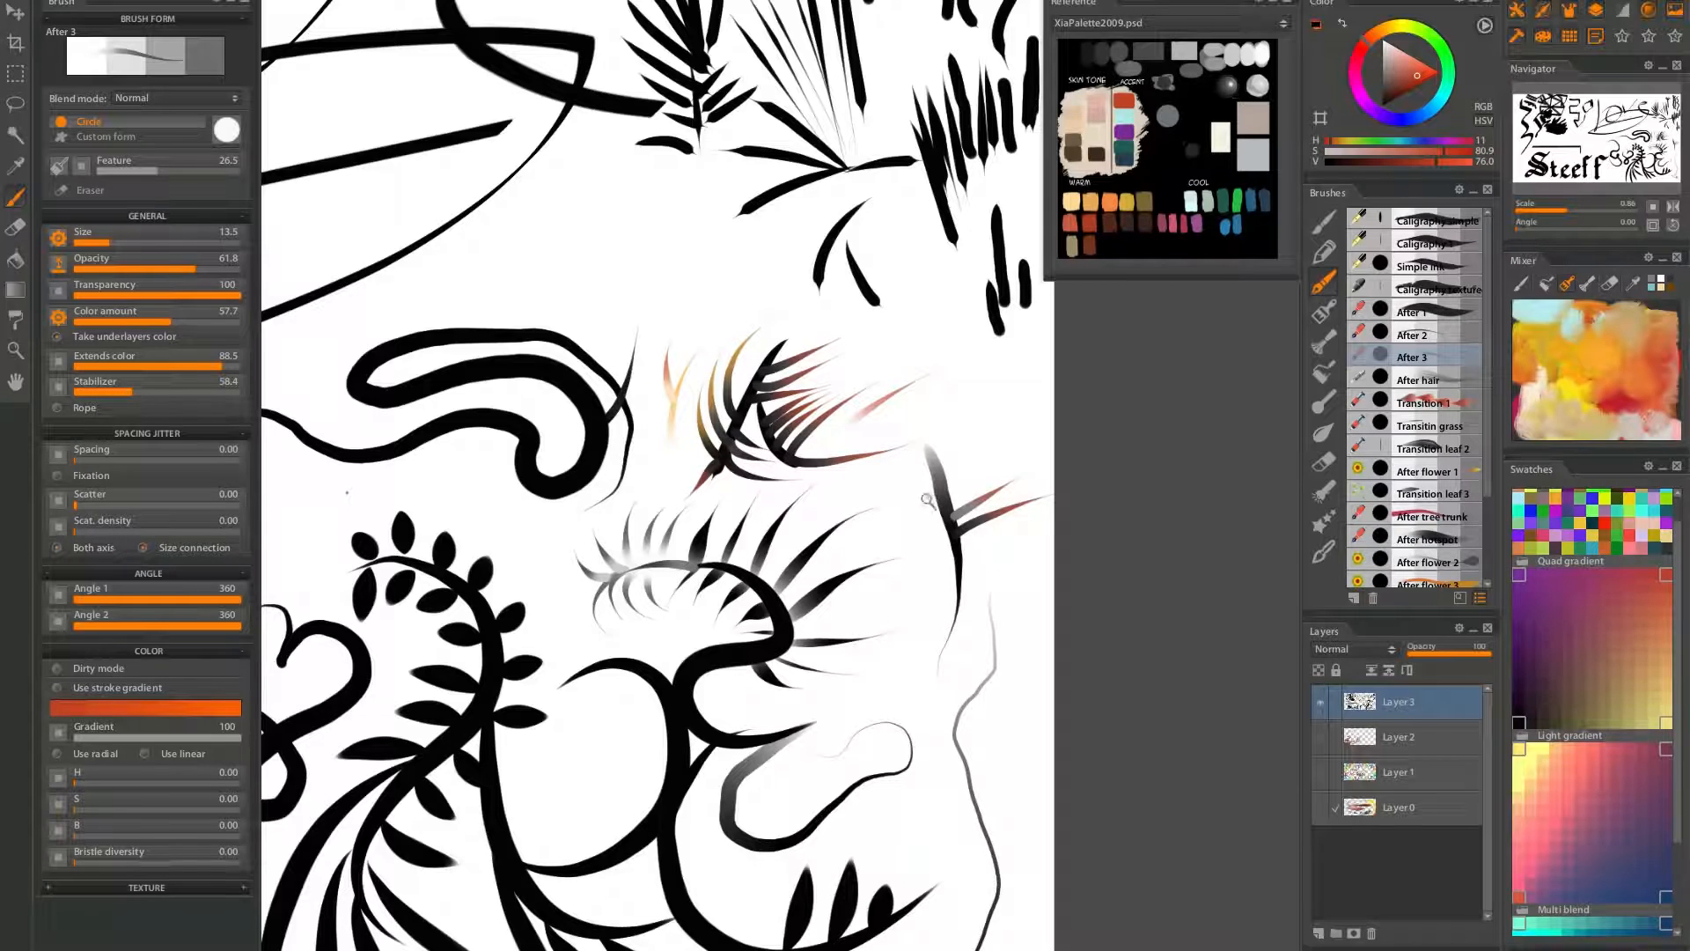
{"action": "scroll", "coordinate": [927, 498], "scroll_direction": "up", "scroll_amount": 3}
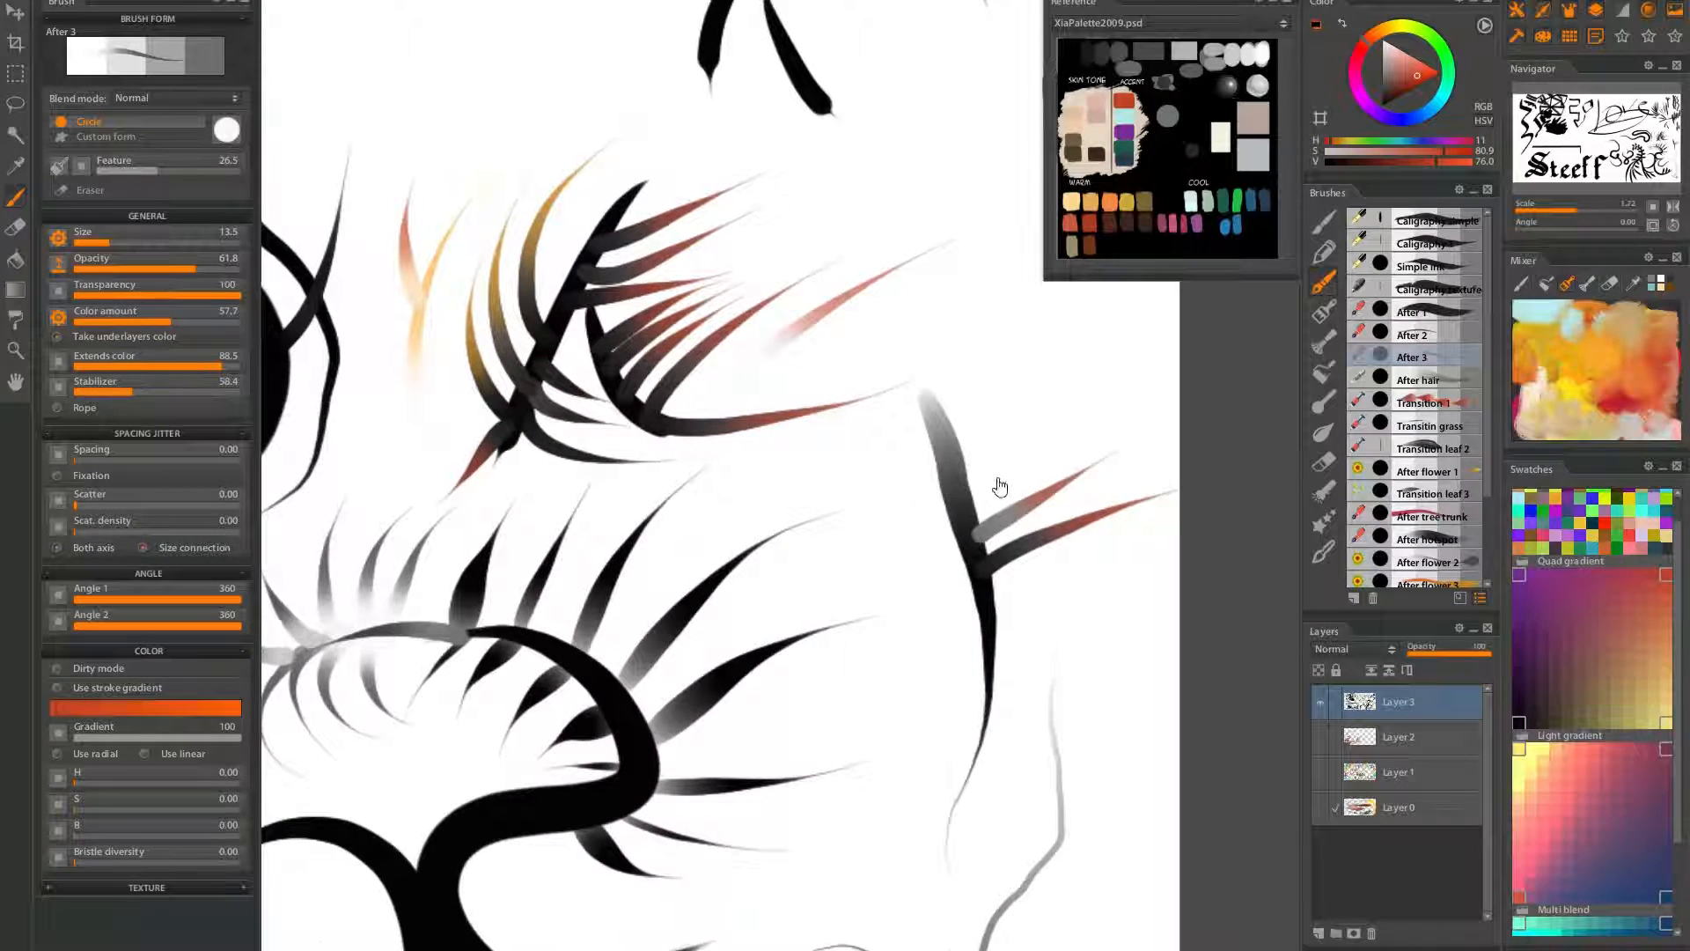
{"action": "left_click_drag", "start_coordinate": [1002, 485], "coordinate": [845, 669]}
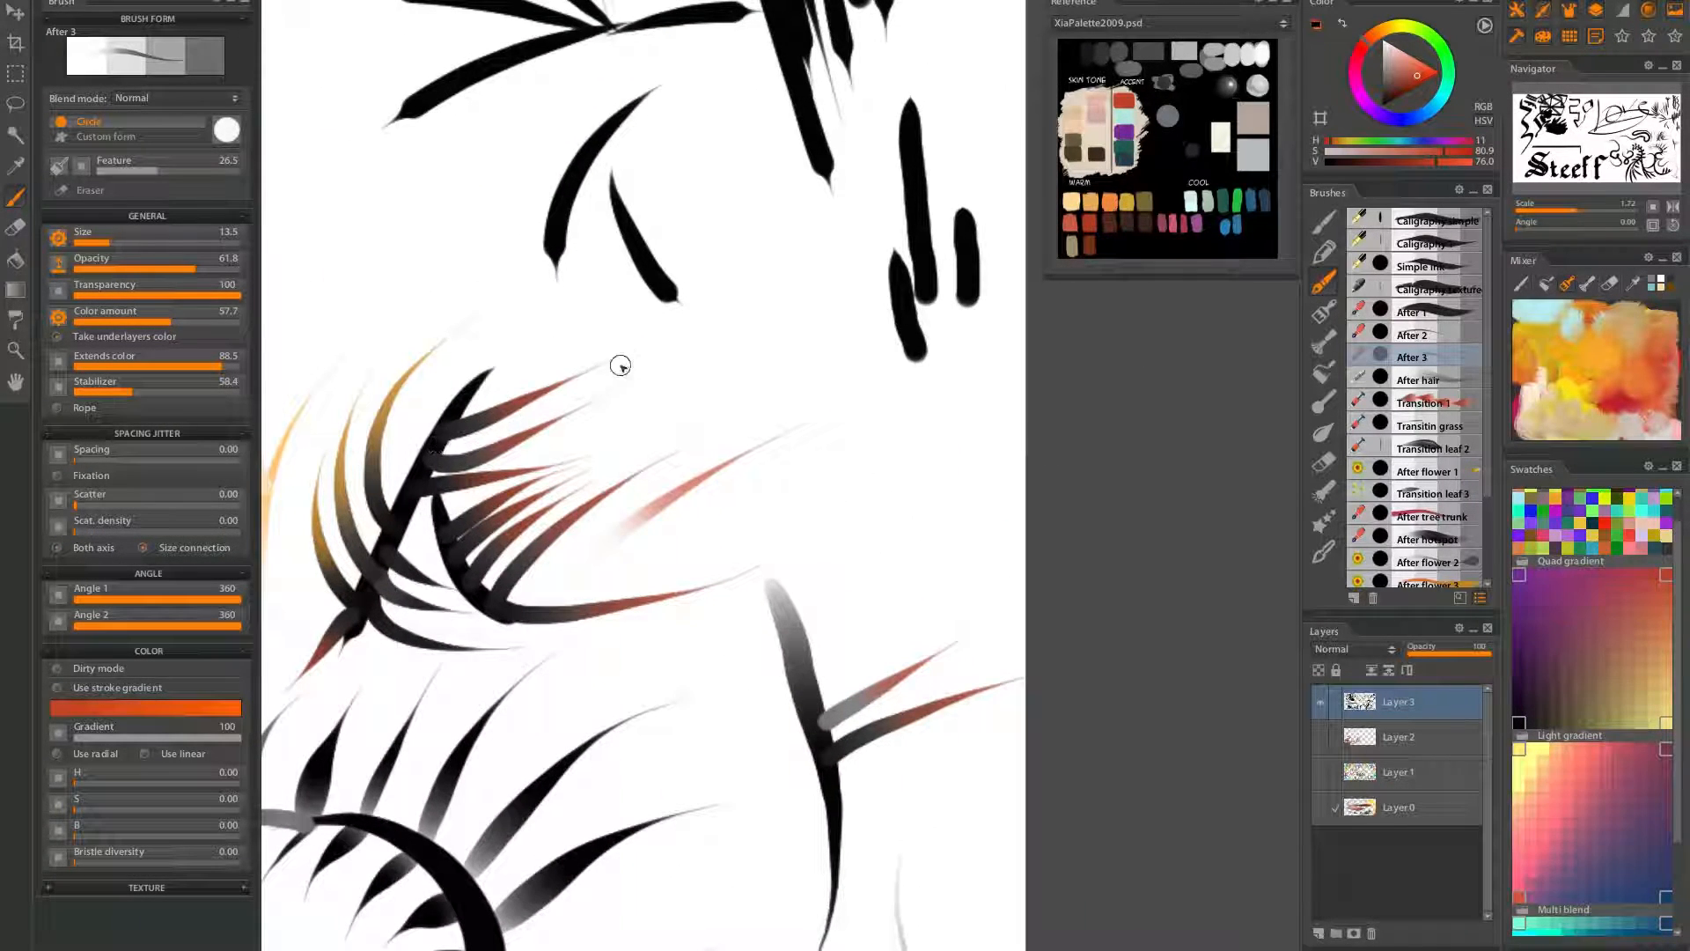
{"action": "mouse_move", "coordinate": [789, 625]}
{"action": "left_mouse_down"}
{"action": "mouse_move", "coordinate": [988, 435]}
{"action": "mouse_move", "coordinate": [951, 468]}
{"action": "left_mouse_up"}
{"action": "left_click_drag", "start_coordinate": [802, 671], "coordinate": [942, 536]}
{"action": "left_click_drag", "start_coordinate": [805, 709], "coordinate": [944, 581]}
{"action": "left_click_drag", "start_coordinate": [806, 622], "coordinate": [915, 466]}
{"action": "key", "text": "ctrl+z"}
{"action": "key", "text": "ctrl+z"}
{"action": "mouse_move", "coordinate": [795, 621]}
{"action": "left_mouse_down"}
{"action": "mouse_move", "coordinate": [866, 505]}
{"action": "mouse_move", "coordinate": [901, 497]}
{"action": "left_mouse_up"}
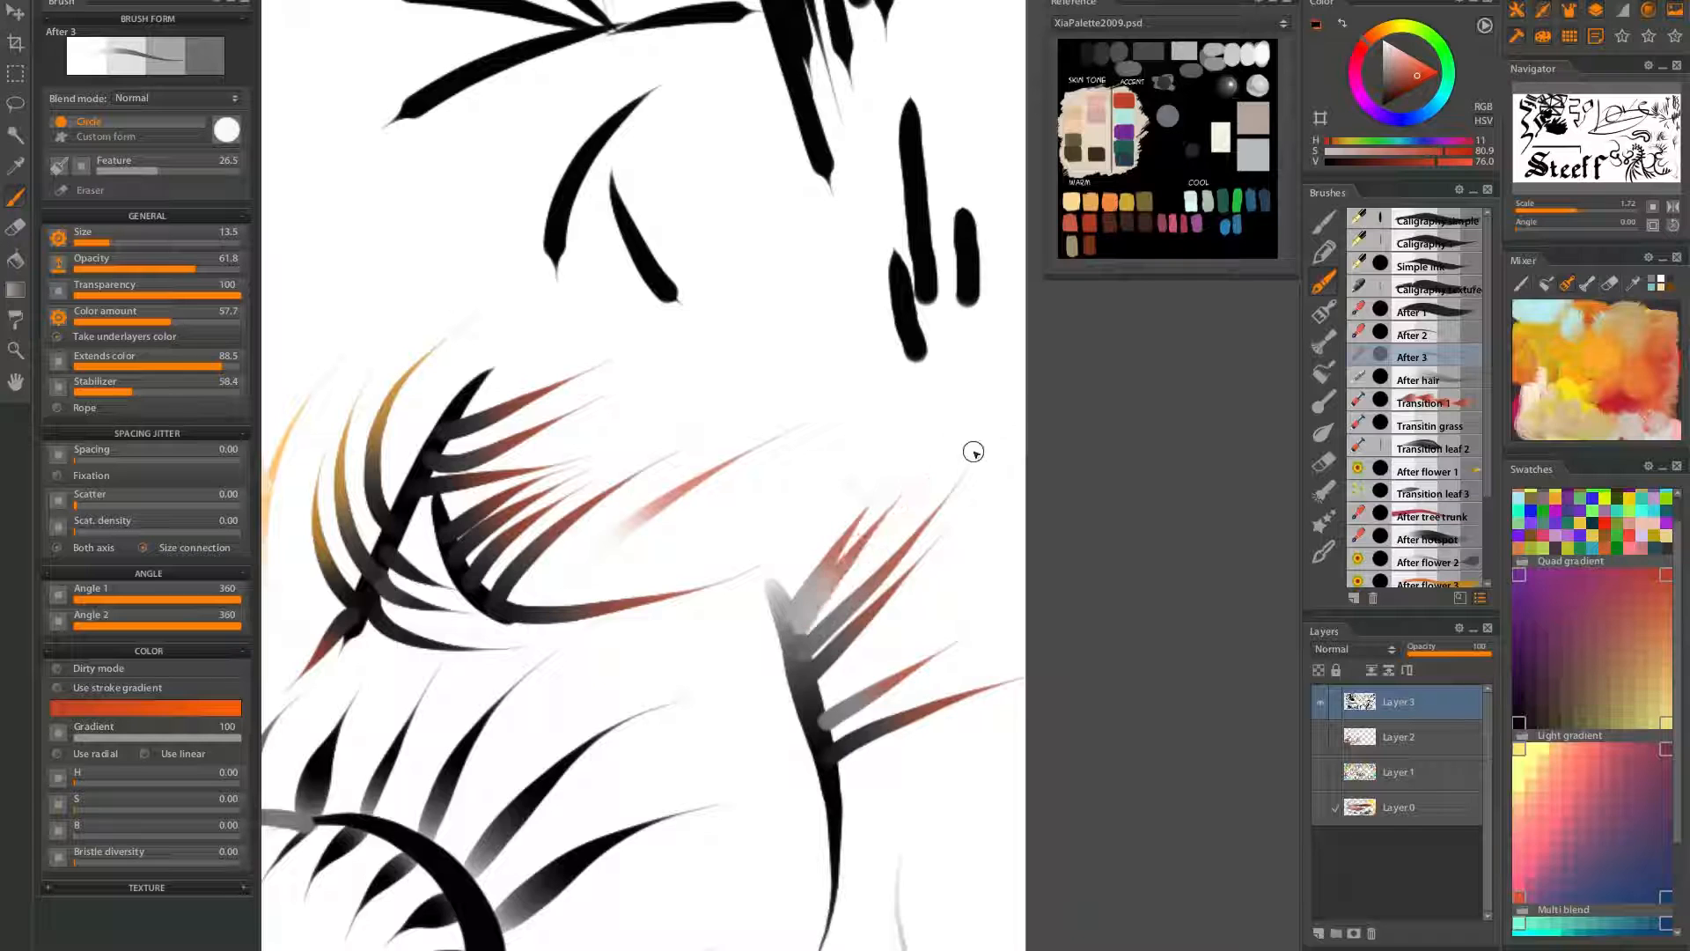
{"action": "mouse_move", "coordinate": [811, 696]}
{"action": "left_mouse_down"}
{"action": "mouse_move", "coordinate": [976, 545]}
{"action": "mouse_move", "coordinate": [951, 598]}
{"action": "left_mouse_up"}
Paint further red strokes on the lower right side of the tall fading stroke and a row along its left side
{"action": "mouse_move", "coordinate": [913, 705]}
{"action": "left_mouse_down"}
{"action": "mouse_move", "coordinate": [961, 459]}
{"action": "mouse_move", "coordinate": [1107, 366]}
{"action": "left_mouse_up"}
{"action": "key", "text": "ctrl+z"}
{"action": "left_click_drag", "start_coordinate": [872, 517], "coordinate": [1012, 484]}
{"action": "left_click_drag", "start_coordinate": [879, 529], "coordinate": [1048, 509]}
{"action": "left_click_drag", "start_coordinate": [876, 563], "coordinate": [1039, 546]}
{"action": "left_click_drag", "start_coordinate": [867, 534], "coordinate": [775, 556]}
{"action": "left_click_drag", "start_coordinate": [879, 506], "coordinate": [764, 530]}
{"action": "mouse_move", "coordinate": [872, 493]}
{"action": "left_mouse_down"}
{"action": "mouse_move", "coordinate": [766, 483]}
{"action": "mouse_move", "coordinate": [744, 463]}
{"action": "left_mouse_up"}
{"action": "mouse_move", "coordinate": [845, 447]}
{"action": "left_mouse_down"}
{"action": "mouse_move", "coordinate": [768, 434]}
{"action": "mouse_move", "coordinate": [773, 377]}
{"action": "left_mouse_up"}
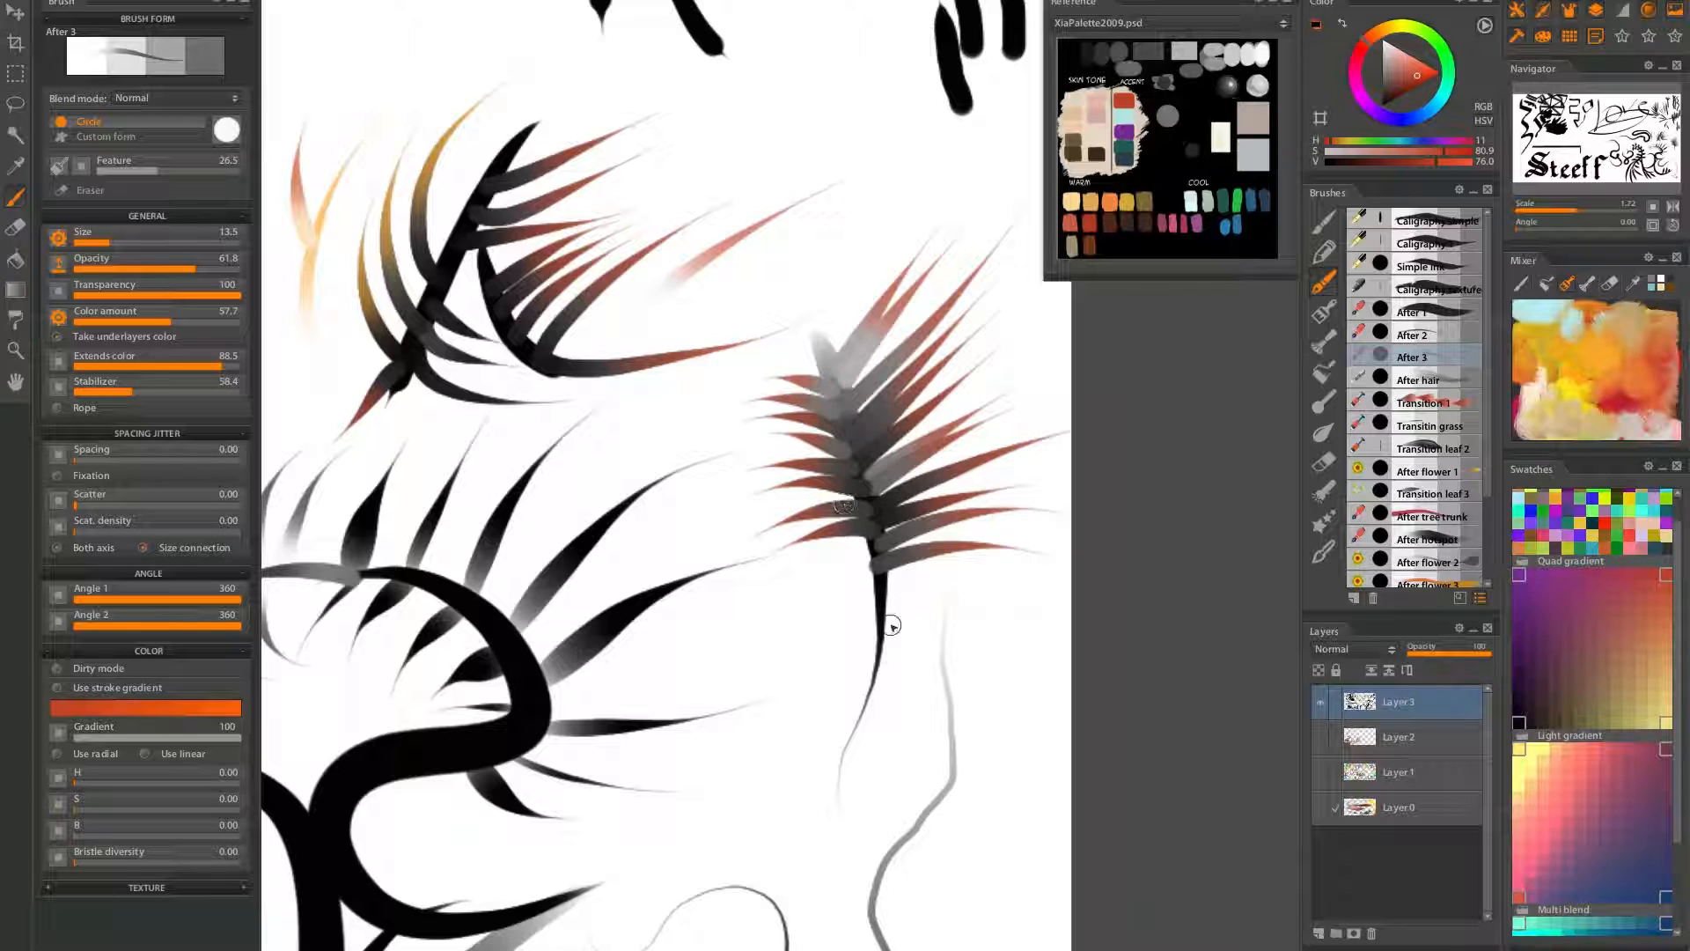
Try strokes from the lower stem of the feather shape, undo them, and paint red strokes at its upper tip
{"action": "left_click_drag", "start_coordinate": [881, 577], "coordinate": [866, 453]}
{"action": "key", "text": "ctrl+z"}
{"action": "key", "text": "ctrl+z"}
{"action": "left_click_drag", "start_coordinate": [880, 584], "coordinate": [782, 216]}
{"action": "key", "text": "ctrl+z"}
{"action": "mouse_move", "coordinate": [826, 364]}
{"action": "left_mouse_down"}
{"action": "mouse_move", "coordinate": [860, 272]}
{"action": "mouse_move", "coordinate": [802, 293]}
{"action": "left_mouse_up"}
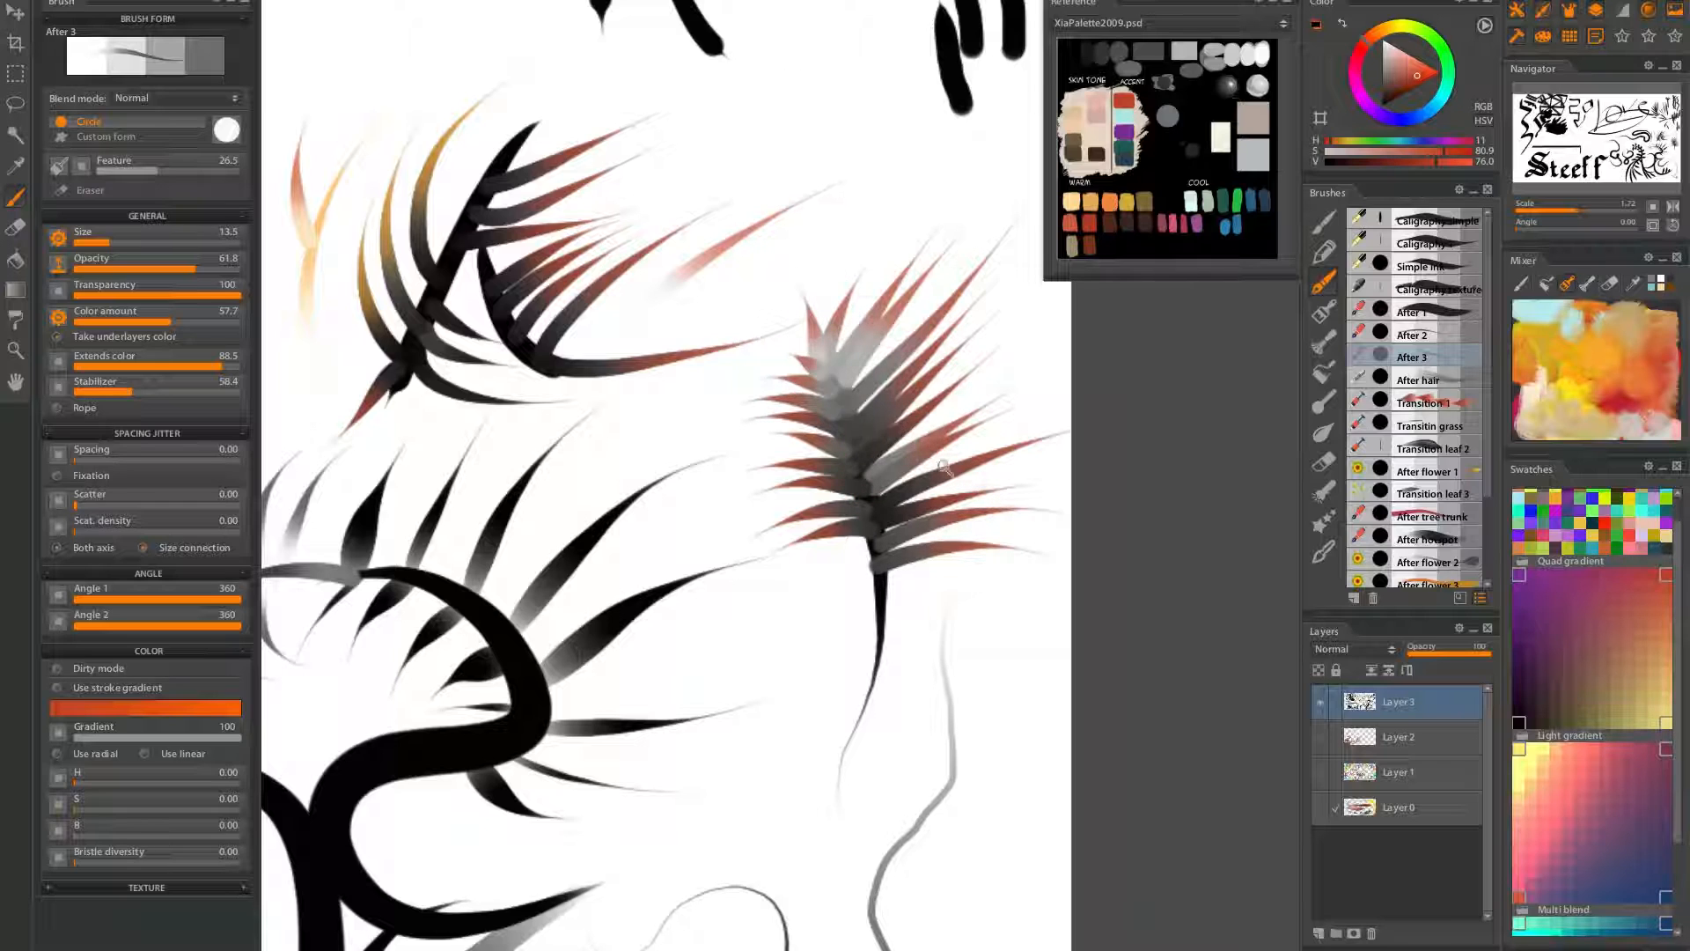
Pick a dark teal (H 167, S 66.2, V 34.9) from the reference palette and switch to the After hair brush
{"action": "scroll", "coordinate": [937, 458], "scroll_direction": "down", "scroll_amount": 5}
{"action": "left_click_drag", "start_coordinate": [835, 560], "coordinate": [1212, 567]}
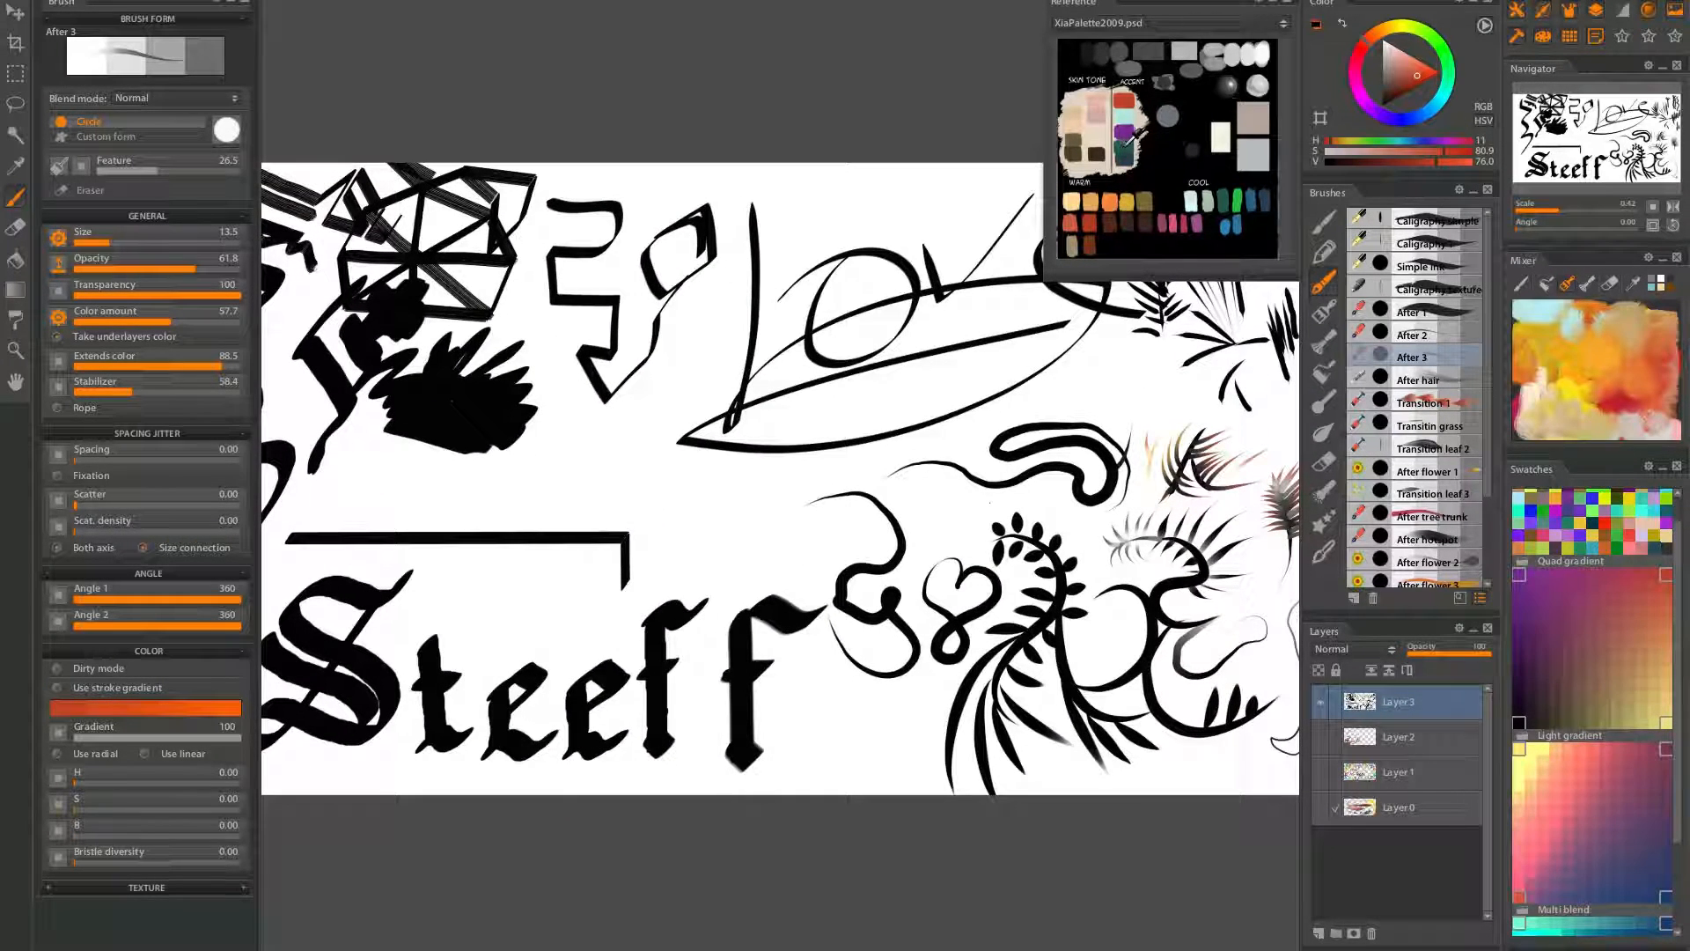
{"action": "left_click", "coordinate": [1127, 143]}
{"action": "left_click_drag", "start_coordinate": [934, 404], "coordinate": [738, 528]}
{"action": "left_click_drag", "start_coordinate": [705, 334], "coordinate": [796, 335]}
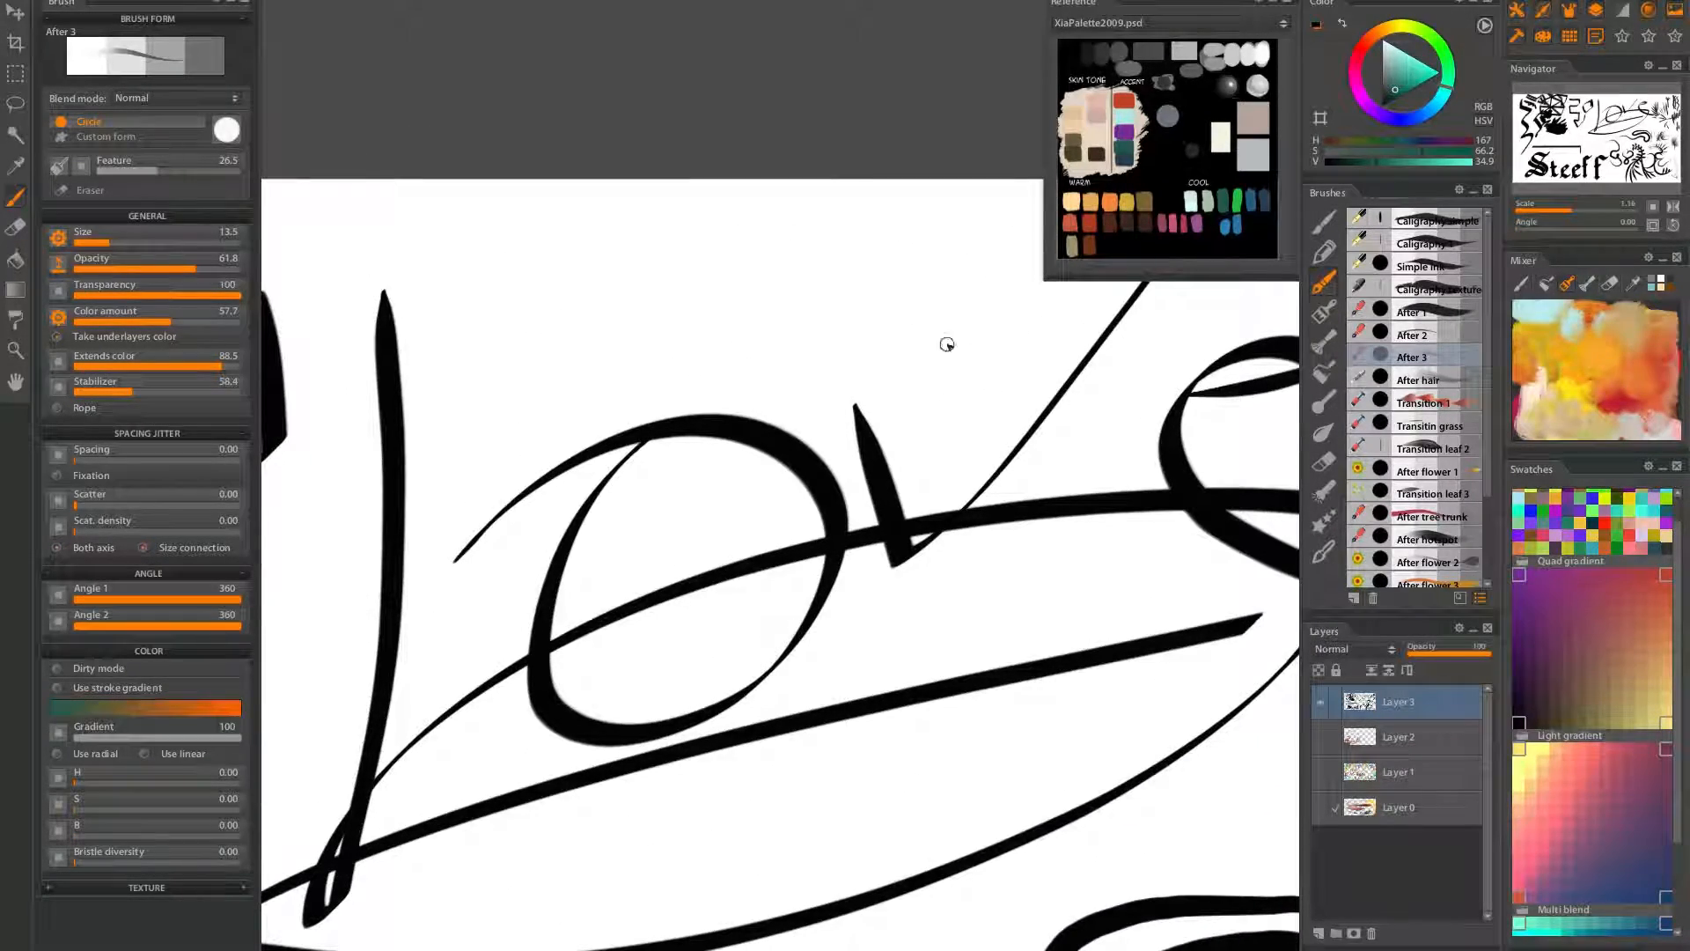
{"action": "left_click", "coordinate": [1418, 383]}
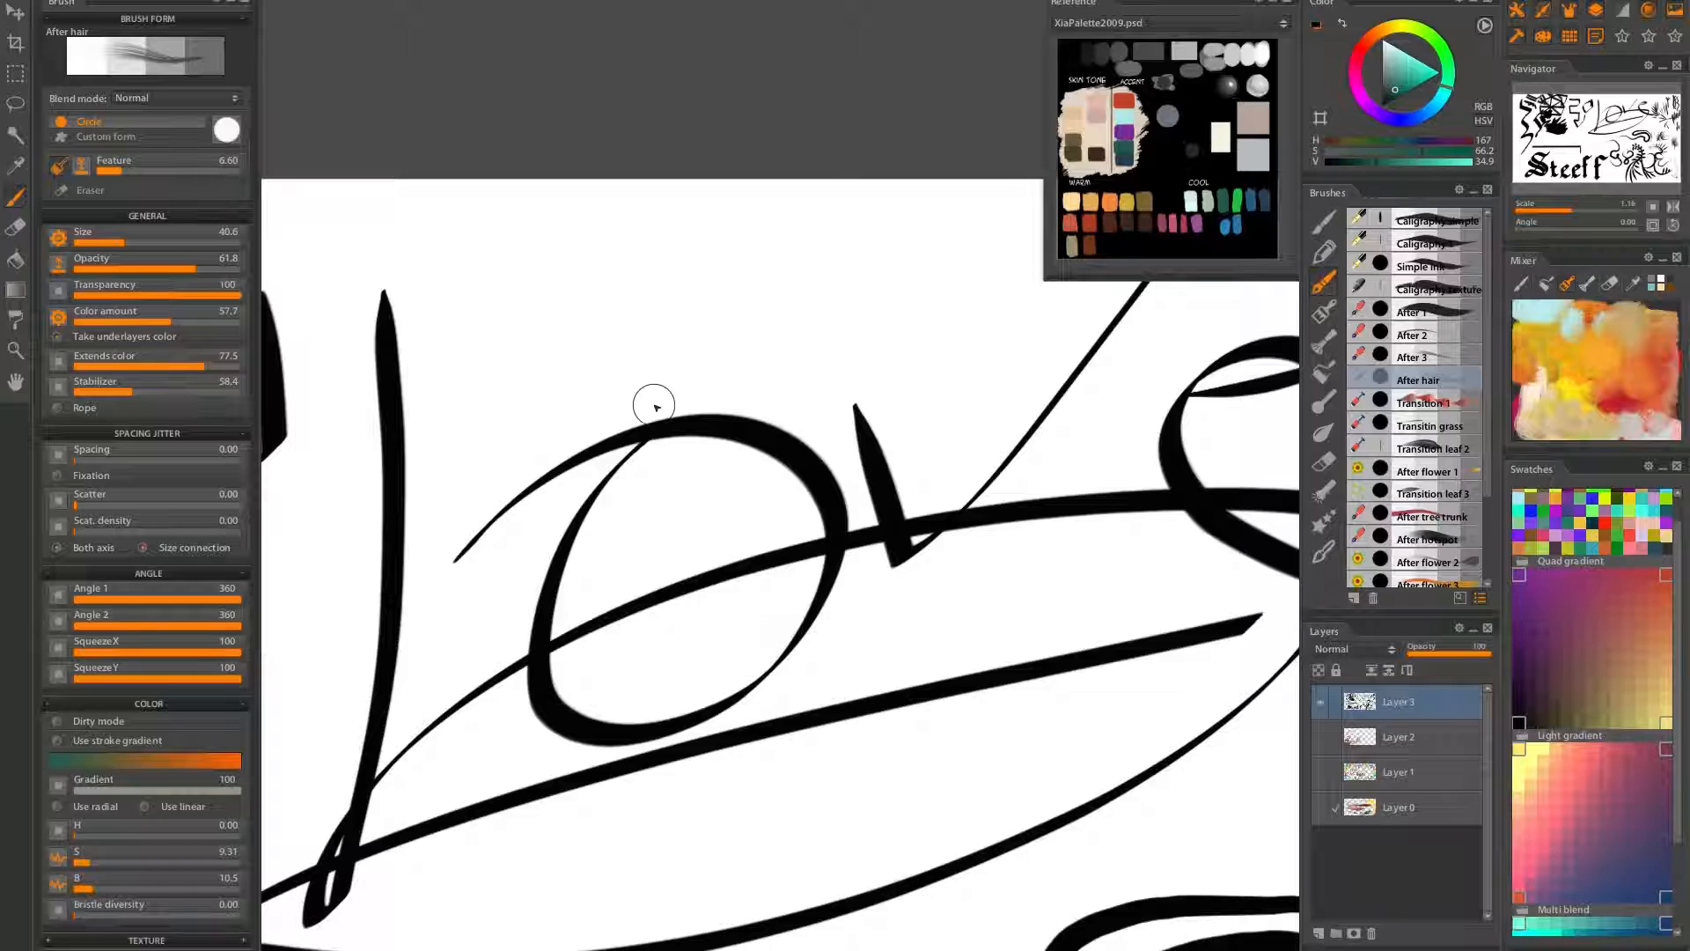
Paint tapered teal hair tufts rising from the top and right shoulder of the "o" in the Love lettering
{"action": "left_click_drag", "start_coordinate": [679, 424], "coordinate": [667, 227]}
{"action": "left_click_drag", "start_coordinate": [739, 421], "coordinate": [727, 231]}
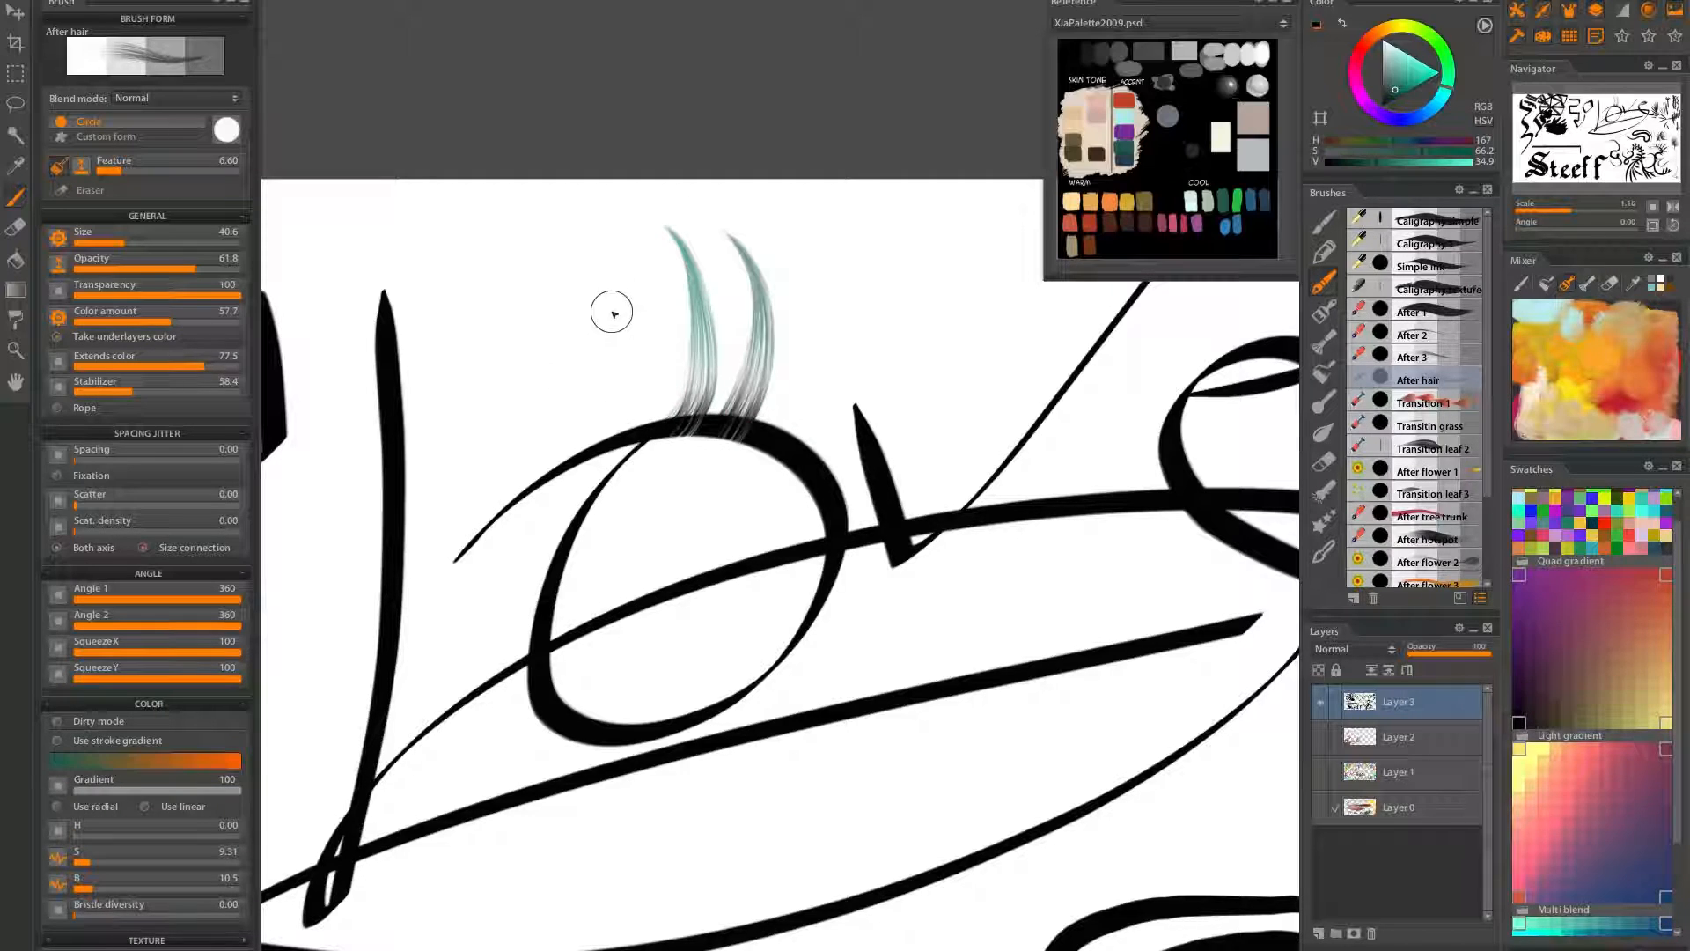
{"action": "left_click_drag", "start_coordinate": [659, 432], "coordinate": [579, 240]}
{"action": "left_click_drag", "start_coordinate": [770, 435], "coordinate": [736, 147]}
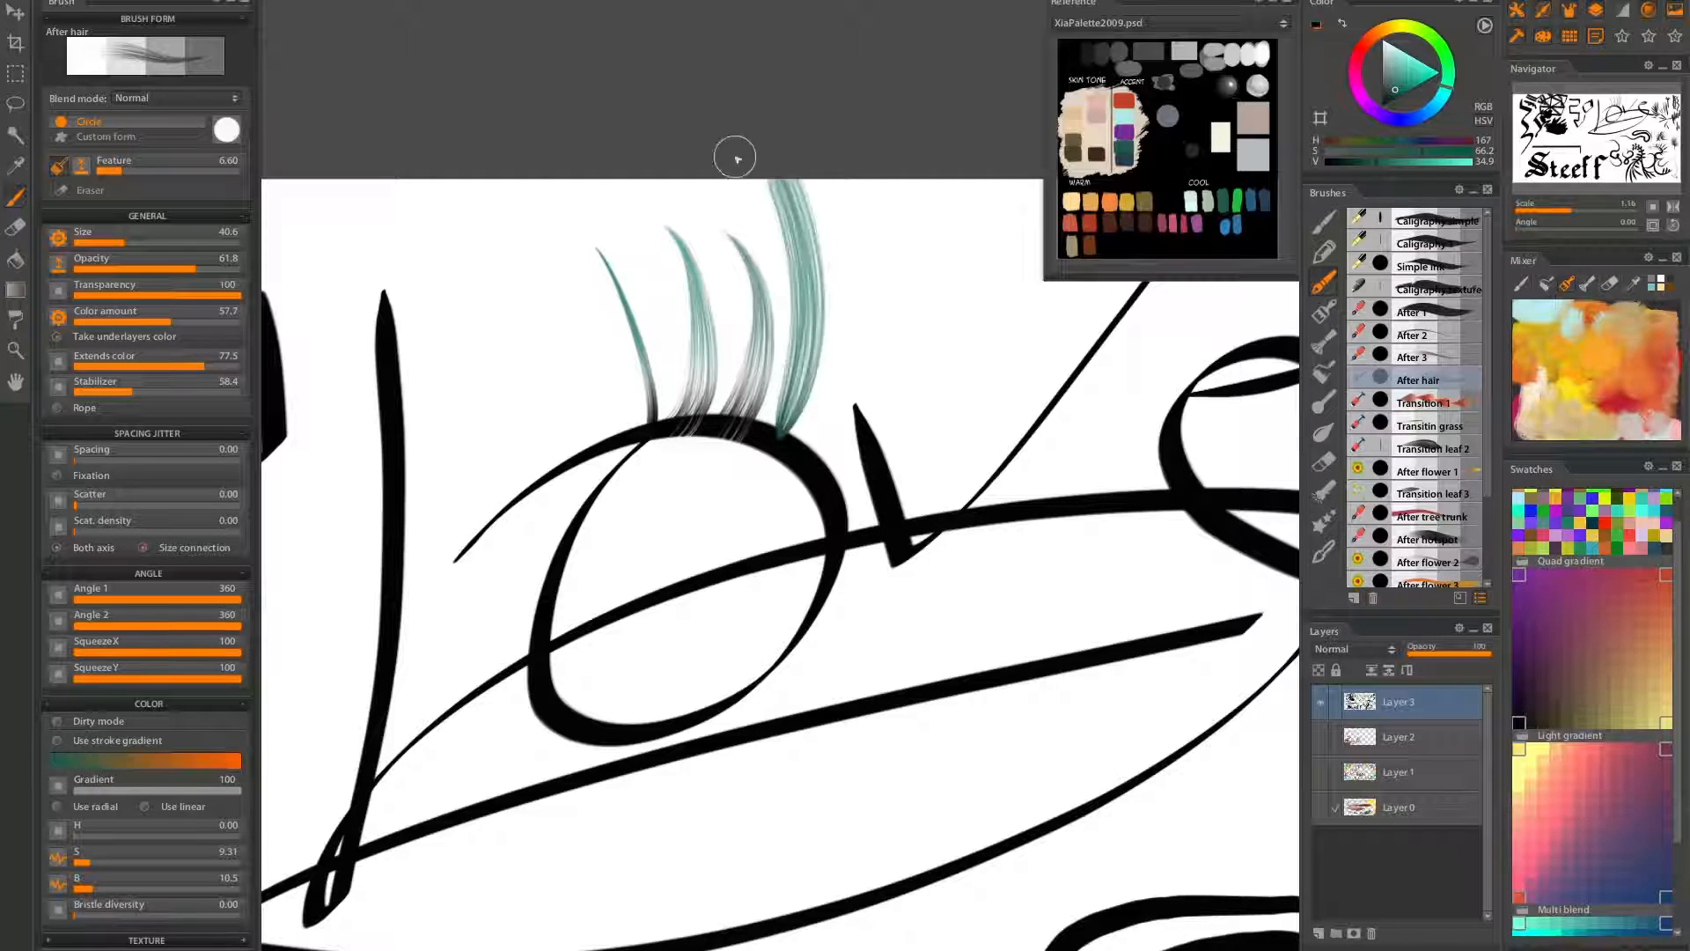
{"action": "left_click_drag", "start_coordinate": [820, 443], "coordinate": [859, 225]}
{"action": "left_click_drag", "start_coordinate": [814, 456], "coordinate": [853, 264]}
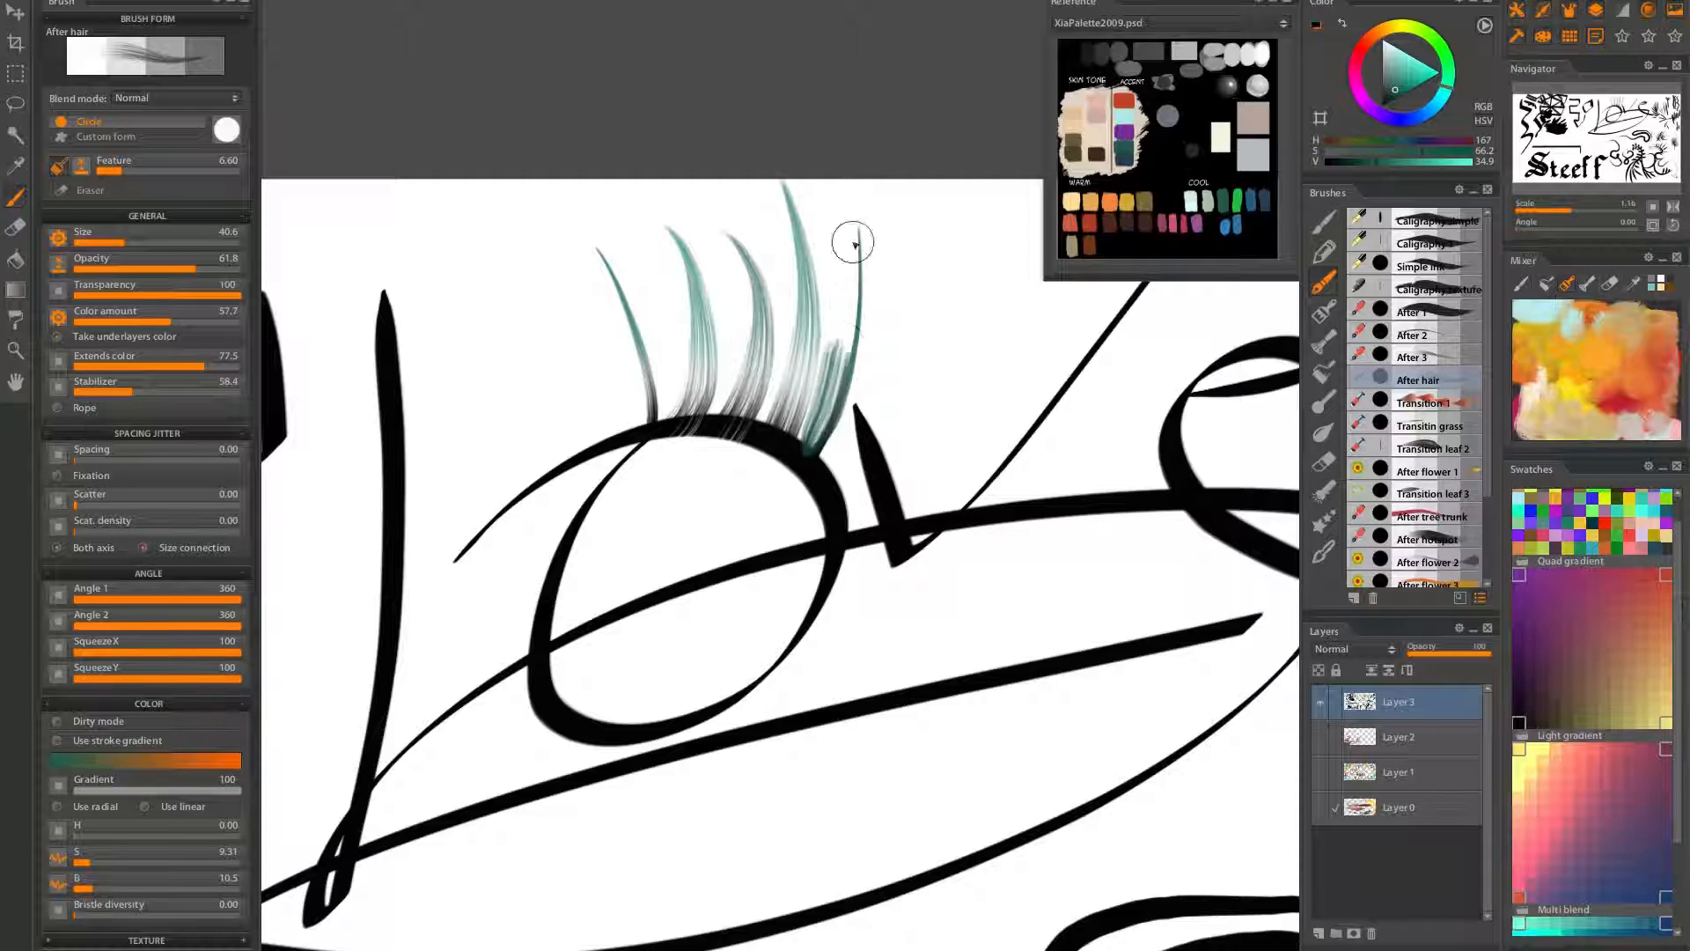
{"action": "left_click_drag", "start_coordinate": [834, 434], "coordinate": [875, 227]}
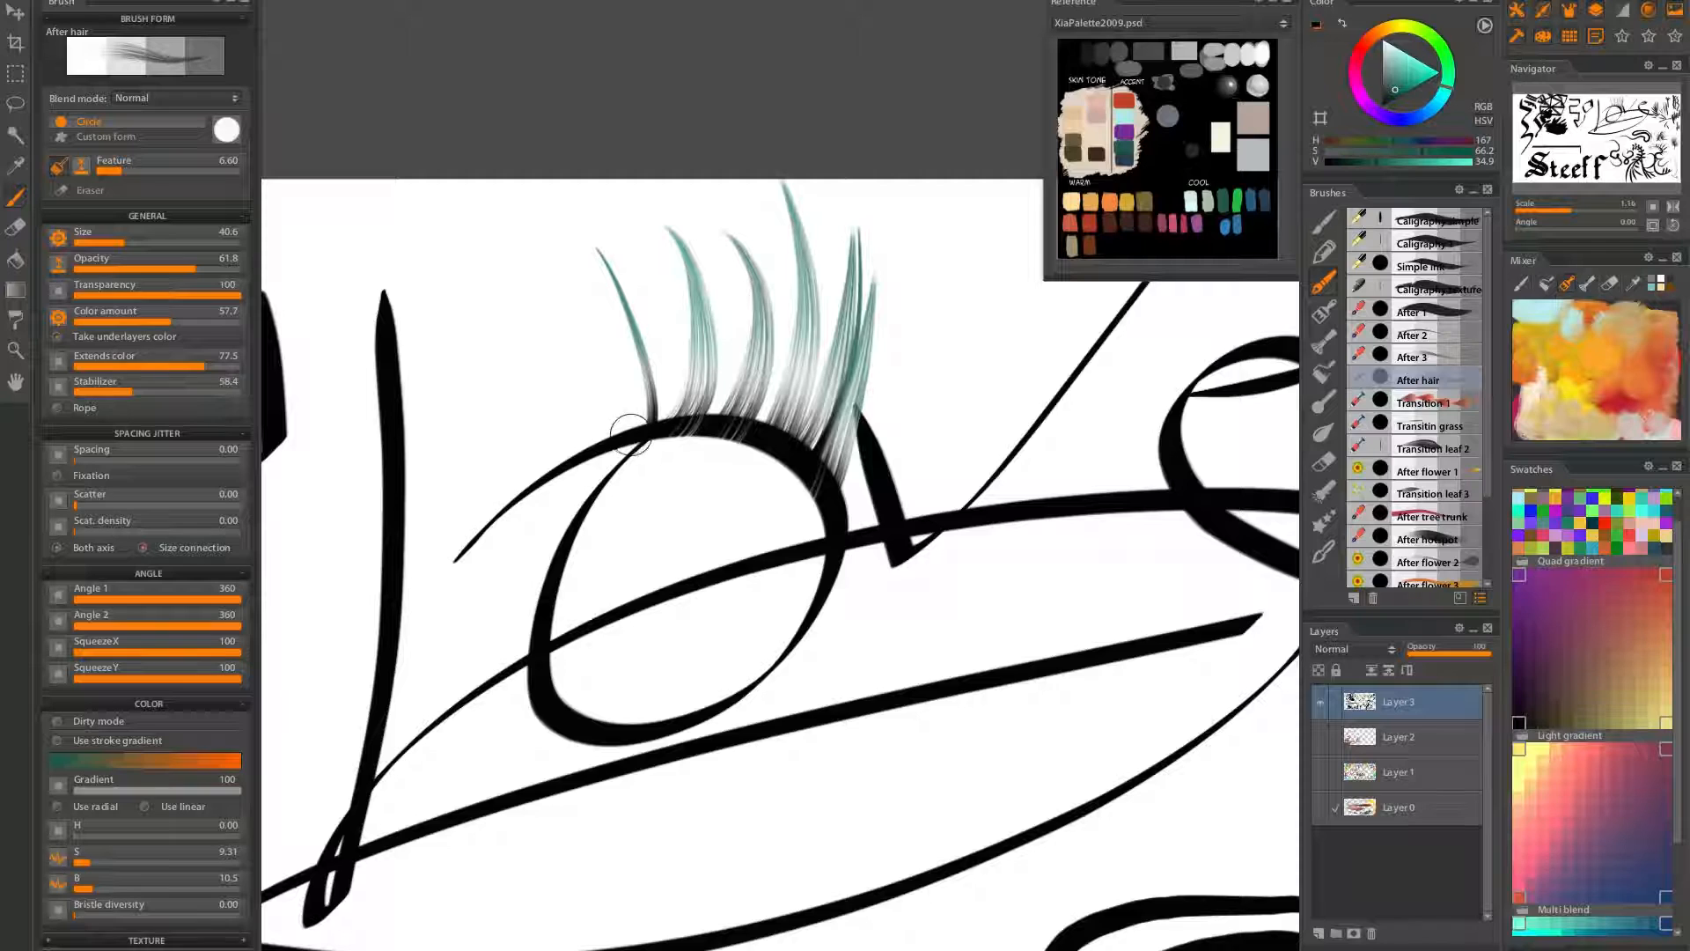
Continue the teal hair tufts along the left side of the "o", filling the gap near its top
{"action": "mouse_move", "coordinate": [631, 435]}
{"action": "left_mouse_down"}
{"action": "mouse_move", "coordinate": [589, 339]}
{"action": "mouse_move", "coordinate": [502, 254]}
{"action": "left_mouse_up"}
{"action": "mouse_move", "coordinate": [589, 433]}
{"action": "left_mouse_down"}
{"action": "mouse_move", "coordinate": [520, 319]}
{"action": "mouse_move", "coordinate": [443, 226]}
{"action": "left_mouse_up"}
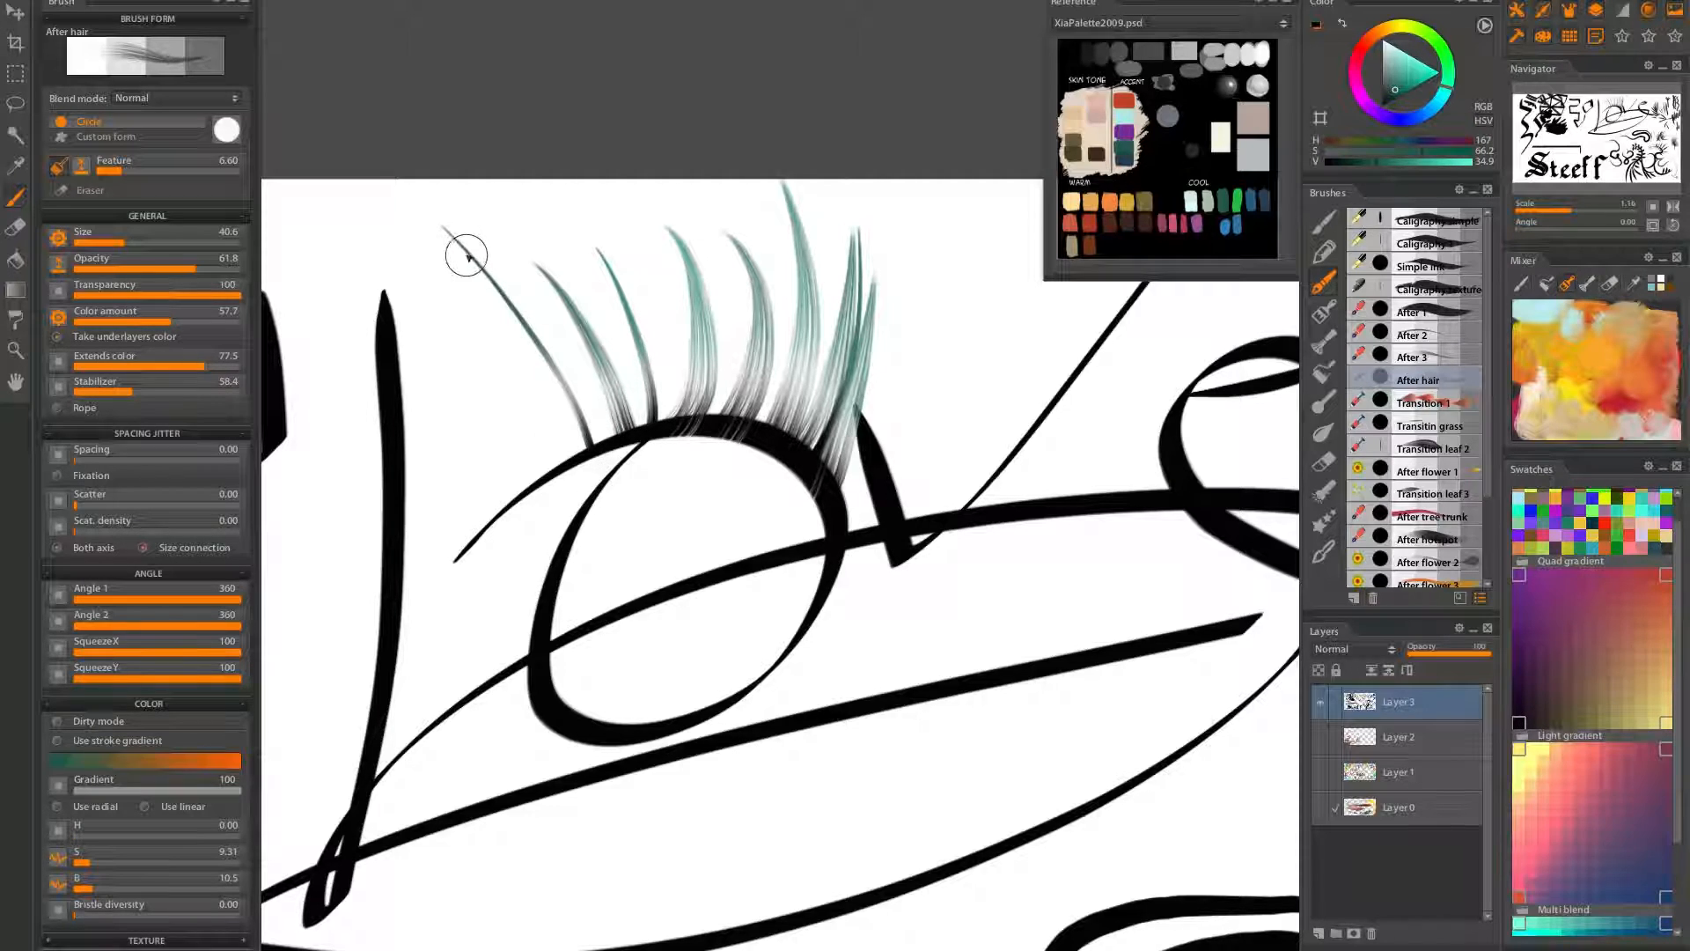
{"action": "left_click_drag", "start_coordinate": [558, 441], "coordinate": [404, 245]}
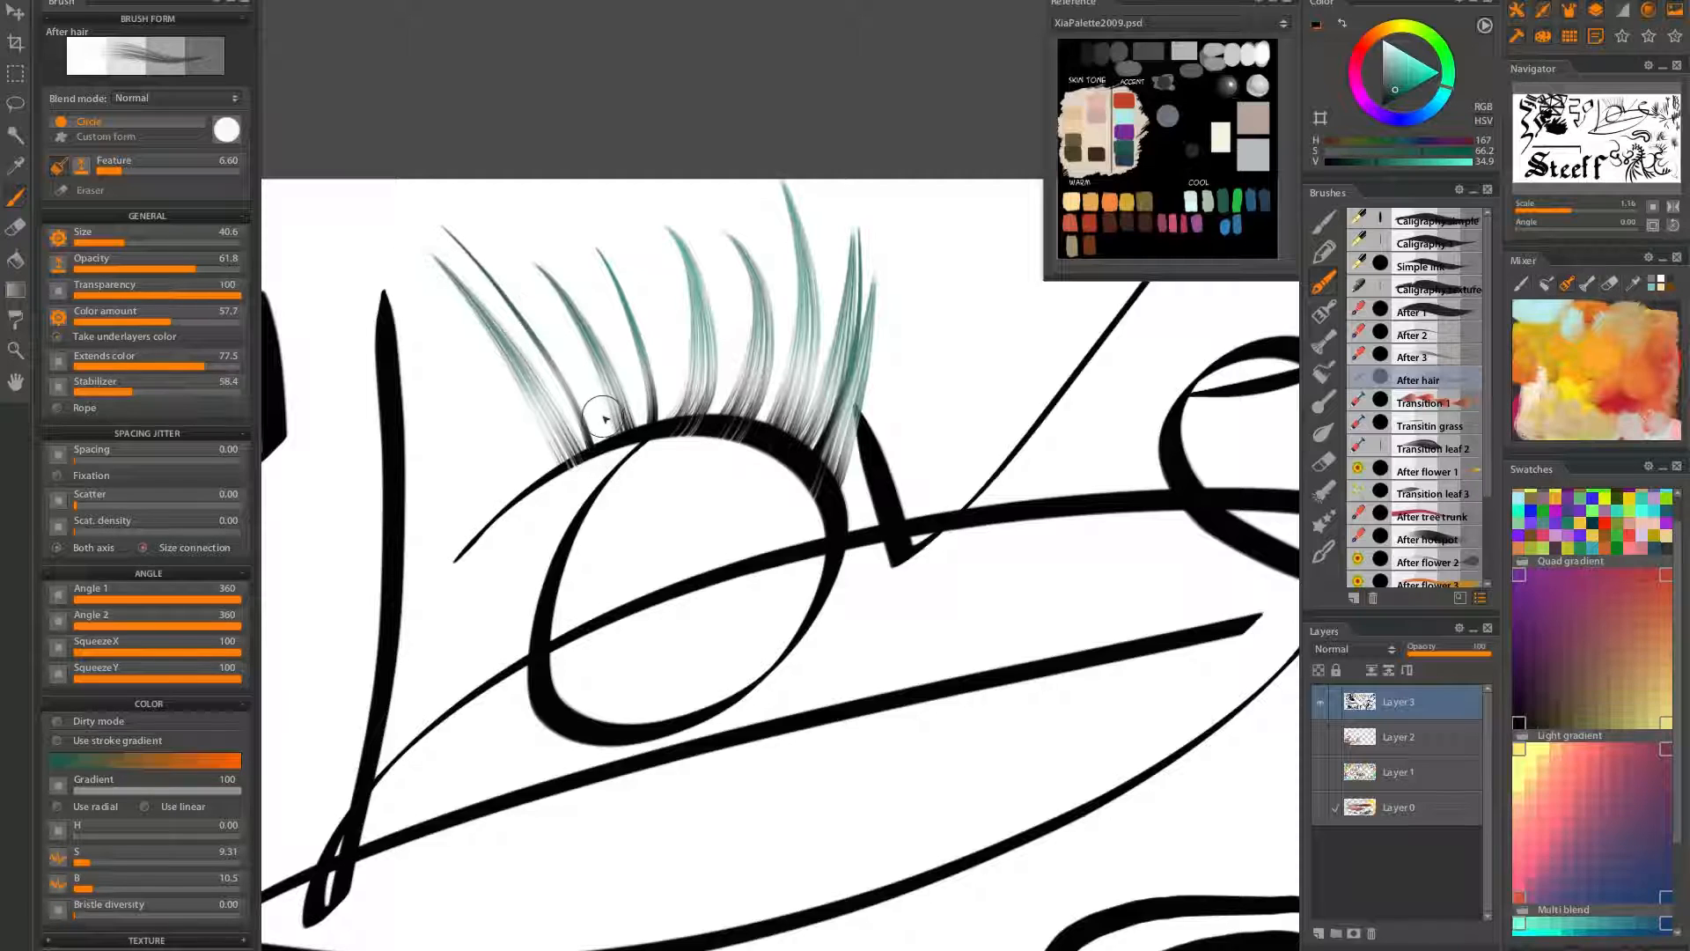
{"action": "left_click_drag", "start_coordinate": [595, 380], "coordinate": [542, 199]}
{"action": "mouse_move", "coordinate": [653, 430]}
{"action": "left_mouse_down"}
{"action": "mouse_move", "coordinate": [625, 352]}
{"action": "mouse_move", "coordinate": [534, 188]}
{"action": "left_mouse_up"}
{"action": "key", "text": "ctrl+z"}
{"action": "key", "text": "ctrl+z"}
{"action": "left_click_drag", "start_coordinate": [627, 261], "coordinate": [596, 332]}
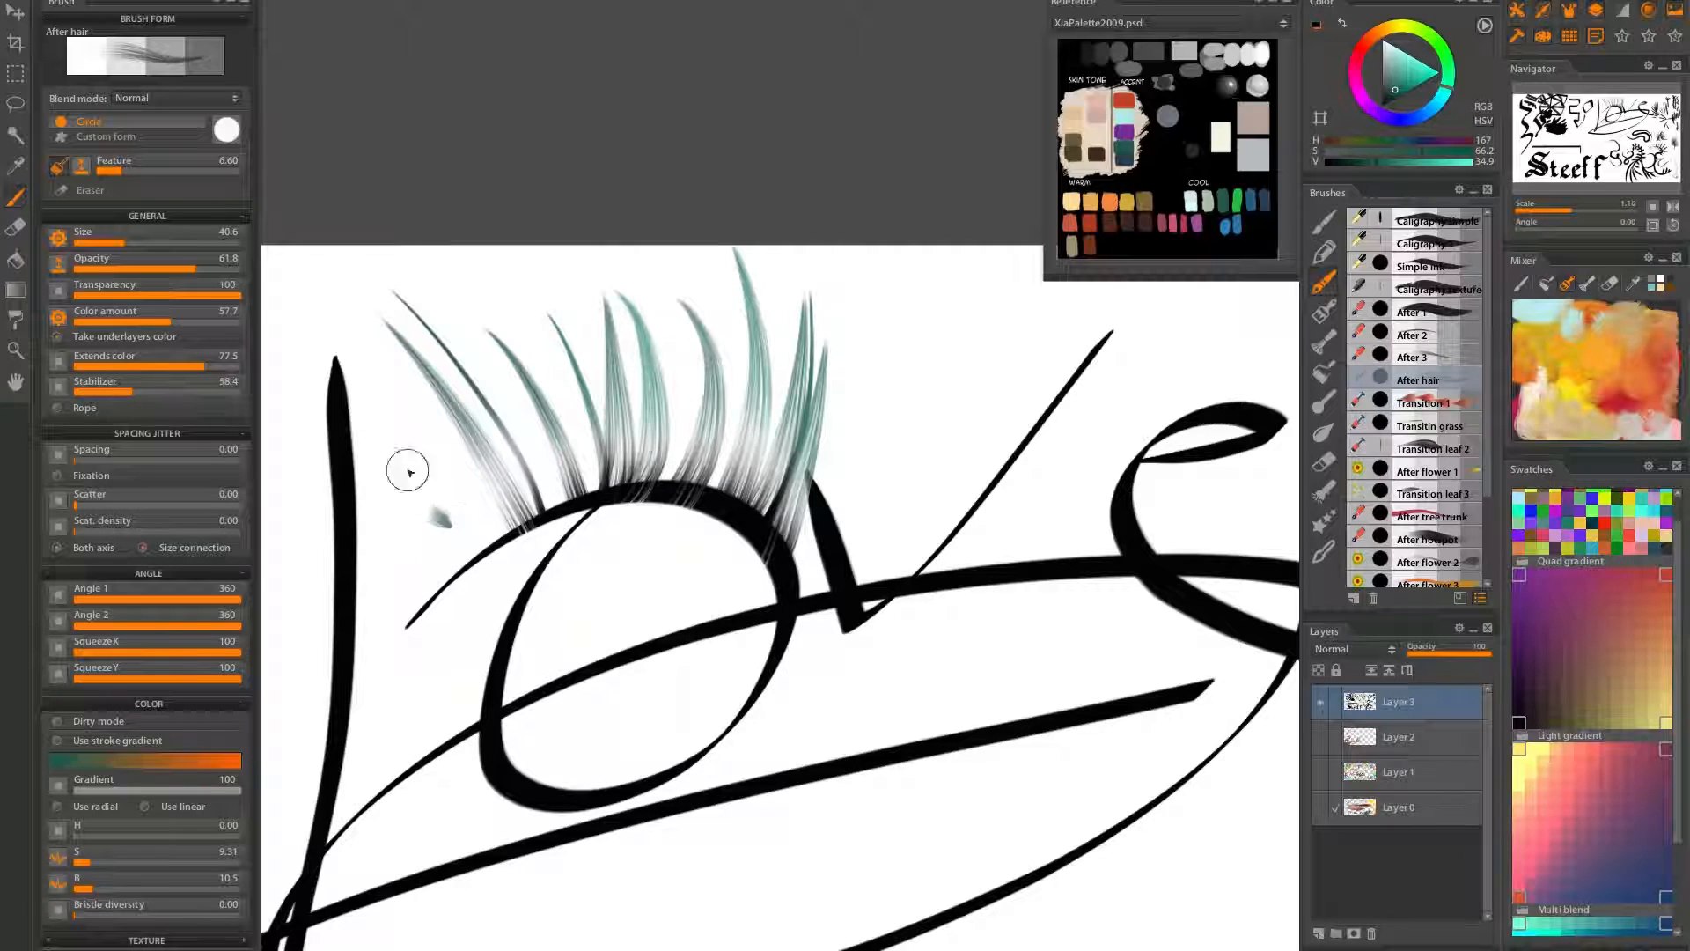
{"action": "left_click_drag", "start_coordinate": [426, 491], "coordinate": [351, 310]}
Switch to the Simple ink brush and set the color to a muted orange (H 25, S 50, V 83.4)
{"action": "mouse_move", "coordinate": [744, 644]}
{"action": "left_mouse_down"}
{"action": "mouse_move", "coordinate": [747, 445]}
{"action": "mouse_move", "coordinate": [696, 550]}
{"action": "mouse_move", "coordinate": [746, 542]}
{"action": "mouse_move", "coordinate": [742, 560]}
{"action": "mouse_move", "coordinate": [680, 524]}
{"action": "left_mouse_up"}
{"action": "left_click_drag", "start_coordinate": [788, 495], "coordinate": [880, 475]}
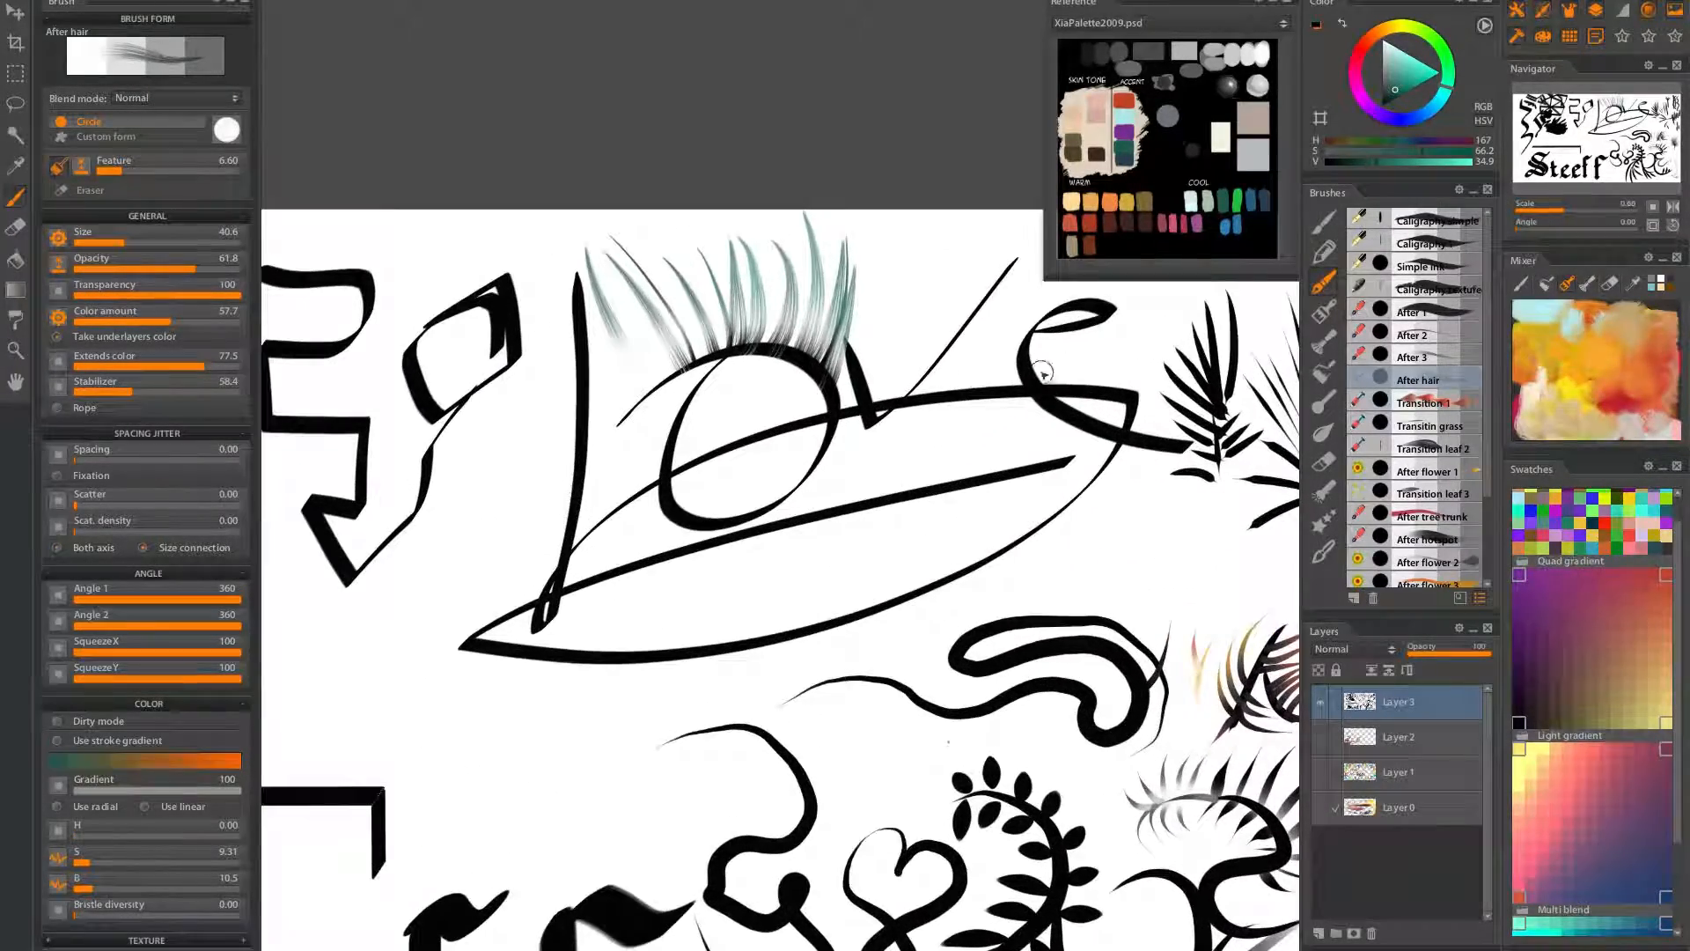
{"action": "left_click", "coordinate": [1411, 308]}
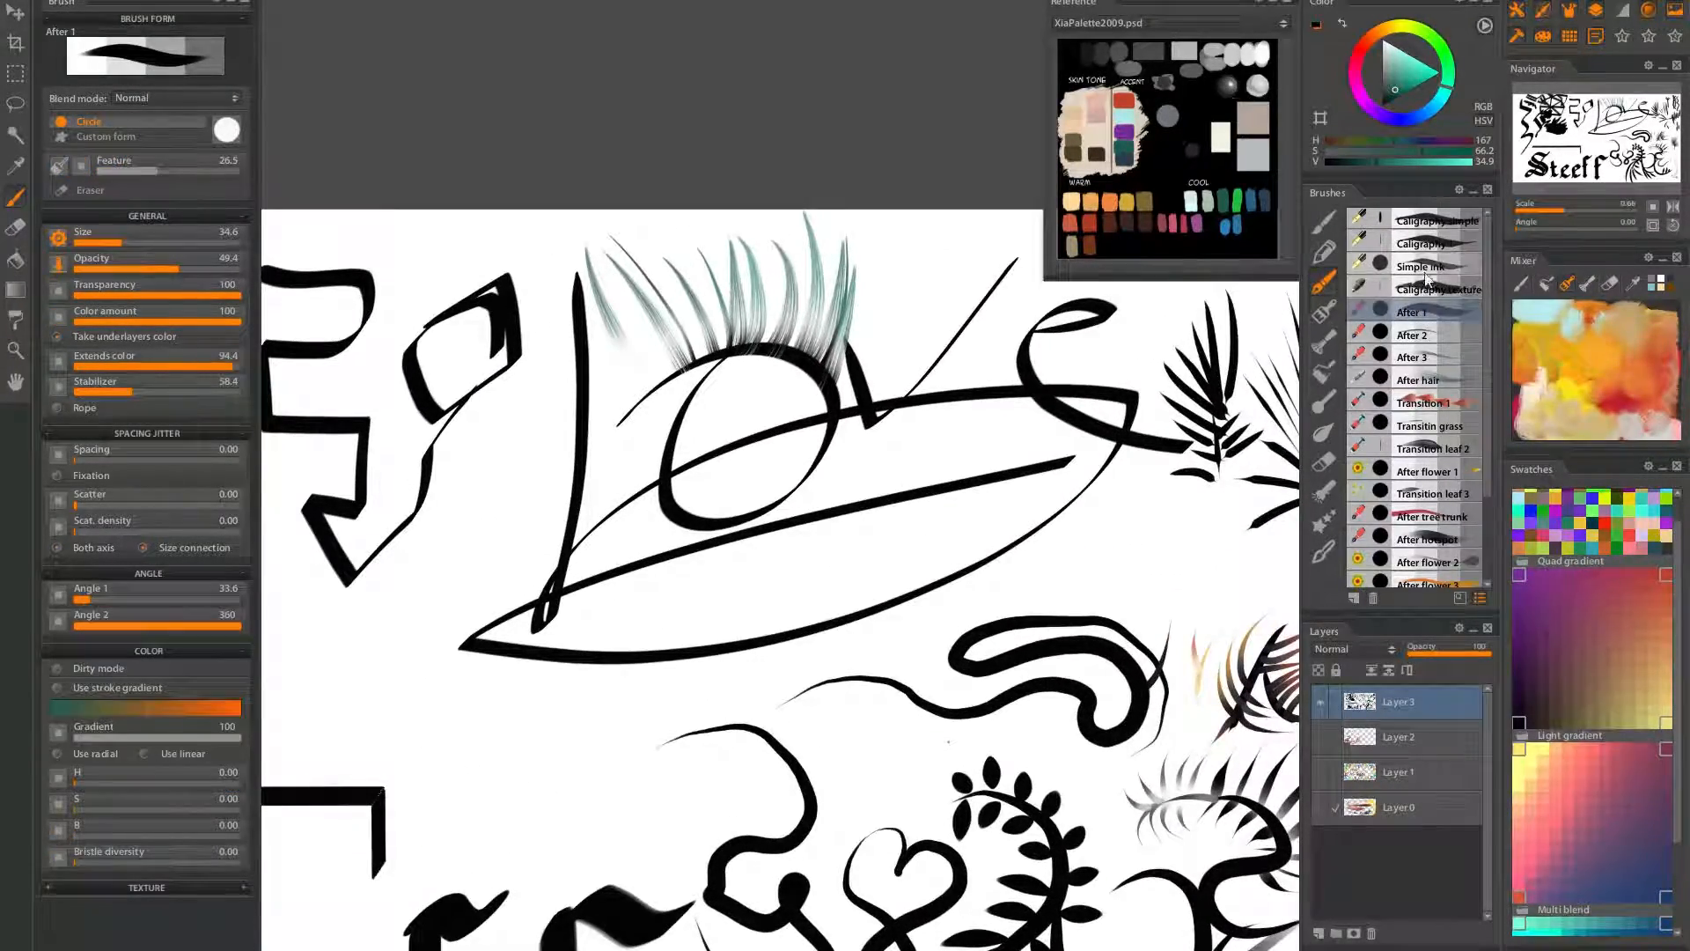
{"action": "left_click", "coordinate": [1419, 266]}
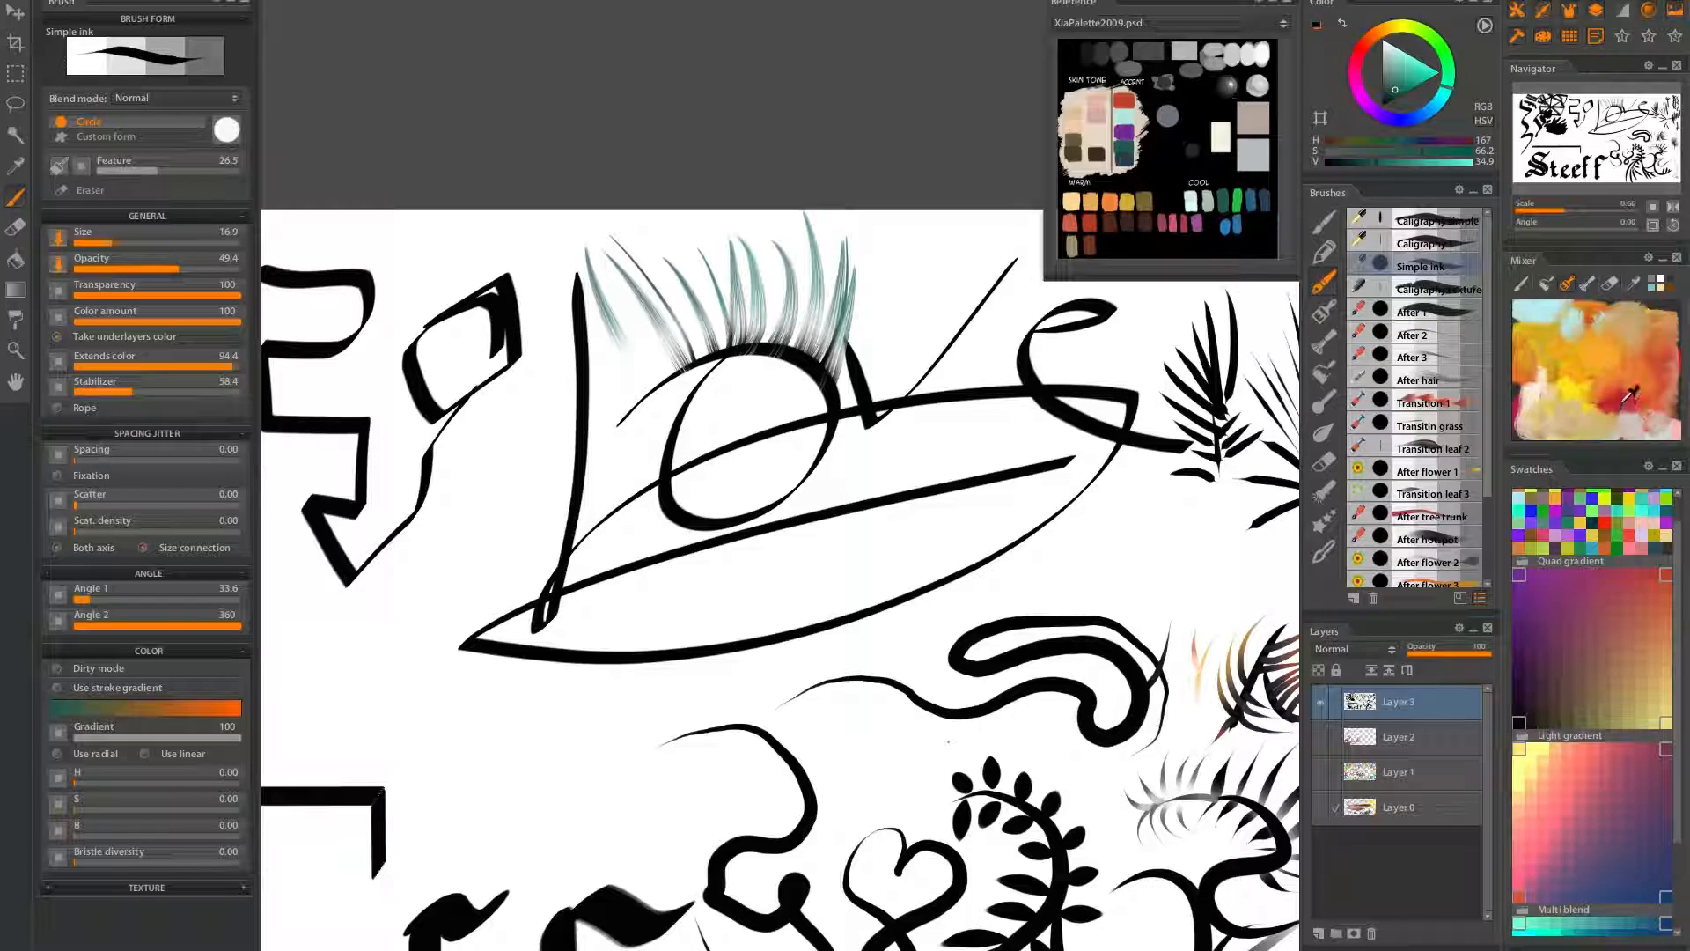
{"action": "left_click", "coordinate": [1375, 34]}
{"action": "left_click_drag", "start_coordinate": [1412, 68], "coordinate": [1407, 65]}
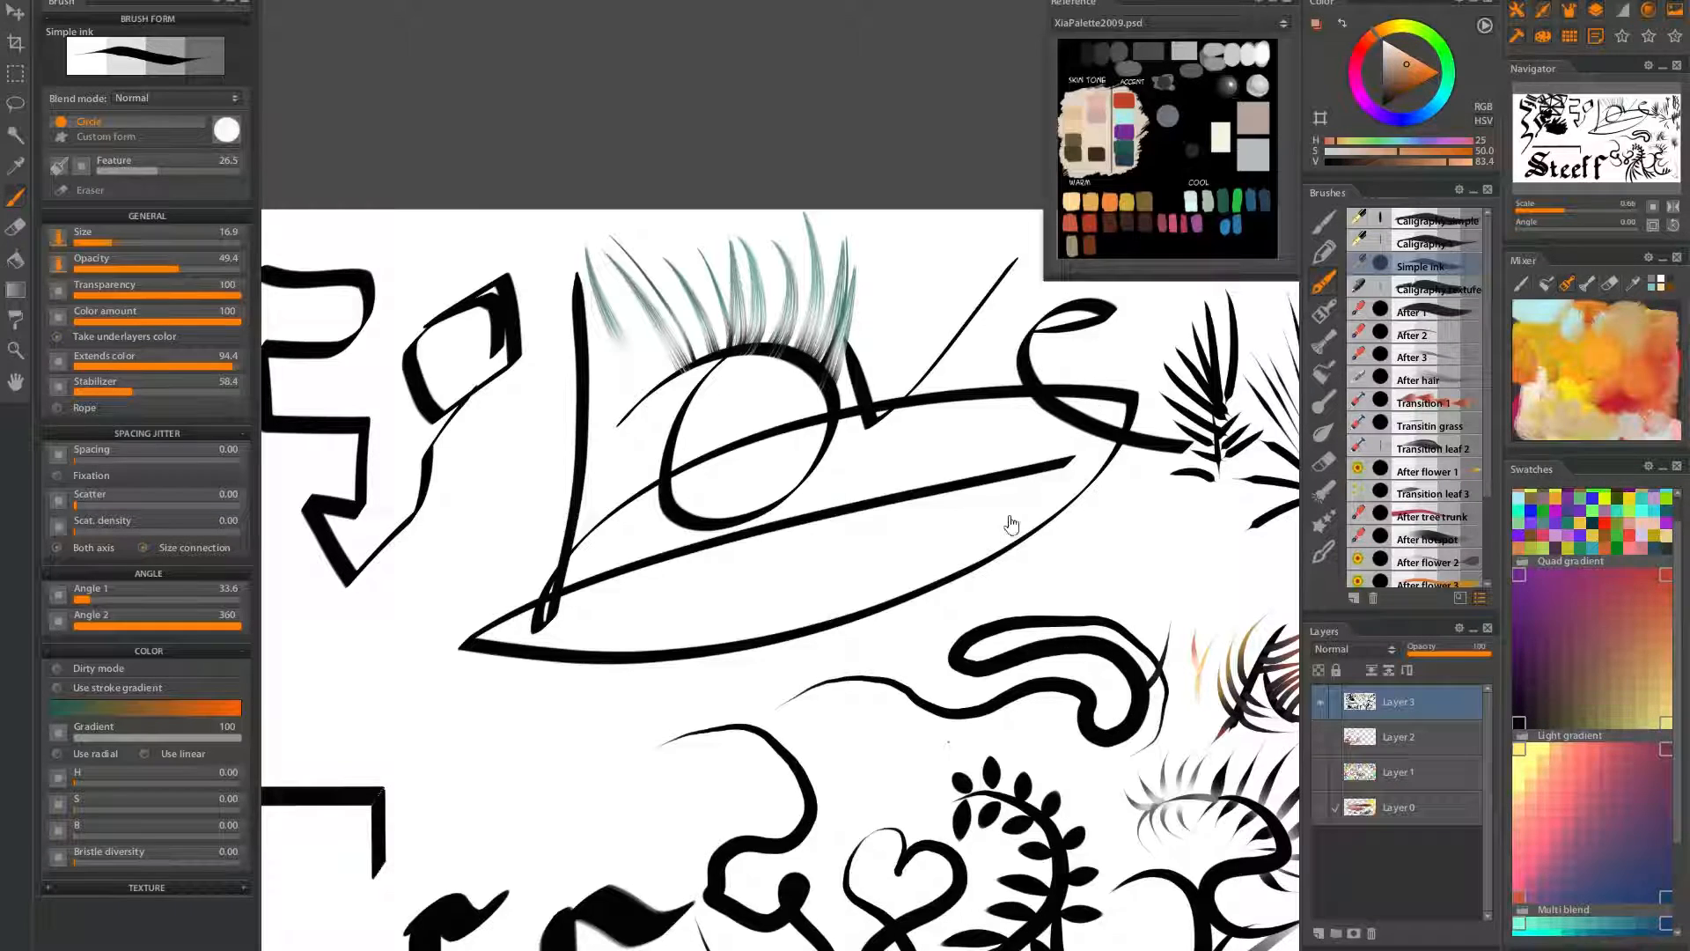
Ink a muted orange band over the upper loop of the "e" and repaint it in golden orange (H 37, S 63.5, V 89.7)
{"action": "left_click_drag", "start_coordinate": [1000, 532], "coordinate": [779, 582]}
{"action": "mouse_move", "coordinate": [843, 354]}
{"action": "left_mouse_down"}
{"action": "mouse_move", "coordinate": [953, 363]}
{"action": "mouse_move", "coordinate": [858, 347]}
{"action": "mouse_move", "coordinate": [767, 405]}
{"action": "mouse_move", "coordinate": [832, 351]}
{"action": "mouse_move", "coordinate": [812, 367]}
{"action": "mouse_move", "coordinate": [977, 359]}
{"action": "left_mouse_up"}
{"action": "left_click", "coordinate": [1388, 37]}
{"action": "left_click_drag", "start_coordinate": [1413, 66], "coordinate": [1415, 68]}
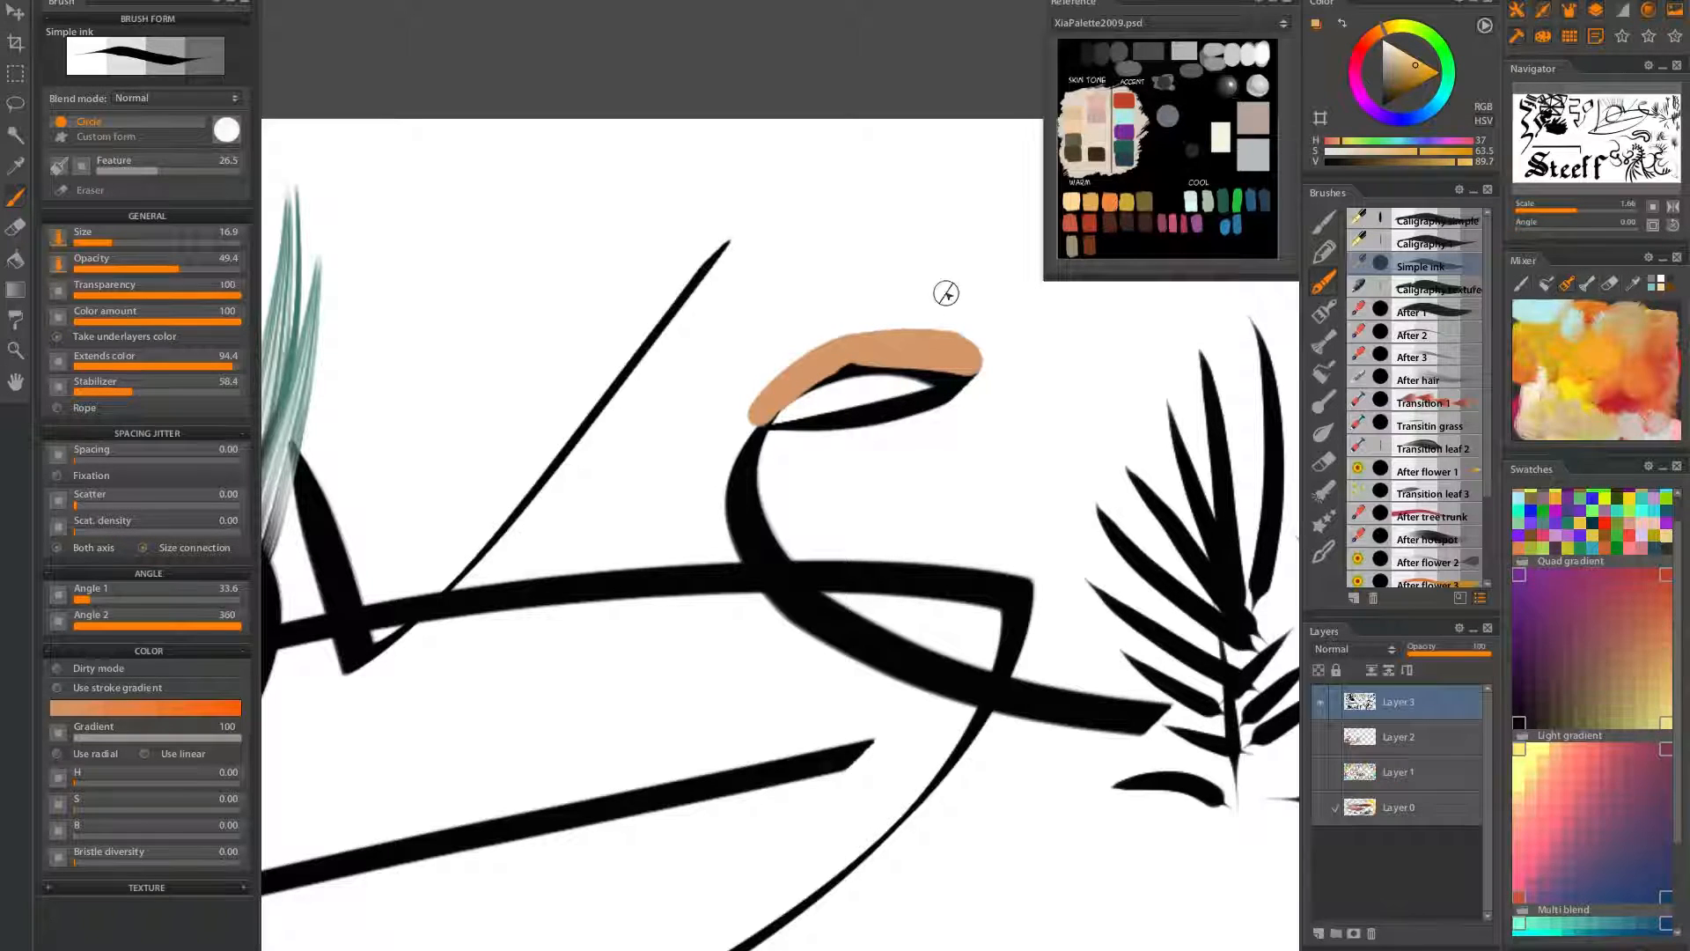
{"action": "mouse_move", "coordinate": [864, 346]}
{"action": "left_mouse_down"}
{"action": "mouse_move", "coordinate": [962, 336]}
{"action": "mouse_move", "coordinate": [812, 379]}
{"action": "left_mouse_up"}
{"action": "mouse_move", "coordinate": [971, 350]}
{"action": "left_mouse_down"}
{"action": "mouse_move", "coordinate": [850, 357]}
{"action": "mouse_move", "coordinate": [967, 339]}
{"action": "mouse_move", "coordinate": [978, 358]}
{"action": "mouse_move", "coordinate": [807, 379]}
{"action": "mouse_move", "coordinate": [756, 427]}
{"action": "left_mouse_up"}
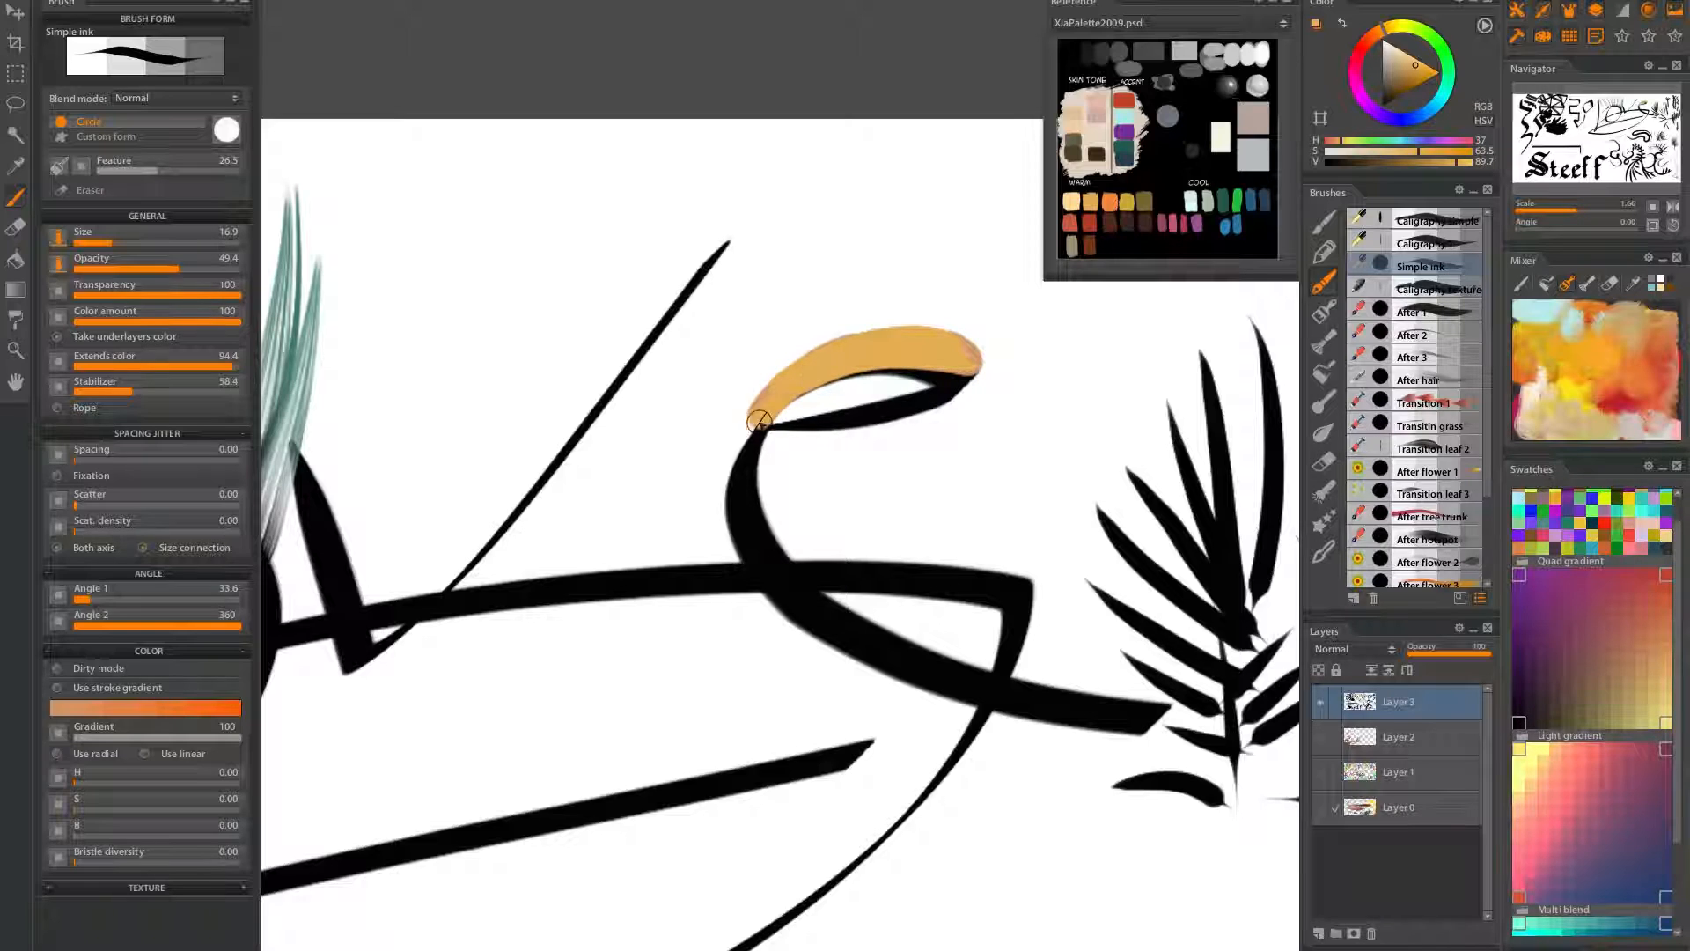
Thicken the golden orange ink band over the upper loop of the "e" and switch to the After hair brush
{"action": "mouse_move", "coordinate": [838, 355]}
{"action": "left_mouse_down"}
{"action": "mouse_move", "coordinate": [924, 333]}
{"action": "mouse_move", "coordinate": [965, 349]}
{"action": "left_mouse_up"}
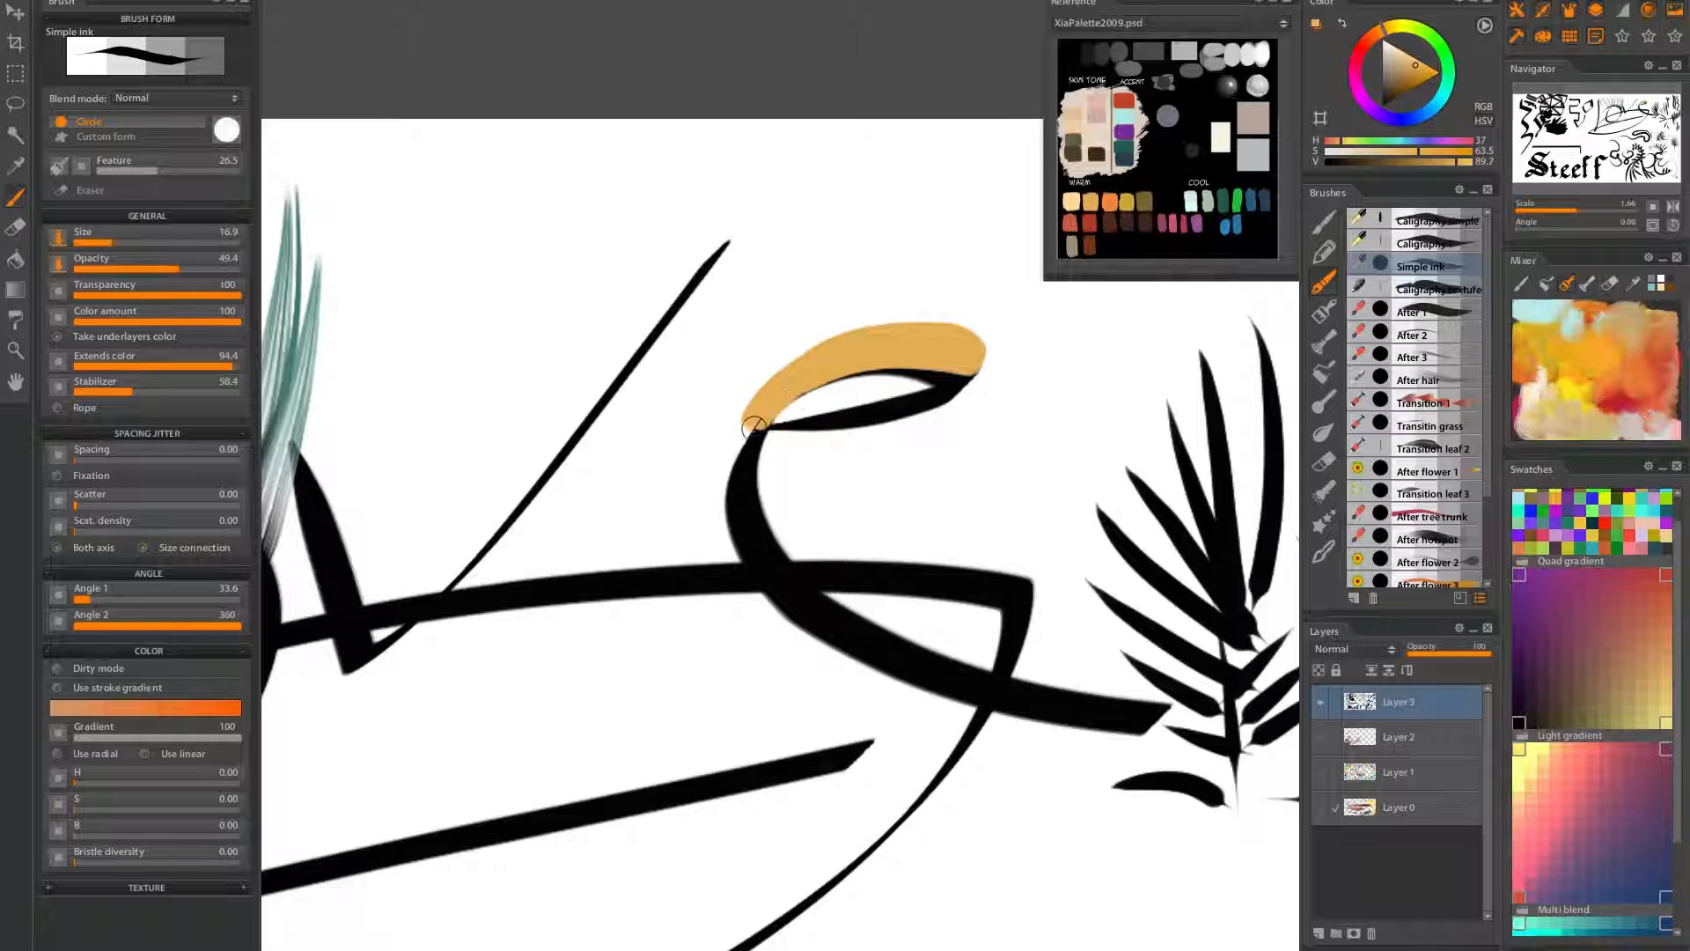
{"action": "mouse_move", "coordinate": [782, 464]}
{"action": "left_mouse_down"}
{"action": "mouse_move", "coordinate": [883, 351]}
{"action": "mouse_move", "coordinate": [650, 491]}
{"action": "mouse_move", "coordinate": [680, 452]}
{"action": "mouse_move", "coordinate": [636, 494]}
{"action": "mouse_move", "coordinate": [645, 518]}
{"action": "mouse_move", "coordinate": [817, 428]}
{"action": "left_mouse_up"}
{"action": "scroll", "coordinate": [859, 420], "scroll_direction": "down", "scroll_amount": 6}
{"action": "scroll", "coordinate": [853, 425], "scroll_direction": "up", "scroll_amount": 4}
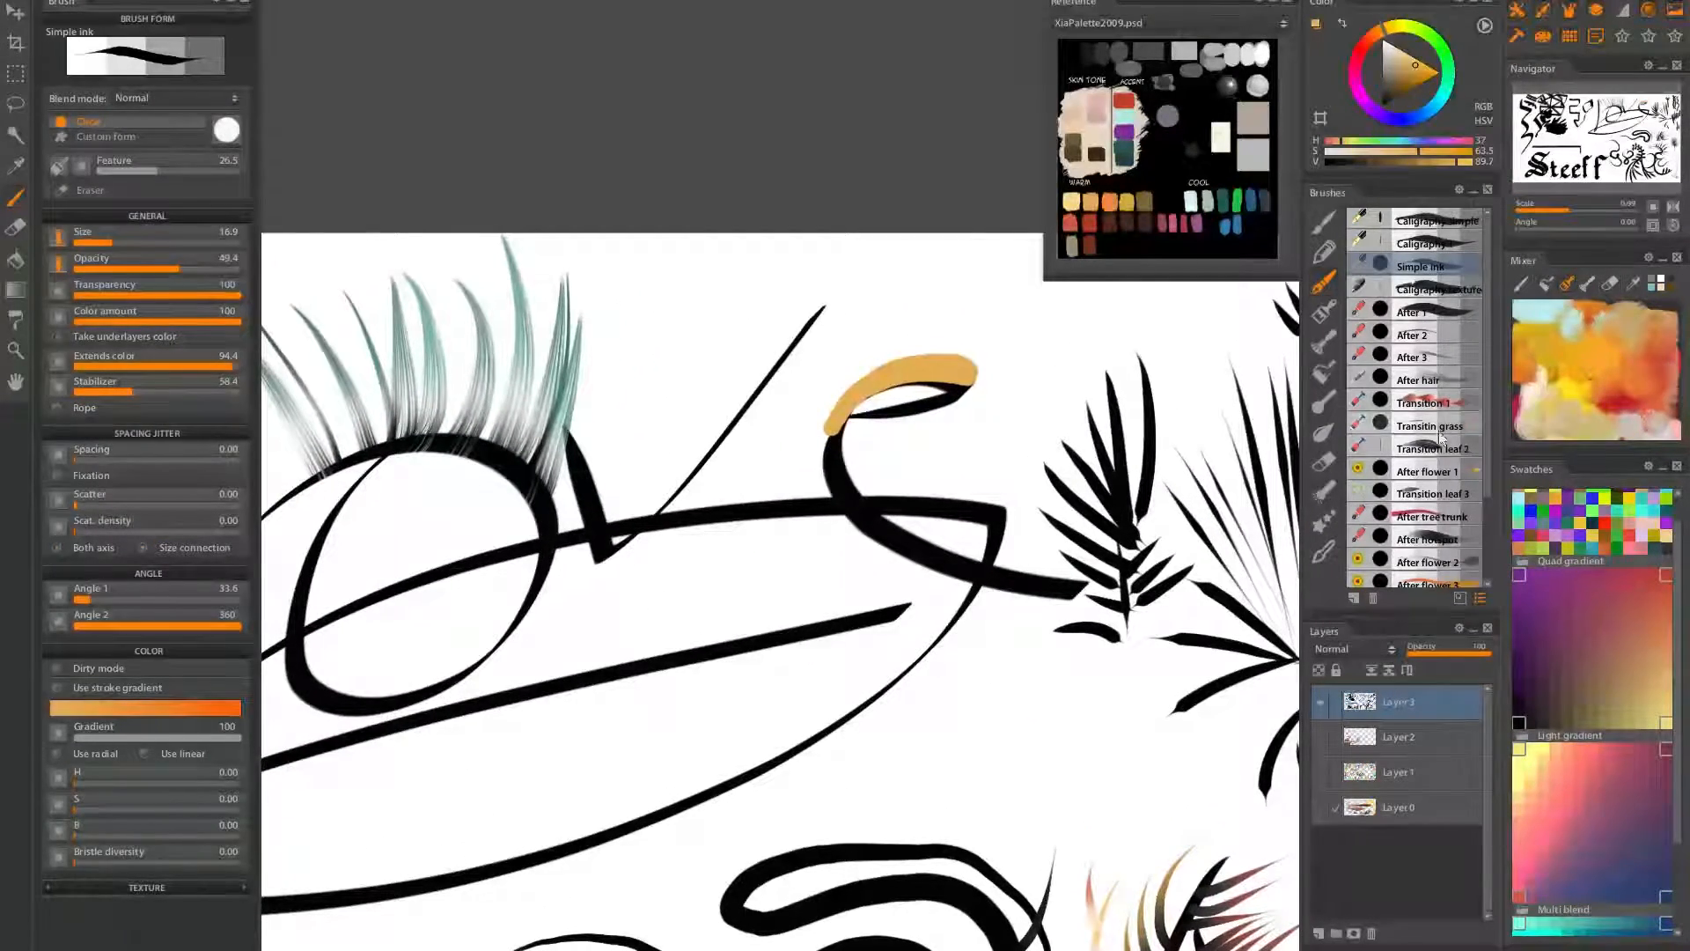
{"action": "left_click", "coordinate": [1419, 379]}
{"action": "scroll", "coordinate": [880, 389], "scroll_direction": "up", "scroll_amount": 4}
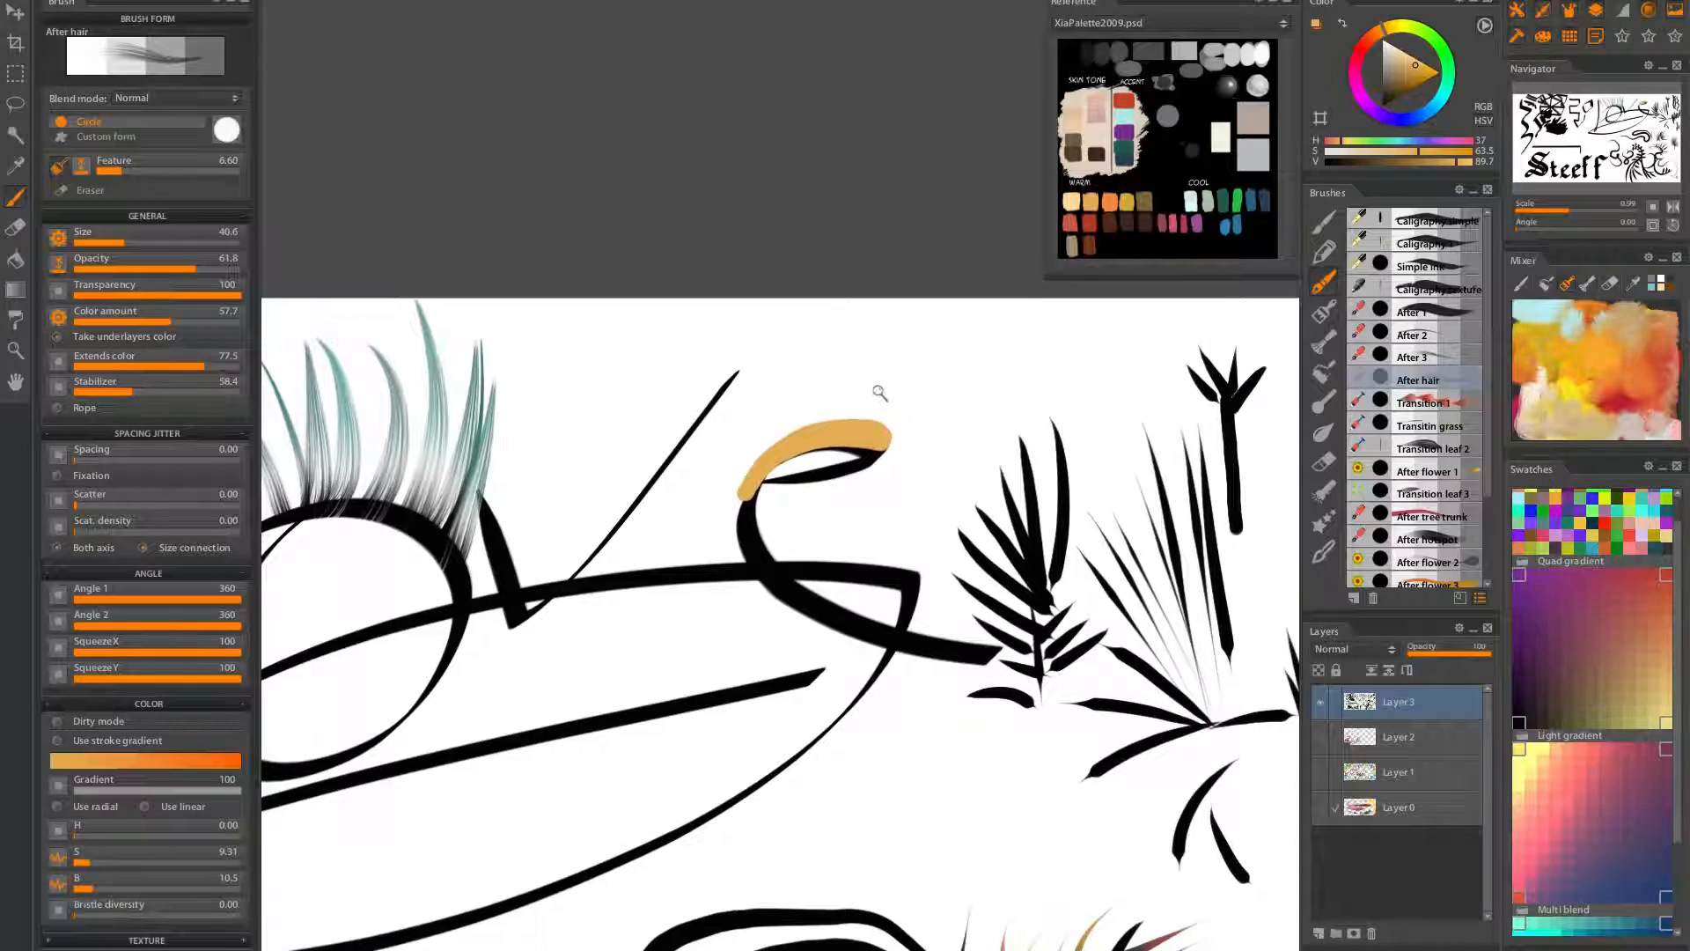
{"action": "key", "text": "ctrl+z"}
{"action": "mouse_move", "coordinate": [875, 483]}
{"action": "left_mouse_down"}
{"action": "mouse_move", "coordinate": [832, 550]}
{"action": "mouse_move", "coordinate": [848, 558]}
{"action": "left_mouse_up"}
{"action": "key", "text": "ctrl+z"}
{"action": "mouse_move", "coordinate": [870, 489]}
{"action": "left_mouse_down"}
{"action": "mouse_move", "coordinate": [847, 566]}
{"action": "mouse_move", "coordinate": [783, 534]}
{"action": "mouse_move", "coordinate": [838, 500]}
{"action": "mouse_move", "coordinate": [779, 499]}
{"action": "mouse_move", "coordinate": [709, 573]}
{"action": "left_mouse_up"}
{"action": "key", "text": "ctrl+z"}
Paint golden orange hair strokes sweeping down and outward from the inner edge and lower end of the "e" band
{"action": "left_click_drag", "start_coordinate": [812, 496], "coordinate": [687, 564]}
{"action": "mouse_move", "coordinate": [753, 498]}
{"action": "left_mouse_down"}
{"action": "mouse_move", "coordinate": [669, 596]}
{"action": "mouse_move", "coordinate": [666, 641]}
{"action": "left_mouse_up"}
{"action": "left_click_drag", "start_coordinate": [700, 516], "coordinate": [667, 624]}
{"action": "mouse_move", "coordinate": [645, 555]}
{"action": "left_mouse_down"}
{"action": "mouse_move", "coordinate": [658, 660]}
{"action": "mouse_move", "coordinate": [644, 654]}
{"action": "left_mouse_up"}
{"action": "mouse_move", "coordinate": [638, 559]}
{"action": "left_mouse_down"}
{"action": "mouse_move", "coordinate": [620, 656]}
{"action": "mouse_move", "coordinate": [574, 682]}
{"action": "mouse_move", "coordinate": [598, 588]}
{"action": "left_mouse_up"}
{"action": "left_click_drag", "start_coordinate": [660, 528], "coordinate": [581, 591]}
{"action": "left_click_drag", "start_coordinate": [757, 438], "coordinate": [641, 514]}
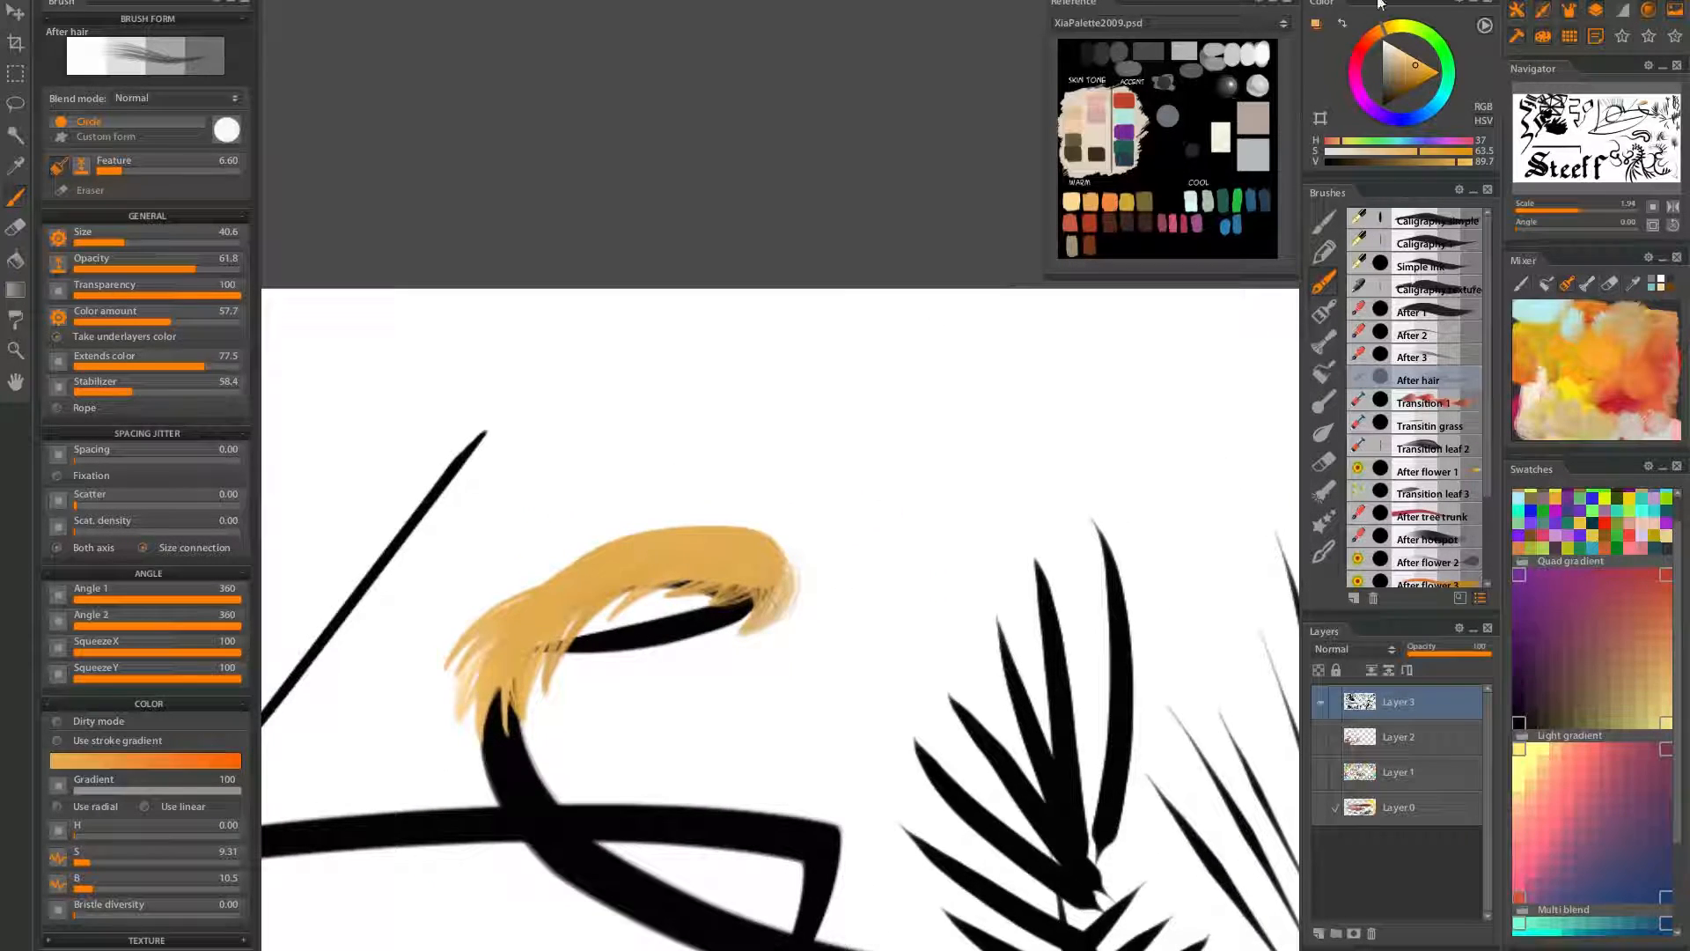
Lighten the color to H 37, S 48.3, V 93.5 and paint hair tufts sweeping back from the top of the band
{"action": "left_click", "coordinate": [1397, 152]}
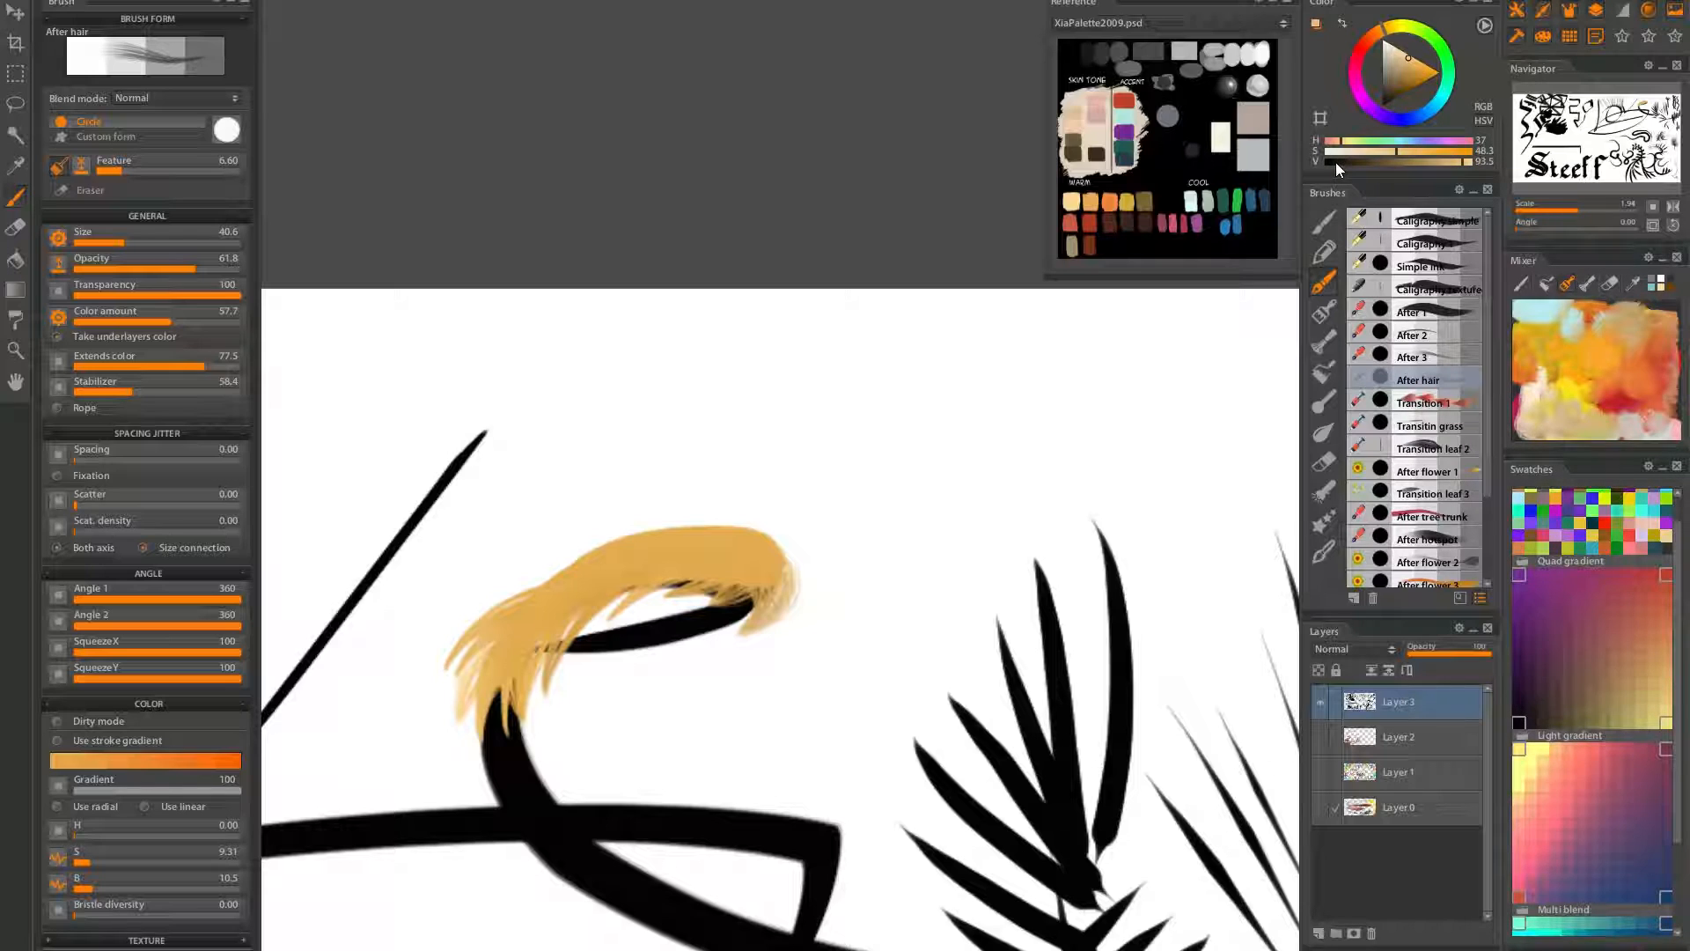
{"action": "left_click_drag", "start_coordinate": [721, 557], "coordinate": [721, 438]}
{"action": "key", "text": "ctrl+z"}
{"action": "left_click_drag", "start_coordinate": [742, 556], "coordinate": [651, 472]}
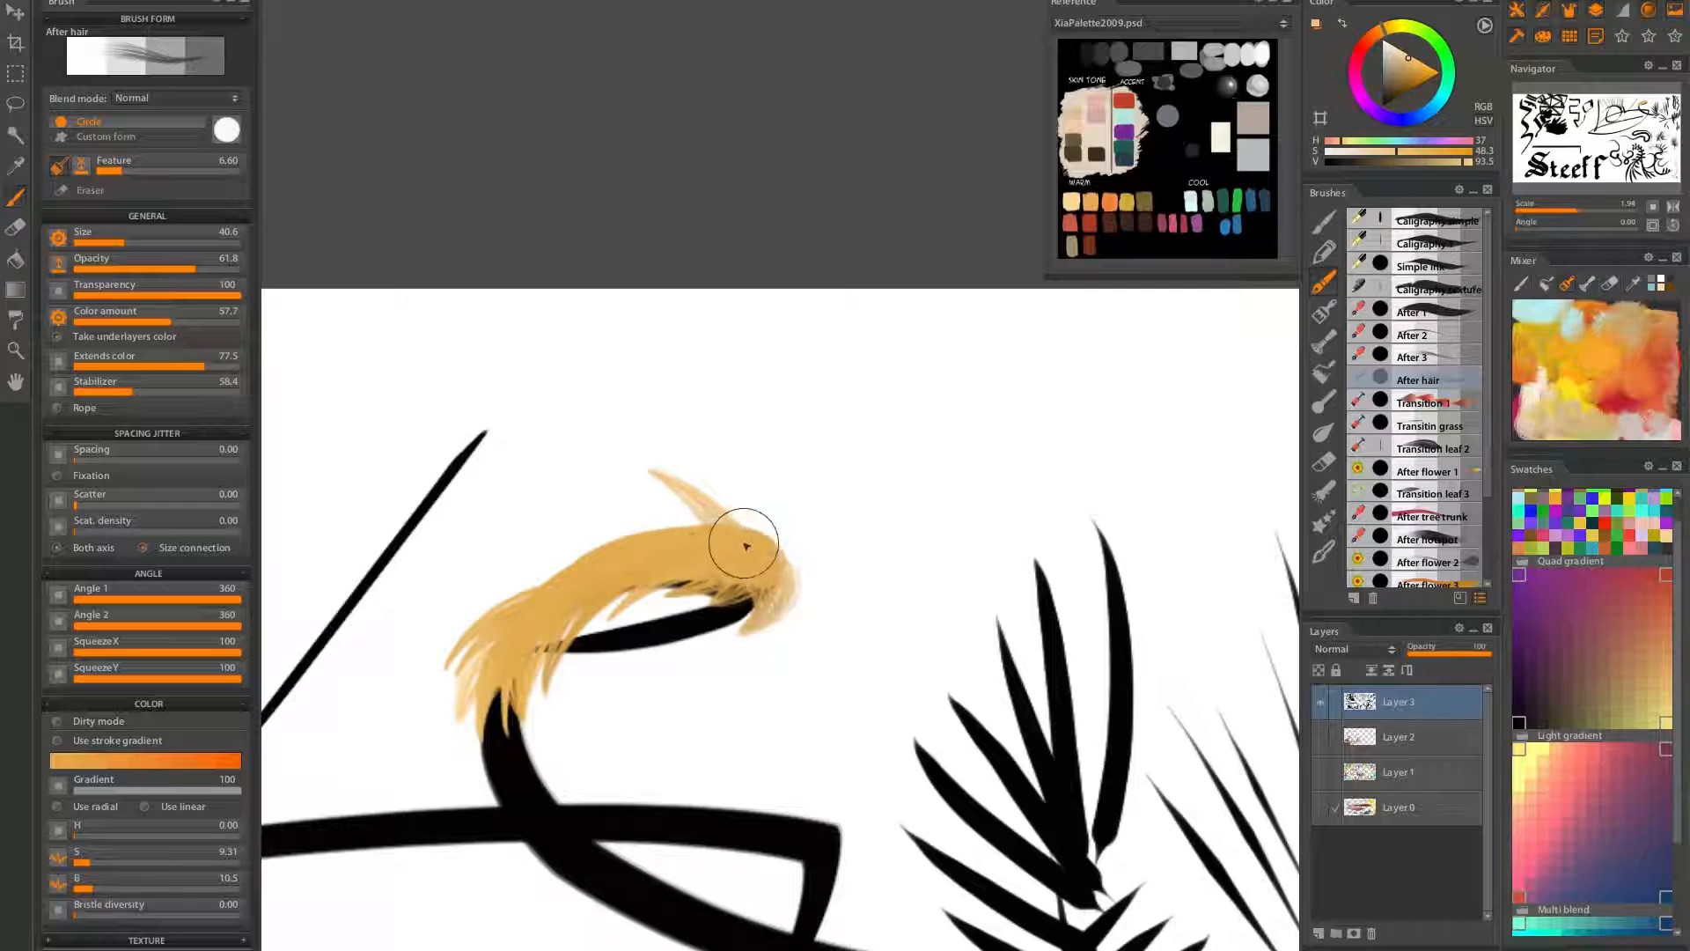
{"action": "left_click_drag", "start_coordinate": [751, 547], "coordinate": [561, 499]}
{"action": "mouse_move", "coordinate": [679, 562]}
{"action": "left_mouse_down"}
{"action": "mouse_move", "coordinate": [498, 552]}
{"action": "mouse_move", "coordinate": [449, 643]}
{"action": "left_mouse_up"}
{"action": "left_click_drag", "start_coordinate": [607, 577], "coordinate": [475, 611]}
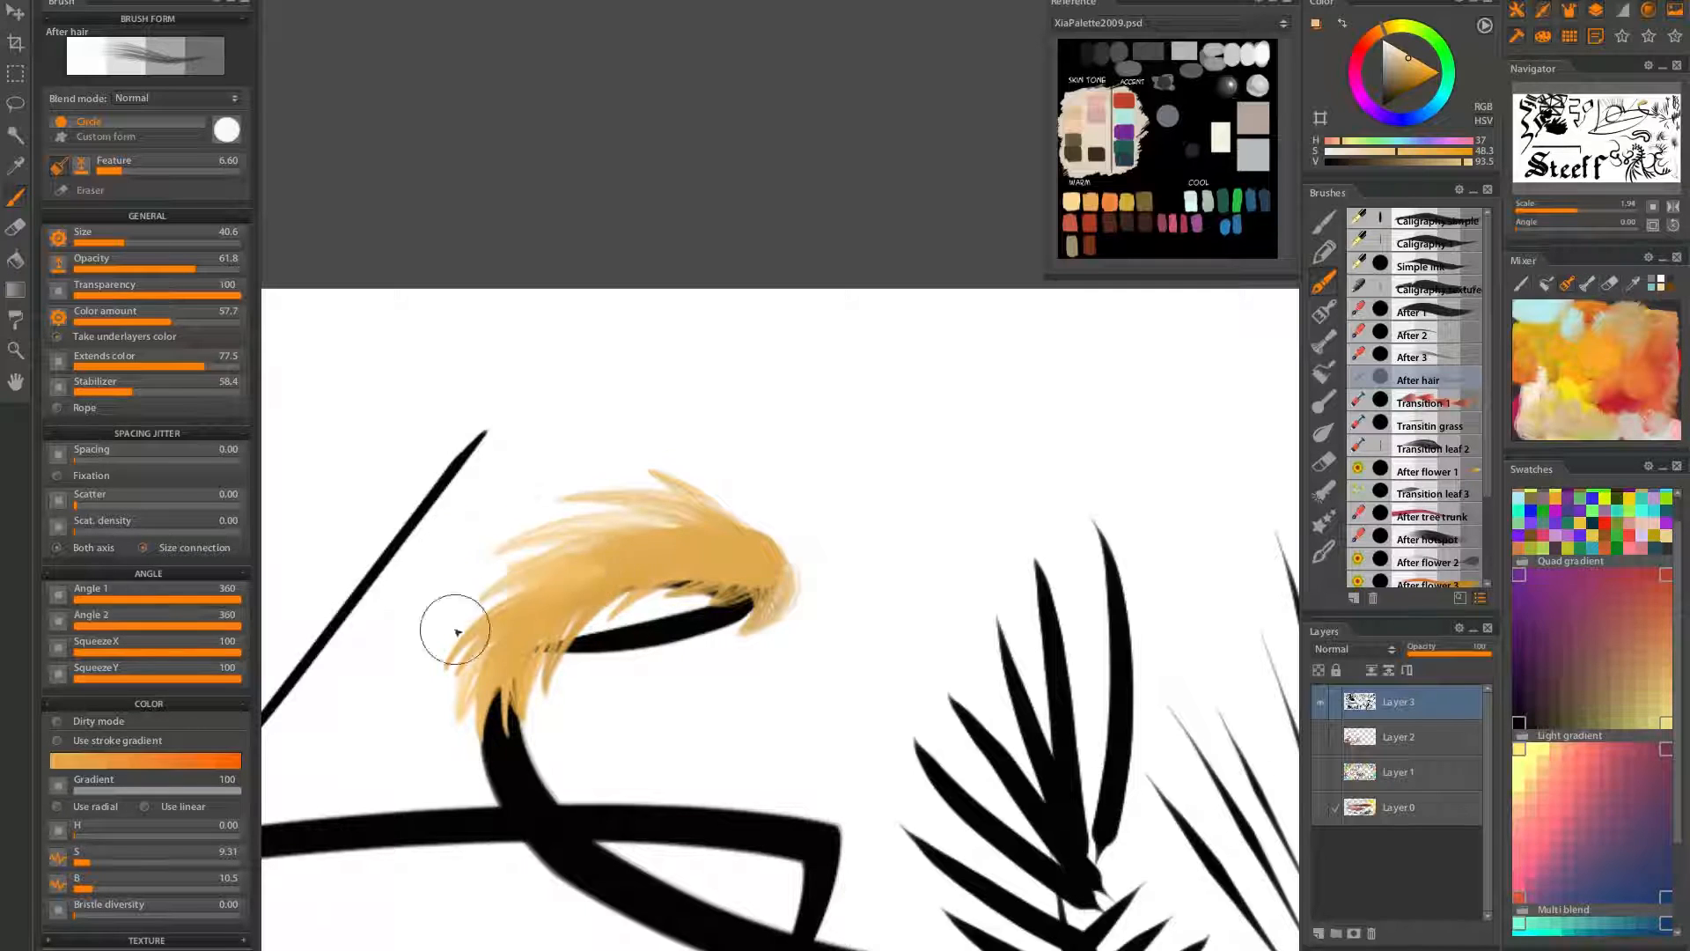
Layer more light golden hair strokes along the top and left edge of the "e" loop to thicken the fur
{"action": "mouse_move", "coordinate": [767, 554]}
{"action": "left_mouse_down"}
{"action": "mouse_move", "coordinate": [648, 487]}
{"action": "mouse_move", "coordinate": [669, 468]}
{"action": "left_mouse_up"}
{"action": "mouse_move", "coordinate": [724, 535]}
{"action": "left_mouse_down"}
{"action": "mouse_move", "coordinate": [555, 484]}
{"action": "mouse_move", "coordinate": [498, 502]}
{"action": "left_mouse_up"}
{"action": "mouse_move", "coordinate": [635, 530]}
{"action": "left_mouse_down"}
{"action": "mouse_move", "coordinate": [462, 578]}
{"action": "mouse_move", "coordinate": [445, 650]}
{"action": "left_mouse_up"}
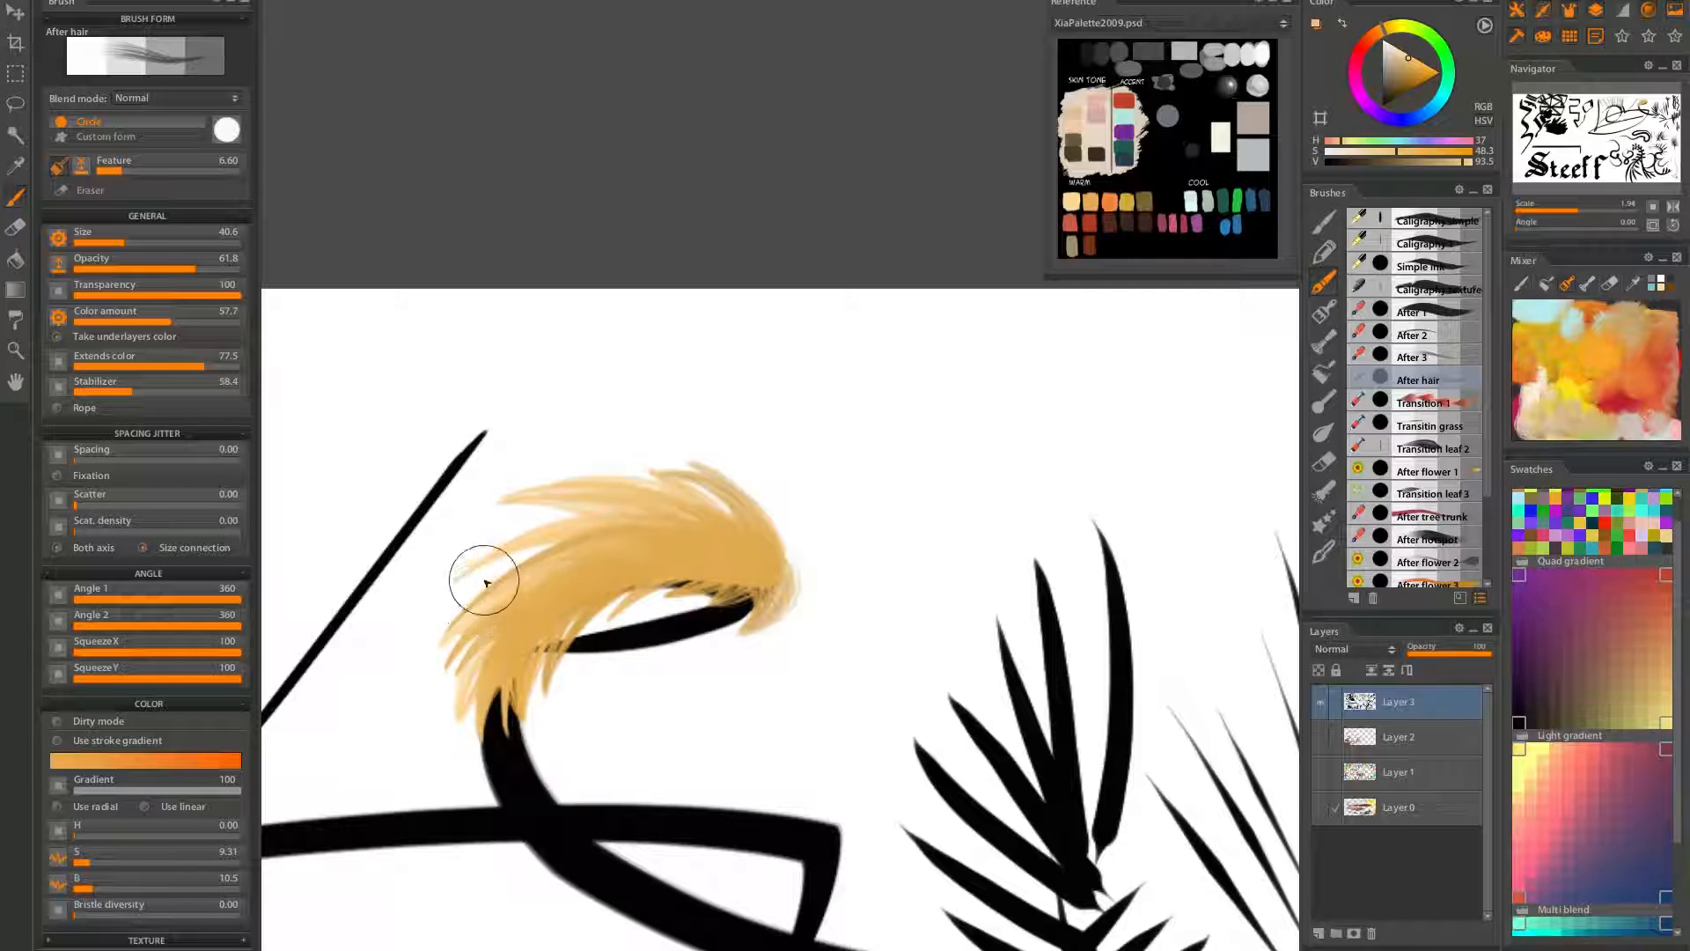
{"action": "mouse_move", "coordinate": [661, 546]}
{"action": "left_mouse_down"}
{"action": "mouse_move", "coordinate": [447, 616]}
{"action": "mouse_move", "coordinate": [472, 573]}
{"action": "mouse_move", "coordinate": [460, 593]}
{"action": "left_mouse_up"}
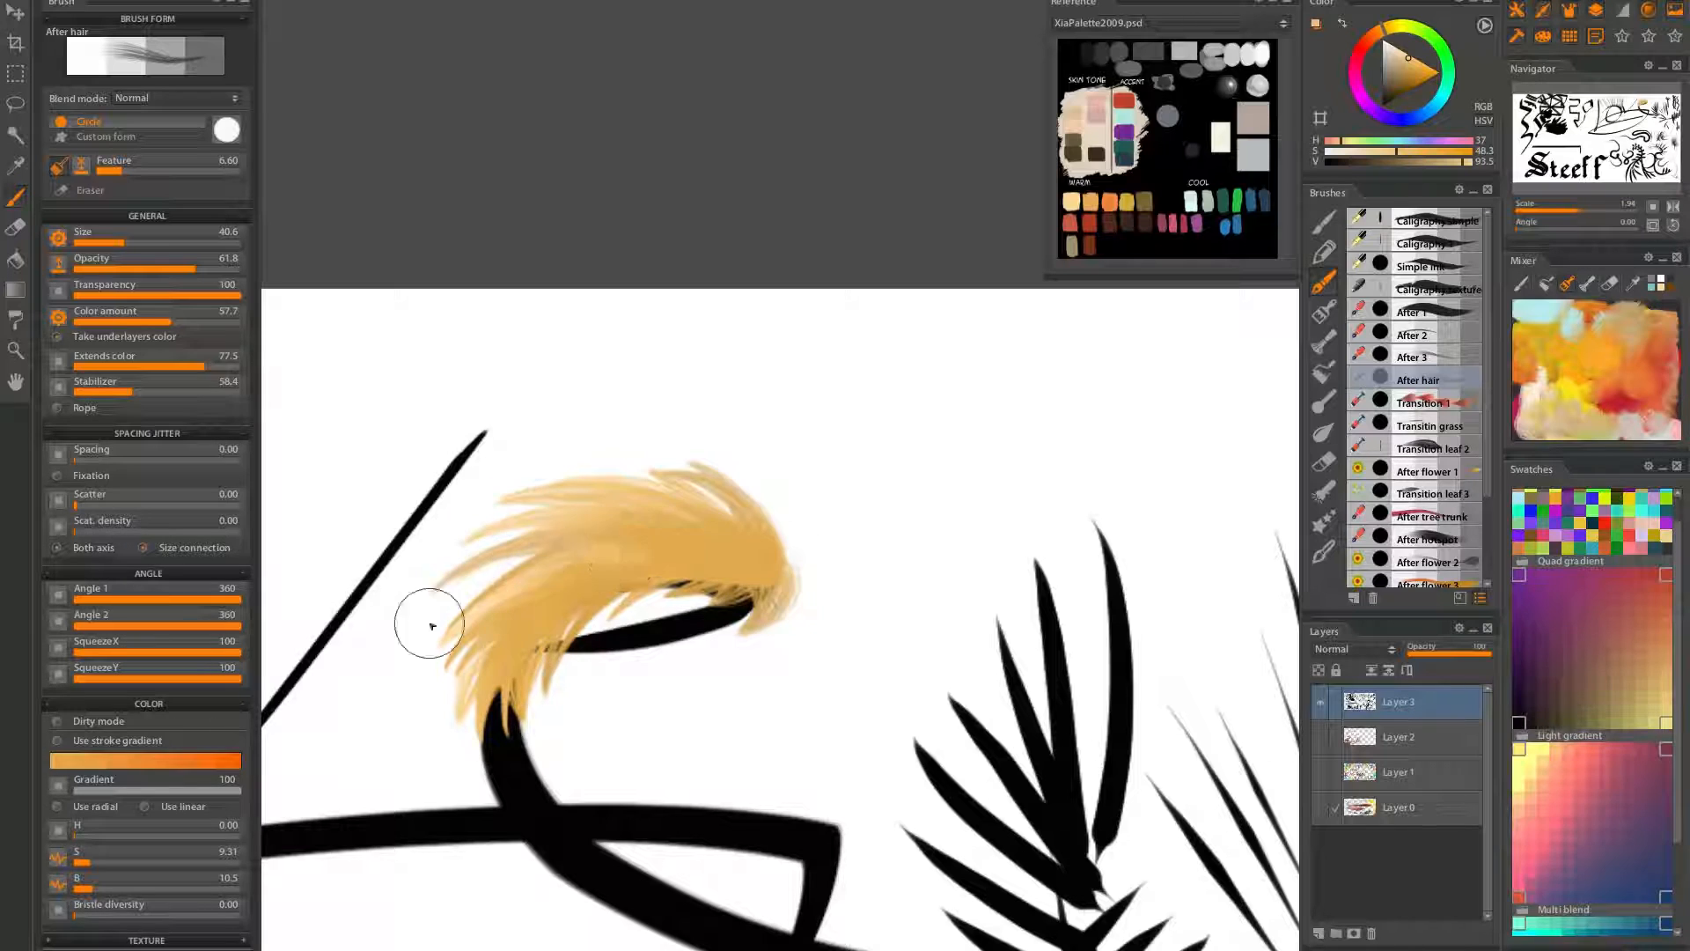
{"action": "left_click_drag", "start_coordinate": [589, 578], "coordinate": [436, 606]}
{"action": "left_click_drag", "start_coordinate": [637, 547], "coordinate": [440, 576]}
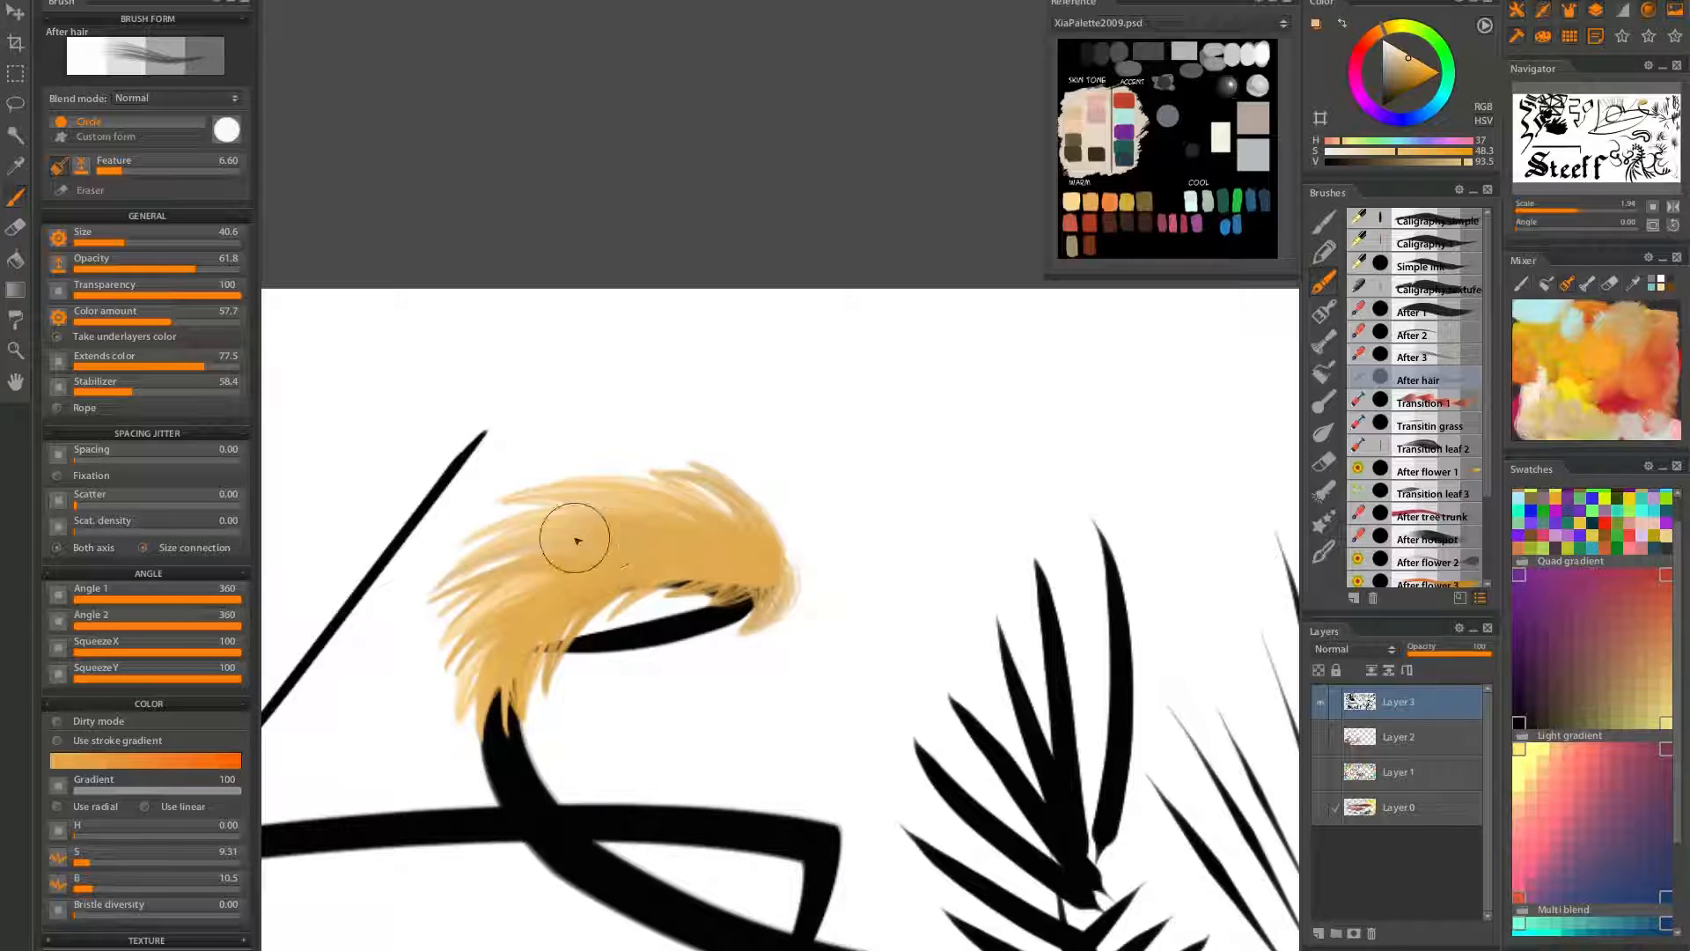
With the Simple ink brush, set a paler golden color (S 45, V 92.7) and ink a highlight streak across the hair
{"action": "left_click", "coordinate": [1347, 263]}
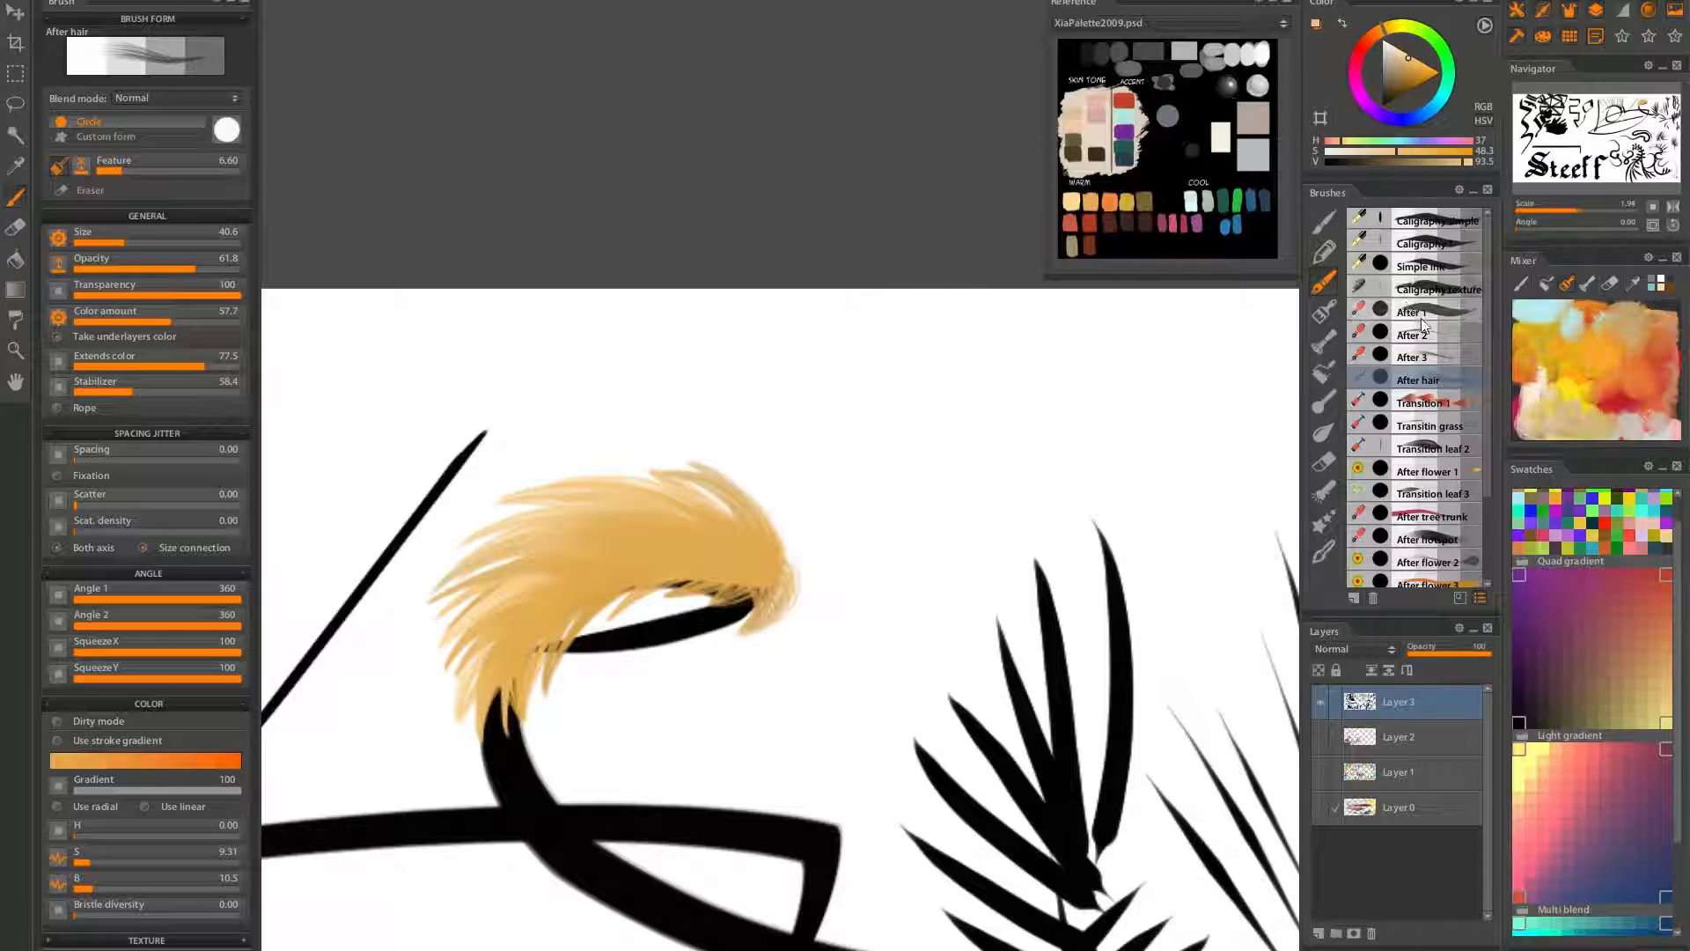
{"action": "left_click", "coordinate": [868, 495], "text": "alt"}
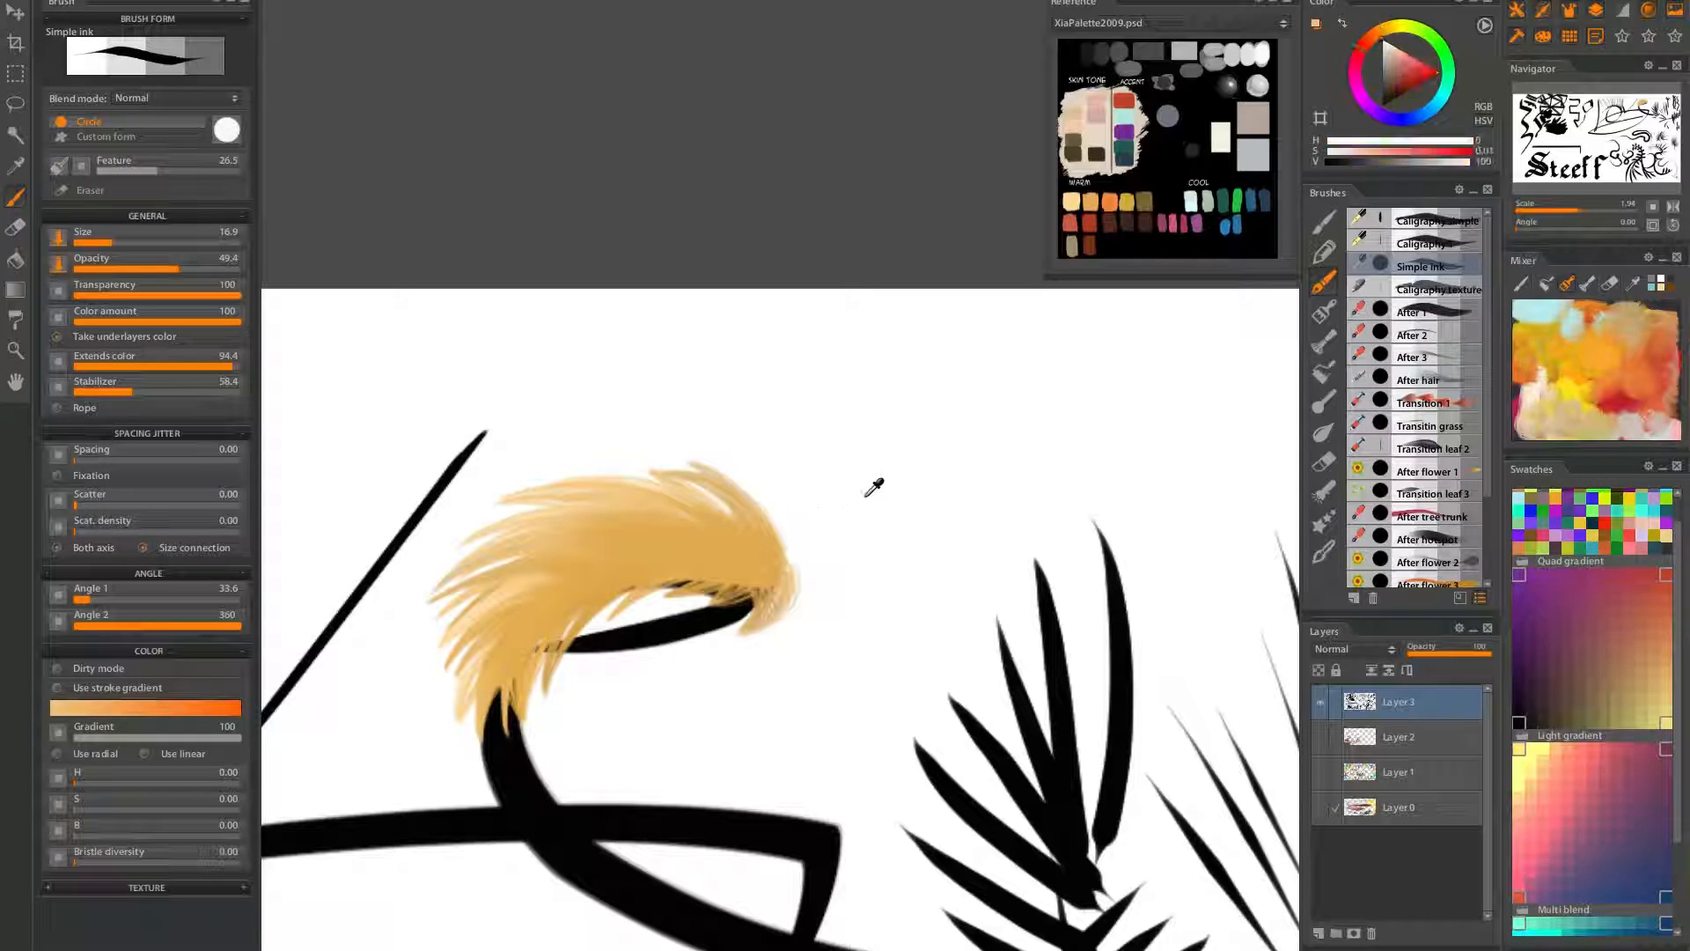
{"action": "left_click_drag", "start_coordinate": [767, 553], "coordinate": [671, 550]}
{"action": "key", "text": "ctrl+z"}
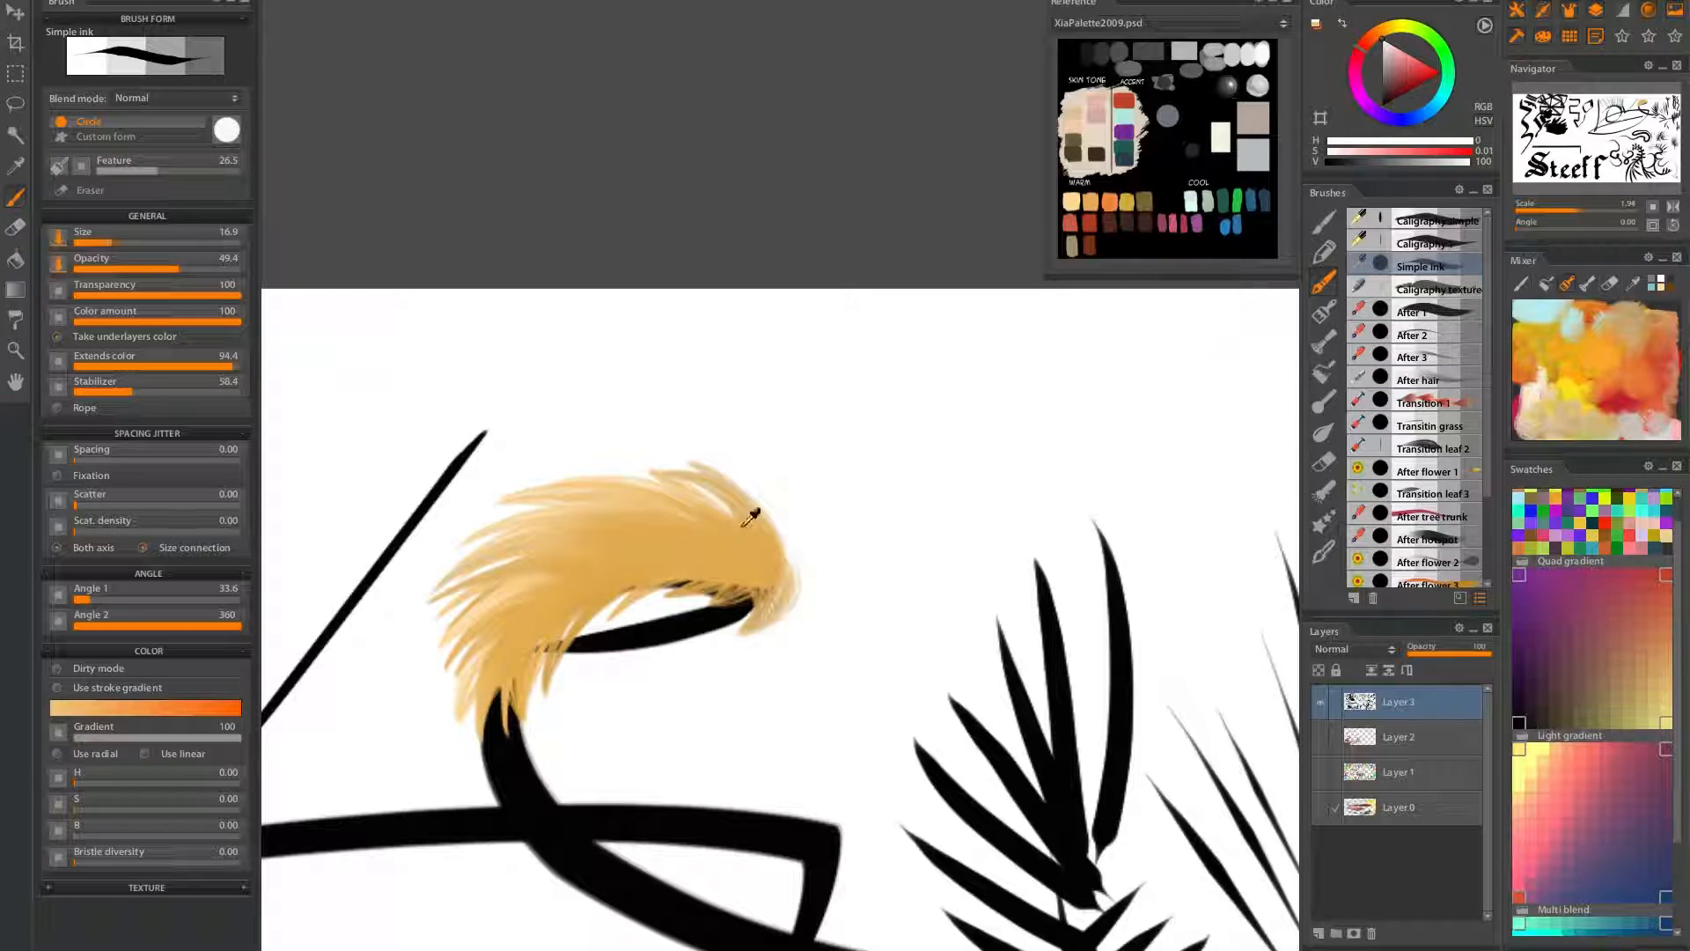
{"action": "left_click", "coordinate": [778, 497], "text": "alt"}
{"action": "left_click", "coordinate": [1406, 58]}
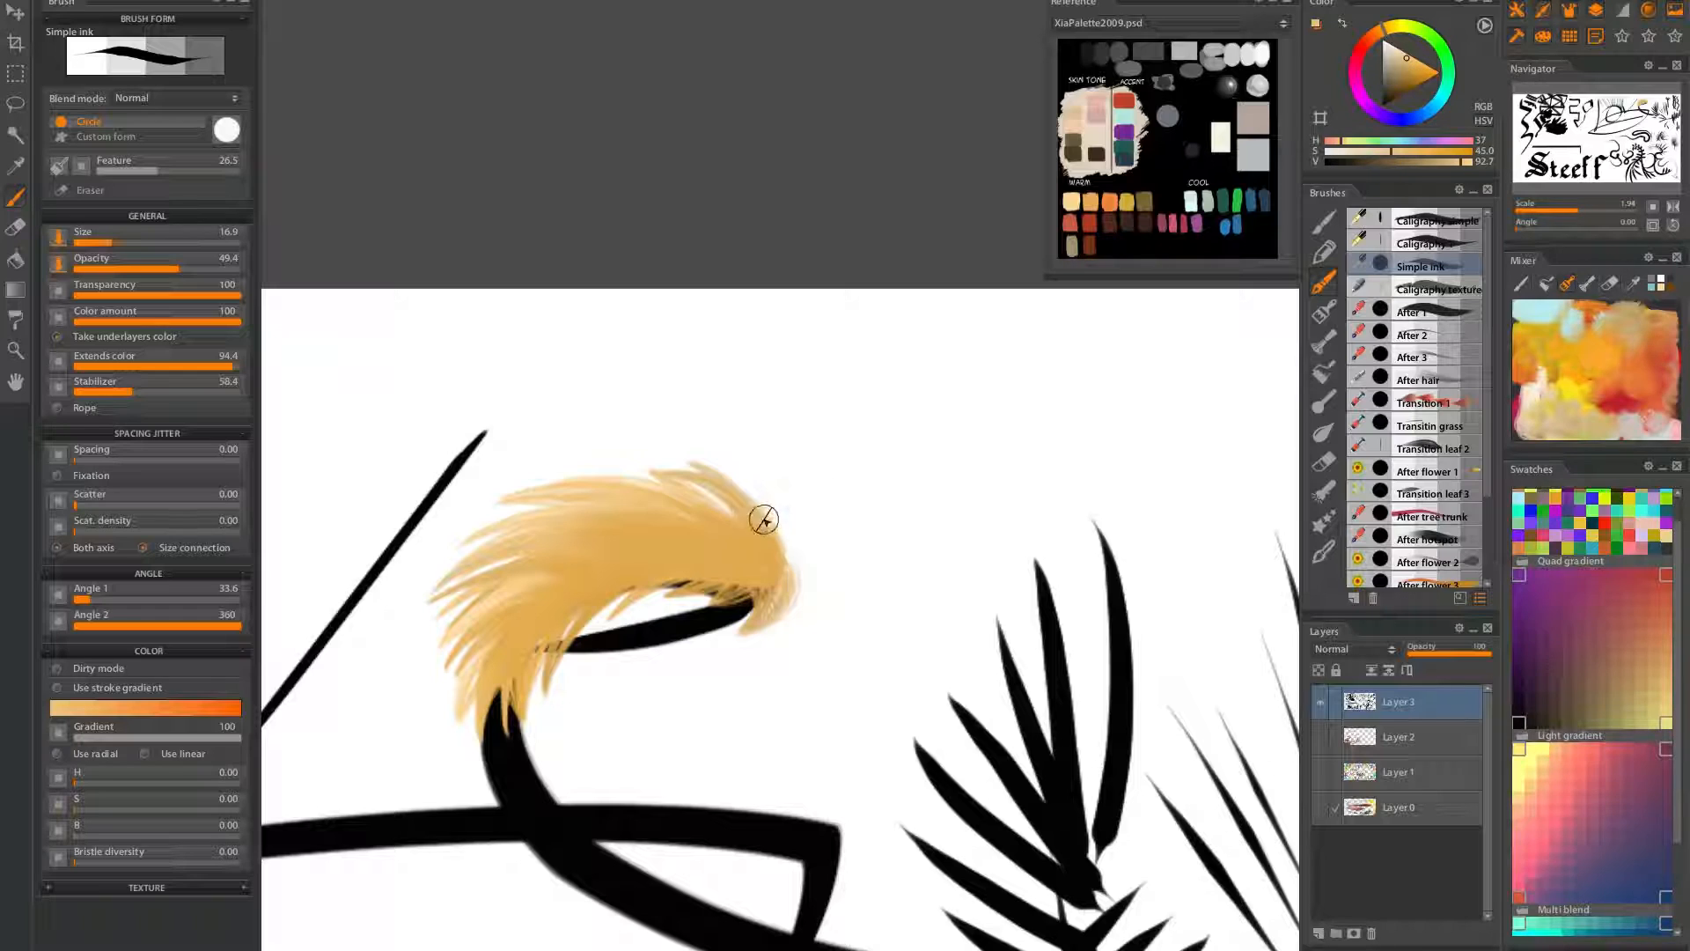
{"action": "left_click_drag", "start_coordinate": [771, 552], "coordinate": [629, 560]}
{"action": "key", "text": "ctrl+z"}
{"action": "key", "text": "ctrl+z"}
{"action": "left_click_drag", "start_coordinate": [770, 557], "coordinate": [563, 563]}
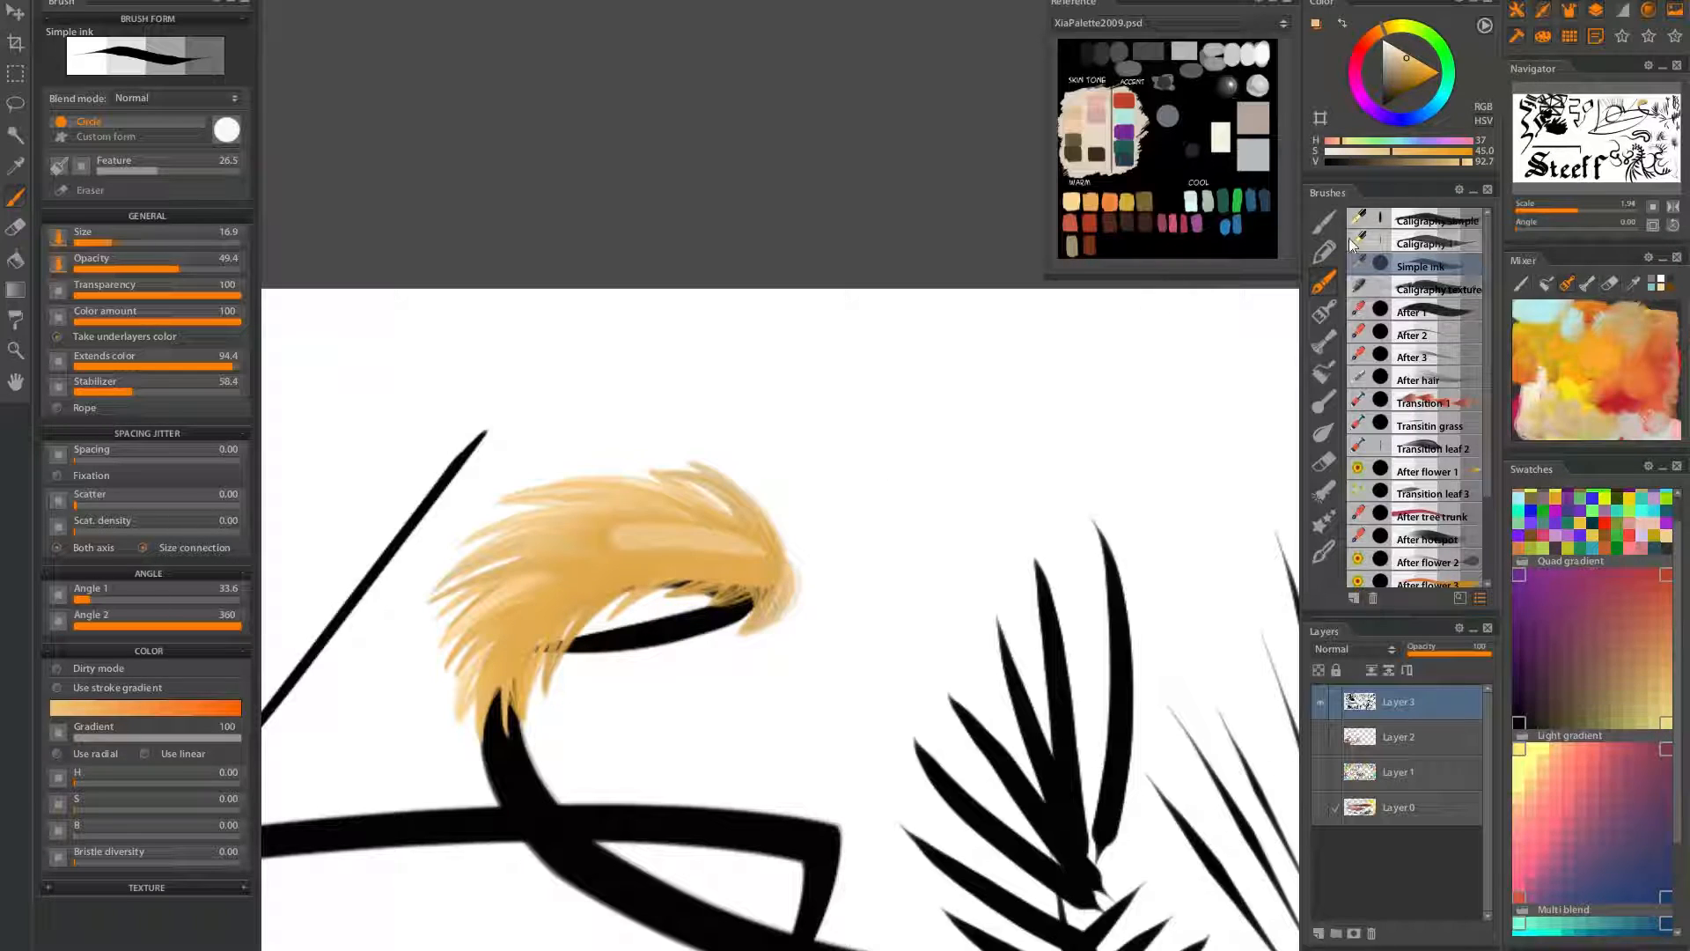
Blend the pale streak into the fur with the After hair brush, pulling strands across the black curve beneath
{"action": "left_click", "coordinate": [1428, 381]}
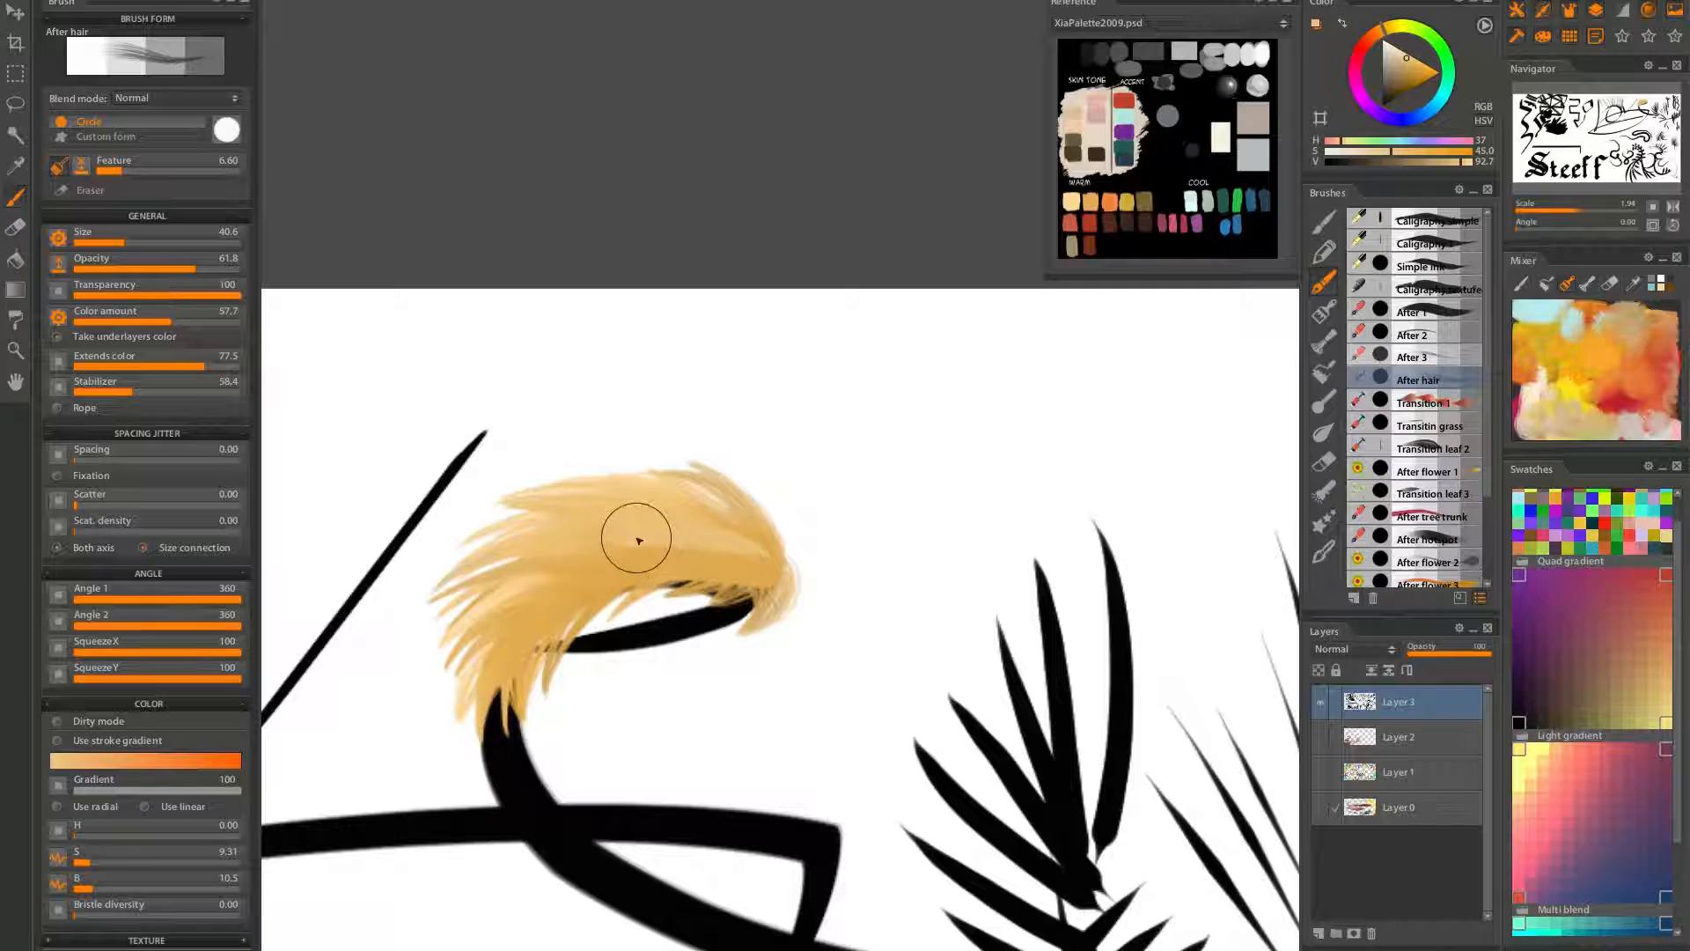
{"action": "left_click_drag", "start_coordinate": [668, 544], "coordinate": [693, 538]}
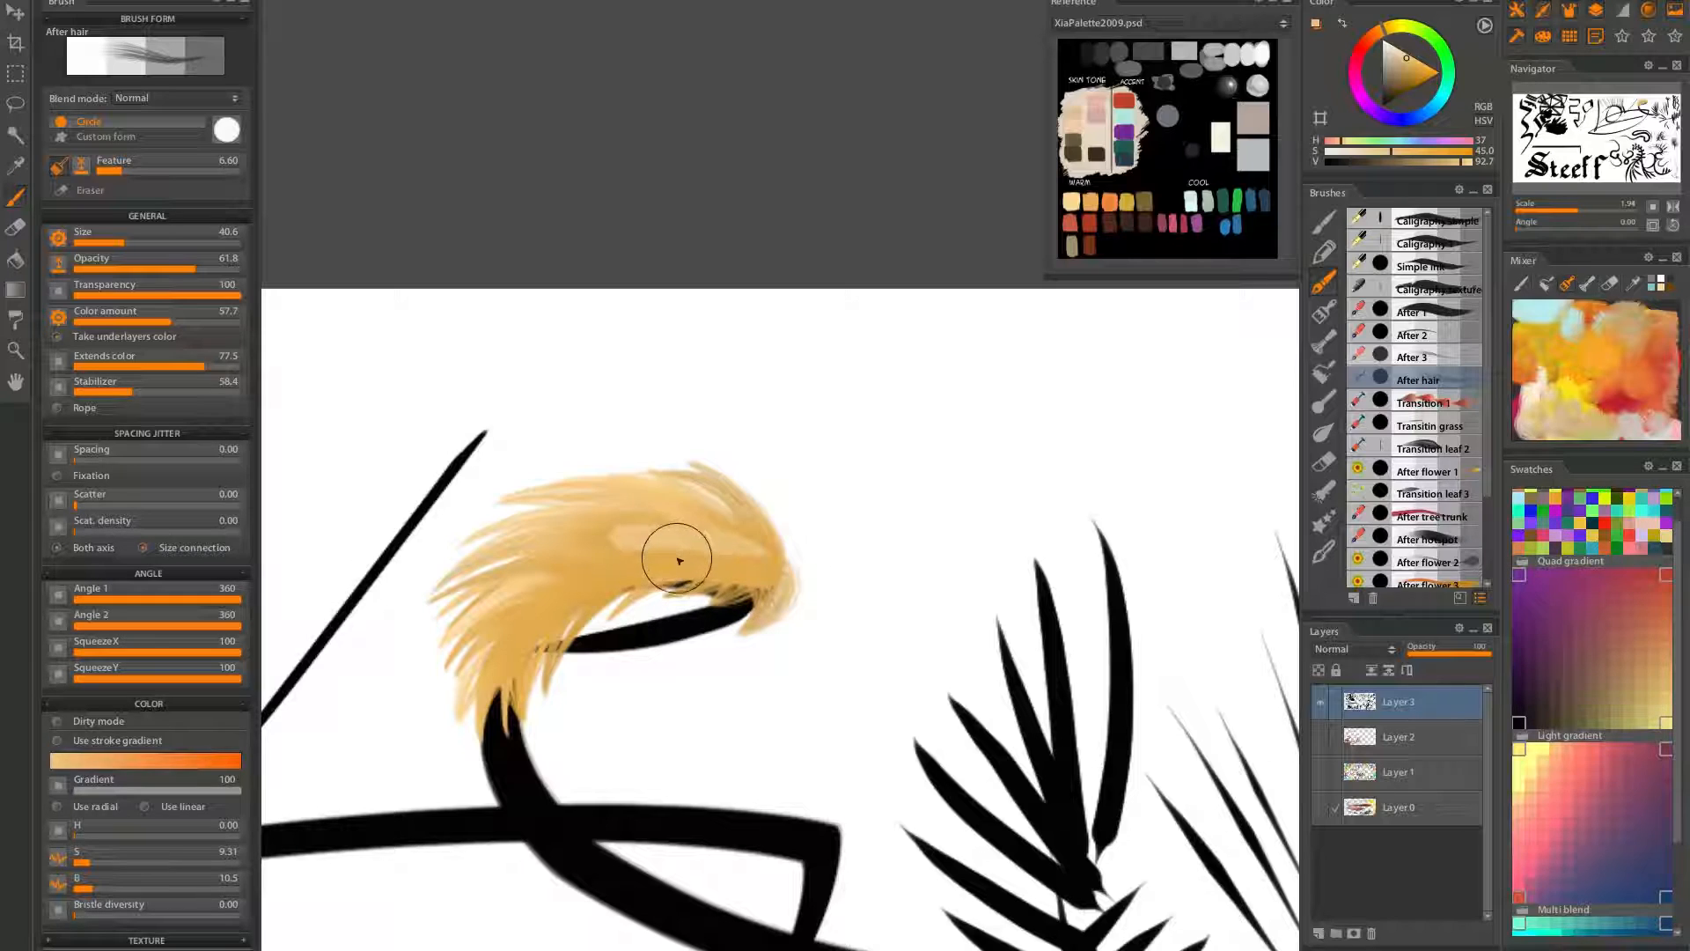
{"action": "left_click_drag", "start_coordinate": [679, 586], "coordinate": [807, 494]}
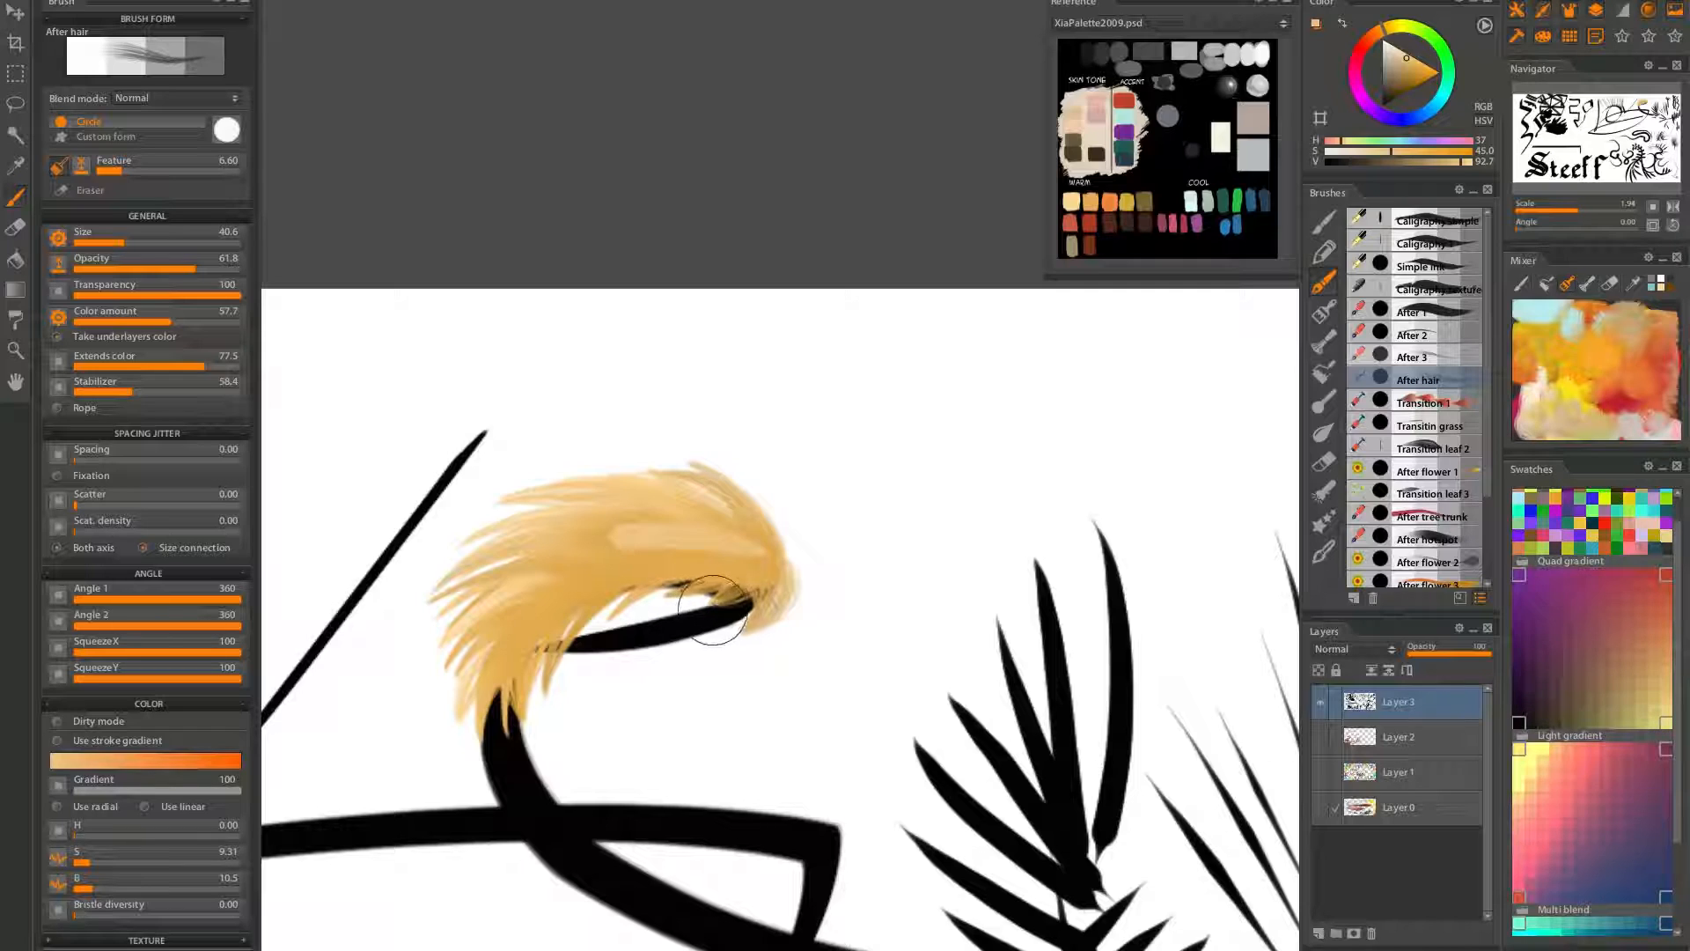
{"action": "left_click_drag", "start_coordinate": [750, 584], "coordinate": [927, 581]}
{"action": "key", "text": "ctrl+z"}
{"action": "mouse_move", "coordinate": [757, 601]}
{"action": "left_mouse_down"}
{"action": "mouse_move", "coordinate": [587, 535]}
{"action": "mouse_move", "coordinate": [562, 580]}
{"action": "mouse_move", "coordinate": [626, 543]}
{"action": "mouse_move", "coordinate": [554, 553]}
{"action": "mouse_move", "coordinate": [576, 596]}
{"action": "mouse_move", "coordinate": [634, 544]}
{"action": "mouse_move", "coordinate": [538, 603]}
{"action": "mouse_move", "coordinate": [603, 584]}
{"action": "mouse_move", "coordinate": [649, 537]}
{"action": "mouse_move", "coordinate": [521, 561]}
{"action": "left_mouse_up"}
{"action": "mouse_move", "coordinate": [657, 534]}
{"action": "left_mouse_down"}
{"action": "mouse_move", "coordinate": [619, 508]}
{"action": "mouse_move", "coordinate": [539, 513]}
{"action": "mouse_move", "coordinate": [669, 533]}
{"action": "mouse_move", "coordinate": [529, 643]}
{"action": "mouse_move", "coordinate": [671, 540]}
{"action": "mouse_move", "coordinate": [589, 676]}
{"action": "mouse_move", "coordinate": [652, 548]}
{"action": "mouse_move", "coordinate": [683, 566]}
{"action": "mouse_move", "coordinate": [710, 540]}
{"action": "mouse_move", "coordinate": [668, 646]}
{"action": "mouse_move", "coordinate": [661, 552]}
{"action": "mouse_move", "coordinate": [574, 610]}
{"action": "left_mouse_up"}
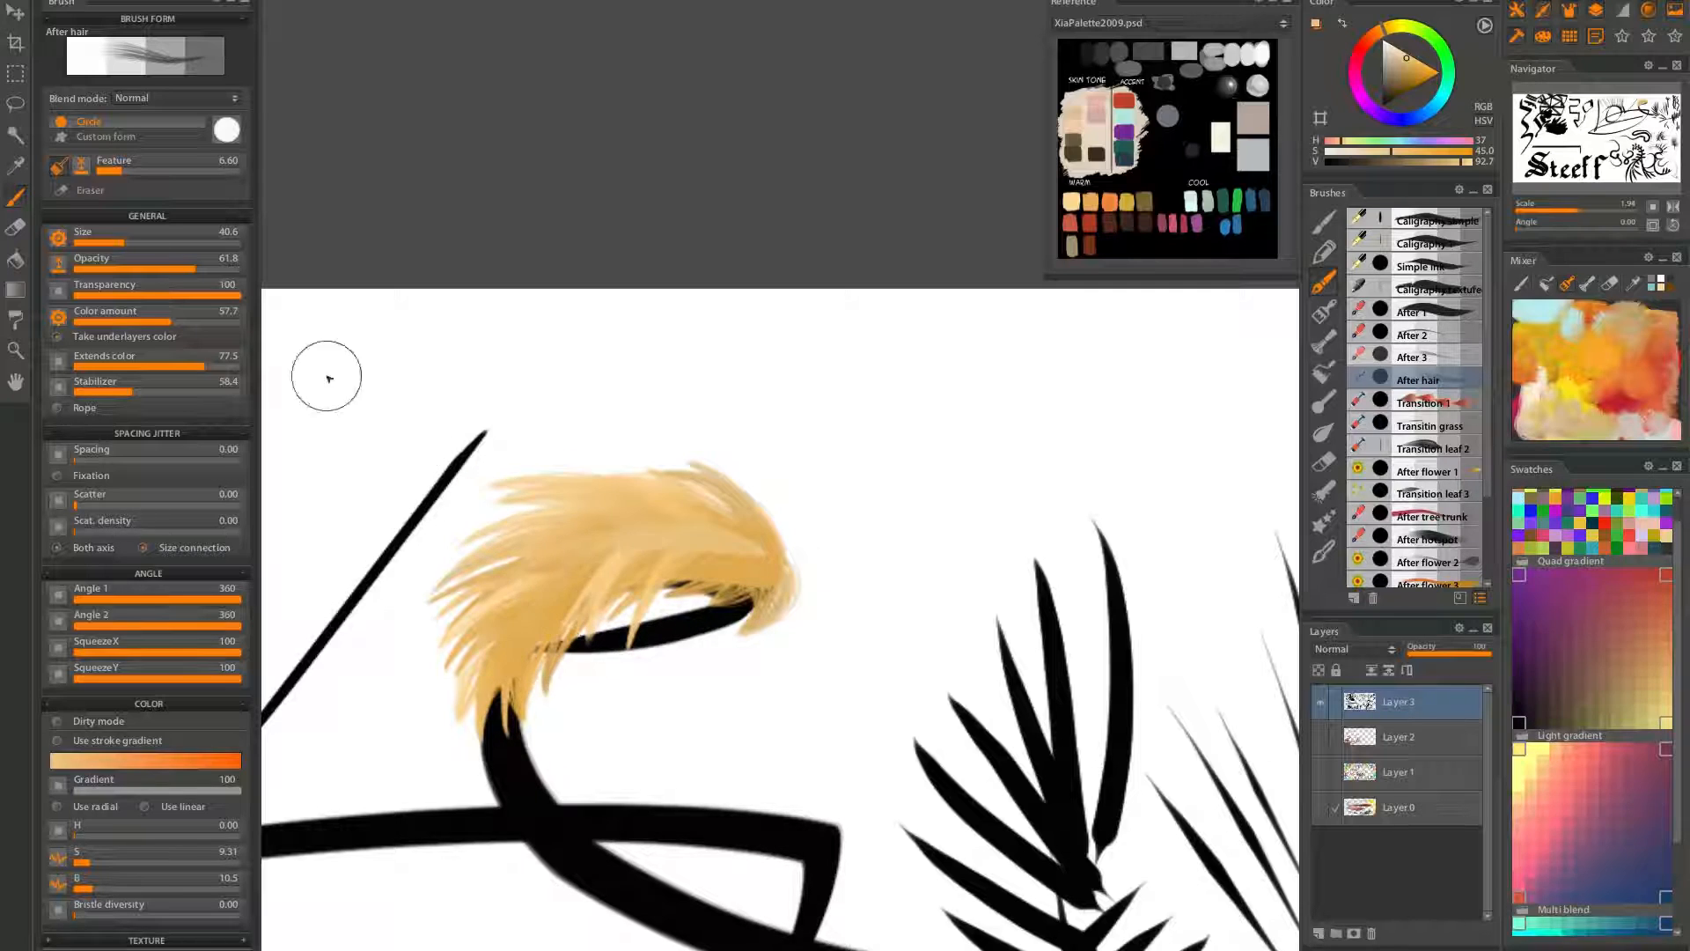
Set the After hair brush size to about 6 and switch to the basic Brush preset
{"action": "left_click_drag", "start_coordinate": [124, 240], "coordinate": [101, 244]}
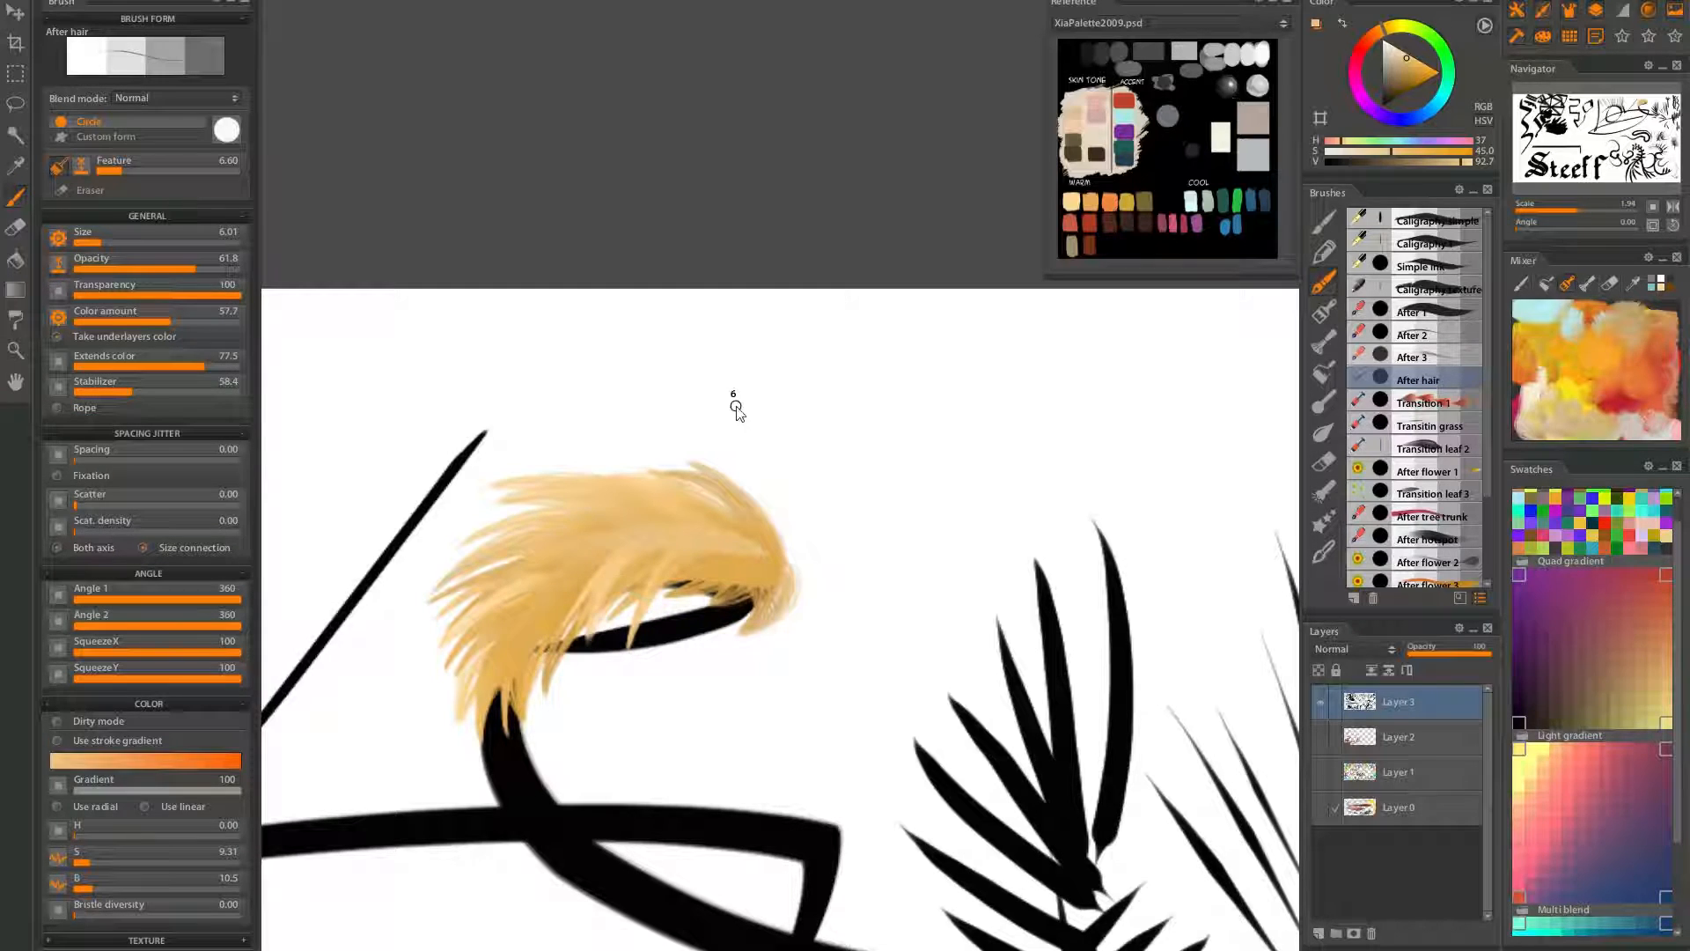
{"action": "left_click", "coordinate": [1419, 266]}
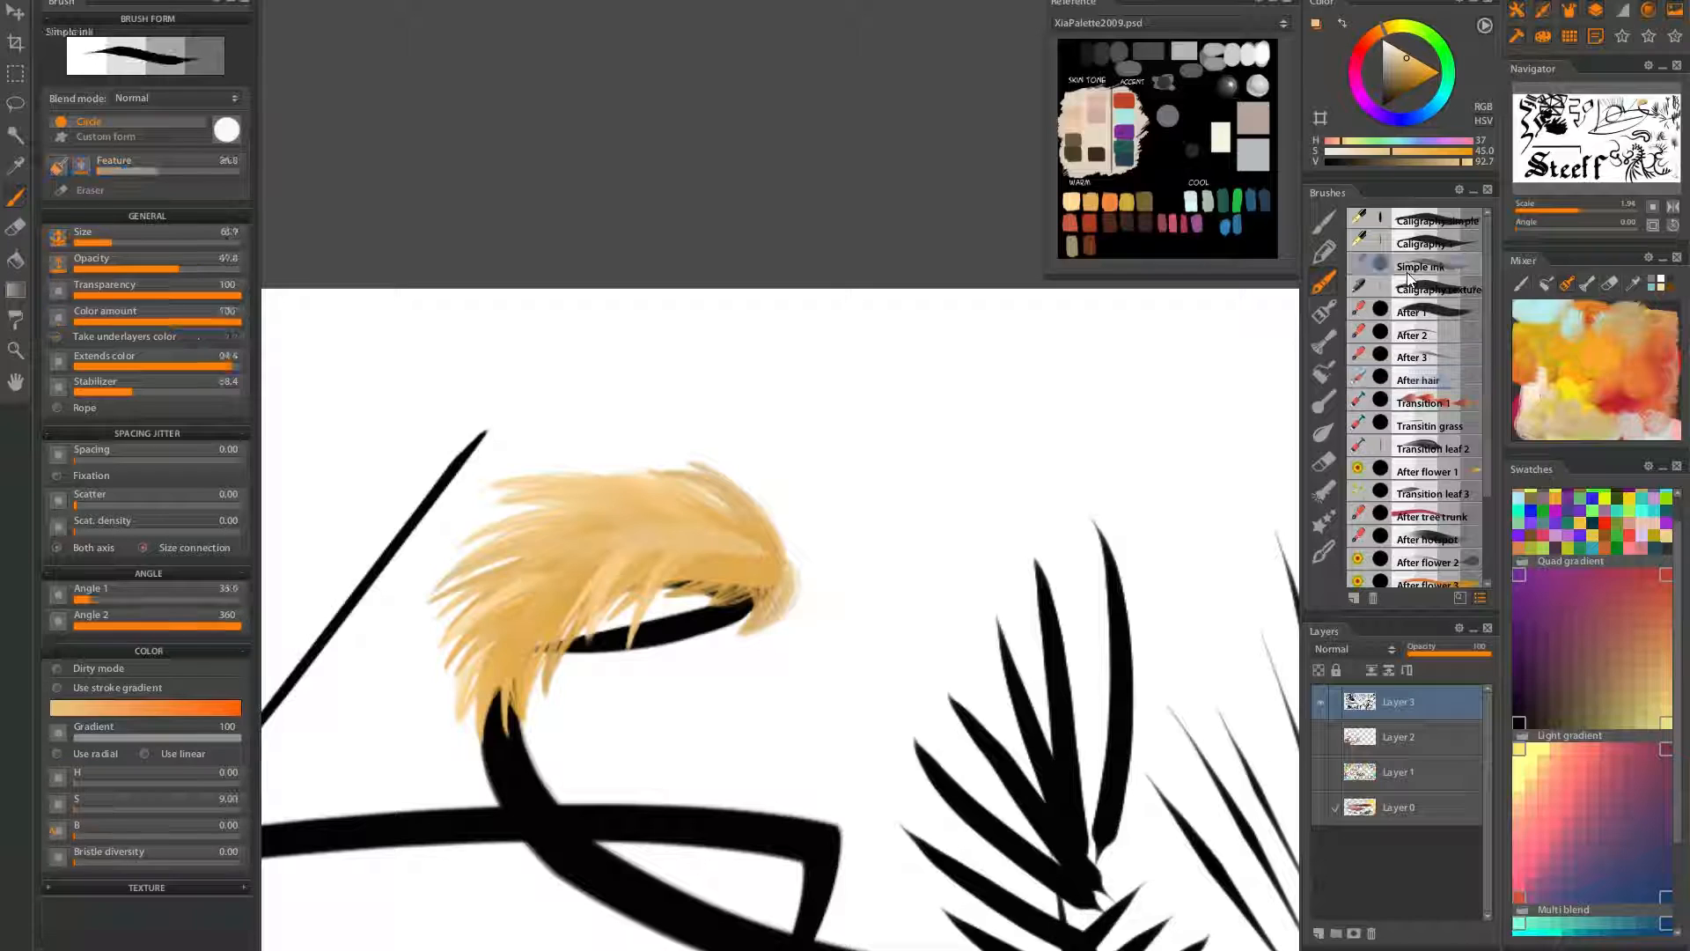
{"action": "left_click", "coordinate": [1419, 220]}
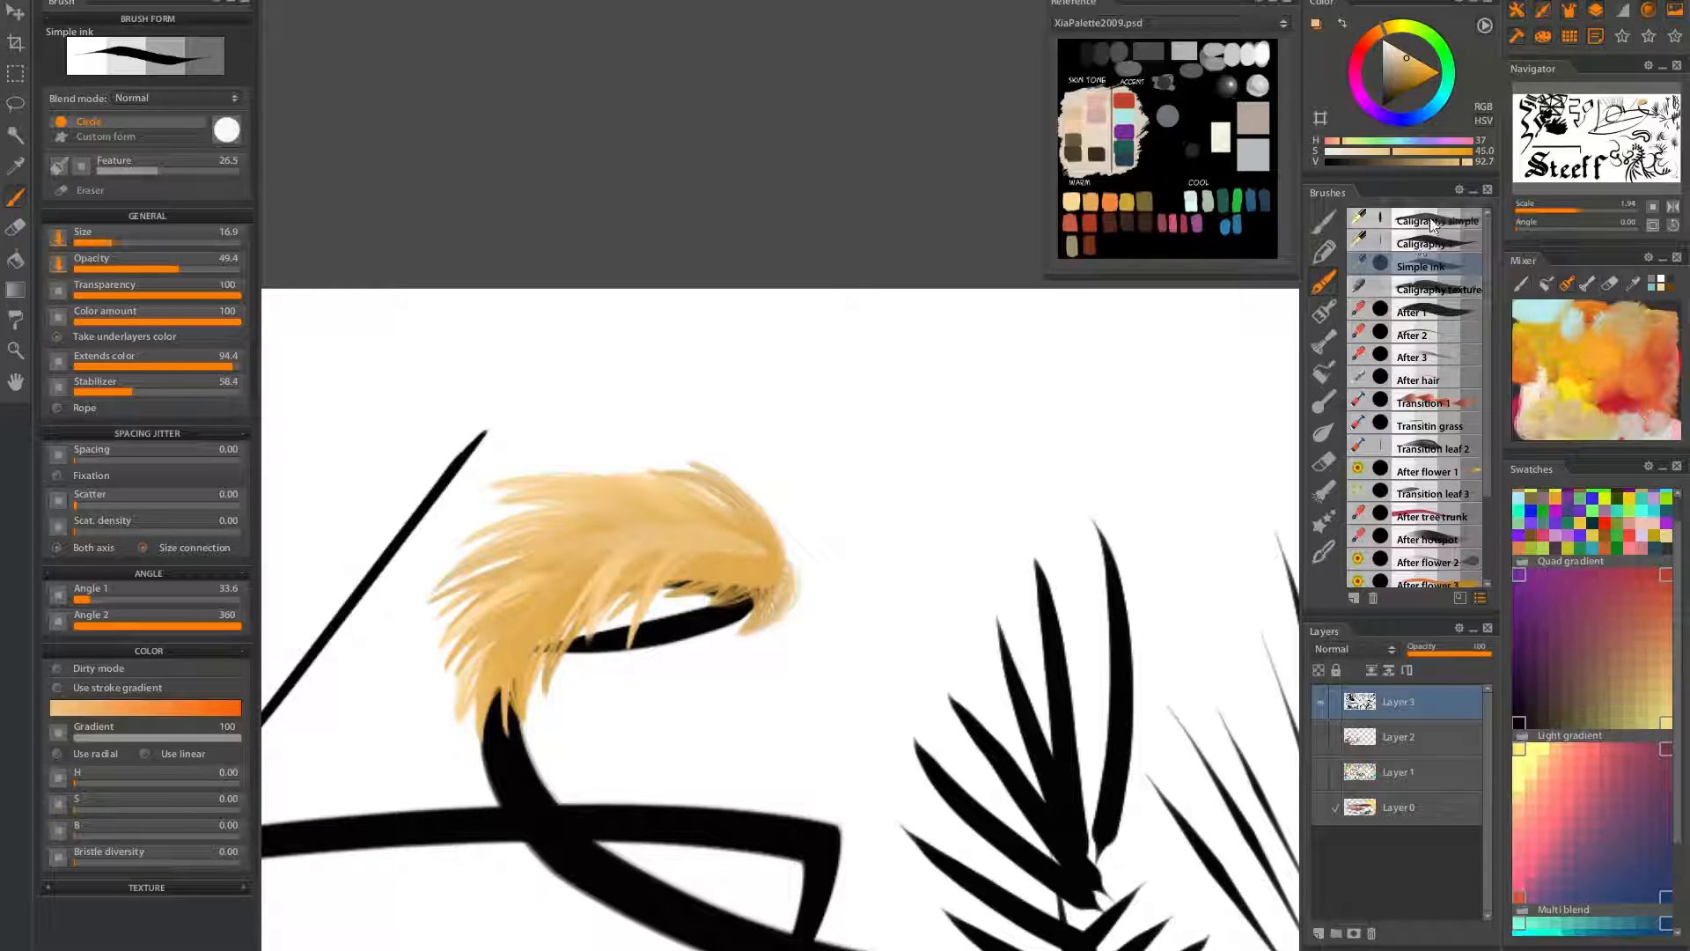
{"action": "left_click", "coordinate": [1328, 224]}
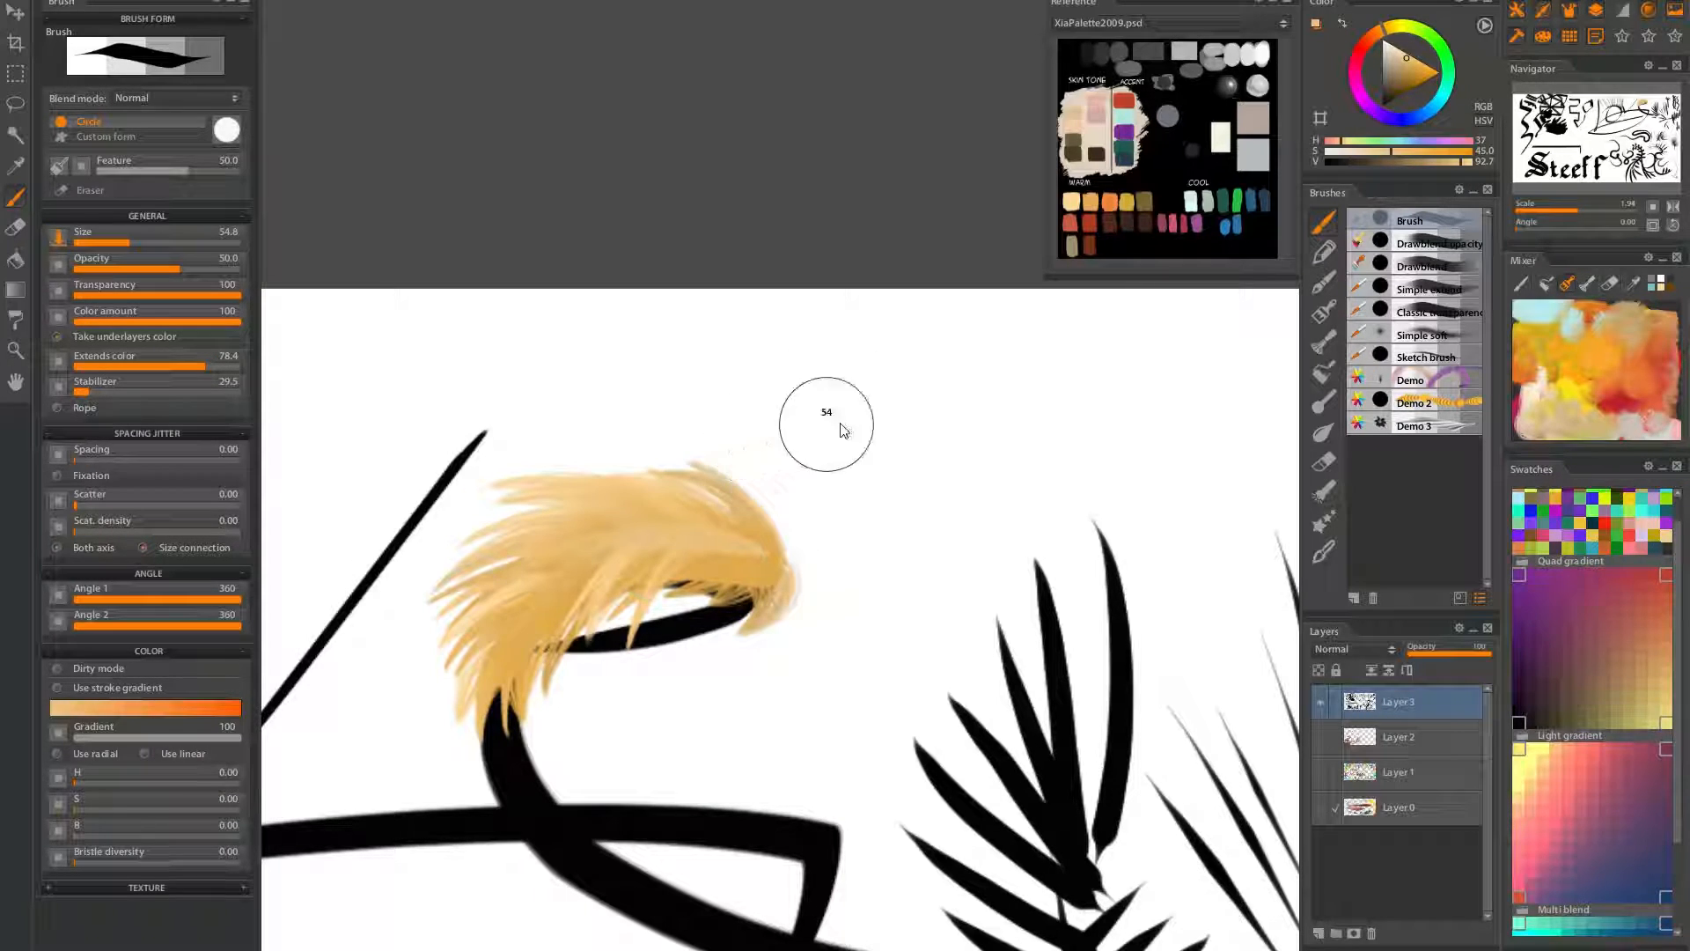
Review the tool, brush and canvas commands in the hotkey definitions, including resizing the brush by dragging
{"action": "left_click", "coordinate": [53, 3]}
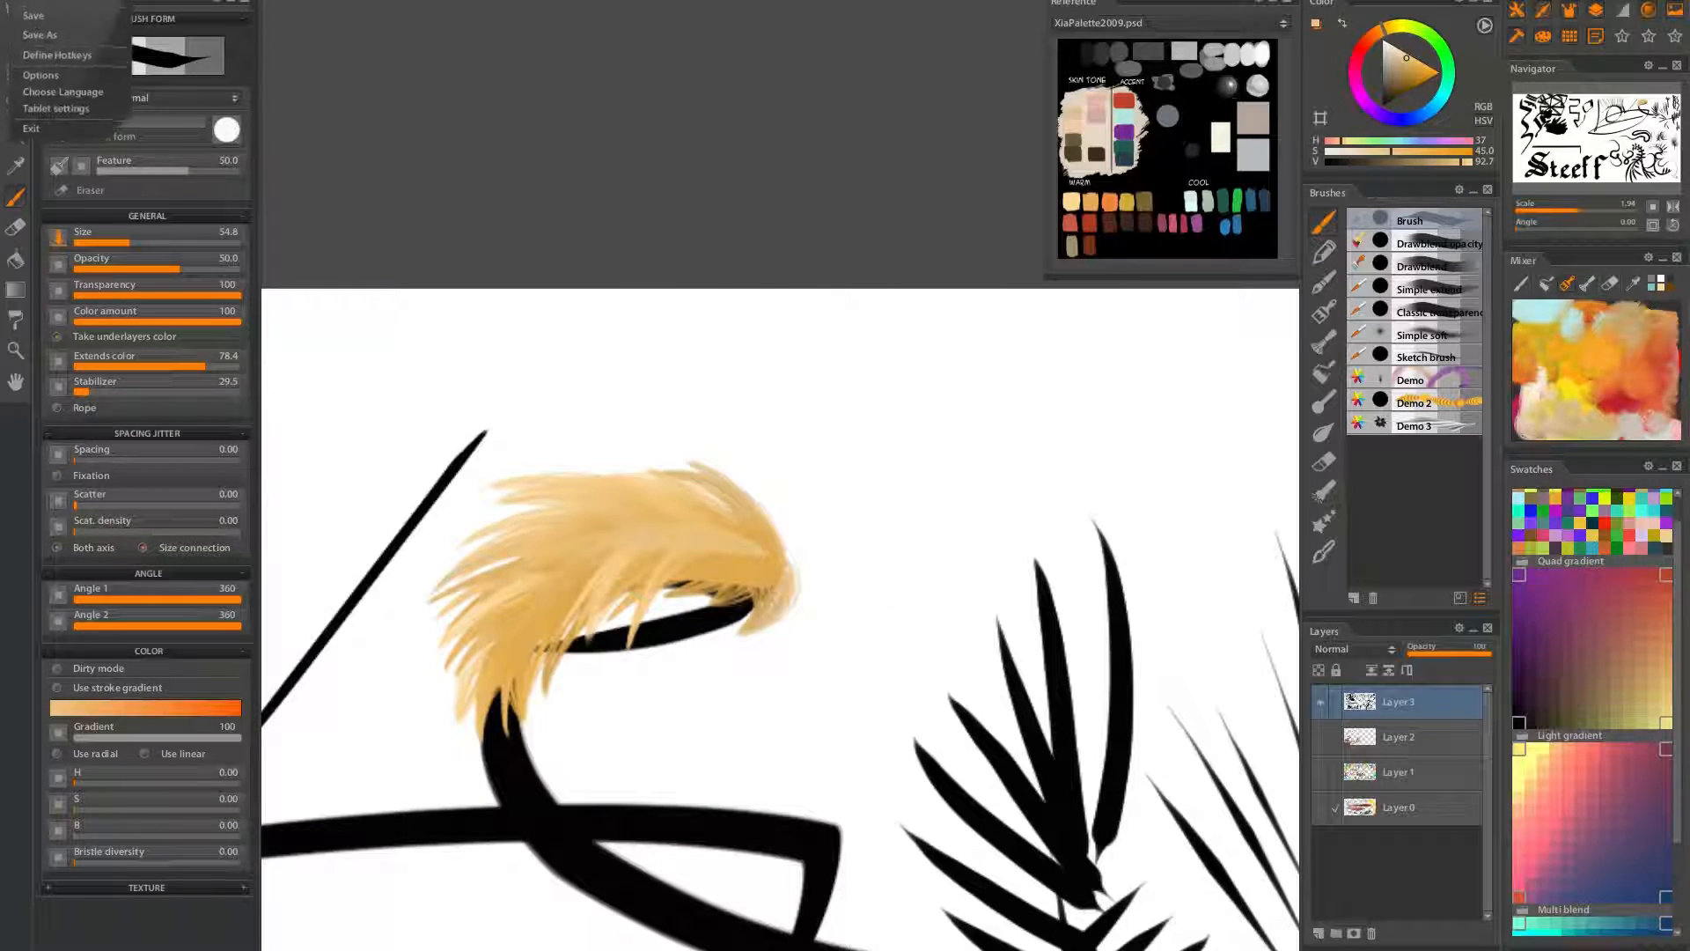
{"action": "left_click", "coordinate": [67, 62]}
{"action": "key", "text": "g"}
{"action": "mouse_move", "coordinate": [1005, 109]}
{"action": "left_mouse_down"}
{"action": "mouse_move", "coordinate": [1006, 155]}
{"action": "mouse_move", "coordinate": [1010, 123]}
{"action": "left_mouse_up"}
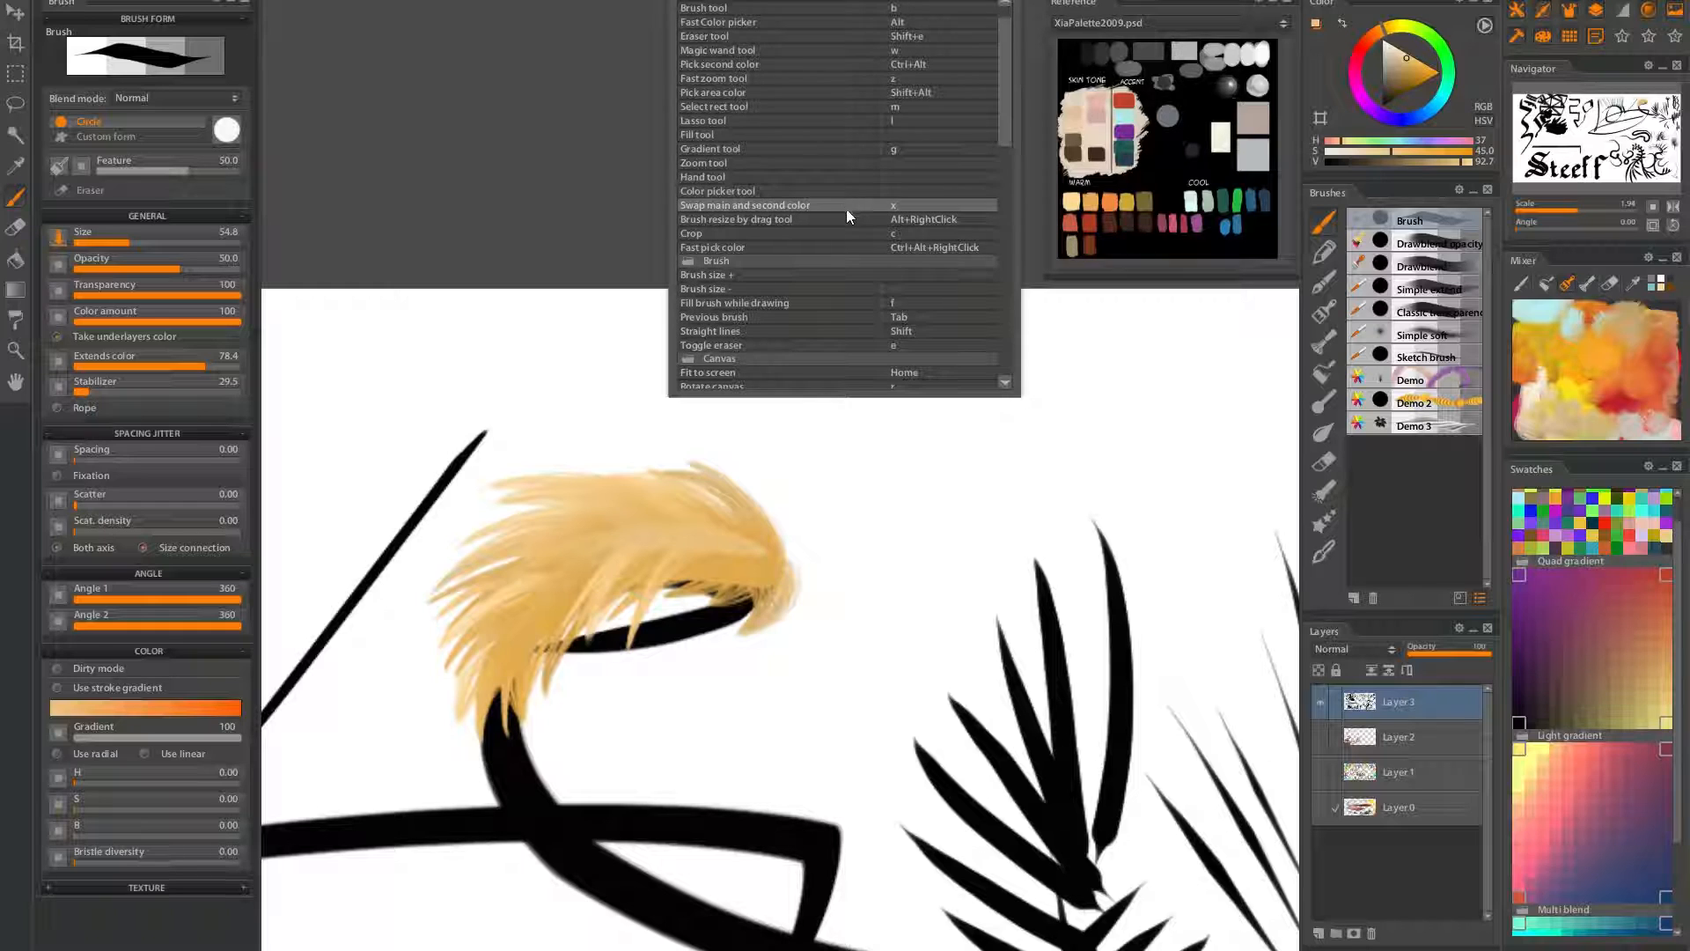
{"action": "mouse_move", "coordinate": [1006, 119]}
{"action": "left_mouse_down"}
{"action": "mouse_move", "coordinate": [1002, 318]}
{"action": "mouse_move", "coordinate": [1012, 172]}
{"action": "left_mouse_up"}
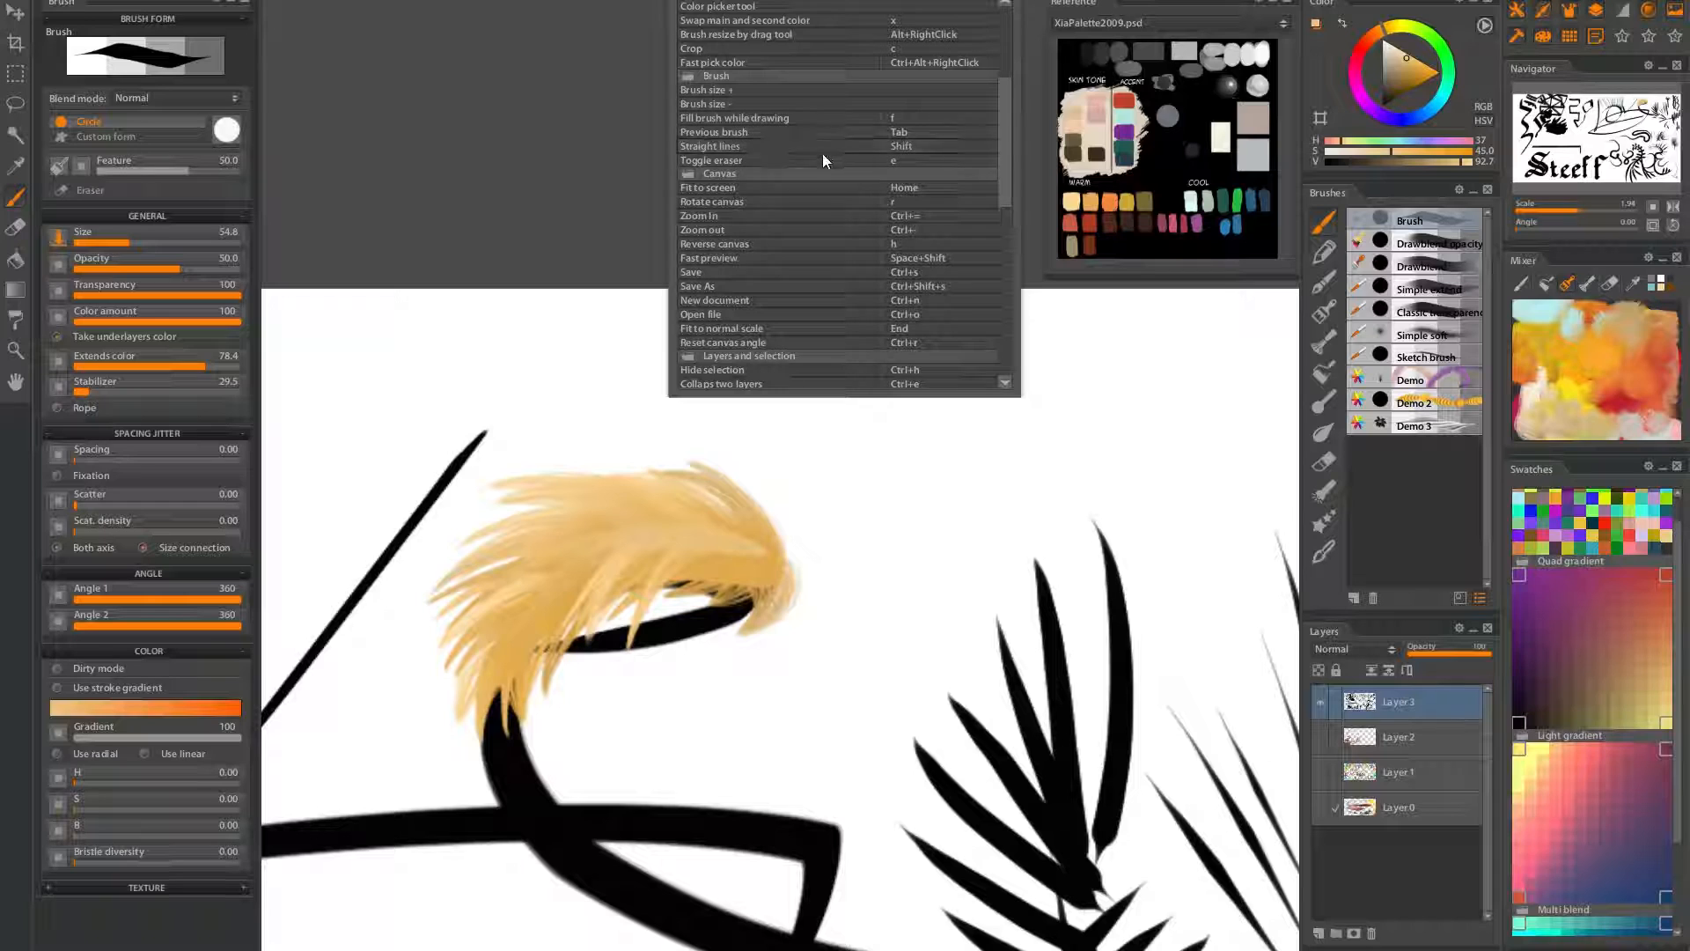
{"action": "left_click_drag", "start_coordinate": [995, 148], "coordinate": [1014, 69]}
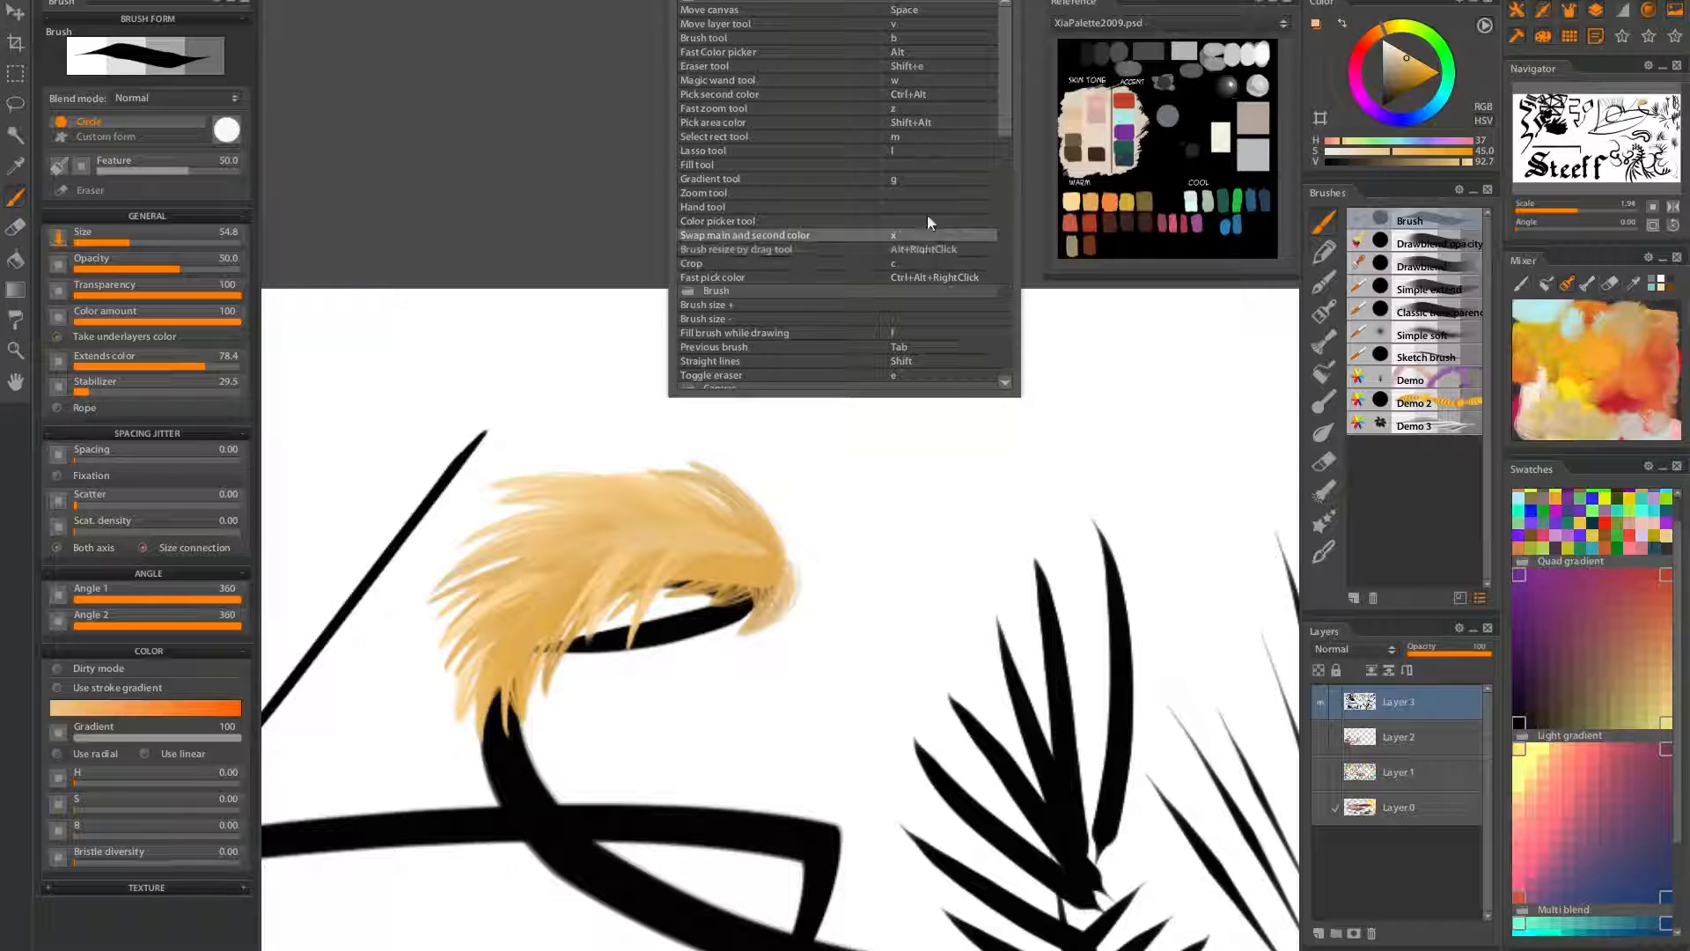
{"action": "left_click", "coordinate": [558, 2]}
{"action": "right_click", "coordinate": [826, 390], "text": "alt"}
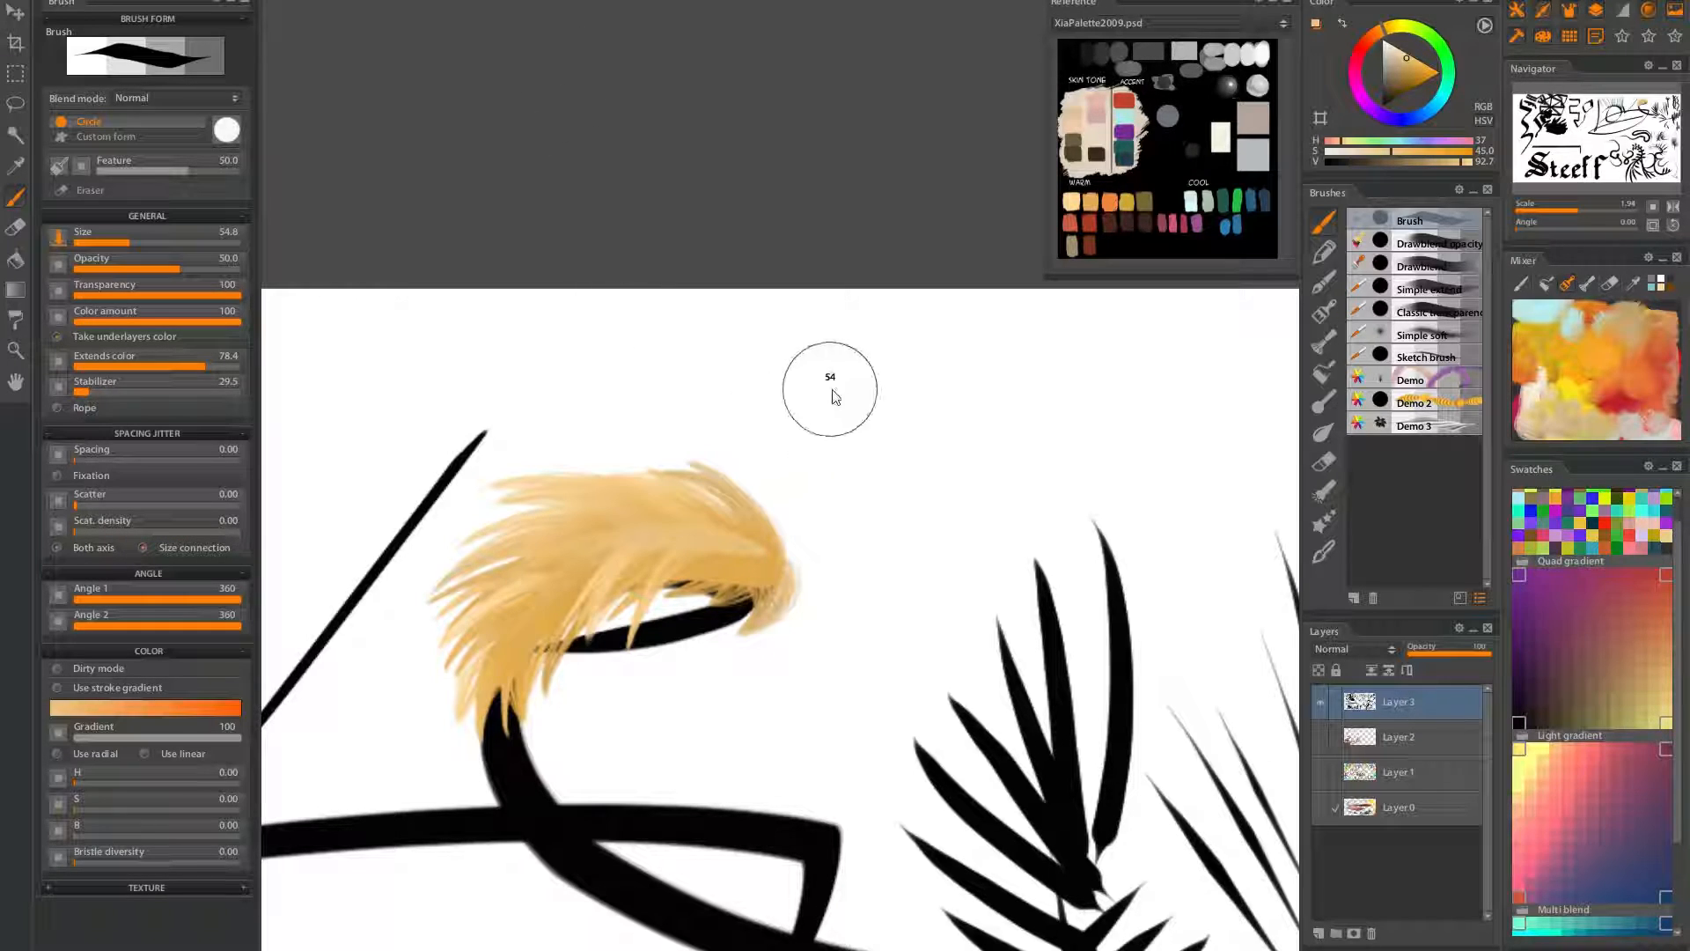
{"action": "left_click_drag", "start_coordinate": [807, 408], "coordinate": [724, 352]}
{"action": "left_click_drag", "start_coordinate": [582, 456], "coordinate": [551, 471]}
{"action": "key", "text": "ctrl+z"}
{"action": "left_click_drag", "start_coordinate": [679, 452], "coordinate": [502, 480]}
{"action": "key", "text": "ctrl+z"}
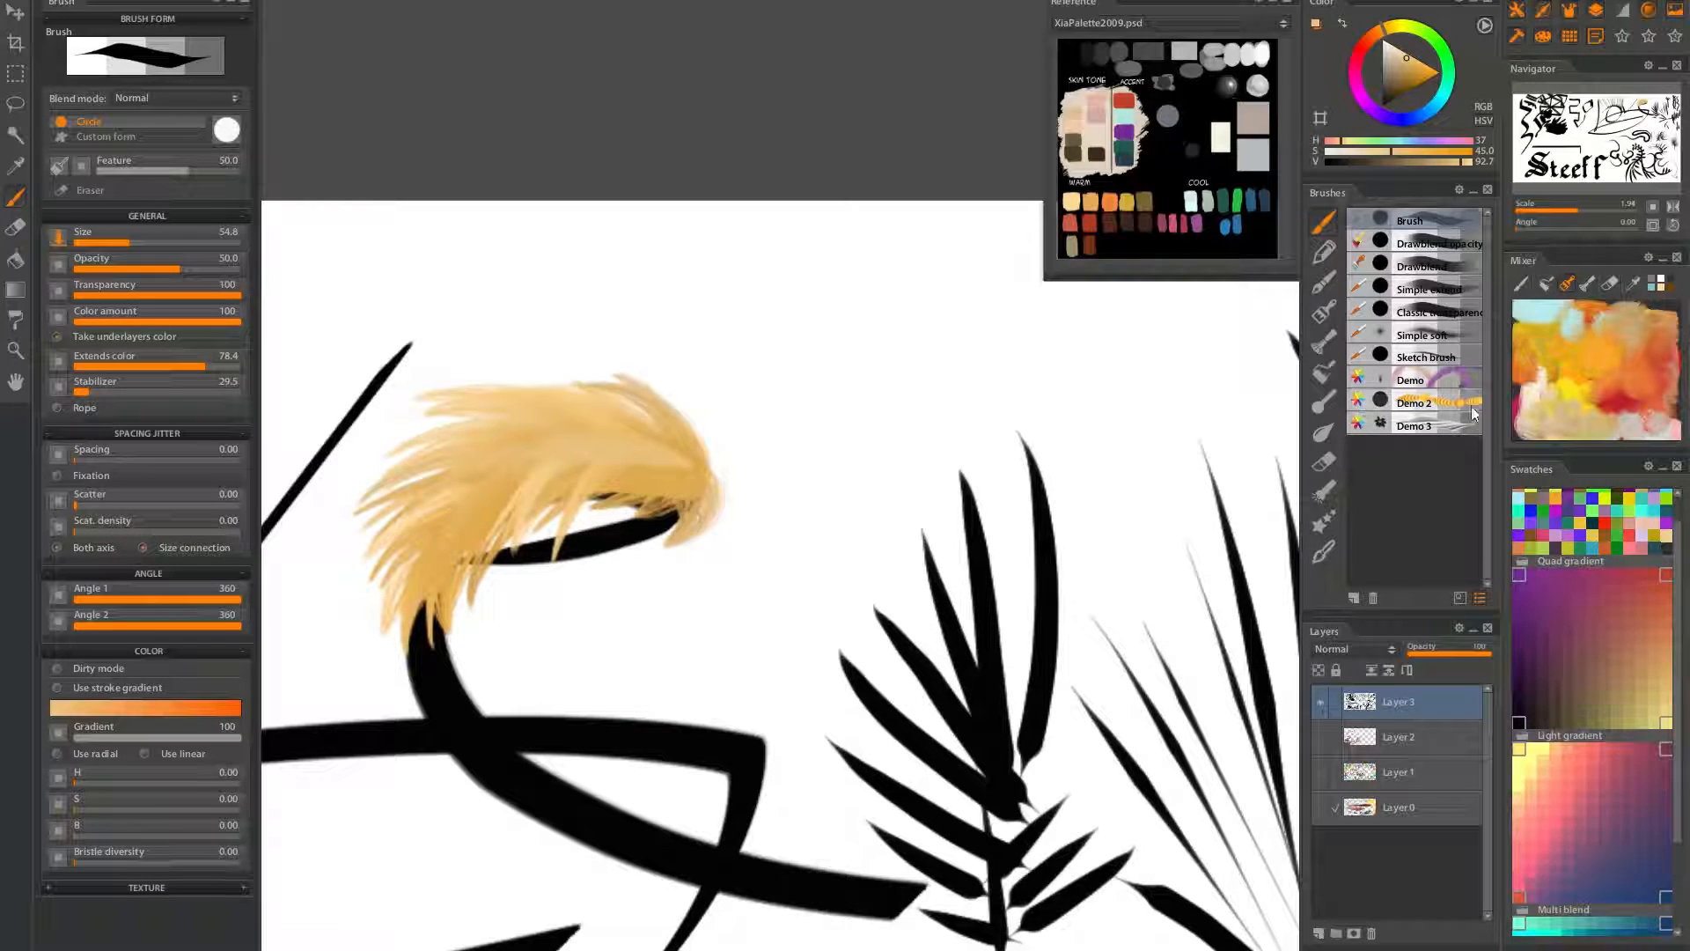
Switch to the Transition 1 brush and paint two red-orange tapered strands hanging below the black feathered shape
{"action": "left_click", "coordinate": [1323, 282]}
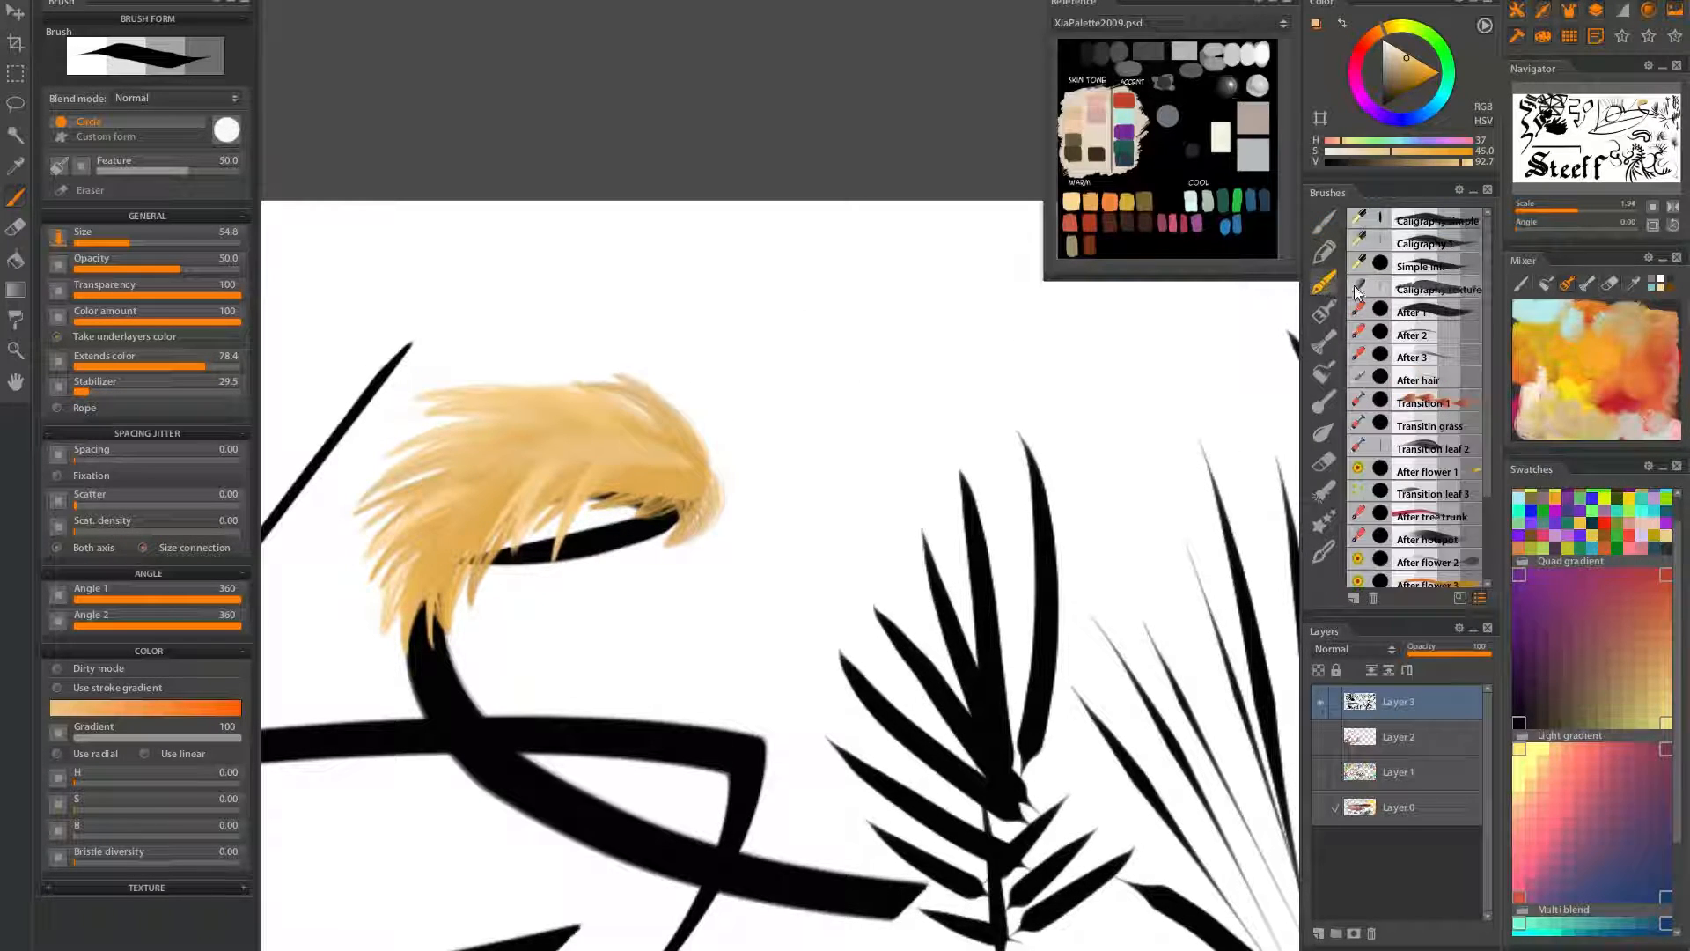
{"action": "left_click", "coordinate": [1429, 399]}
{"action": "scroll", "coordinate": [1047, 457], "scroll_direction": "down", "scroll_amount": 5}
{"action": "scroll", "coordinate": [988, 492], "scroll_direction": "down", "scroll_amount": 5}
{"action": "left_click_drag", "start_coordinate": [971, 425], "coordinate": [869, 402]}
{"action": "left_click_drag", "start_coordinate": [503, 466], "coordinate": [654, 447]}
{"action": "left_click_drag", "start_coordinate": [519, 484], "coordinate": [825, 417]}
{"action": "mouse_move", "coordinate": [516, 500]}
{"action": "left_mouse_down"}
{"action": "mouse_move", "coordinate": [902, 570]}
{"action": "mouse_move", "coordinate": [564, 643]}
{"action": "left_mouse_up"}
{"action": "key", "text": "ctrl+z"}
{"action": "left_click_drag", "start_coordinate": [541, 471], "coordinate": [704, 568]}
{"action": "key", "text": "ctrl+z"}
{"action": "mouse_move", "coordinate": [584, 539]}
{"action": "left_mouse_down"}
{"action": "mouse_move", "coordinate": [636, 516]}
{"action": "mouse_move", "coordinate": [613, 509]}
{"action": "mouse_move", "coordinate": [606, 531]}
{"action": "mouse_move", "coordinate": [592, 482]}
{"action": "mouse_move", "coordinate": [644, 553]}
{"action": "left_mouse_up"}
{"action": "key", "text": "ctrl+z"}
{"action": "left_click_drag", "start_coordinate": [600, 483], "coordinate": [669, 570]}
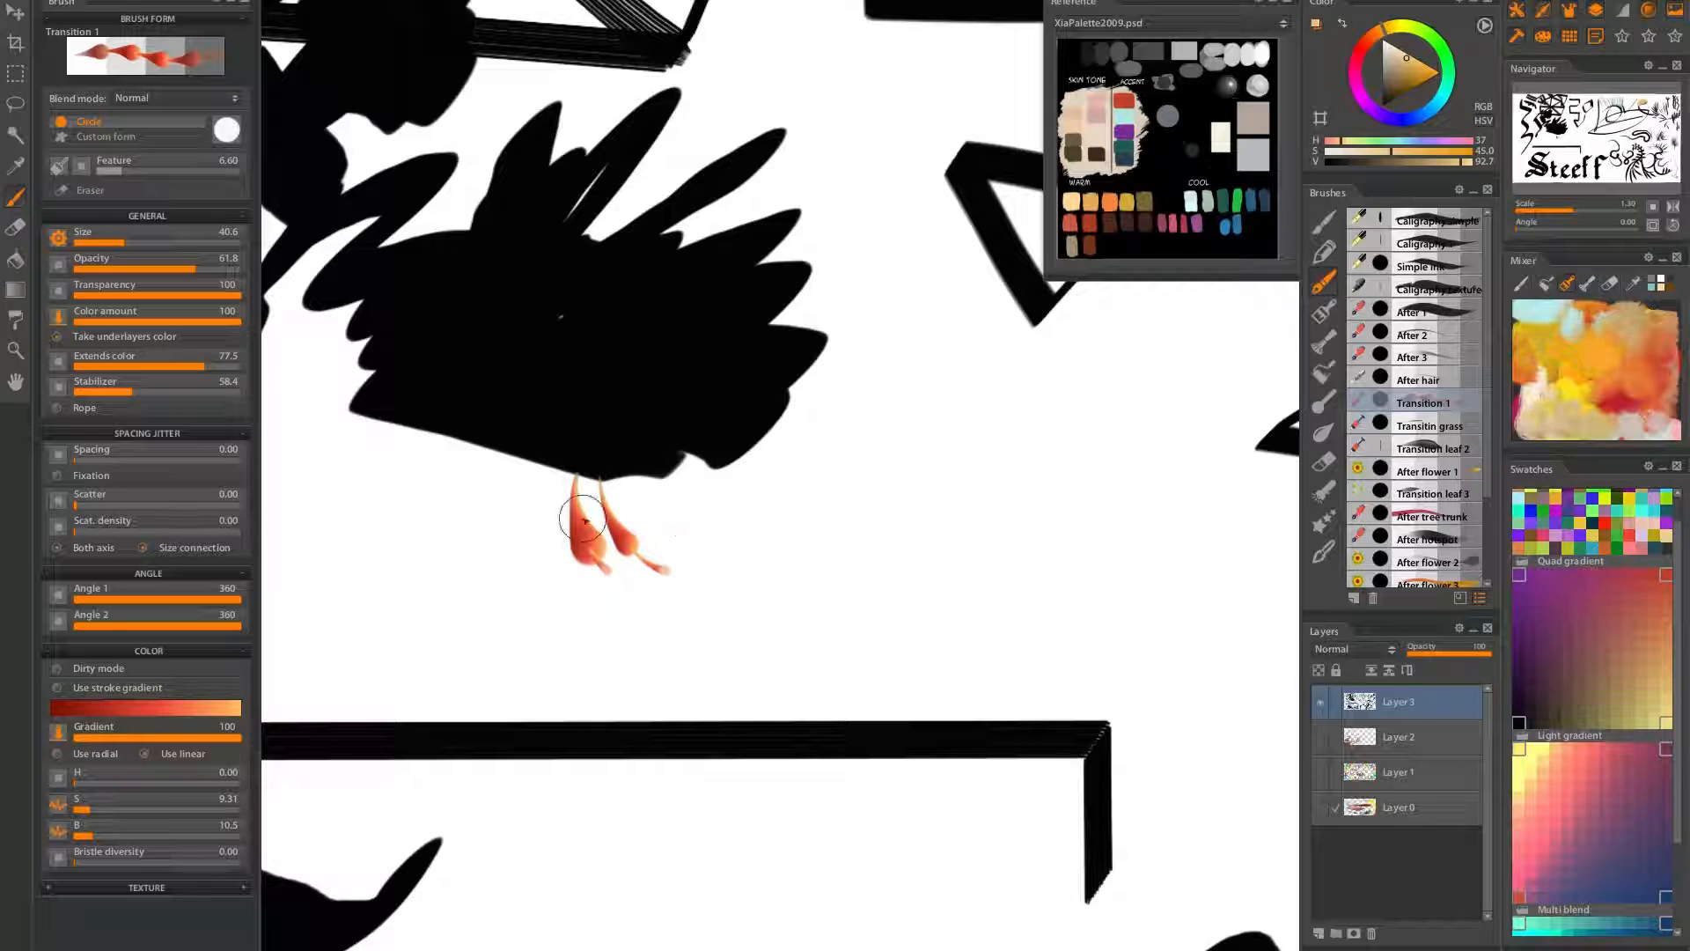
Paint a longer red-orange strand curving down beneath the black feathered shape, beside the existing pair
{"action": "left_click_drag", "start_coordinate": [932, 467], "coordinate": [604, 613]}
{"action": "left_click_drag", "start_coordinate": [955, 431], "coordinate": [792, 525]}
{"action": "left_click_drag", "start_coordinate": [506, 622], "coordinate": [736, 464]}
{"action": "left_click_drag", "start_coordinate": [395, 616], "coordinate": [778, 448]}
{"action": "left_click_drag", "start_coordinate": [655, 369], "coordinate": [627, 515]}
Undo the long looping chain and paint a red-orange chain along the lower edge of the black shape
{"action": "mouse_move", "coordinate": [641, 400]}
{"action": "left_mouse_down"}
{"action": "mouse_move", "coordinate": [606, 415]}
{"action": "mouse_move", "coordinate": [606, 464]}
{"action": "mouse_move", "coordinate": [499, 576]}
{"action": "mouse_move", "coordinate": [587, 603]}
{"action": "mouse_move", "coordinate": [981, 543]}
{"action": "mouse_move", "coordinate": [959, 602]}
{"action": "mouse_move", "coordinate": [766, 594]}
{"action": "mouse_move", "coordinate": [558, 483]}
{"action": "left_mouse_up"}
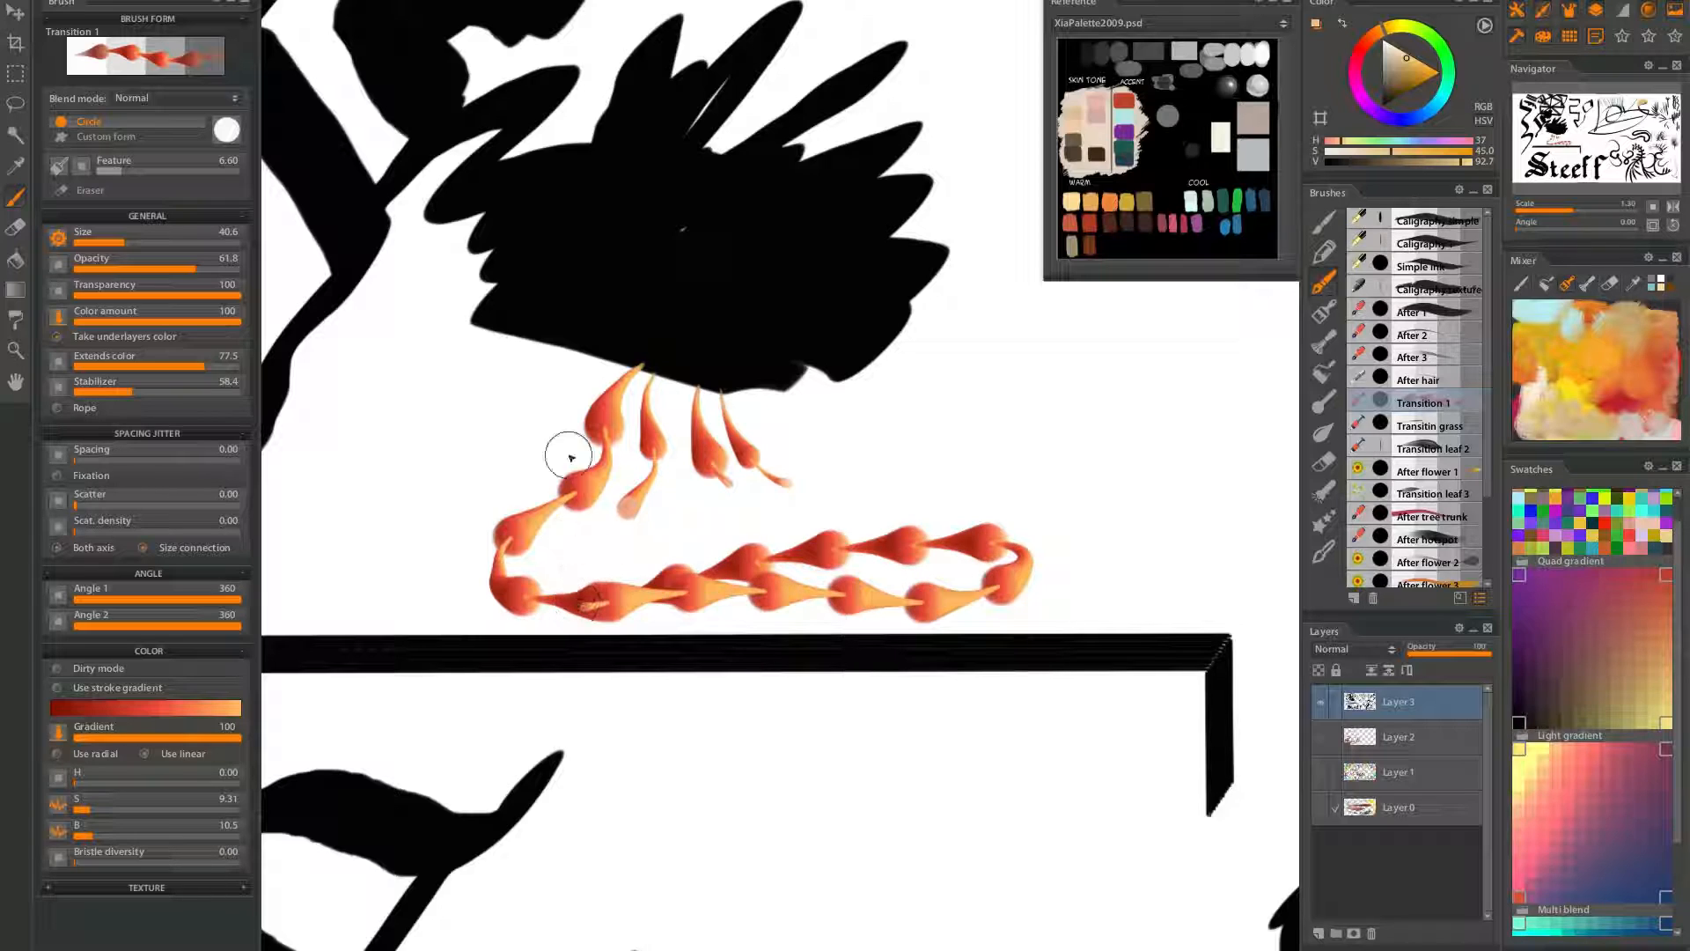
{"action": "key", "text": "ctrl+z"}
{"action": "mouse_move", "coordinate": [483, 336]}
{"action": "left_mouse_down"}
{"action": "mouse_move", "coordinate": [546, 368]}
{"action": "mouse_move", "coordinate": [876, 400]}
{"action": "left_mouse_up"}
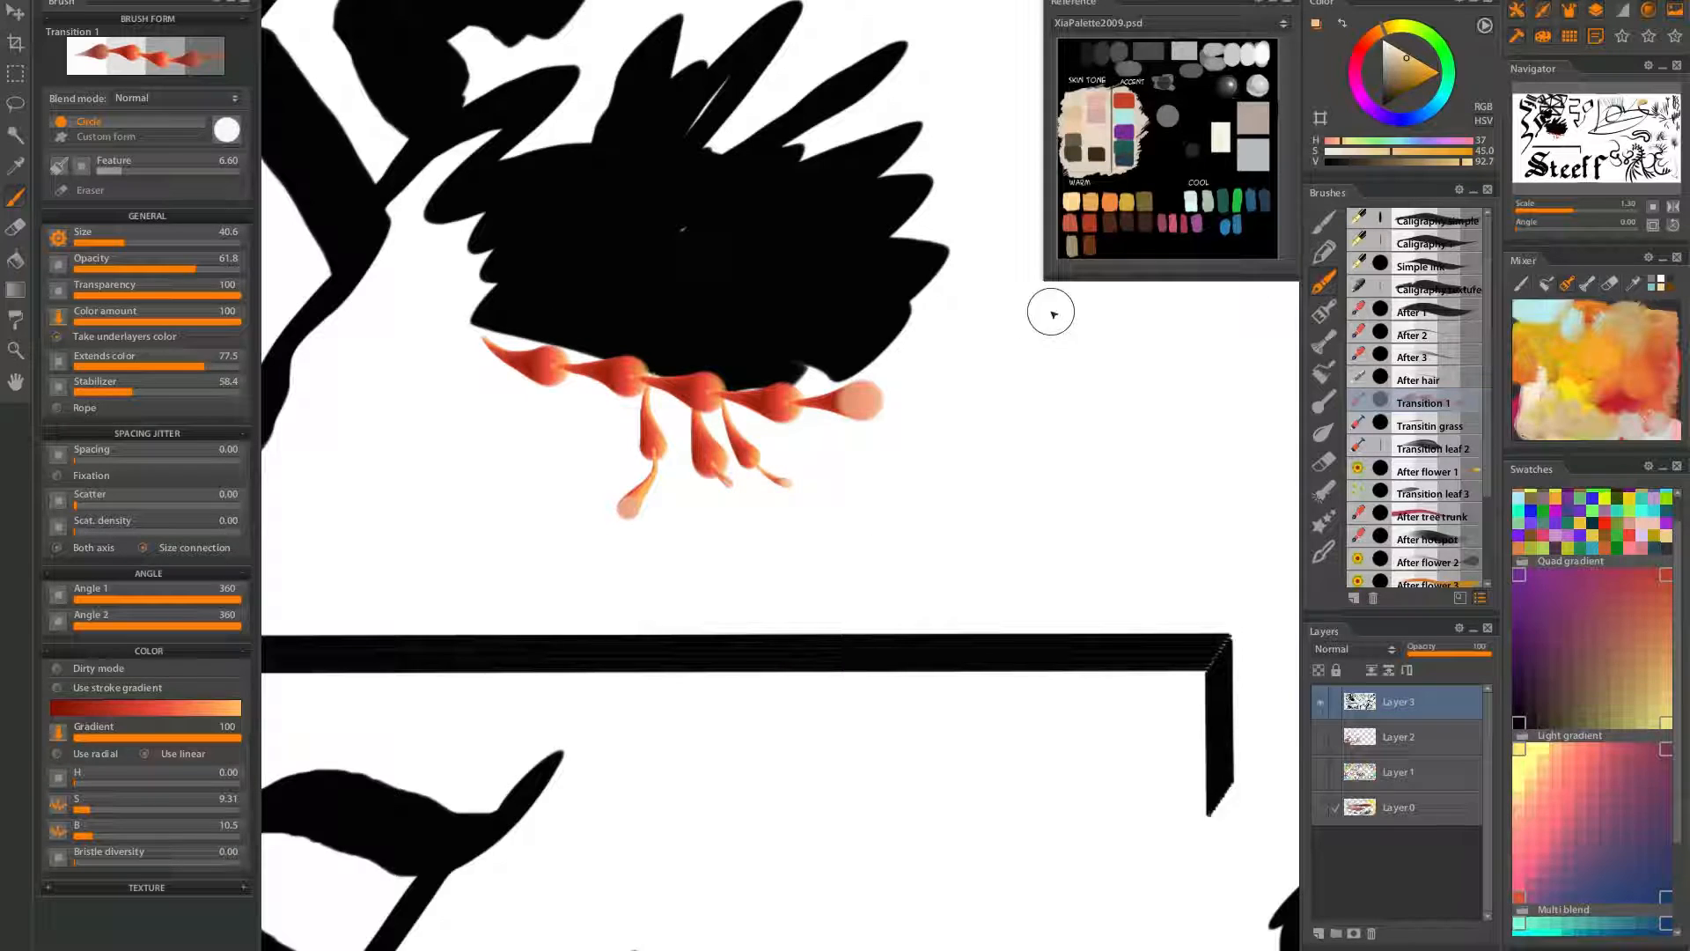
Paint a row of upright red-orange strands over the black shape down to the chain, plus one beyond its left end
{"action": "left_click_drag", "start_coordinate": [808, 229], "coordinate": [813, 364]}
{"action": "left_click_drag", "start_coordinate": [712, 267], "coordinate": [727, 366]}
{"action": "left_click_drag", "start_coordinate": [647, 235], "coordinate": [682, 378]}
{"action": "left_click_drag", "start_coordinate": [594, 238], "coordinate": [616, 361]}
{"action": "left_click_drag", "start_coordinate": [524, 236], "coordinate": [584, 350]}
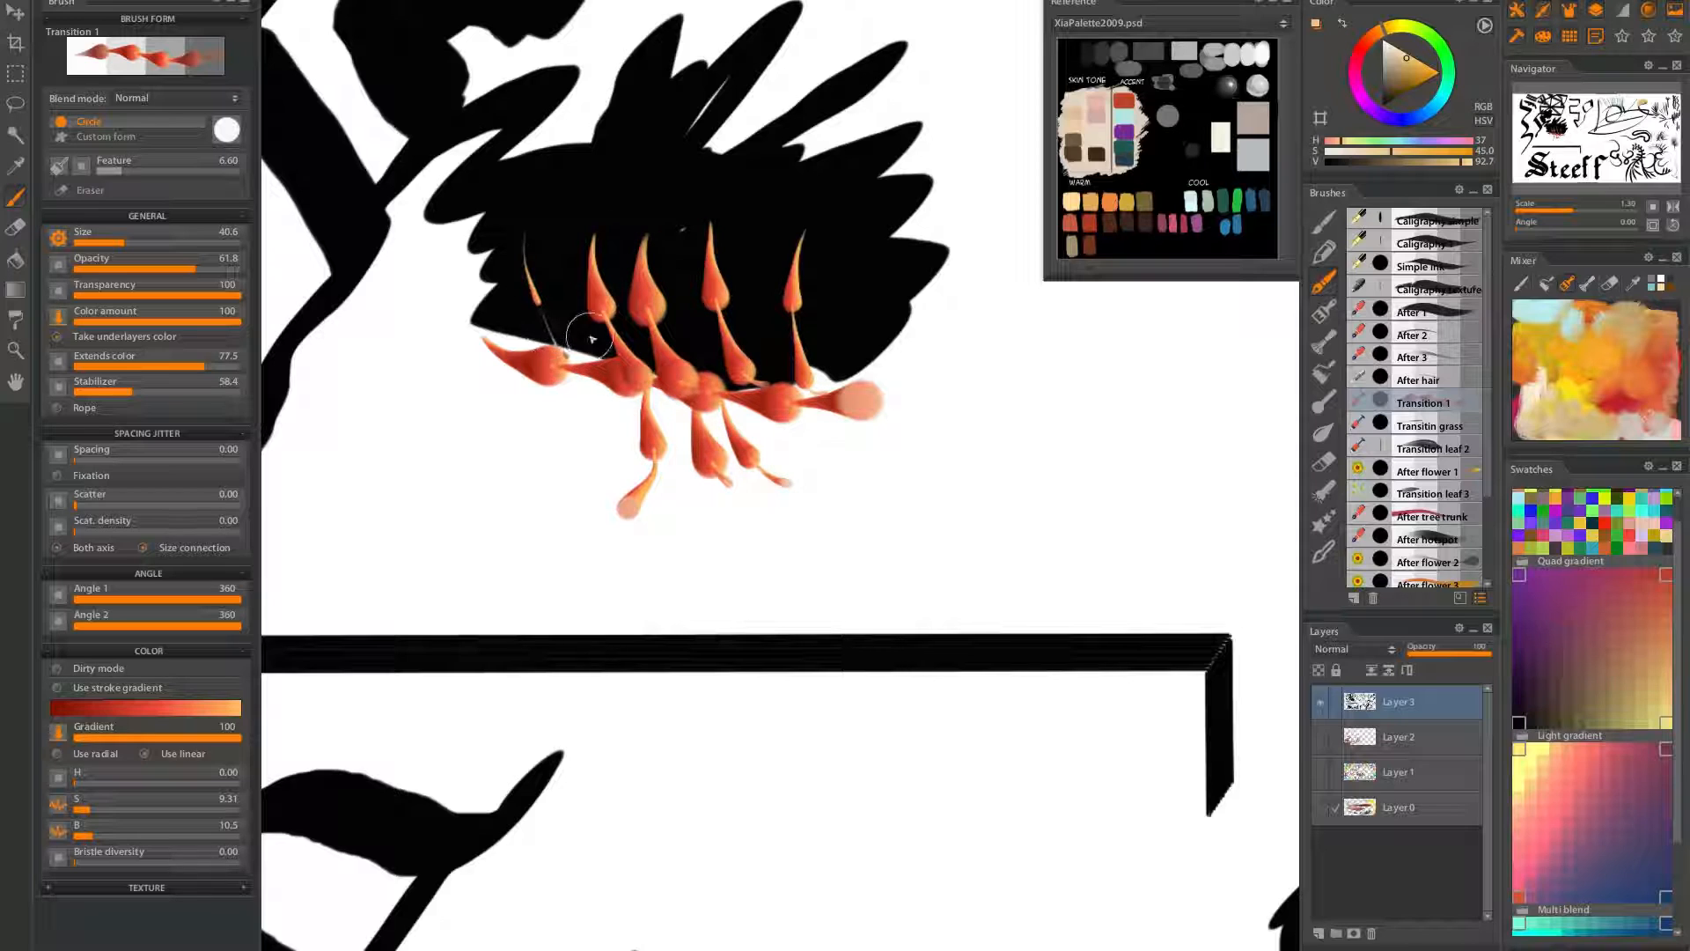
{"action": "mouse_move", "coordinate": [410, 387]}
{"action": "left_mouse_down"}
{"action": "mouse_move", "coordinate": [592, 334]}
{"action": "mouse_move", "coordinate": [470, 534]}
{"action": "left_mouse_up"}
{"action": "left_click_drag", "start_coordinate": [714, 418], "coordinate": [736, 573]}
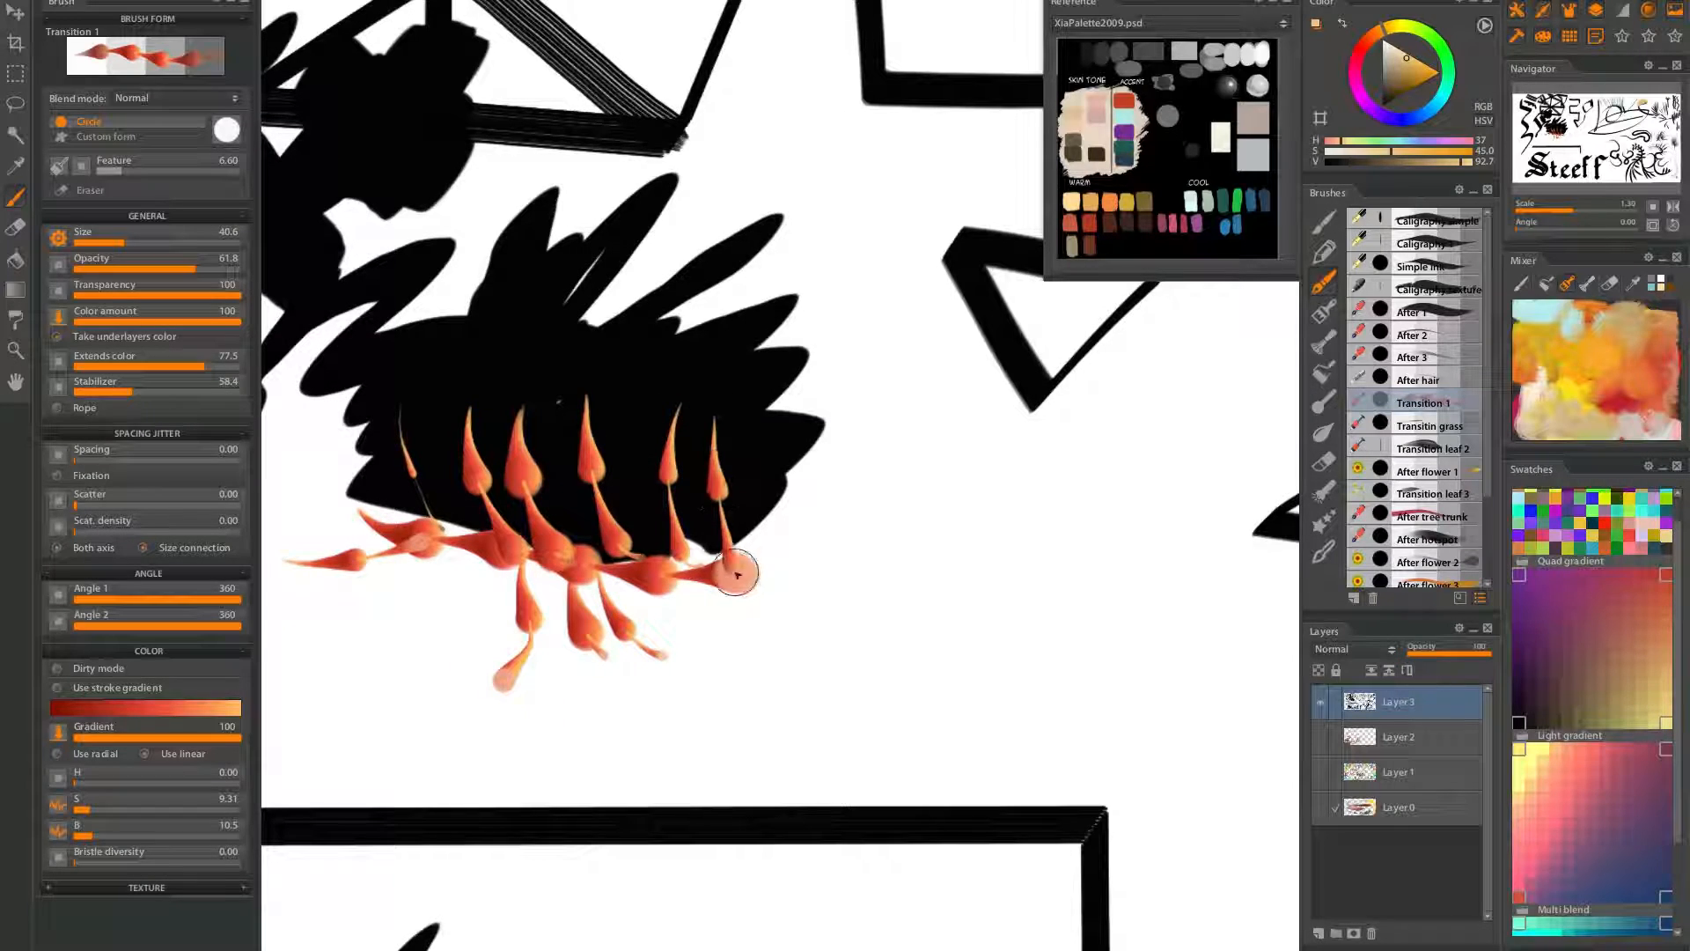
Paint a red-orange chain curving up around the black feathered shape's left edge, replacing the first shorter attempt
{"action": "left_click_drag", "start_coordinate": [370, 517], "coordinate": [385, 383]}
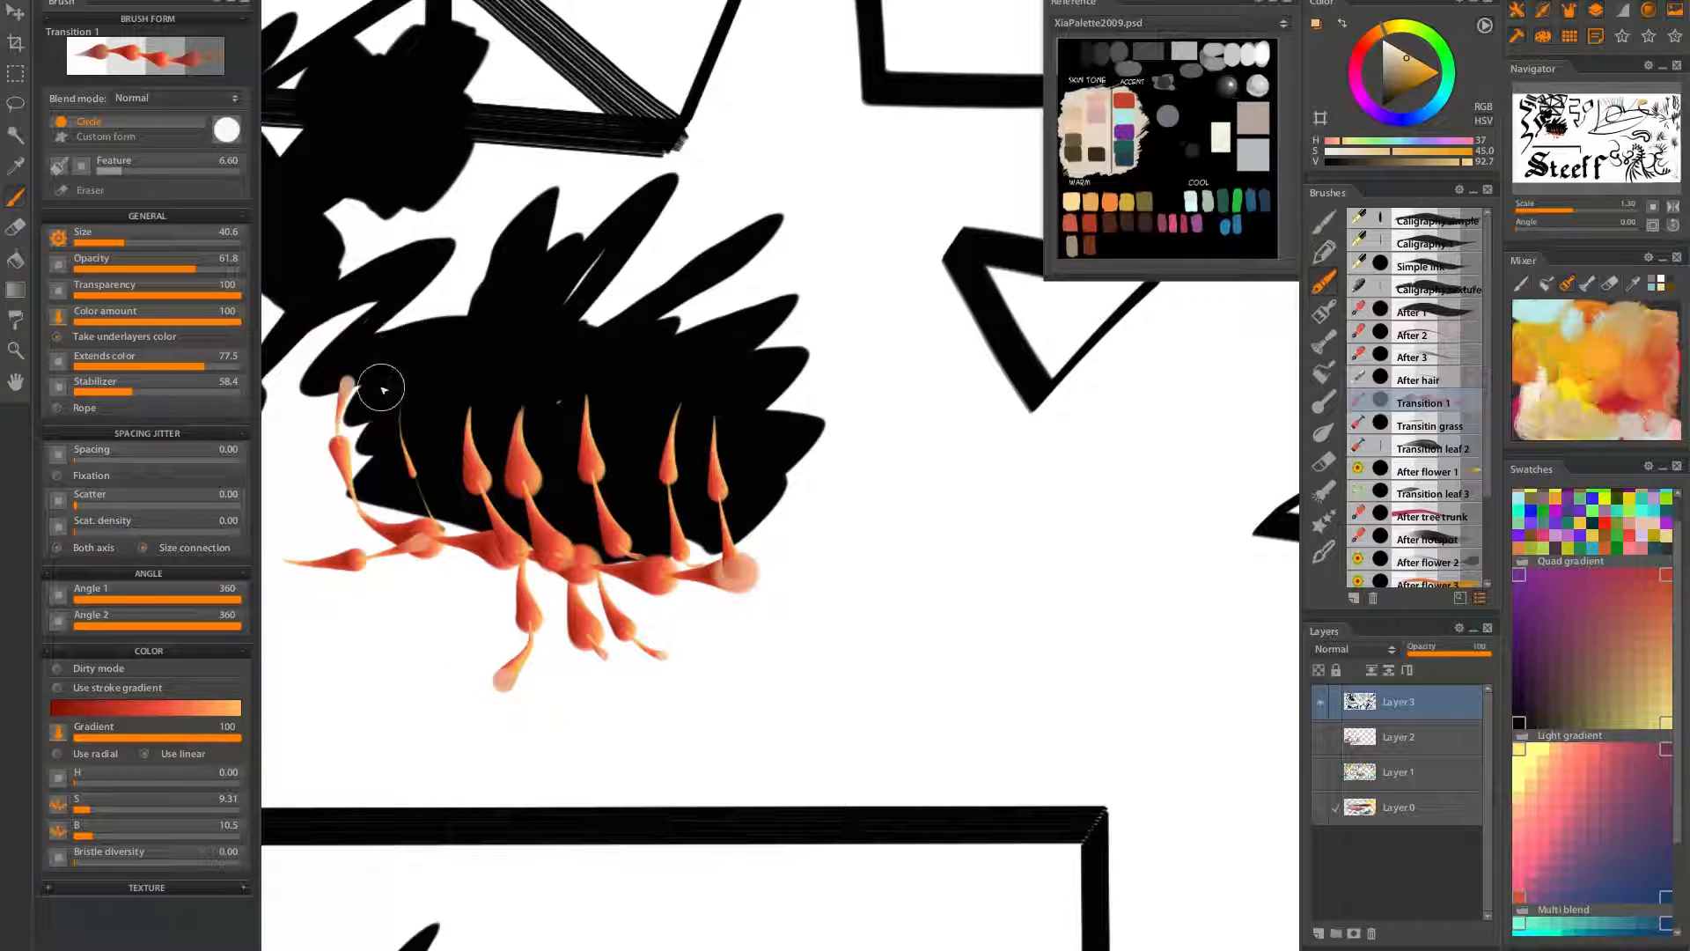
{"action": "key", "text": "ctrl+z"}
{"action": "left_click_drag", "start_coordinate": [360, 526], "coordinate": [421, 333]}
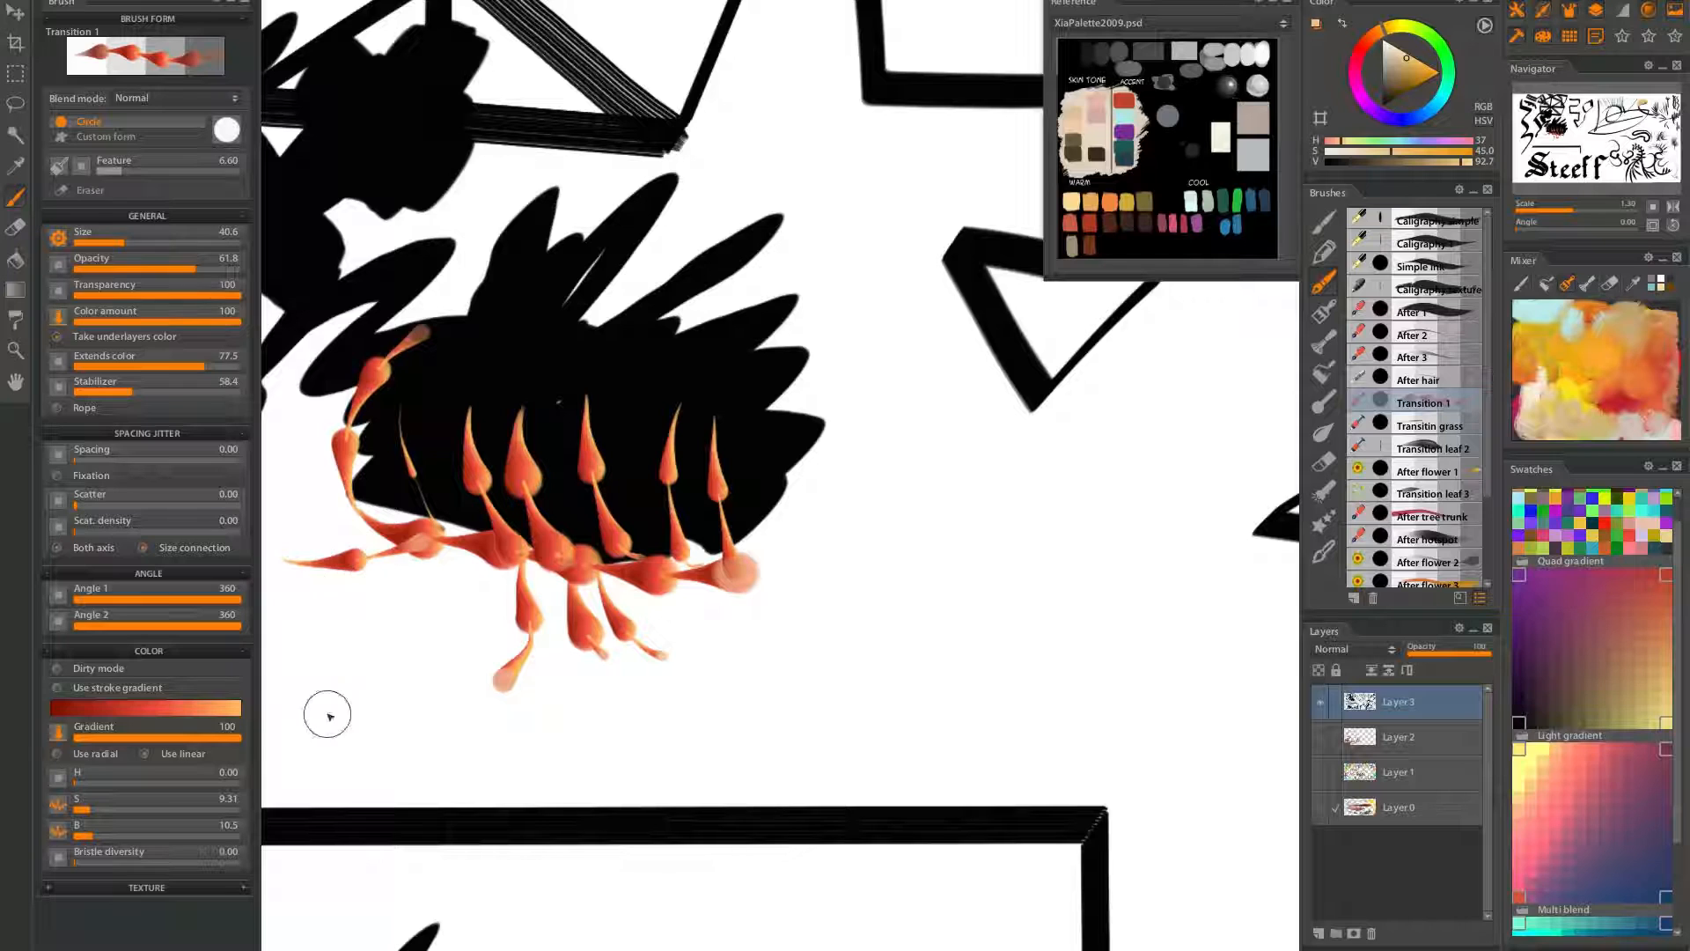
Choose the yellow-purple-navy gradient and paint one chain around the black shape's upper right and another along its lower edge
{"action": "left_click", "coordinate": [127, 710]}
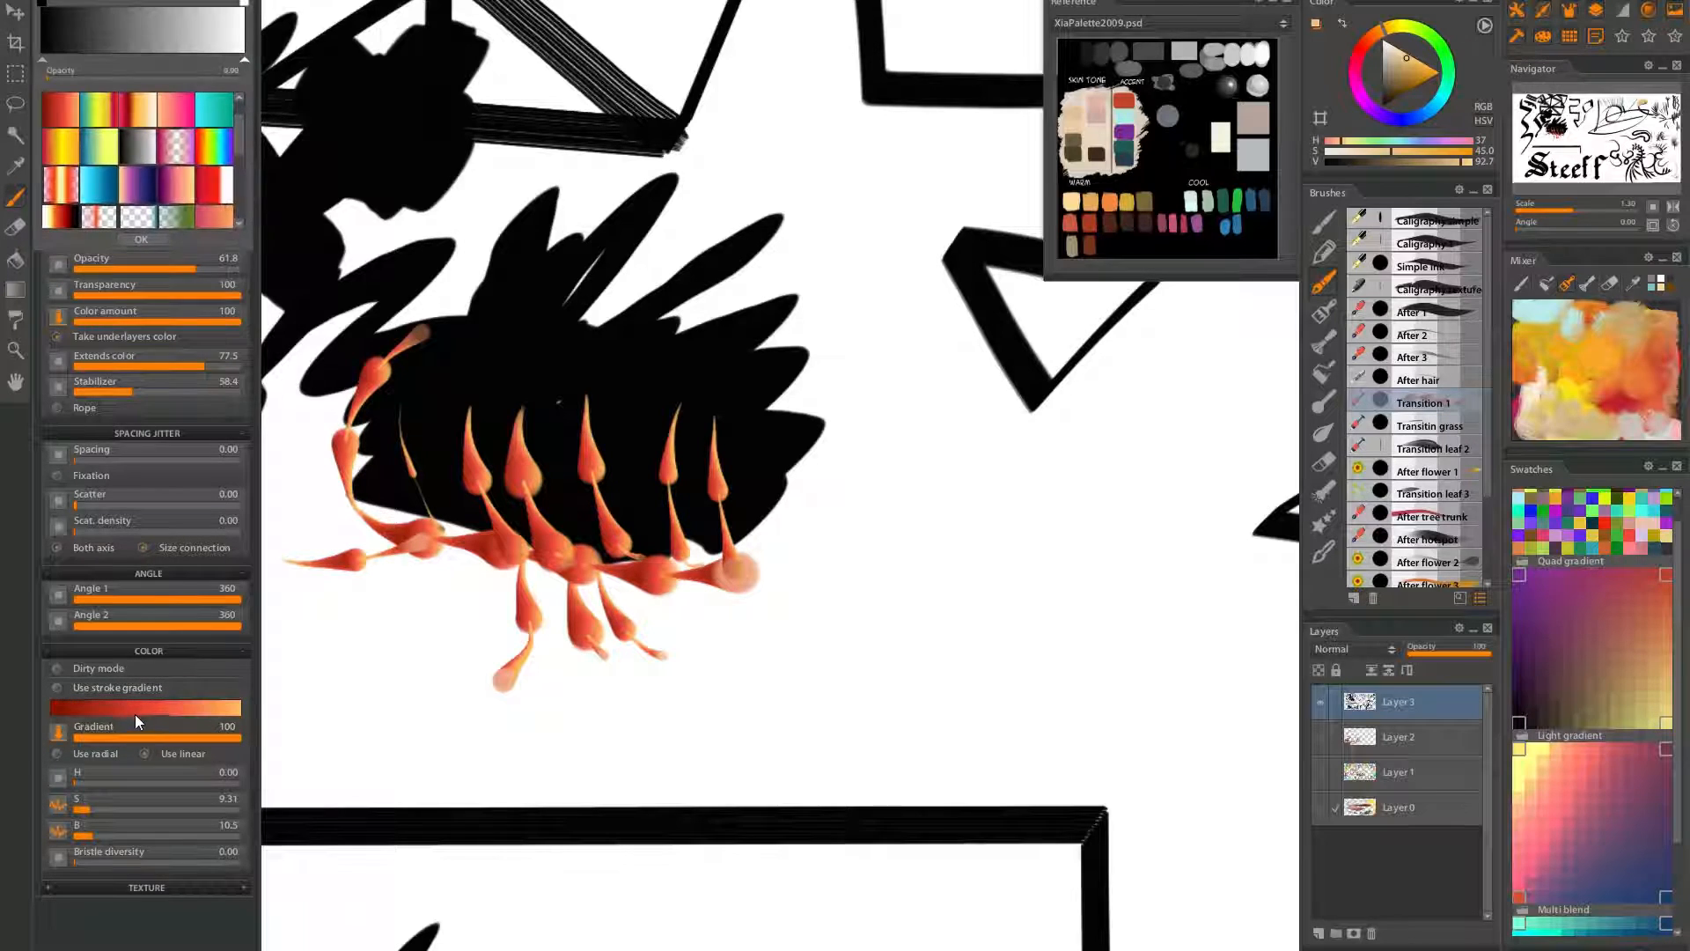
{"action": "left_click", "coordinate": [125, 178]}
{"action": "mouse_move", "coordinate": [485, 383]}
{"action": "left_mouse_down"}
{"action": "mouse_move", "coordinate": [597, 367]}
{"action": "mouse_move", "coordinate": [774, 476]}
{"action": "mouse_move", "coordinate": [756, 586]}
{"action": "left_mouse_up"}
{"action": "left_click_drag", "start_coordinate": [411, 544], "coordinate": [858, 544]}
{"action": "key", "text": "ctrl+z"}
{"action": "left_click_drag", "start_coordinate": [400, 532], "coordinate": [791, 581]}
Paint two purple strands branching down and outward from the left part of the lower chain
{"action": "mouse_move", "coordinate": [721, 643]}
{"action": "left_mouse_down"}
{"action": "mouse_move", "coordinate": [967, 514]}
{"action": "mouse_move", "coordinate": [693, 633]}
{"action": "left_mouse_up"}
{"action": "mouse_move", "coordinate": [528, 562]}
{"action": "left_mouse_down"}
{"action": "mouse_move", "coordinate": [442, 629]}
{"action": "mouse_move", "coordinate": [529, 563]}
{"action": "left_mouse_up"}
{"action": "key", "text": "ctrl+z"}
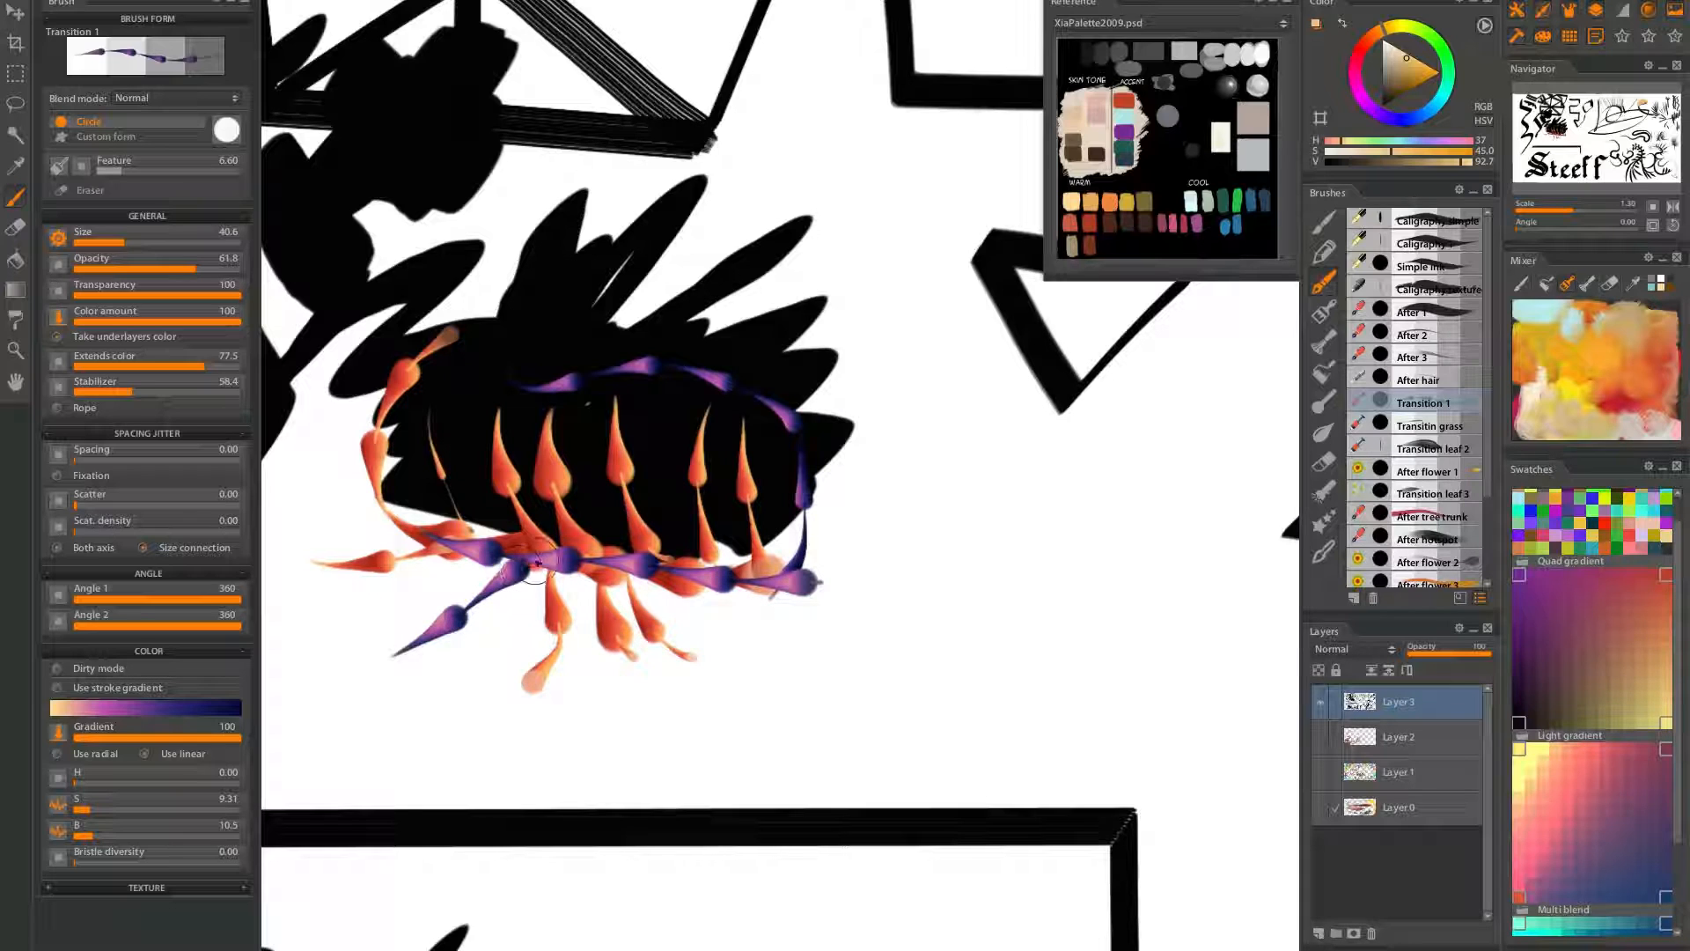
{"action": "mouse_move", "coordinate": [328, 617]}
{"action": "left_mouse_down"}
{"action": "mouse_move", "coordinate": [458, 551]}
{"action": "mouse_move", "coordinate": [529, 539]}
{"action": "left_mouse_up"}
Paint a fan of short tapered purple strands hanging beneath the right end of the lower chain, undoing the first attempts
{"action": "scroll", "coordinate": [746, 561], "scroll_direction": "down", "scroll_amount": 5}
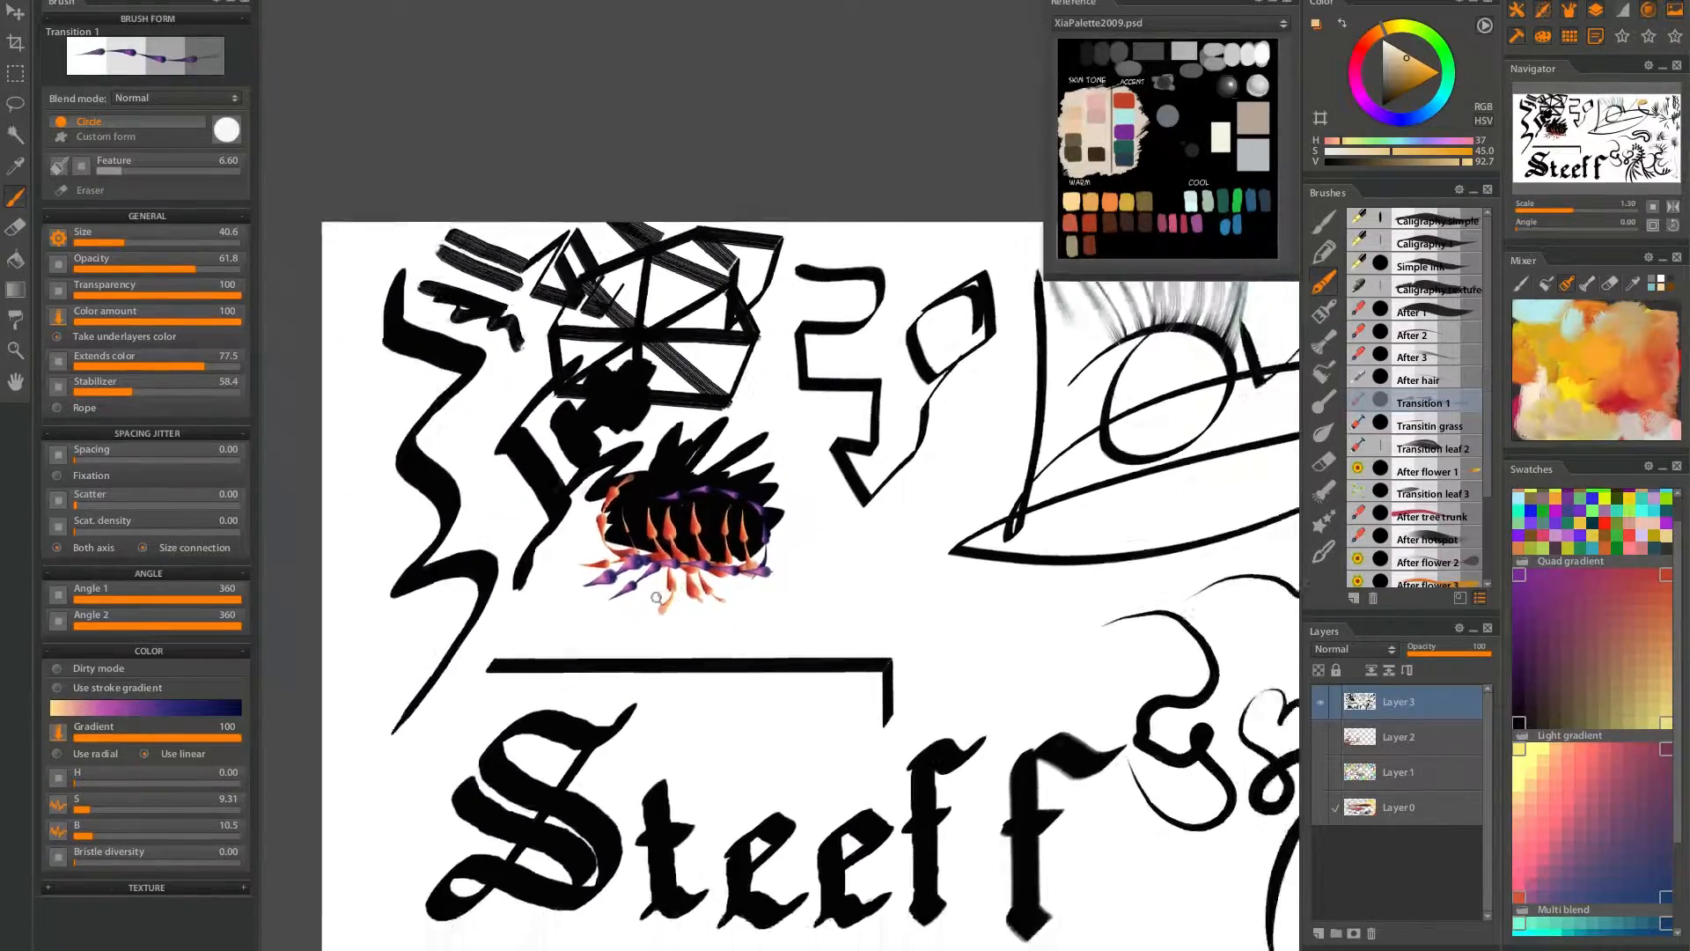
{"action": "scroll", "coordinate": [757, 554], "scroll_direction": "up", "scroll_amount": 6}
{"action": "left_click_drag", "start_coordinate": [782, 589], "coordinate": [672, 667]}
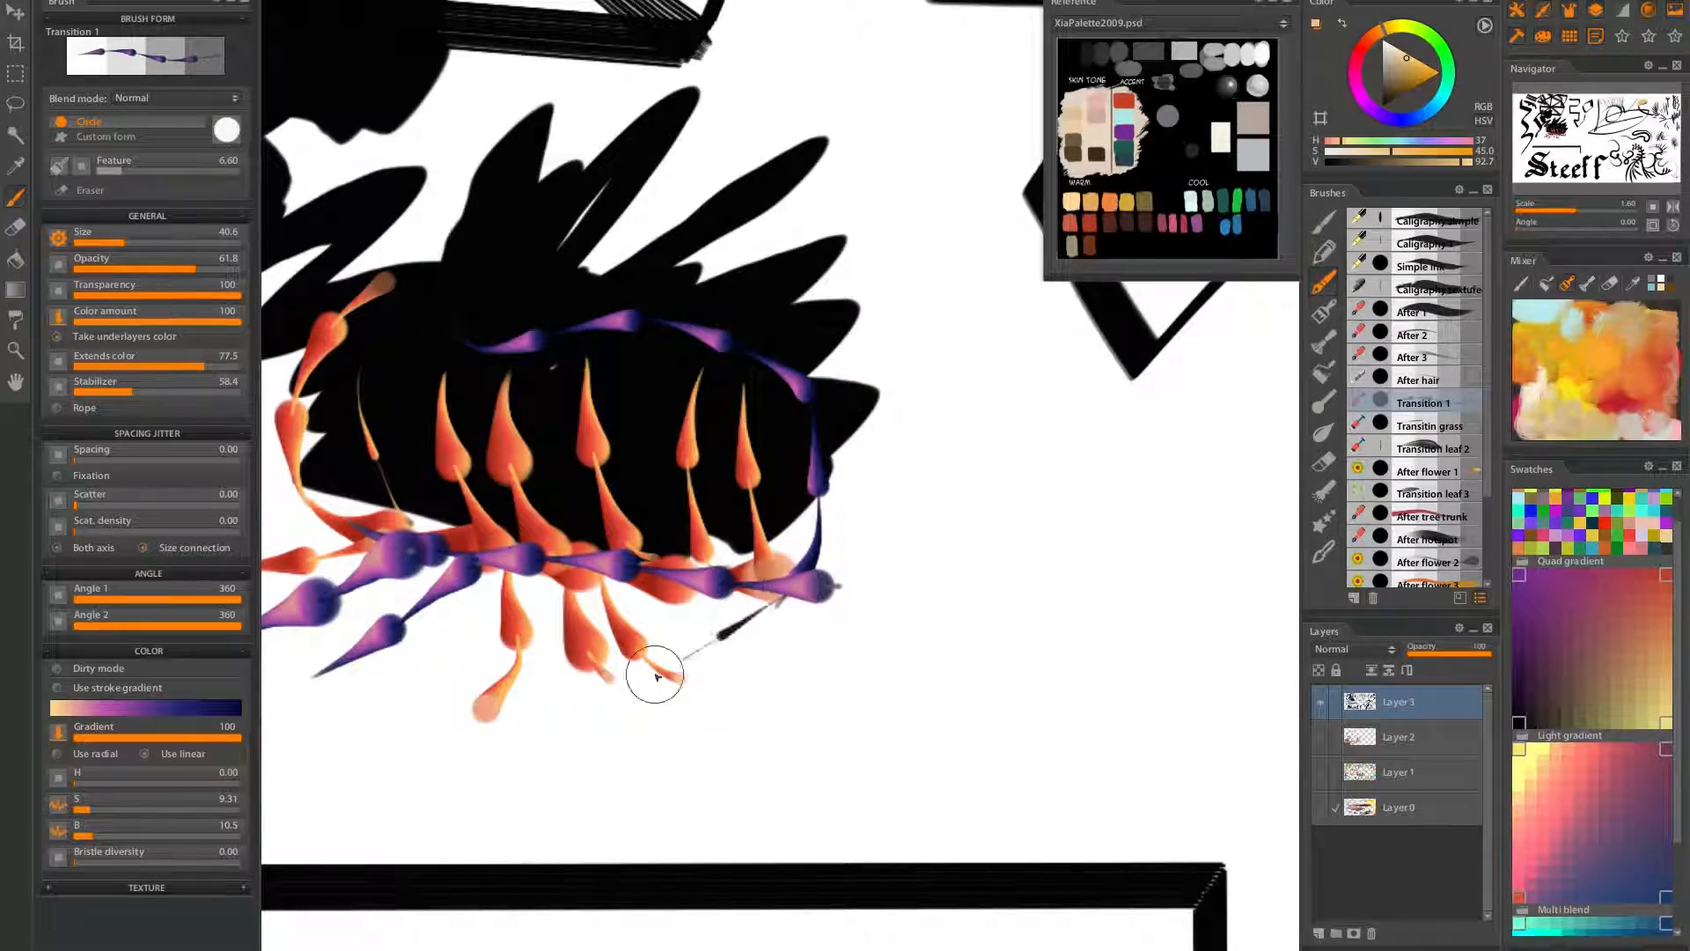
{"action": "key", "text": "ctrl+z"}
{"action": "left_click_drag", "start_coordinate": [799, 593], "coordinate": [698, 711]}
{"action": "key", "text": "ctrl+z"}
{"action": "mouse_move", "coordinate": [800, 595]}
{"action": "left_mouse_down"}
{"action": "mouse_move", "coordinate": [736, 718]}
{"action": "mouse_move", "coordinate": [802, 688]}
{"action": "mouse_move", "coordinate": [842, 706]}
{"action": "mouse_move", "coordinate": [683, 738]}
{"action": "left_mouse_up"}
{"action": "left_click_drag", "start_coordinate": [711, 599], "coordinate": [661, 734]}
{"action": "left_click_drag", "start_coordinate": [626, 594], "coordinate": [621, 687]}
{"action": "left_click_drag", "start_coordinate": [605, 626], "coordinate": [624, 715]}
Widen the purple cluster with more tapered strands on its right side and a few overlapping ones at its left end
{"action": "left_click_drag", "start_coordinate": [854, 621], "coordinate": [836, 732]}
{"action": "left_click_drag", "start_coordinate": [916, 612], "coordinate": [859, 740]}
{"action": "left_click_drag", "start_coordinate": [993, 643], "coordinate": [921, 731]}
{"action": "mouse_move", "coordinate": [1014, 686]}
{"action": "left_mouse_down"}
{"action": "mouse_move", "coordinate": [933, 742]}
{"action": "mouse_move", "coordinate": [751, 700]}
{"action": "left_mouse_up"}
{"action": "left_click_drag", "start_coordinate": [430, 640], "coordinate": [486, 694]}
{"action": "left_click_drag", "start_coordinate": [403, 640], "coordinate": [548, 662]}
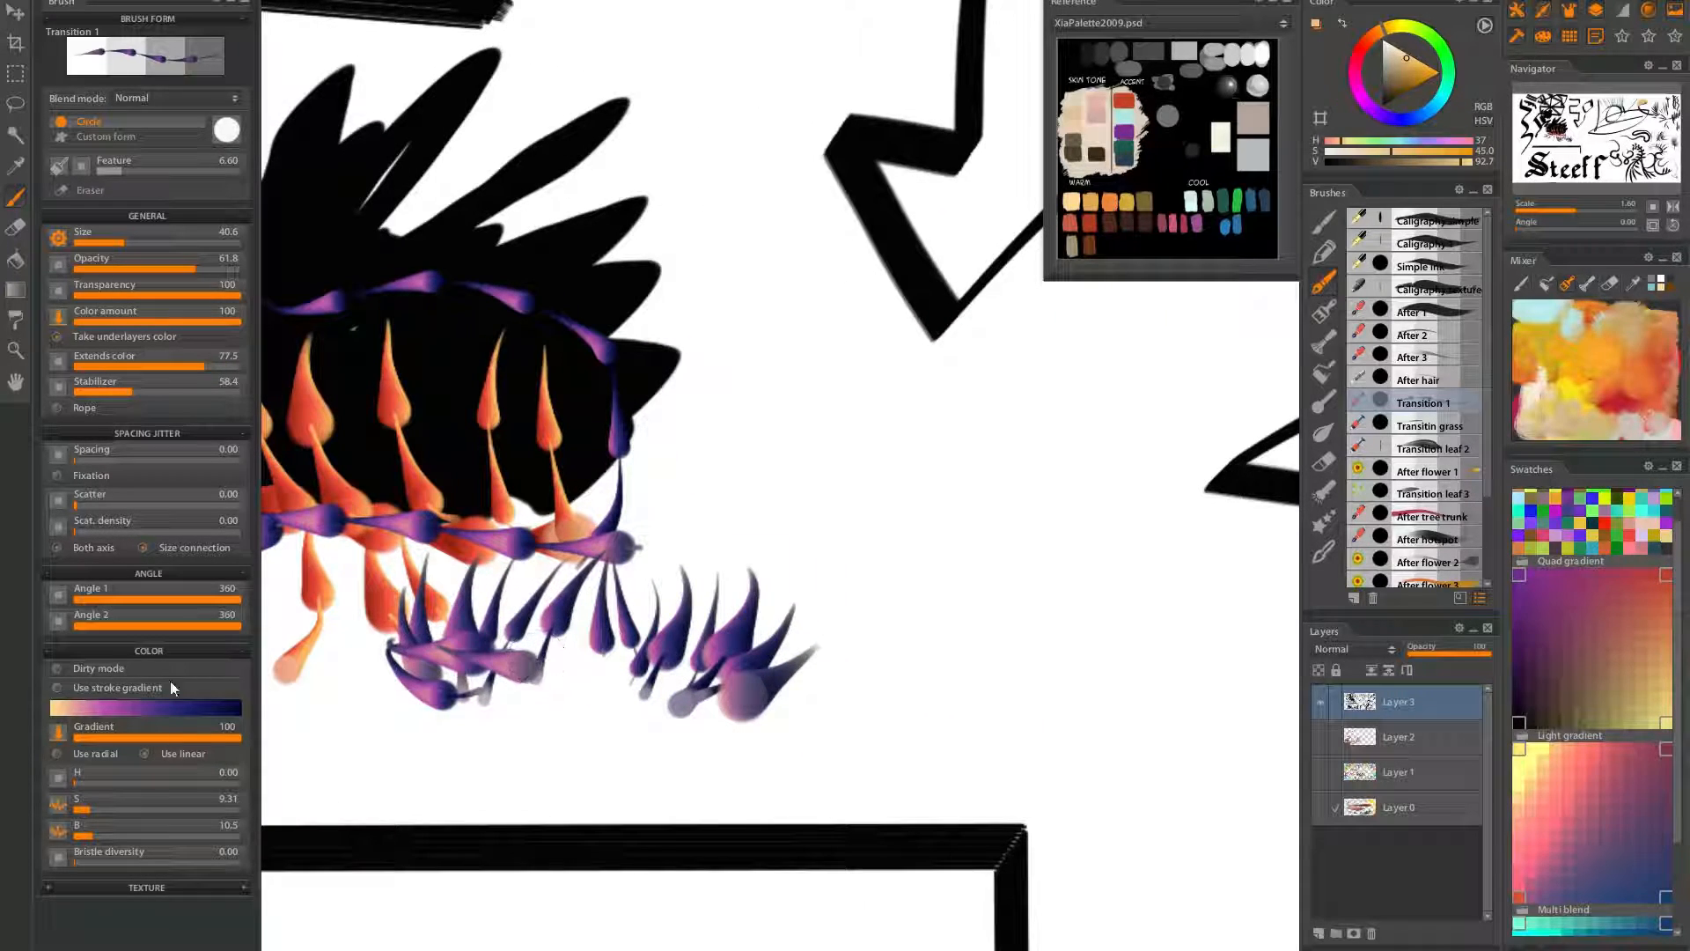
Choose the blue-to-yellow-green gradient and paint a row of upright tapered strands over the purple cluster
{"action": "left_click", "coordinate": [183, 707]}
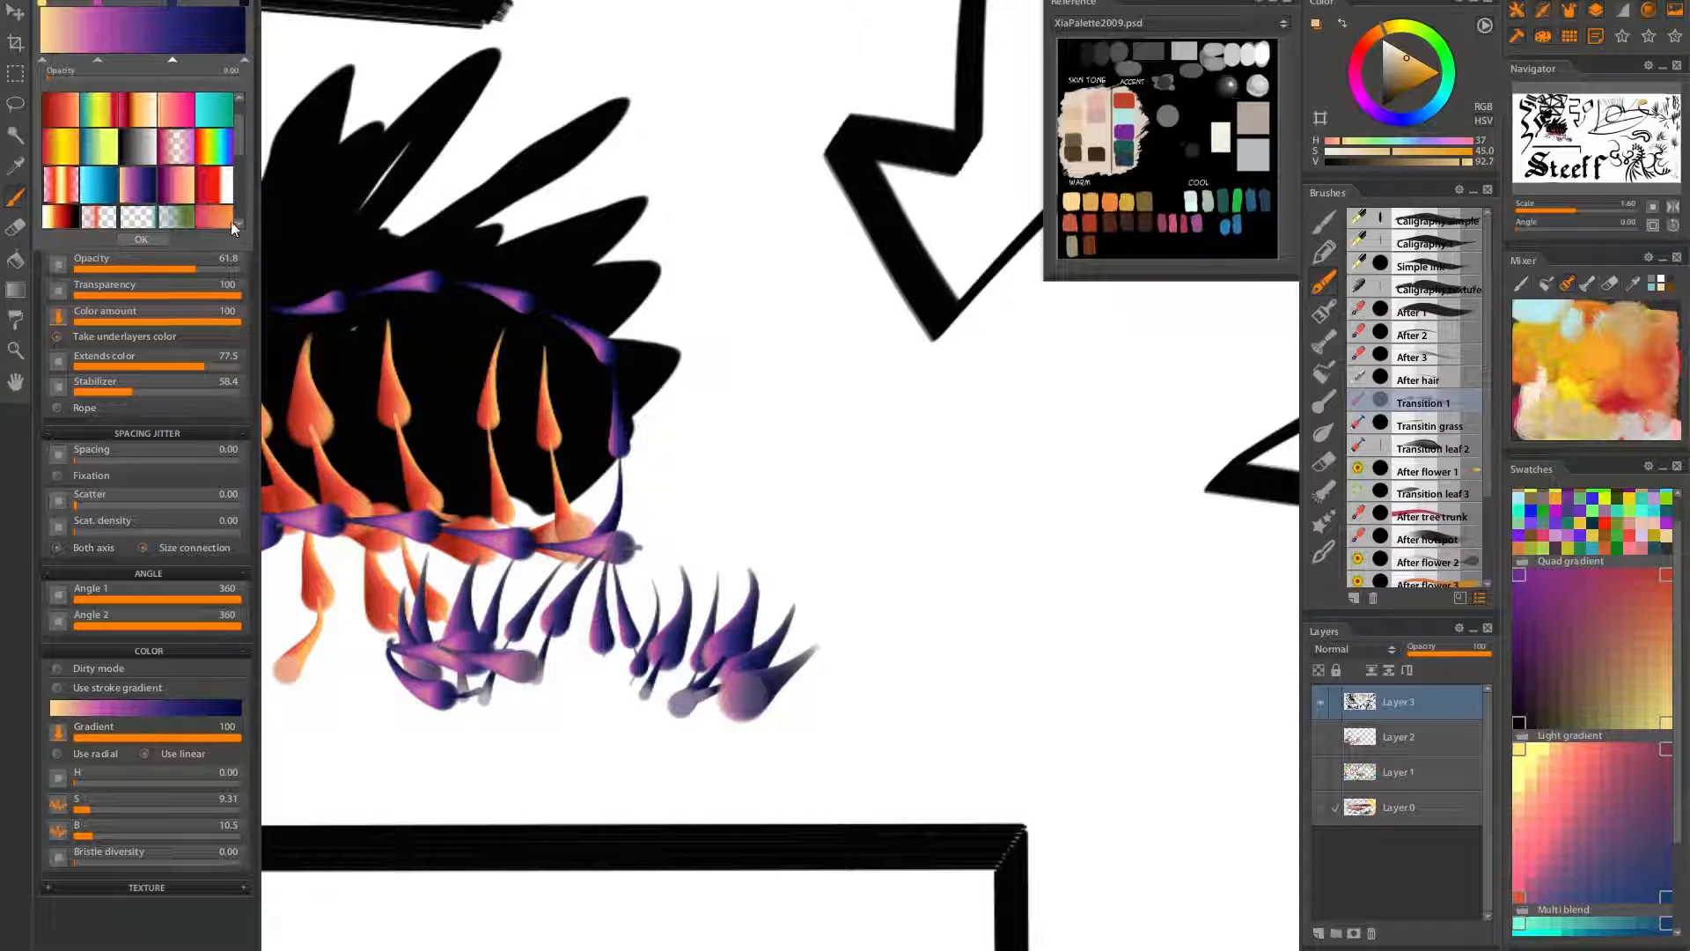
{"action": "left_click", "coordinate": [100, 161]}
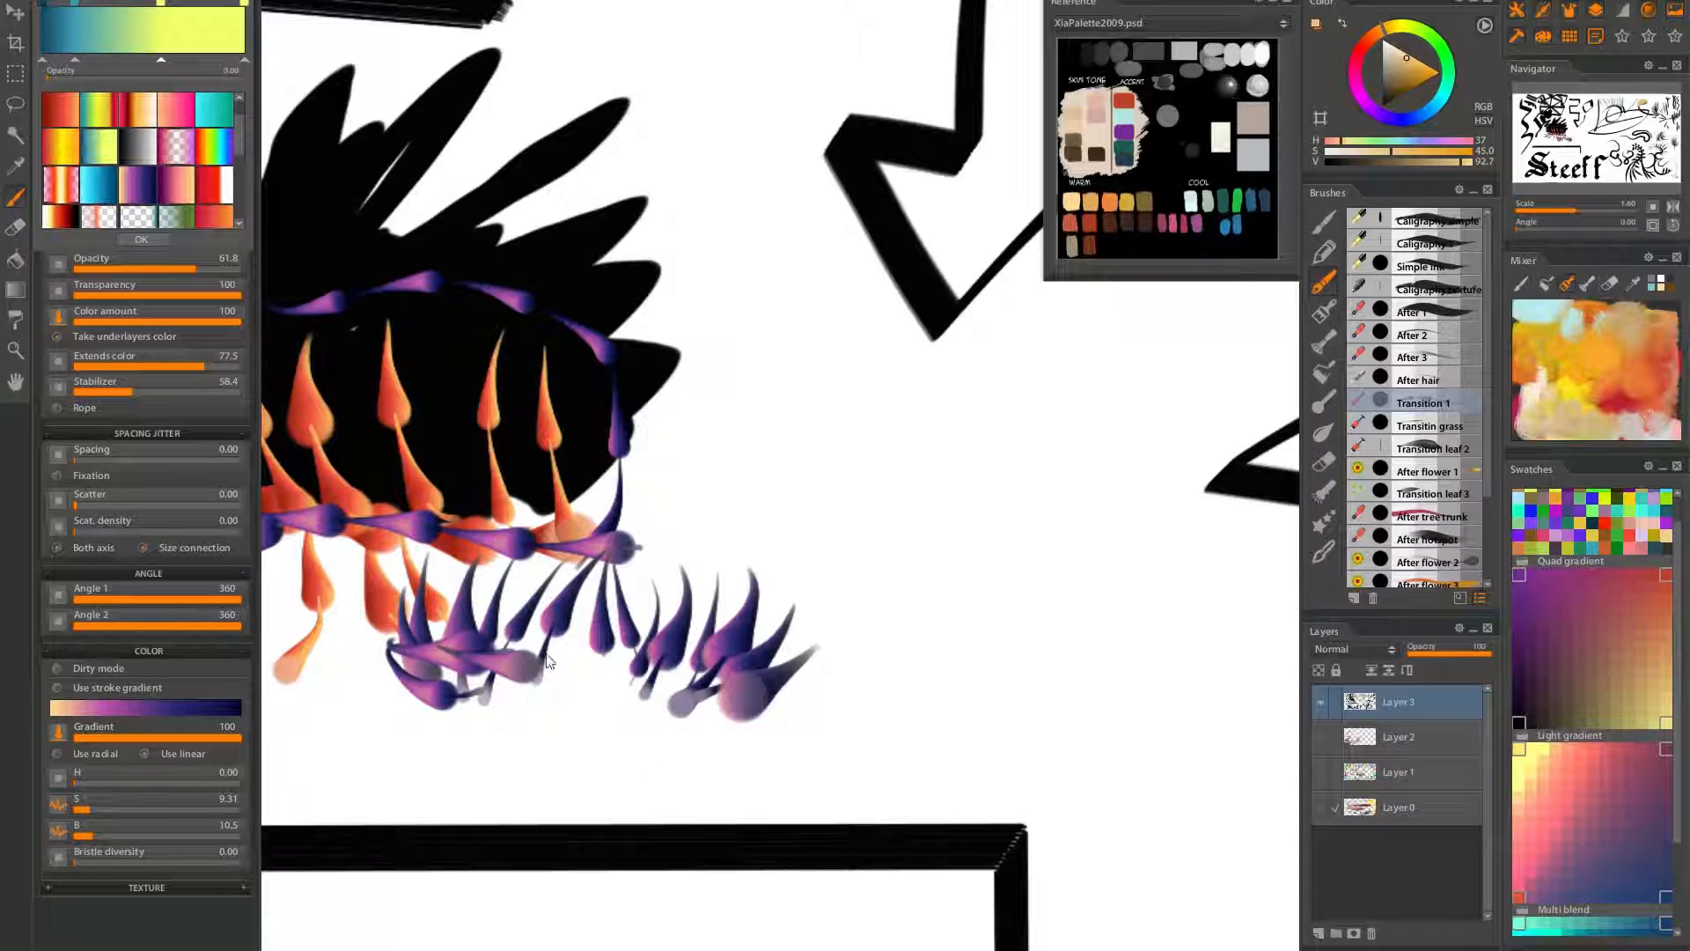
{"action": "left_click_drag", "start_coordinate": [552, 606], "coordinate": [547, 698]}
{"action": "mouse_move", "coordinate": [557, 577]}
{"action": "left_mouse_down"}
{"action": "mouse_move", "coordinate": [558, 716]}
{"action": "mouse_move", "coordinate": [591, 715]}
{"action": "left_mouse_up"}
{"action": "mouse_move", "coordinate": [630, 576]}
{"action": "left_mouse_down"}
{"action": "mouse_move", "coordinate": [597, 709]}
{"action": "mouse_move", "coordinate": [621, 709]}
{"action": "left_mouse_up"}
{"action": "left_click_drag", "start_coordinate": [689, 626], "coordinate": [636, 725]}
{"action": "left_click_drag", "start_coordinate": [489, 605], "coordinate": [508, 702]}
{"action": "left_click_drag", "start_coordinate": [452, 630], "coordinate": [489, 709]}
{"action": "left_click_drag", "start_coordinate": [429, 646], "coordinate": [476, 739]}
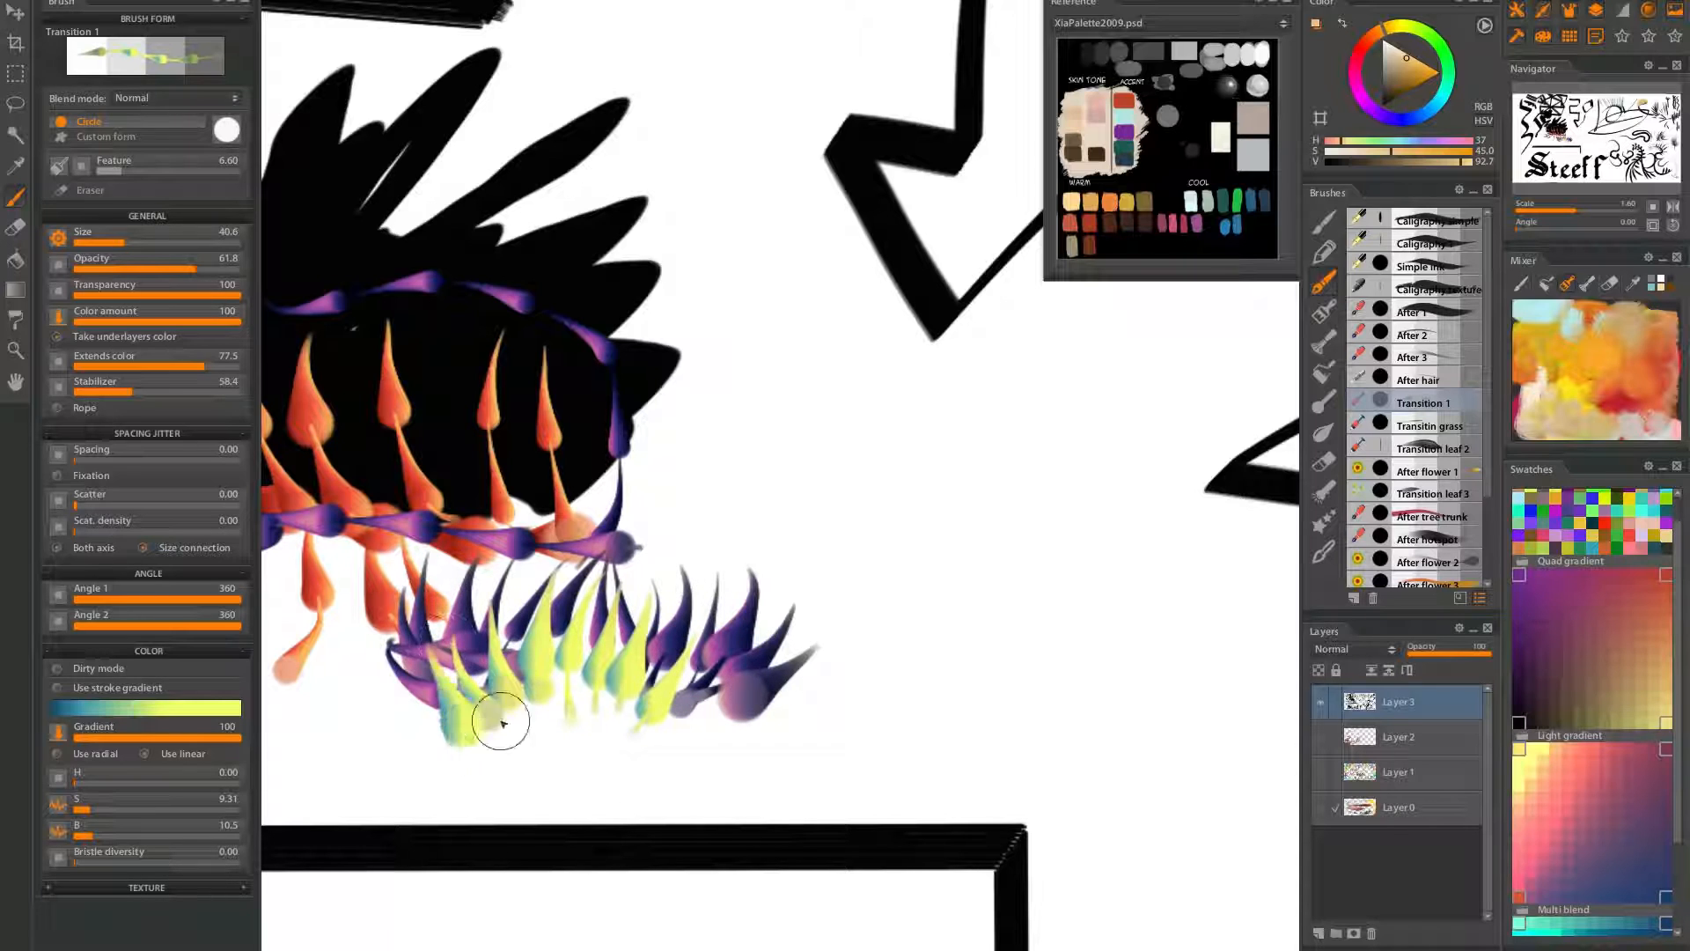
Add shorter yellow-green strands along the underside of the cluster, out to its right end
{"action": "left_click_drag", "start_coordinate": [588, 676], "coordinate": [553, 740]}
{"action": "mouse_move", "coordinate": [631, 683]}
{"action": "left_mouse_down"}
{"action": "mouse_move", "coordinate": [599, 757]}
{"action": "mouse_move", "coordinate": [679, 767]}
{"action": "left_mouse_up"}
{"action": "left_click_drag", "start_coordinate": [560, 704], "coordinate": [530, 759]}
{"action": "left_click_drag", "start_coordinate": [443, 717], "coordinate": [449, 764]}
{"action": "left_click_drag", "start_coordinate": [386, 704], "coordinate": [398, 753]}
{"action": "left_click_drag", "start_coordinate": [411, 709], "coordinate": [396, 744]}
{"action": "mouse_move", "coordinate": [812, 722]}
{"action": "left_mouse_down"}
{"action": "mouse_move", "coordinate": [732, 732]}
{"action": "mouse_move", "coordinate": [815, 722]}
{"action": "left_mouse_up"}
{"action": "mouse_move", "coordinate": [744, 673]}
{"action": "left_mouse_down"}
{"action": "mouse_move", "coordinate": [711, 732]}
{"action": "mouse_move", "coordinate": [727, 773]}
{"action": "left_mouse_up"}
{"action": "mouse_move", "coordinate": [809, 739]}
{"action": "left_mouse_down"}
{"action": "mouse_move", "coordinate": [736, 738]}
{"action": "mouse_move", "coordinate": [695, 535]}
{"action": "mouse_move", "coordinate": [604, 547]}
{"action": "mouse_move", "coordinate": [943, 547]}
{"action": "mouse_move", "coordinate": [810, 566]}
{"action": "mouse_move", "coordinate": [966, 571]}
{"action": "mouse_move", "coordinate": [837, 604]}
{"action": "mouse_move", "coordinate": [871, 609]}
{"action": "mouse_move", "coordinate": [951, 566]}
{"action": "left_mouse_up"}
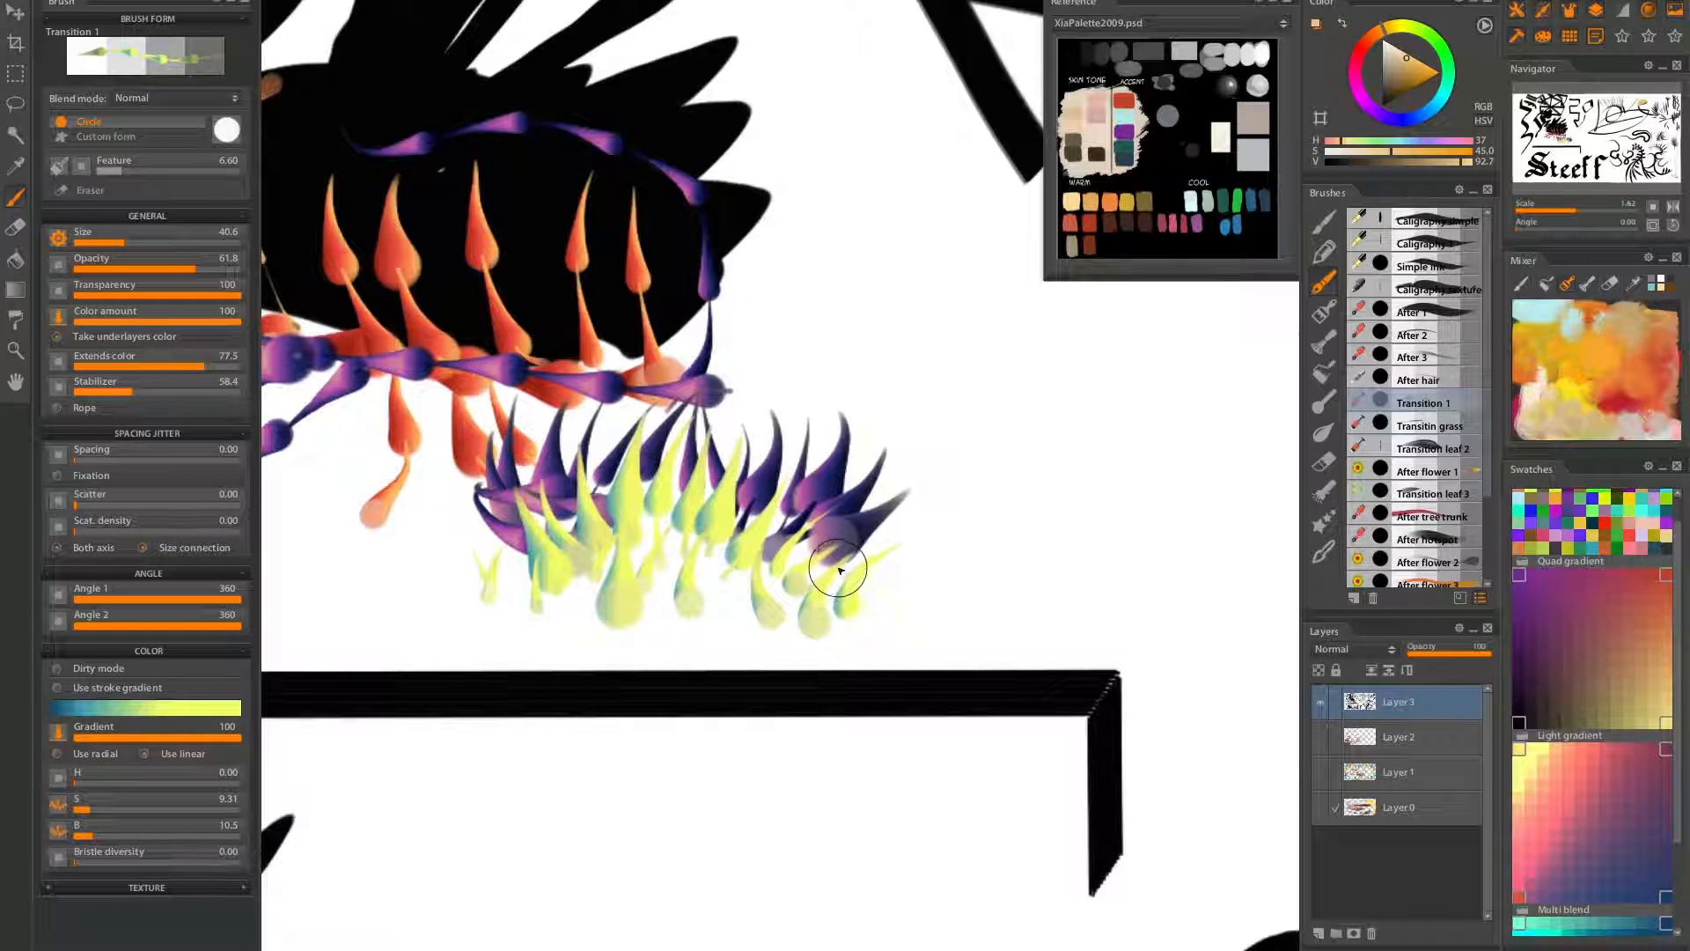
{"action": "mouse_move", "coordinate": [838, 565]}
{"action": "left_mouse_down"}
{"action": "mouse_move", "coordinate": [925, 544]}
{"action": "mouse_move", "coordinate": [915, 561]}
{"action": "left_mouse_up"}
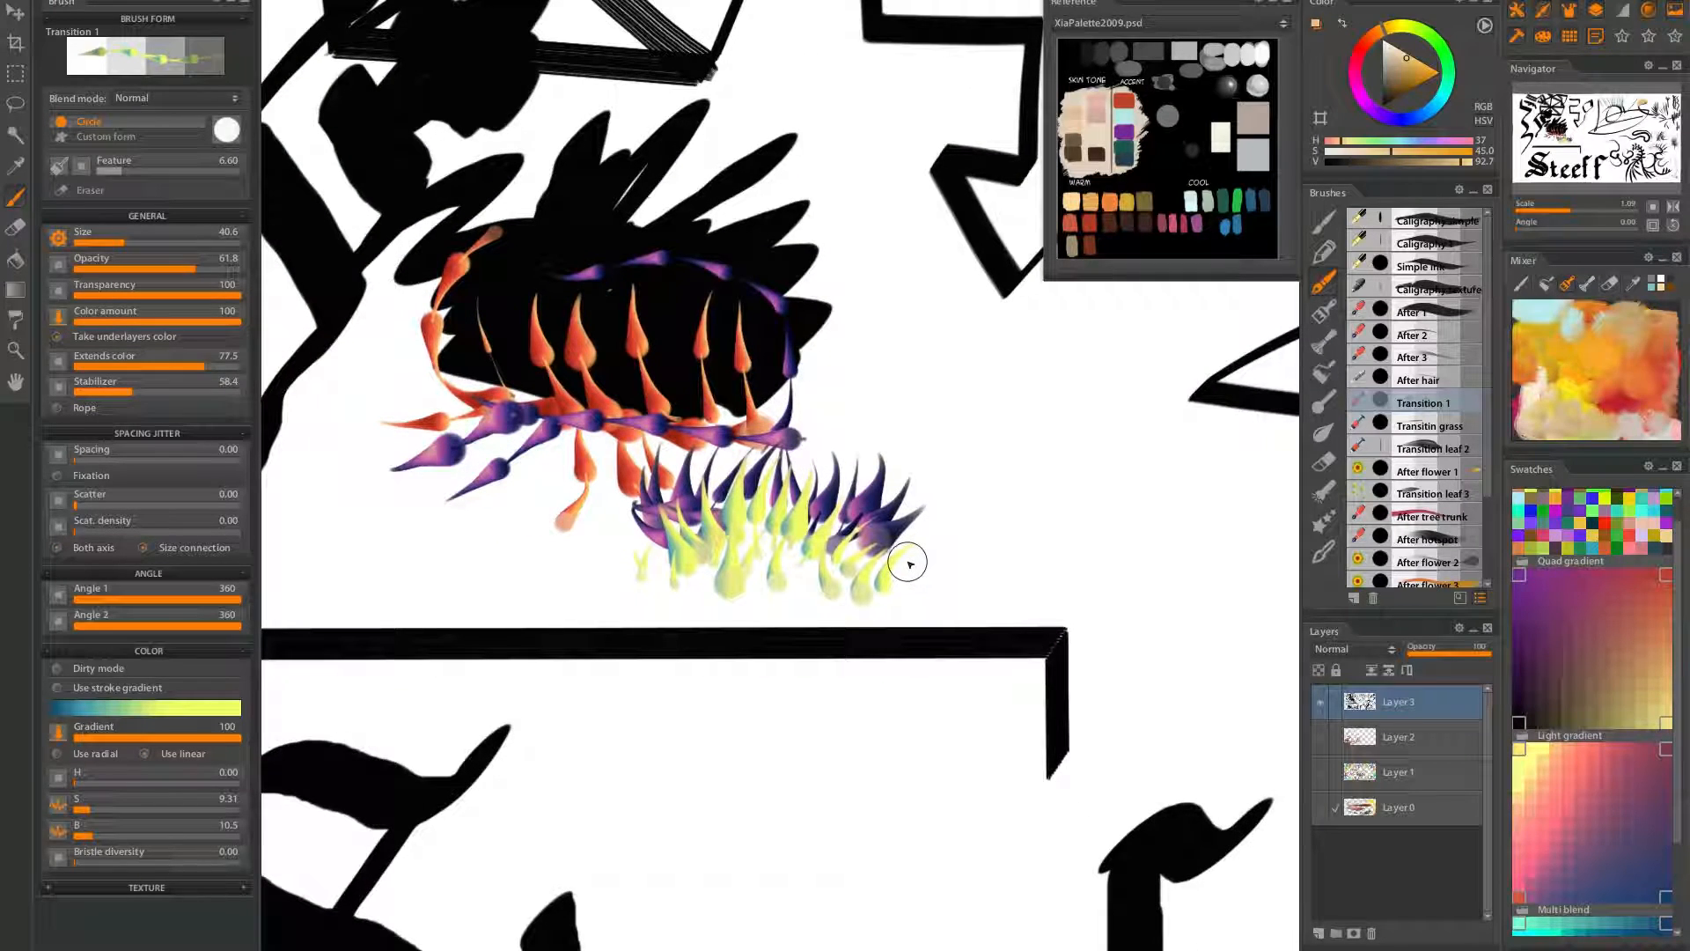
Review the brush samples on the whole canvas without the interface, and examine the leafy, furry and feathered shapes up close
{"action": "key", "text": "Tab"}
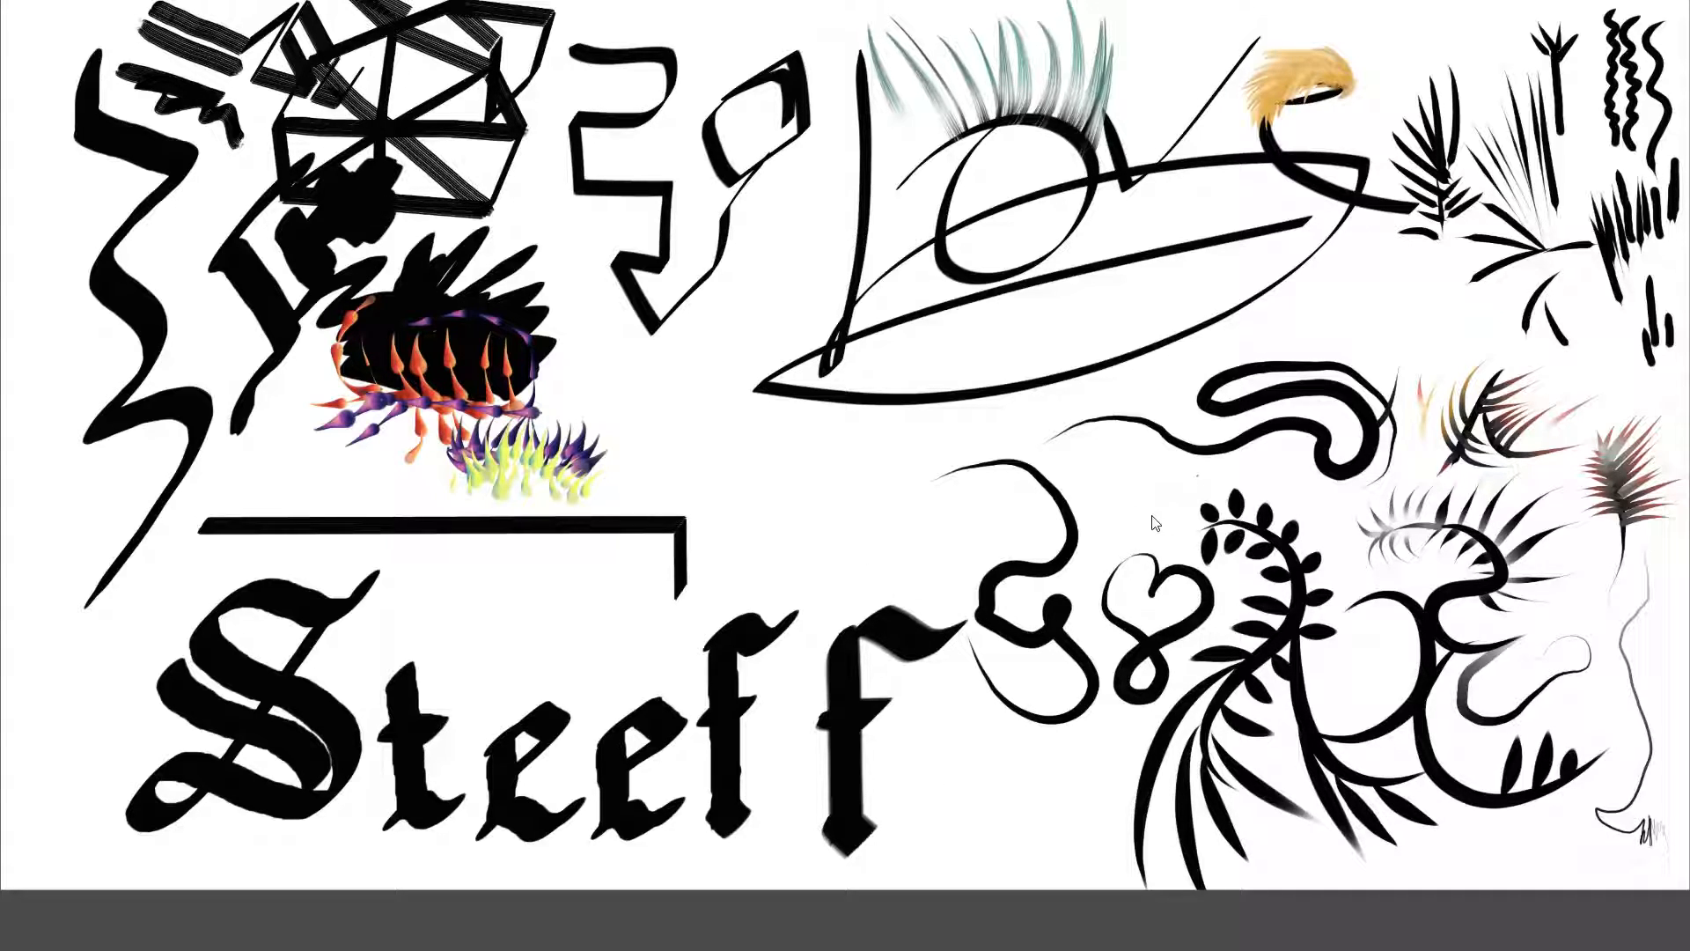
{"action": "key", "text": "Tab"}
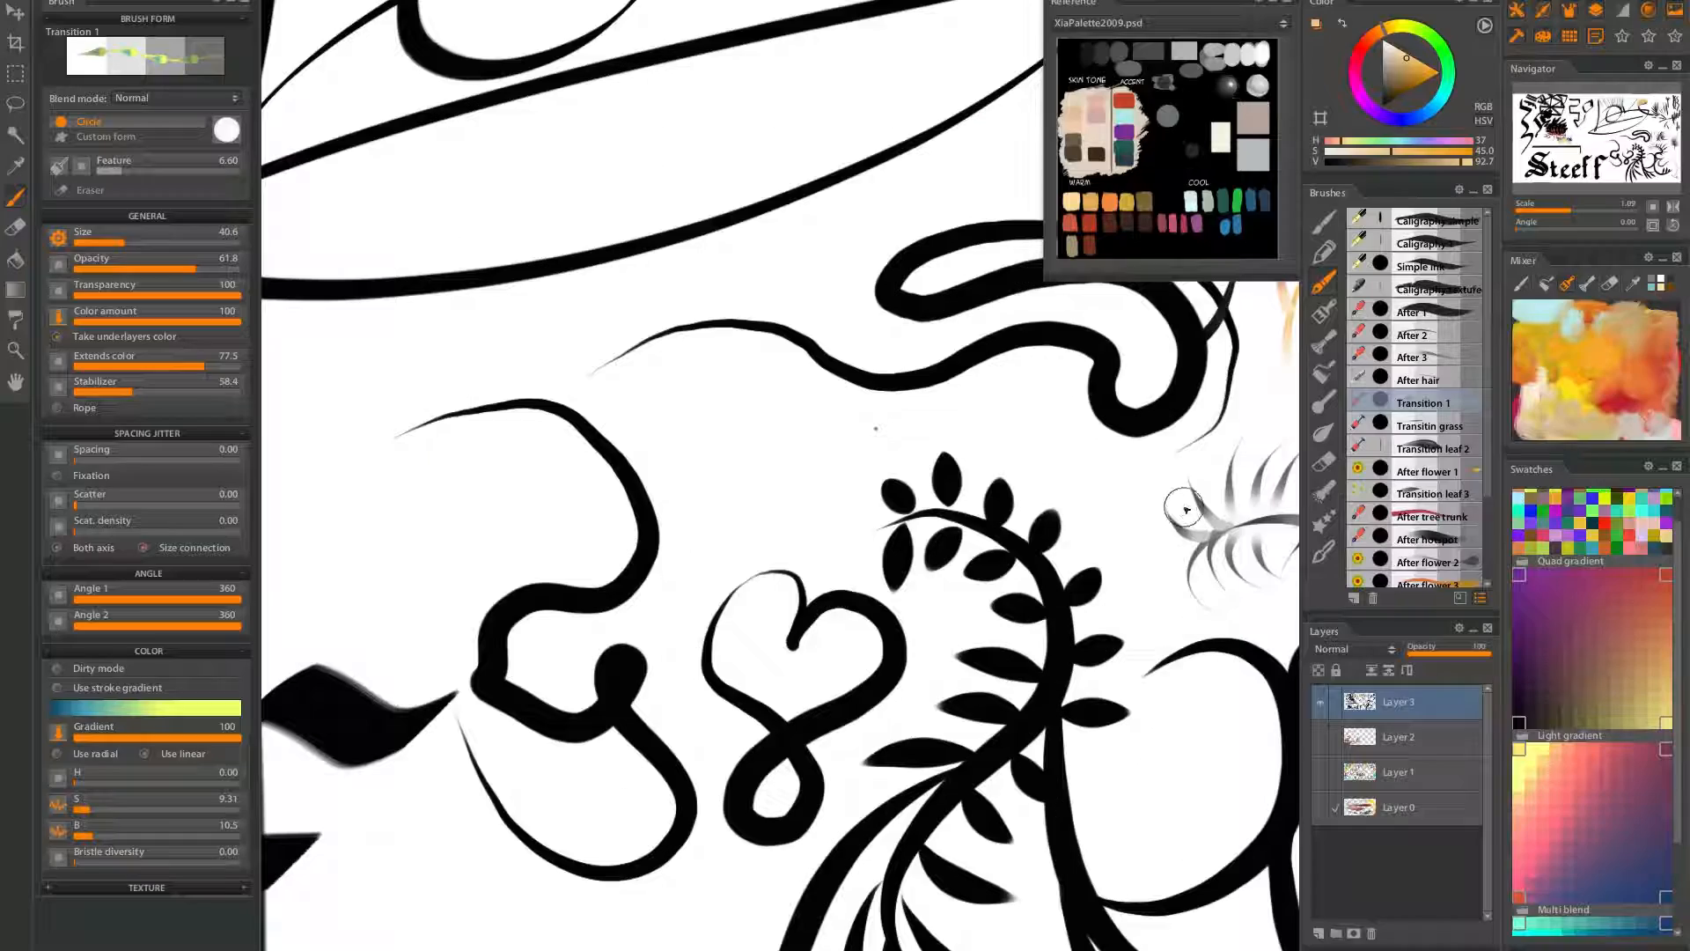
{"action": "mouse_move", "coordinate": [873, 432]}
{"action": "left_mouse_down"}
{"action": "mouse_move", "coordinate": [1003, 430]}
{"action": "mouse_move", "coordinate": [906, 434]}
{"action": "mouse_move", "coordinate": [871, 484]}
{"action": "left_mouse_up"}
{"action": "key", "text": "ctrl+z"}
{"action": "key", "text": "Tab"}
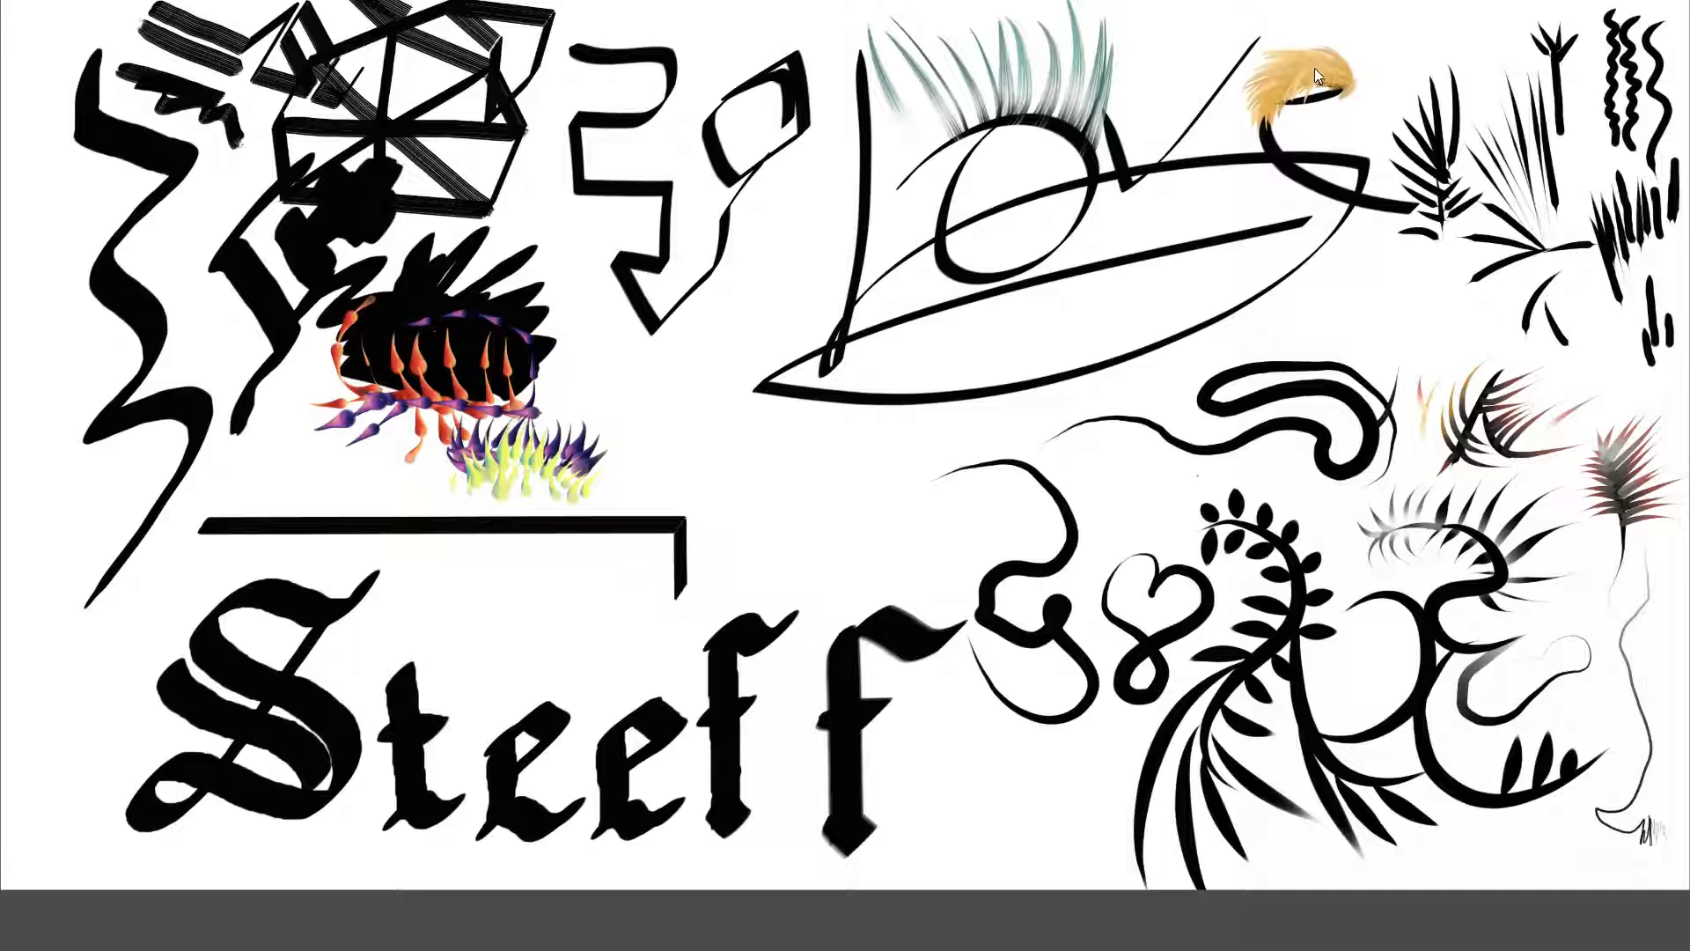
{"action": "key", "text": "Tab"}
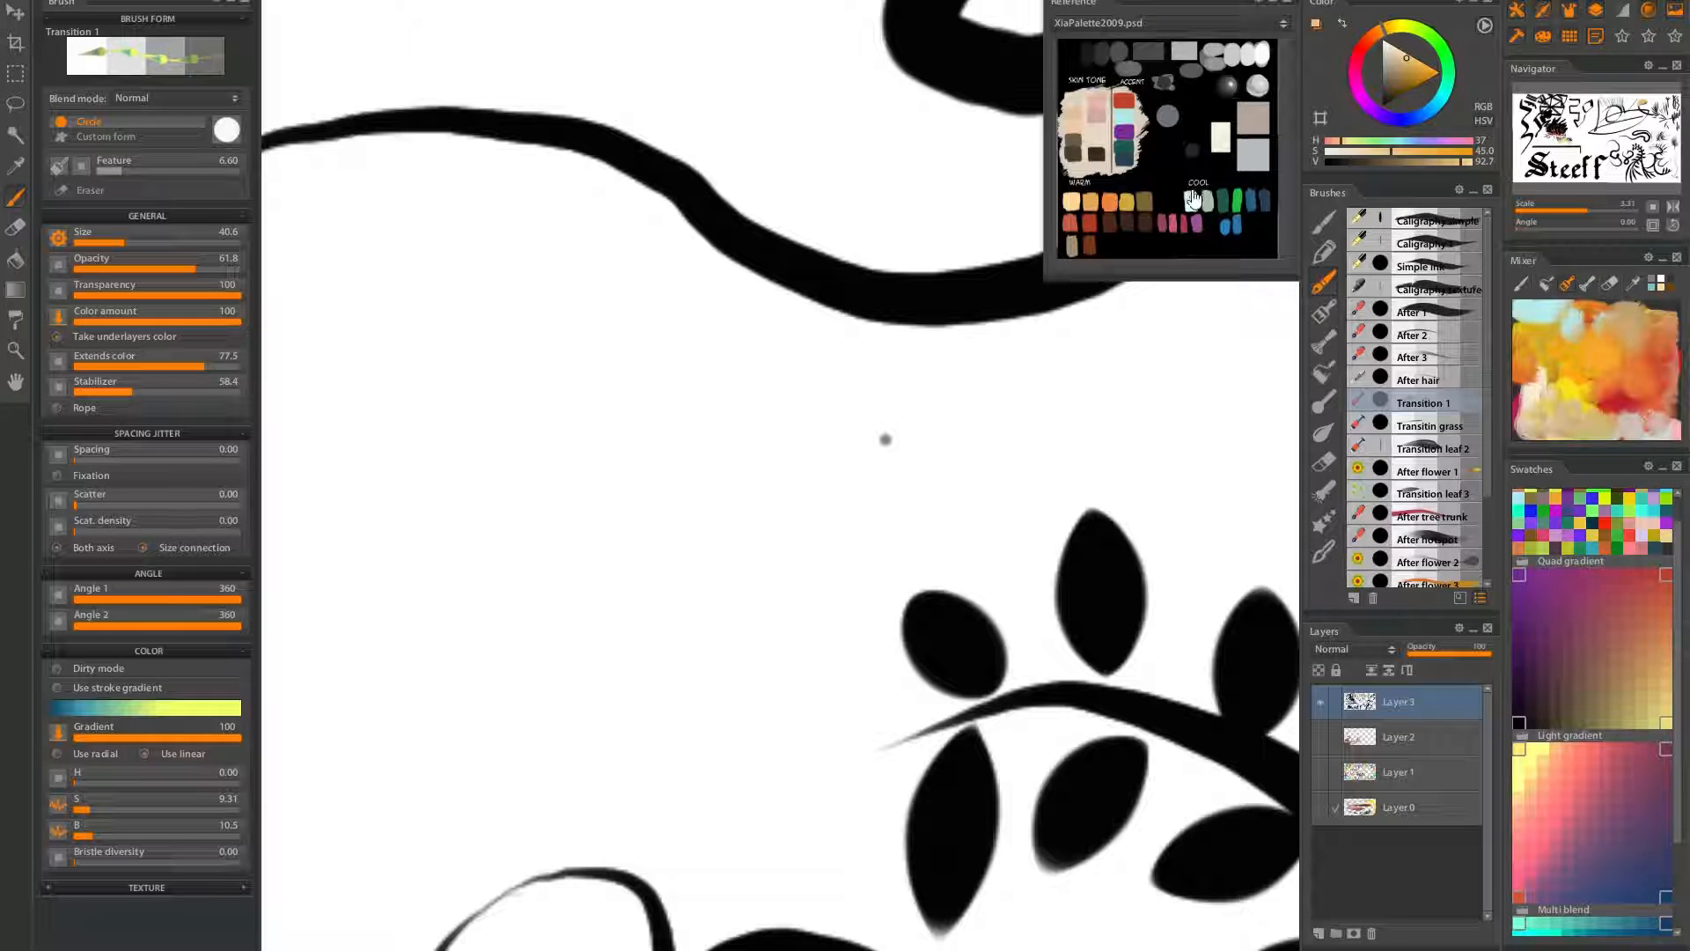
{"action": "key", "text": "Tab"}
{"action": "key", "text": "Tab"}
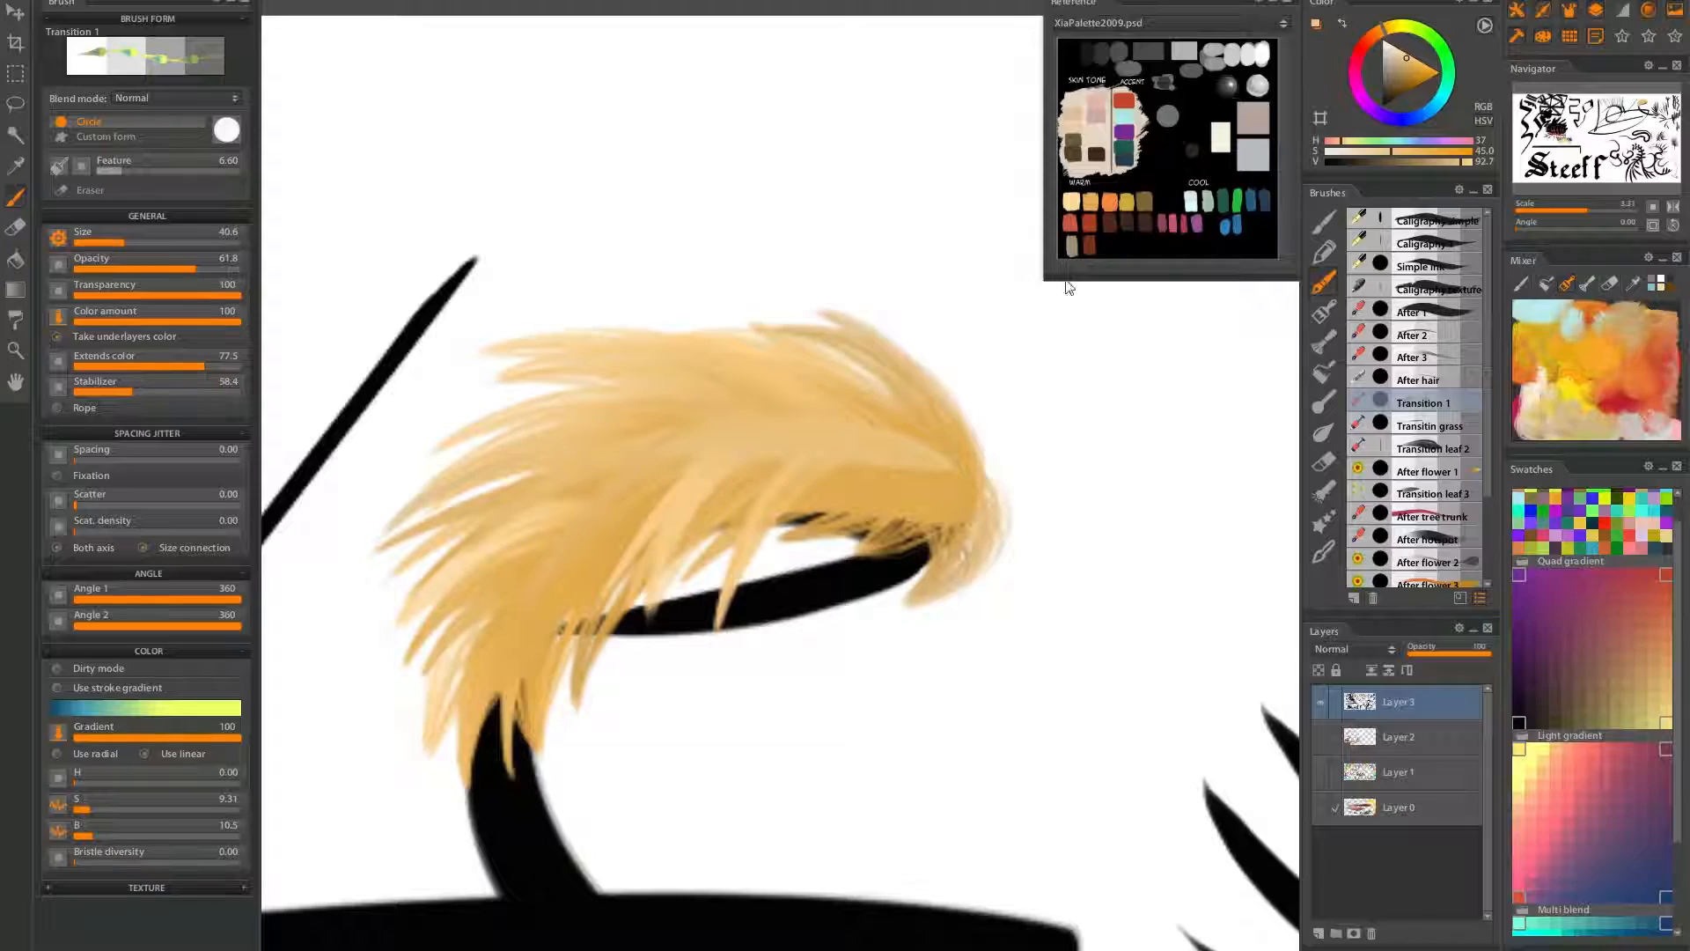
{"action": "key", "text": "Tab"}
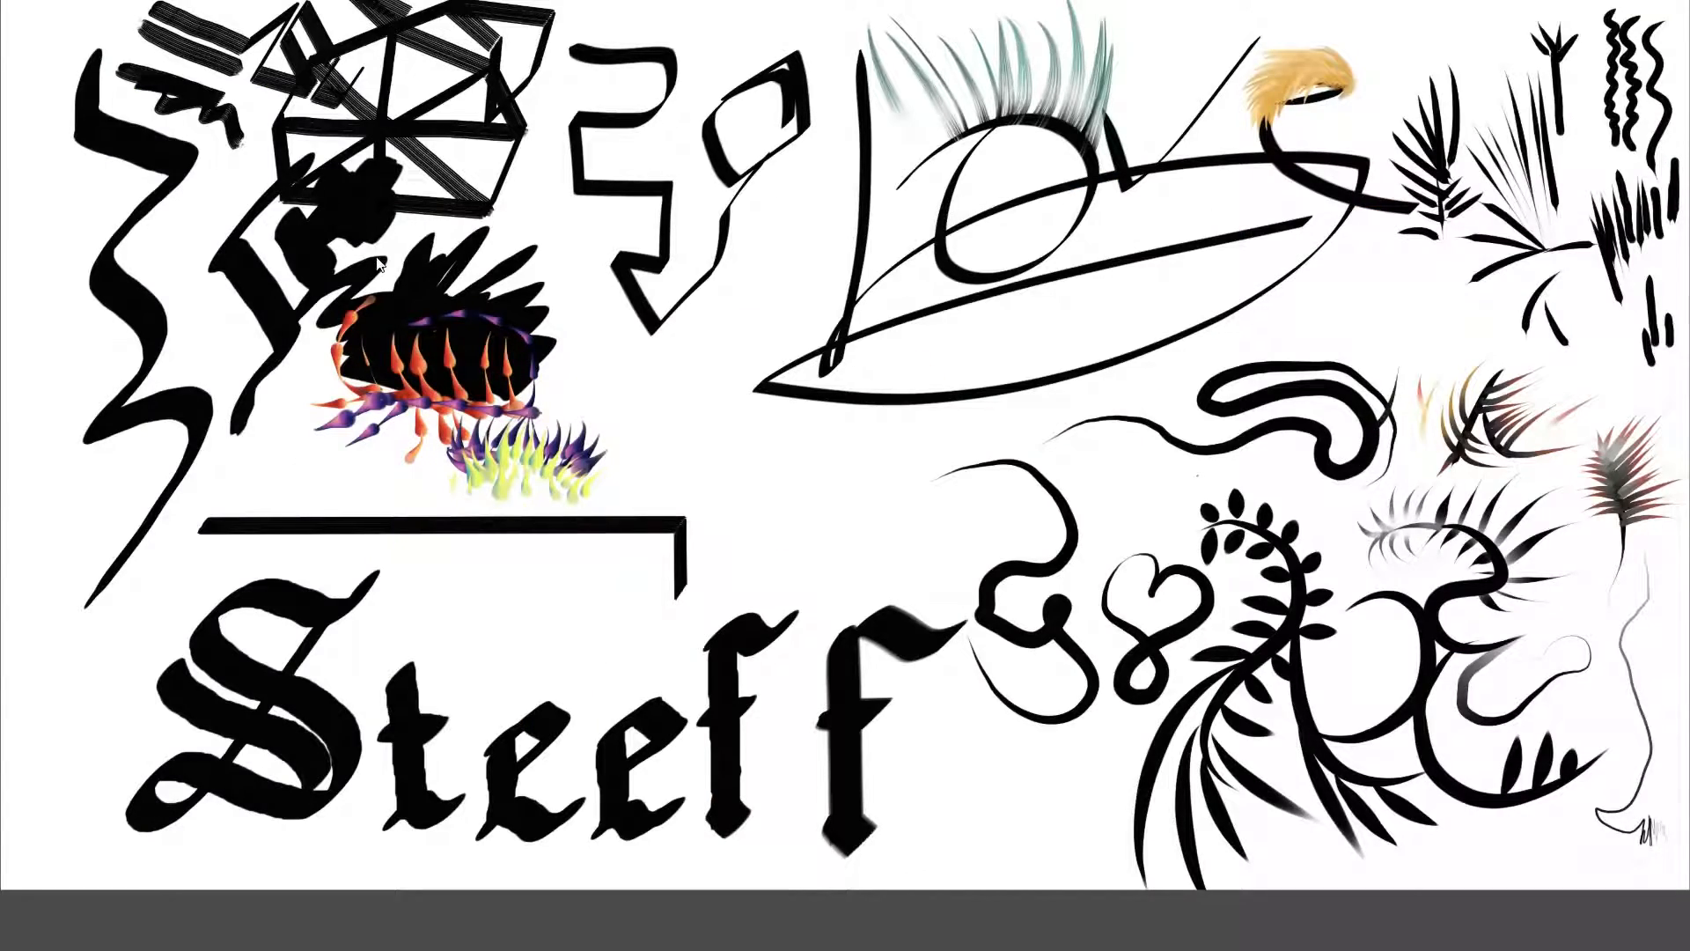
{"action": "key", "text": "Tab"}
{"action": "left_click_drag", "start_coordinate": [769, 471], "coordinate": [688, 503]}
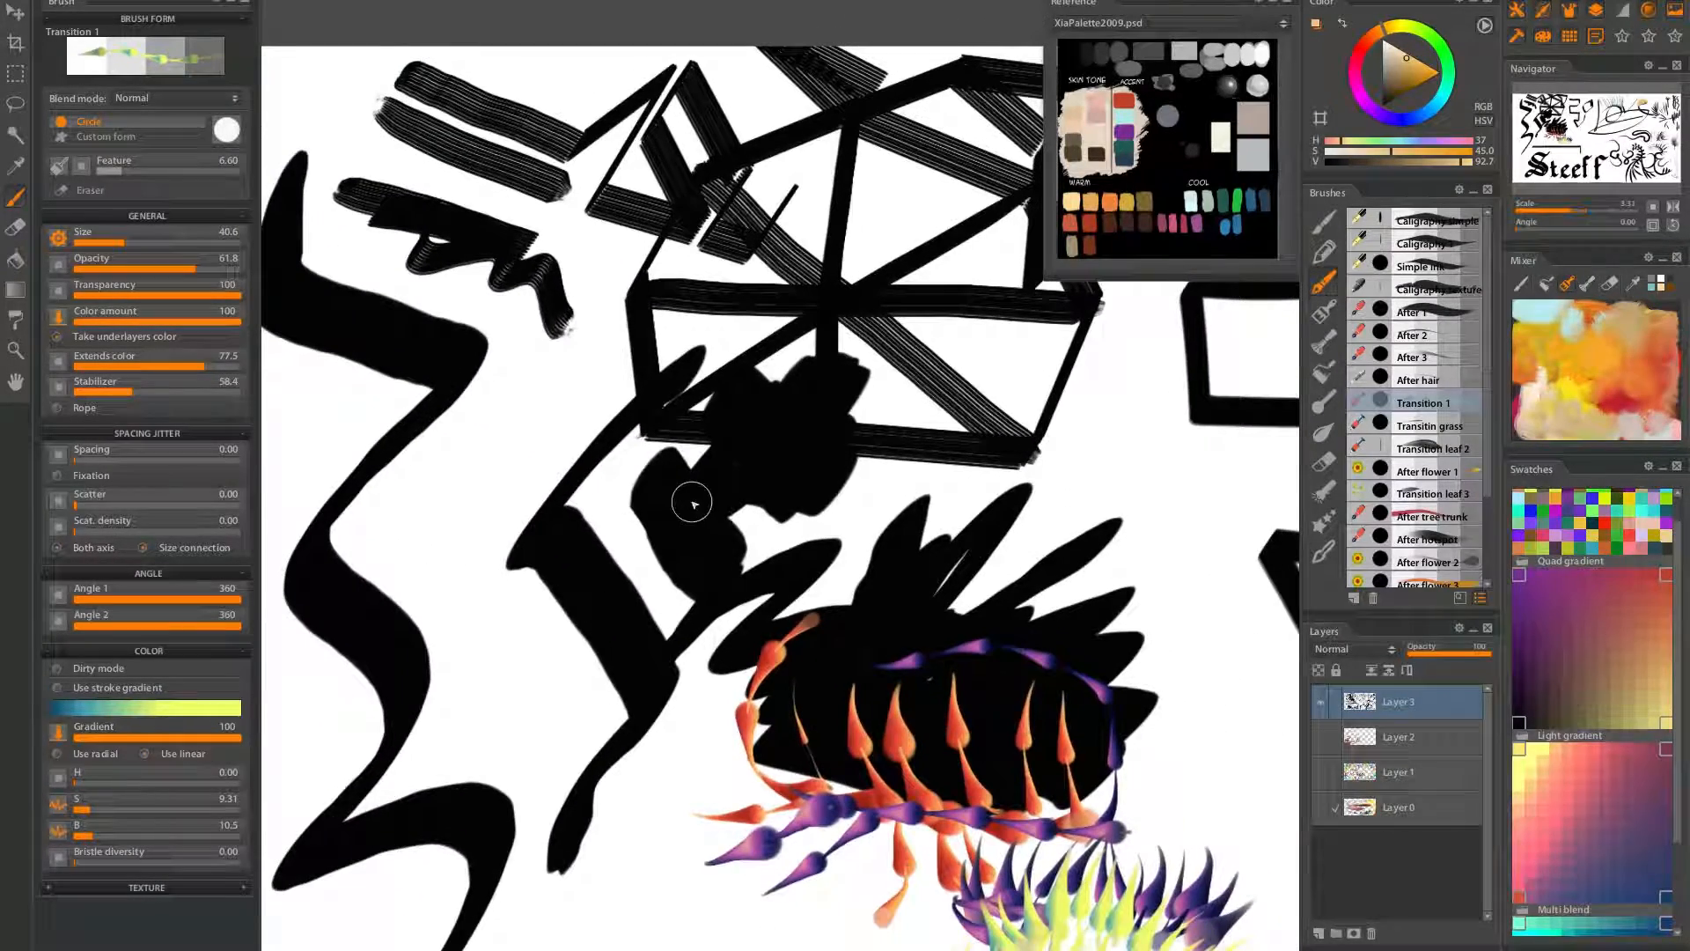
{"action": "key", "text": "Tab"}
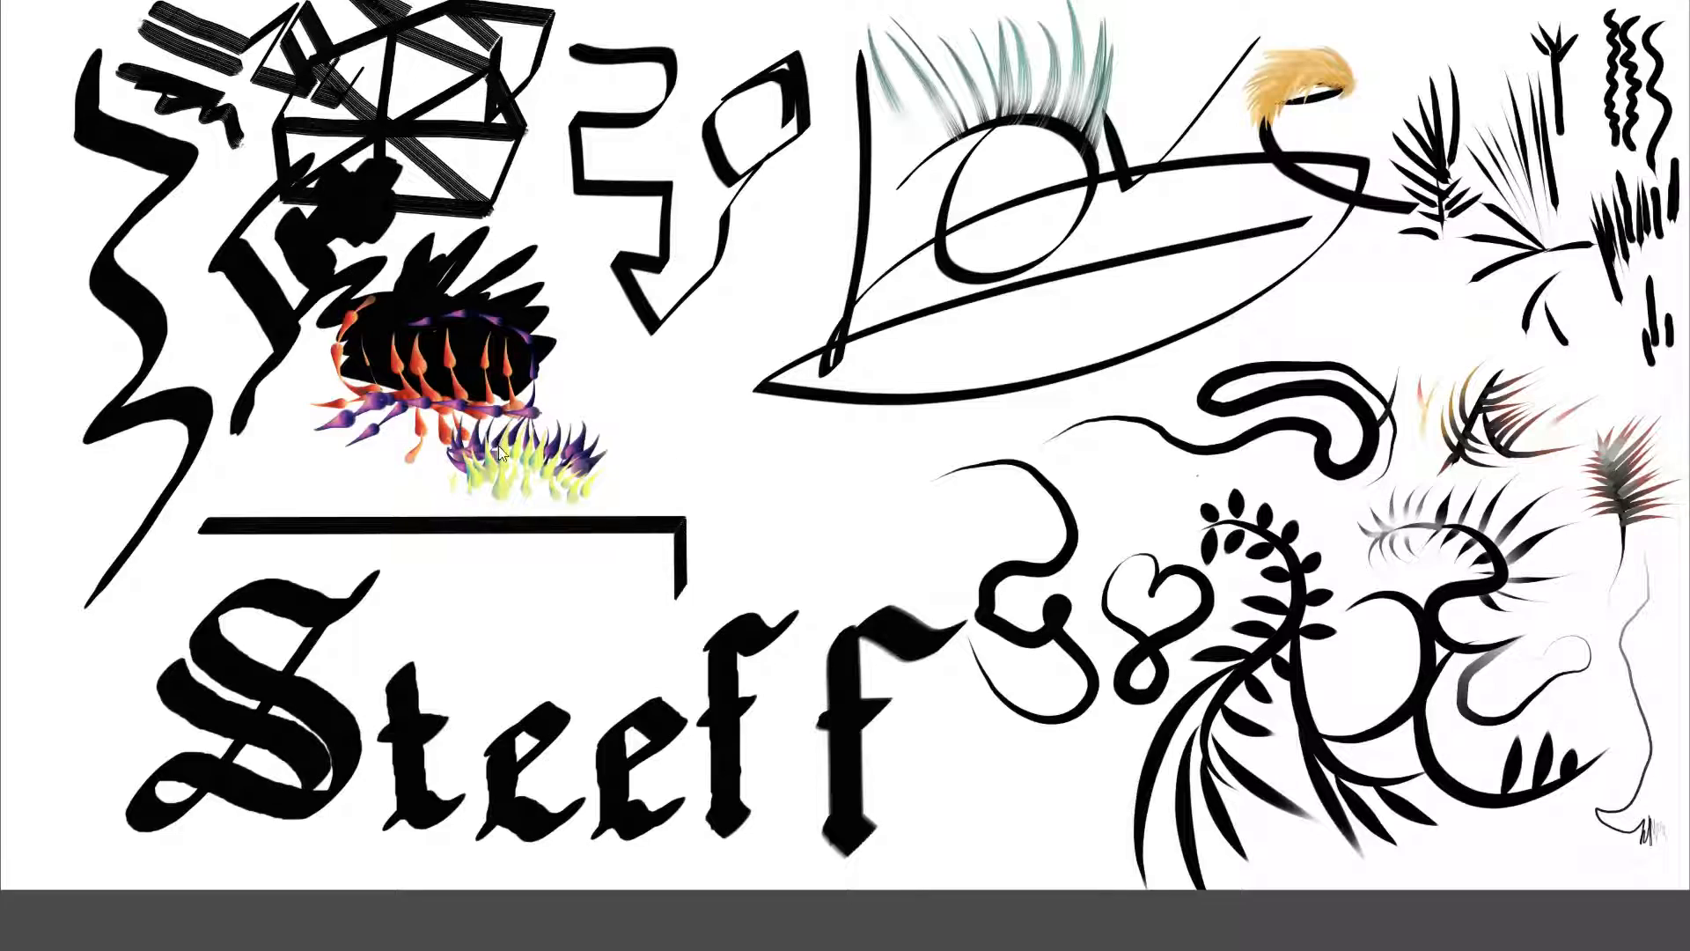
{"action": "key", "text": "Tab"}
{"action": "left_click_drag", "start_coordinate": [846, 414], "coordinate": [679, 485]}
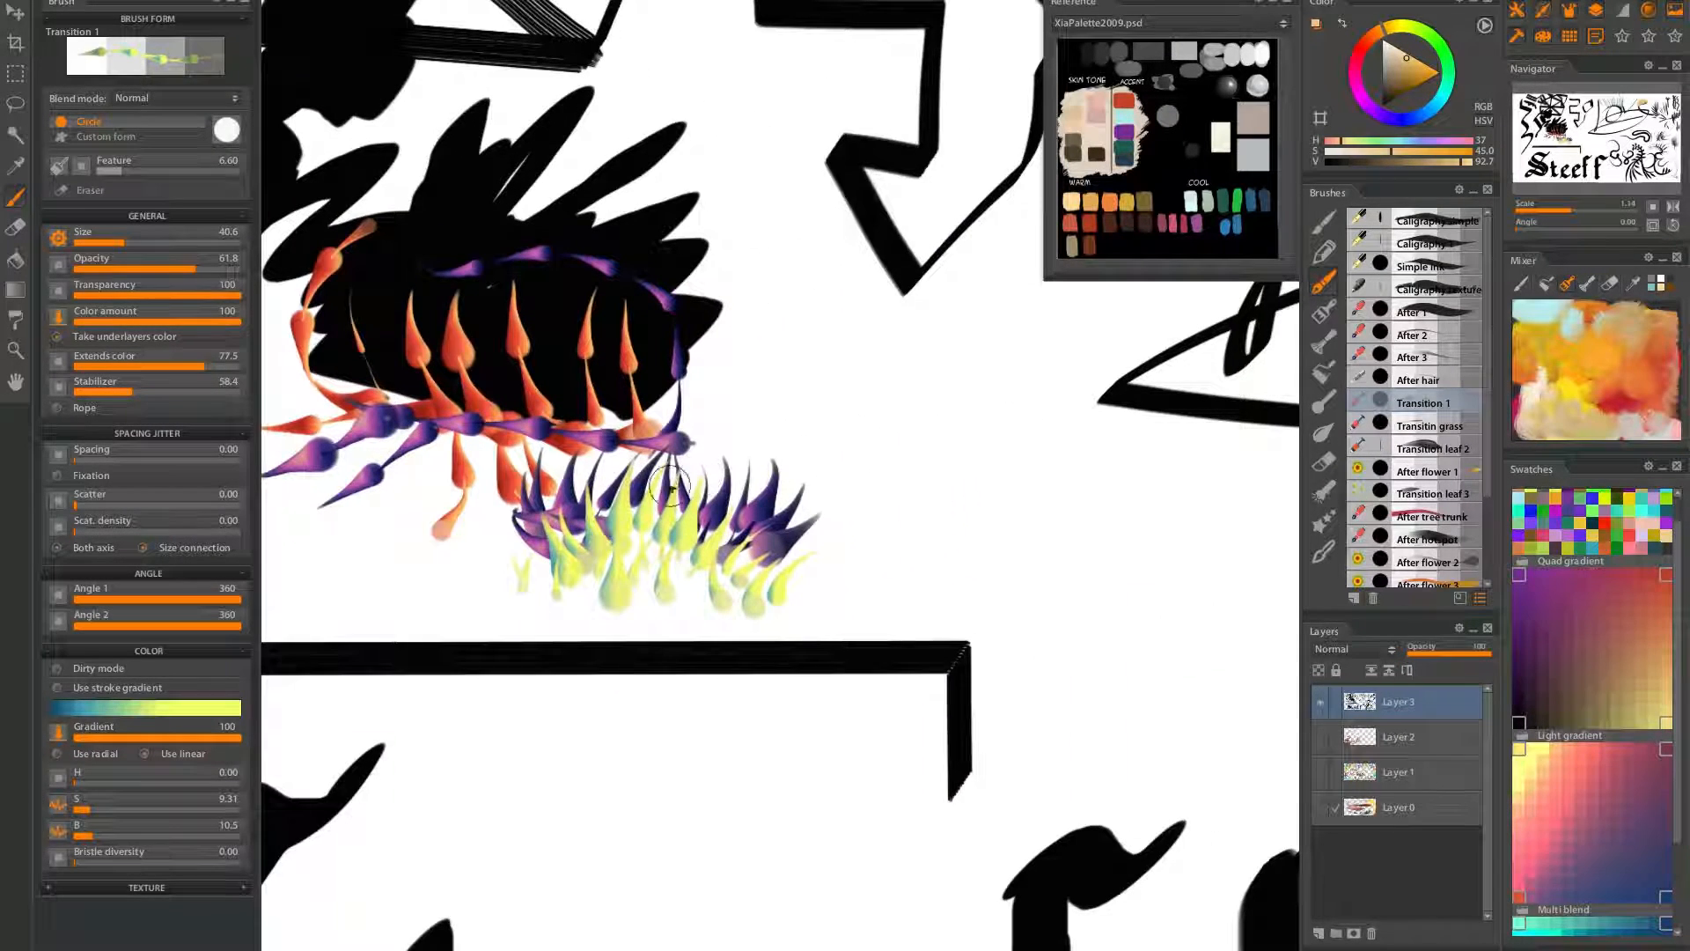
Switch to the Transitin grass brush and paint a row of upright tan blades on the right end of the horizontal black bar
{"action": "left_click", "coordinate": [1426, 426]}
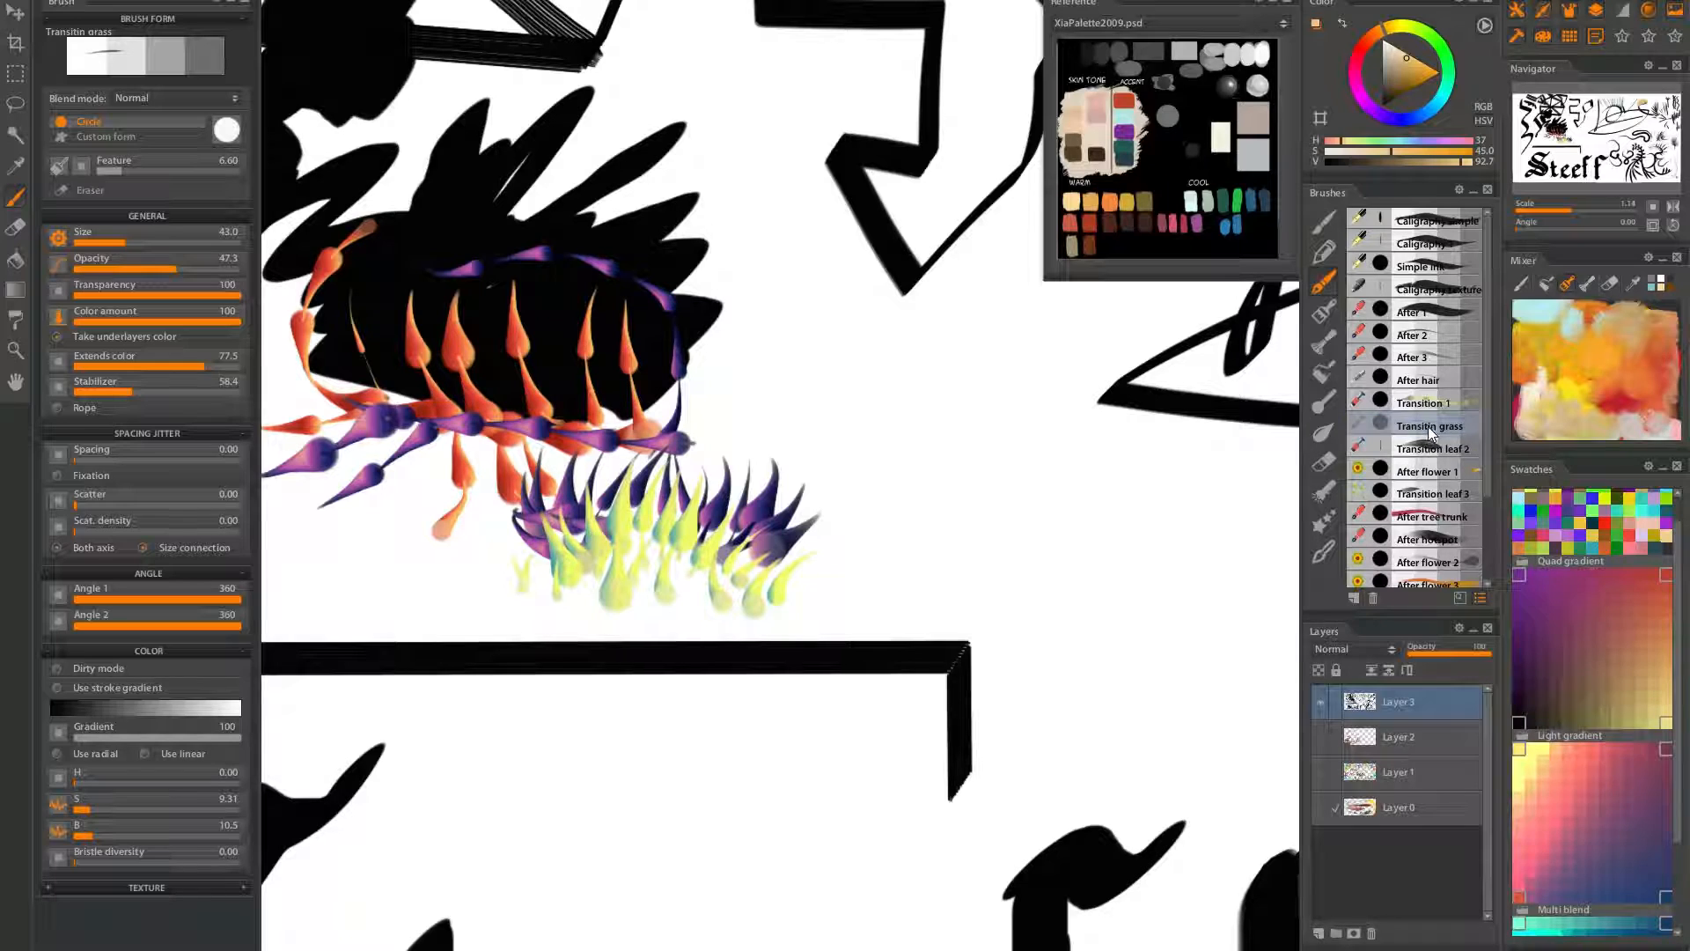
{"action": "left_click_drag", "start_coordinate": [1026, 515], "coordinate": [933, 531]}
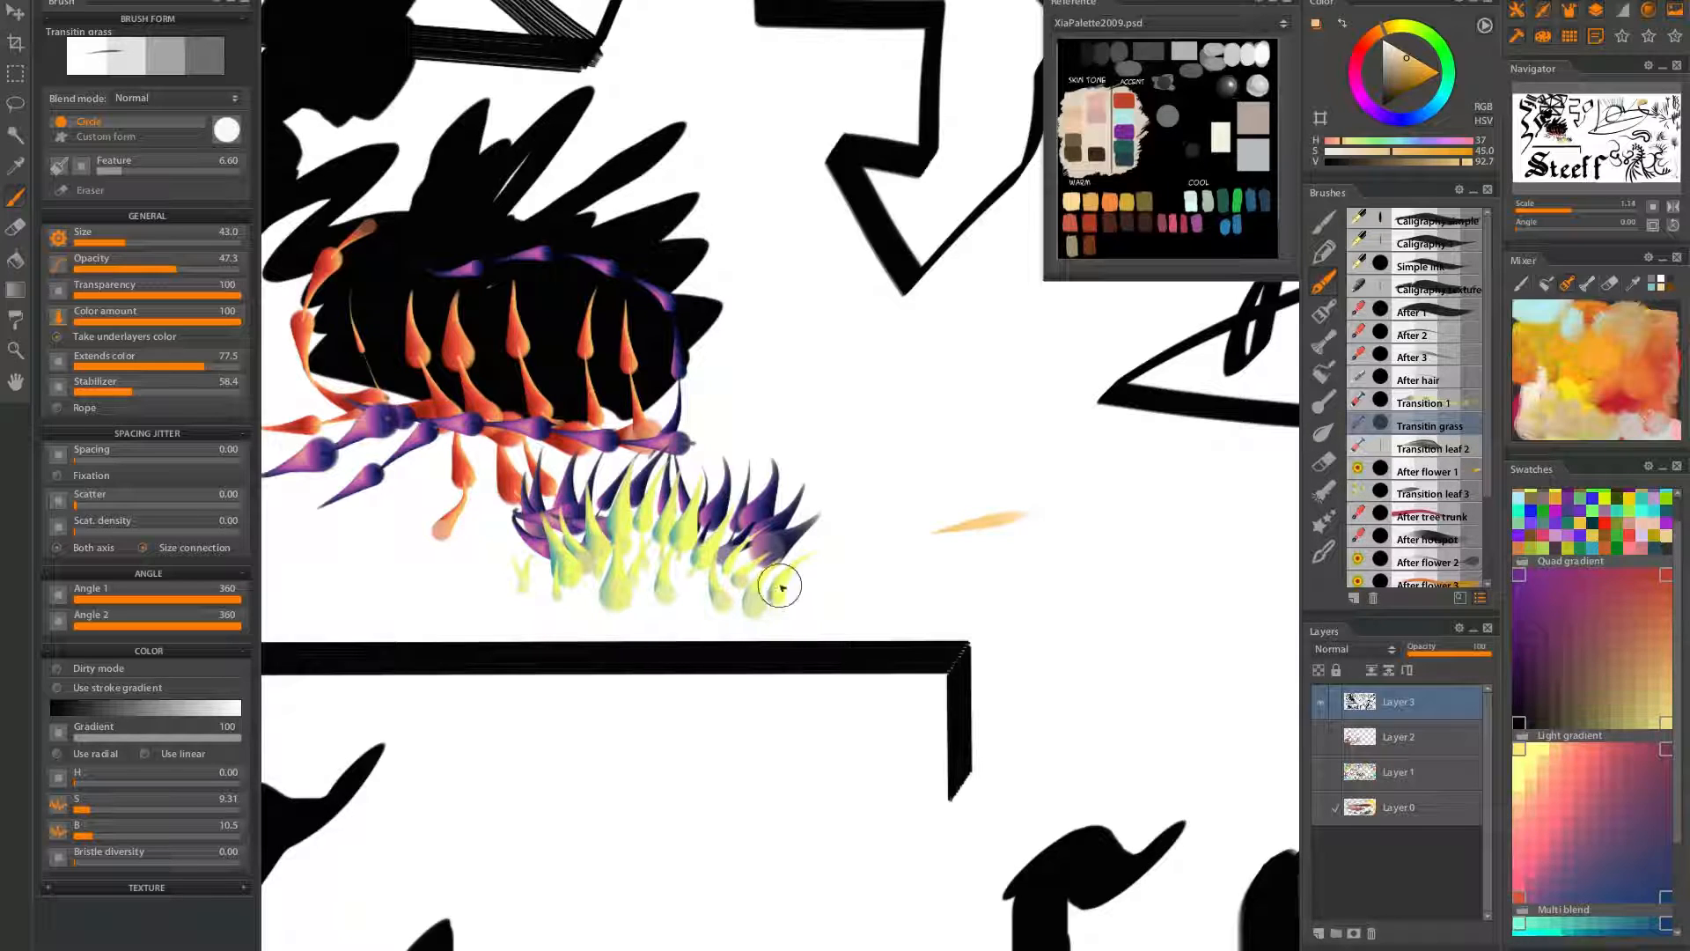
{"action": "key", "text": "ctrl+z"}
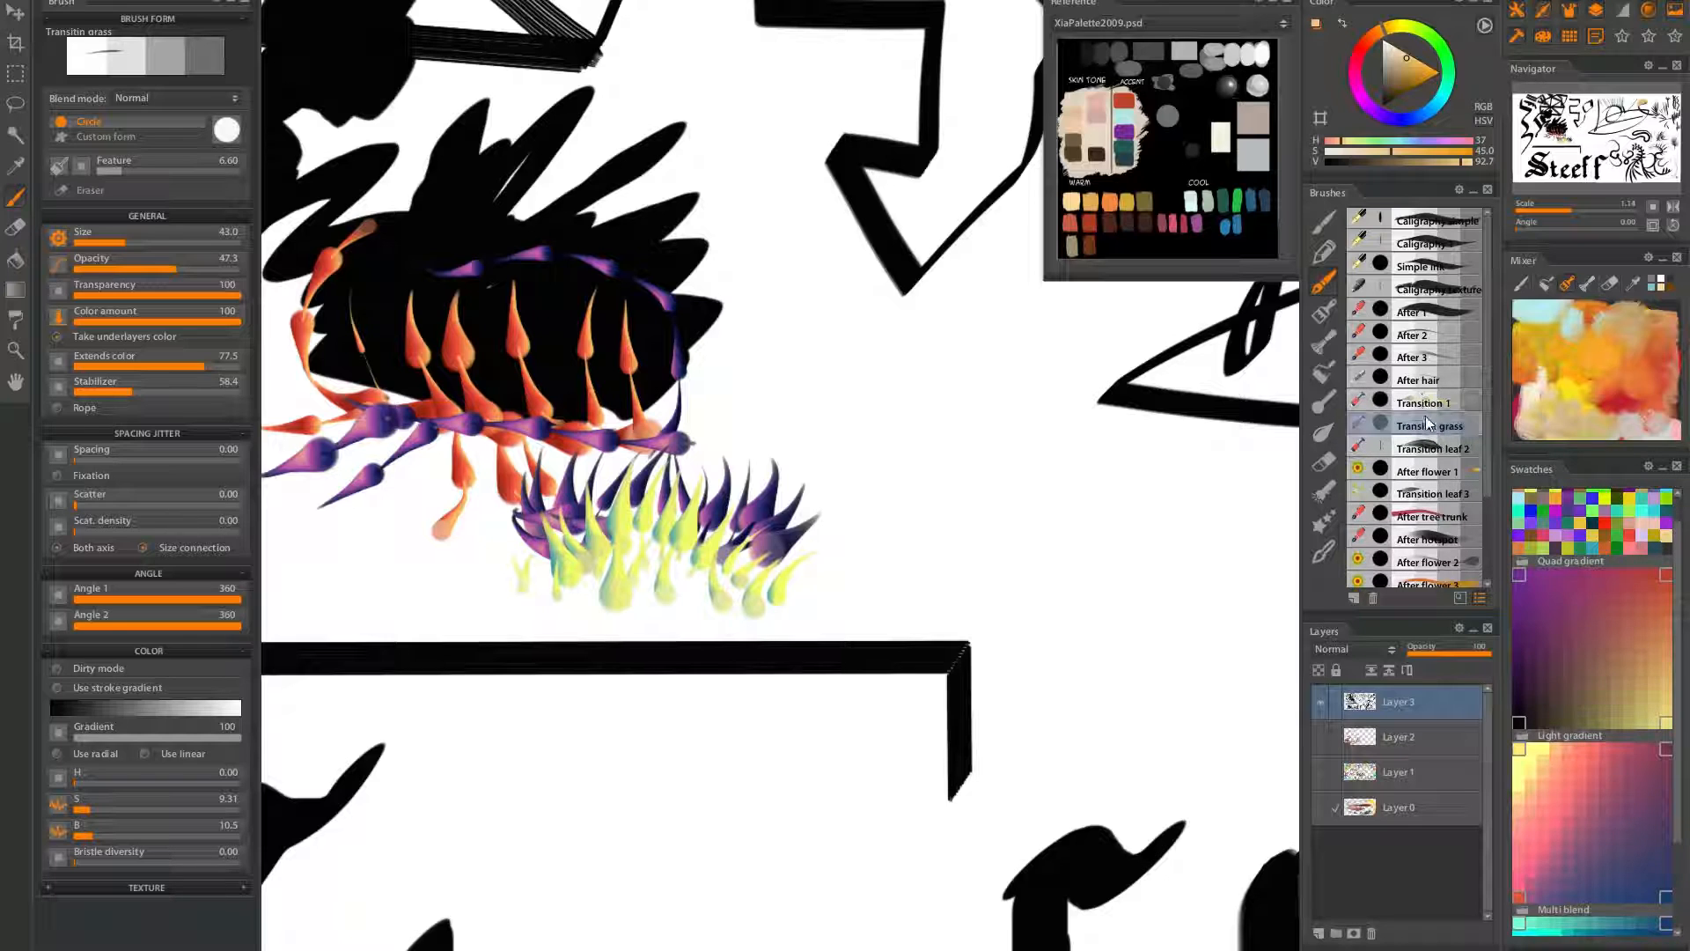
{"action": "left_click_drag", "start_coordinate": [880, 495], "coordinate": [652, 558]}
{"action": "left_click_drag", "start_coordinate": [652, 704], "coordinate": [691, 595]}
{"action": "mouse_move", "coordinate": [689, 713]}
{"action": "left_mouse_down"}
{"action": "mouse_move", "coordinate": [710, 626]}
{"action": "mouse_move", "coordinate": [738, 621]}
{"action": "left_mouse_up"}
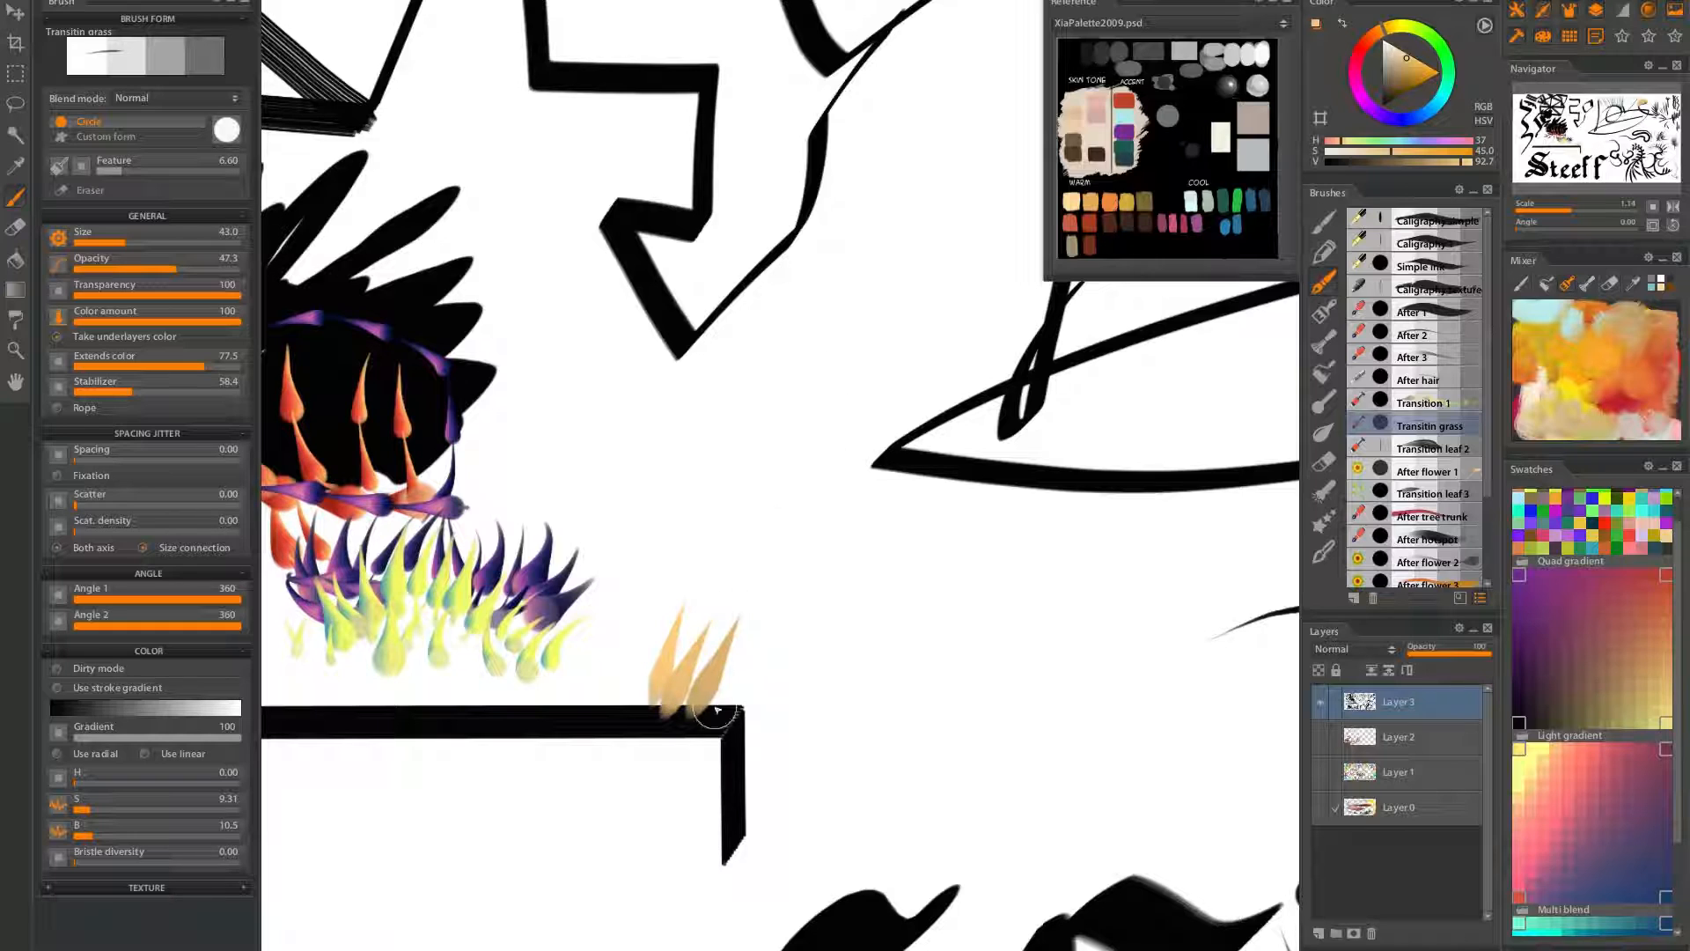
{"action": "left_click_drag", "start_coordinate": [743, 713], "coordinate": [754, 620]}
{"action": "left_click_drag", "start_coordinate": [652, 699], "coordinate": [638, 614]}
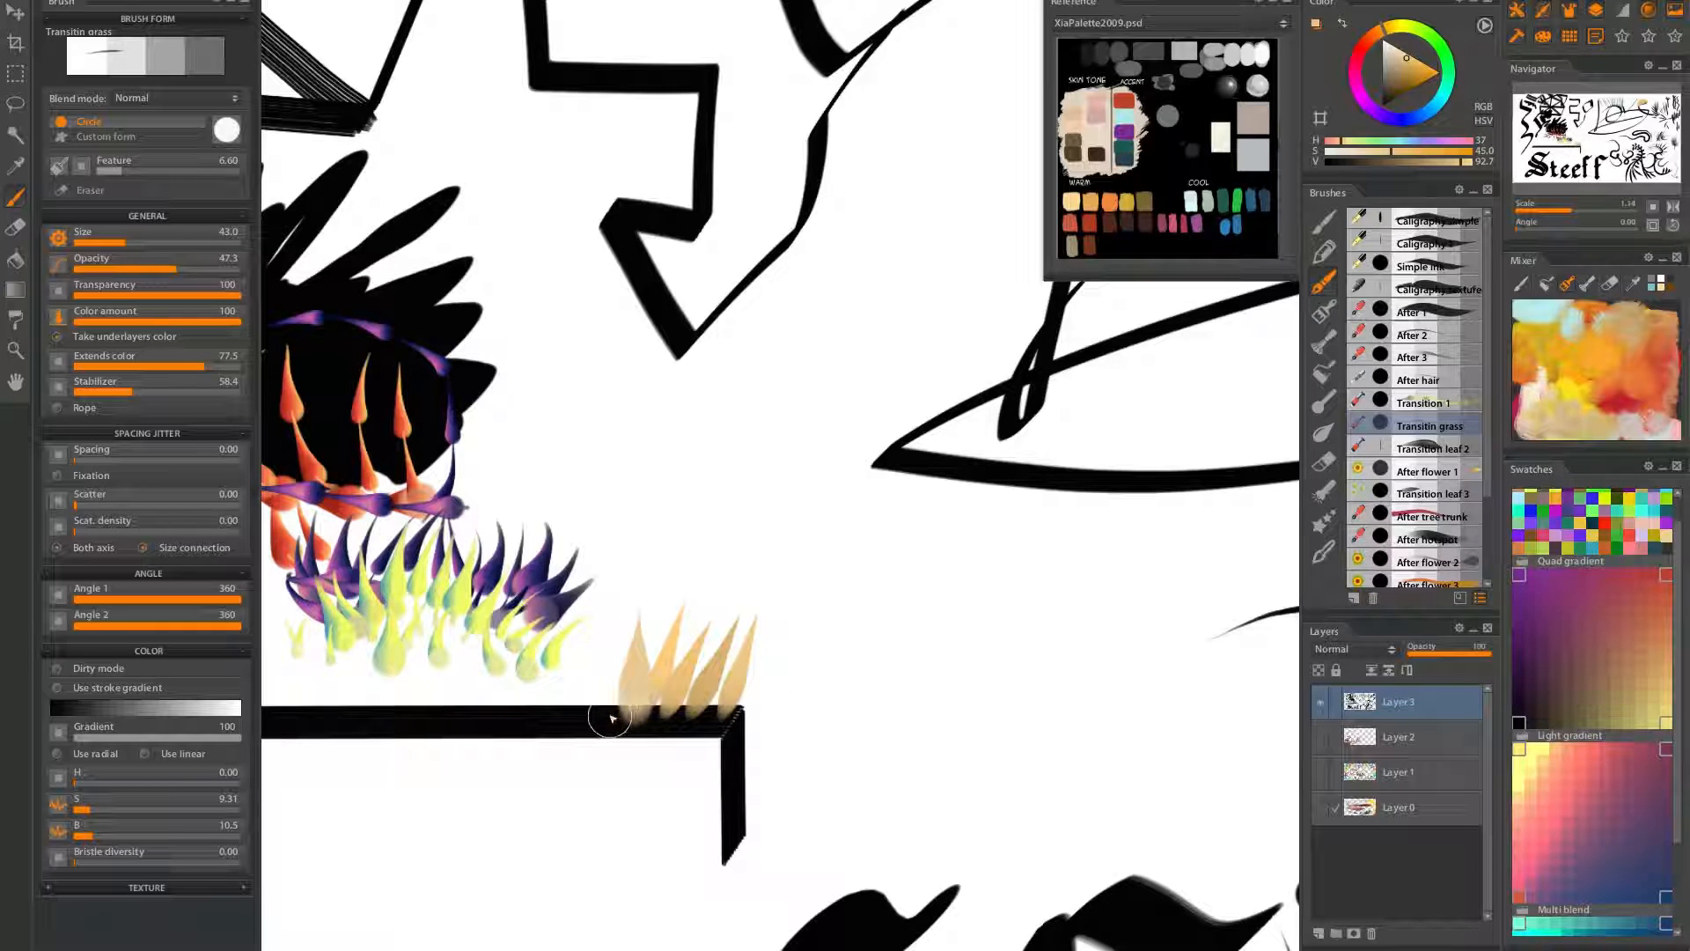
{"action": "left_click_drag", "start_coordinate": [613, 717], "coordinate": [601, 612]}
Paint tan grass blades fanning outward around the bar's corner and down its short vertical segment
{"action": "left_click_drag", "start_coordinate": [1030, 637], "coordinate": [657, 592]}
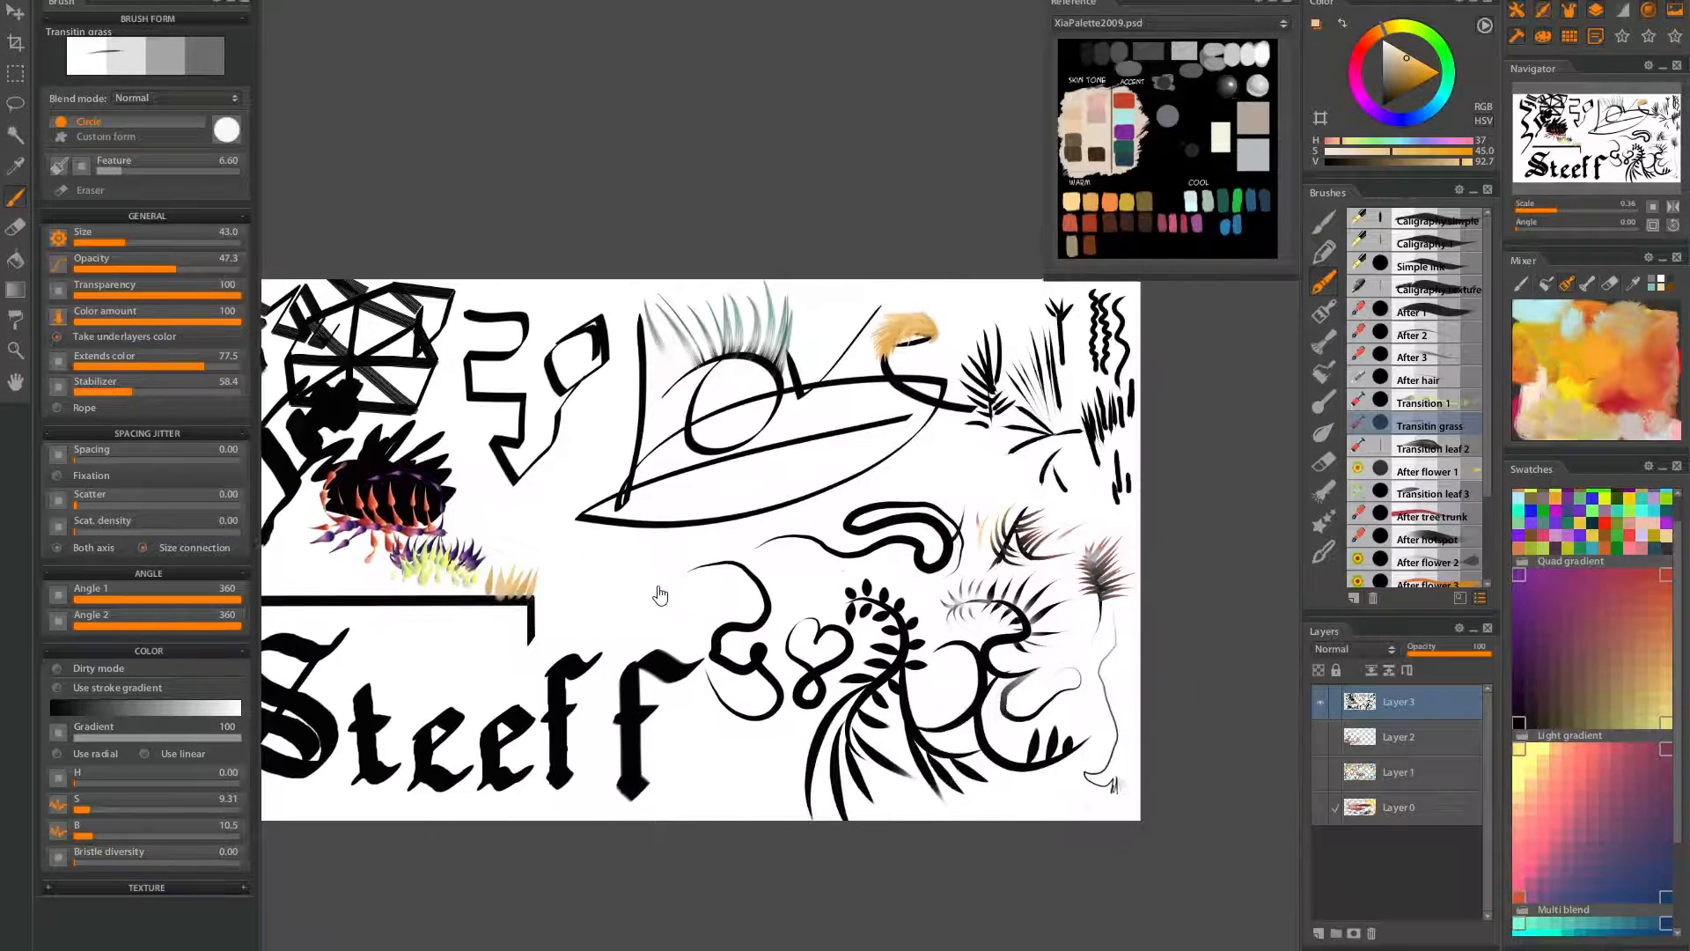
{"action": "mouse_move", "coordinate": [499, 600]}
{"action": "left_mouse_down"}
{"action": "mouse_move", "coordinate": [641, 602]}
{"action": "mouse_move", "coordinate": [619, 577]}
{"action": "left_mouse_up"}
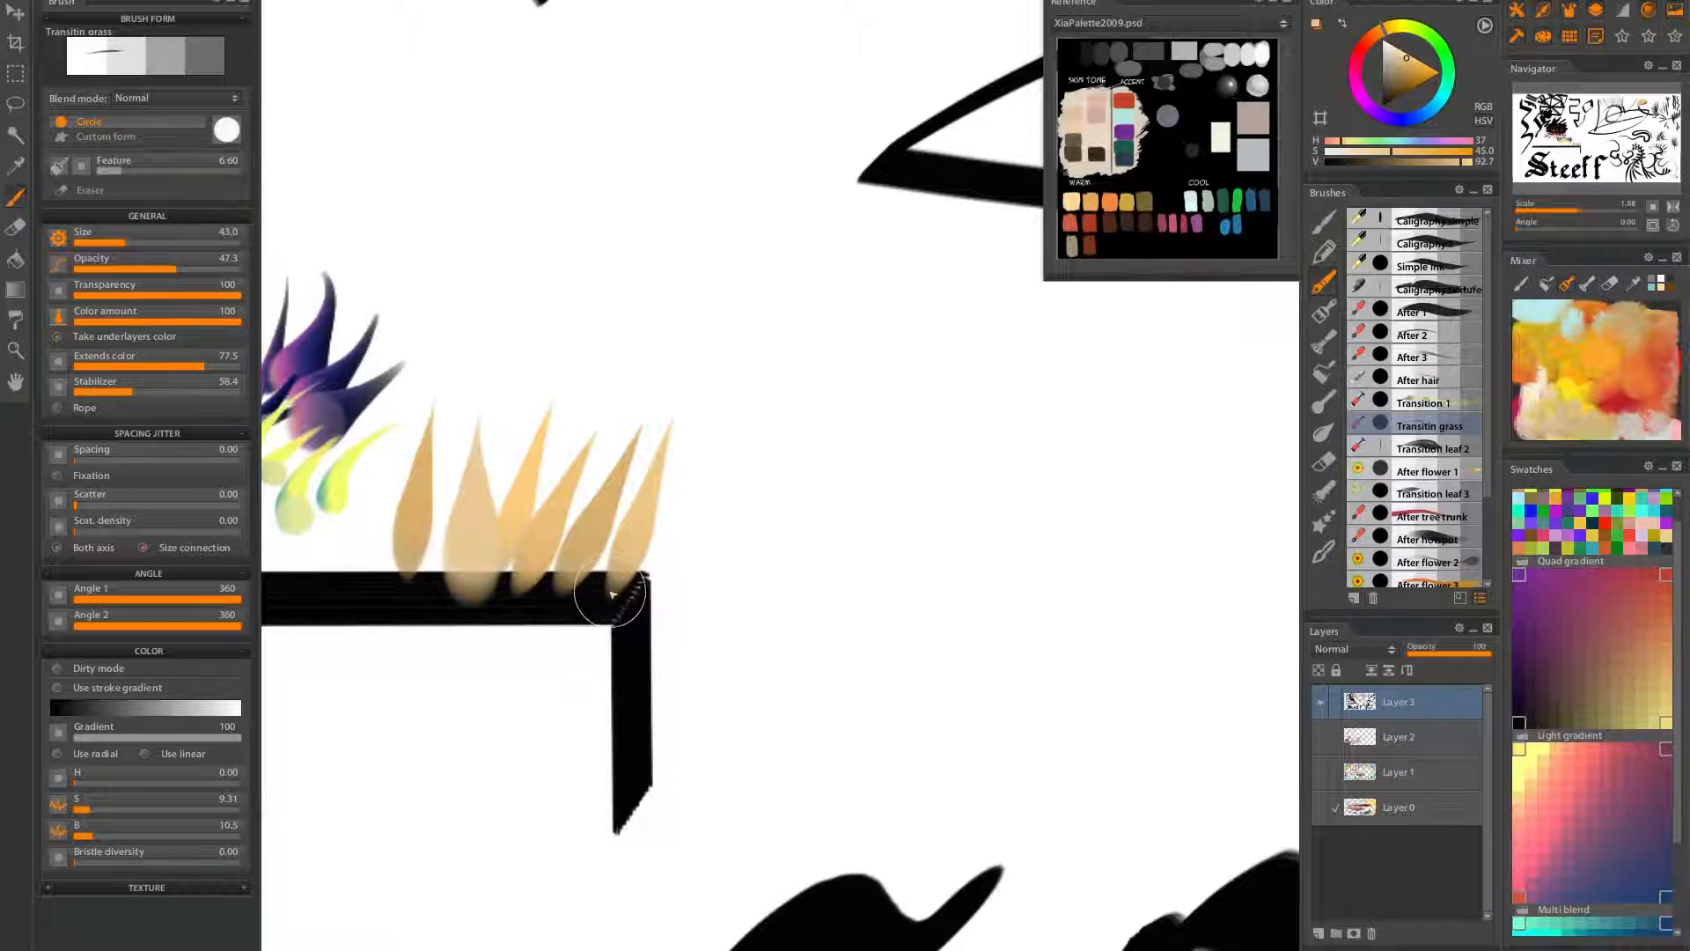
{"action": "mouse_move", "coordinate": [653, 614]}
{"action": "left_mouse_down"}
{"action": "mouse_move", "coordinate": [795, 441]}
{"action": "mouse_move", "coordinate": [778, 489]}
{"action": "left_mouse_up"}
{"action": "key", "text": "ctrl+z"}
{"action": "mouse_move", "coordinate": [650, 658]}
{"action": "left_mouse_down"}
{"action": "mouse_move", "coordinate": [818, 429]}
{"action": "mouse_move", "coordinate": [790, 554]}
{"action": "left_mouse_up"}
{"action": "key", "text": "ctrl+z"}
{"action": "mouse_move", "coordinate": [674, 661]}
{"action": "left_mouse_down"}
{"action": "mouse_move", "coordinate": [771, 628]}
{"action": "mouse_move", "coordinate": [840, 665]}
{"action": "left_mouse_up"}
{"action": "left_click_drag", "start_coordinate": [660, 696], "coordinate": [819, 738]}
{"action": "left_click_drag", "start_coordinate": [659, 753], "coordinate": [819, 777]}
{"action": "left_click_drag", "start_coordinate": [665, 796], "coordinate": [796, 830]}
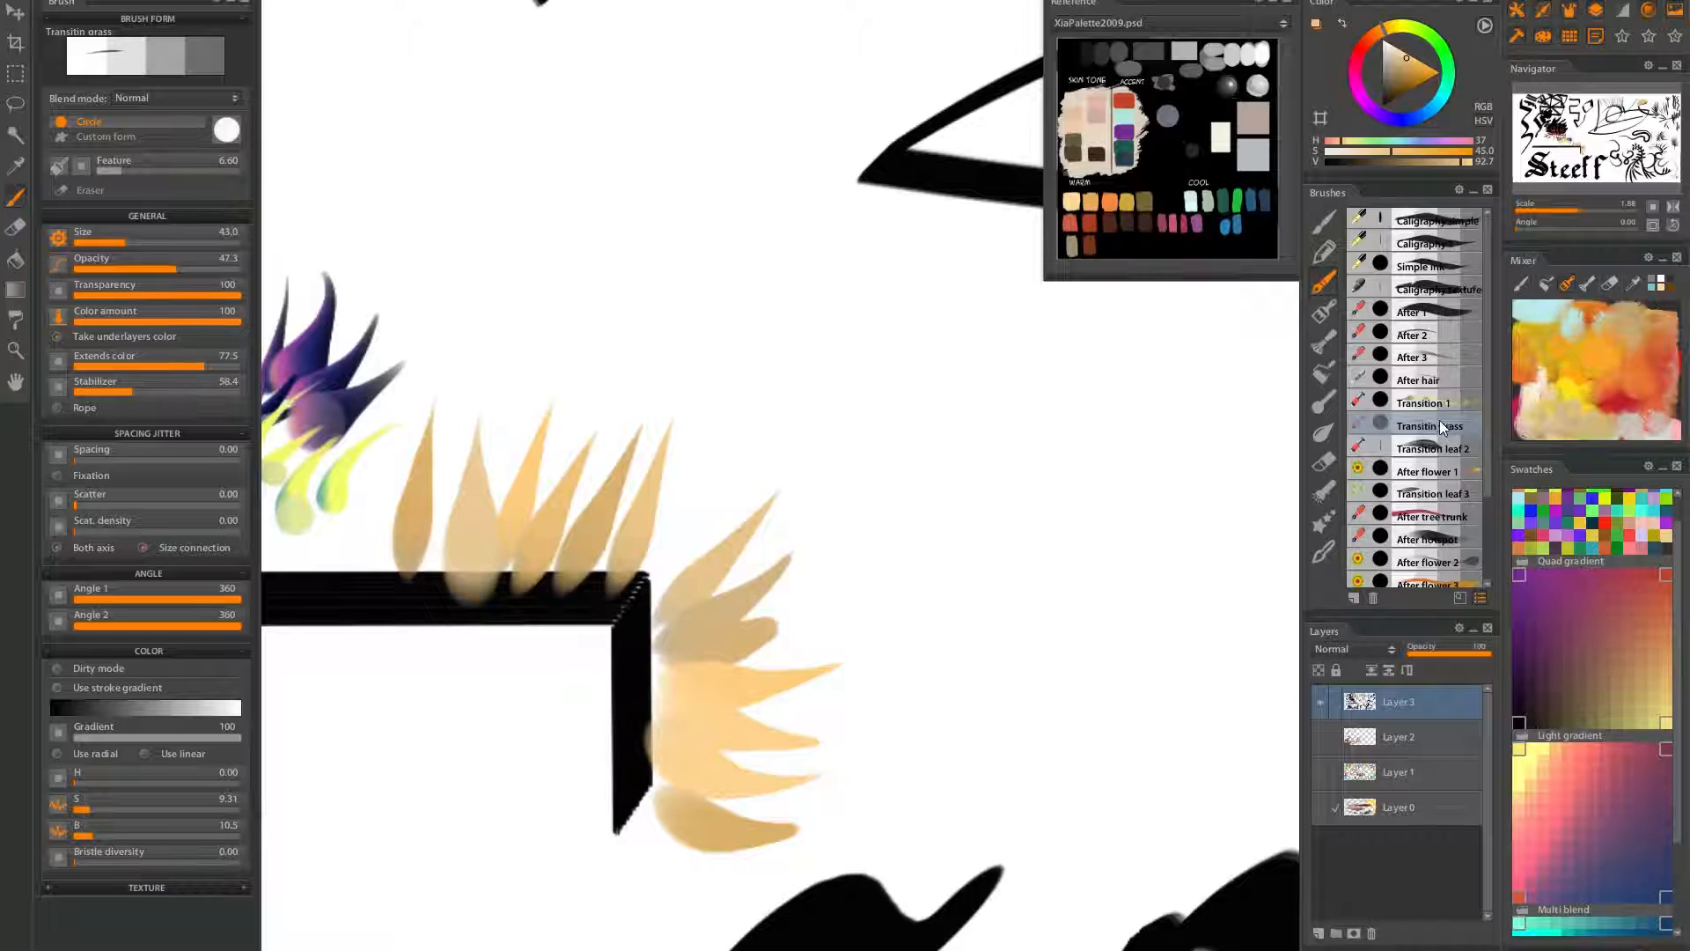
Set the colour to green (H 139, S 71.6, V 60.3) and paint a row of grass blades along the horizontal black bar
{"action": "left_click_drag", "start_coordinate": [434, 624], "coordinate": [849, 595]}
{"action": "mouse_move", "coordinate": [1076, 539]}
{"action": "left_mouse_down"}
{"action": "mouse_move", "coordinate": [722, 578]}
{"action": "mouse_move", "coordinate": [839, 557]}
{"action": "mouse_move", "coordinate": [771, 581]}
{"action": "left_mouse_up"}
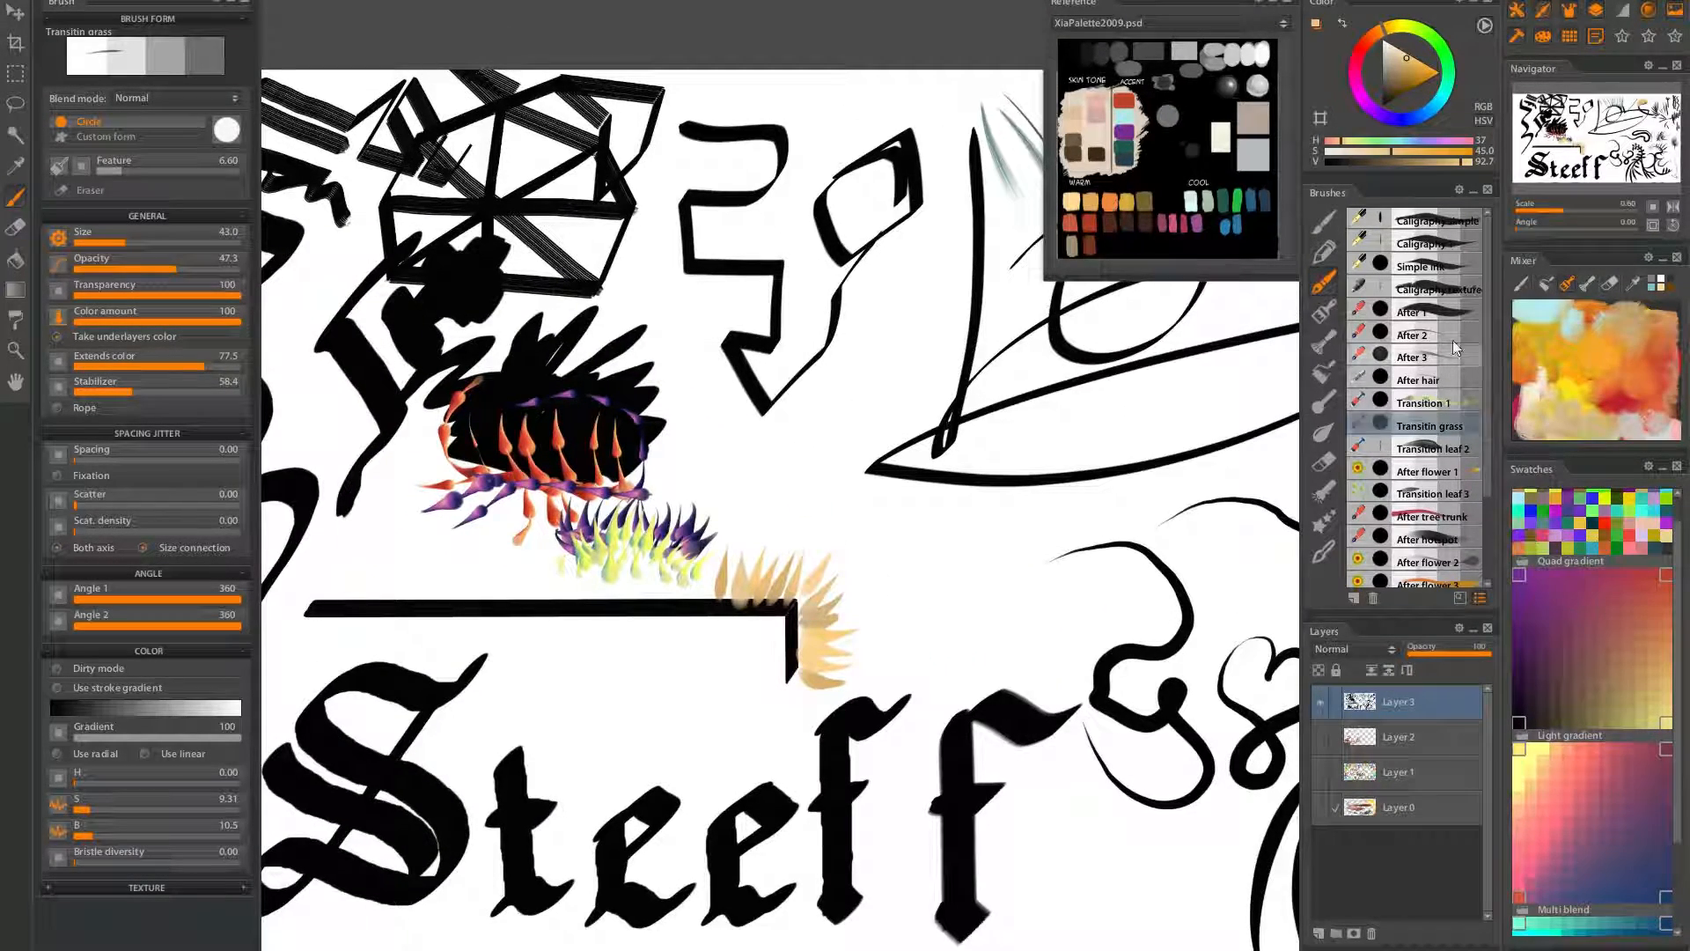
{"action": "left_click", "coordinate": [1239, 202]}
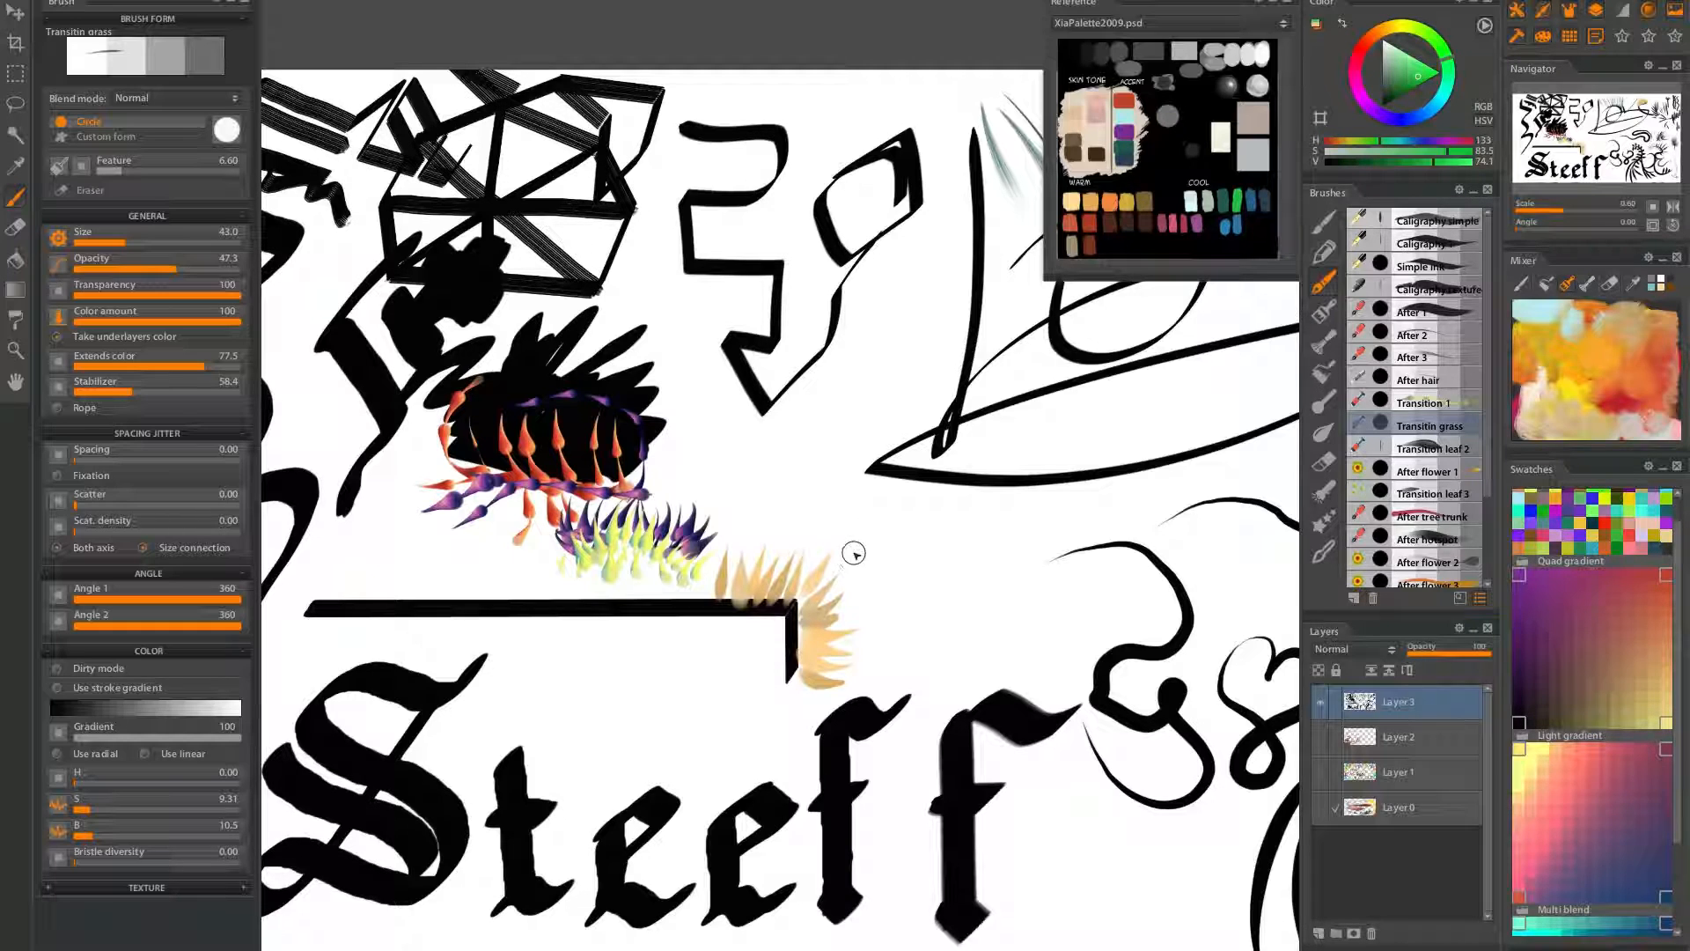
{"action": "left_click", "coordinate": [1251, 172]}
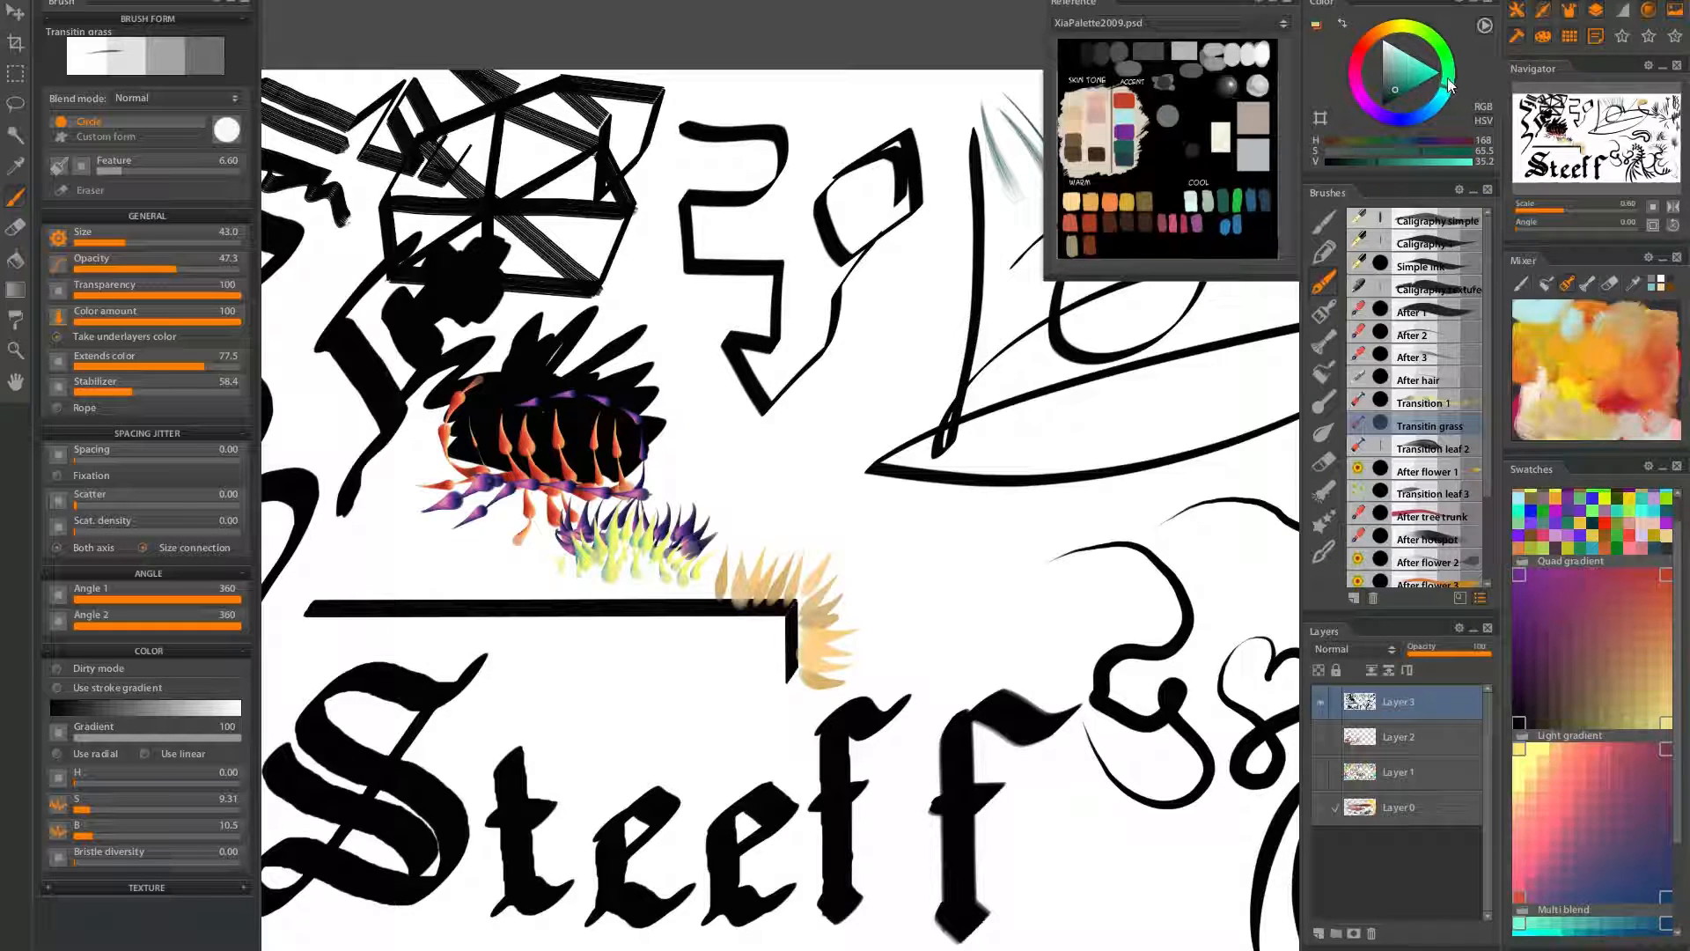
{"action": "left_click", "coordinate": [1405, 88]}
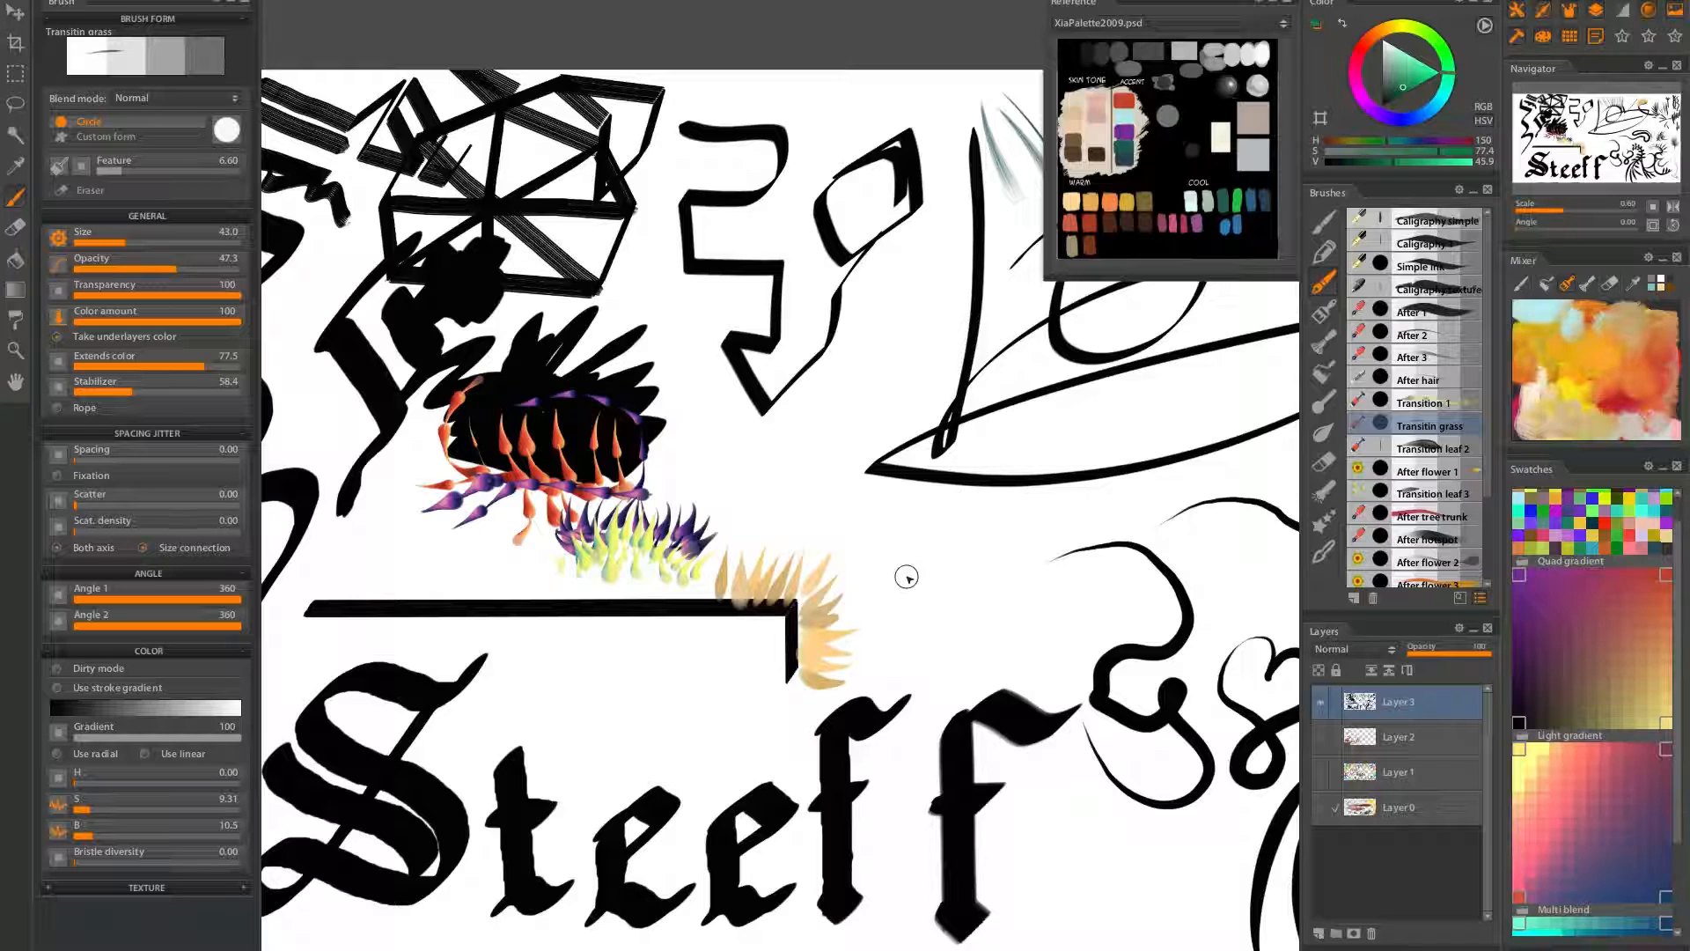
{"action": "left_click", "coordinate": [1446, 64]}
{"action": "left_click", "coordinate": [1409, 80]}
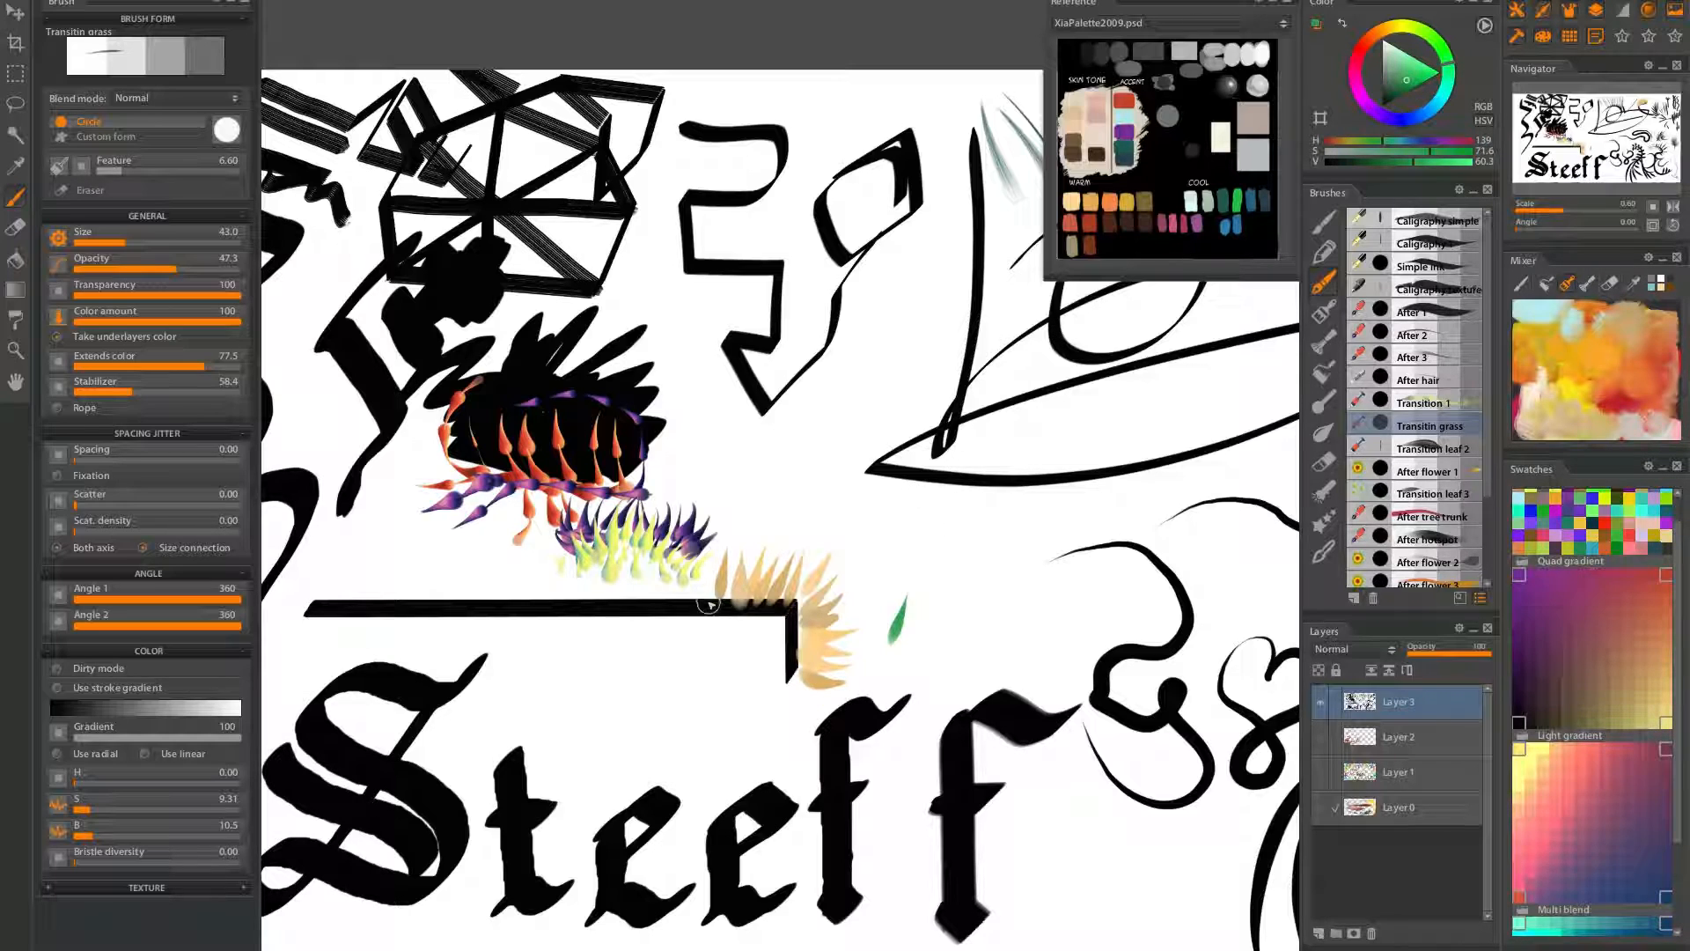
{"action": "left_click_drag", "start_coordinate": [696, 607], "coordinate": [649, 580]}
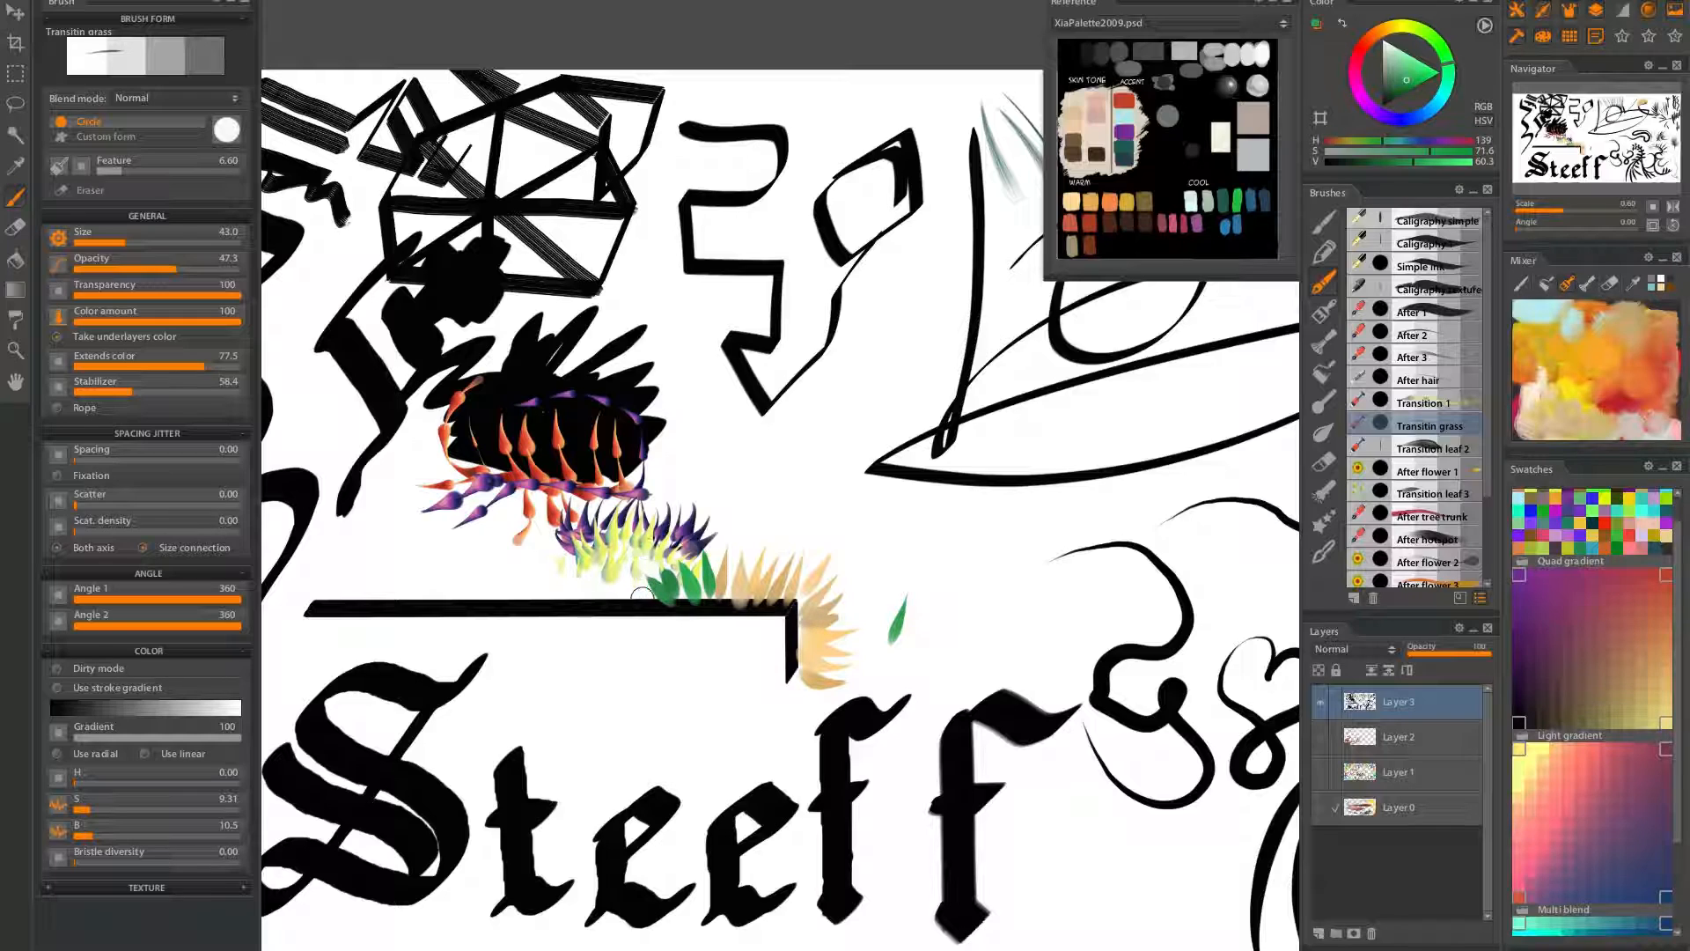
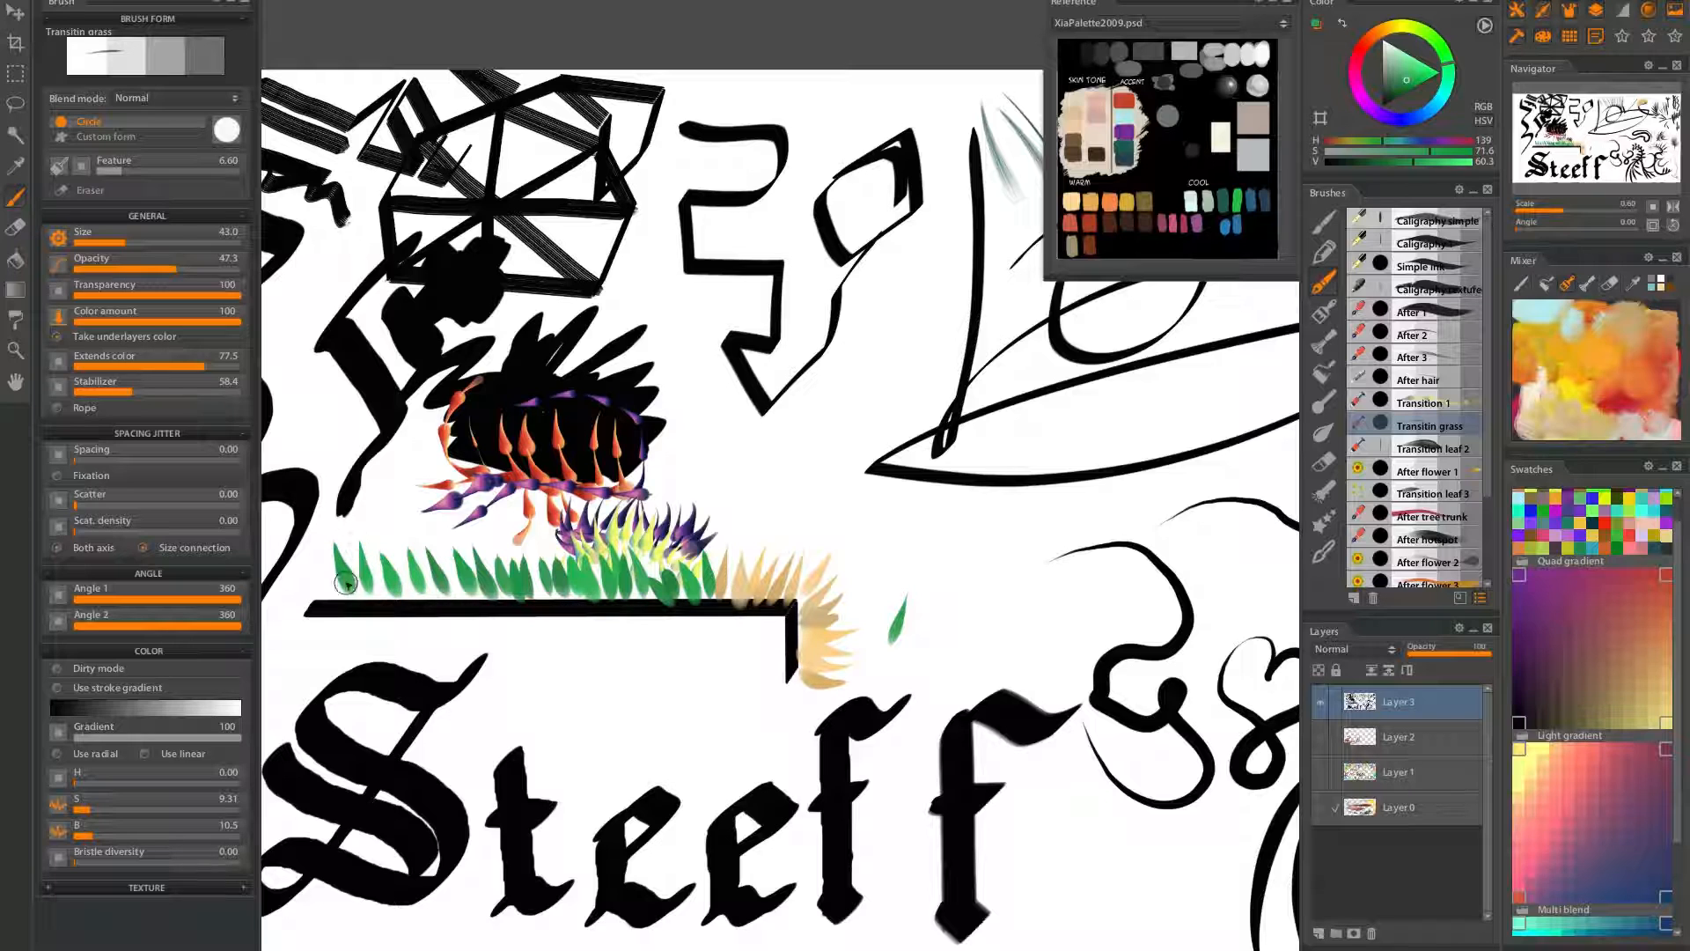
{"action": "mouse_move", "coordinate": [414, 588]}
{"action": "left_mouse_down"}
{"action": "mouse_move", "coordinate": [565, 499]}
{"action": "mouse_move", "coordinate": [572, 456]}
{"action": "left_mouse_up"}
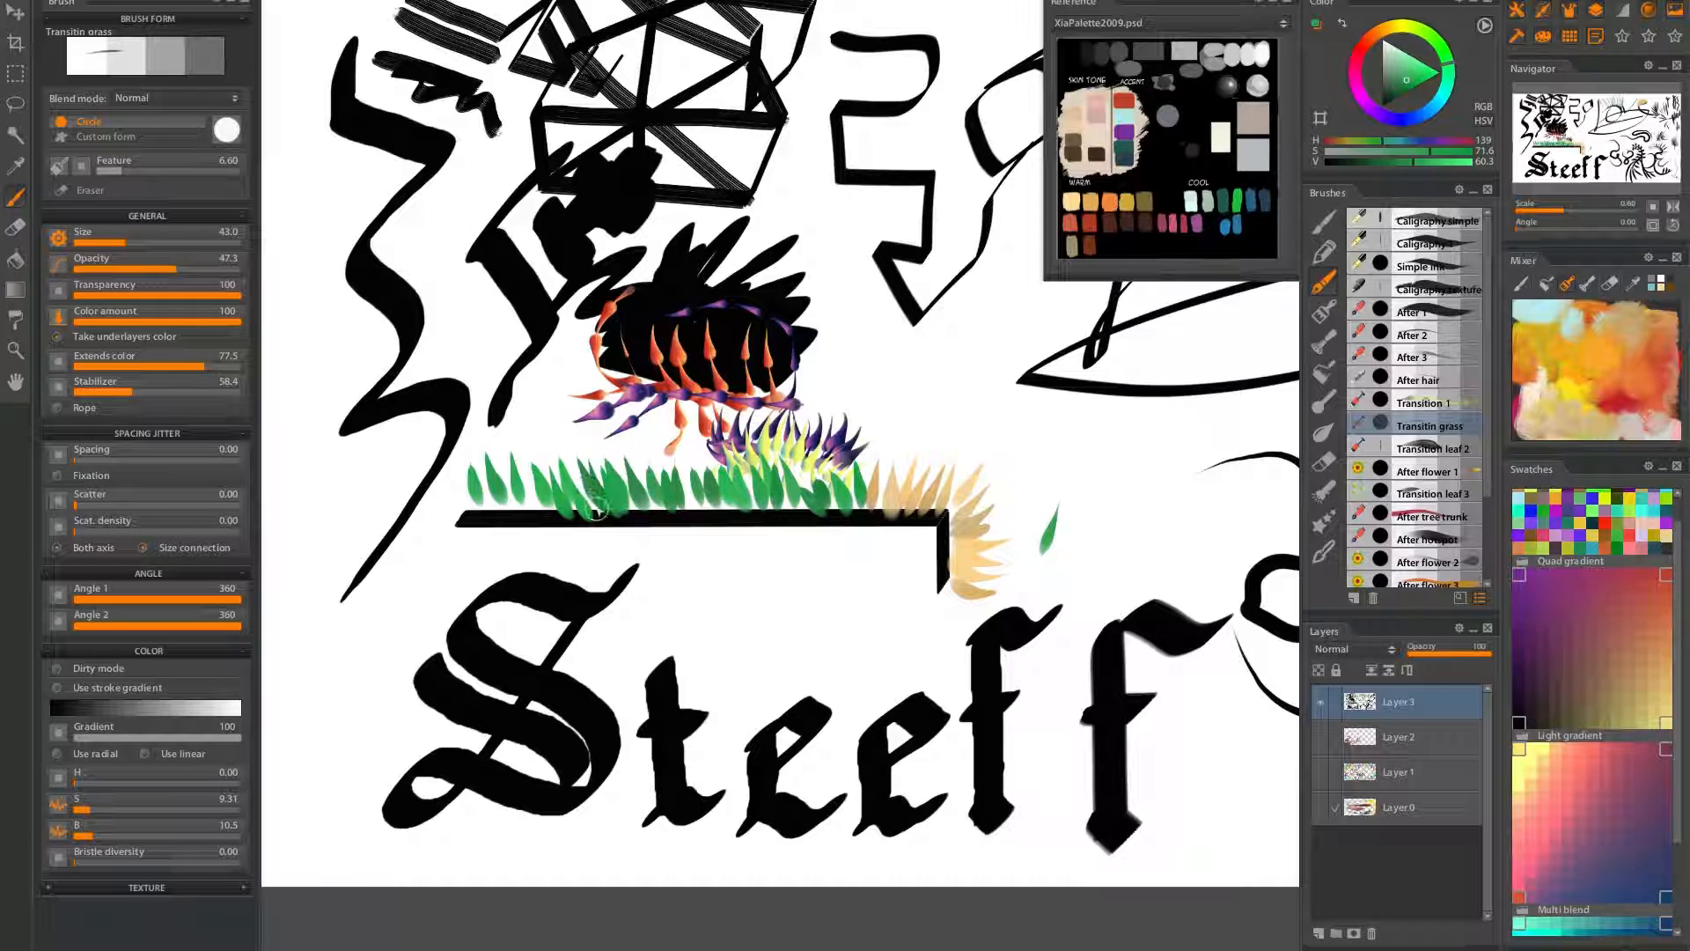
Paint overlapping green grass blades along the left part of the black bar with the Transitin grass brush
{"action": "scroll", "coordinate": [584, 487], "scroll_direction": "up", "scroll_amount": 5}
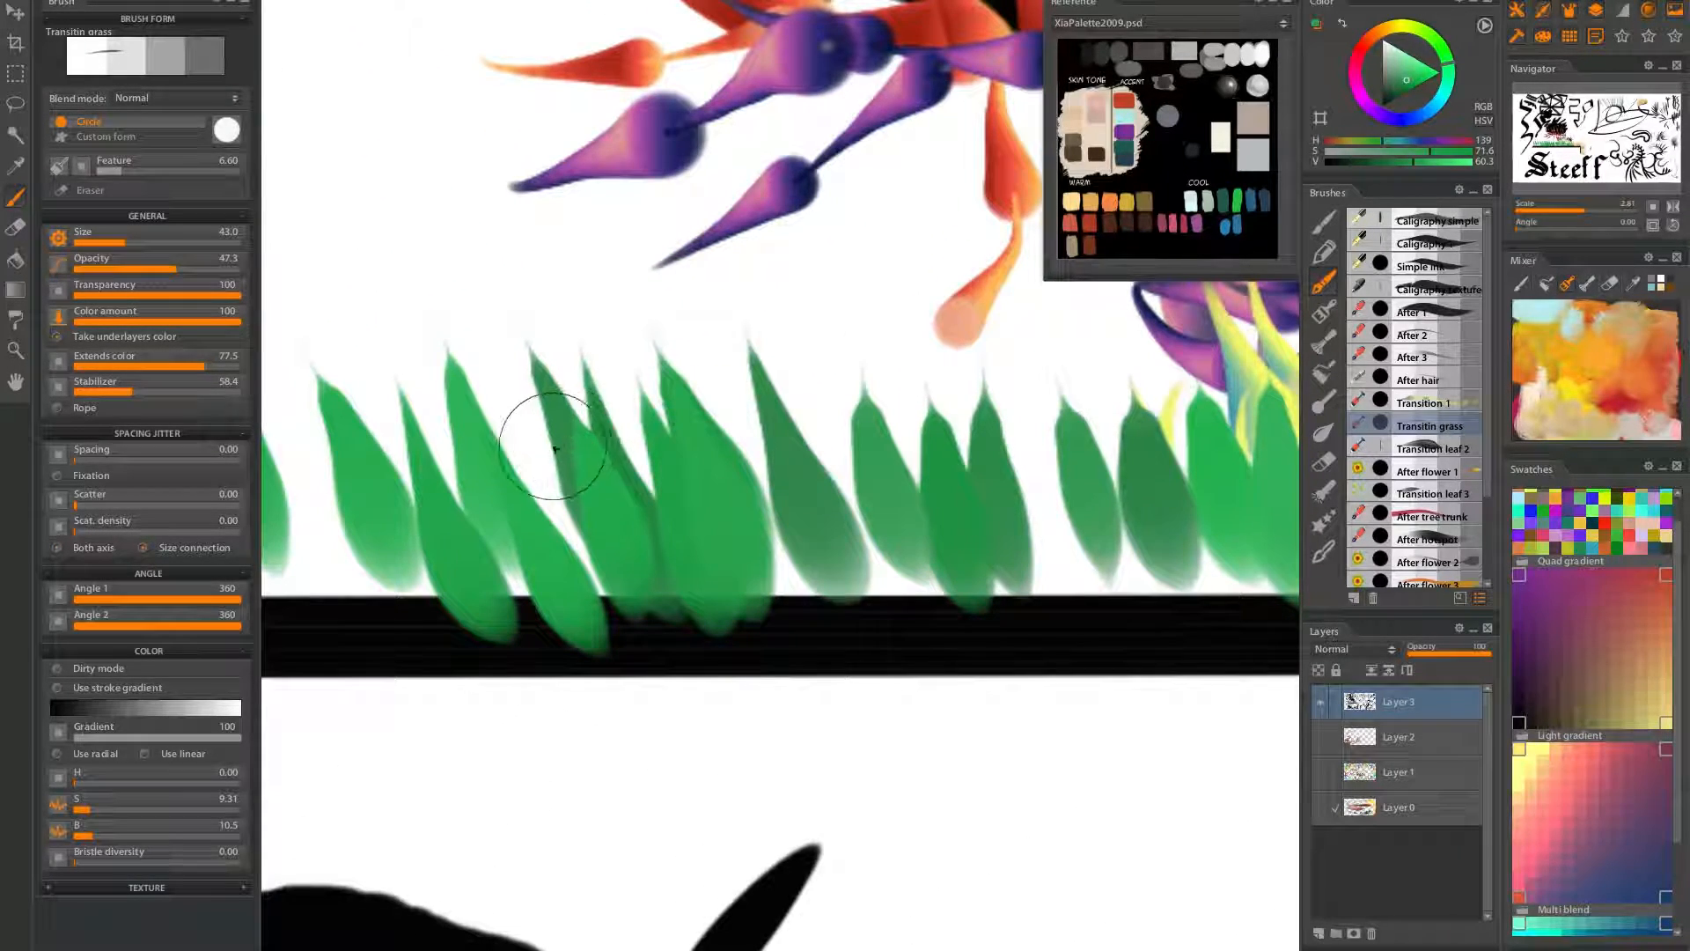
{"action": "left_click_drag", "start_coordinate": [1111, 484], "coordinate": [1075, 453]}
{"action": "left_click_drag", "start_coordinate": [586, 517], "coordinate": [1018, 492]}
{"action": "left_click_drag", "start_coordinate": [809, 546], "coordinate": [717, 359]}
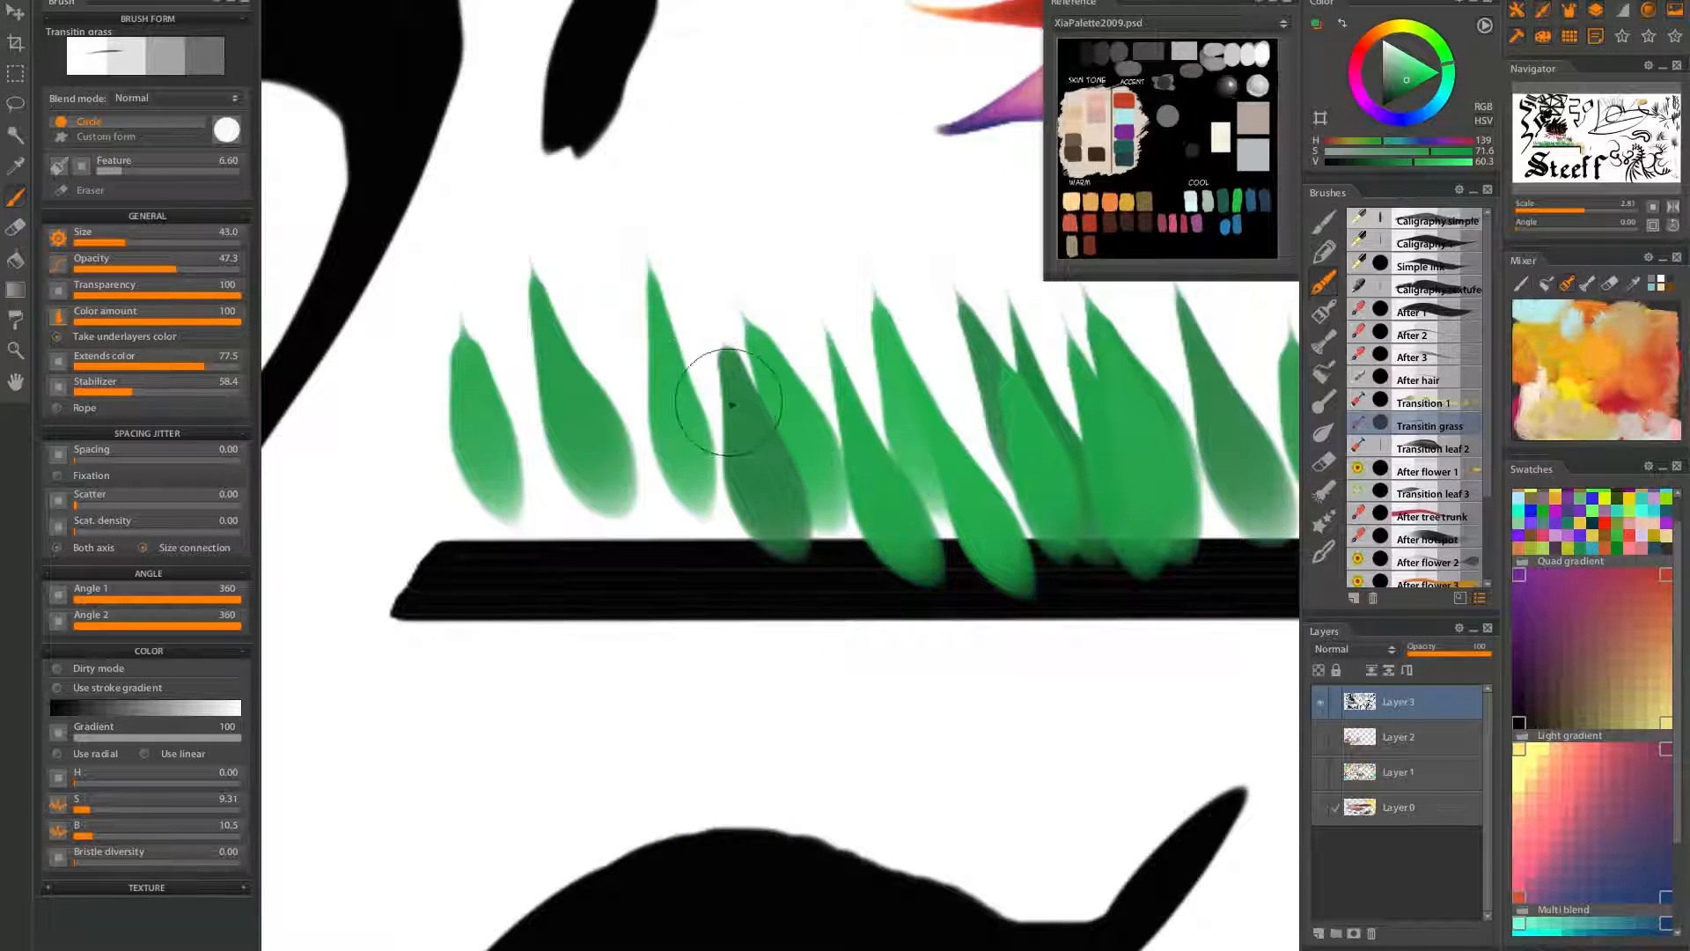
{"action": "left_click_drag", "start_coordinate": [696, 572], "coordinate": [649, 302]}
{"action": "left_click_drag", "start_coordinate": [604, 584], "coordinate": [581, 353]}
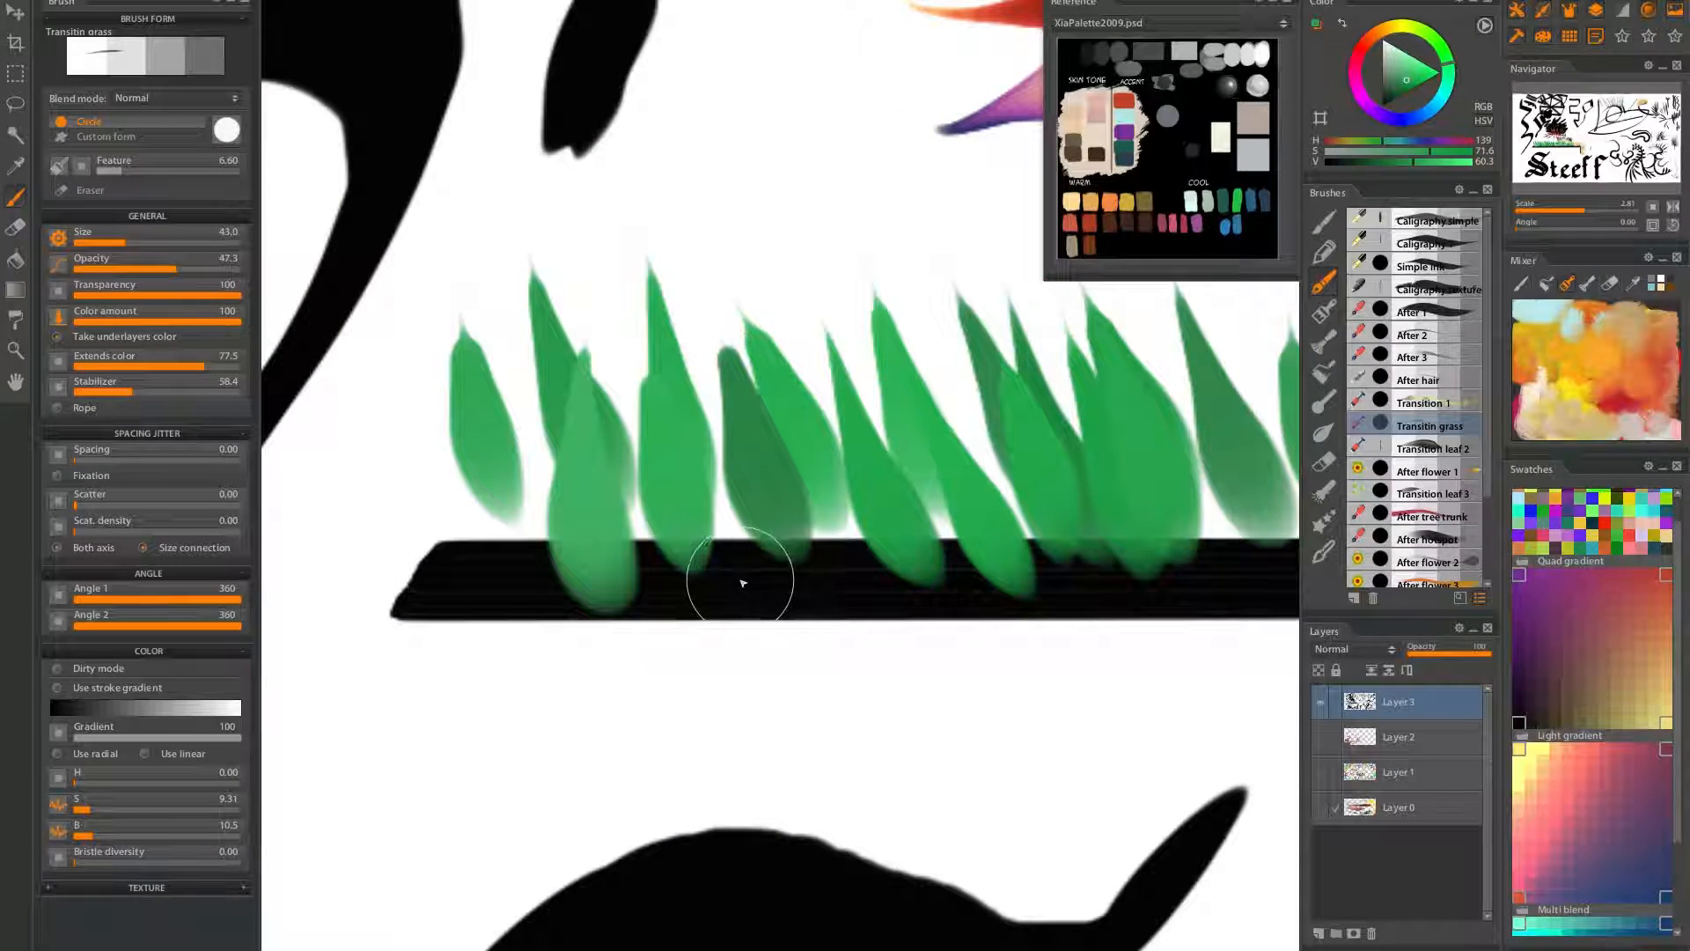
{"action": "left_click_drag", "start_coordinate": [743, 585], "coordinate": [710, 237]}
{"action": "left_click_drag", "start_coordinate": [642, 566], "coordinate": [631, 275]}
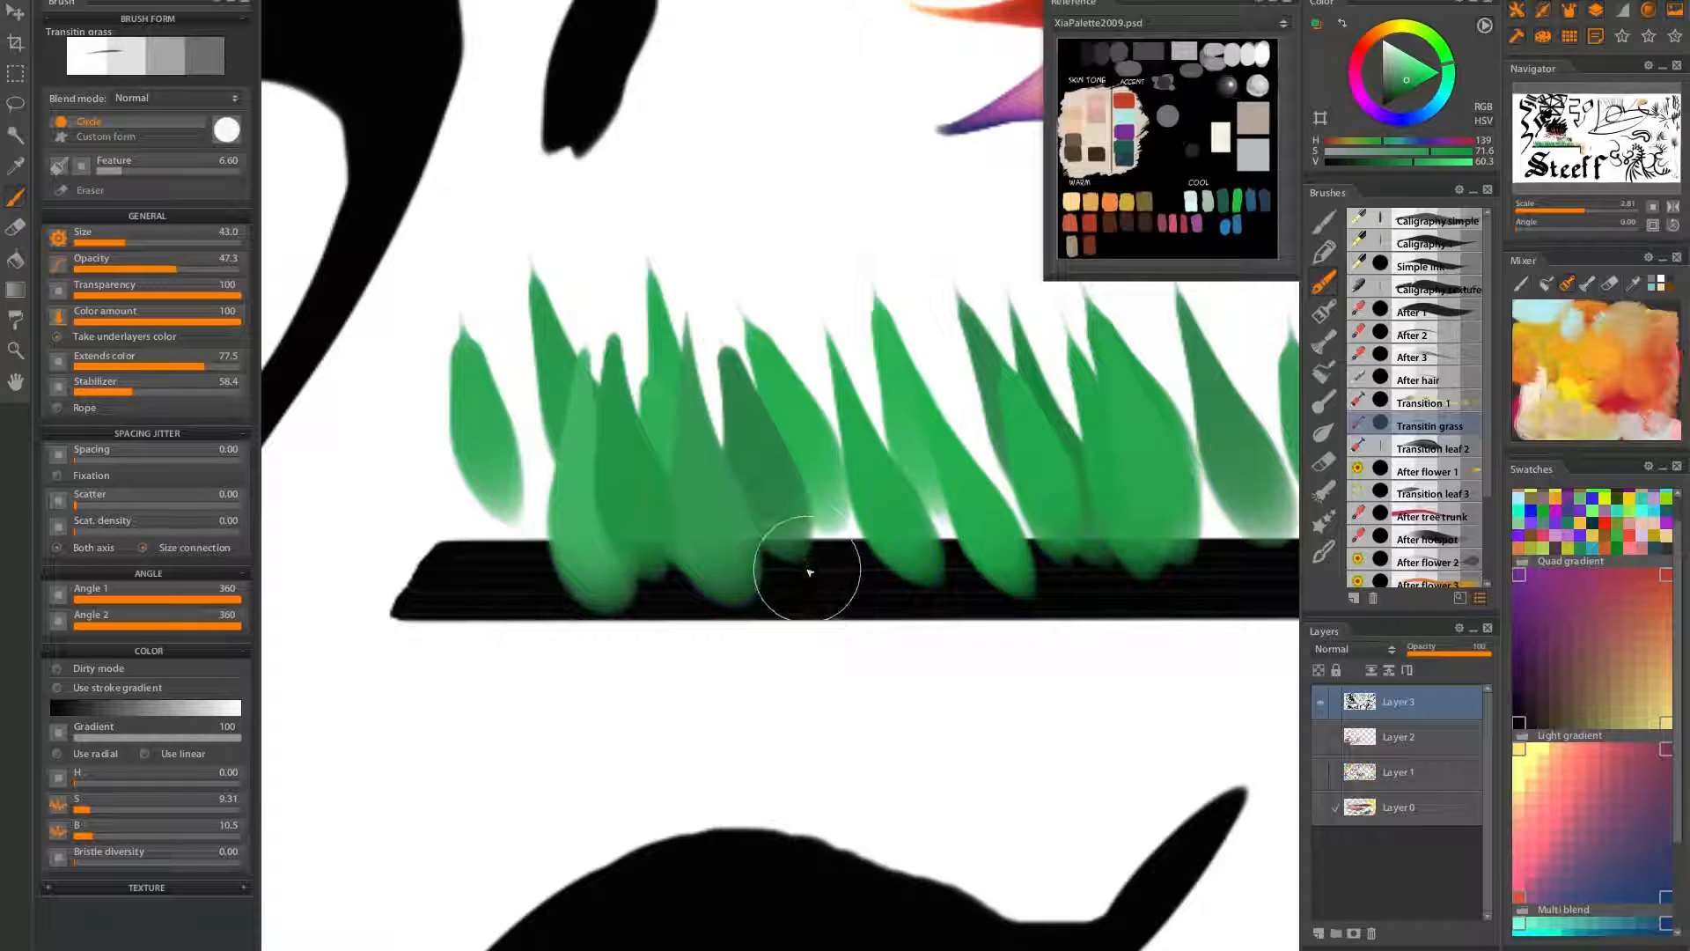
{"action": "left_click_drag", "start_coordinate": [804, 566], "coordinate": [778, 283]}
Thicken the grass at the bar's left end with more green blades that overlap and cover the bar
{"action": "mouse_move", "coordinate": [513, 558]}
{"action": "left_mouse_down"}
{"action": "mouse_move", "coordinate": [606, 346]}
{"action": "mouse_move", "coordinate": [487, 396]}
{"action": "mouse_move", "coordinate": [489, 371]}
{"action": "mouse_move", "coordinate": [606, 343]}
{"action": "mouse_move", "coordinate": [614, 374]}
{"action": "mouse_move", "coordinate": [513, 513]}
{"action": "mouse_move", "coordinate": [554, 293]}
{"action": "left_mouse_up"}
{"action": "left_click_drag", "start_coordinate": [548, 583], "coordinate": [574, 307]}
{"action": "left_click_drag", "start_coordinate": [508, 604], "coordinate": [533, 422]}
{"action": "left_click_drag", "start_coordinate": [458, 623], "coordinate": [484, 414]}
{"action": "left_click_drag", "start_coordinate": [524, 594], "coordinate": [546, 476]}
{"action": "mouse_move", "coordinate": [568, 662]}
{"action": "left_mouse_down"}
{"action": "mouse_move", "coordinate": [609, 412]}
{"action": "mouse_move", "coordinate": [648, 427]}
{"action": "left_mouse_up"}
{"action": "mouse_move", "coordinate": [677, 648]}
{"action": "left_mouse_down"}
{"action": "mouse_move", "coordinate": [713, 341]}
{"action": "mouse_move", "coordinate": [715, 650]}
{"action": "mouse_move", "coordinate": [753, 636]}
{"action": "mouse_move", "coordinate": [741, 428]}
{"action": "left_mouse_up"}
{"action": "left_click_drag", "start_coordinate": [752, 623], "coordinate": [764, 426]}
{"action": "mouse_move", "coordinate": [804, 641]}
{"action": "left_mouse_down"}
{"action": "mouse_move", "coordinate": [808, 386]}
{"action": "mouse_move", "coordinate": [788, 396]}
{"action": "left_mouse_up"}
Paint one curved green leaf above the grass and two upright blades just beyond the bar's left end
{"action": "mouse_move", "coordinate": [800, 215]}
{"action": "left_mouse_down"}
{"action": "mouse_move", "coordinate": [778, 112]}
{"action": "mouse_move", "coordinate": [614, 143]}
{"action": "left_mouse_up"}
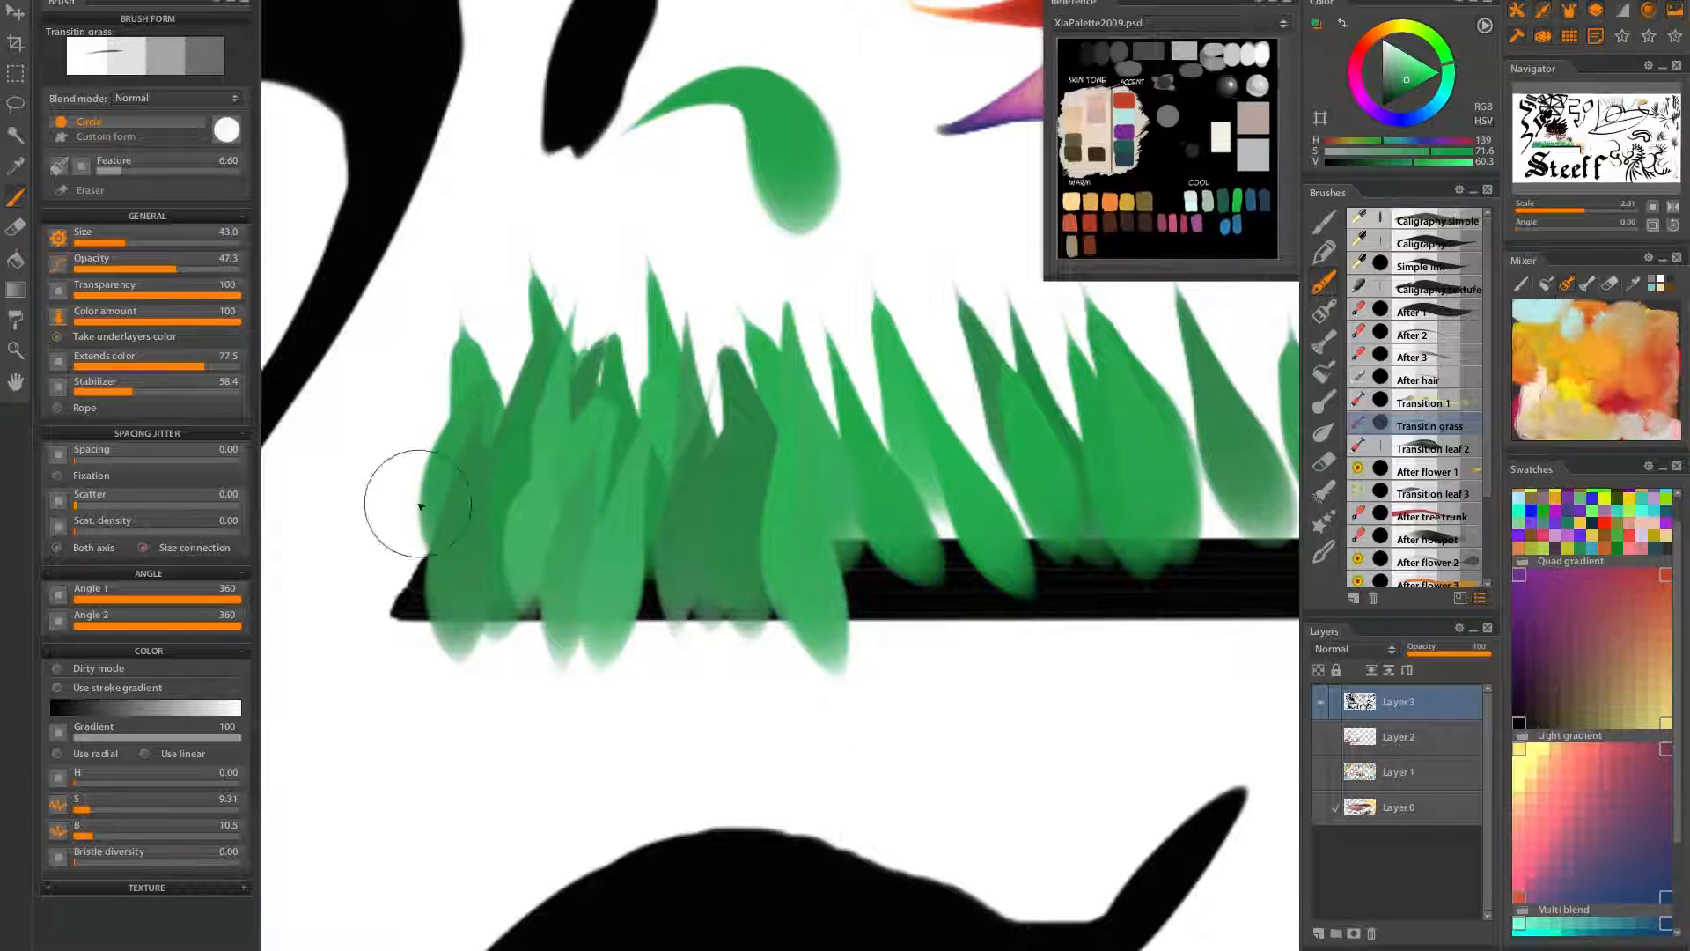
{"action": "mouse_move", "coordinate": [367, 774]}
{"action": "left_mouse_down"}
{"action": "mouse_move", "coordinate": [329, 604]}
{"action": "mouse_move", "coordinate": [341, 477]}
{"action": "left_mouse_up"}
{"action": "left_click_drag", "start_coordinate": [431, 797], "coordinate": [373, 511]}
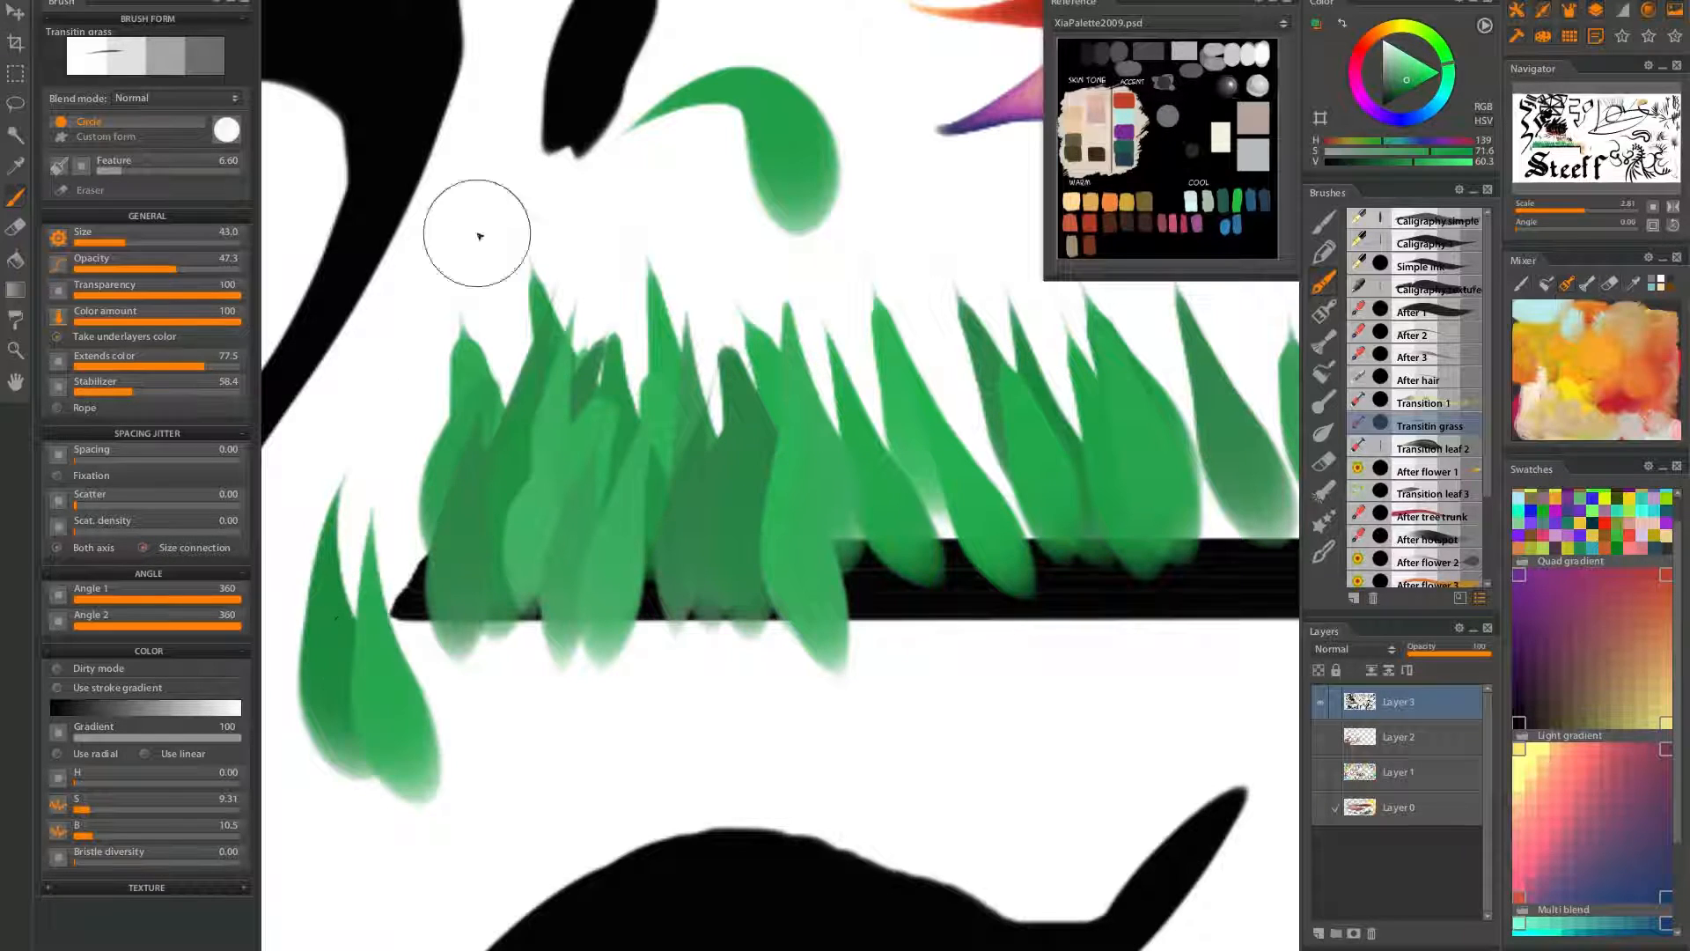
Try painting upside-down and slanted green blades around the left end of the grass
{"action": "left_click_drag", "start_coordinate": [434, 275], "coordinate": [388, 541]}
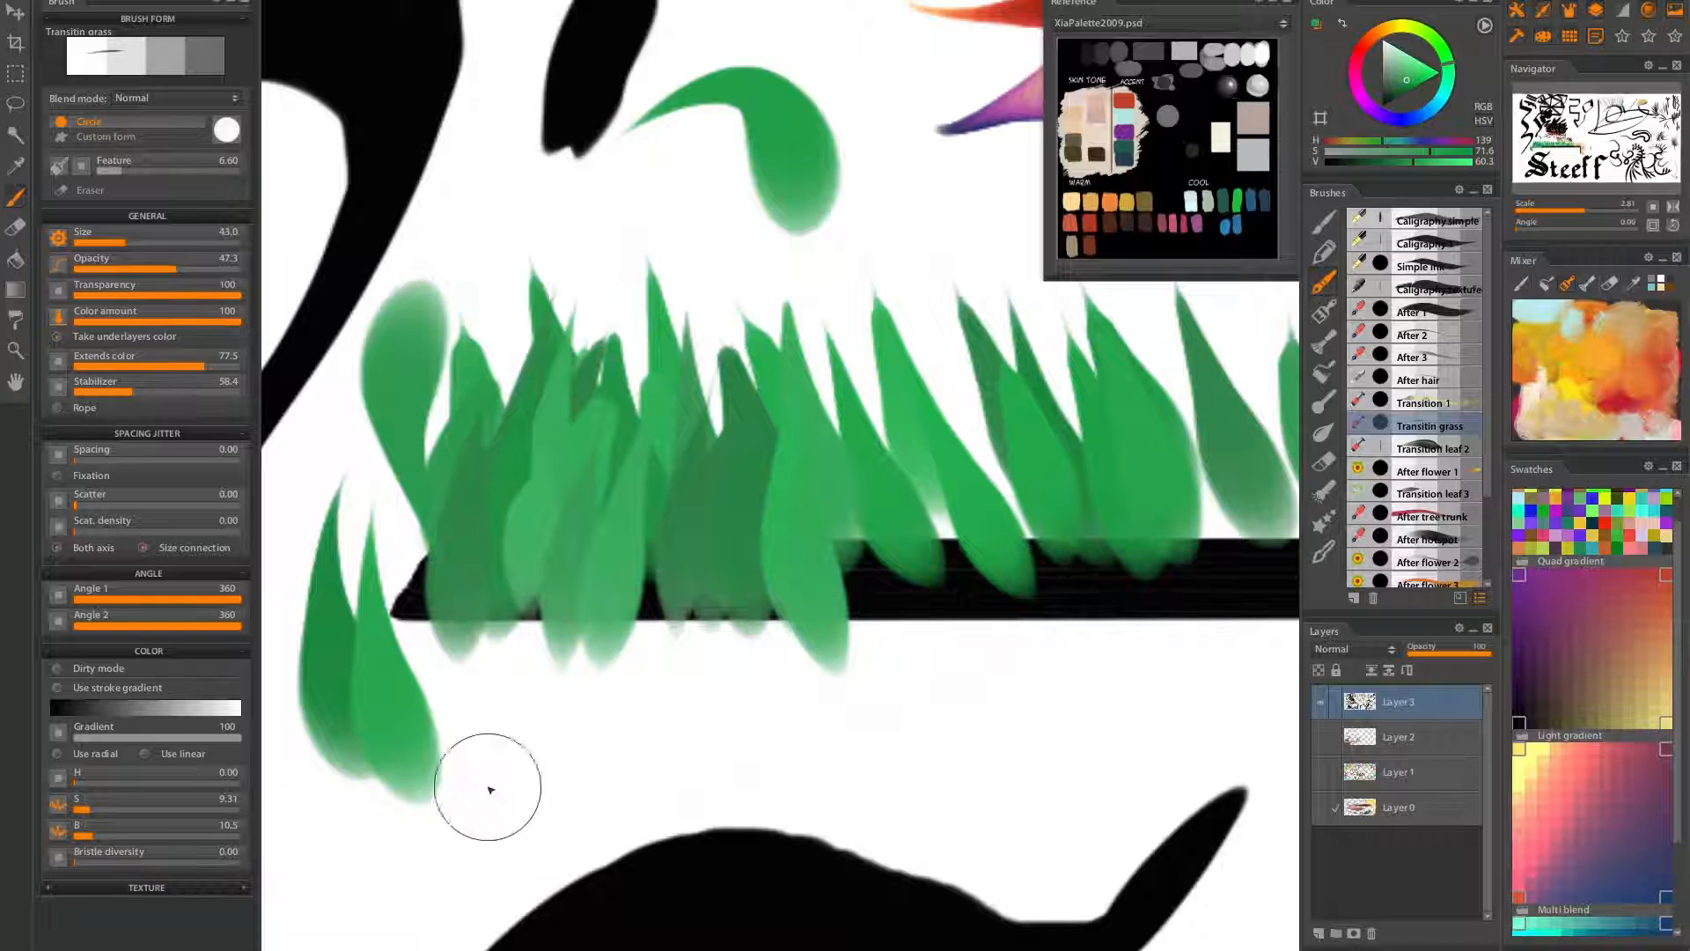
{"action": "mouse_move", "coordinate": [625, 767]}
{"action": "left_mouse_down"}
{"action": "mouse_move", "coordinate": [789, 758]}
{"action": "mouse_move", "coordinate": [810, 642]}
{"action": "mouse_move", "coordinate": [634, 755]}
{"action": "mouse_move", "coordinate": [890, 642]}
{"action": "left_mouse_up"}
{"action": "left_click_drag", "start_coordinate": [1056, 628], "coordinate": [792, 726]}
Fill the left end of the grass with more overlapping green blades down to the two outer ones
{"action": "mouse_move", "coordinate": [426, 443]}
{"action": "left_mouse_down"}
{"action": "mouse_move", "coordinate": [406, 642]}
{"action": "mouse_move", "coordinate": [396, 563]}
{"action": "left_mouse_up"}
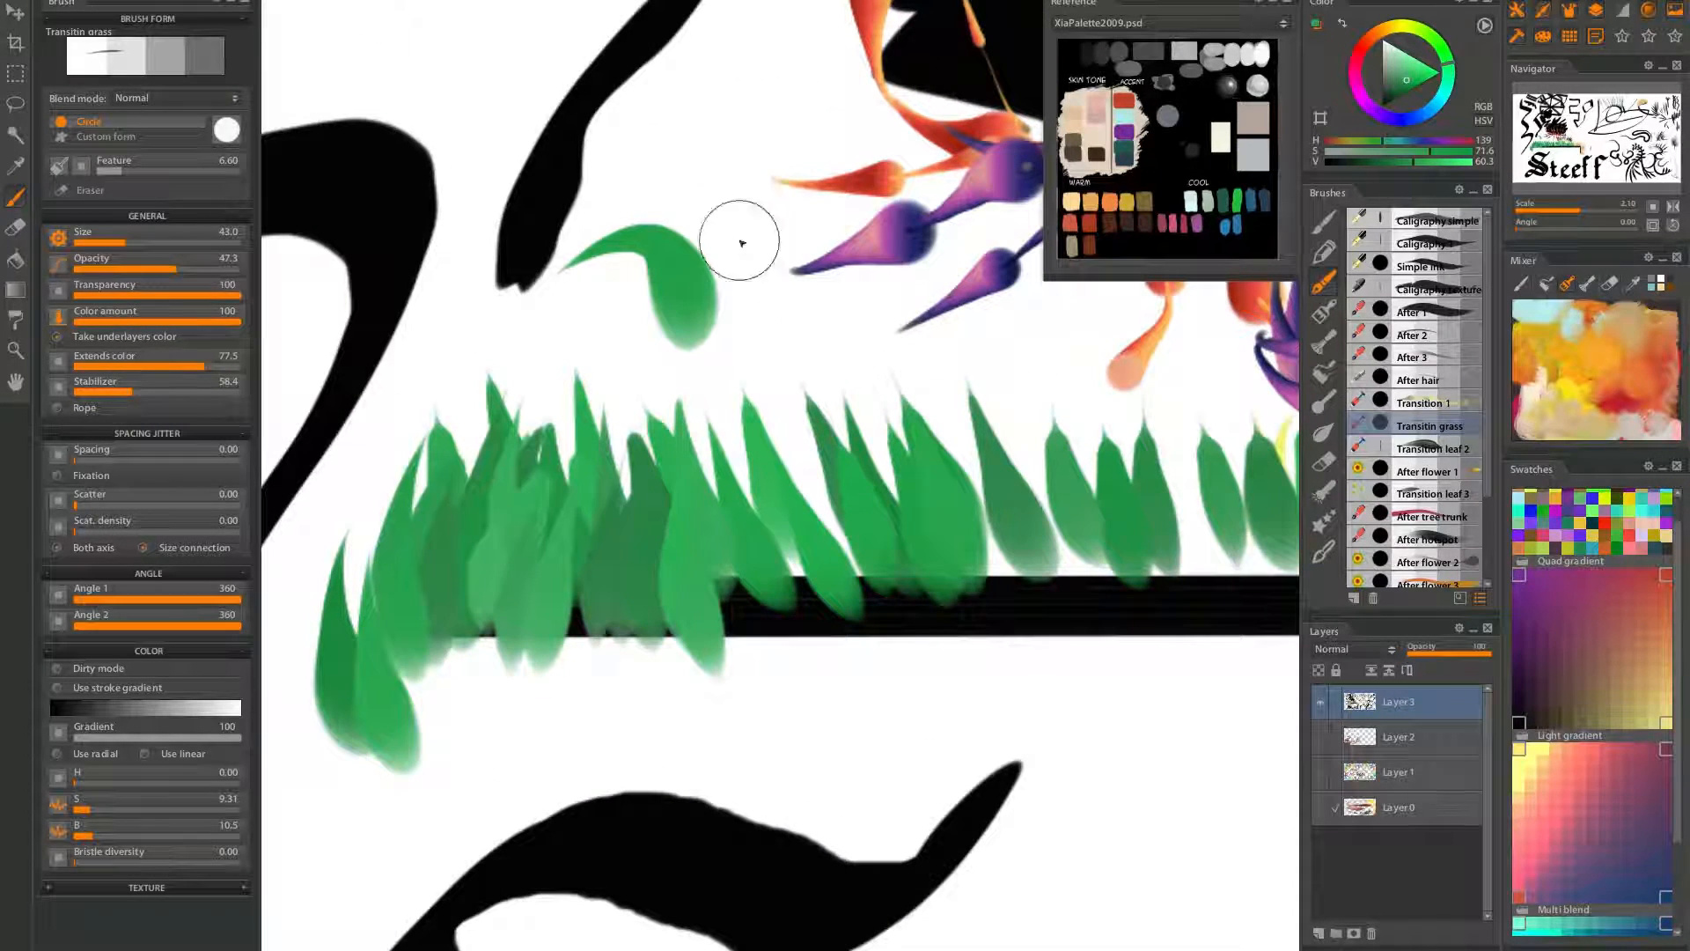
{"action": "mouse_move", "coordinate": [415, 721]}
{"action": "left_mouse_down"}
{"action": "mouse_move", "coordinate": [441, 542]}
{"action": "mouse_move", "coordinate": [560, 417]}
{"action": "mouse_move", "coordinate": [455, 706]}
{"action": "mouse_move", "coordinate": [483, 467]}
{"action": "left_mouse_up"}
{"action": "left_click_drag", "start_coordinate": [458, 673], "coordinate": [480, 519]}
{"action": "mouse_move", "coordinate": [467, 724]}
{"action": "left_mouse_down"}
{"action": "mouse_move", "coordinate": [506, 528]}
{"action": "mouse_move", "coordinate": [539, 528]}
{"action": "mouse_move", "coordinate": [569, 649]}
{"action": "mouse_move", "coordinate": [732, 594]}
{"action": "left_mouse_up"}
Switch to the Transition leaf 2 brush
{"action": "left_click_drag", "start_coordinate": [541, 484], "coordinate": [625, 469]}
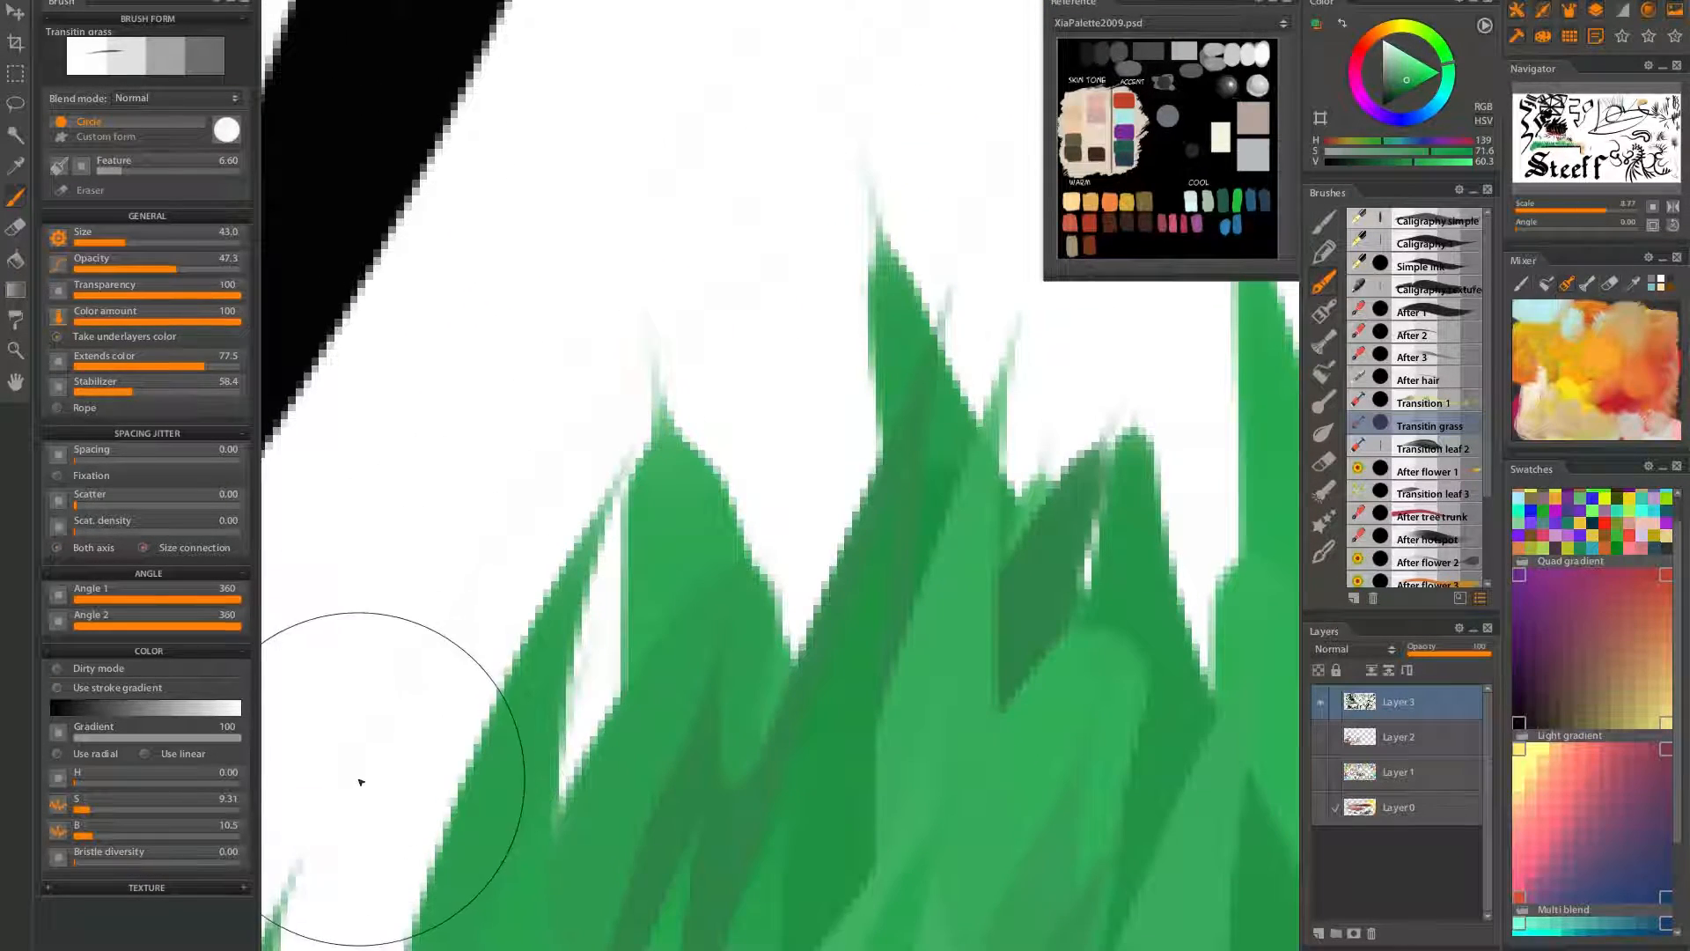
{"action": "left_click_drag", "start_coordinate": [959, 513], "coordinate": [673, 388]}
{"action": "left_click_drag", "start_coordinate": [574, 294], "coordinate": [596, 479]}
{"action": "left_click_drag", "start_coordinate": [759, 457], "coordinate": [588, 498]}
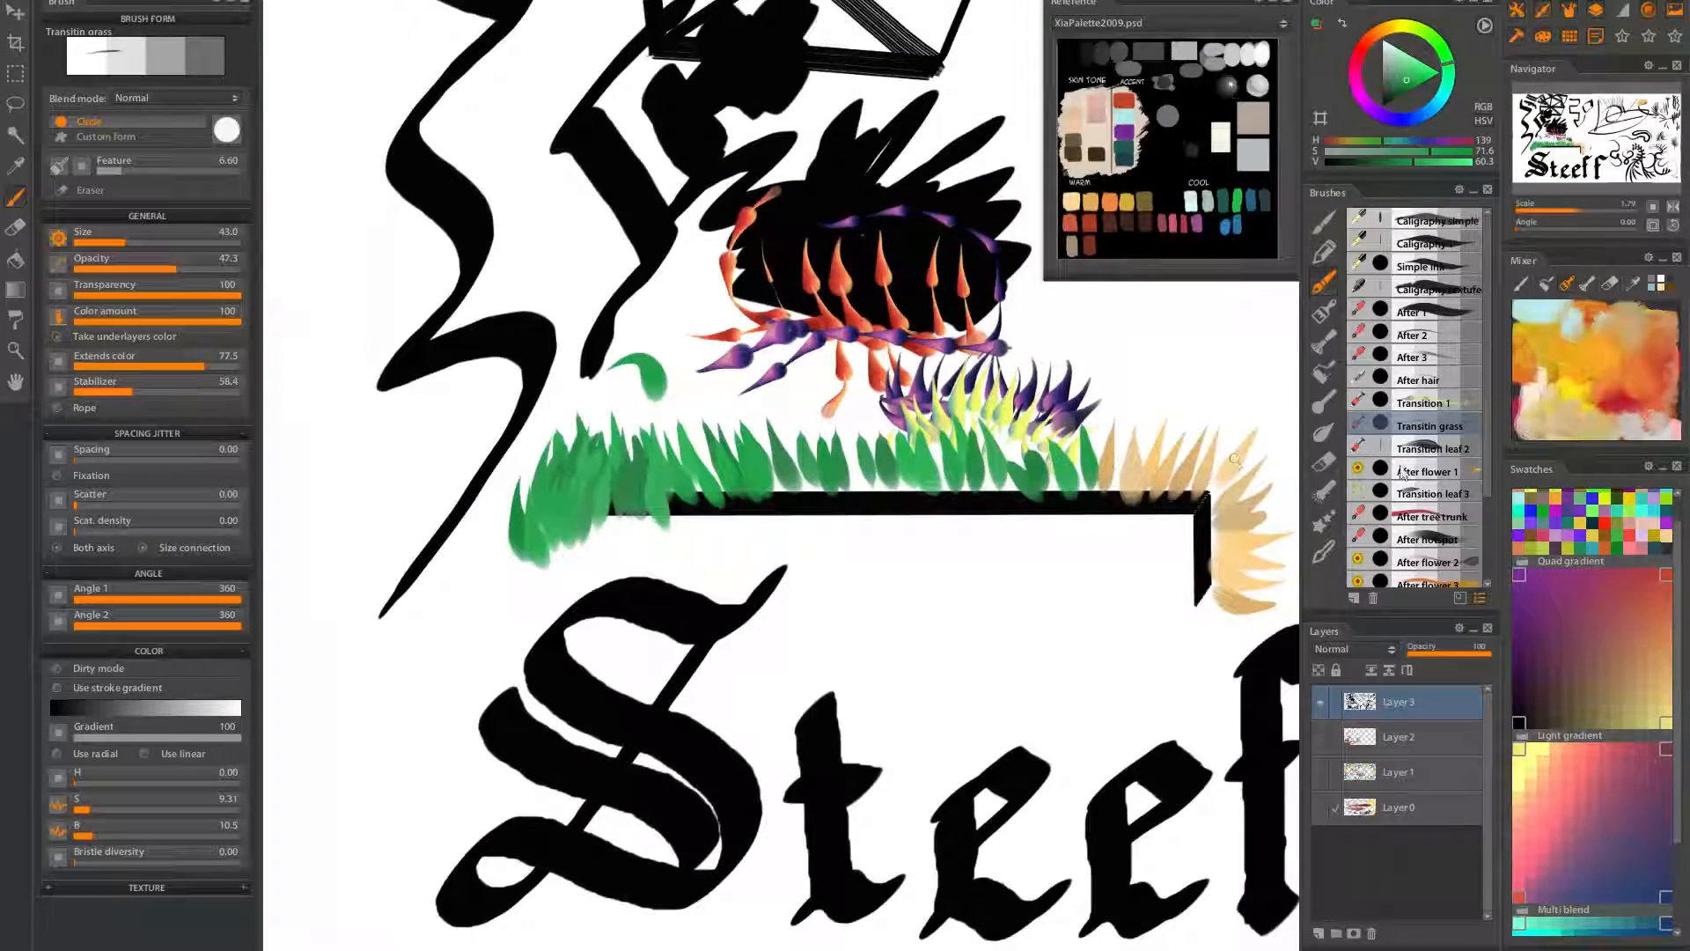
{"action": "left_click", "coordinate": [1381, 445]}
Try a row of green leaves hanging beneath the black bar, painted from the bar downward, and undo them all
{"action": "mouse_move", "coordinate": [1092, 487]}
{"action": "left_mouse_down"}
{"action": "mouse_move", "coordinate": [746, 508]}
{"action": "mouse_move", "coordinate": [782, 500]}
{"action": "left_mouse_up"}
{"action": "left_click_drag", "start_coordinate": [691, 528], "coordinate": [700, 660]}
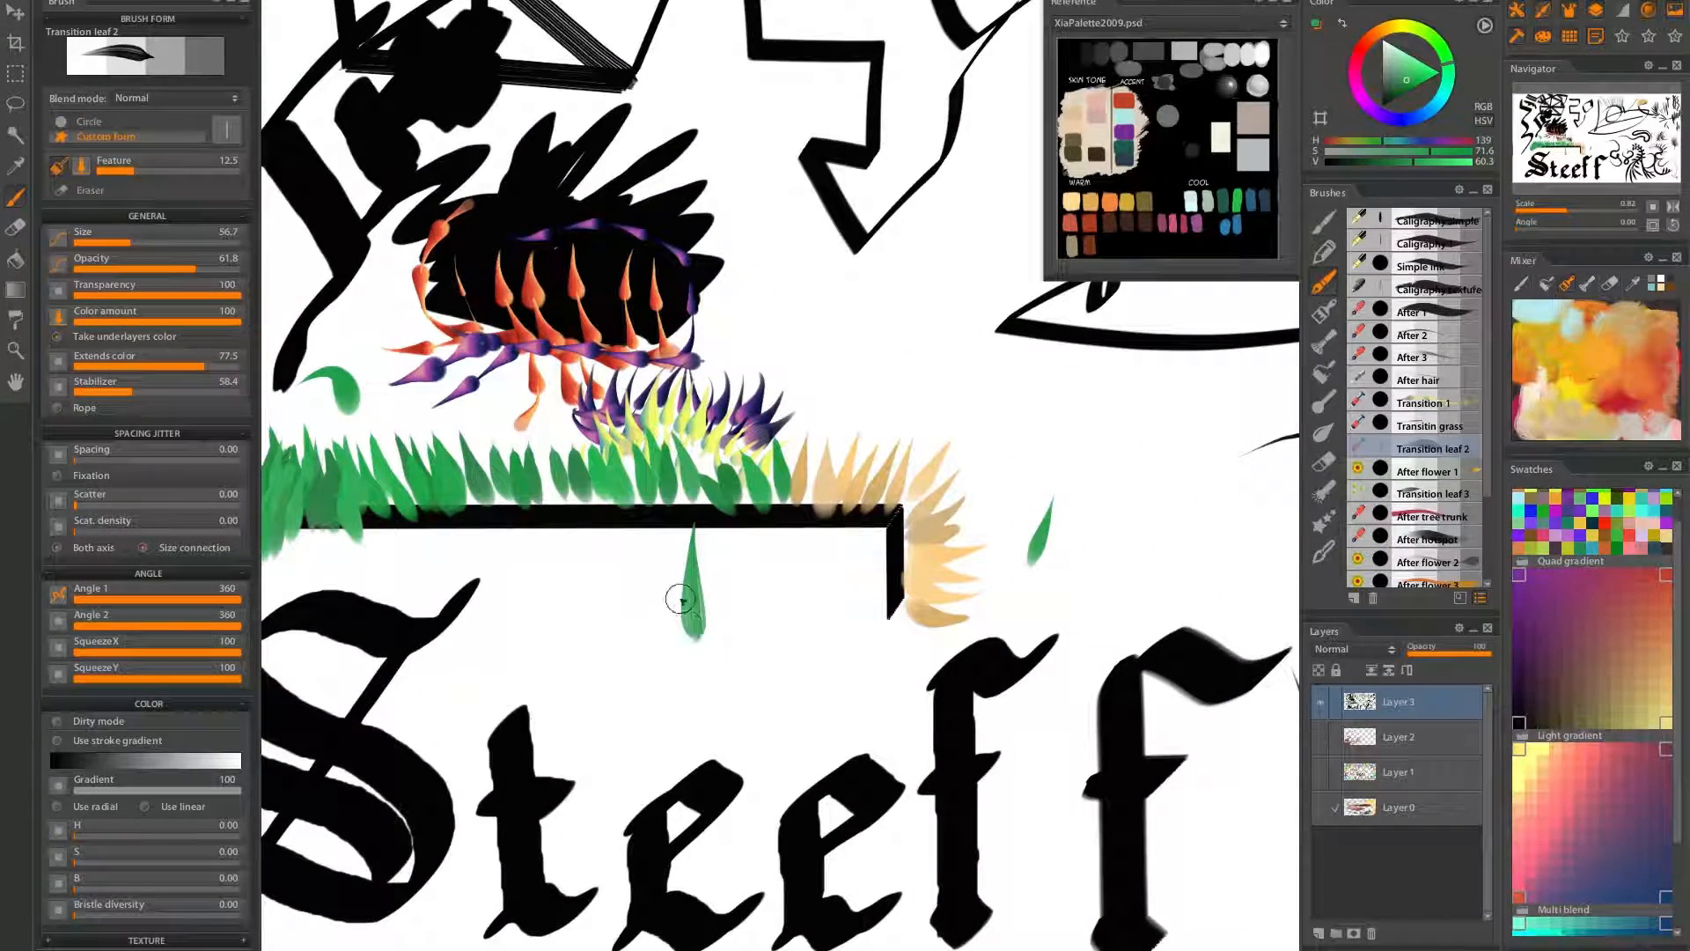
{"action": "left_click_drag", "start_coordinate": [660, 528], "coordinate": [663, 728]}
{"action": "left_click_drag", "start_coordinate": [634, 527], "coordinate": [683, 707]}
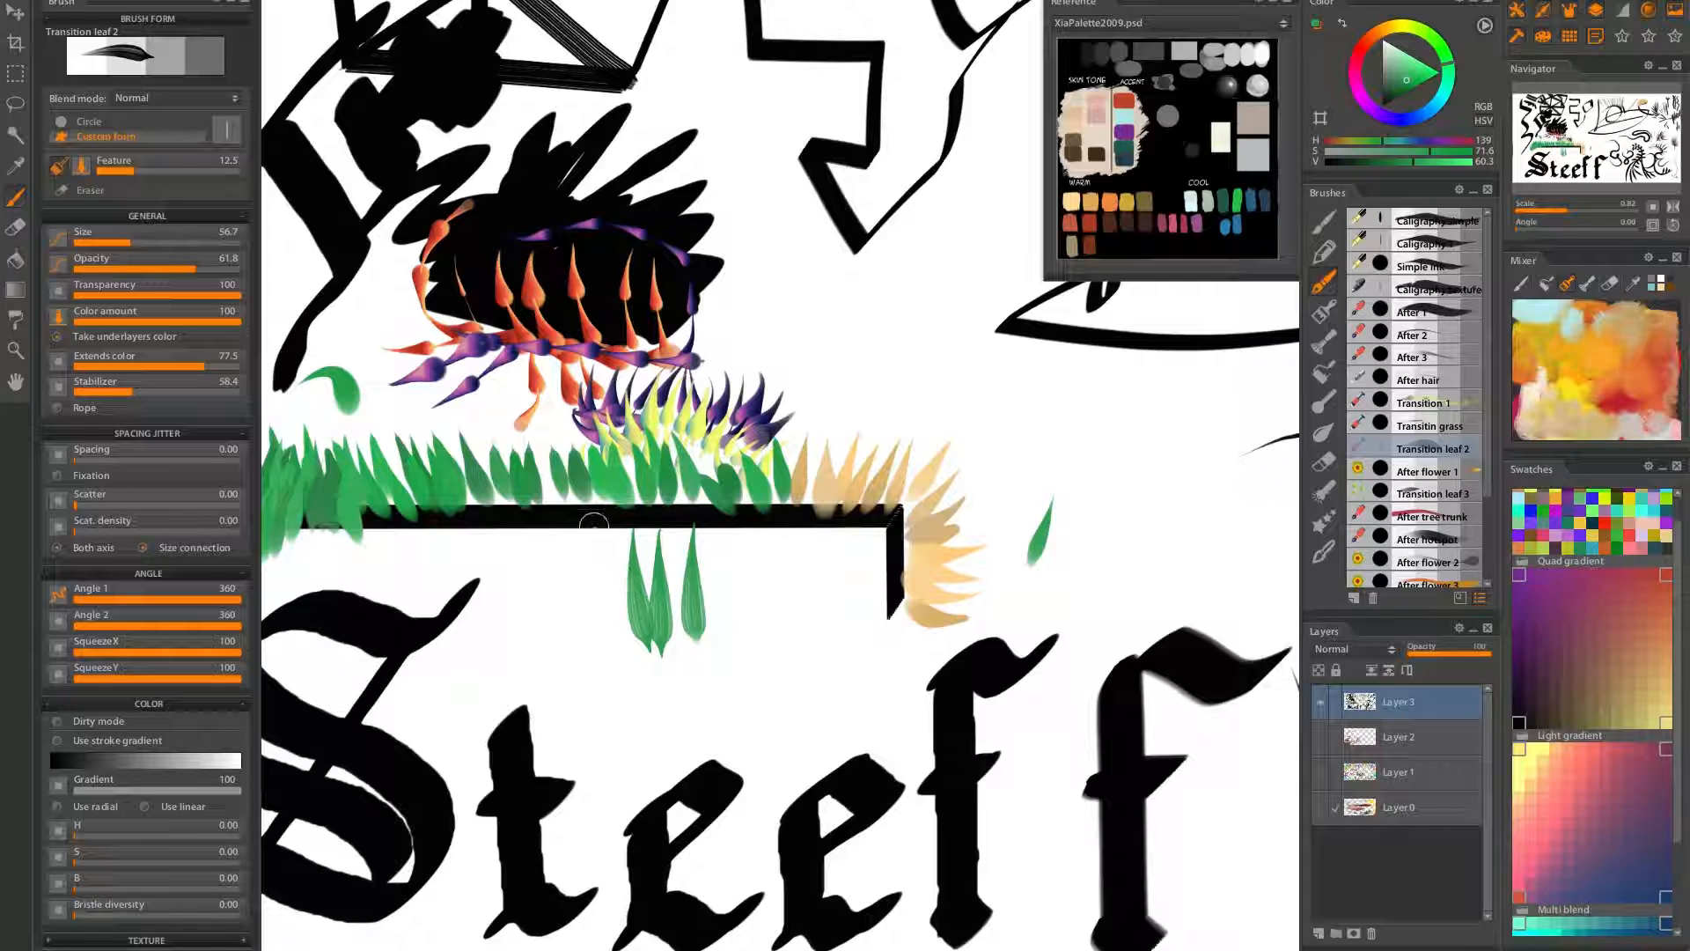
{"action": "left_click_drag", "start_coordinate": [595, 523], "coordinate": [628, 667]}
{"action": "left_click_drag", "start_coordinate": [571, 519], "coordinate": [609, 675]}
{"action": "key", "text": "ctrl+z"}
{"action": "key", "text": "ctrl+z"}
{"action": "key", "text": "ctrl+z"}
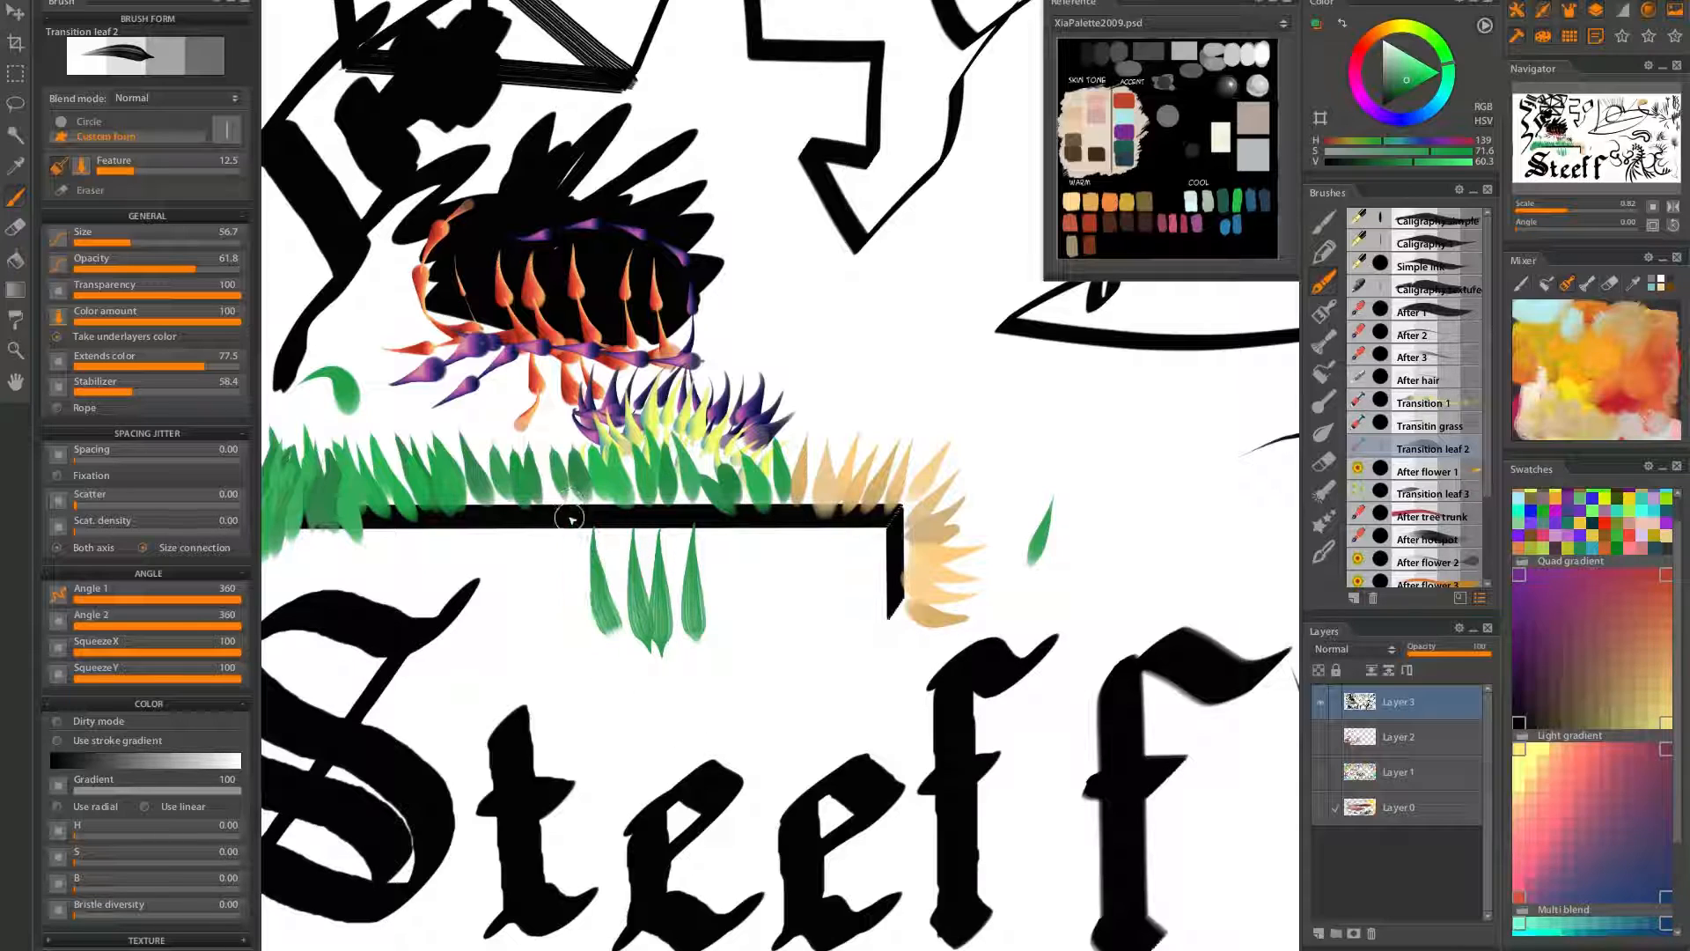
{"action": "key", "text": "ctrl+z"}
{"action": "key", "text": "ctrl+z"}
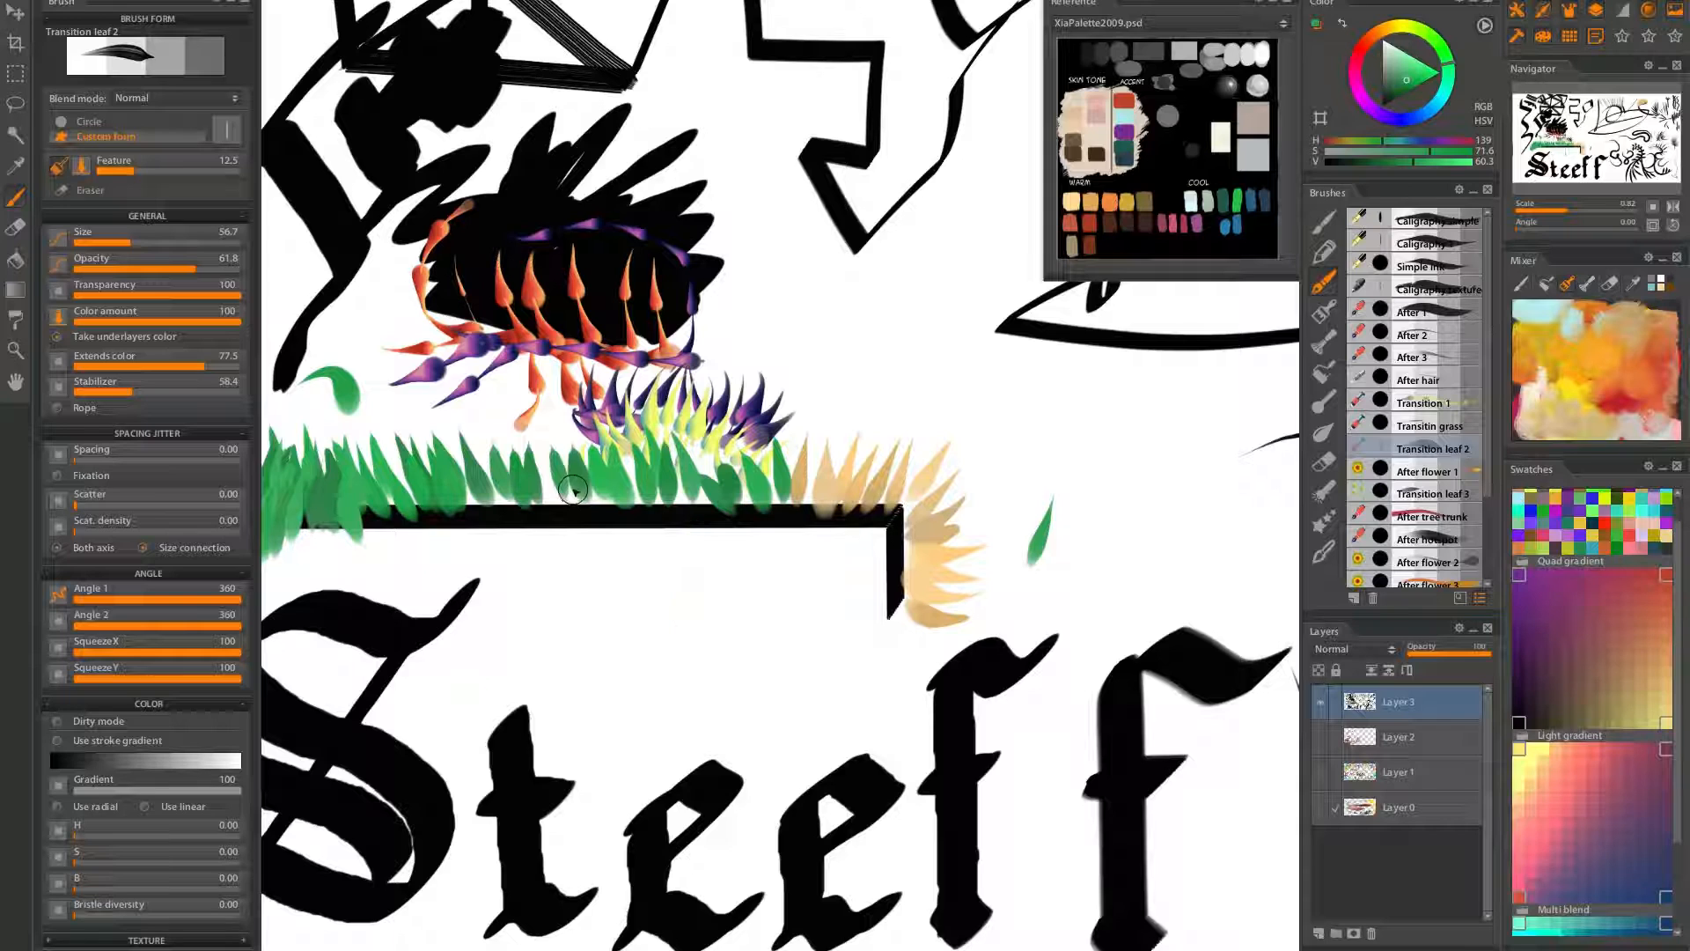
Try larger slanted leaves below the bar, plus one painted upward from its tip, and undo them
{"action": "scroll", "coordinate": [543, 544], "scroll_direction": "up", "scroll_amount": 3}
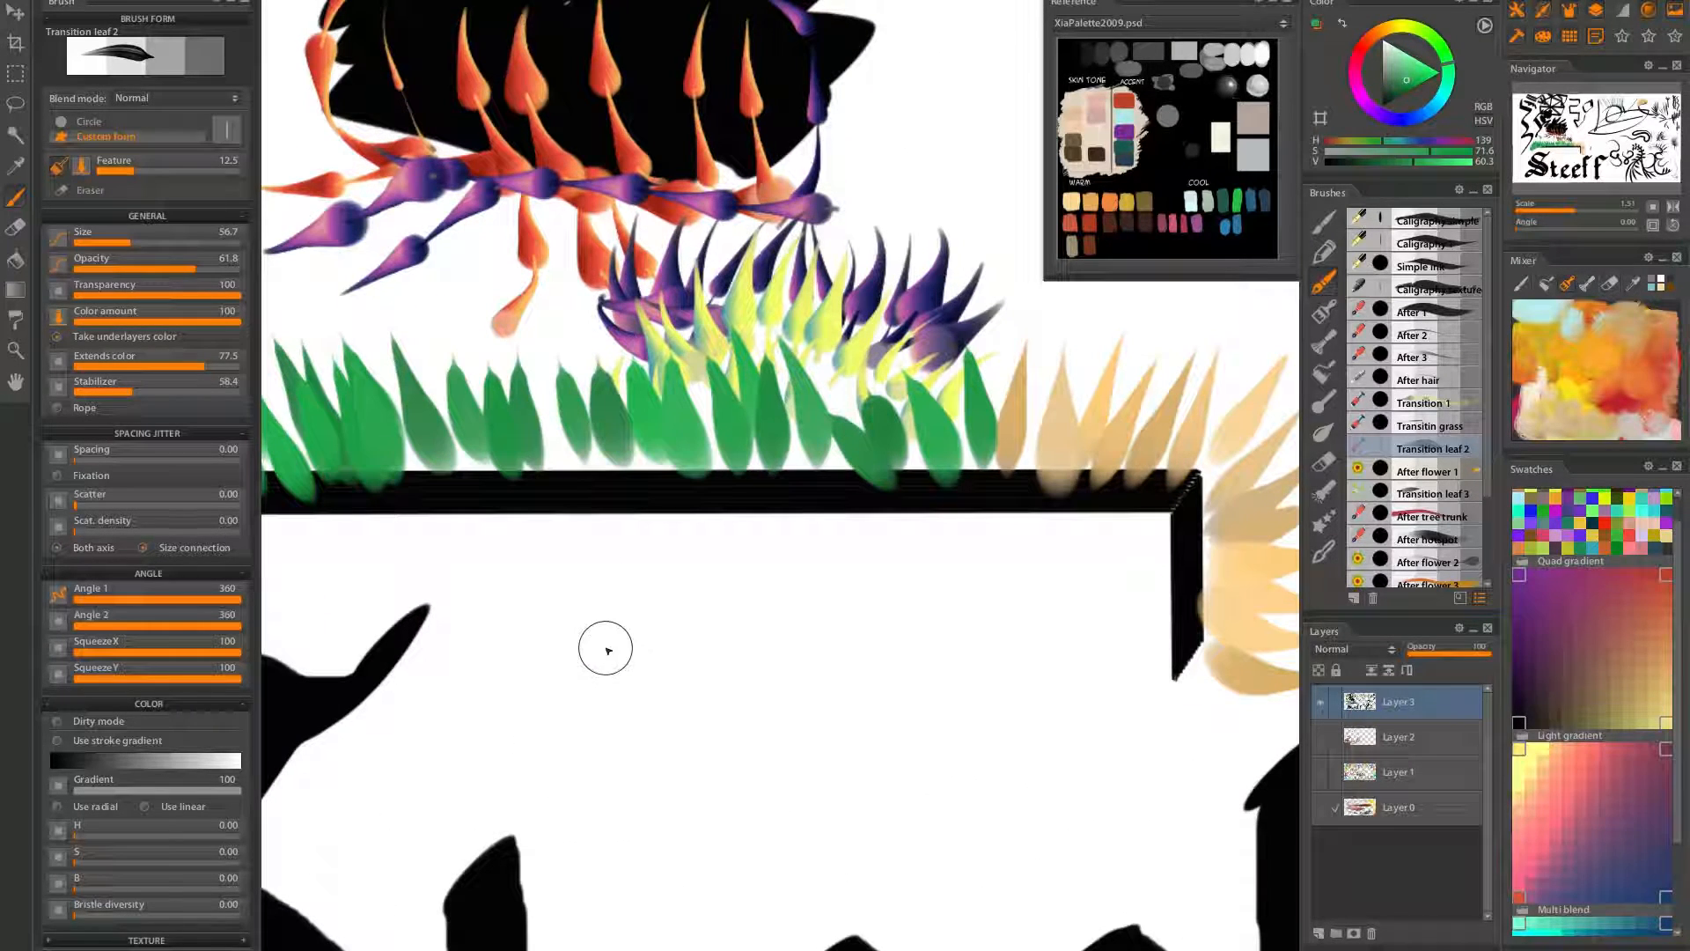
{"action": "left_click_drag", "start_coordinate": [577, 541], "coordinate": [662, 752]}
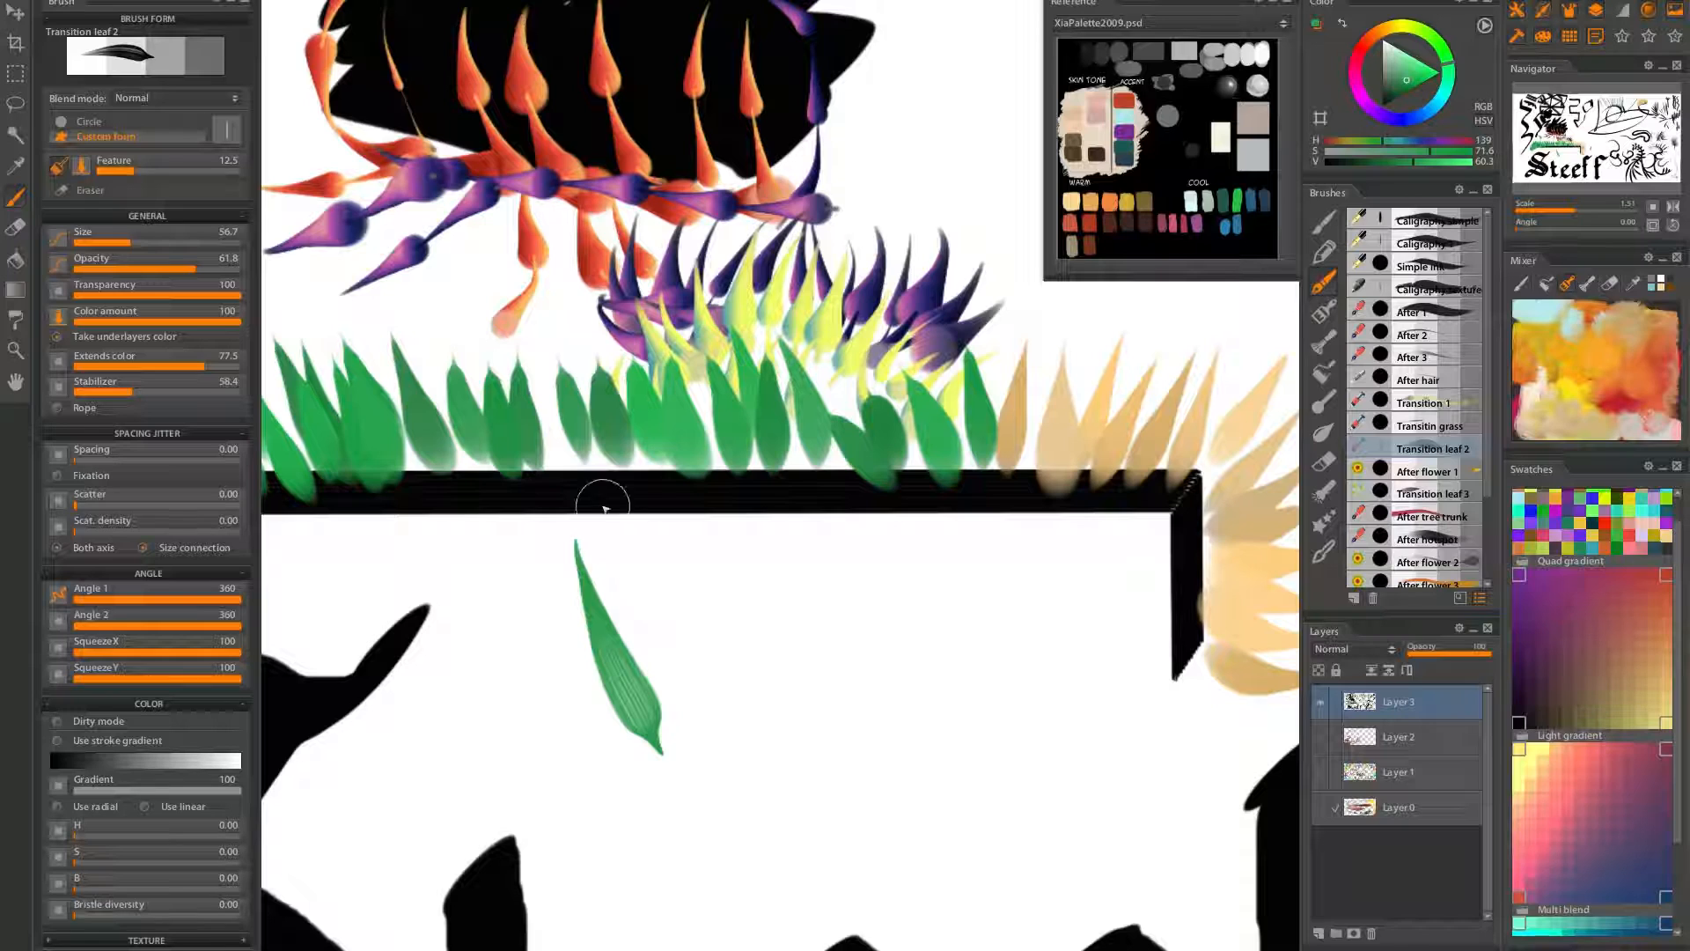
{"action": "left_click_drag", "start_coordinate": [614, 516], "coordinate": [684, 730]}
{"action": "left_click_drag", "start_coordinate": [643, 509], "coordinate": [748, 755]}
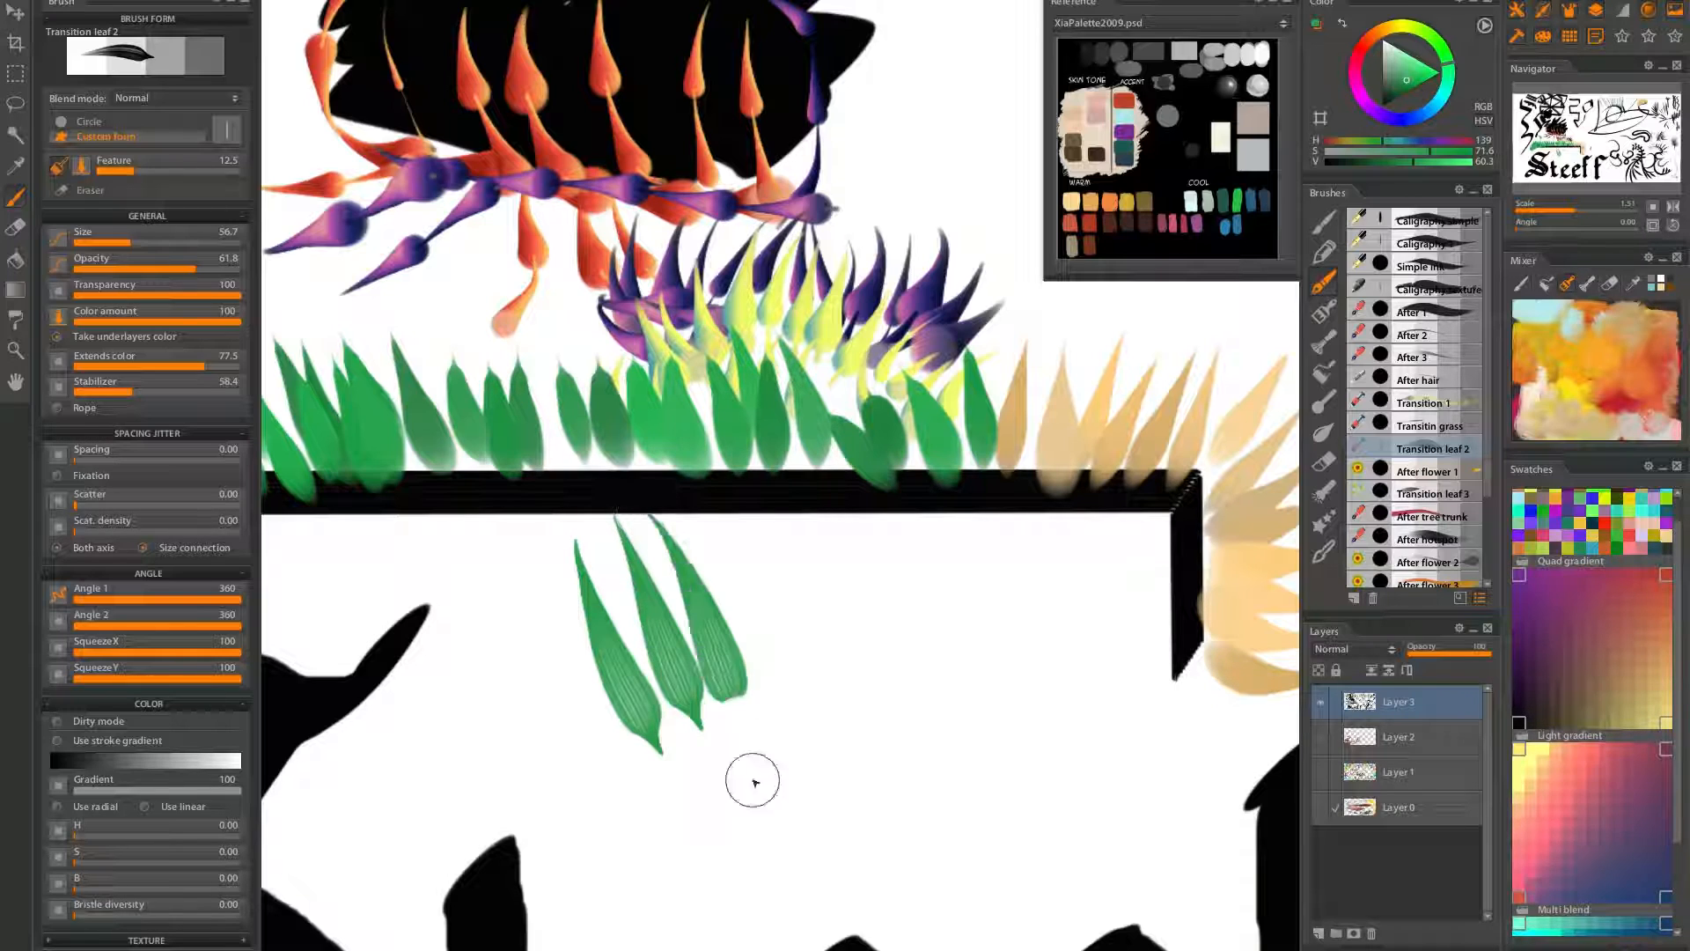
{"action": "left_click_drag", "start_coordinate": [676, 511], "coordinate": [785, 724]}
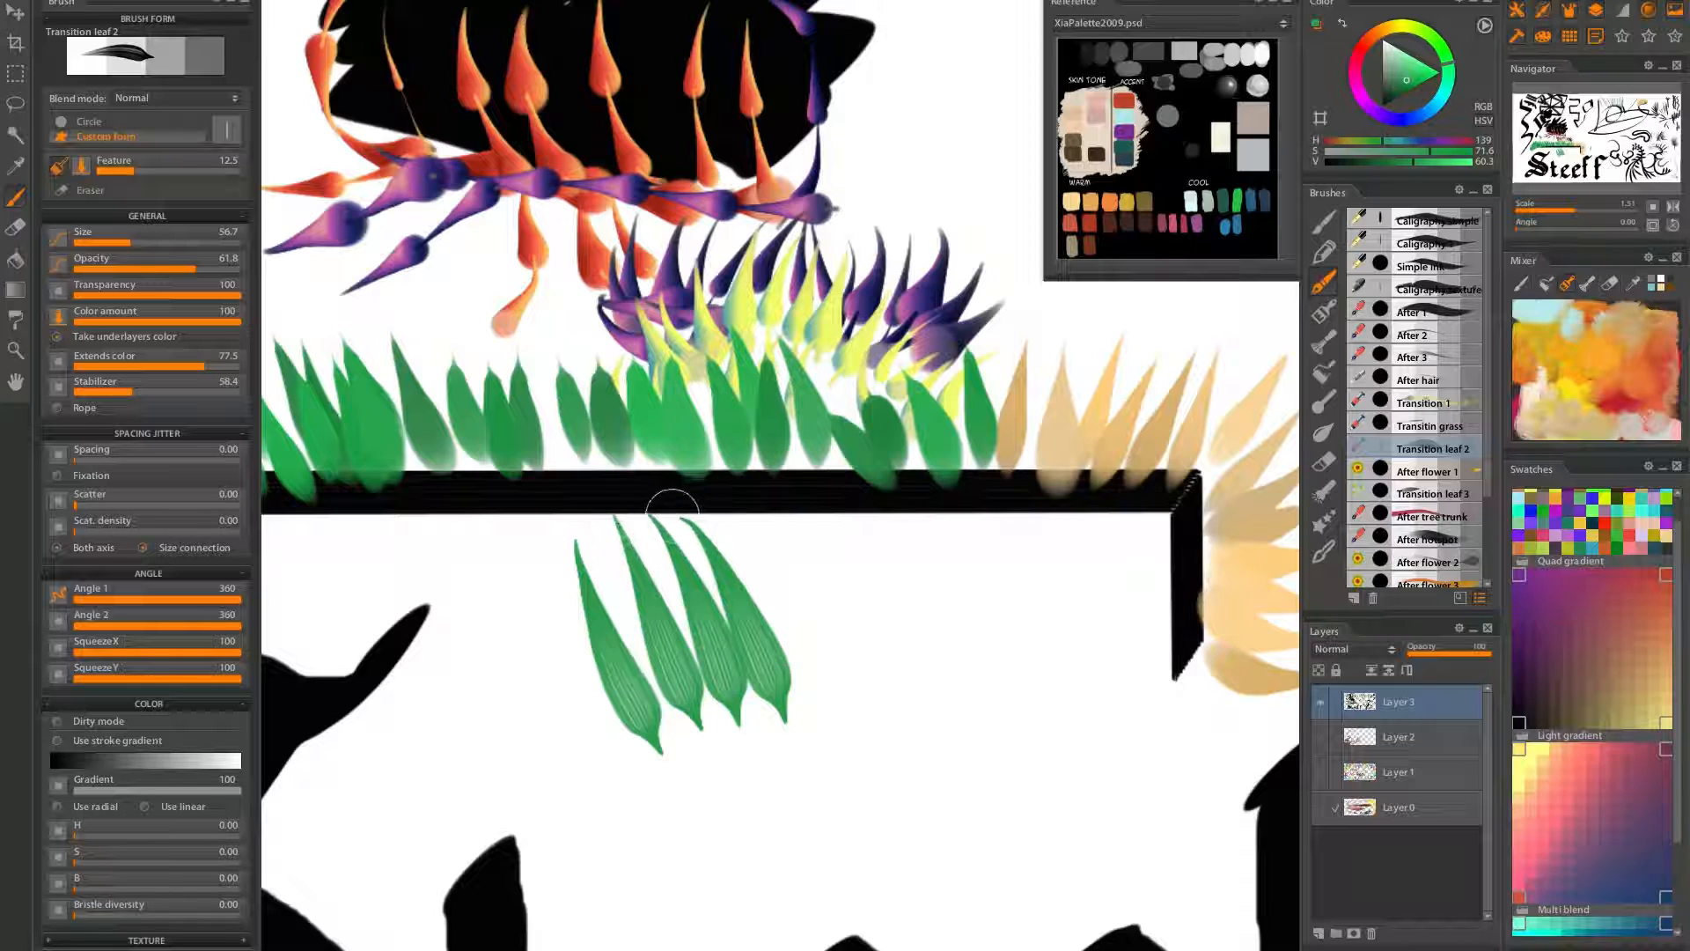
{"action": "key", "text": "ctrl+z"}
{"action": "key", "text": "ctrl+z"}
{"action": "key", "text": "ctrl+z"}
{"action": "key", "text": "ctrl+z"}
{"action": "left_click_drag", "start_coordinate": [650, 726], "coordinate": [501, 525]}
{"action": "key", "text": "ctrl+z"}
Paint five curved green leaves under the middle of the bar, each stroke running from the lower tip up to the bar
{"action": "left_click_drag", "start_coordinate": [656, 660], "coordinate": [493, 508]}
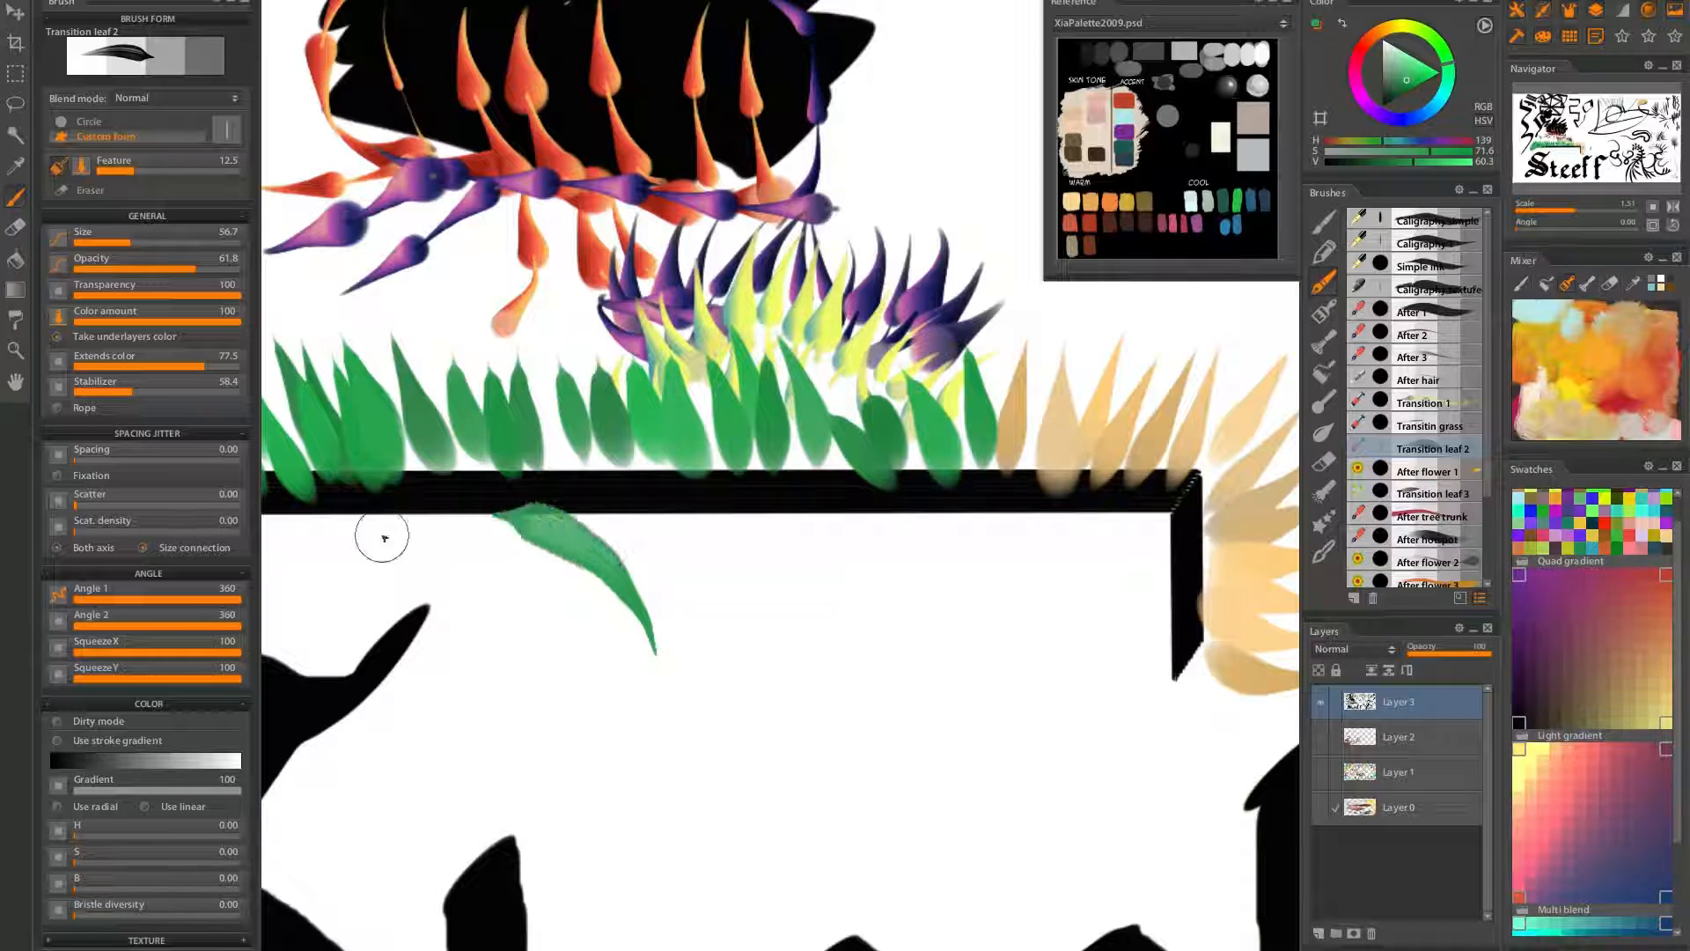
{"action": "left_click_drag", "start_coordinate": [711, 633], "coordinate": [528, 490]}
{"action": "mouse_move", "coordinate": [764, 628]}
{"action": "left_mouse_down"}
{"action": "mouse_move", "coordinate": [675, 498]}
{"action": "mouse_move", "coordinate": [617, 480]}
{"action": "left_mouse_up"}
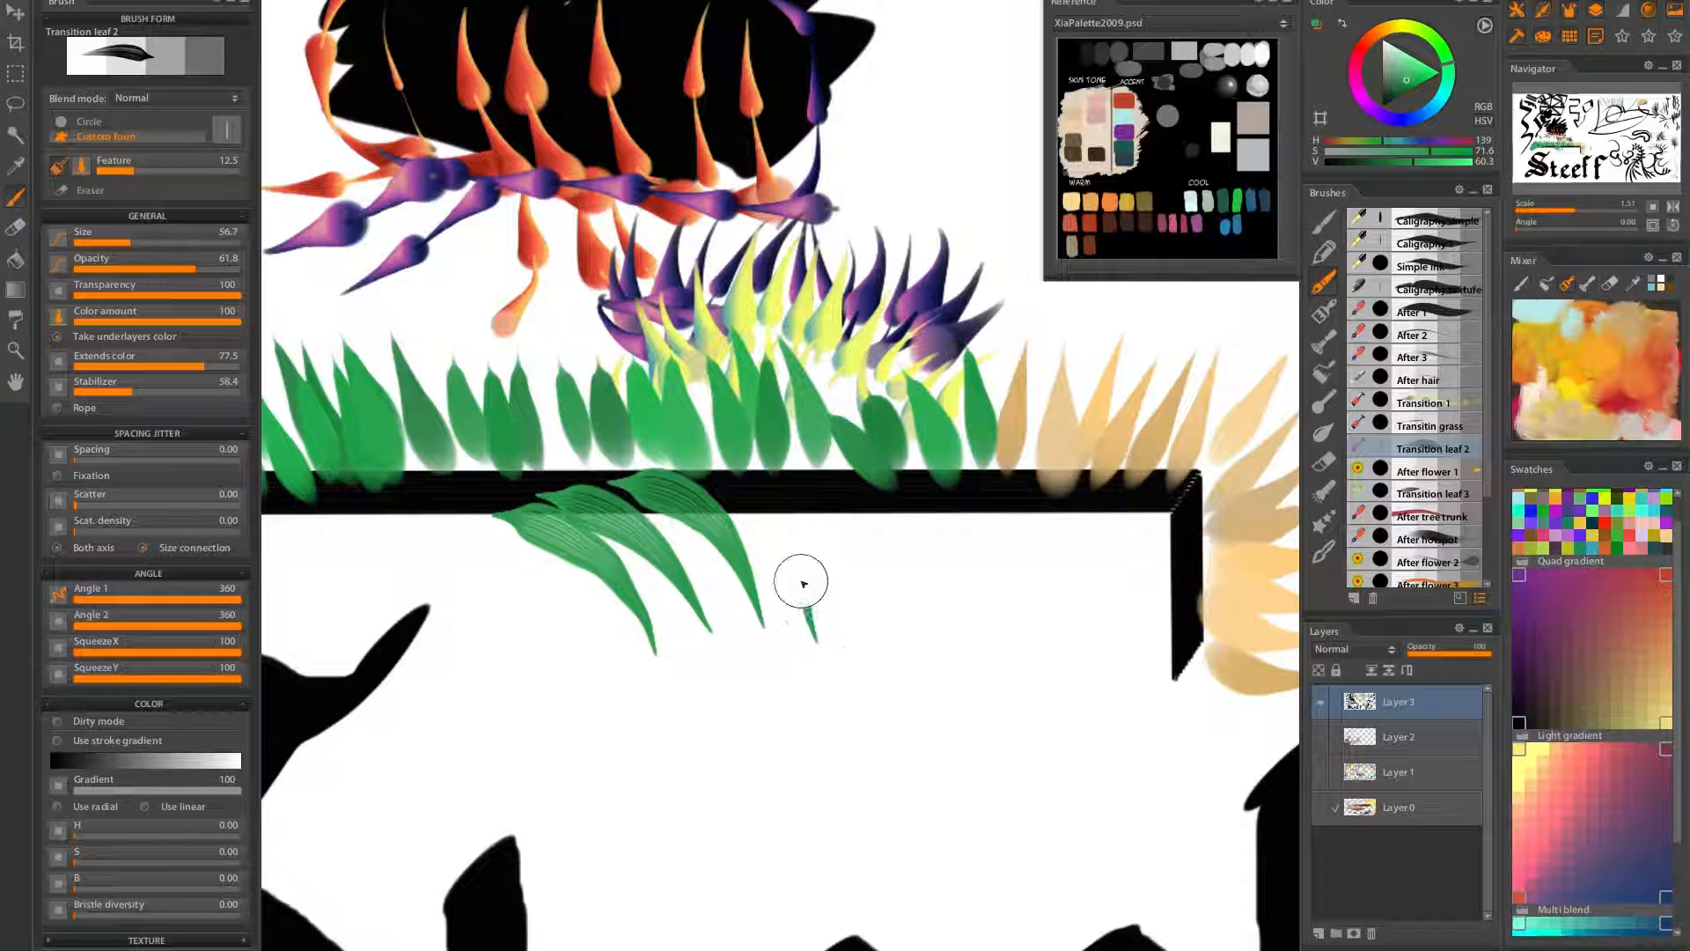
{"action": "left_click_drag", "start_coordinate": [808, 607], "coordinate": [599, 484]}
{"action": "left_click_drag", "start_coordinate": [862, 626], "coordinate": [704, 477]}
Try leaves painted downward from the bar to the right of the five curved ones, and undo the last one
{"action": "mouse_move", "coordinate": [879, 594]}
{"action": "left_mouse_down"}
{"action": "mouse_move", "coordinate": [789, 643]}
{"action": "mouse_move", "coordinate": [615, 655]}
{"action": "left_mouse_up"}
{"action": "left_click_drag", "start_coordinate": [577, 552], "coordinate": [663, 736]}
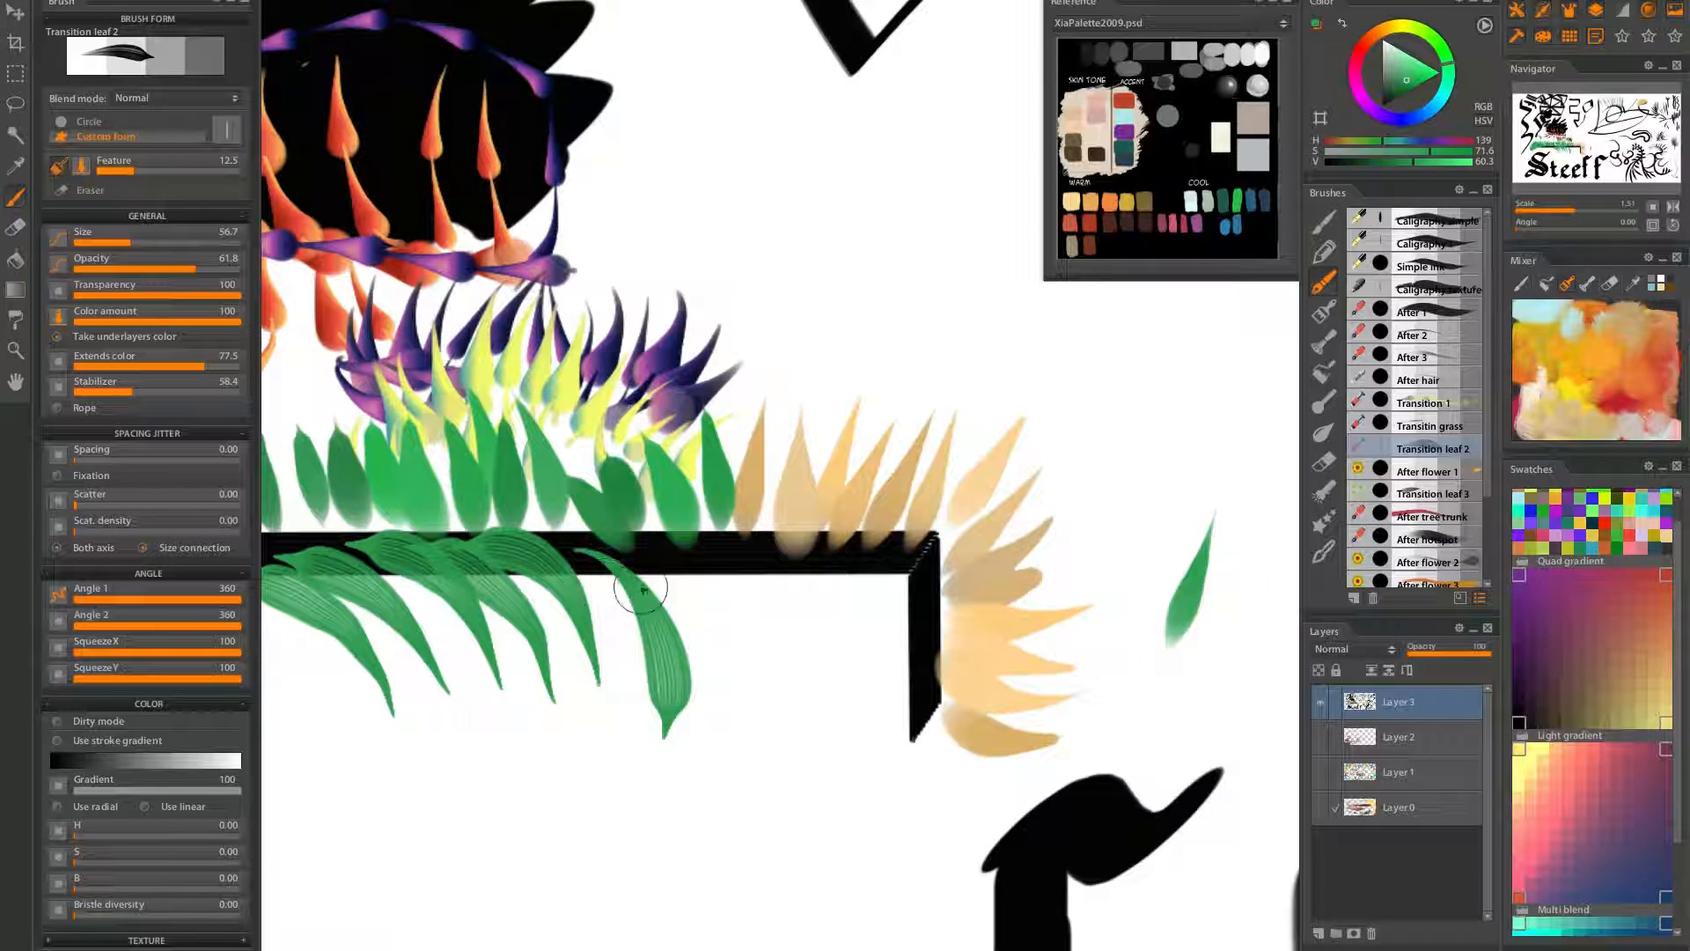
{"action": "left_click_drag", "start_coordinate": [725, 616], "coordinate": [744, 744]}
{"action": "left_click_drag", "start_coordinate": [713, 541], "coordinate": [819, 761]}
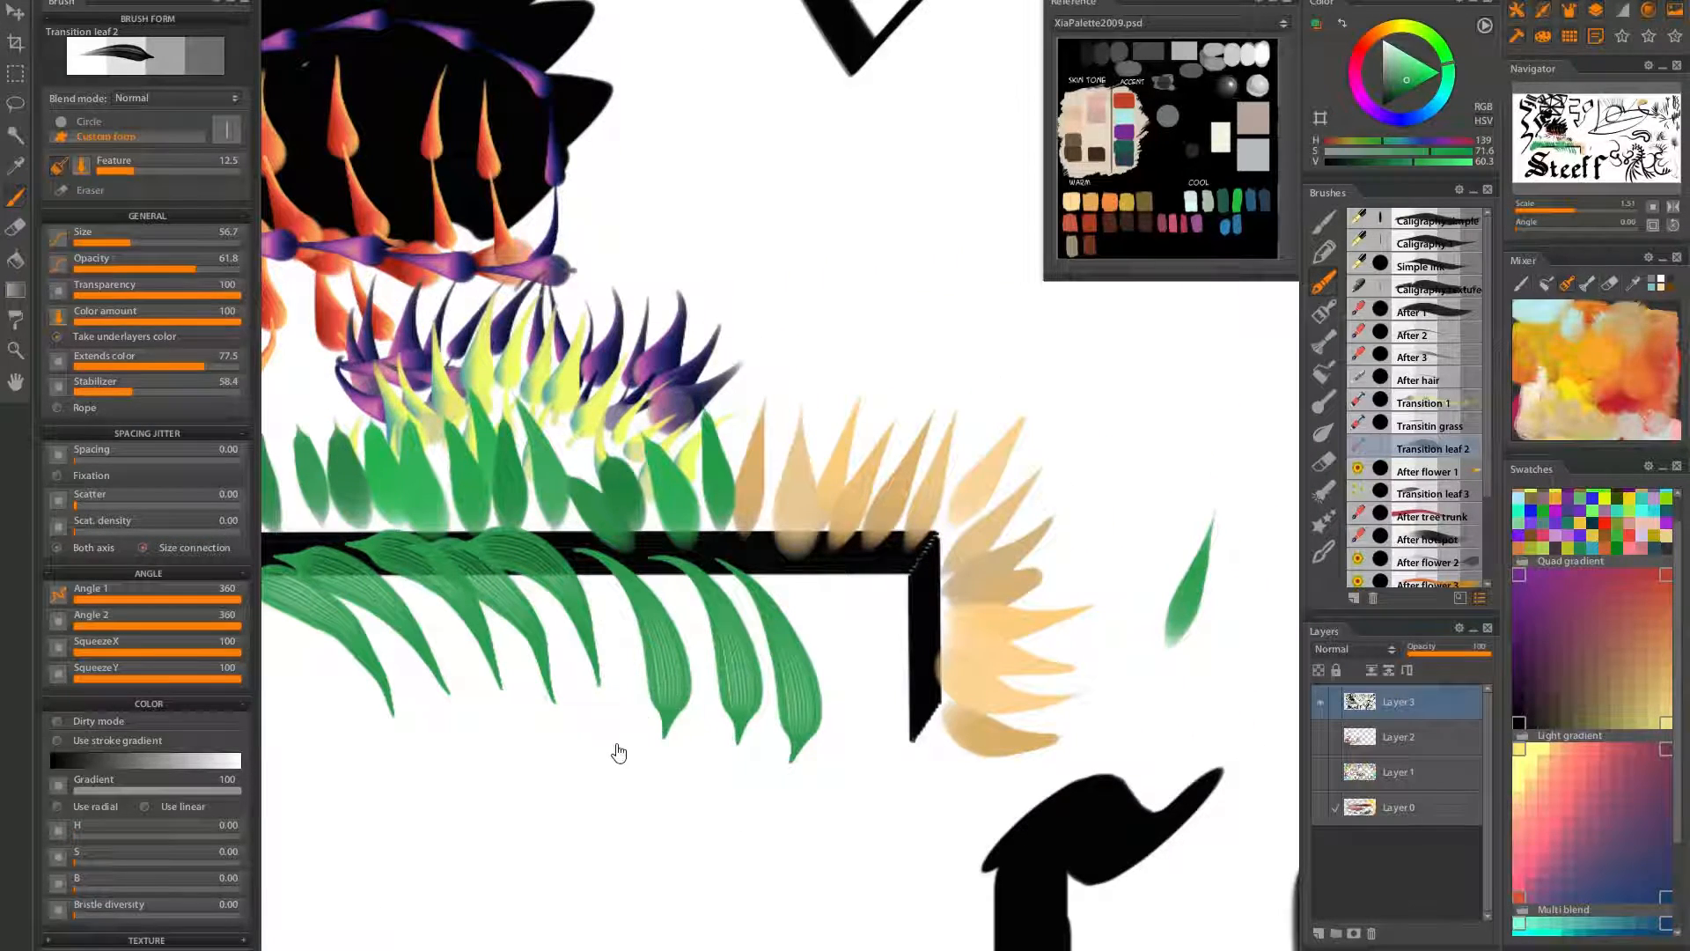
{"action": "left_click_drag", "start_coordinate": [623, 736], "coordinate": [915, 641]}
{"action": "key", "text": "ctrl+z"}
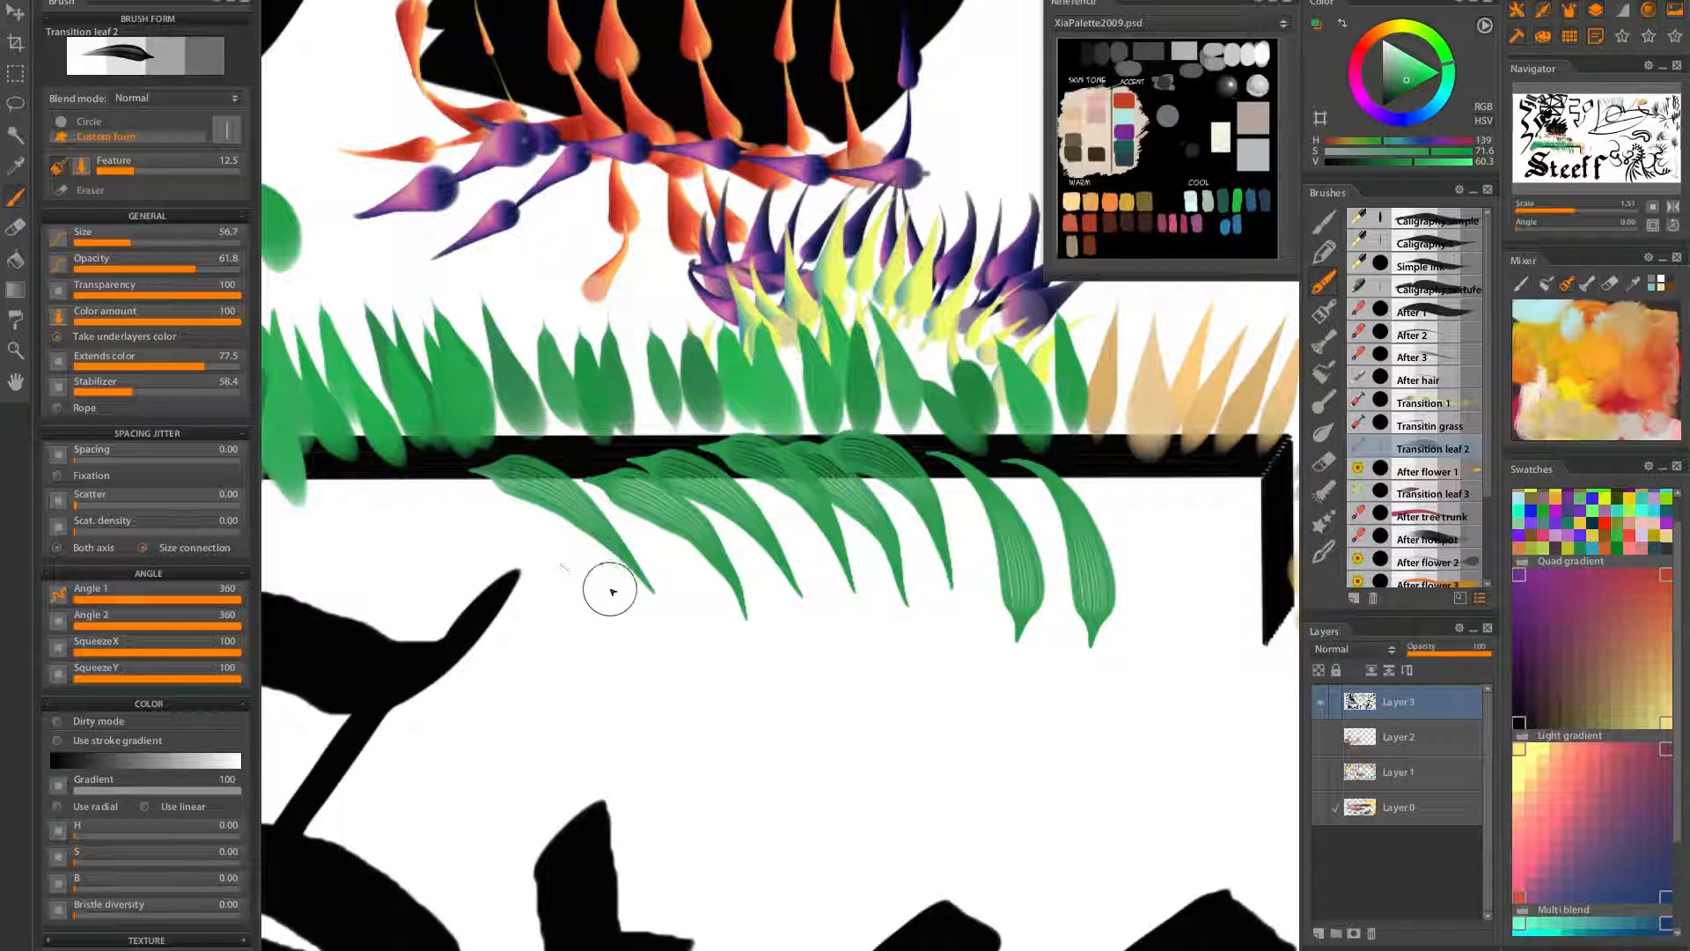
Try extending the hanging foliage with more curved leaves at both ends of the row, redoing the rightmost one
{"action": "left_click_drag", "start_coordinate": [609, 588], "coordinate": [440, 469]}
{"action": "left_click_drag", "start_coordinate": [557, 572], "coordinate": [407, 458]}
{"action": "left_click_drag", "start_coordinate": [670, 567], "coordinate": [434, 445]}
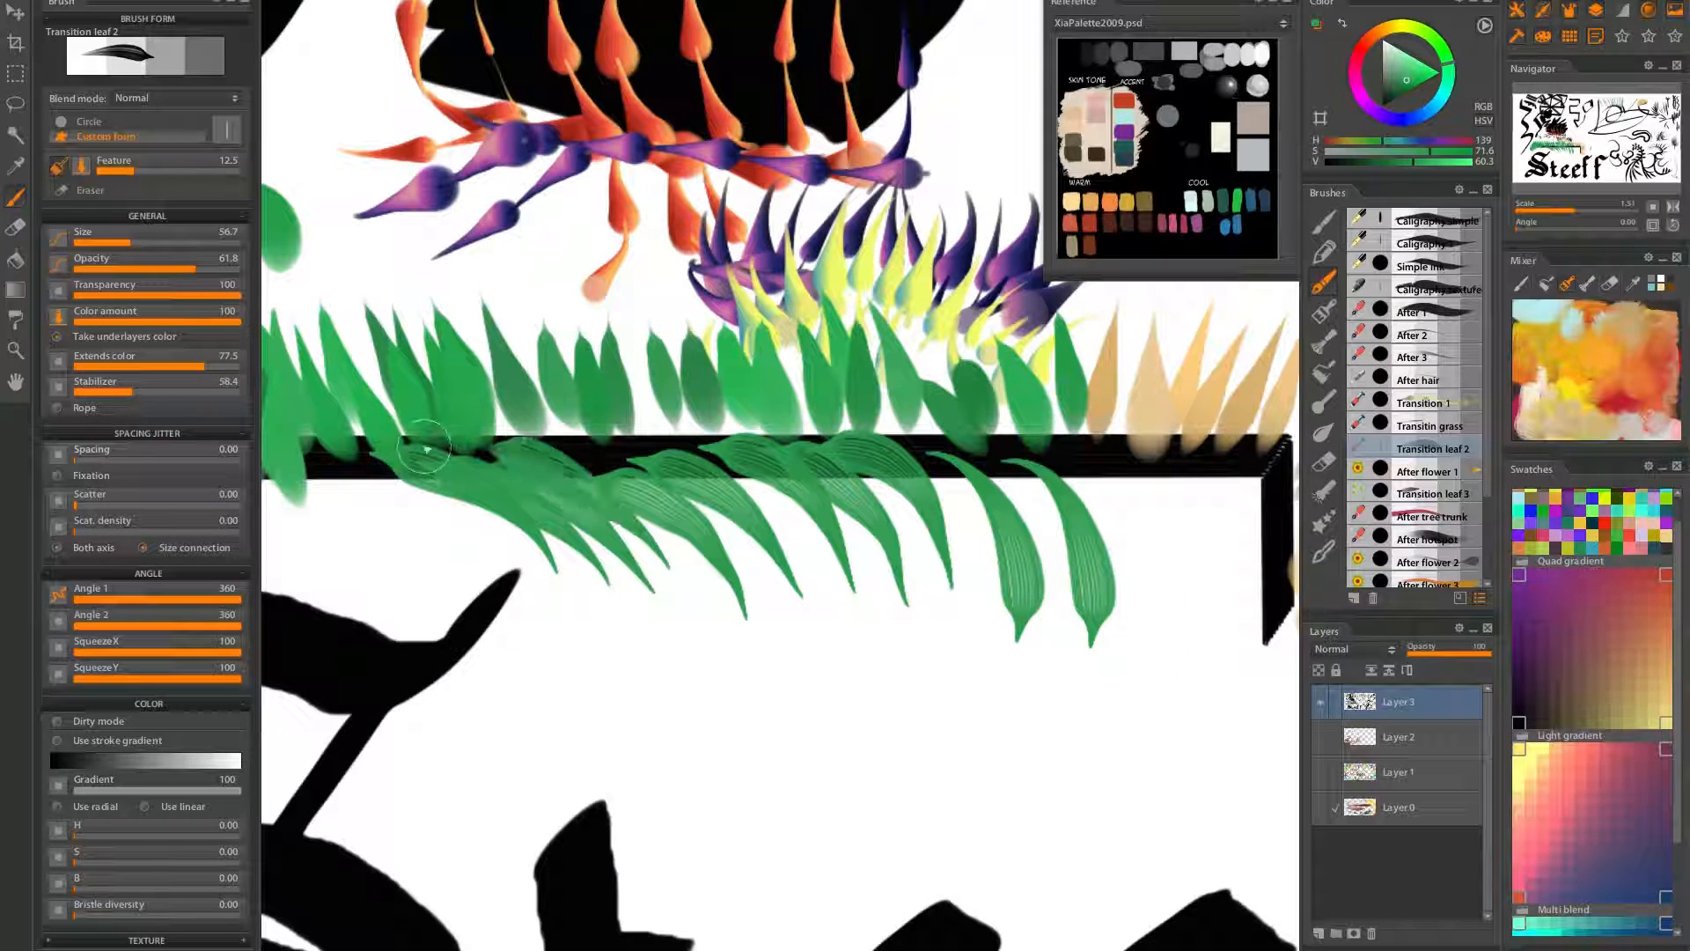
{"action": "left_click_drag", "start_coordinate": [847, 568], "coordinate": [500, 555]}
{"action": "mouse_move", "coordinate": [798, 533]}
{"action": "left_mouse_down"}
{"action": "mouse_move", "coordinate": [702, 455]}
{"action": "mouse_move", "coordinate": [588, 439]}
{"action": "left_mouse_up"}
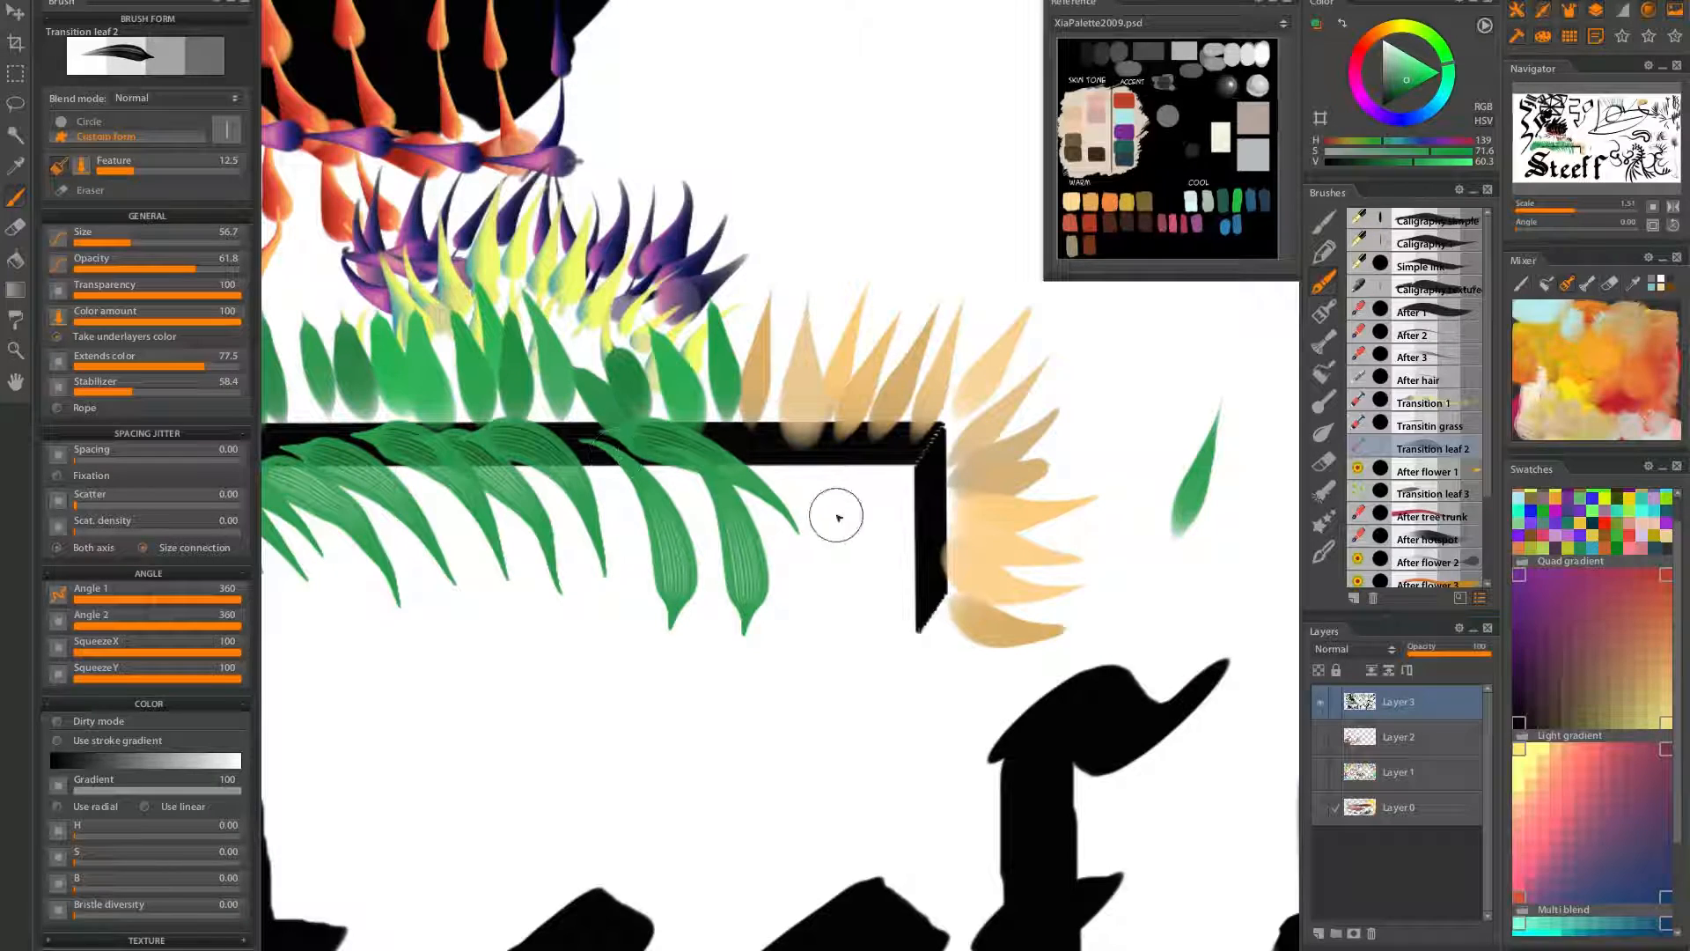
{"action": "key", "text": "ctrl+z"}
{"action": "mouse_move", "coordinate": [854, 537]}
{"action": "left_mouse_down"}
{"action": "mouse_move", "coordinate": [601, 433]}
{"action": "mouse_move", "coordinate": [705, 588]}
{"action": "mouse_move", "coordinate": [597, 494]}
{"action": "left_mouse_up"}
Undo the leaves added on both sides of the five curved ones
{"action": "scroll", "coordinate": [608, 607], "scroll_direction": "down", "scroll_amount": 5}
{"action": "scroll", "coordinate": [746, 566], "scroll_direction": "up", "scroll_amount": 3}
{"action": "key", "text": "ctrl+z"}
{"action": "key", "text": "ctrl+z"}
{"action": "key", "text": "ctrl+z"}
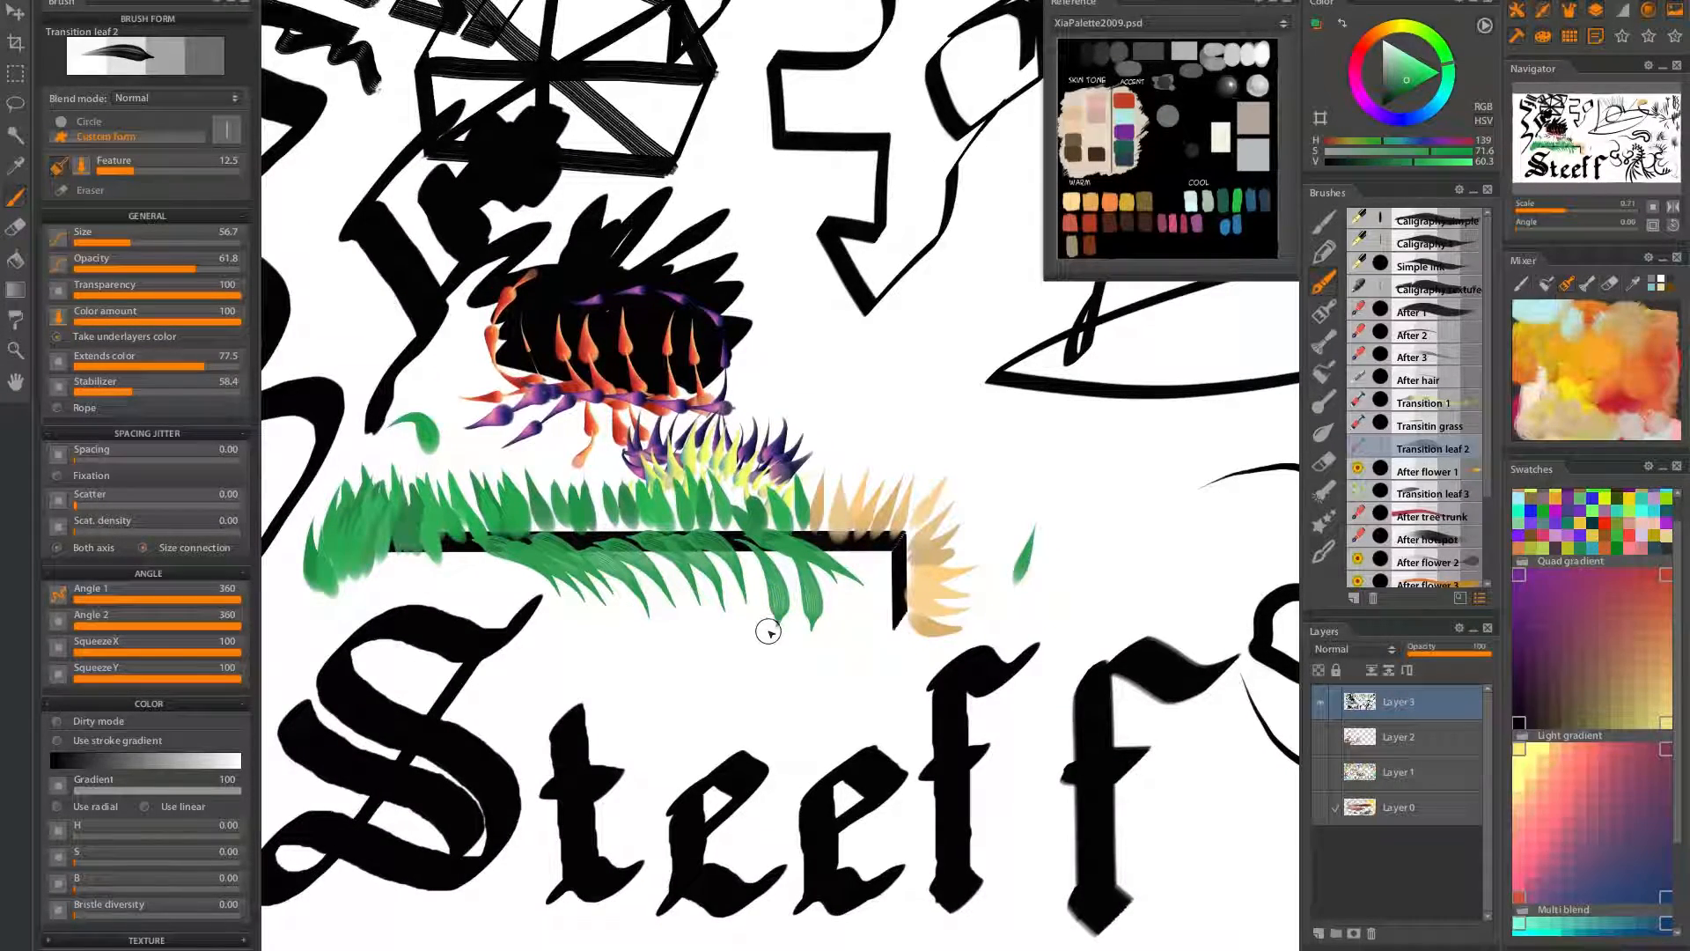
{"action": "key", "text": "ctrl+z"}
{"action": "key", "text": "ctrl+z"}
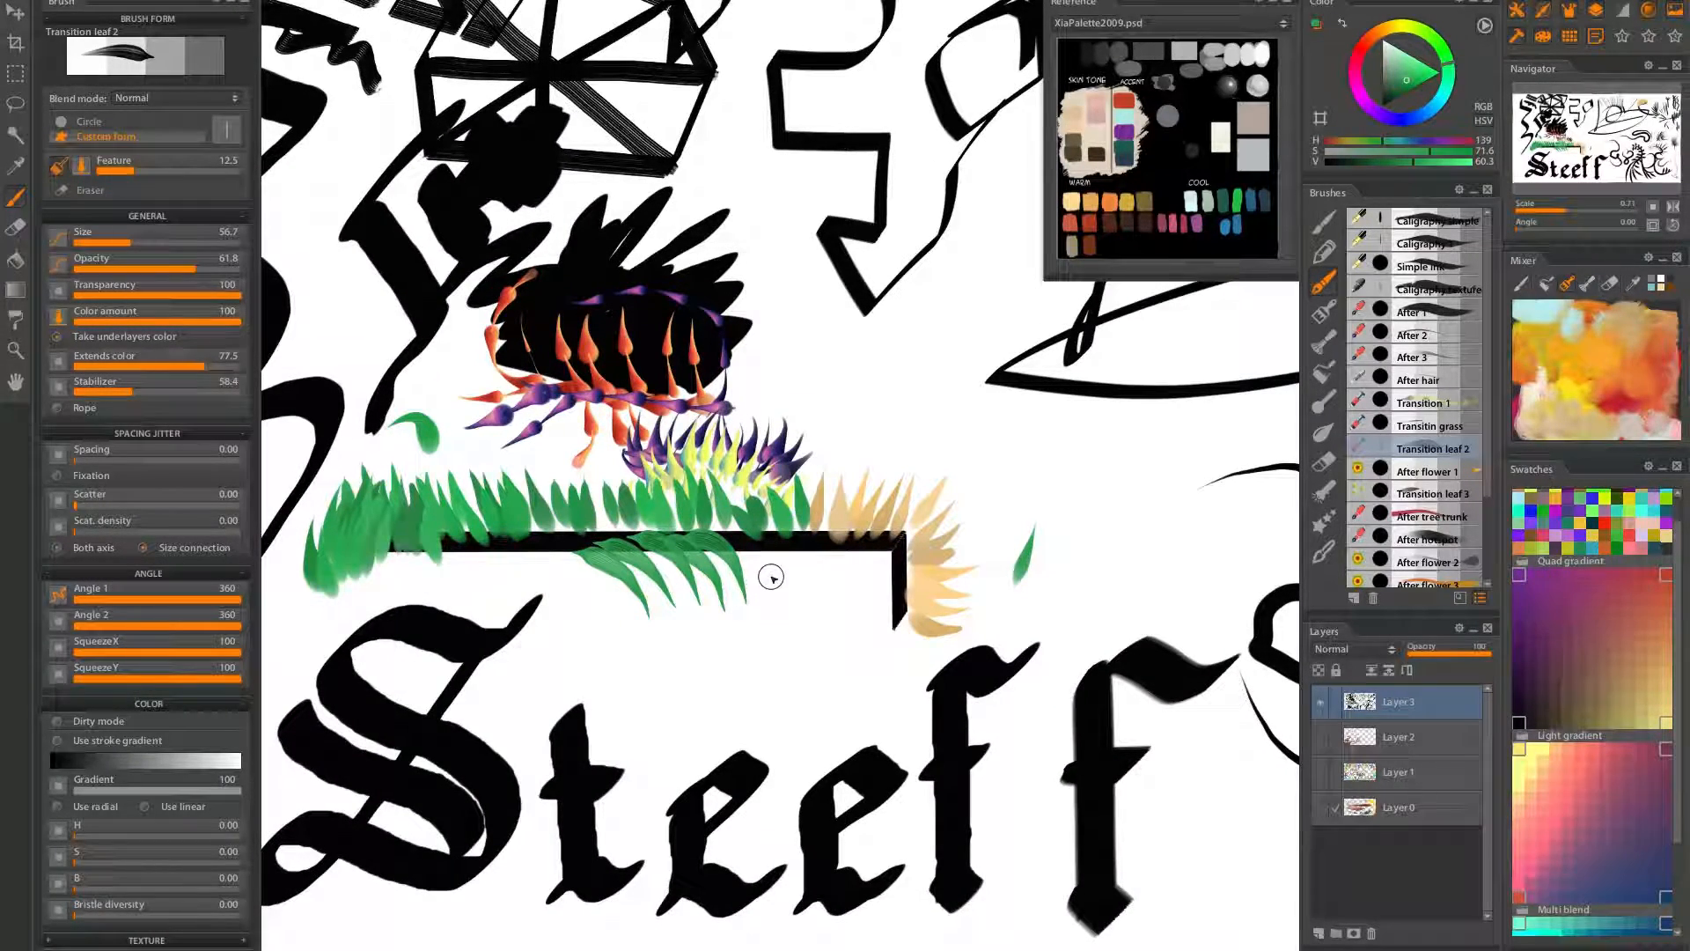
Try four leaves hanging straight down between the curved leaves and the bar's corner, and undo them
{"action": "scroll", "coordinate": [766, 573], "scroll_direction": "up", "scroll_amount": 5}
{"action": "left_click_drag", "start_coordinate": [758, 531], "coordinate": [746, 763]}
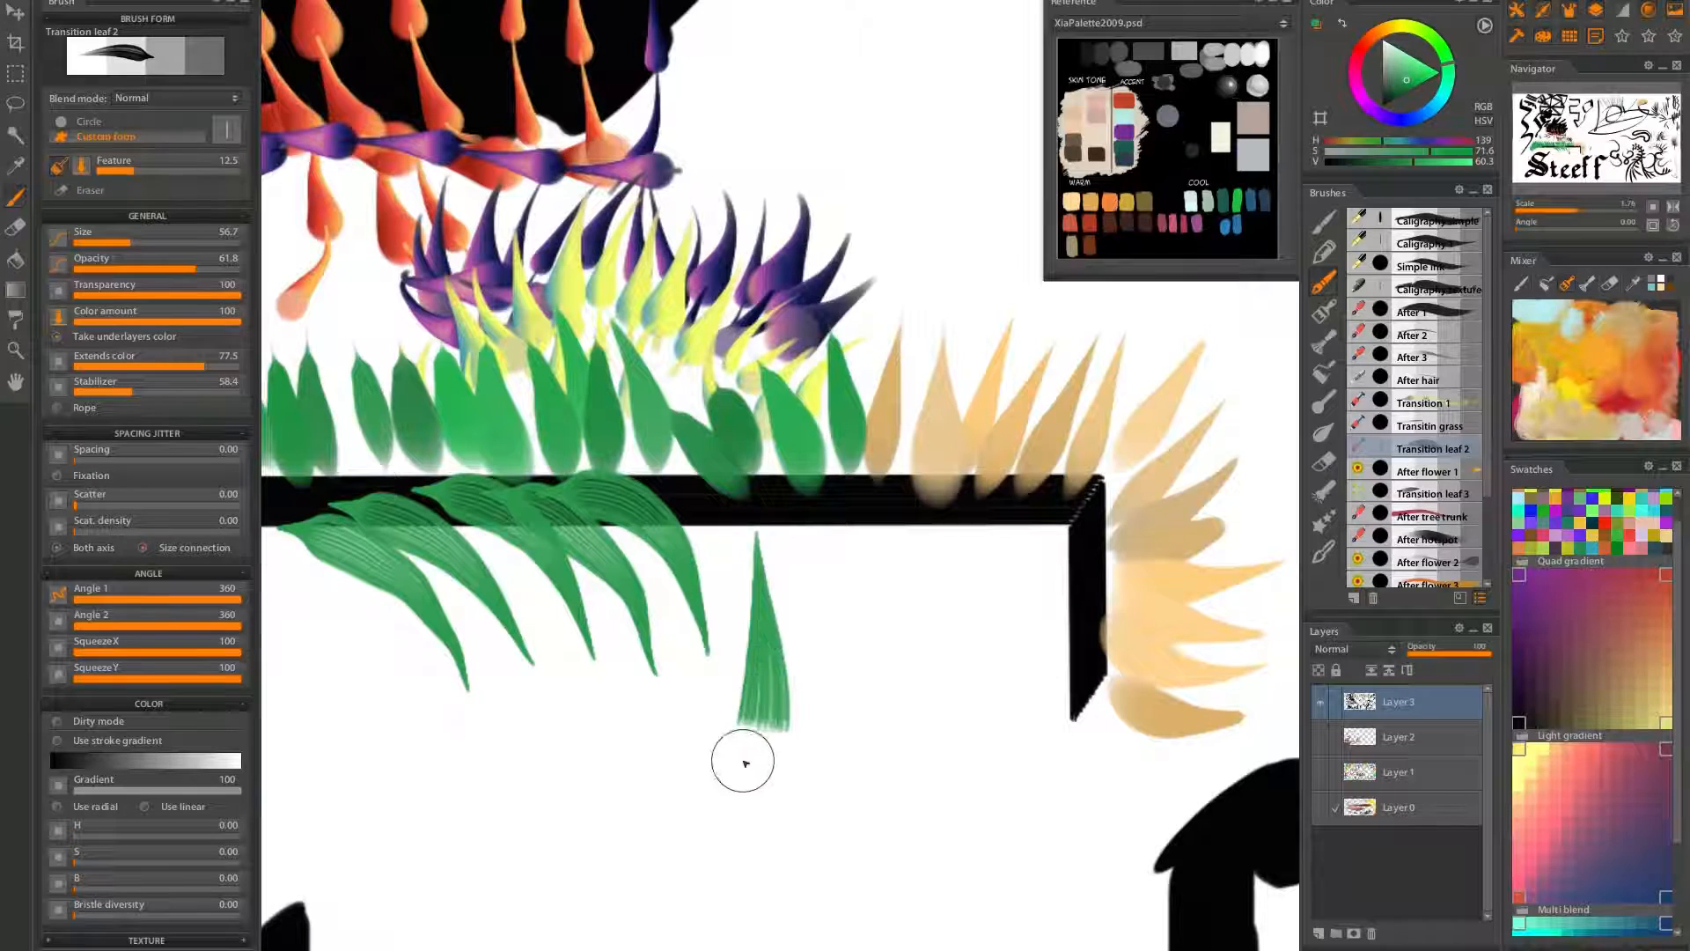
{"action": "mouse_move", "coordinate": [803, 533]}
{"action": "left_mouse_down"}
{"action": "mouse_move", "coordinate": [810, 710]}
{"action": "mouse_move", "coordinate": [790, 771]}
{"action": "mouse_move", "coordinate": [872, 585]}
{"action": "mouse_move", "coordinate": [860, 786]}
{"action": "left_mouse_up"}
{"action": "left_click_drag", "start_coordinate": [900, 529], "coordinate": [954, 784]}
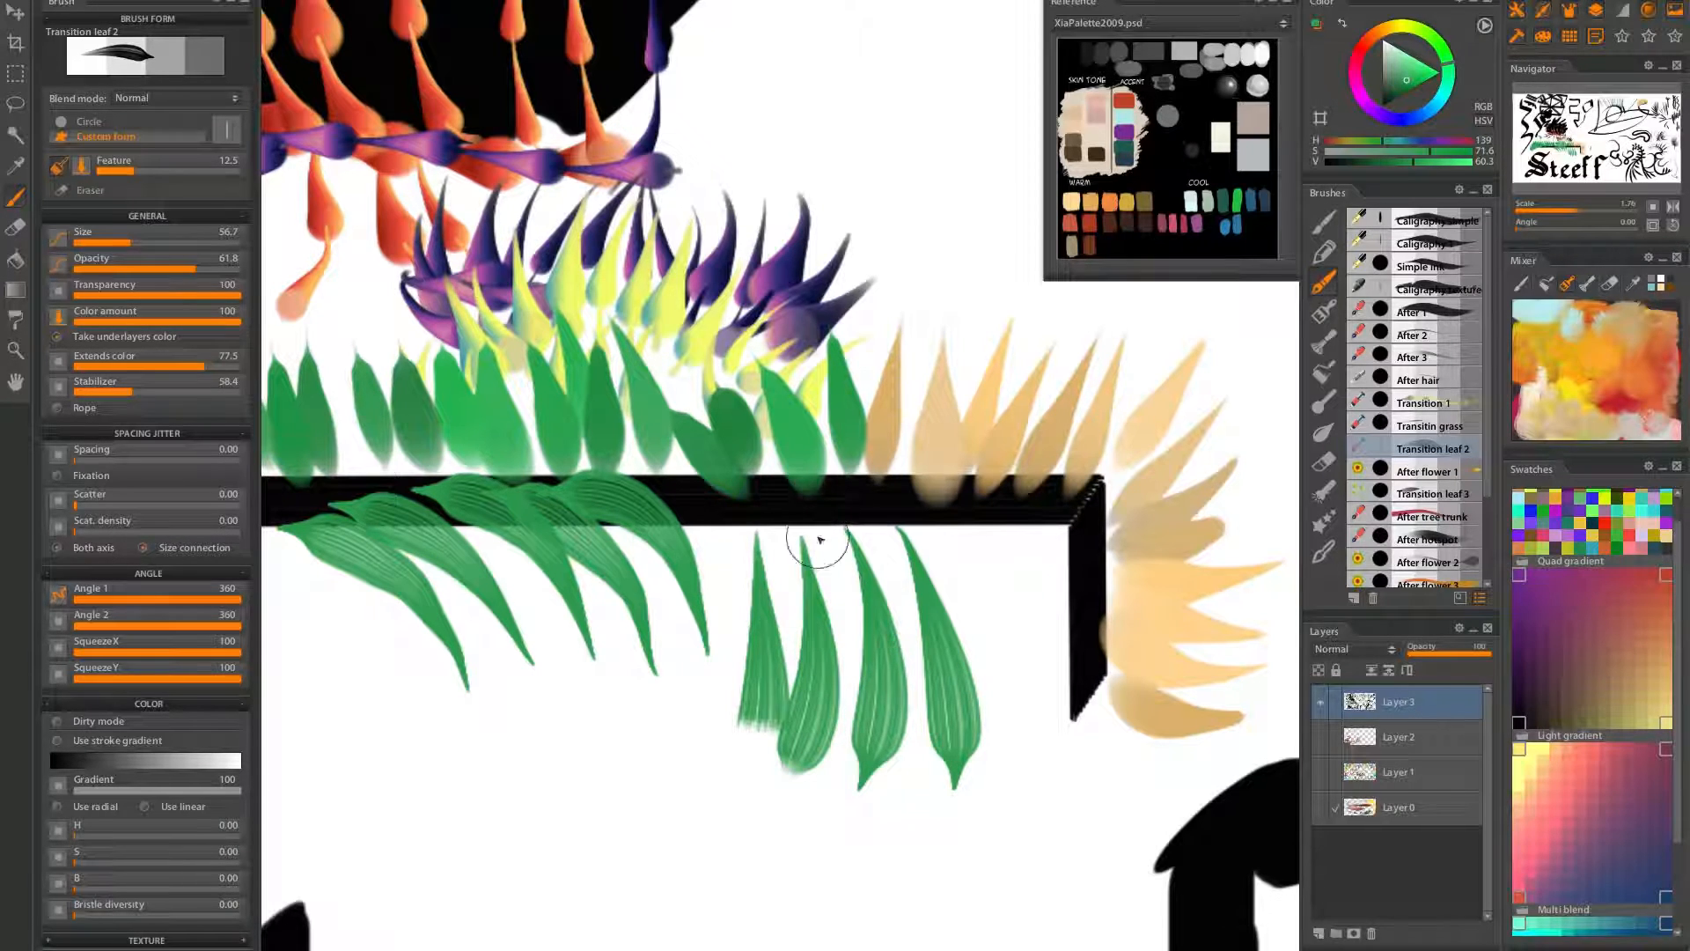
{"action": "key", "text": "ctrl+z"}
{"action": "key", "text": "ctrl+z"}
{"action": "key", "text": "ctrl+z"}
{"action": "key", "text": "ctrl+z"}
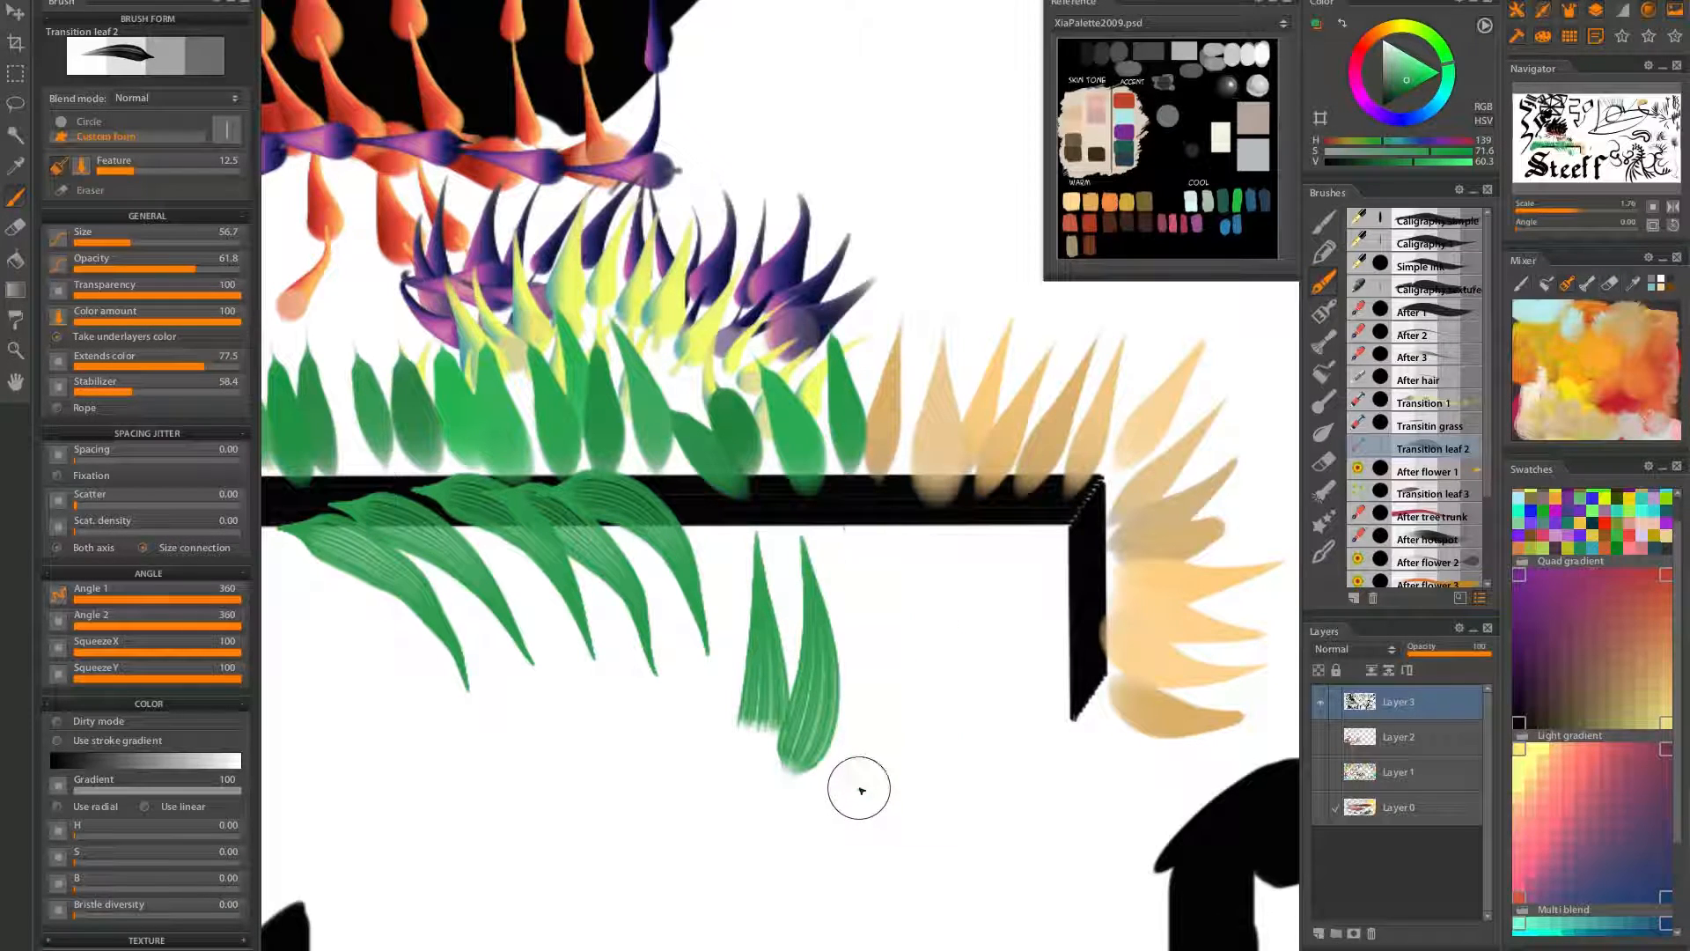
Paint four curved green leaves from the lower tips up to the bar, continuing the row to the bar's right corner
{"action": "mouse_move", "coordinate": [786, 757]}
{"action": "left_mouse_down"}
{"action": "mouse_move", "coordinate": [801, 702]}
{"action": "mouse_move", "coordinate": [759, 553]}
{"action": "mouse_move", "coordinate": [691, 521]}
{"action": "left_mouse_up"}
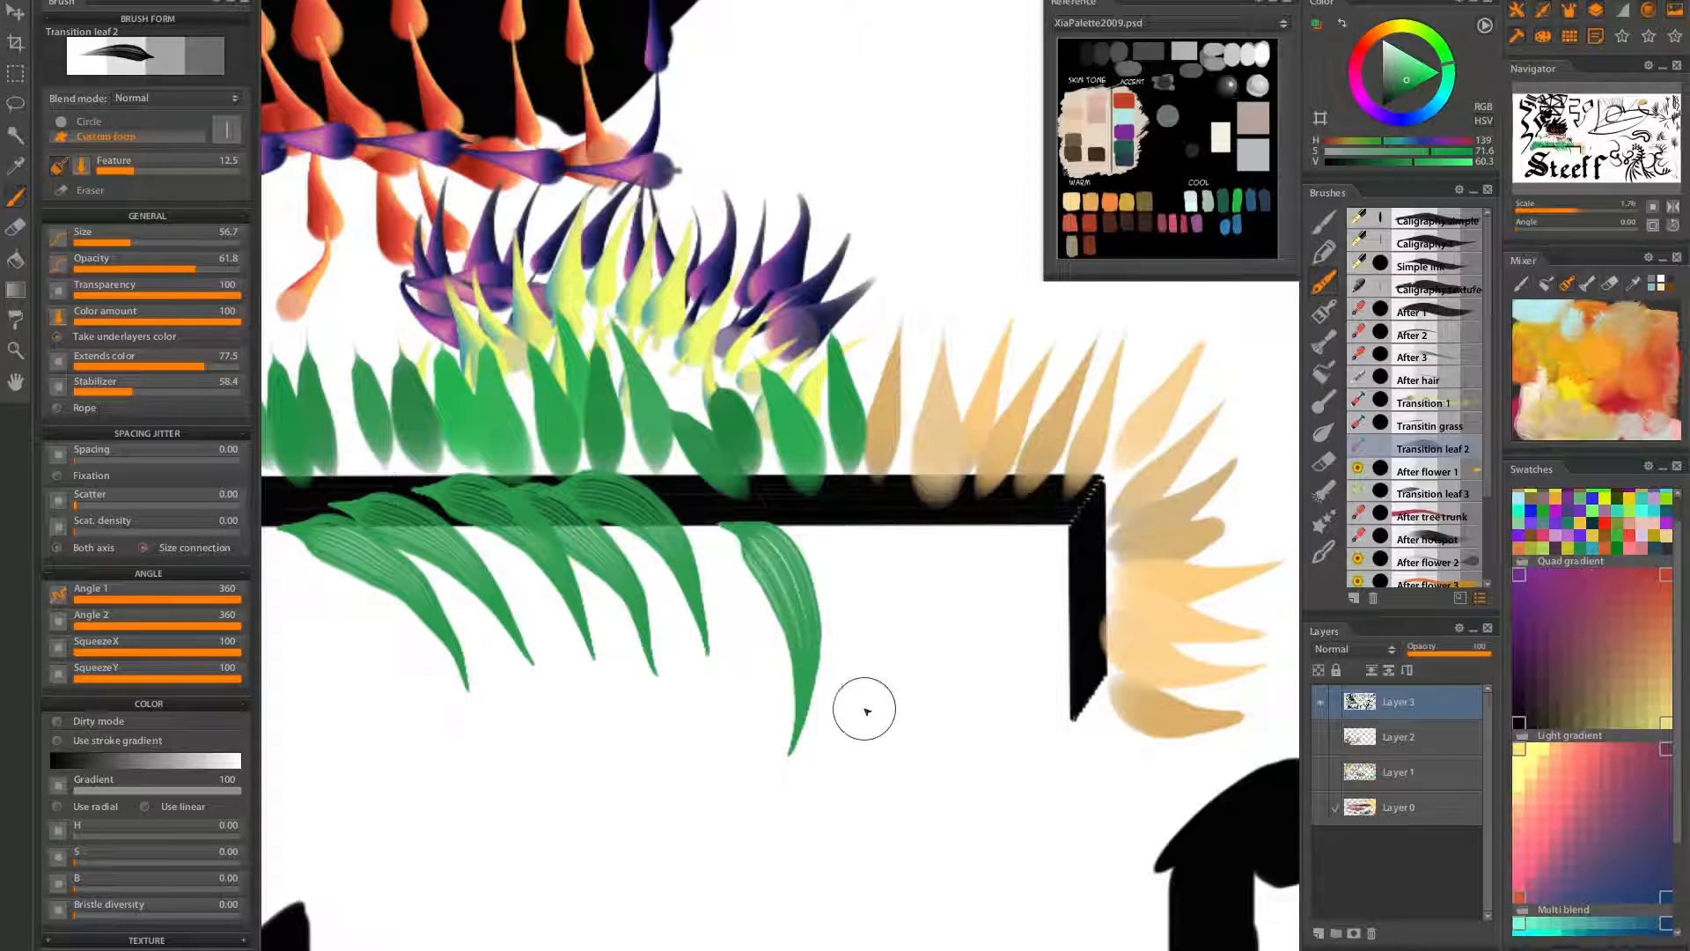
{"action": "left_click_drag", "start_coordinate": [872, 743], "coordinate": [788, 504]}
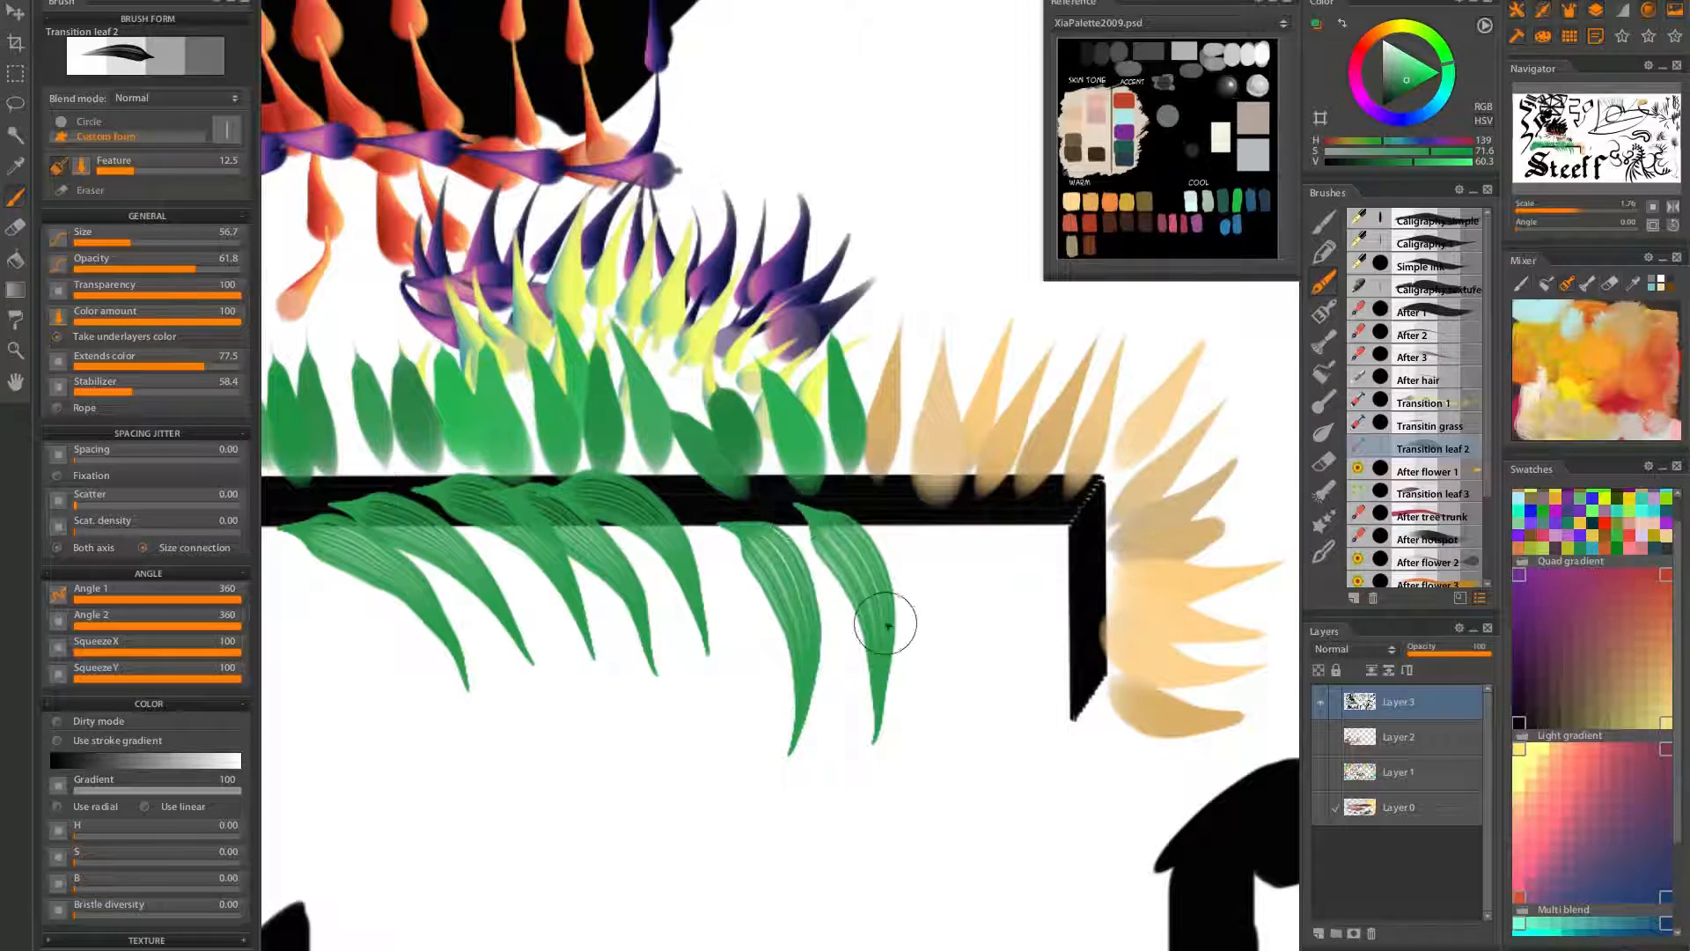
{"action": "left_click_drag", "start_coordinate": [943, 743], "coordinate": [895, 504]}
{"action": "mouse_move", "coordinate": [1004, 771]}
{"action": "left_mouse_down"}
{"action": "mouse_move", "coordinate": [1018, 584]}
{"action": "mouse_move", "coordinate": [946, 515]}
{"action": "left_mouse_up"}
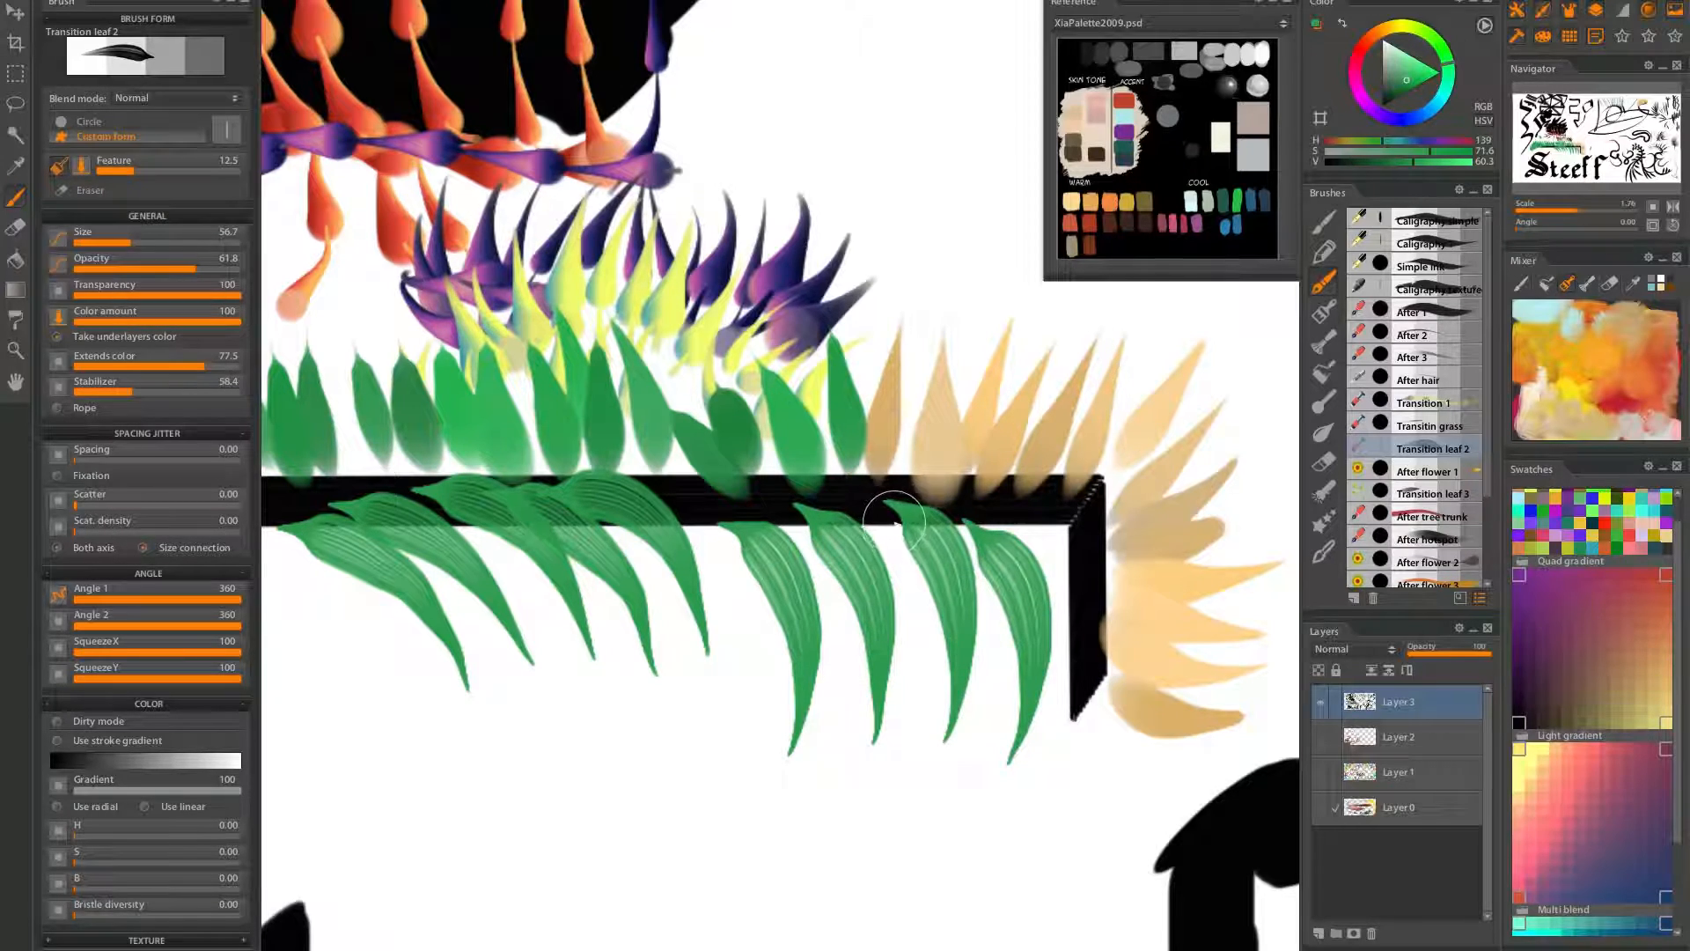
Switch to the After flower 1 brush
{"action": "left_click_drag", "start_coordinate": [993, 616], "coordinate": [889, 667]}
{"action": "left_click_drag", "start_coordinate": [1043, 614], "coordinate": [856, 597]}
{"action": "left_click_drag", "start_coordinate": [972, 654], "coordinate": [730, 668]}
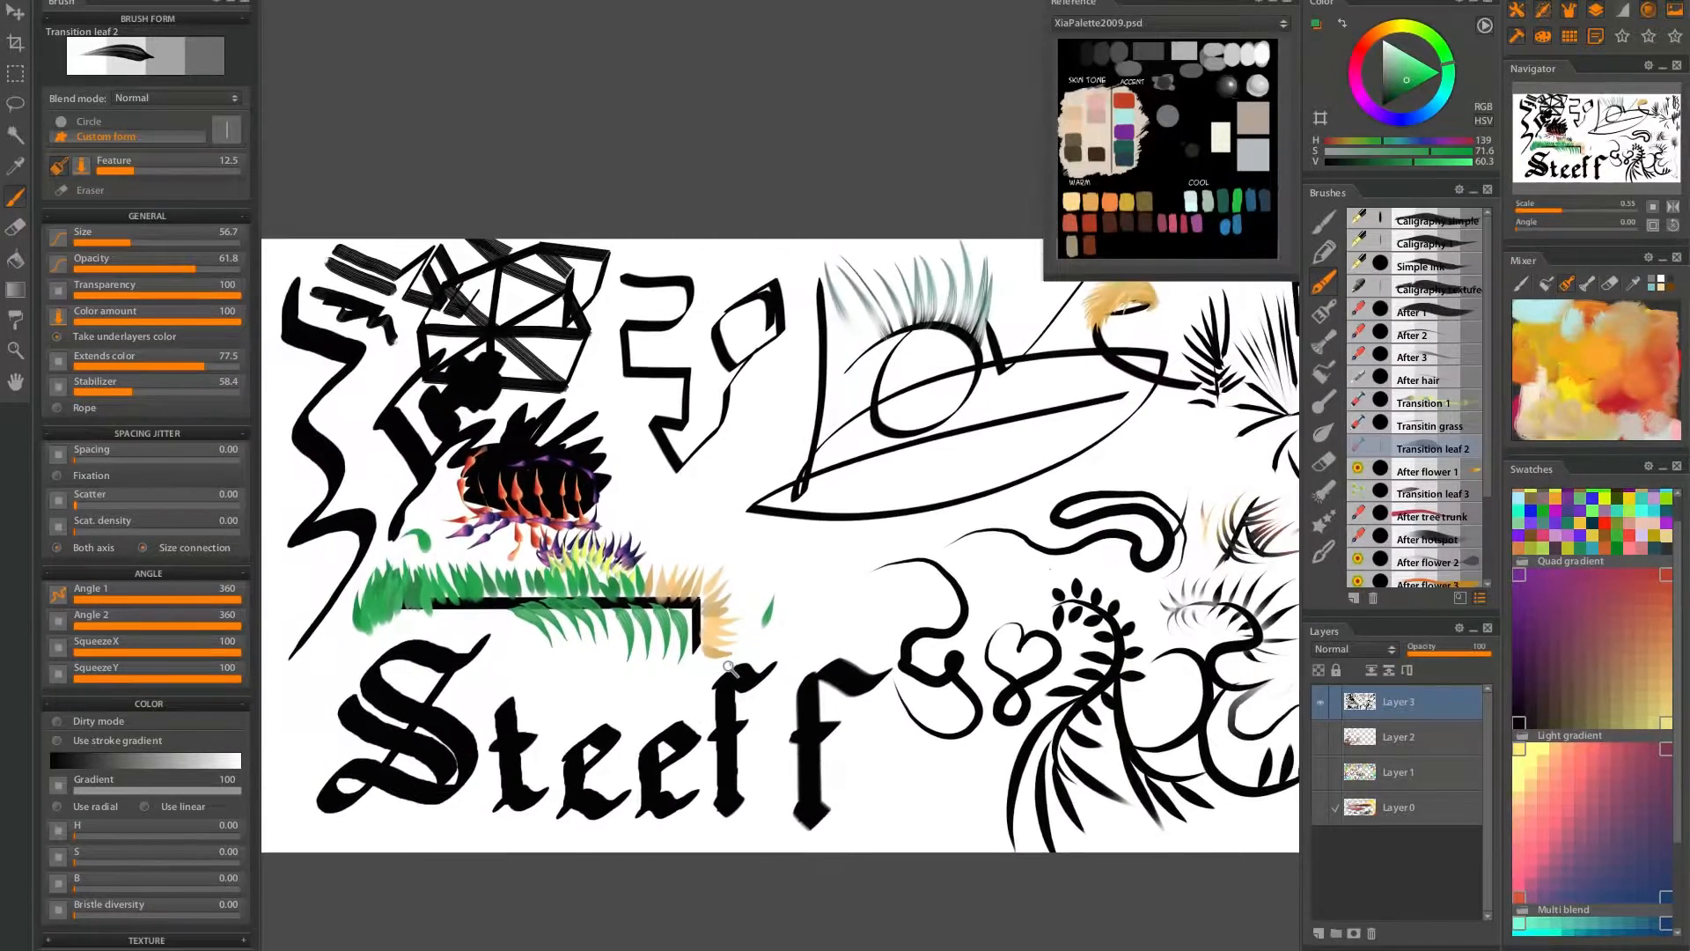
{"action": "left_click", "coordinate": [1426, 471]}
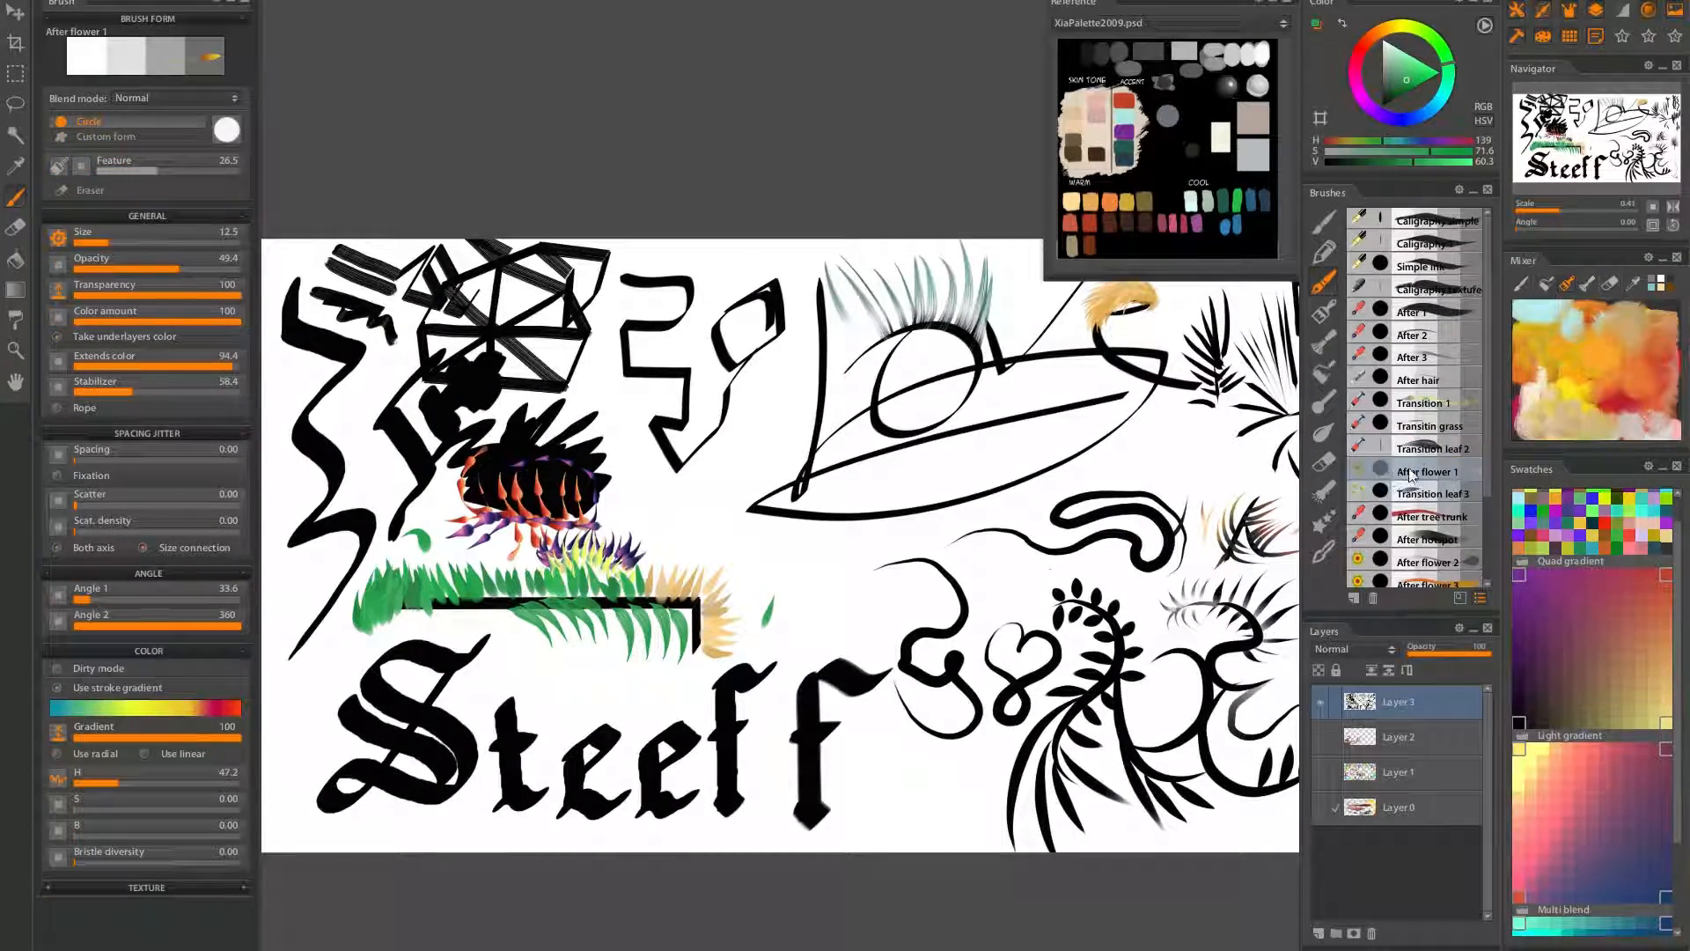
Paint five small thin-stemmed flower buds side by side, starting at the lower-left end of the pointed lens-shaped outline
{"action": "left_click_drag", "start_coordinate": [1484, 435], "coordinate": [1483, 525]}
{"action": "mouse_move", "coordinate": [1484, 375]}
{"action": "left_mouse_down"}
{"action": "mouse_move", "coordinate": [1498, 282]}
{"action": "mouse_move", "coordinate": [1502, 435]}
{"action": "left_mouse_up"}
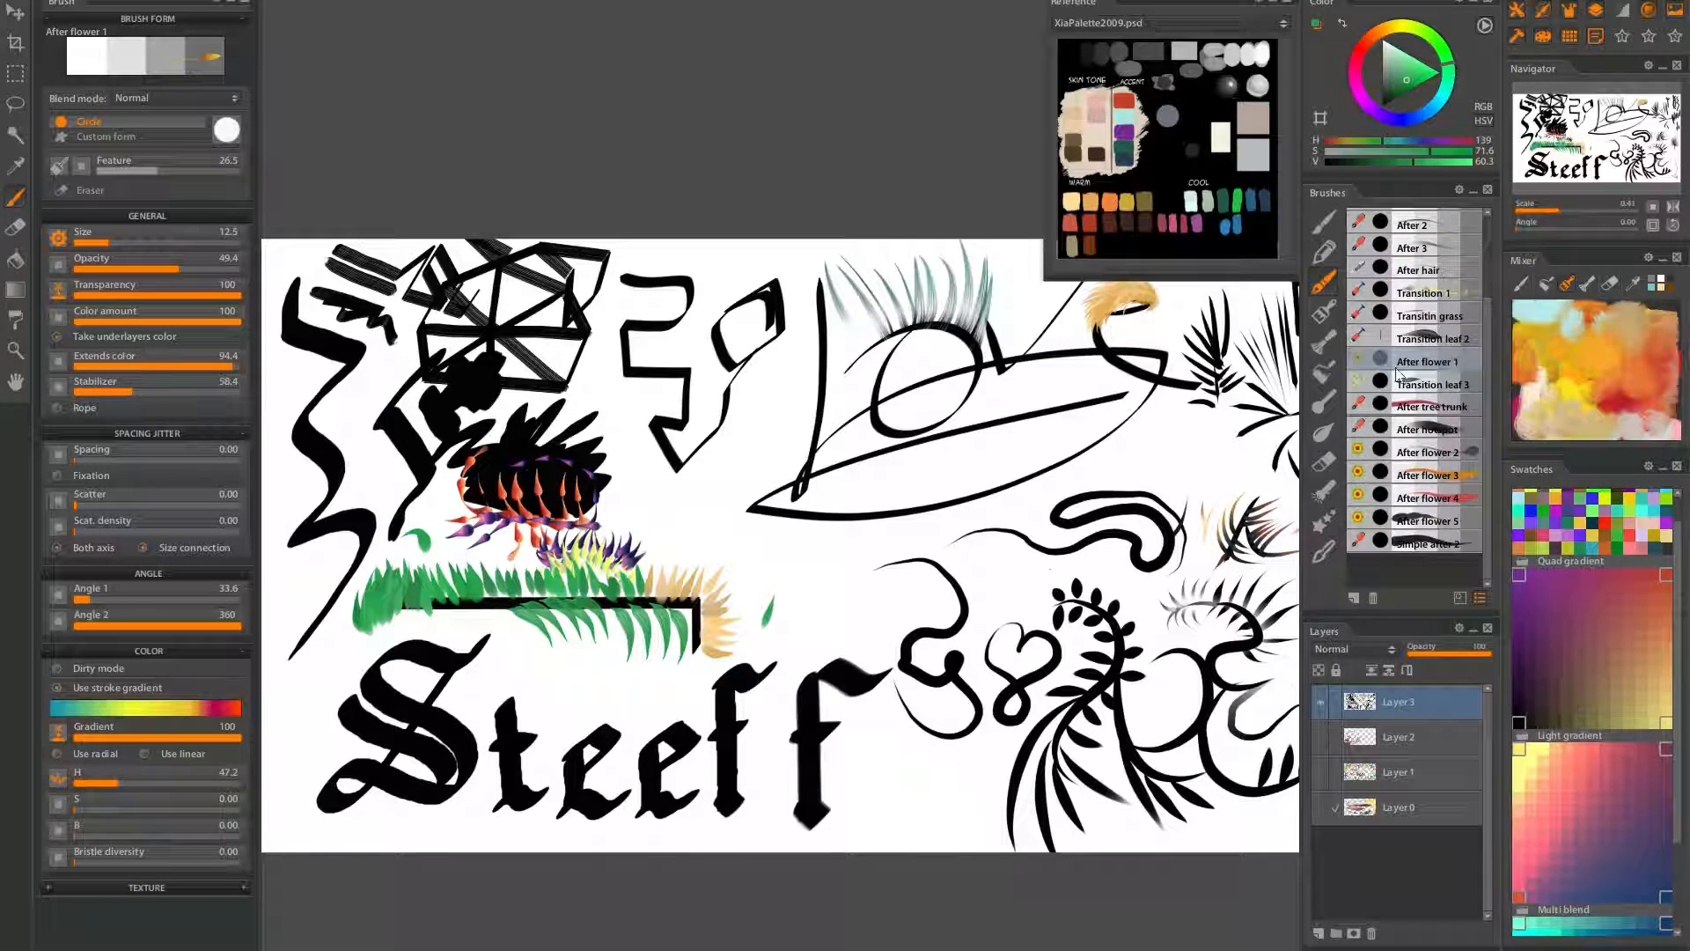
{"action": "left_click_drag", "start_coordinate": [790, 537], "coordinate": [693, 588]}
{"action": "left_click_drag", "start_coordinate": [1148, 492], "coordinate": [1003, 539]}
{"action": "left_click_drag", "start_coordinate": [628, 590], "coordinate": [861, 517]}
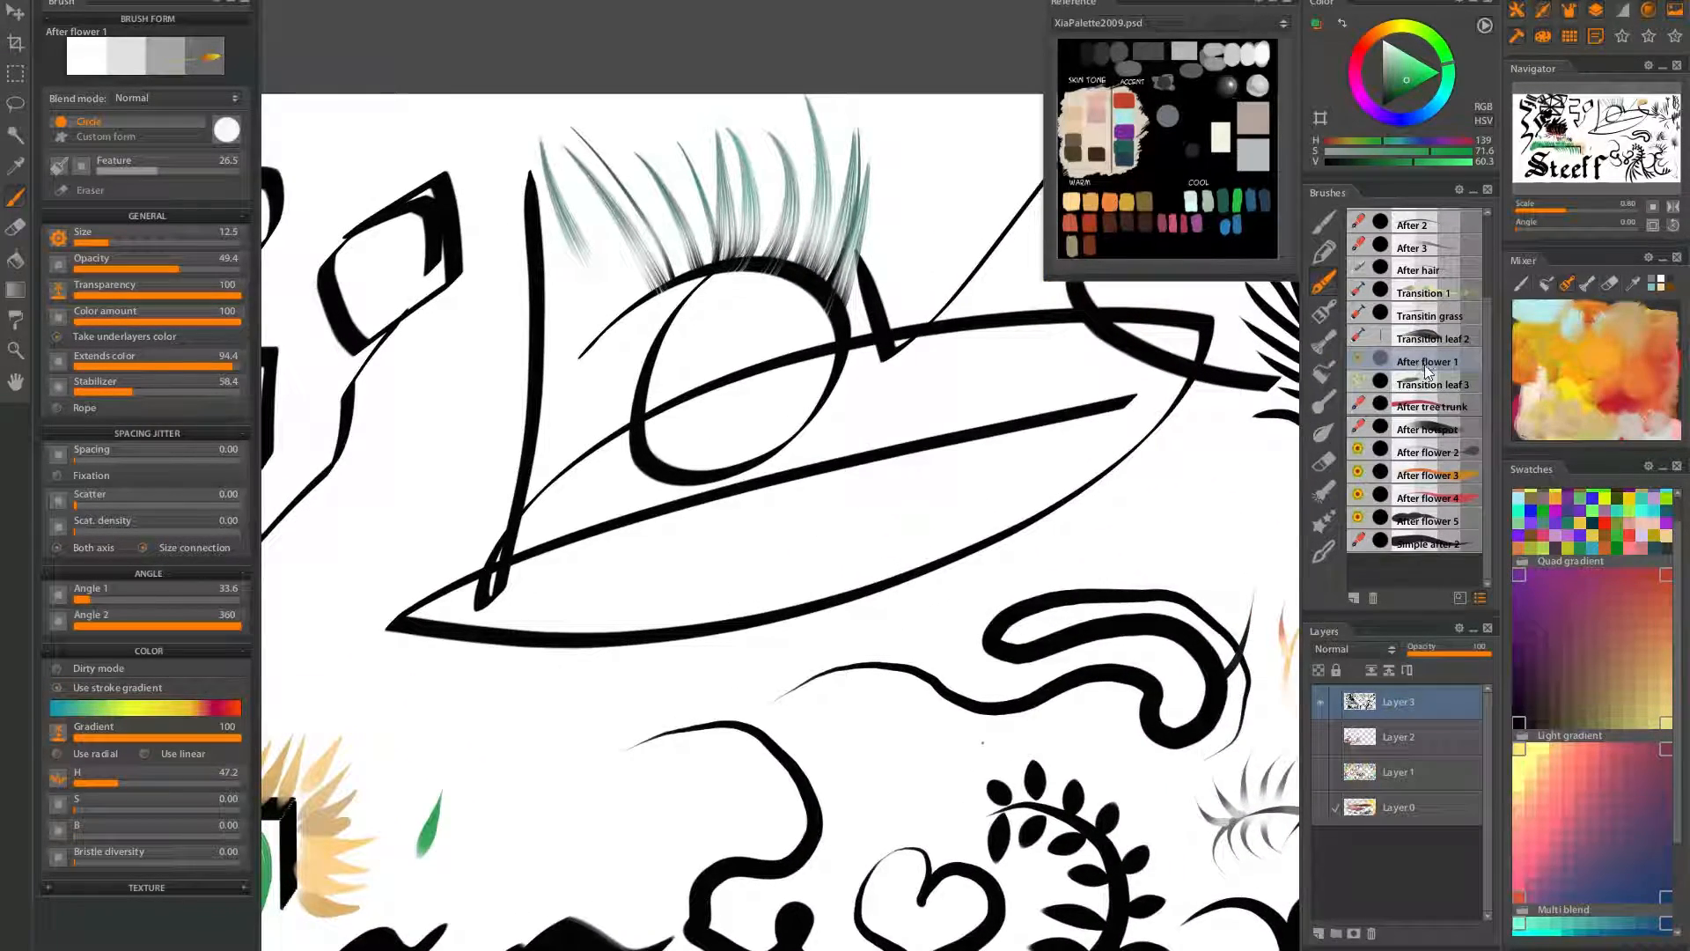
{"action": "left_click_drag", "start_coordinate": [599, 594], "coordinate": [632, 558]}
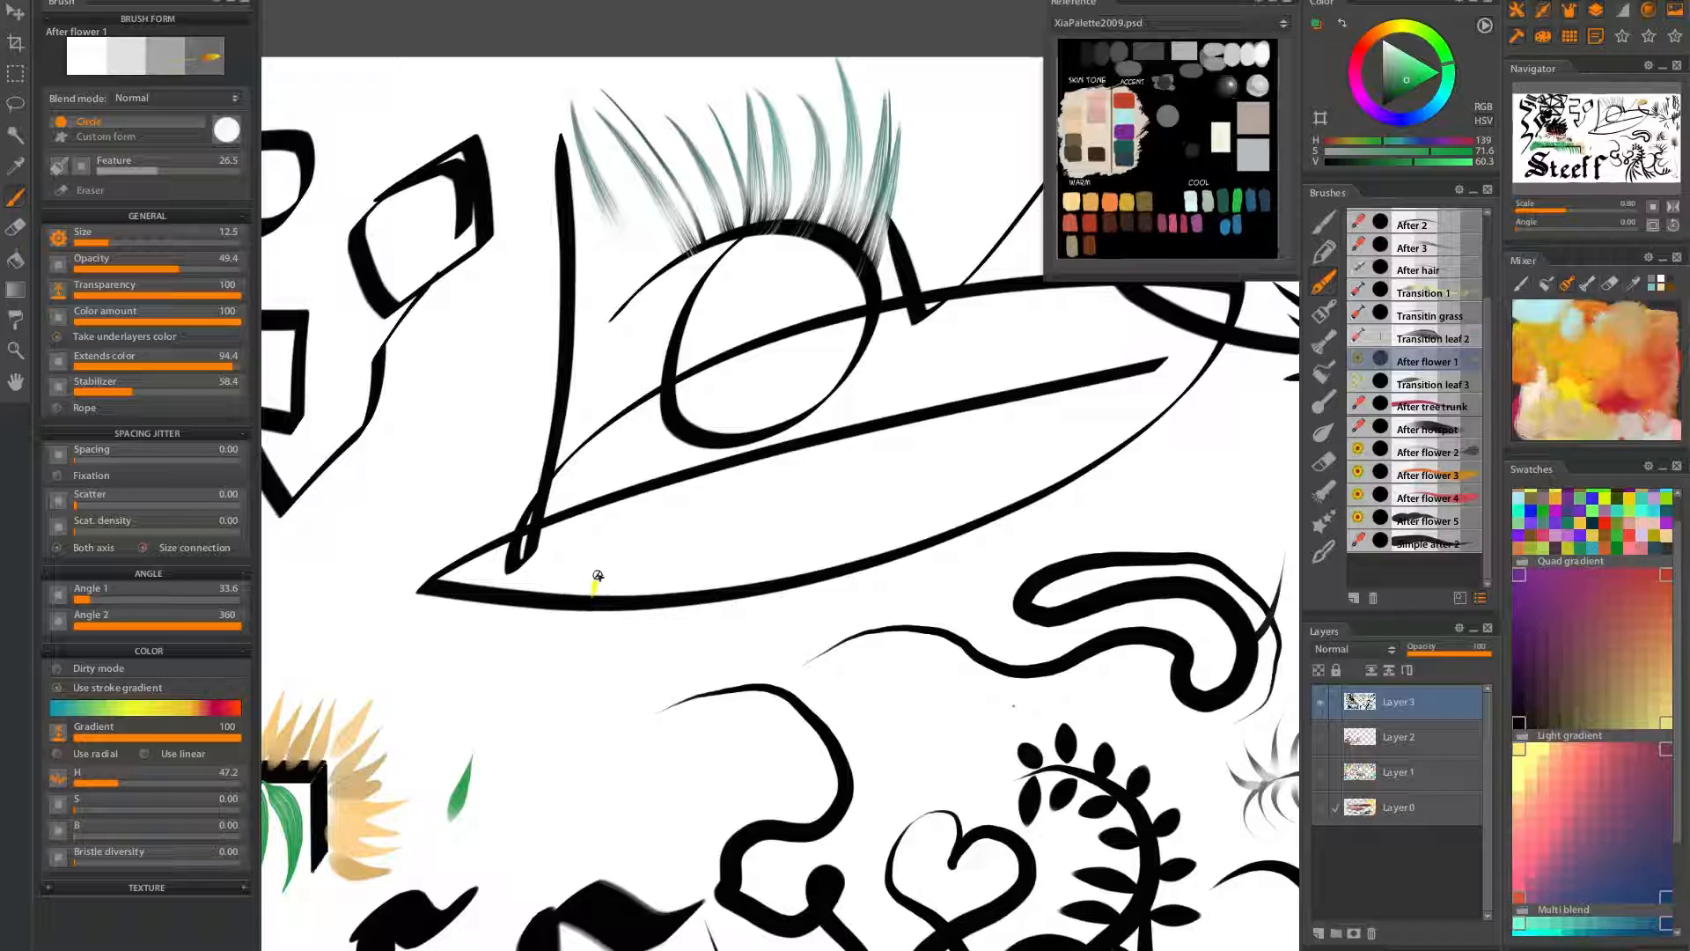
{"action": "left_click_drag", "start_coordinate": [602, 252], "coordinate": [599, 260]}
{"action": "scroll", "coordinate": [615, 531], "scroll_direction": "up", "scroll_amount": 5}
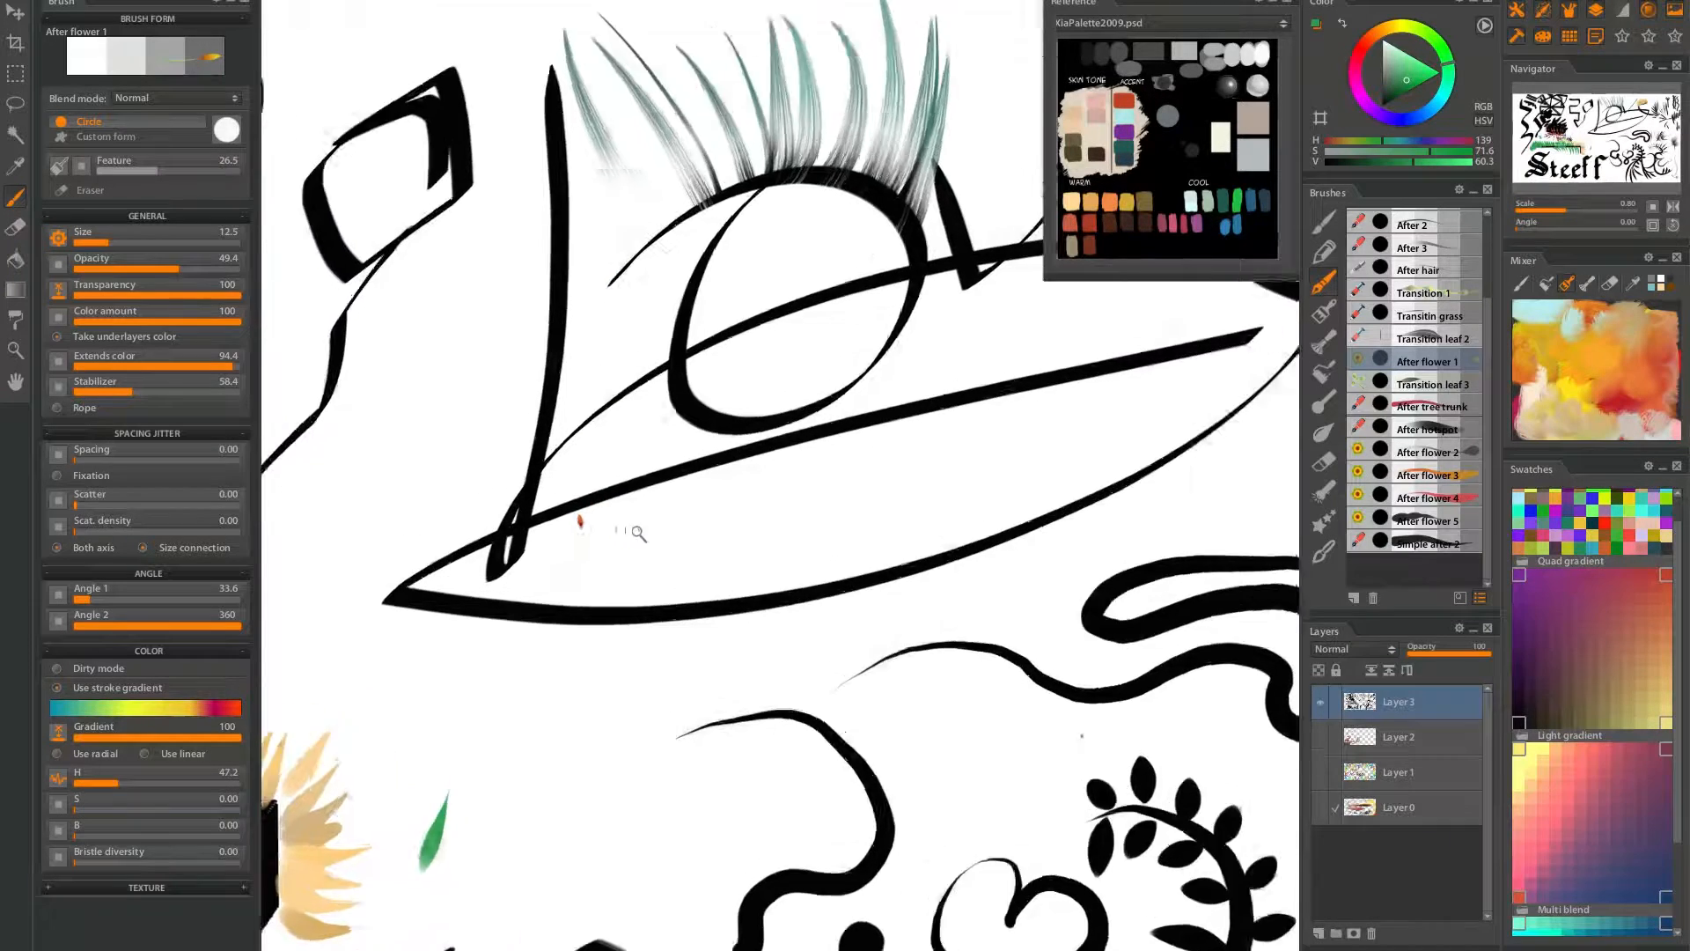
{"action": "left_click_drag", "start_coordinate": [565, 679], "coordinate": [565, 493]}
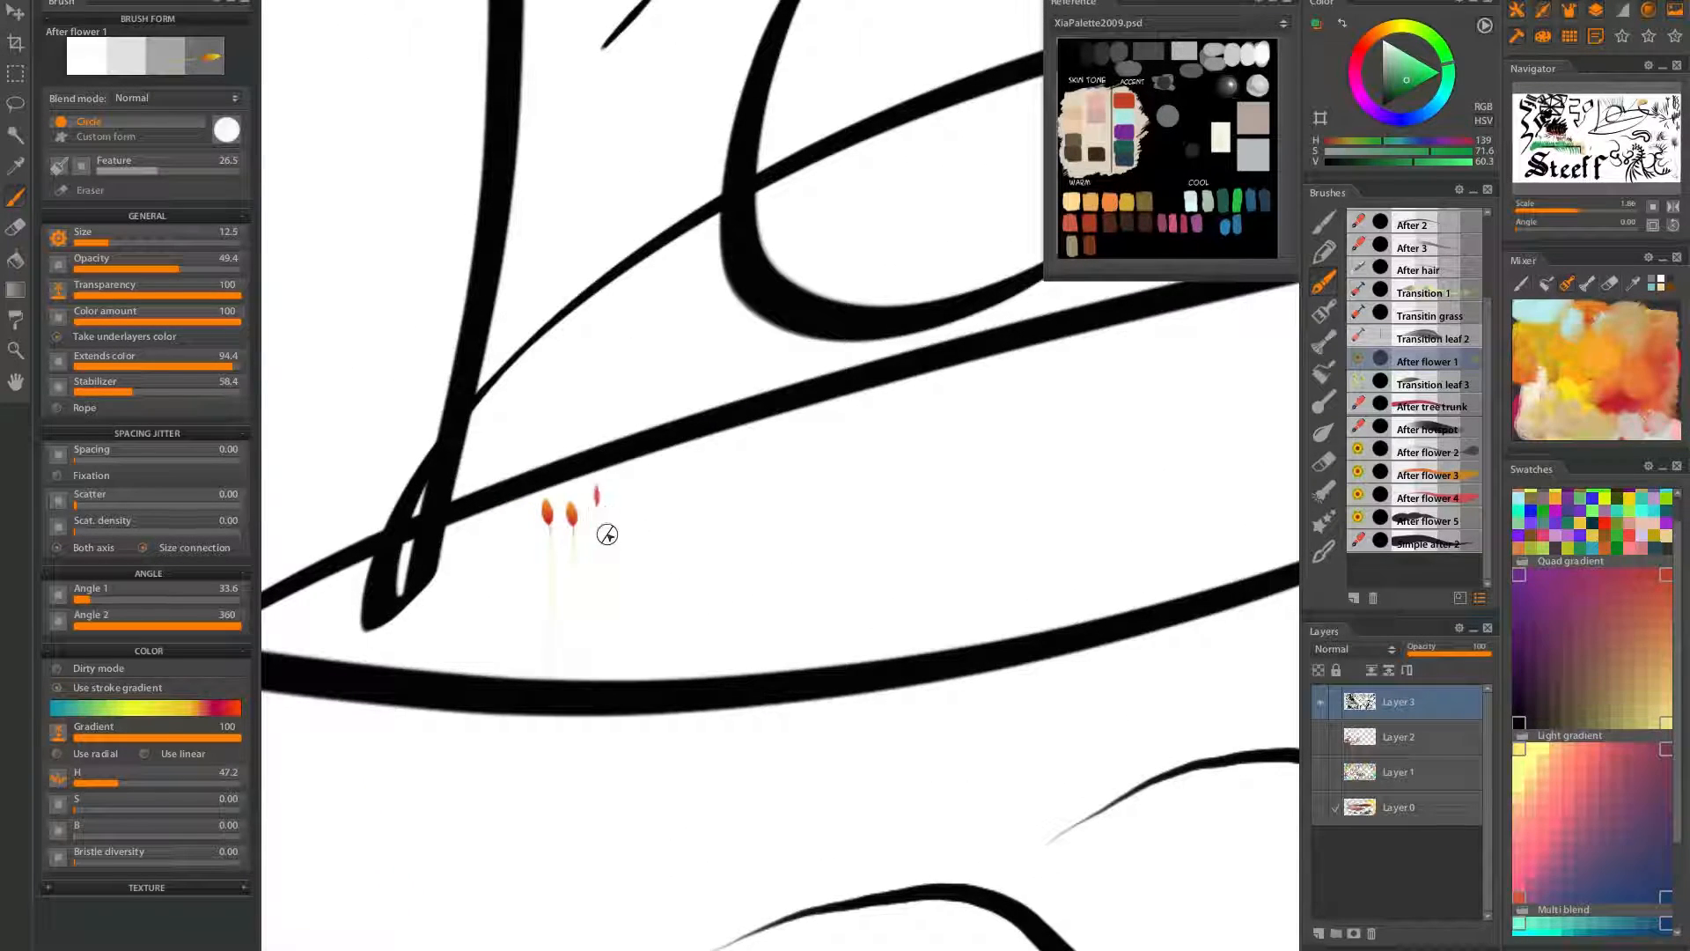
{"action": "left_click_drag", "start_coordinate": [648, 692], "coordinate": [648, 475]}
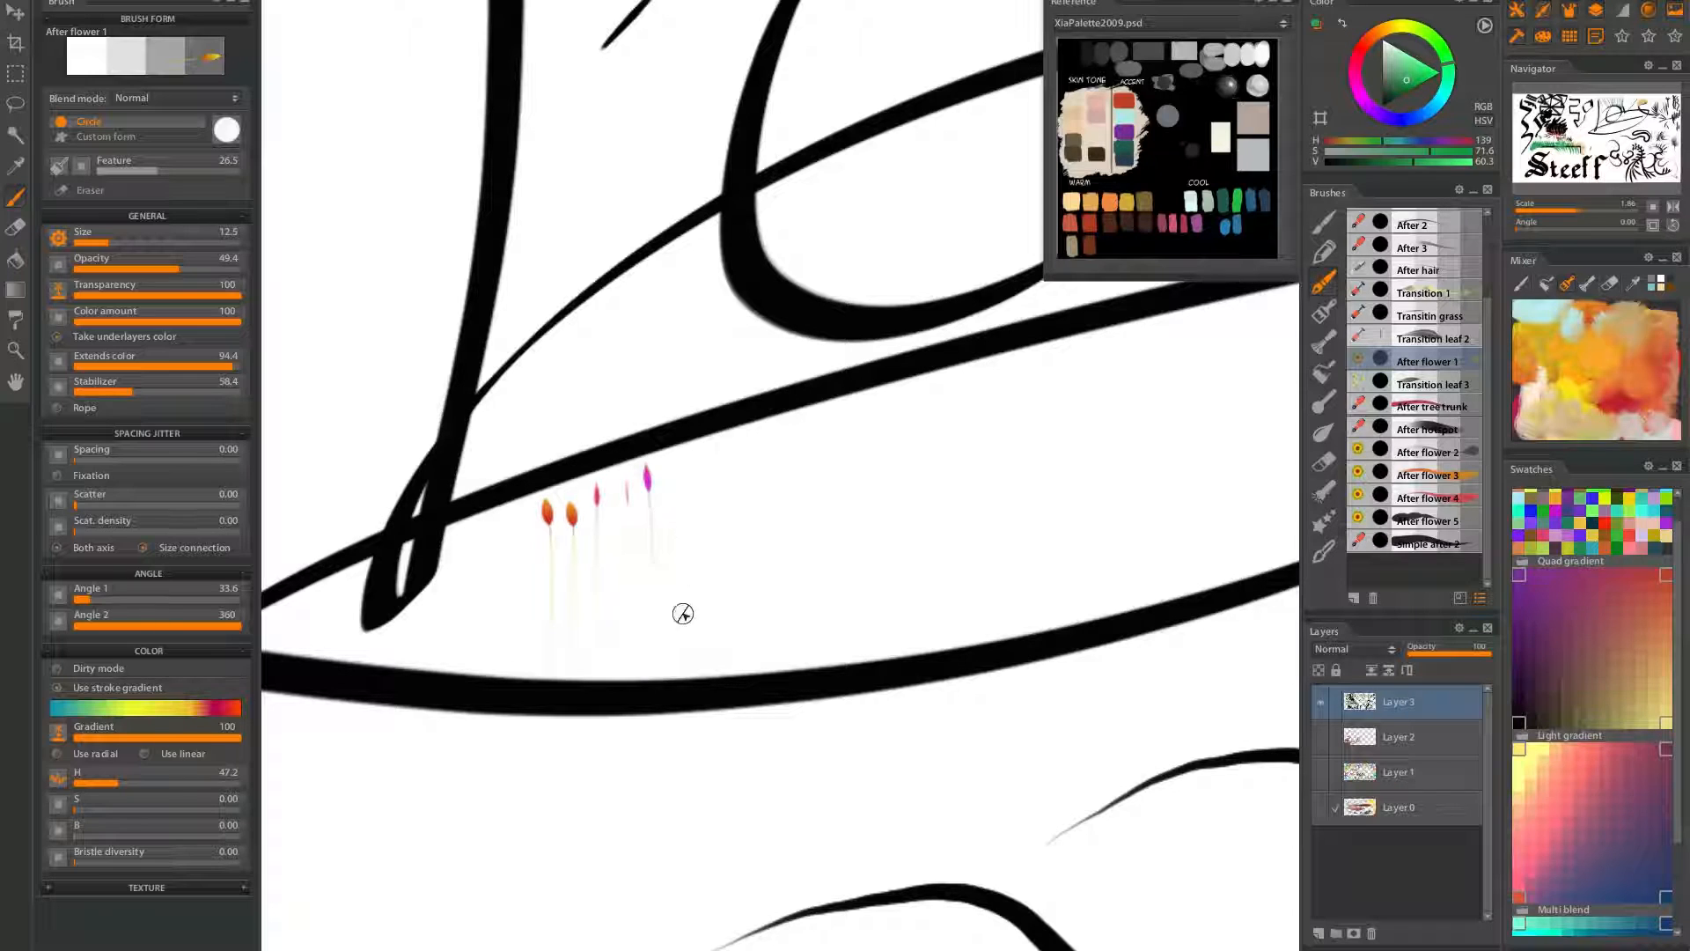
Add five more orange, pink and purple buds of varying height, continuing the row of flowers to the right
{"action": "left_click_drag", "start_coordinate": [679, 580], "coordinate": [678, 456]}
{"action": "left_click_drag", "start_coordinate": [698, 671], "coordinate": [692, 480]}
{"action": "left_click_drag", "start_coordinate": [717, 671], "coordinate": [720, 480]}
{"action": "left_click_drag", "start_coordinate": [759, 677], "coordinate": [764, 445]}
{"action": "left_click_drag", "start_coordinate": [788, 673], "coordinate": [804, 459]}
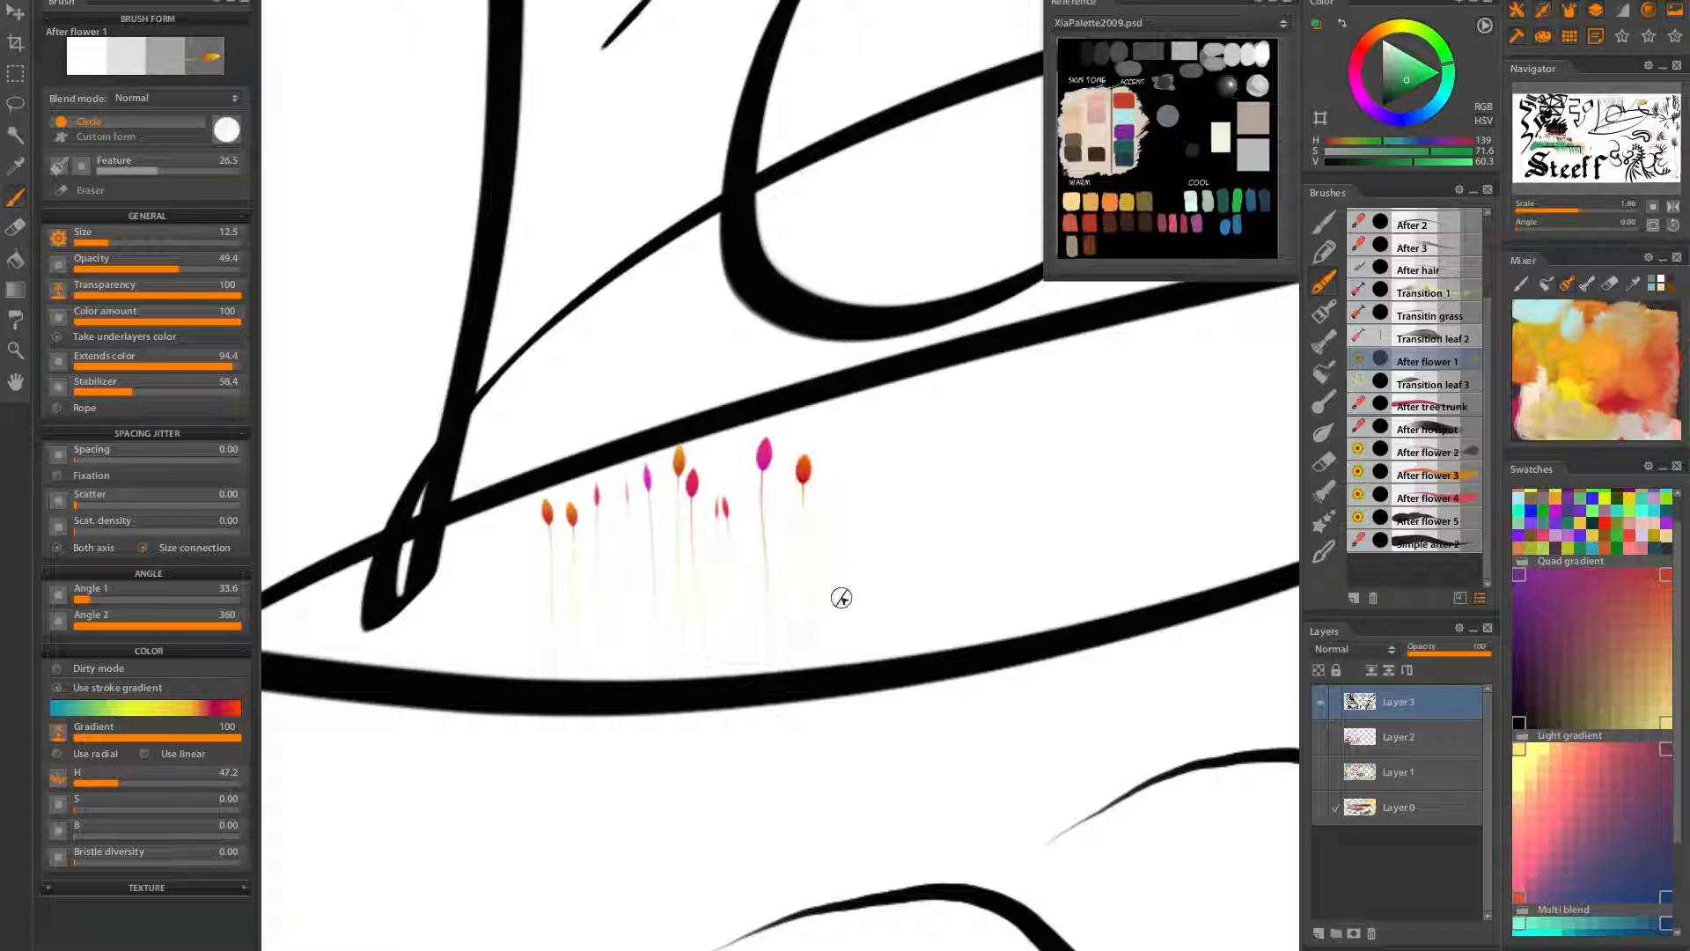
Extend the row with more pink and magenta flowers and fill in shorter red buds below the taller ones
{"action": "left_click_drag", "start_coordinate": [829, 670], "coordinate": [825, 458]}
{"action": "left_click_drag", "start_coordinate": [854, 673], "coordinate": [859, 453]}
{"action": "left_click_drag", "start_coordinate": [897, 667], "coordinate": [897, 460]}
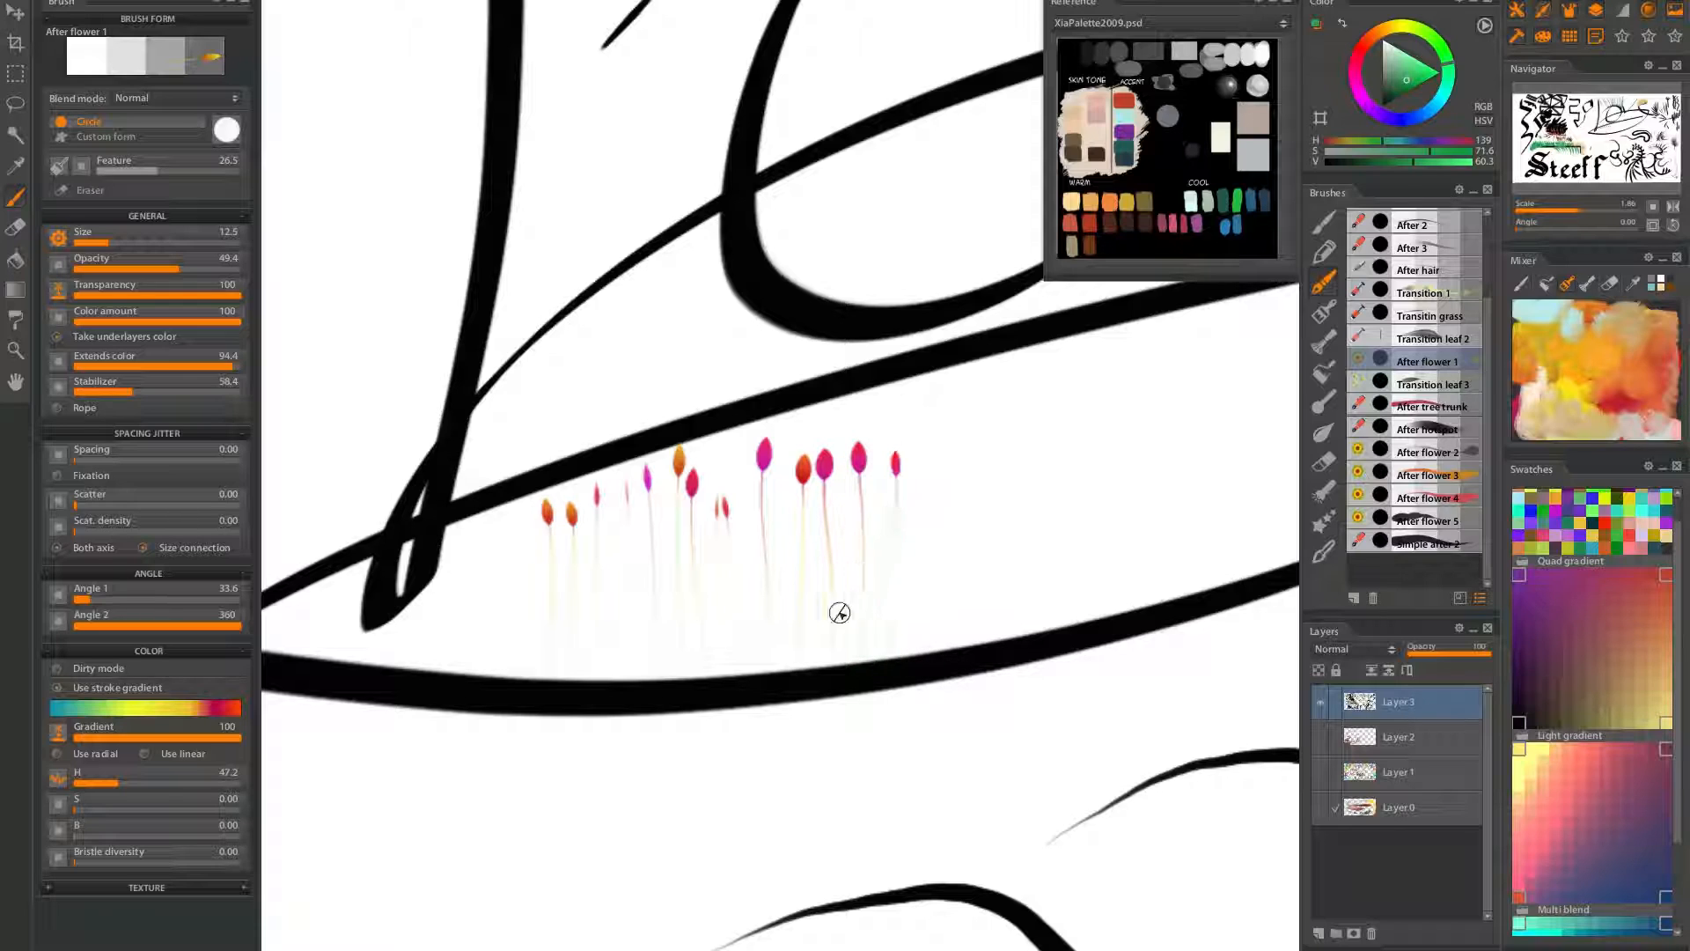
{"action": "mouse_move", "coordinate": [825, 672]}
{"action": "left_mouse_down"}
{"action": "mouse_move", "coordinate": [811, 528]}
{"action": "mouse_move", "coordinate": [787, 527]}
{"action": "left_mouse_up"}
{"action": "left_click_drag", "start_coordinate": [761, 691], "coordinate": [739, 447]}
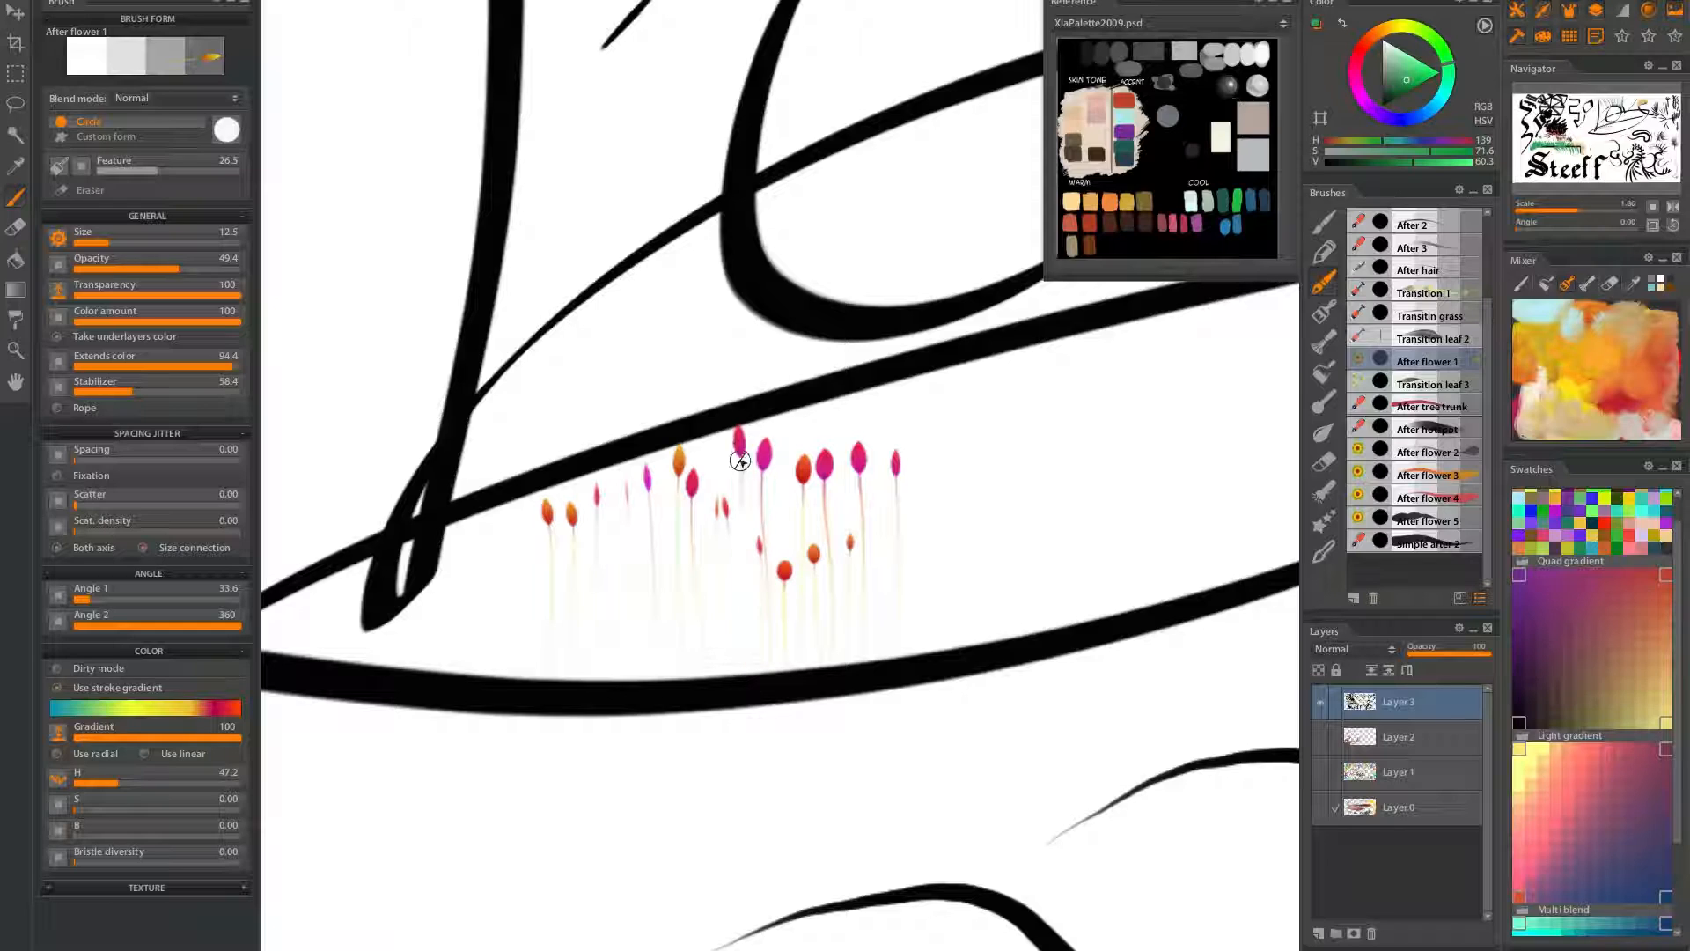
{"action": "left_click_drag", "start_coordinate": [916, 659], "coordinate": [908, 462]}
Change the stroke gradient to the light-to-dark blue preset and paint tall blue and green flowers right of the pink ones
{"action": "left_click", "coordinate": [143, 709]}
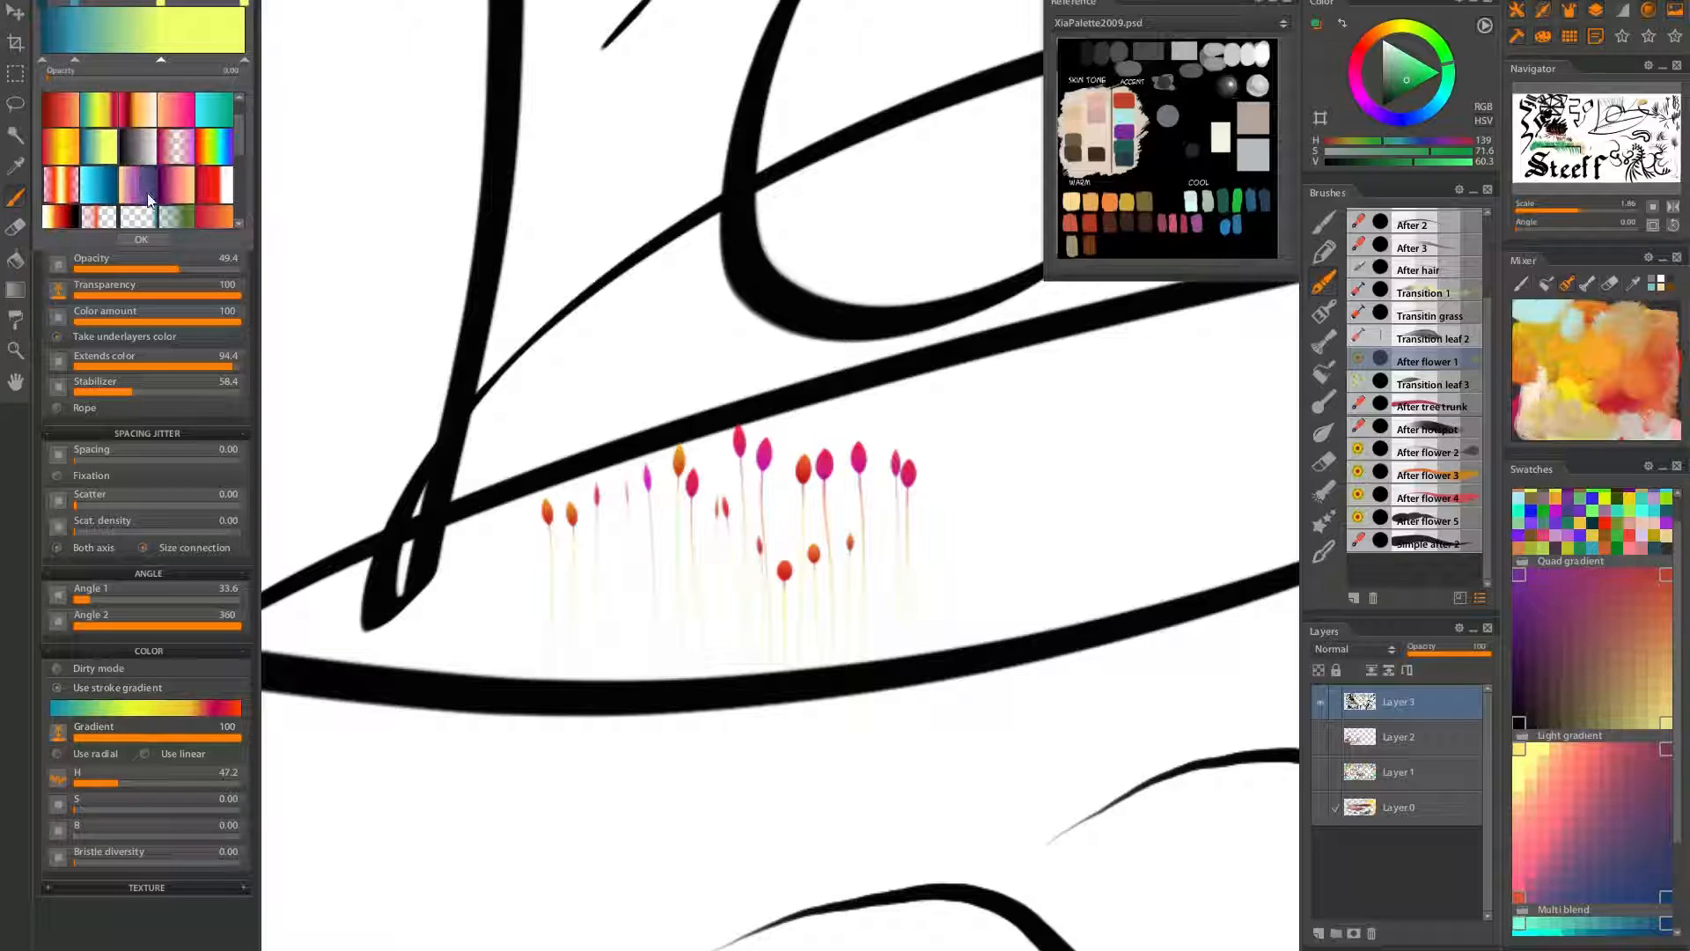
{"action": "left_click", "coordinate": [96, 187]}
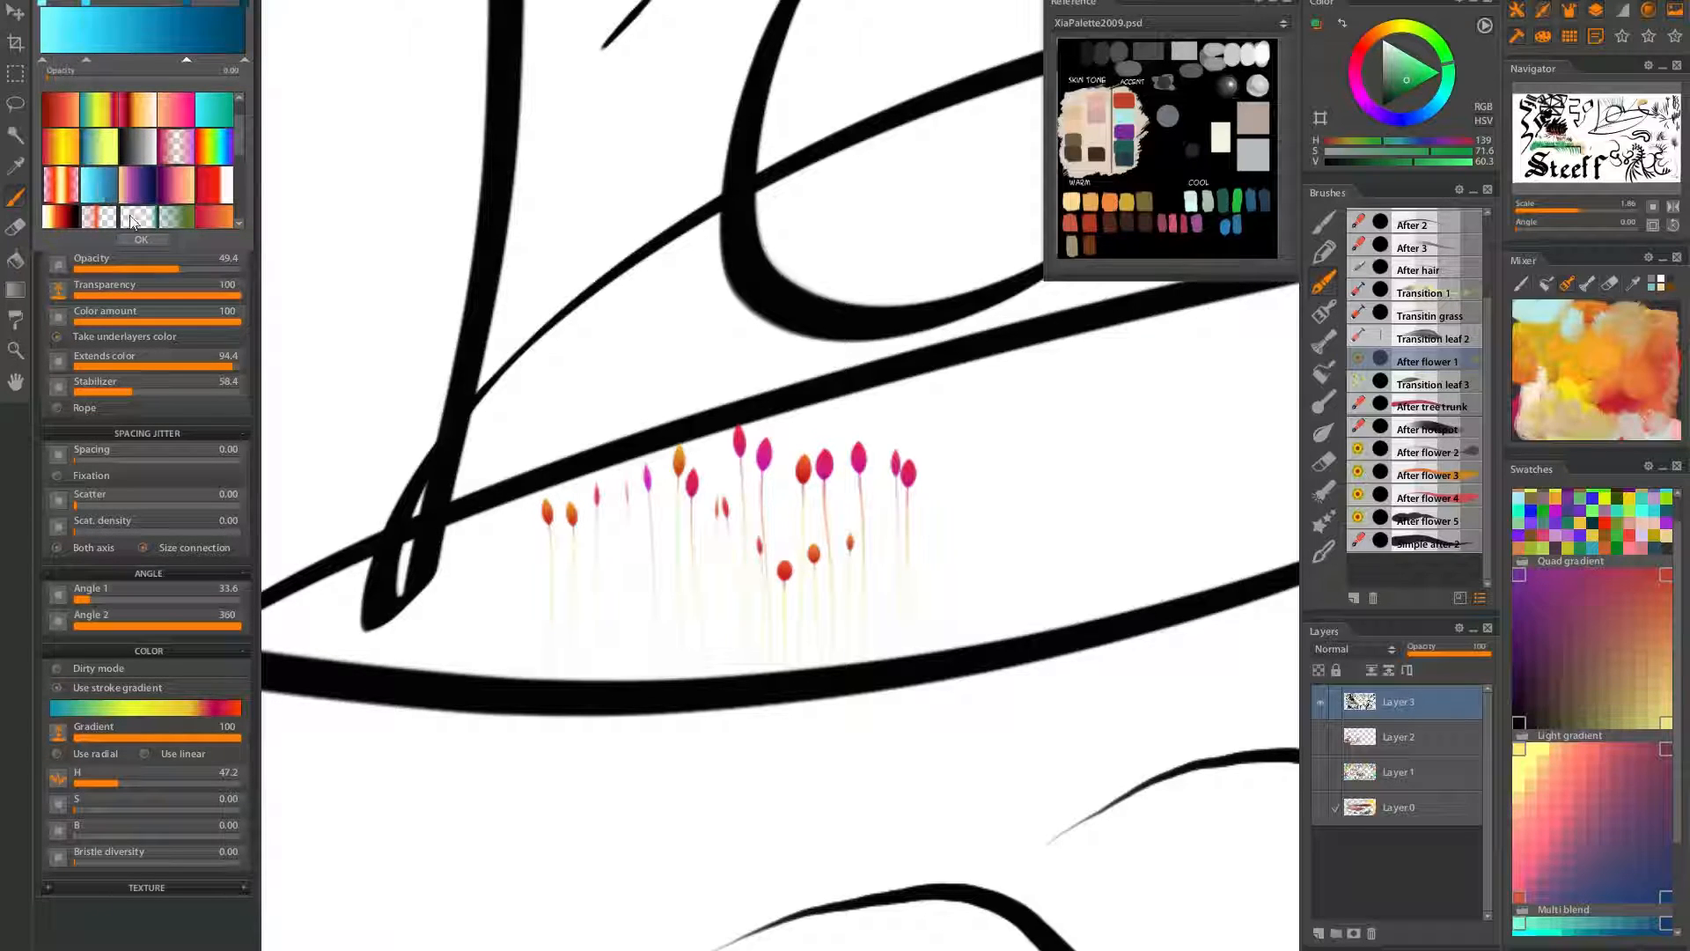
{"action": "left_click", "coordinate": [946, 642]}
{"action": "left_click_drag", "start_coordinate": [946, 599], "coordinate": [962, 396]}
{"action": "left_click_drag", "start_coordinate": [967, 639], "coordinate": [973, 421]}
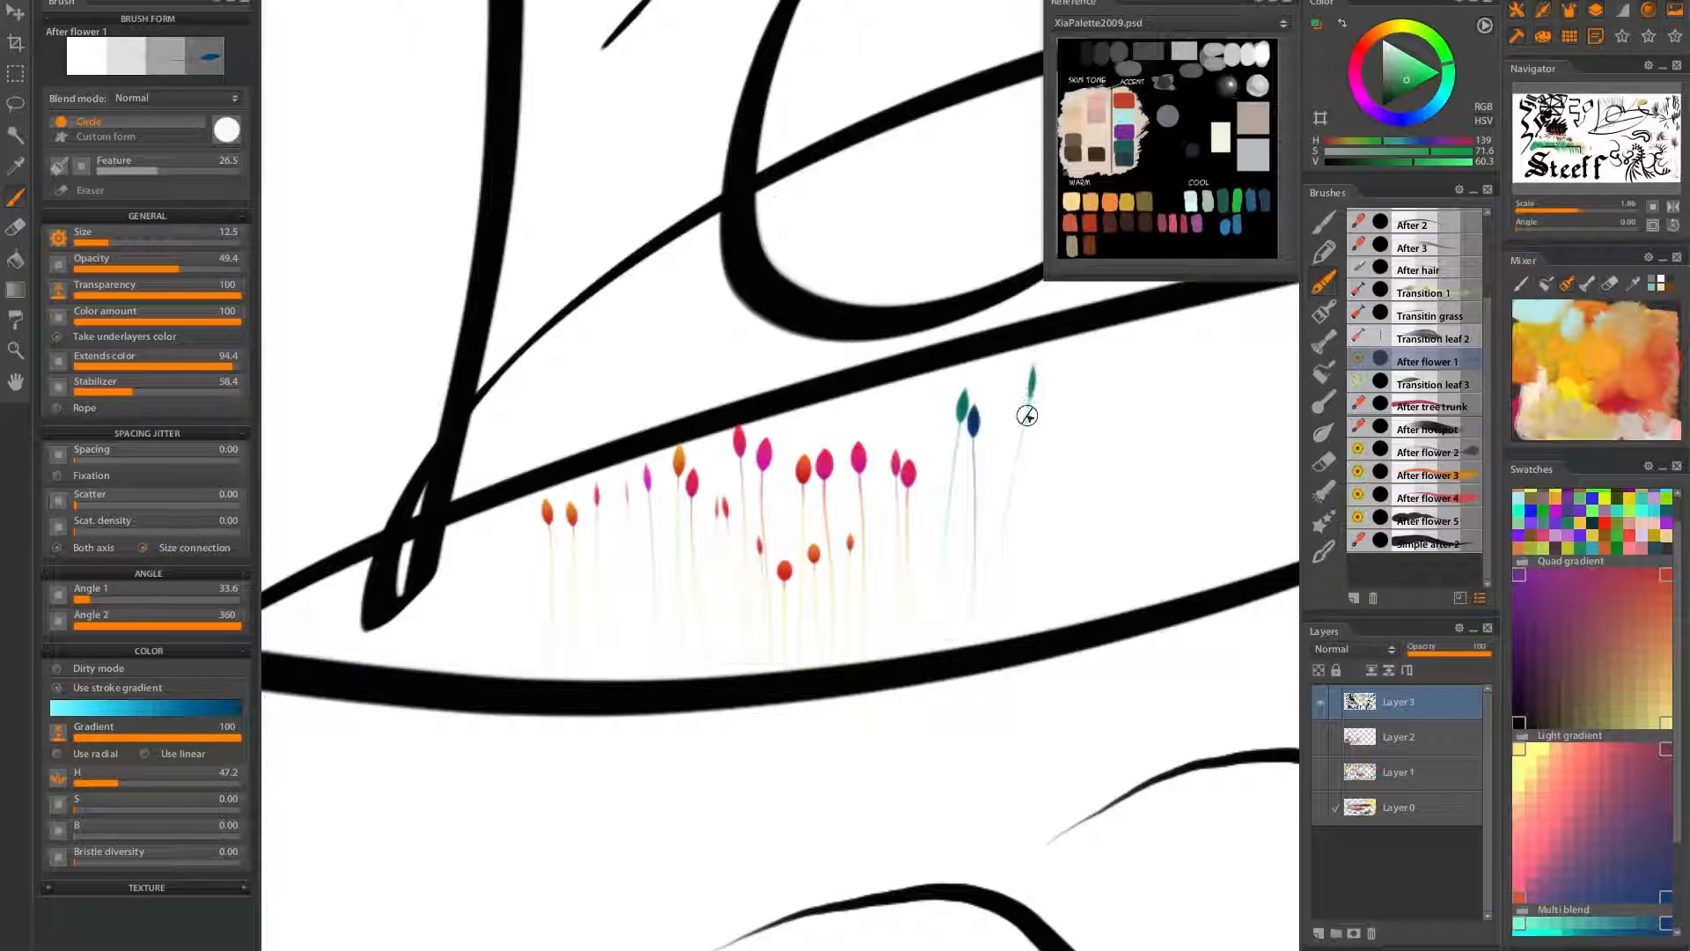
{"action": "left_click_drag", "start_coordinate": [1001, 652], "coordinate": [1034, 388]}
{"action": "left_click_drag", "start_coordinate": [944, 656], "coordinate": [925, 452]}
{"action": "left_click_drag", "start_coordinate": [968, 623], "coordinate": [1005, 433]}
{"action": "left_click_drag", "start_coordinate": [1022, 615], "coordinate": [1035, 430]}
{"action": "left_click_drag", "start_coordinate": [1061, 638], "coordinate": [1076, 393]}
Paint short blue and green buds low among the tall blue flowers and continue them to the right
{"action": "left_click_drag", "start_coordinate": [1075, 502], "coordinate": [718, 605]}
{"action": "mouse_move", "coordinate": [582, 723]}
{"action": "left_mouse_down"}
{"action": "mouse_move", "coordinate": [558, 604]}
{"action": "mouse_move", "coordinate": [533, 652]}
{"action": "left_mouse_up"}
{"action": "left_click_drag", "start_coordinate": [573, 749], "coordinate": [587, 620]}
{"action": "left_click_drag", "start_coordinate": [620, 729], "coordinate": [628, 636]}
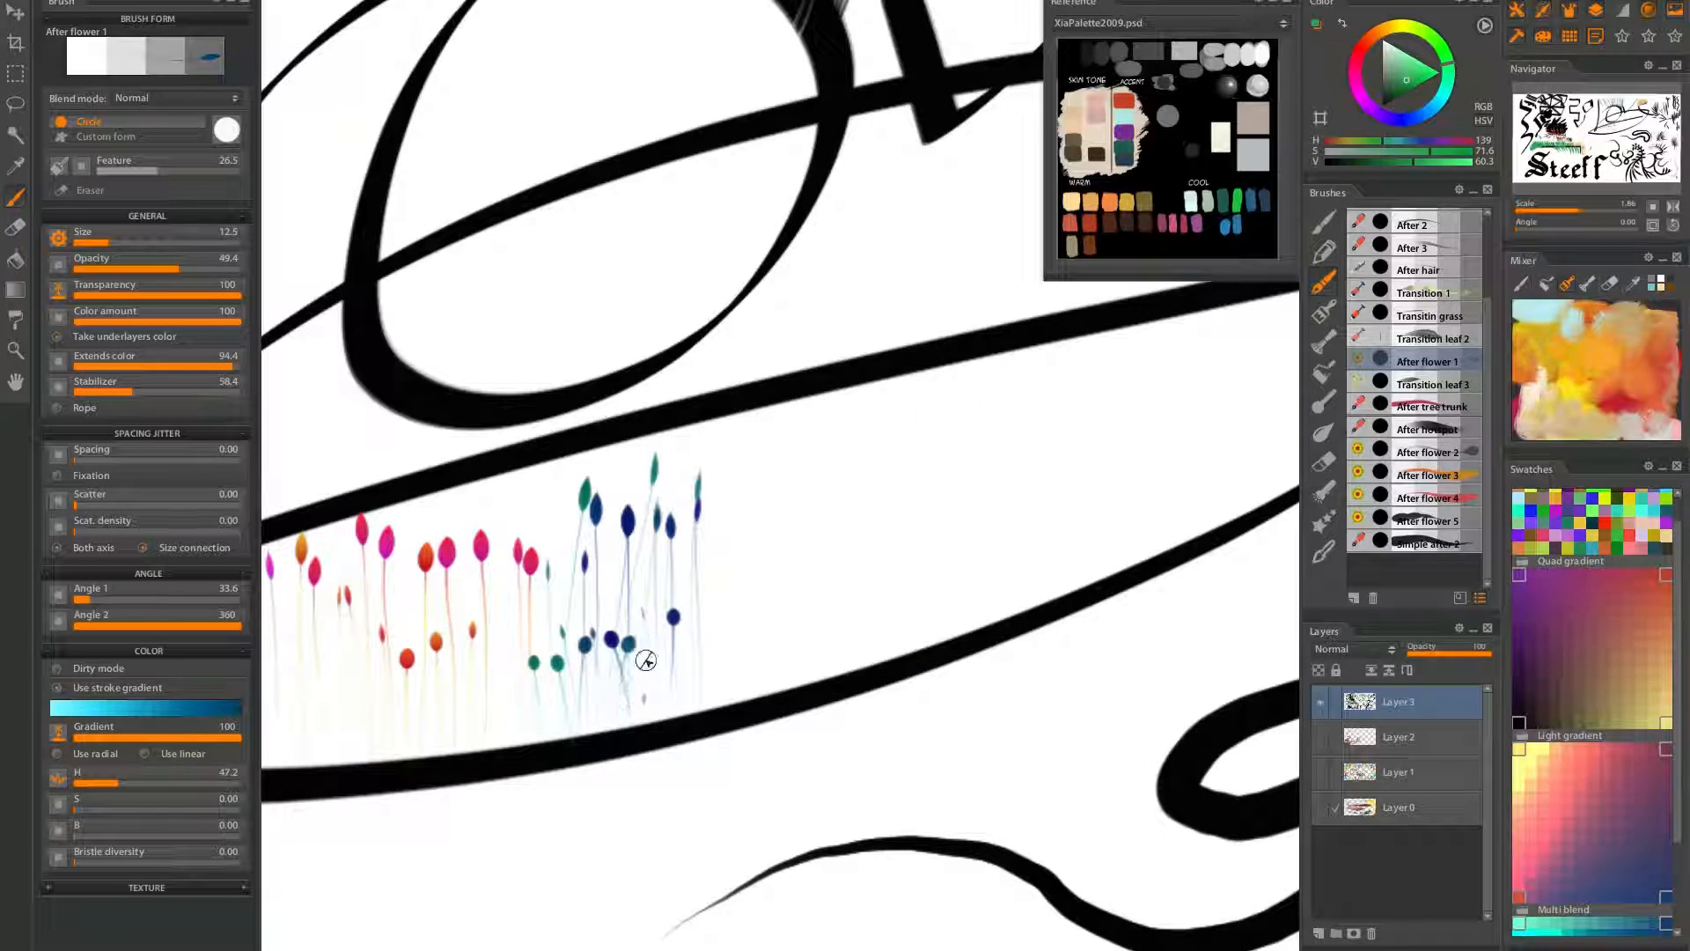
{"action": "mouse_move", "coordinate": [717, 673]}
{"action": "left_mouse_down"}
{"action": "mouse_move", "coordinate": [721, 616]}
{"action": "mouse_move", "coordinate": [836, 574]}
{"action": "left_mouse_up"}
{"action": "left_click_drag", "start_coordinate": [753, 739], "coordinate": [992, 593]}
{"action": "mouse_move", "coordinate": [925, 541]}
{"action": "left_mouse_down"}
{"action": "mouse_move", "coordinate": [810, 621]}
{"action": "mouse_move", "coordinate": [890, 568]}
{"action": "left_mouse_up"}
{"action": "left_click_drag", "start_coordinate": [1023, 492], "coordinate": [854, 585]}
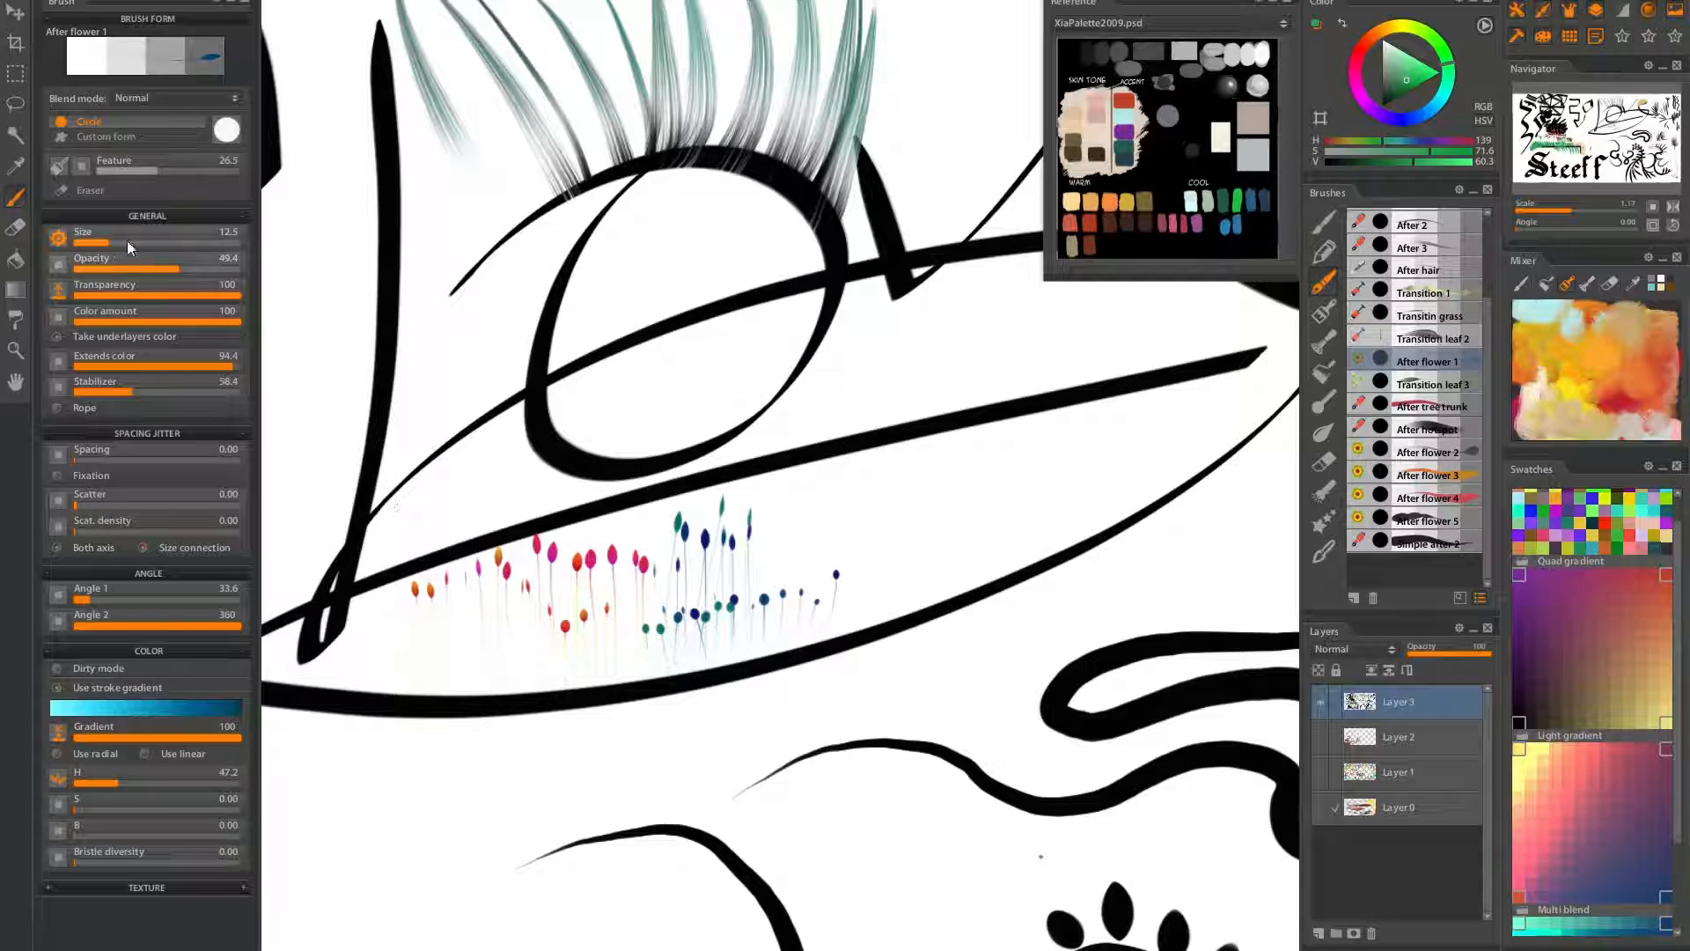
Try one flower at brush size 124 right of the blue buds and undo it
{"action": "left_click_drag", "start_coordinate": [139, 245], "coordinate": [147, 243]}
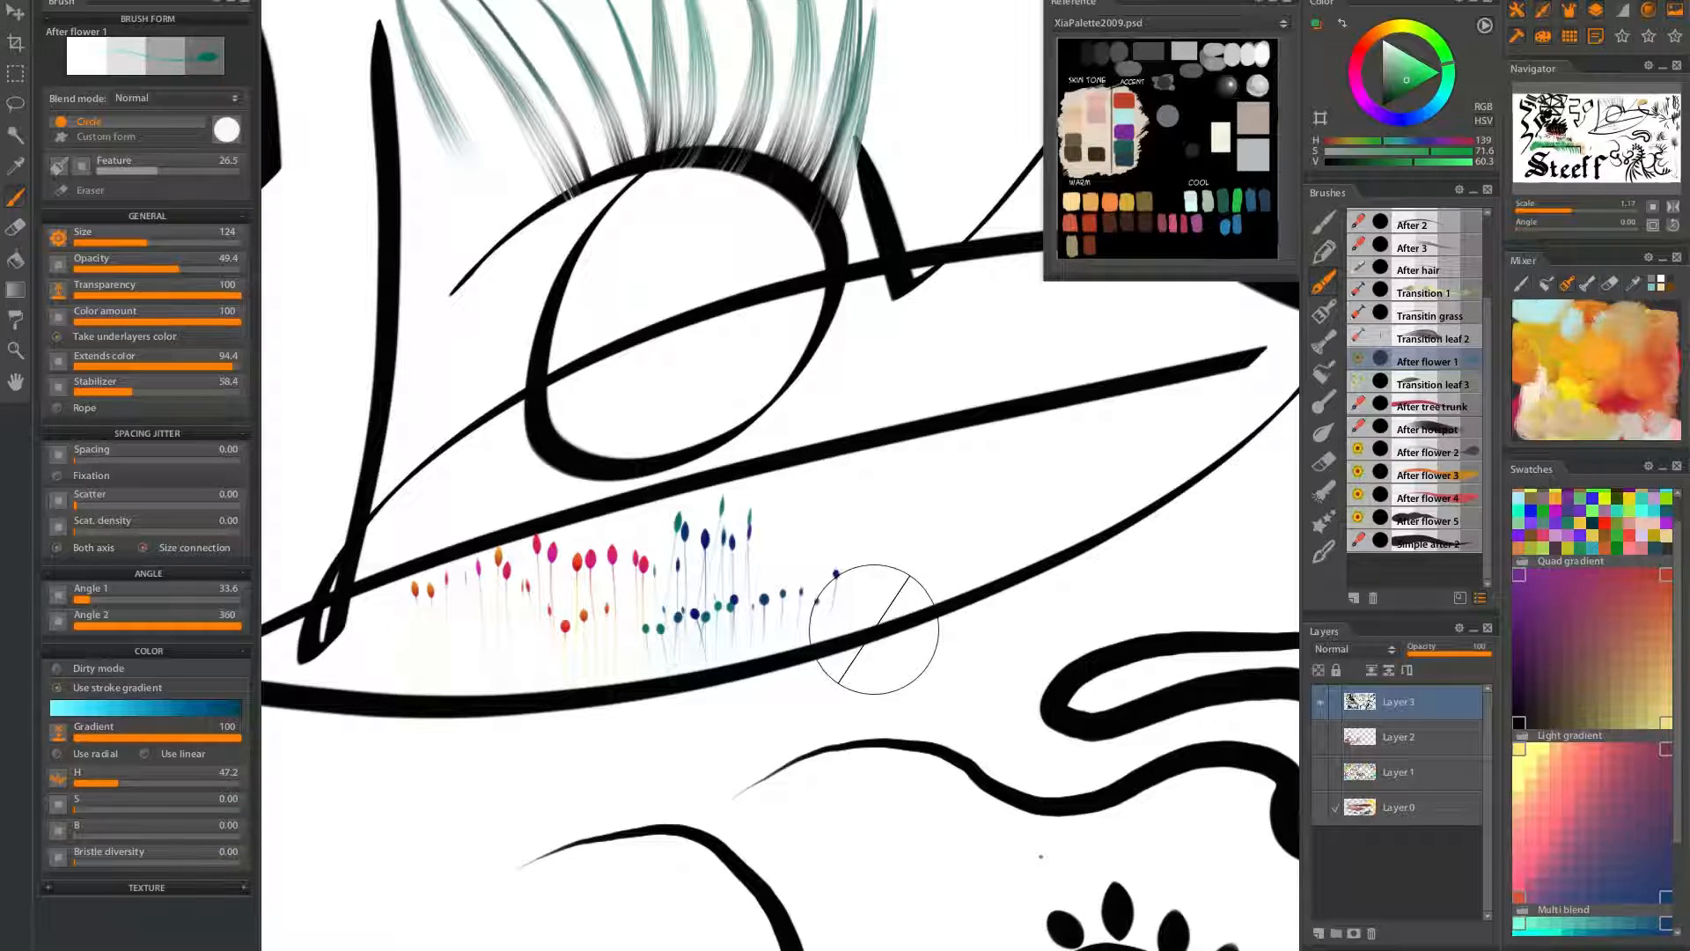
{"action": "left_click_drag", "start_coordinate": [868, 631], "coordinate": [902, 344]}
{"action": "key", "text": "ctrl+z"}
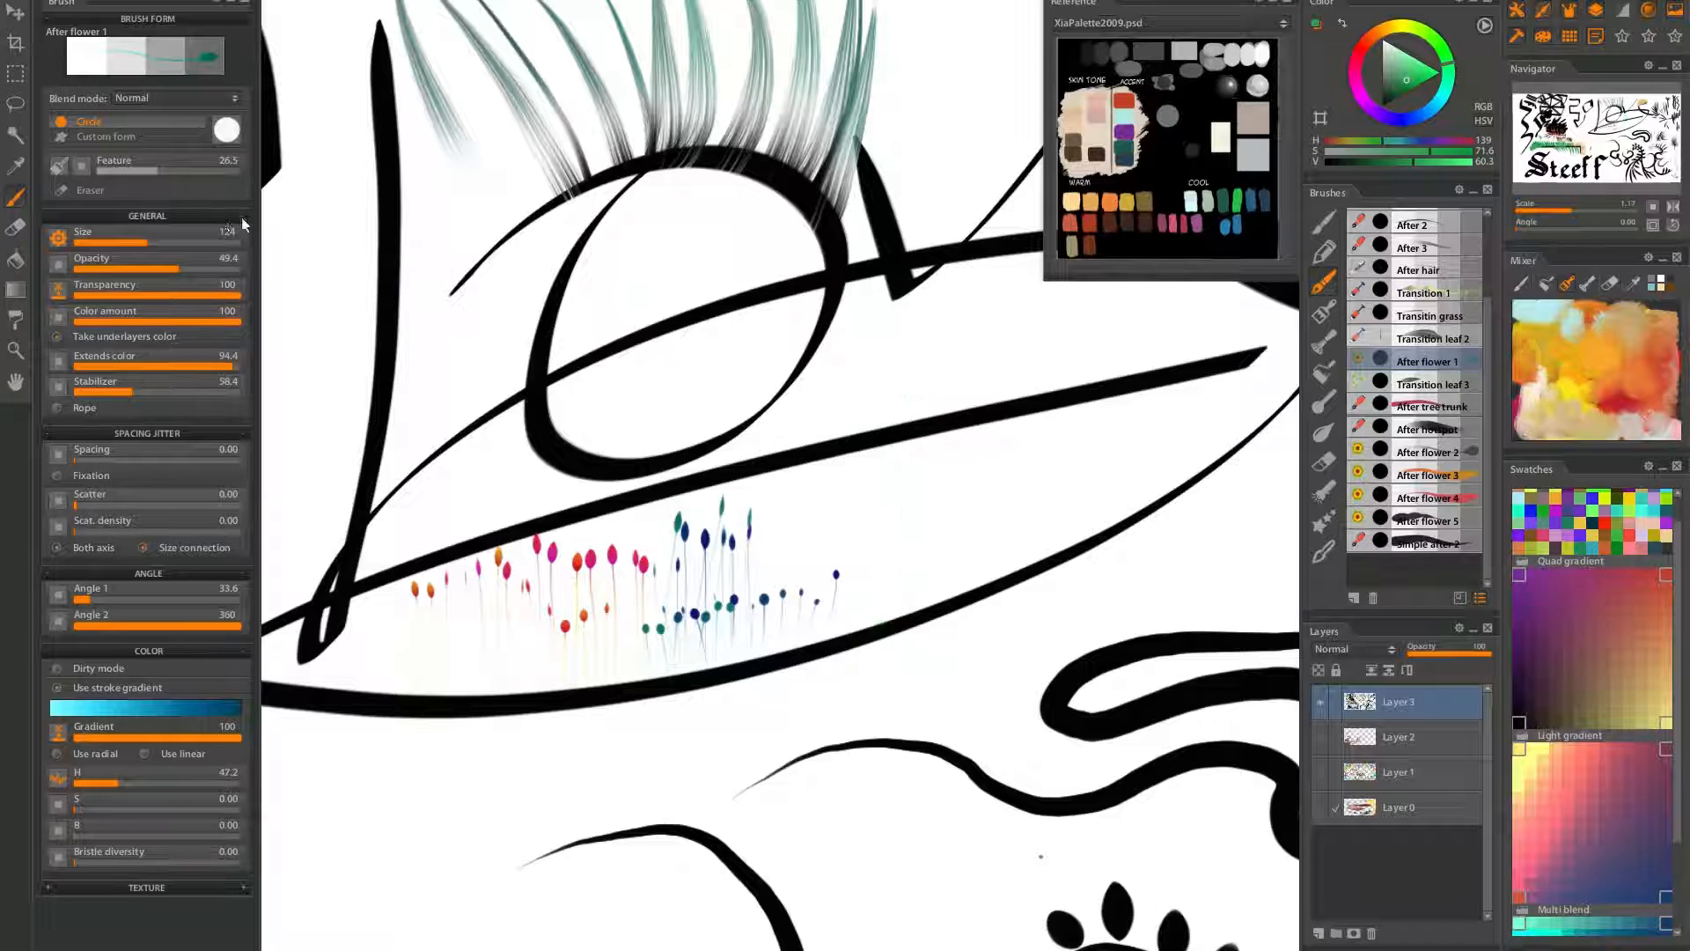
Set the brush size to 29.8 and paint four larger blue and green flowers right of the small buds
{"action": "left_click_drag", "start_coordinate": [140, 241], "coordinate": [132, 243]}
{"action": "left_click_drag", "start_coordinate": [875, 631], "coordinate": [891, 368]}
{"action": "left_click_drag", "start_coordinate": [892, 627], "coordinate": [942, 446]}
{"action": "left_click_drag", "start_coordinate": [898, 608], "coordinate": [916, 481]}
{"action": "left_click_drag", "start_coordinate": [865, 632], "coordinate": [869, 485]}
Paint three medium blue flowers in the gap between the small buds and the four larger flowers
{"action": "scroll", "coordinate": [993, 572], "scroll_direction": "down", "scroll_amount": 5}
{"action": "scroll", "coordinate": [984, 588], "scroll_direction": "up", "scroll_amount": 6}
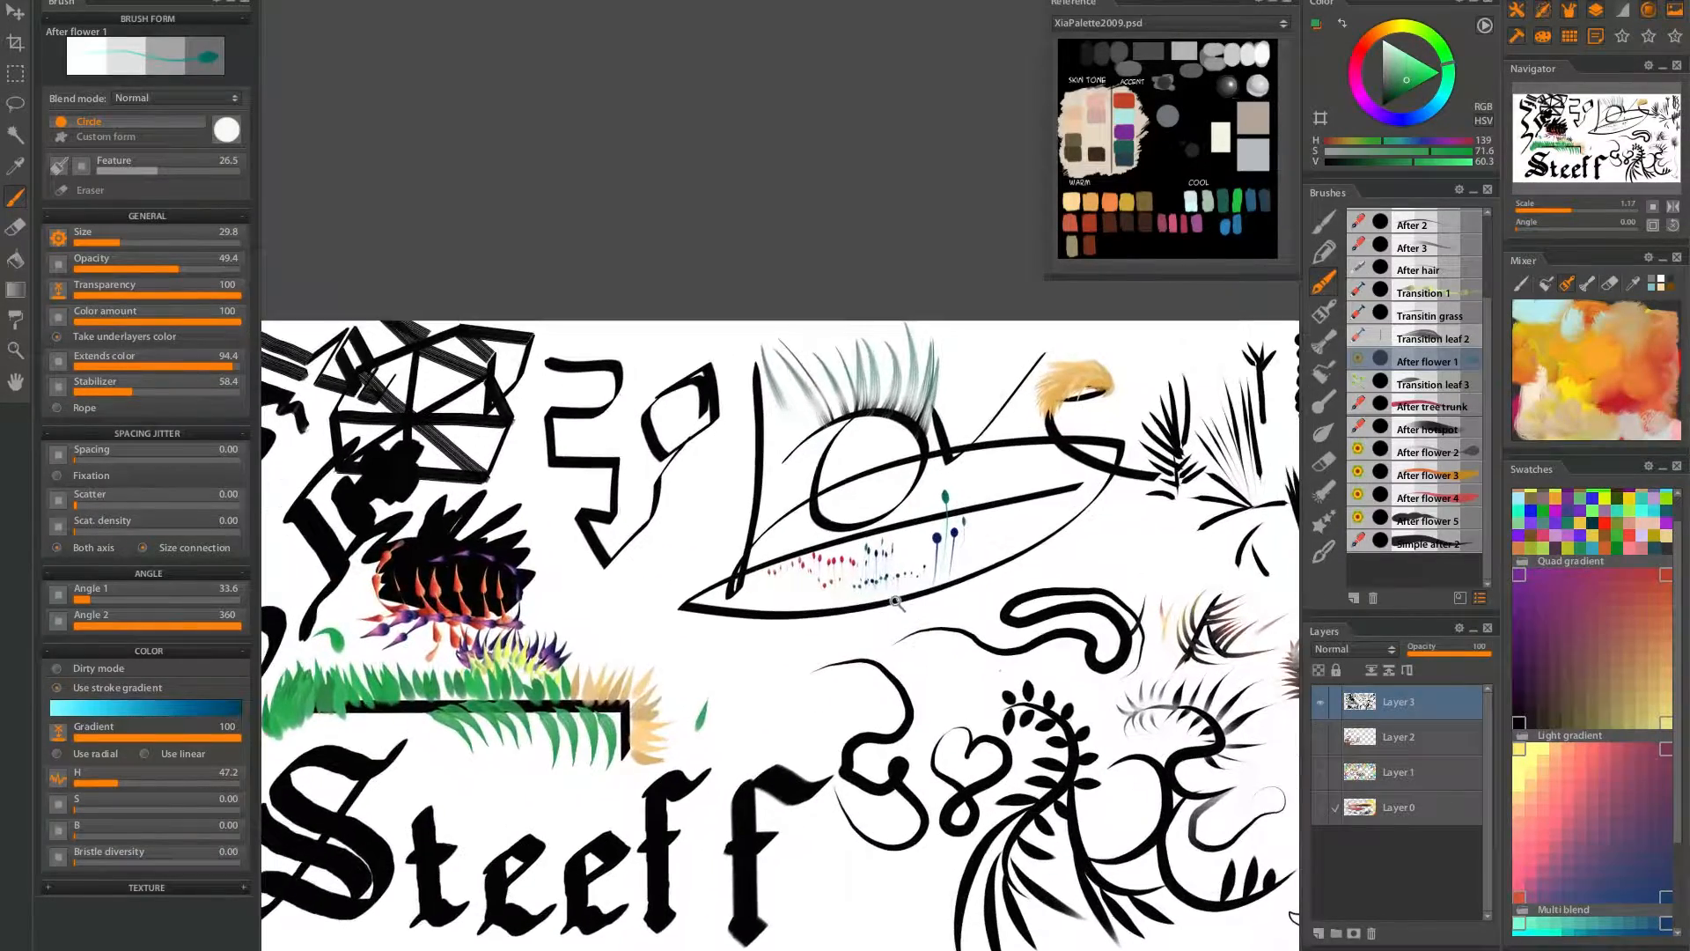
{"action": "left_click_drag", "start_coordinate": [786, 659], "coordinate": [775, 506]}
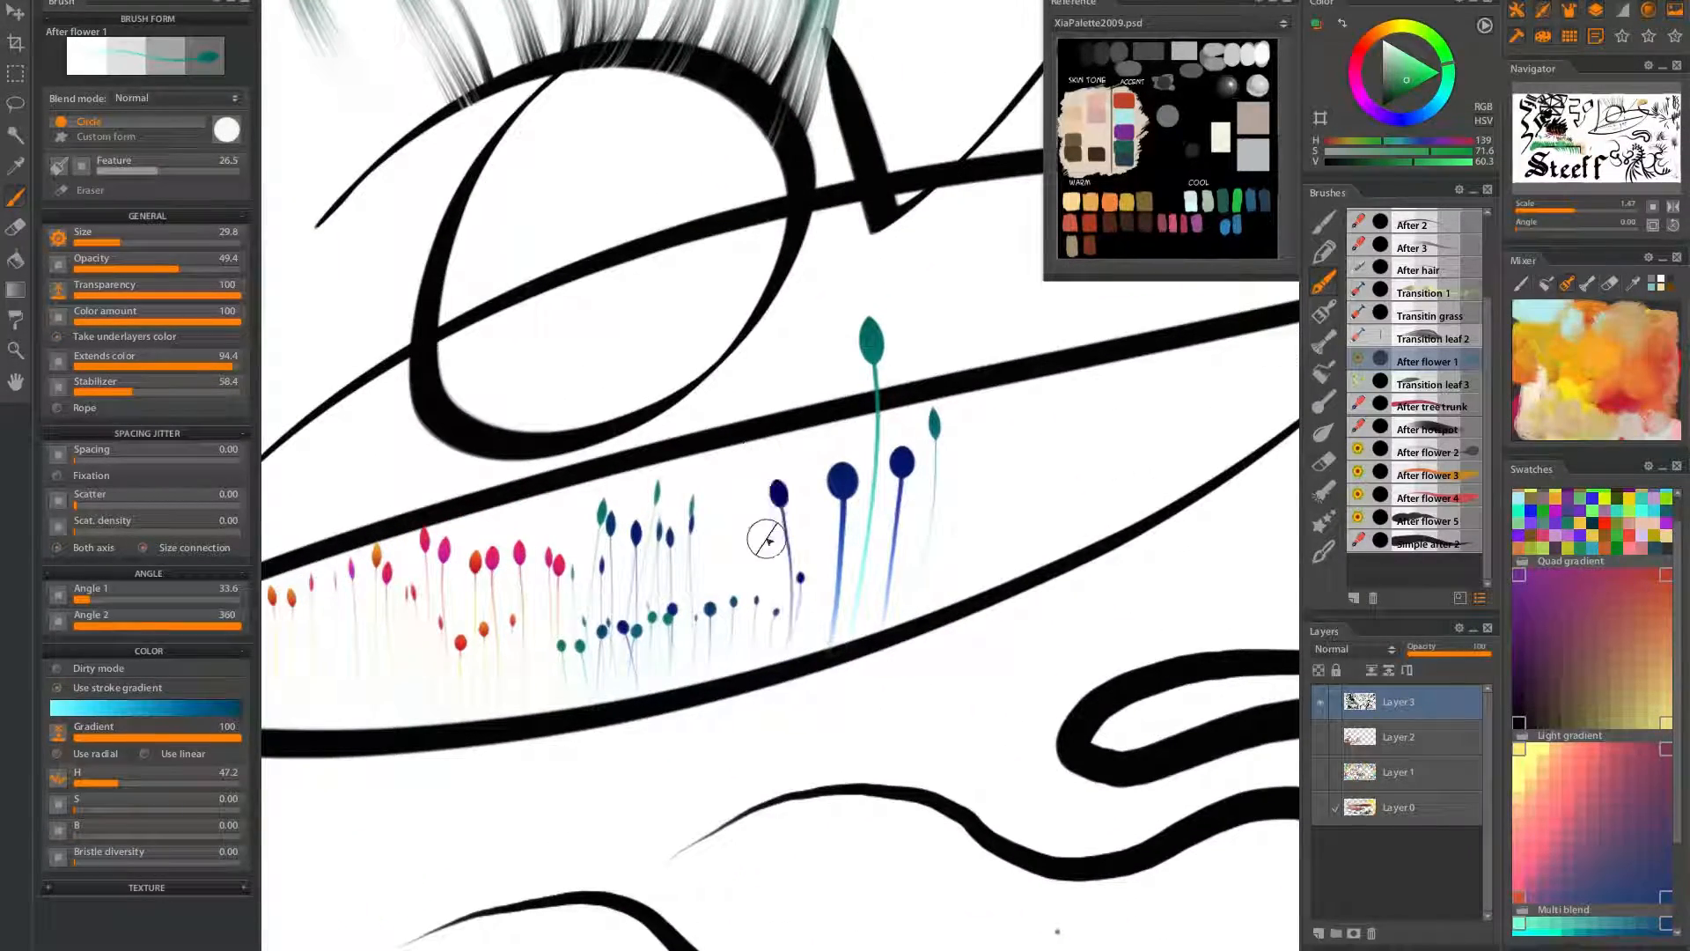
{"action": "left_click_drag", "start_coordinate": [767, 649], "coordinate": [754, 466]}
{"action": "mouse_move", "coordinate": [819, 592]}
{"action": "left_mouse_down"}
{"action": "mouse_move", "coordinate": [720, 608]}
{"action": "mouse_move", "coordinate": [605, 437]}
{"action": "left_mouse_up"}
{"action": "key", "text": "ctrl+z"}
{"action": "left_click_drag", "start_coordinate": [645, 687], "coordinate": [627, 518]}
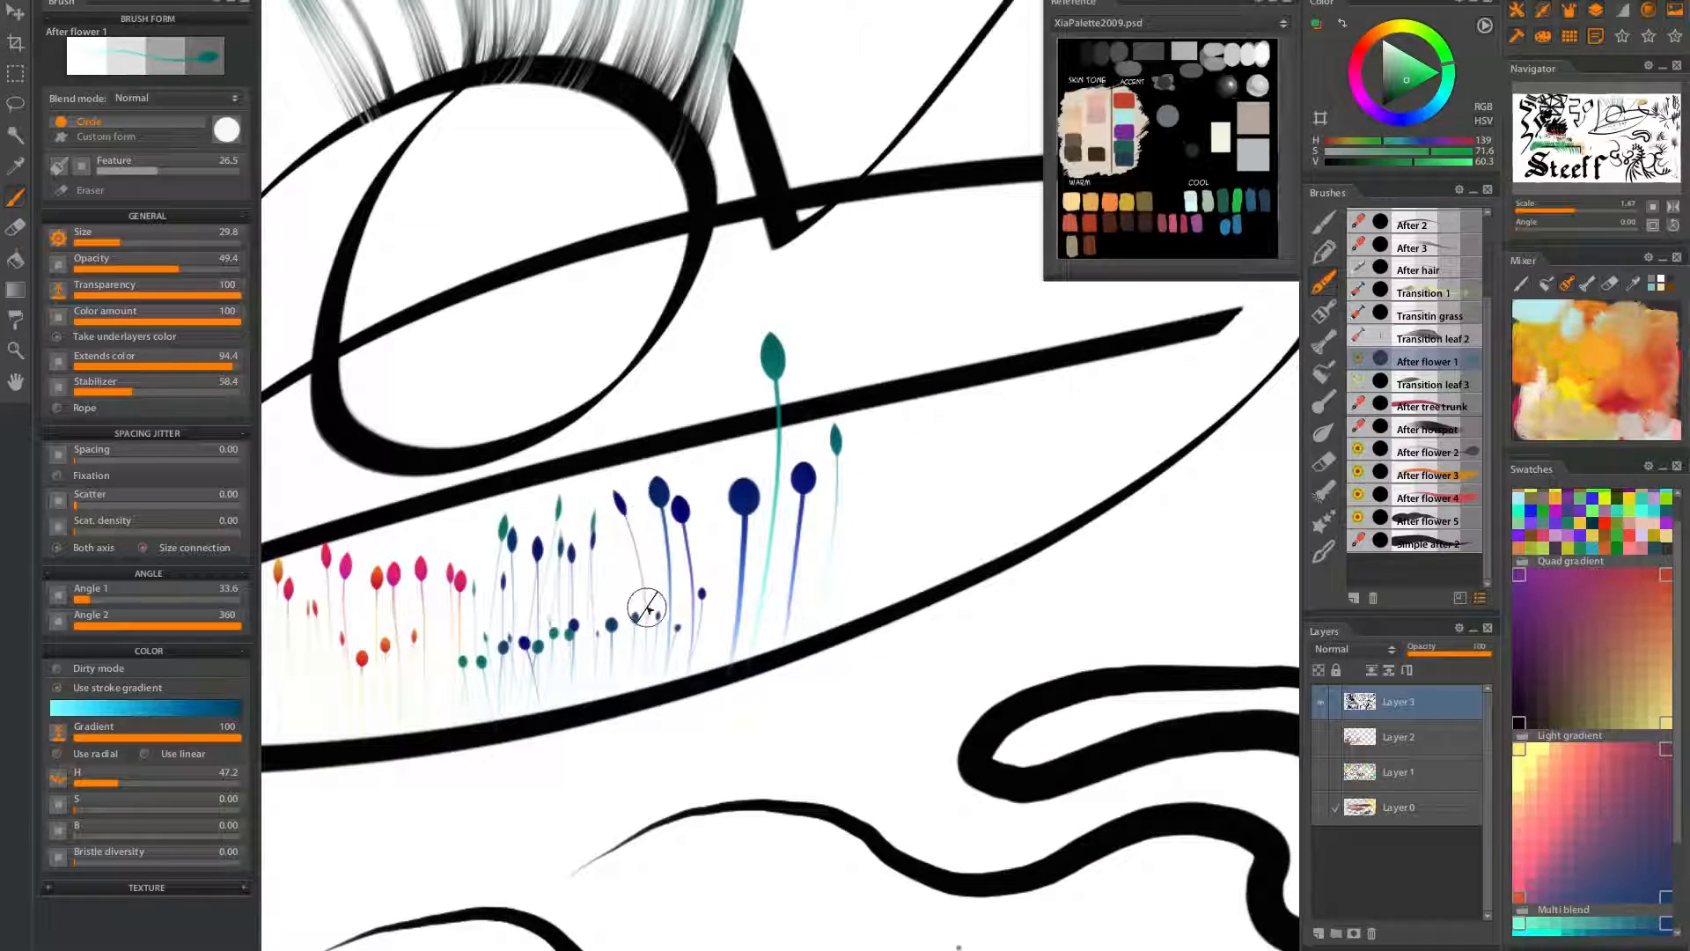
Paint one tall right-leaning blue flower at the right end of the row, replacing the undone first attempt
{"action": "mouse_move", "coordinate": [778, 569]}
{"action": "left_mouse_down"}
{"action": "mouse_move", "coordinate": [634, 572]}
{"action": "mouse_move", "coordinate": [804, 578]}
{"action": "left_mouse_up"}
{"action": "mouse_move", "coordinate": [891, 527]}
{"action": "left_mouse_down"}
{"action": "mouse_move", "coordinate": [797, 594]}
{"action": "mouse_move", "coordinate": [955, 585]}
{"action": "left_mouse_up"}
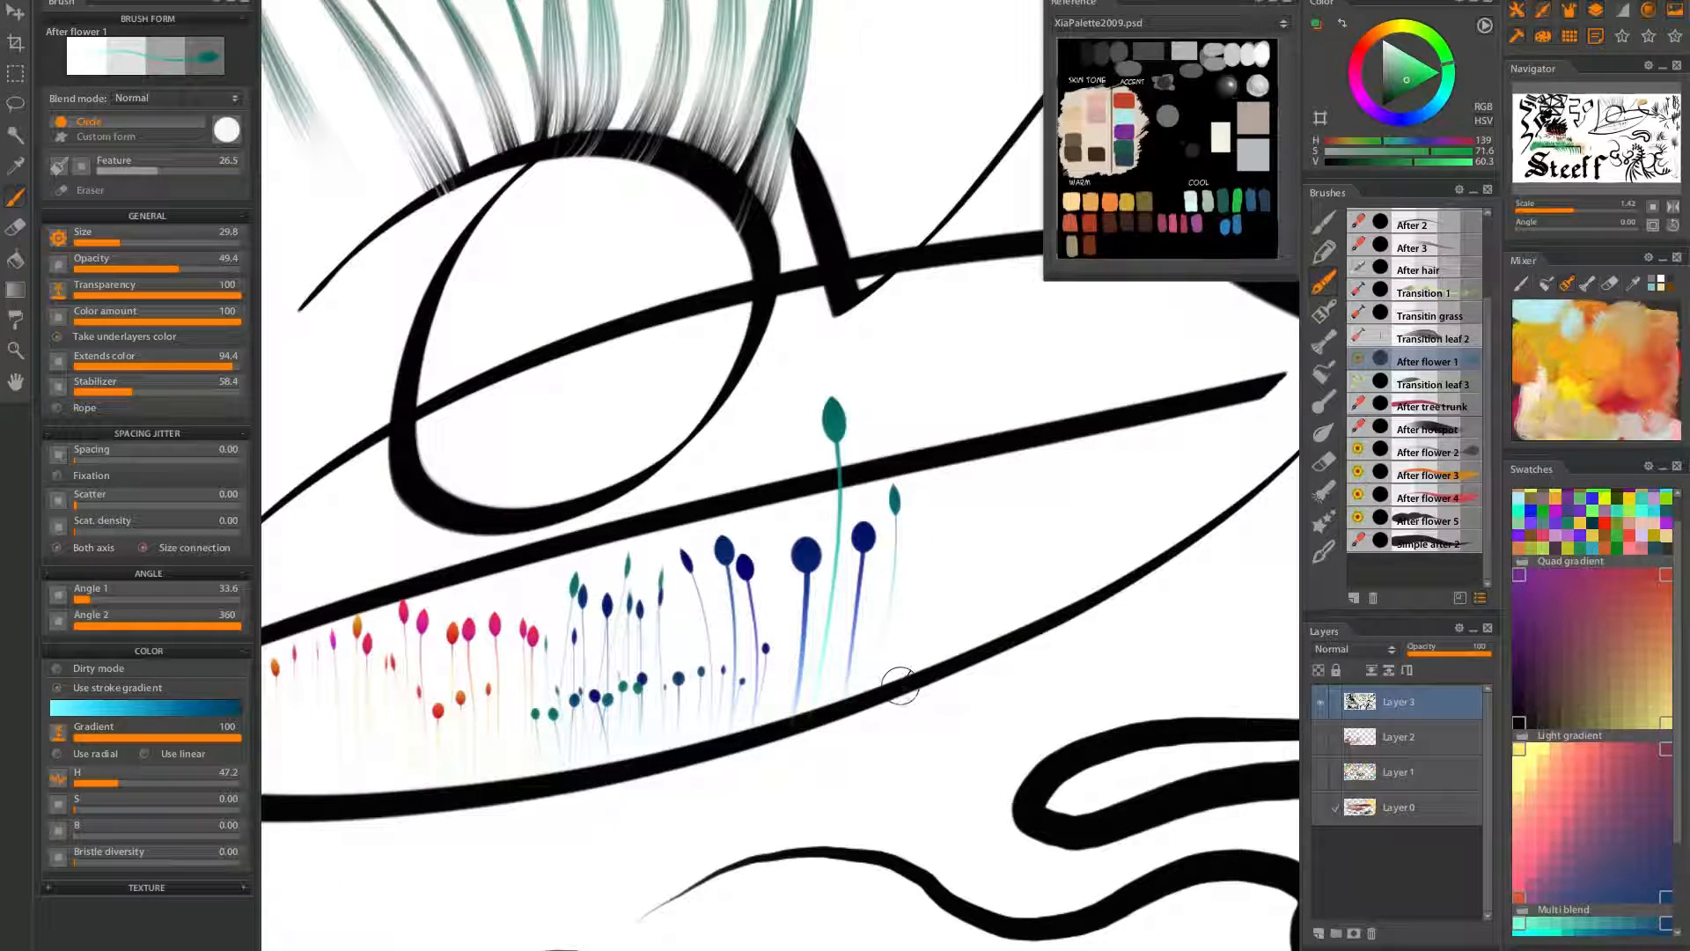
{"action": "left_click_drag", "start_coordinate": [898, 684], "coordinate": [954, 429]}
{"action": "key", "text": "ctrl+z"}
{"action": "left_click_drag", "start_coordinate": [913, 685], "coordinate": [973, 425]}
Try flowers with the transparent-to-olive-green stroke gradient over the middle of the row, and undo them
{"action": "left_click_drag", "start_coordinate": [883, 604], "coordinate": [695, 642]}
{"action": "left_click_drag", "start_coordinate": [811, 631], "coordinate": [816, 677]}
{"action": "left_click_drag", "start_coordinate": [633, 732], "coordinate": [810, 595]}
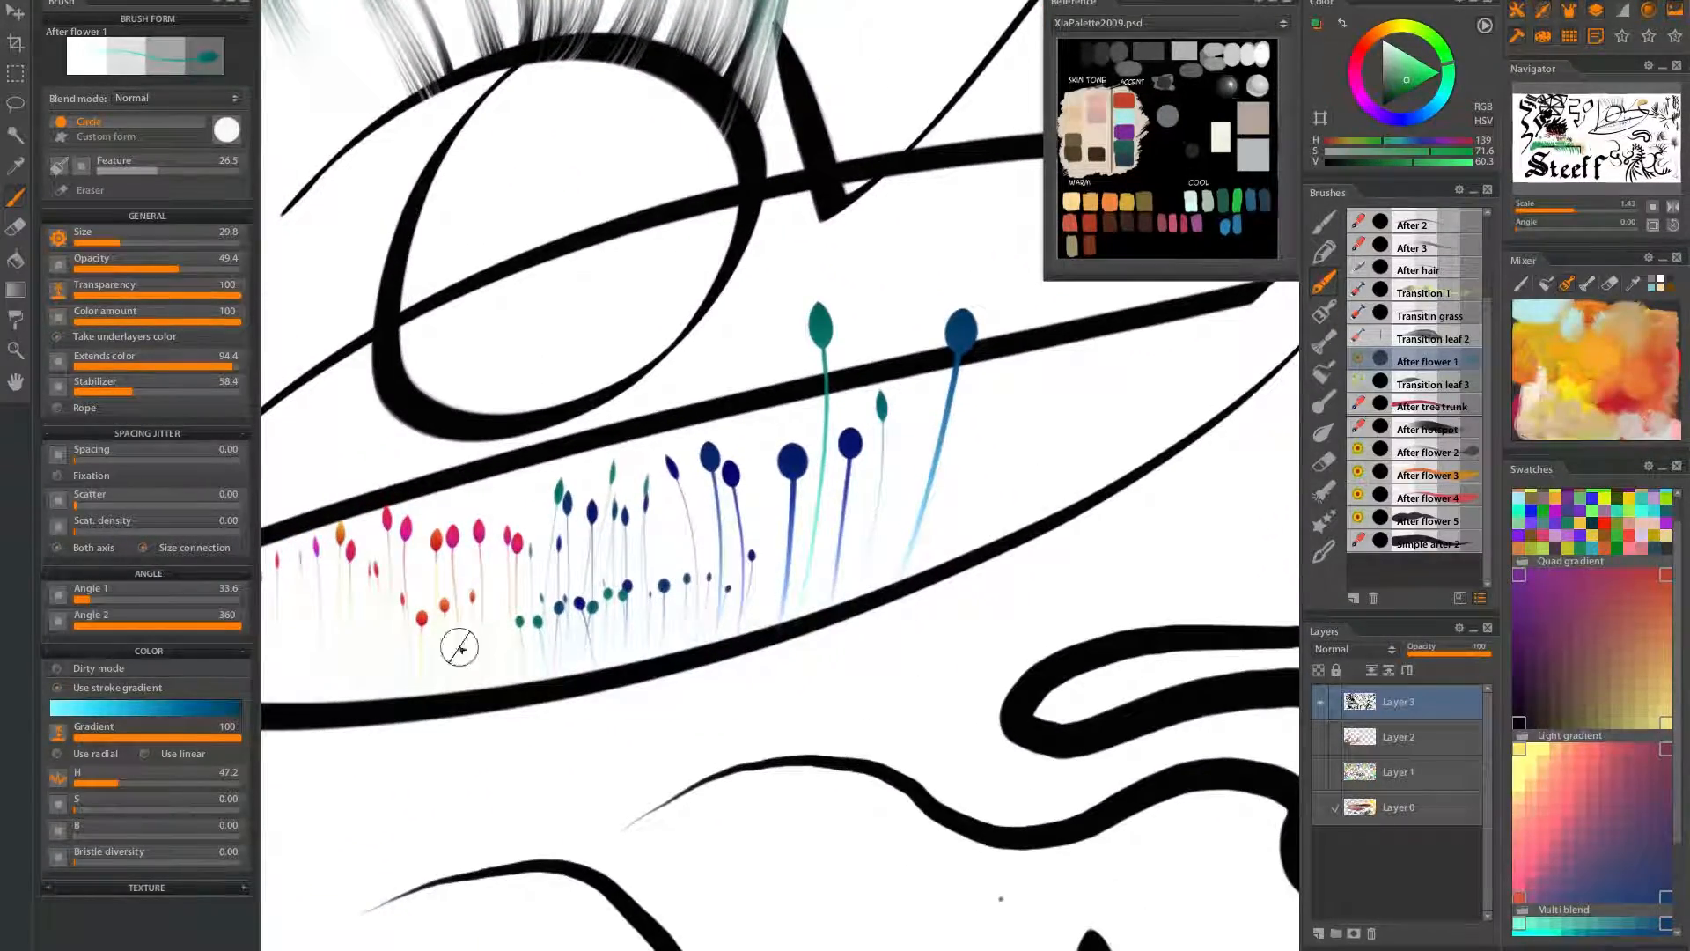
{"action": "left_click", "coordinate": [161, 706]}
{"action": "mouse_move", "coordinate": [239, 134]}
{"action": "left_mouse_down"}
{"action": "mouse_move", "coordinate": [243, 178]}
{"action": "mouse_move", "coordinate": [243, 162]}
{"action": "left_mouse_up"}
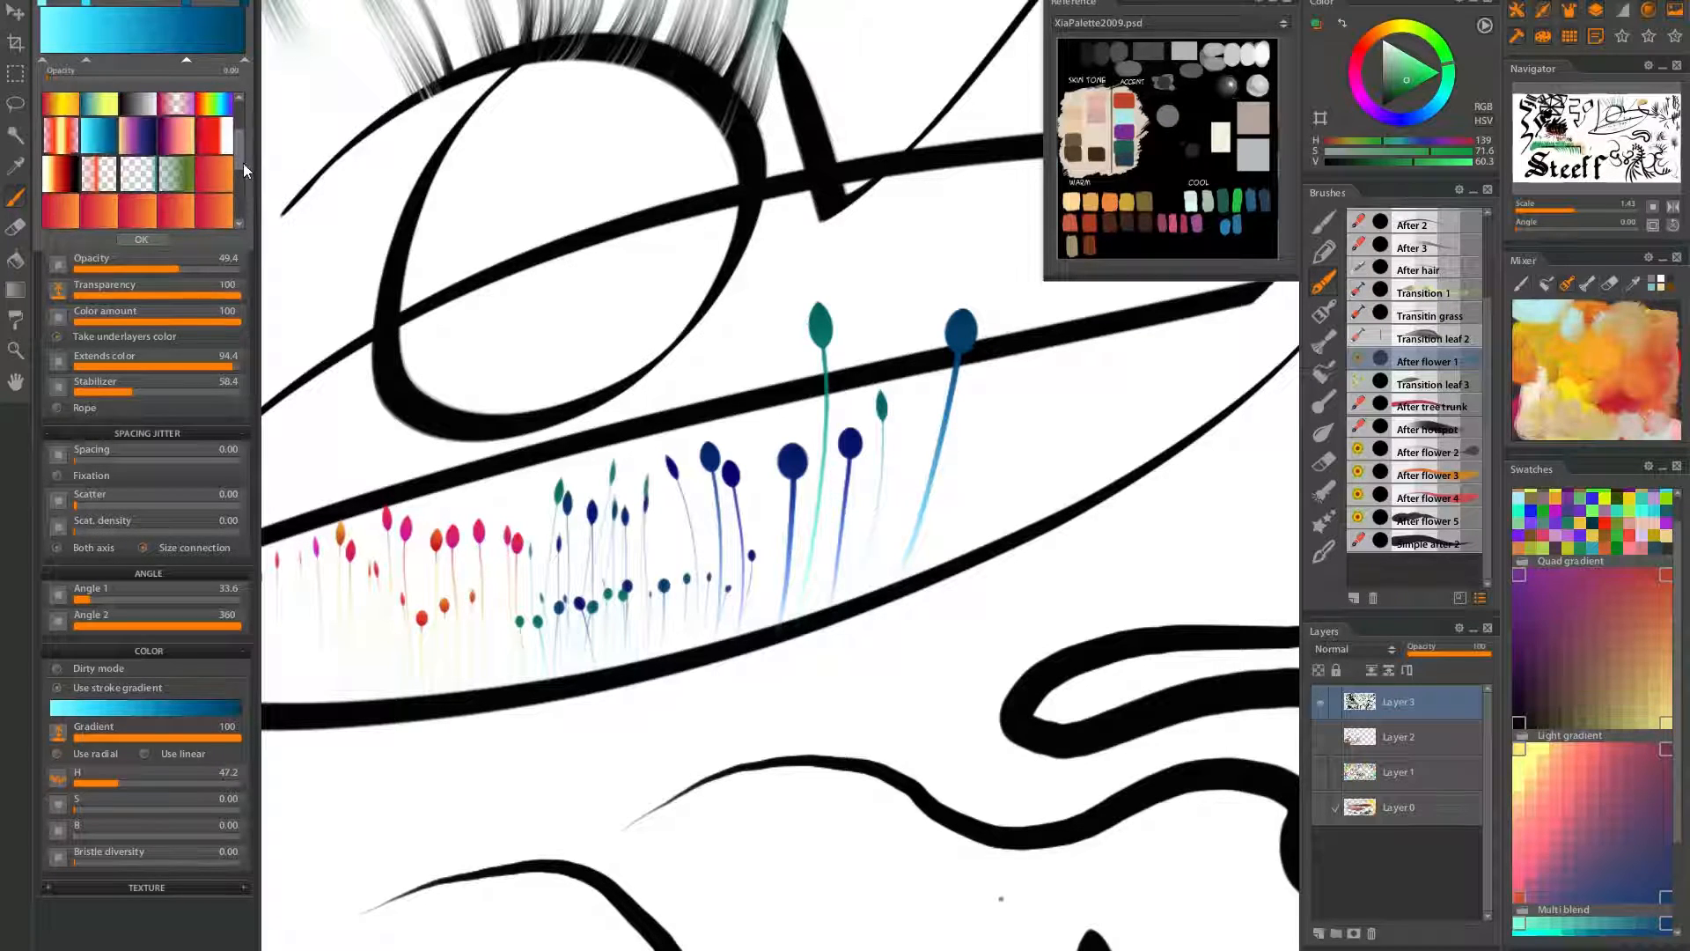
{"action": "left_click", "coordinate": [163, 215]}
{"action": "left_click", "coordinate": [667, 678]}
{"action": "left_click_drag", "start_coordinate": [671, 647], "coordinate": [678, 375]}
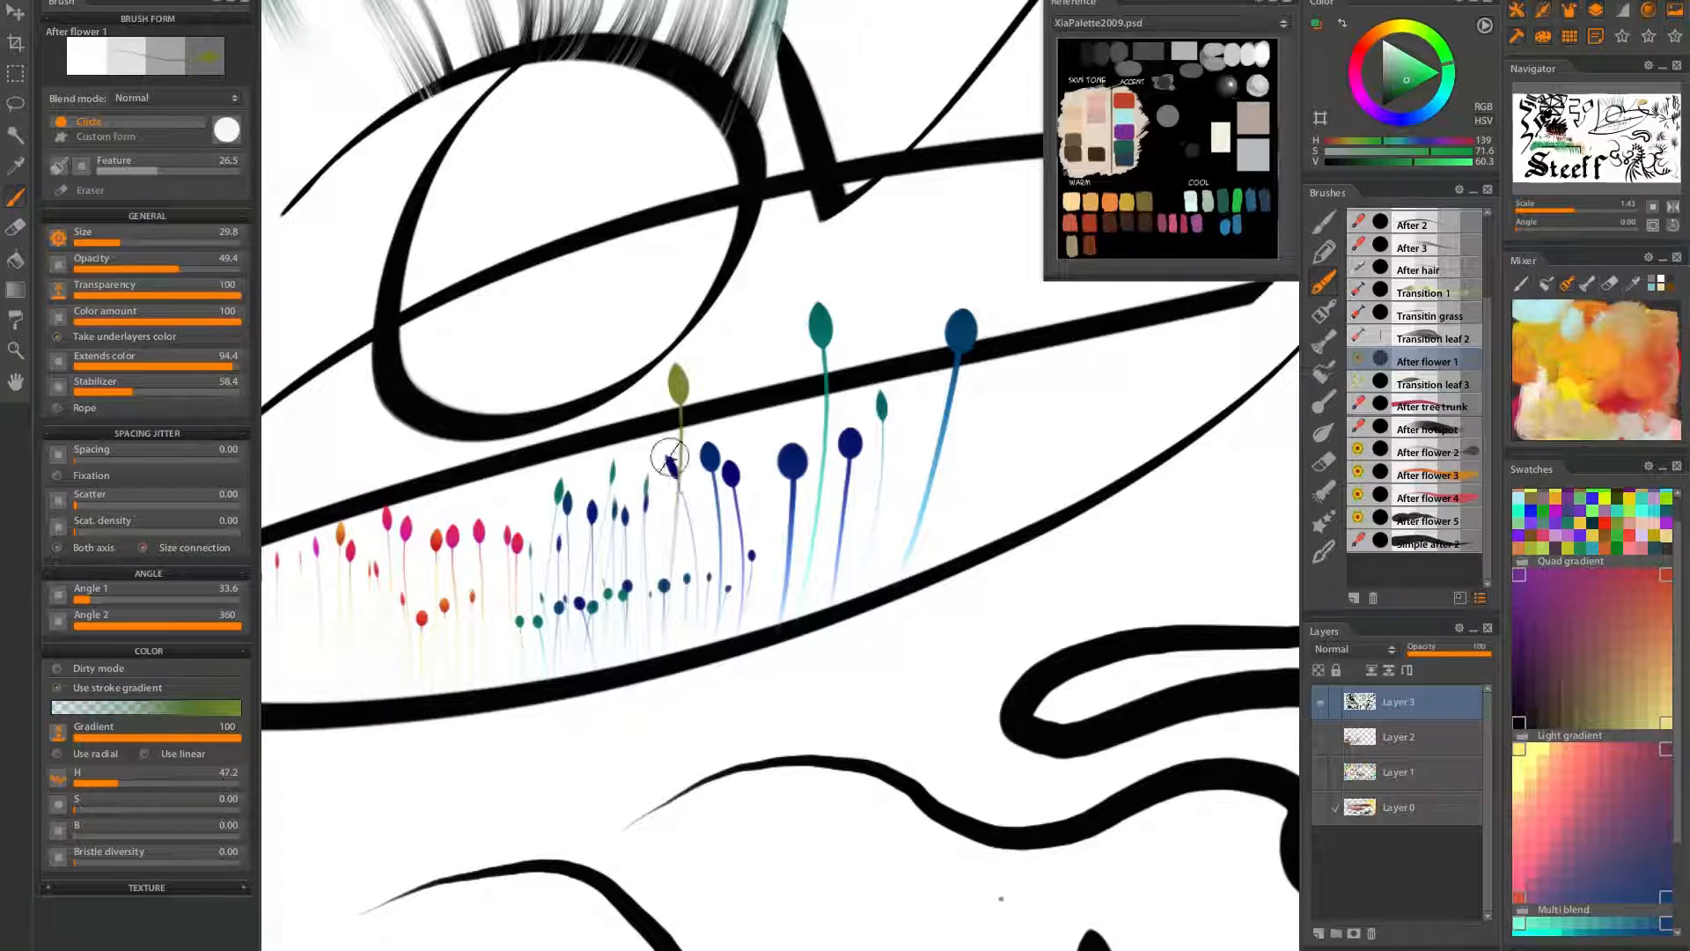
{"action": "left_click_drag", "start_coordinate": [691, 673], "coordinate": [713, 365]}
{"action": "key", "text": "ctrl+z"}
{"action": "key", "text": "ctrl+z"}
{"action": "mouse_move", "coordinate": [833, 539]}
{"action": "left_mouse_down"}
{"action": "mouse_move", "coordinate": [648, 574]}
{"action": "mouse_move", "coordinate": [732, 327]}
{"action": "left_mouse_up"}
{"action": "key", "text": "ctrl+z"}
Switch to the Transition leaf 3 brush and paint three green leaves outside the lens outline's right-hand curve
{"action": "left_click", "coordinate": [1433, 384]}
{"action": "mouse_move", "coordinate": [1057, 571]}
{"action": "left_mouse_down"}
{"action": "mouse_move", "coordinate": [1045, 592]}
{"action": "mouse_move", "coordinate": [812, 590]}
{"action": "mouse_move", "coordinate": [898, 572]}
{"action": "left_mouse_up"}
{"action": "left_click_drag", "start_coordinate": [764, 508], "coordinate": [907, 535]}
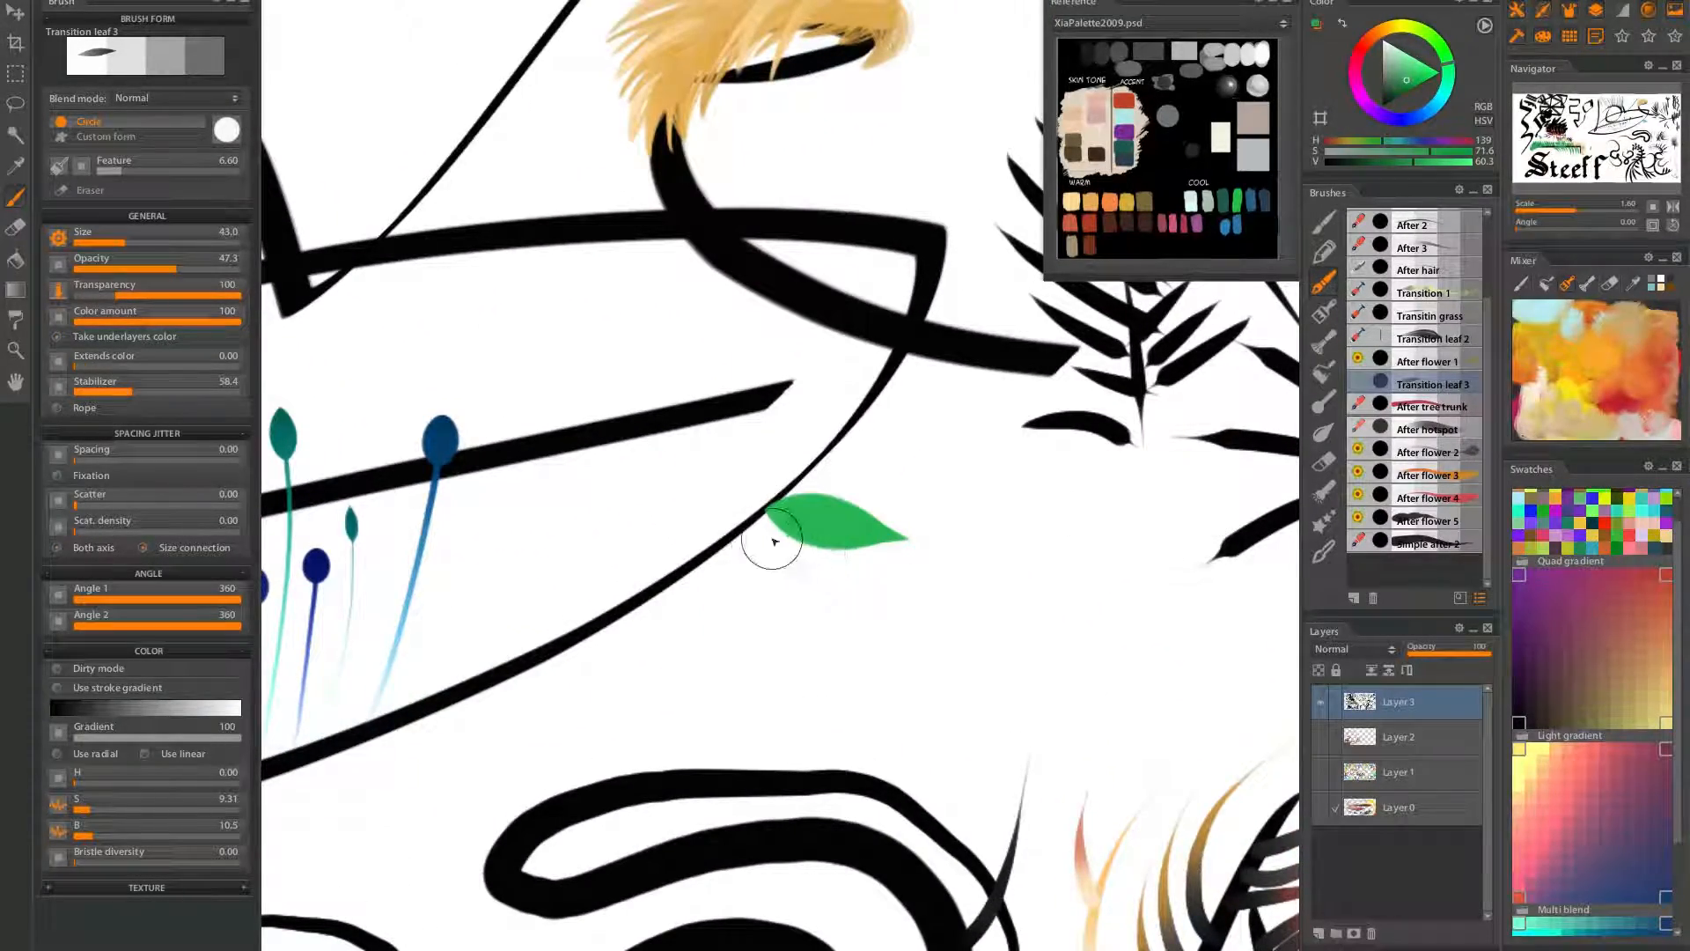
{"action": "left_click_drag", "start_coordinate": [742, 537], "coordinate": [837, 610]}
{"action": "left_click_drag", "start_coordinate": [678, 576], "coordinate": [759, 641]}
Paint three rounded green leaves hanging below the black bar, left of the curved veined leaves
{"action": "left_click_drag", "start_coordinate": [566, 746], "coordinate": [959, 456]}
{"action": "left_click_drag", "start_coordinate": [441, 762], "coordinate": [1219, 312]}
{"action": "left_click_drag", "start_coordinate": [762, 433], "coordinate": [677, 700]}
{"action": "left_click_drag", "start_coordinate": [553, 403], "coordinate": [1027, 389]}
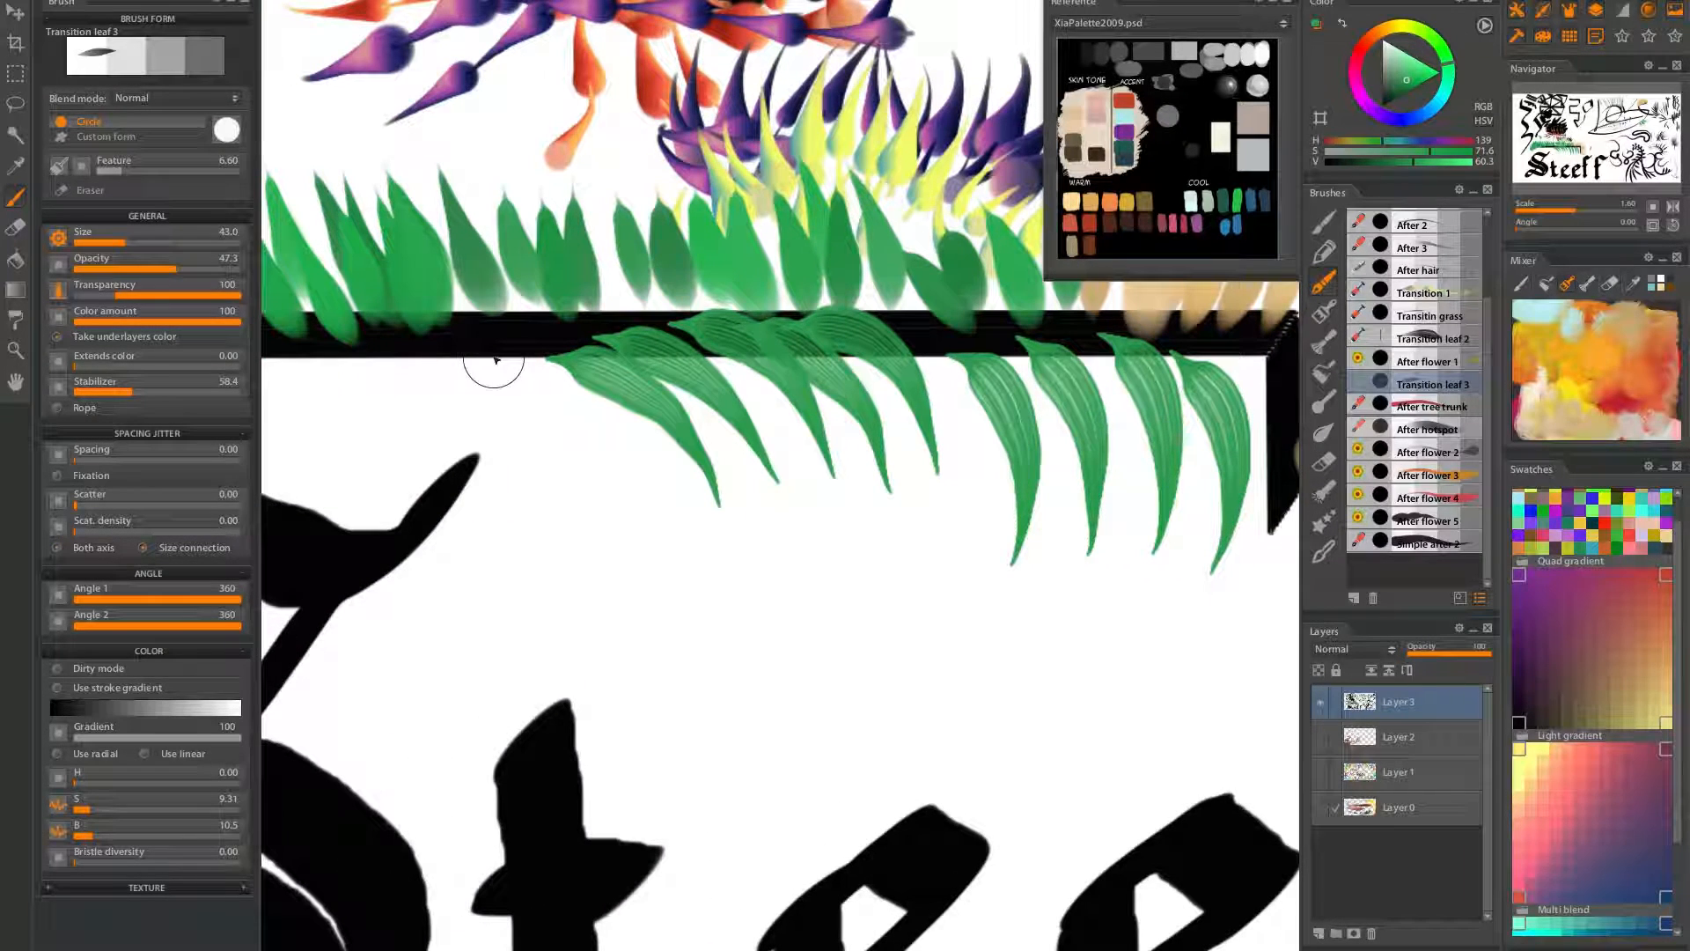
{"action": "left_click_drag", "start_coordinate": [491, 359], "coordinate": [525, 447]}
{"action": "left_click_drag", "start_coordinate": [436, 363], "coordinate": [428, 449]}
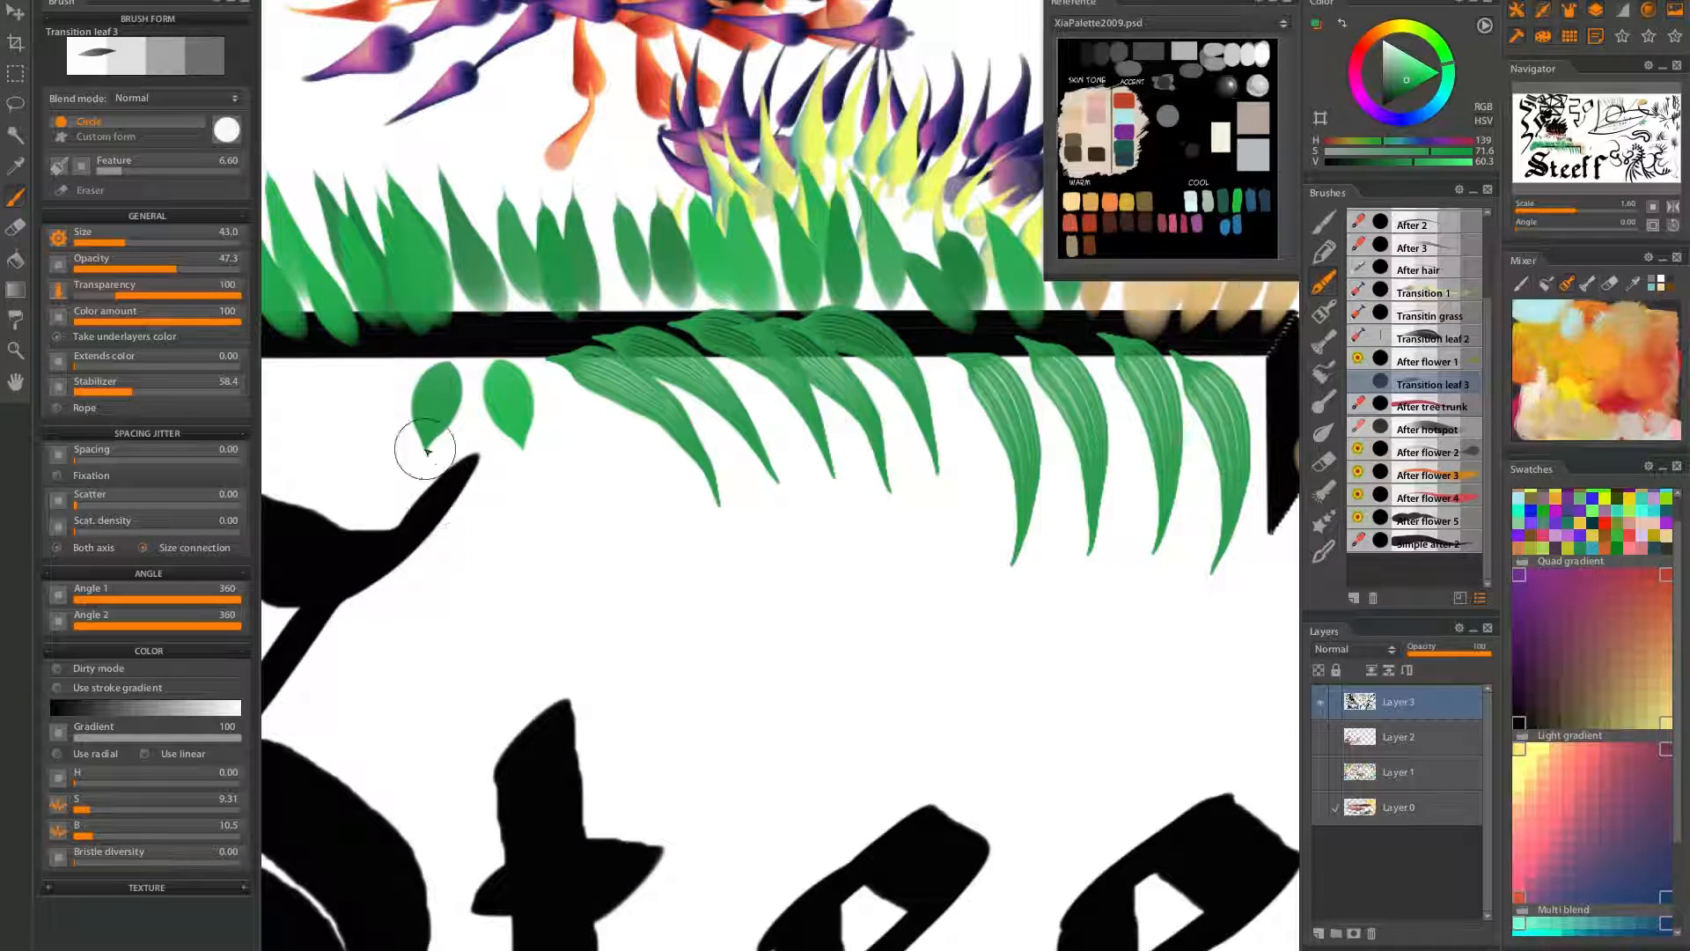
{"action": "mouse_move", "coordinate": [370, 364]}
{"action": "left_mouse_down"}
{"action": "mouse_move", "coordinate": [333, 459]}
{"action": "mouse_move", "coordinate": [863, 522]}
{"action": "left_mouse_up"}
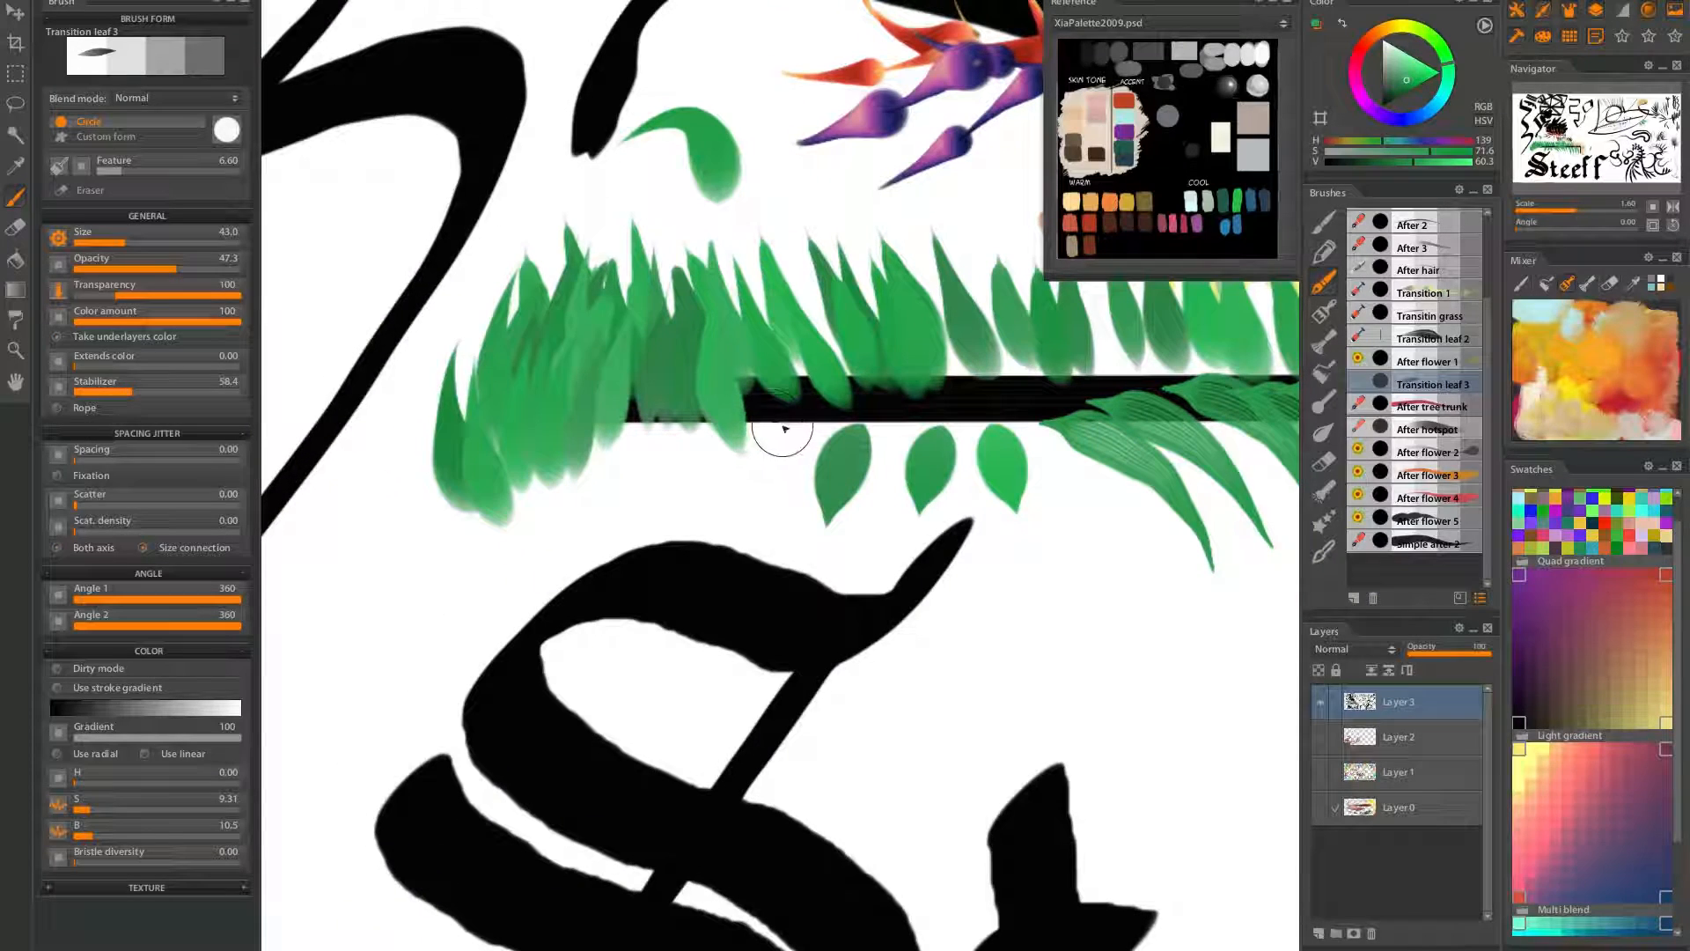
Add one leaf between the two leftmost rounded leaves under the bar, undoing the leaves tried farther left
{"action": "left_click_drag", "start_coordinate": [785, 426], "coordinate": [764, 482]}
{"action": "left_click_drag", "start_coordinate": [1069, 476], "coordinate": [837, 479]}
{"action": "key", "text": "ctrl+z"}
{"action": "left_click_drag", "start_coordinate": [666, 431], "coordinate": [654, 491]}
{"action": "left_click_drag", "start_coordinate": [584, 435], "coordinate": [532, 577]}
{"action": "key", "text": "ctrl+z"}
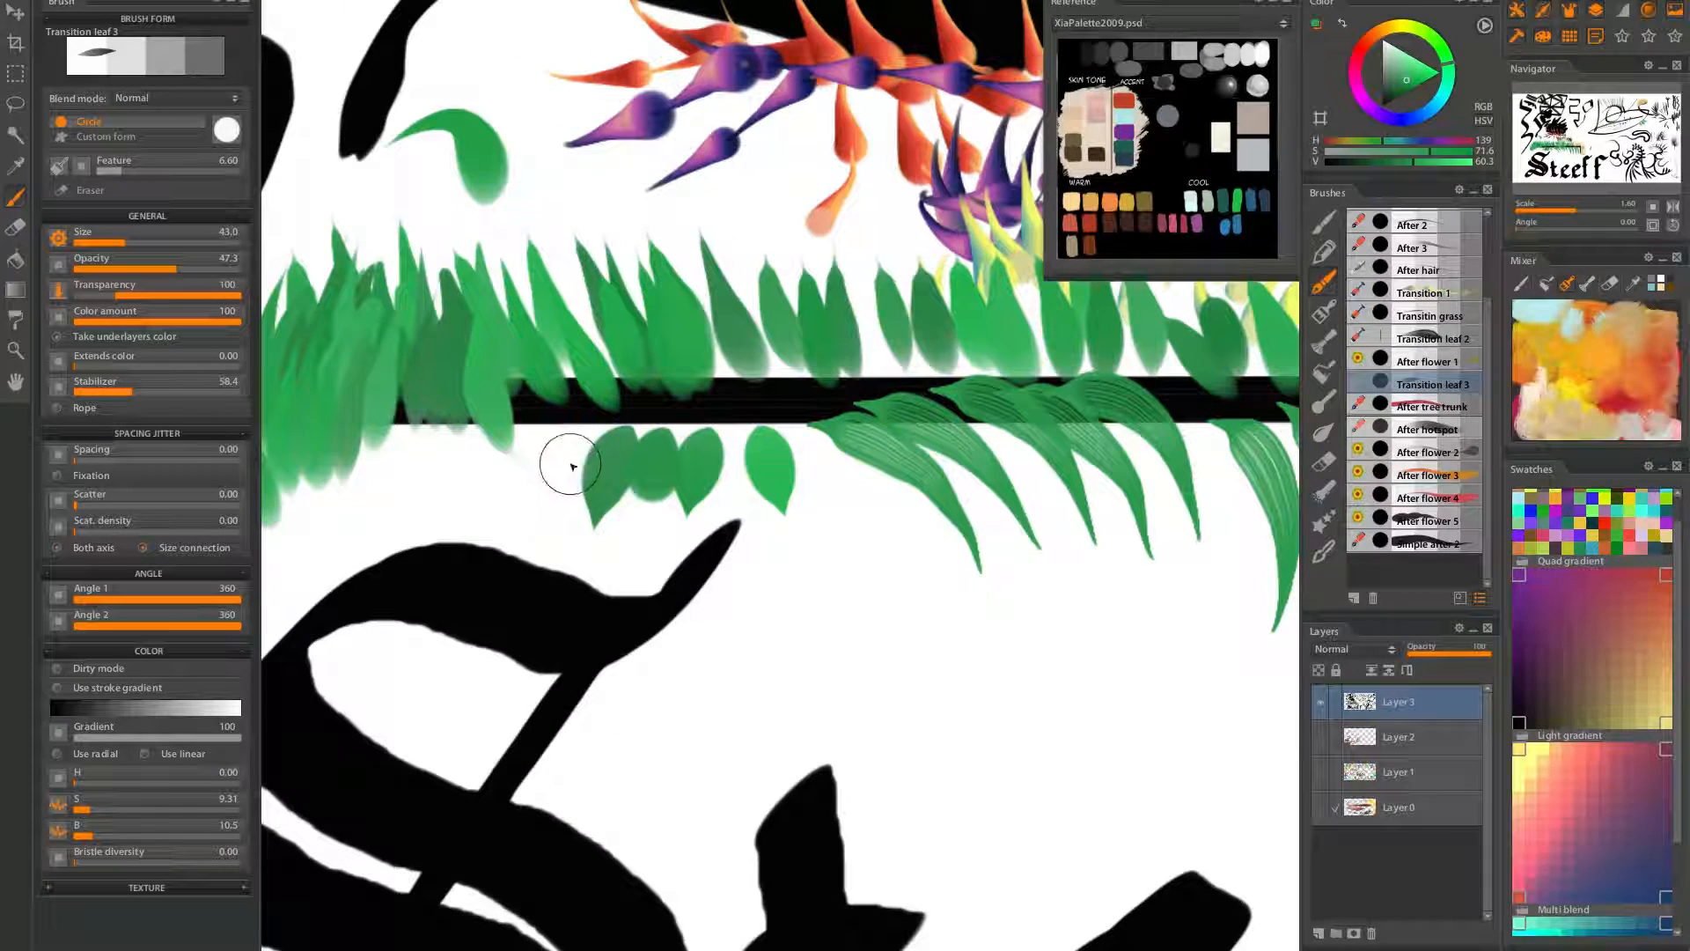
Set the brush size to 29.8 and paint a column of green leaves up the right side of the tall vertical stroke
{"action": "left_click", "coordinate": [125, 245]}
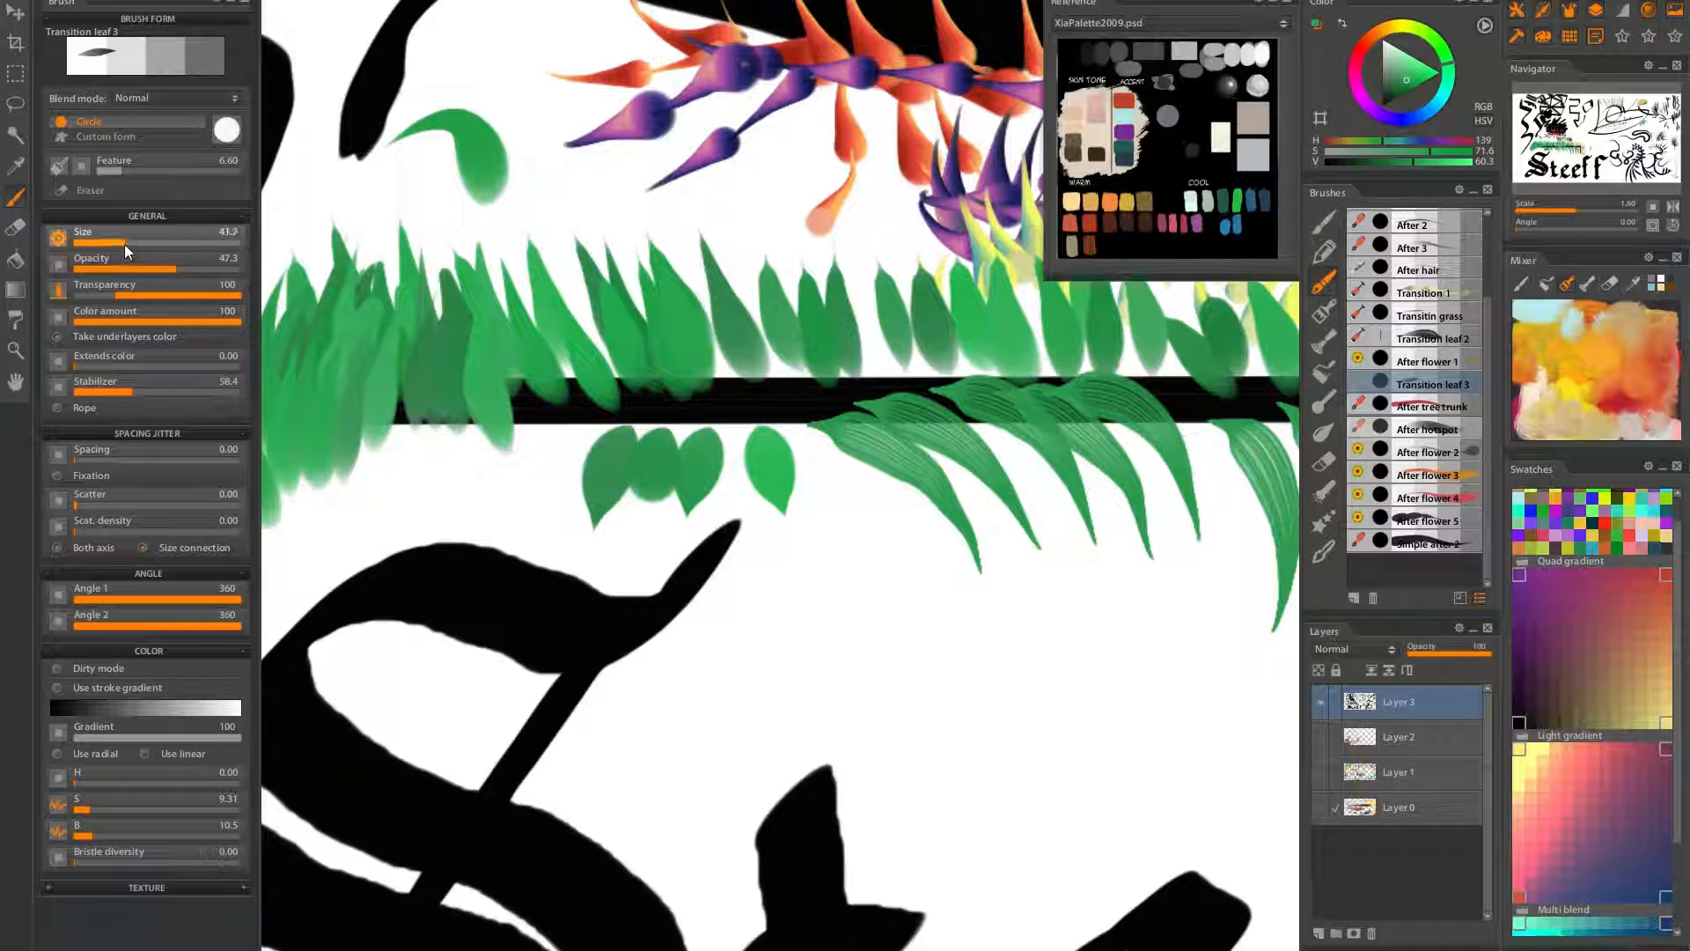
{"action": "left_click_drag", "start_coordinate": [112, 254], "coordinate": [106, 243]}
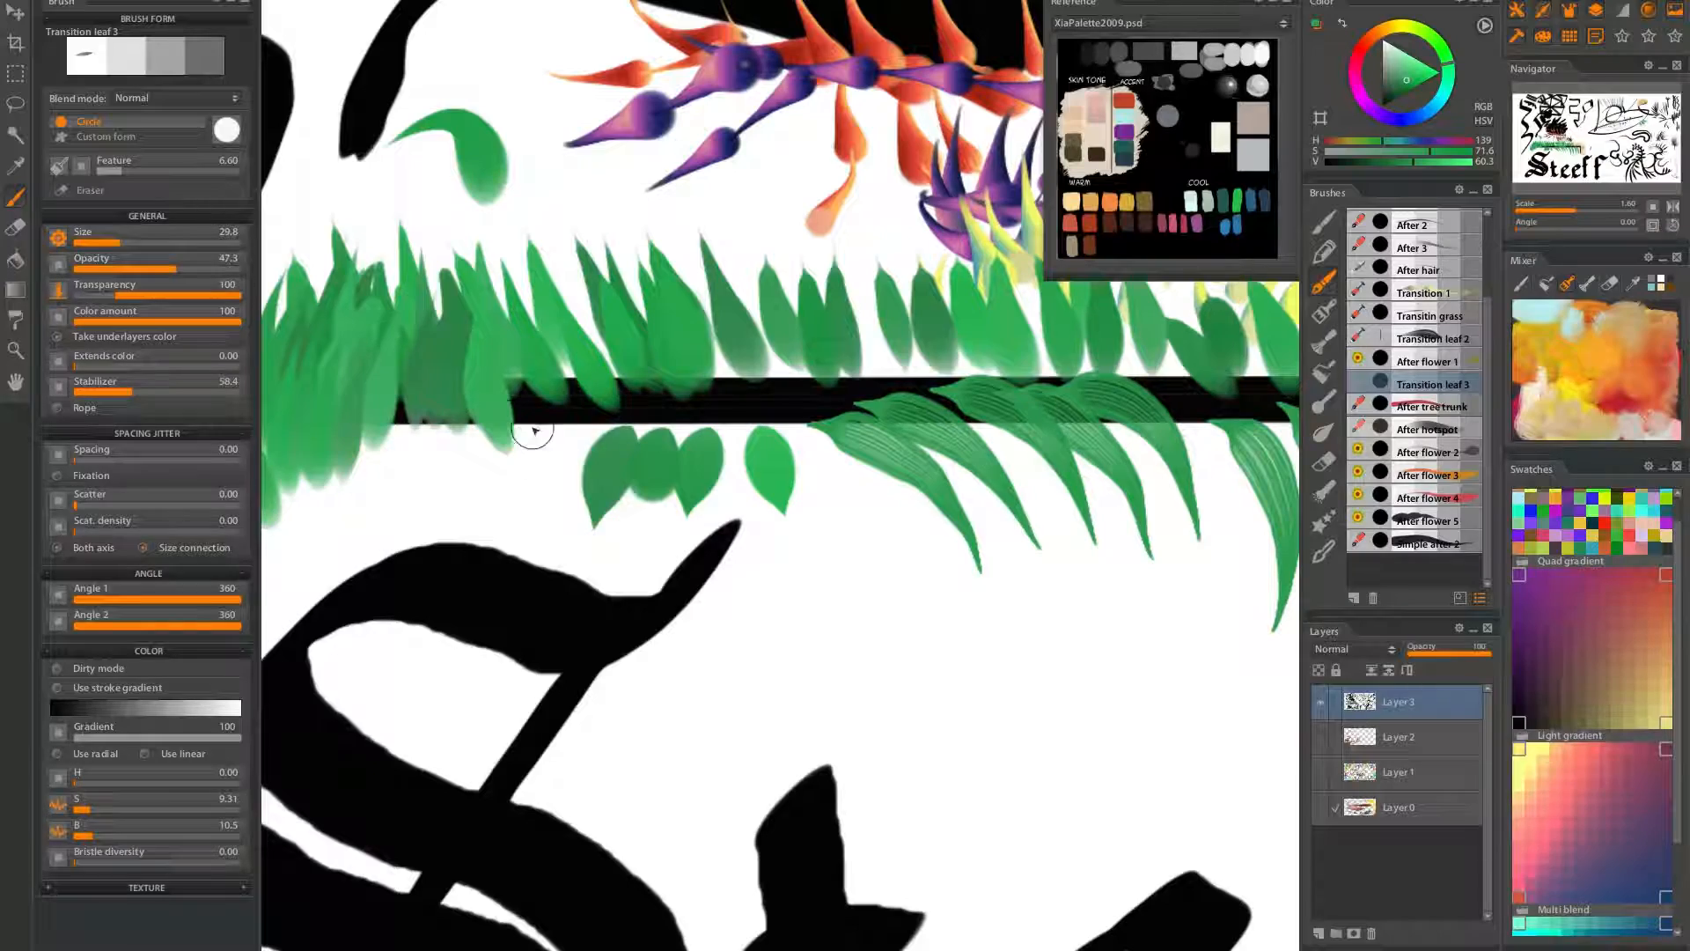
{"action": "left_click_drag", "start_coordinate": [1022, 596], "coordinate": [512, 741]}
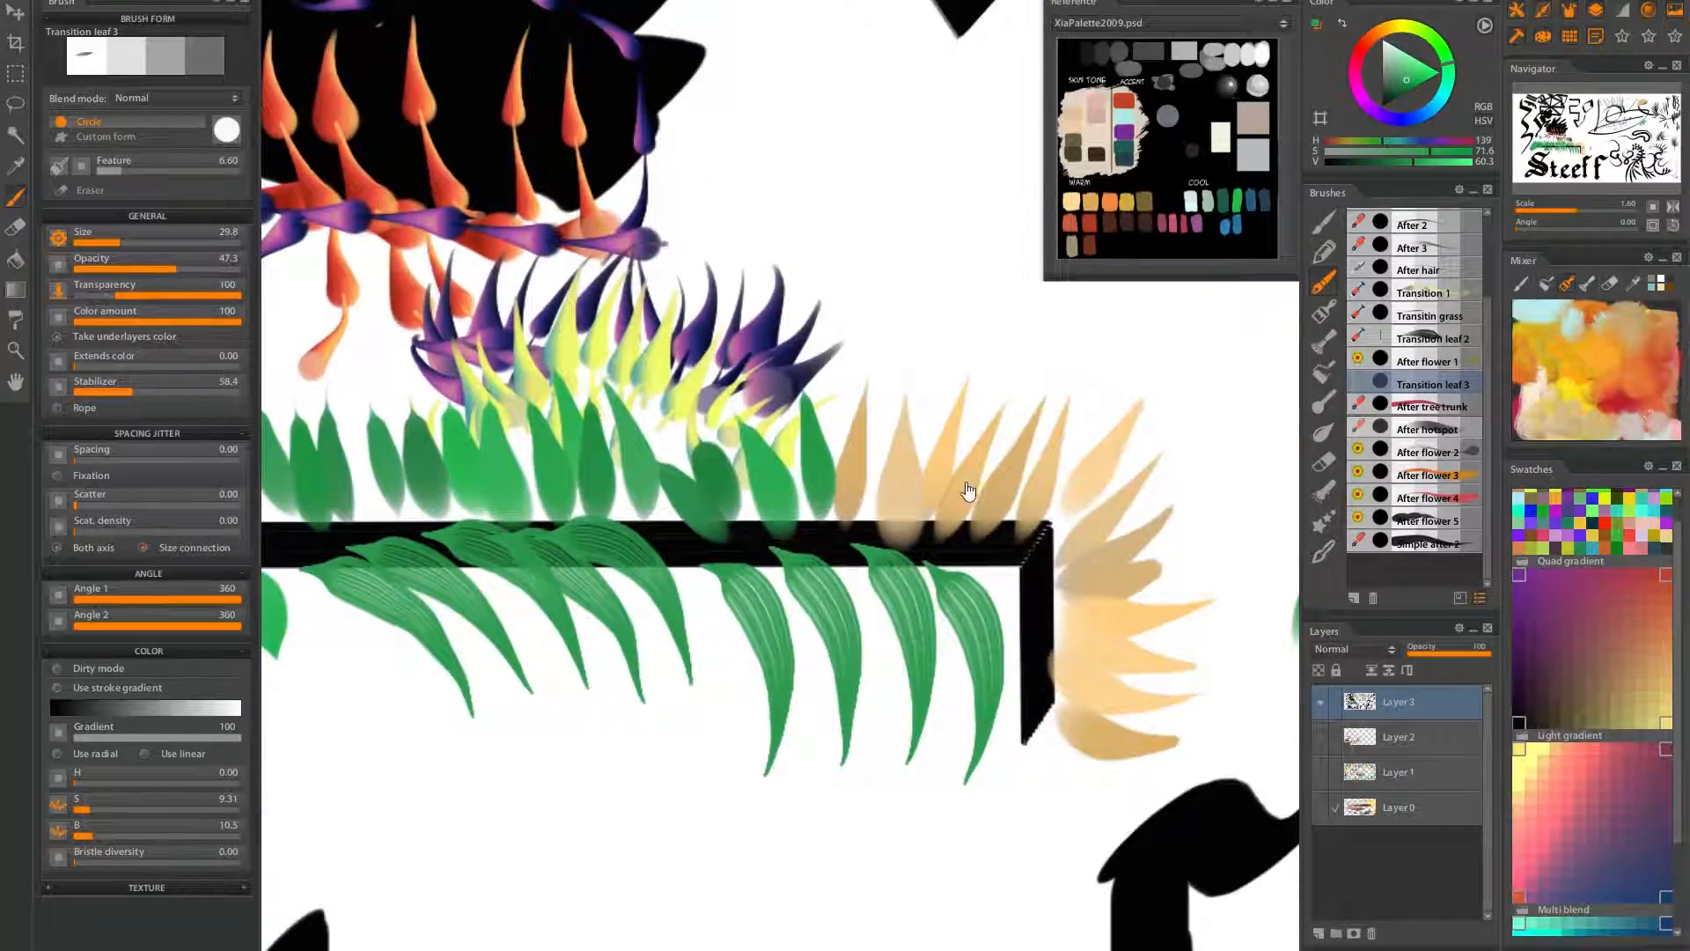
{"action": "left_click_drag", "start_coordinate": [962, 491], "coordinate": [487, 754]}
{"action": "scroll", "coordinate": [817, 526], "scroll_direction": "down", "scroll_amount": 5}
{"action": "scroll", "coordinate": [806, 546], "scroll_direction": "up", "scroll_amount": 2}
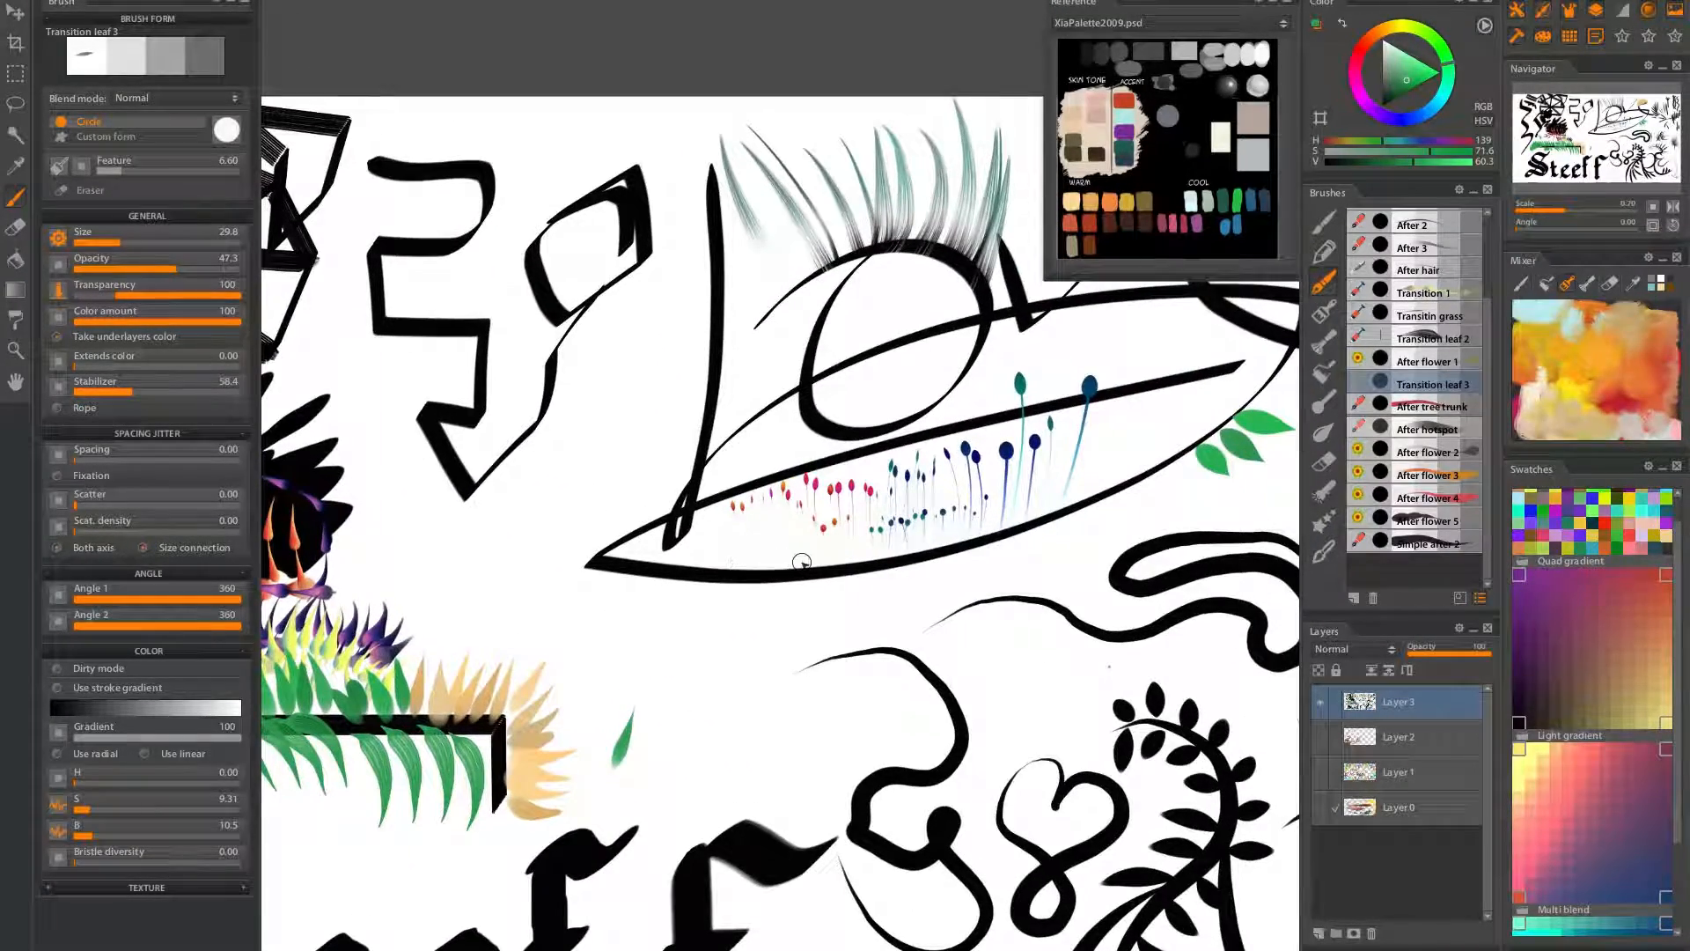
{"action": "scroll", "coordinate": [721, 295], "scroll_direction": "up", "scroll_amount": 3}
{"action": "mouse_move", "coordinate": [719, 483]}
{"action": "left_mouse_down"}
{"action": "mouse_move", "coordinate": [768, 461]}
{"action": "mouse_move", "coordinate": [800, 396]}
{"action": "mouse_move", "coordinate": [747, 375]}
{"action": "mouse_move", "coordinate": [797, 310]}
{"action": "mouse_move", "coordinate": [777, 262]}
{"action": "mouse_move", "coordinate": [797, 169]}
{"action": "mouse_move", "coordinate": [701, 264]}
{"action": "mouse_move", "coordinate": [776, 236]}
{"action": "mouse_move", "coordinate": [720, 216]}
{"action": "mouse_move", "coordinate": [768, 149]}
{"action": "mouse_move", "coordinate": [747, 101]}
{"action": "mouse_move", "coordinate": [739, 260]}
{"action": "left_mouse_up"}
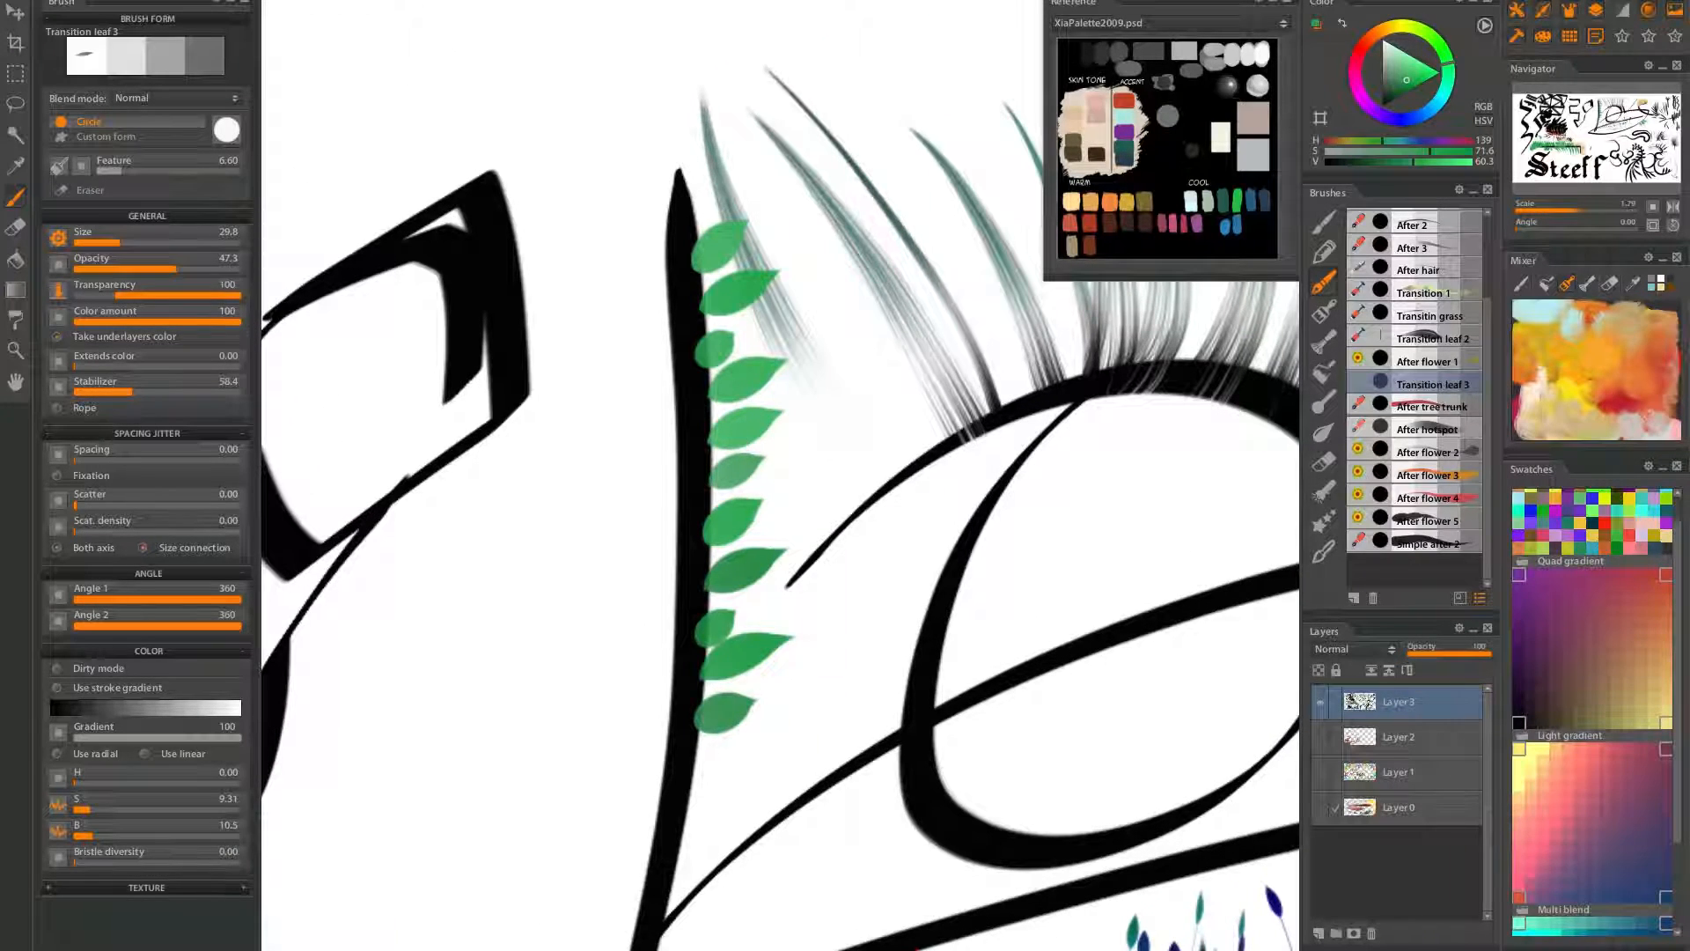
Paint a matching column of green leaves up the left side of the tall vertical stroke, from its lower part to the tip
{"action": "mouse_move", "coordinate": [694, 705]}
{"action": "left_mouse_down"}
{"action": "mouse_move", "coordinate": [577, 679]}
{"action": "mouse_move", "coordinate": [539, 611]}
{"action": "left_mouse_up"}
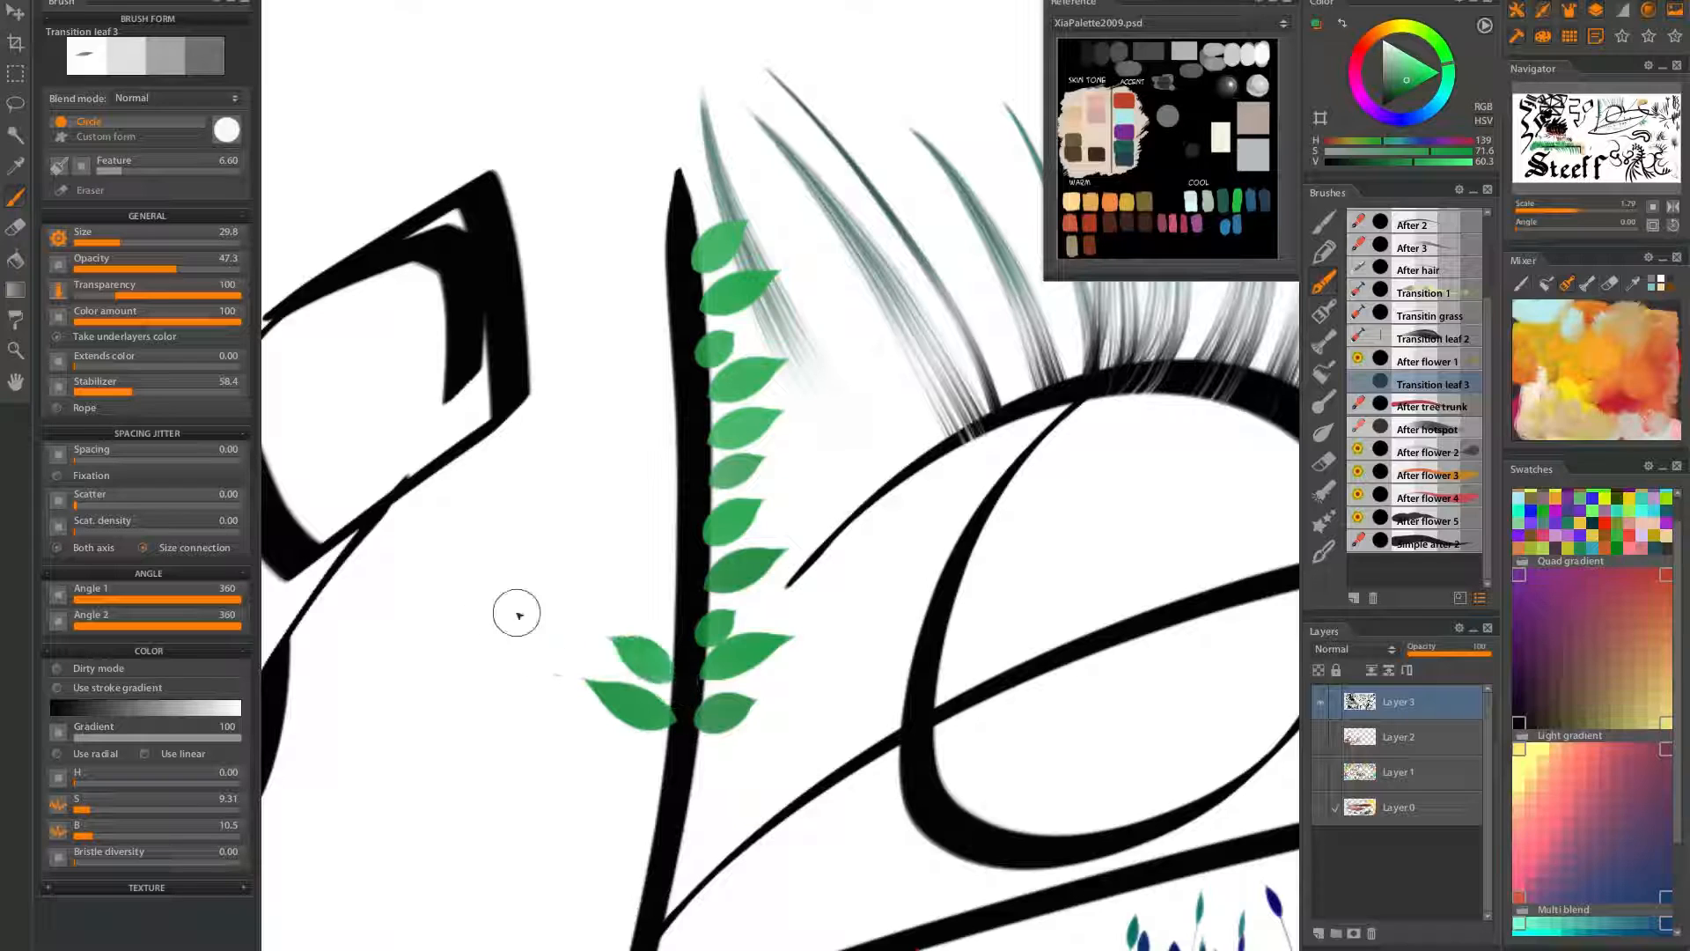
{"action": "left_click_drag", "start_coordinate": [667, 626], "coordinate": [543, 571]}
{"action": "left_click_drag", "start_coordinate": [692, 587], "coordinate": [578, 517]}
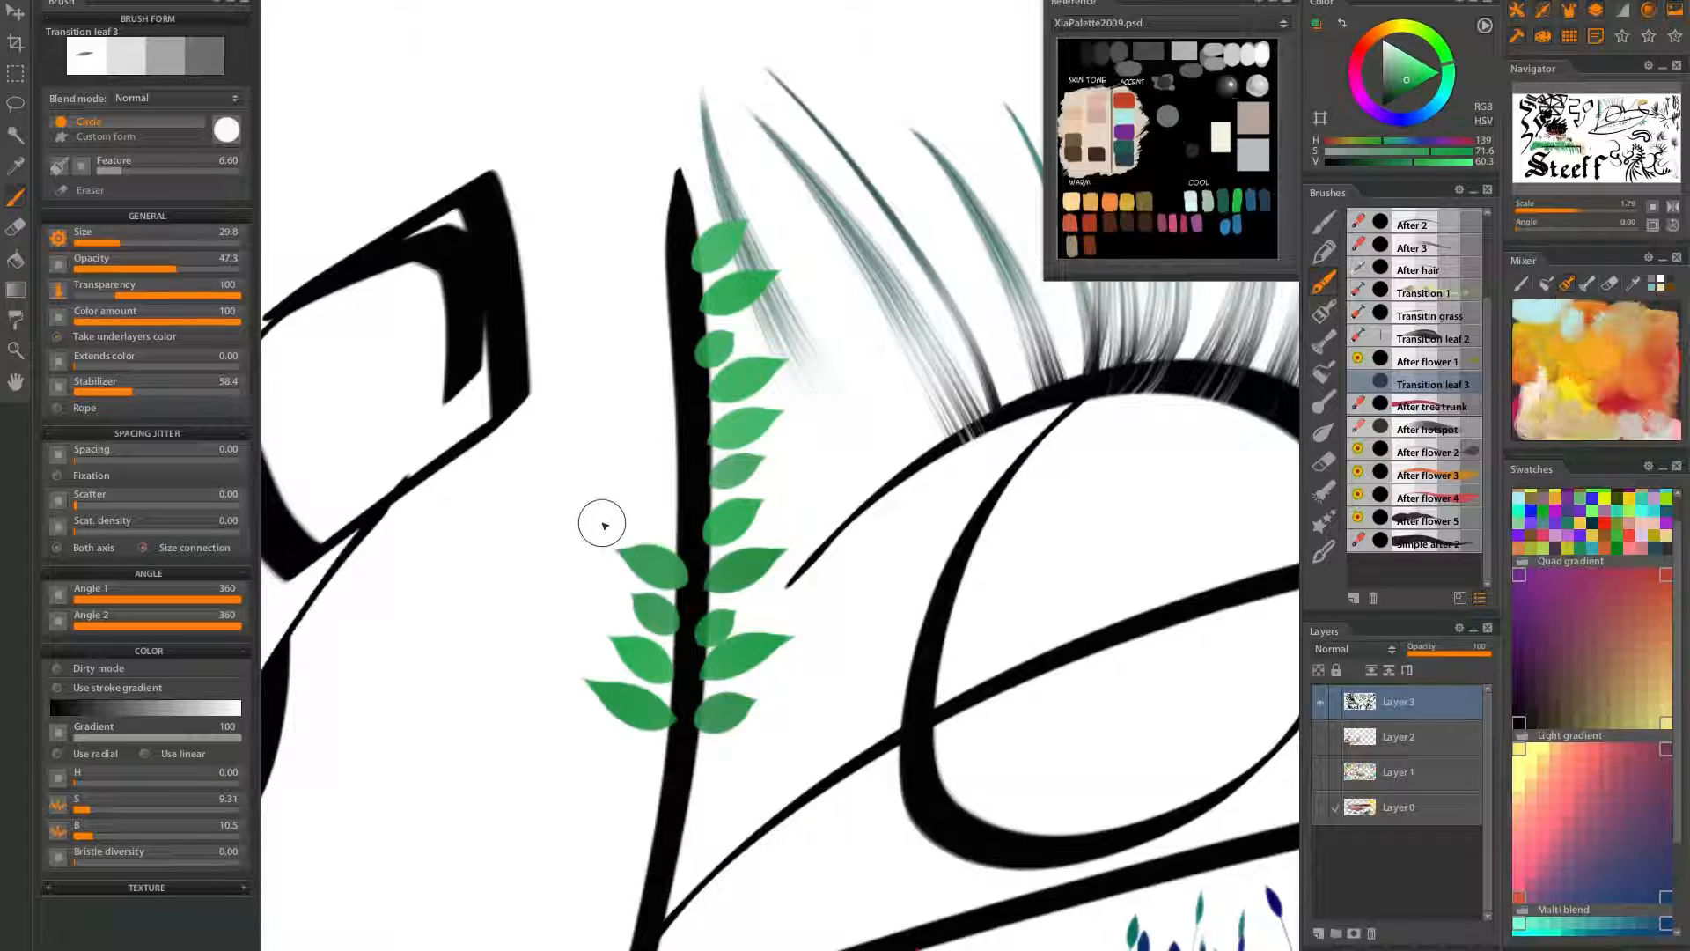
{"action": "left_click_drag", "start_coordinate": [695, 544], "coordinate": [450, 481]}
{"action": "left_click_drag", "start_coordinate": [689, 500], "coordinate": [581, 453]}
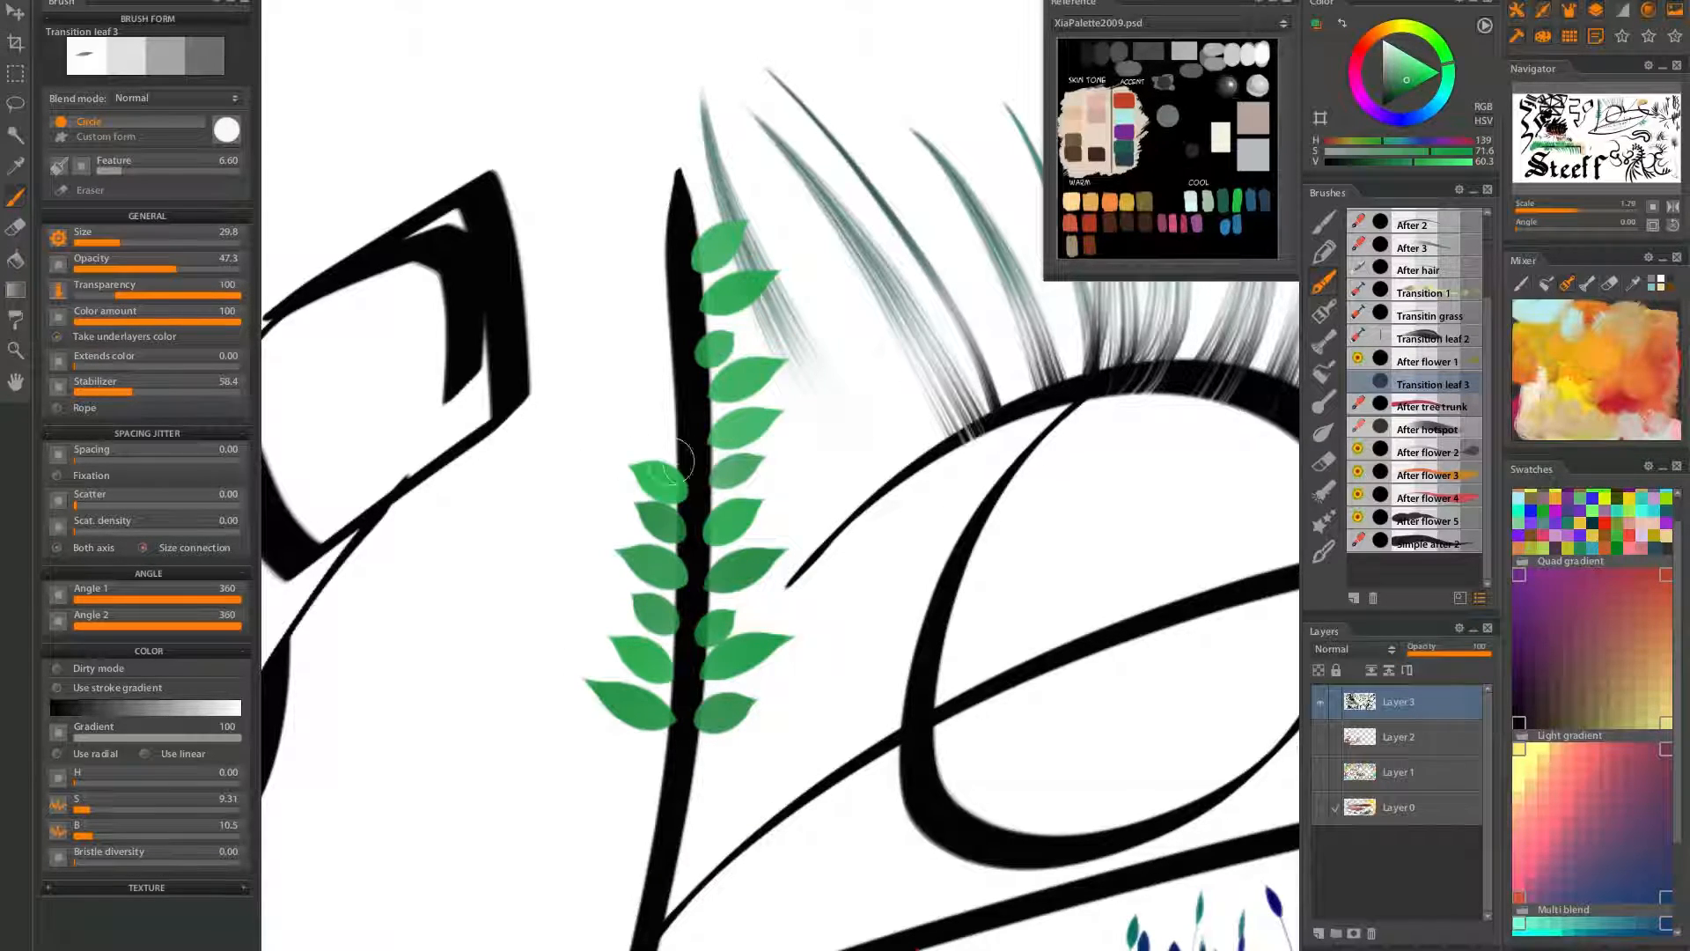
{"action": "left_click_drag", "start_coordinate": [689, 453], "coordinate": [572, 401]}
{"action": "left_click_drag", "start_coordinate": [690, 407], "coordinate": [577, 352]}
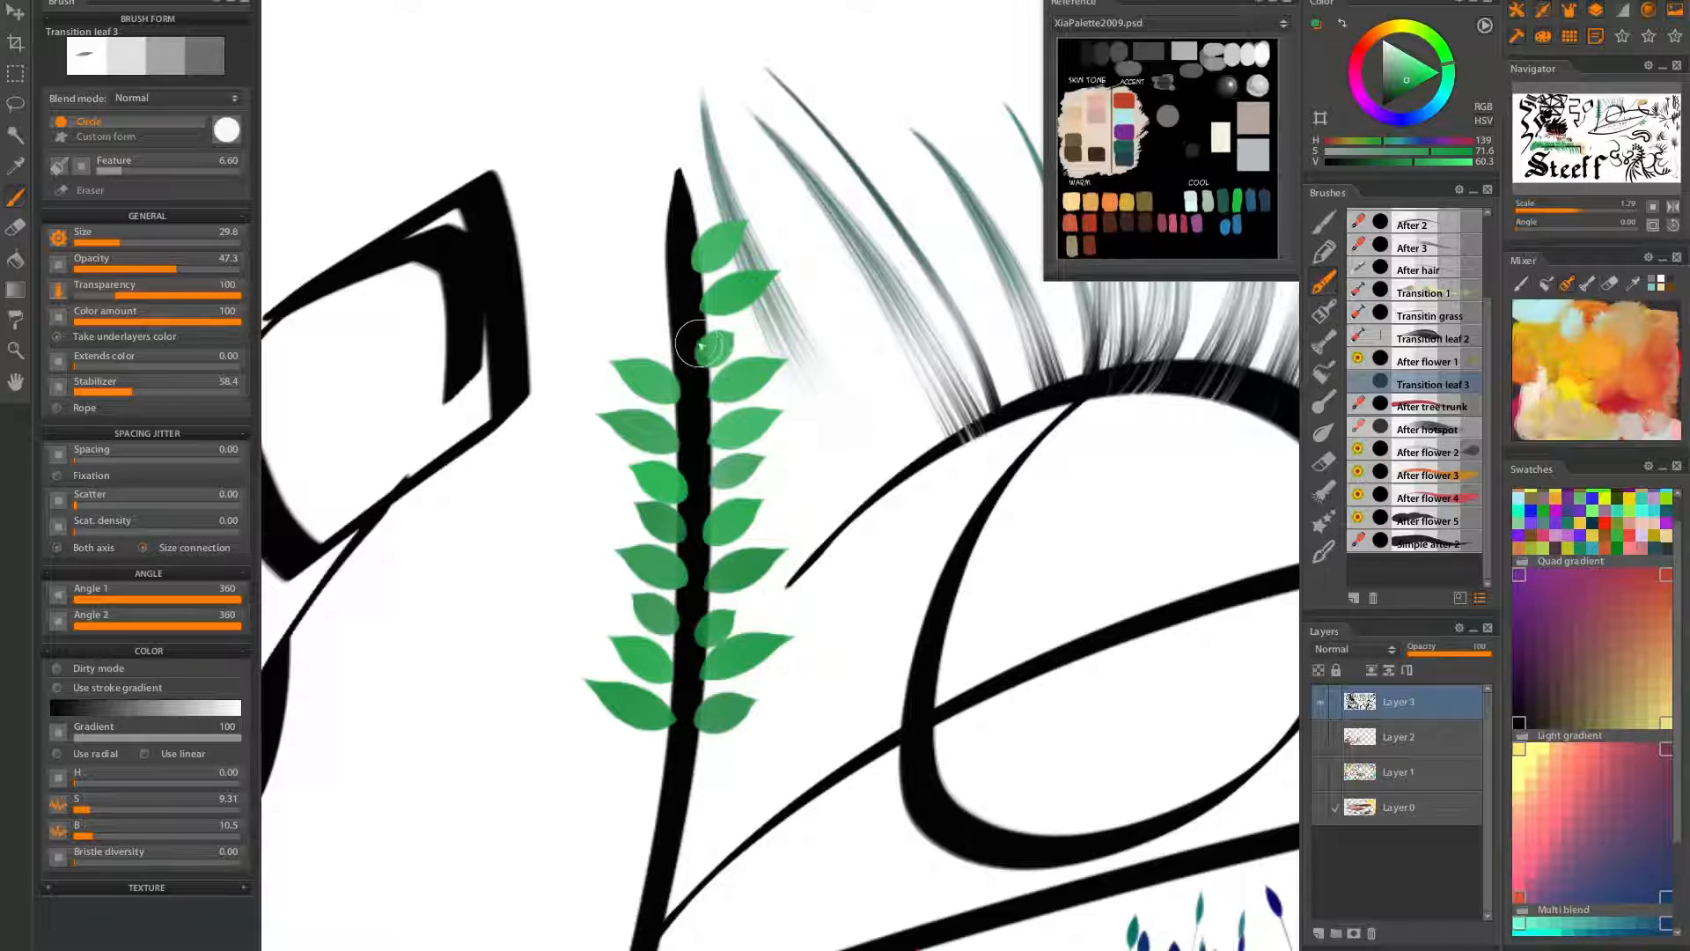
{"action": "left_click_drag", "start_coordinate": [693, 361], "coordinate": [584, 313]}
{"action": "left_click_drag", "start_coordinate": [690, 308], "coordinate": [555, 236]}
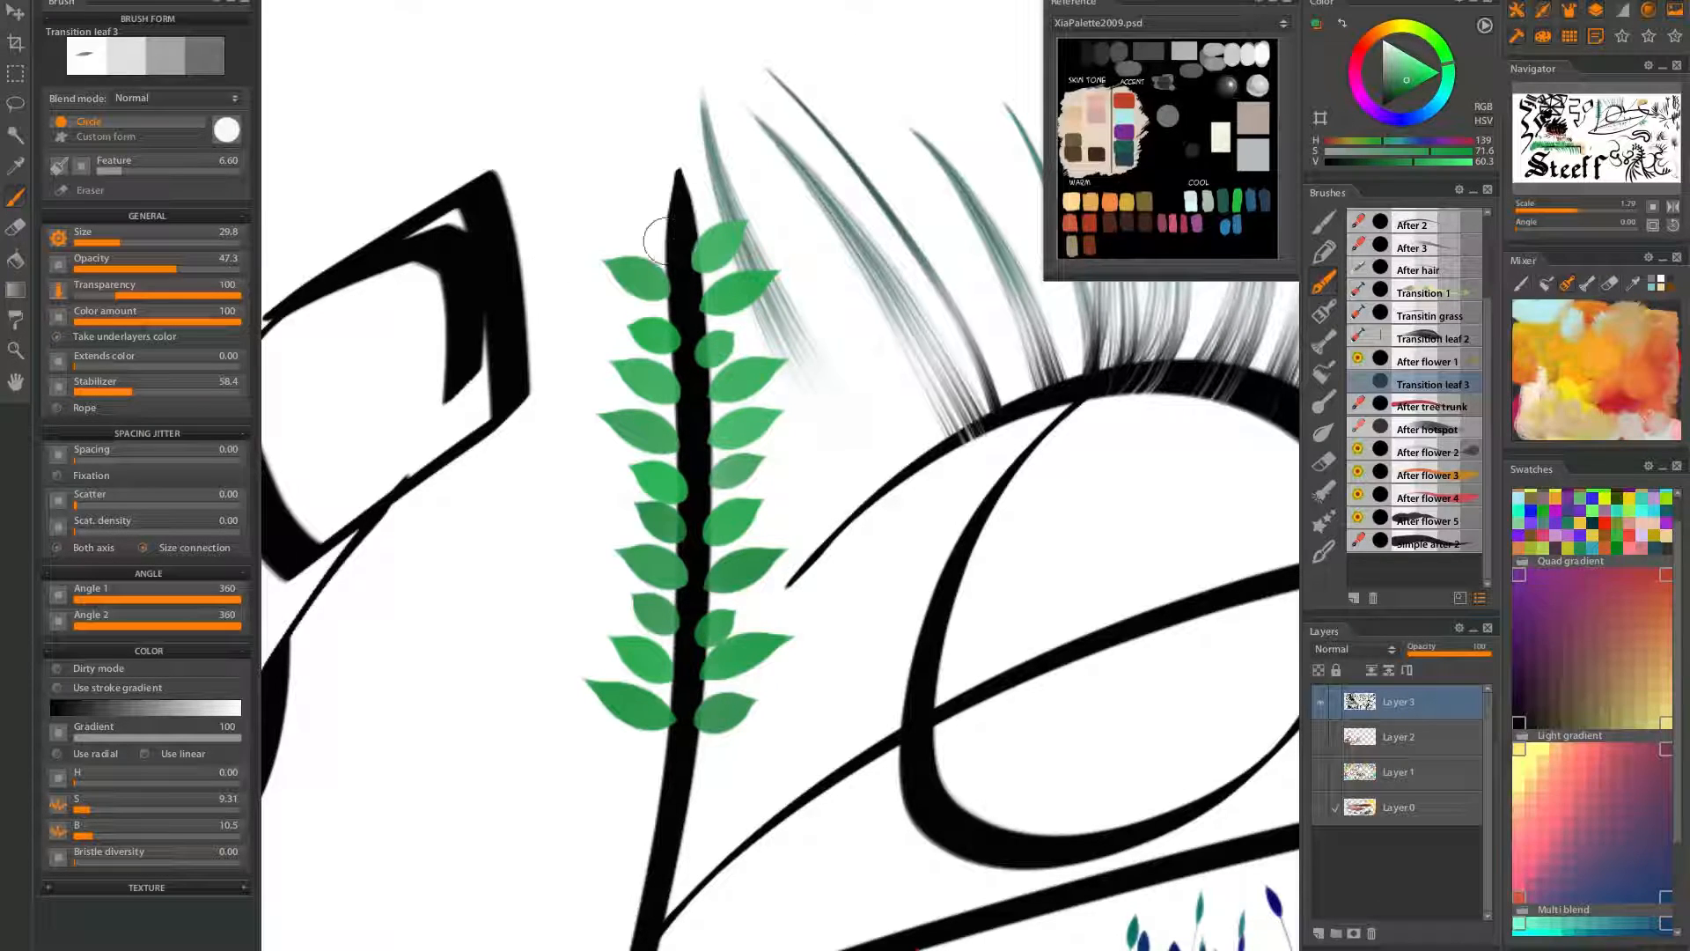
{"action": "left_click_drag", "start_coordinate": [676, 246], "coordinate": [542, 194]}
{"action": "left_click_drag", "start_coordinate": [683, 200], "coordinate": [513, 127]}
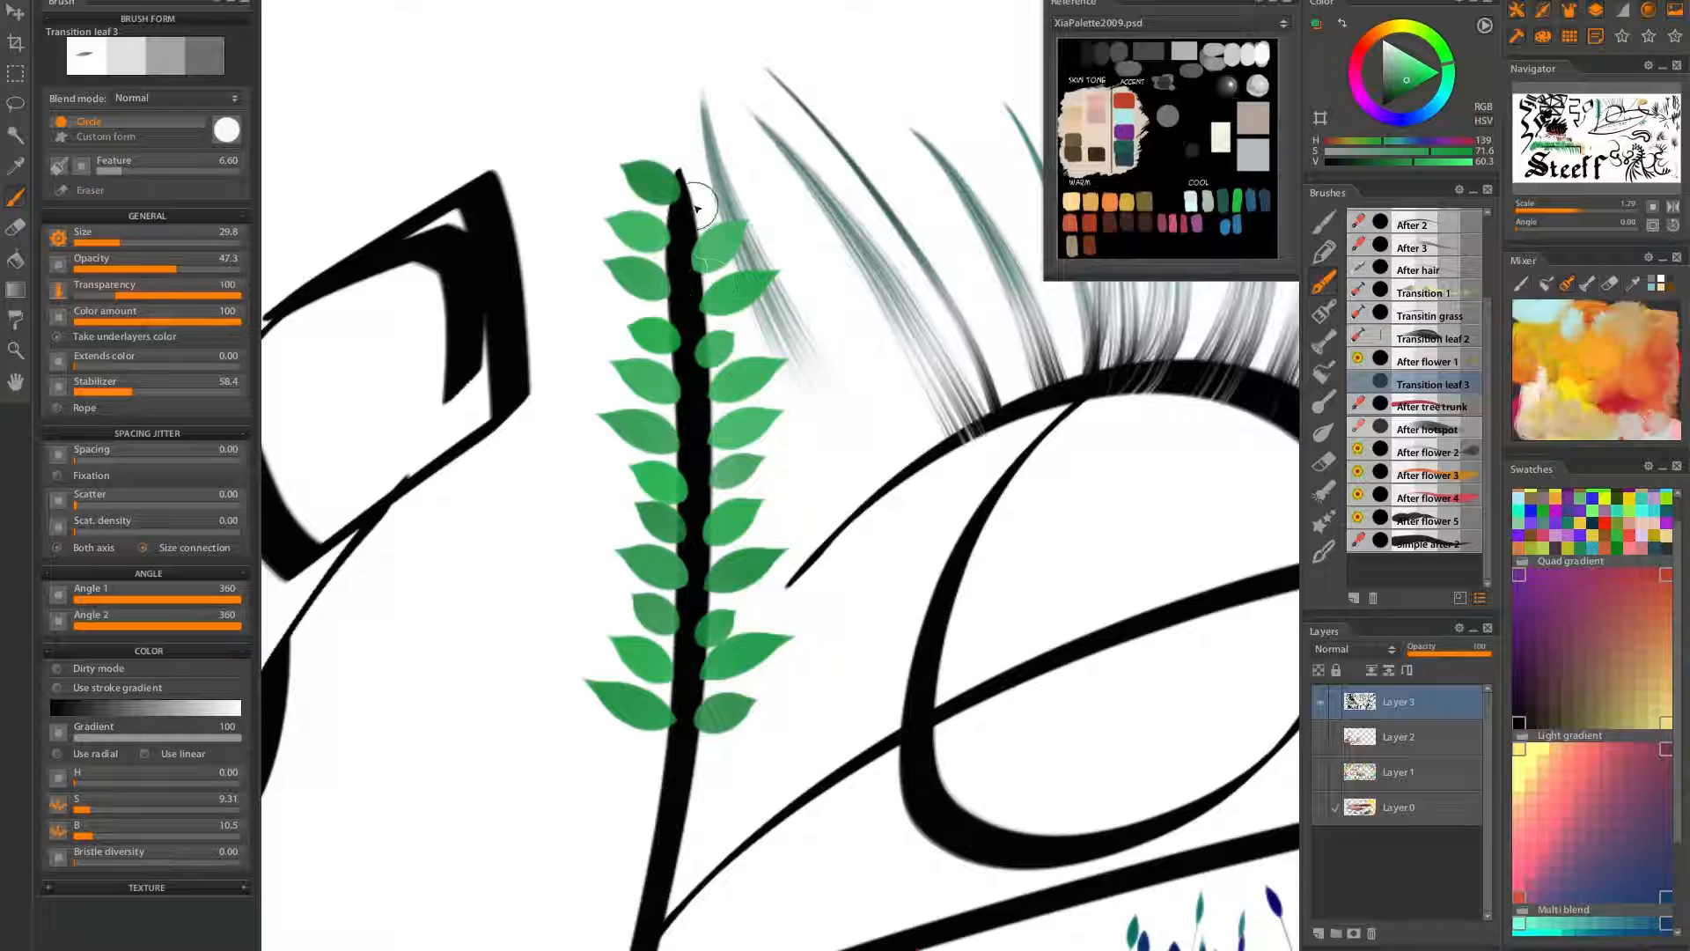
Try an erasing stroke with the Transition leaf 3 brush in eraser mode beside the leaf column, and undo it
{"action": "left_click_drag", "start_coordinate": [541, 478], "coordinate": [782, 576]}
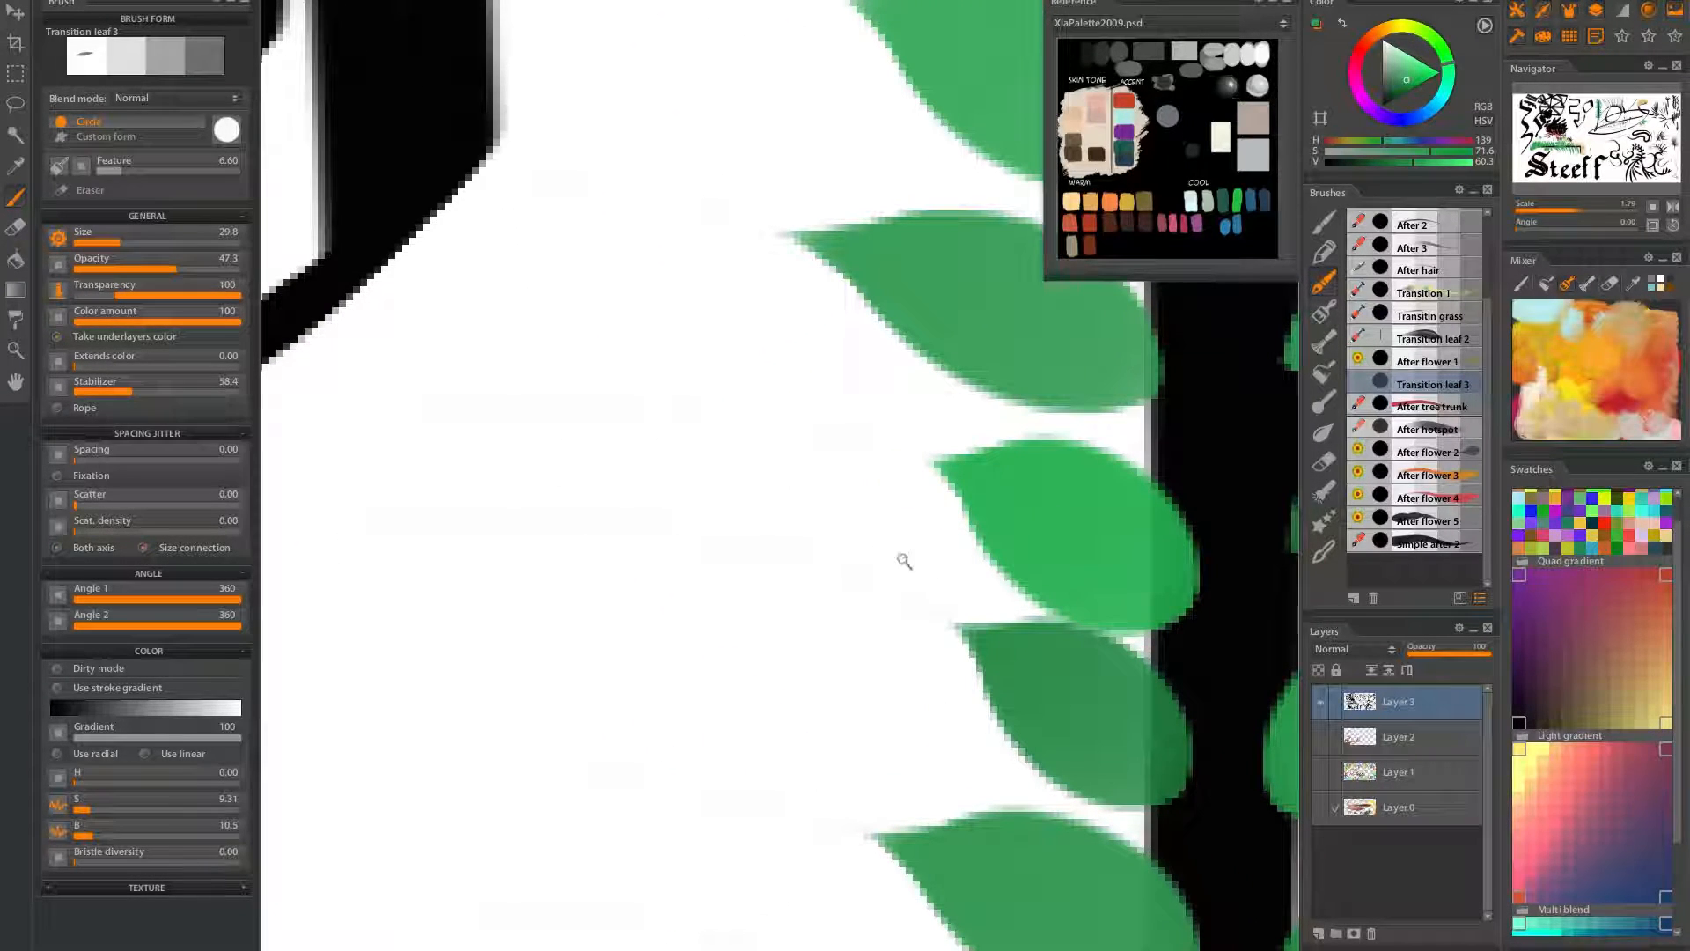
{"action": "mouse_move", "coordinate": [1022, 638]}
{"action": "left_mouse_down"}
{"action": "mouse_move", "coordinate": [951, 661]}
{"action": "mouse_move", "coordinate": [969, 624]}
{"action": "left_mouse_up"}
{"action": "key", "text": "e"}
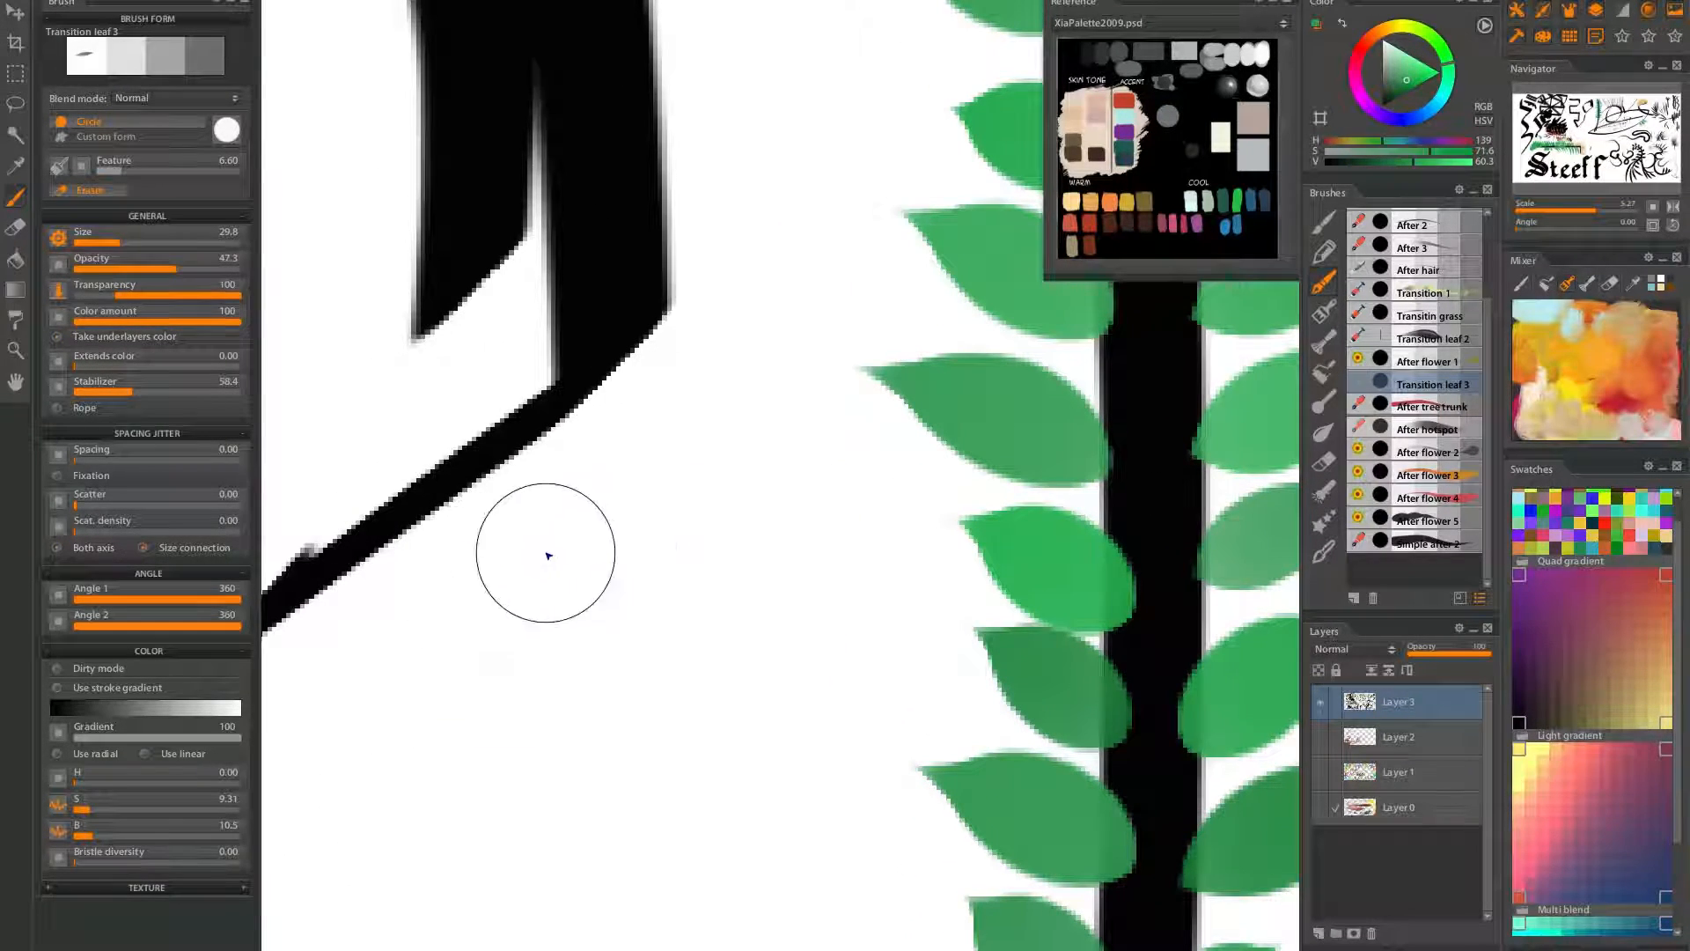
{"action": "key", "text": "e"}
{"action": "mouse_move", "coordinate": [611, 558]}
{"action": "left_mouse_down"}
{"action": "mouse_move", "coordinate": [567, 504]}
{"action": "mouse_move", "coordinate": [781, 488]}
{"action": "mouse_move", "coordinate": [743, 499]}
{"action": "left_mouse_up"}
{"action": "key", "text": "ctrl+z"}
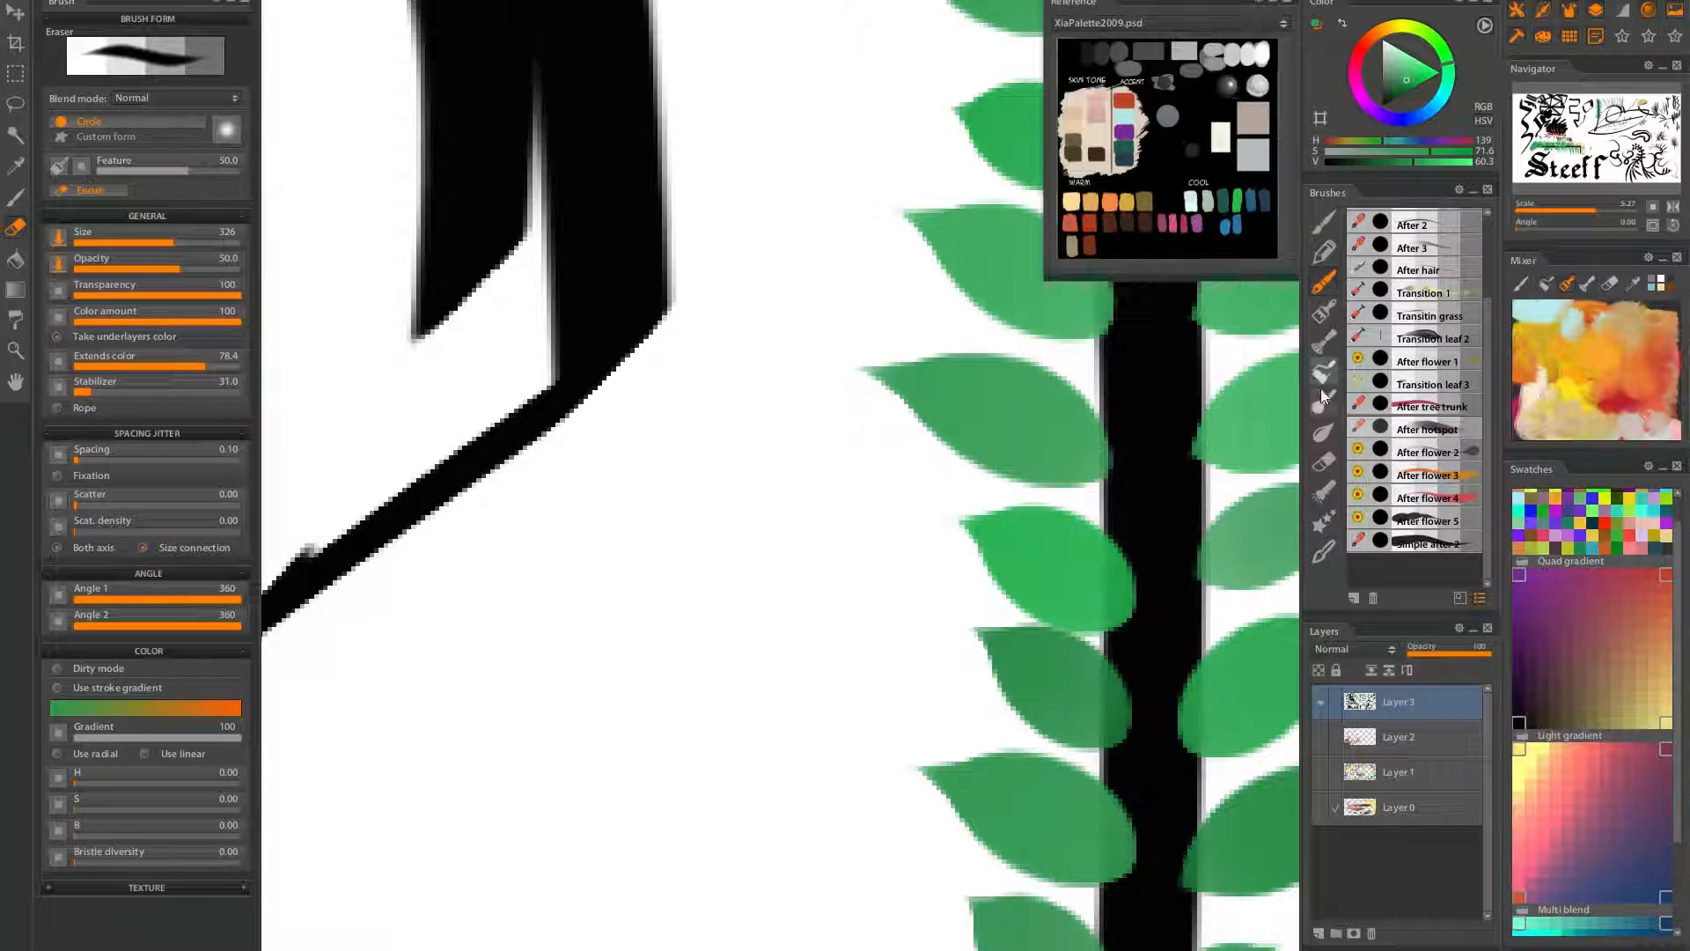
Select the Eraser hard preset from the eraser brushes
{"action": "left_click", "coordinate": [1323, 463]}
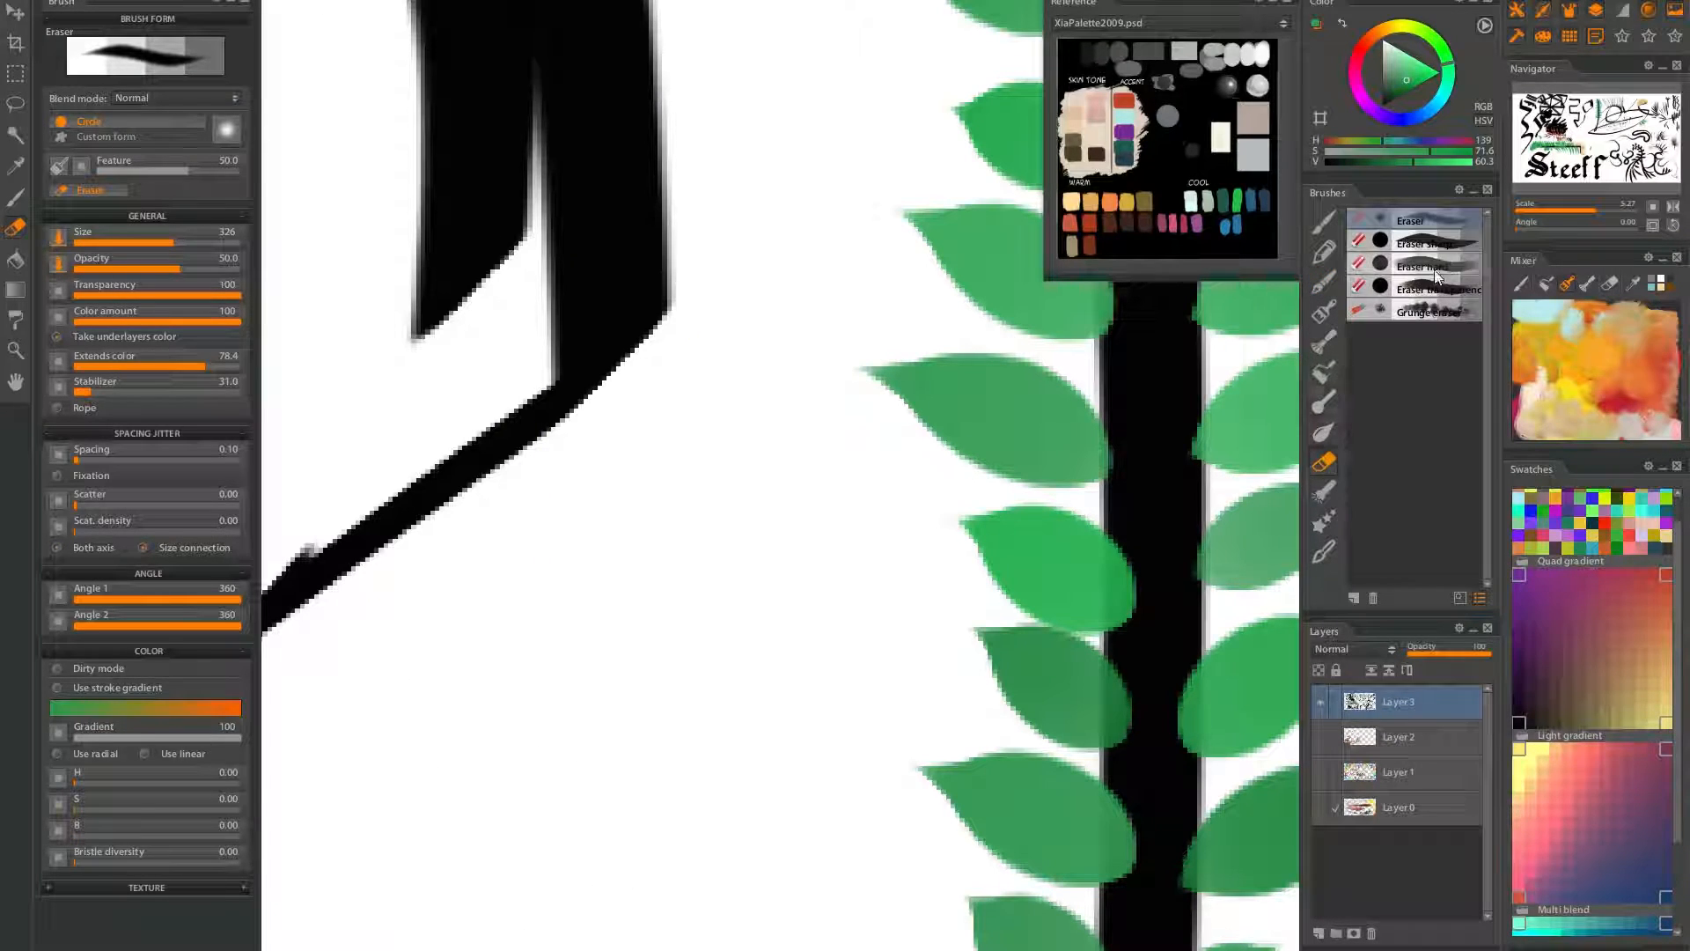
{"action": "left_click", "coordinate": [1422, 266]}
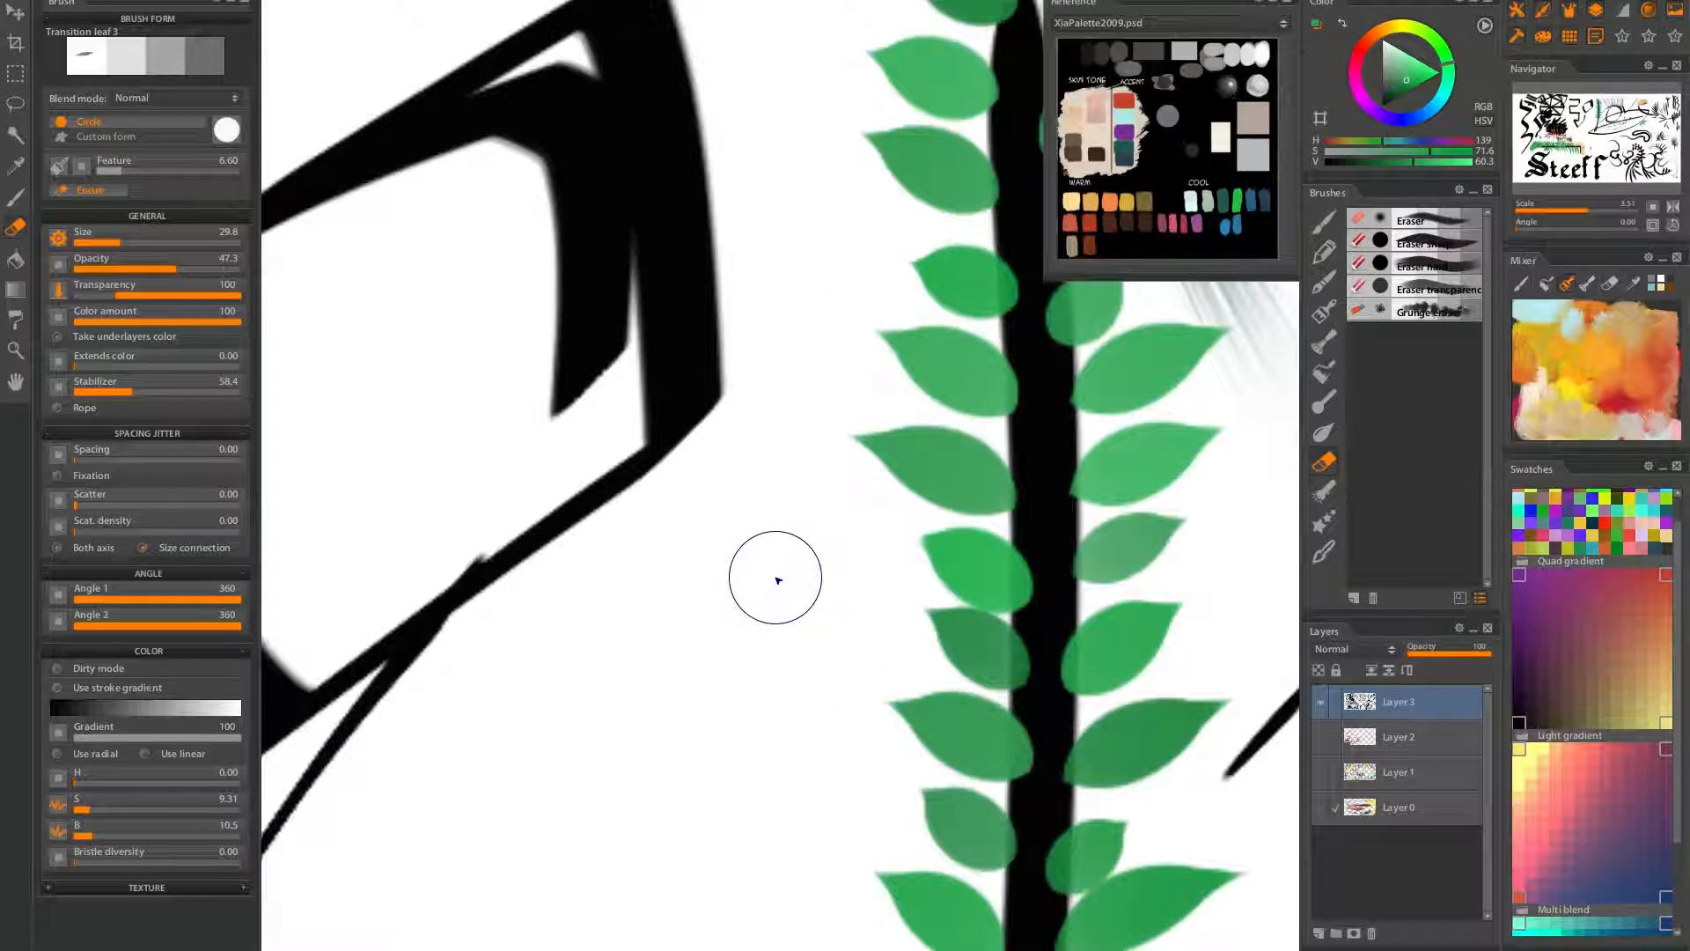
{"action": "left_click_drag", "start_coordinate": [882, 569], "coordinate": [694, 600]}
{"action": "left_click_drag", "start_coordinate": [957, 530], "coordinate": [710, 431]}
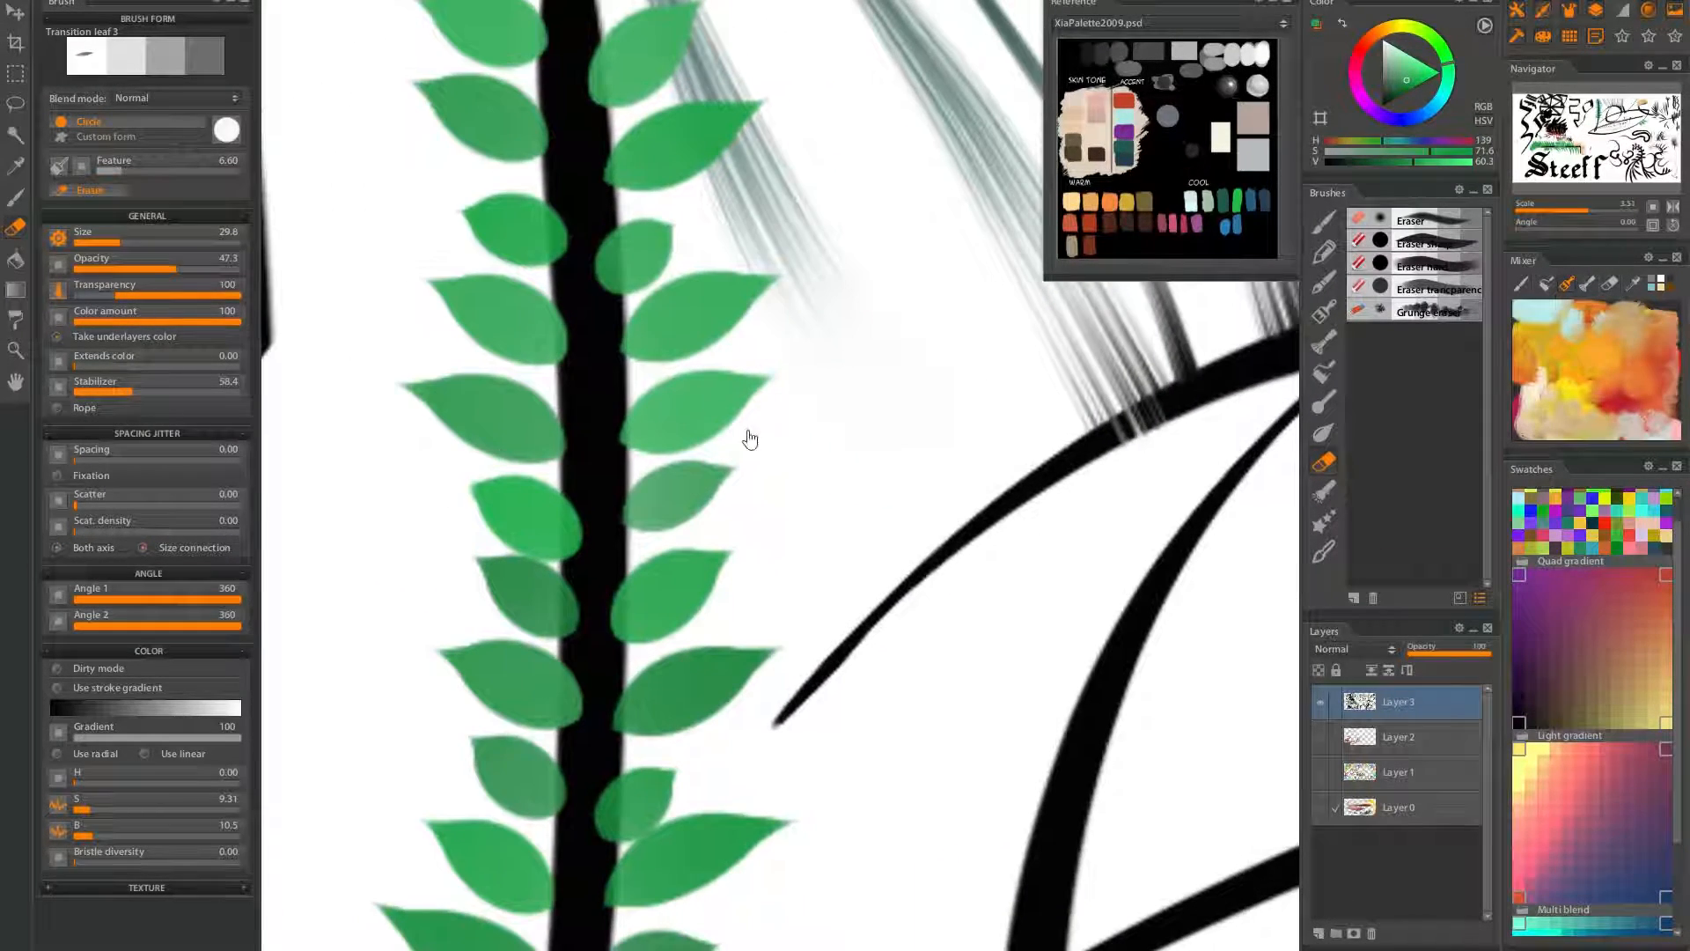
{"action": "left_click_drag", "start_coordinate": [942, 508], "coordinate": [539, 517]}
{"action": "scroll", "coordinate": [890, 558], "scroll_direction": "down", "scroll_amount": 5}
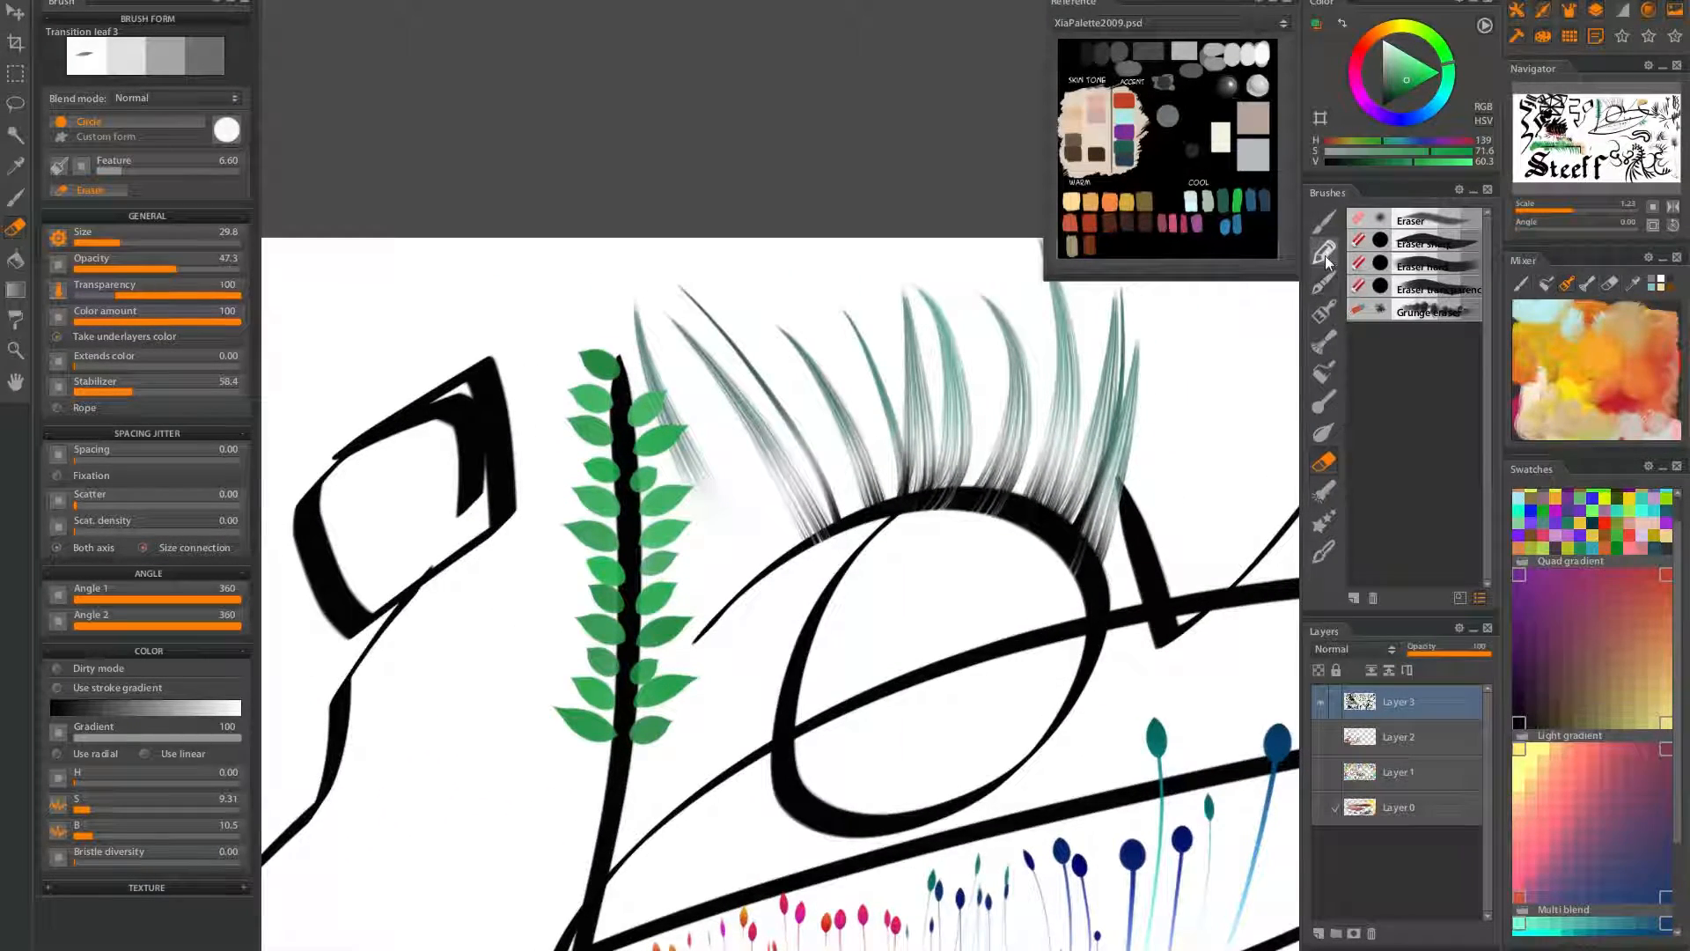
Switch to the Simple ink brush and paint a green scribbled patch in the upper part of the lens outline
{"action": "left_click", "coordinate": [1325, 285]}
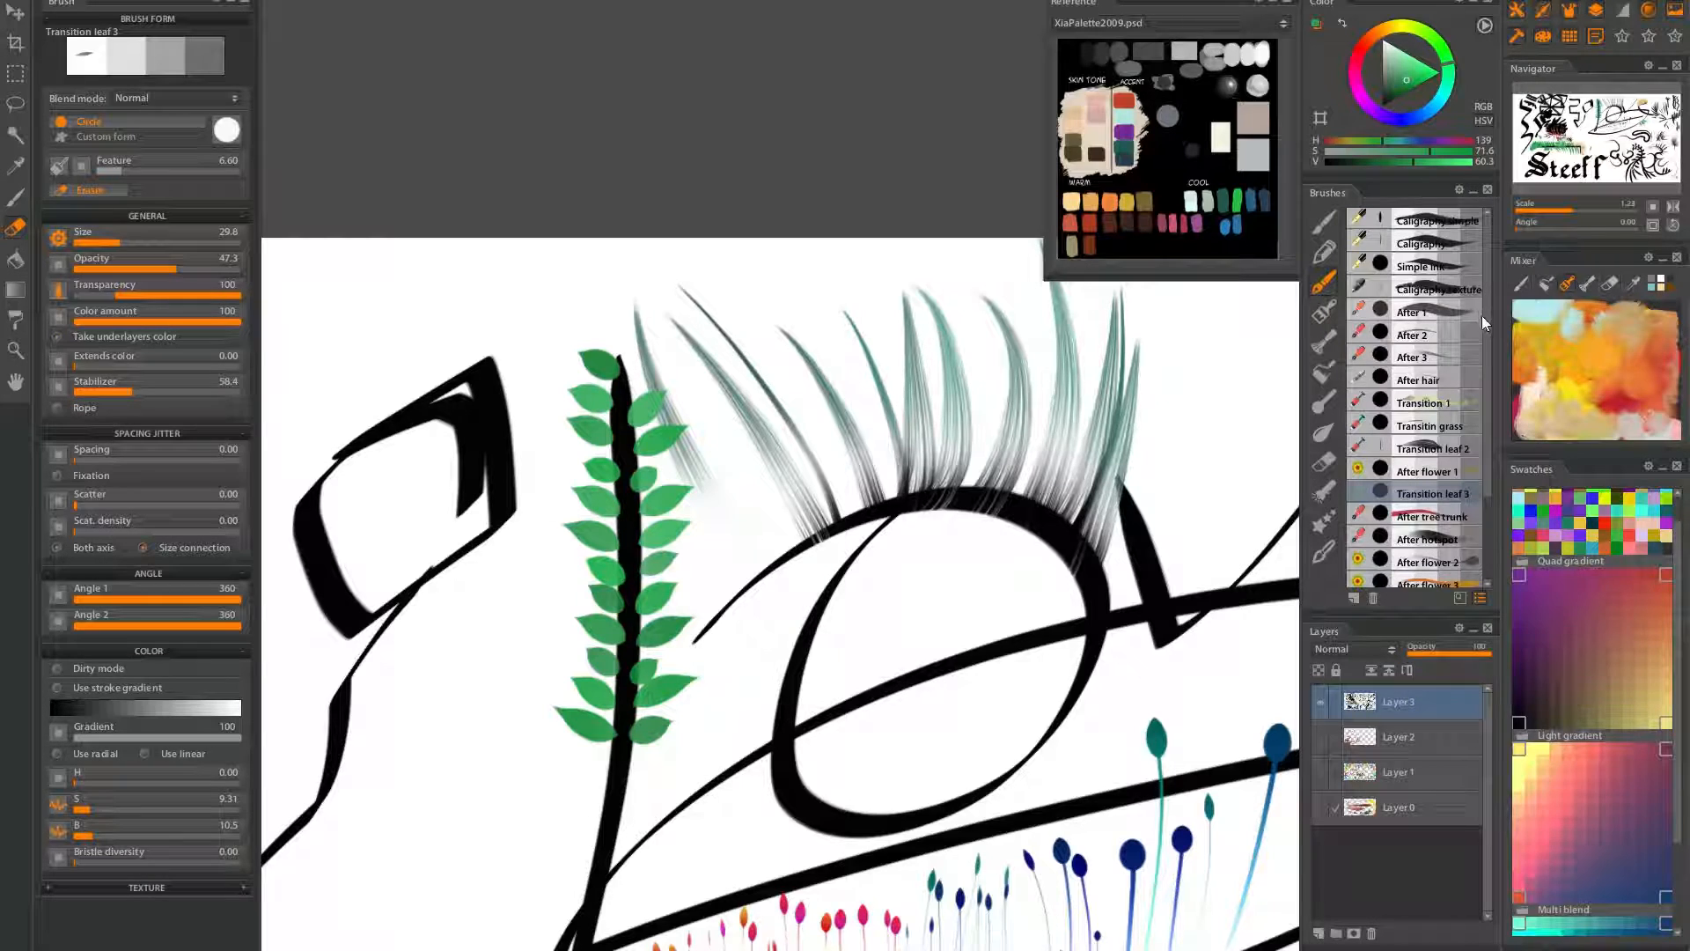
{"action": "left_click", "coordinate": [1420, 266]}
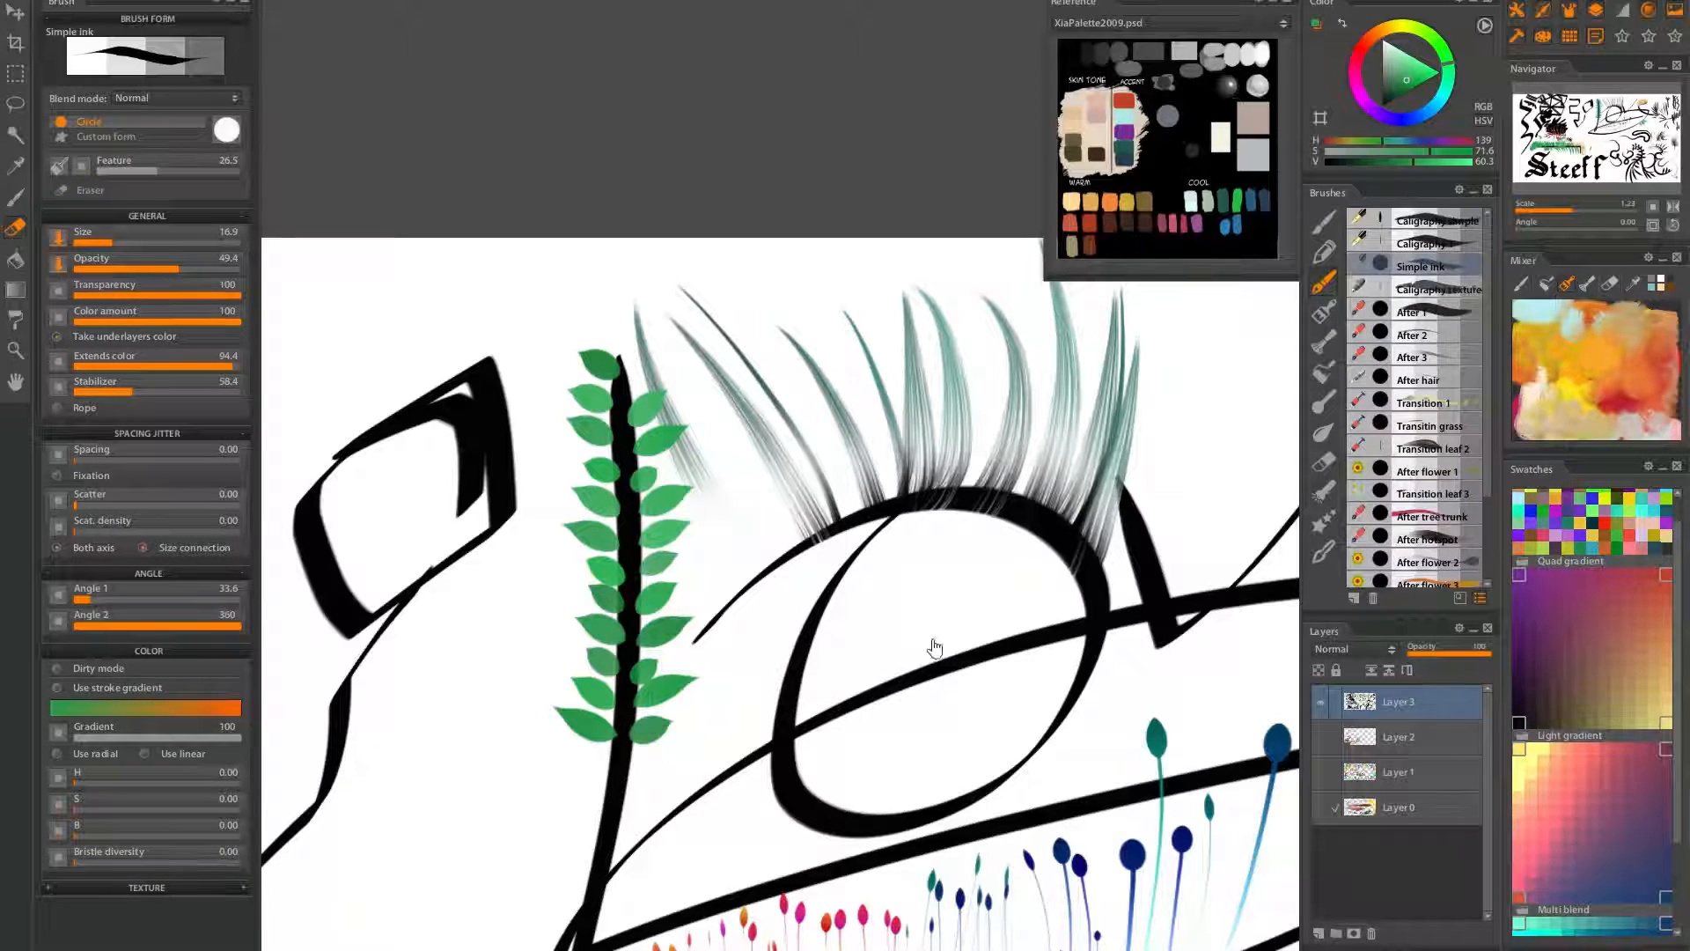
{"action": "left_click_drag", "start_coordinate": [947, 622], "coordinate": [862, 440]}
{"action": "mouse_move", "coordinate": [851, 359]}
{"action": "left_mouse_down"}
{"action": "mouse_move", "coordinate": [886, 376]}
{"action": "mouse_move", "coordinate": [898, 317]}
{"action": "left_mouse_up"}
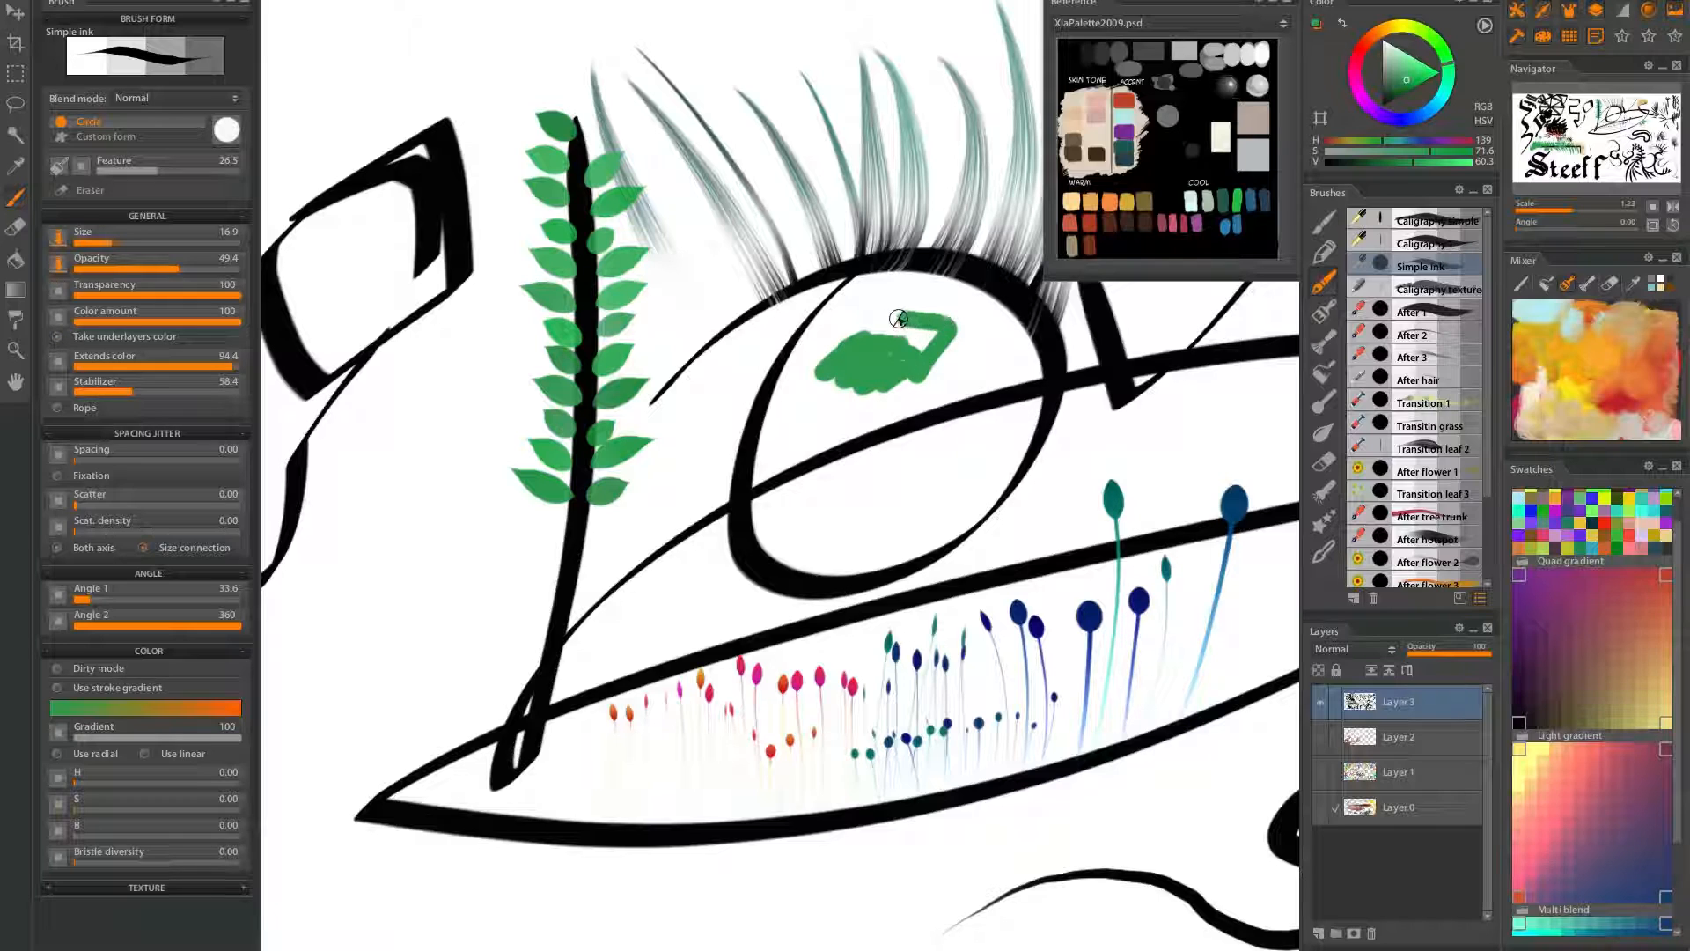
Paint a broad green stroke across the lens with the Caligraphy simple brush, and carve away its underside using the same brush in eraser mode
{"action": "left_click", "coordinate": [1427, 291]}
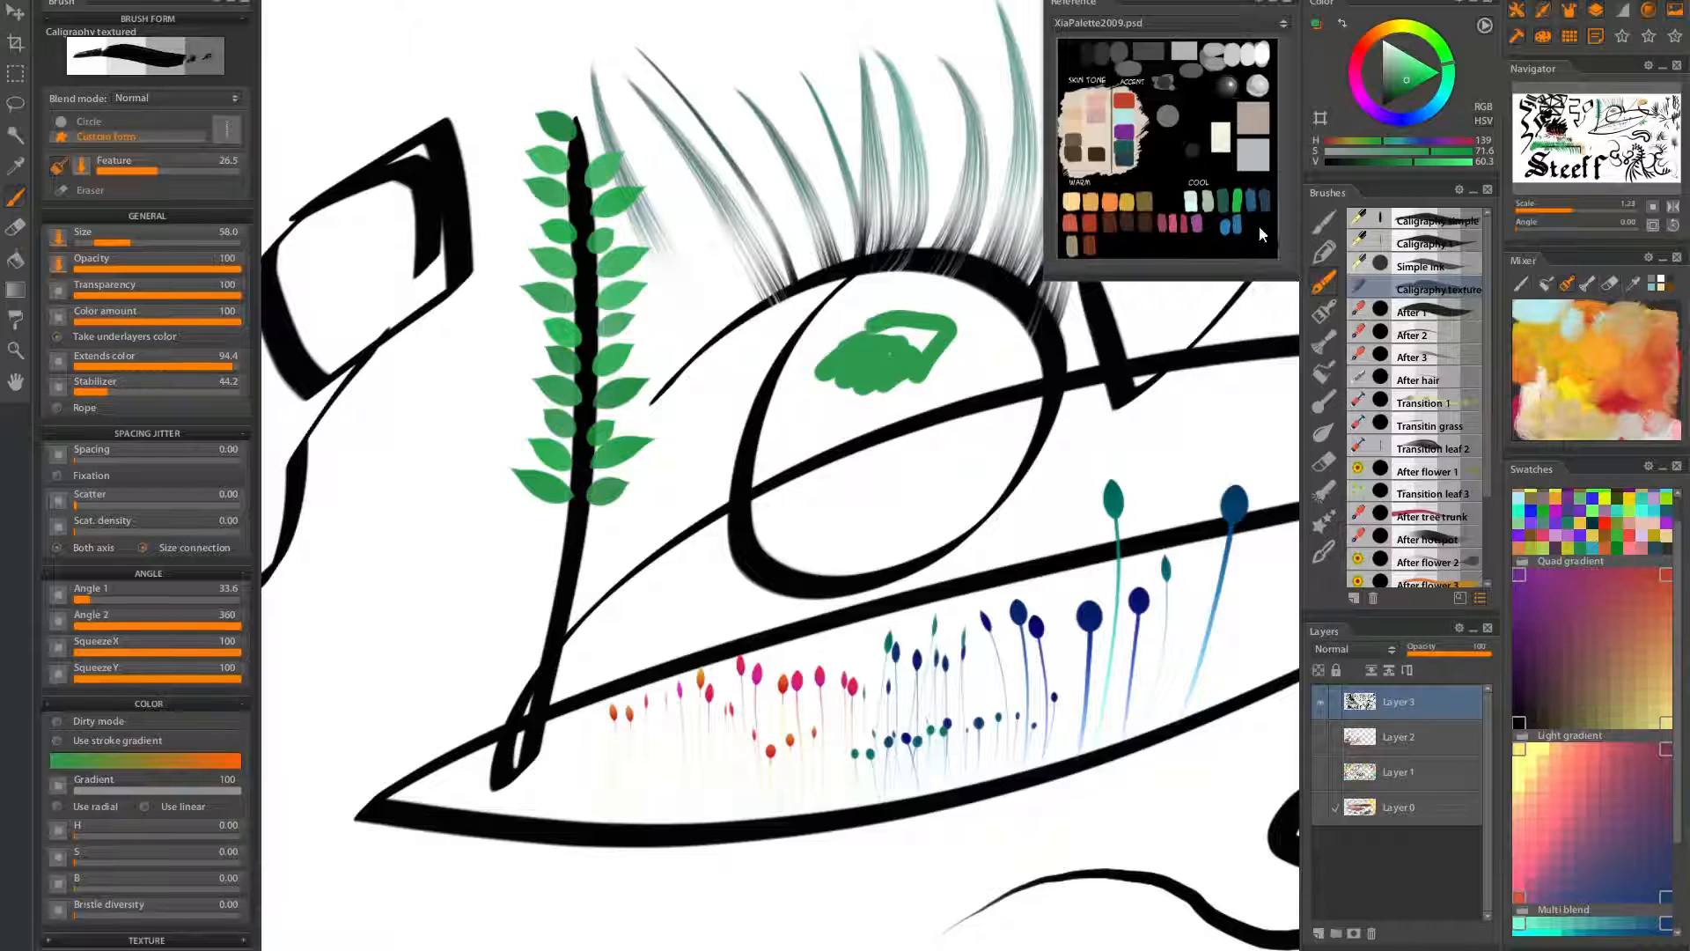
{"action": "left_click", "coordinate": [1437, 221]}
{"action": "mouse_move", "coordinate": [924, 332]}
{"action": "left_mouse_down"}
{"action": "mouse_move", "coordinate": [920, 400]}
{"action": "mouse_move", "coordinate": [961, 391]}
{"action": "mouse_move", "coordinate": [951, 421]}
{"action": "mouse_move", "coordinate": [815, 451]}
{"action": "mouse_move", "coordinate": [824, 475]}
{"action": "left_mouse_up"}
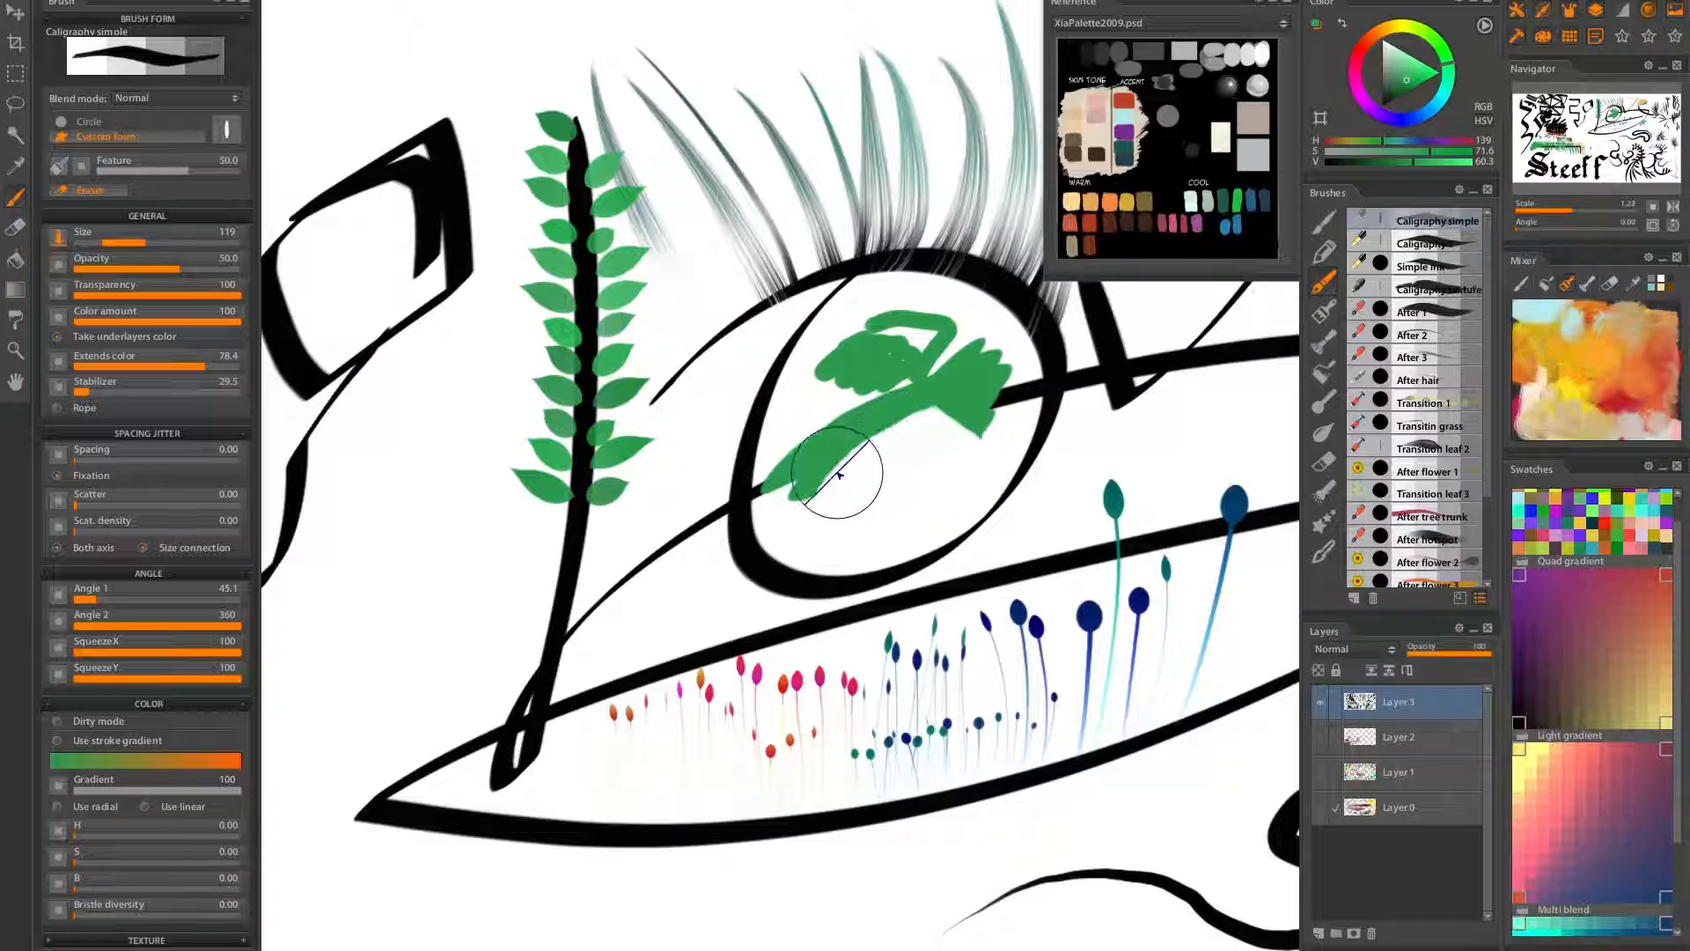
{"action": "mouse_move", "coordinate": [812, 474]}
{"action": "left_mouse_down"}
{"action": "mouse_move", "coordinate": [913, 419]}
{"action": "mouse_move", "coordinate": [980, 446]}
{"action": "mouse_move", "coordinate": [963, 424]}
{"action": "mouse_move", "coordinate": [914, 424]}
{"action": "mouse_move", "coordinate": [875, 452]}
{"action": "mouse_move", "coordinate": [950, 428]}
{"action": "mouse_move", "coordinate": [905, 447]}
{"action": "left_mouse_up"}
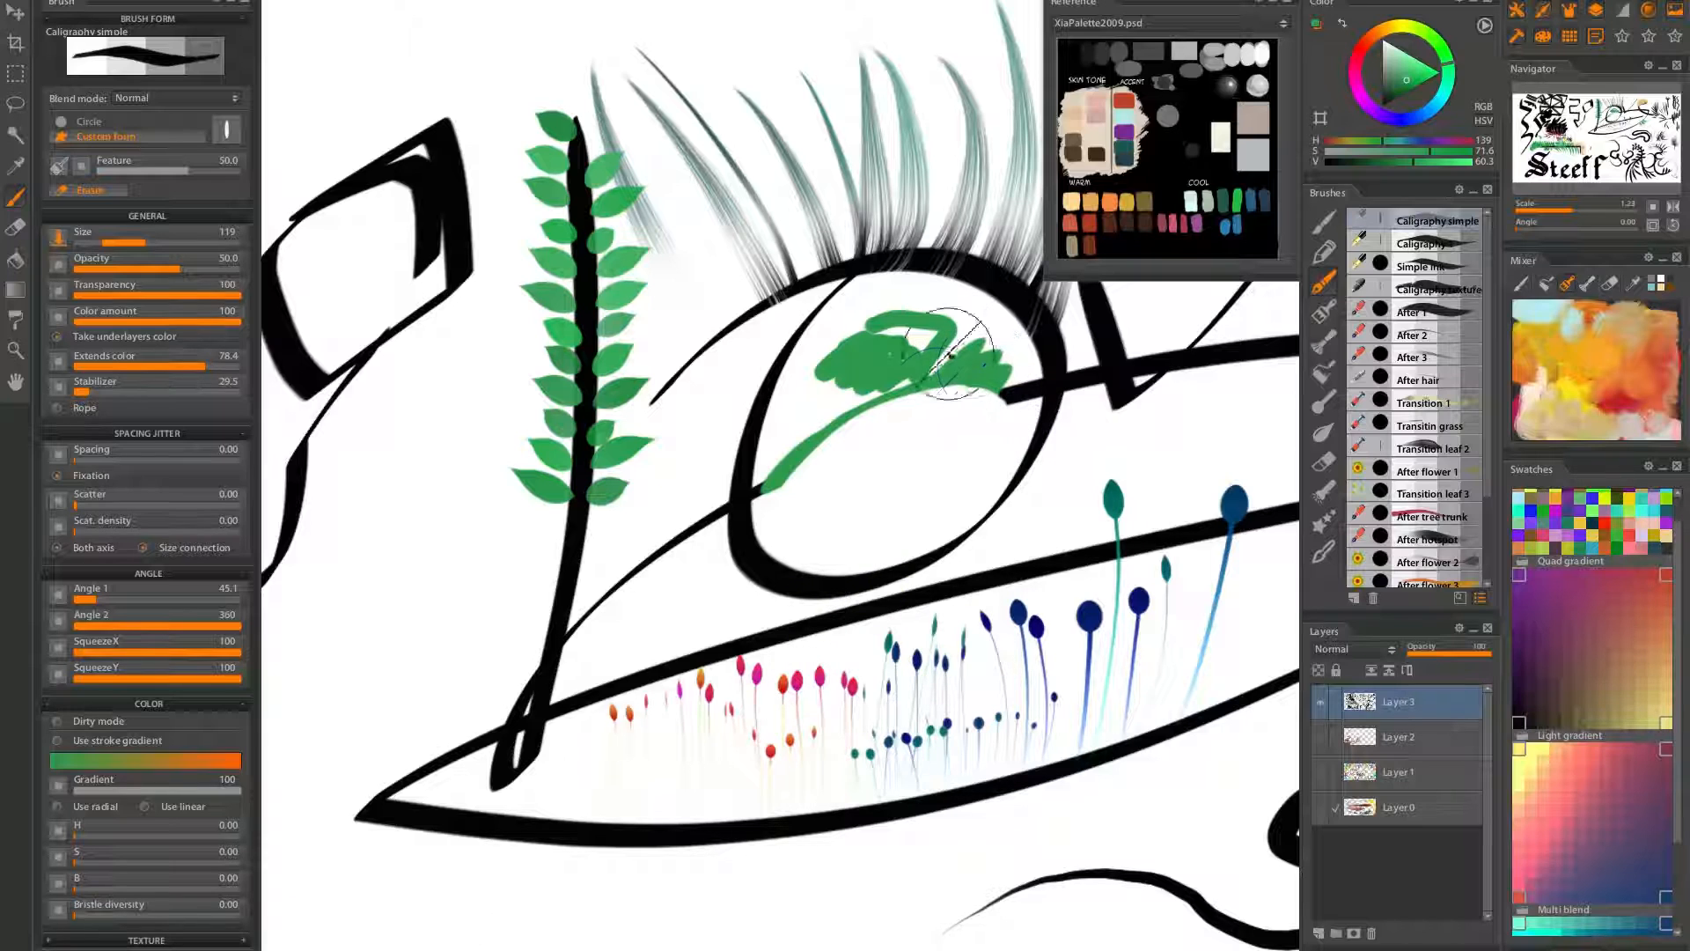
{"action": "left_click_drag", "start_coordinate": [953, 461], "coordinate": [889, 458]}
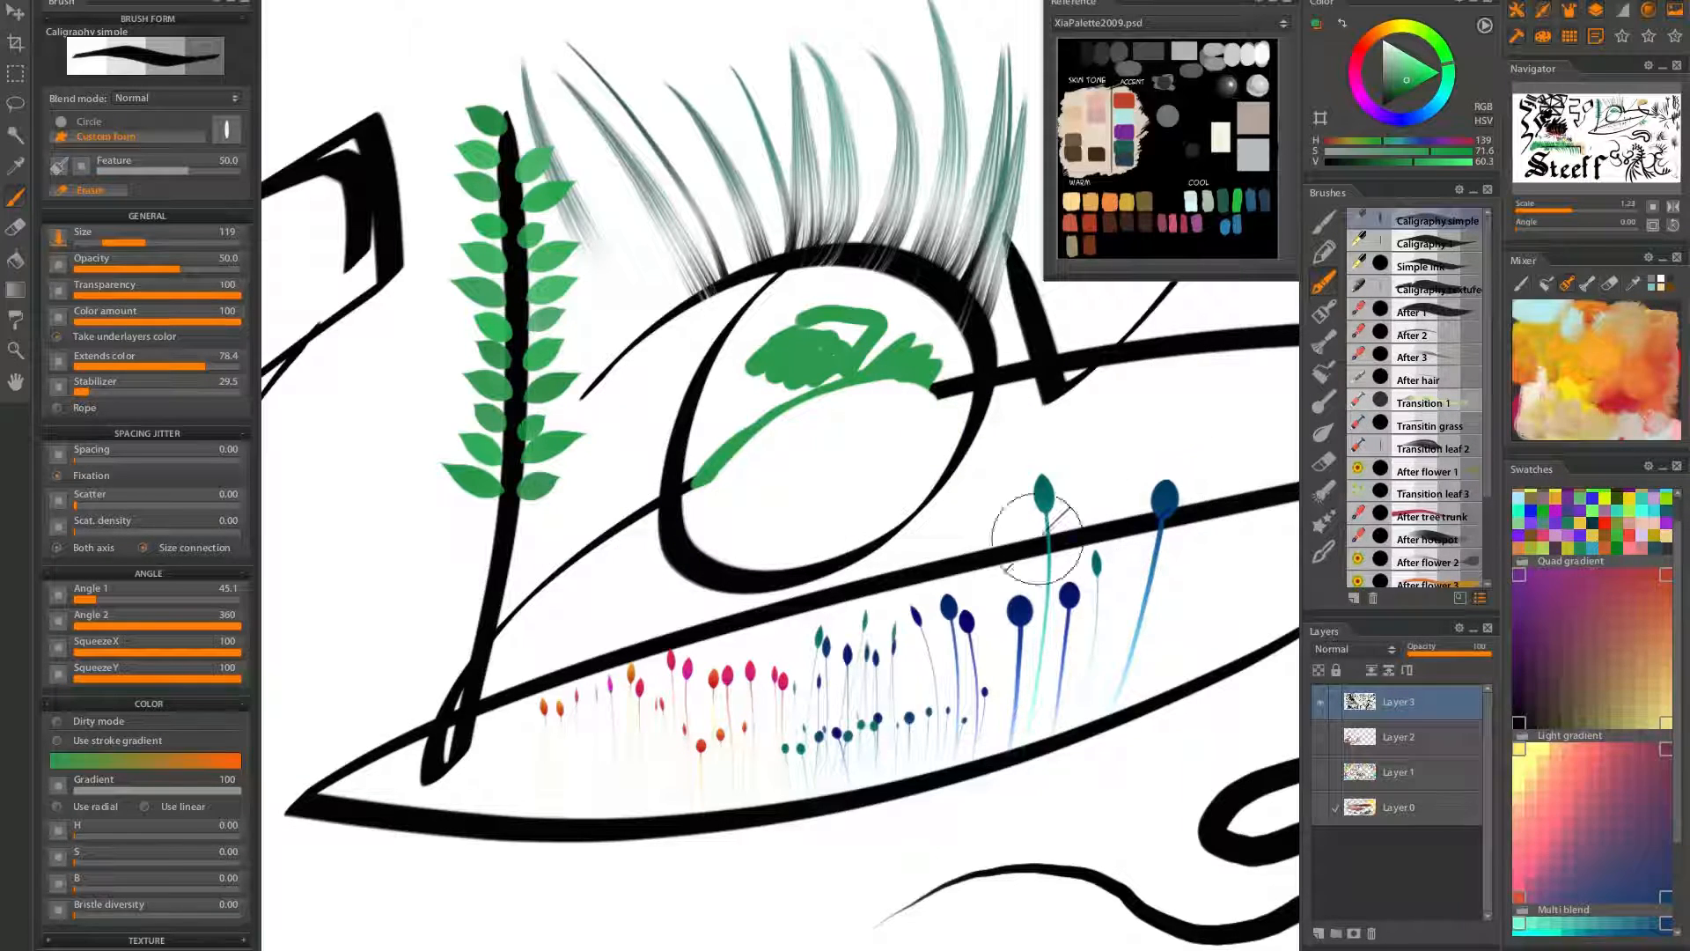
{"action": "mouse_move", "coordinate": [887, 491]}
{"action": "left_mouse_down"}
{"action": "mouse_move", "coordinate": [839, 502]}
{"action": "mouse_move", "coordinate": [860, 505]}
{"action": "mouse_move", "coordinate": [787, 550]}
{"action": "mouse_move", "coordinate": [807, 502]}
{"action": "left_mouse_up"}
{"action": "mouse_move", "coordinate": [539, 641]}
{"action": "left_mouse_down"}
{"action": "mouse_move", "coordinate": [1047, 441]}
{"action": "mouse_move", "coordinate": [750, 44]}
{"action": "left_mouse_up"}
{"action": "left_click_drag", "start_coordinate": [890, 549], "coordinate": [1192, 548]}
{"action": "left_click_drag", "start_coordinate": [1023, 410], "coordinate": [698, 765]}
{"action": "left_click_drag", "start_coordinate": [985, 462], "coordinate": [765, 660]}
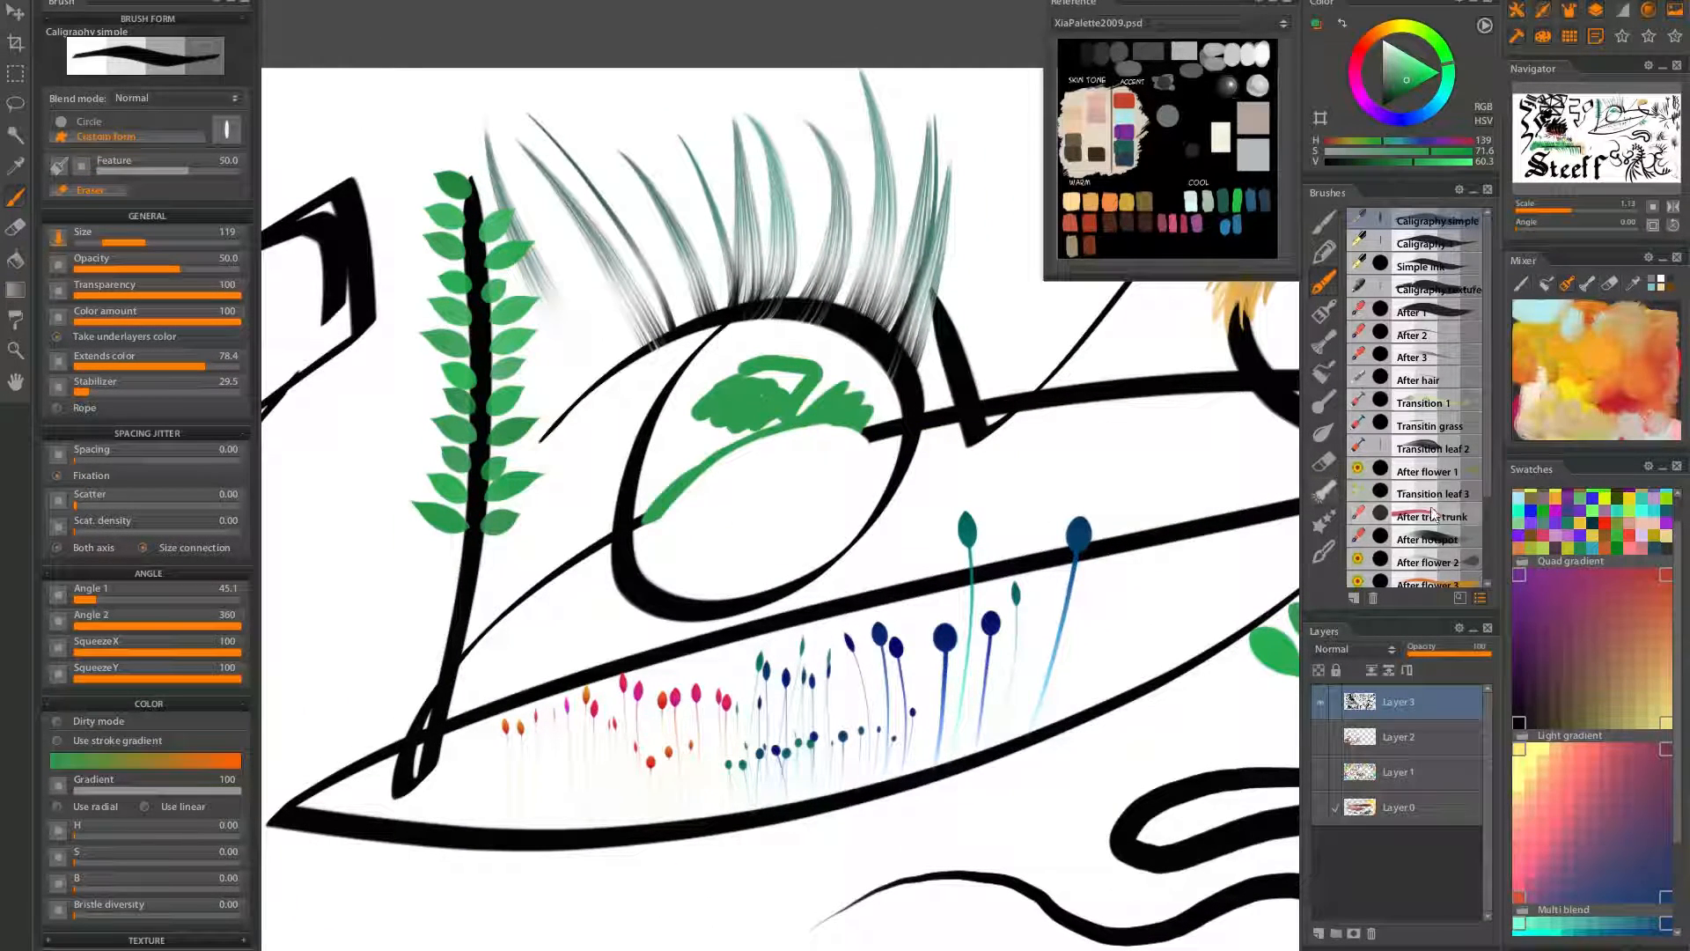
Paint a Transition leaf 2 leaf in the lower half of the lens and erase through its middle with the brush in eraser mode
{"action": "left_click", "coordinate": [1432, 452]}
{"action": "mouse_move", "coordinate": [610, 610]}
{"action": "left_mouse_down"}
{"action": "mouse_move", "coordinate": [1012, 472]}
{"action": "mouse_move", "coordinate": [516, 735]}
{"action": "mouse_move", "coordinate": [633, 690]}
{"action": "mouse_move", "coordinate": [736, 570]}
{"action": "mouse_move", "coordinate": [916, 471]}
{"action": "left_mouse_up"}
{"action": "scroll", "coordinate": [572, 680], "scroll_direction": "up", "scroll_amount": 3}
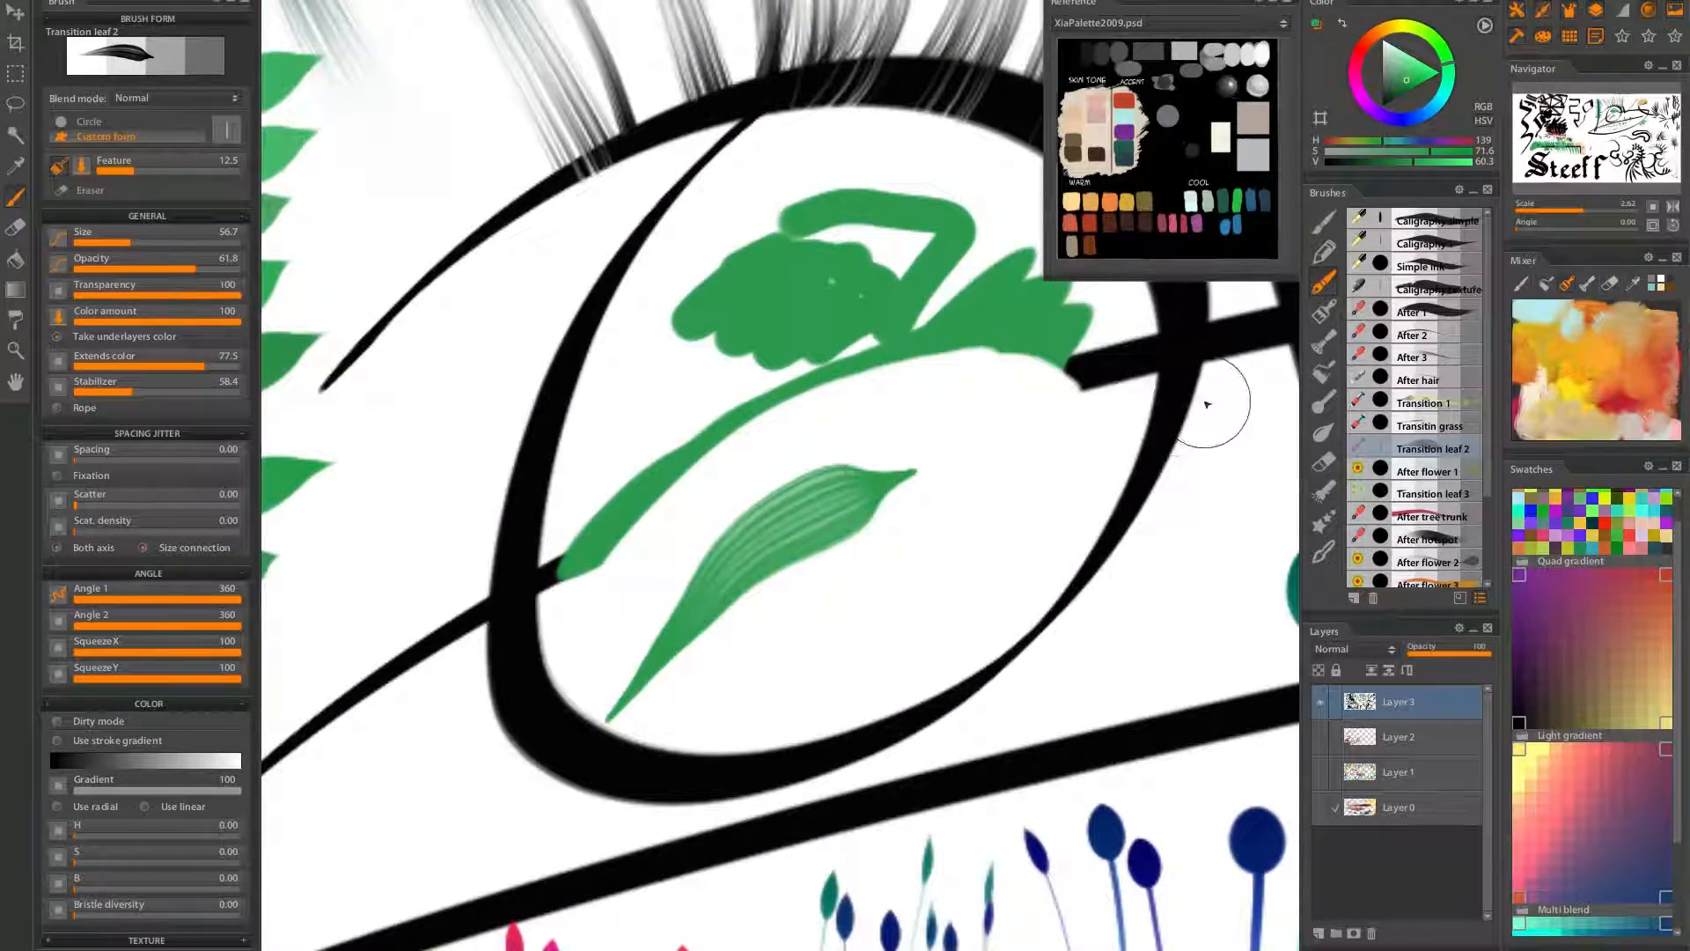
{"action": "key", "text": "e"}
{"action": "mouse_move", "coordinate": [596, 717]}
{"action": "left_mouse_down"}
{"action": "mouse_move", "coordinate": [745, 567]}
{"action": "mouse_move", "coordinate": [926, 458]}
{"action": "left_mouse_up"}
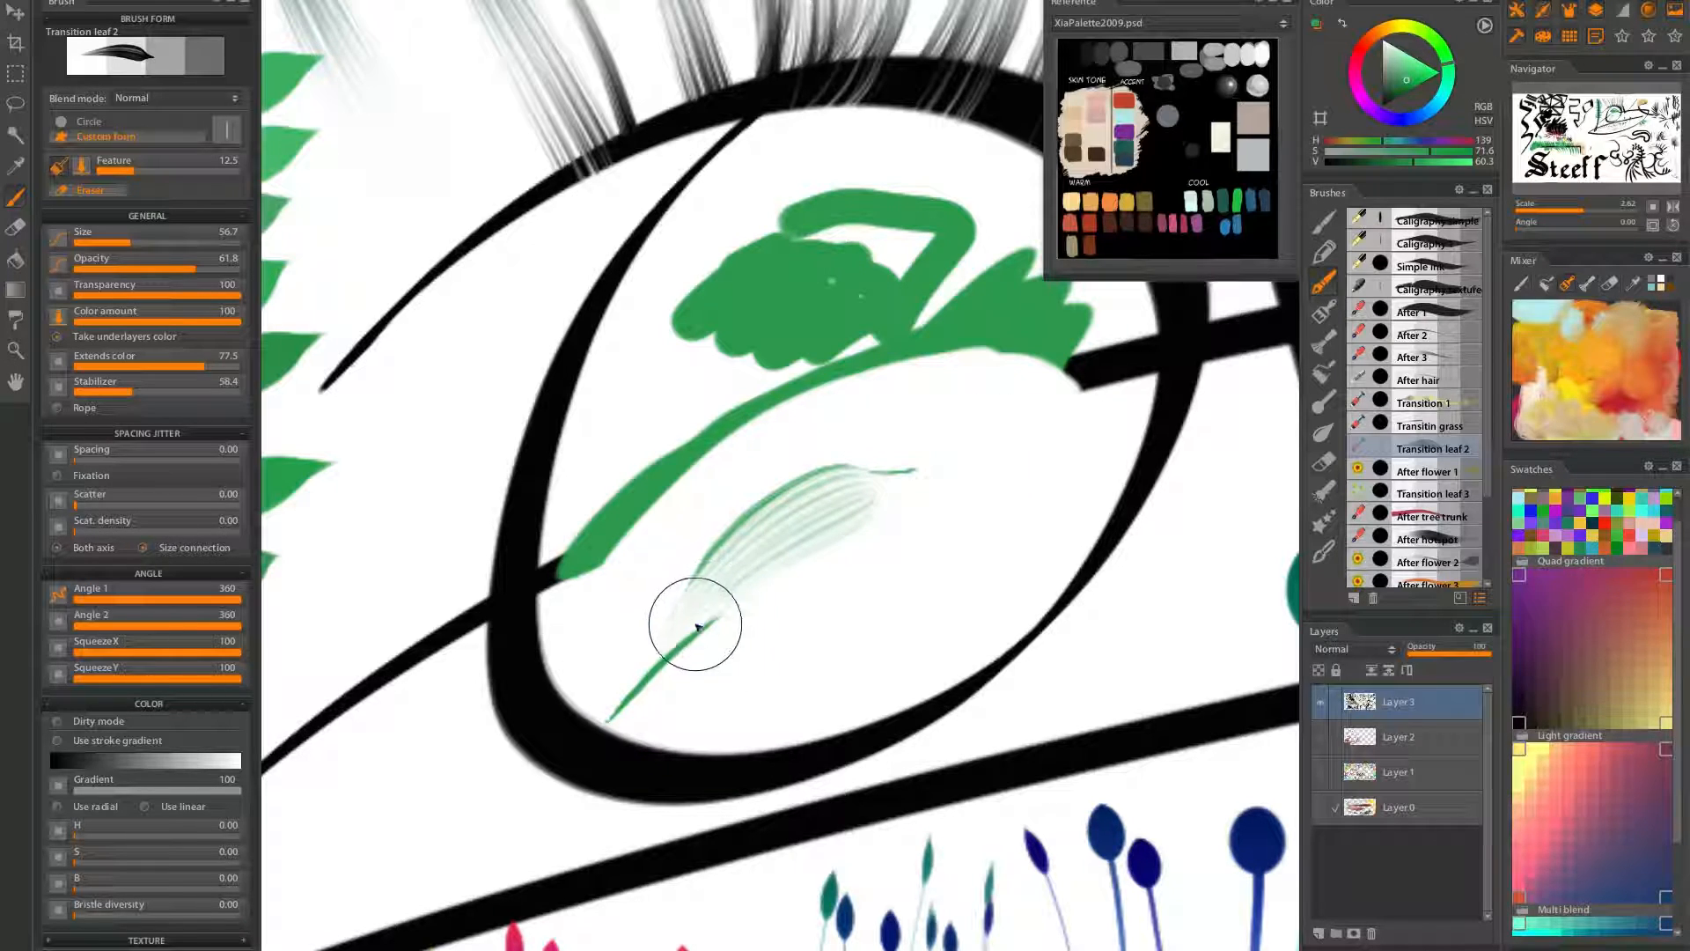
{"action": "key", "text": "ctrl+z"}
{"action": "mouse_move", "coordinate": [605, 720]}
{"action": "left_mouse_down"}
{"action": "mouse_move", "coordinate": [736, 581]}
{"action": "mouse_move", "coordinate": [895, 475]}
{"action": "left_mouse_up"}
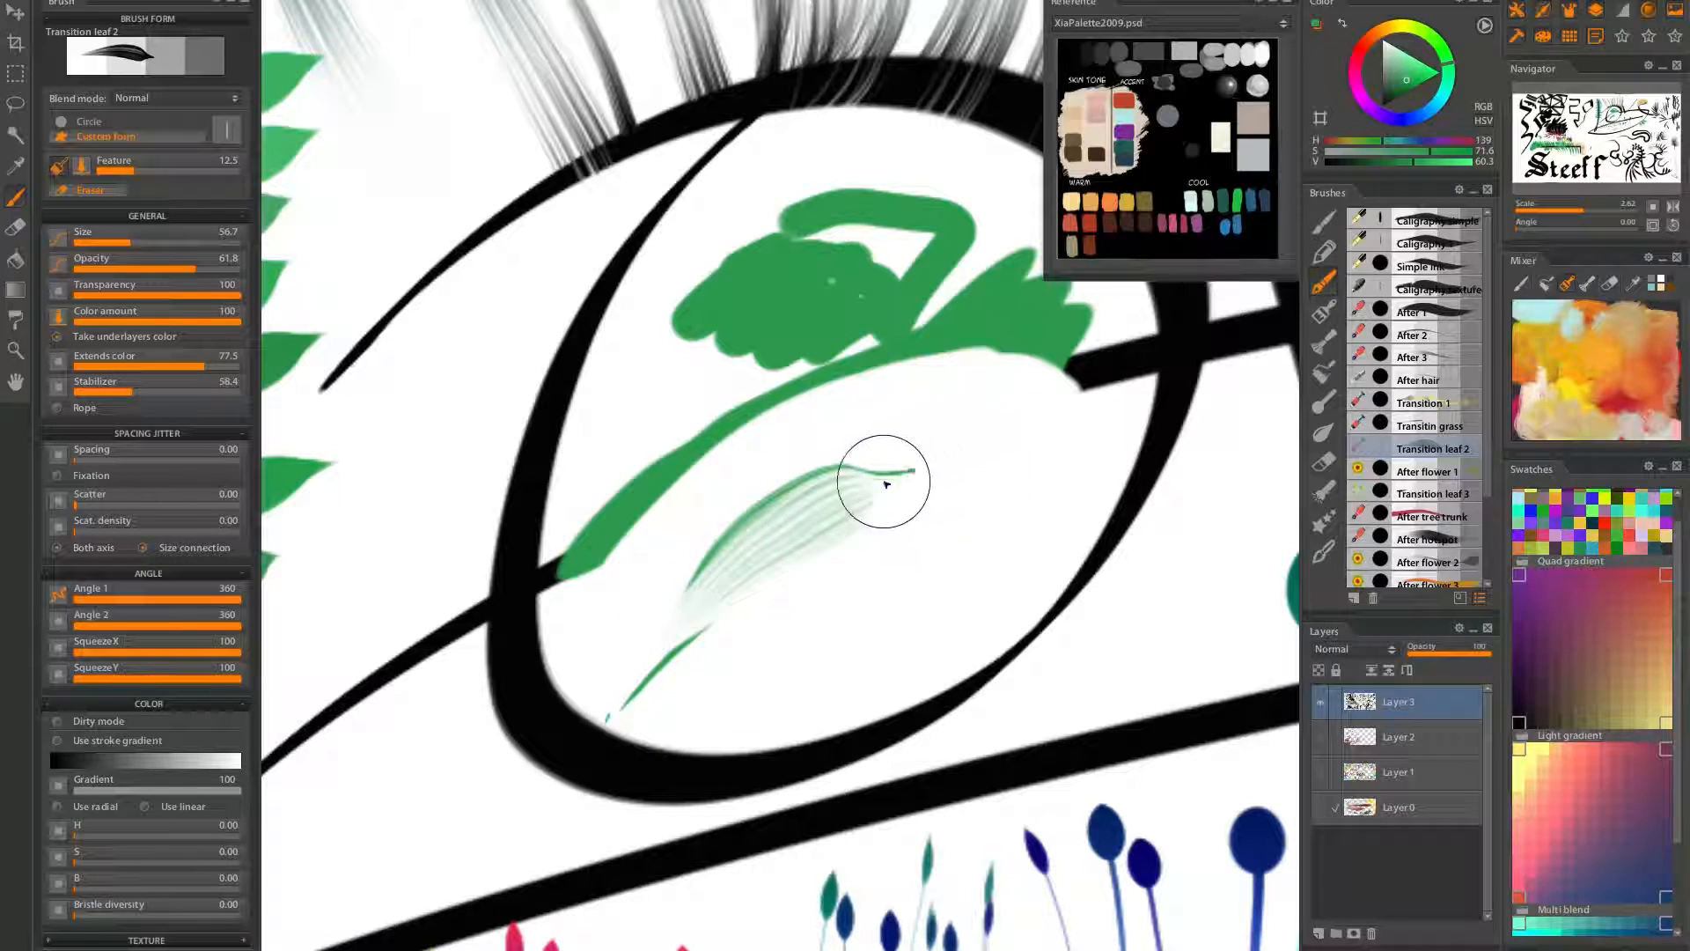
Paint a second veined leaf below the first in the lens and erase part of it with the same brush in eraser mode
{"action": "key", "text": "e"}
{"action": "mouse_move", "coordinate": [665, 731]}
{"action": "left_mouse_down"}
{"action": "mouse_move", "coordinate": [967, 481]}
{"action": "mouse_move", "coordinate": [692, 692]}
{"action": "mouse_move", "coordinate": [636, 764]}
{"action": "left_mouse_up"}
{"action": "key", "text": "e"}
Try a Transition leaf 2 paint stroke across the lower leaves of the vertical column
{"action": "key", "text": "ctrl+space"}
{"action": "mouse_move", "coordinate": [971, 526]}
{"action": "left_mouse_down"}
{"action": "mouse_move", "coordinate": [847, 614]}
{"action": "mouse_move", "coordinate": [959, 563]}
{"action": "mouse_move", "coordinate": [870, 601]}
{"action": "mouse_move", "coordinate": [627, 426]}
{"action": "left_mouse_up"}
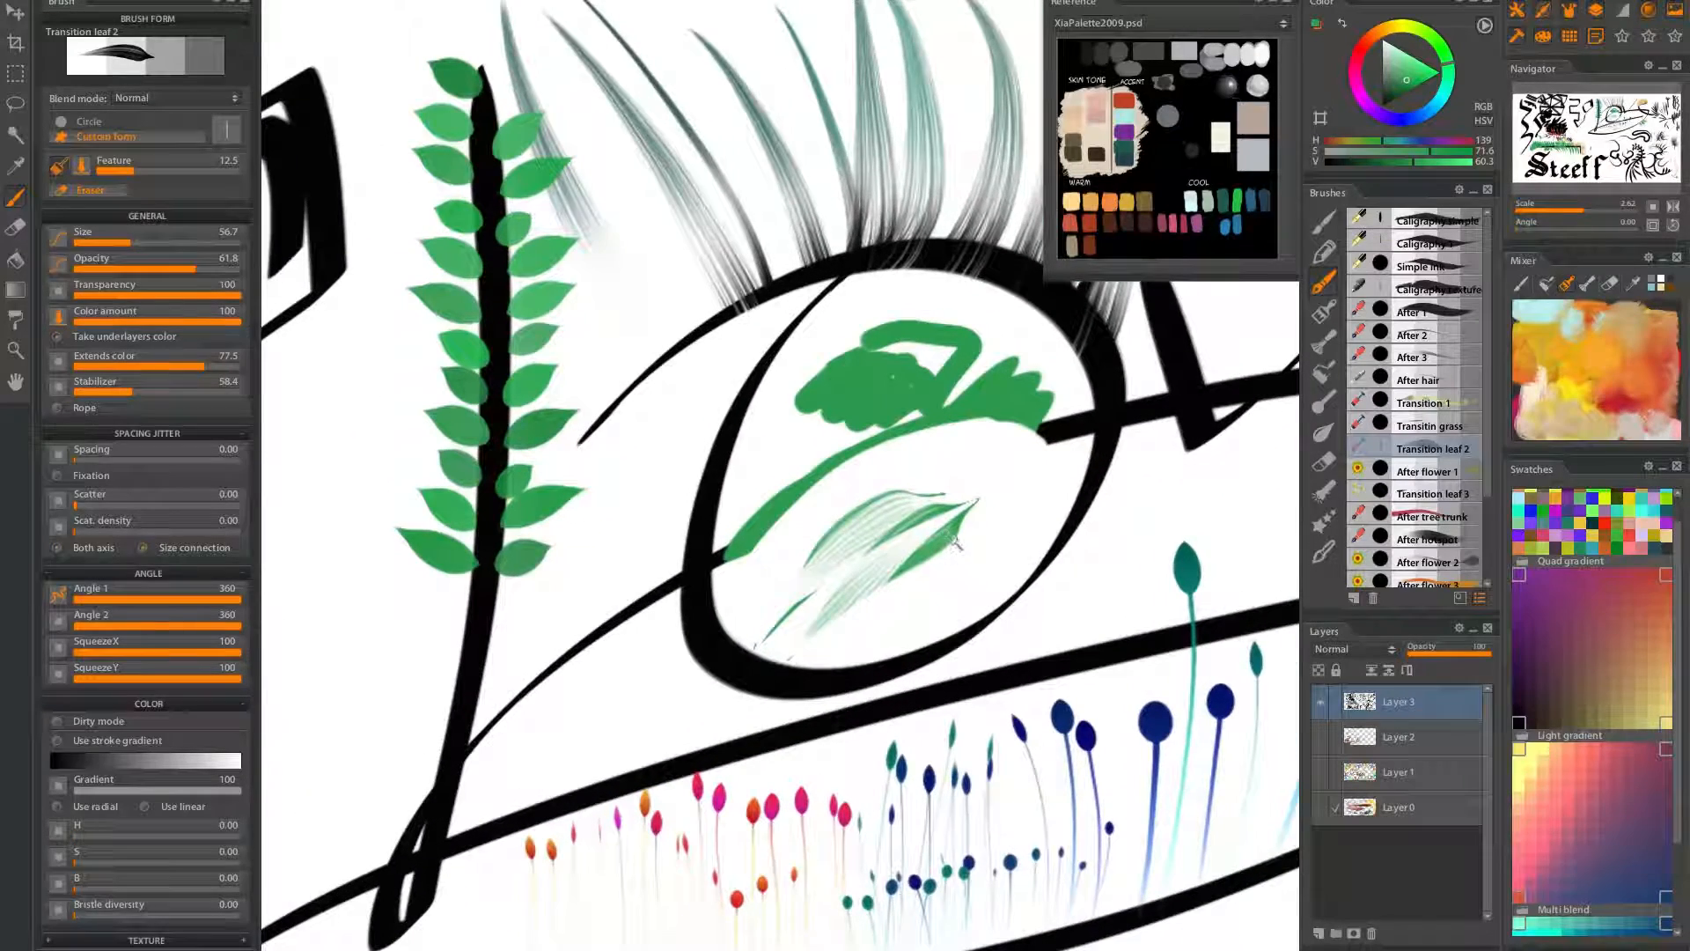
{"action": "key", "text": "e"}
{"action": "left_click_drag", "start_coordinate": [556, 366], "coordinate": [453, 462]}
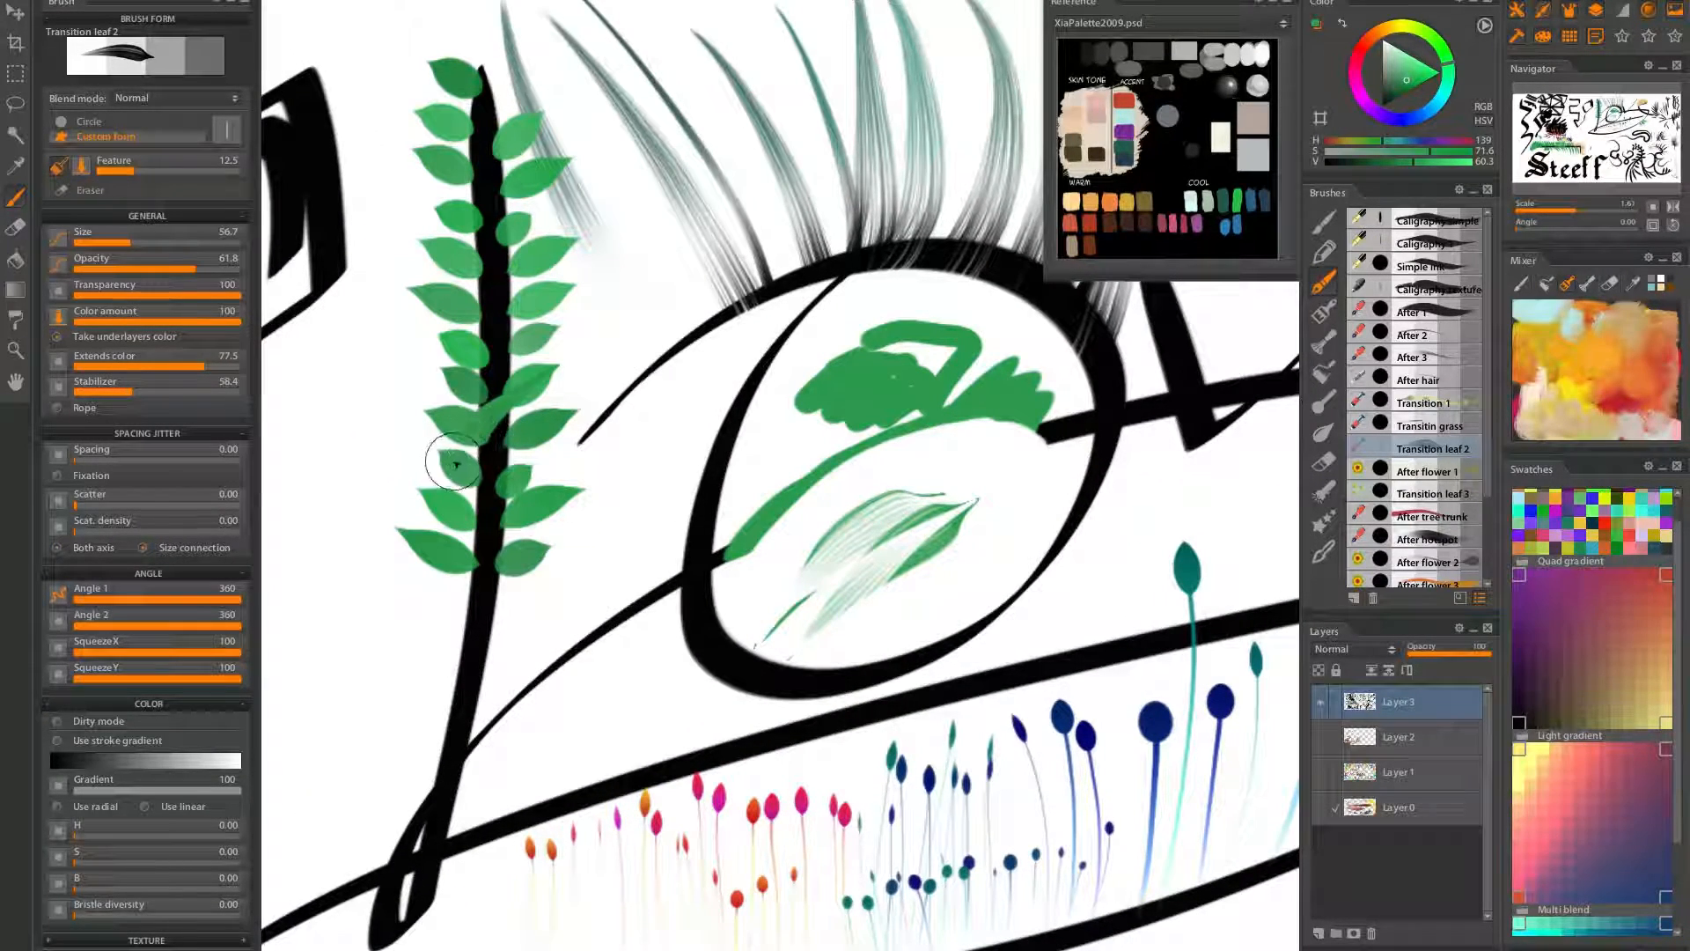
Switch to the Transition leaf 3 brush in eraser mode, undoing the strokes tried around the leaf column
{"action": "left_click", "coordinate": [1433, 496]}
{"action": "key", "text": "space"}
{"action": "mouse_move", "coordinate": [458, 532]}
{"action": "left_mouse_down"}
{"action": "mouse_move", "coordinate": [628, 536]}
{"action": "mouse_move", "coordinate": [409, 767]}
{"action": "left_mouse_up"}
{"action": "key", "text": "ctrl+z"}
{"action": "mouse_move", "coordinate": [653, 563]}
{"action": "left_mouse_down"}
{"action": "mouse_move", "coordinate": [550, 745]}
{"action": "mouse_move", "coordinate": [654, 597]}
{"action": "mouse_move", "coordinate": [545, 655]}
{"action": "left_mouse_up"}
{"action": "key", "text": "ctrl+z"}
{"action": "key", "text": "ctrl+z"}
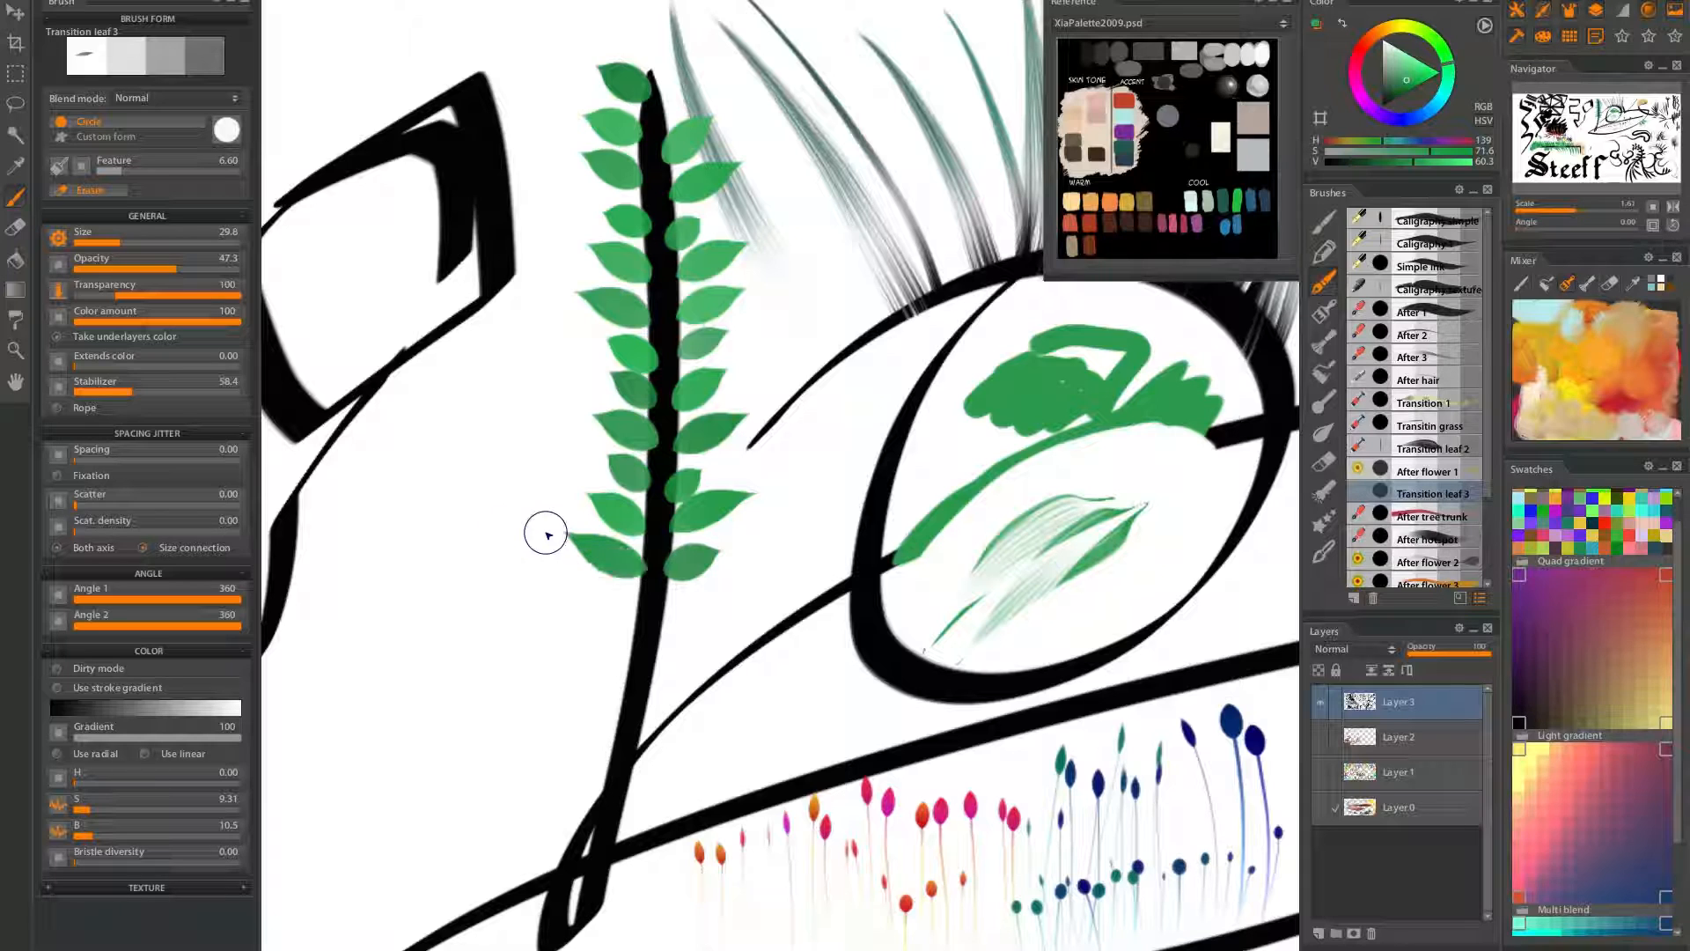
Erase leaf shapes out of the column's lowest left leaf and two lowest right leaves, undoing the erasure of the second left leaf
{"action": "scroll", "coordinate": [547, 532], "scroll_direction": "up", "scroll_amount": 5}
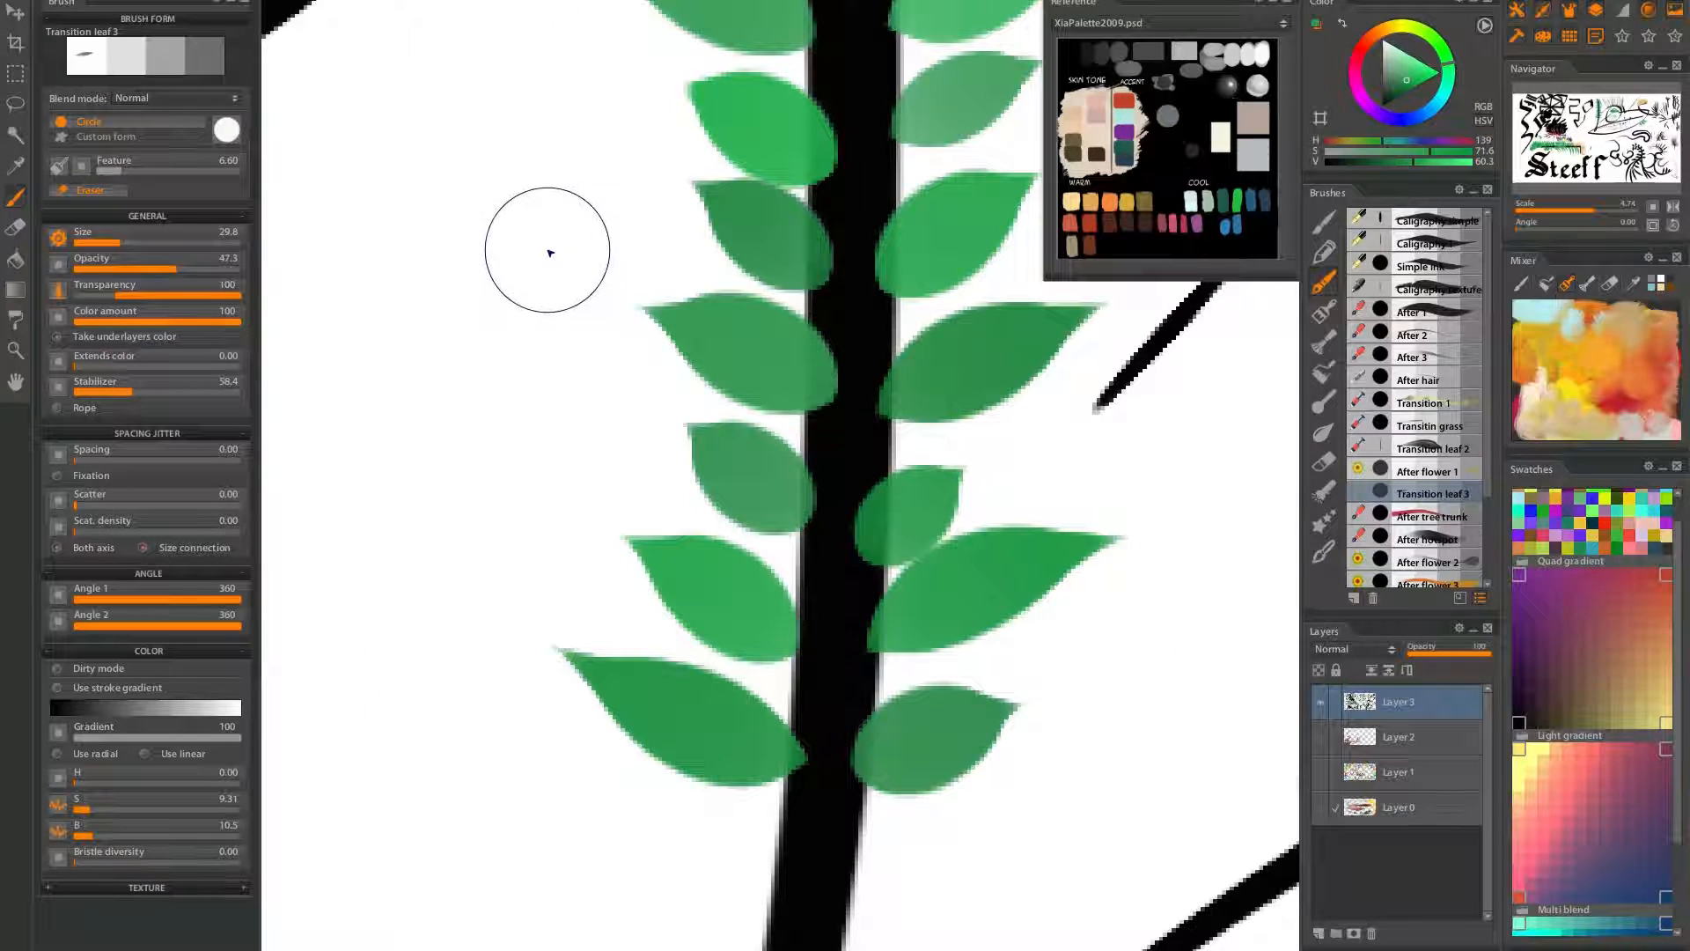
{"action": "mouse_move", "coordinate": [733, 793]}
{"action": "left_mouse_down"}
{"action": "mouse_move", "coordinate": [724, 730]}
{"action": "mouse_move", "coordinate": [483, 653]}
{"action": "left_mouse_up"}
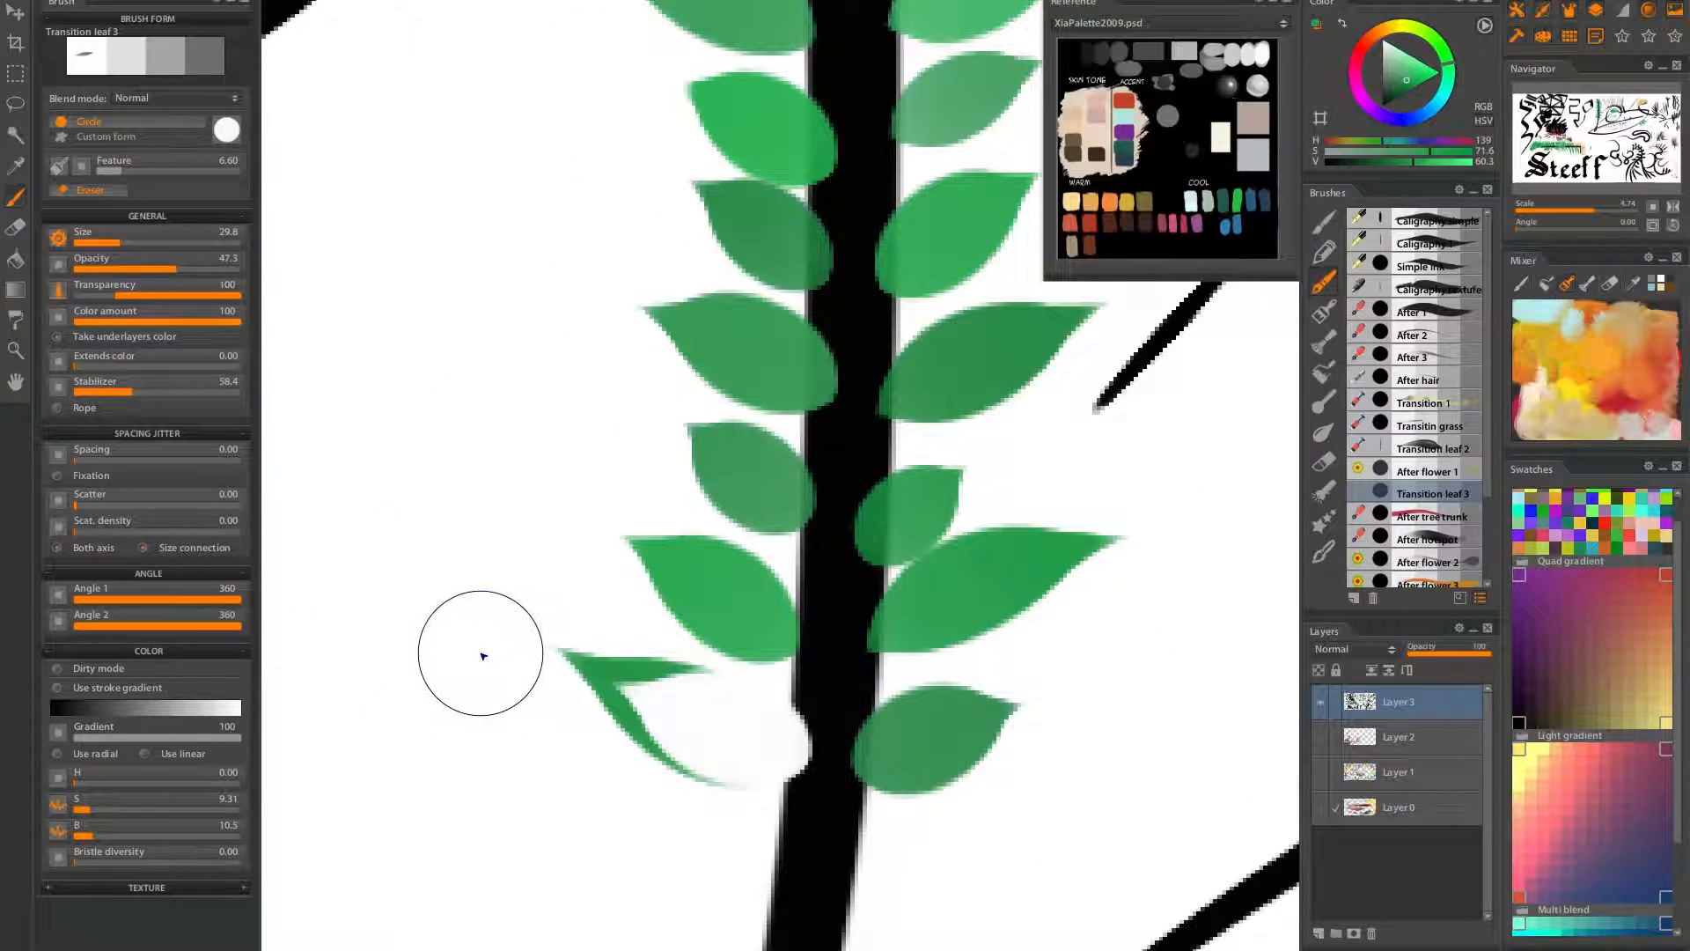
{"action": "mouse_move", "coordinate": [790, 647]}
{"action": "left_mouse_down"}
{"action": "mouse_move", "coordinate": [584, 510]}
{"action": "mouse_move", "coordinate": [860, 611]}
{"action": "mouse_move", "coordinate": [1083, 517]}
{"action": "mouse_move", "coordinate": [1014, 540]}
{"action": "left_mouse_up"}
{"action": "key", "text": "ctrl+z"}
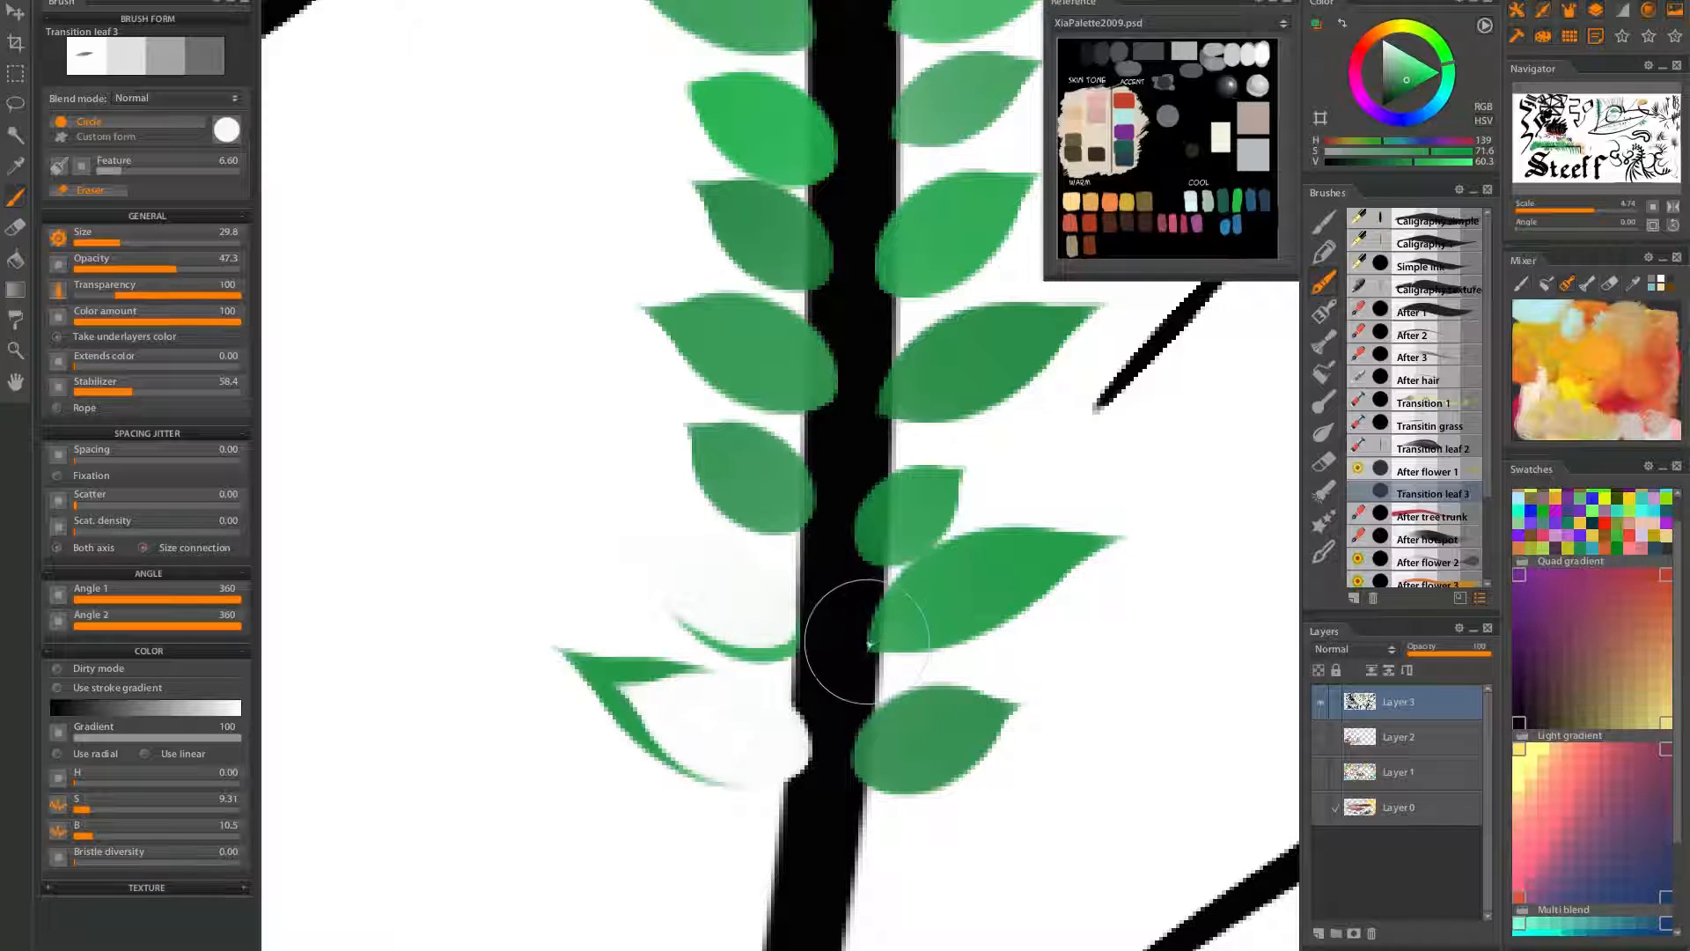
{"action": "key", "text": "ctrl+z"}
{"action": "left_click_drag", "start_coordinate": [860, 617], "coordinate": [966, 581]}
{"action": "mouse_move", "coordinate": [818, 796]}
{"action": "left_mouse_down"}
{"action": "mouse_move", "coordinate": [1018, 744]}
{"action": "mouse_move", "coordinate": [894, 773]}
{"action": "left_mouse_up"}
Erase the black angular loop to the left of the leaf column with the Eraser hard preset
{"action": "key", "text": "ctrl+space"}
{"action": "left_click", "coordinate": [1433, 448]}
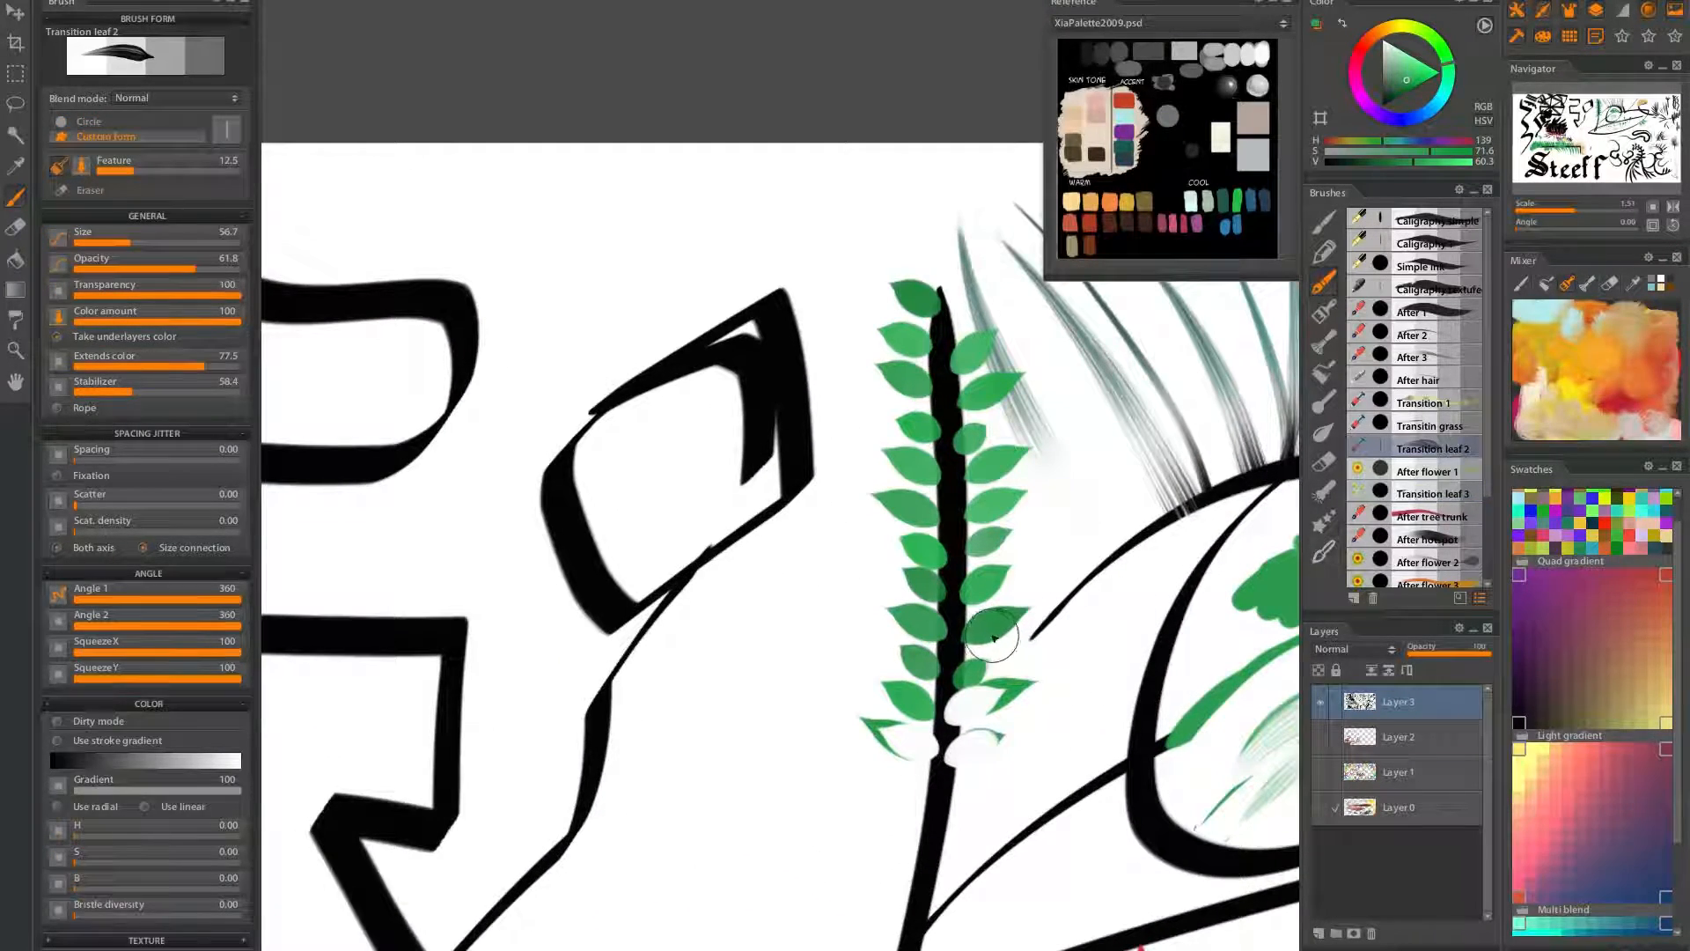
{"action": "key", "text": "e"}
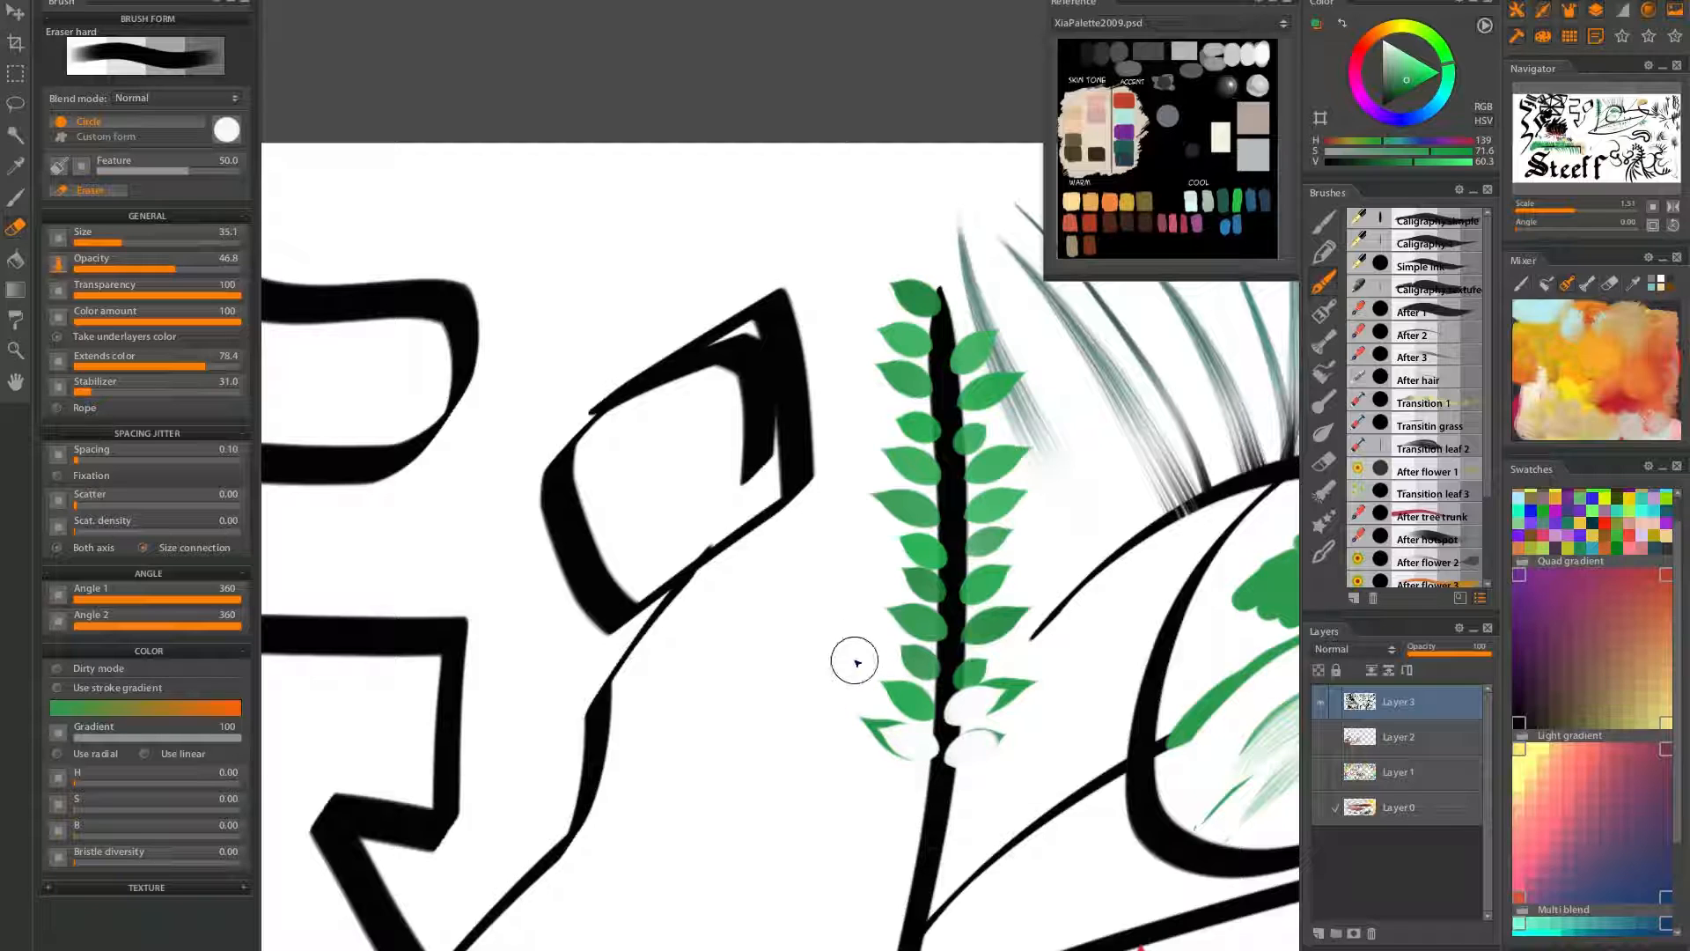
{"action": "mouse_move", "coordinate": [778, 615]}
{"action": "left_mouse_down"}
{"action": "mouse_move", "coordinate": [756, 539]}
{"action": "mouse_move", "coordinate": [598, 614]}
{"action": "mouse_move", "coordinate": [561, 592]}
{"action": "mouse_move", "coordinate": [630, 394]}
{"action": "mouse_move", "coordinate": [732, 281]}
{"action": "mouse_move", "coordinate": [754, 280]}
{"action": "mouse_move", "coordinate": [708, 397]}
{"action": "mouse_move", "coordinate": [797, 381]}
{"action": "mouse_move", "coordinate": [817, 430]}
{"action": "mouse_move", "coordinate": [809, 501]}
{"action": "left_mouse_up"}
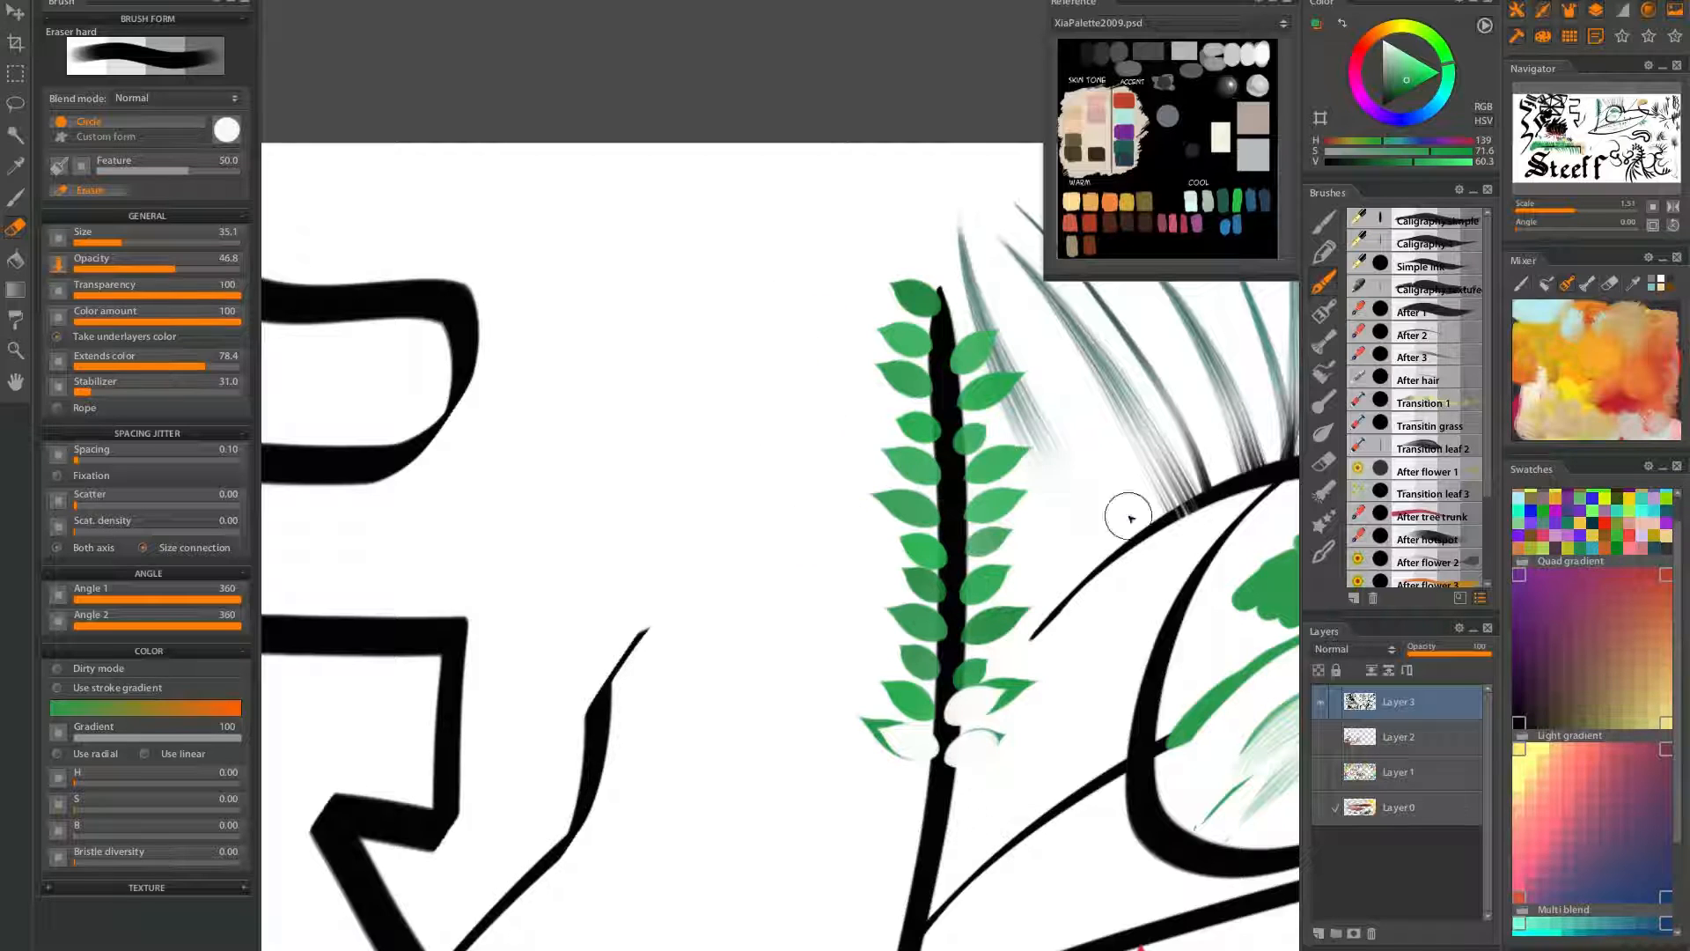
Paint a tapering reddish-brown trunk upward from the tip of the black line with the After tree trunk brush
{"action": "left_click", "coordinate": [1408, 493]}
{"action": "left_click", "coordinate": [1414, 516]}
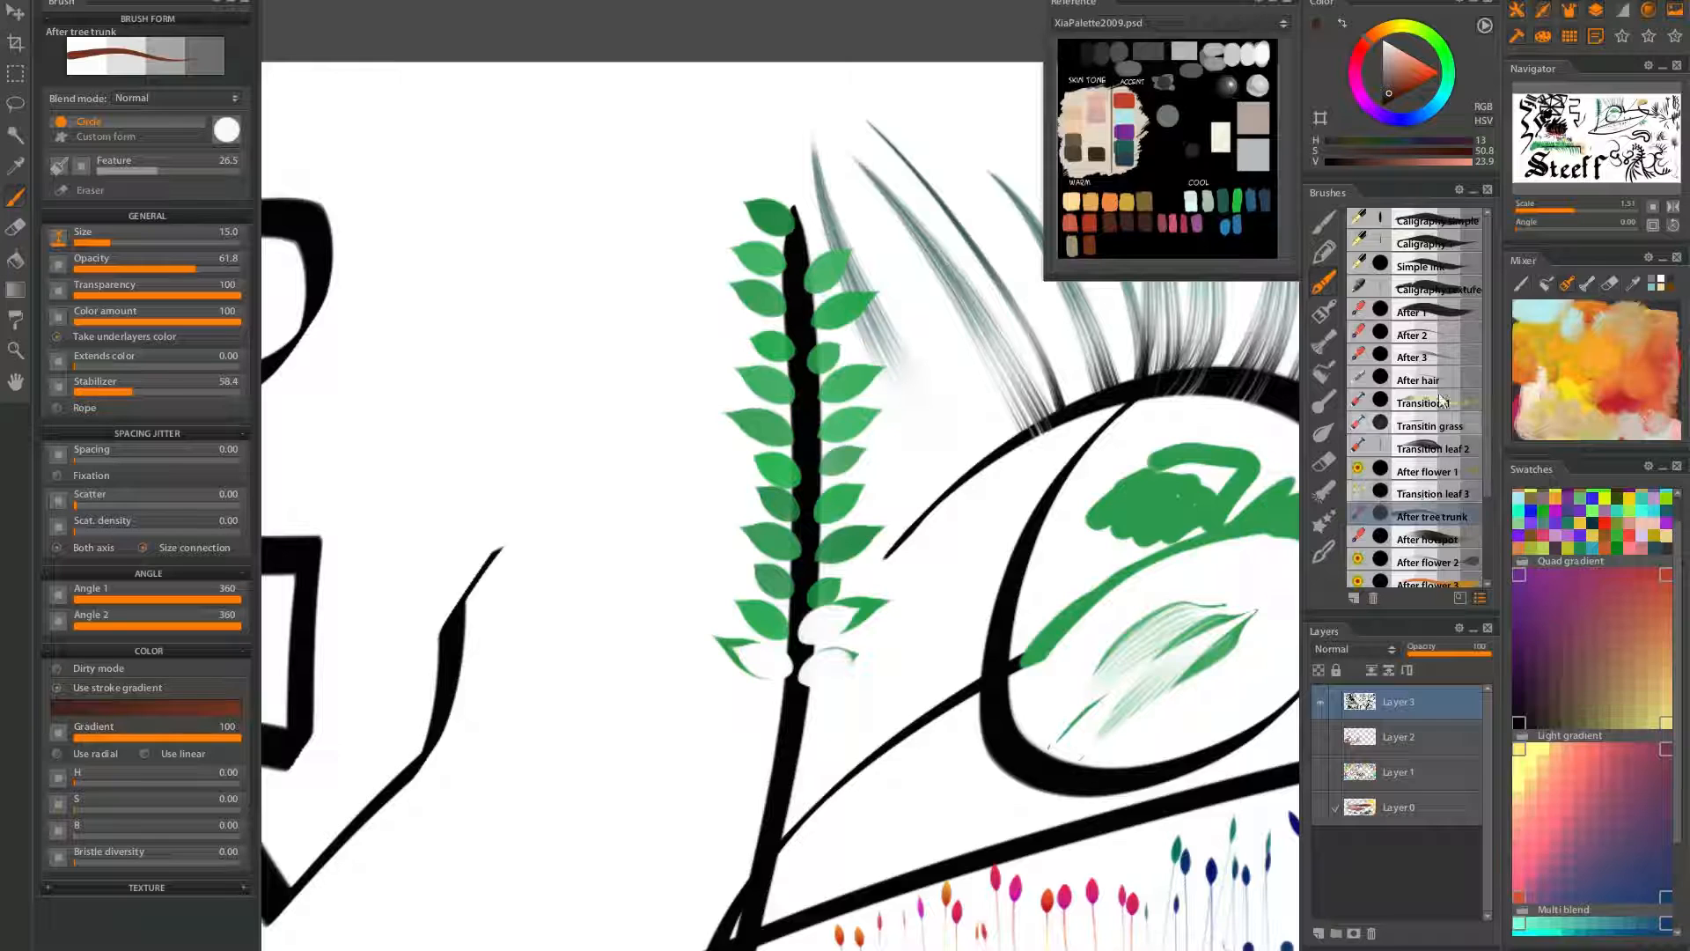
{"action": "left_click", "coordinate": [1457, 191]}
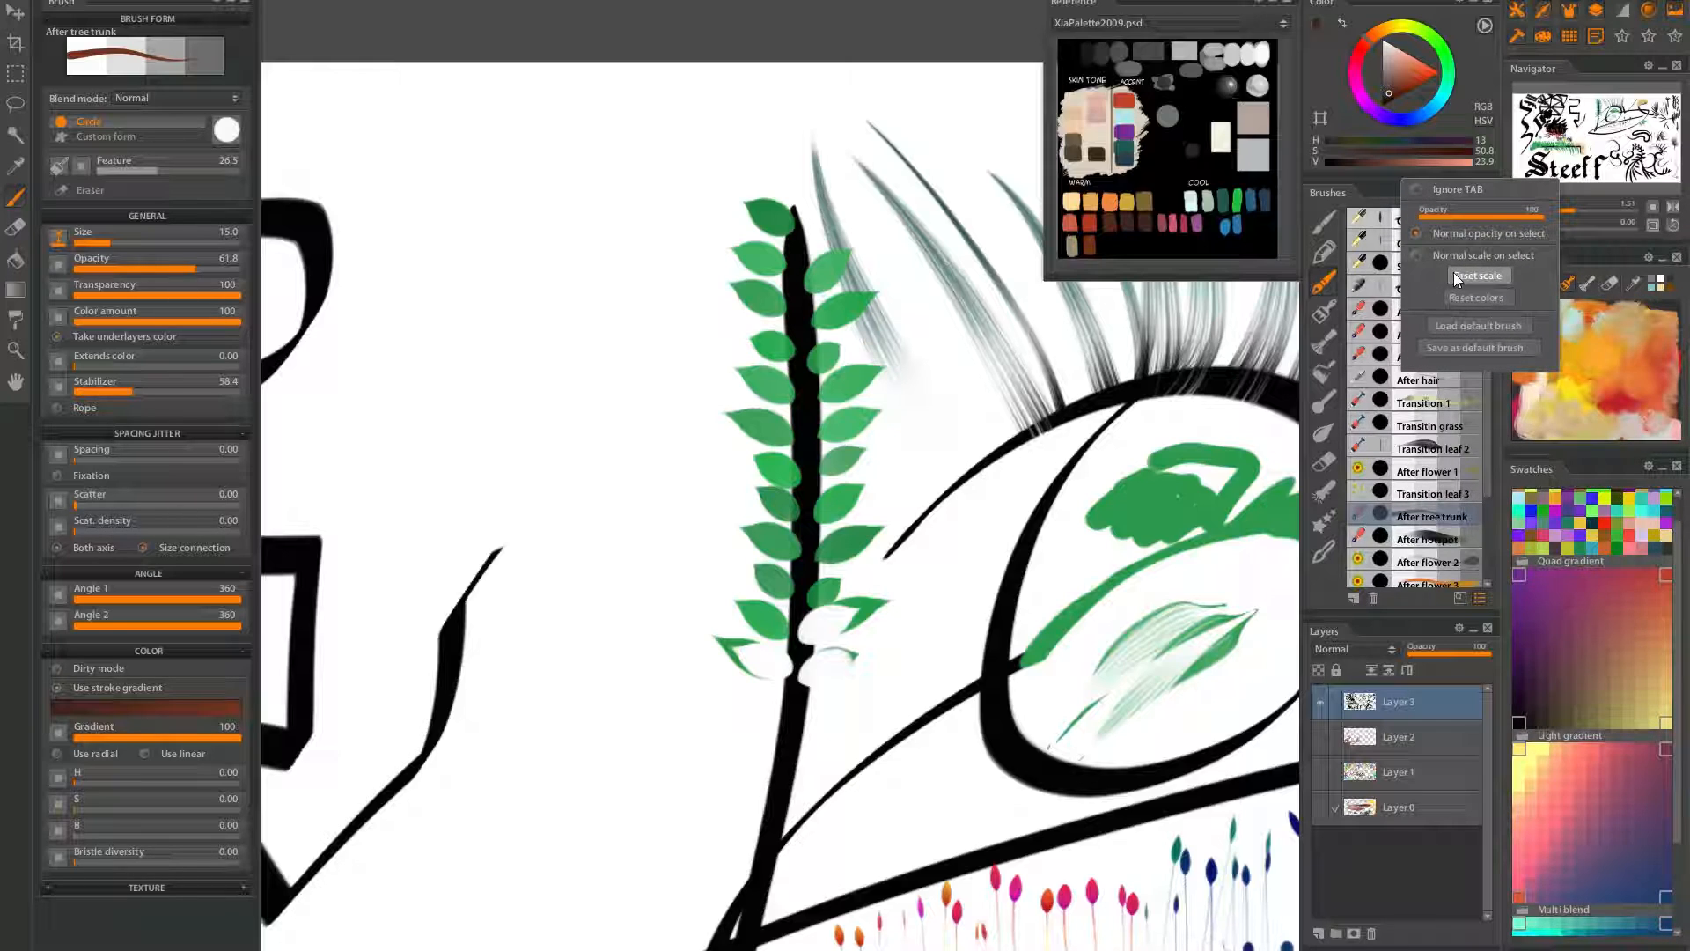
{"action": "left_click", "coordinate": [1451, 331]}
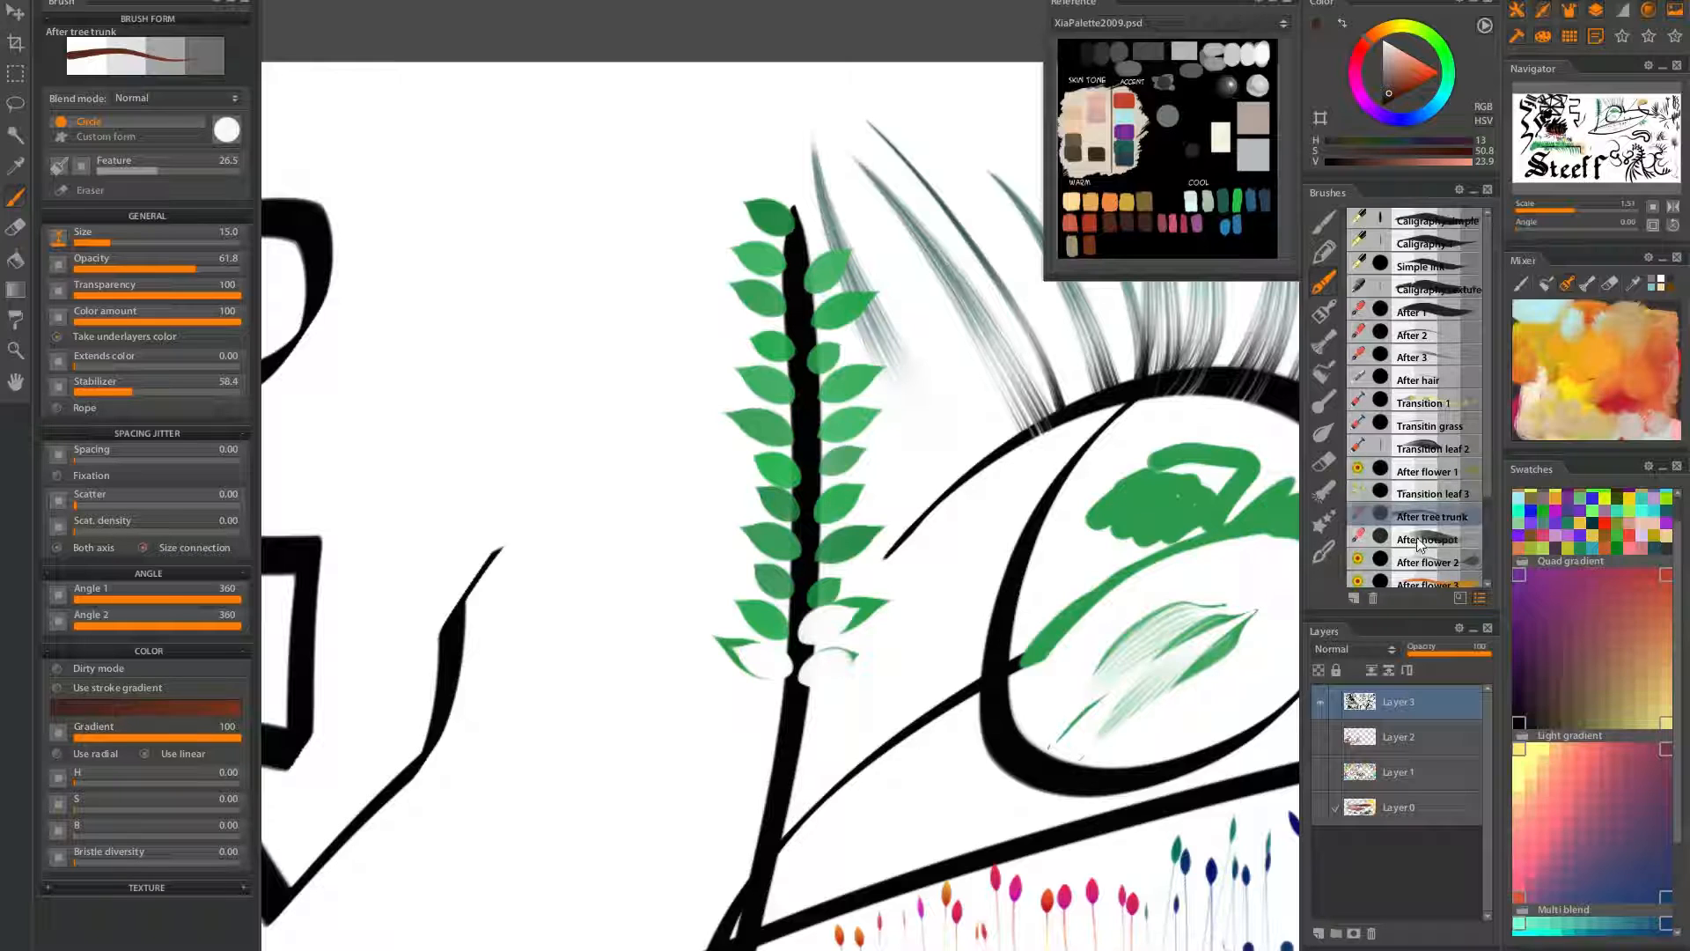
{"action": "mouse_move", "coordinate": [472, 378]}
{"action": "left_mouse_down"}
{"action": "mouse_move", "coordinate": [389, 687]}
{"action": "mouse_move", "coordinate": [573, 114]}
{"action": "left_mouse_up"}
{"action": "key", "text": "ctrl+z"}
{"action": "left_click_drag", "start_coordinate": [451, 623], "coordinate": [552, 227]}
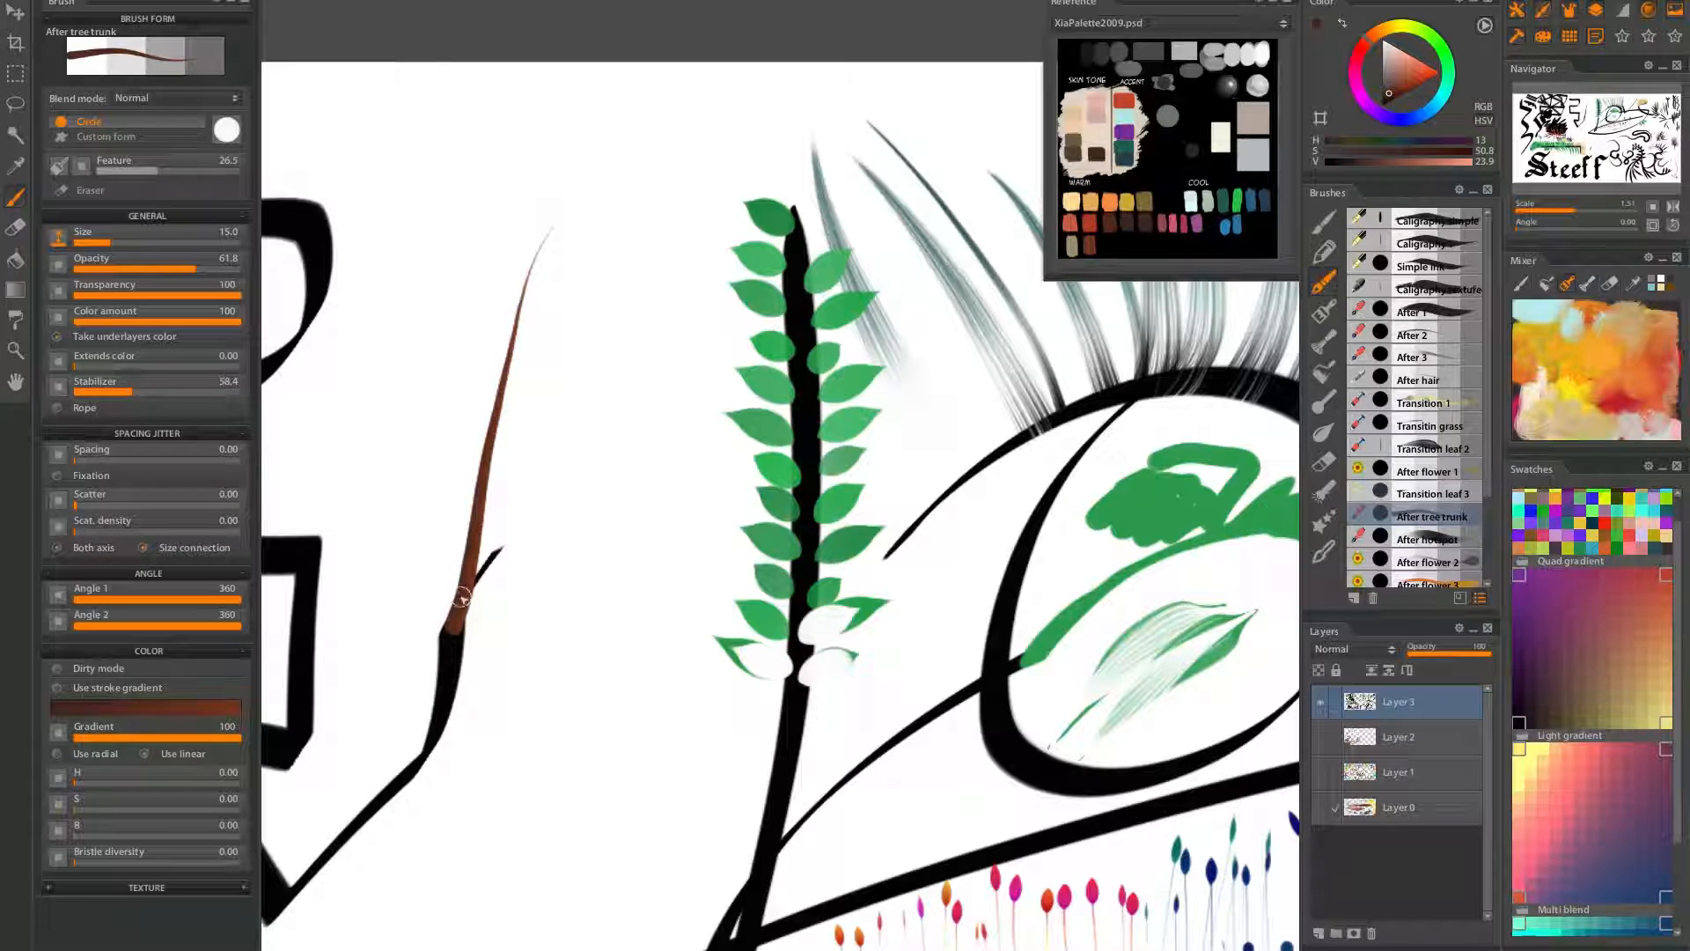
Add a curved branch on the trunk's left side and a forked branch on its right
{"action": "mouse_move", "coordinate": [467, 555]}
{"action": "left_mouse_down"}
{"action": "mouse_move", "coordinate": [404, 411]}
{"action": "mouse_move", "coordinate": [425, 361]}
{"action": "left_mouse_up"}
{"action": "left_click_drag", "start_coordinate": [511, 521], "coordinate": [603, 449]}
{"action": "left_click_drag", "start_coordinate": [545, 503], "coordinate": [539, 447]}
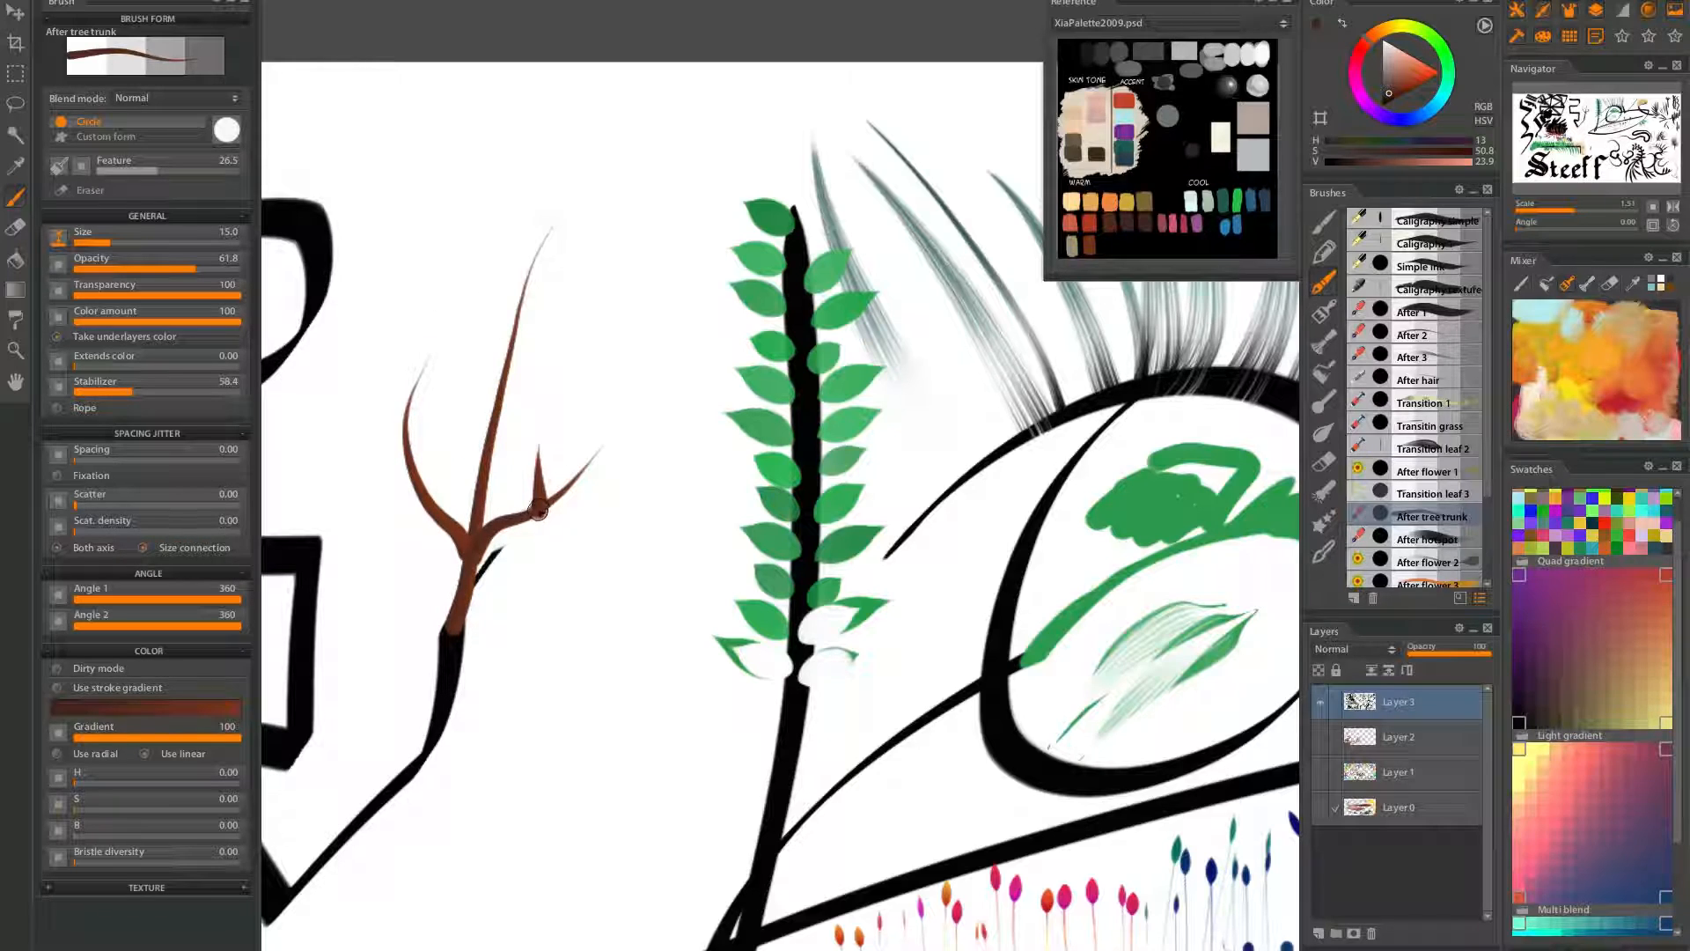
{"action": "mouse_move", "coordinate": [529, 513]}
{"action": "left_mouse_down"}
{"action": "mouse_move", "coordinate": [528, 464]}
{"action": "mouse_move", "coordinate": [580, 519]}
{"action": "left_mouse_up"}
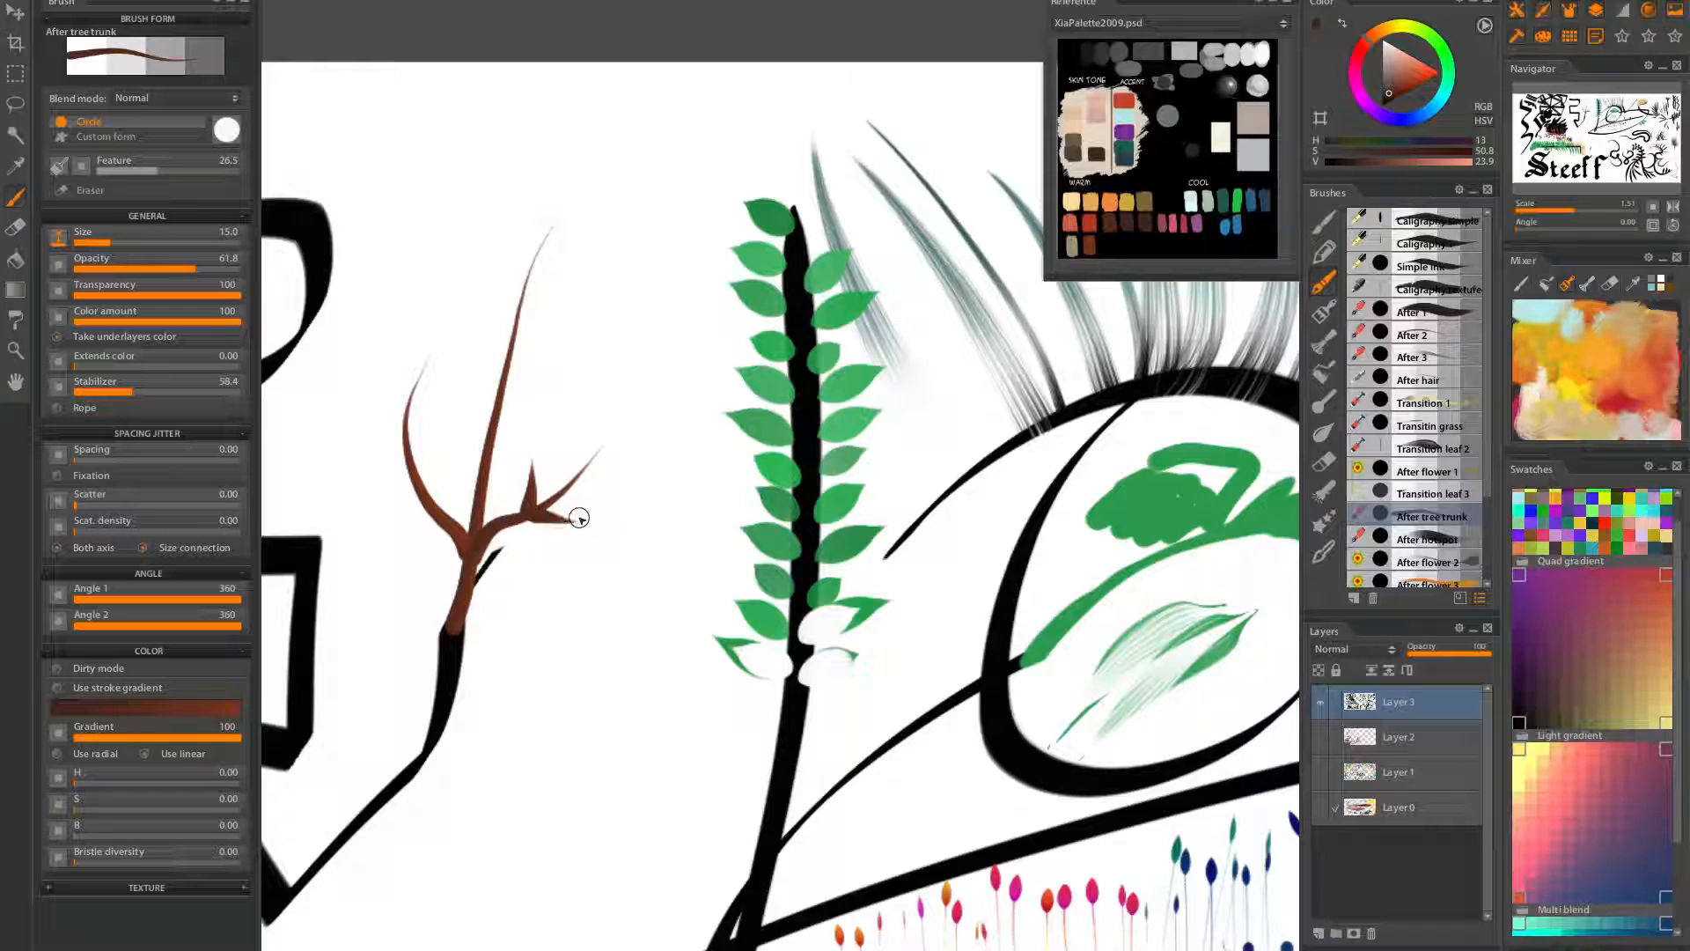
Set the brush size to 8.02 and paint thin twigs along the trunk and all main branches
{"action": "left_click", "coordinate": [100, 243]}
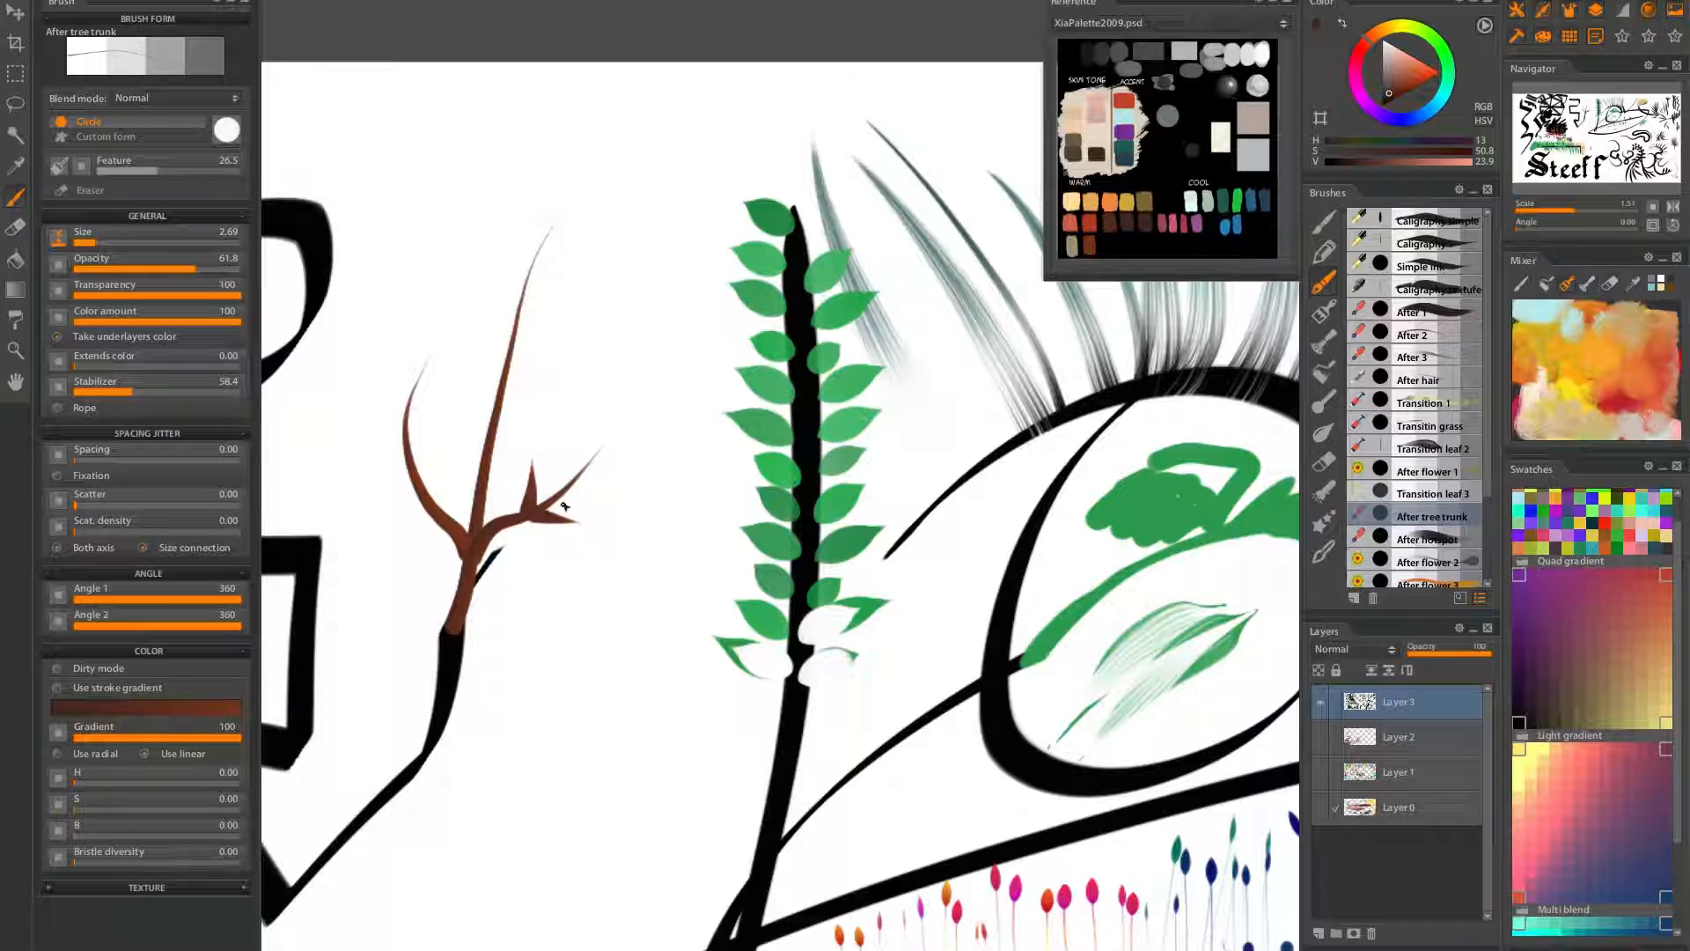
{"action": "key", "text": "ctrl+z"}
{"action": "key", "text": "ctrl+z"}
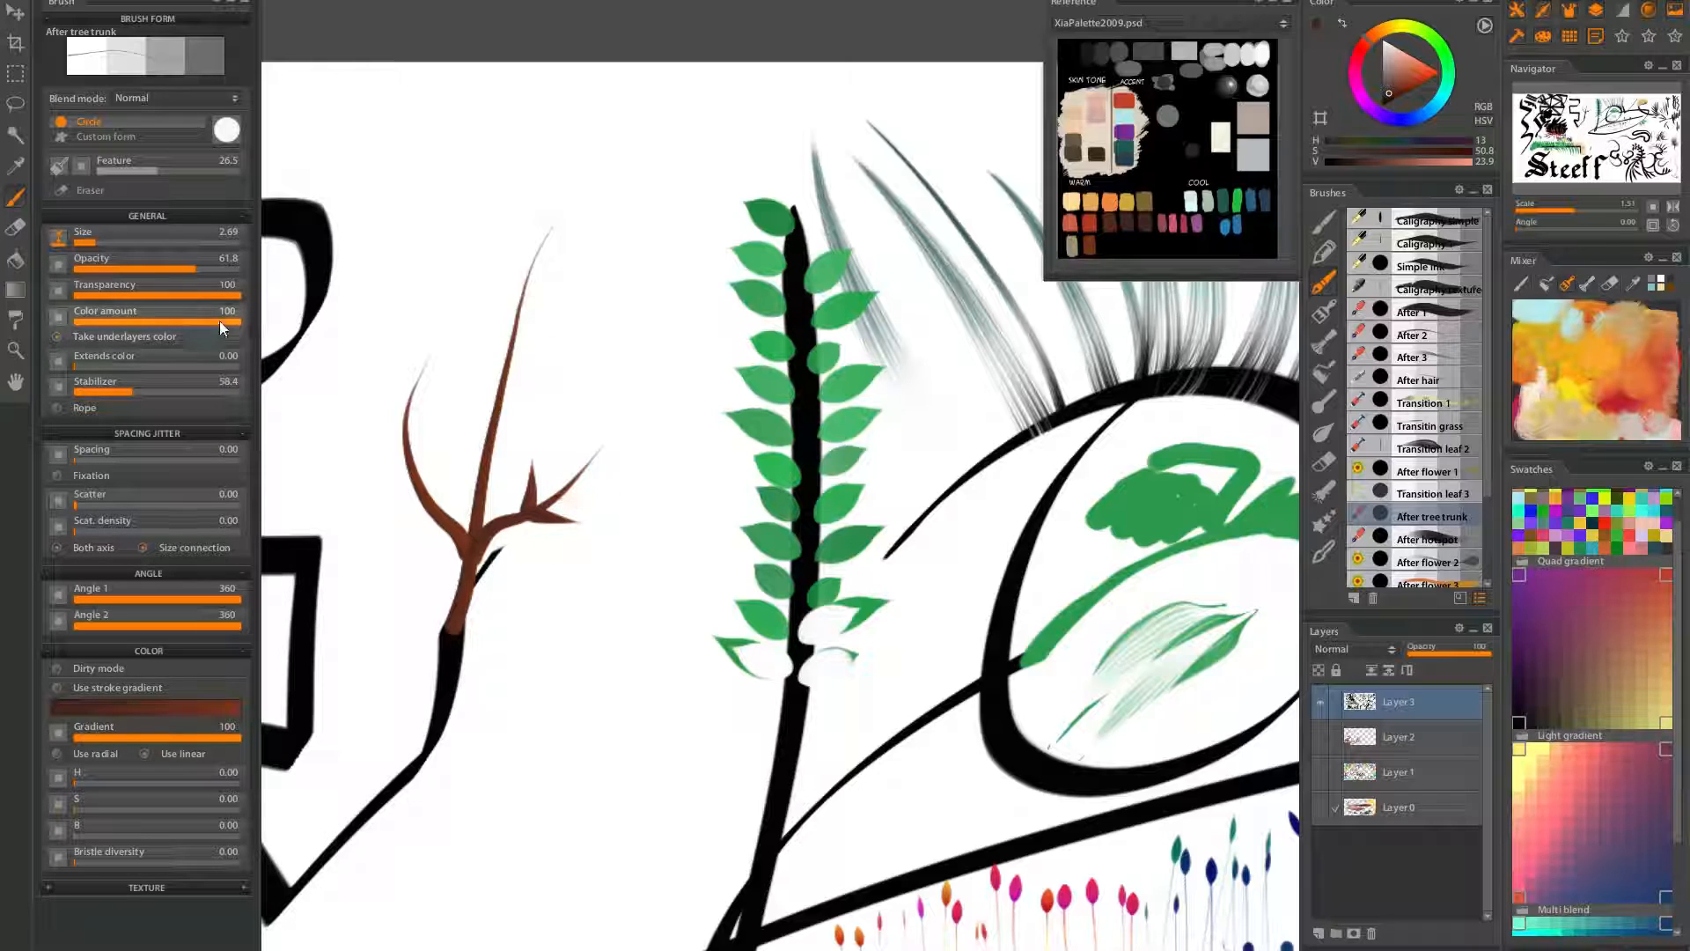
{"action": "left_click", "coordinate": [104, 241]}
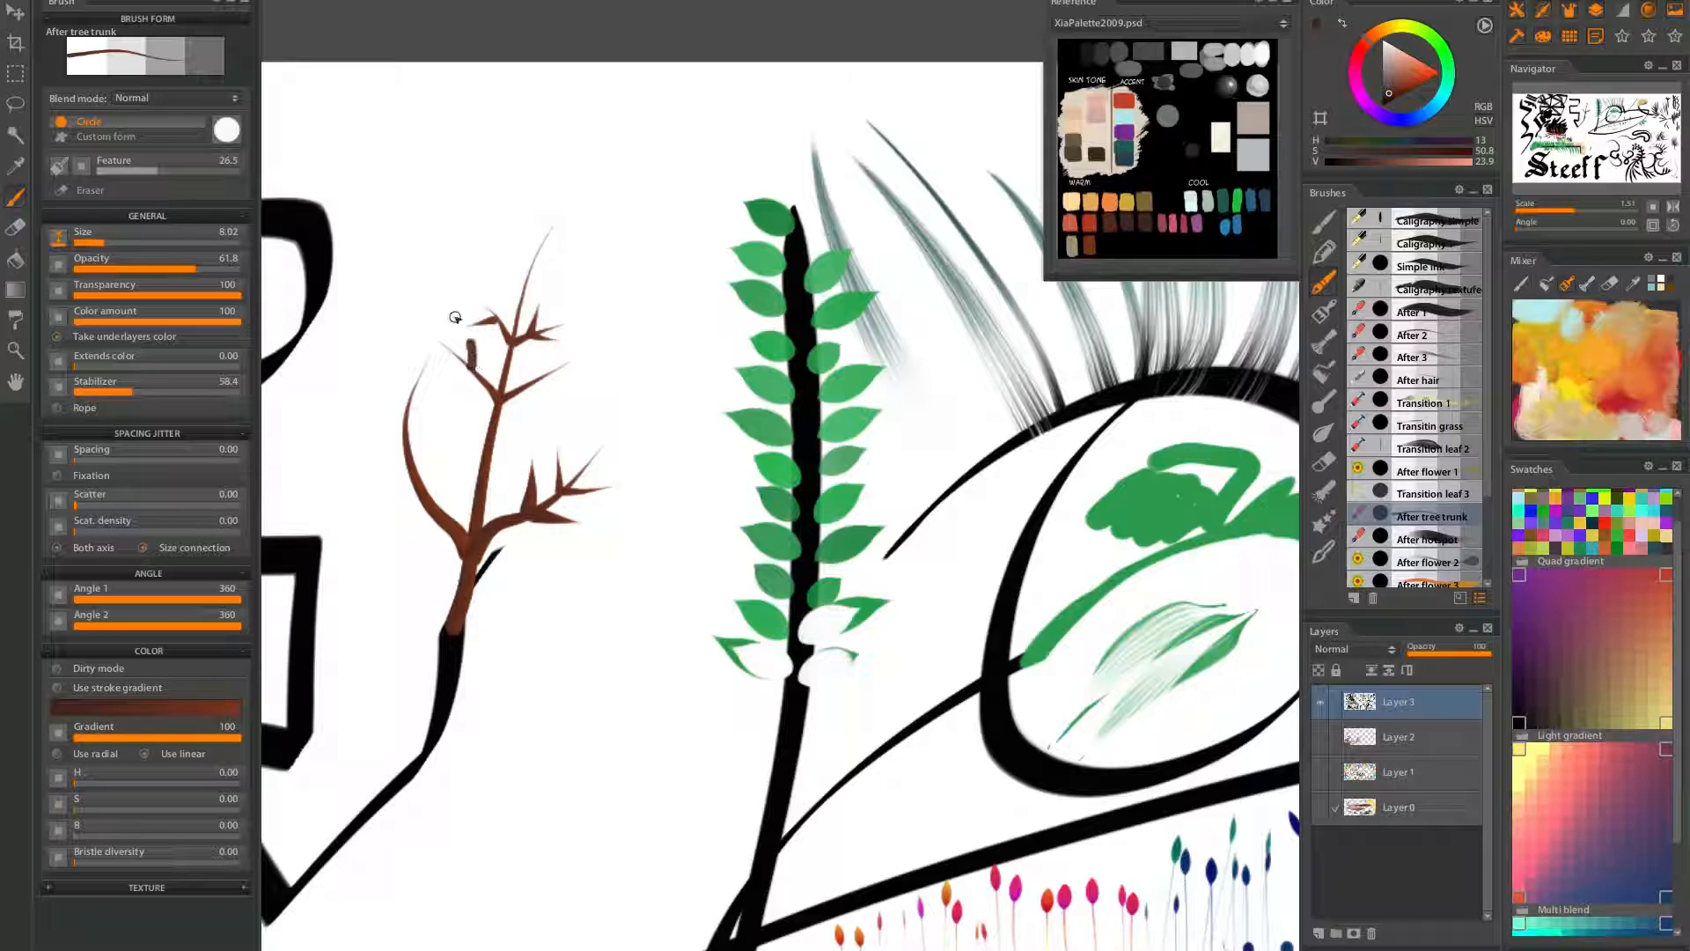
{"action": "left_click_drag", "start_coordinate": [406, 423], "coordinate": [472, 253]}
{"action": "left_click_drag", "start_coordinate": [454, 430], "coordinate": [443, 377]}
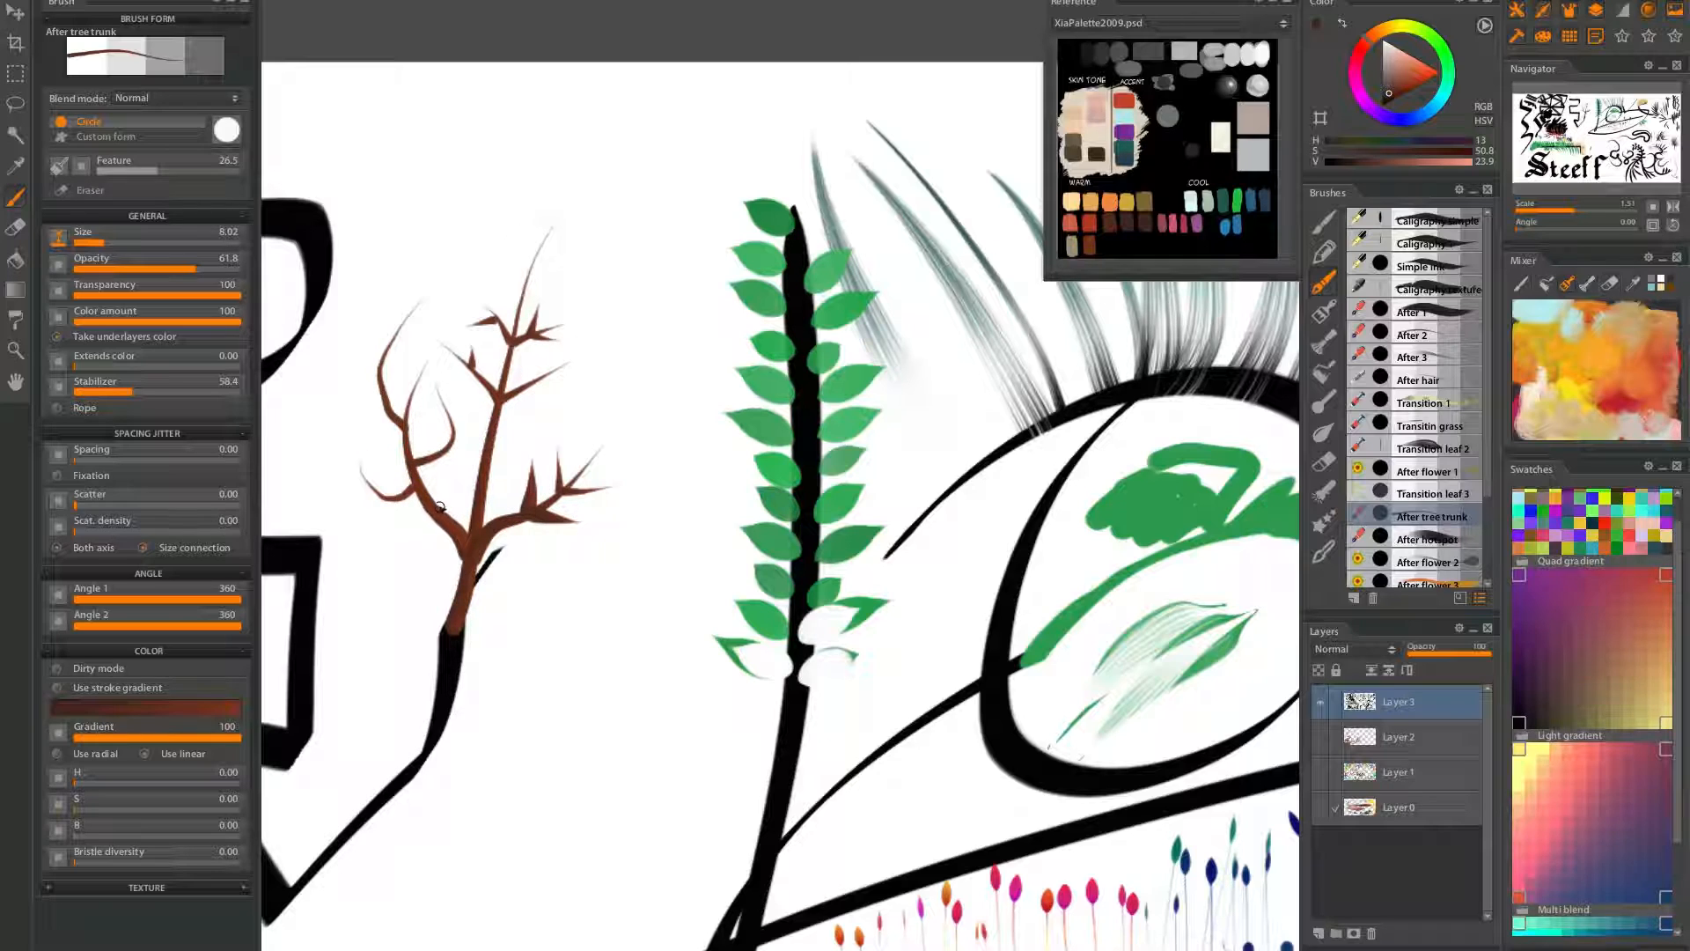
{"action": "left_click_drag", "start_coordinate": [429, 557], "coordinate": [366, 530]}
{"action": "left_click_drag", "start_coordinate": [462, 608], "coordinate": [528, 542]}
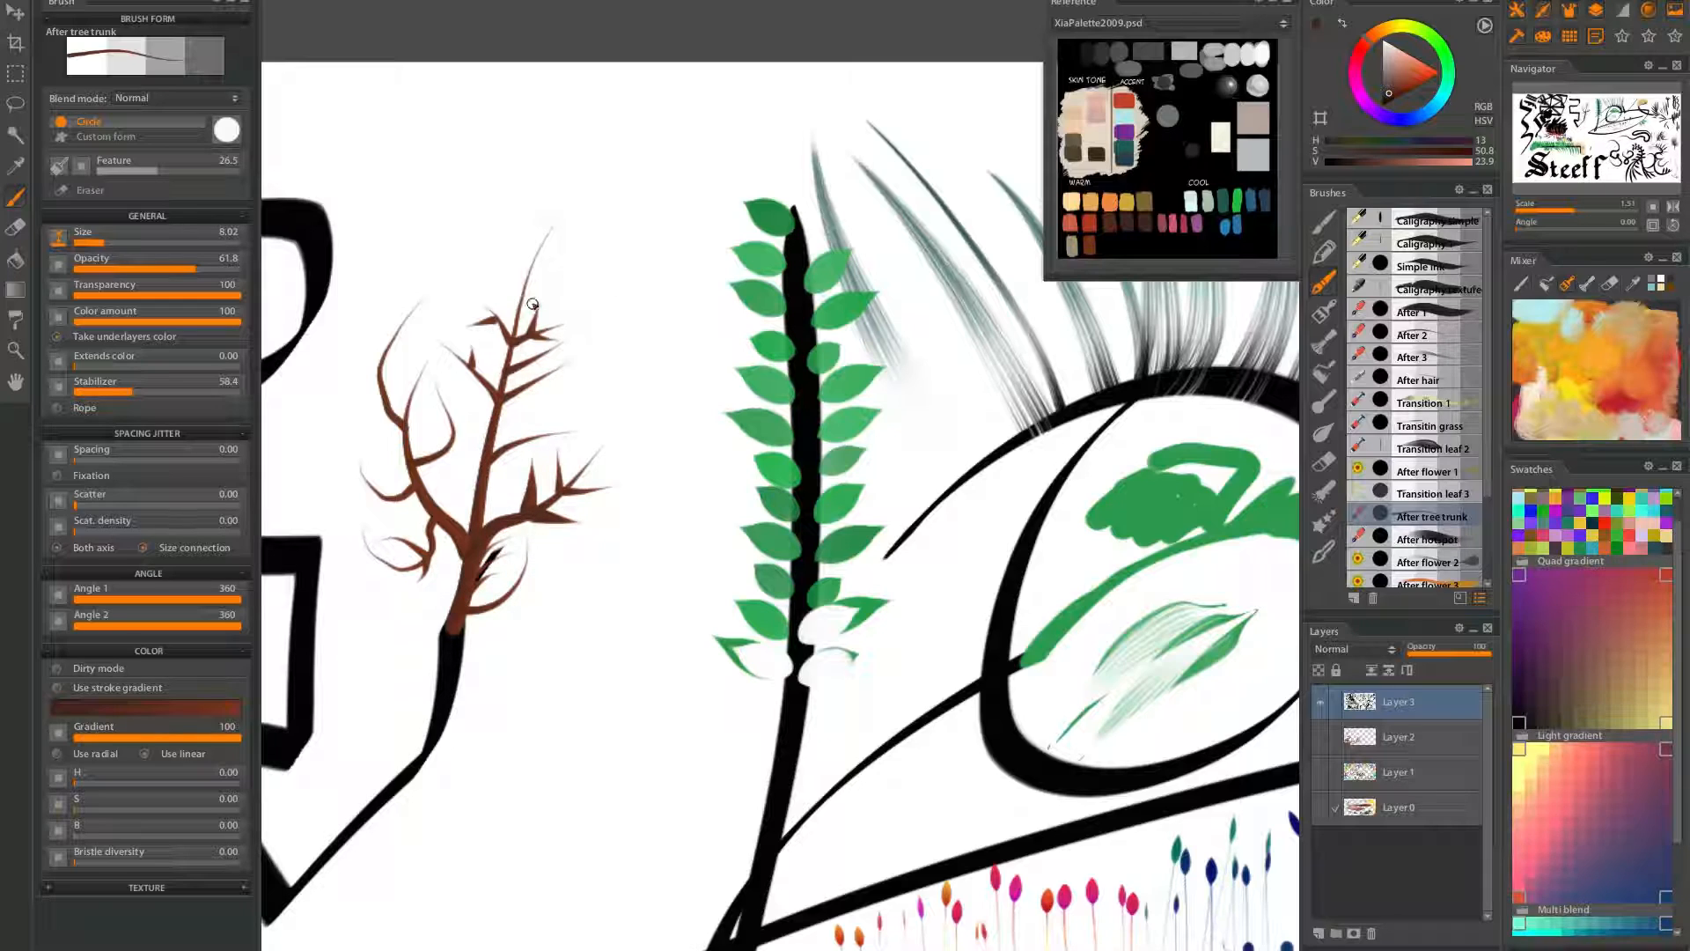
{"action": "left_click_drag", "start_coordinate": [514, 337], "coordinate": [542, 251]}
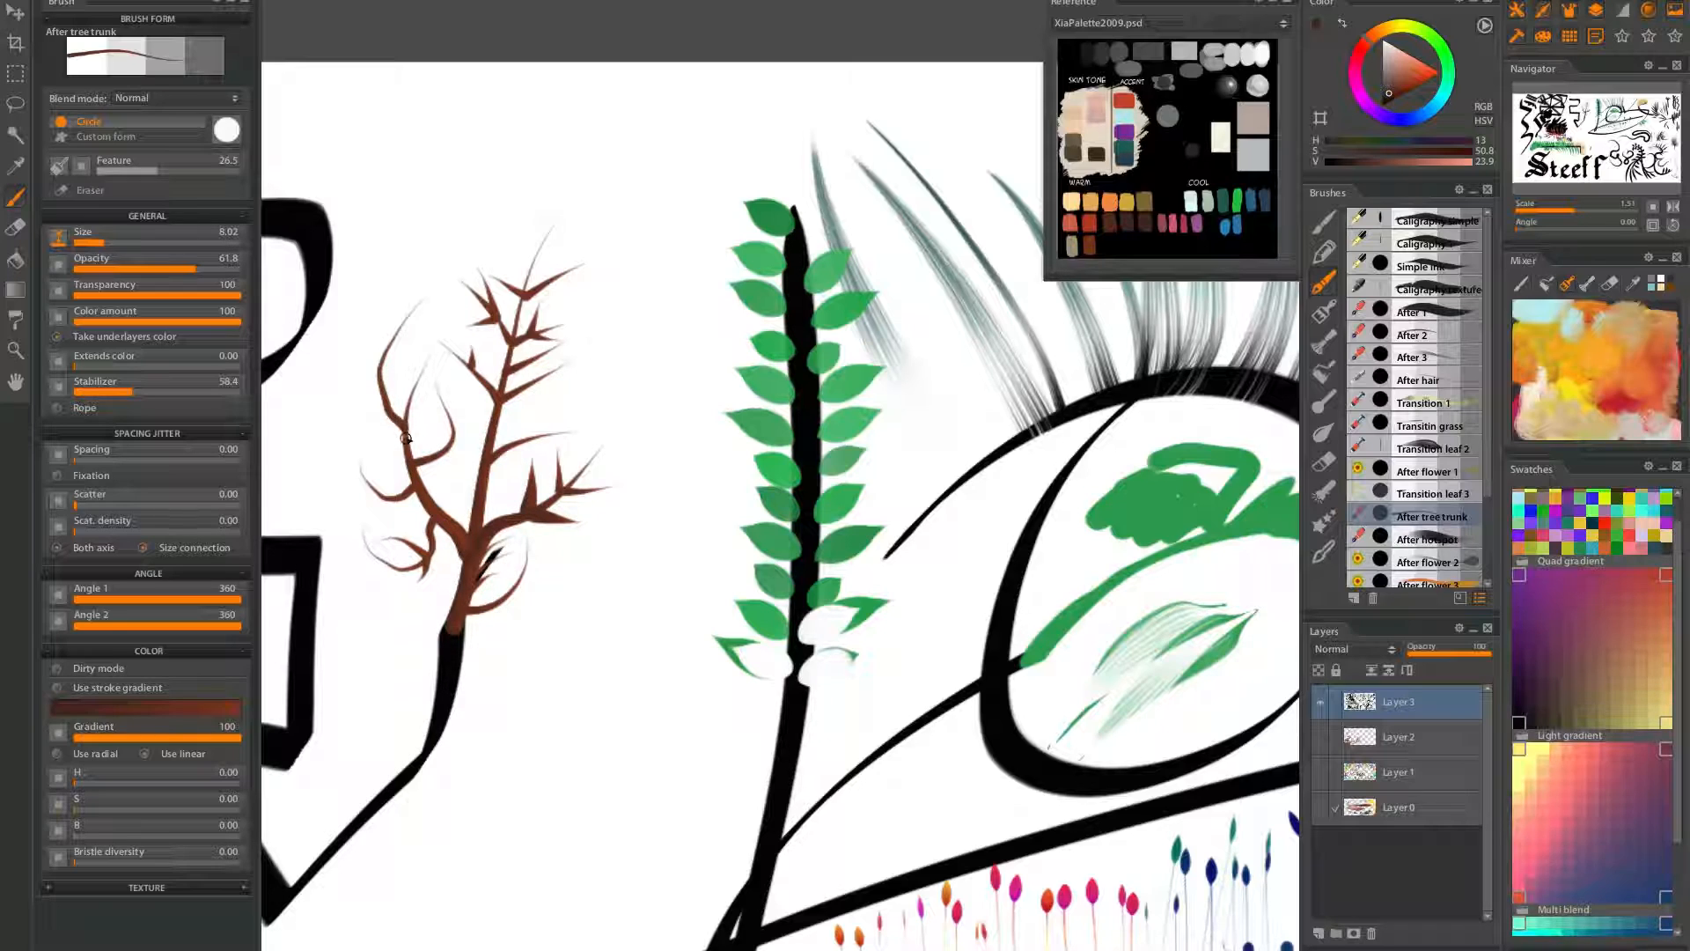
Switch to the After hotspot brush, undoing the ring and other test strokes tried around the tree
{"action": "left_click", "coordinate": [1428, 540]}
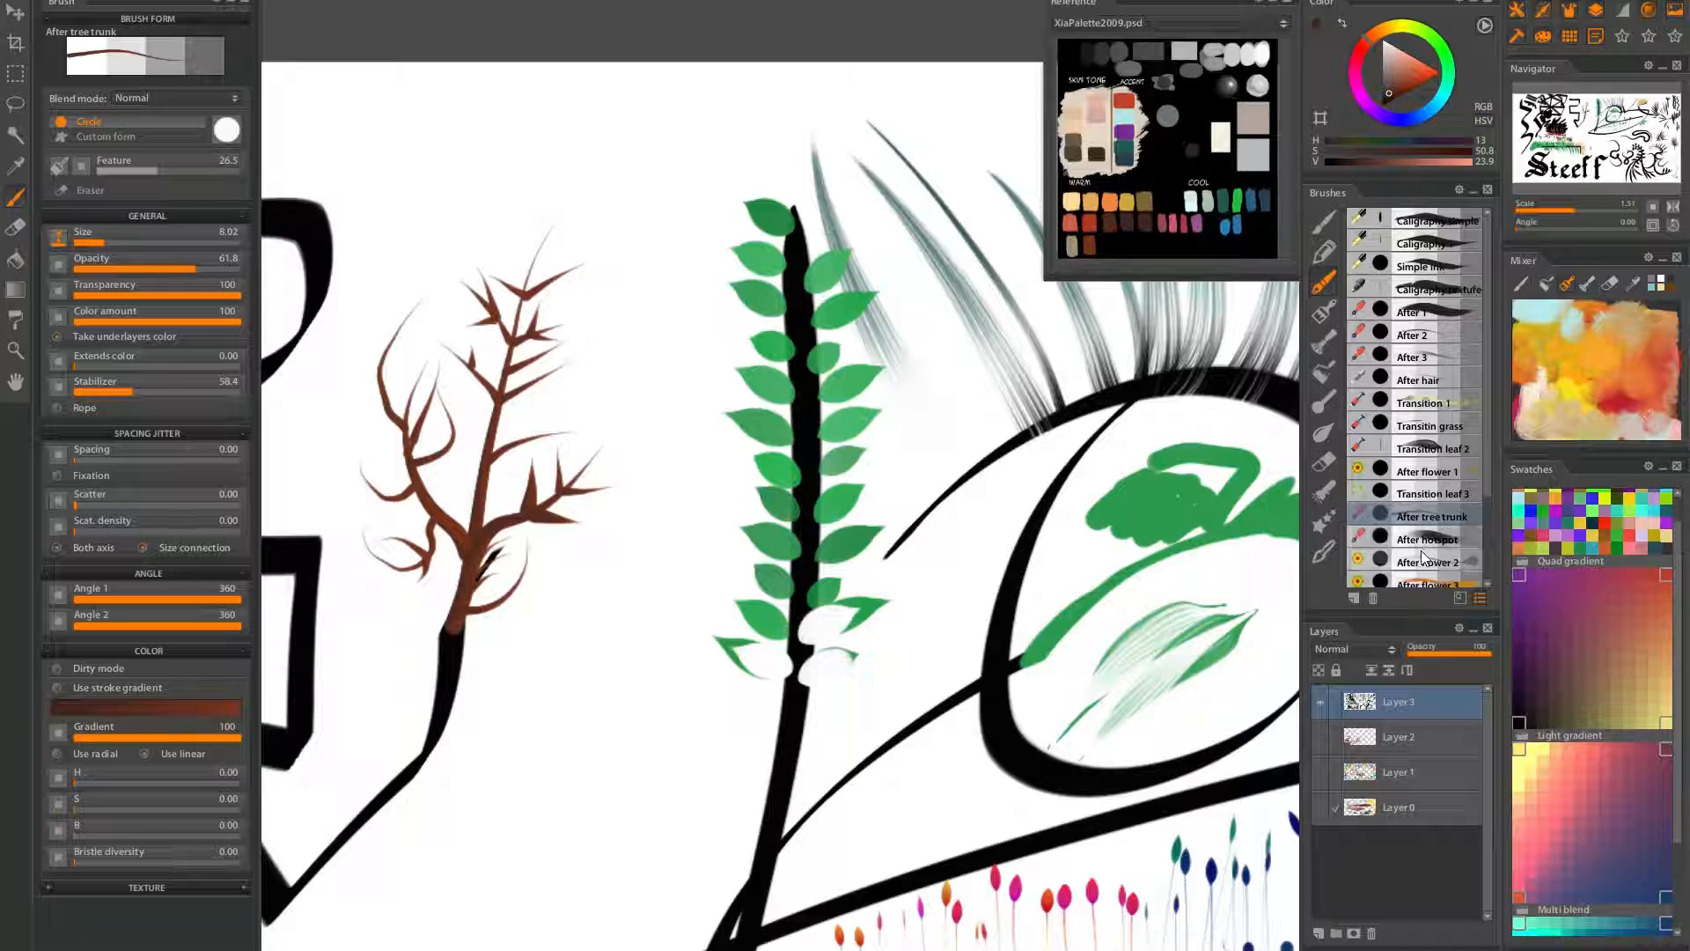
{"action": "mouse_move", "coordinate": [638, 639]}
{"action": "left_mouse_down"}
{"action": "mouse_move", "coordinate": [592, 786]}
{"action": "mouse_move", "coordinate": [550, 689]}
{"action": "mouse_move", "coordinate": [647, 708]}
{"action": "mouse_move", "coordinate": [556, 722]}
{"action": "mouse_move", "coordinate": [530, 800]}
{"action": "left_mouse_up"}
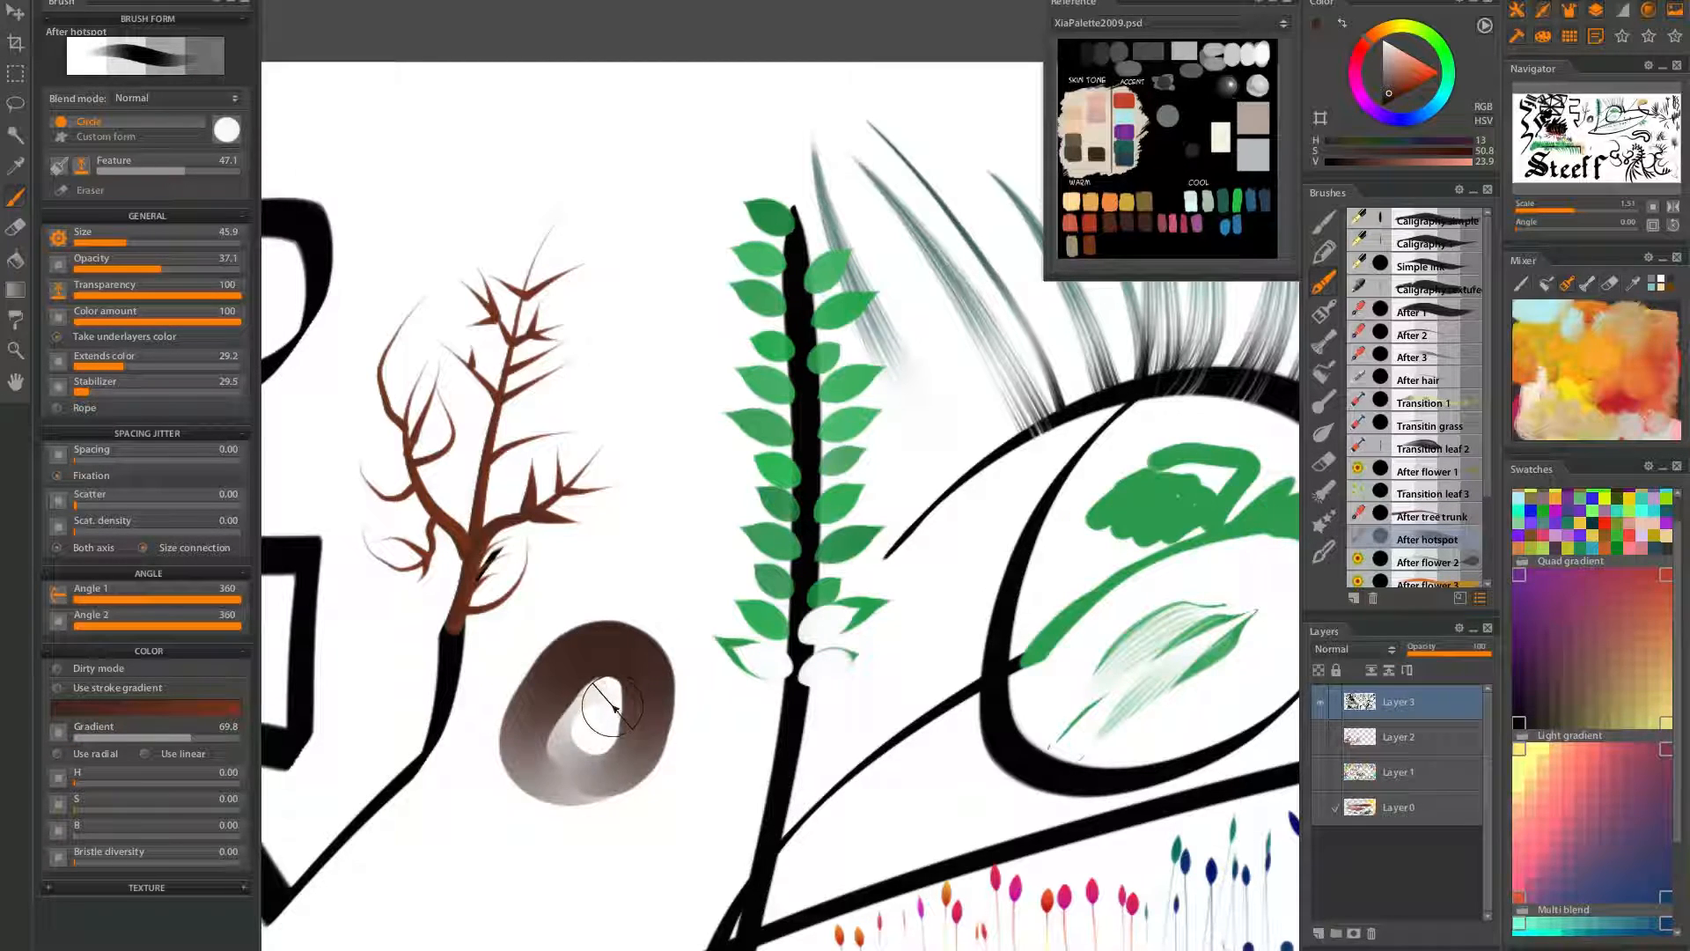
{"action": "key", "text": "ctrl+z"}
{"action": "mouse_move", "coordinate": [592, 641]}
{"action": "left_mouse_down"}
{"action": "mouse_move", "coordinate": [590, 719]}
{"action": "mouse_move", "coordinate": [637, 785]}
{"action": "mouse_move", "coordinate": [632, 852]}
{"action": "mouse_move", "coordinate": [729, 559]}
{"action": "mouse_move", "coordinate": [763, 375]}
{"action": "left_mouse_up"}
{"action": "key", "text": "ctrl+z"}
{"action": "left_click", "coordinate": [584, 402]}
{"action": "mouse_move", "coordinate": [524, 438]}
{"action": "left_mouse_down"}
{"action": "mouse_move", "coordinate": [579, 485]}
{"action": "mouse_move", "coordinate": [587, 592]}
{"action": "mouse_move", "coordinate": [668, 592]}
{"action": "left_mouse_up"}
{"action": "key", "text": "ctrl+z"}
Build up a dark brown patch with soft ends below the tree using overlapping diagonal After hotspot strokes
{"action": "left_click_drag", "start_coordinate": [378, 585], "coordinate": [774, 400]}
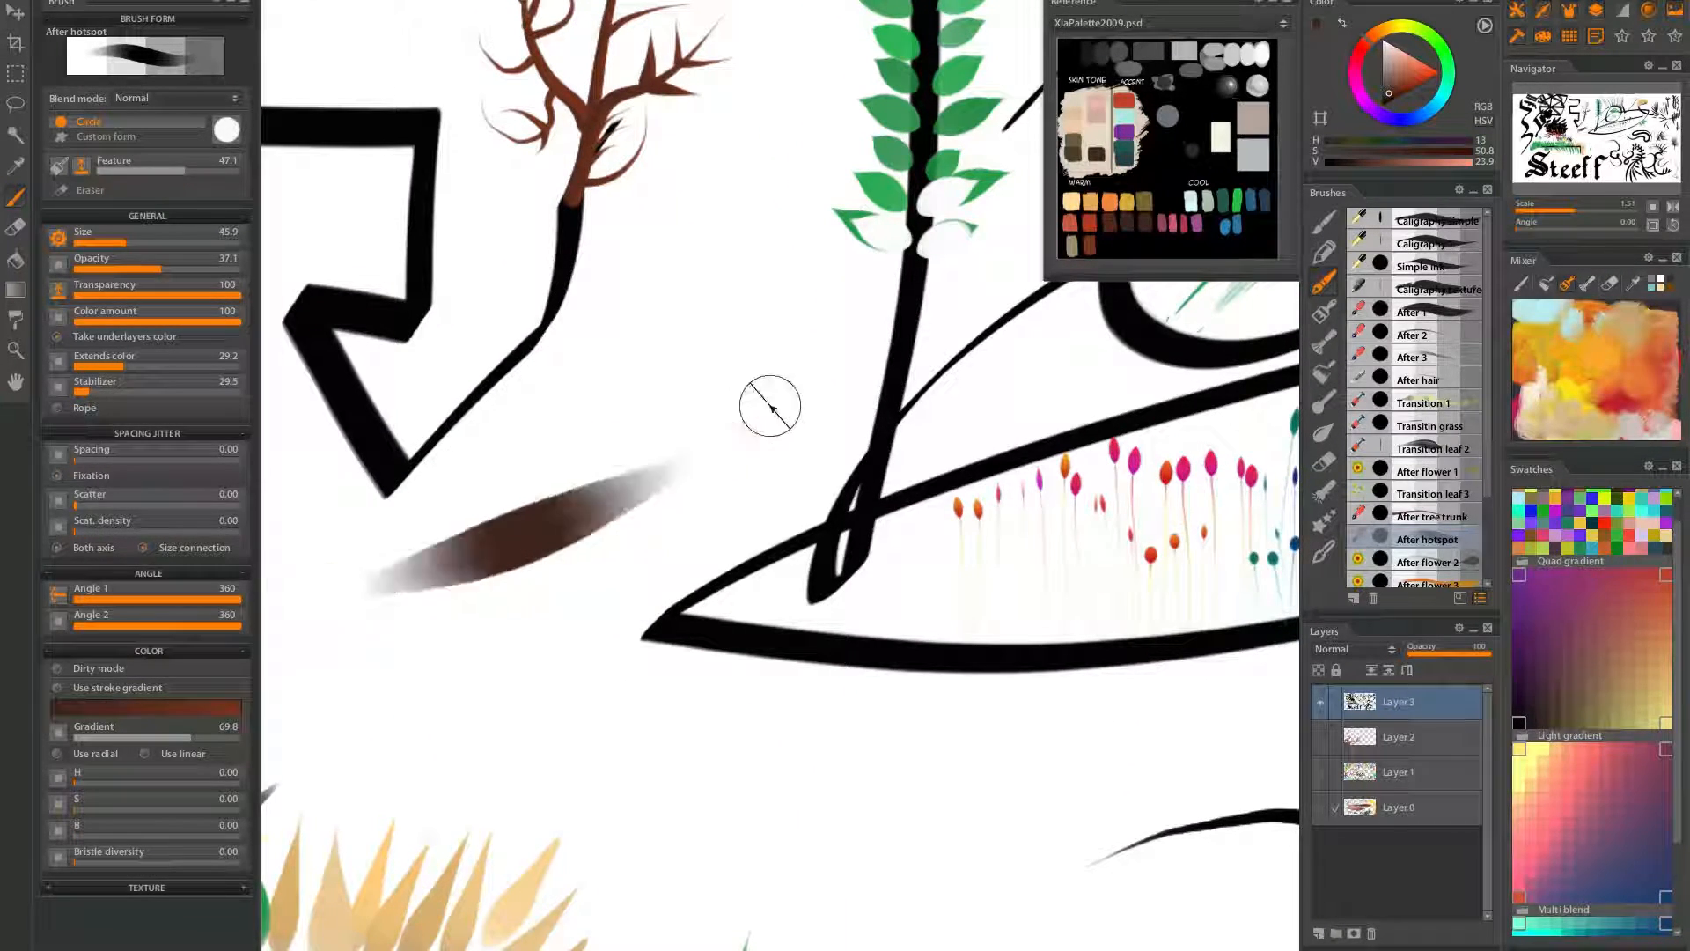
{"action": "mouse_move", "coordinate": [474, 692]}
{"action": "left_mouse_down"}
{"action": "mouse_move", "coordinate": [621, 596]}
{"action": "mouse_move", "coordinate": [561, 621]}
{"action": "left_mouse_up"}
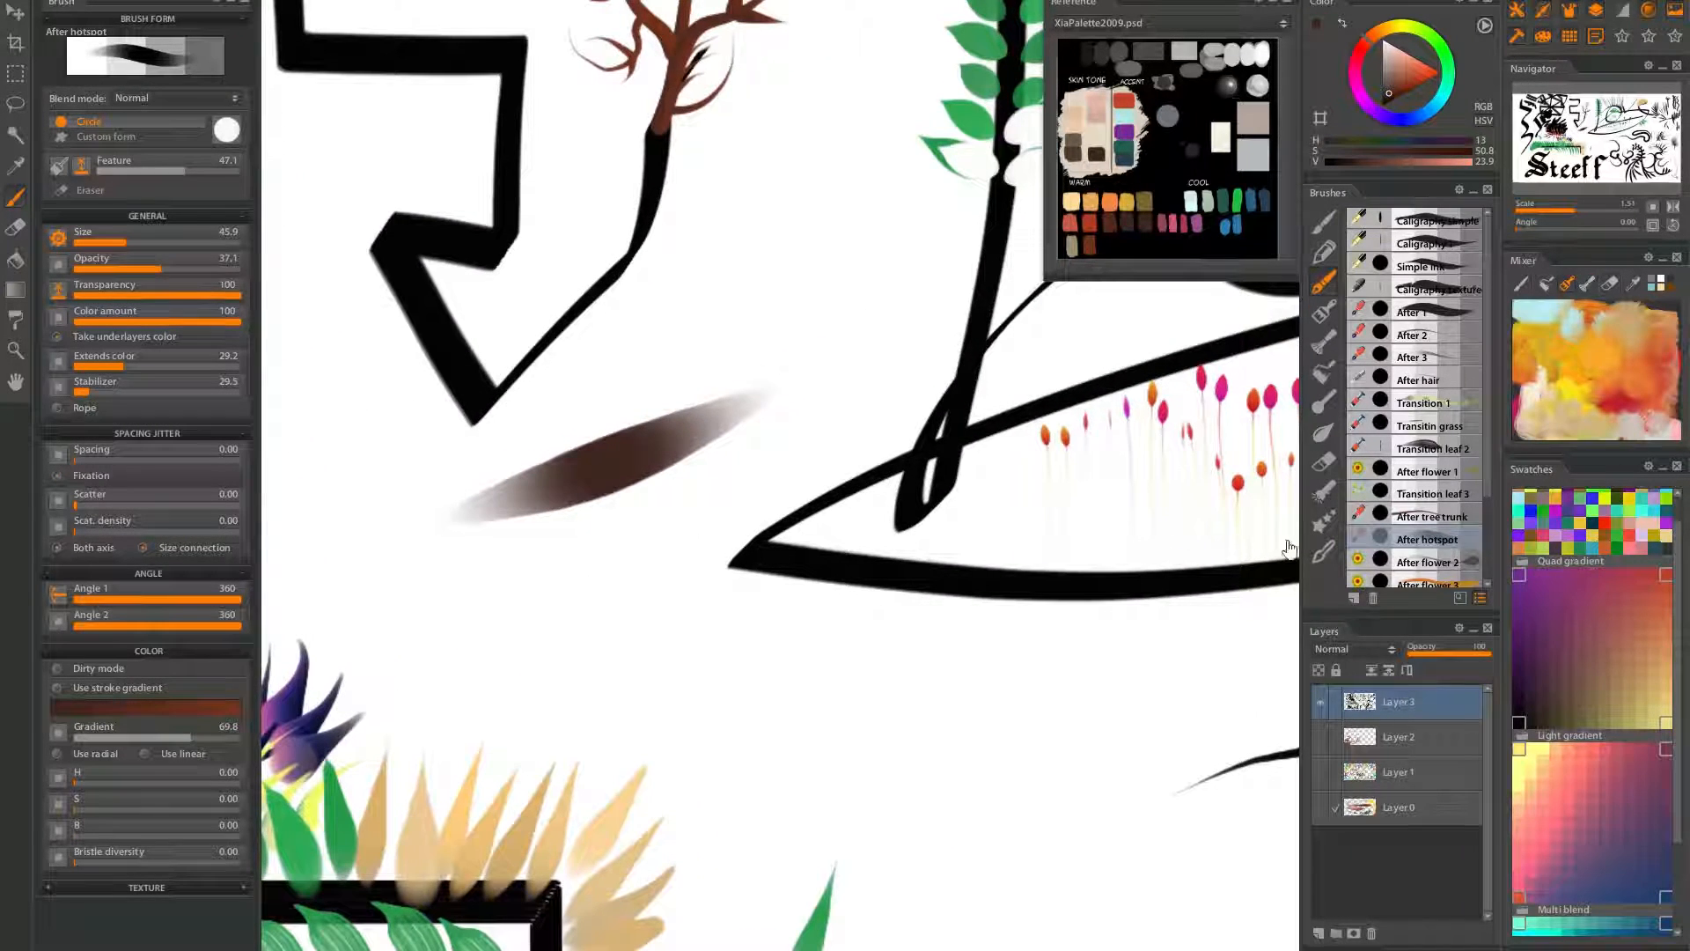
{"action": "mouse_move", "coordinate": [466, 529]}
{"action": "left_mouse_down"}
{"action": "mouse_move", "coordinate": [833, 386]}
{"action": "mouse_move", "coordinate": [627, 490]}
{"action": "mouse_move", "coordinate": [448, 527]}
{"action": "mouse_move", "coordinate": [595, 504]}
{"action": "mouse_move", "coordinate": [789, 359]}
{"action": "mouse_move", "coordinate": [805, 386]}
{"action": "mouse_move", "coordinate": [528, 464]}
{"action": "left_mouse_up"}
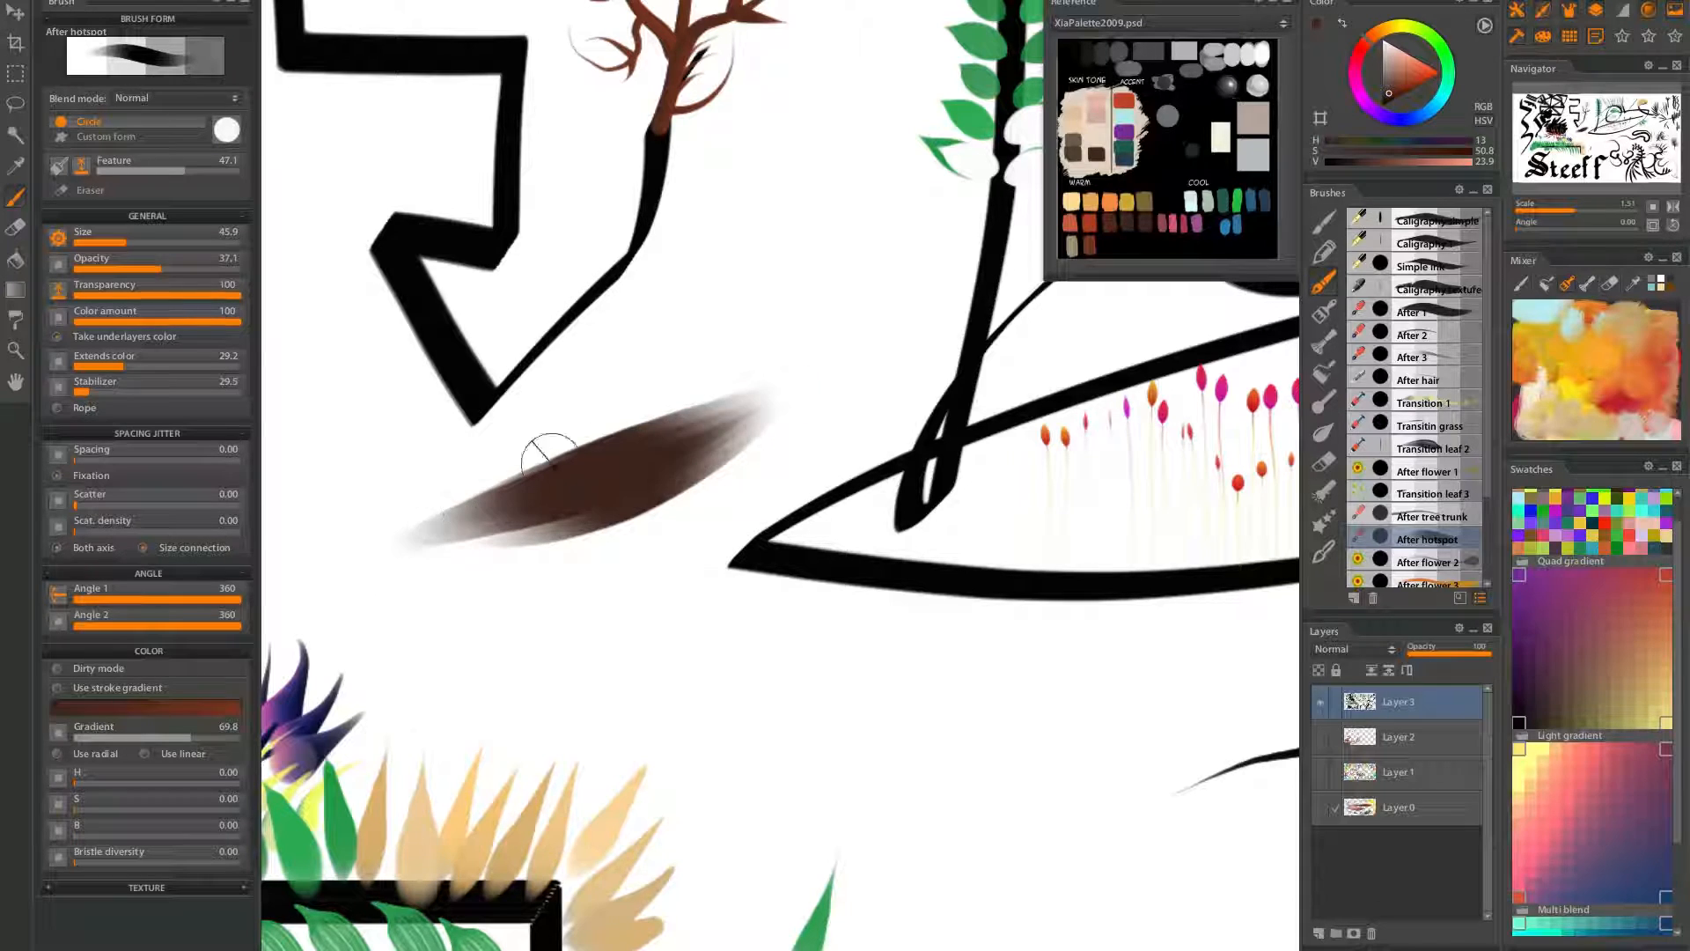
{"action": "left_click_drag", "start_coordinate": [800, 352], "coordinate": [560, 434]}
{"action": "left_click_drag", "start_coordinate": [744, 333], "coordinate": [332, 622]}
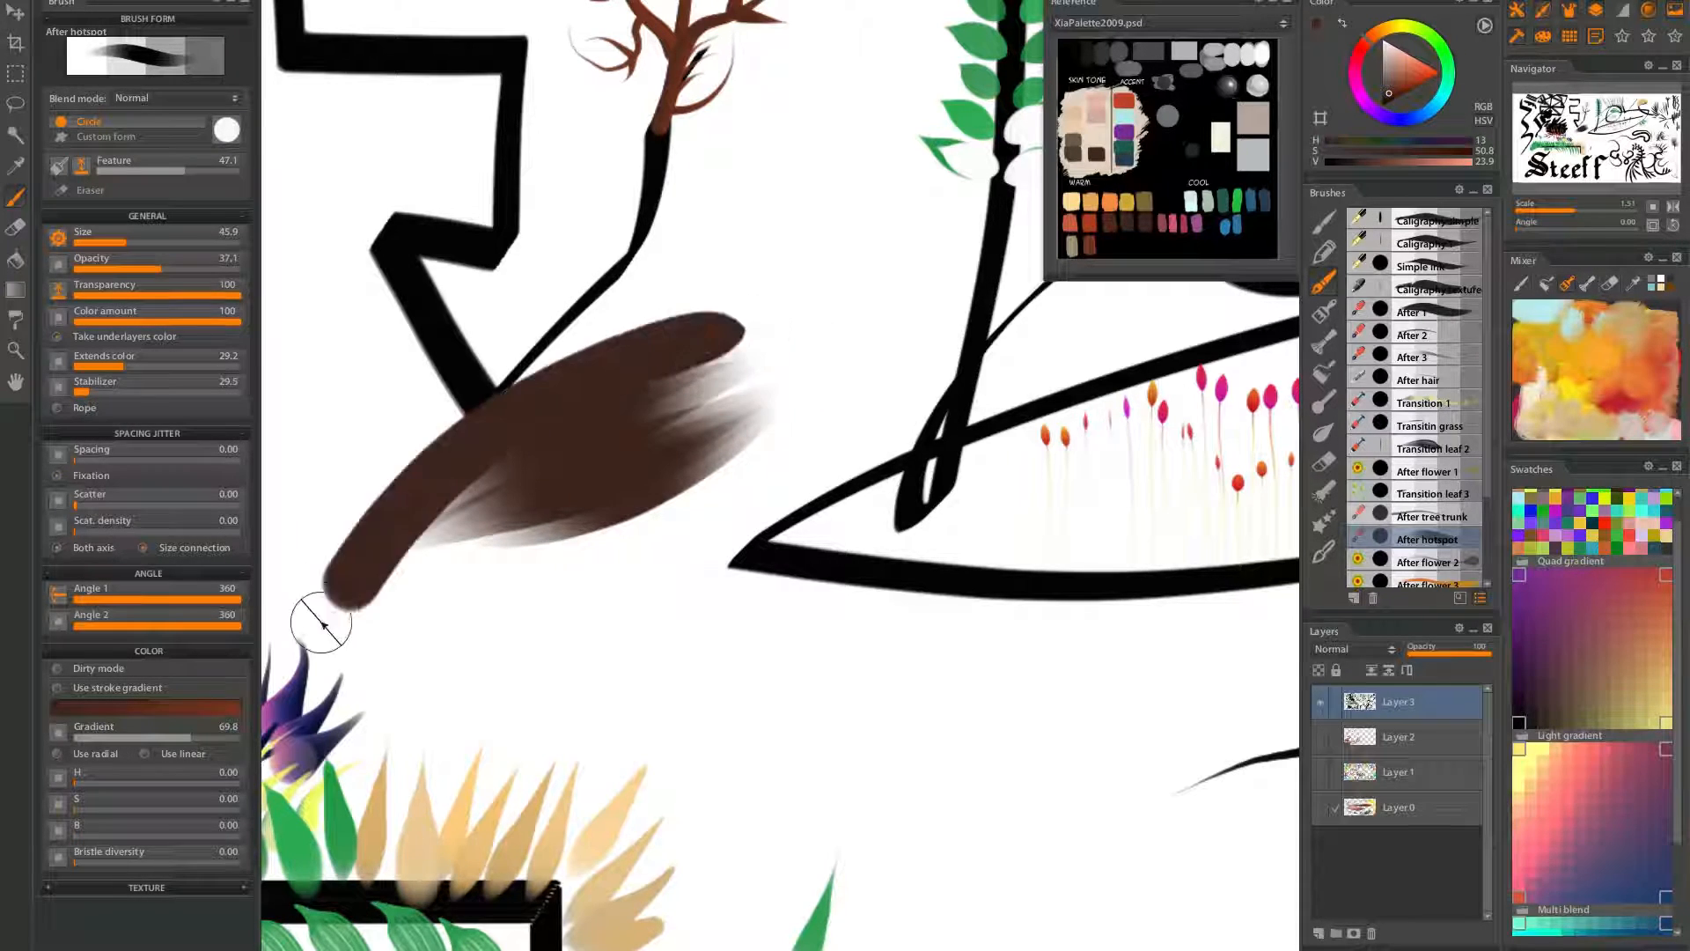
{"action": "left_click_drag", "start_coordinate": [815, 340], "coordinate": [491, 526]}
{"action": "left_click_drag", "start_coordinate": [797, 371], "coordinate": [445, 514]}
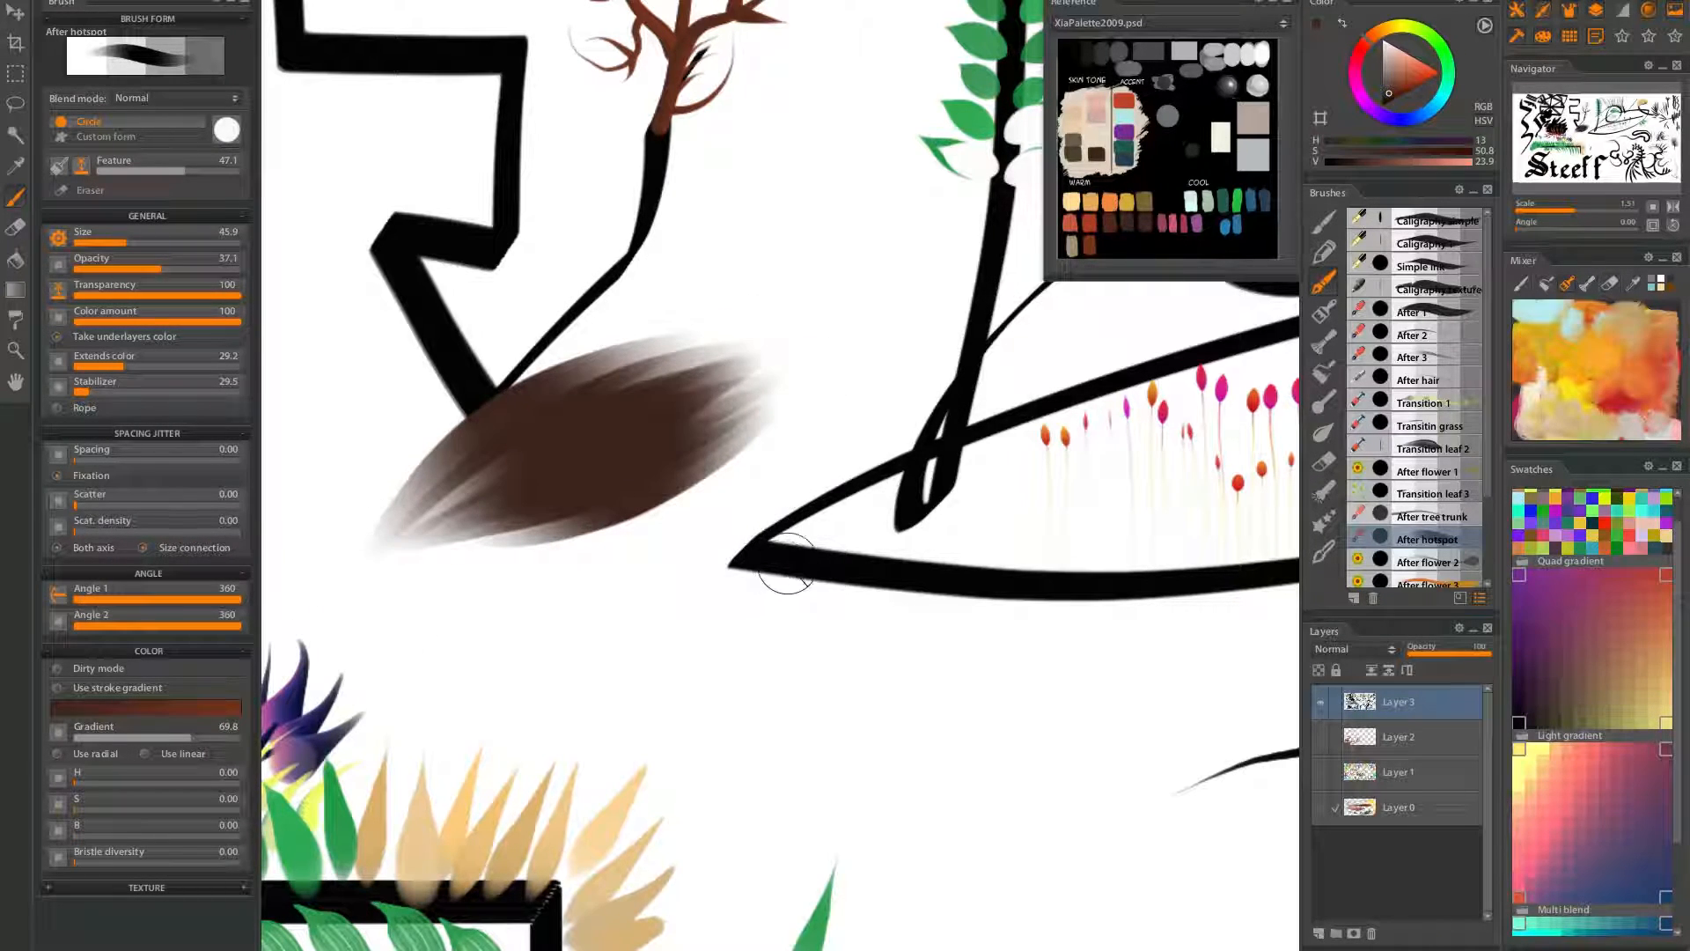
Widen the brown patch with more overlapping strokes along its edges, undoing the first stroke tried below it
{"action": "left_click_drag", "start_coordinate": [783, 570], "coordinate": [459, 687]}
{"action": "key", "text": "ctrl+z"}
{"action": "mouse_move", "coordinate": [804, 383]}
{"action": "left_mouse_down"}
{"action": "mouse_move", "coordinate": [302, 547]}
{"action": "mouse_move", "coordinate": [641, 490]}
{"action": "mouse_move", "coordinate": [718, 386]}
{"action": "left_mouse_up"}
{"action": "left_click_drag", "start_coordinate": [350, 586], "coordinate": [832, 308]}
{"action": "left_click_drag", "start_coordinate": [328, 552], "coordinate": [748, 337]}
{"action": "mouse_move", "coordinate": [419, 622]}
{"action": "left_mouse_down"}
{"action": "mouse_move", "coordinate": [507, 604]}
{"action": "mouse_move", "coordinate": [463, 647]}
{"action": "mouse_move", "coordinate": [596, 509]}
{"action": "mouse_move", "coordinate": [774, 483]}
{"action": "mouse_move", "coordinate": [731, 528]}
{"action": "mouse_move", "coordinate": [344, 679]}
{"action": "left_mouse_up"}
{"action": "left_click_drag", "start_coordinate": [785, 560], "coordinate": [370, 679]}
{"action": "mouse_move", "coordinate": [779, 592]}
{"action": "left_mouse_down"}
{"action": "mouse_move", "coordinate": [749, 613]}
{"action": "mouse_move", "coordinate": [378, 695]}
{"action": "left_mouse_up"}
{"action": "left_click_drag", "start_coordinate": [1081, 526], "coordinate": [816, 649]}
{"action": "left_click_drag", "start_coordinate": [732, 738], "coordinate": [836, 378]}
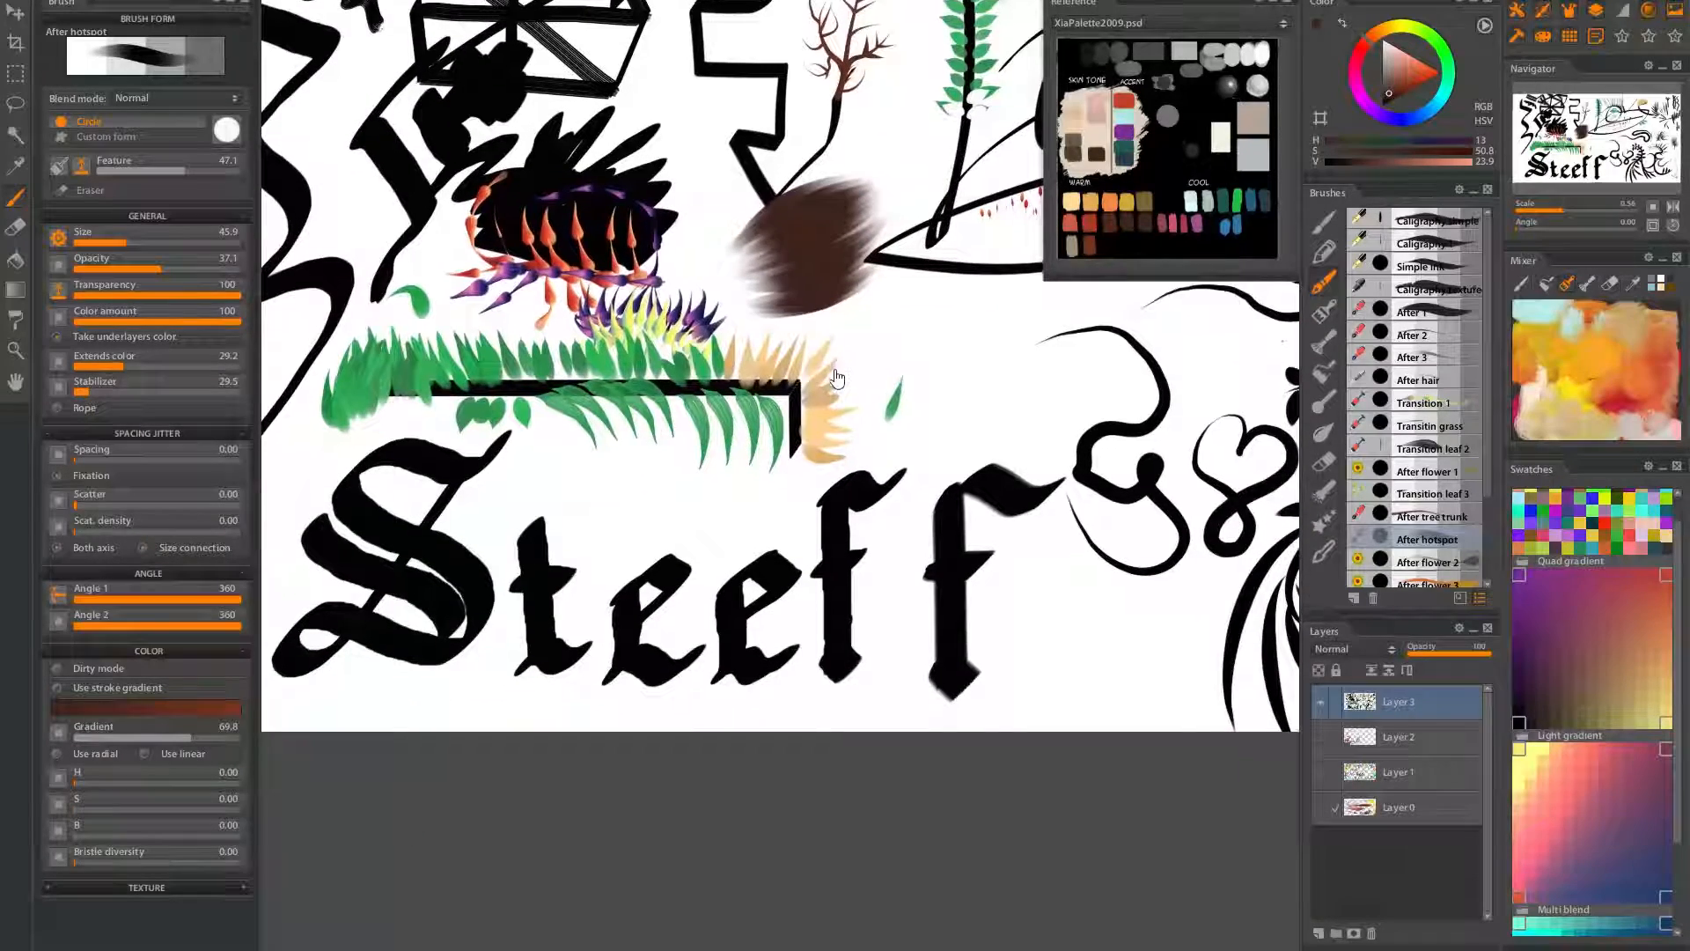
Paint a yellow stroke down the stem of the last letter f, undoing the black stroke tried over it
{"action": "left_click", "coordinate": [1580, 374], "text": "alt"}
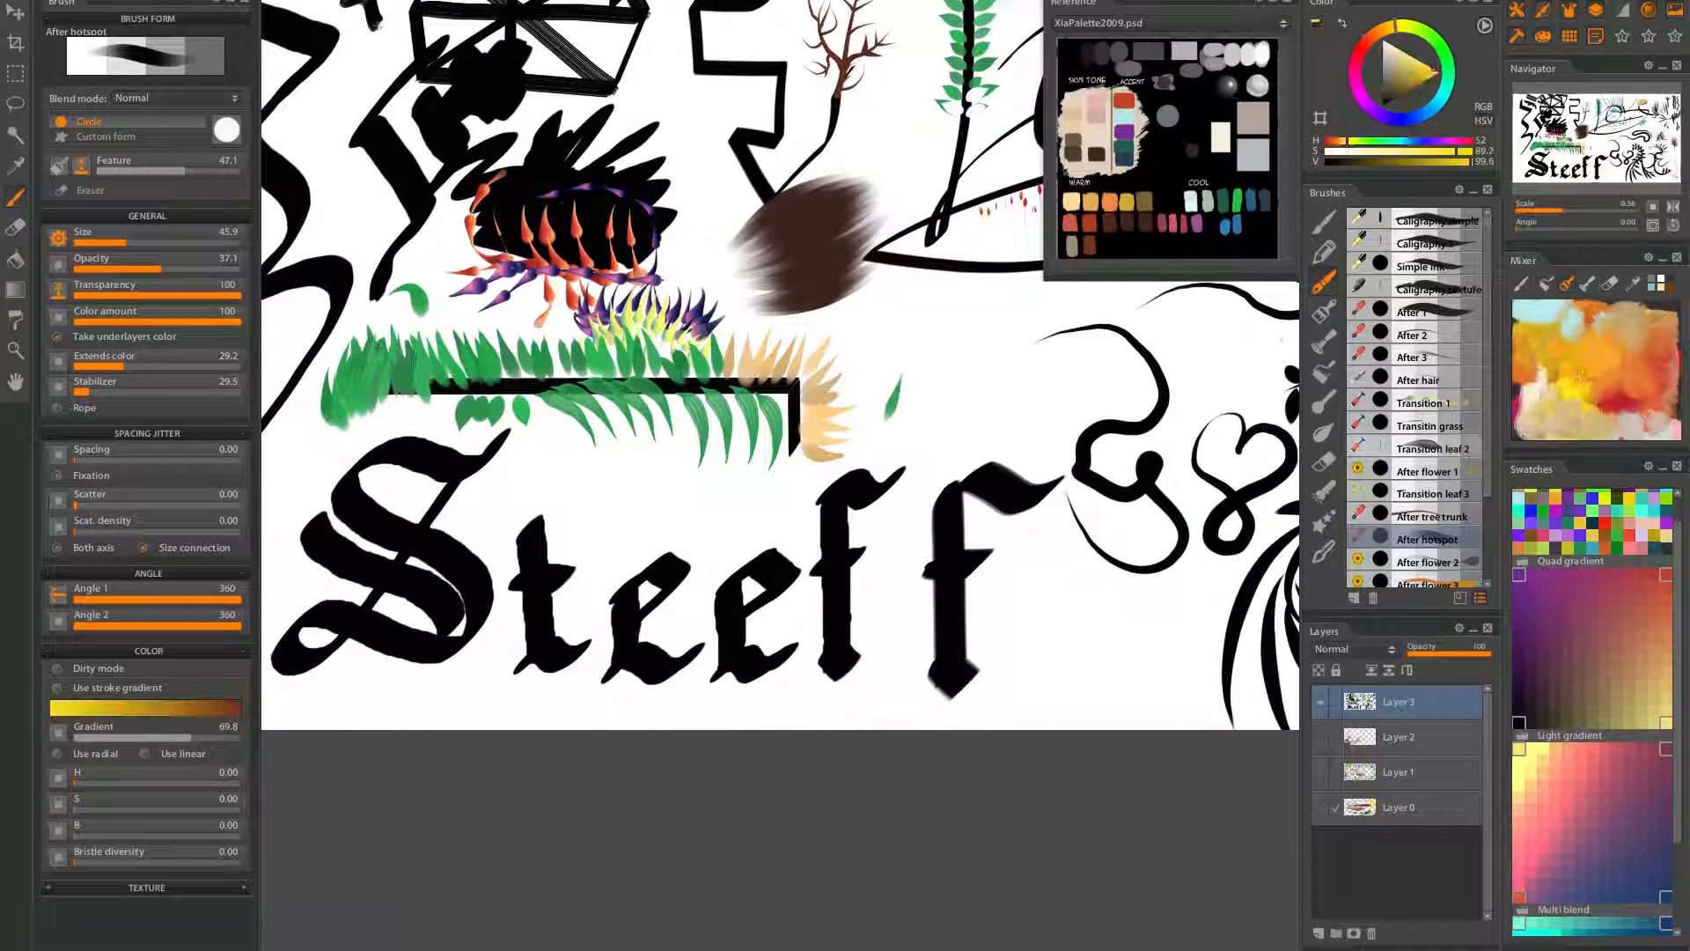
{"action": "mouse_move", "coordinate": [937, 547]}
{"action": "left_mouse_down"}
{"action": "mouse_move", "coordinate": [954, 698]}
{"action": "mouse_move", "coordinate": [937, 608]}
{"action": "mouse_move", "coordinate": [963, 566]}
{"action": "mouse_move", "coordinate": [947, 546]}
{"action": "mouse_move", "coordinate": [951, 695]}
{"action": "mouse_move", "coordinate": [949, 520]}
{"action": "left_mouse_up"}
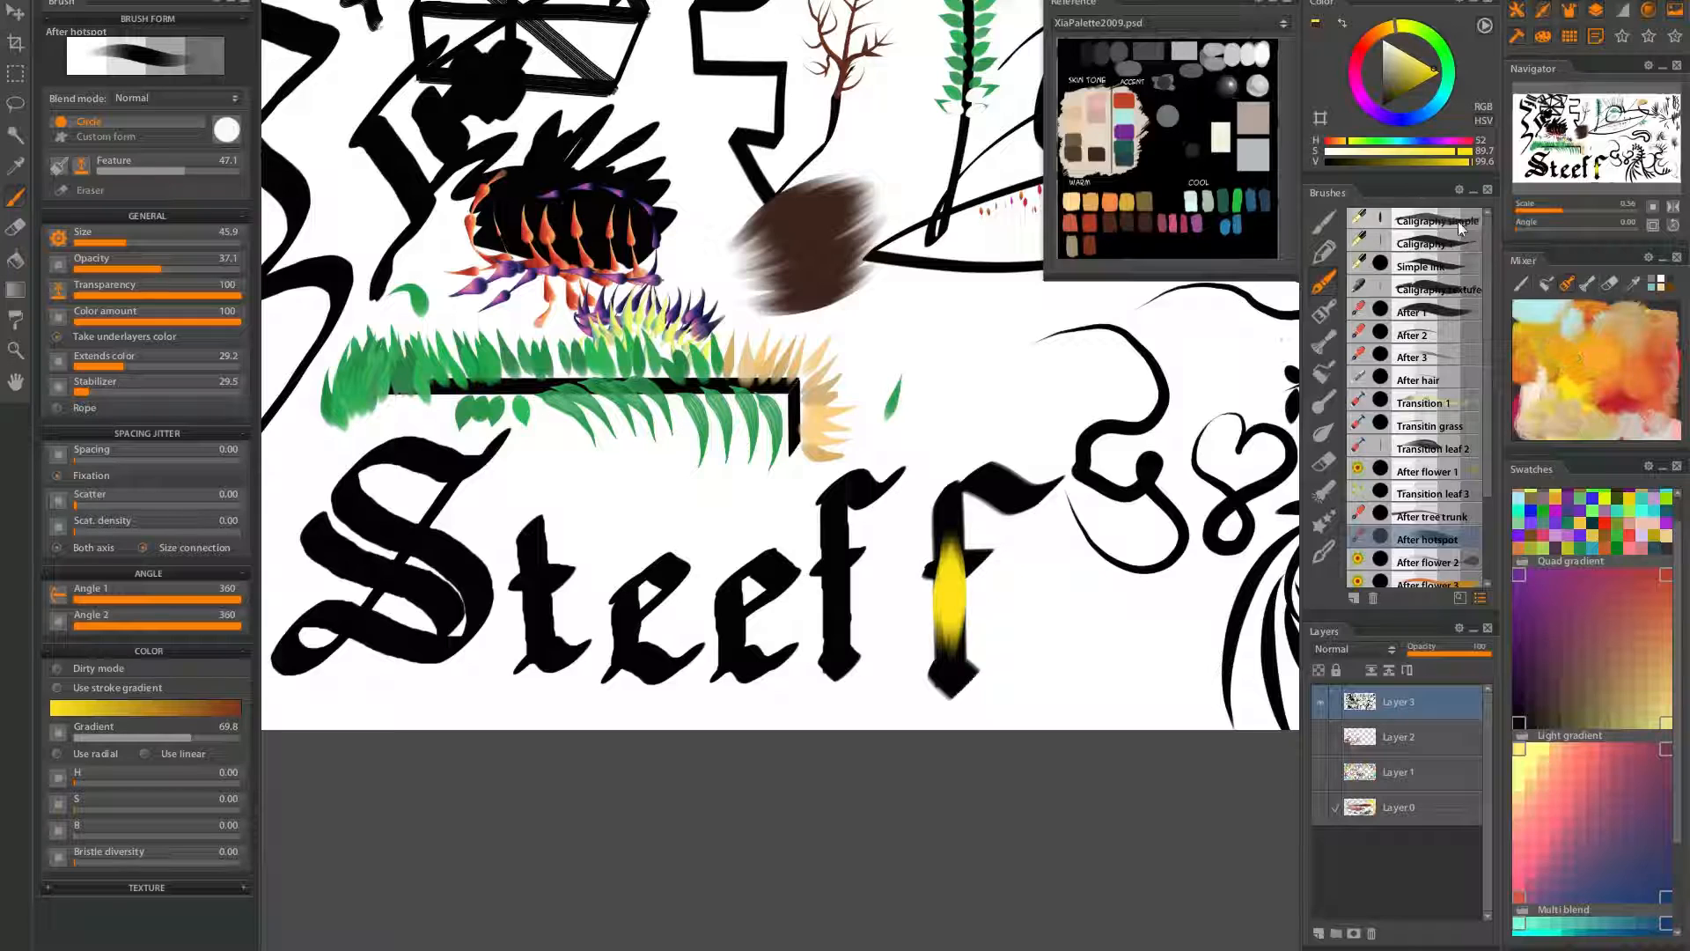
{"action": "left_click", "coordinate": [926, 568], "text": "alt"}
{"action": "left_click_drag", "start_coordinate": [948, 544], "coordinate": [944, 622]}
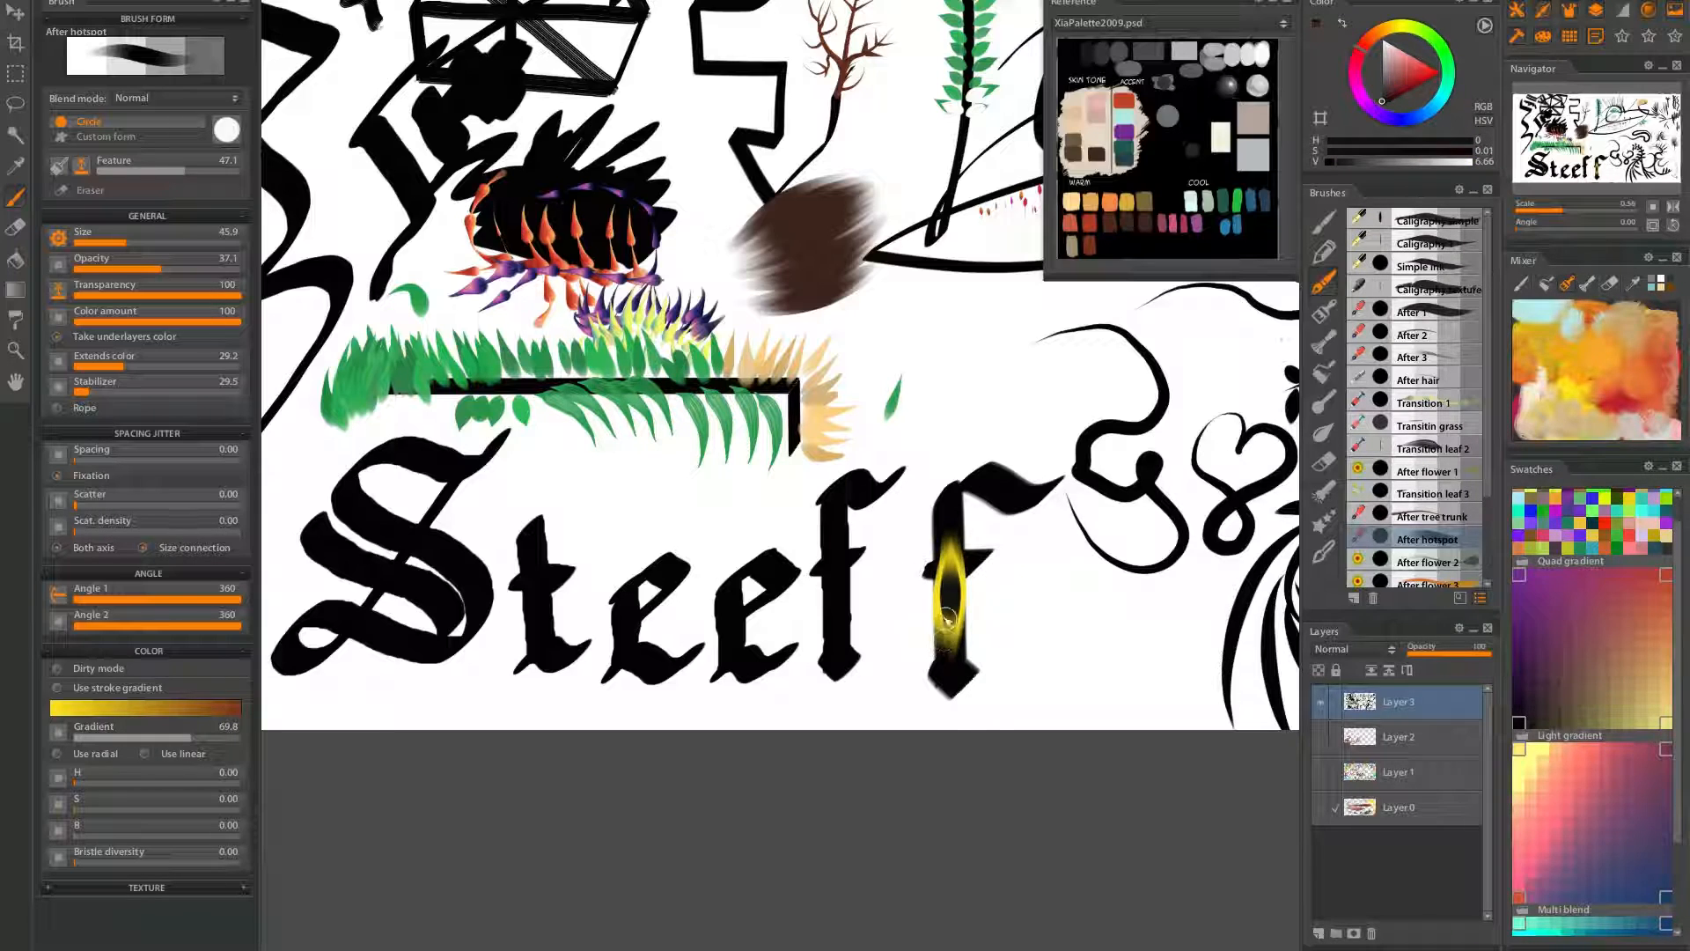
{"action": "key", "text": "ctrl+z"}
Sample a pale cream color and paint a highlight inside the yellow stroke on the last letter f
{"action": "left_click", "coordinate": [1525, 402], "text": "alt"}
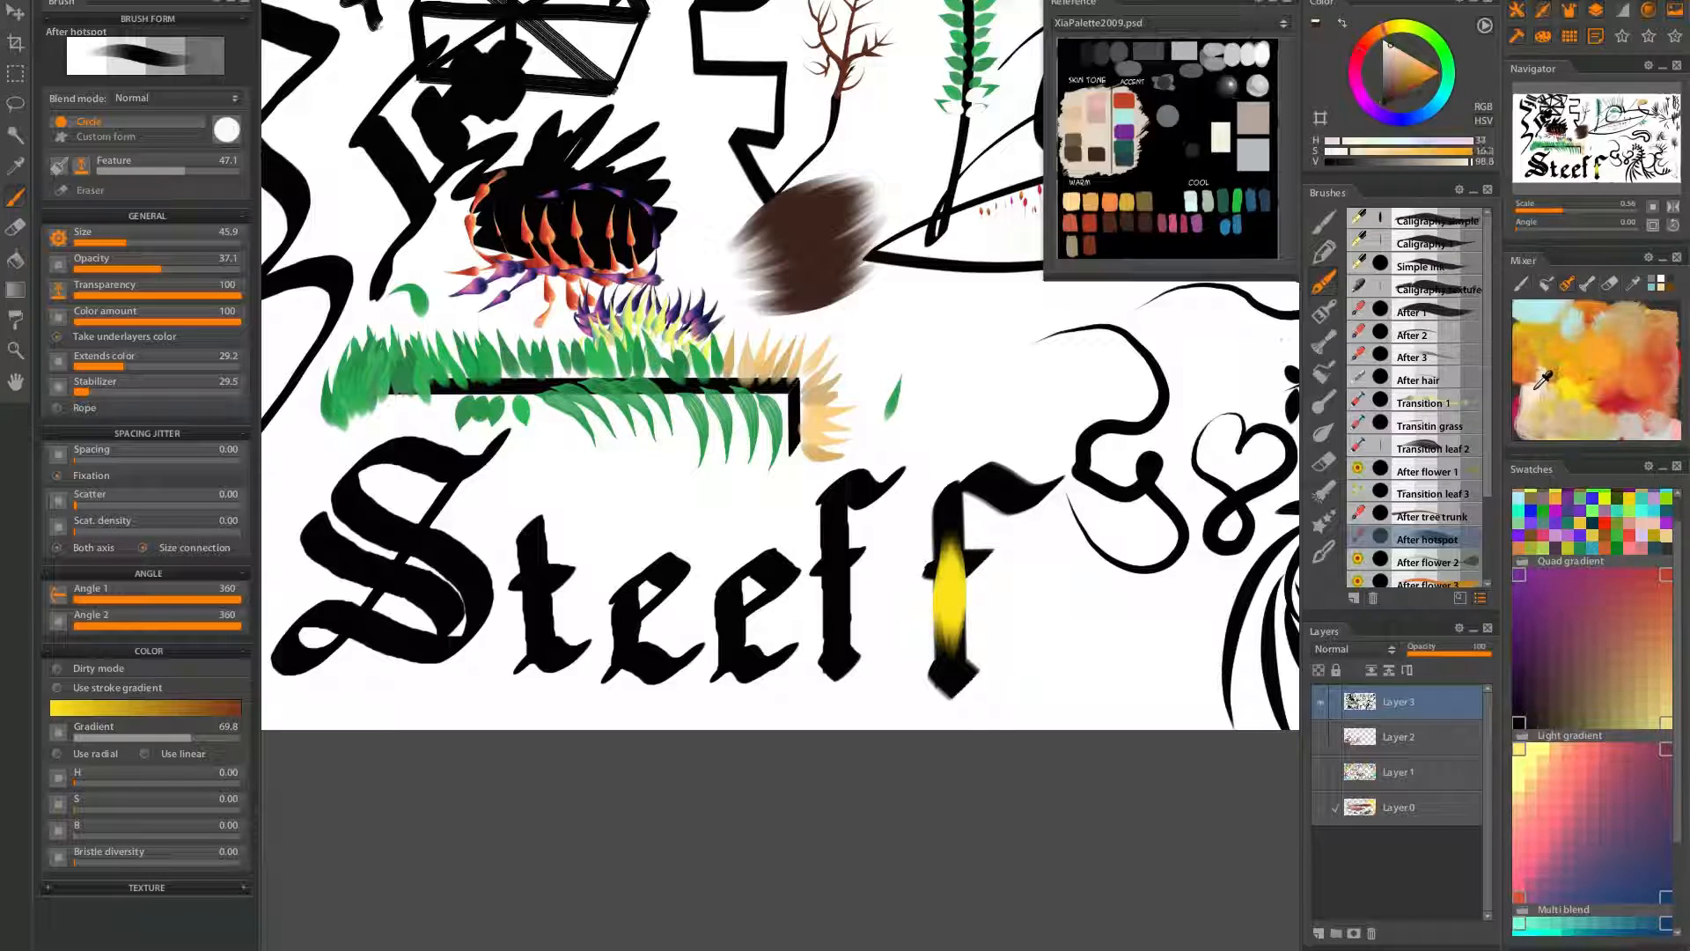
{"action": "left_click_drag", "start_coordinate": [954, 544], "coordinate": [939, 660]}
{"action": "mouse_move", "coordinate": [994, 589]}
{"action": "left_mouse_down"}
{"action": "mouse_move", "coordinate": [1056, 592]}
{"action": "mouse_move", "coordinate": [973, 671]}
{"action": "mouse_move", "coordinate": [860, 717]}
{"action": "mouse_move", "coordinate": [908, 718]}
{"action": "mouse_move", "coordinate": [1039, 602]}
{"action": "mouse_move", "coordinate": [954, 546]}
{"action": "mouse_move", "coordinate": [960, 508]}
{"action": "mouse_move", "coordinate": [950, 519]}
{"action": "left_mouse_up"}
Sample orange and paint strokes on the last f's upper stem and crossbar, plus a separate stroke beside the letter
{"action": "left_click", "coordinate": [1631, 394]}
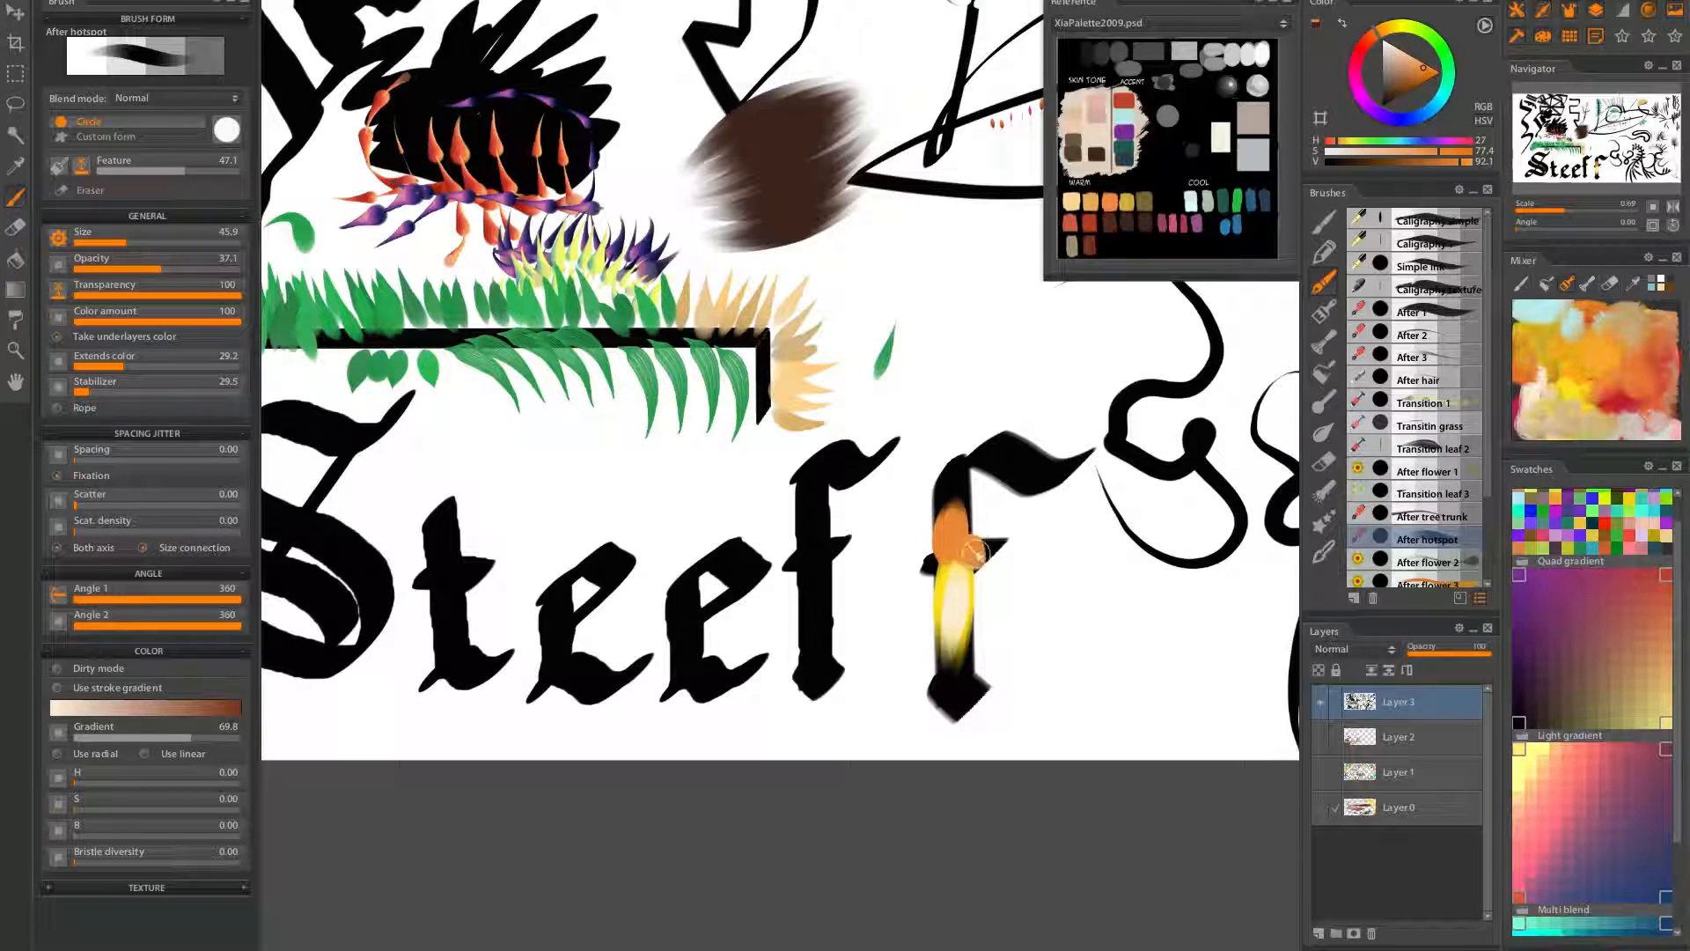
{"action": "left_click_drag", "start_coordinate": [1034, 558], "coordinate": [1013, 629]}
{"action": "mouse_move", "coordinate": [1094, 550]}
{"action": "left_mouse_down"}
{"action": "mouse_move", "coordinate": [916, 623]}
{"action": "mouse_move", "coordinate": [1034, 690]}
{"action": "left_mouse_up"}
{"action": "left_click_drag", "start_coordinate": [910, 363], "coordinate": [918, 477]}
Cover the right and middle parts of the brown patch with overlapping orange strokes
{"action": "left_click_drag", "start_coordinate": [812, 373], "coordinate": [718, 415]}
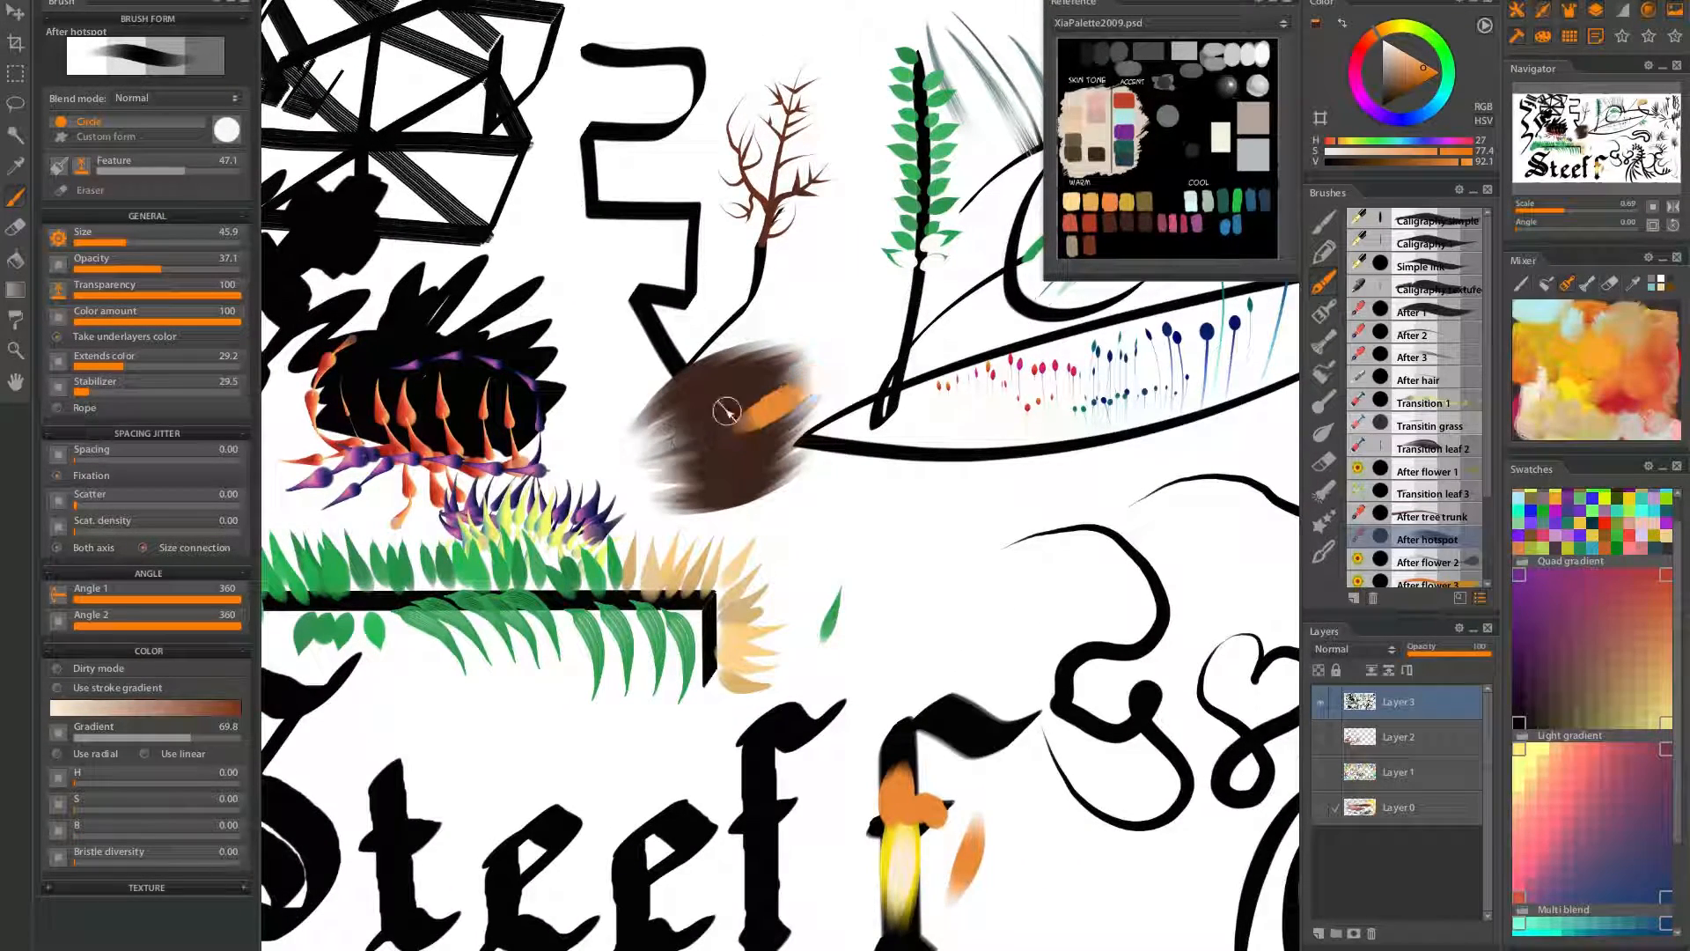
{"action": "mouse_move", "coordinate": [833, 366]}
{"action": "left_mouse_down"}
{"action": "mouse_move", "coordinate": [691, 469]}
{"action": "mouse_move", "coordinate": [824, 387]}
{"action": "mouse_move", "coordinate": [809, 419]}
{"action": "mouse_move", "coordinate": [753, 449]}
{"action": "left_mouse_up"}
{"action": "mouse_move", "coordinate": [843, 400]}
{"action": "left_mouse_down"}
{"action": "mouse_move", "coordinate": [760, 452]}
{"action": "mouse_move", "coordinate": [787, 477]}
{"action": "mouse_move", "coordinate": [813, 393]}
{"action": "mouse_move", "coordinate": [959, 465]}
{"action": "left_mouse_up"}
{"action": "mouse_move", "coordinate": [854, 356]}
{"action": "left_mouse_down"}
{"action": "mouse_move", "coordinate": [830, 398]}
{"action": "mouse_move", "coordinate": [672, 479]}
{"action": "left_mouse_up"}
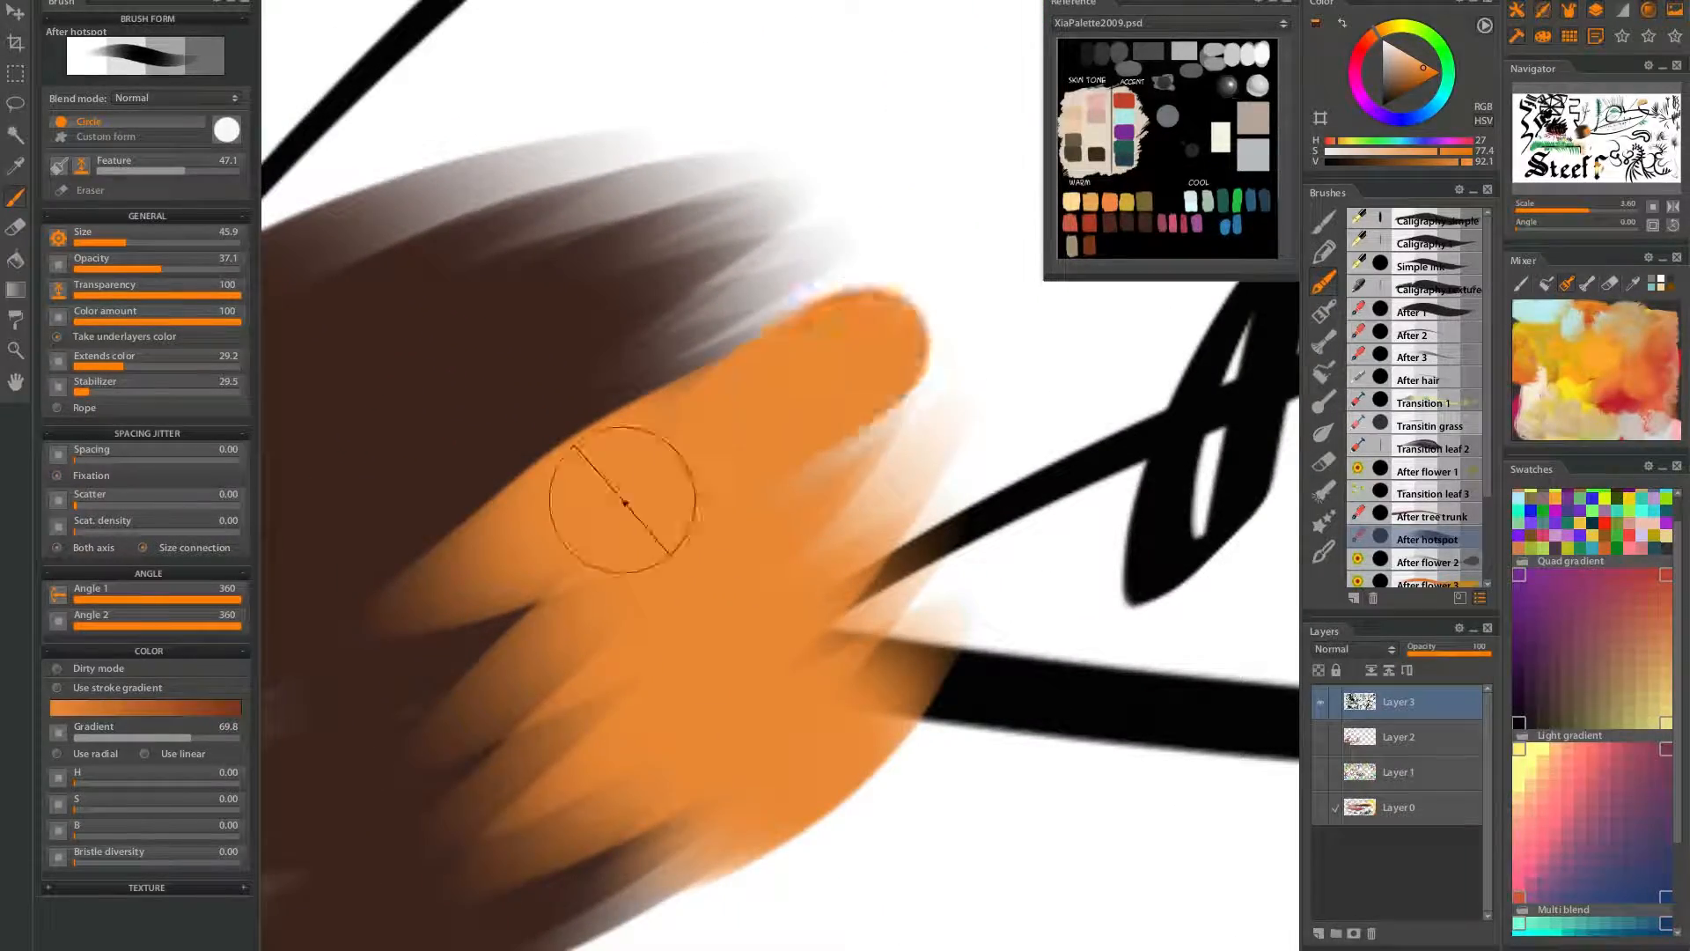
{"action": "left_click_drag", "start_coordinate": [796, 265], "coordinate": [476, 430]}
{"action": "left_click_drag", "start_coordinate": [538, 297], "coordinate": [704, 233]}
{"action": "left_click_drag", "start_coordinate": [773, 122], "coordinate": [353, 339]}
{"action": "left_click_drag", "start_coordinate": [827, 459], "coordinate": [756, 454]}
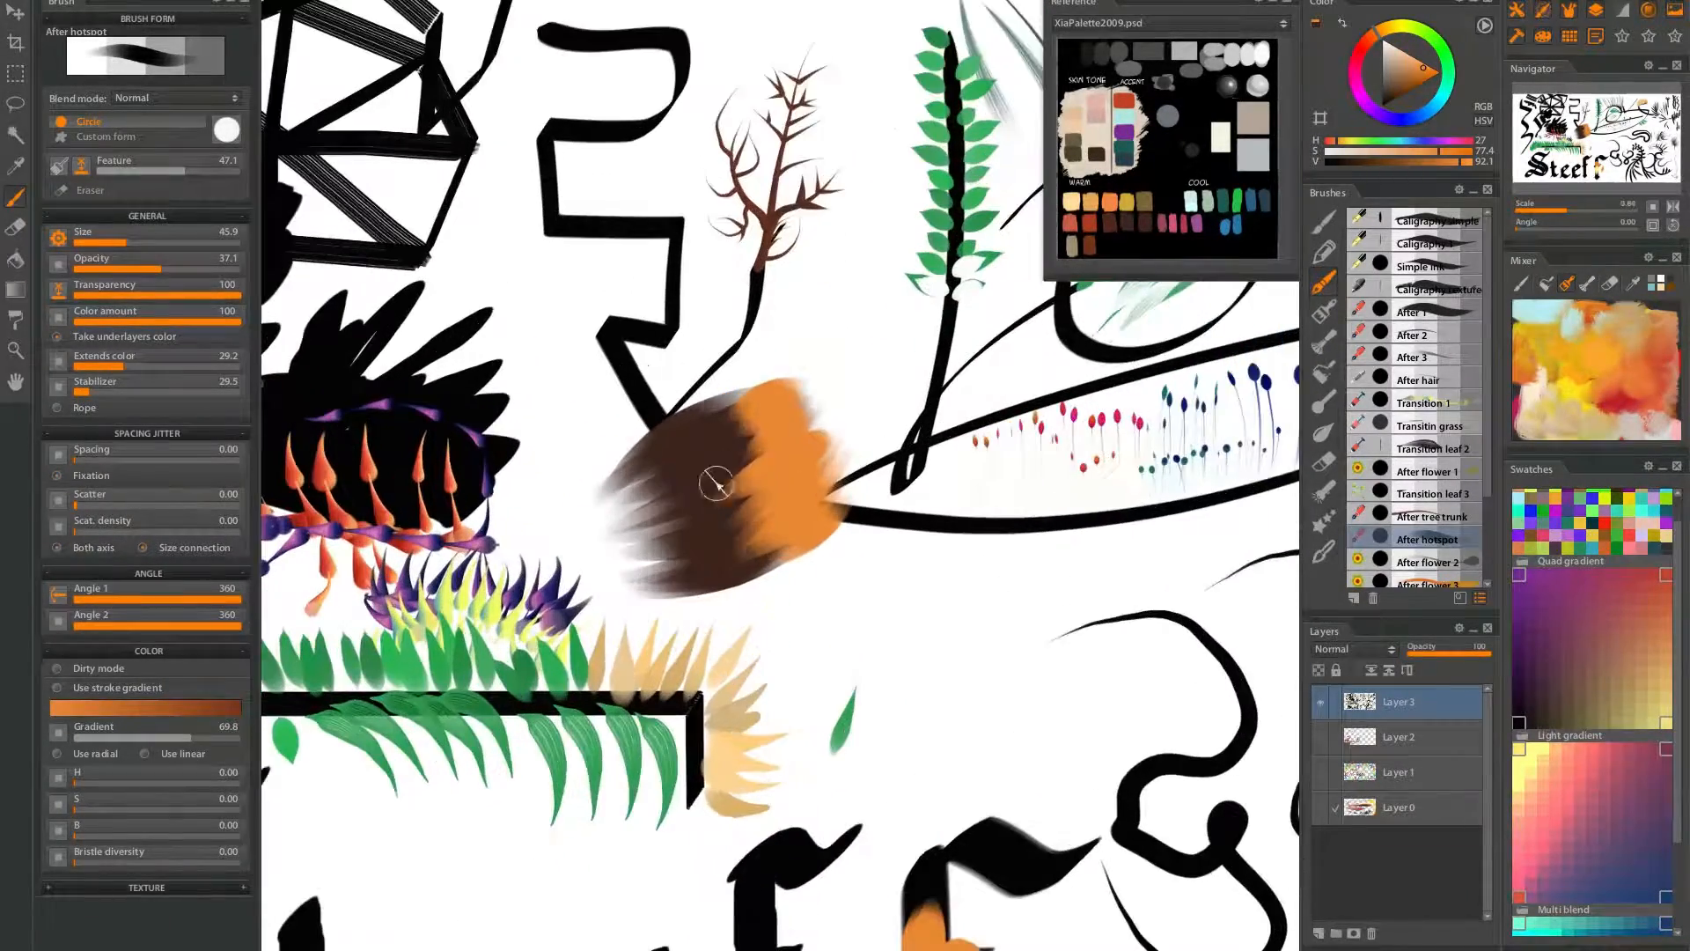
{"action": "mouse_move", "coordinate": [790, 373]}
{"action": "left_mouse_down"}
{"action": "mouse_move", "coordinate": [650, 443]}
{"action": "mouse_move", "coordinate": [802, 376]}
{"action": "mouse_move", "coordinate": [662, 481]}
{"action": "mouse_move", "coordinate": [726, 454]}
{"action": "mouse_move", "coordinate": [690, 496]}
{"action": "mouse_move", "coordinate": [687, 550]}
{"action": "mouse_move", "coordinate": [704, 566]}
{"action": "mouse_move", "coordinate": [774, 549]}
{"action": "mouse_move", "coordinate": [736, 581]}
{"action": "left_mouse_up"}
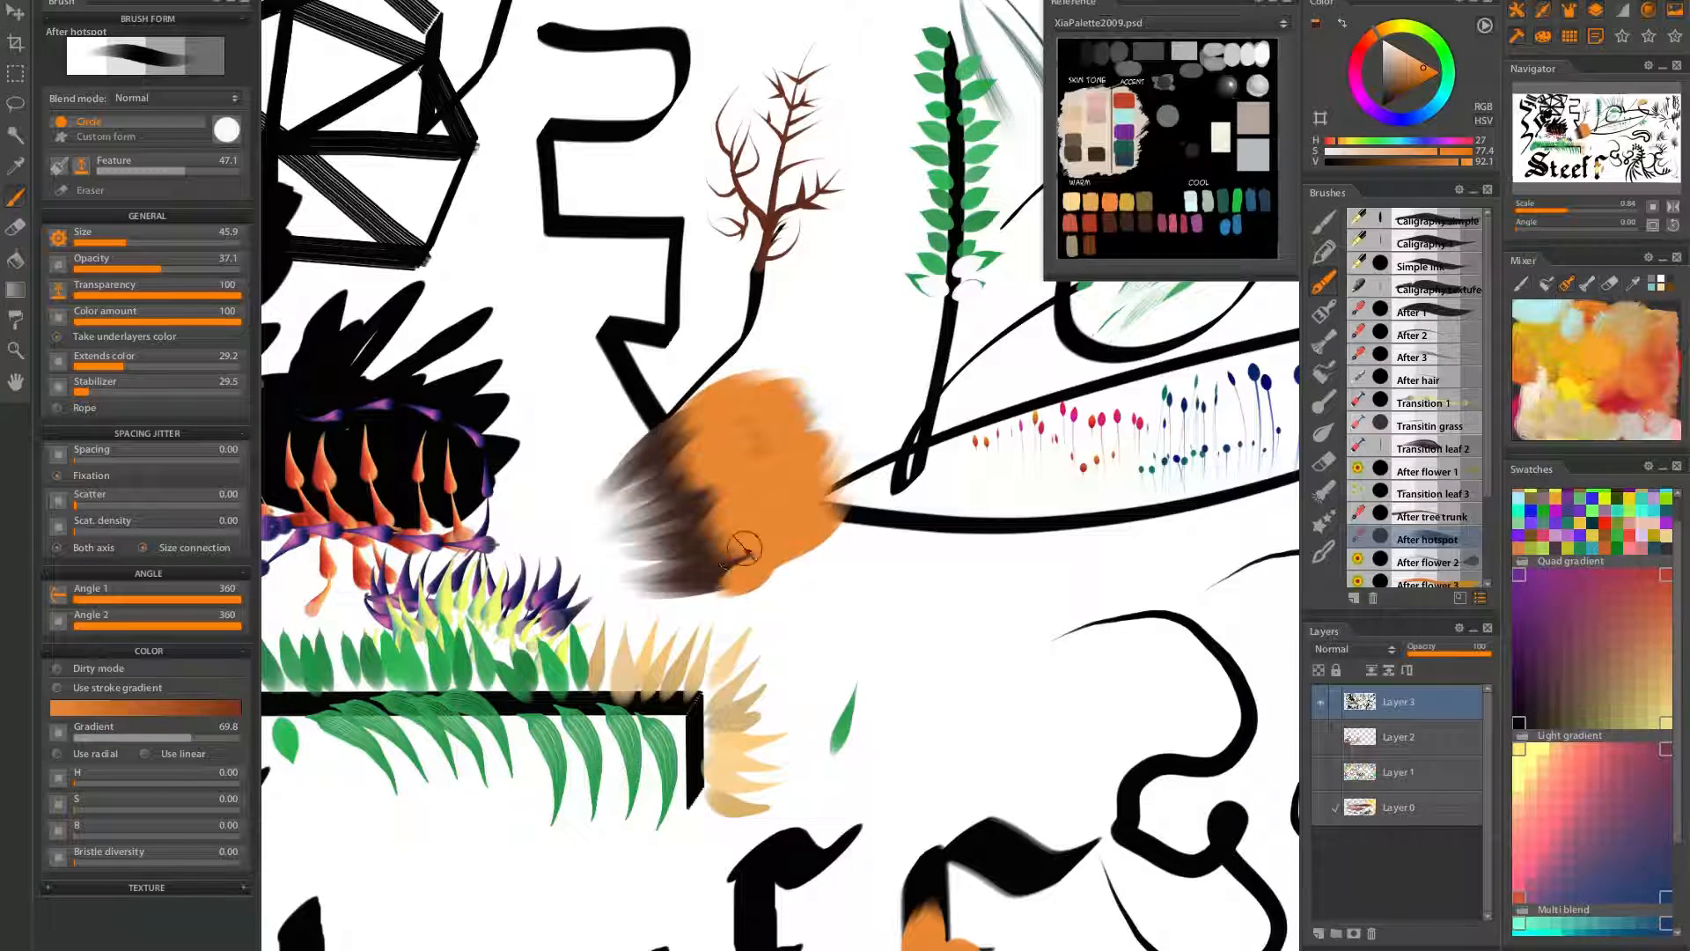
Choose a lighter, less saturated orange and paint highlight strokes through the middle of the orange area
{"action": "left_click", "coordinate": [1408, 58]}
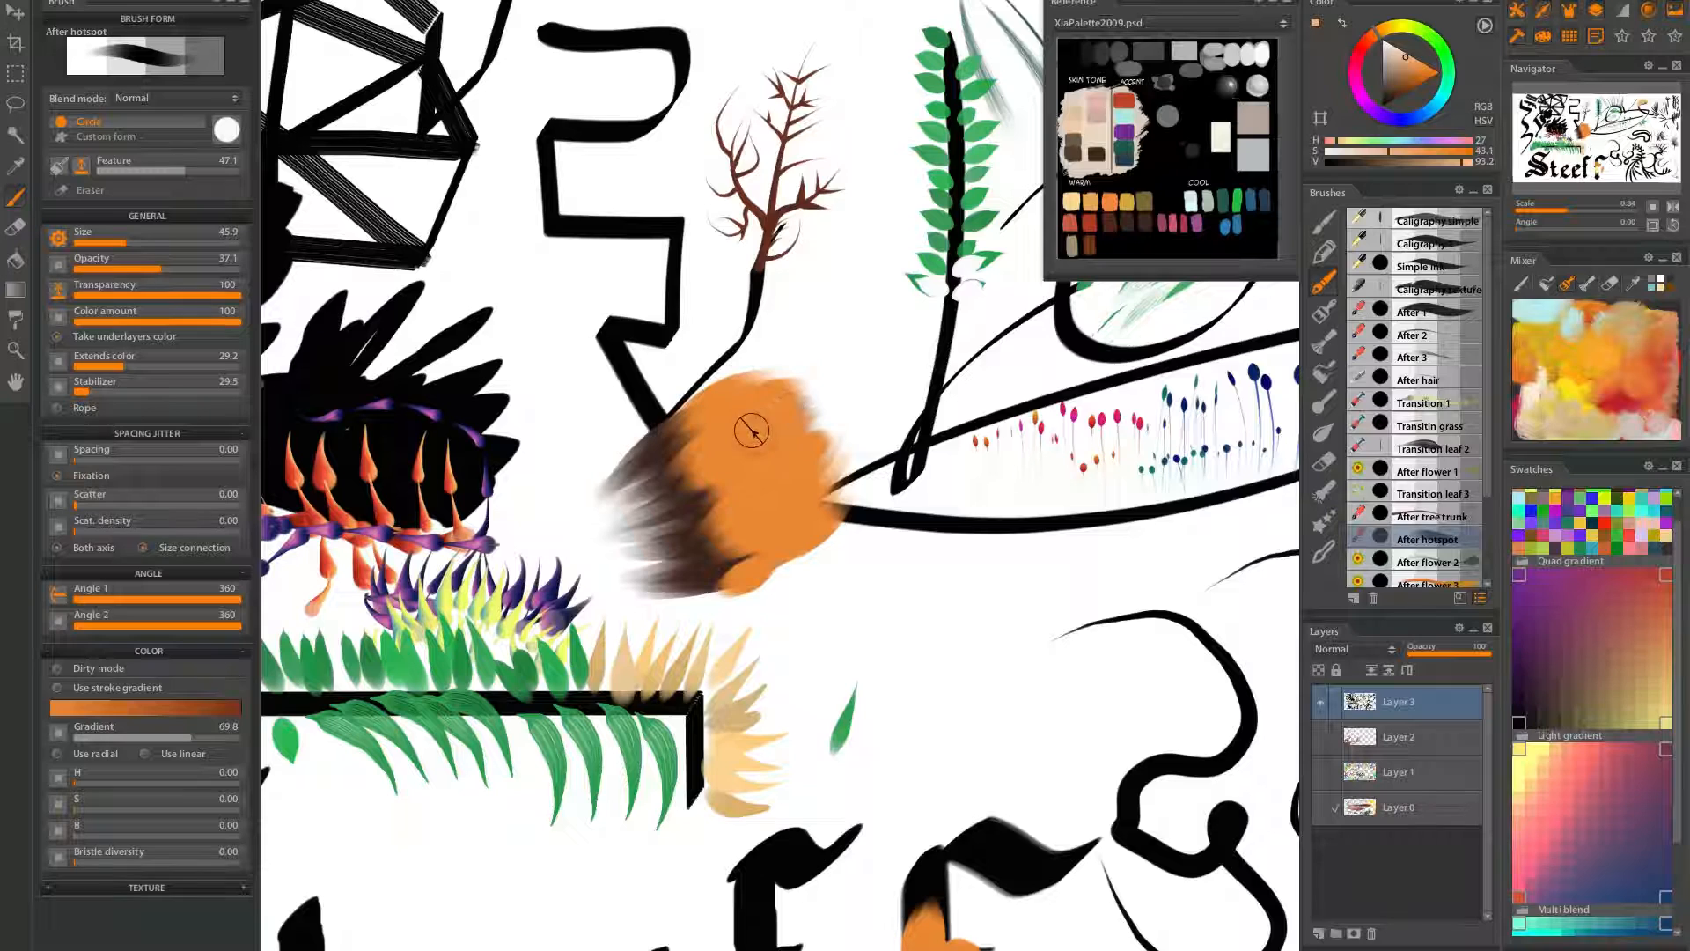
{"action": "left_click_drag", "start_coordinate": [763, 405], "coordinate": [660, 441]}
{"action": "mouse_move", "coordinate": [784, 418]}
{"action": "left_mouse_down"}
{"action": "mouse_move", "coordinate": [700, 471]}
{"action": "mouse_move", "coordinate": [704, 528]}
{"action": "left_mouse_up"}
{"action": "mouse_move", "coordinate": [814, 471]}
{"action": "left_mouse_down"}
{"action": "mouse_move", "coordinate": [731, 542]}
{"action": "mouse_move", "coordinate": [766, 554]}
{"action": "mouse_move", "coordinate": [702, 581]}
{"action": "left_mouse_up"}
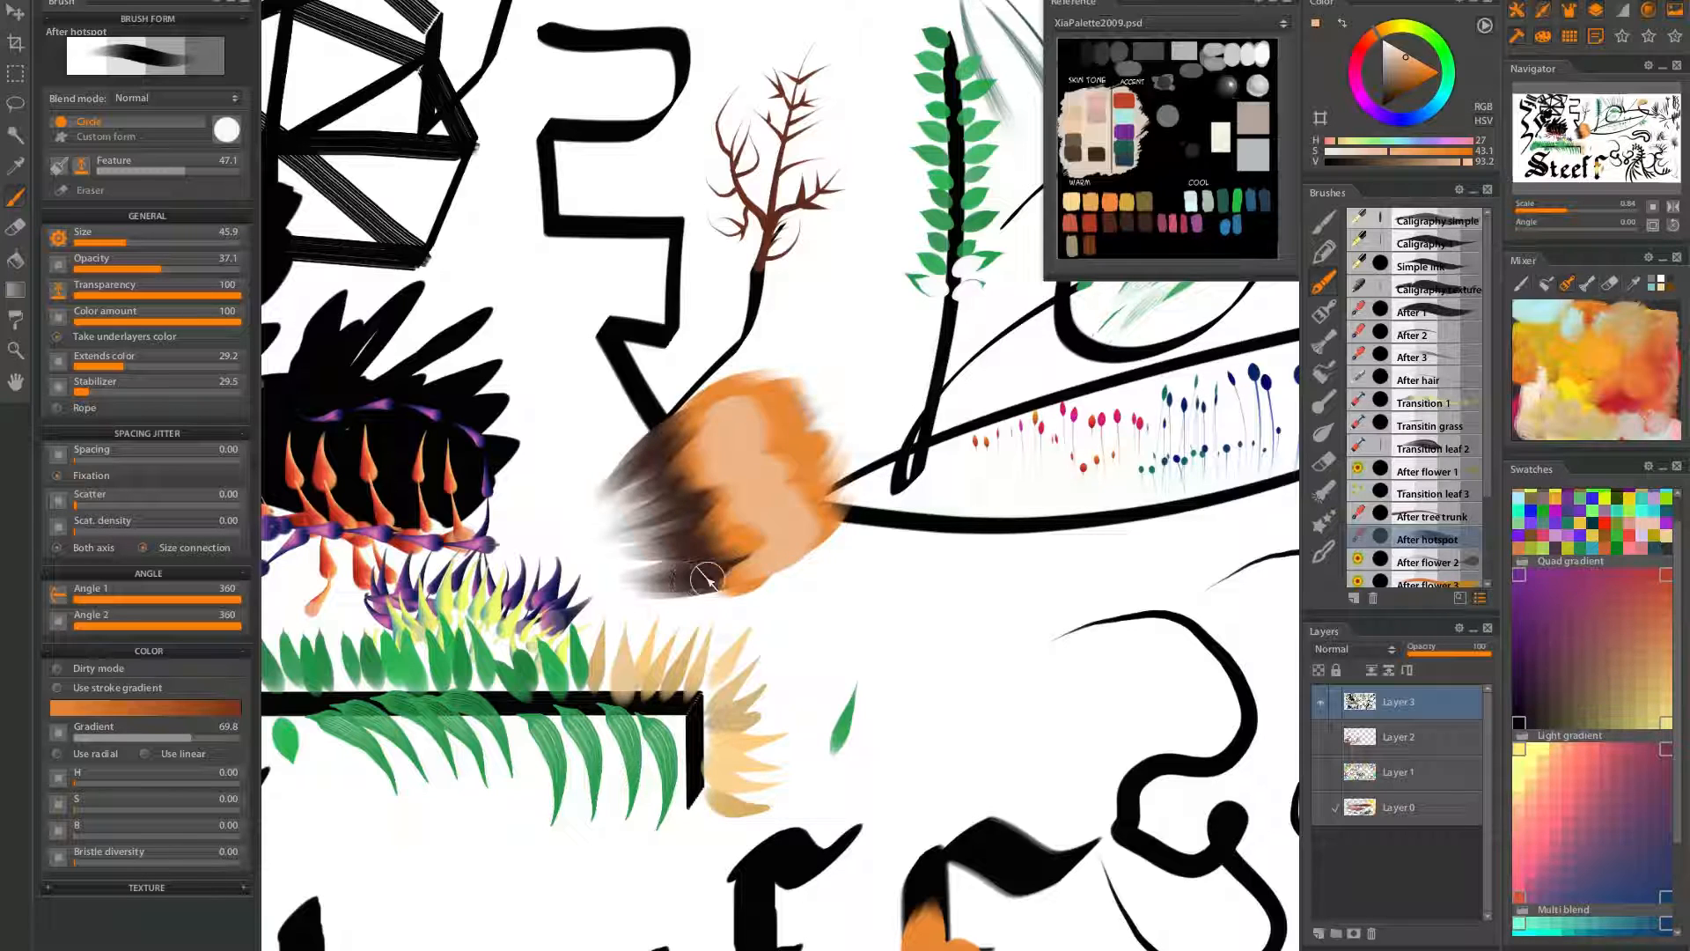
Select the After flower 2 brush and look over the whole canvas and the full list of presets
{"action": "scroll", "coordinate": [932, 558], "scroll_direction": "down", "scroll_amount": 5}
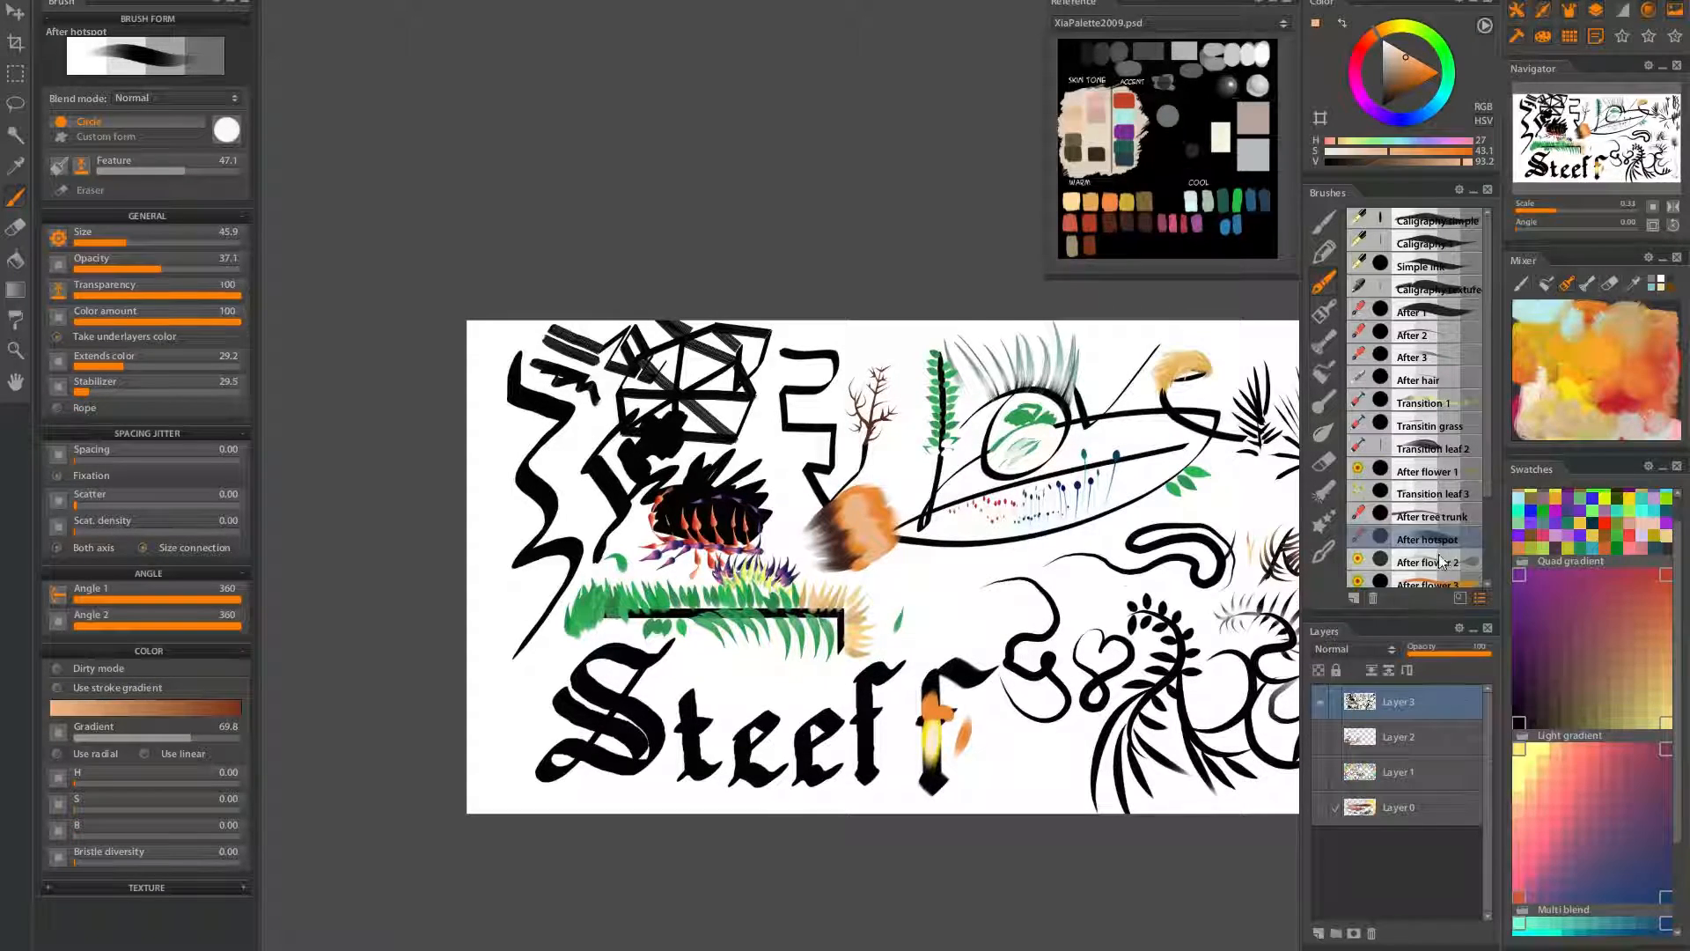
{"action": "left_click", "coordinate": [1443, 561]}
{"action": "scroll", "coordinate": [1485, 441], "scroll_direction": "down", "scroll_amount": 3}
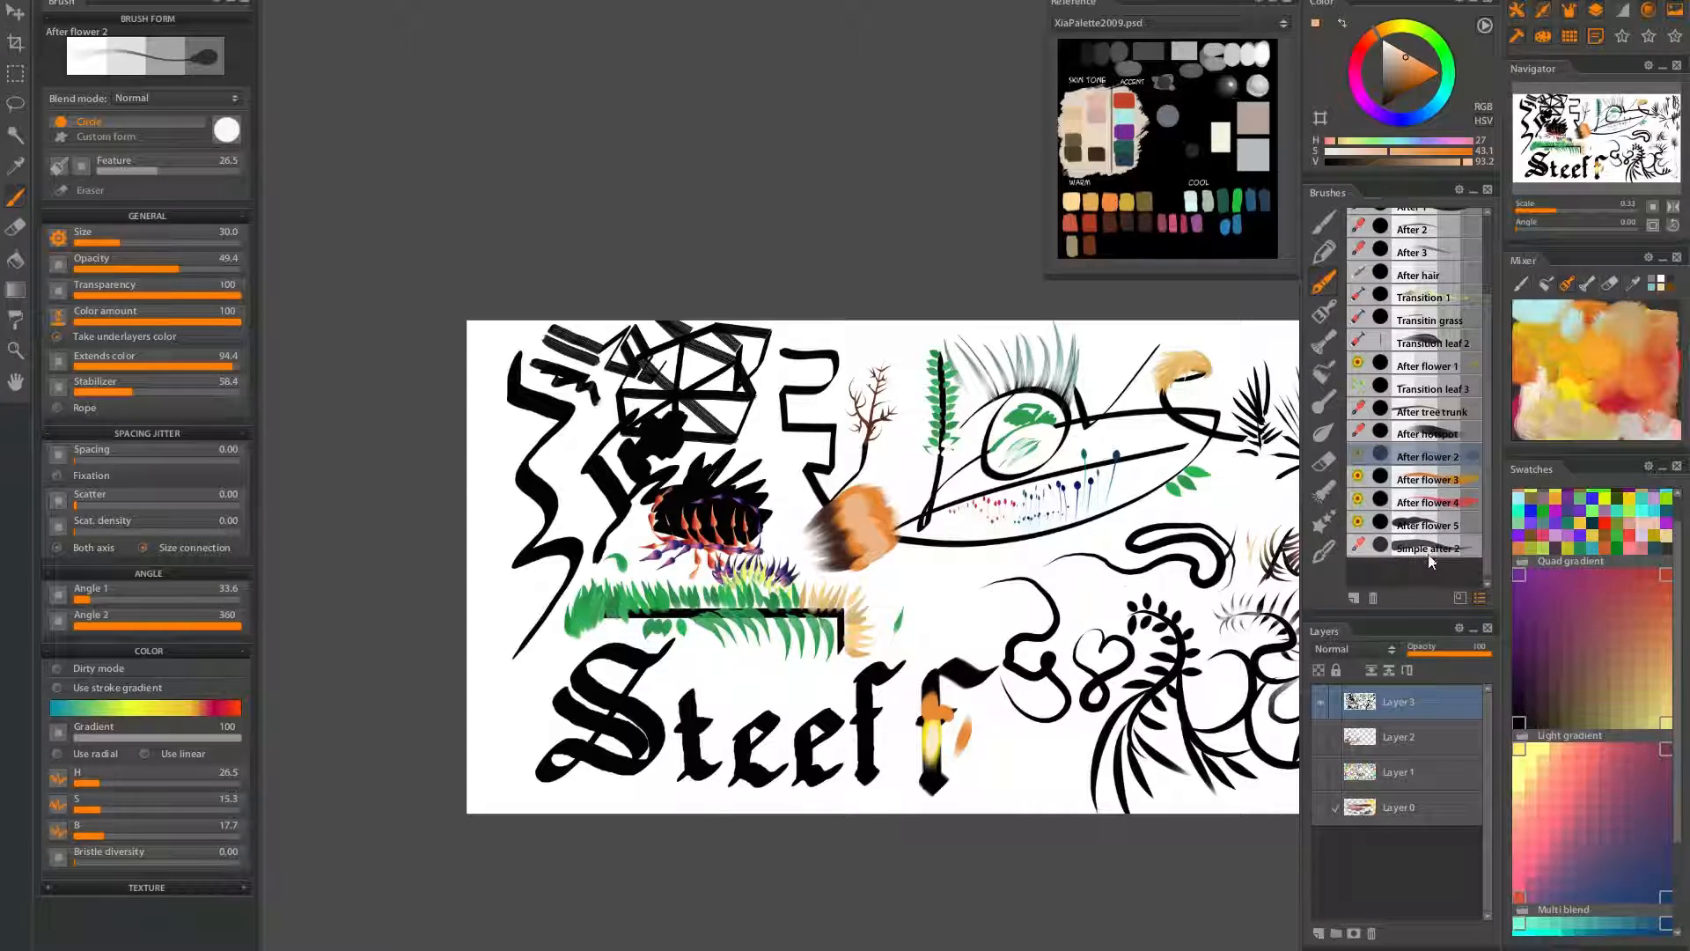
{"action": "mouse_move", "coordinate": [1007, 566]}
{"action": "left_mouse_down"}
{"action": "mouse_move", "coordinate": [891, 585]}
{"action": "mouse_move", "coordinate": [776, 646]}
{"action": "mouse_move", "coordinate": [722, 705]}
{"action": "left_mouse_up"}
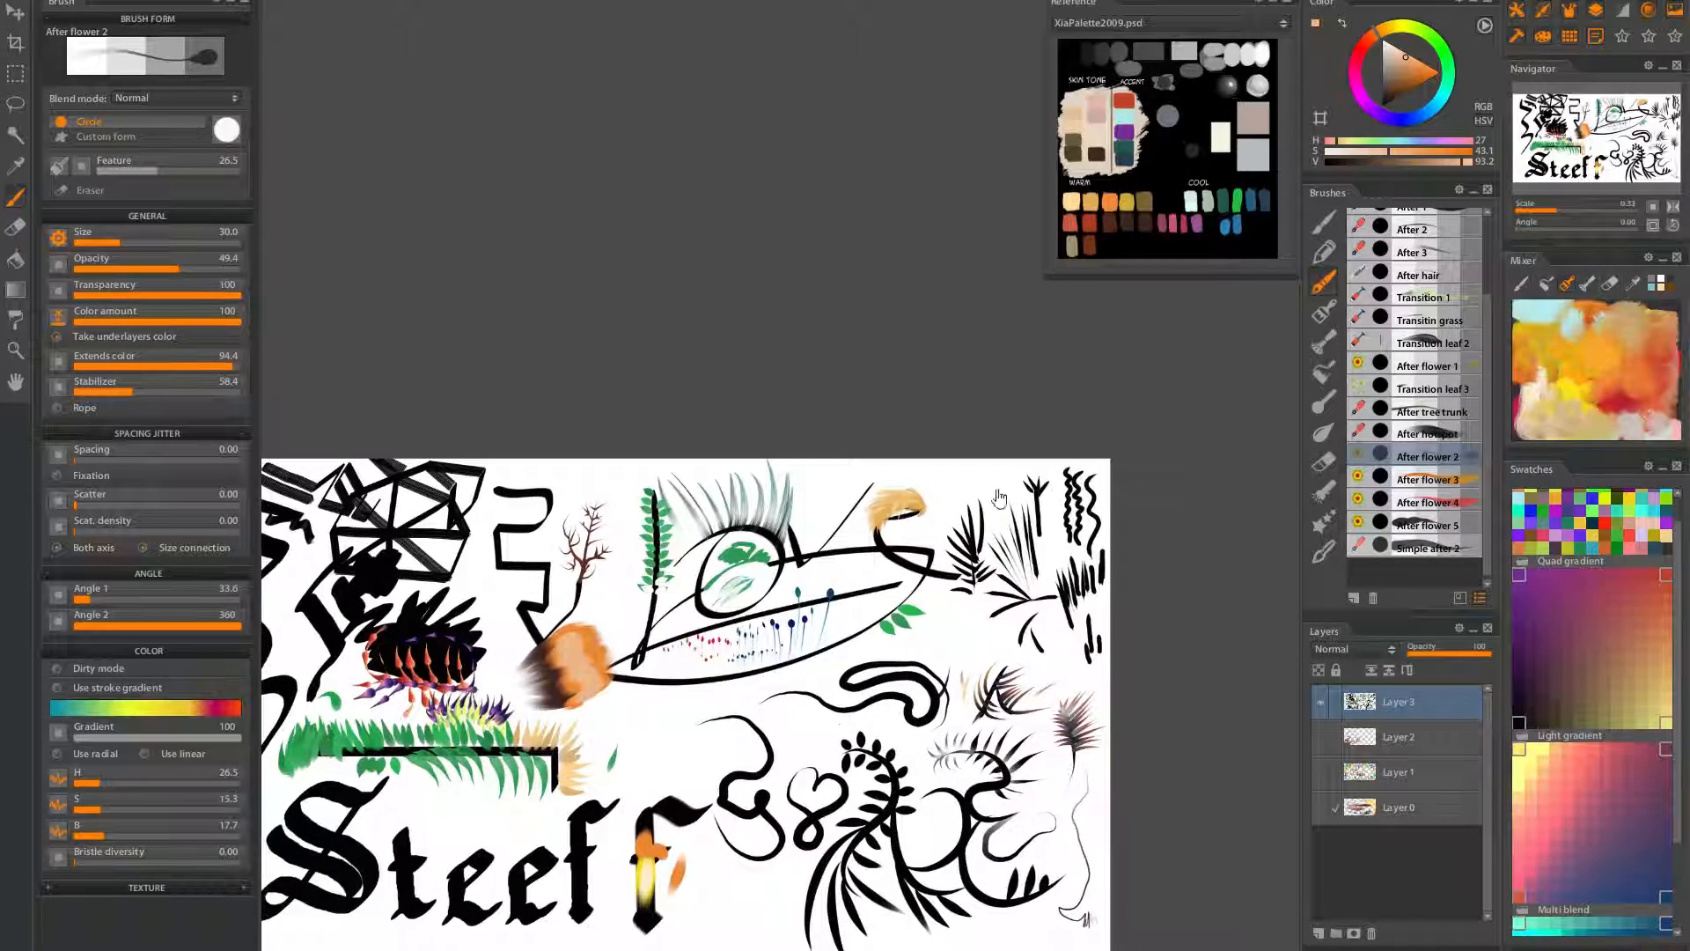
{"action": "left_click_drag", "start_coordinate": [1488, 412], "coordinate": [1490, 326]}
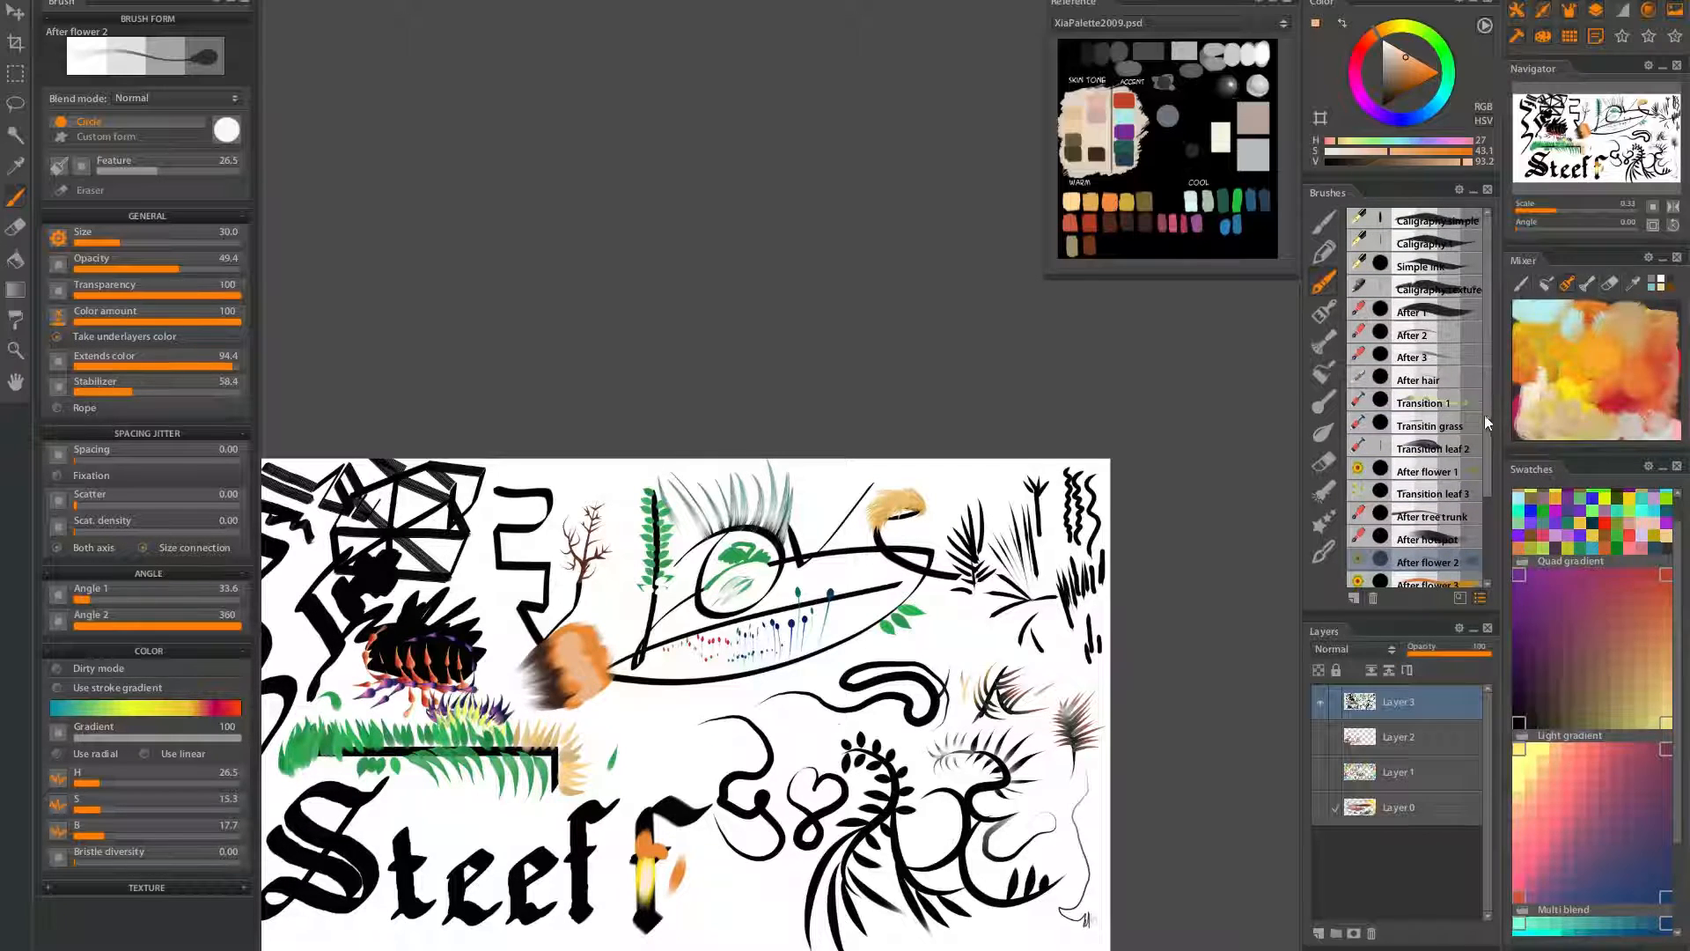
Paint After flower 2 petal and stamen strokes fanning upward and to the left from the top of the last f's stem
{"action": "left_click_drag", "start_coordinate": [1488, 420], "coordinate": [1492, 547]}
{"action": "left_click_drag", "start_coordinate": [713, 635], "coordinate": [699, 407]}
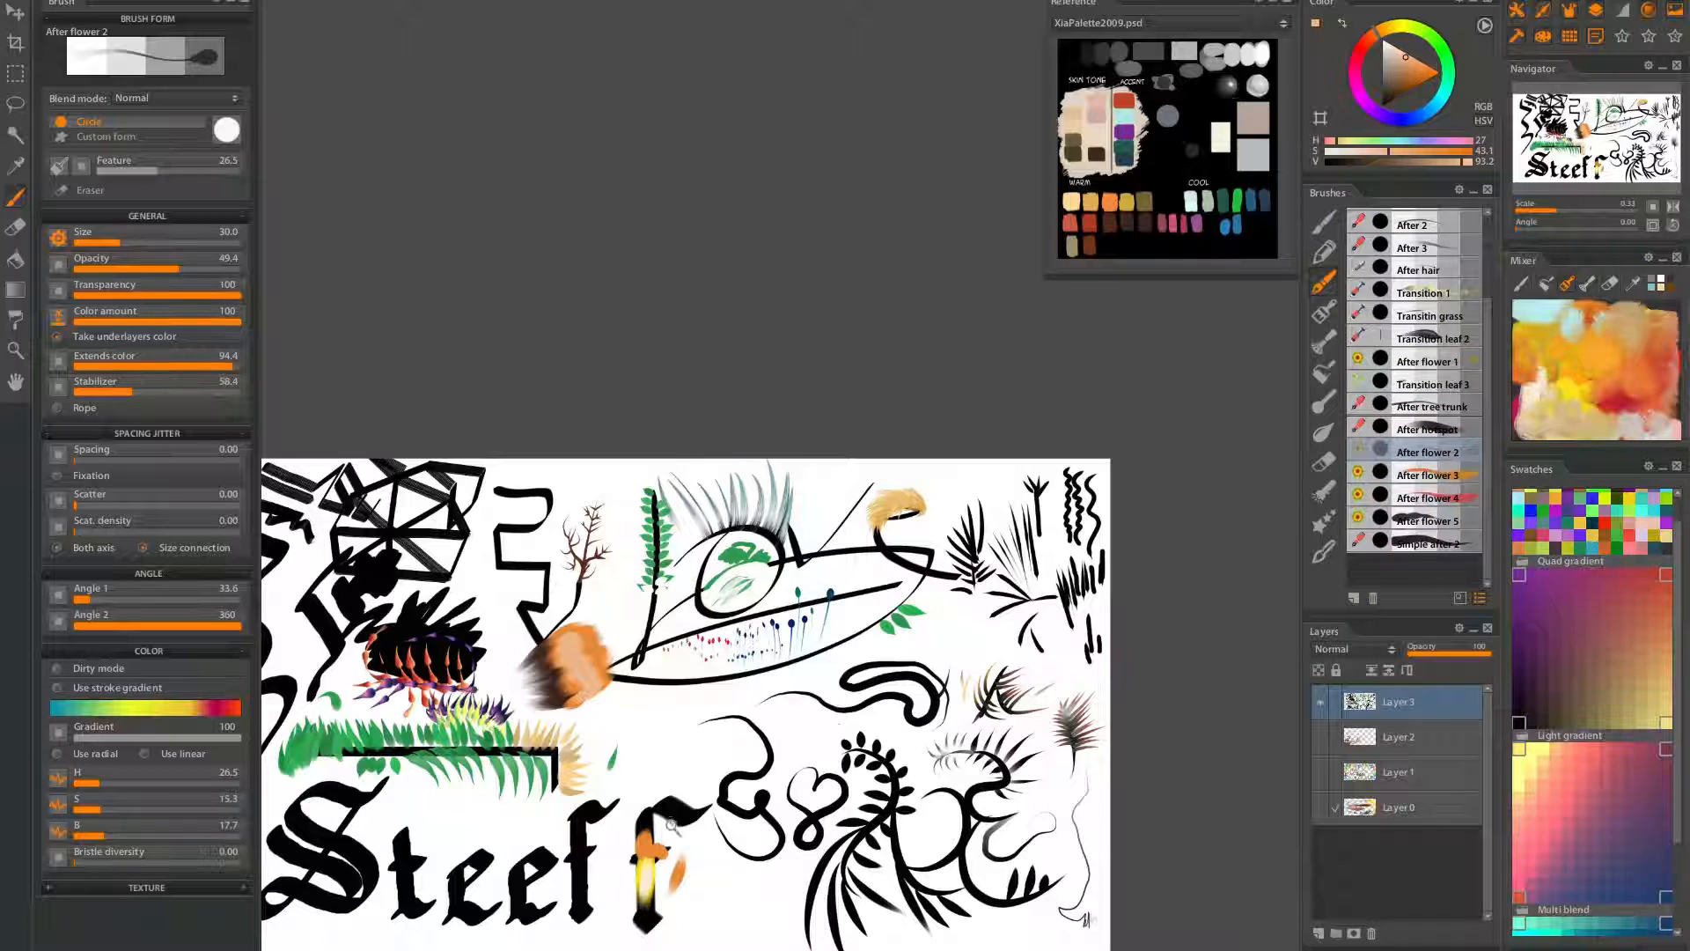
{"action": "scroll", "coordinate": [670, 823], "scroll_direction": "up", "scroll_amount": 5}
{"action": "mouse_move", "coordinate": [691, 779]}
{"action": "left_mouse_down"}
{"action": "mouse_move", "coordinate": [678, 739]}
{"action": "mouse_move", "coordinate": [693, 616]}
{"action": "left_mouse_up"}
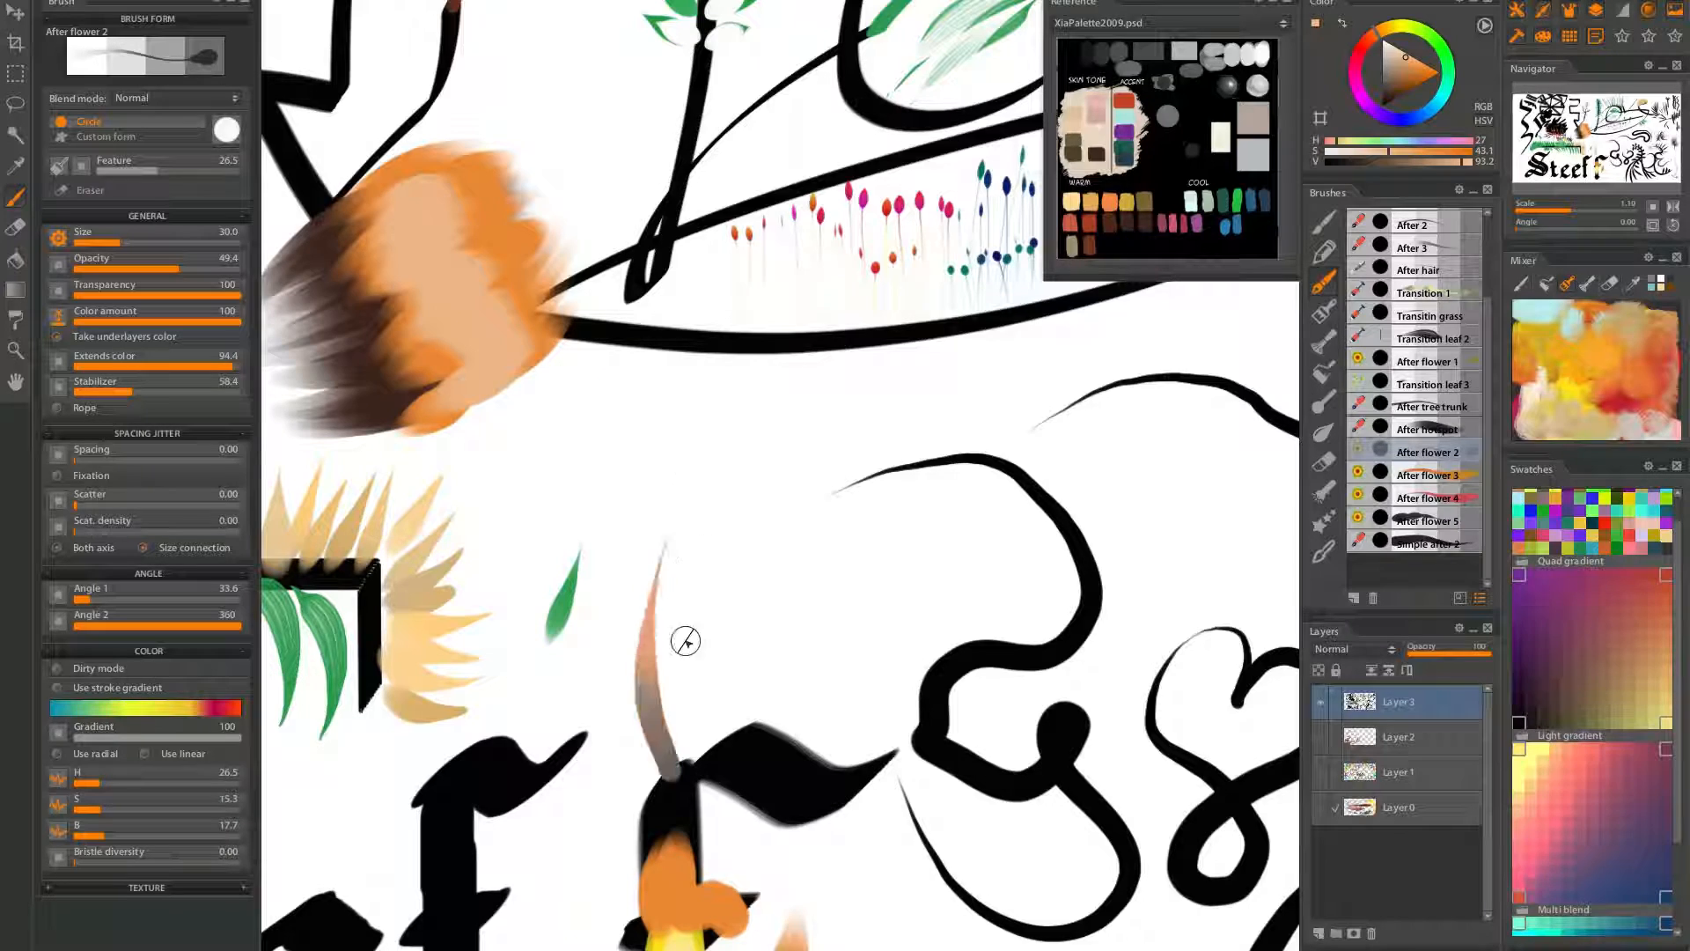
{"action": "left_click_drag", "start_coordinate": [688, 770], "coordinate": [695, 534]}
{"action": "left_click_drag", "start_coordinate": [656, 775], "coordinate": [578, 611]}
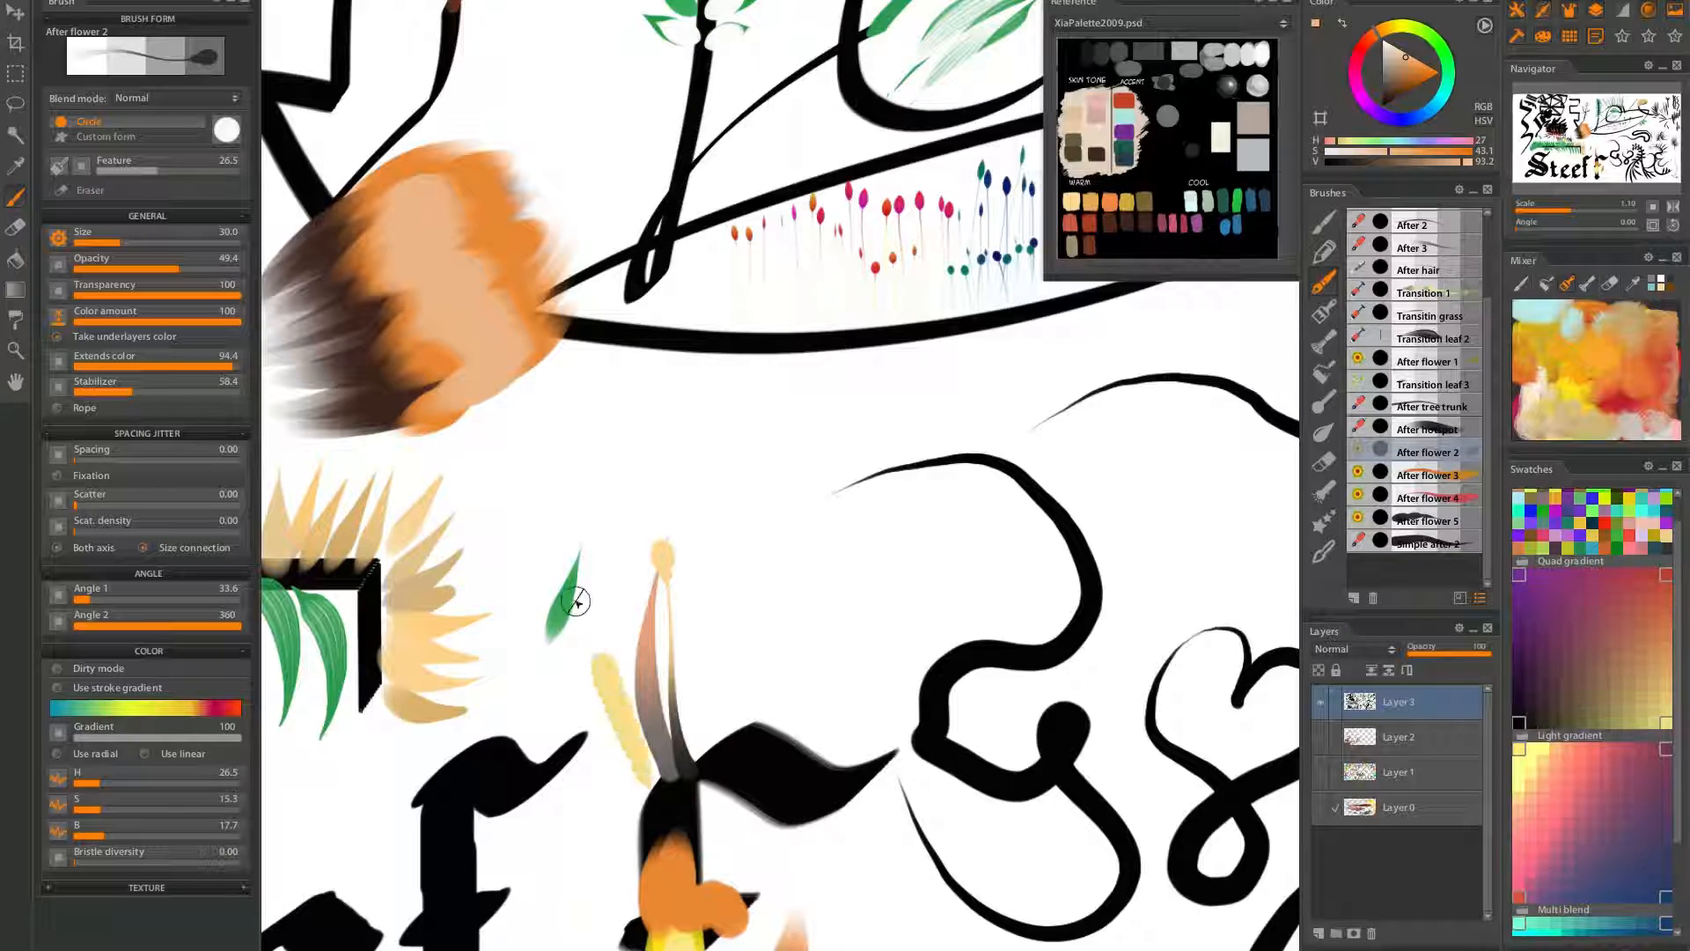
{"action": "left_click_drag", "start_coordinate": [642, 762], "coordinate": [551, 687]}
{"action": "left_click_drag", "start_coordinate": [640, 826], "coordinate": [590, 750]}
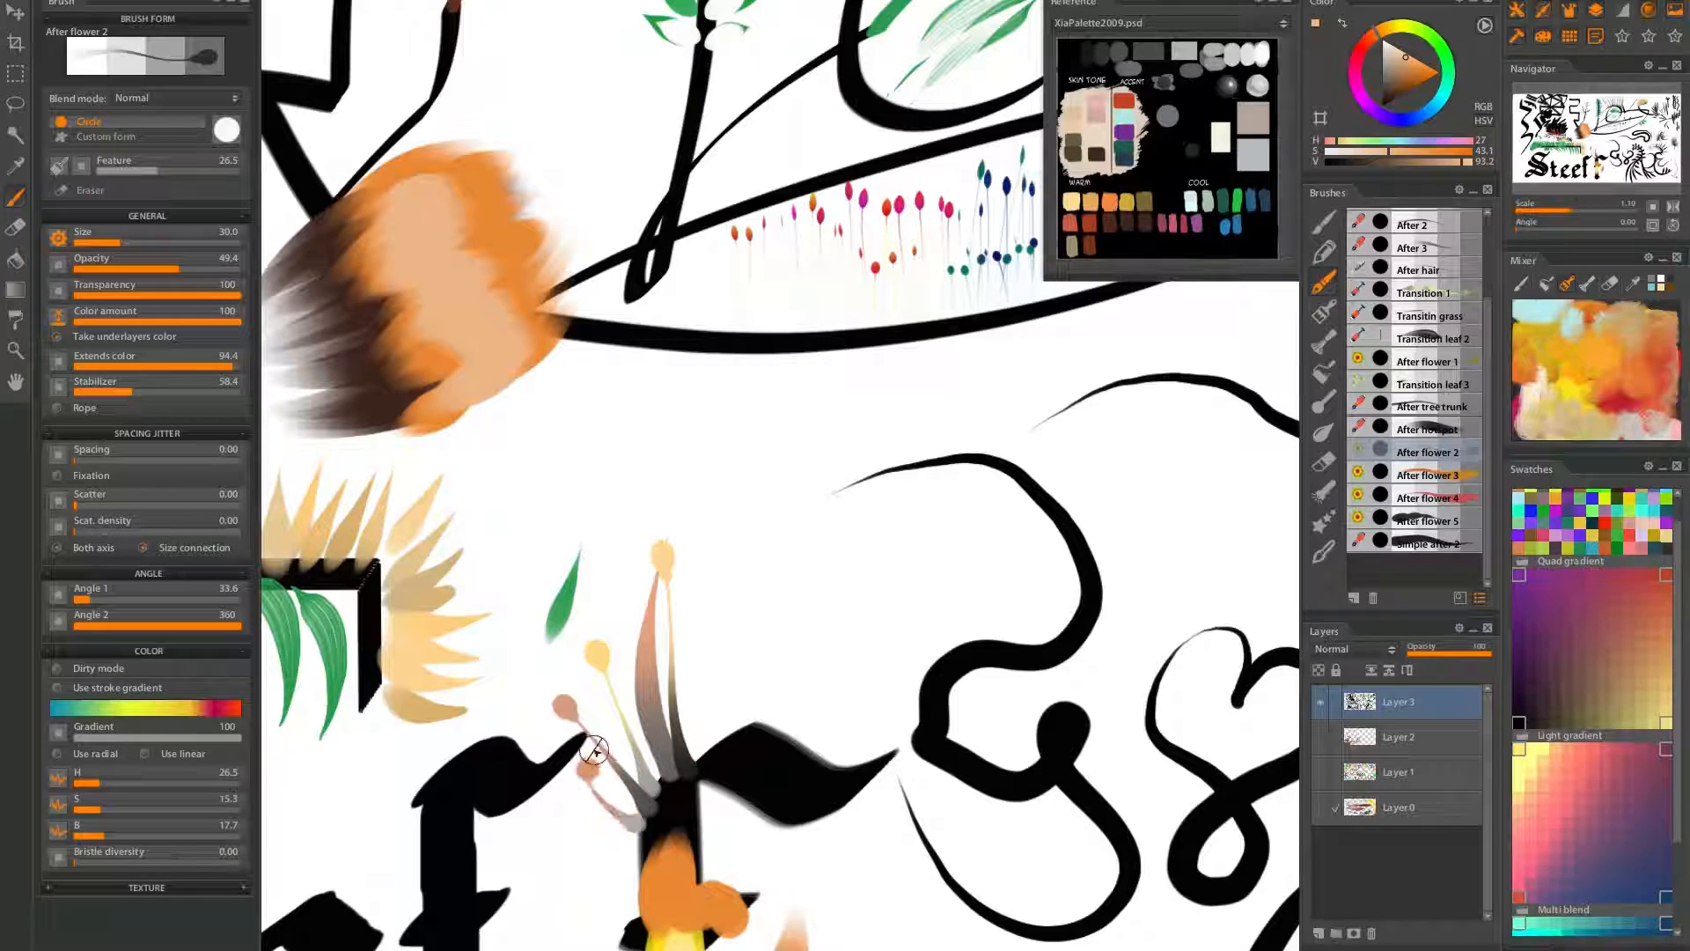
{"action": "left_click_drag", "start_coordinate": [636, 839], "coordinate": [563, 801]}
Continue the fan of petal and stamen strokes along the upper arm of the last f toward its right tip
{"action": "left_click_drag", "start_coordinate": [708, 732], "coordinate": [681, 603]}
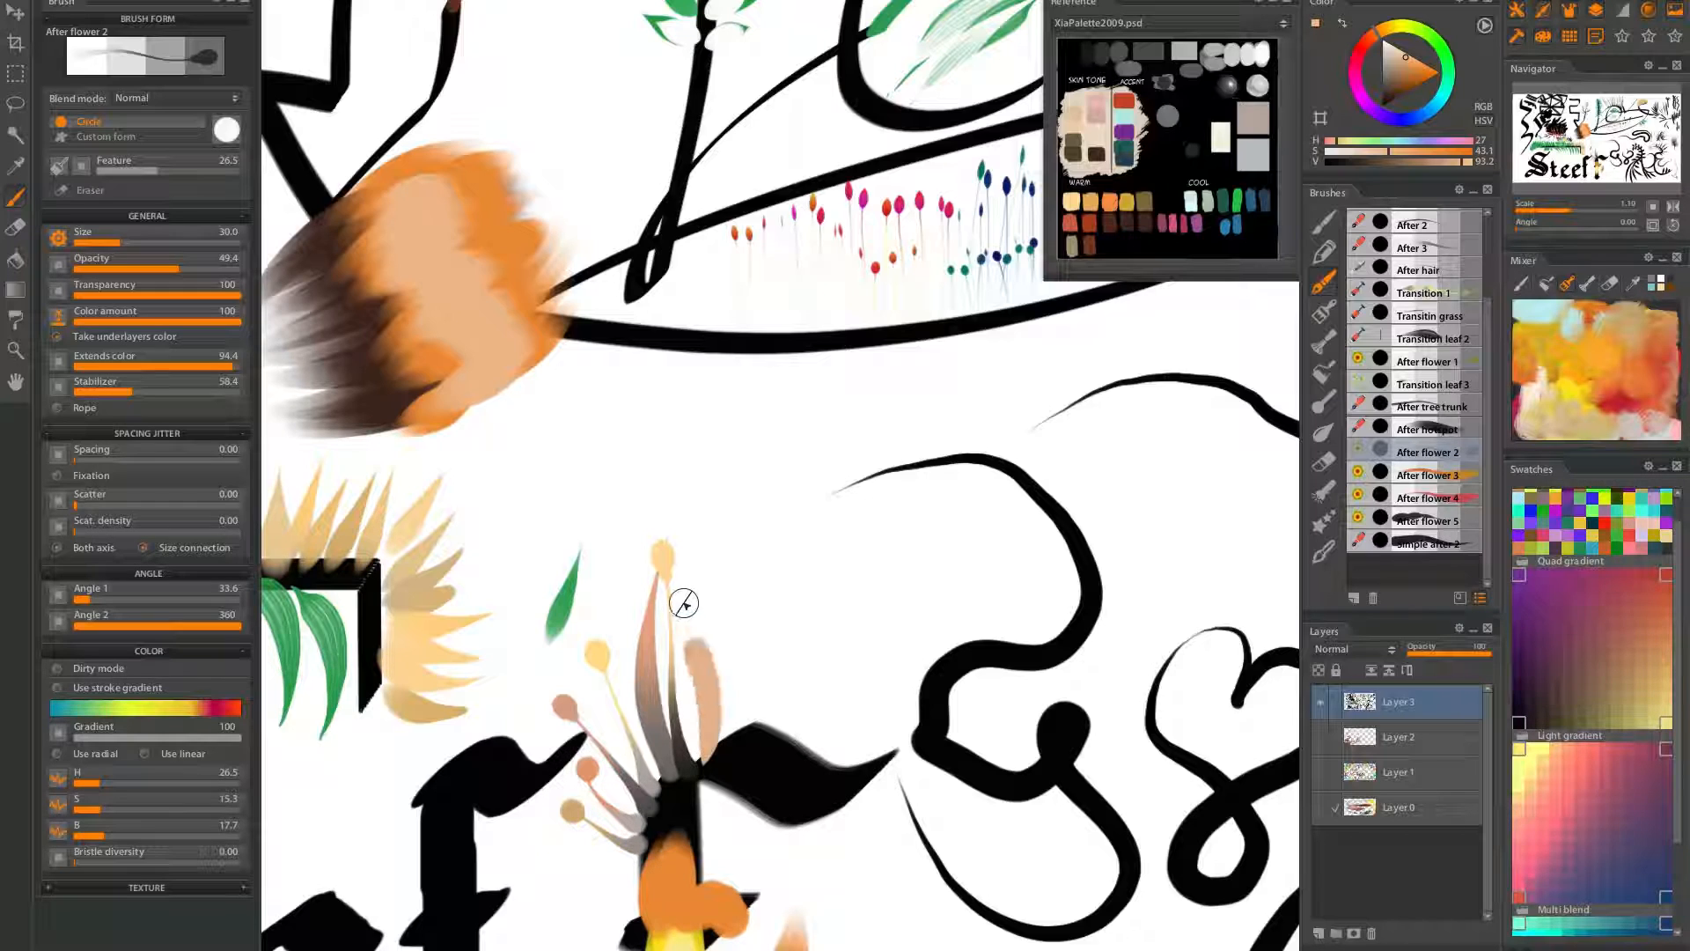
{"action": "left_click_drag", "start_coordinate": [709, 716], "coordinate": [716, 545]}
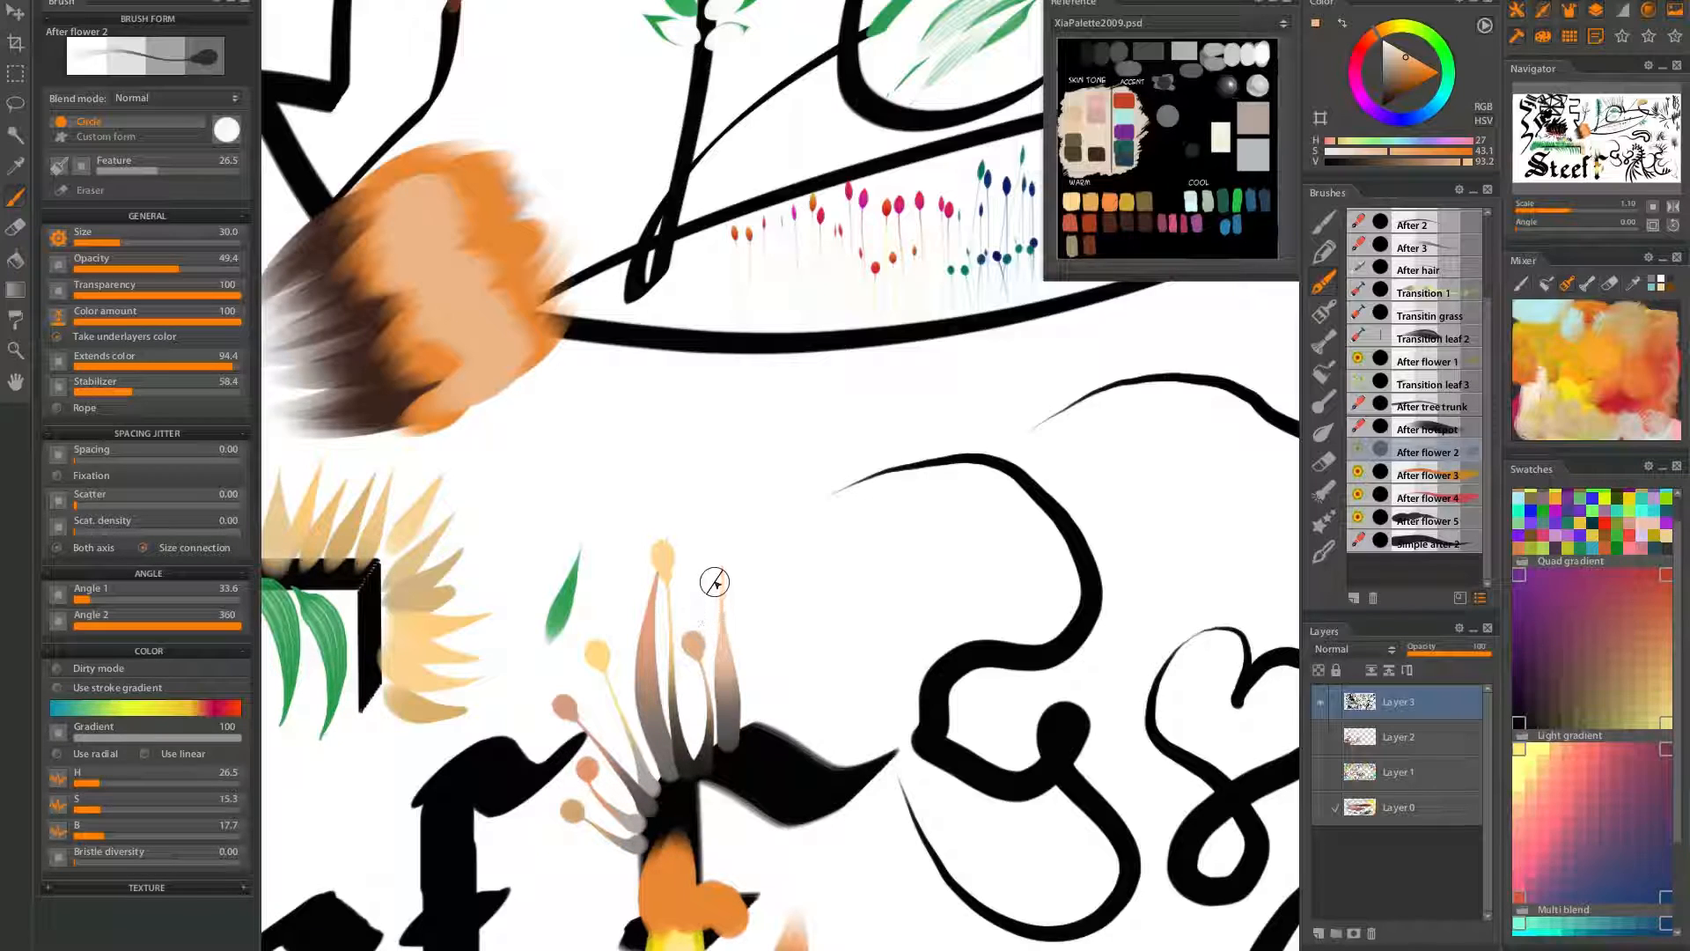
{"action": "left_click", "coordinate": [740, 679]}
{"action": "left_click_drag", "start_coordinate": [739, 682], "coordinate": [759, 590]}
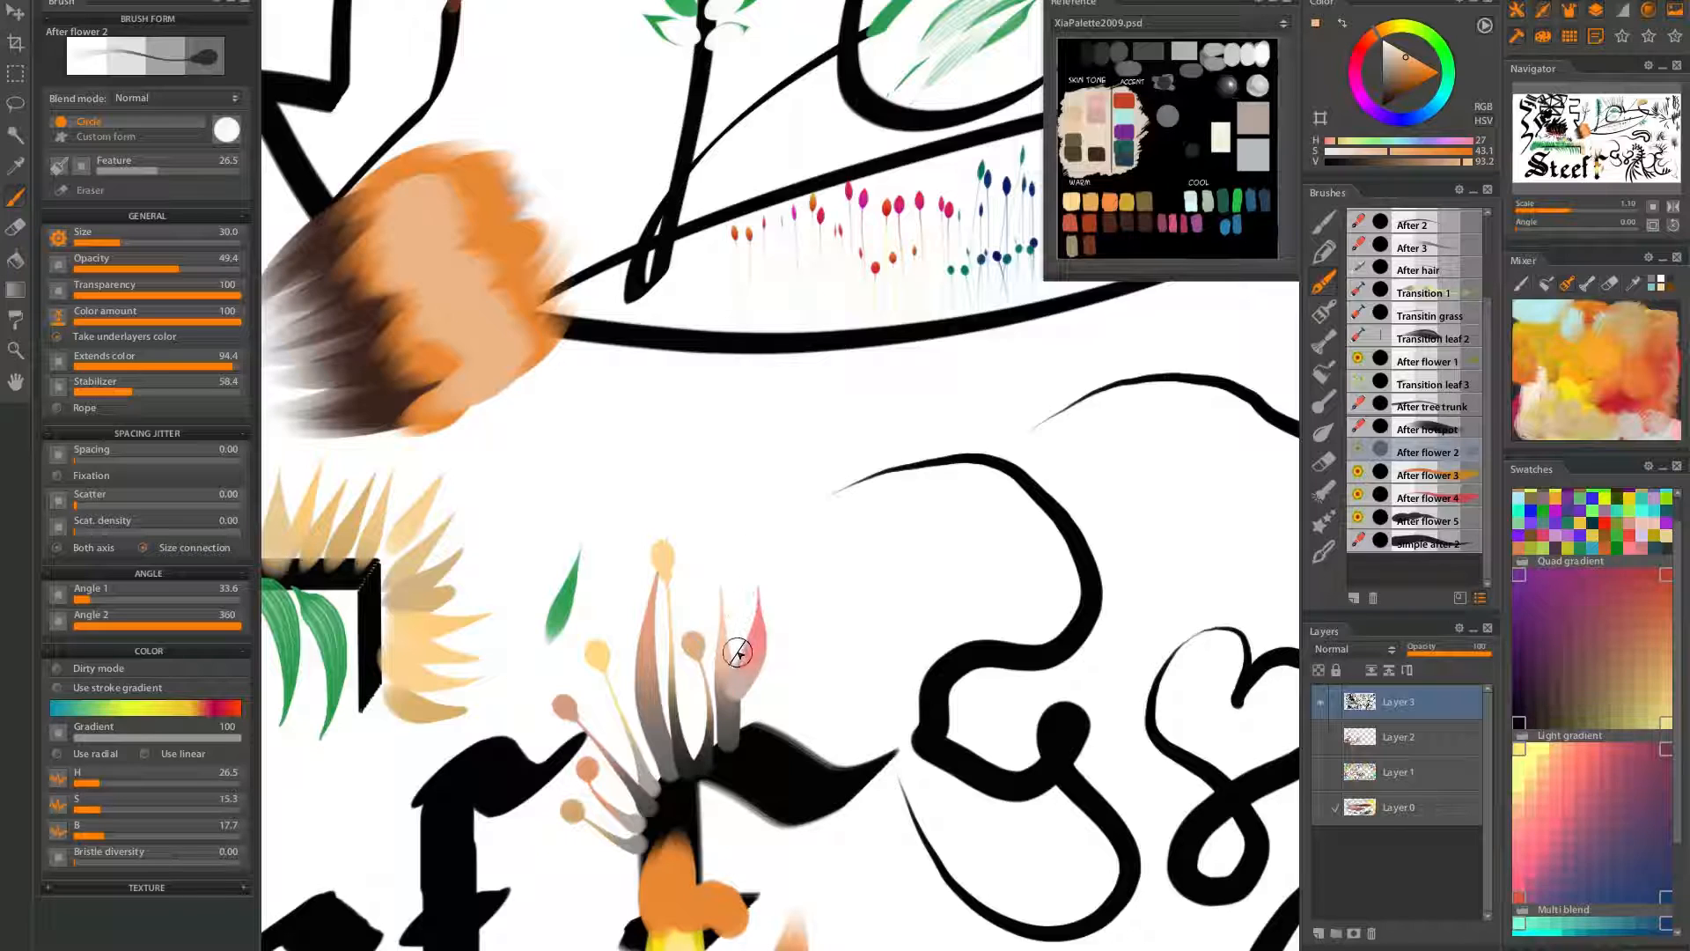
{"action": "mouse_move", "coordinate": [761, 738]}
{"action": "left_mouse_down"}
{"action": "mouse_move", "coordinate": [799, 607]}
{"action": "mouse_move", "coordinate": [801, 508]}
{"action": "left_mouse_up"}
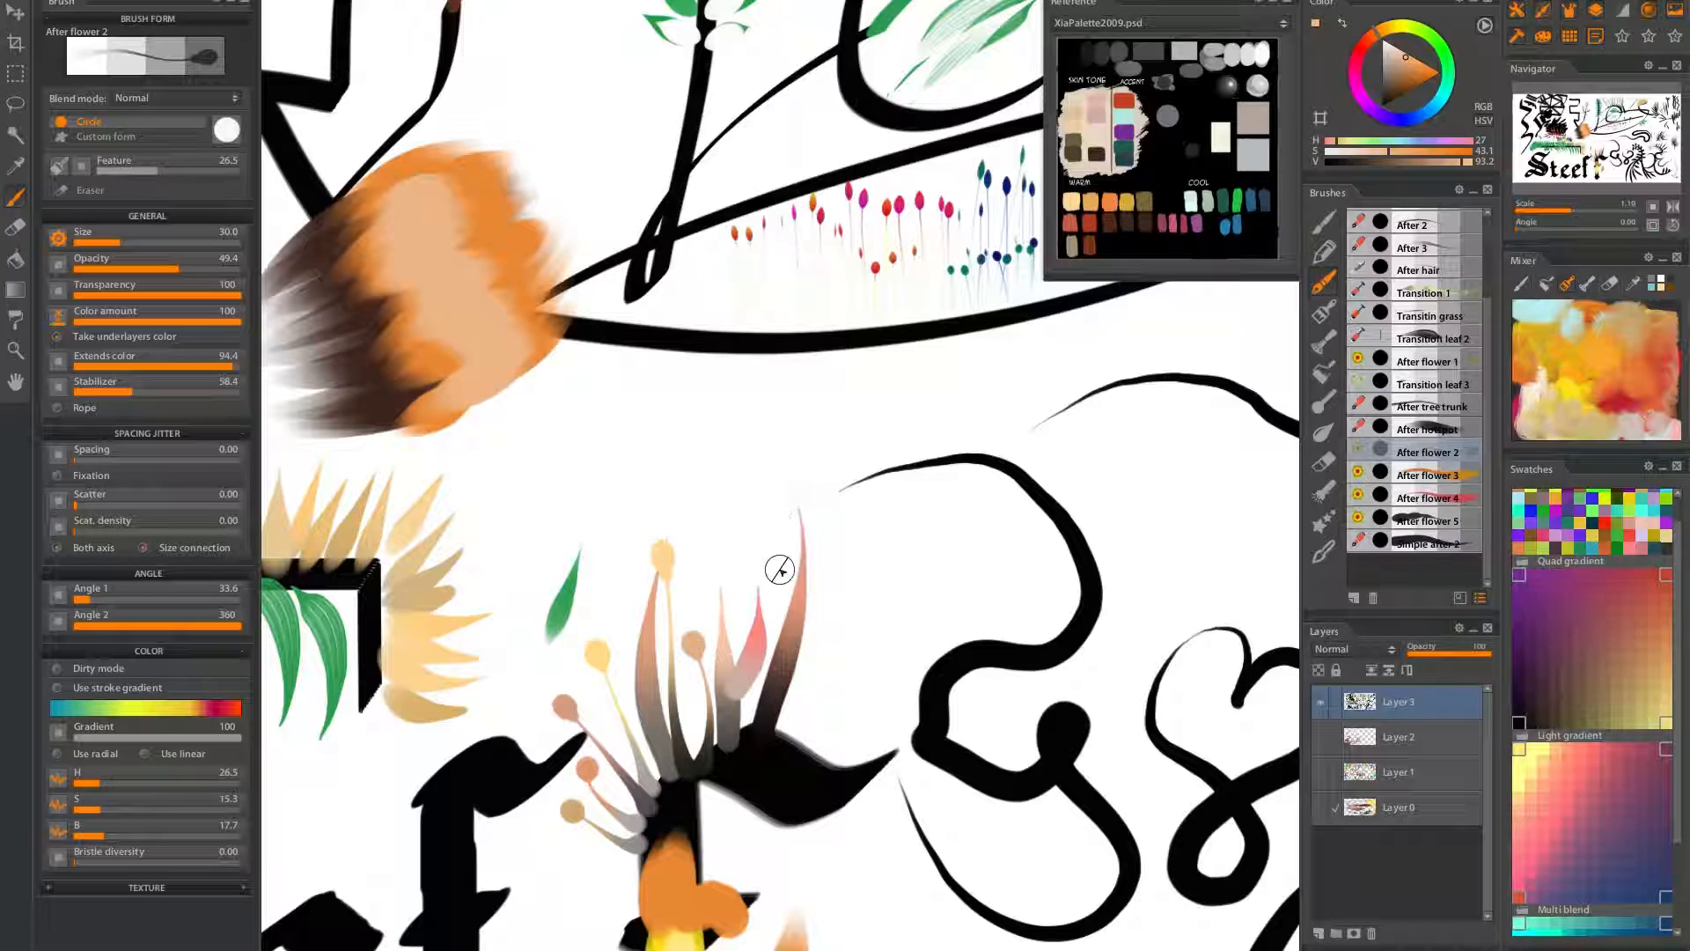
{"action": "mouse_move", "coordinate": [782, 750]}
{"action": "left_mouse_down"}
{"action": "mouse_move", "coordinate": [837, 452]}
{"action": "mouse_move", "coordinate": [857, 504]}
{"action": "left_mouse_up"}
{"action": "key", "text": "ctrl+z"}
{"action": "left_click_drag", "start_coordinate": [796, 770], "coordinate": [899, 509]}
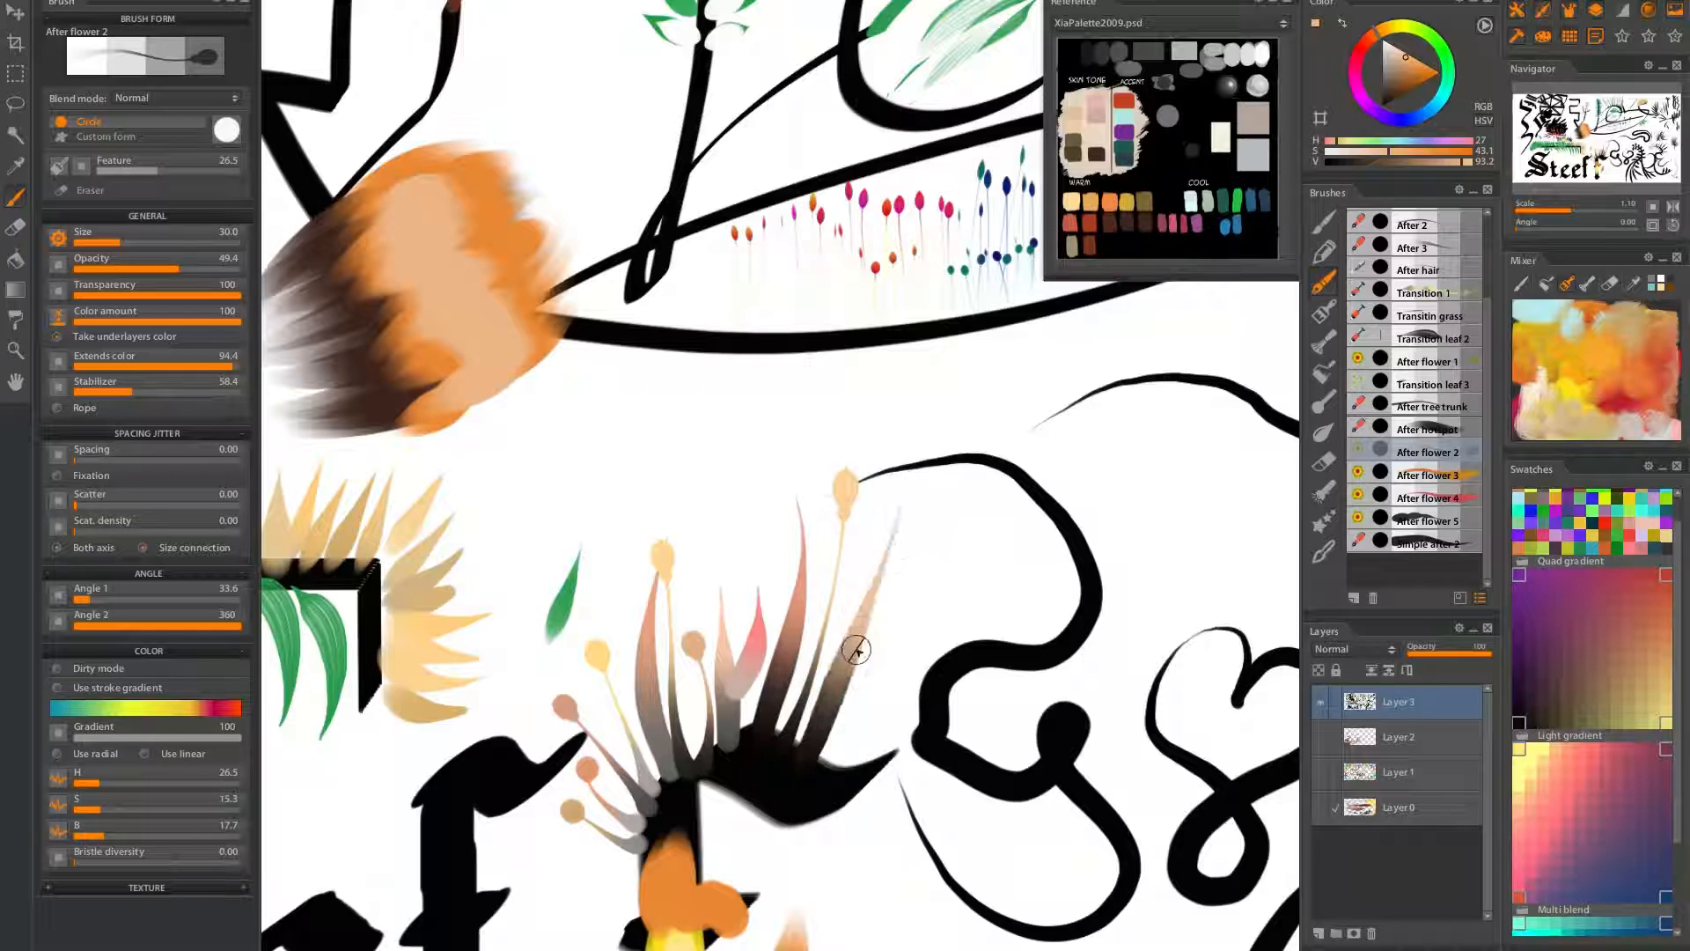
{"action": "left_click_drag", "start_coordinate": [795, 773], "coordinate": [914, 570]}
{"action": "left_click_drag", "start_coordinate": [859, 756], "coordinate": [935, 594]}
Paint orange petal and stamen strokes rising from the orange patch on the f's stem, upward and along its right side
{"action": "left_click_drag", "start_coordinate": [750, 724], "coordinate": [847, 540]}
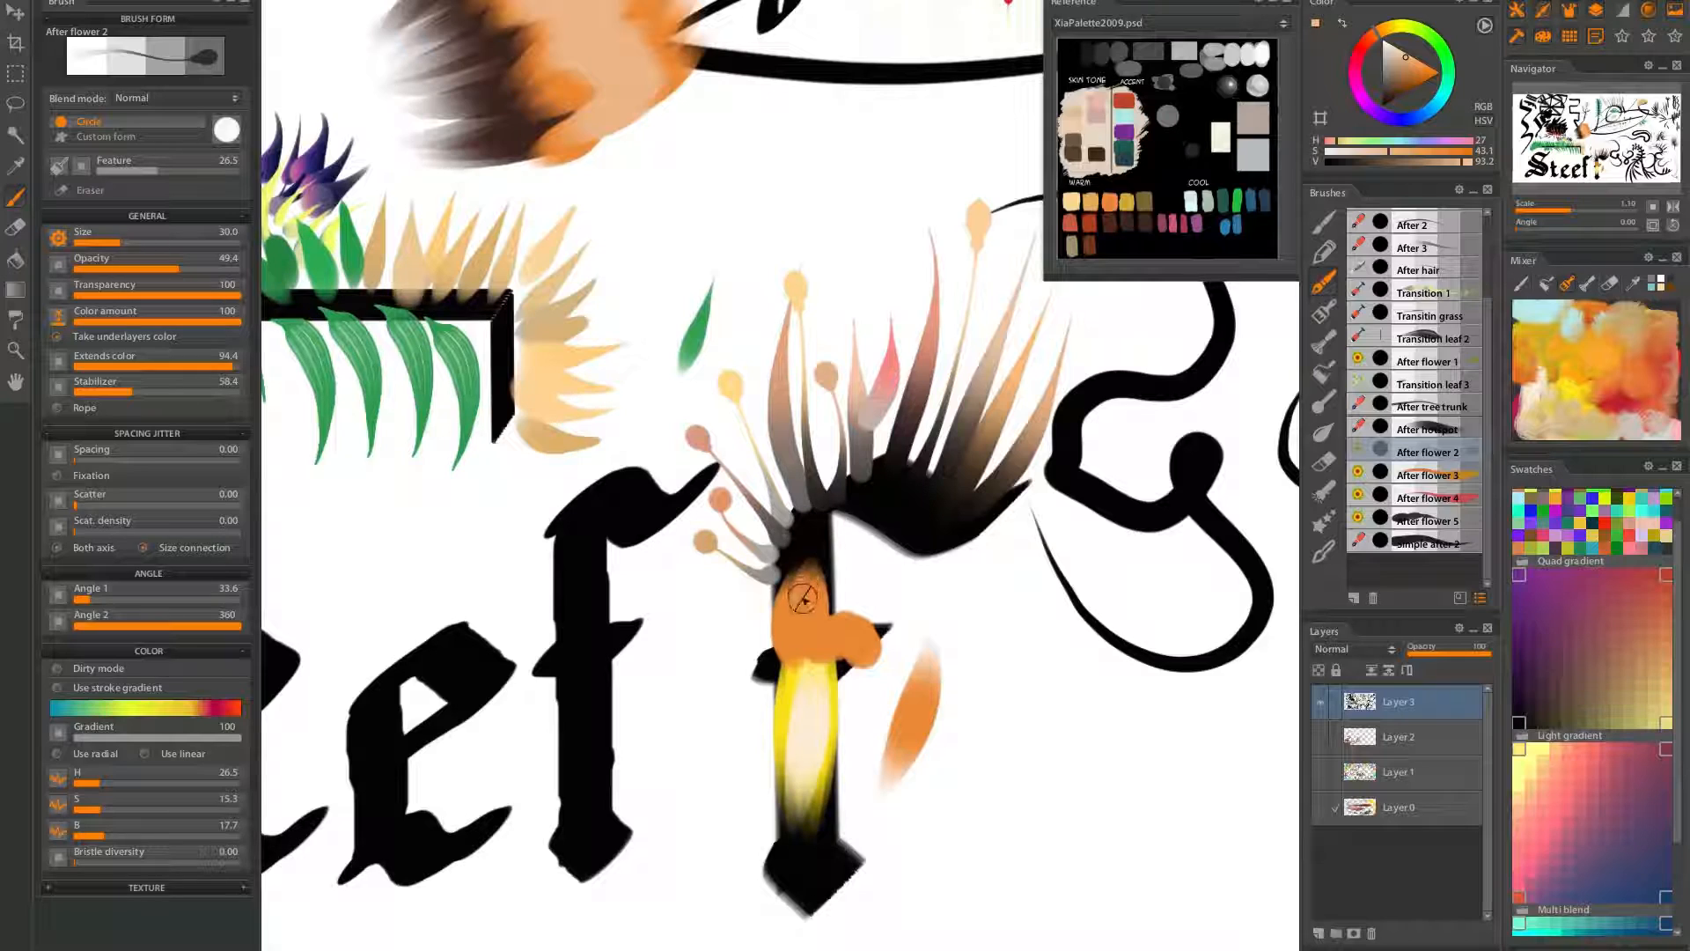
{"action": "left_click_drag", "start_coordinate": [802, 598], "coordinate": [832, 447]}
{"action": "left_click_drag", "start_coordinate": [789, 619], "coordinate": [729, 427]}
{"action": "left_click_drag", "start_coordinate": [833, 592], "coordinate": [889, 445]}
{"action": "left_click_drag", "start_coordinate": [840, 607], "coordinate": [901, 469]}
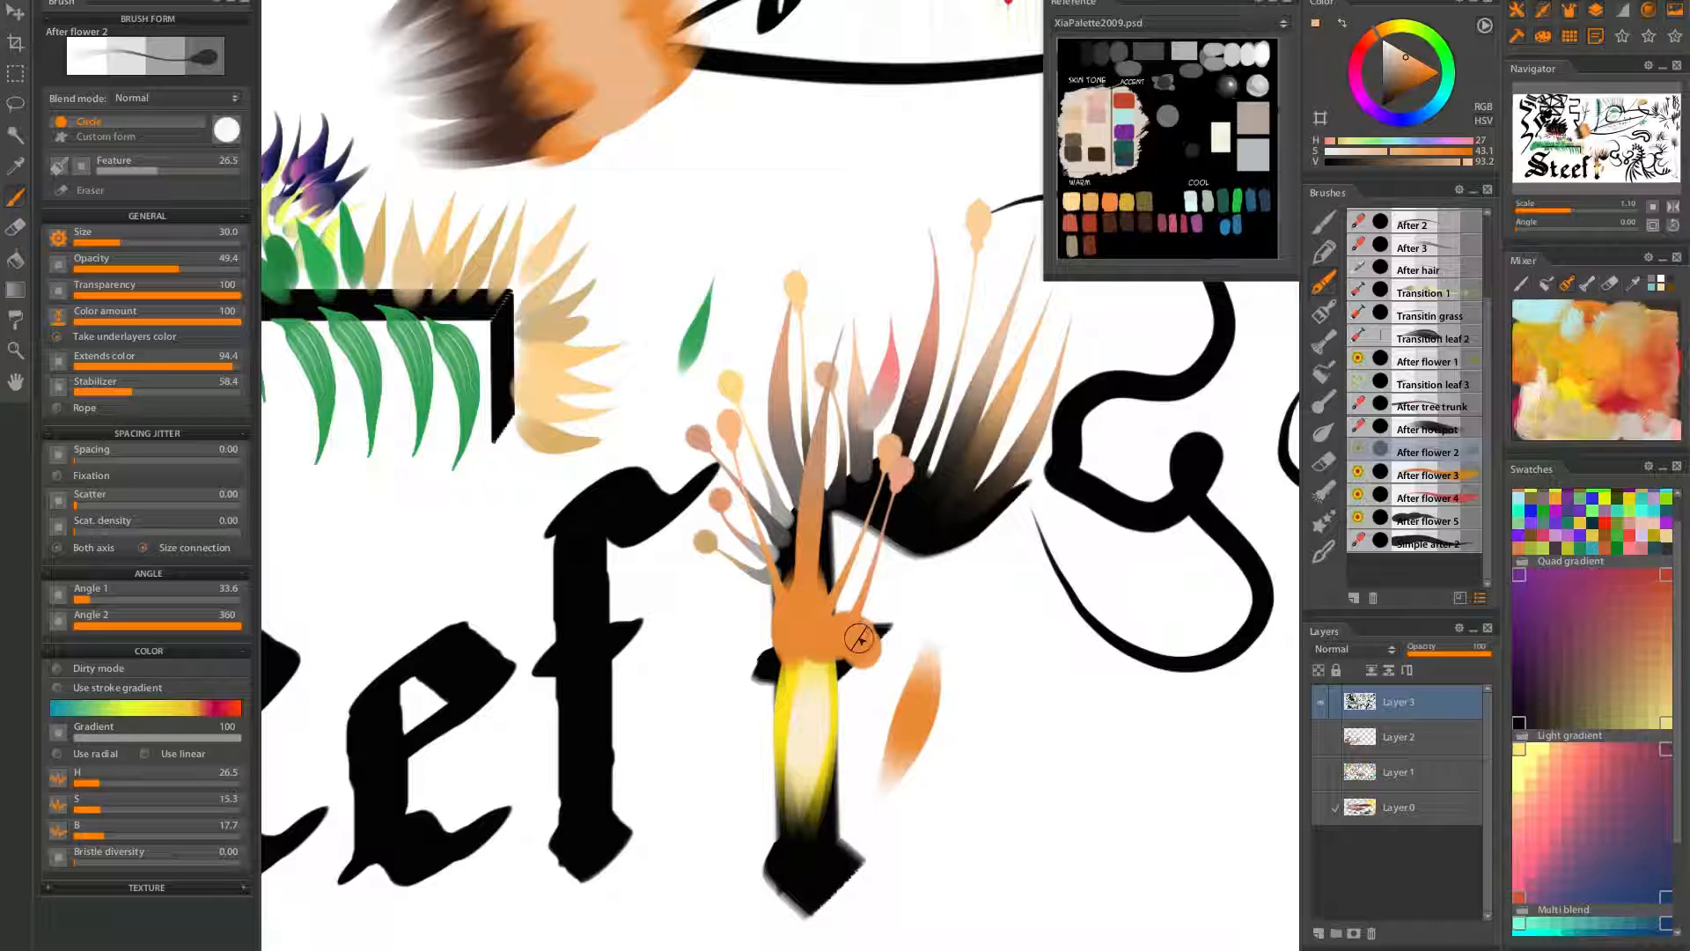
{"action": "left_click_drag", "start_coordinate": [861, 638], "coordinate": [916, 534]}
{"action": "key", "text": "ctrl+z"}
{"action": "mouse_move", "coordinate": [878, 626]}
{"action": "left_mouse_down"}
{"action": "mouse_move", "coordinate": [924, 567]}
{"action": "mouse_move", "coordinate": [932, 460]}
{"action": "left_mouse_up"}
{"action": "key", "text": "ctrl+z"}
{"action": "mouse_move", "coordinate": [860, 635]}
{"action": "left_mouse_down"}
{"action": "mouse_move", "coordinate": [902, 555]}
{"action": "mouse_move", "coordinate": [896, 504]}
{"action": "left_mouse_up"}
Add orange and yellow stamen strokes fanning out to the left of the f's stem
{"action": "mouse_move", "coordinate": [788, 616]}
{"action": "left_mouse_down"}
{"action": "mouse_move", "coordinate": [717, 592]}
{"action": "mouse_move", "coordinate": [673, 513]}
{"action": "left_mouse_up"}
{"action": "left_click_drag", "start_coordinate": [779, 703], "coordinate": [680, 573]}
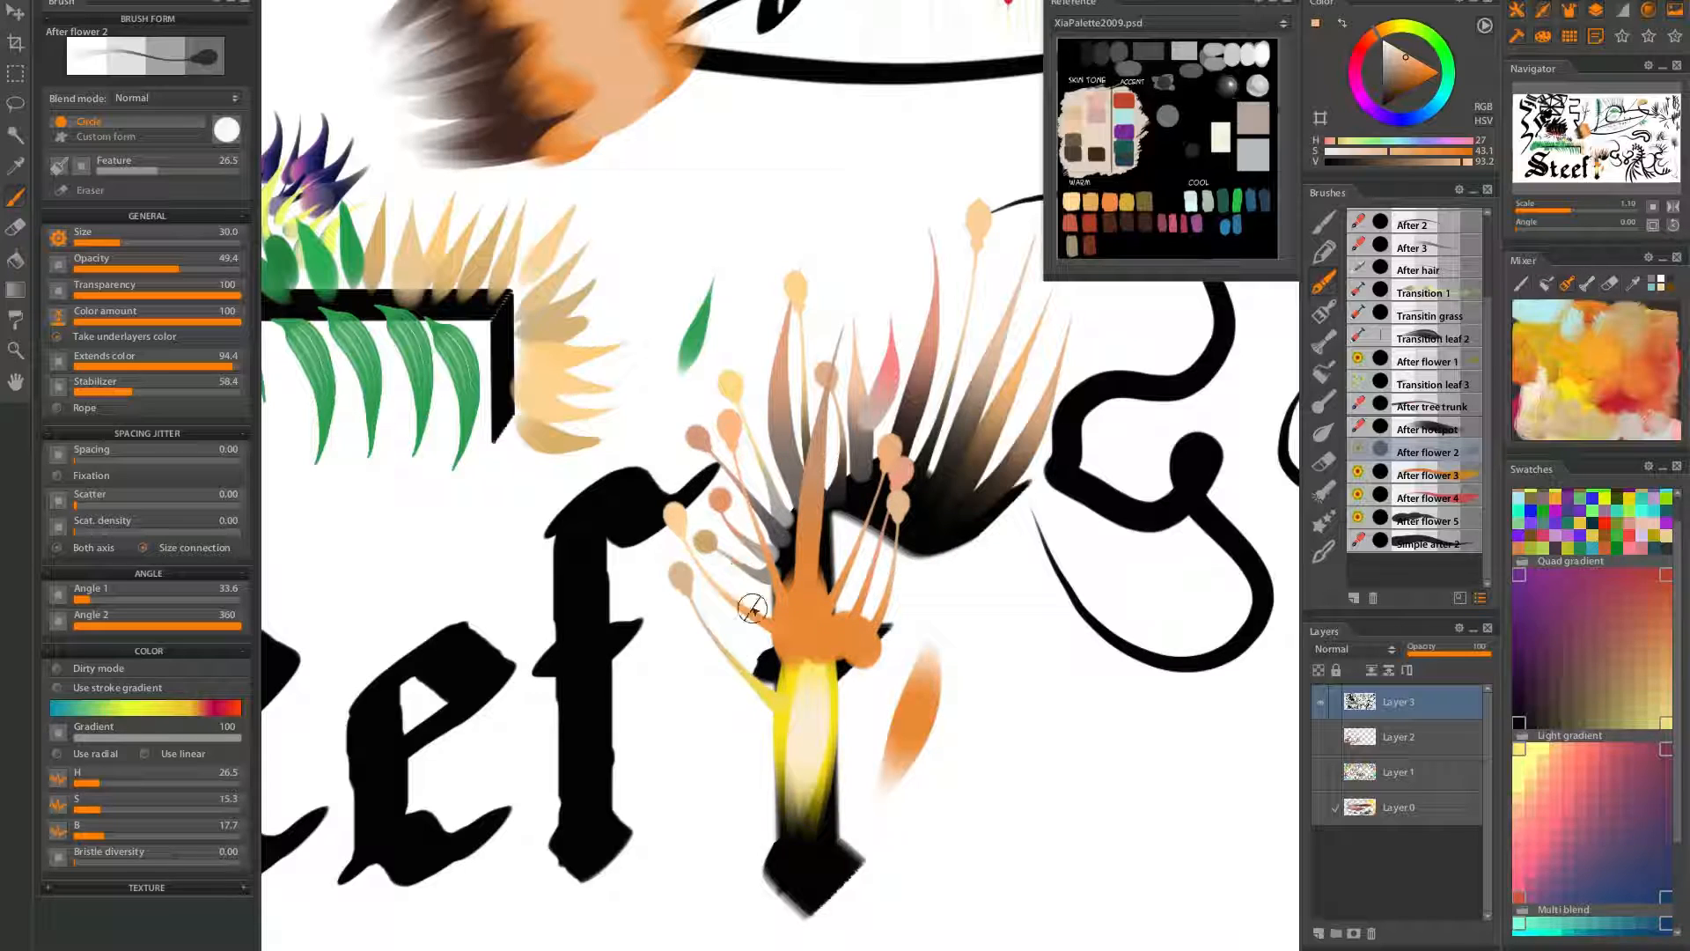
{"action": "left_click_drag", "start_coordinate": [774, 723], "coordinate": [656, 667]}
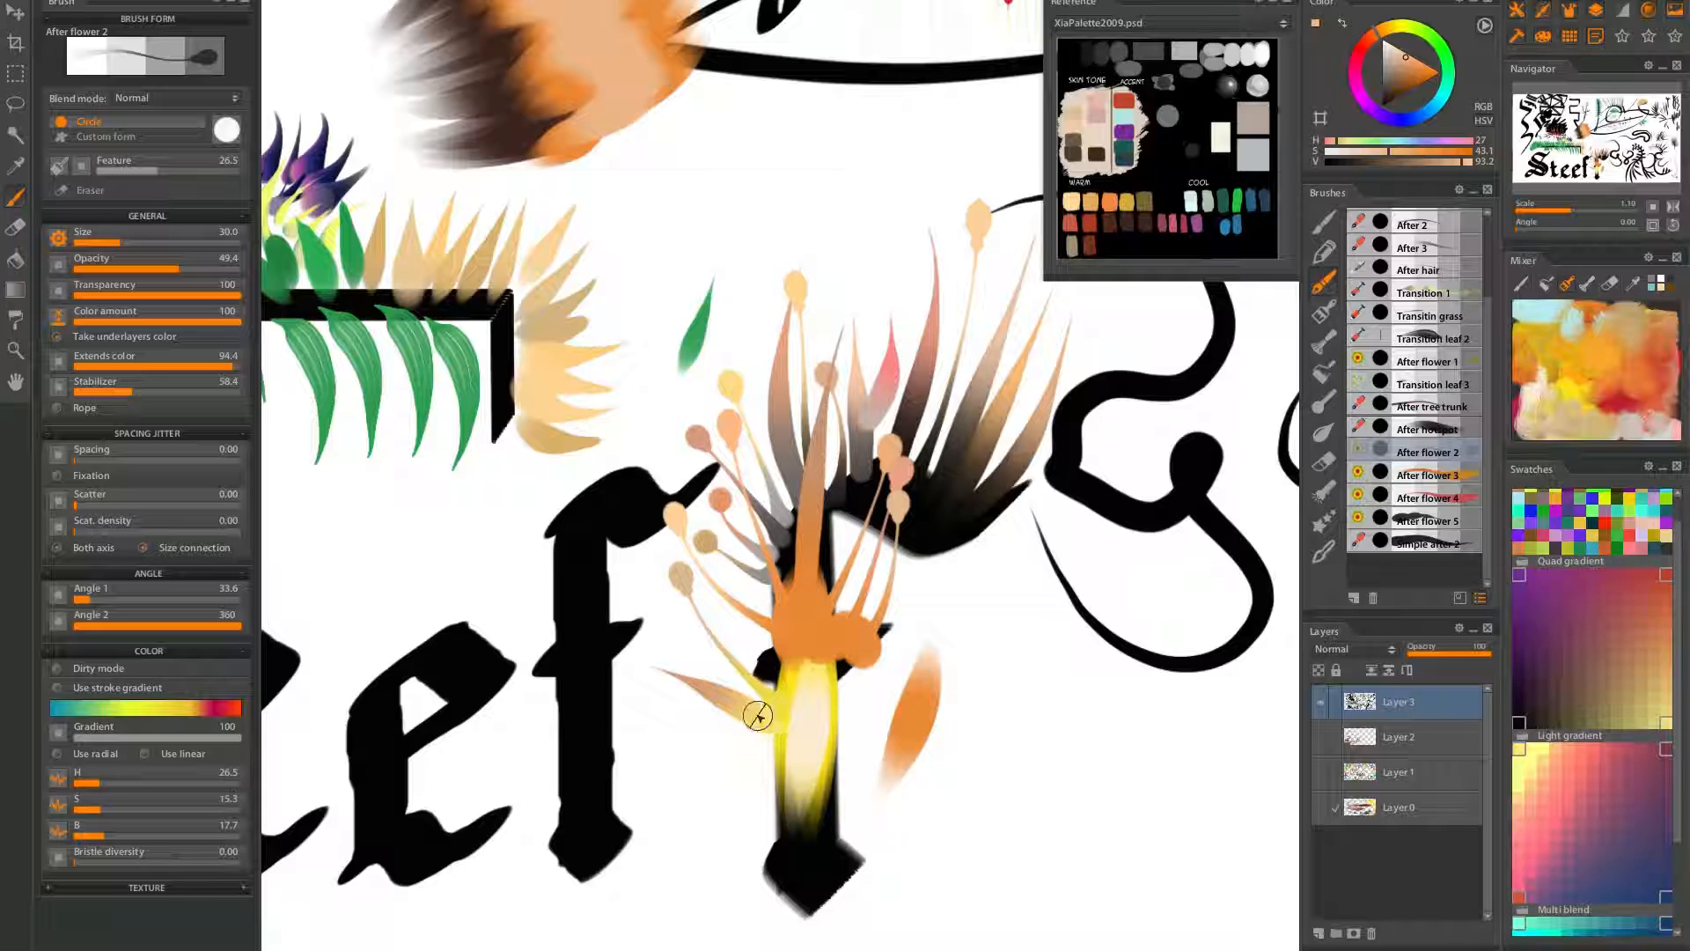
{"action": "key", "text": "ctrl+z"}
{"action": "left_click_drag", "start_coordinate": [804, 736], "coordinate": [753, 595]}
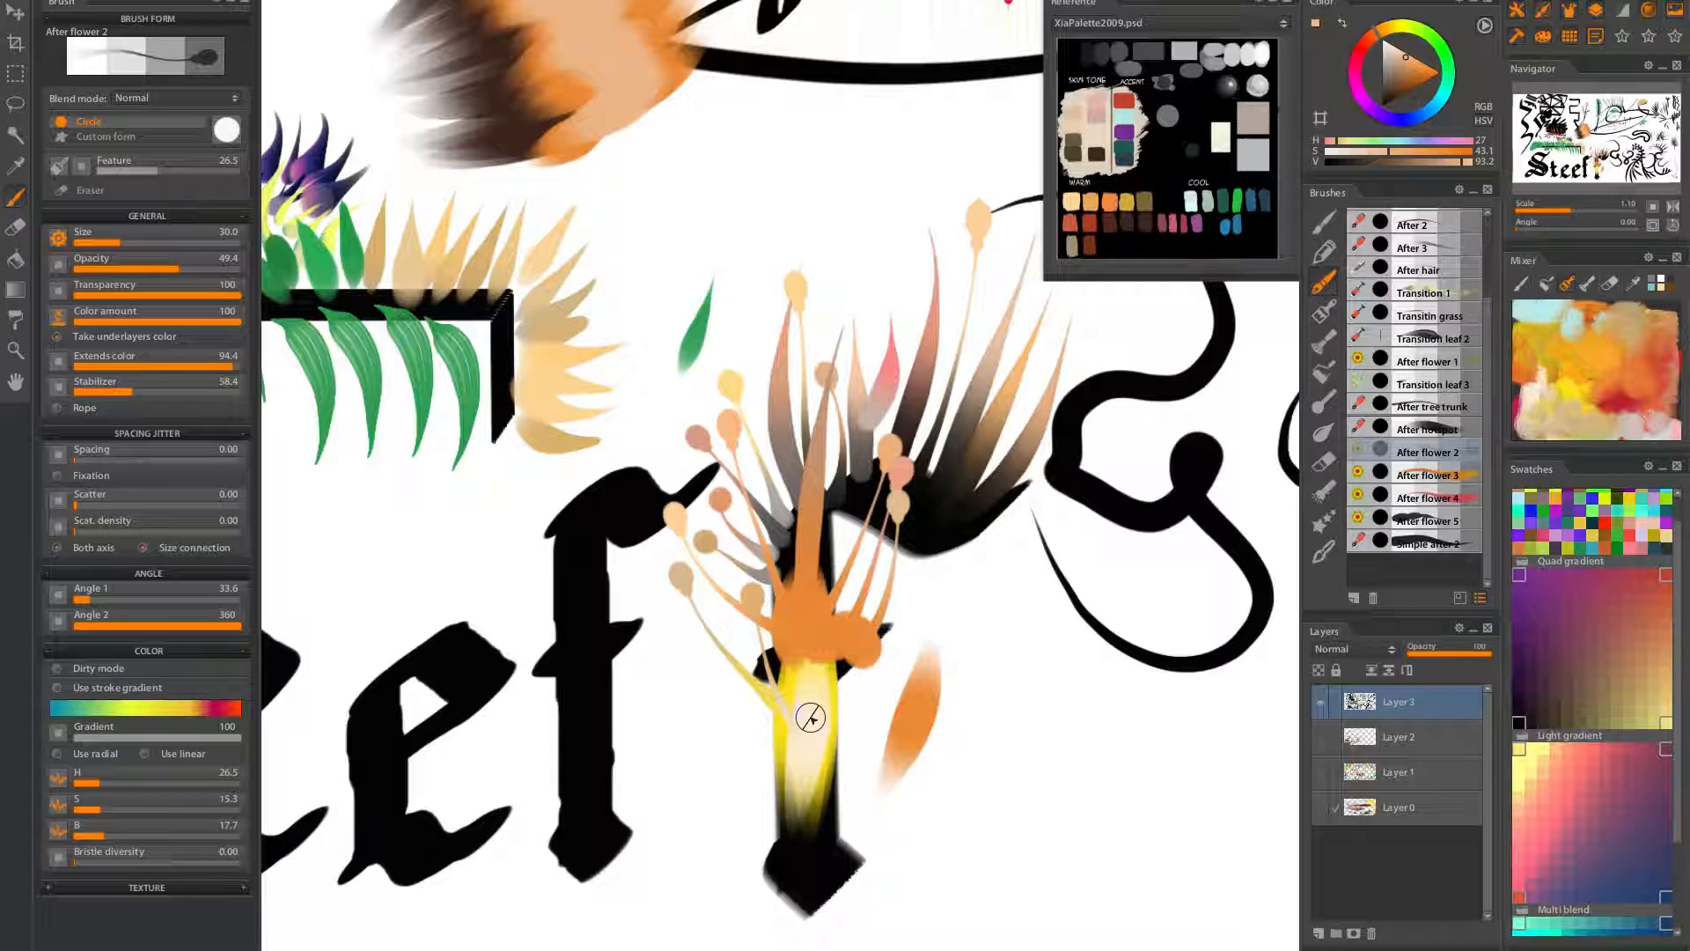
Choose a blue preset for the brush gradient and paint more orange strokes rising to the right from the orange patch
{"action": "left_click_drag", "start_coordinate": [998, 297], "coordinate": [928, 438]}
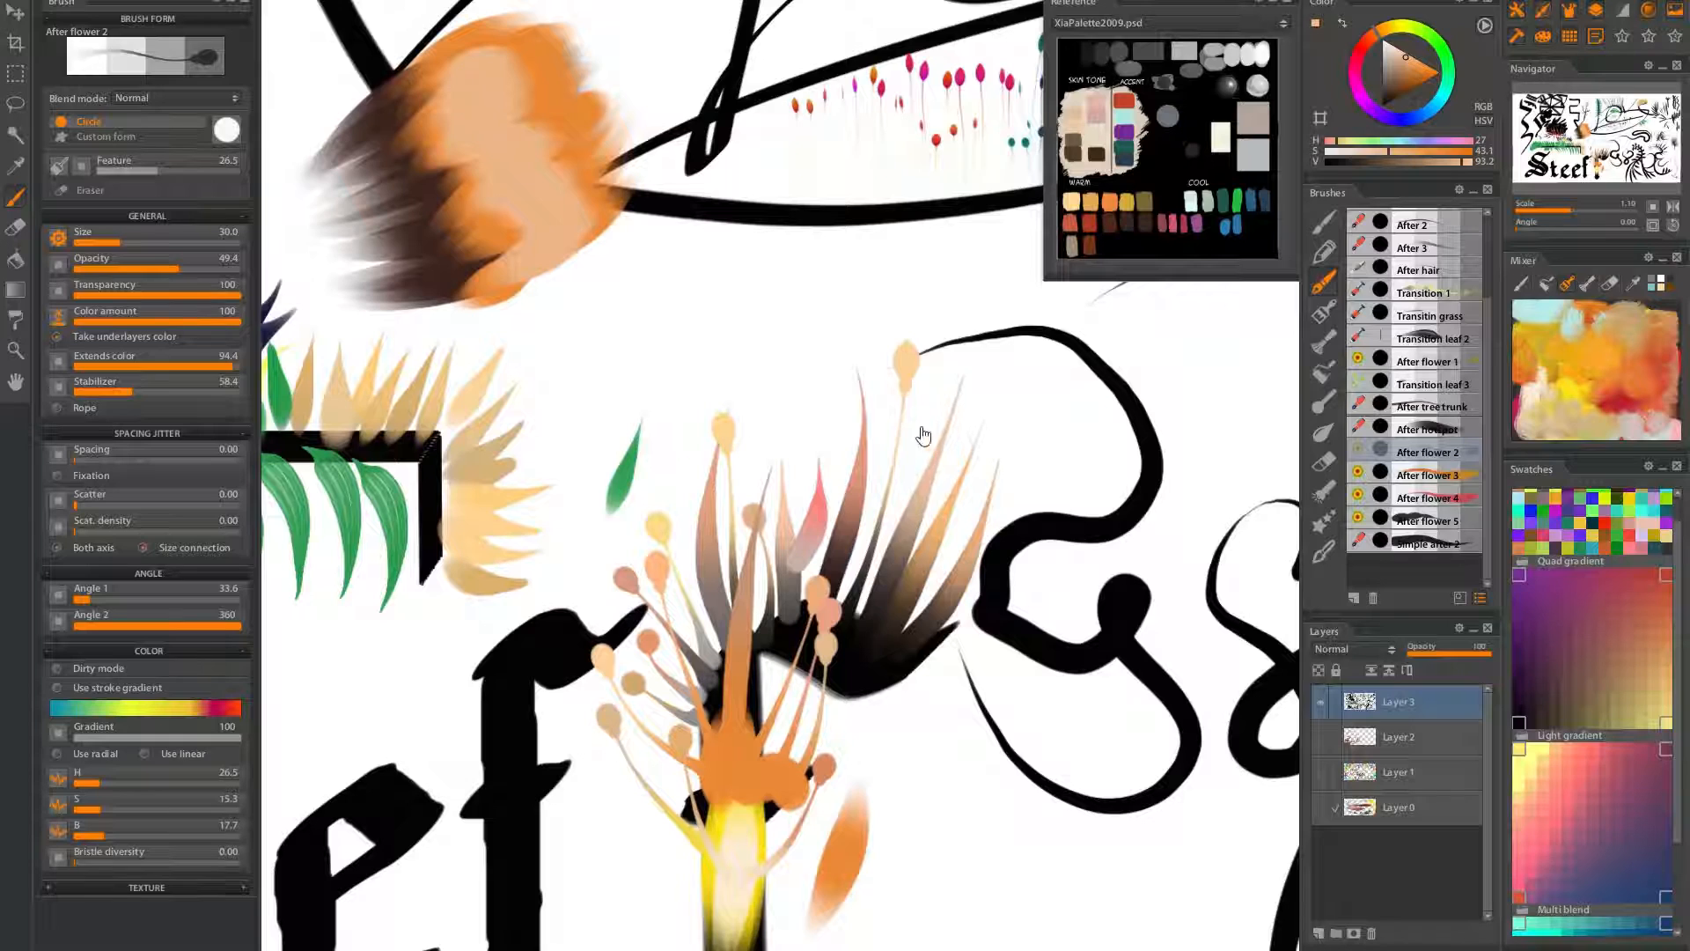
{"action": "left_click_drag", "start_coordinate": [788, 562], "coordinate": [810, 465]}
{"action": "left_click", "coordinate": [165, 707]}
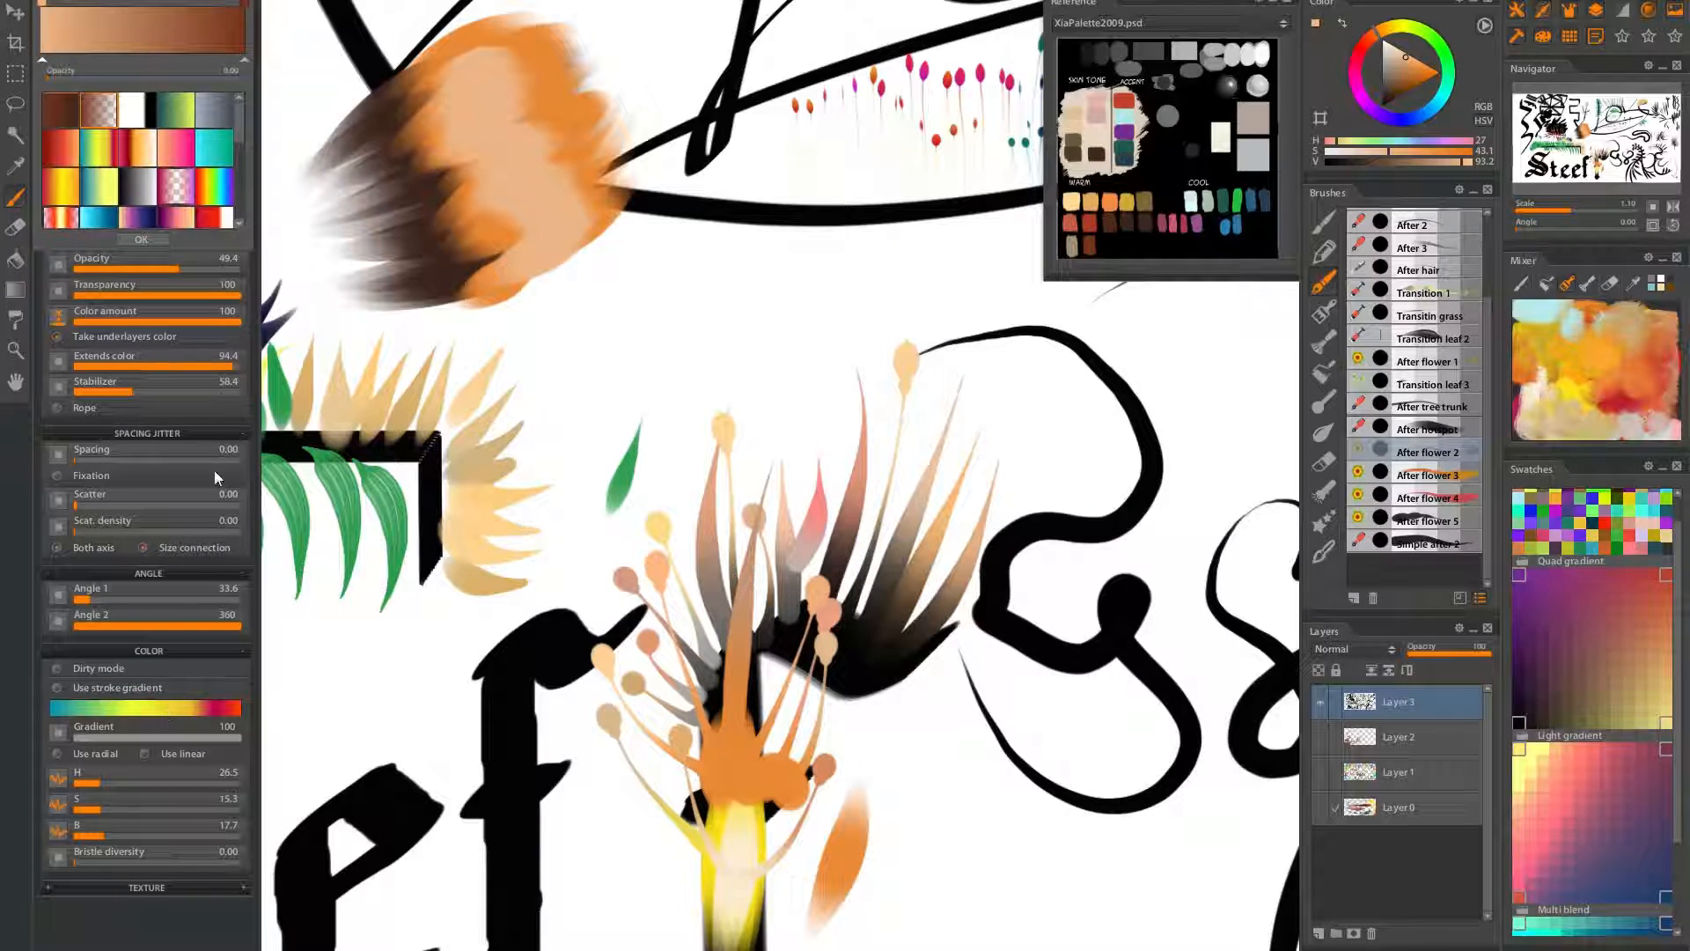
{"action": "left_click", "coordinate": [103, 214]}
{"action": "left_click", "coordinate": [141, 238]}
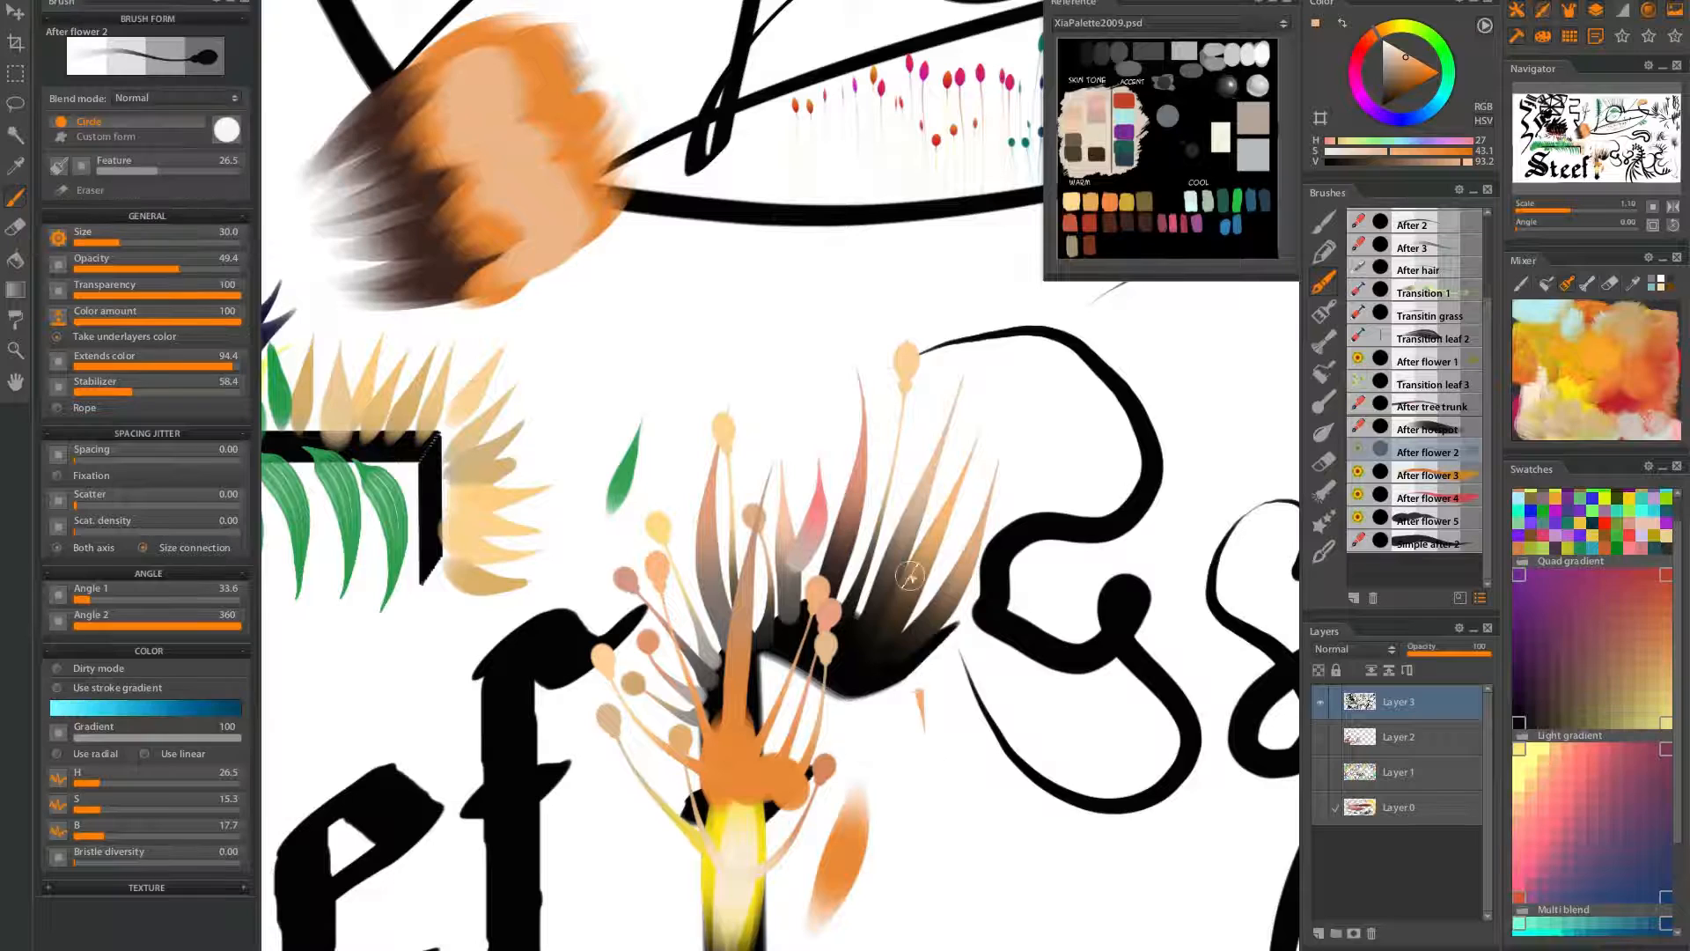
{"action": "left_click_drag", "start_coordinate": [779, 768], "coordinate": [918, 631]}
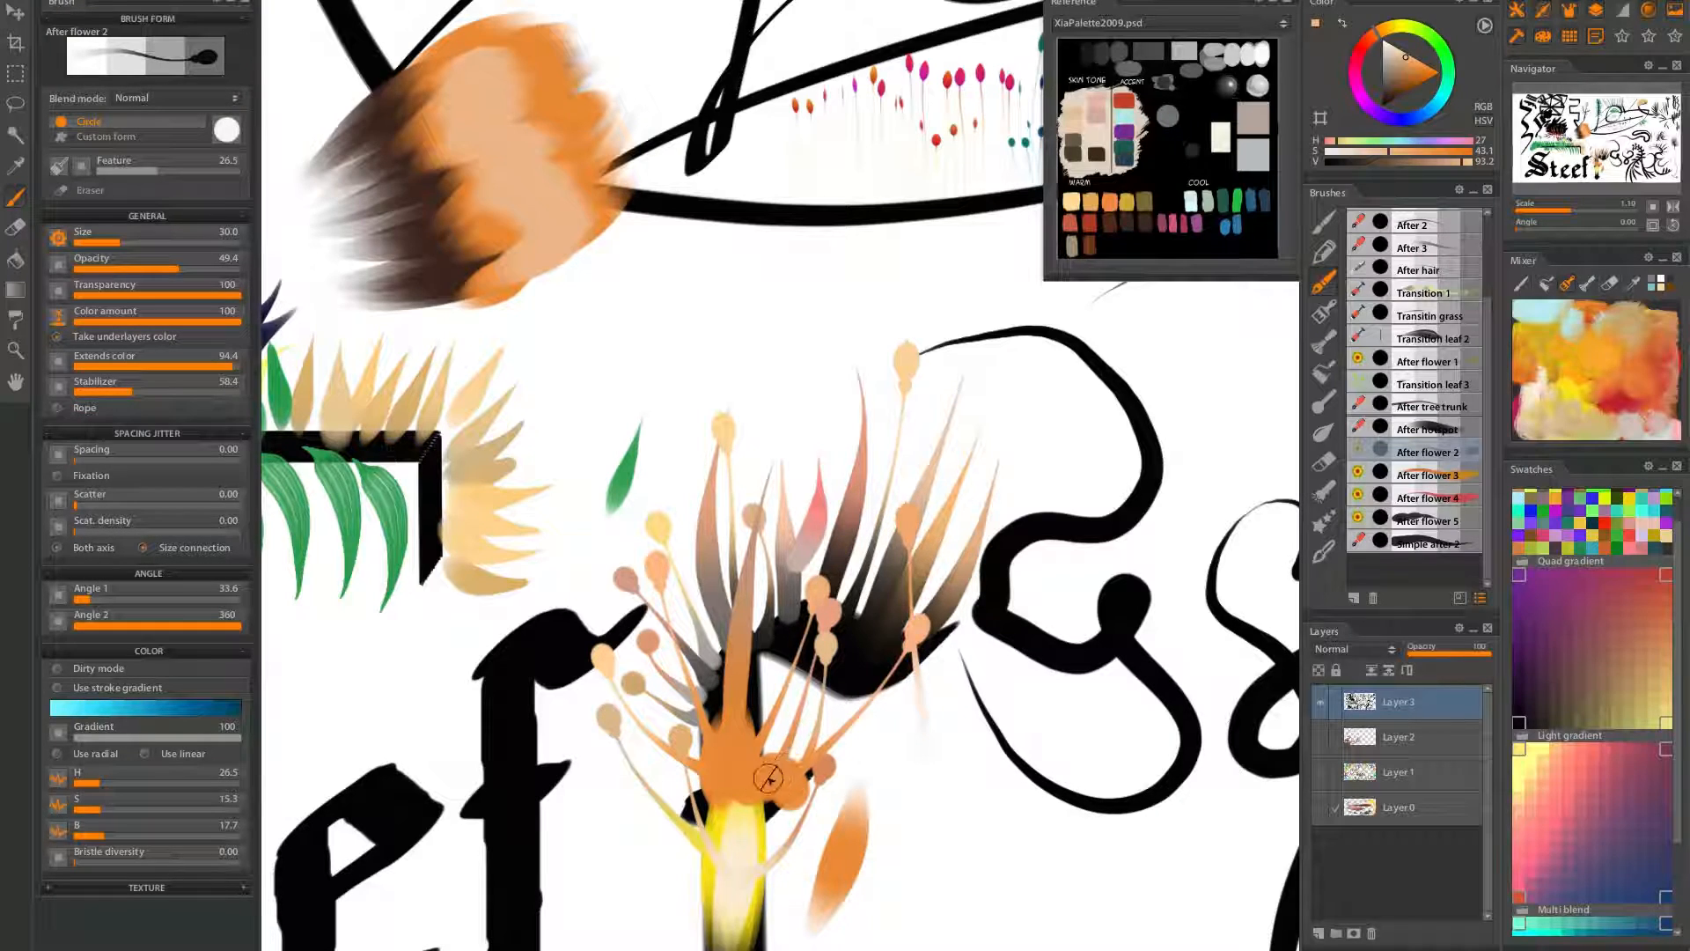
{"action": "left_click_drag", "start_coordinate": [763, 787], "coordinate": [923, 574]}
Change the brush color to a saturated blue and paint blue petal and stamen strokes fanning out around the orange patch
{"action": "left_click_drag", "start_coordinate": [1416, 67], "coordinate": [1425, 118]}
{"action": "left_click_drag", "start_coordinate": [773, 774], "coordinate": [912, 623]}
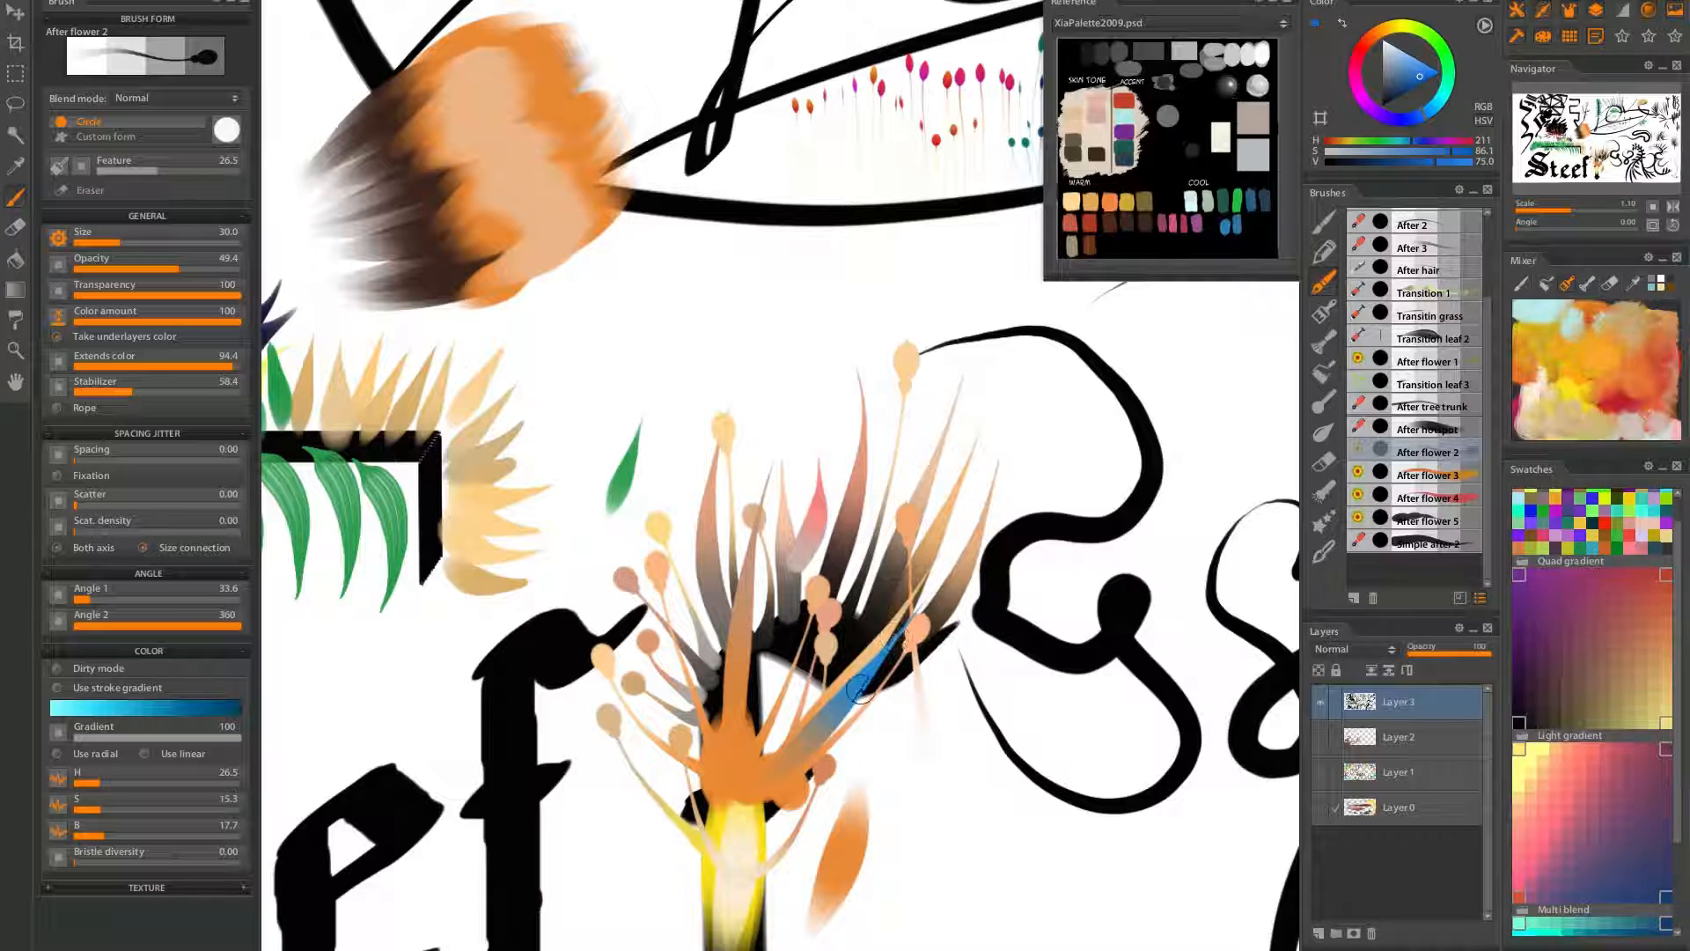
{"action": "mouse_move", "coordinate": [759, 767]}
{"action": "left_mouse_down"}
{"action": "mouse_move", "coordinate": [807, 536]}
{"action": "mouse_move", "coordinate": [766, 586]}
{"action": "left_mouse_up"}
{"action": "left_click_drag", "start_coordinate": [713, 742], "coordinate": [695, 557]}
{"action": "left_click_drag", "start_coordinate": [724, 774], "coordinate": [532, 596]}
{"action": "key", "text": "ctrl+z"}
{"action": "left_click_drag", "start_coordinate": [711, 731], "coordinate": [705, 527]}
{"action": "mouse_move", "coordinate": [729, 764]}
{"action": "left_mouse_down"}
{"action": "mouse_move", "coordinate": [790, 652]}
{"action": "mouse_move", "coordinate": [805, 578]}
{"action": "left_mouse_up"}
{"action": "left_click_drag", "start_coordinate": [747, 800], "coordinate": [843, 621]}
{"action": "left_click_drag", "start_coordinate": [780, 757], "coordinate": [807, 631]}
{"action": "mouse_move", "coordinate": [736, 792]}
{"action": "left_mouse_down"}
{"action": "mouse_move", "coordinate": [711, 643]}
{"action": "mouse_move", "coordinate": [665, 676]}
{"action": "left_mouse_up"}
{"action": "mouse_move", "coordinate": [727, 822]}
{"action": "left_mouse_down"}
{"action": "mouse_move", "coordinate": [689, 673]}
{"action": "mouse_move", "coordinate": [750, 639]}
{"action": "mouse_move", "coordinate": [800, 671]}
{"action": "left_mouse_up"}
{"action": "left_click_drag", "start_coordinate": [739, 855], "coordinate": [853, 666]}
Paint blue petal and stamen strokes upward and outward along the yellow section of the f's stem
{"action": "left_click_drag", "start_coordinate": [780, 815], "coordinate": [830, 560]}
{"action": "left_click_drag", "start_coordinate": [773, 607], "coordinate": [676, 424]}
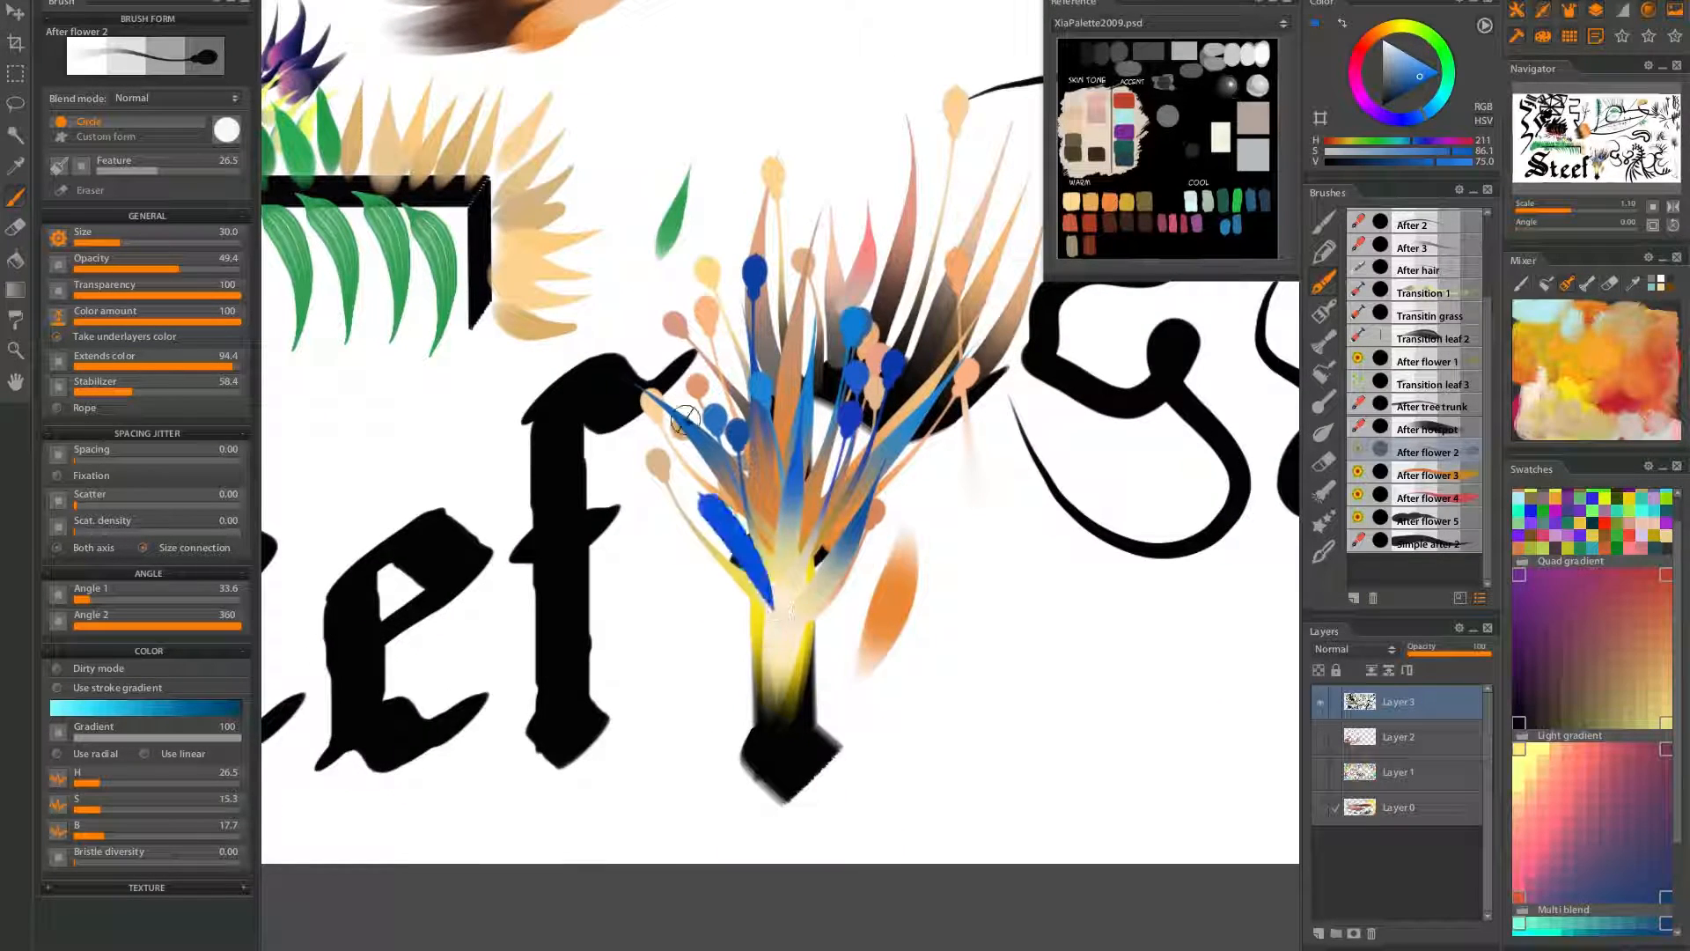
{"action": "mouse_move", "coordinate": [752, 634]}
{"action": "left_mouse_down"}
{"action": "mouse_move", "coordinate": [664, 536]}
{"action": "mouse_move", "coordinate": [859, 442]}
{"action": "left_mouse_up"}
{"action": "mouse_move", "coordinate": [777, 660]}
{"action": "left_mouse_down"}
{"action": "mouse_move", "coordinate": [713, 571]}
{"action": "mouse_move", "coordinate": [897, 539]}
{"action": "left_mouse_up"}
{"action": "left_click_drag", "start_coordinate": [785, 709], "coordinate": [787, 542]}
{"action": "left_click_drag", "start_coordinate": [817, 655], "coordinate": [864, 587]}
{"action": "left_click_drag", "start_coordinate": [795, 700], "coordinate": [884, 561]}
Fill the black base of the f with blue petal and stamen strokes spreading to both sides and upward
{"action": "left_click_drag", "start_coordinate": [773, 758], "coordinate": [661, 573]}
{"action": "left_click_drag", "start_coordinate": [777, 750], "coordinate": [659, 657]}
{"action": "left_click_drag", "start_coordinate": [828, 732], "coordinate": [939, 580]}
{"action": "mouse_move", "coordinate": [784, 766]}
{"action": "left_mouse_down"}
{"action": "mouse_move", "coordinate": [1029, 631]}
{"action": "mouse_move", "coordinate": [795, 459]}
{"action": "left_mouse_up"}
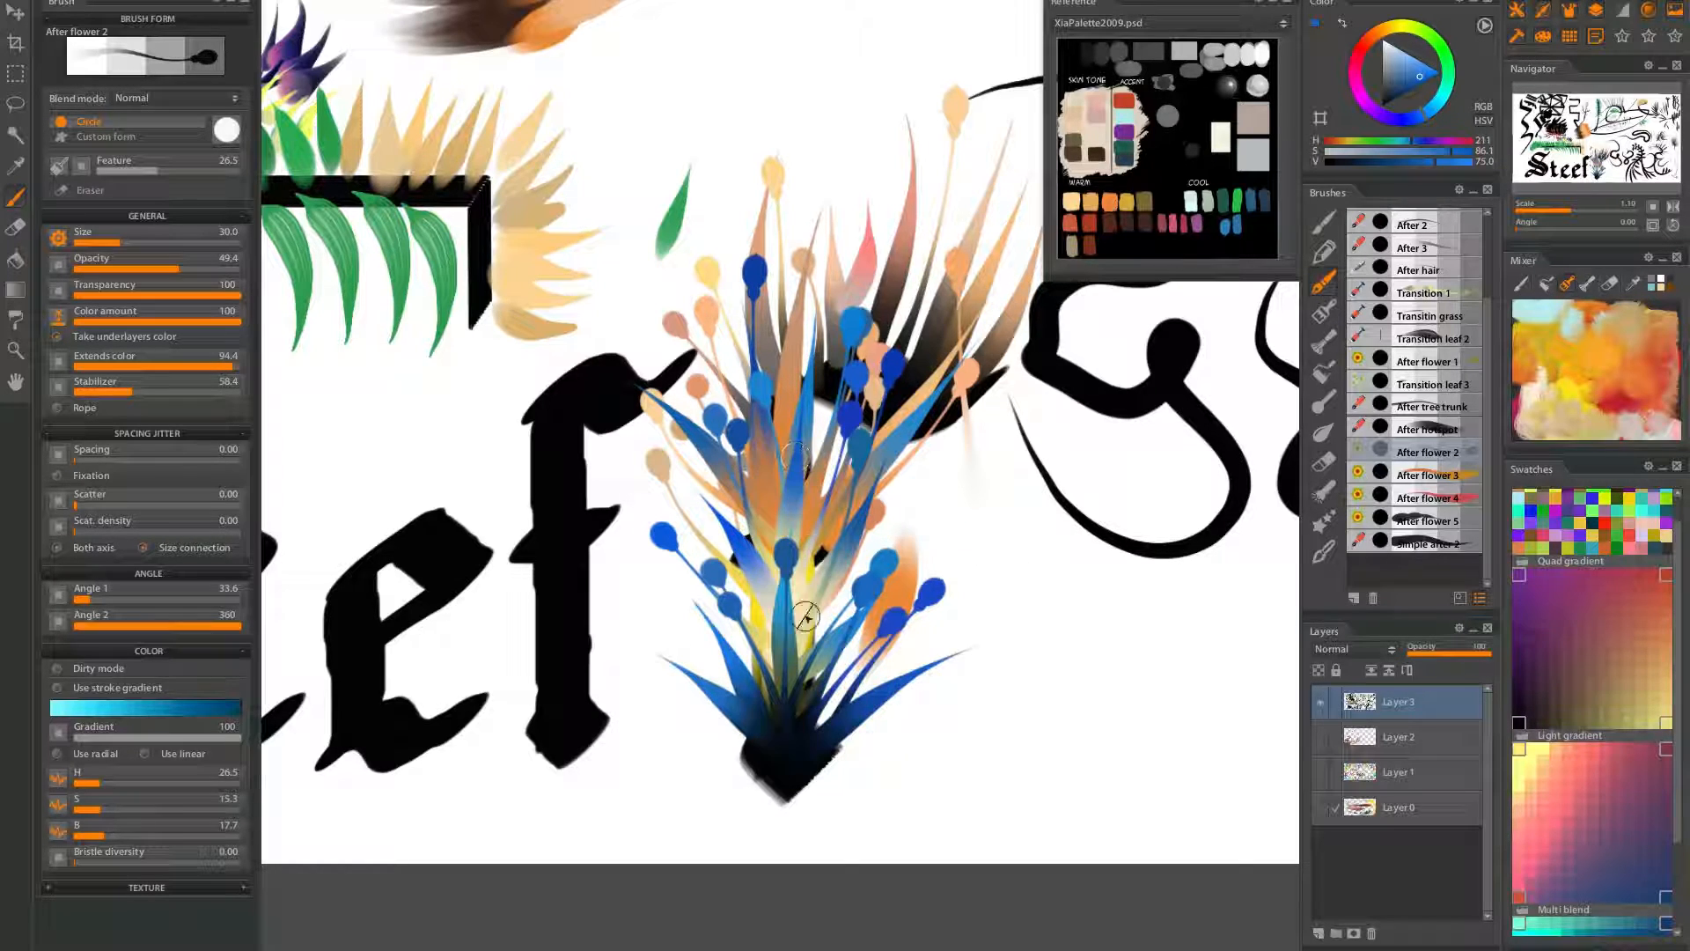
{"action": "left_click_drag", "start_coordinate": [751, 624], "coordinate": [705, 498]}
{"action": "left_click_drag", "start_coordinate": [793, 776], "coordinate": [931, 400]}
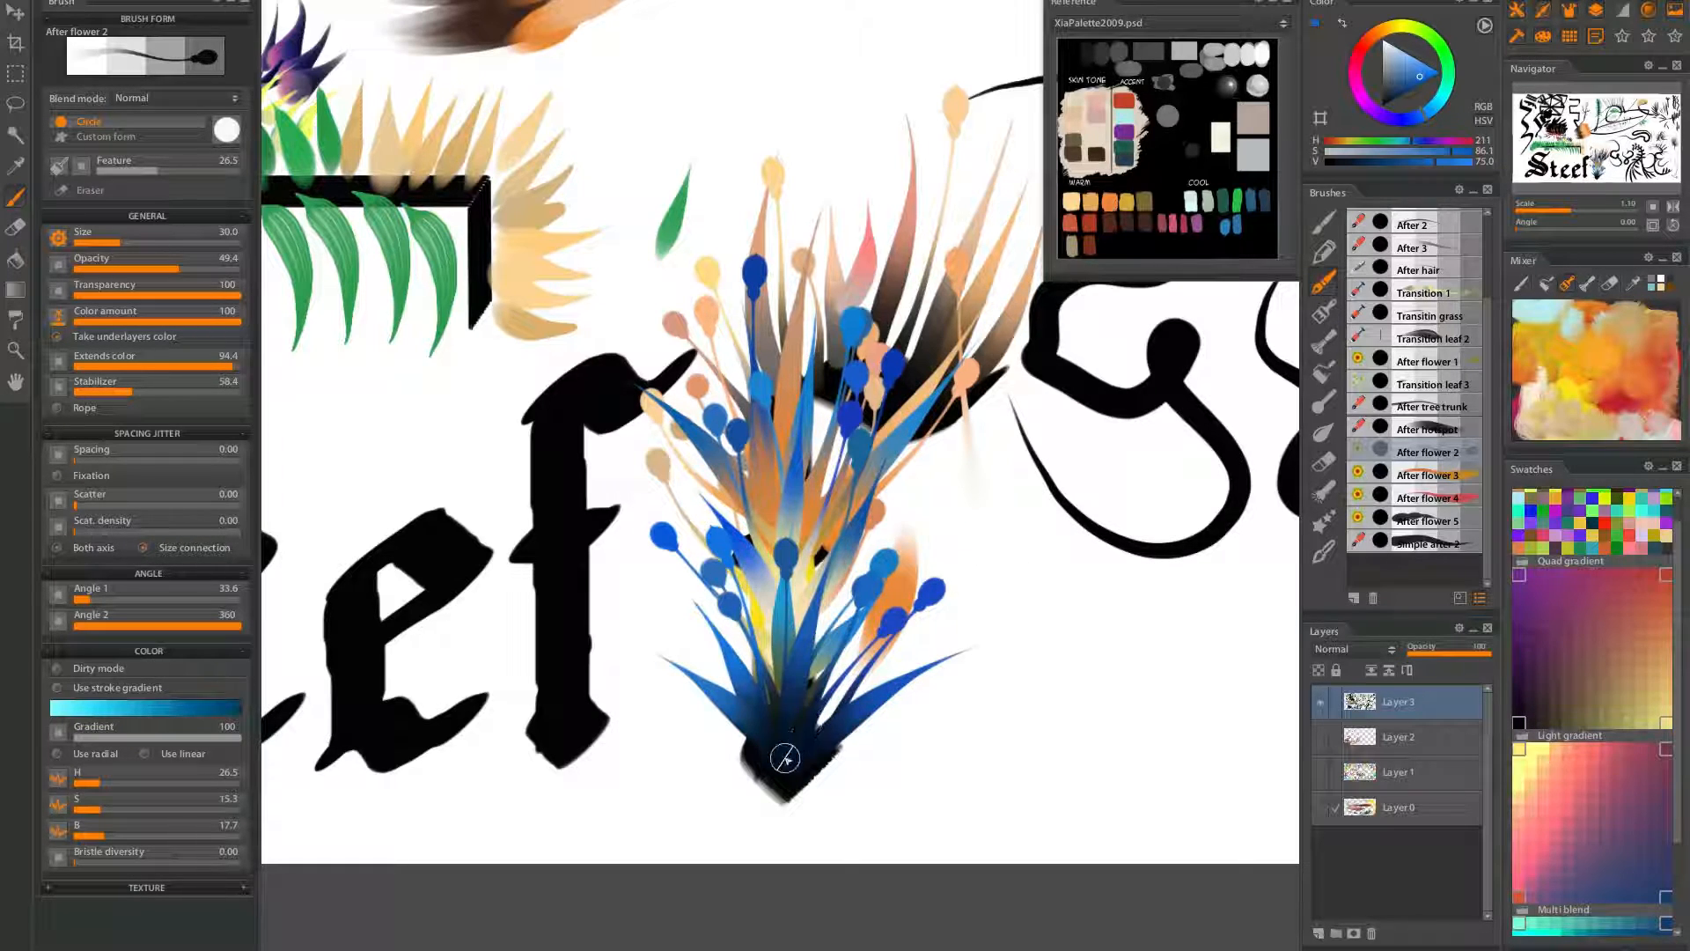
{"action": "left_click_drag", "start_coordinate": [784, 754], "coordinate": [667, 651]}
{"action": "mouse_move", "coordinate": [774, 758]}
{"action": "left_mouse_down"}
{"action": "mouse_move", "coordinate": [650, 720]}
{"action": "mouse_move", "coordinate": [969, 709]}
{"action": "mouse_move", "coordinate": [916, 766]}
{"action": "left_mouse_up"}
{"action": "left_click_drag", "start_coordinate": [783, 739], "coordinate": [979, 600]}
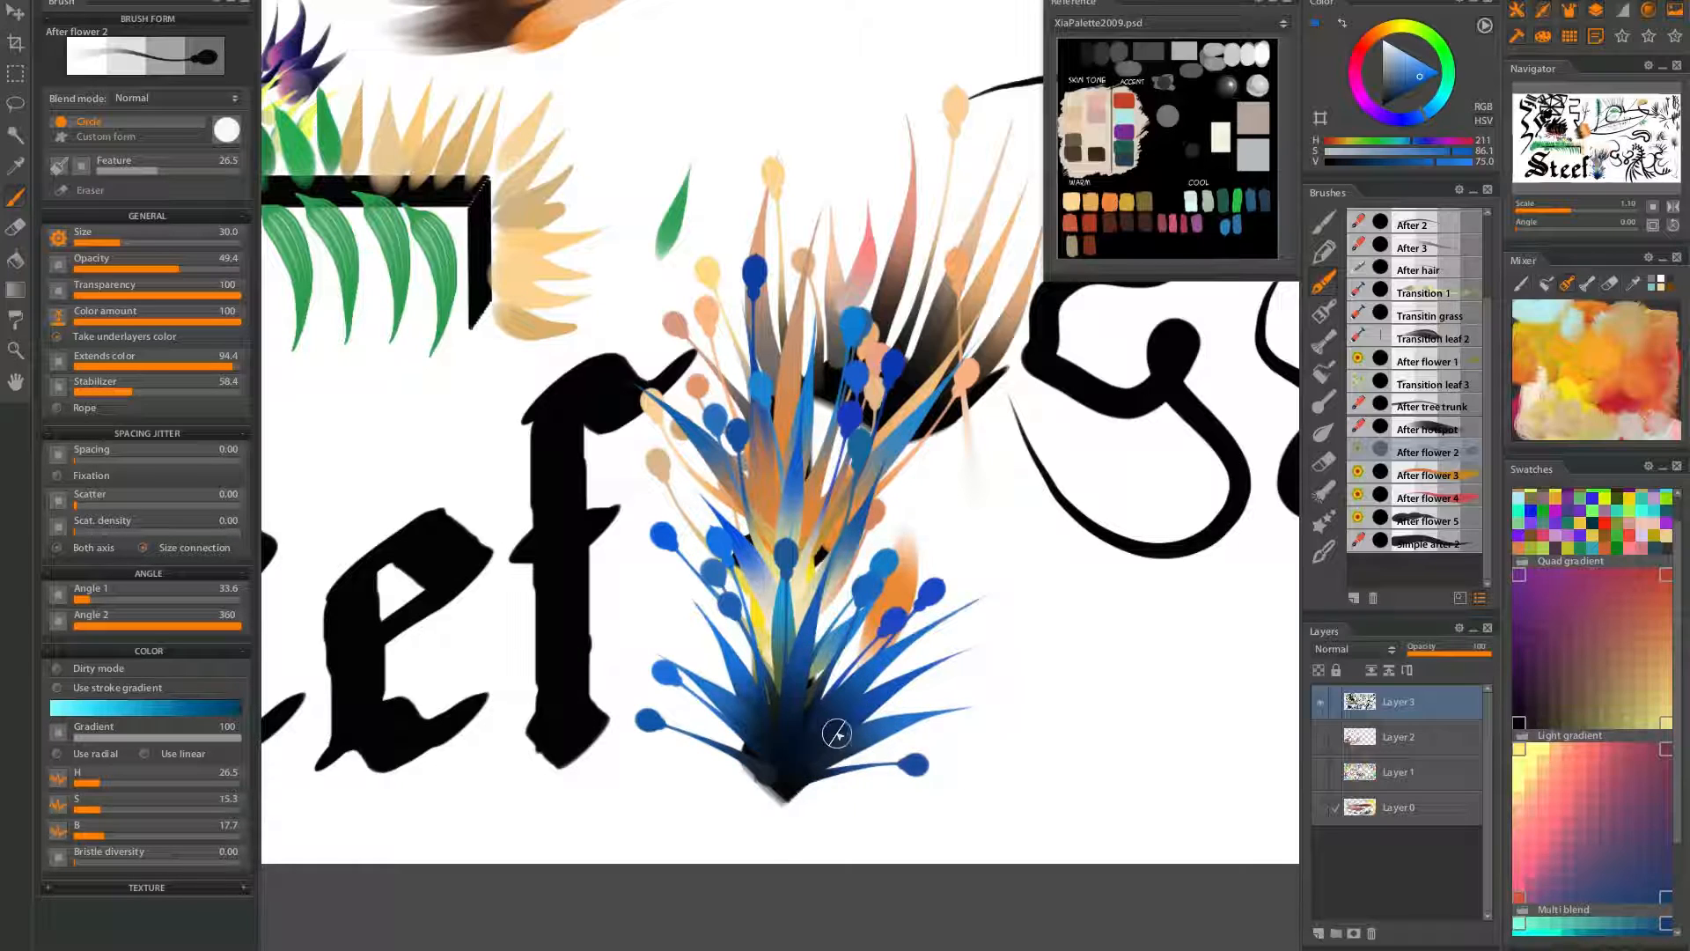
Select the After flower 3 brush and paint four blue-to-red gradient strokes sweeping right from the curved black line beside the flower cluster
{"action": "scroll", "coordinate": [916, 721], "scroll_direction": "down", "scroll_amount": 5}
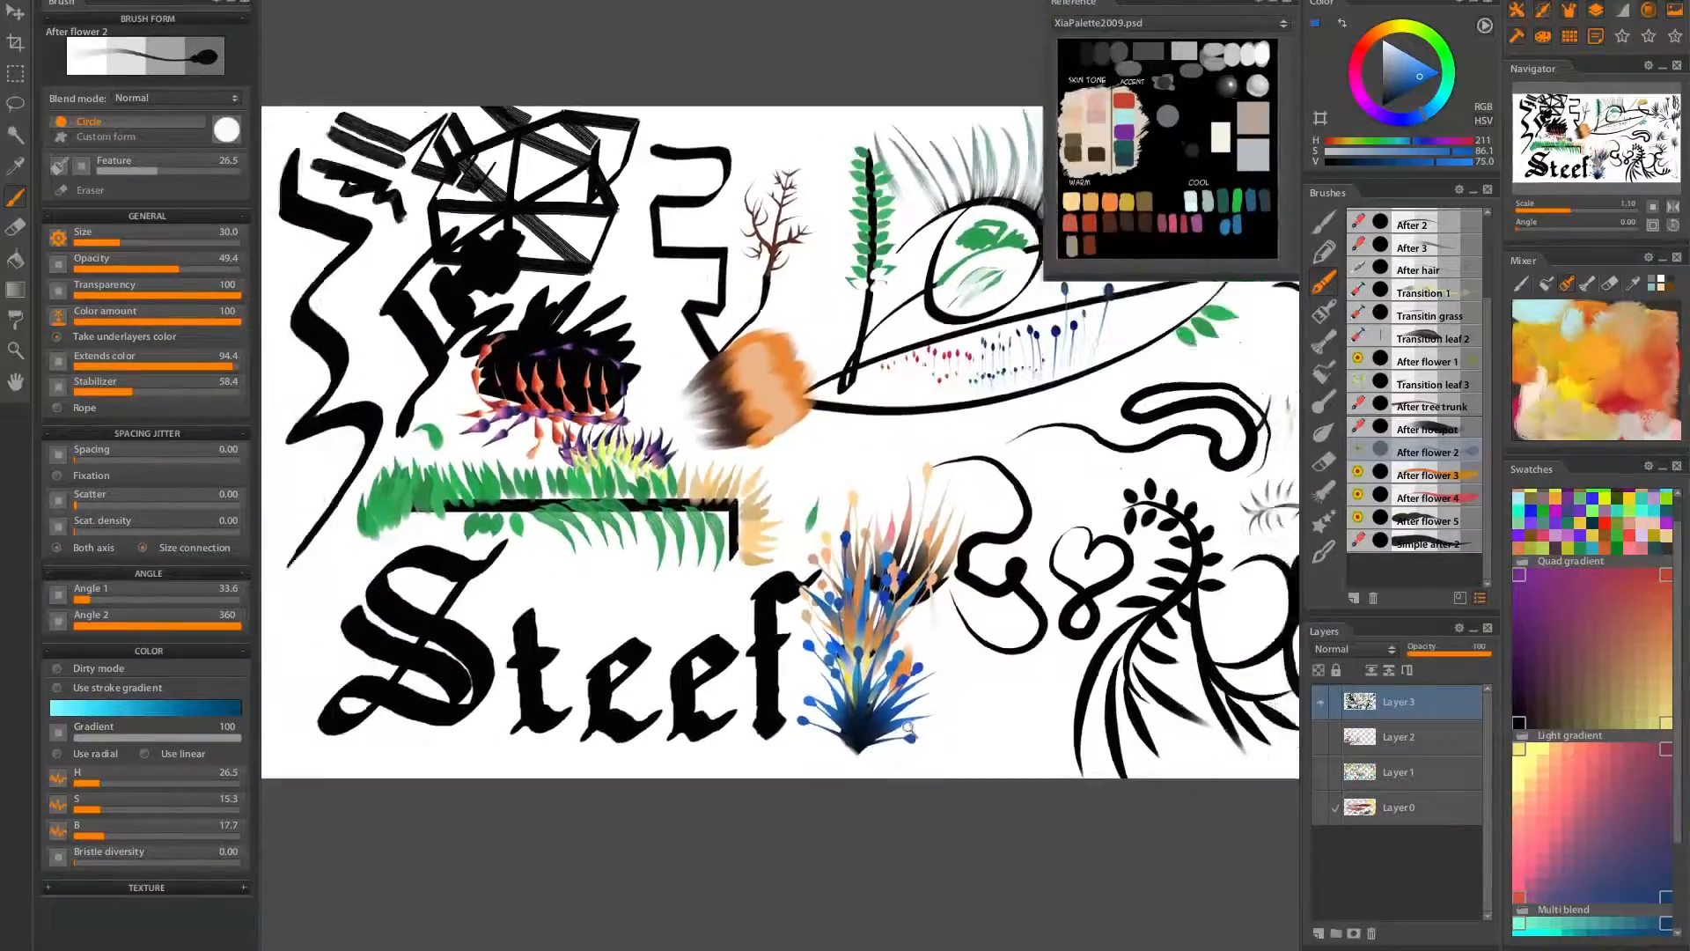
{"action": "scroll", "coordinate": [891, 746], "scroll_direction": "up", "scroll_amount": 5}
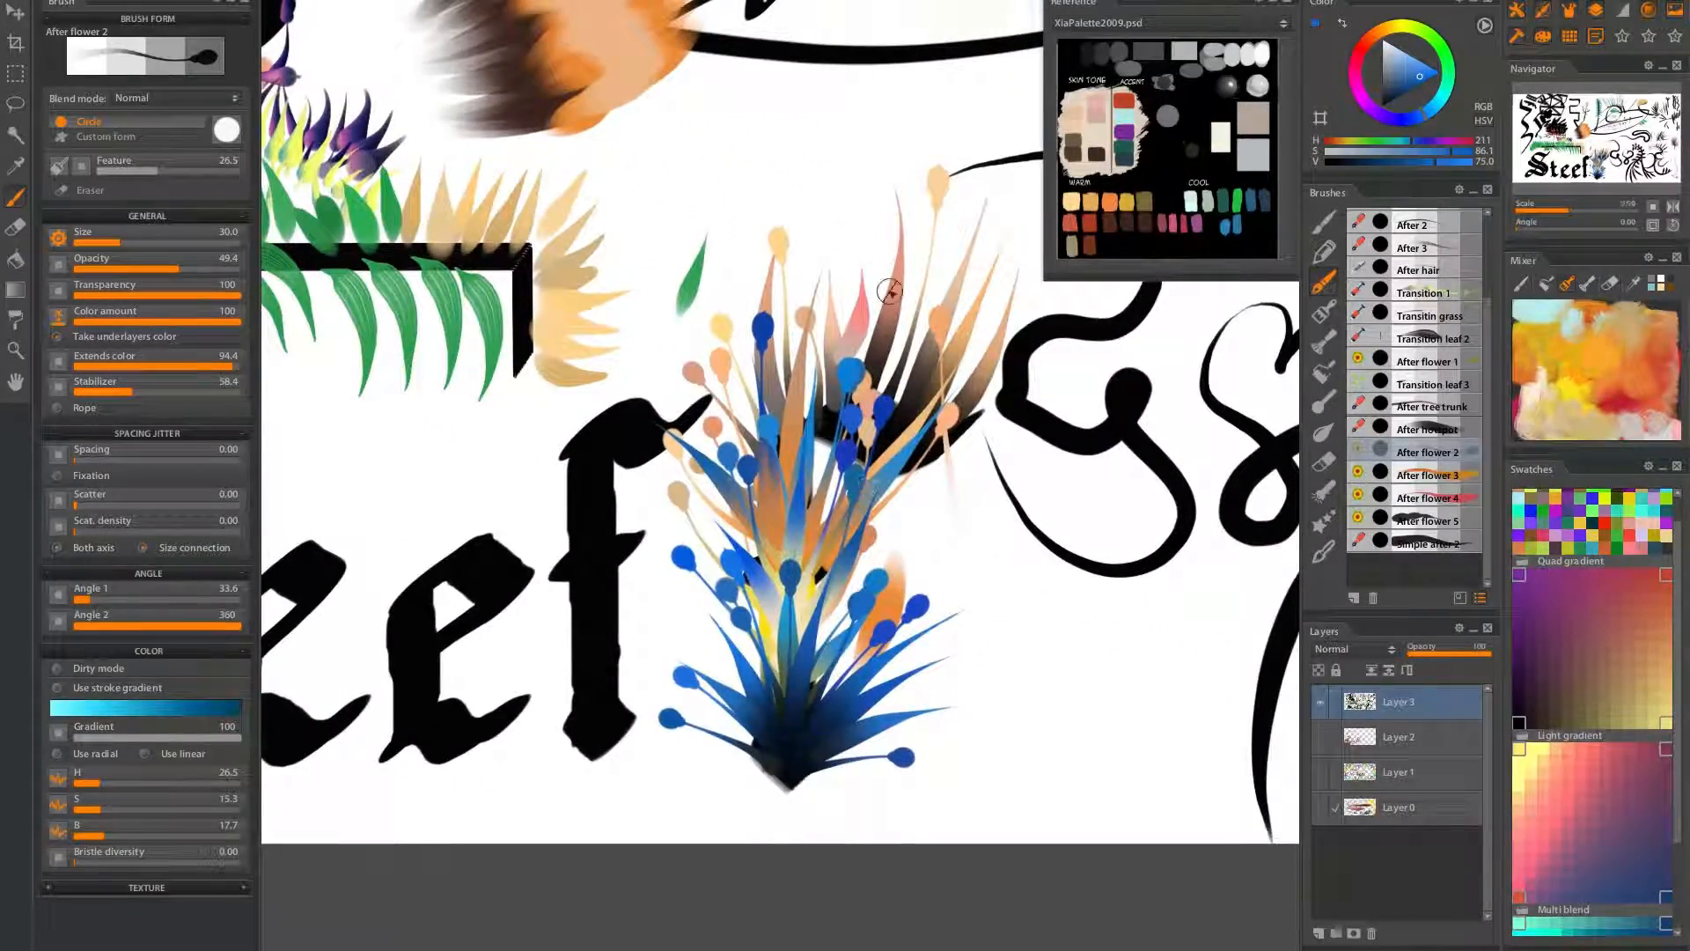
{"action": "left_click", "coordinate": [1426, 475]}
{"action": "mouse_move", "coordinate": [849, 701]}
{"action": "left_mouse_down"}
{"action": "mouse_move", "coordinate": [729, 677]}
{"action": "mouse_move", "coordinate": [461, 698]}
{"action": "left_mouse_up"}
{"action": "left_click_drag", "start_coordinate": [763, 403], "coordinate": [736, 808]}
{"action": "left_click_drag", "start_coordinate": [677, 583], "coordinate": [878, 460]}
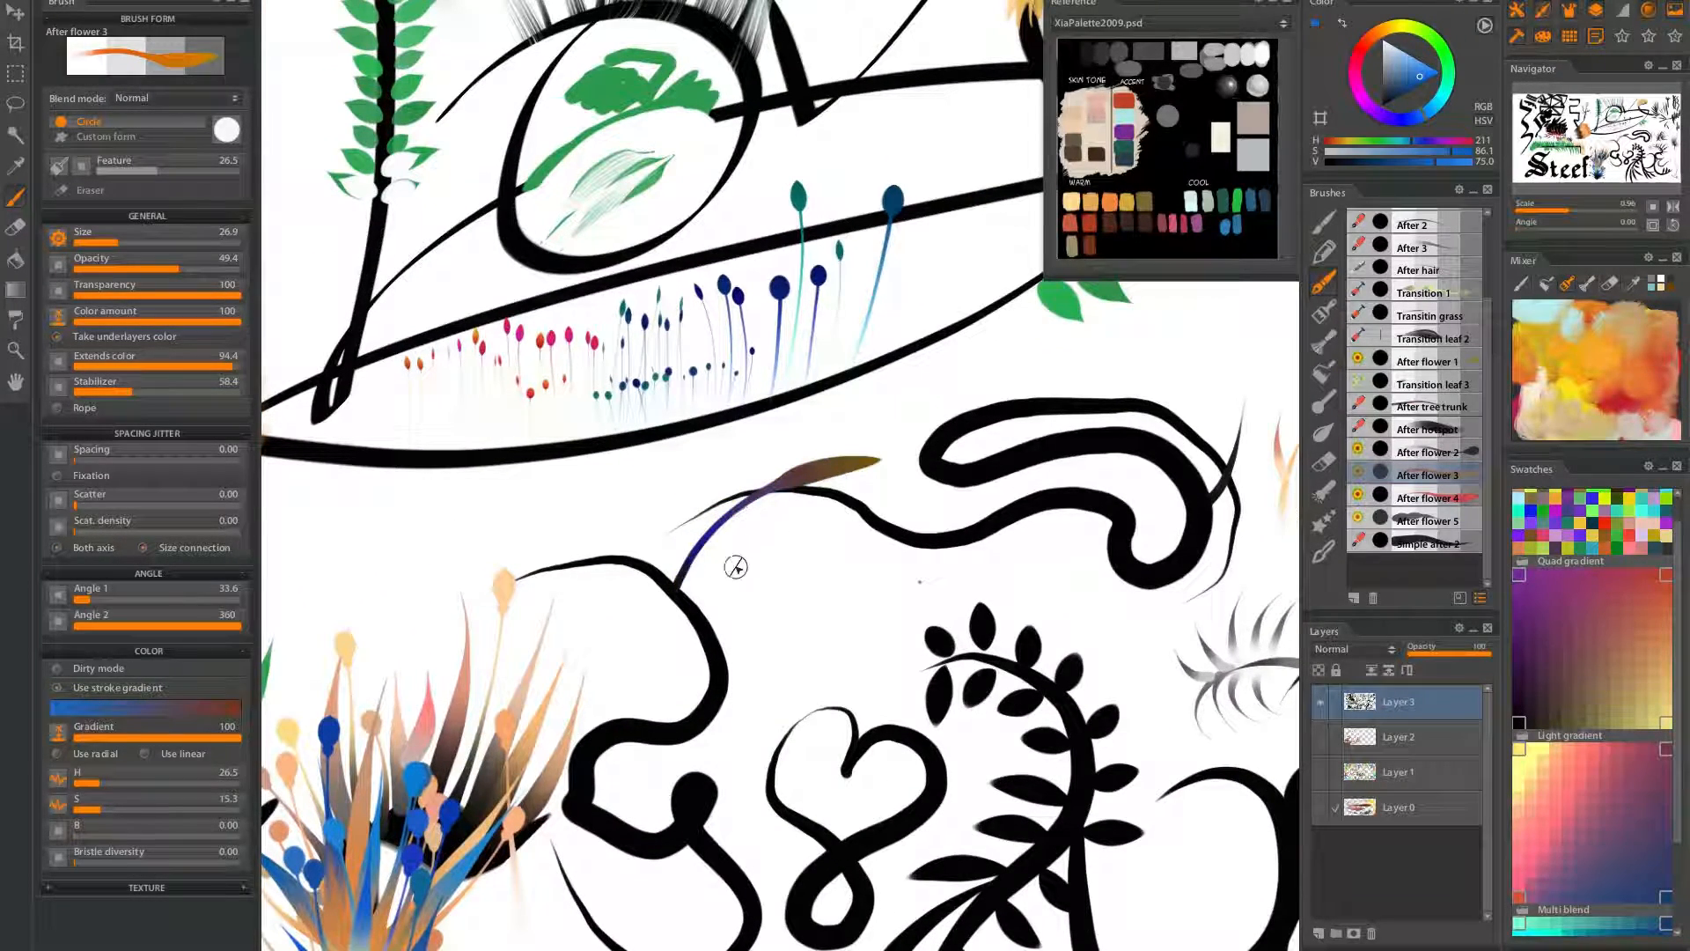
{"action": "left_click_drag", "start_coordinate": [689, 614], "coordinate": [888, 505]}
{"action": "left_click_drag", "start_coordinate": [713, 651], "coordinate": [932, 544]}
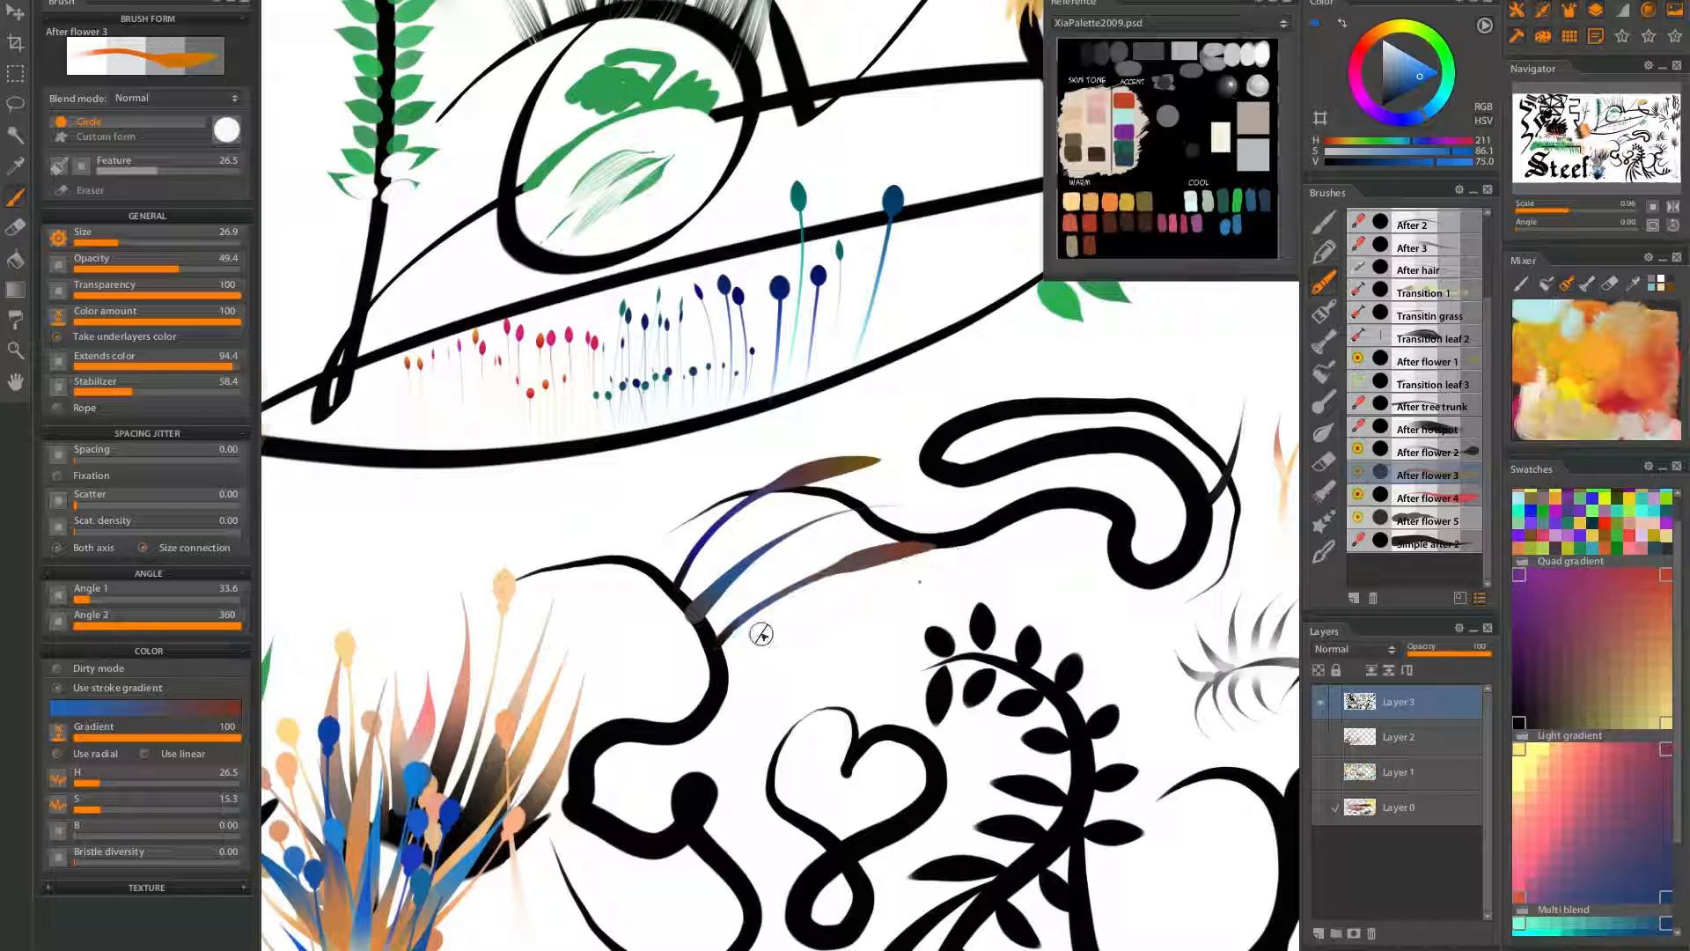
{"action": "left_click_drag", "start_coordinate": [720, 676], "coordinate": [940, 573]}
{"action": "left_click_drag", "start_coordinate": [624, 602], "coordinate": [703, 425]}
{"action": "key", "text": "ctrl+z"}
{"action": "left_click_drag", "start_coordinate": [650, 581], "coordinate": [821, 377]}
{"action": "key", "text": "ctrl+z"}
{"action": "left_click_drag", "start_coordinate": [653, 579], "coordinate": [745, 434]}
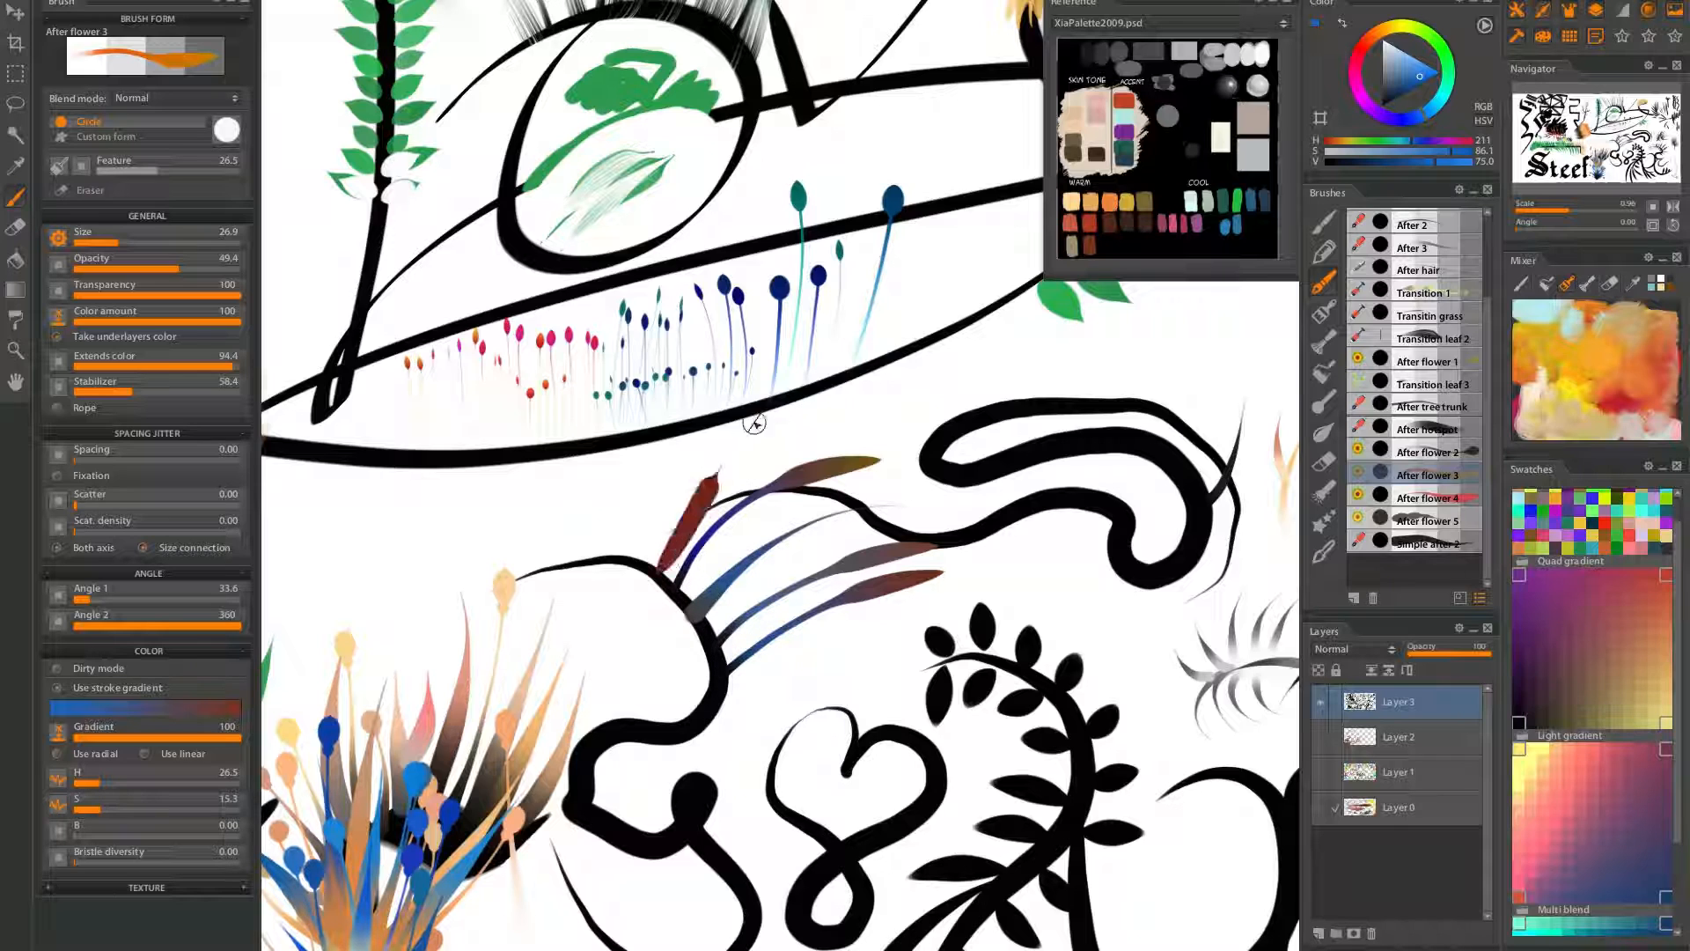
{"action": "left_click_drag", "start_coordinate": [680, 591], "coordinate": [784, 428]}
{"action": "key", "text": "ctrl+z"}
{"action": "key", "text": "ctrl+z"}
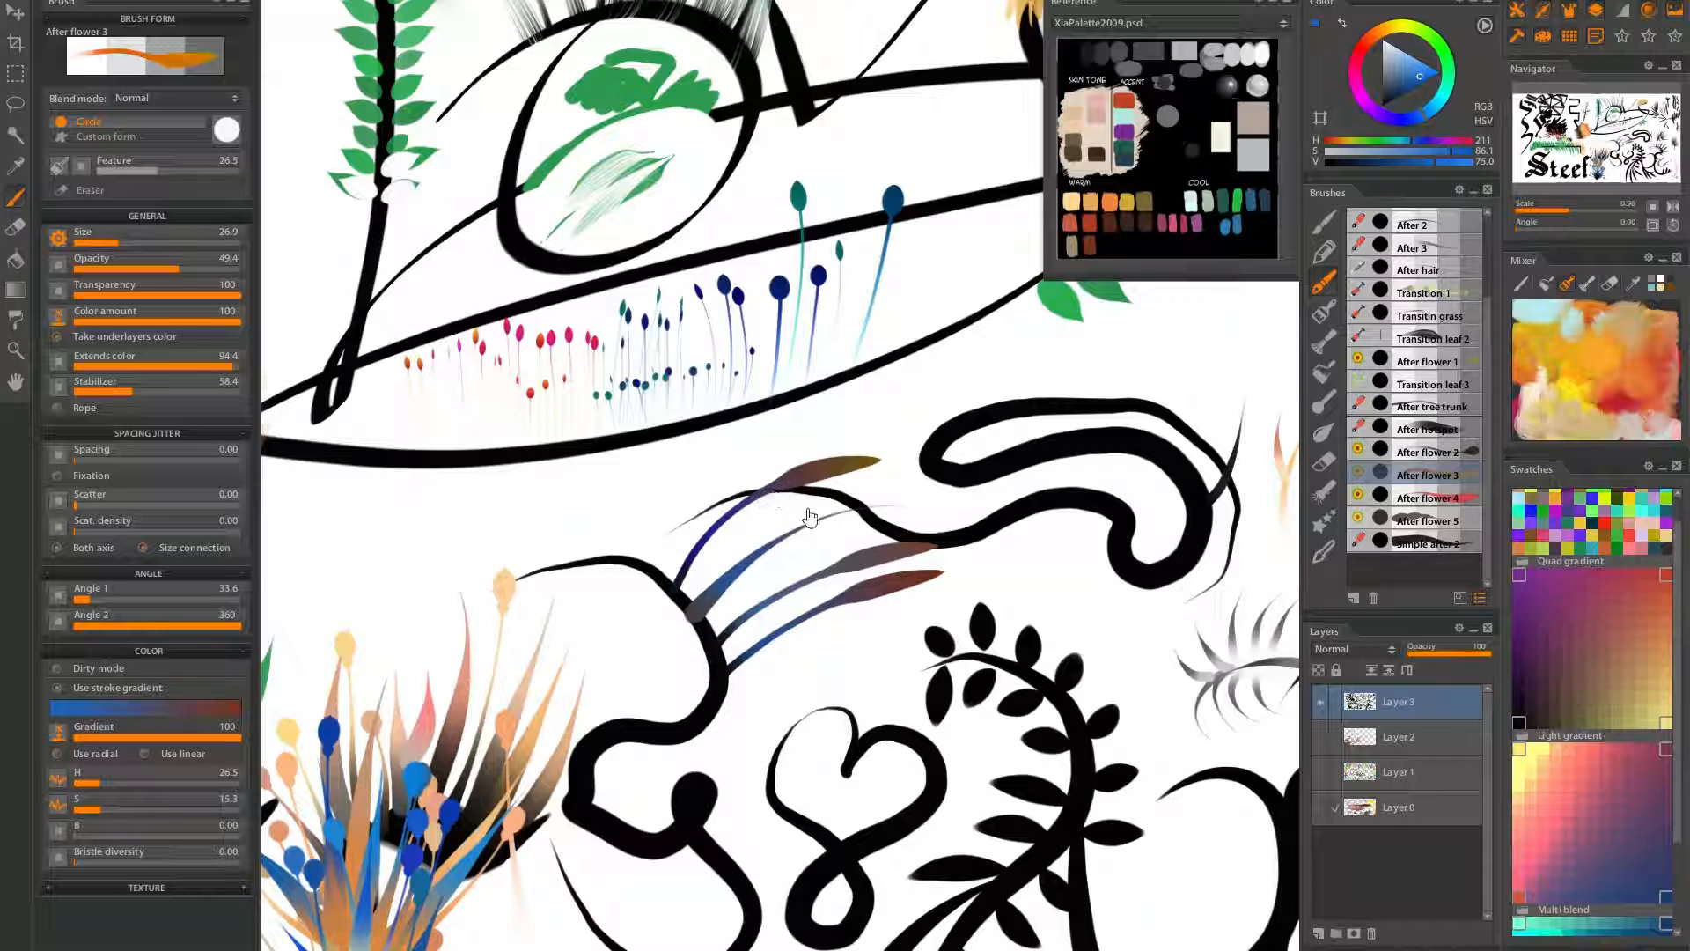
Swap the primary and secondary colors back and forth to demonstrate how the stroke gradient reverses
{"action": "left_click_drag", "start_coordinate": [808, 545], "coordinate": [700, 559]}
{"action": "left_click_drag", "start_coordinate": [604, 674], "coordinate": [824, 493]}
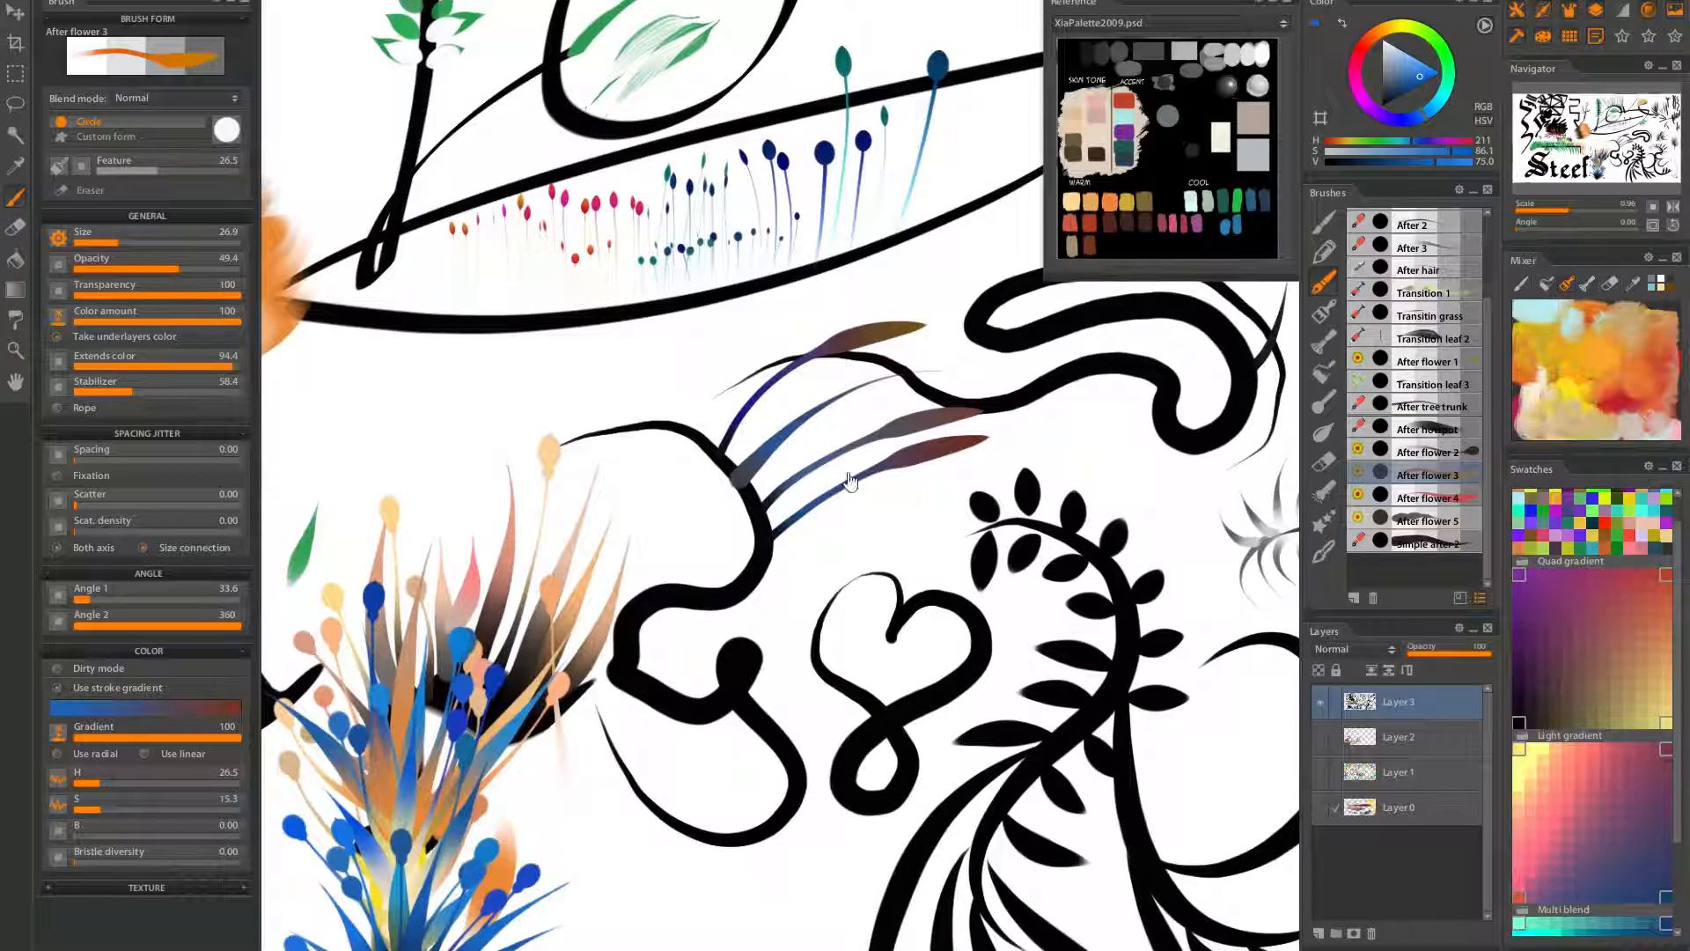
{"action": "left_click", "coordinate": [1343, 23]}
{"action": "key", "text": "x"}
{"action": "key", "text": "x"}
{"action": "key", "text": "x"}
{"action": "key", "text": "x"}
{"action": "key", "text": "x"}
{"action": "key", "text": "x"}
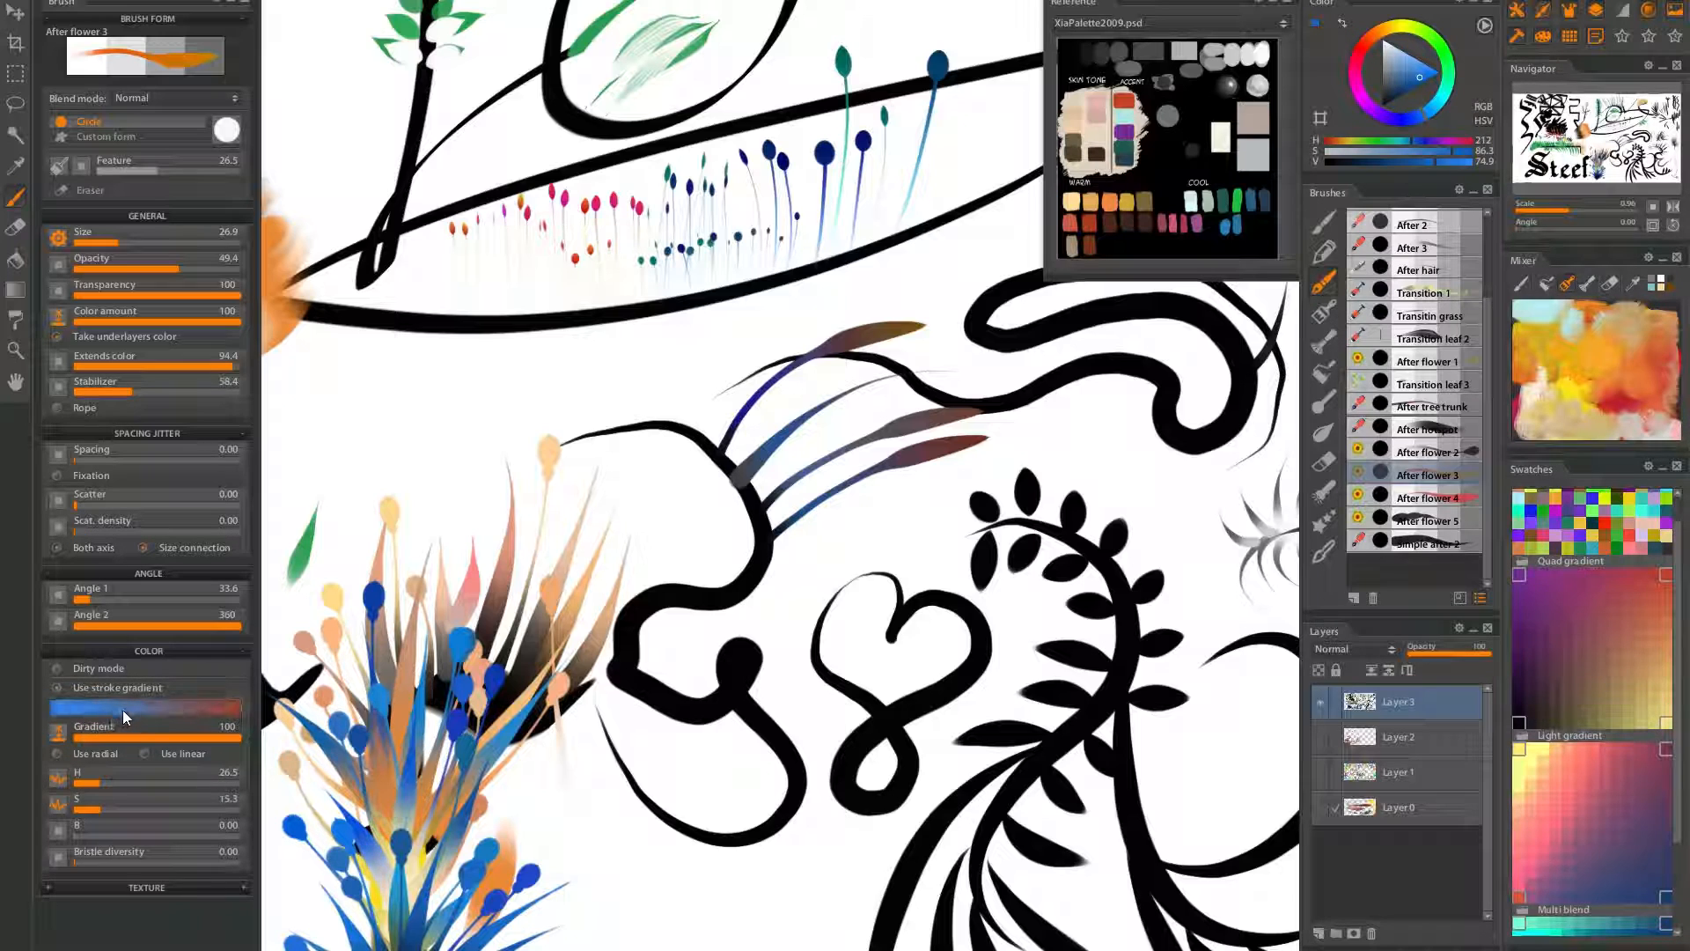
Set the two brush colors to orange-red and green, with orange-red as the primary color of the stroke gradient
{"action": "mouse_move", "coordinate": [1424, 80]}
{"action": "left_mouse_down"}
{"action": "mouse_move", "coordinate": [1446, 66]}
{"action": "mouse_move", "coordinate": [1387, 75]}
{"action": "mouse_move", "coordinate": [1463, 56]}
{"action": "left_mouse_up"}
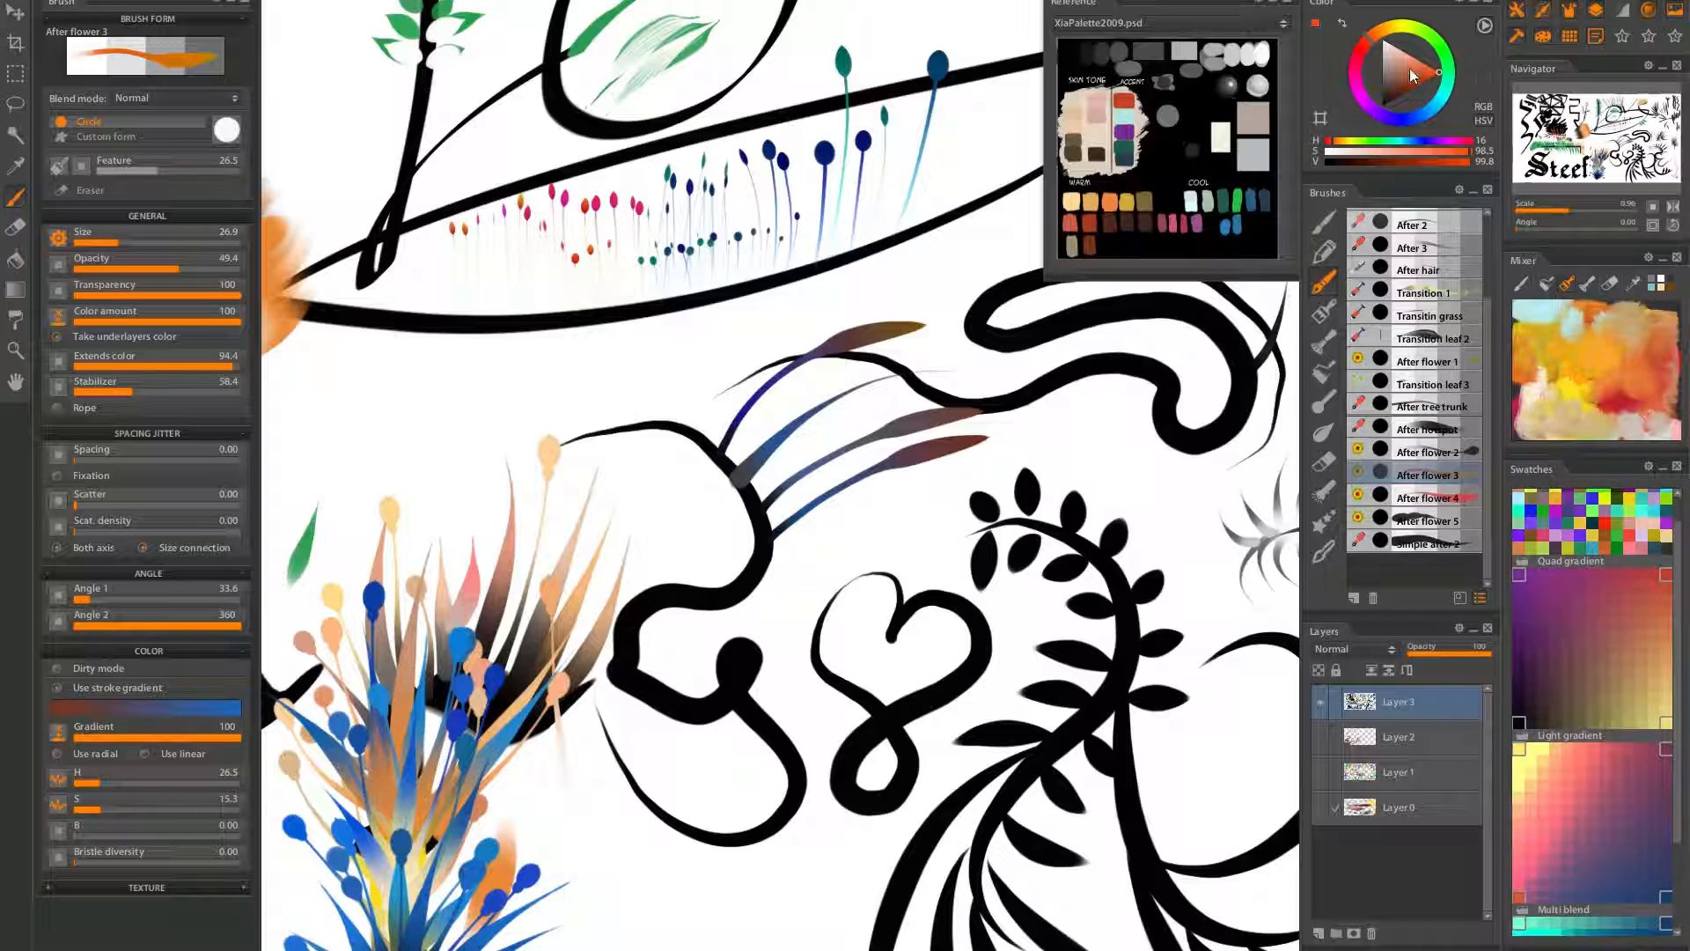
{"action": "left_click", "coordinate": [1324, 17]}
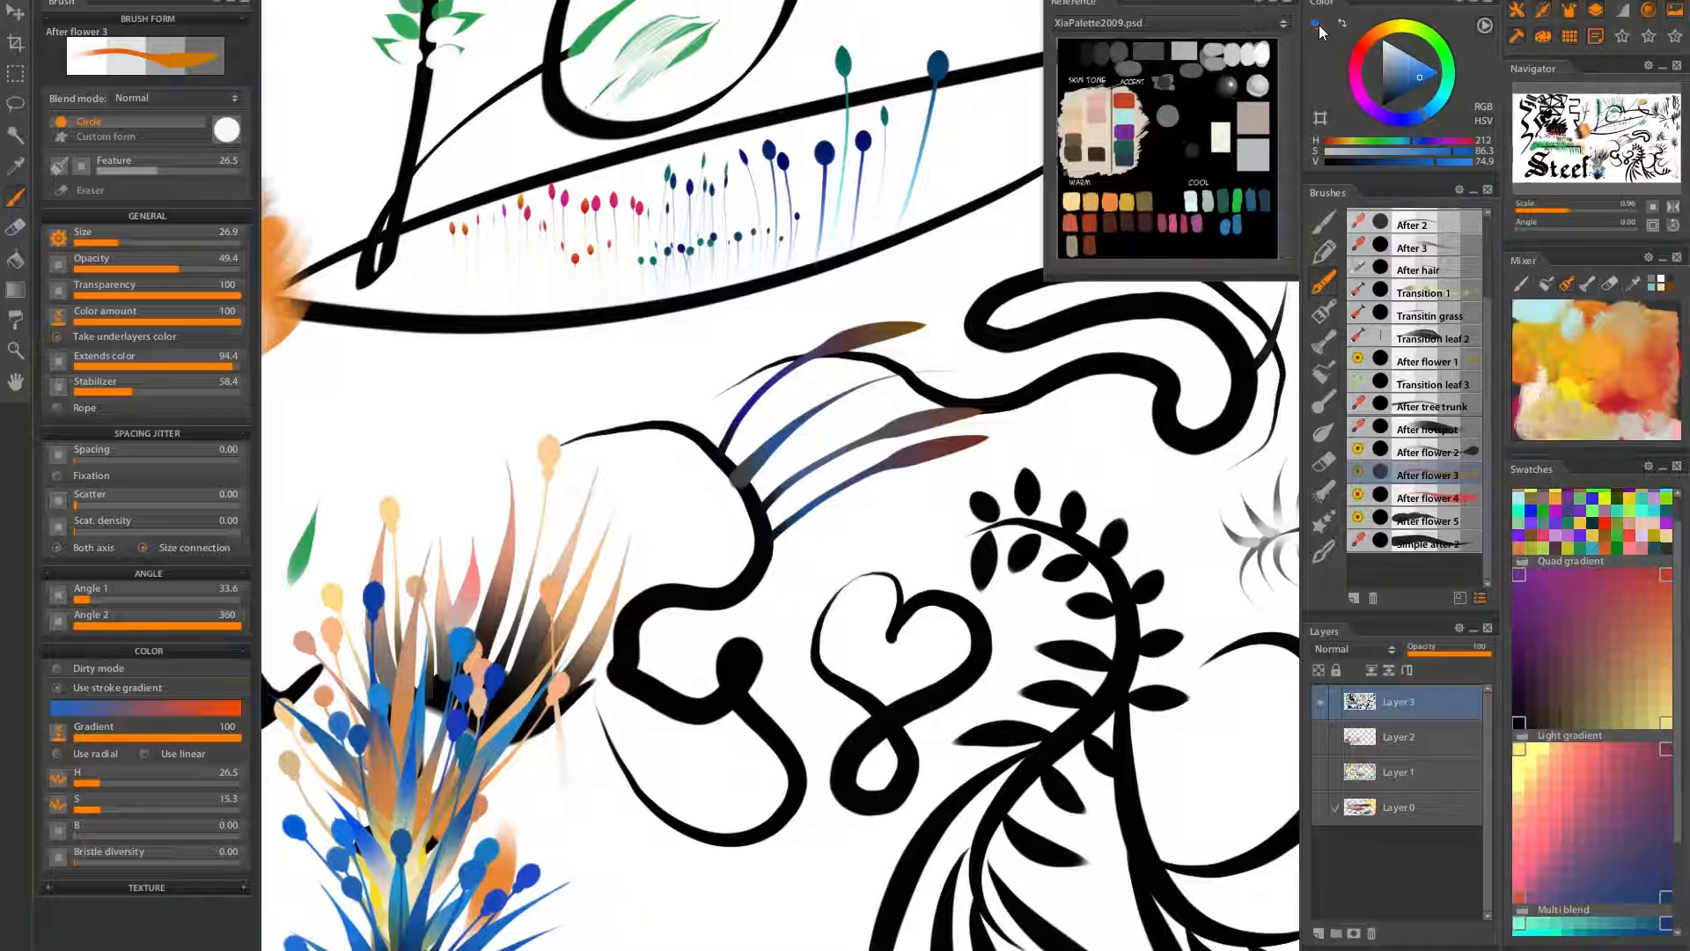
{"action": "left_click", "coordinate": [1448, 46]}
{"action": "mouse_move", "coordinate": [1412, 72]}
{"action": "left_mouse_down"}
{"action": "mouse_move", "coordinate": [1435, 75]}
{"action": "mouse_move", "coordinate": [1406, 94]}
{"action": "left_mouse_up"}
{"action": "key", "text": "x"}
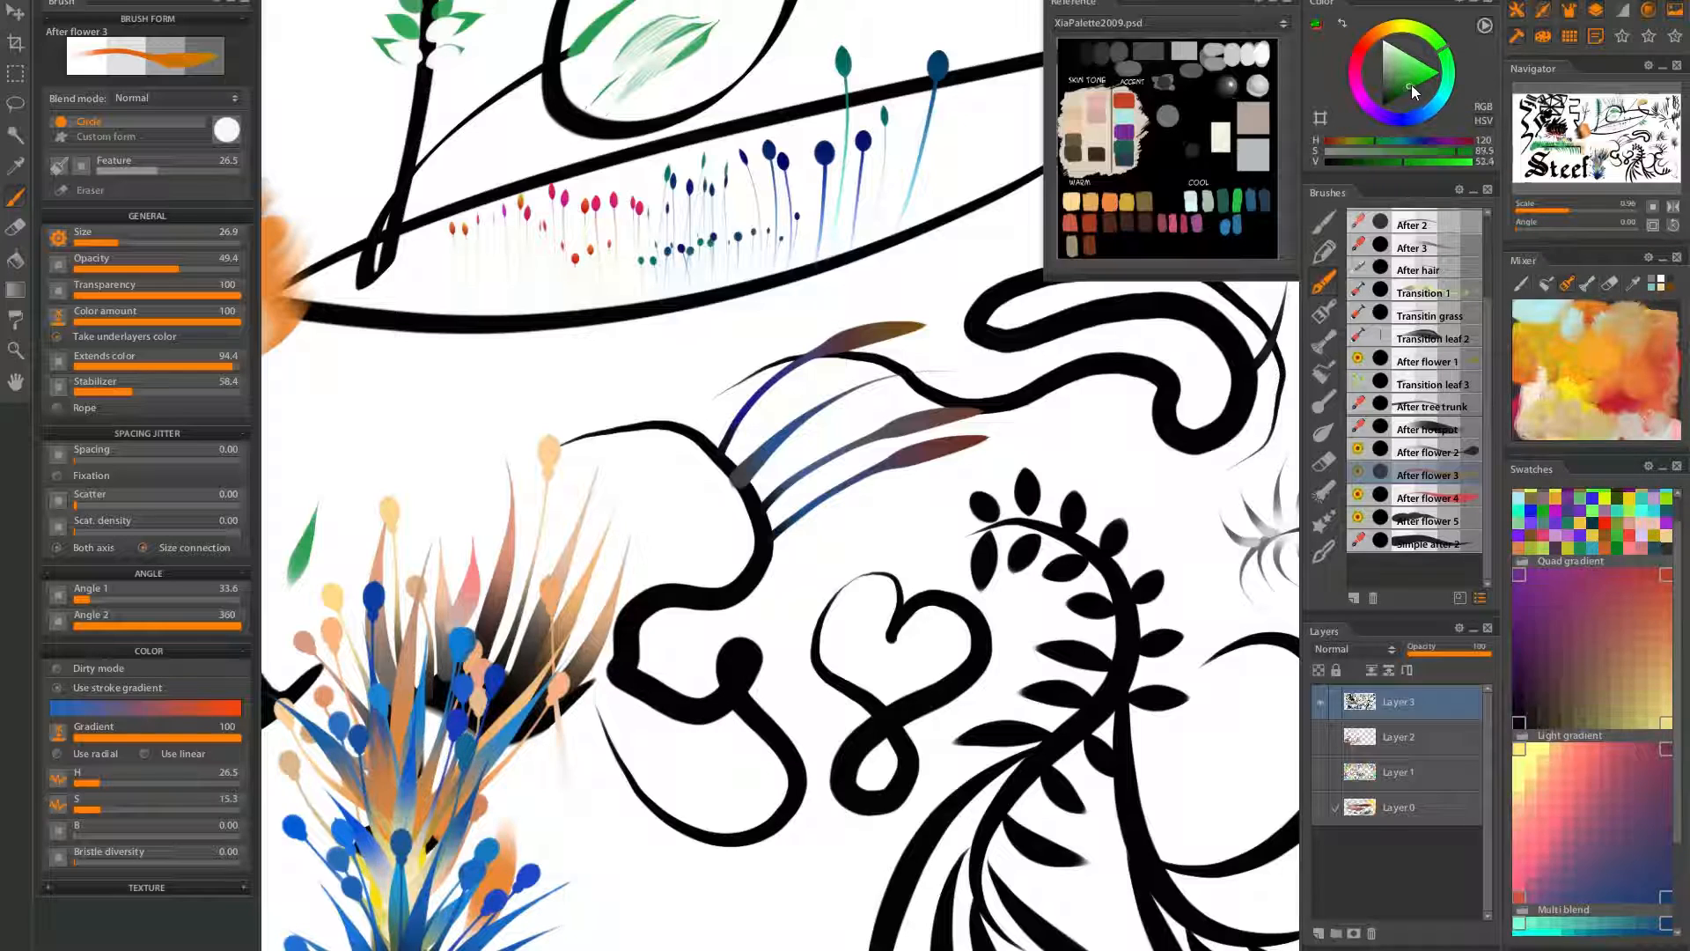
Paint four After flower 3 orange-red-to-green strokes fanning outward and up from the upper corner of the angular black line
{"action": "left_click_drag", "start_coordinate": [645, 437], "coordinate": [730, 260]}
{"action": "key", "text": "ctrl+z"}
{"action": "mouse_move", "coordinate": [556, 512]}
{"action": "left_mouse_down"}
{"action": "mouse_move", "coordinate": [604, 494]}
{"action": "mouse_move", "coordinate": [977, 618]}
{"action": "left_mouse_up"}
{"action": "mouse_move", "coordinate": [535, 144]}
{"action": "left_mouse_down"}
{"action": "mouse_move", "coordinate": [749, 373]}
{"action": "mouse_move", "coordinate": [666, 640]}
{"action": "mouse_move", "coordinate": [635, 647]}
{"action": "left_mouse_up"}
{"action": "left_click_drag", "start_coordinate": [504, 485], "coordinate": [452, 406]}
{"action": "left_click_drag", "start_coordinate": [524, 490], "coordinate": [467, 398]}
{"action": "left_click_drag", "start_coordinate": [549, 488], "coordinate": [482, 397]}
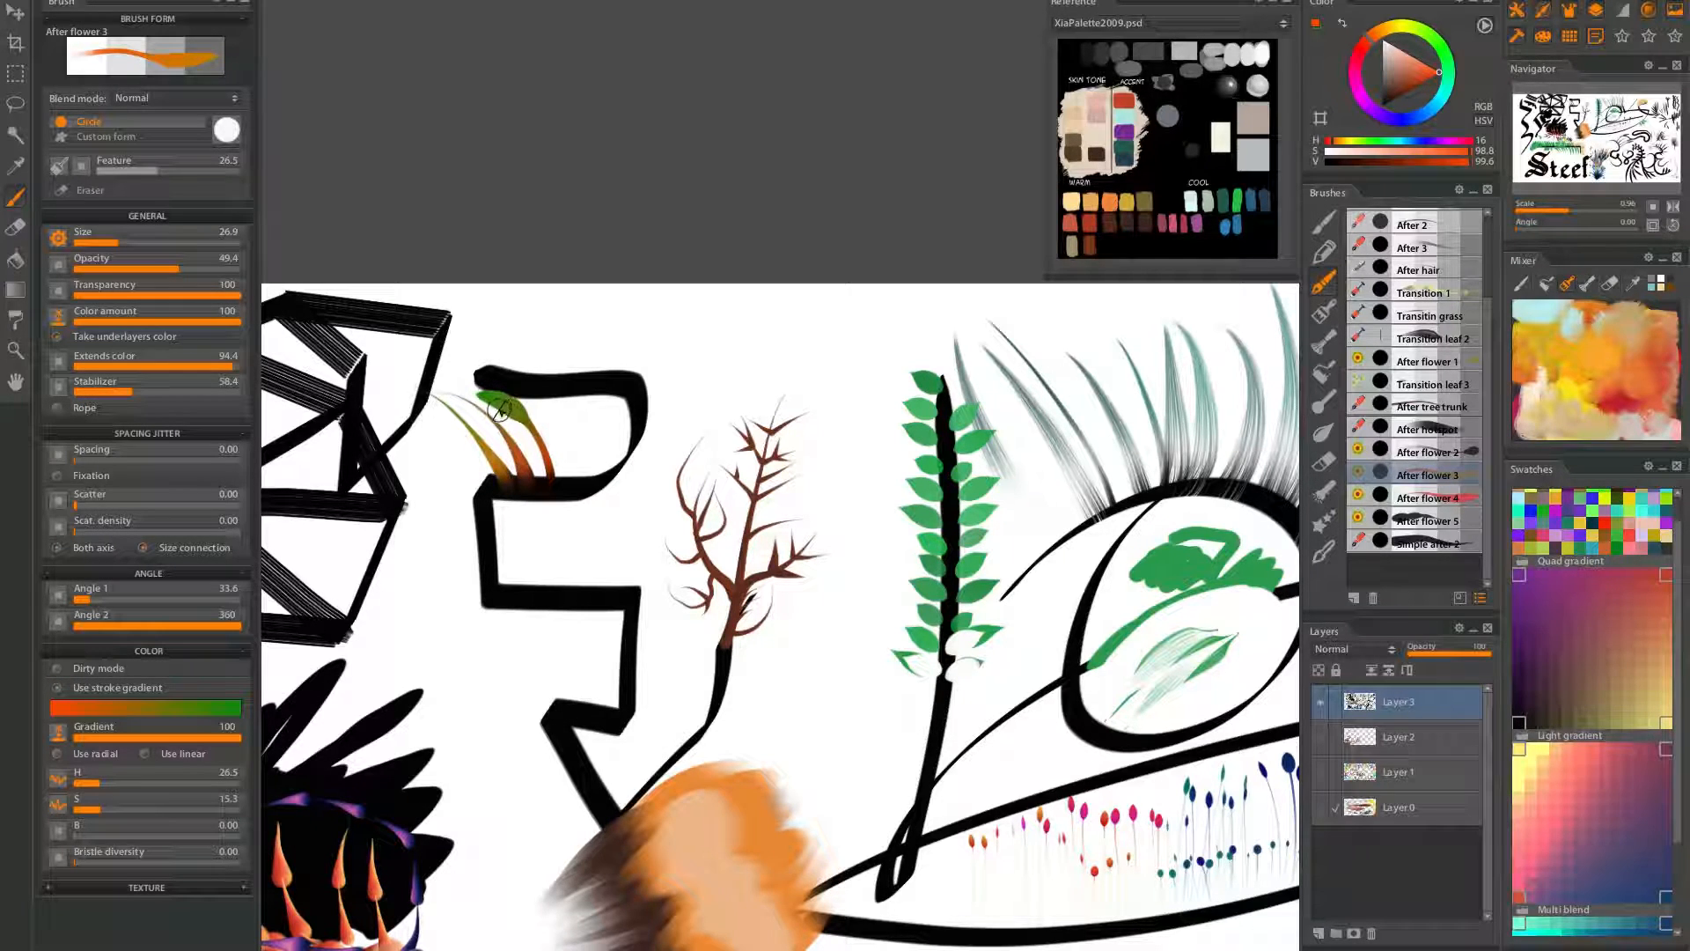
{"action": "left_click_drag", "start_coordinate": [495, 486], "coordinate": [440, 392]}
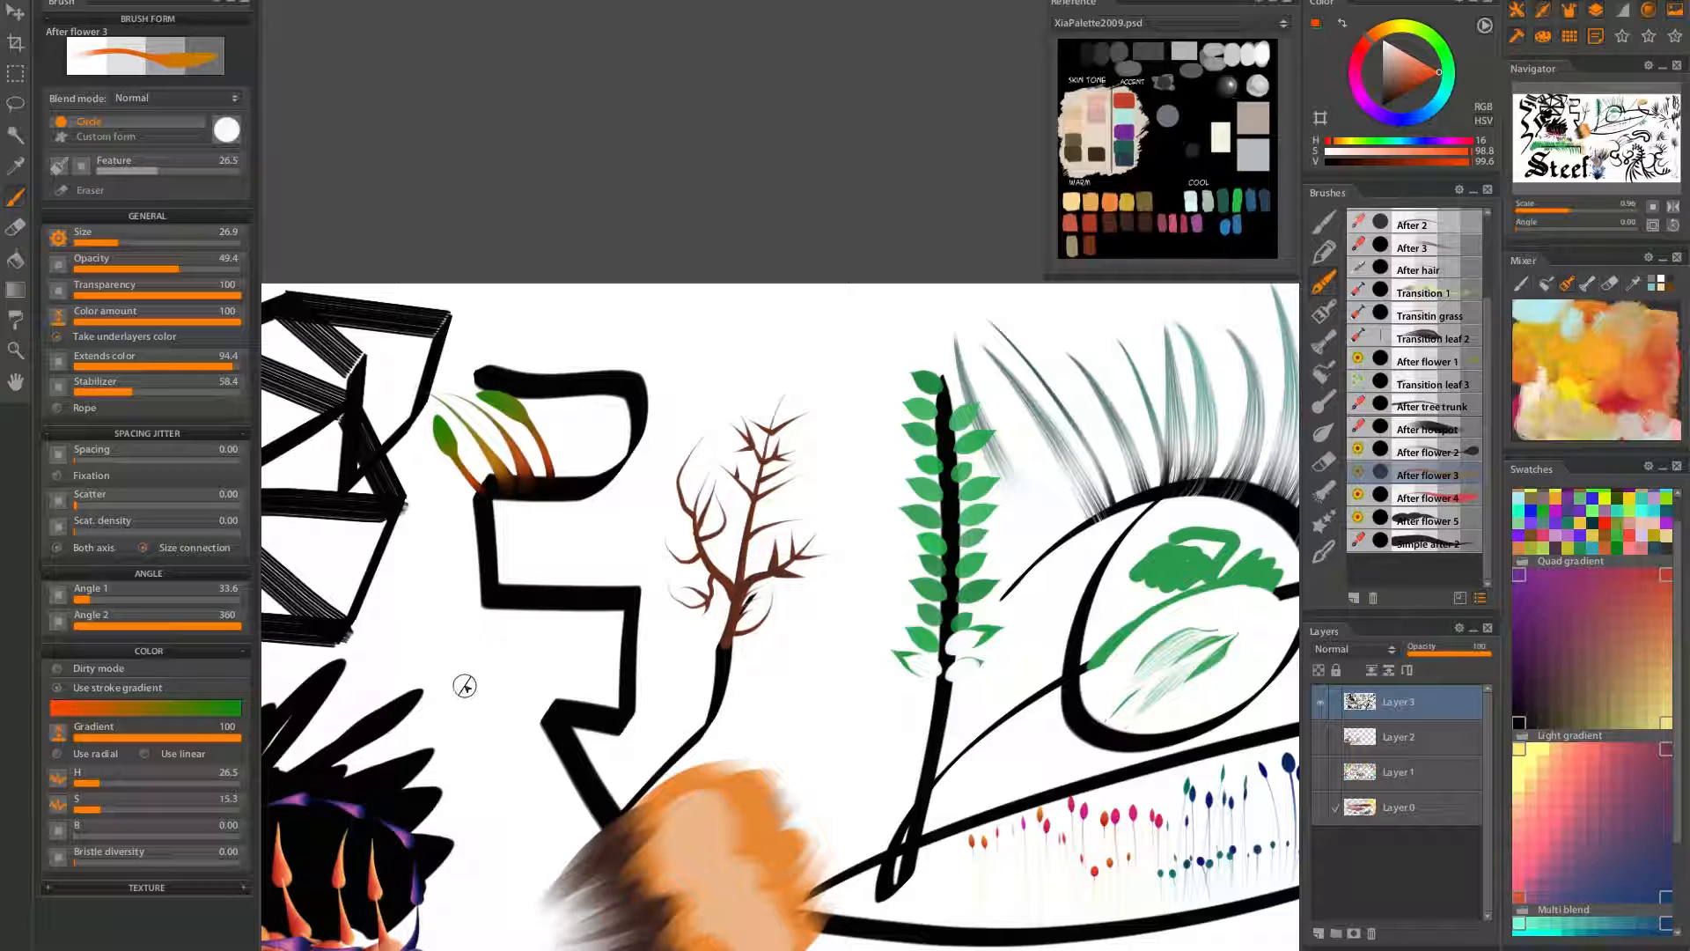
Build a dense clump of orange-red-to-green After flower 3 strokes rising on the outer side of the angular black line
{"action": "left_click_drag", "start_coordinate": [467, 720], "coordinate": [437, 524]}
{"action": "left_click_drag", "start_coordinate": [490, 740], "coordinate": [455, 565]}
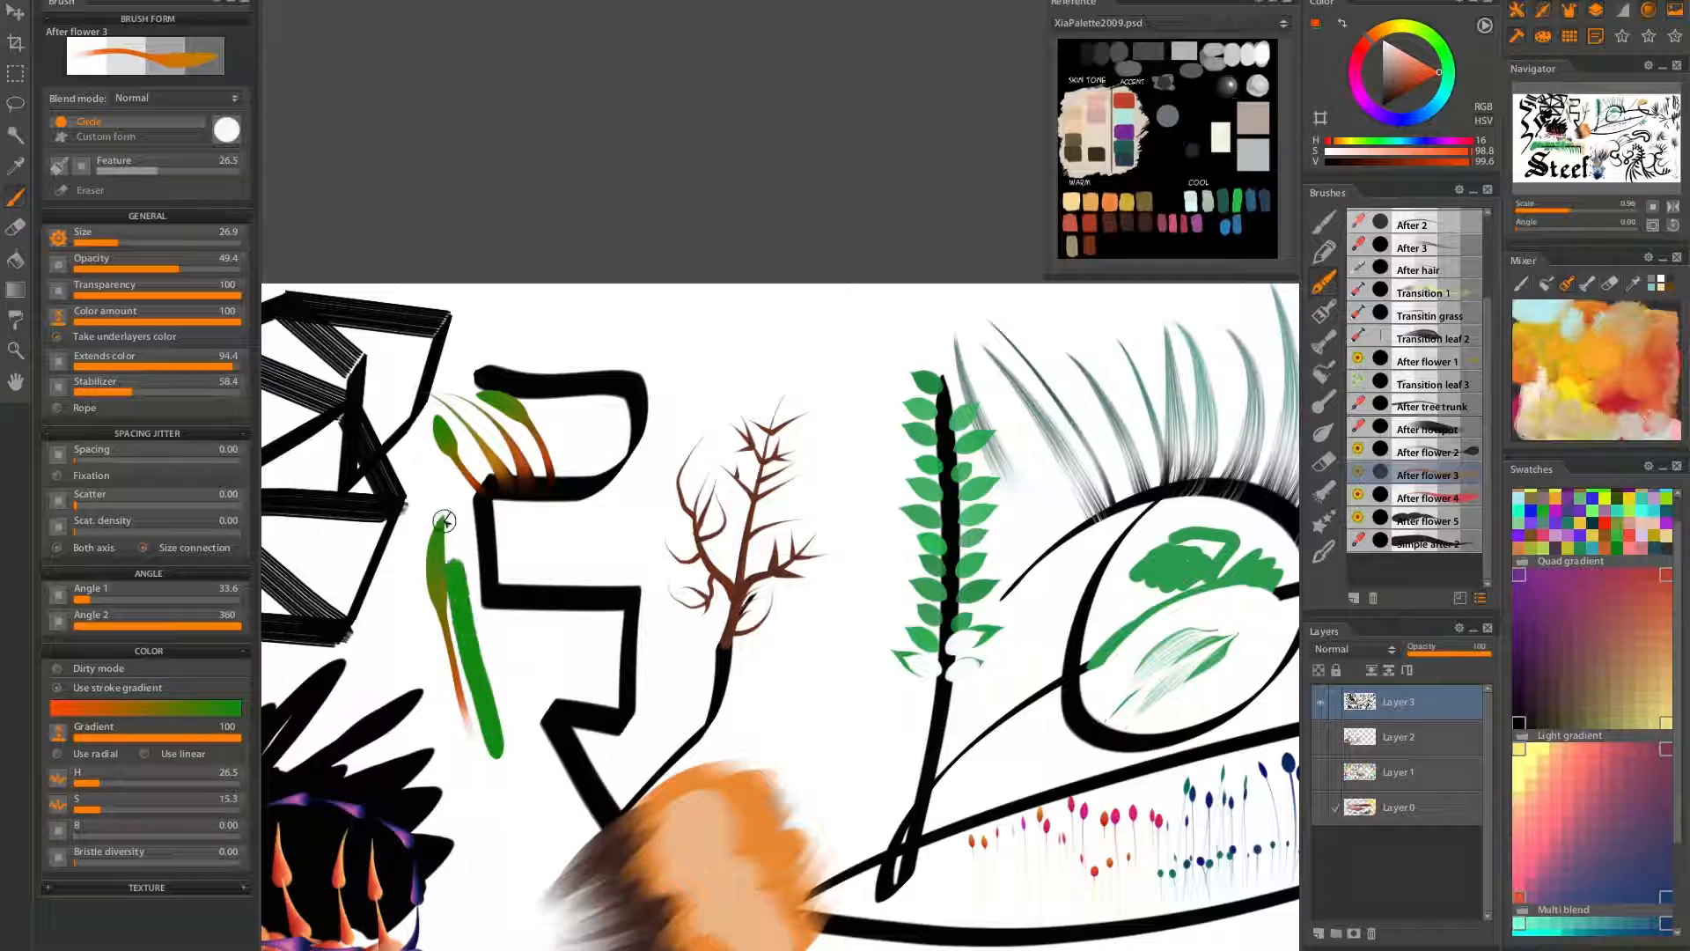
{"action": "left_click_drag", "start_coordinate": [442, 677], "coordinate": [412, 597]}
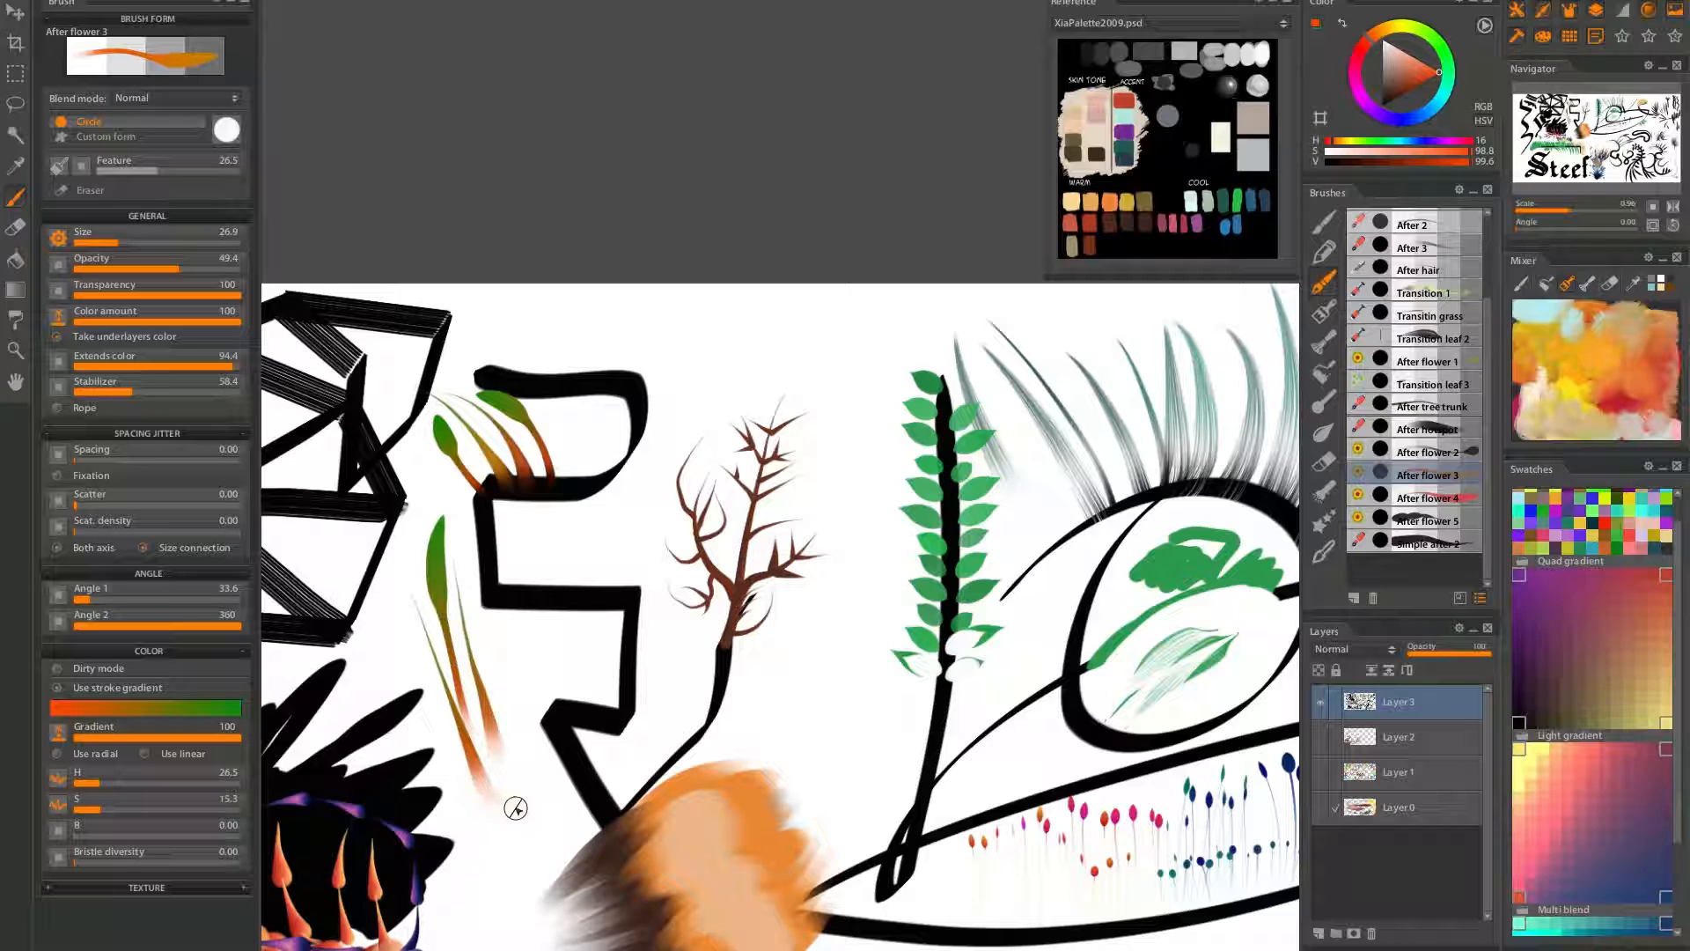
{"action": "left_click_drag", "start_coordinate": [514, 803], "coordinate": [448, 584]}
{"action": "mouse_move", "coordinate": [534, 792]}
{"action": "left_mouse_down"}
{"action": "mouse_move", "coordinate": [441, 608]}
{"action": "mouse_move", "coordinate": [408, 606]}
{"action": "left_mouse_up"}
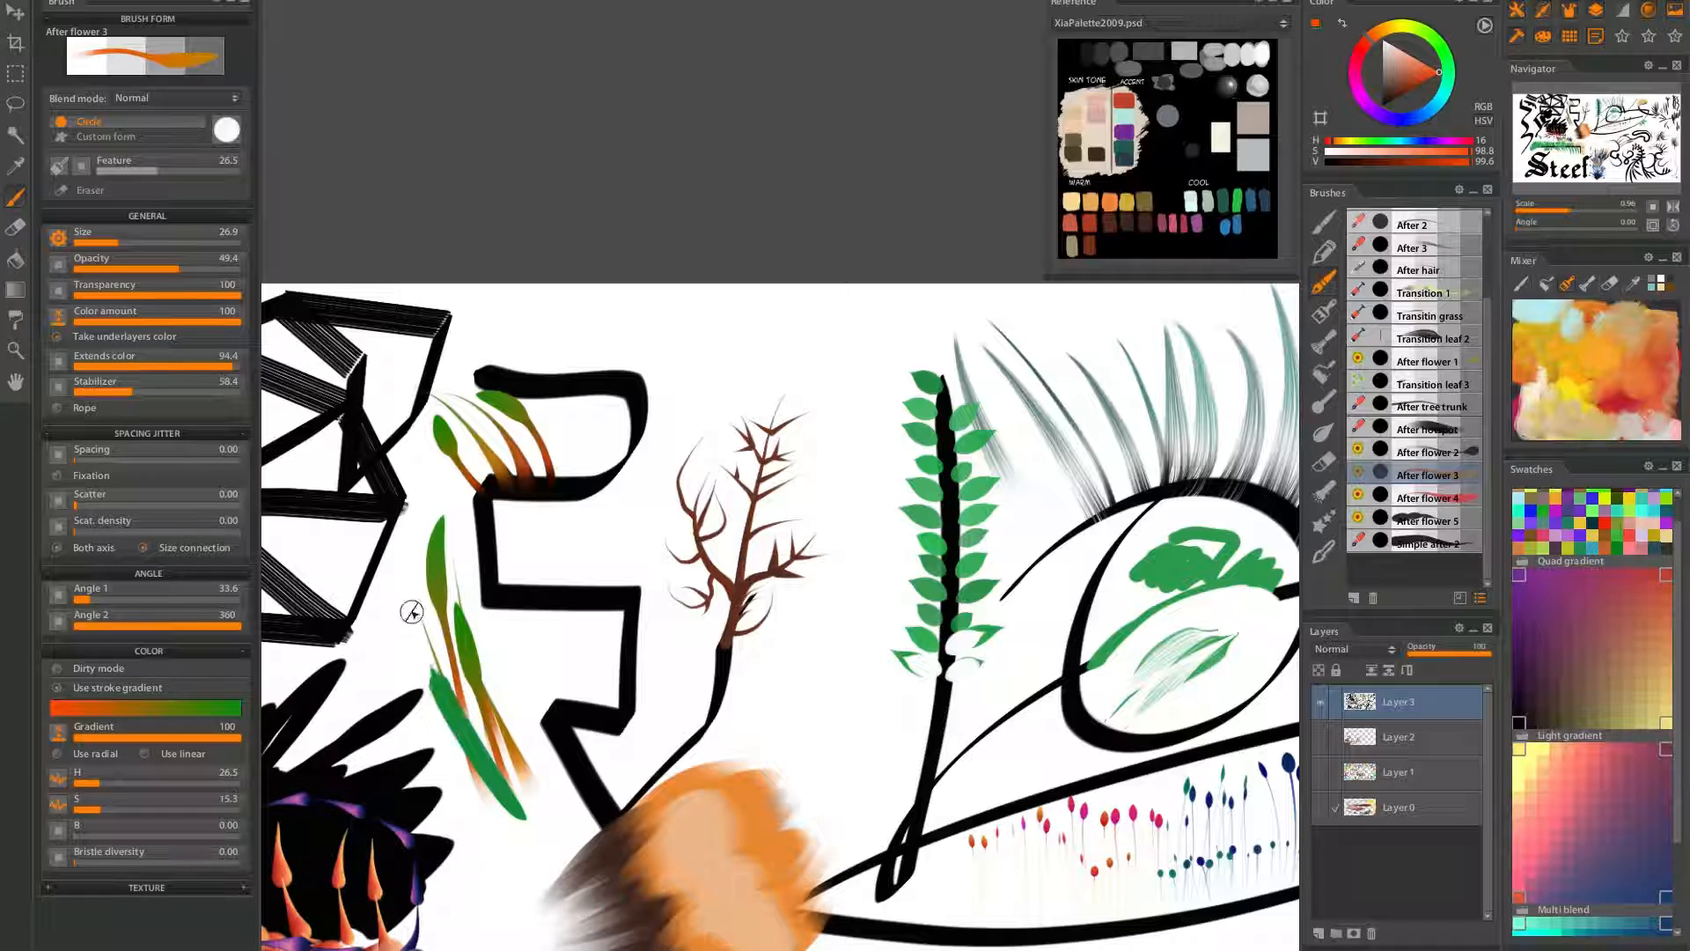
{"action": "mouse_move", "coordinate": [510, 840]}
{"action": "left_mouse_down"}
{"action": "mouse_move", "coordinate": [486, 733]}
{"action": "mouse_move", "coordinate": [537, 817]}
{"action": "mouse_move", "coordinate": [413, 687]}
{"action": "mouse_move", "coordinate": [512, 815]}
{"action": "mouse_move", "coordinate": [381, 727]}
{"action": "left_mouse_up"}
{"action": "left_click_drag", "start_coordinate": [530, 795], "coordinate": [466, 712]}
{"action": "mouse_move", "coordinate": [547, 830]}
{"action": "left_mouse_down"}
{"action": "mouse_move", "coordinate": [488, 756]}
{"action": "mouse_move", "coordinate": [550, 823]}
{"action": "mouse_move", "coordinate": [468, 672]}
{"action": "mouse_move", "coordinate": [551, 813]}
{"action": "mouse_move", "coordinate": [493, 660]}
{"action": "mouse_move", "coordinate": [405, 557]}
{"action": "left_mouse_up"}
{"action": "left_click_drag", "start_coordinate": [480, 665], "coordinate": [419, 531]}
{"action": "mouse_move", "coordinate": [461, 726]}
{"action": "left_mouse_down"}
{"action": "mouse_move", "coordinate": [390, 601]}
{"action": "mouse_move", "coordinate": [439, 734]}
{"action": "mouse_move", "coordinate": [392, 560]}
{"action": "left_mouse_up"}
{"action": "left_click_drag", "start_coordinate": [433, 755], "coordinate": [401, 576]}
{"action": "left_click_drag", "start_coordinate": [452, 714], "coordinate": [438, 662]}
{"action": "mouse_move", "coordinate": [438, 778]}
{"action": "left_mouse_down"}
{"action": "mouse_move", "coordinate": [412, 638]}
{"action": "mouse_move", "coordinate": [731, 651]}
{"action": "mouse_move", "coordinate": [684, 483]}
{"action": "left_mouse_up"}
{"action": "left_click_drag", "start_coordinate": [694, 643], "coordinate": [682, 532]}
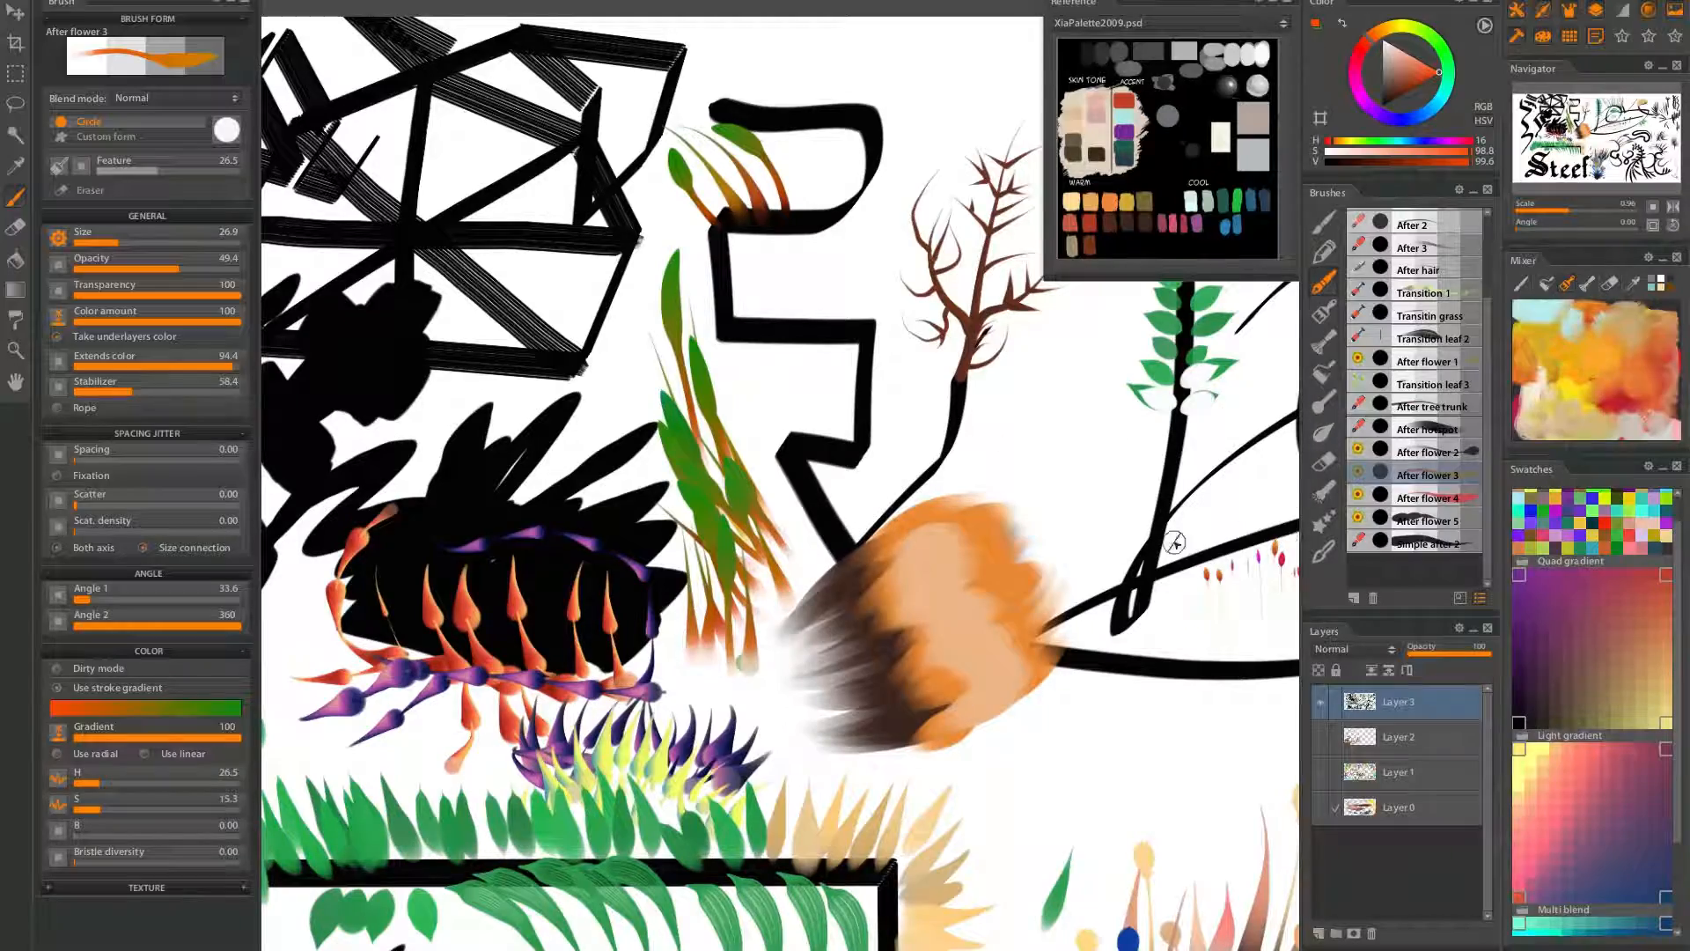
Select the After flower 4 brush and paint a row of seven short orange and brown petals inside the angular black line
{"action": "mouse_move", "coordinate": [761, 589]}
{"action": "left_mouse_down"}
{"action": "mouse_move", "coordinate": [668, 622]}
{"action": "mouse_move", "coordinate": [476, 741]}
{"action": "left_mouse_up"}
{"action": "scroll", "coordinate": [760, 604], "scroll_direction": "down", "scroll_amount": 2}
{"action": "left_click", "coordinate": [1431, 497]}
{"action": "mouse_move", "coordinate": [644, 521]}
{"action": "left_mouse_down"}
{"action": "mouse_move", "coordinate": [499, 566]}
{"action": "mouse_move", "coordinate": [490, 450]}
{"action": "left_mouse_up"}
{"action": "key", "text": "ctrl+z"}
{"action": "scroll", "coordinate": [520, 498], "scroll_direction": "up", "scroll_amount": 4}
{"action": "mouse_move", "coordinate": [526, 550]}
{"action": "left_mouse_down"}
{"action": "mouse_move", "coordinate": [524, 445]}
{"action": "mouse_move", "coordinate": [547, 434]}
{"action": "left_mouse_up"}
{"action": "left_click_drag", "start_coordinate": [579, 574], "coordinate": [581, 434]}
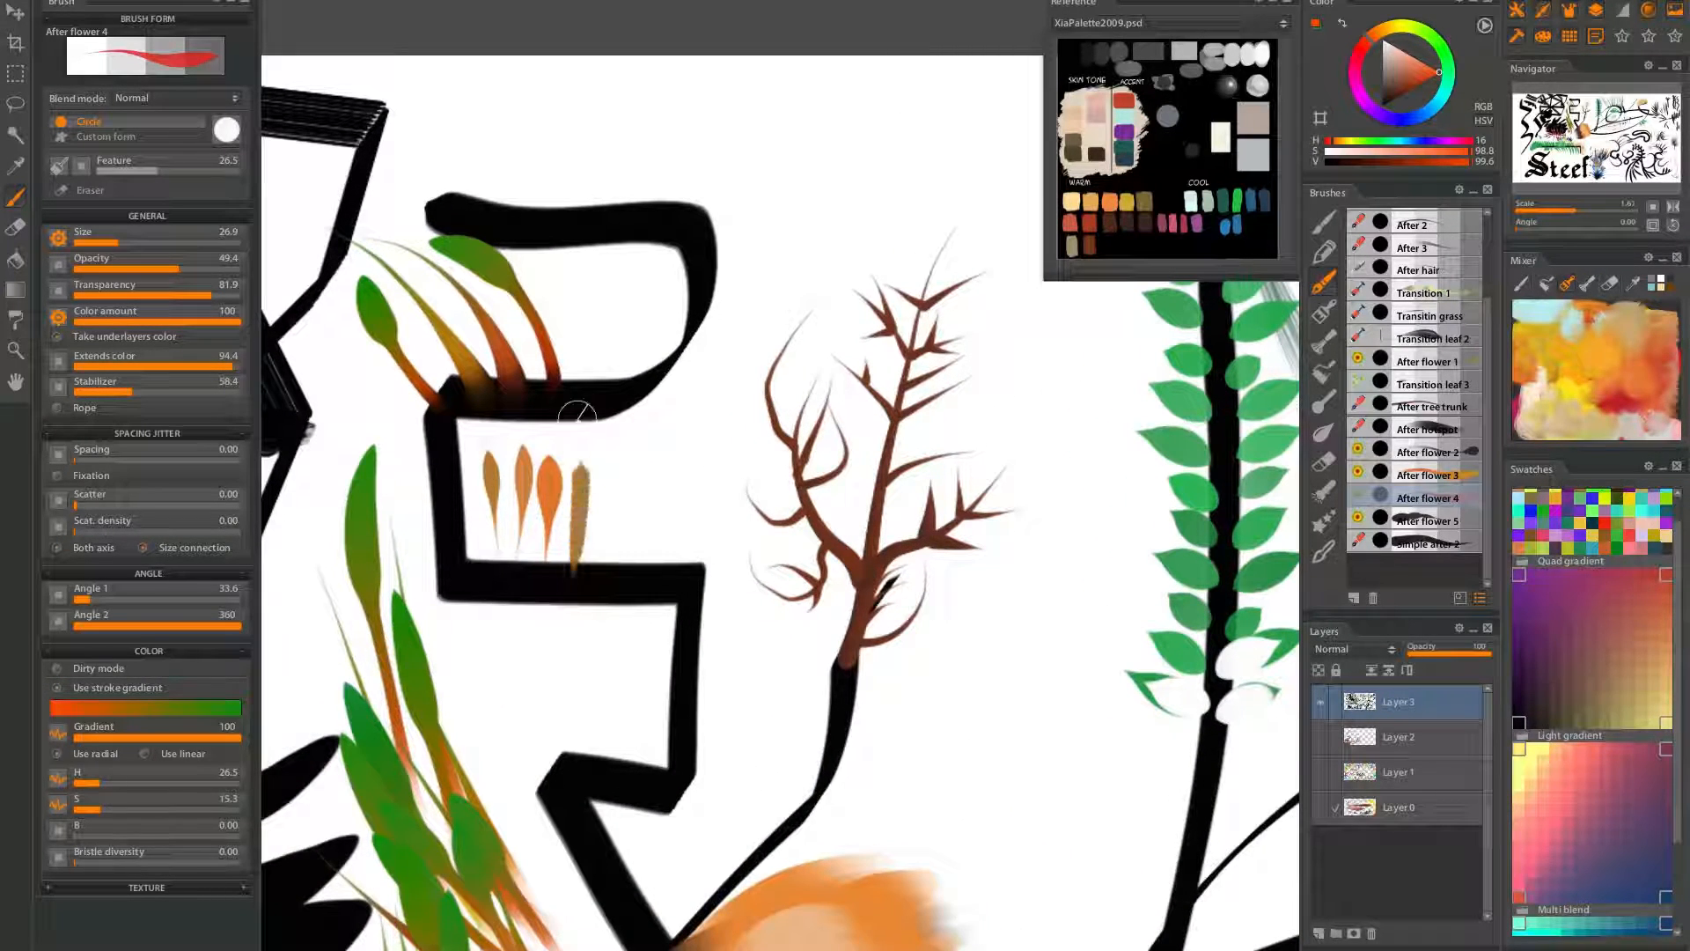
{"action": "mouse_move", "coordinate": [604, 574]}
{"action": "left_mouse_down"}
{"action": "mouse_move", "coordinate": [608, 422]}
{"action": "mouse_move", "coordinate": [638, 448]}
{"action": "left_mouse_up"}
{"action": "left_click_drag", "start_coordinate": [662, 577], "coordinate": [659, 401]}
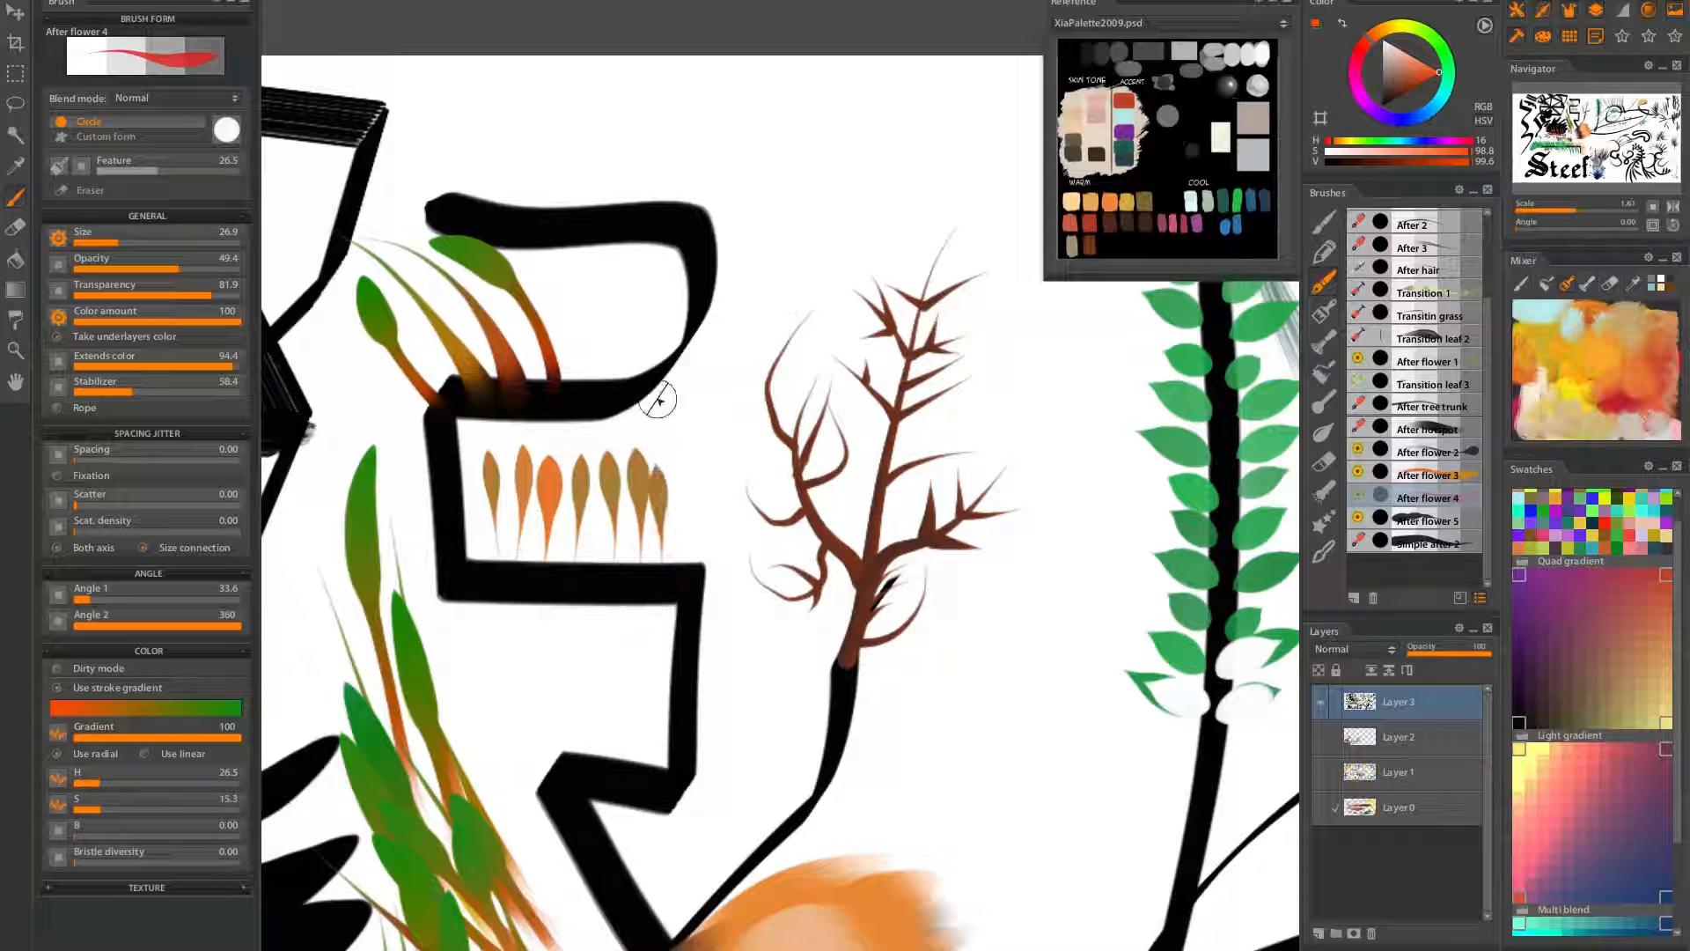
Paint two long brown petals rising beside the angular black line and several curved orange and red ones between it and the bare tree
{"action": "left_click_drag", "start_coordinate": [673, 563], "coordinate": [835, 141]}
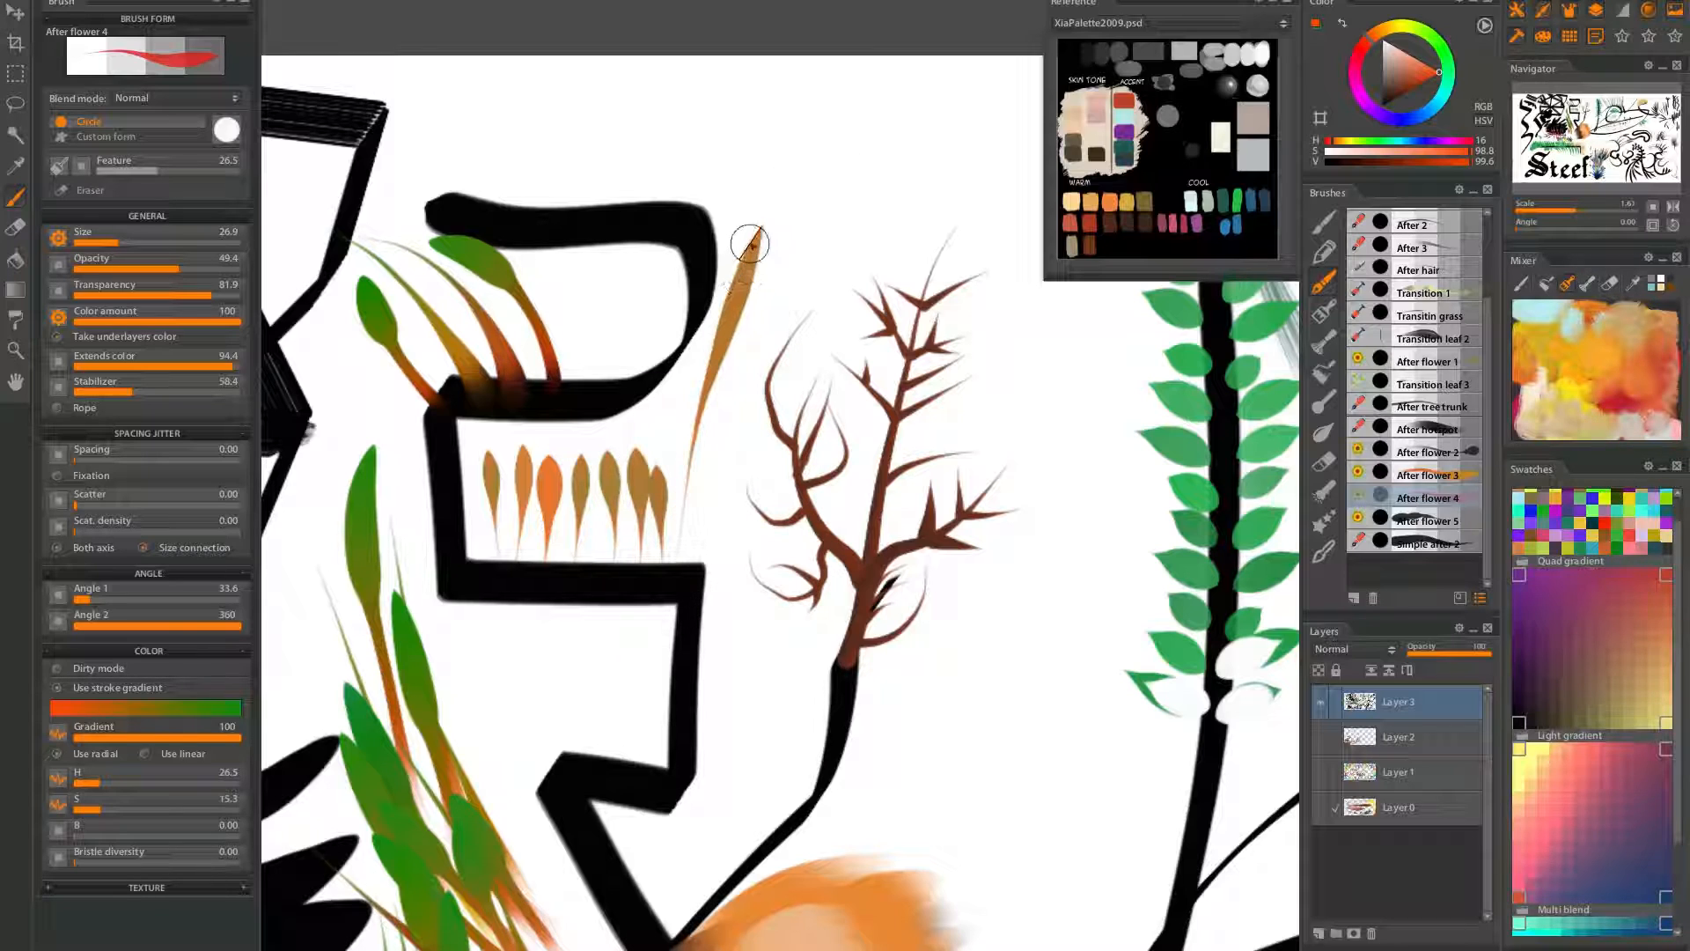
{"action": "left_click_drag", "start_coordinate": [691, 588], "coordinate": [868, 60]}
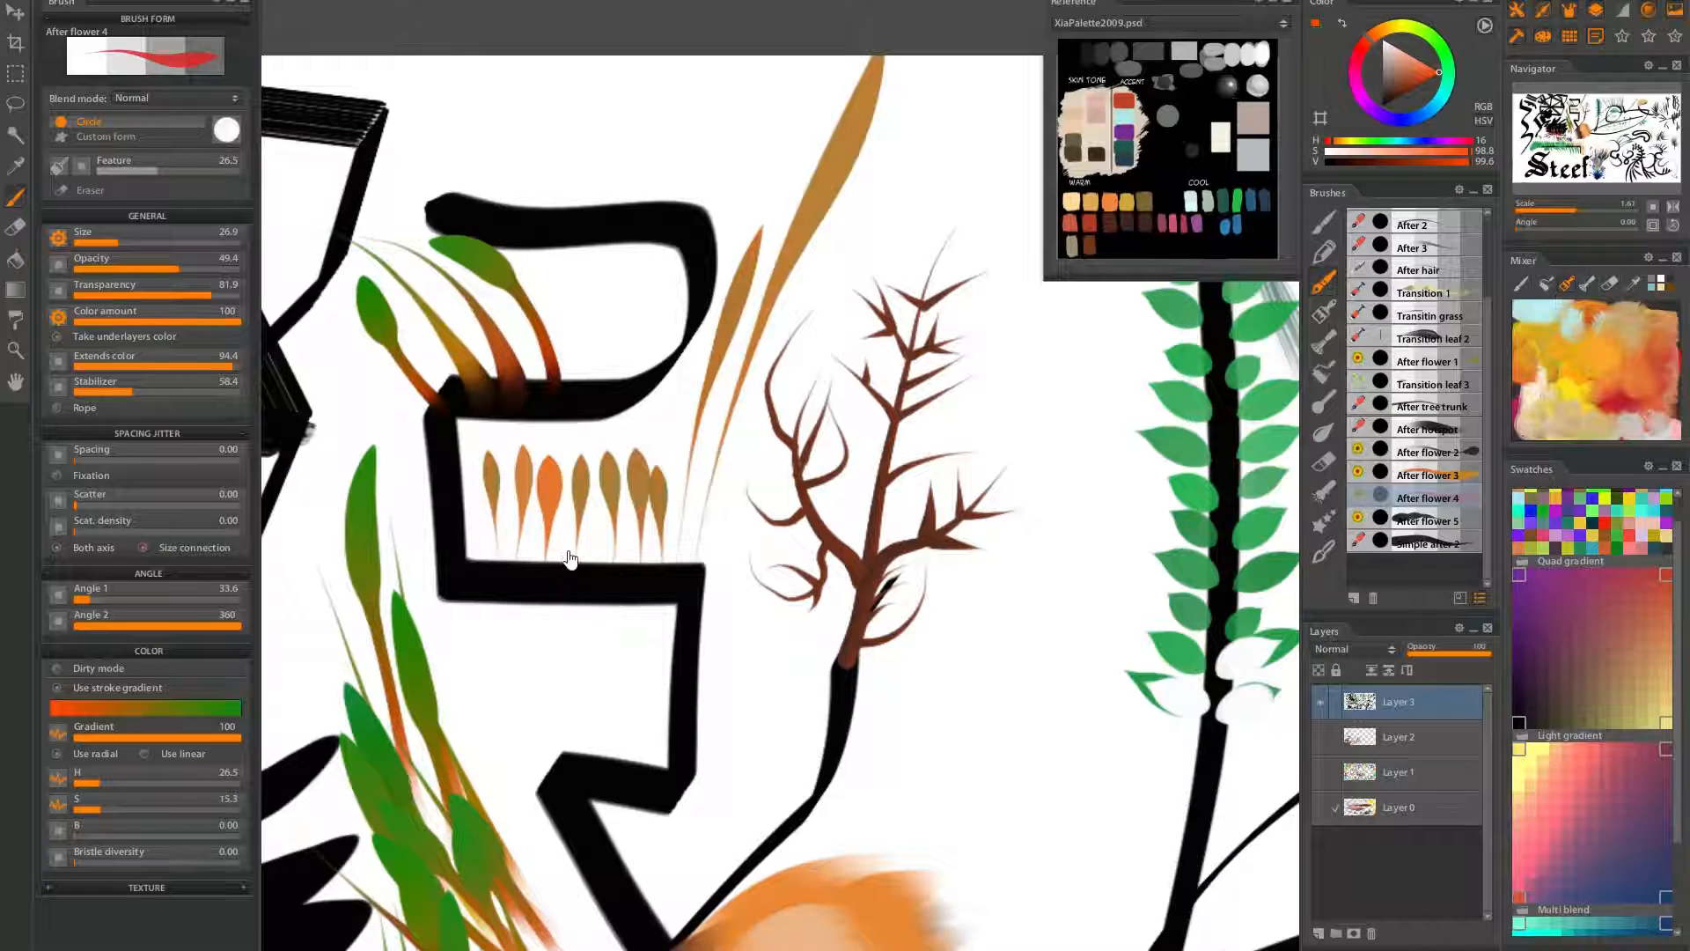
{"action": "left_click_drag", "start_coordinate": [568, 562], "coordinate": [533, 526]}
{"action": "mouse_move", "coordinate": [656, 557]}
{"action": "left_mouse_down"}
{"action": "mouse_move", "coordinate": [692, 545]}
{"action": "mouse_move", "coordinate": [702, 423]}
{"action": "left_mouse_up"}
{"action": "left_click_drag", "start_coordinate": [657, 551], "coordinate": [775, 608]}
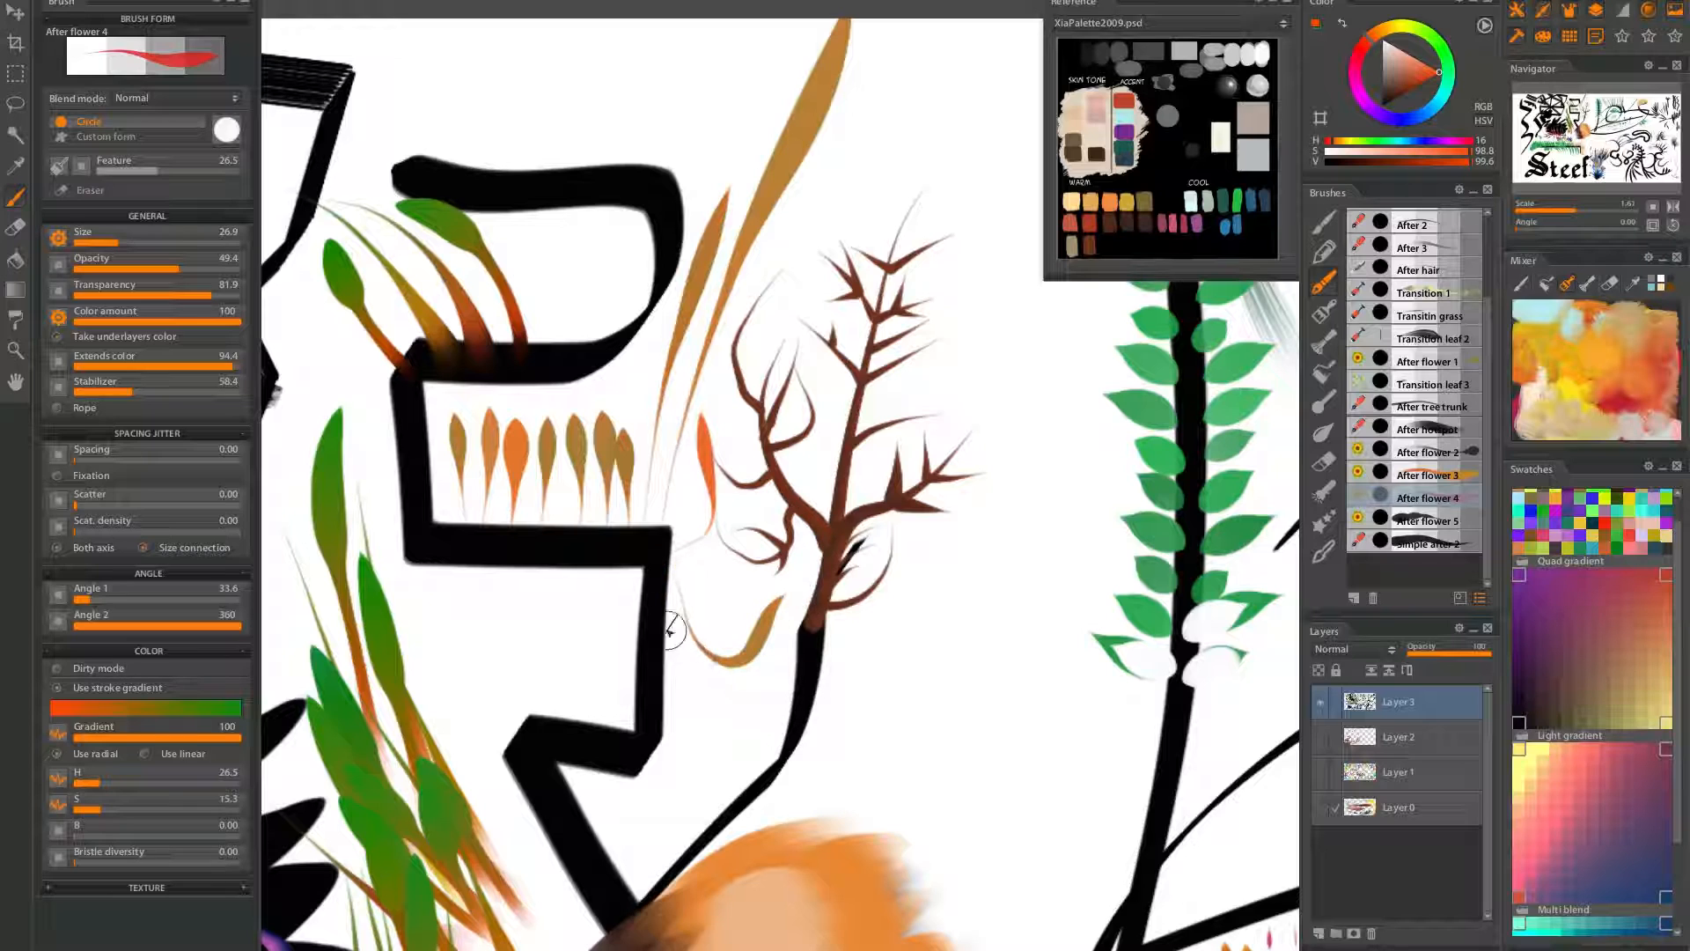
{"action": "left_click_drag", "start_coordinate": [667, 685], "coordinate": [723, 744]}
{"action": "left_click_drag", "start_coordinate": [667, 658], "coordinate": [720, 702]}
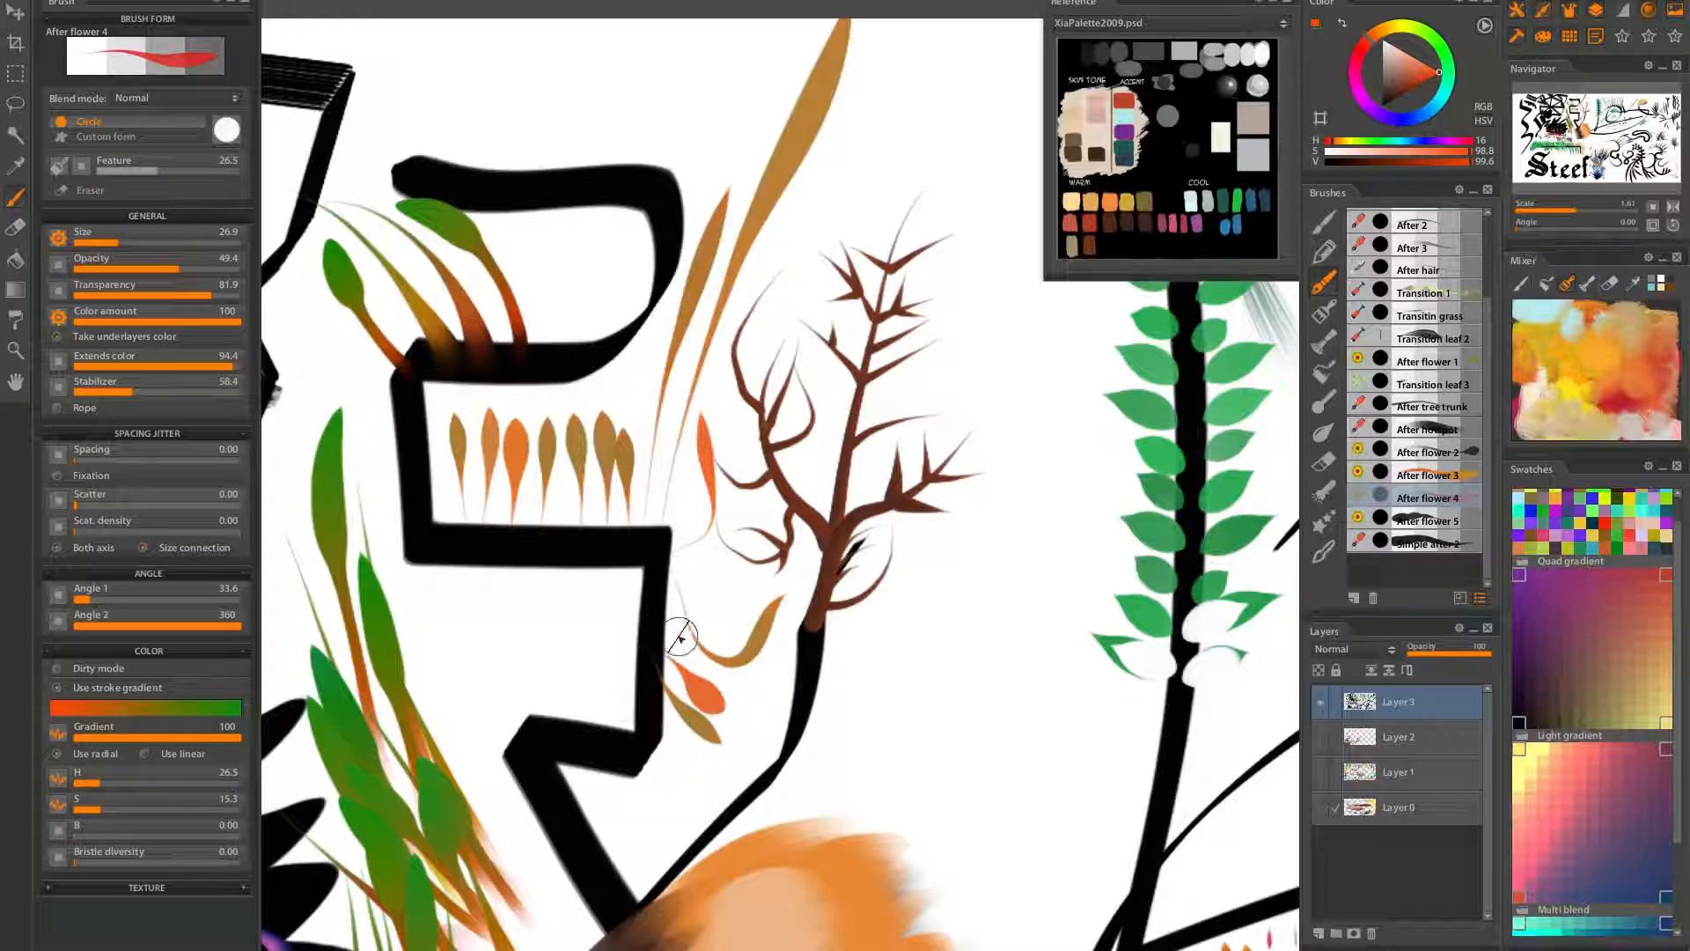
{"action": "mouse_move", "coordinate": [667, 593]}
{"action": "left_mouse_down"}
{"action": "mouse_move", "coordinate": [740, 574]}
{"action": "mouse_move", "coordinate": [695, 574]}
{"action": "mouse_move", "coordinate": [685, 454]}
{"action": "mouse_move", "coordinate": [811, 290]}
{"action": "mouse_move", "coordinate": [893, 258]}
{"action": "left_mouse_up"}
Paint separate orange and brown After flower 4 petals rising above the upper bar of the angular black line
{"action": "mouse_move", "coordinate": [656, 273]}
{"action": "left_mouse_down"}
{"action": "mouse_move", "coordinate": [709, 158]}
{"action": "mouse_move", "coordinate": [700, 80]}
{"action": "left_mouse_up"}
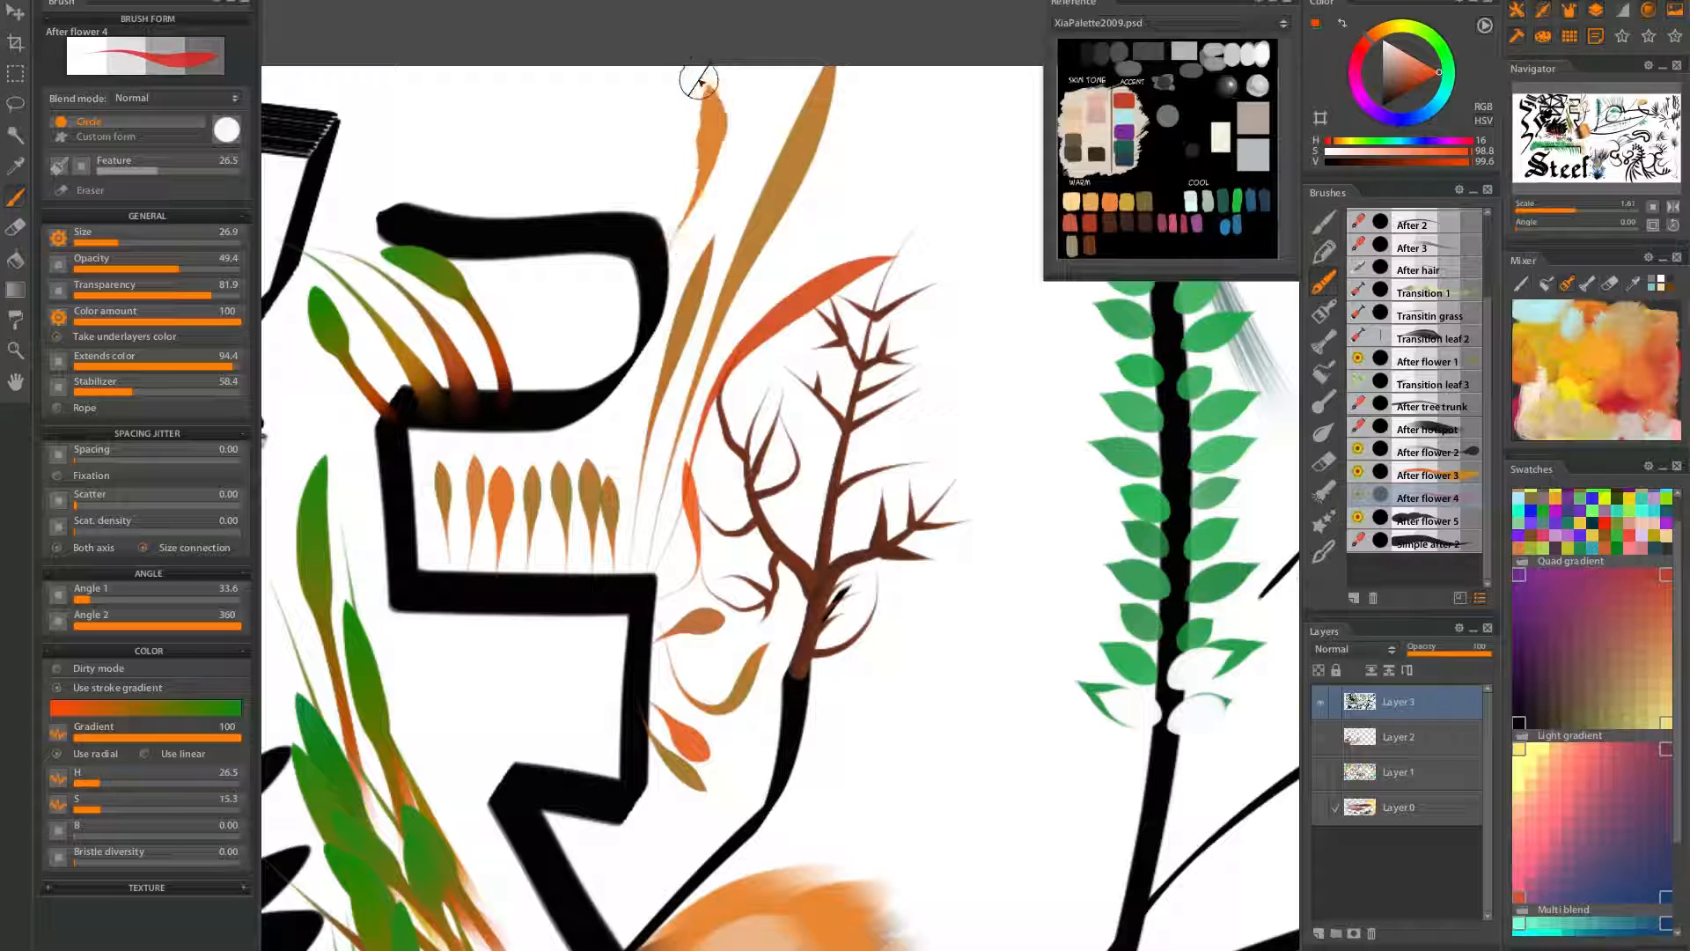
{"action": "left_click_drag", "start_coordinate": [616, 236], "coordinate": [563, 113]}
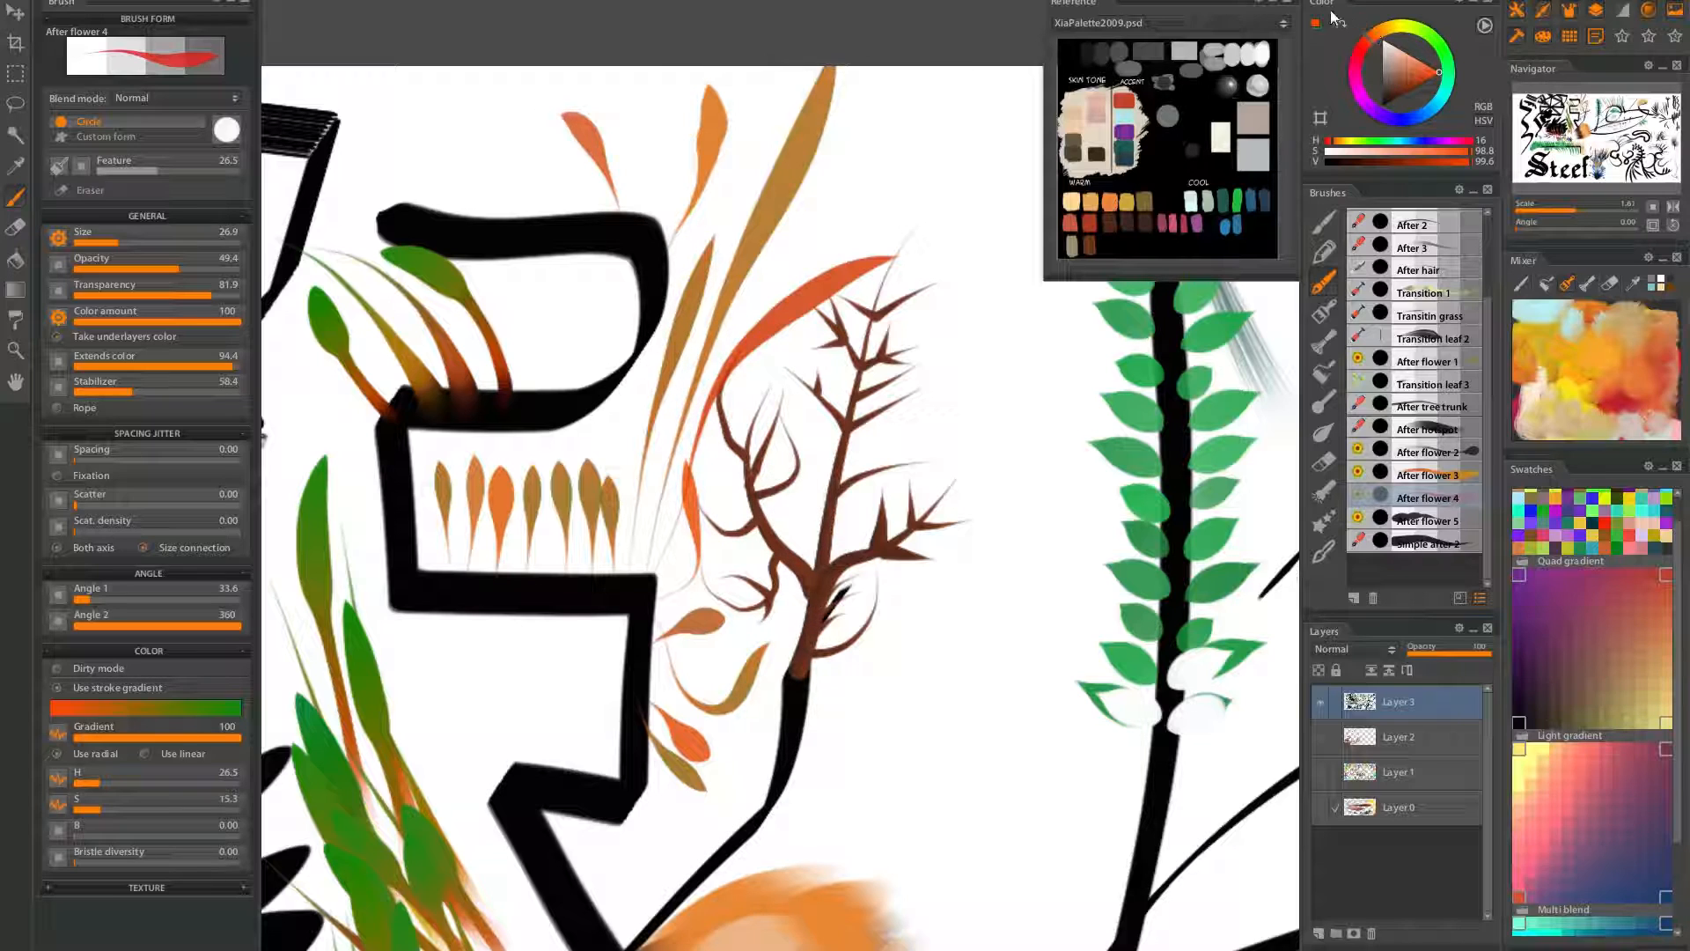
{"action": "left_click_drag", "start_coordinate": [538, 208], "coordinate": [520, 139]}
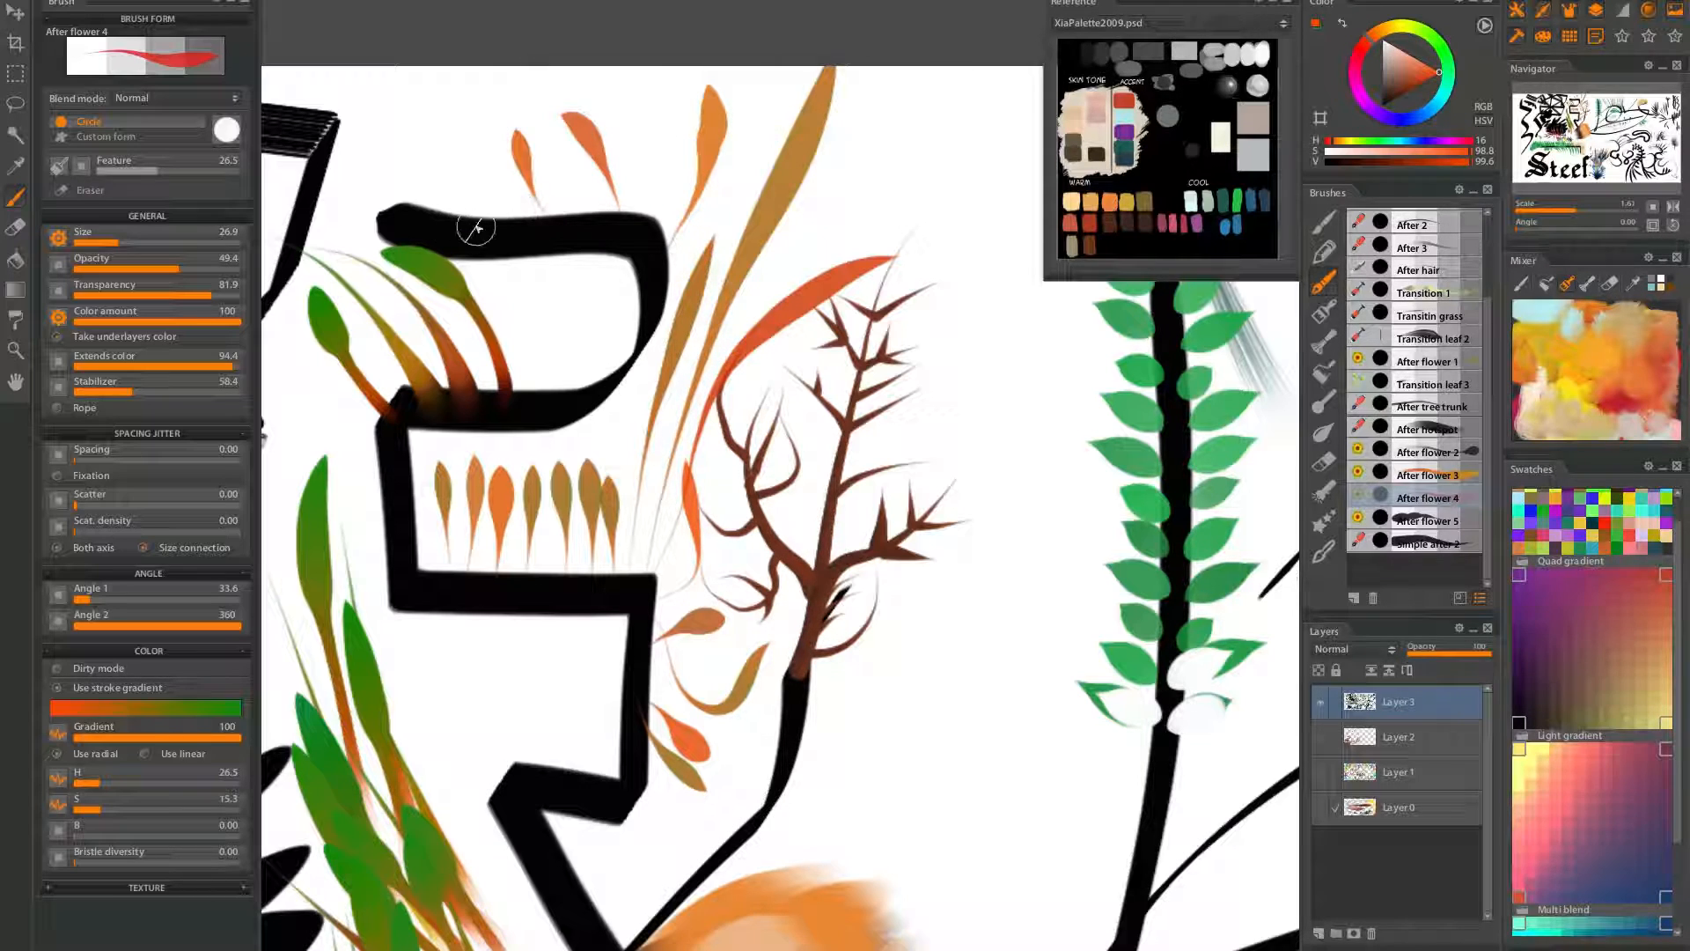
{"action": "left_click_drag", "start_coordinate": [469, 228], "coordinate": [416, 32]}
{"action": "key", "text": "ctrl+z"}
{"action": "mouse_move", "coordinate": [503, 229]}
{"action": "left_mouse_down"}
{"action": "mouse_move", "coordinate": [482, 178]}
{"action": "mouse_move", "coordinate": [477, 93]}
{"action": "left_mouse_up"}
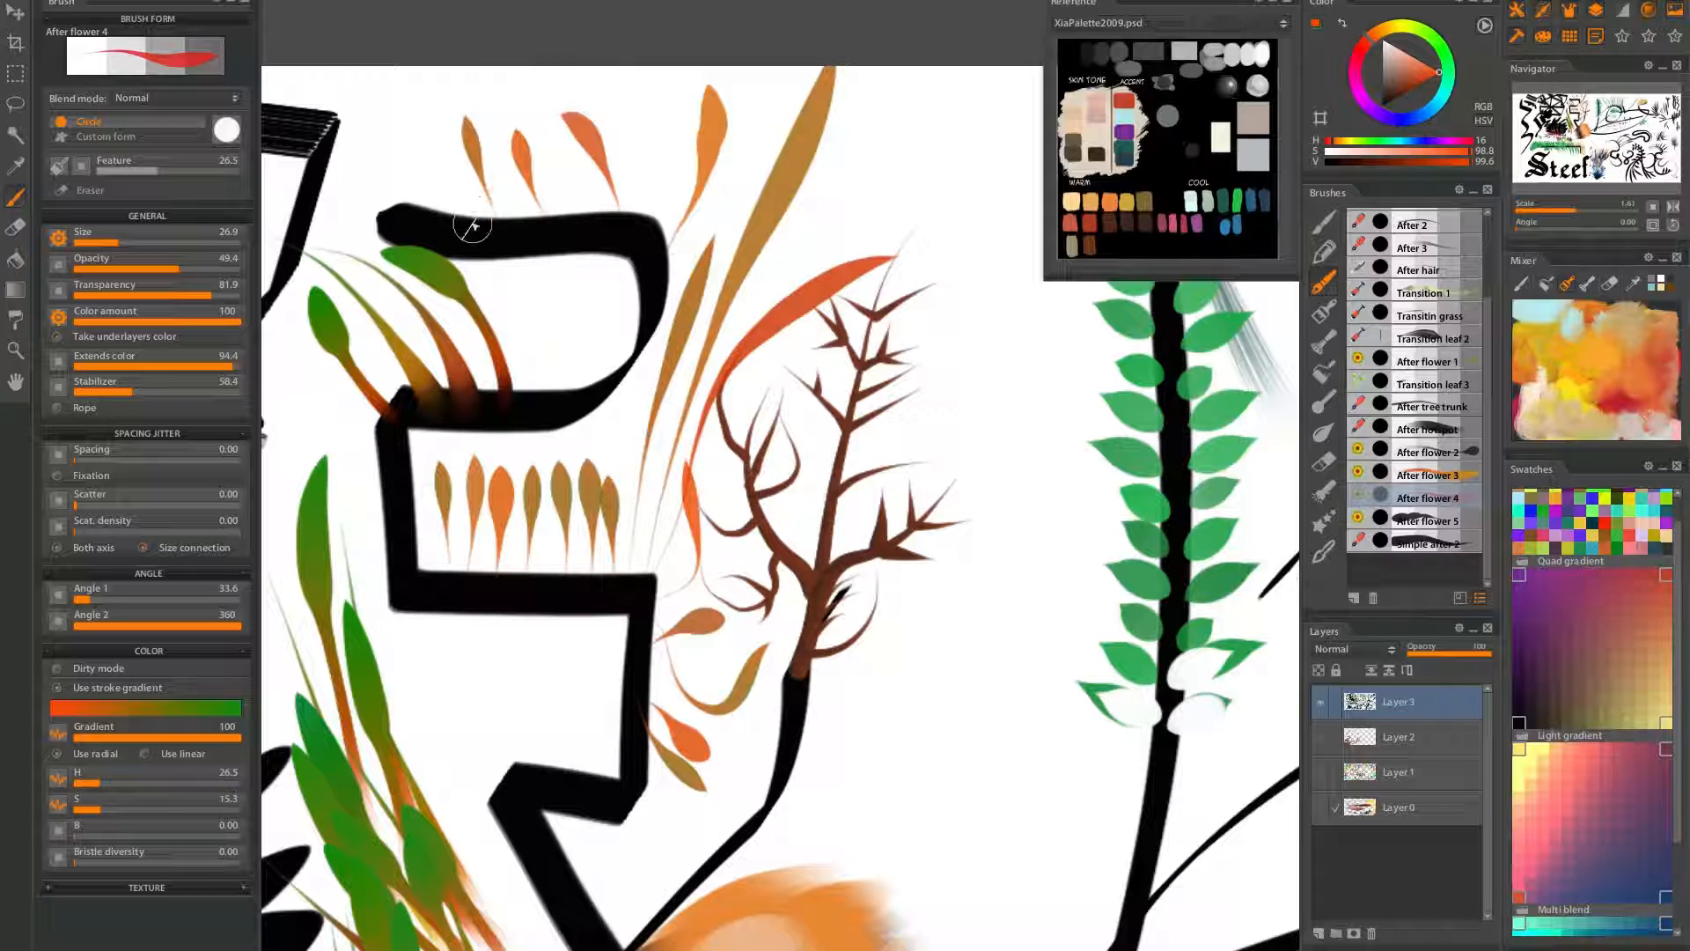
{"action": "left_click_drag", "start_coordinate": [452, 232], "coordinate": [415, 45]}
{"action": "left_click_drag", "start_coordinate": [464, 225], "coordinate": [449, 45]}
{"action": "left_click_drag", "start_coordinate": [498, 230], "coordinate": [502, 76]}
Thicken the petal fan over the upper bar's center and rounded end with overlapping orange, red and brown strokes
{"action": "mouse_move", "coordinate": [543, 202]}
{"action": "left_mouse_down"}
{"action": "mouse_move", "coordinate": [547, 123]}
{"action": "mouse_move", "coordinate": [658, 60]}
{"action": "left_mouse_up"}
{"action": "mouse_move", "coordinate": [616, 220]}
{"action": "left_mouse_down"}
{"action": "mouse_move", "coordinate": [652, 85]}
{"action": "mouse_move", "coordinate": [635, 230]}
{"action": "mouse_move", "coordinate": [676, 45]}
{"action": "left_mouse_up"}
{"action": "left_click_drag", "start_coordinate": [645, 234], "coordinate": [702, 83]}
{"action": "left_click_drag", "start_coordinate": [648, 263], "coordinate": [769, 62]}
{"action": "left_click_drag", "start_coordinate": [661, 264], "coordinate": [789, 20]}
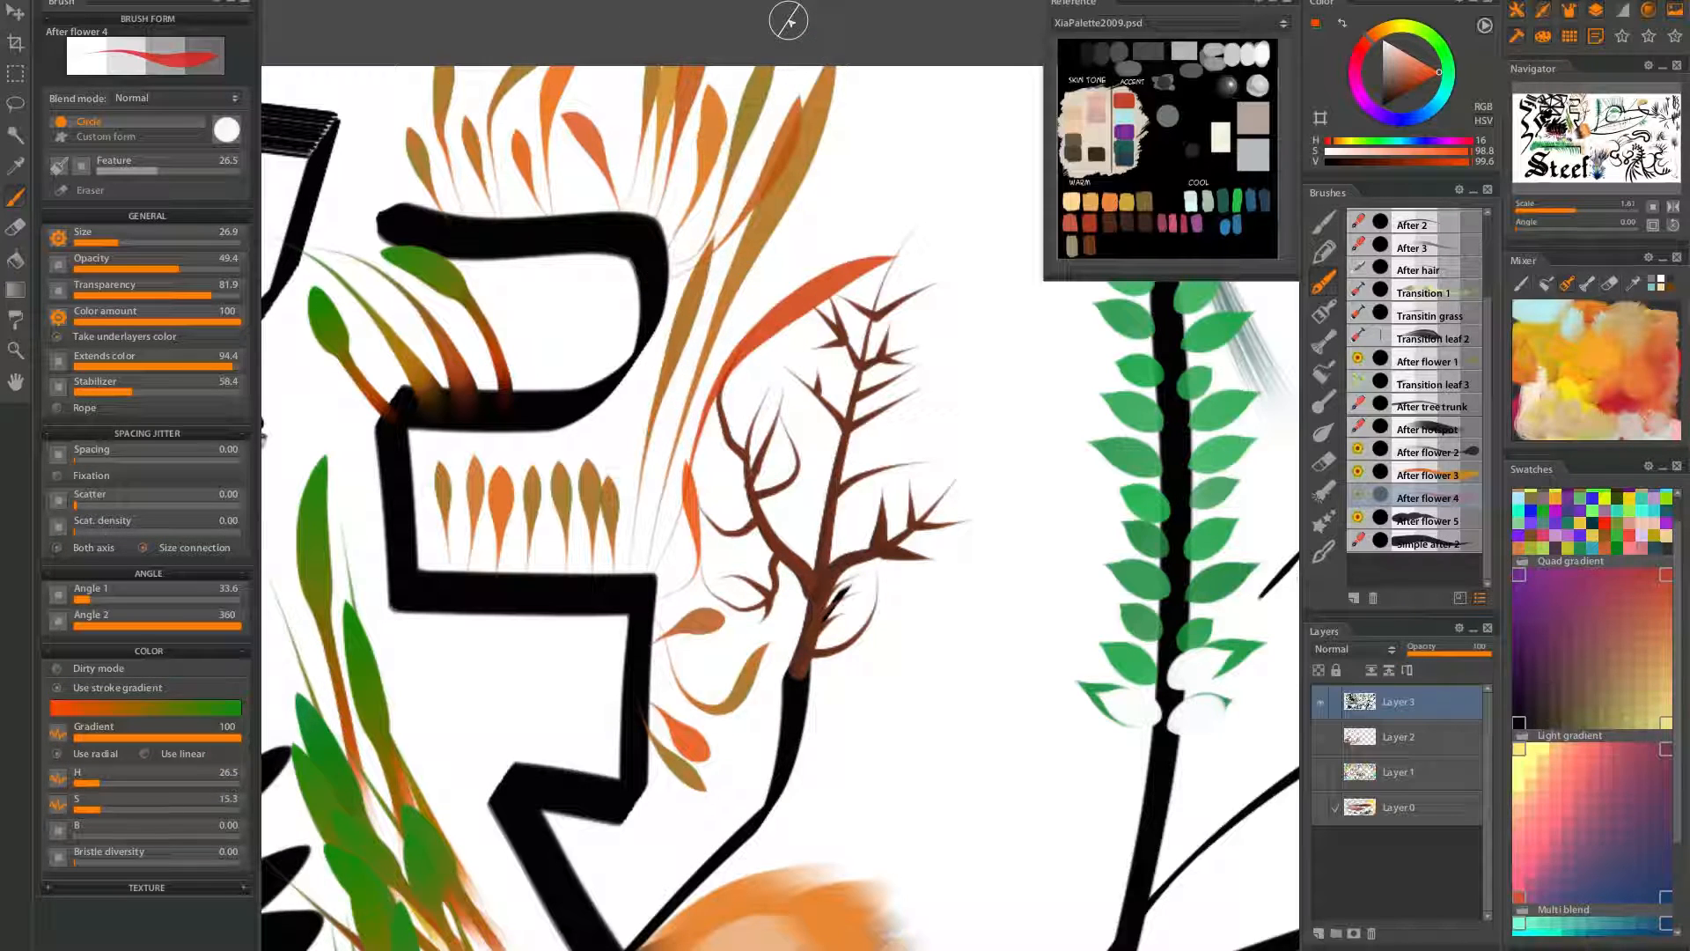
{"action": "left_click_drag", "start_coordinate": [671, 254], "coordinate": [853, 150]}
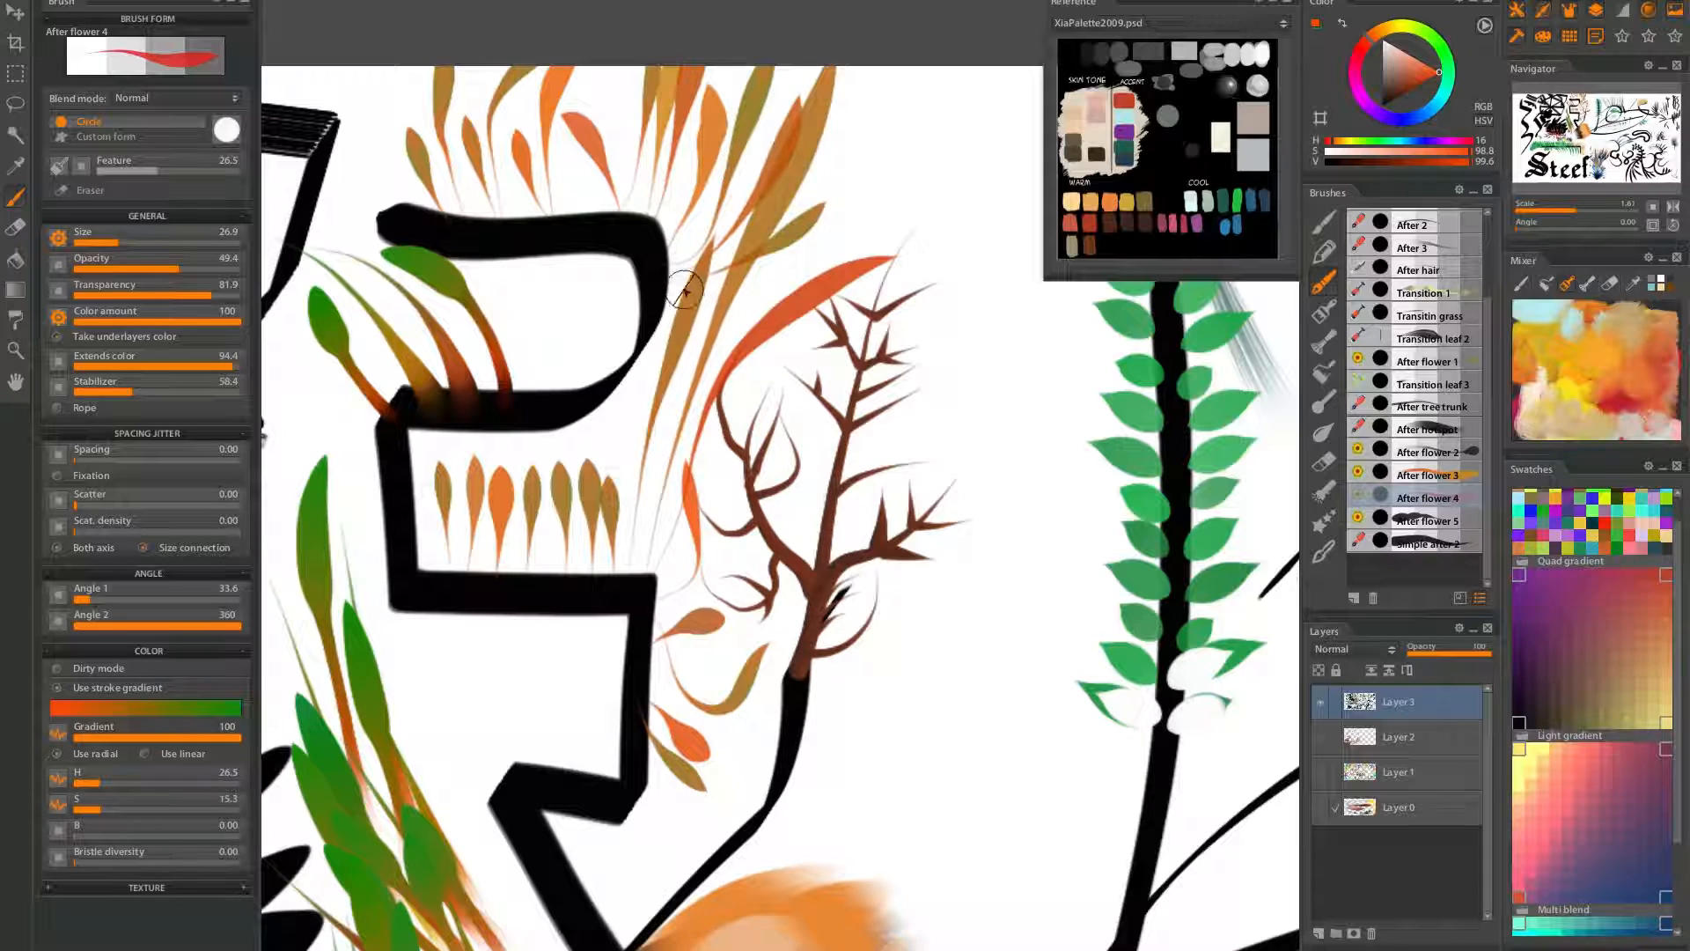
{"action": "mouse_move", "coordinate": [609, 214]}
{"action": "left_mouse_down"}
{"action": "mouse_move", "coordinate": [617, 92]}
{"action": "mouse_move", "coordinate": [581, 124]}
{"action": "mouse_move", "coordinate": [582, 81]}
{"action": "left_mouse_up"}
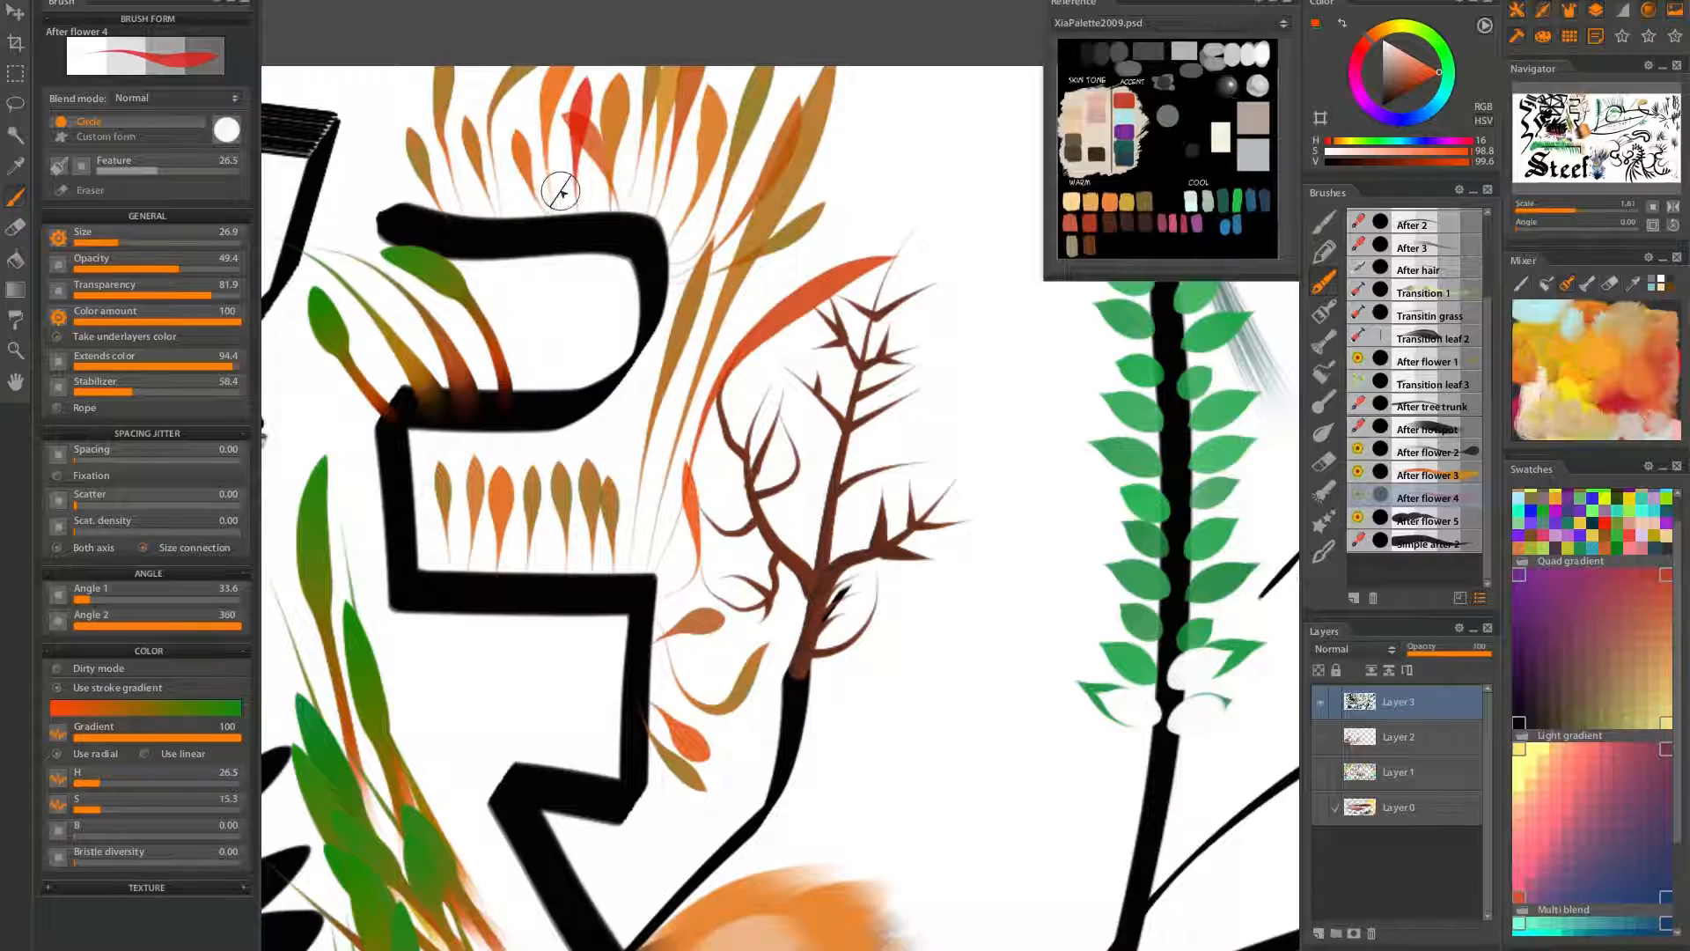
{"action": "left_click_drag", "start_coordinate": [558, 224], "coordinate": [616, 7]}
{"action": "mouse_move", "coordinate": [590, 203]}
{"action": "left_mouse_down"}
{"action": "mouse_move", "coordinate": [631, 81]}
{"action": "mouse_move", "coordinate": [674, 27]}
{"action": "left_mouse_up"}
{"action": "mouse_move", "coordinate": [631, 224]}
{"action": "left_mouse_down"}
{"action": "mouse_move", "coordinate": [665, 60]}
{"action": "mouse_move", "coordinate": [695, 101]}
{"action": "left_mouse_up"}
{"action": "left_click_drag", "start_coordinate": [681, 216], "coordinate": [732, 139]}
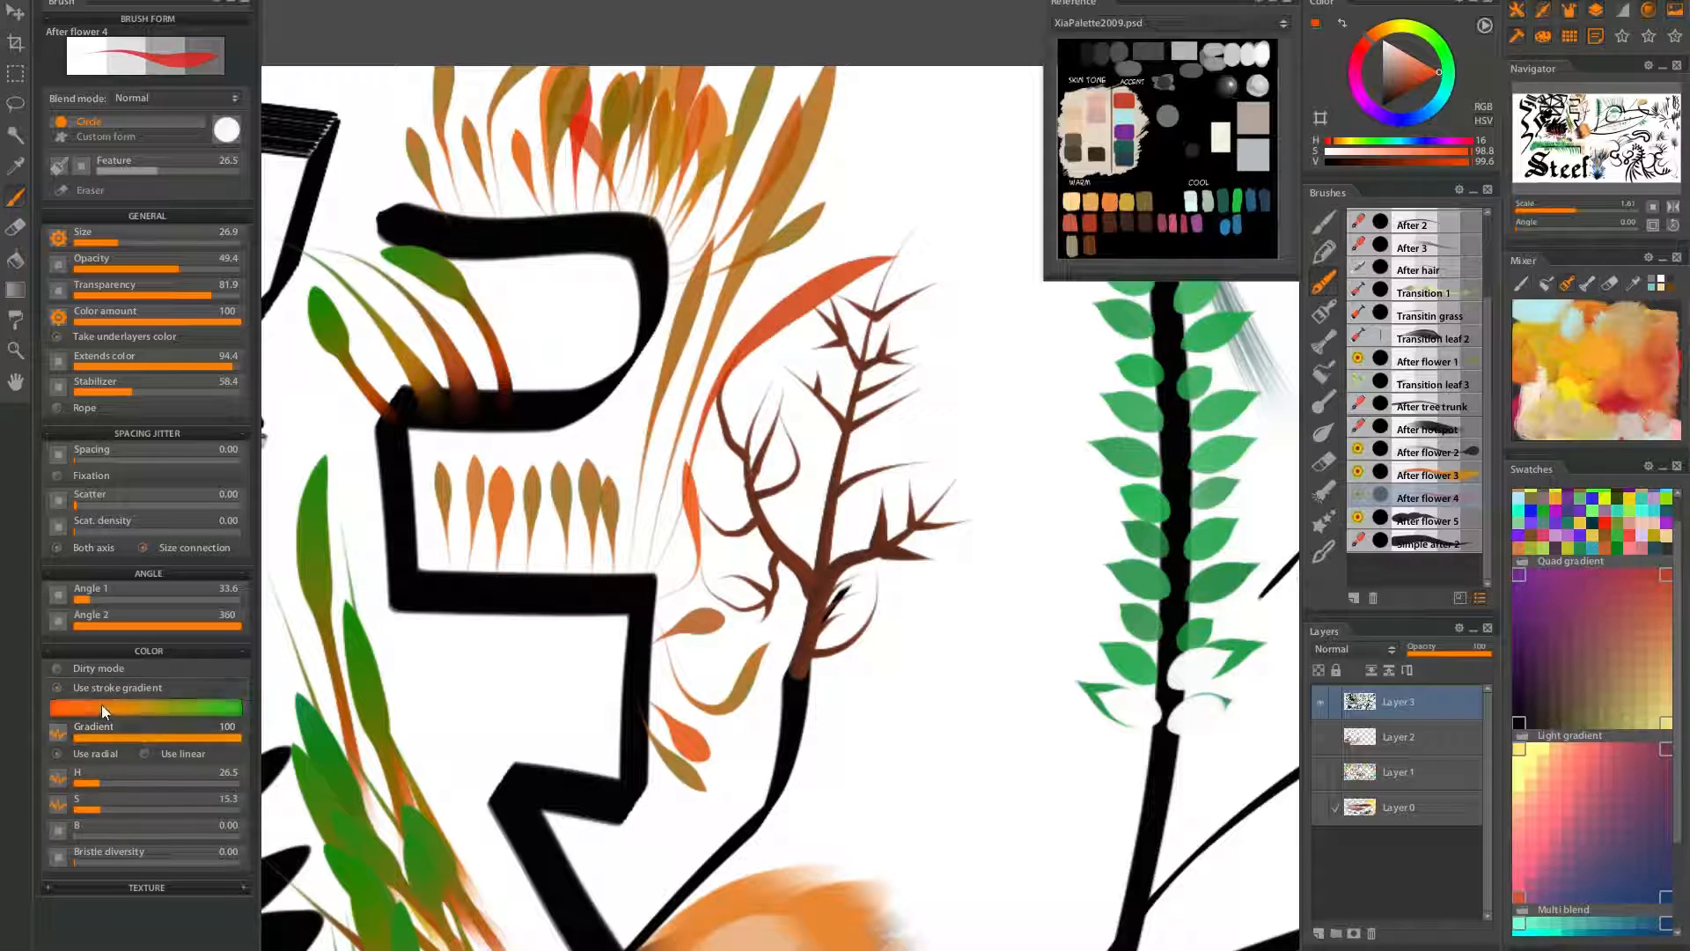
Swap the two brush colors so green is primary and add green-tinted petals throughout the fan above the upper bar
{"action": "left_click", "coordinate": [1311, 26]}
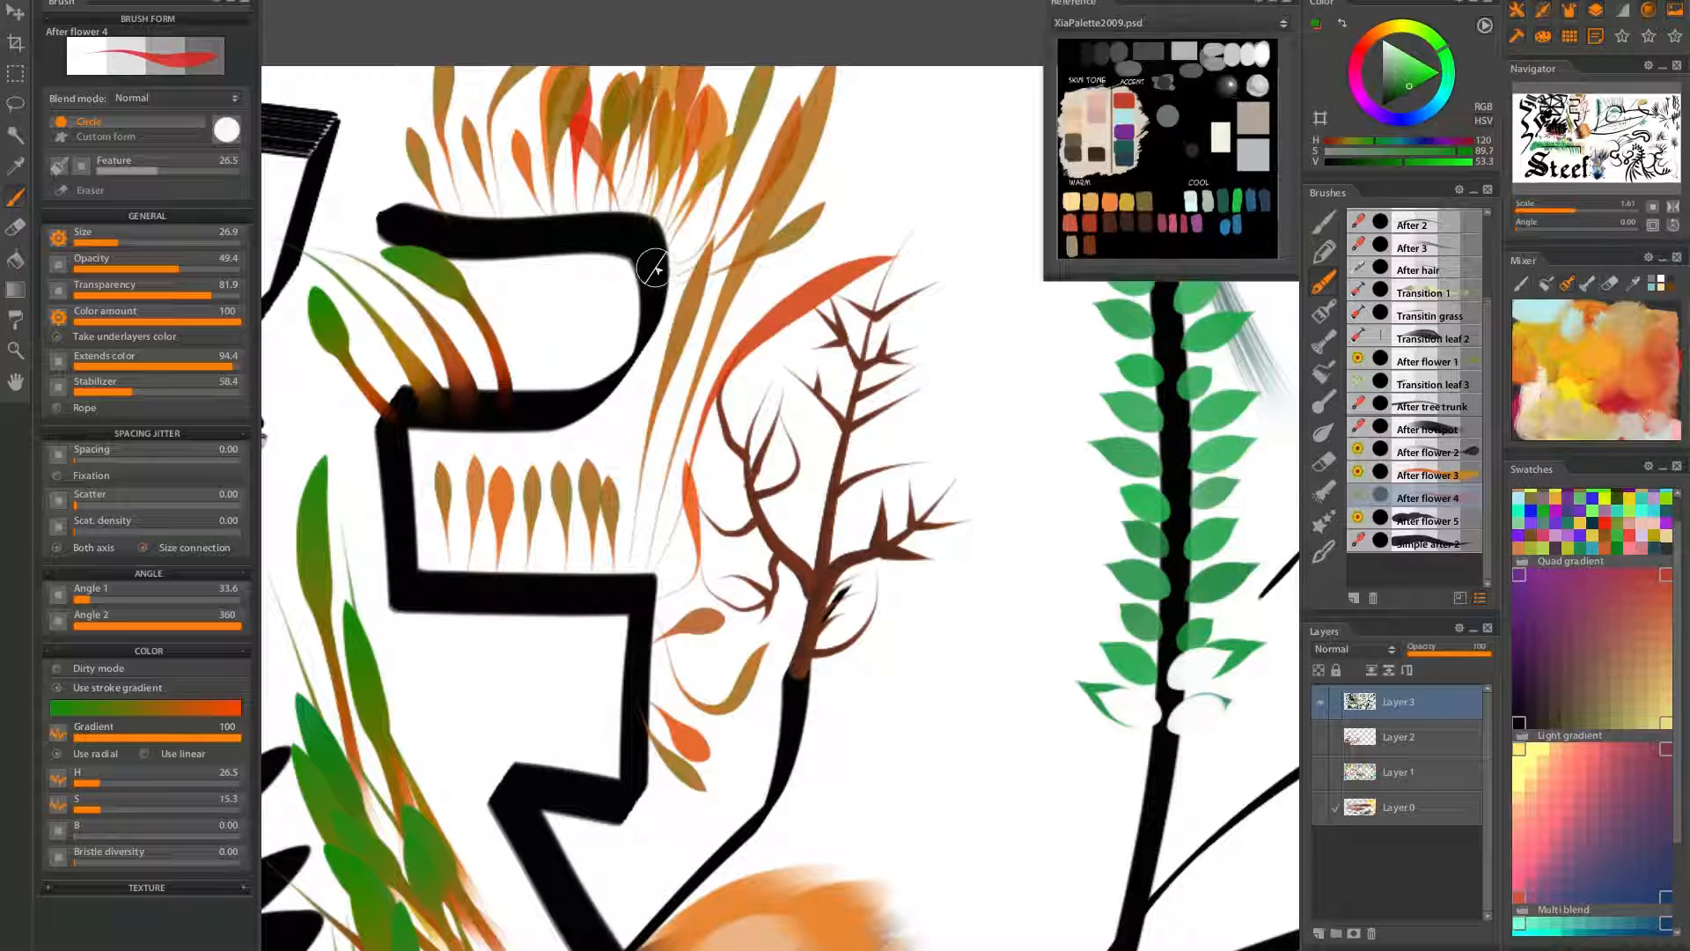
{"action": "left_click_drag", "start_coordinate": [656, 268], "coordinate": [841, 75]}
{"action": "left_click_drag", "start_coordinate": [683, 230], "coordinate": [773, 74]}
{"action": "mouse_move", "coordinate": [672, 190]}
{"action": "left_mouse_down"}
{"action": "mouse_move", "coordinate": [718, 71]}
{"action": "mouse_move", "coordinate": [679, 44]}
{"action": "left_mouse_up"}
{"action": "mouse_move", "coordinate": [627, 239]}
{"action": "left_mouse_down"}
{"action": "mouse_move", "coordinate": [603, 17]}
{"action": "mouse_move", "coordinate": [489, 10]}
{"action": "left_mouse_up"}
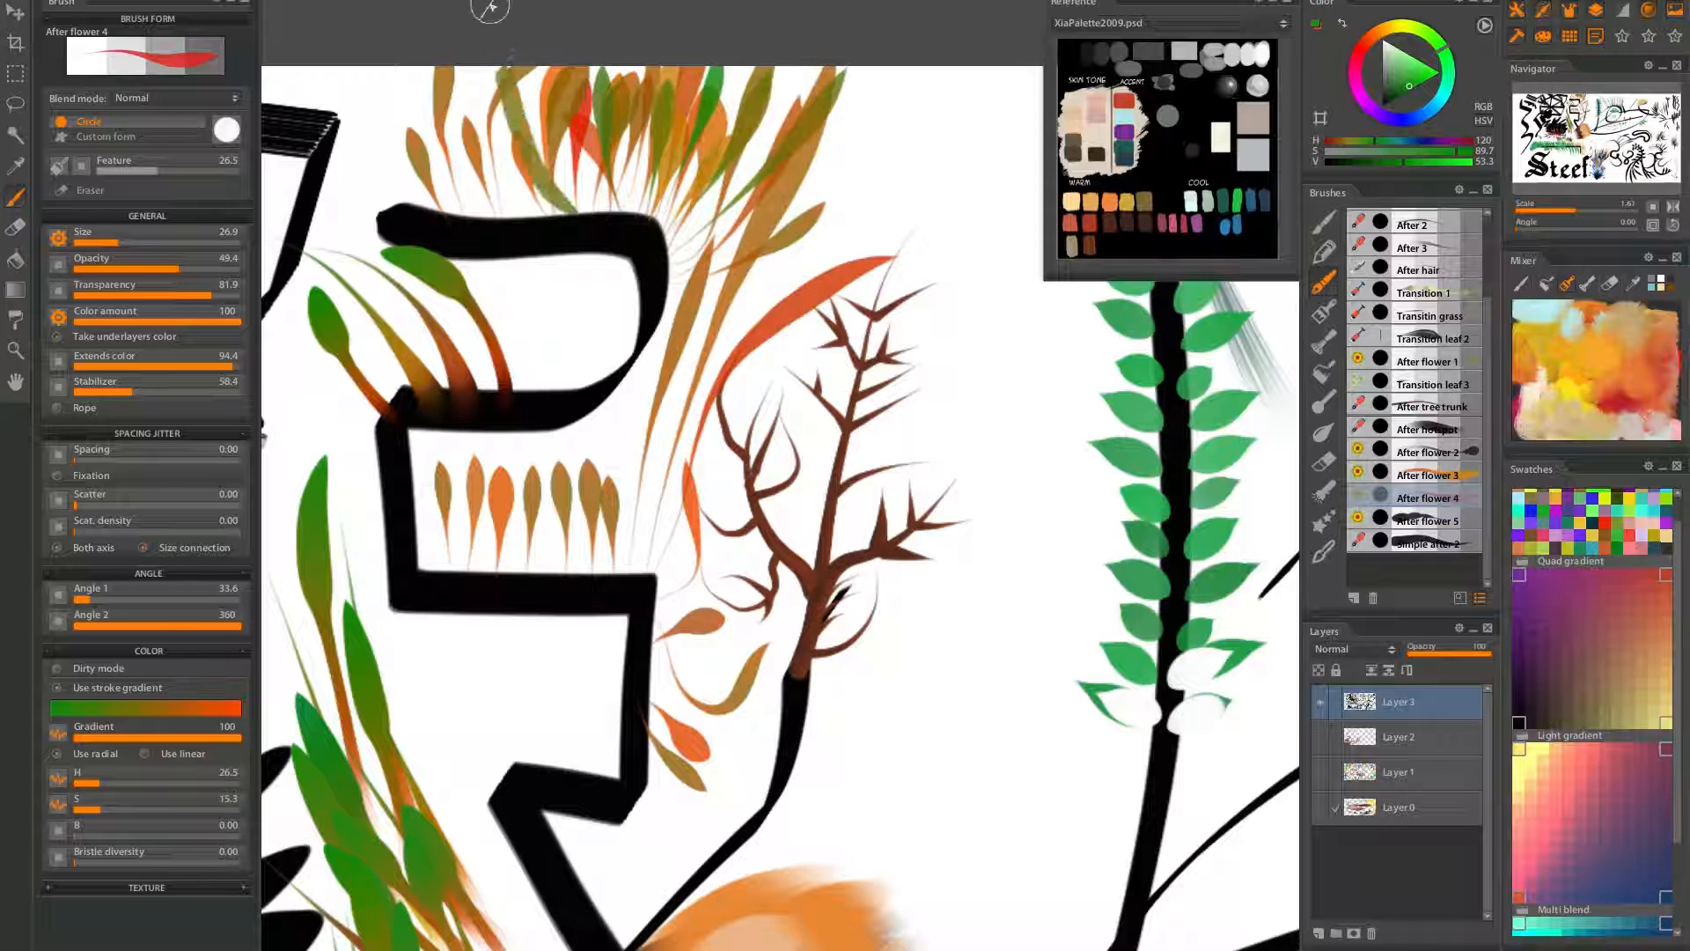
{"action": "mouse_move", "coordinate": [533, 234]}
{"action": "left_mouse_down"}
{"action": "mouse_move", "coordinate": [443, 100]}
{"action": "mouse_move", "coordinate": [619, 19]}
{"action": "left_mouse_up"}
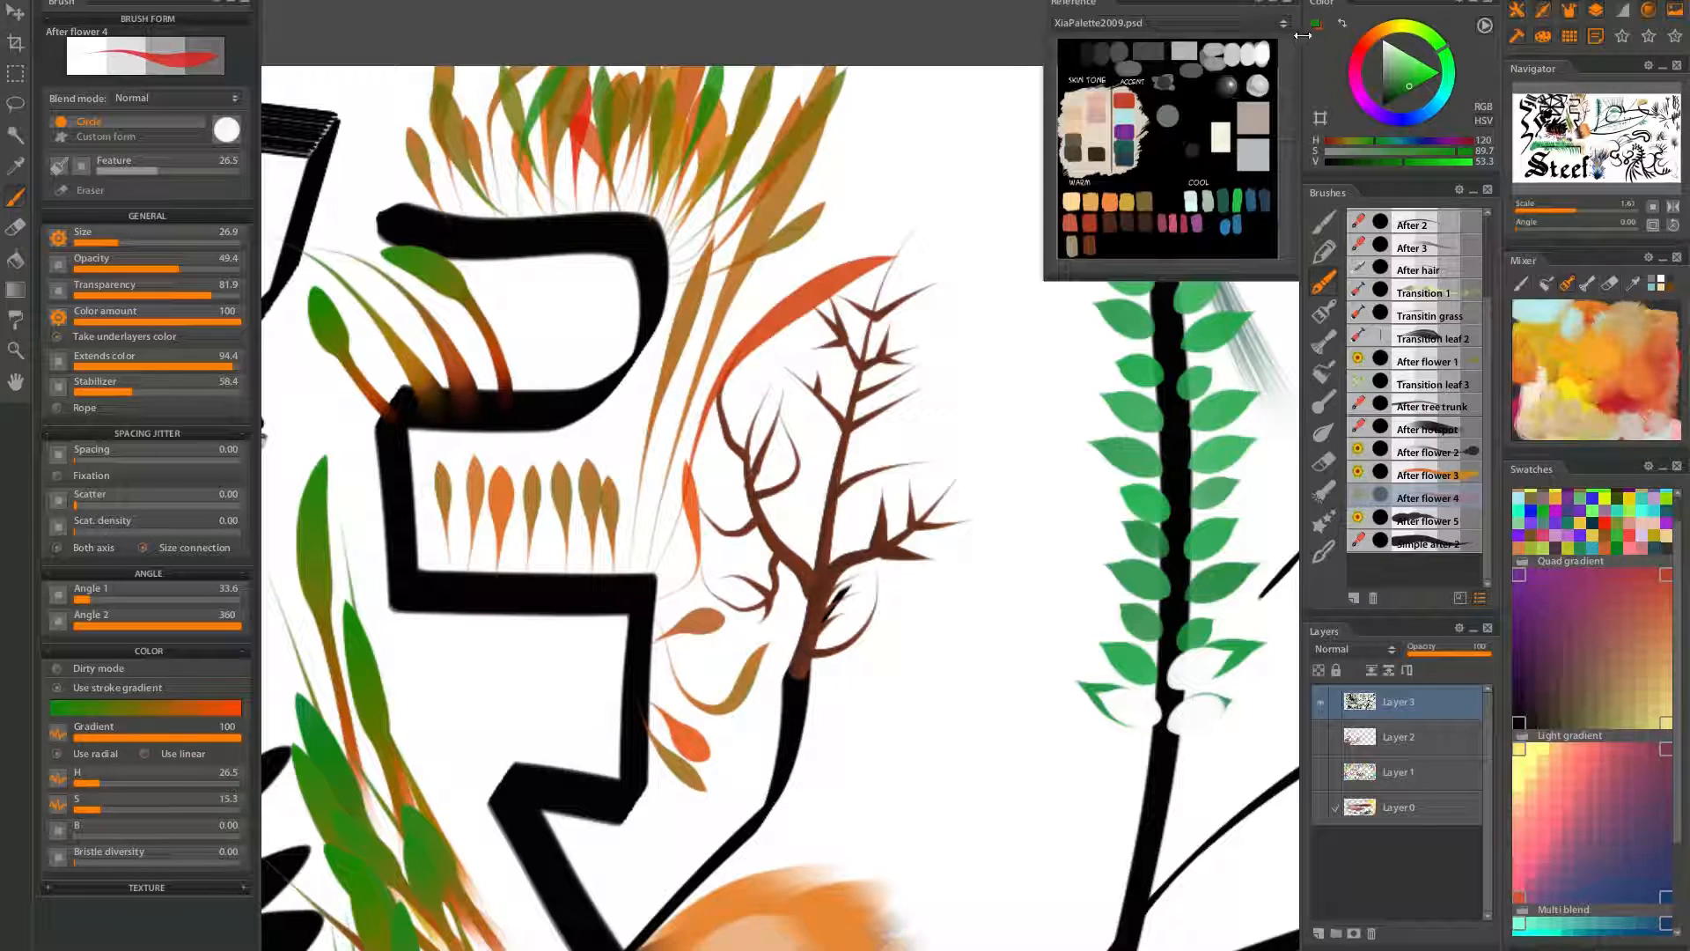
{"action": "left_click_drag", "start_coordinate": [483, 170], "coordinate": [467, 108]}
{"action": "left_click_drag", "start_coordinate": [536, 229], "coordinate": [504, 116]}
{"action": "left_click_drag", "start_coordinate": [661, 234], "coordinate": [740, 160]}
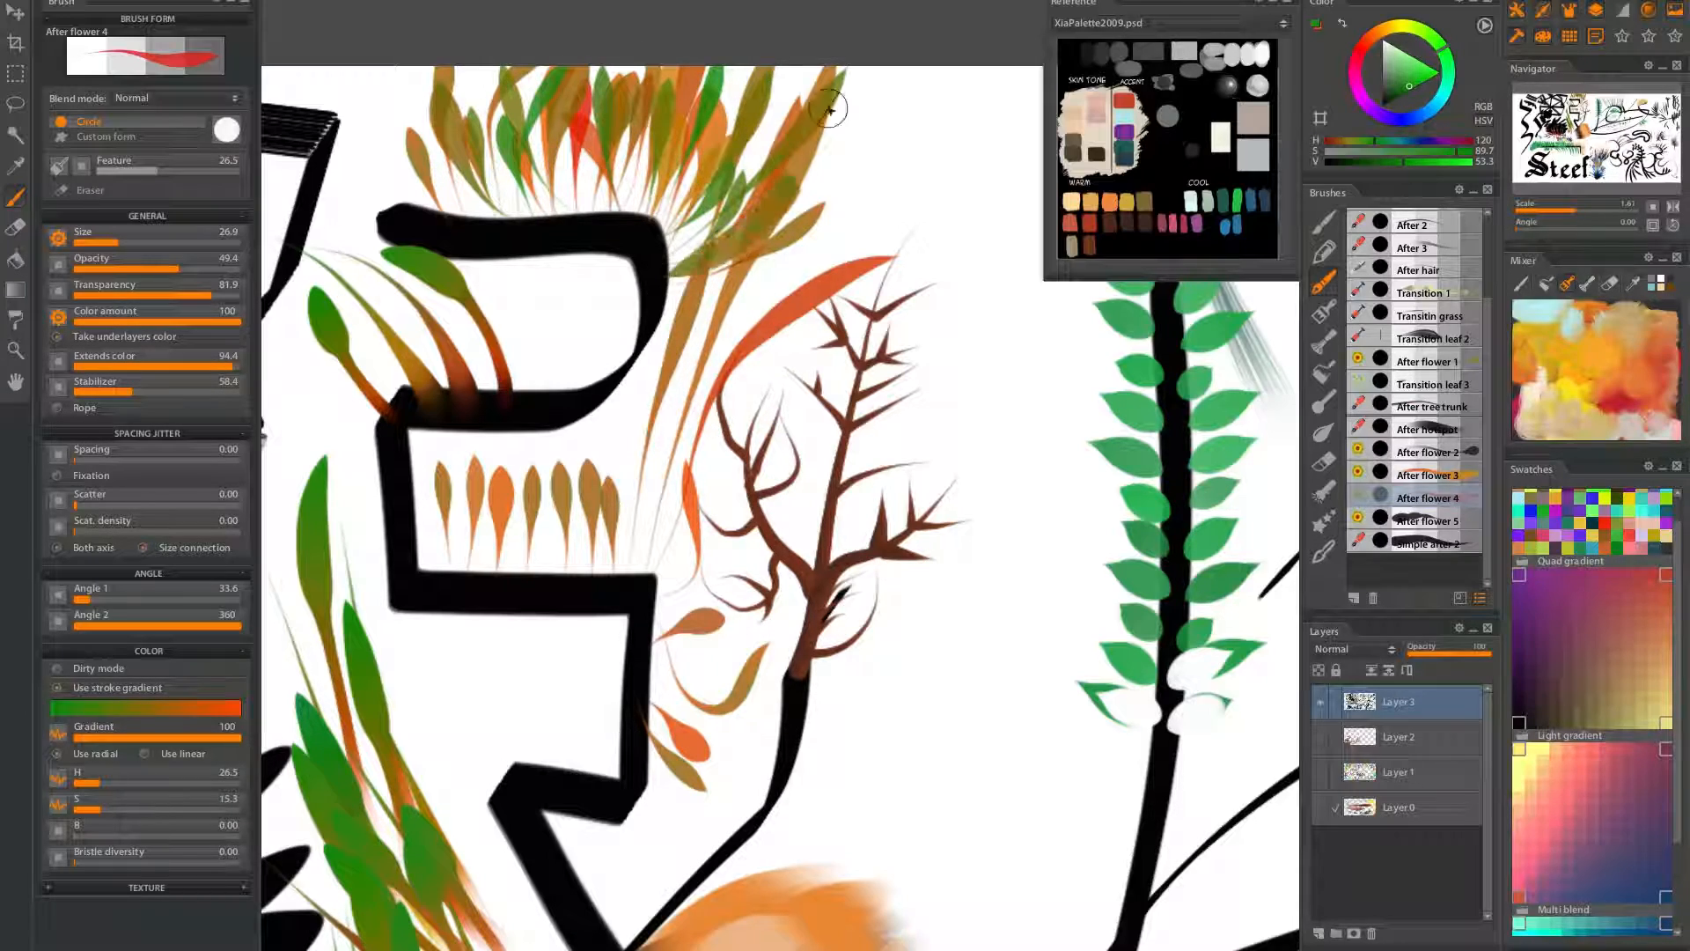
Select the After flower 5 brush and paint four green beaded strokes rising from the rounded end of the thick black curve
{"action": "mouse_move", "coordinate": [810, 214]}
{"action": "left_mouse_down"}
{"action": "mouse_move", "coordinate": [669, 318]}
{"action": "mouse_move", "coordinate": [892, 452]}
{"action": "mouse_move", "coordinate": [798, 217]}
{"action": "left_mouse_up"}
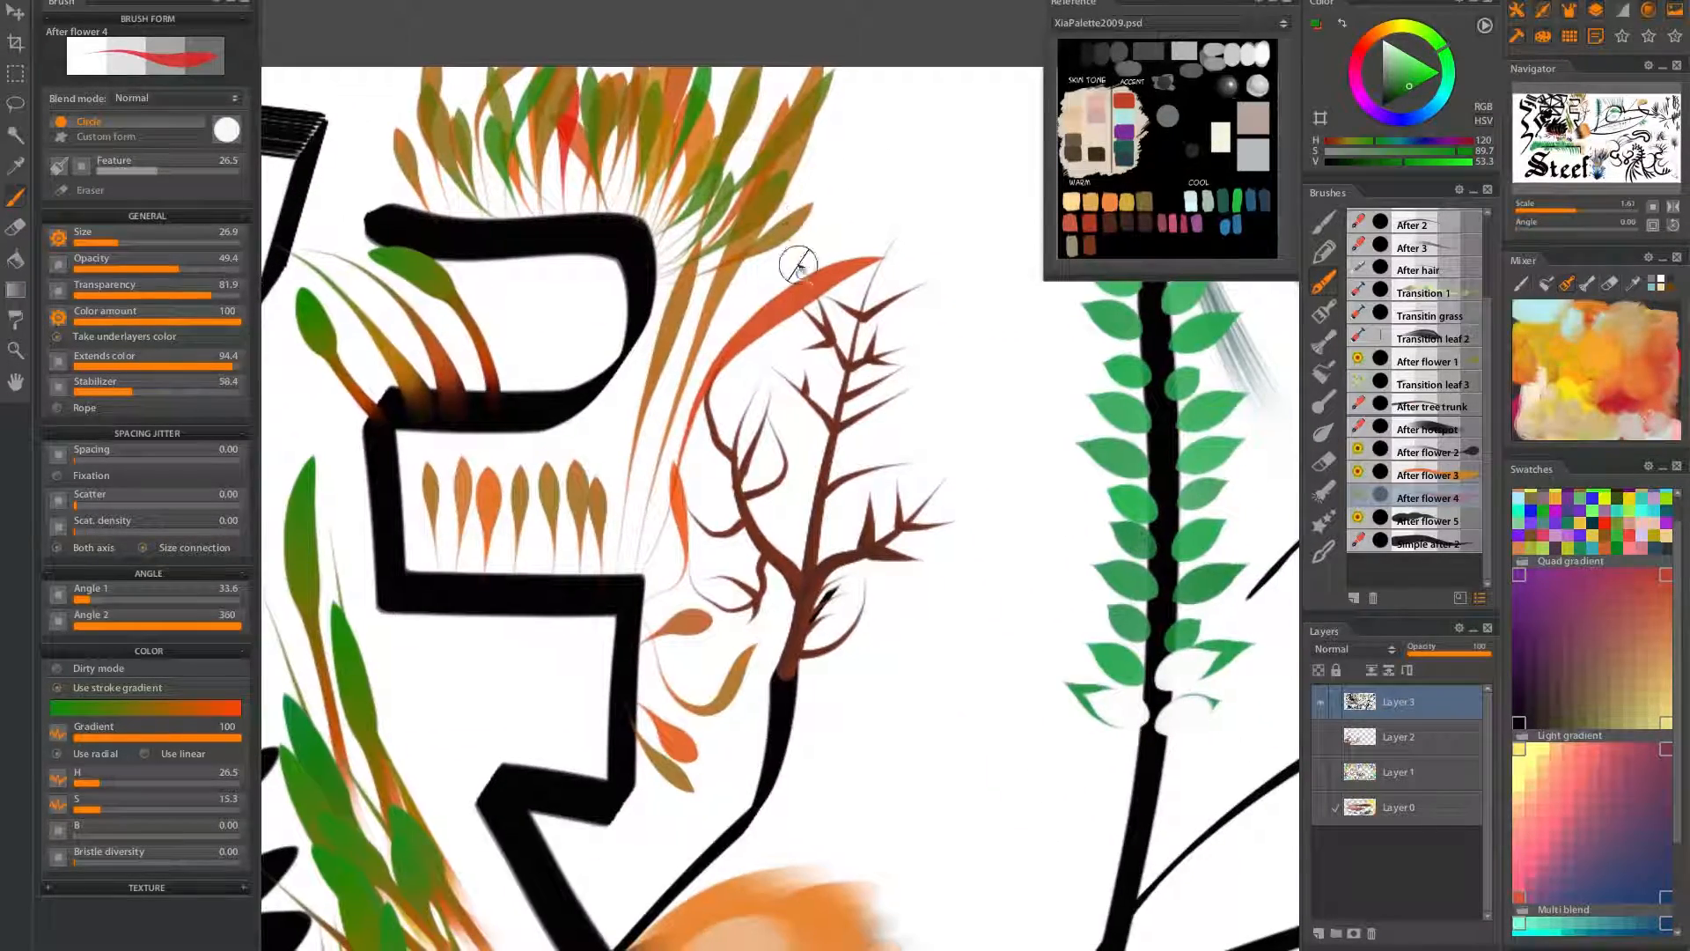
{"action": "scroll", "coordinate": [800, 282], "scroll_direction": "down", "scroll_amount": 6}
{"action": "mouse_move", "coordinate": [750, 424]}
{"action": "left_mouse_down"}
{"action": "mouse_move", "coordinate": [677, 276]}
{"action": "mouse_move", "coordinate": [559, 246]}
{"action": "left_mouse_up"}
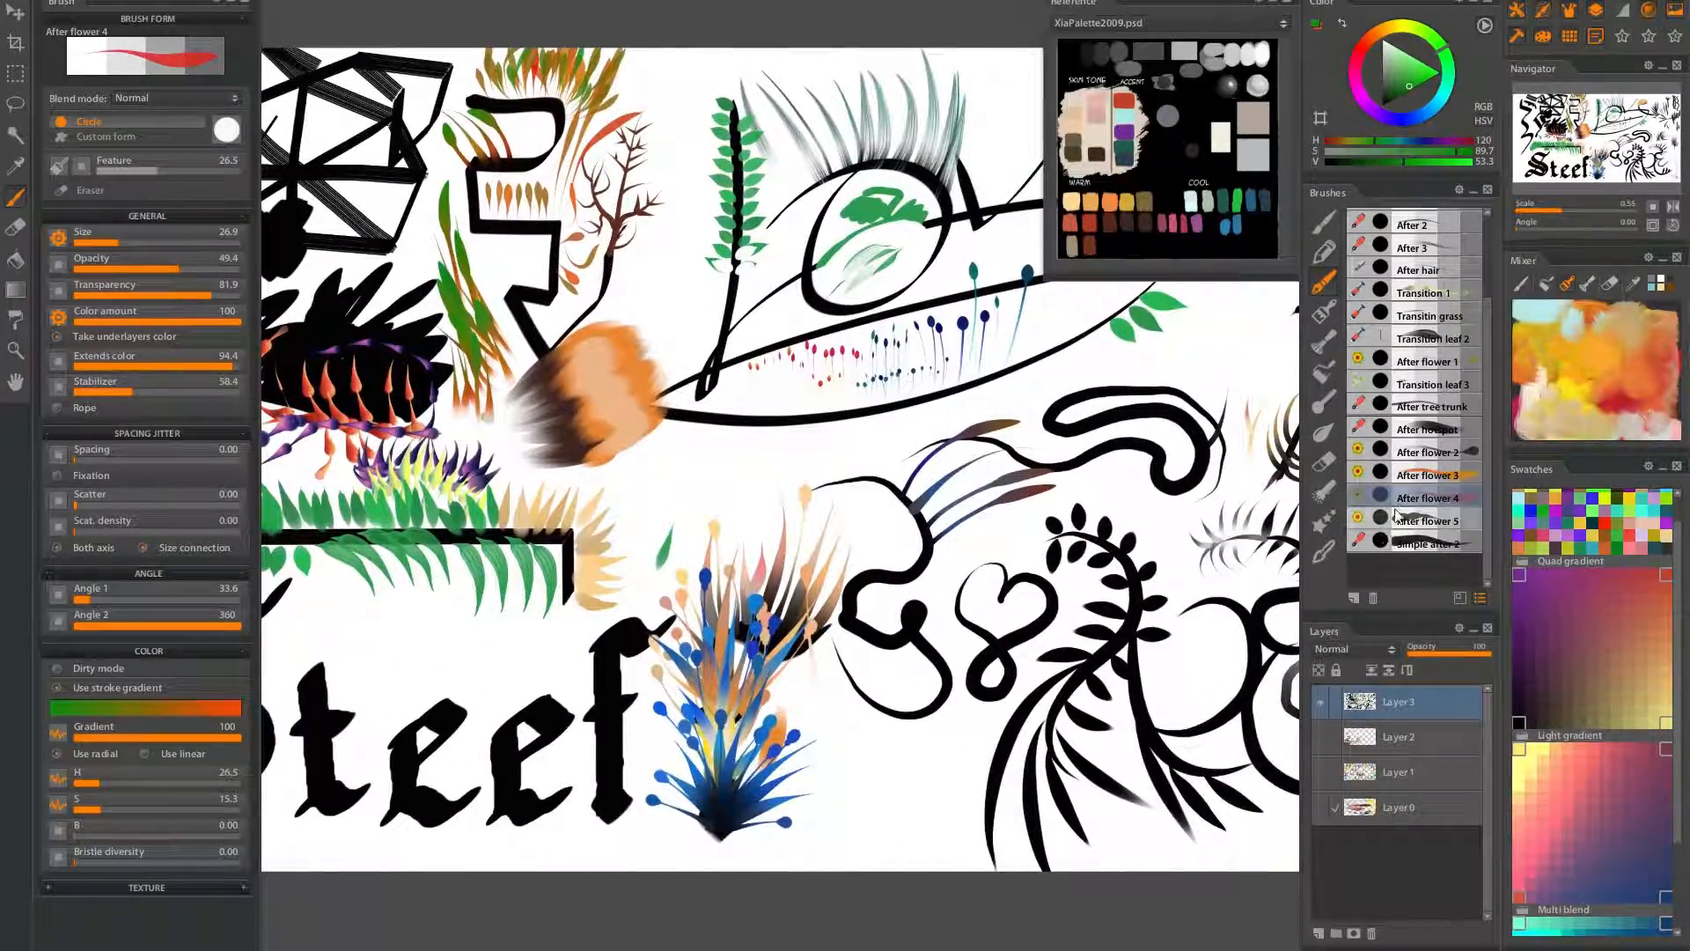
{"action": "left_click", "coordinate": [1426, 526]}
{"action": "left_click_drag", "start_coordinate": [1222, 448], "coordinate": [966, 509]}
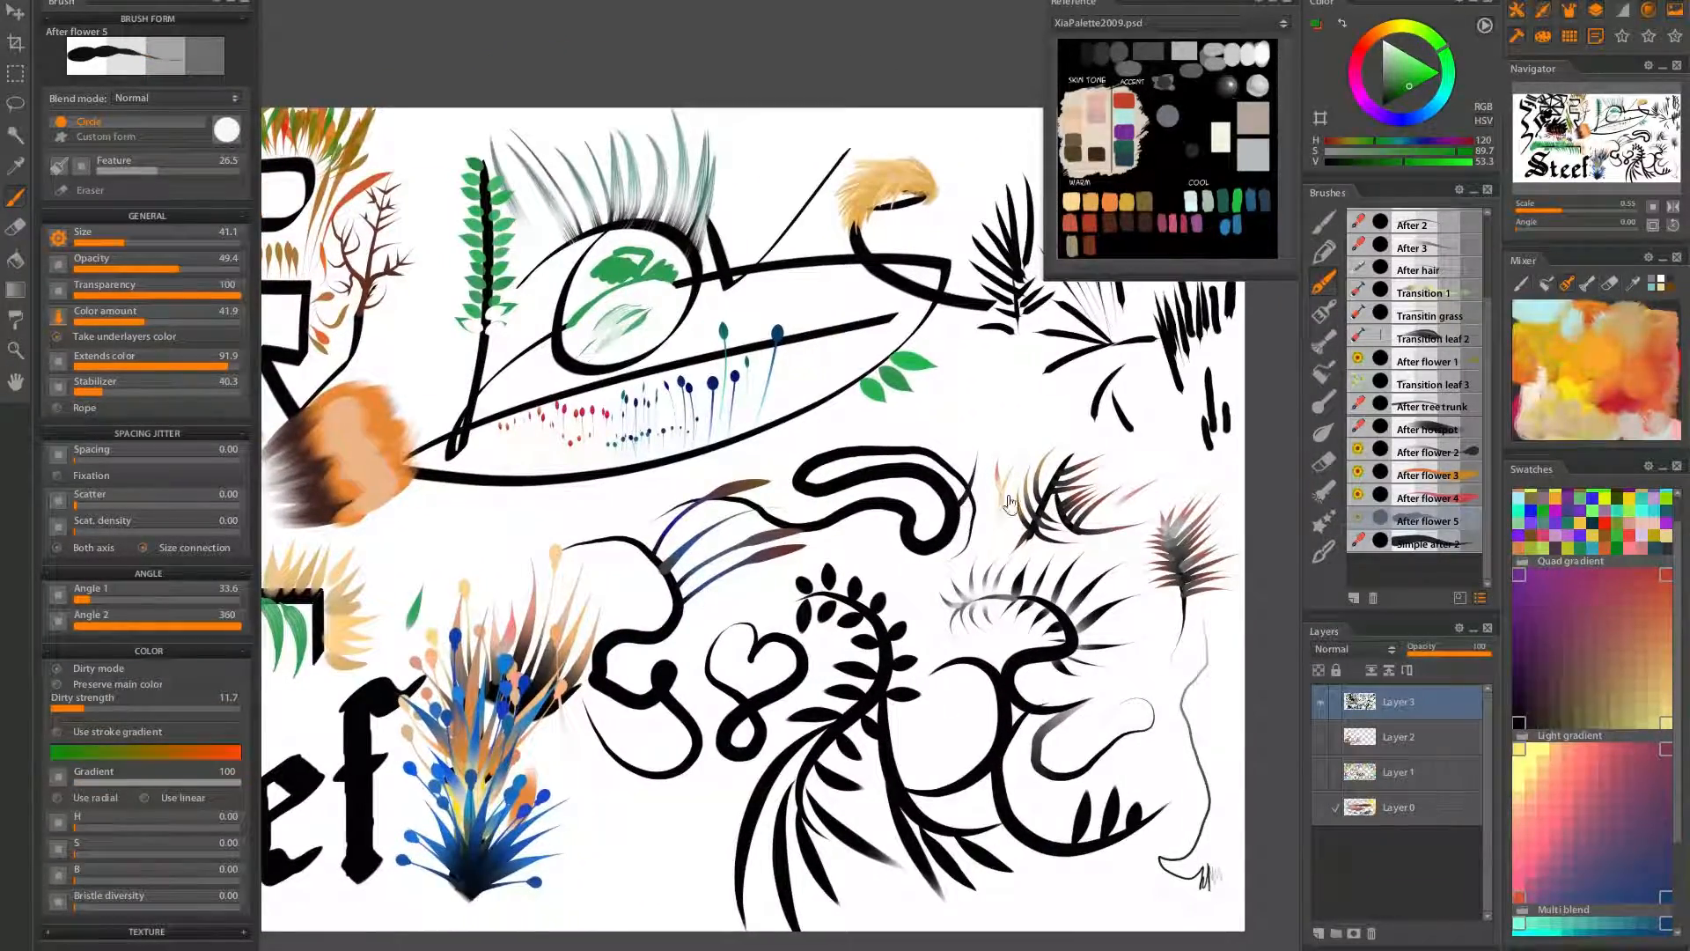
{"action": "mouse_move", "coordinate": [856, 618]}
{"action": "left_mouse_down"}
{"action": "mouse_move", "coordinate": [954, 603]}
{"action": "mouse_move", "coordinate": [867, 590]}
{"action": "left_mouse_up"}
{"action": "mouse_move", "coordinate": [921, 397]}
{"action": "left_mouse_down"}
{"action": "mouse_move", "coordinate": [859, 539]}
{"action": "mouse_move", "coordinate": [887, 596]}
{"action": "left_mouse_up"}
{"action": "key", "text": "ctrl+z"}
{"action": "left_click_drag", "start_coordinate": [776, 585], "coordinate": [863, 599]}
{"action": "mouse_move", "coordinate": [688, 578]}
{"action": "left_mouse_down"}
{"action": "mouse_move", "coordinate": [686, 490]}
{"action": "mouse_move", "coordinate": [741, 274]}
{"action": "left_mouse_up"}
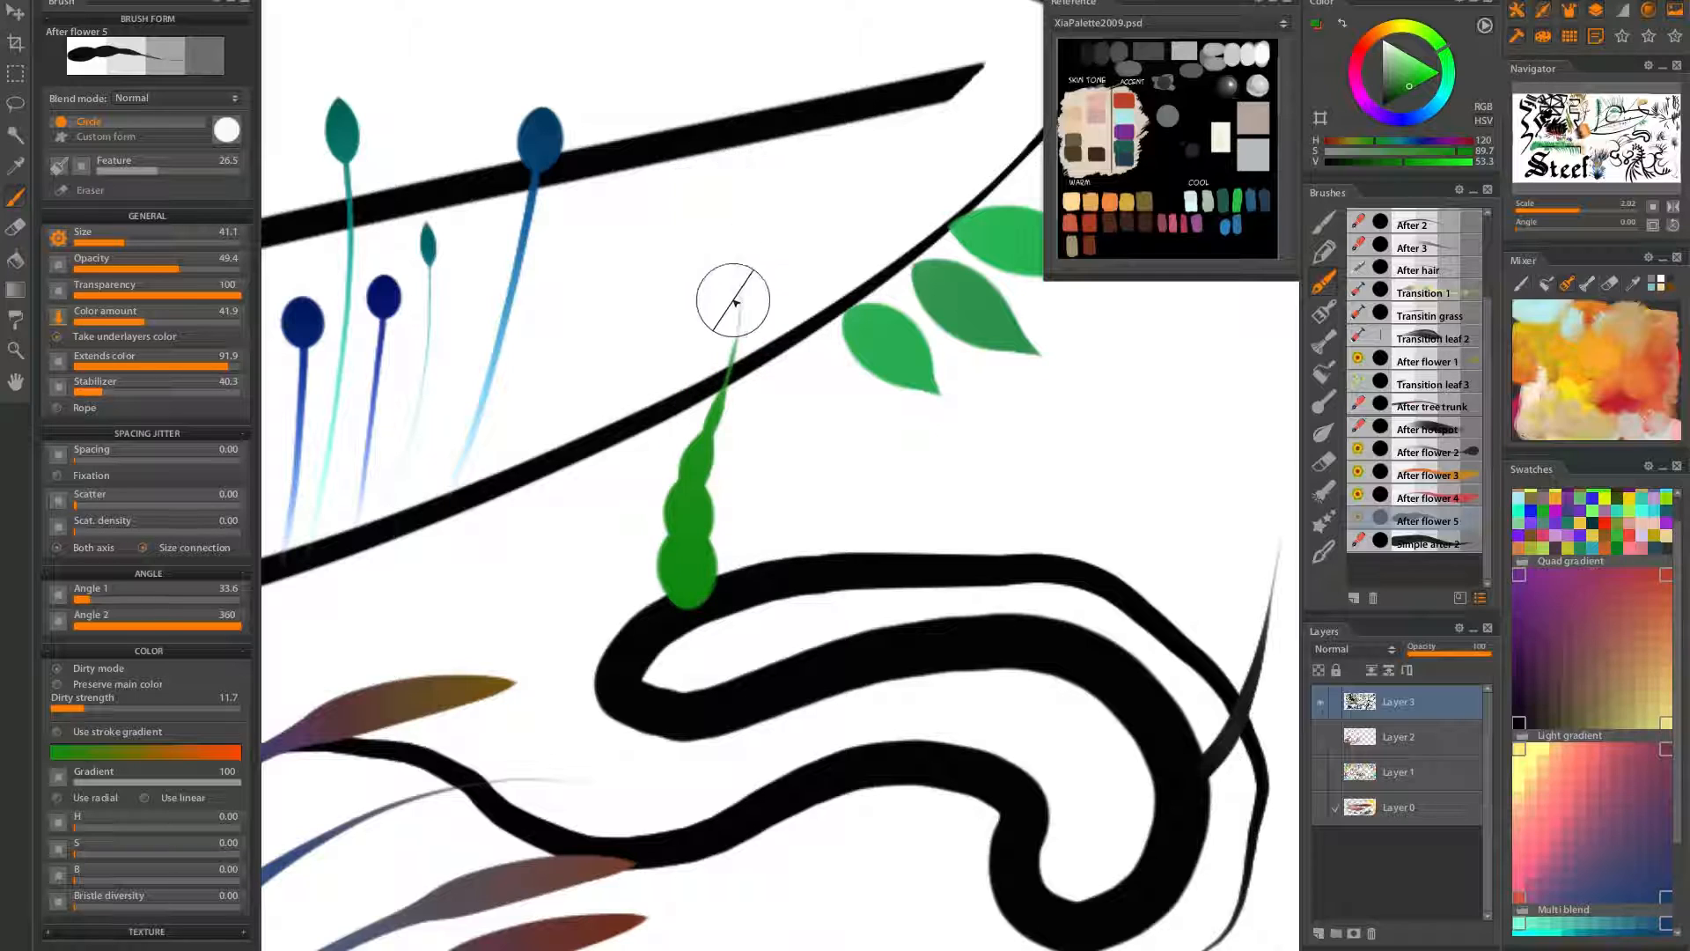
{"action": "left_click_drag", "start_coordinate": [743, 573], "coordinate": [778, 238]}
{"action": "mouse_move", "coordinate": [621, 630]}
{"action": "left_mouse_down"}
{"action": "mouse_move", "coordinate": [603, 408]}
{"action": "mouse_move", "coordinate": [665, 290]}
{"action": "left_mouse_up"}
{"action": "left_click_drag", "start_coordinate": [603, 667], "coordinate": [541, 515]}
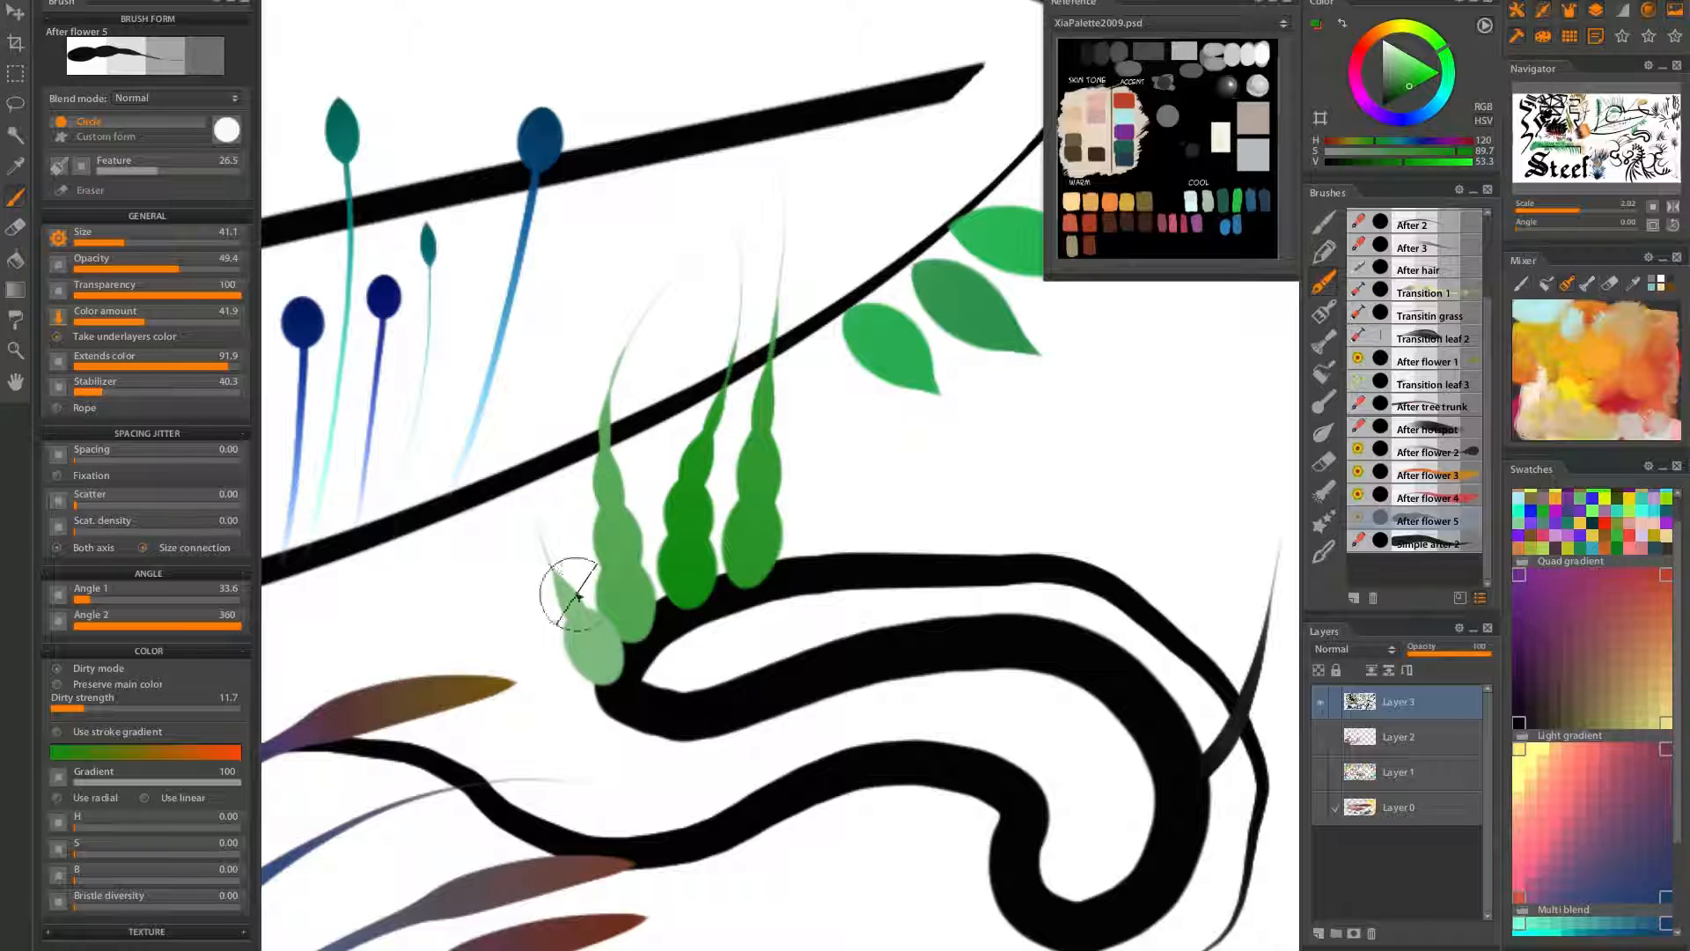
Extend the row of After flower 5 strokes along the thick black curve's upper edge, letting the green fade to pale gray
{"action": "left_click_drag", "start_coordinate": [632, 658], "coordinate": [589, 414]}
{"action": "left_click_drag", "start_coordinate": [659, 610], "coordinate": [669, 369]}
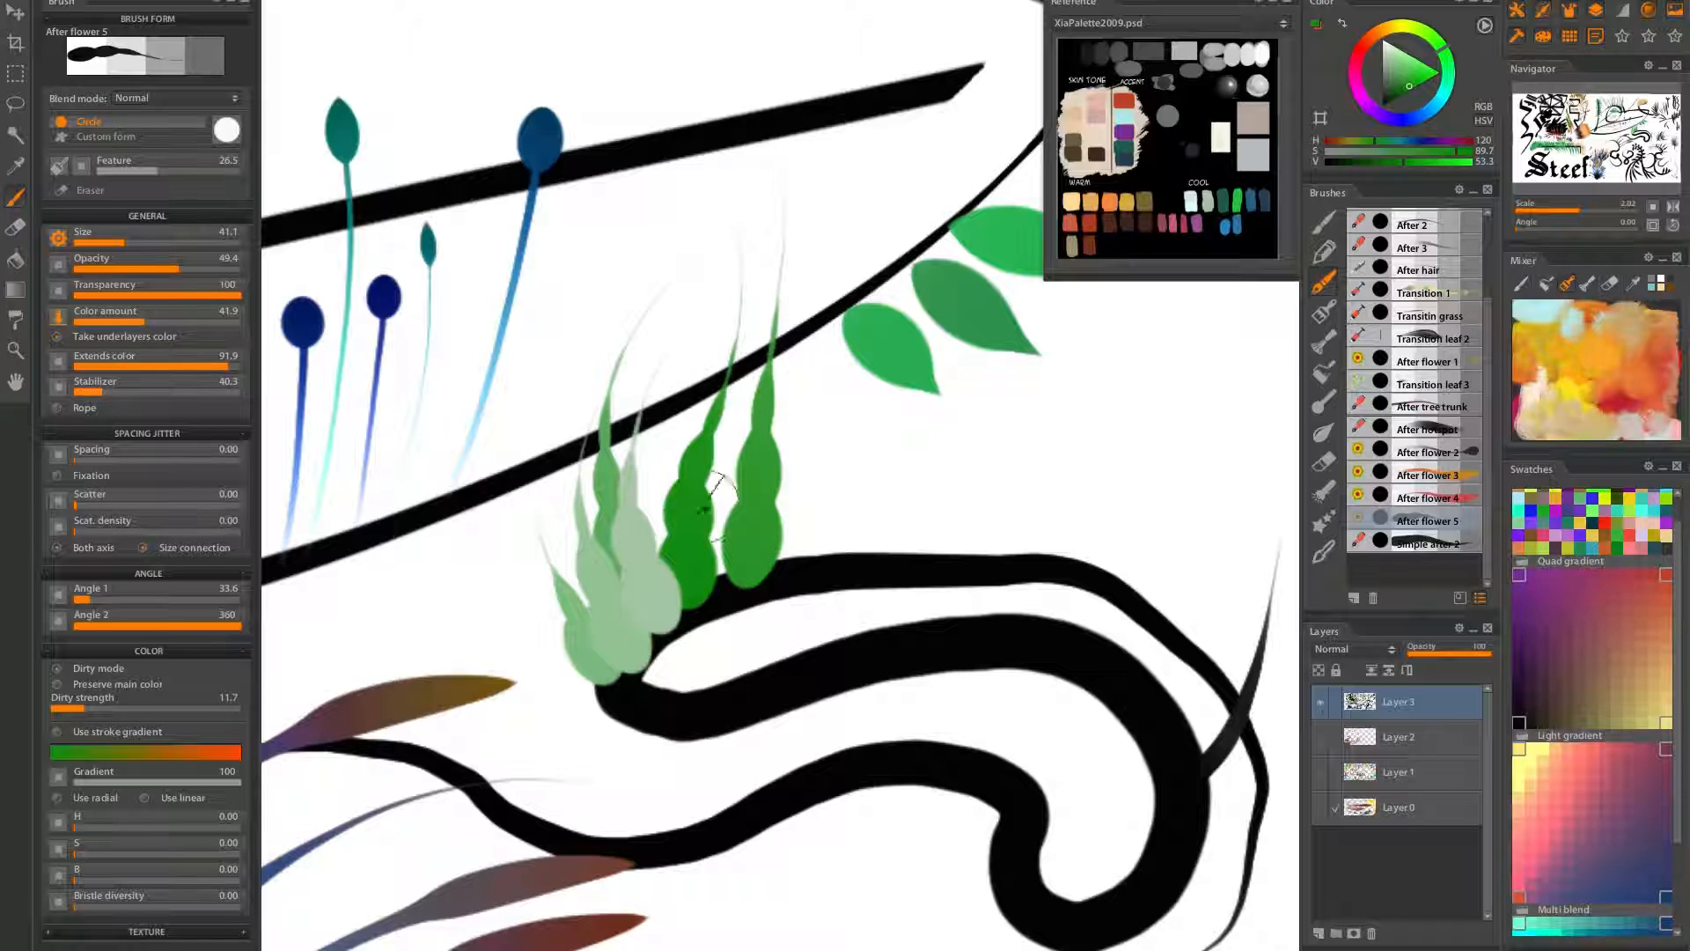
{"action": "left_click_drag", "start_coordinate": [686, 600], "coordinate": [784, 255]}
{"action": "left_click_drag", "start_coordinate": [738, 586], "coordinate": [781, 188]}
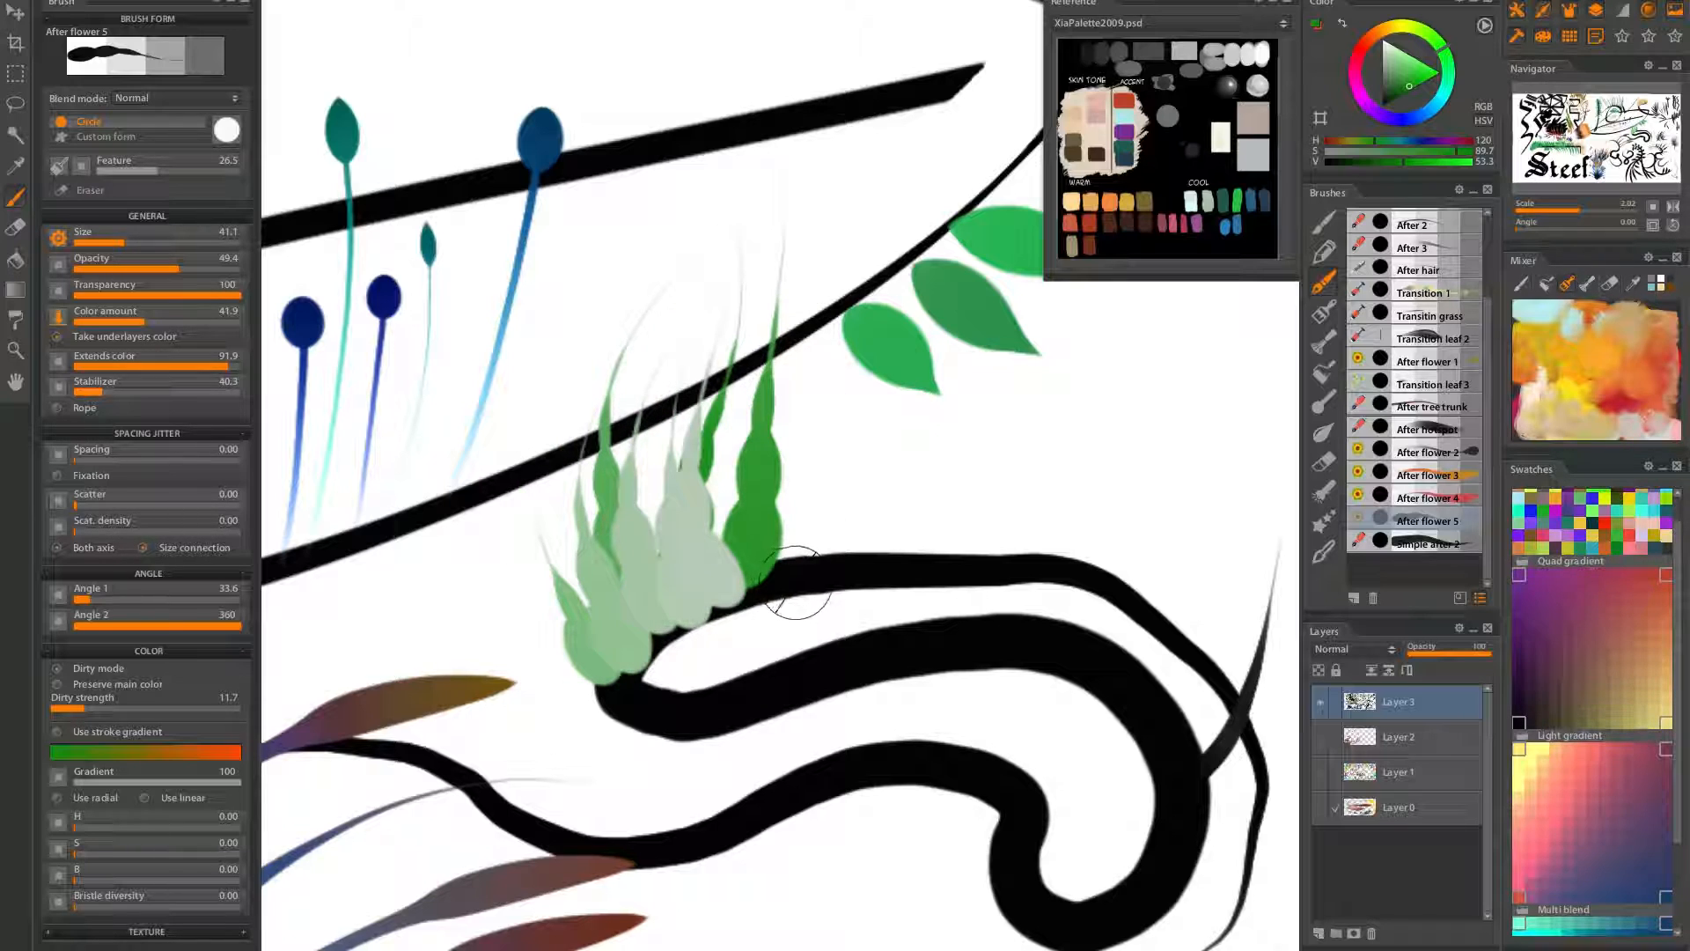
{"action": "left_click_drag", "start_coordinate": [797, 585], "coordinate": [805, 270]}
{"action": "left_click_drag", "start_coordinate": [845, 574], "coordinate": [814, 264]}
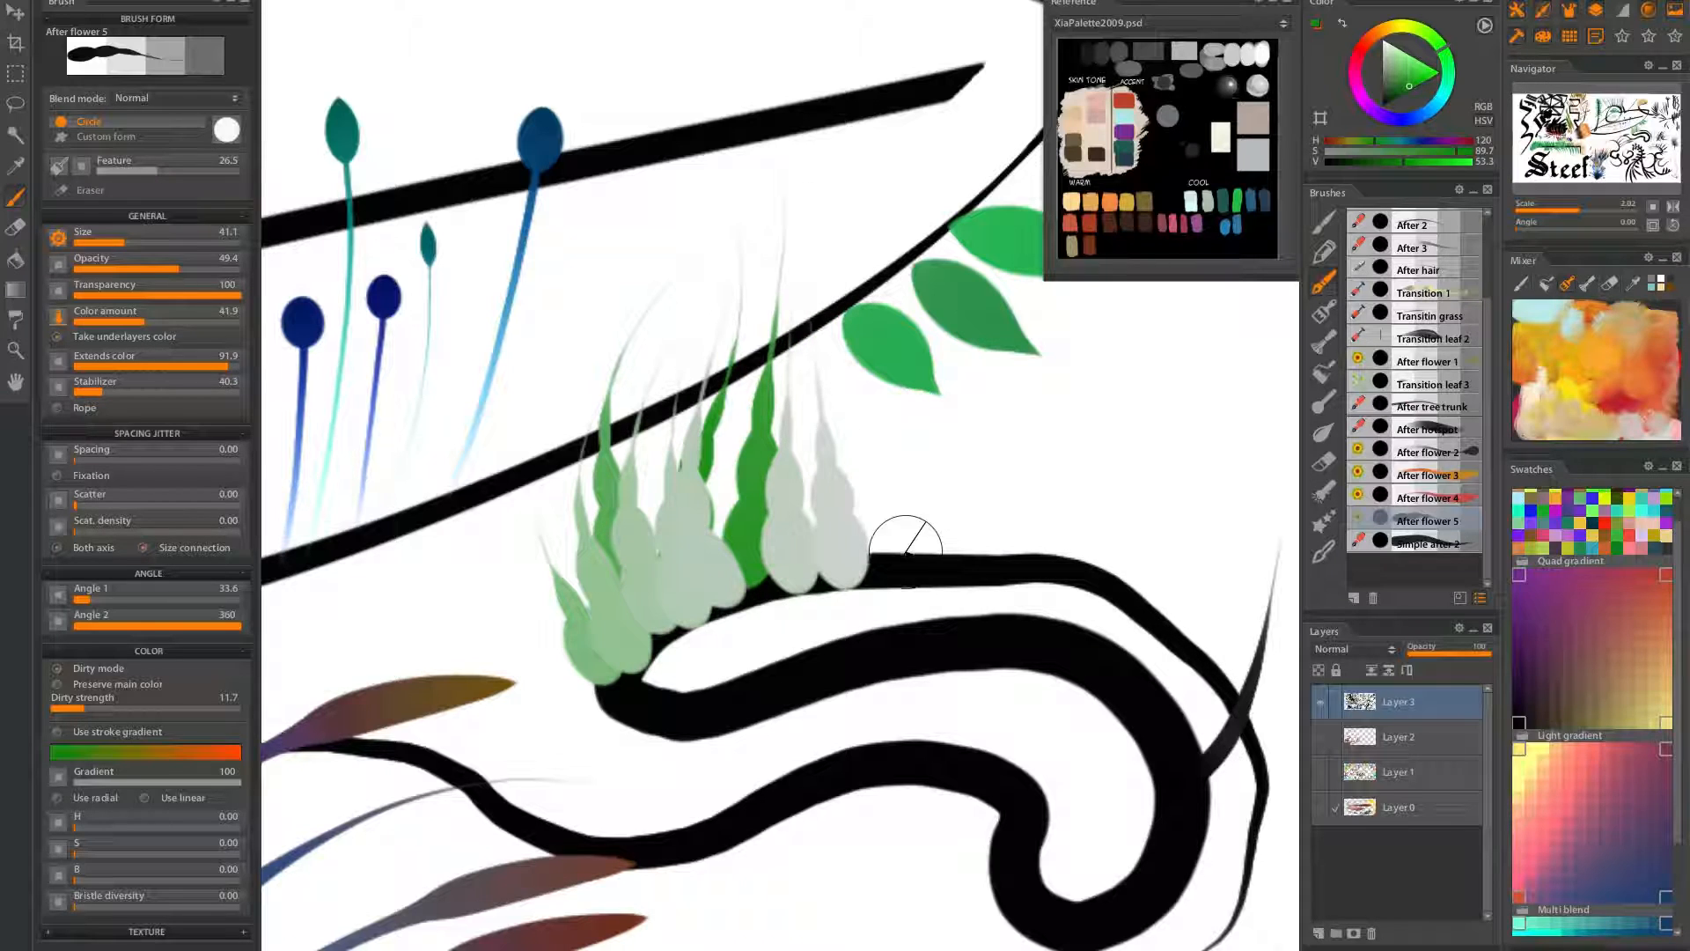
{"action": "left_click_drag", "start_coordinate": [896, 564], "coordinate": [823, 317]}
{"action": "left_click_drag", "start_coordinate": [942, 572], "coordinate": [823, 332]}
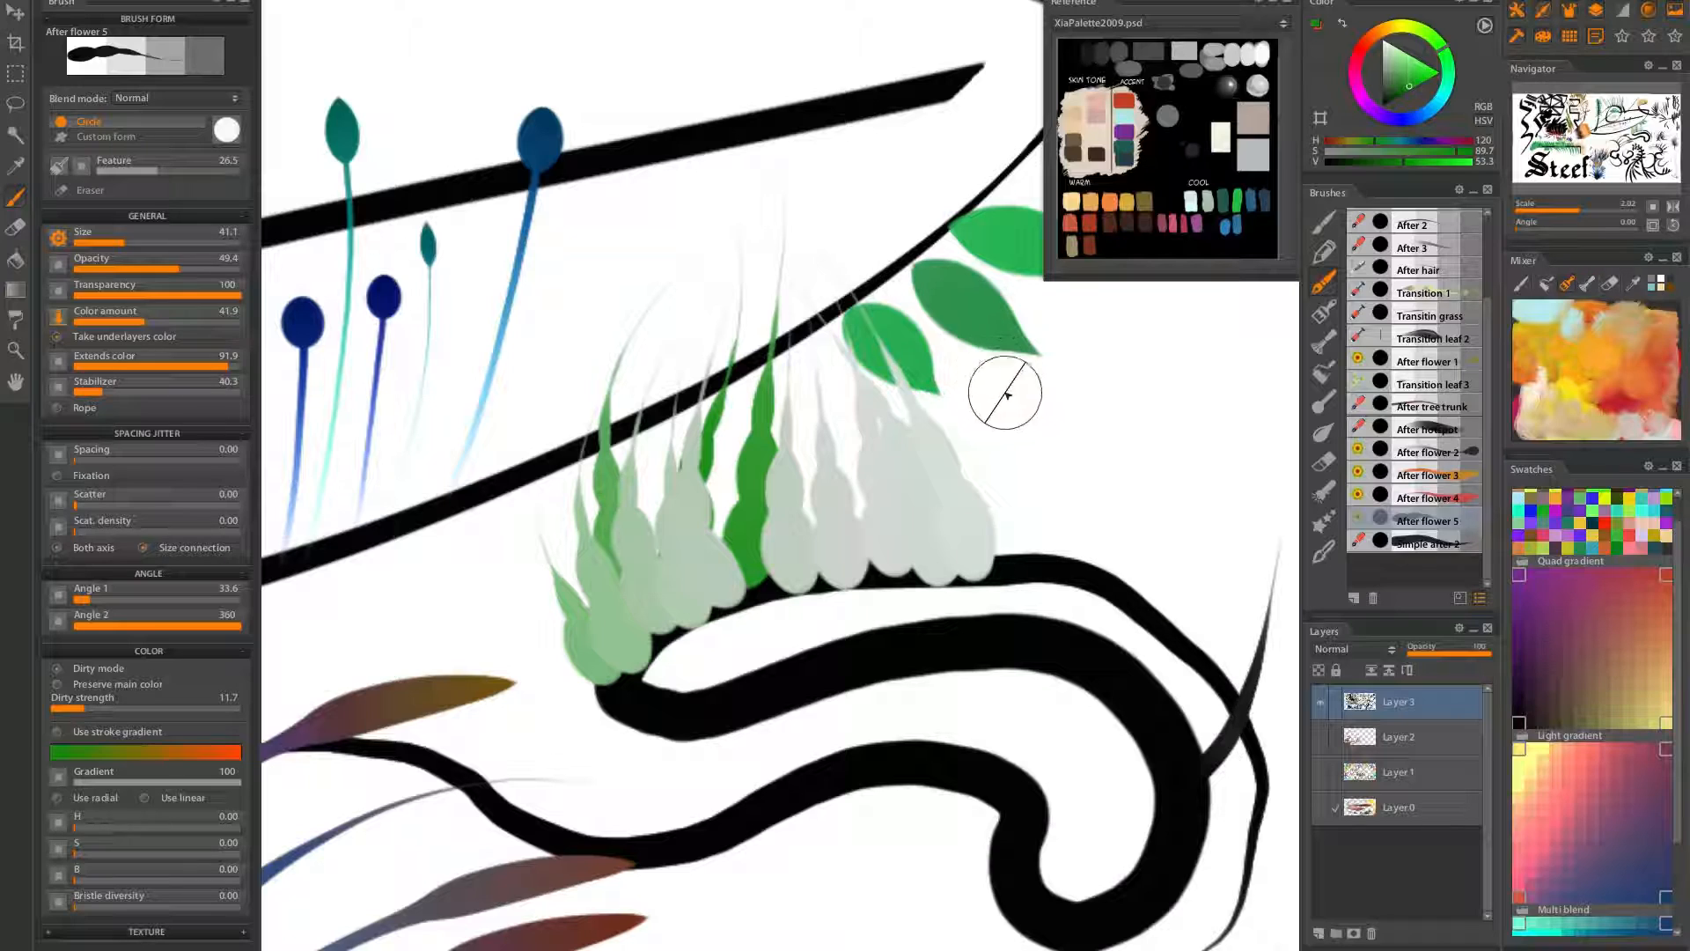
Paint more pale After flower 5 strokes beyond the row, looping them across the white area beside the green leaves
{"action": "mouse_move", "coordinate": [1045, 536]}
{"action": "left_mouse_down"}
{"action": "mouse_move", "coordinate": [880, 414]}
{"action": "mouse_move", "coordinate": [771, 487]}
{"action": "left_mouse_up"}
{"action": "mouse_move", "coordinate": [936, 403]}
{"action": "left_mouse_down"}
{"action": "mouse_move", "coordinate": [729, 592]}
{"action": "mouse_move", "coordinate": [890, 370]}
{"action": "left_mouse_up"}
{"action": "key", "text": "ctrl+z"}
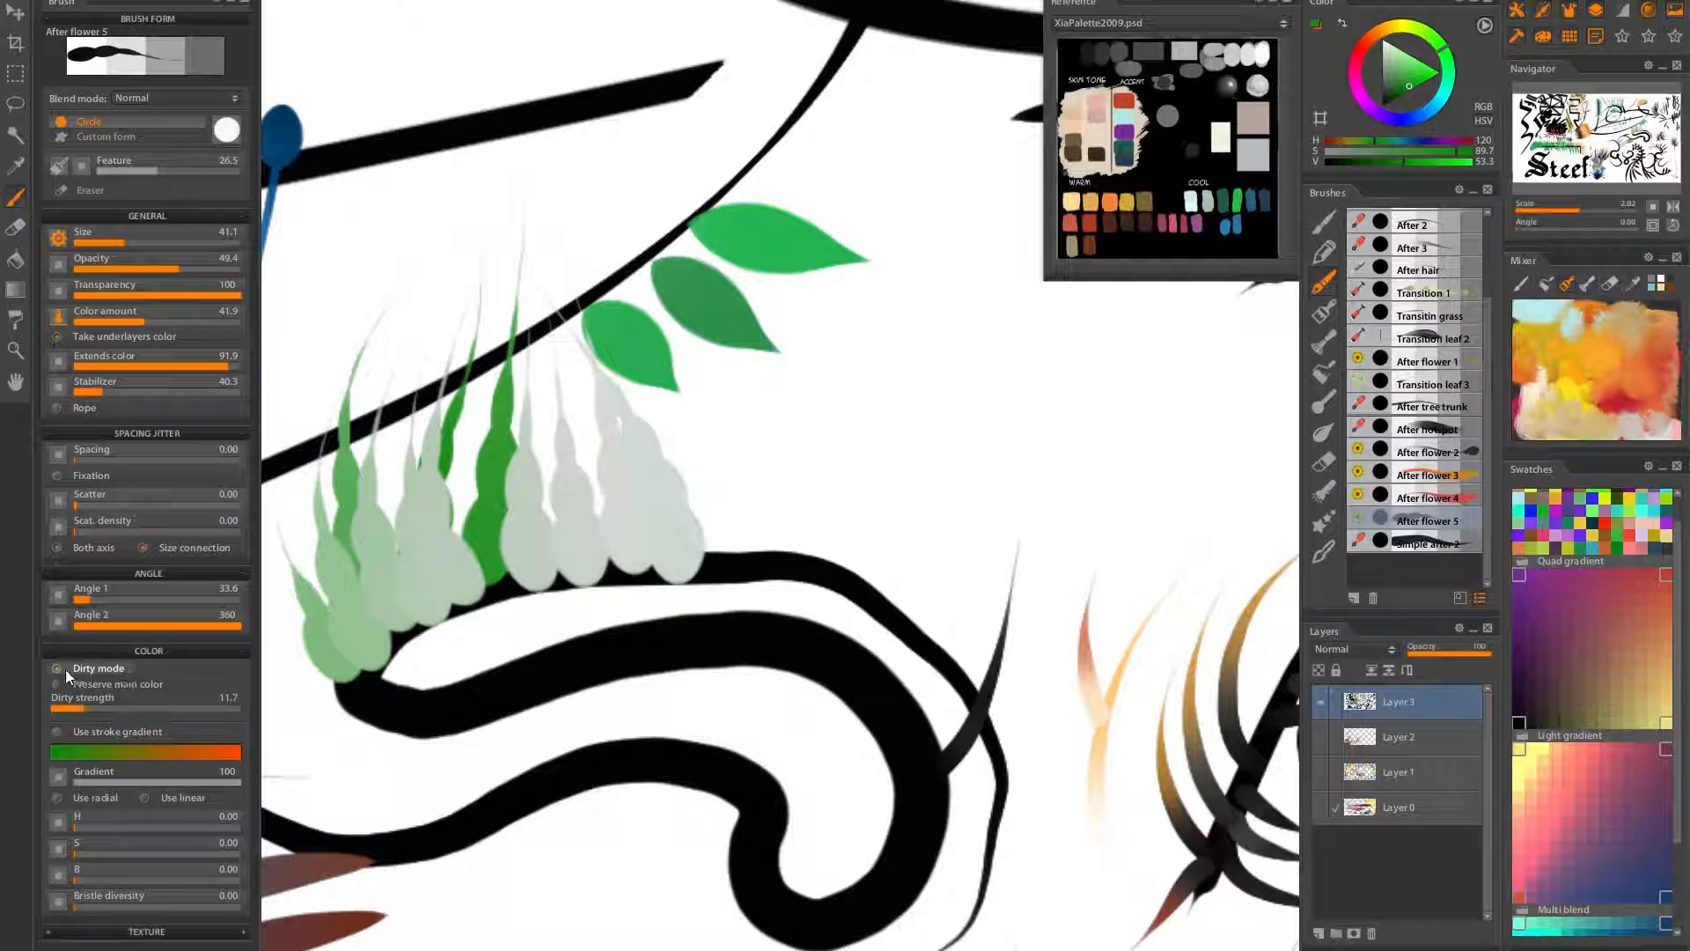
{"action": "mouse_move", "coordinate": [746, 513]}
{"action": "left_mouse_down"}
{"action": "mouse_move", "coordinate": [625, 568]}
{"action": "mouse_move", "coordinate": [713, 502]}
{"action": "mouse_move", "coordinate": [819, 464]}
{"action": "mouse_move", "coordinate": [1022, 472]}
{"action": "mouse_move", "coordinate": [981, 351]}
{"action": "mouse_move", "coordinate": [774, 445]}
{"action": "mouse_move", "coordinate": [939, 554]}
{"action": "mouse_move", "coordinate": [1208, 466]}
{"action": "mouse_move", "coordinate": [818, 547]}
{"action": "mouse_move", "coordinate": [1094, 479]}
{"action": "mouse_move", "coordinate": [683, 592]}
{"action": "mouse_move", "coordinate": [764, 458]}
{"action": "mouse_move", "coordinate": [790, 368]}
{"action": "left_mouse_up"}
{"action": "mouse_move", "coordinate": [702, 623]}
{"action": "left_mouse_down"}
{"action": "mouse_move", "coordinate": [815, 445]}
{"action": "mouse_move", "coordinate": [952, 364]}
{"action": "left_mouse_up"}
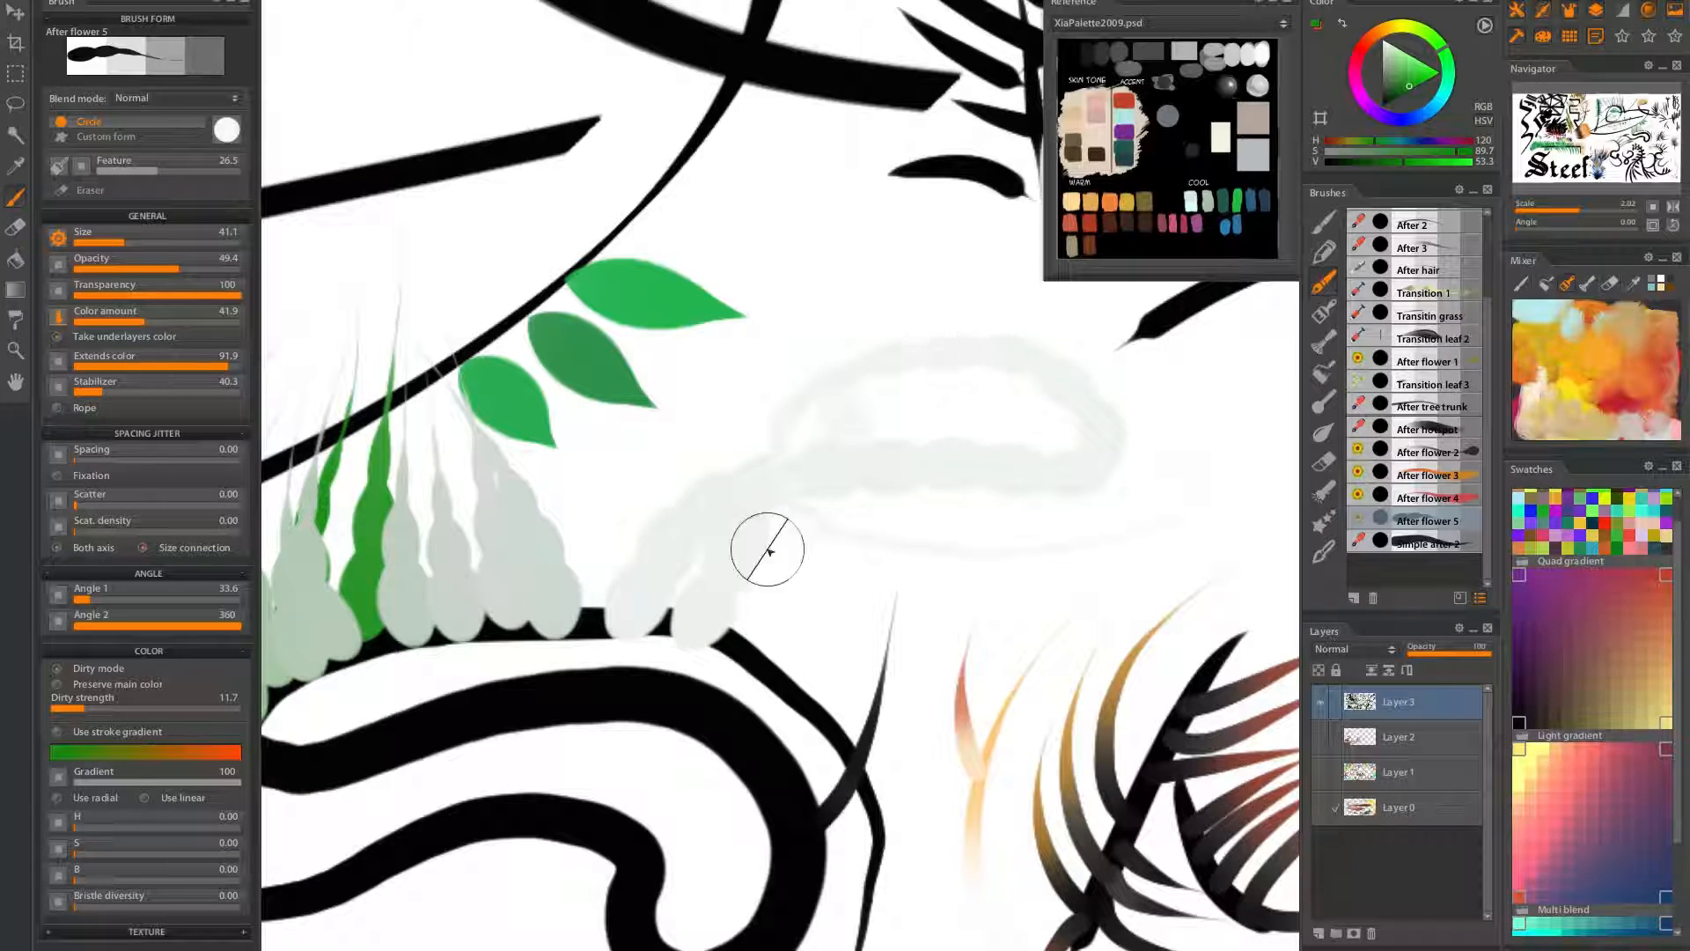
Paint one more pale After flower 5 stroke beside the row and cover parts of the thick black curve with gray beaded strokes
{"action": "mouse_move", "coordinate": [831, 540]}
{"action": "left_mouse_down"}
{"action": "mouse_move", "coordinate": [993, 483]}
{"action": "mouse_move", "coordinate": [788, 415]}
{"action": "left_mouse_up"}
{"action": "mouse_move", "coordinate": [880, 466]}
{"action": "left_mouse_down"}
{"action": "mouse_move", "coordinate": [774, 404]}
{"action": "mouse_move", "coordinate": [484, 449]}
{"action": "left_mouse_up"}
{"action": "left_click_drag", "start_coordinate": [914, 581], "coordinate": [768, 388]}
{"action": "mouse_move", "coordinate": [871, 657]}
{"action": "left_mouse_down"}
{"action": "mouse_move", "coordinate": [894, 508]}
{"action": "mouse_move", "coordinate": [882, 483]}
{"action": "left_mouse_up"}
{"action": "mouse_move", "coordinate": [806, 682]}
{"action": "left_mouse_down"}
{"action": "mouse_move", "coordinate": [838, 662]}
{"action": "mouse_move", "coordinate": [841, 407]}
{"action": "left_mouse_up"}
{"action": "mouse_move", "coordinate": [747, 560]}
{"action": "left_mouse_down"}
{"action": "mouse_move", "coordinate": [752, 577]}
{"action": "mouse_move", "coordinate": [932, 540]}
{"action": "left_mouse_up"}
{"action": "mouse_move", "coordinate": [665, 534]}
{"action": "left_mouse_down"}
{"action": "mouse_move", "coordinate": [745, 609]}
{"action": "mouse_move", "coordinate": [768, 599]}
{"action": "left_mouse_up"}
{"action": "left_click_drag", "start_coordinate": [560, 543], "coordinate": [753, 581]}
{"action": "left_click_drag", "start_coordinate": [478, 579], "coordinate": [704, 519]}
{"action": "mouse_move", "coordinate": [630, 563]}
{"action": "left_mouse_down"}
{"action": "mouse_move", "coordinate": [613, 606]}
{"action": "mouse_move", "coordinate": [553, 640]}
{"action": "mouse_move", "coordinate": [593, 592]}
{"action": "mouse_move", "coordinate": [924, 396]}
{"action": "left_mouse_up"}
Paint green and pale beaded strokes across the starting end of the green grass row, with two tails sweeping below it
{"action": "mouse_move", "coordinate": [277, 472]}
{"action": "left_mouse_down"}
{"action": "mouse_move", "coordinate": [629, 506]}
{"action": "mouse_move", "coordinate": [720, 617]}
{"action": "mouse_move", "coordinate": [775, 603]}
{"action": "left_mouse_up"}
{"action": "mouse_move", "coordinate": [592, 534]}
{"action": "left_mouse_down"}
{"action": "mouse_move", "coordinate": [806, 497]}
{"action": "mouse_move", "coordinate": [869, 538]}
{"action": "left_mouse_up"}
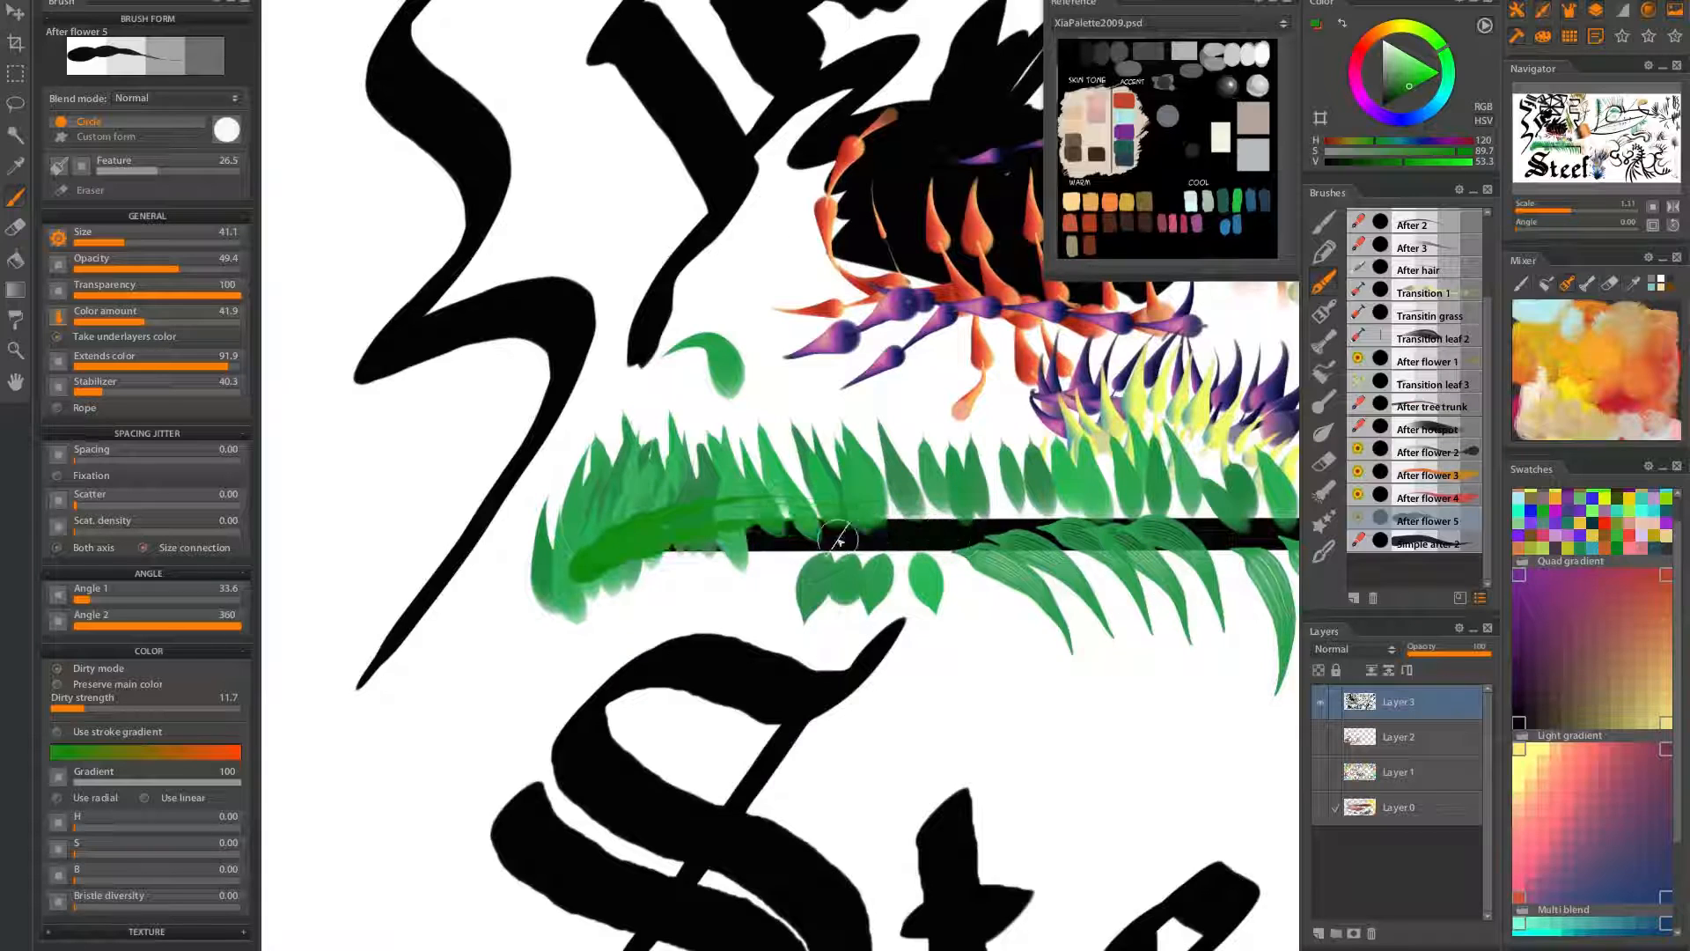
{"action": "left_click_drag", "start_coordinate": [570, 575], "coordinate": [817, 529]}
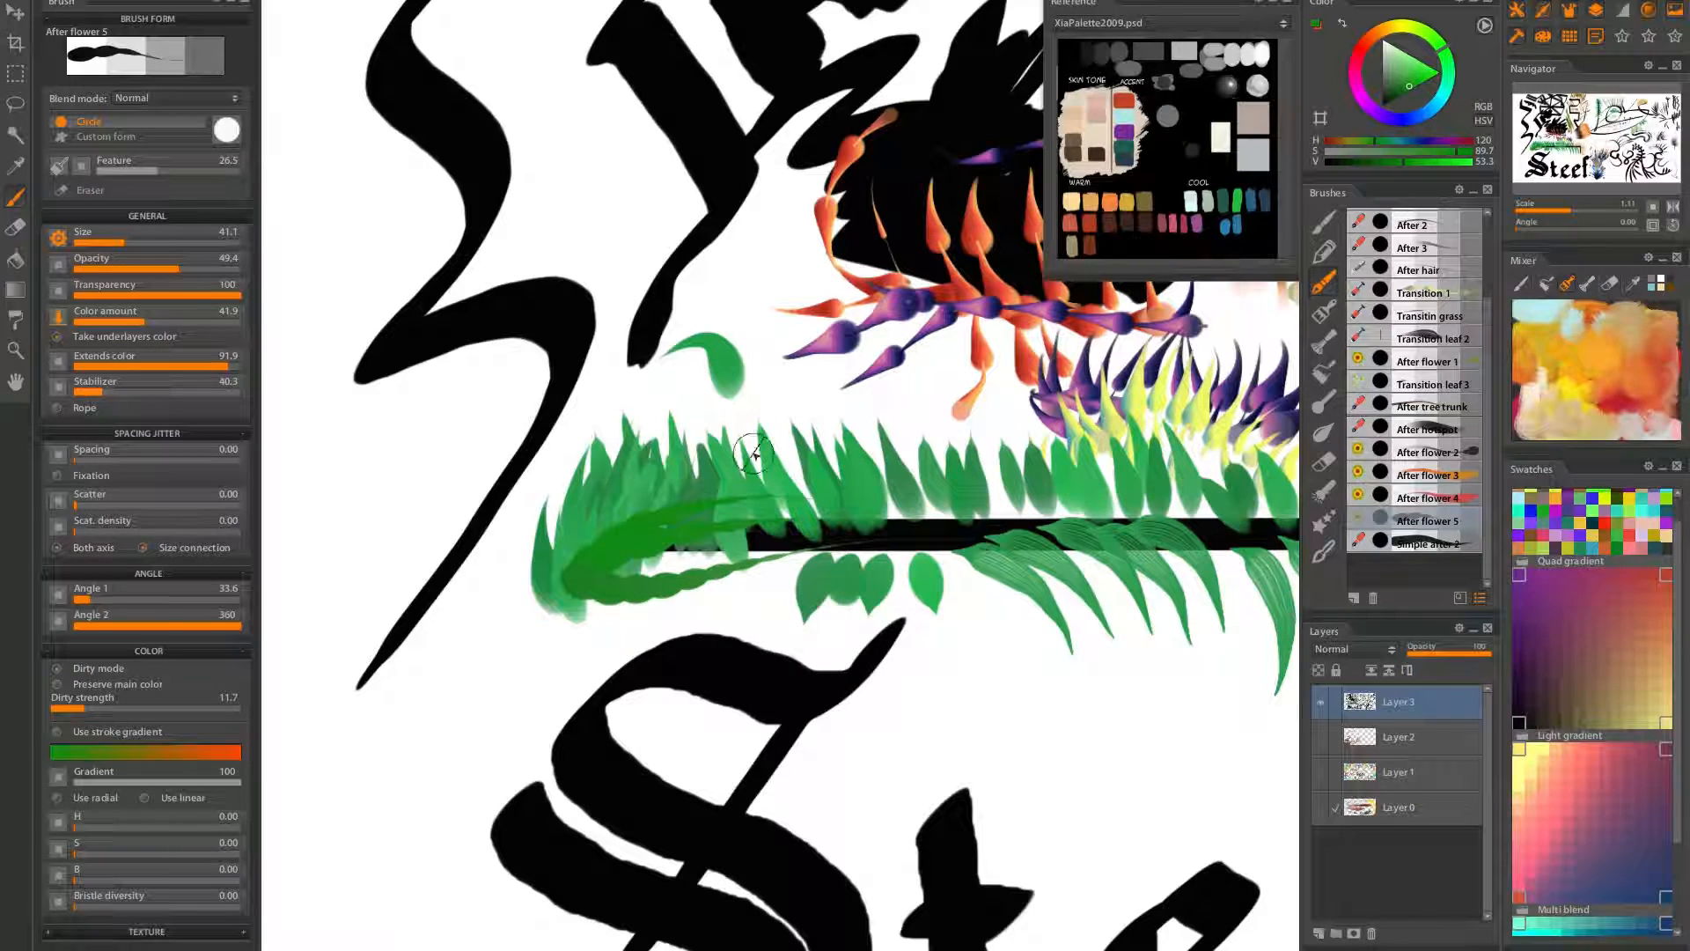
{"action": "mouse_move", "coordinate": [555, 589]}
{"action": "left_mouse_down"}
{"action": "mouse_move", "coordinate": [343, 840]}
{"action": "mouse_move", "coordinate": [553, 642]}
{"action": "mouse_move", "coordinate": [453, 808]}
{"action": "left_mouse_up"}
{"action": "left_click_drag", "start_coordinate": [584, 570], "coordinate": [848, 493]}
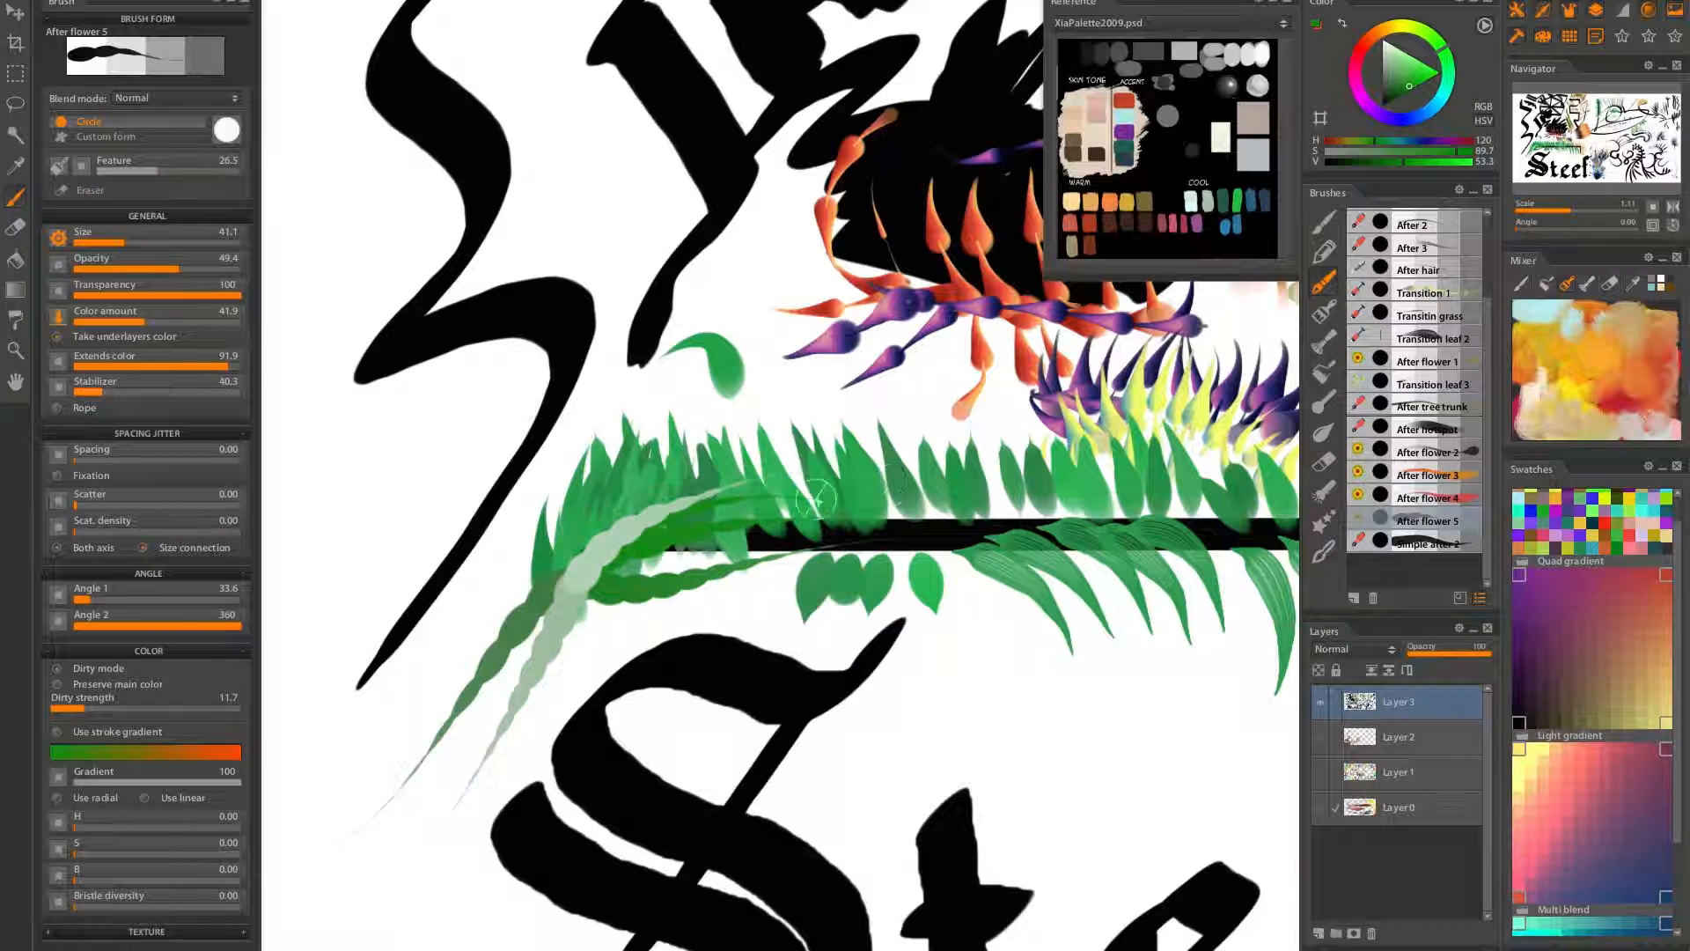
{"action": "left_click_drag", "start_coordinate": [570, 591], "coordinate": [795, 486]}
{"action": "left_click_drag", "start_coordinate": [581, 553], "coordinate": [923, 493]}
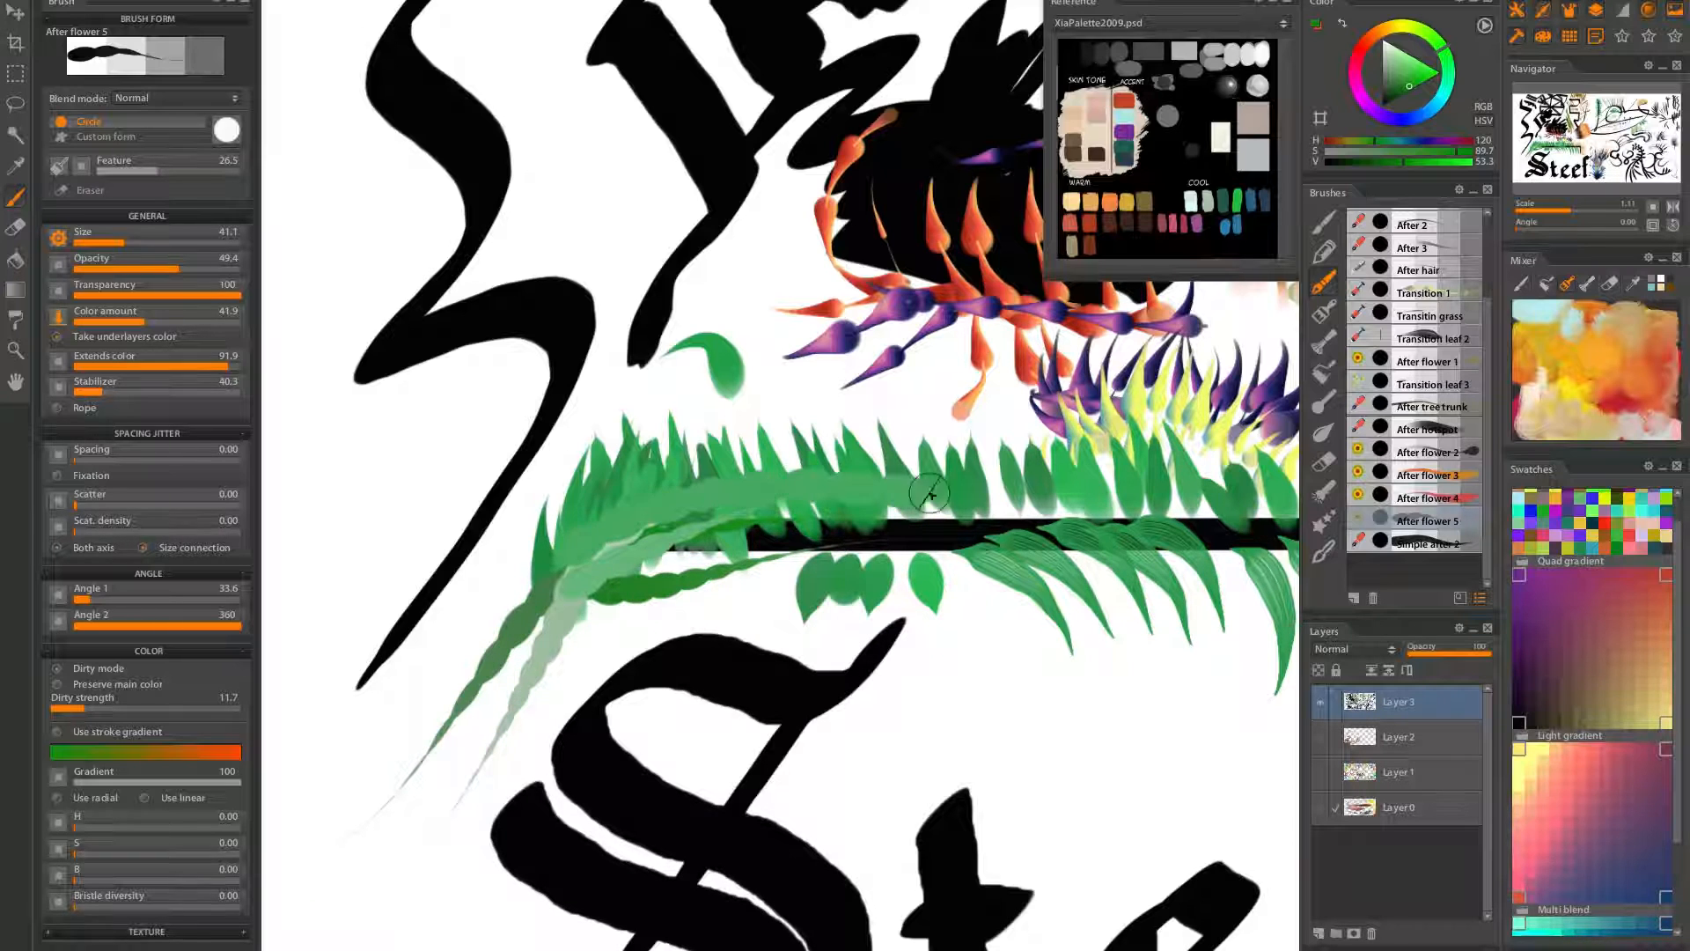
Paint a second row of green After flower 5 strokes rising from the thick black curve, in front of the pale strokes
{"action": "scroll", "coordinate": [836, 524], "scroll_direction": "down", "scroll_amount": 6}
{"action": "scroll", "coordinate": [836, 524], "scroll_direction": "up", "scroll_amount": 4}
{"action": "left_click_drag", "start_coordinate": [1250, 453], "coordinate": [784, 457]}
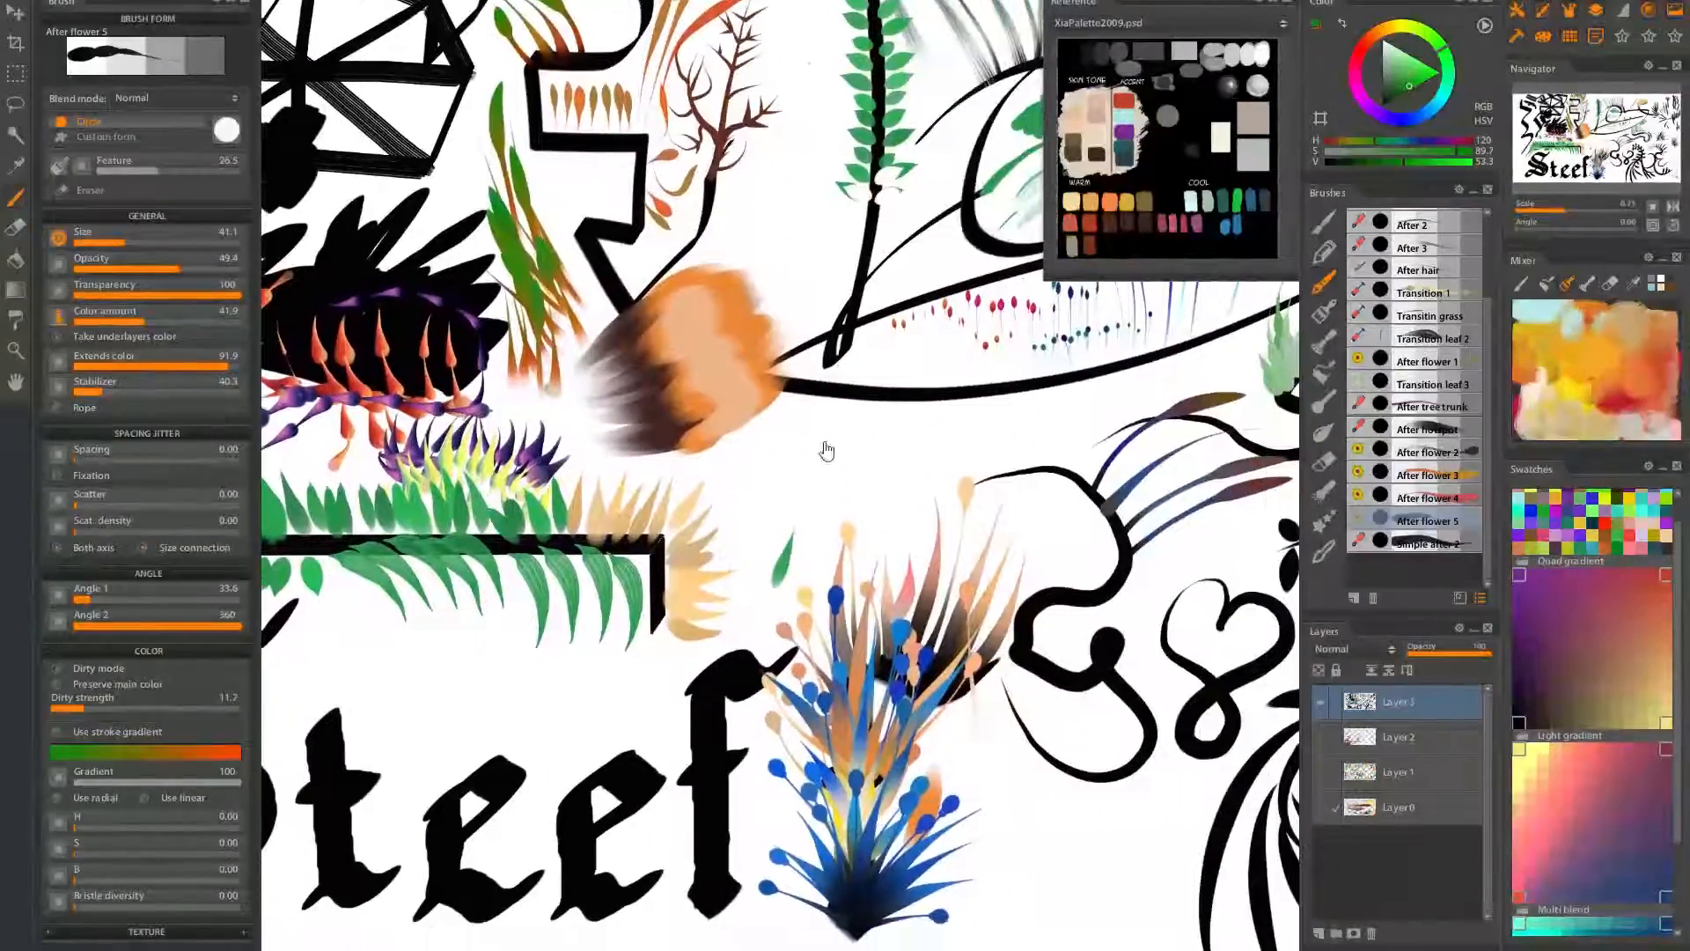
{"action": "left_click_drag", "start_coordinate": [1021, 463], "coordinate": [652, 471]}
{"action": "left_click_drag", "start_coordinate": [811, 507], "coordinate": [513, 671]}
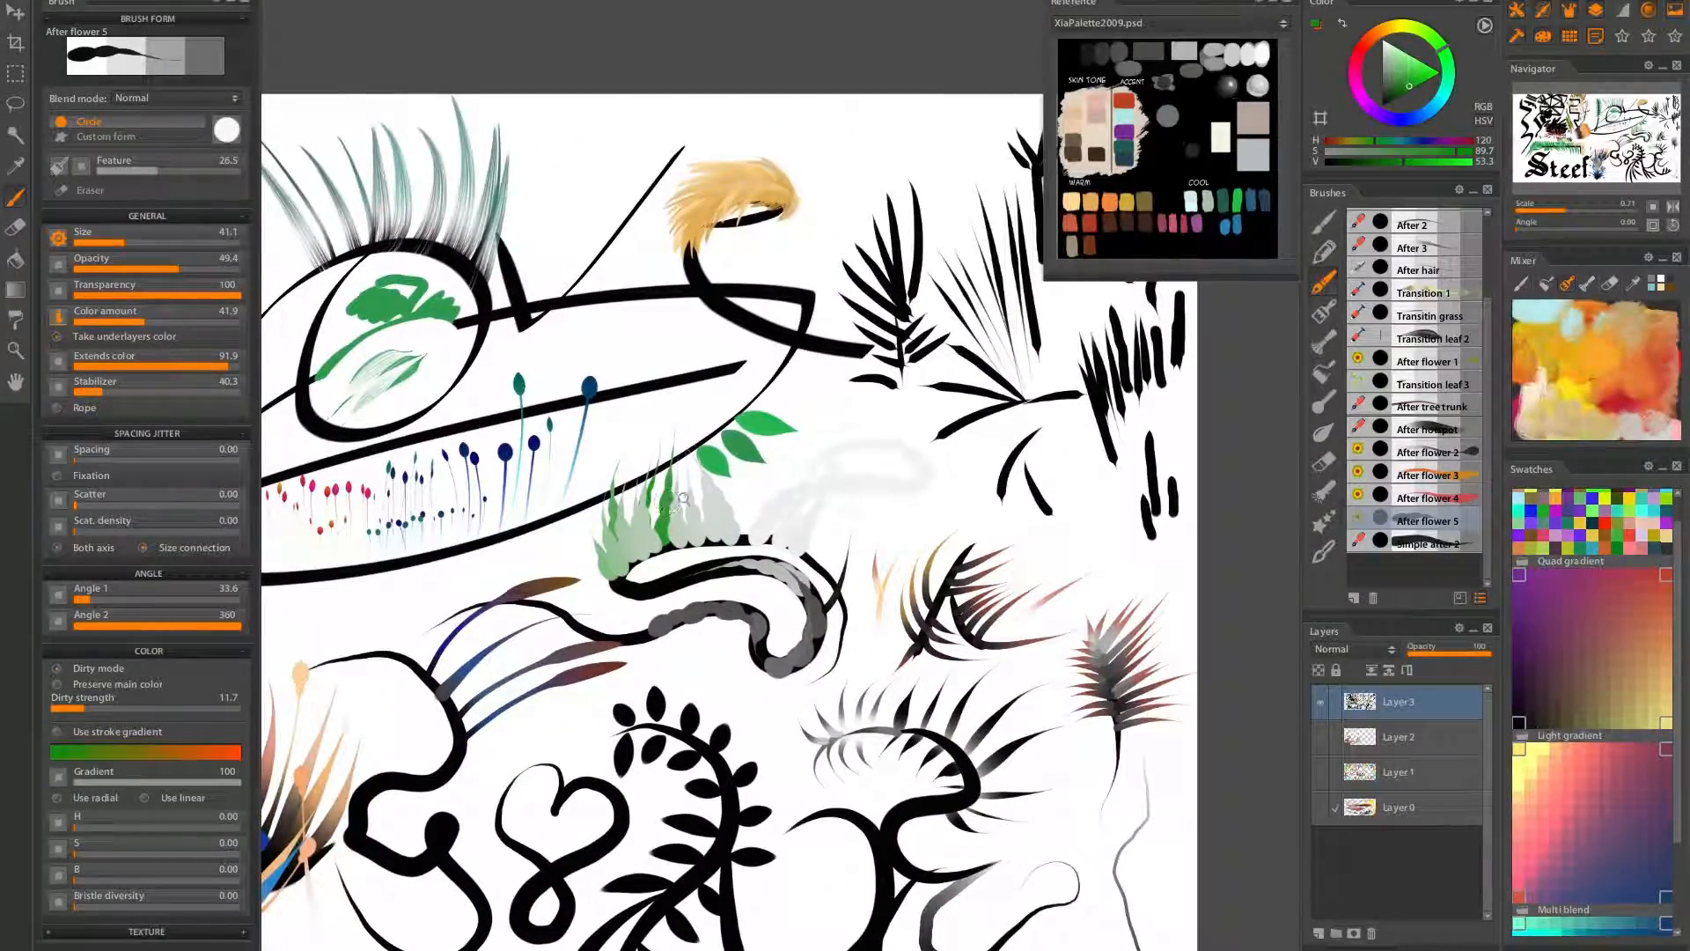
{"action": "scroll", "coordinate": [684, 499], "scroll_direction": "up", "scroll_amount": 5}
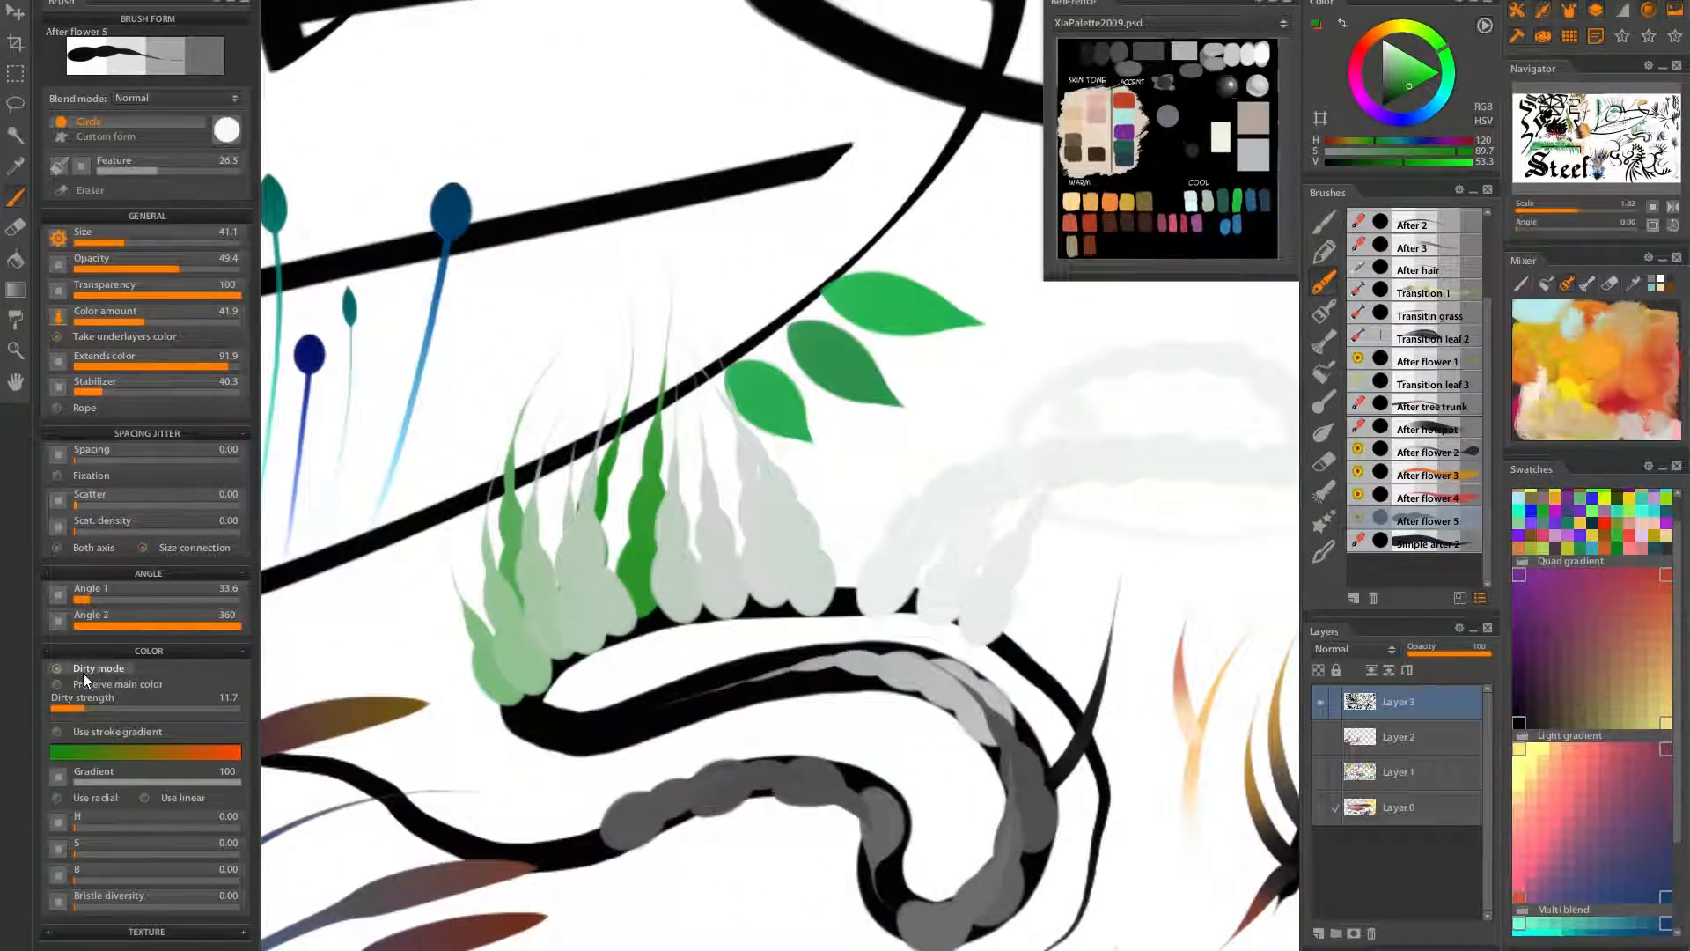
{"action": "left_click_drag", "start_coordinate": [1064, 517], "coordinate": [767, 556]}
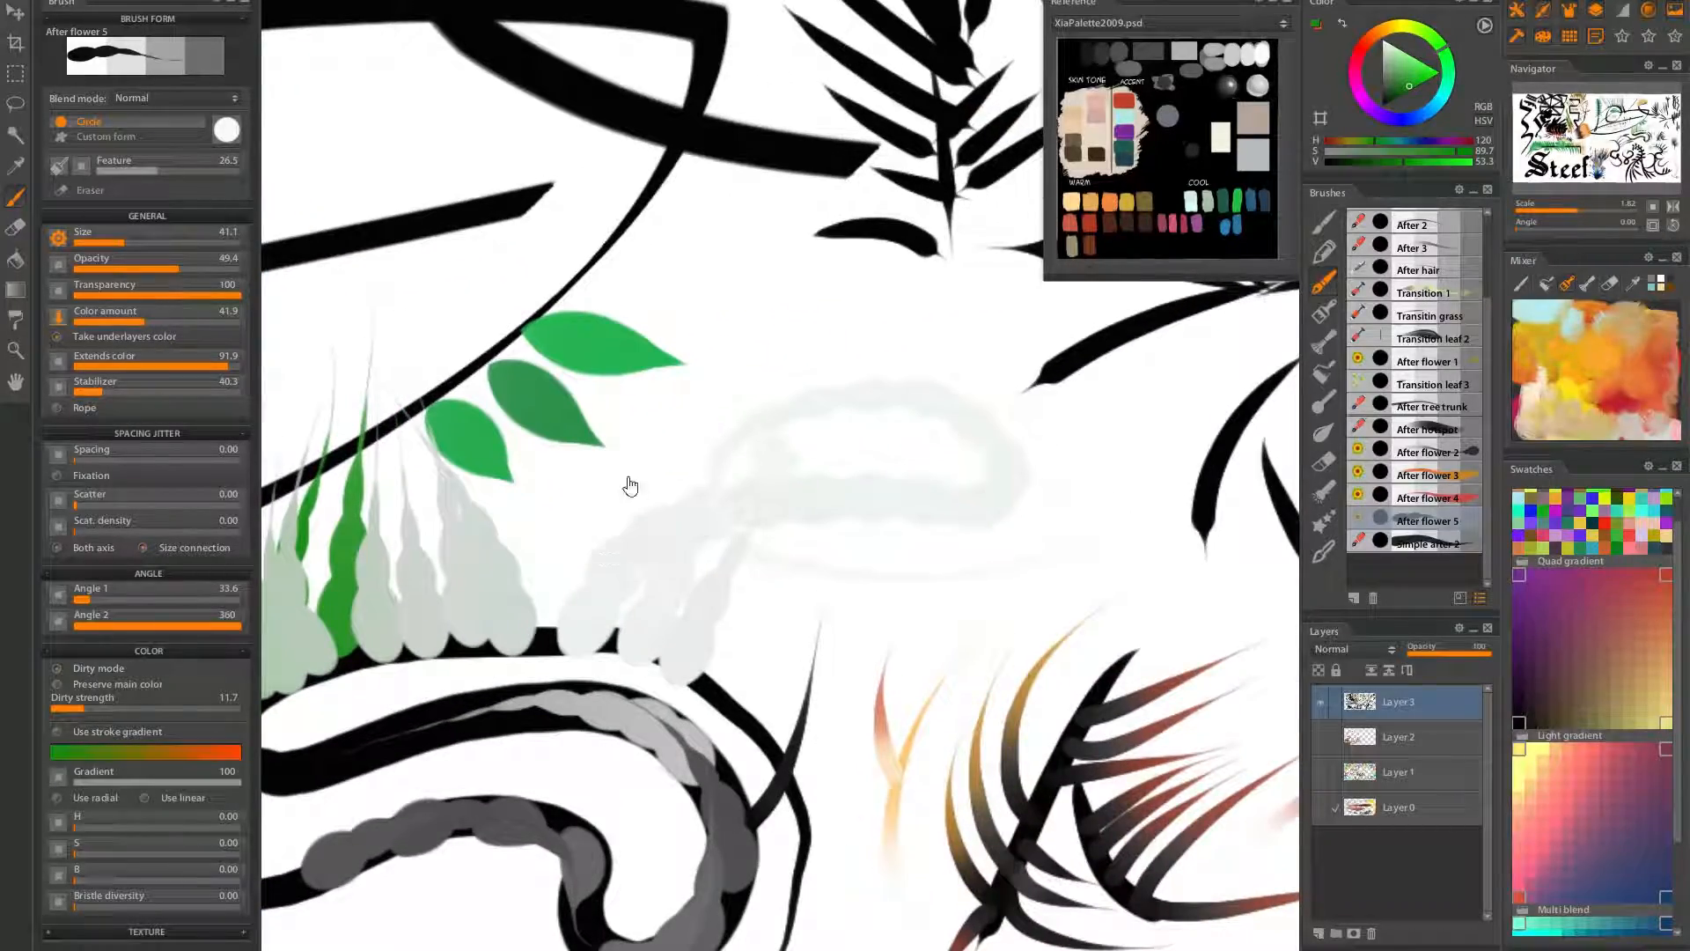
{"action": "left_click_drag", "start_coordinate": [616, 516], "coordinate": [669, 601]}
{"action": "left_click_drag", "start_coordinate": [795, 453], "coordinate": [814, 534]}
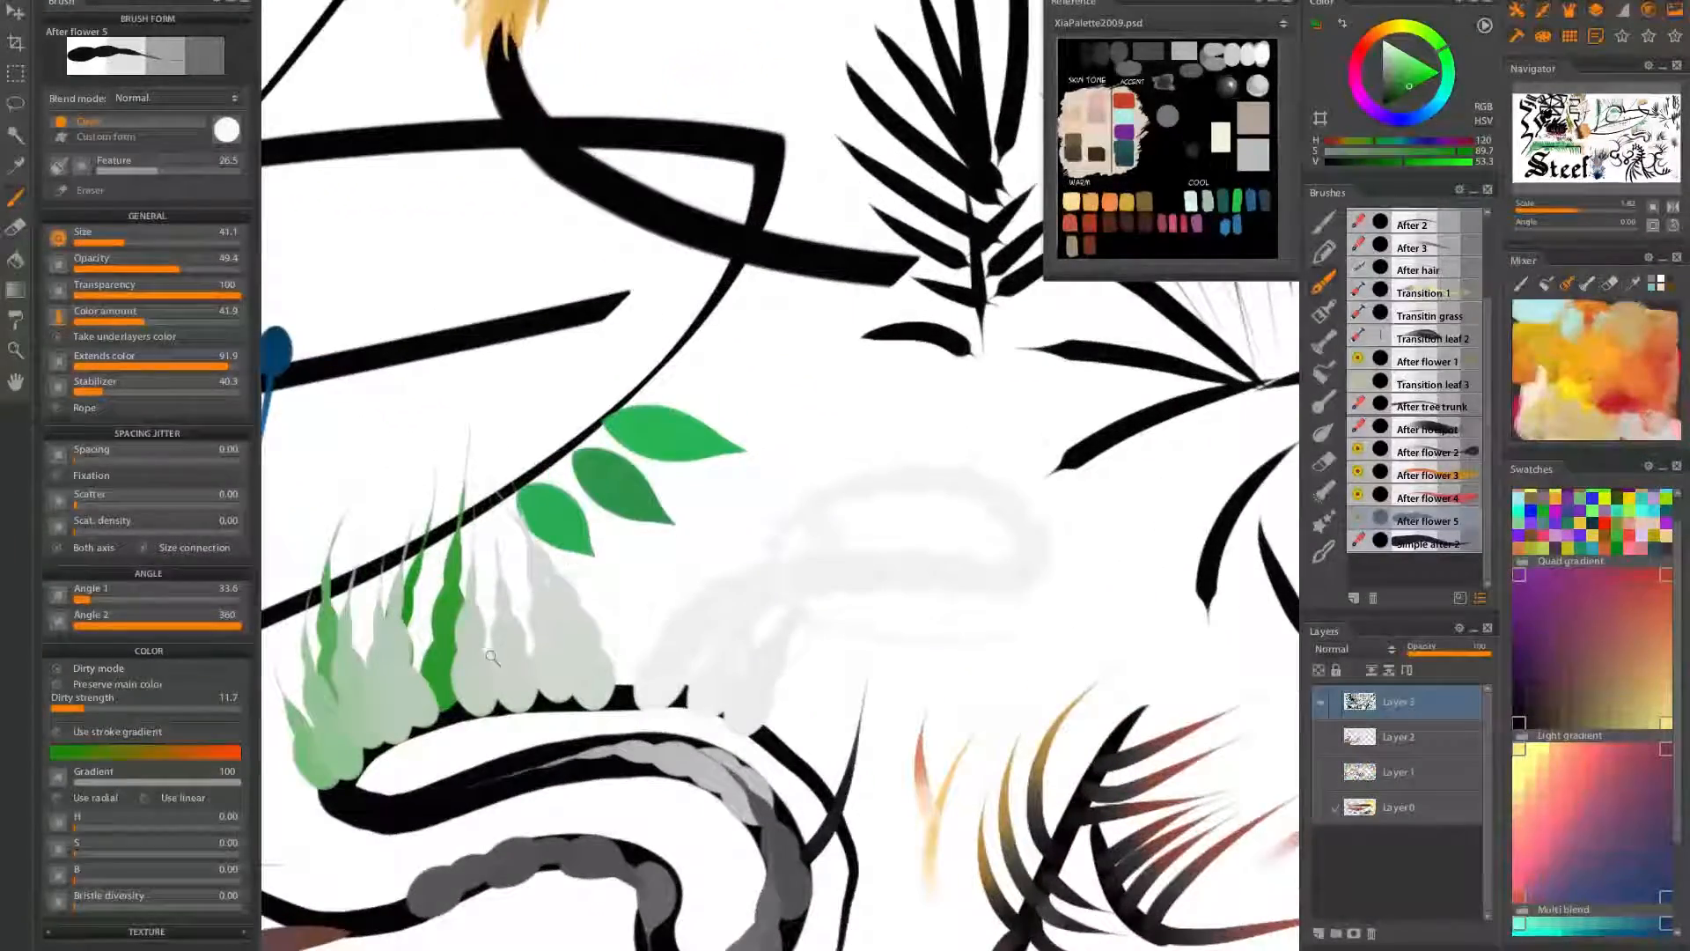
{"action": "mouse_move", "coordinate": [492, 588]}
{"action": "left_mouse_down"}
{"action": "mouse_move", "coordinate": [573, 566]}
{"action": "mouse_move", "coordinate": [480, 607]}
{"action": "mouse_move", "coordinate": [683, 484]}
{"action": "left_mouse_up"}
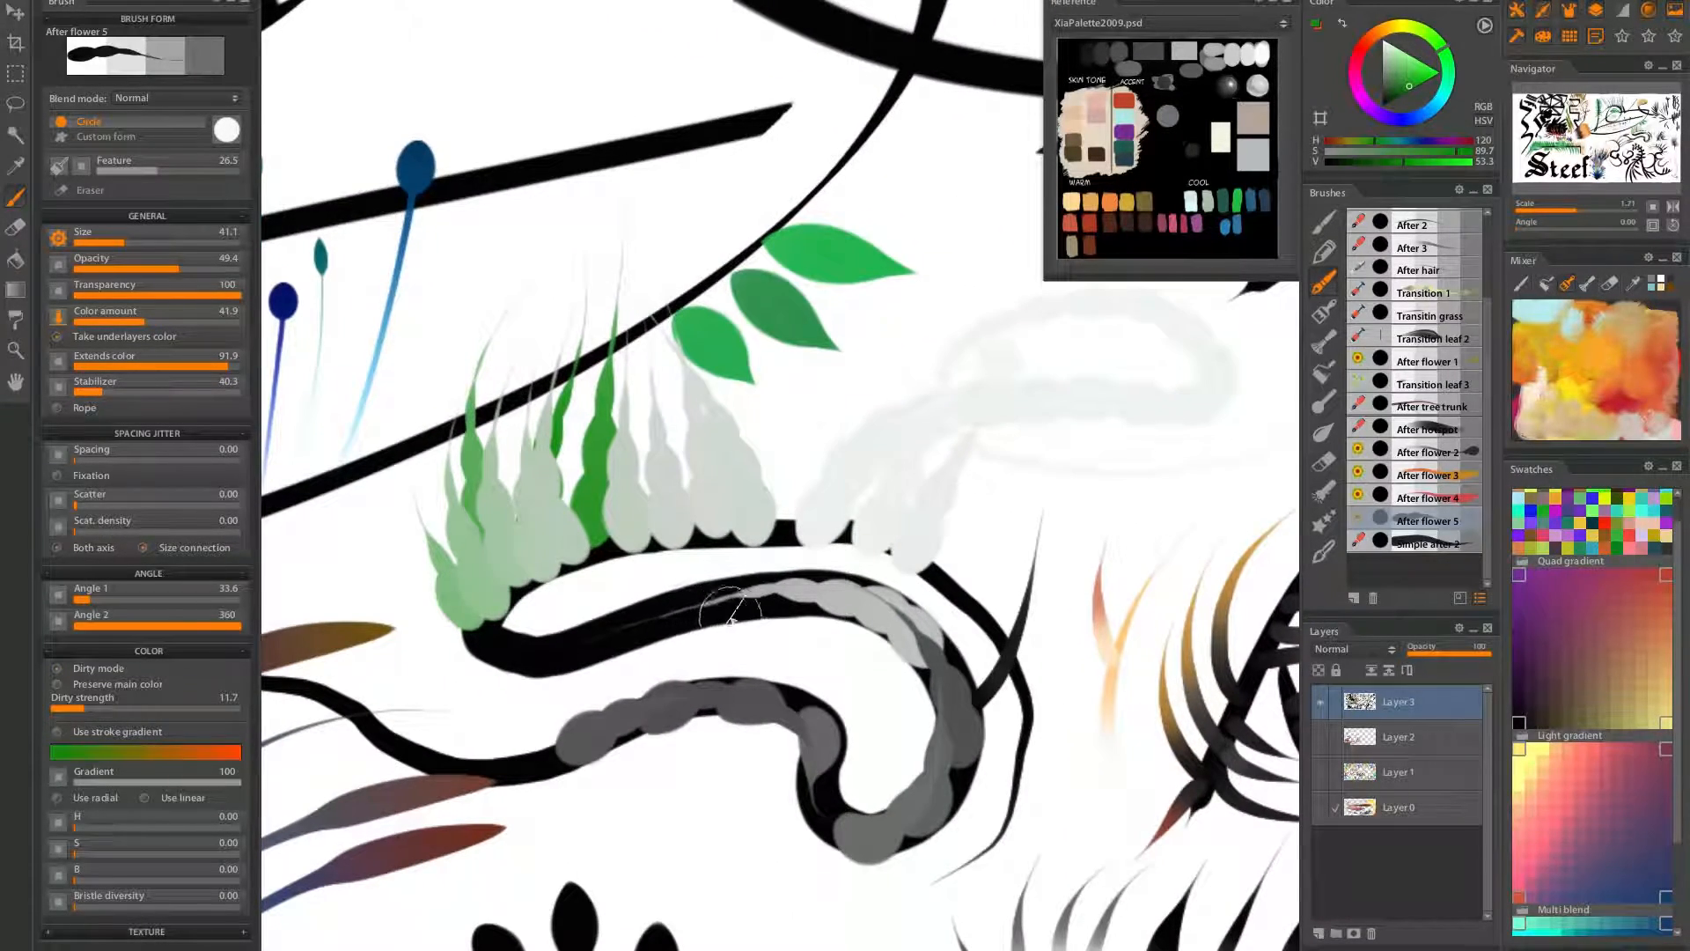
{"action": "left_click_drag", "start_coordinate": [727, 619], "coordinate": [744, 496]}
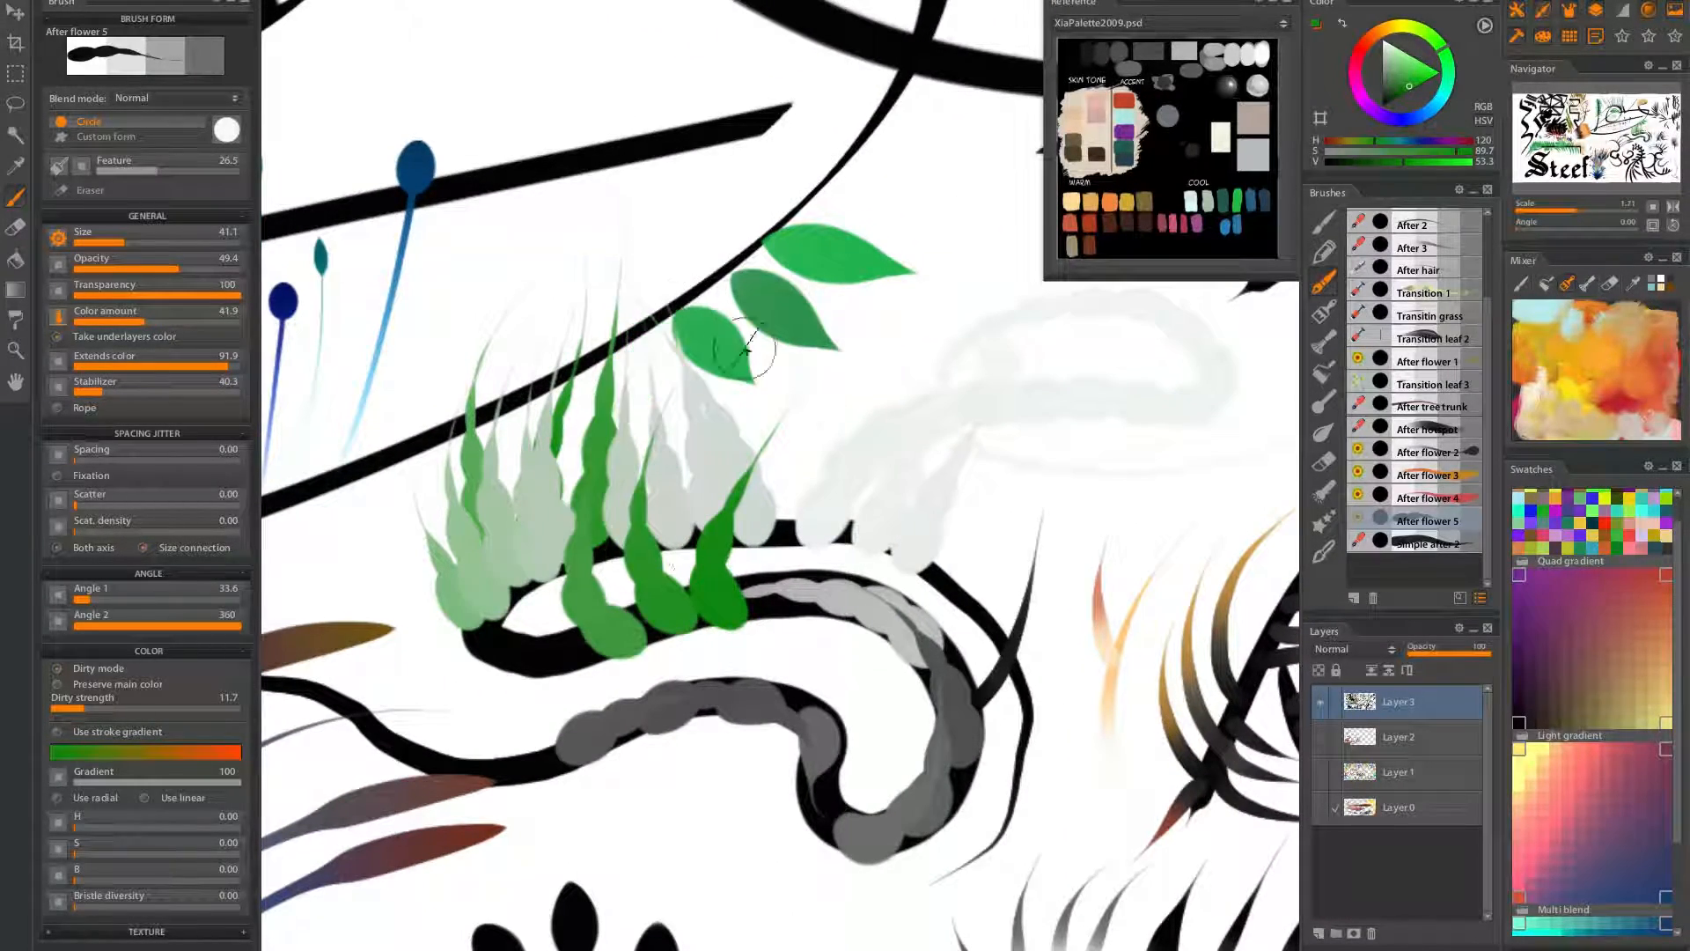
{"action": "left_click_drag", "start_coordinate": [563, 388], "coordinate": [533, 652]}
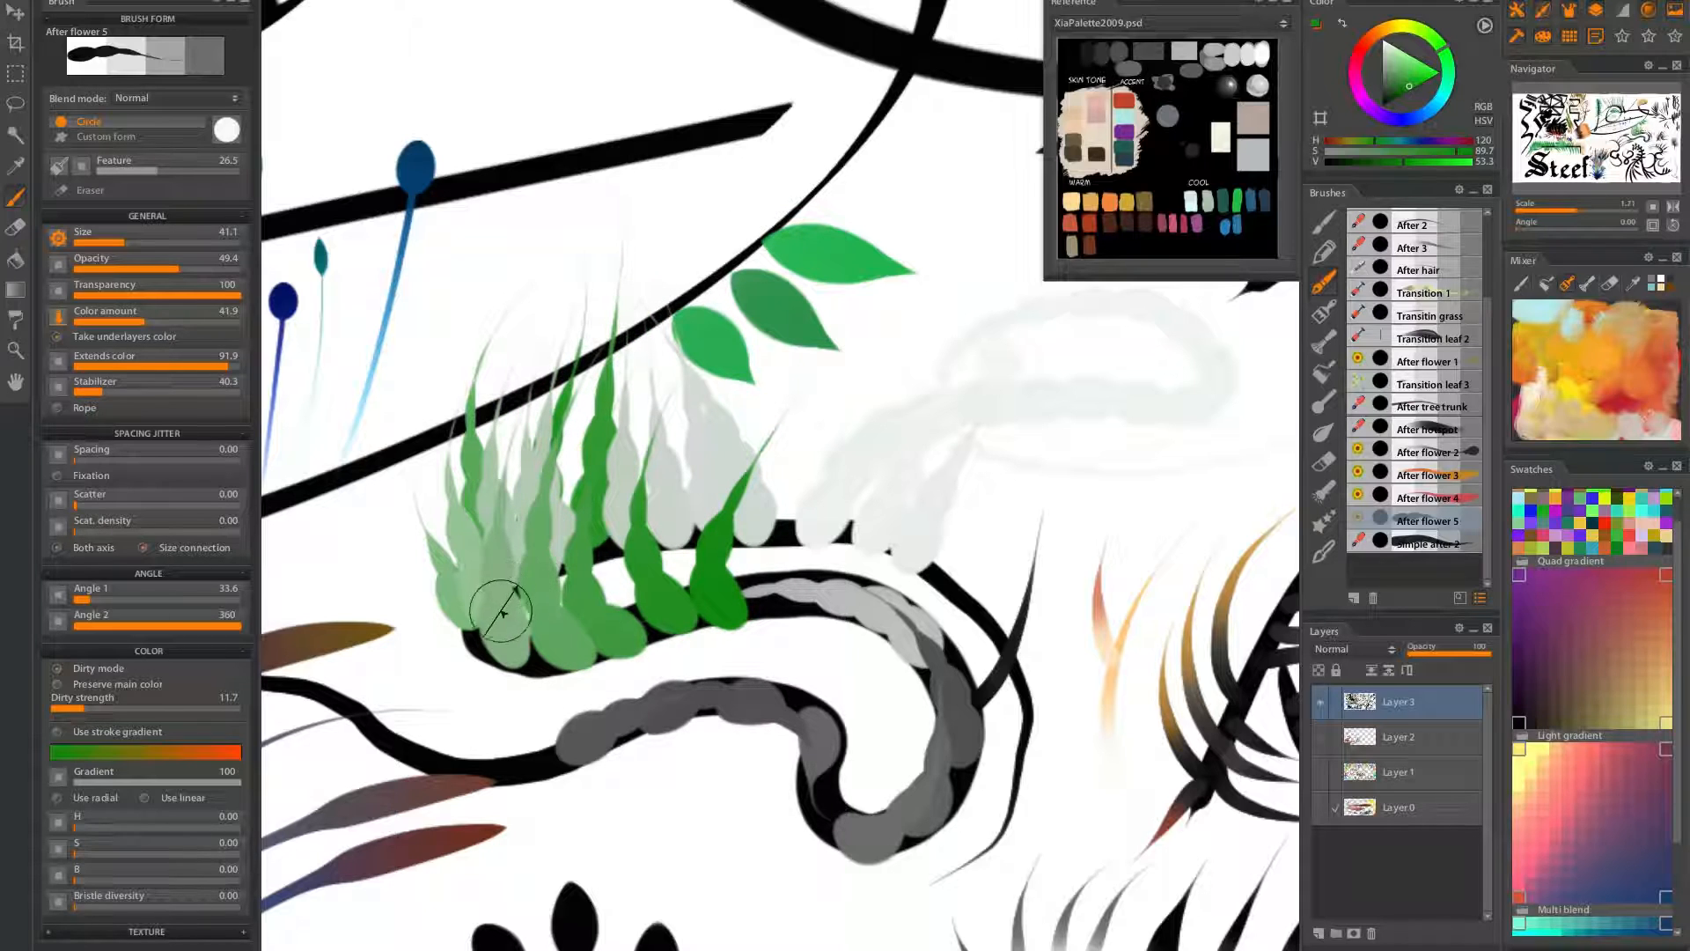
{"action": "left_click_drag", "start_coordinate": [496, 637], "coordinate": [627, 355]}
{"action": "left_click_drag", "start_coordinate": [532, 653], "coordinate": [507, 430]}
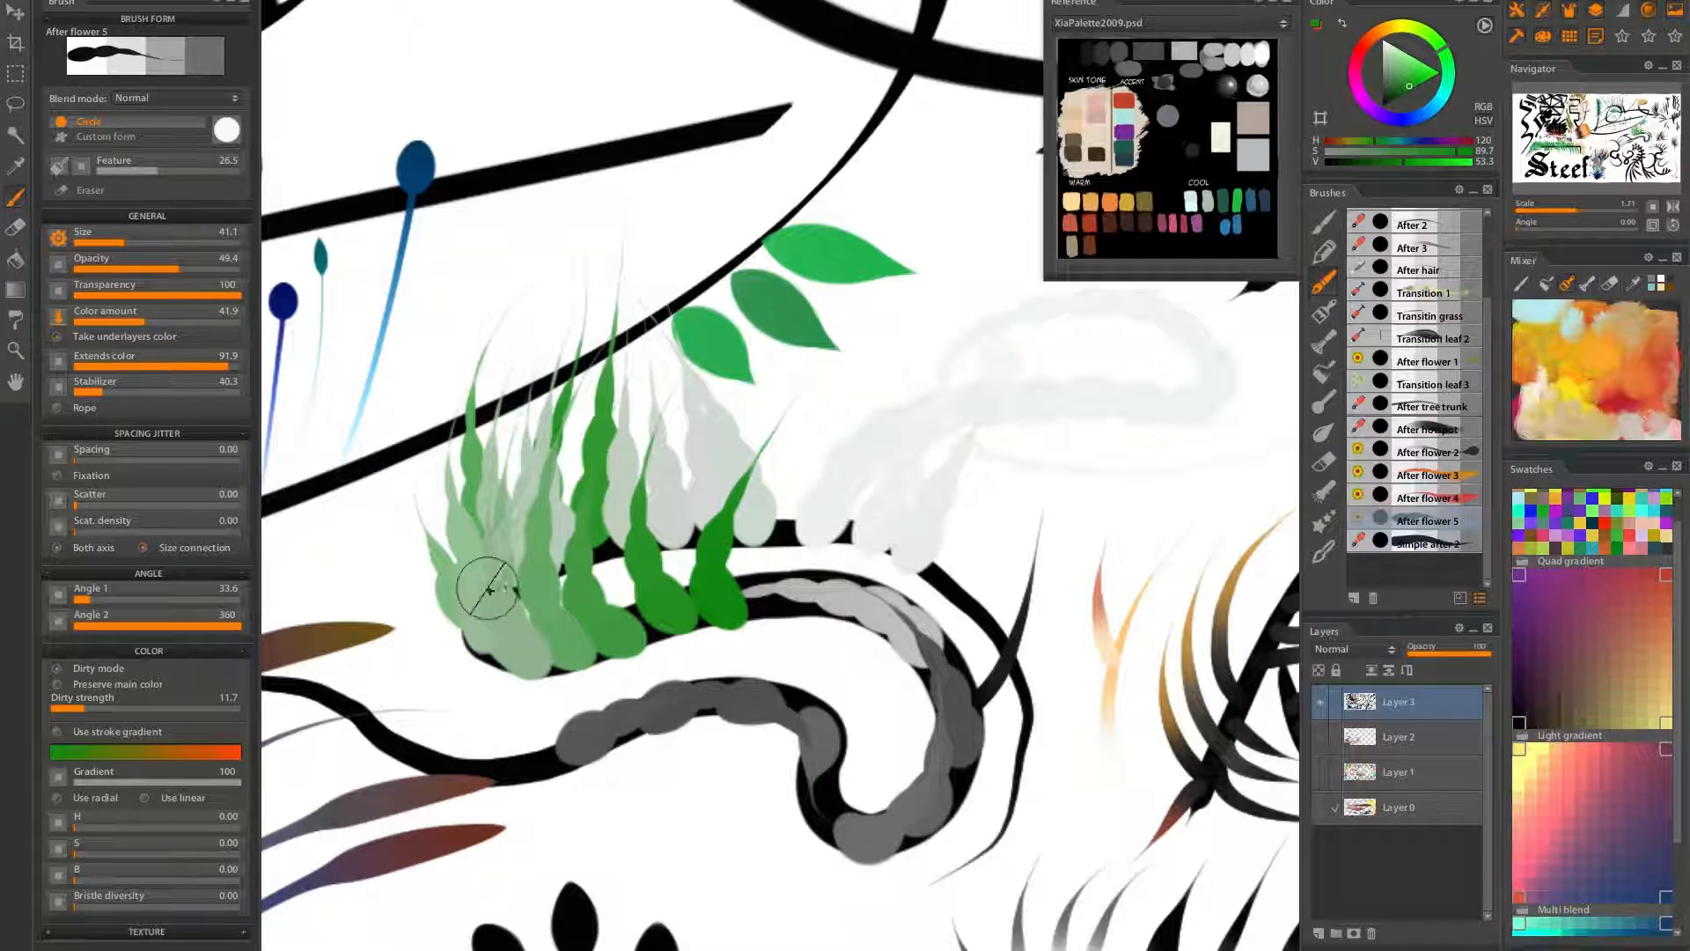
Turn off Dirty mode, sample the green of the leaves and paint horizontal beaded strokes over the three leaves
{"action": "left_click", "coordinate": [89, 670]}
{"action": "left_click", "coordinate": [731, 333], "text": "alt"}
{"action": "mouse_move", "coordinate": [763, 388]}
{"action": "left_mouse_down"}
{"action": "mouse_move", "coordinate": [910, 378]}
{"action": "mouse_move", "coordinate": [1016, 347]}
{"action": "left_mouse_up"}
{"action": "left_click_drag", "start_coordinate": [779, 348], "coordinate": [990, 328]}
{"action": "mouse_move", "coordinate": [763, 312]}
{"action": "left_mouse_down"}
{"action": "mouse_move", "coordinate": [973, 325]}
{"action": "mouse_move", "coordinate": [1109, 295]}
{"action": "left_mouse_up"}
{"action": "mouse_move", "coordinate": [743, 247]}
{"action": "left_mouse_down"}
{"action": "mouse_move", "coordinate": [1099, 273]}
{"action": "mouse_move", "coordinate": [1128, 377]}
{"action": "left_mouse_up"}
{"action": "left_click_drag", "start_coordinate": [1047, 329], "coordinate": [817, 421]}
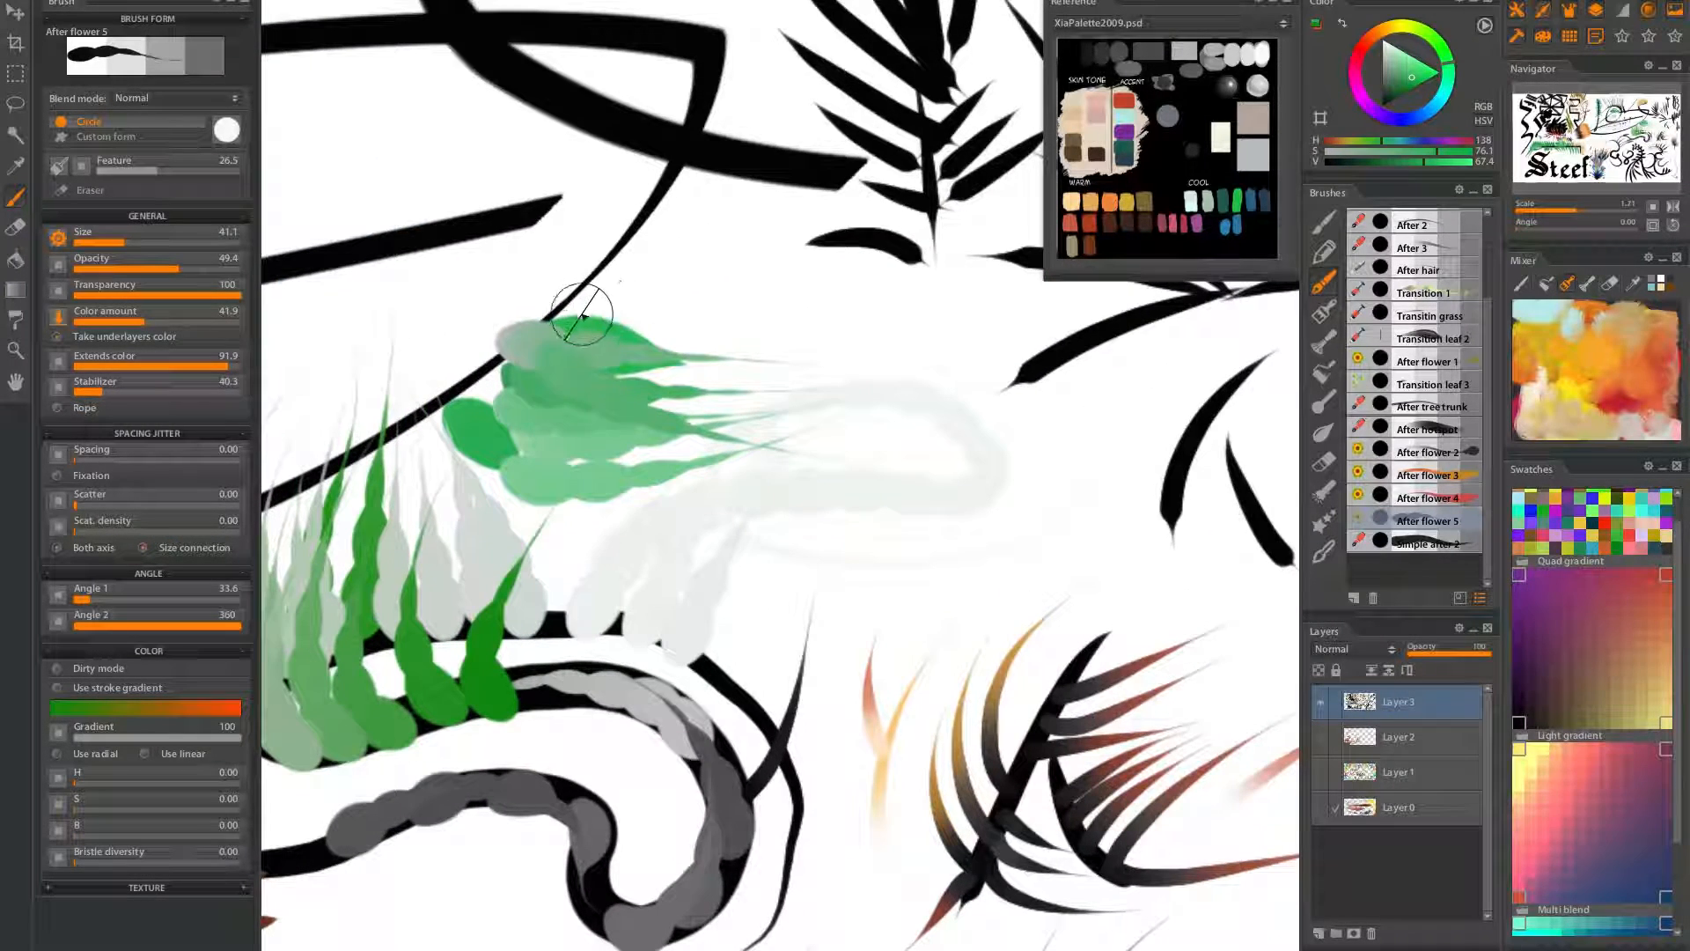
Build up the green clump over the leaves with more overlapping, tapering After flower 5 strokes above and across it
{"action": "left_click_drag", "start_coordinate": [584, 306], "coordinate": [933, 407]}
{"action": "left_click_drag", "start_coordinate": [573, 264], "coordinate": [934, 379]}
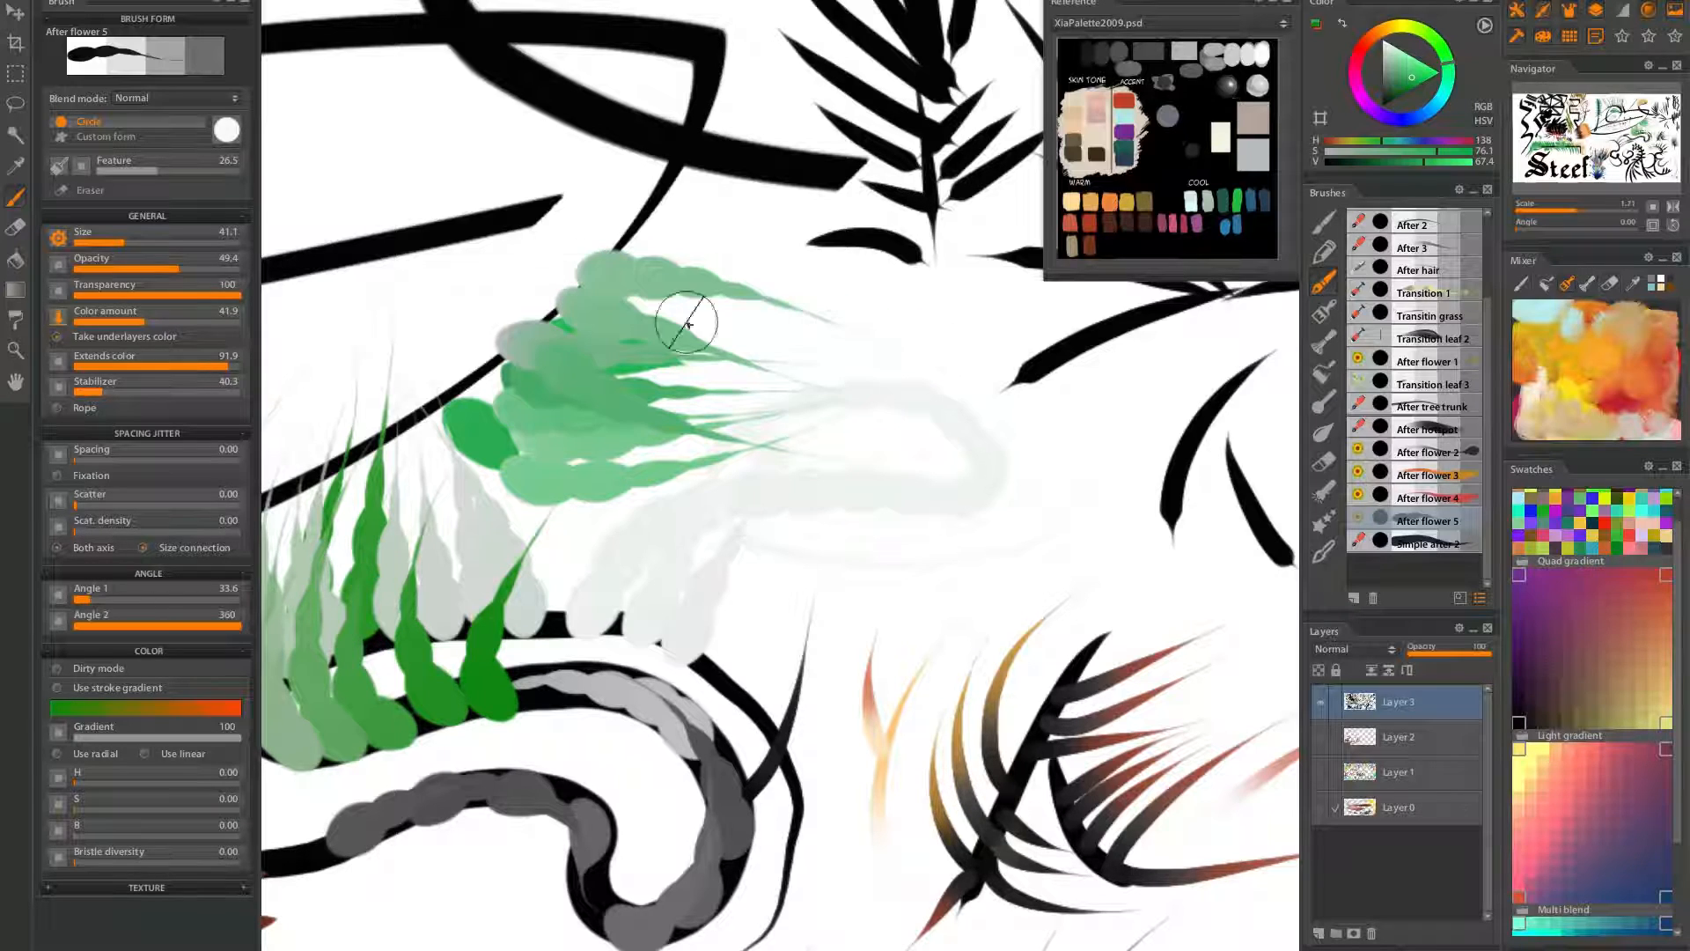
{"action": "mouse_move", "coordinate": [620, 220]}
{"action": "left_mouse_down"}
{"action": "mouse_move", "coordinate": [995, 317]}
{"action": "mouse_move", "coordinate": [943, 264]}
{"action": "mouse_move", "coordinate": [973, 295]}
{"action": "mouse_move", "coordinate": [981, 347]}
{"action": "left_mouse_up"}
{"action": "left_click_drag", "start_coordinate": [604, 283], "coordinate": [977, 396]}
{"action": "left_click_drag", "start_coordinate": [528, 341], "coordinate": [717, 362]}
{"action": "left_click_drag", "start_coordinate": [530, 383], "coordinate": [691, 401]}
{"action": "left_click_drag", "start_coordinate": [475, 392], "coordinate": [774, 455]}
{"action": "mouse_move", "coordinate": [445, 403]}
{"action": "left_mouse_down"}
{"action": "mouse_move", "coordinate": [522, 474]}
{"action": "mouse_move", "coordinate": [951, 394]}
{"action": "left_mouse_up"}
Paint dark green beaded strokes fanning up from the thick black curve and its gray-covered loop
{"action": "left_click_drag", "start_coordinate": [550, 705], "coordinate": [935, 395]}
{"action": "mouse_move", "coordinate": [532, 790]}
{"action": "left_mouse_down"}
{"action": "mouse_move", "coordinate": [804, 692]}
{"action": "mouse_move", "coordinate": [933, 572]}
{"action": "left_mouse_up"}
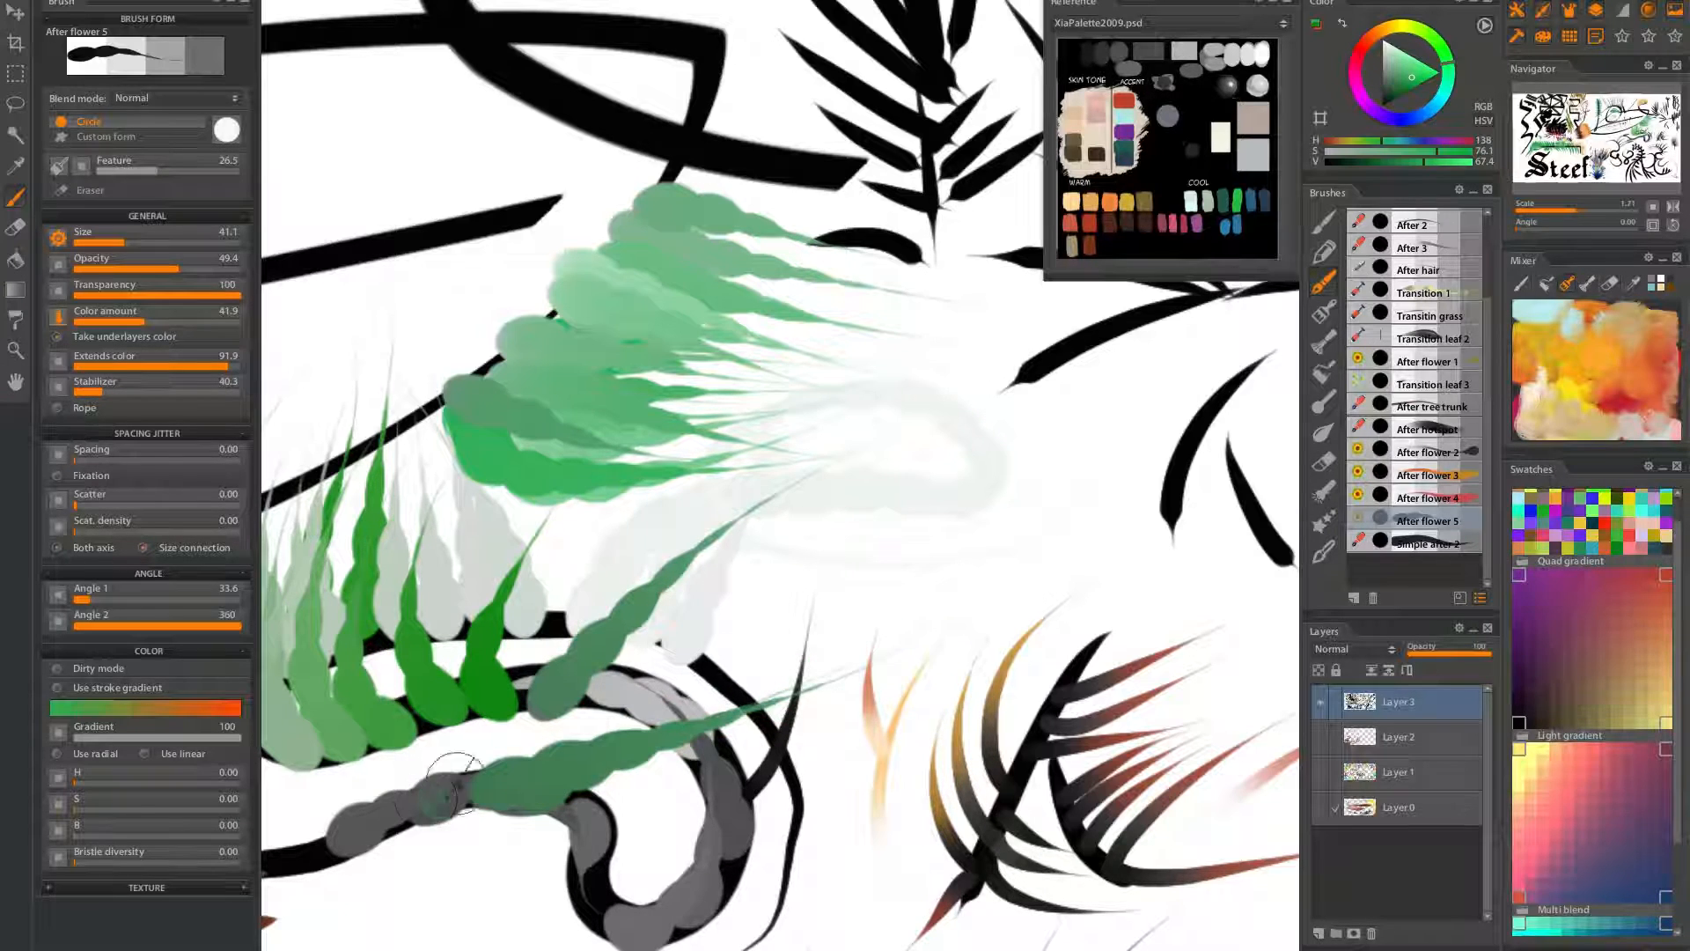
{"action": "left_click_drag", "start_coordinate": [447, 799], "coordinate": [843, 530]}
{"action": "mouse_move", "coordinate": [390, 814]}
{"action": "left_mouse_down"}
{"action": "mouse_move", "coordinate": [494, 728]}
{"action": "mouse_move", "coordinate": [1063, 491]}
{"action": "left_mouse_up"}
{"action": "left_click_drag", "start_coordinate": [588, 824], "coordinate": [859, 606]}
{"action": "left_click_drag", "start_coordinate": [648, 913], "coordinate": [774, 623]}
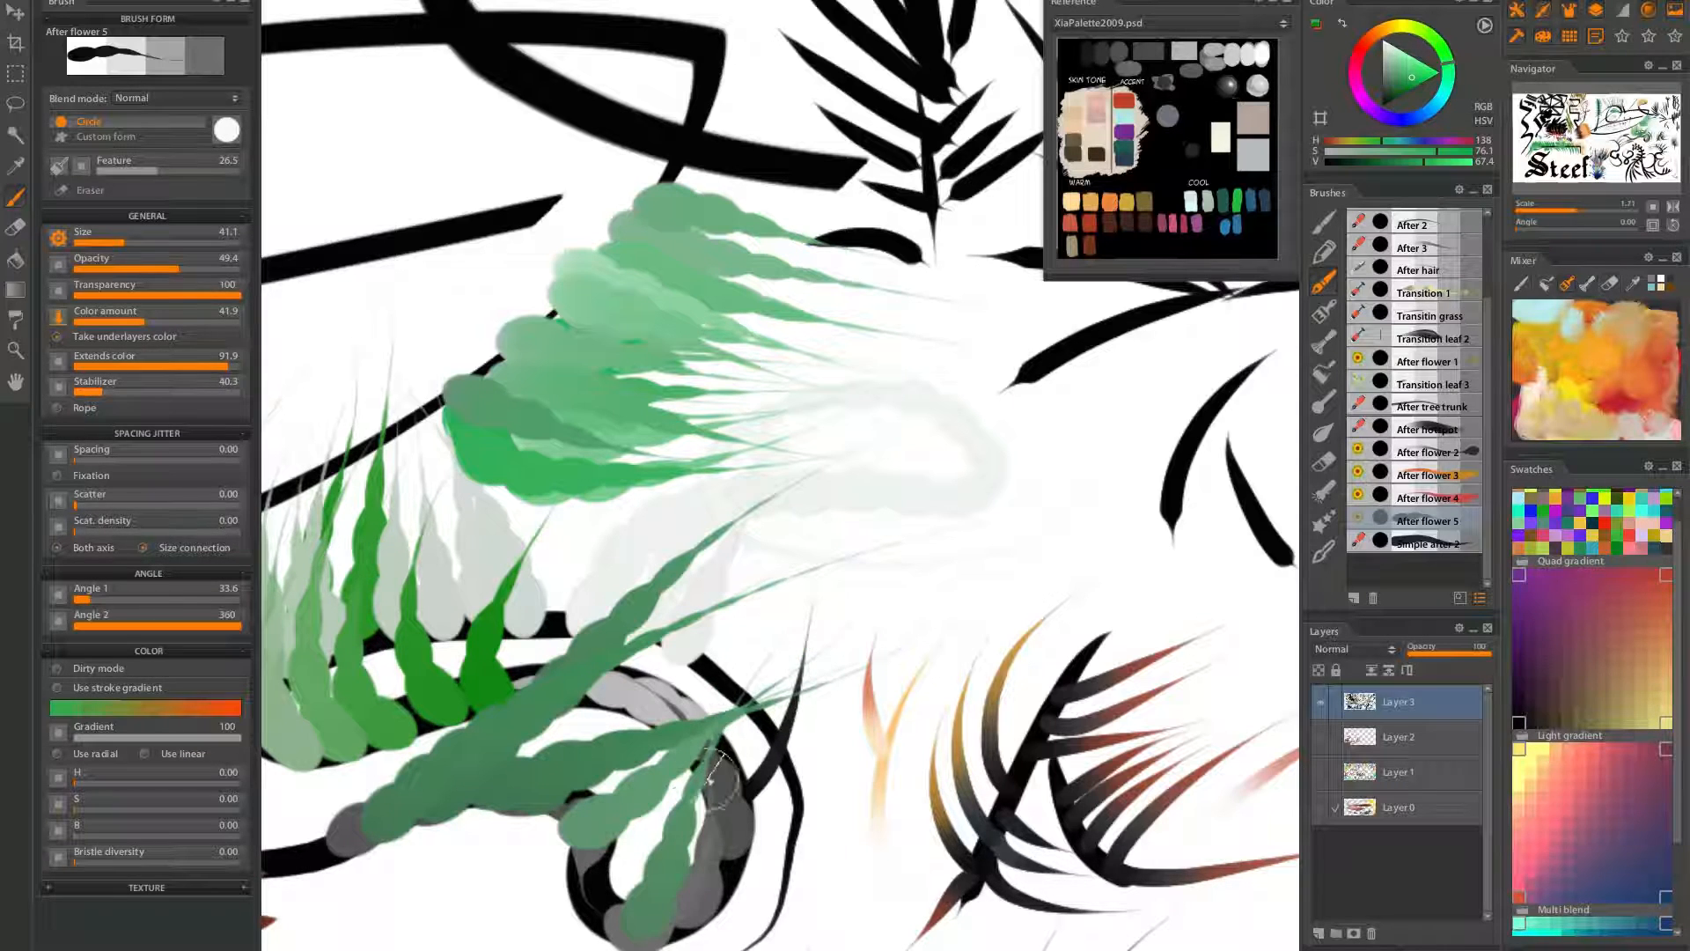
{"action": "left_click_drag", "start_coordinate": [711, 776], "coordinate": [883, 446]}
Paint a fan of light green After flower 5 strokes in the white area below the thick black curve
{"action": "mouse_move", "coordinate": [616, 577]}
{"action": "left_mouse_down"}
{"action": "mouse_move", "coordinate": [698, 672]}
{"action": "mouse_move", "coordinate": [806, 713]}
{"action": "mouse_move", "coordinate": [741, 734]}
{"action": "left_mouse_up"}
{"action": "left_click_drag", "start_coordinate": [667, 555], "coordinate": [826, 813]}
{"action": "mouse_move", "coordinate": [714, 581]}
{"action": "left_mouse_down"}
{"action": "mouse_move", "coordinate": [731, 684]}
{"action": "mouse_move", "coordinate": [780, 732]}
{"action": "left_mouse_up"}
{"action": "mouse_move", "coordinate": [561, 554]}
{"action": "left_mouse_down"}
{"action": "mouse_move", "coordinate": [825, 742]}
{"action": "mouse_move", "coordinate": [589, 580]}
{"action": "mouse_move", "coordinate": [561, 605]}
{"action": "mouse_move", "coordinate": [817, 669]}
{"action": "left_mouse_up"}
{"action": "left_click_drag", "start_coordinate": [503, 596], "coordinate": [811, 634]}
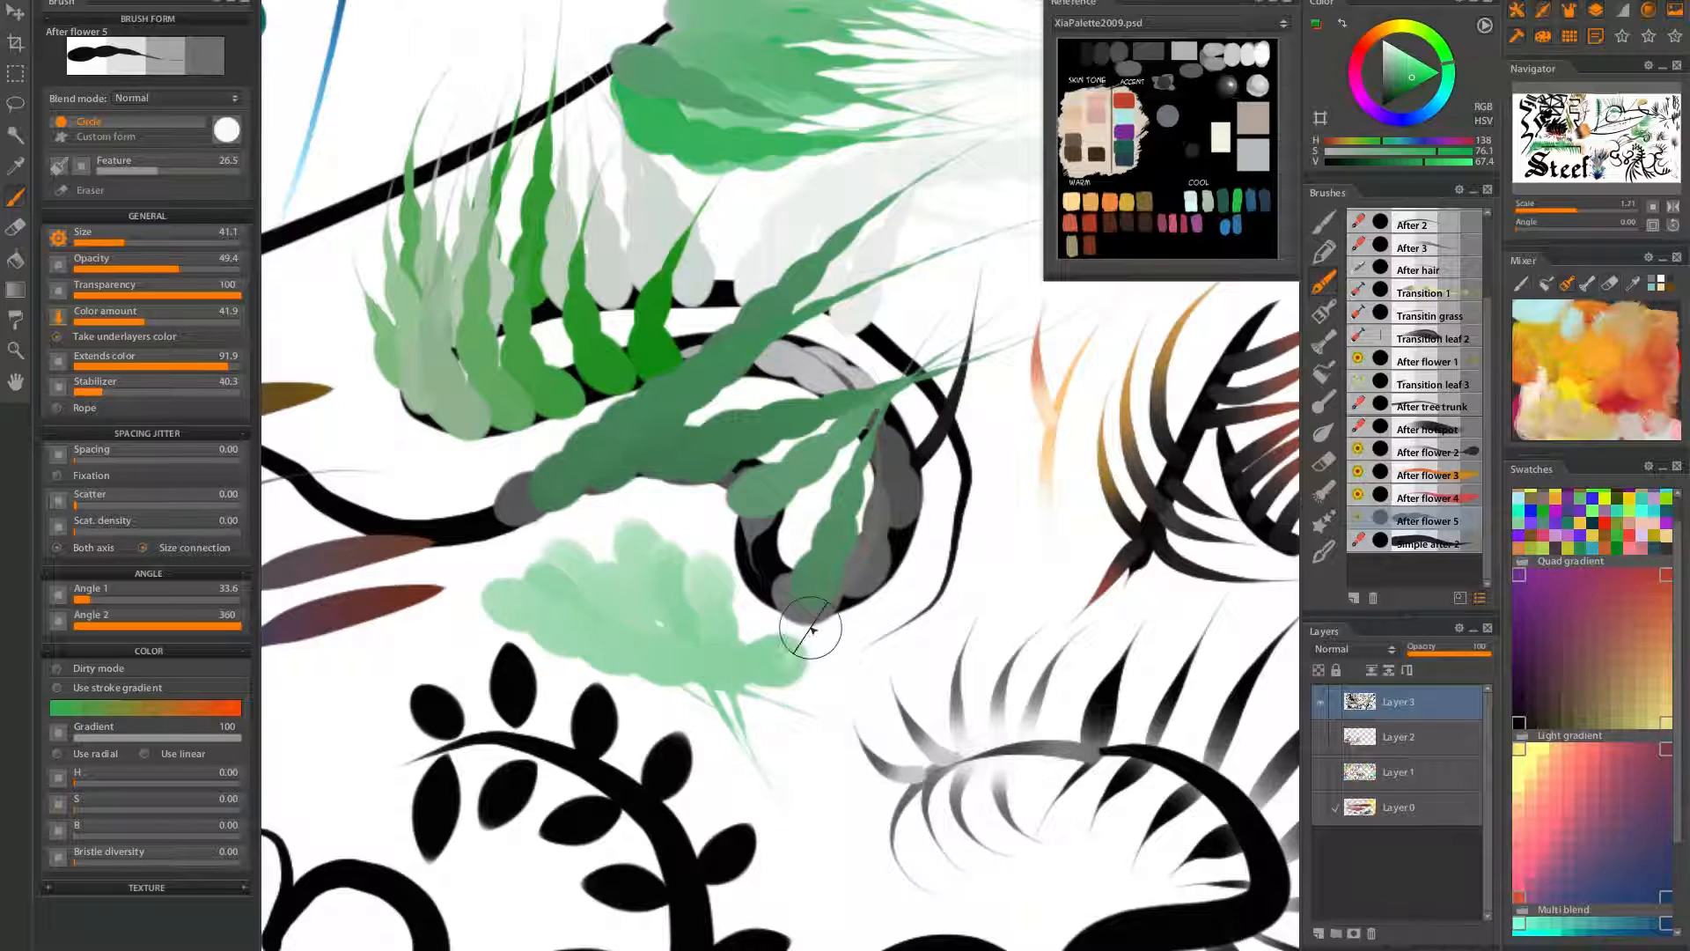
Turn Dirty mode back on and paint mixed light green strokes over the grass clump on the black curve
{"action": "left_click", "coordinate": [108, 668]}
{"action": "left_click_drag", "start_coordinate": [778, 541], "coordinate": [667, 581]}
{"action": "left_click_drag", "start_coordinate": [726, 505], "coordinate": [801, 506]}
{"action": "left_click_drag", "start_coordinate": [702, 570], "coordinate": [718, 434]}
{"action": "left_click_drag", "start_coordinate": [718, 542], "coordinate": [766, 424]}
{"action": "left_click_drag", "start_coordinate": [775, 521], "coordinate": [817, 370]}
{"action": "mouse_move", "coordinate": [684, 475]}
{"action": "left_mouse_down"}
{"action": "mouse_move", "coordinate": [735, 230]}
{"action": "mouse_move", "coordinate": [680, 501]}
{"action": "mouse_move", "coordinate": [727, 386]}
{"action": "mouse_move", "coordinate": [687, 378]}
{"action": "mouse_move", "coordinate": [683, 391]}
{"action": "mouse_move", "coordinate": [829, 215]}
{"action": "mouse_move", "coordinate": [711, 397]}
{"action": "mouse_move", "coordinate": [723, 460]}
{"action": "mouse_move", "coordinate": [779, 255]}
{"action": "left_mouse_up"}
{"action": "left_click_drag", "start_coordinate": [728, 489], "coordinate": [762, 283]}
{"action": "mouse_move", "coordinate": [714, 532]}
{"action": "left_mouse_down"}
{"action": "mouse_move", "coordinate": [735, 291]}
{"action": "mouse_move", "coordinate": [713, 537]}
{"action": "mouse_move", "coordinate": [682, 380]}
{"action": "left_mouse_up"}
{"action": "left_click_drag", "start_coordinate": [711, 539], "coordinate": [760, 308]}
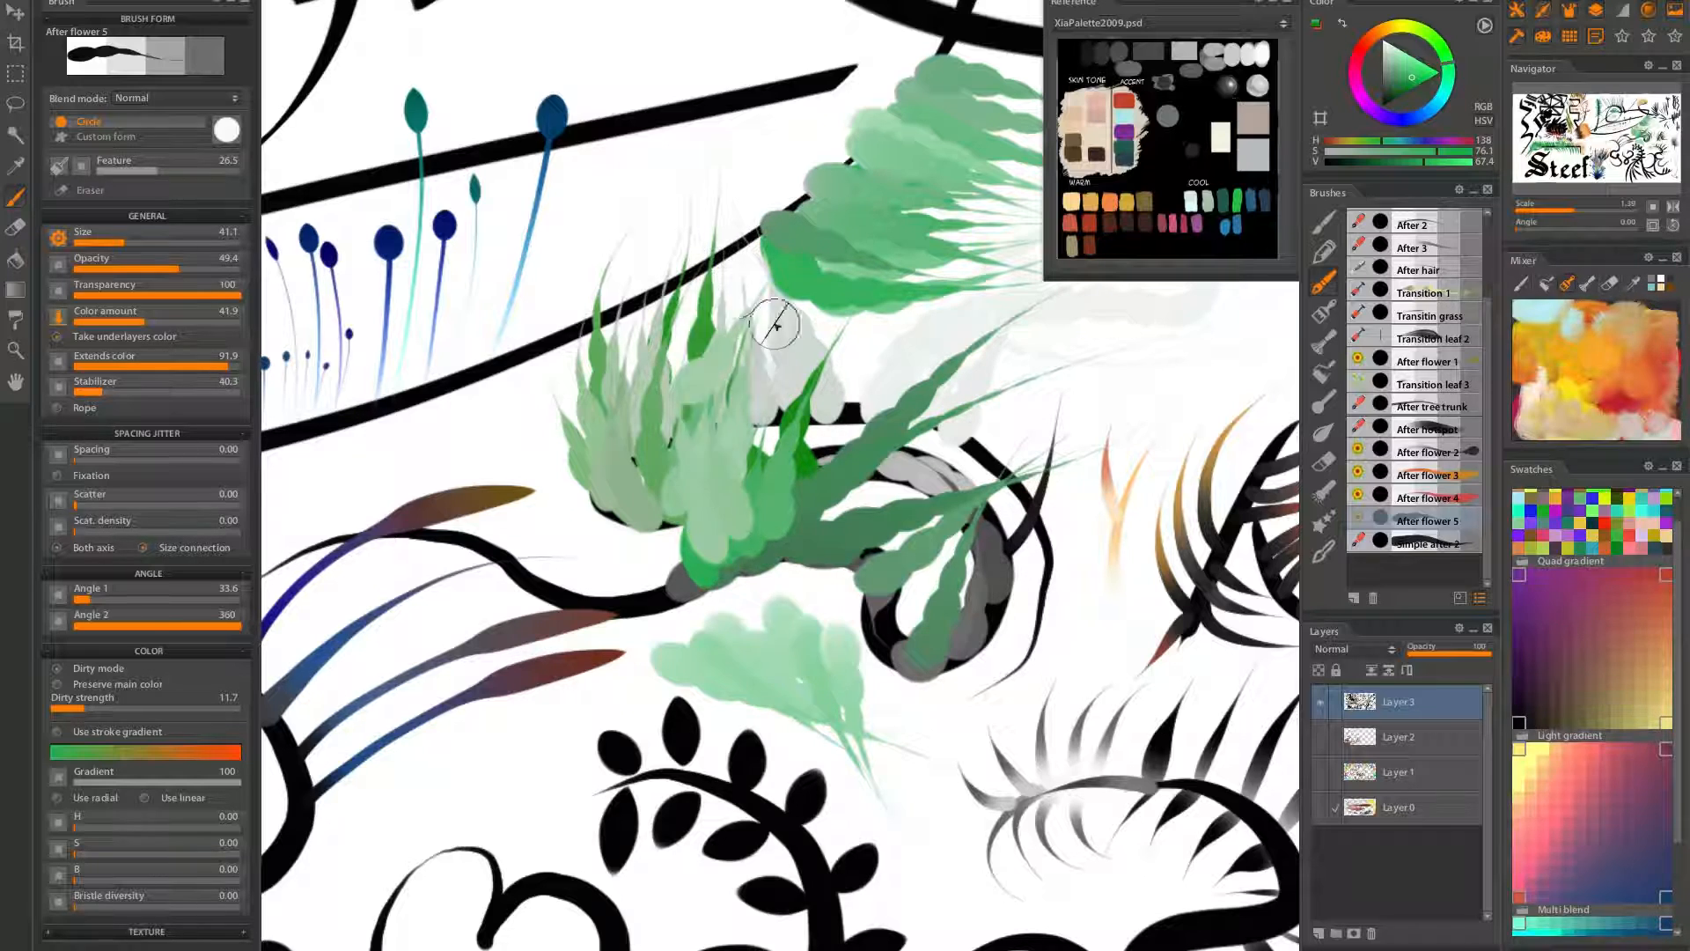
{"action": "left_click_drag", "start_coordinate": [769, 518], "coordinate": [686, 190]}
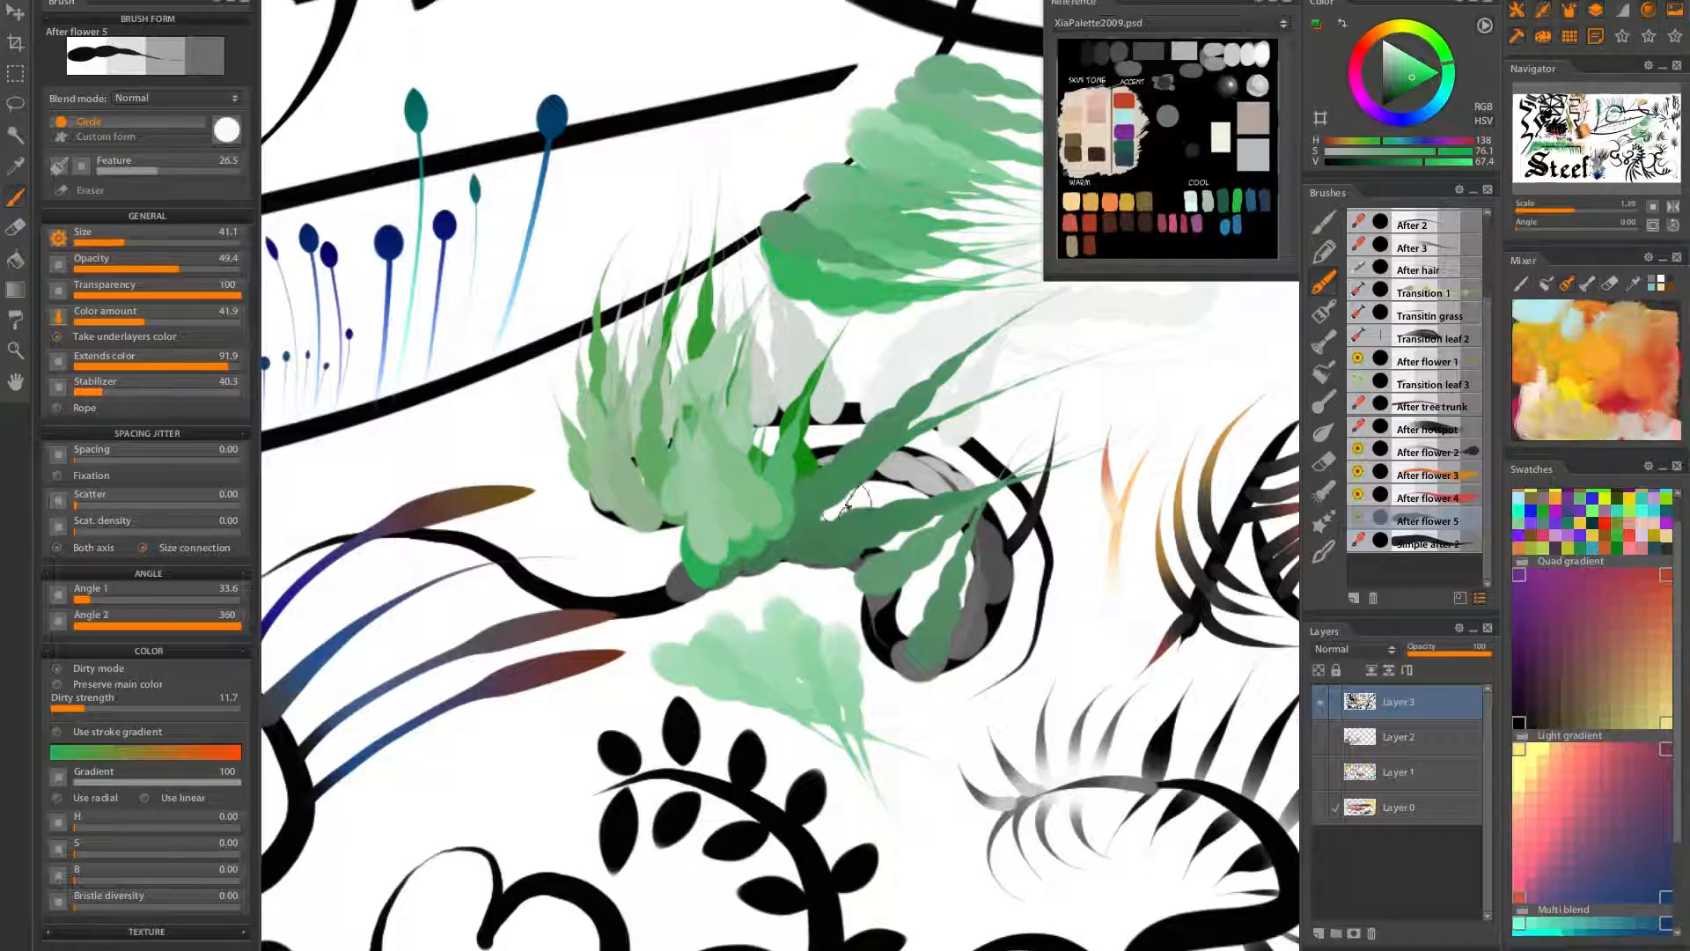
Select the Simple after 2 brush and paint a looping green stroke above the black palm-like plant
{"action": "left_click", "coordinate": [1418, 540]}
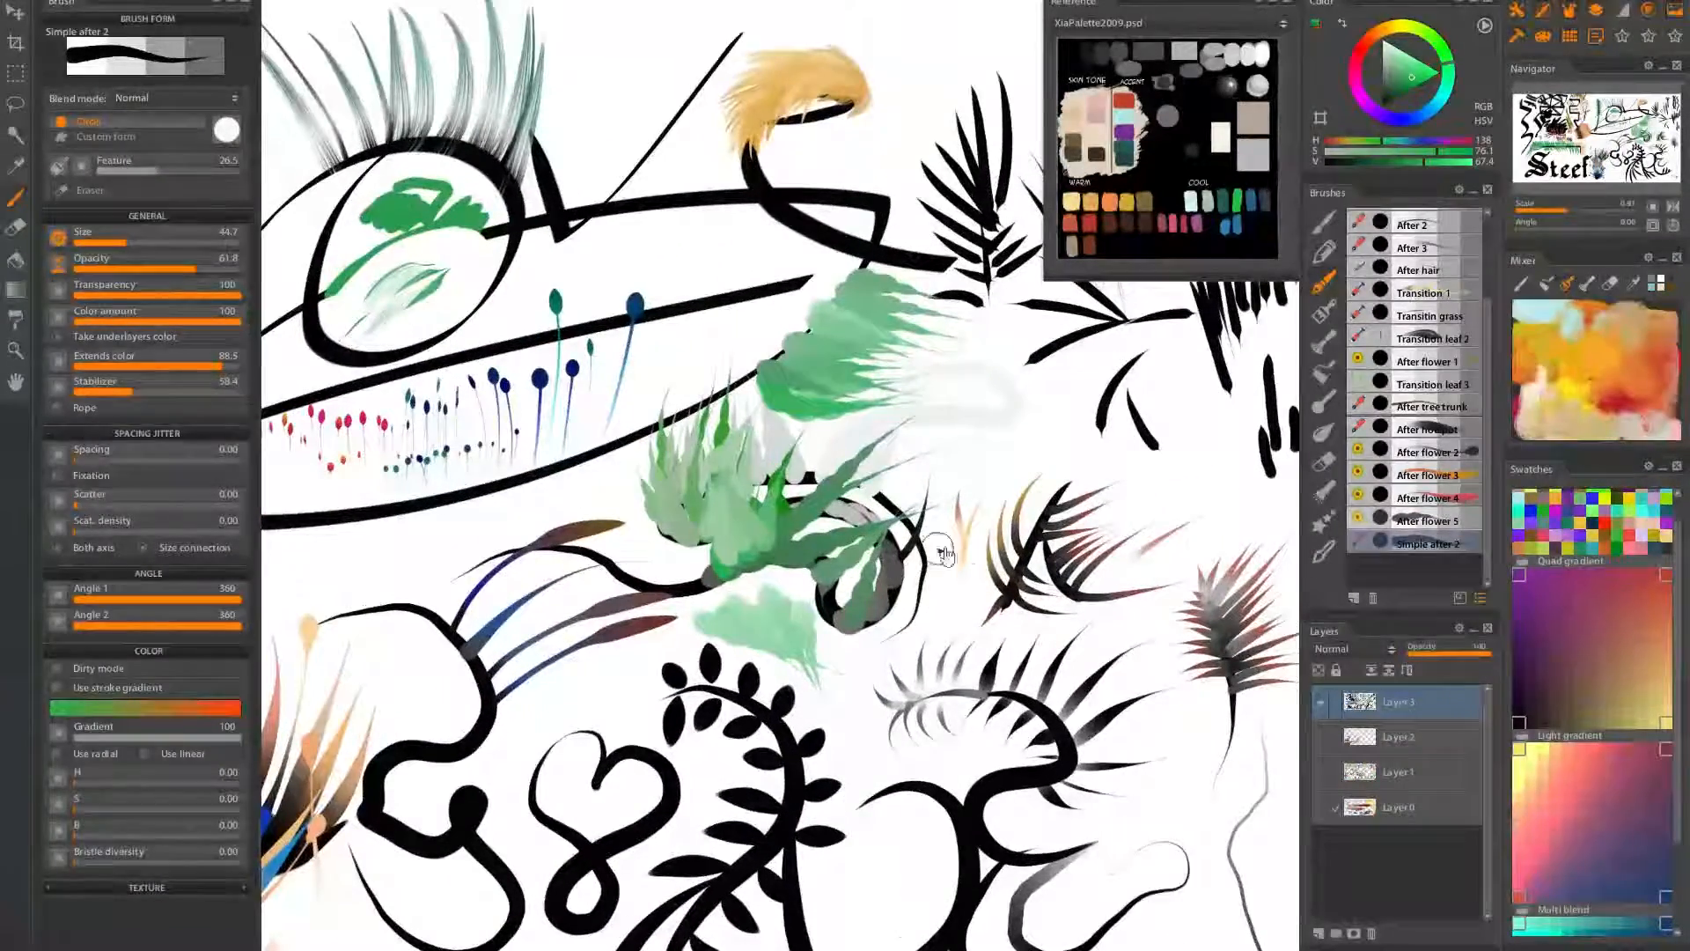
{"action": "mouse_move", "coordinate": [944, 552]}
{"action": "left_mouse_down"}
{"action": "mouse_move", "coordinate": [740, 781]}
{"action": "mouse_move", "coordinate": [748, 813]}
{"action": "left_mouse_up"}
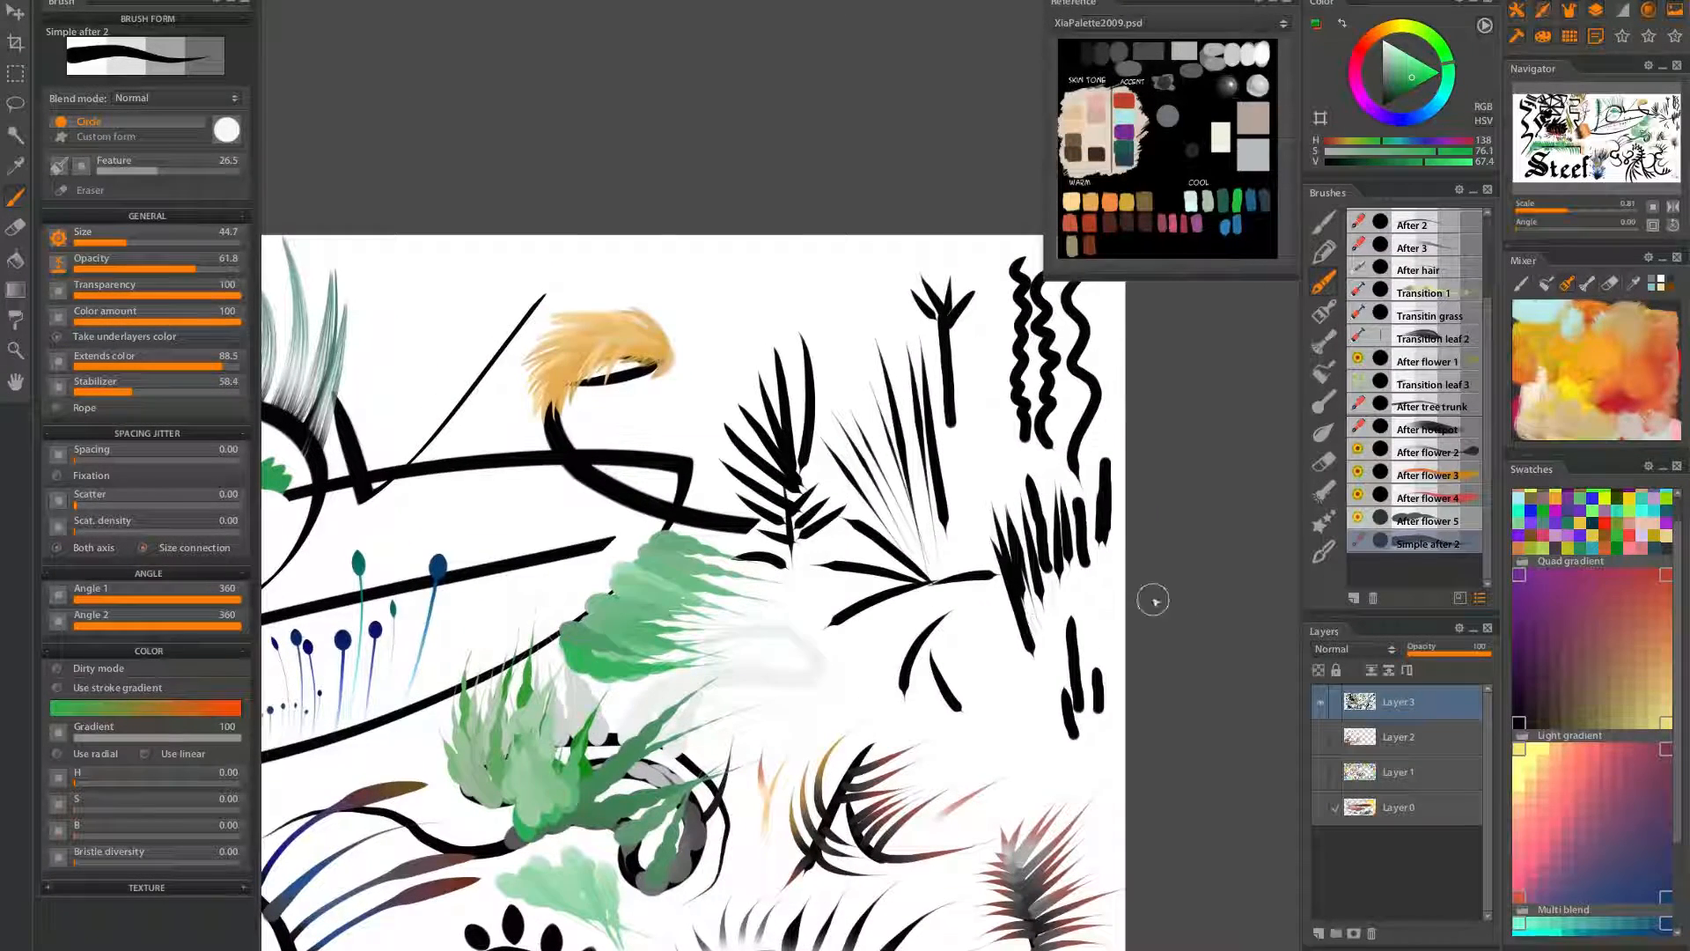
{"action": "mouse_move", "coordinate": [711, 371]}
{"action": "left_mouse_down"}
{"action": "mouse_move", "coordinate": [759, 236]}
{"action": "mouse_move", "coordinate": [841, 297]}
{"action": "mouse_move", "coordinate": [845, 380]}
{"action": "left_mouse_up"}
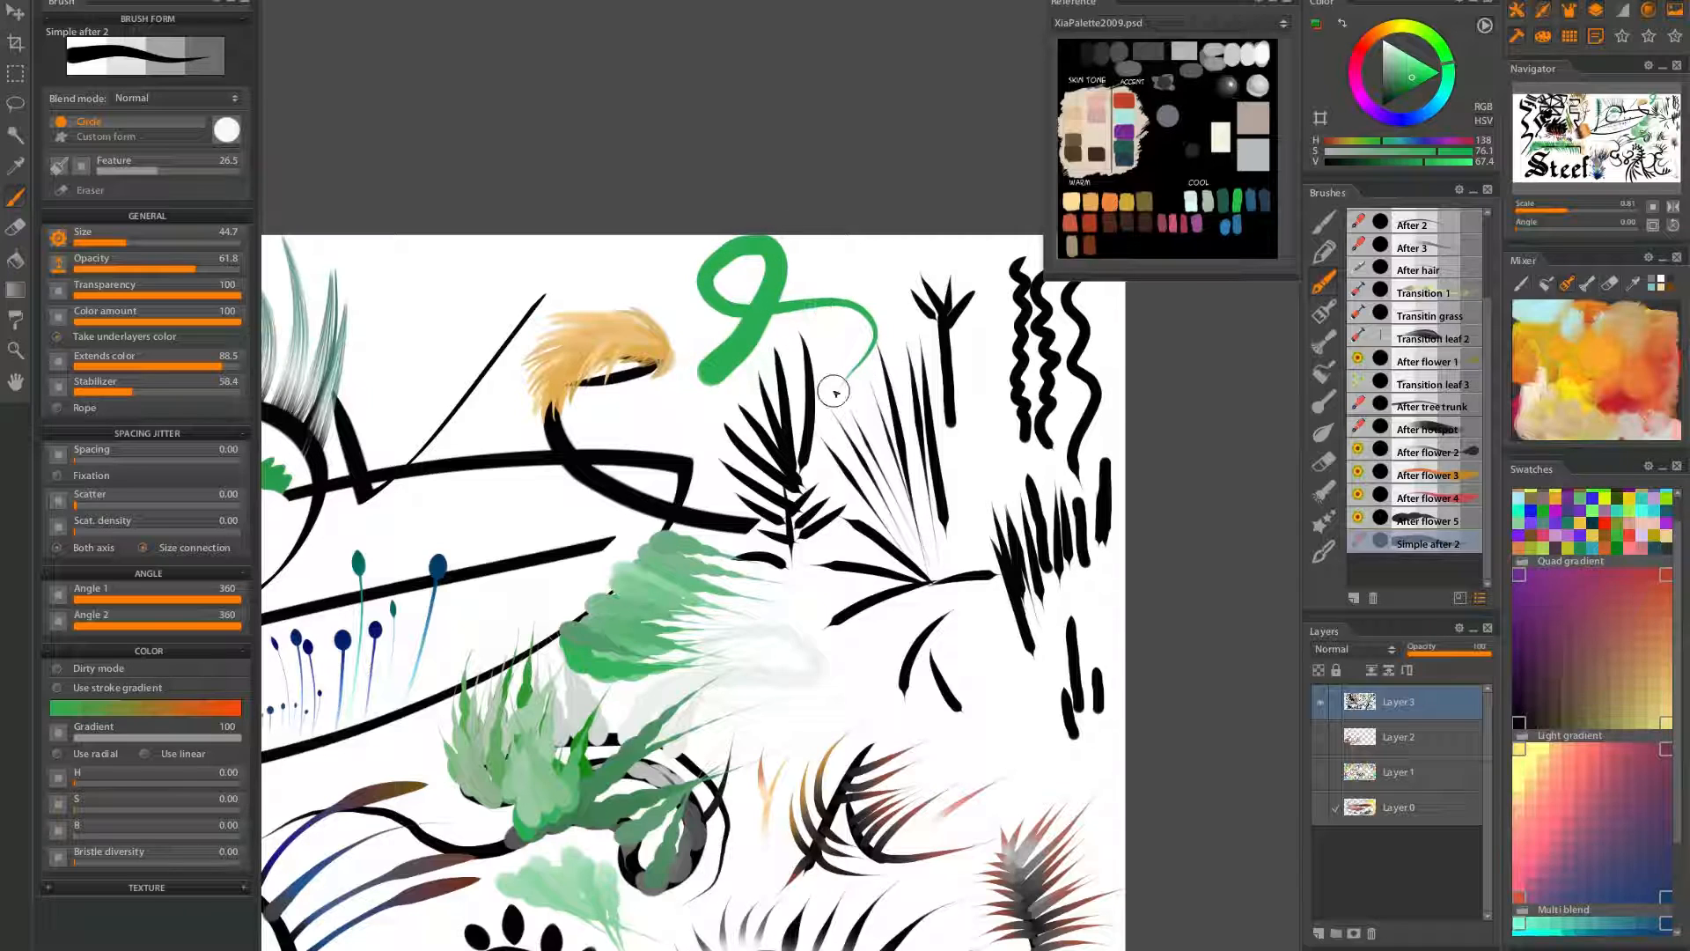
Set the color to near black and paint thick tapered strokes fanning up between the eyelashes and the orange hair tuft
{"action": "left_click_drag", "start_coordinate": [1394, 79], "coordinate": [1354, 140]}
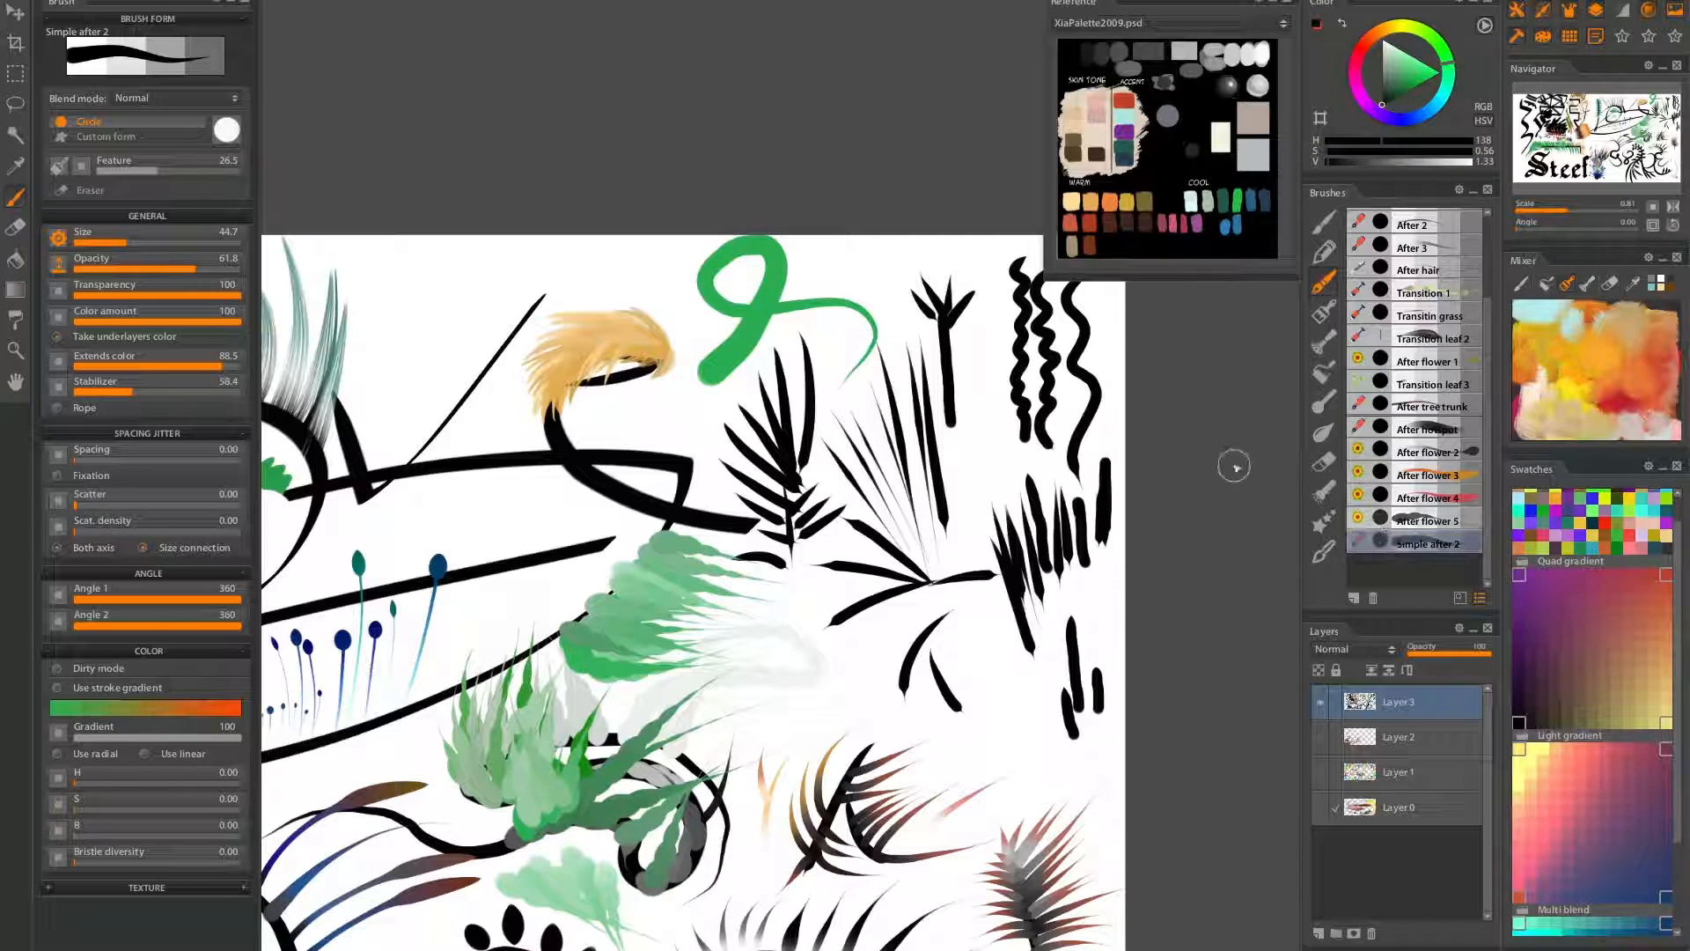
{"action": "mouse_move", "coordinate": [495, 503]}
{"action": "left_mouse_down"}
{"action": "mouse_move", "coordinate": [804, 543]}
{"action": "mouse_move", "coordinate": [914, 687]}
{"action": "left_mouse_up"}
{"action": "mouse_move", "coordinate": [807, 611]}
{"action": "left_mouse_down"}
{"action": "mouse_move", "coordinate": [836, 467]}
{"action": "mouse_move", "coordinate": [1030, 445]}
{"action": "left_mouse_up"}
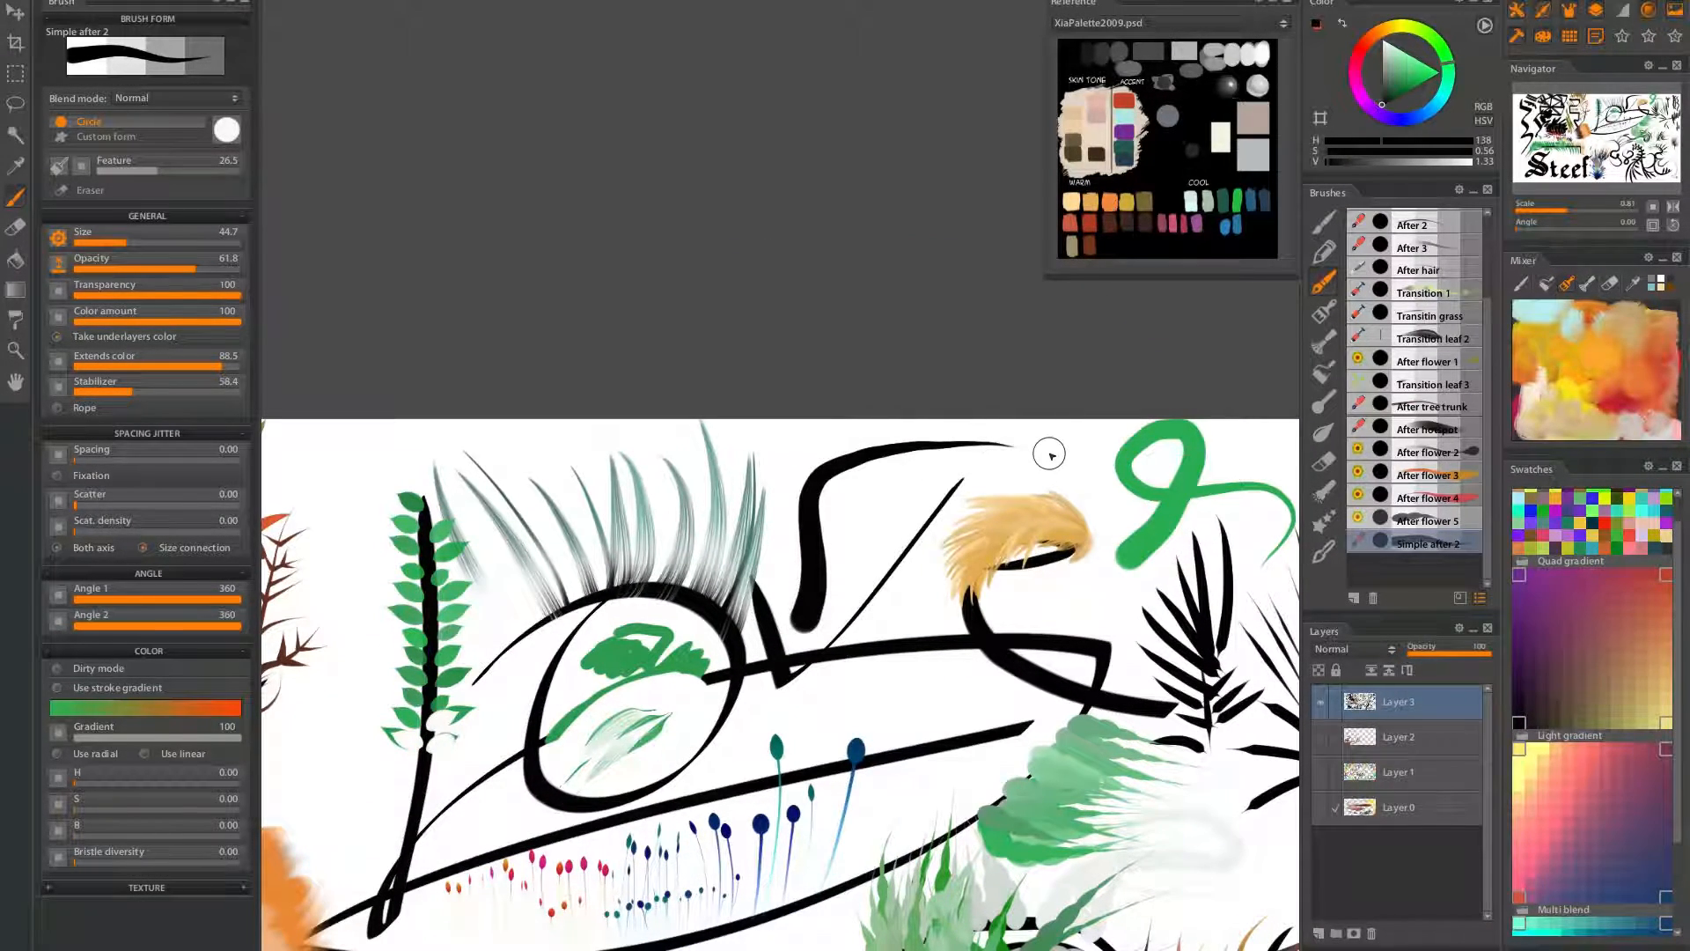
{"action": "left_click_drag", "start_coordinate": [806, 612], "coordinate": [1002, 426]}
{"action": "left_click_drag", "start_coordinate": [807, 594], "coordinate": [928, 430]}
{"action": "mouse_move", "coordinate": [806, 651]}
{"action": "left_mouse_down"}
{"action": "mouse_move", "coordinate": [891, 511]}
{"action": "mouse_move", "coordinate": [1079, 330]}
{"action": "left_mouse_up"}
{"action": "left_click_drag", "start_coordinate": [754, 594], "coordinate": [889, 471]}
Paint a cluster of large black tapered spikes hanging below the long curved line beside the orange brush patch
{"action": "left_click_drag", "start_coordinate": [816, 528], "coordinate": [788, 667]}
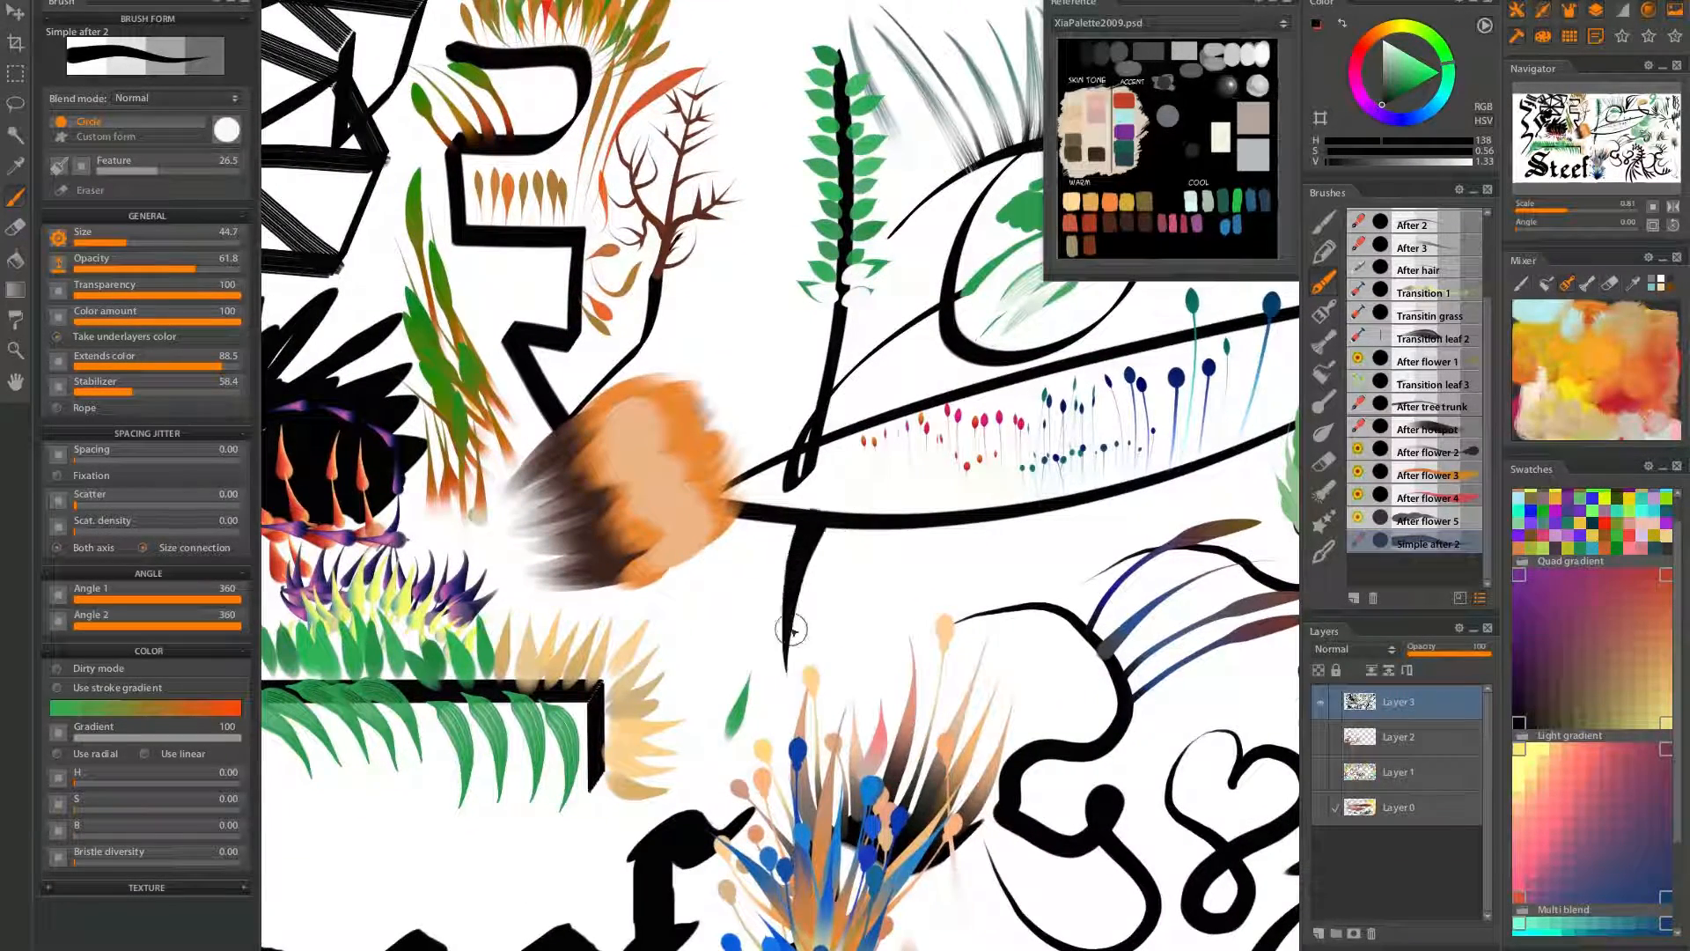
{"action": "mouse_move", "coordinate": [827, 519]}
{"action": "left_mouse_down"}
{"action": "mouse_move", "coordinate": [823, 630]}
{"action": "mouse_move", "coordinate": [854, 630]}
{"action": "left_mouse_up"}
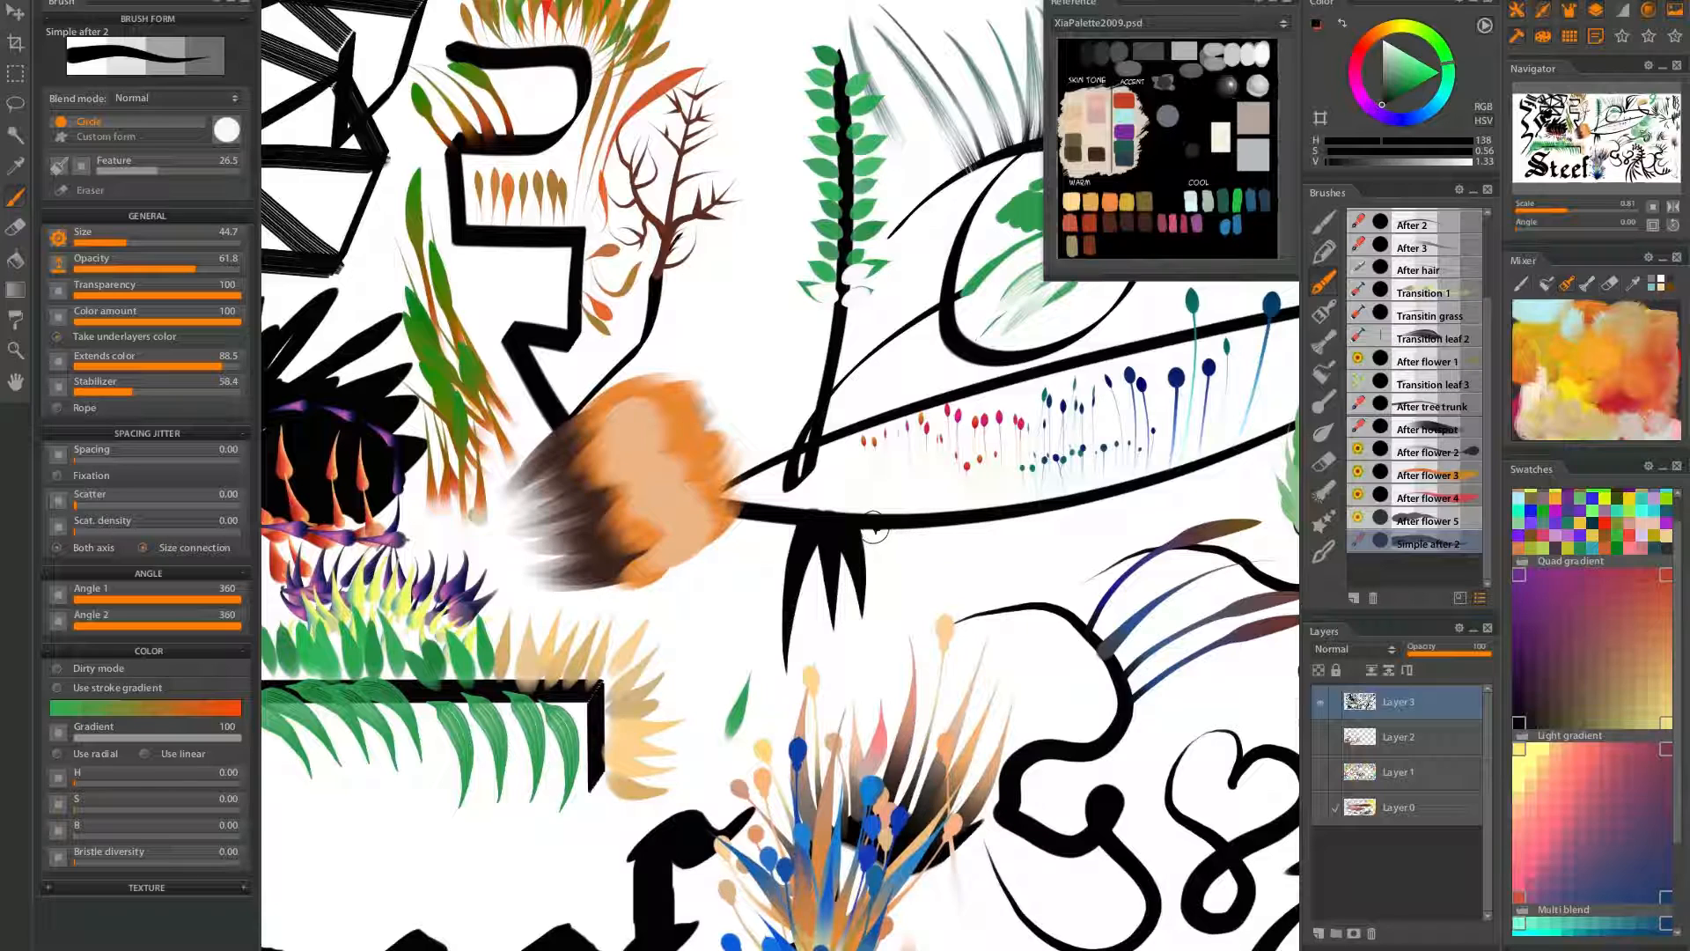
{"action": "left_click_drag", "start_coordinate": [790, 535], "coordinate": [725, 649]}
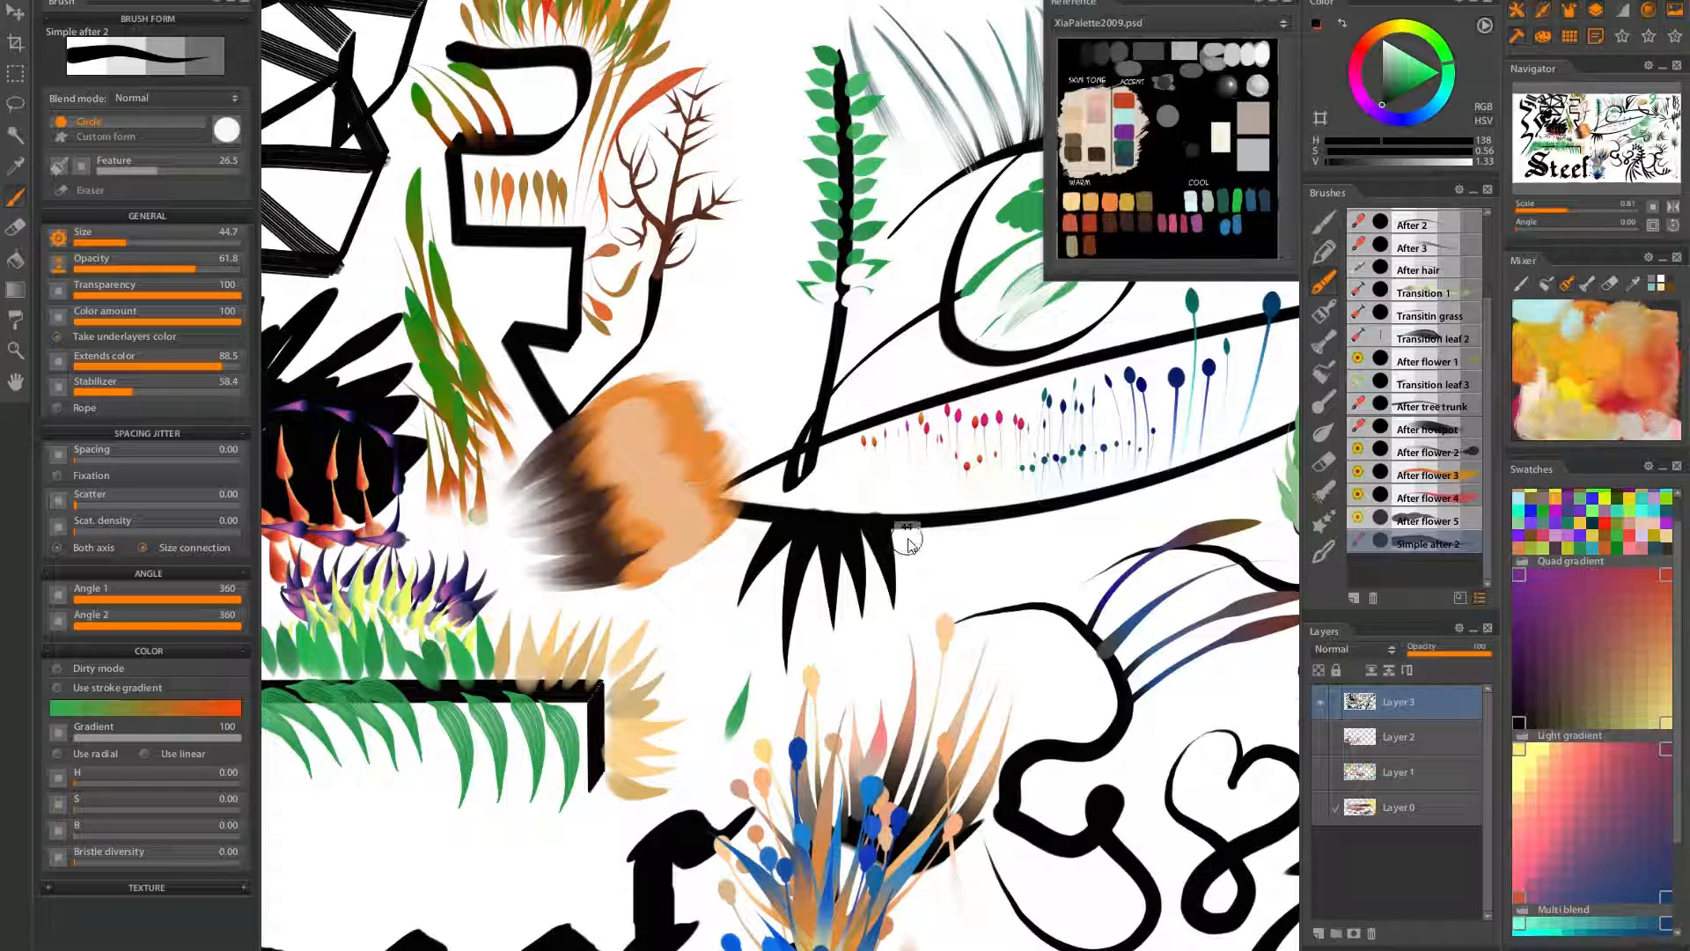
Reduce the brush size to 21.8 and continue the row of smaller black spikes along the curved line's underside
{"action": "left_click", "coordinate": [114, 243]}
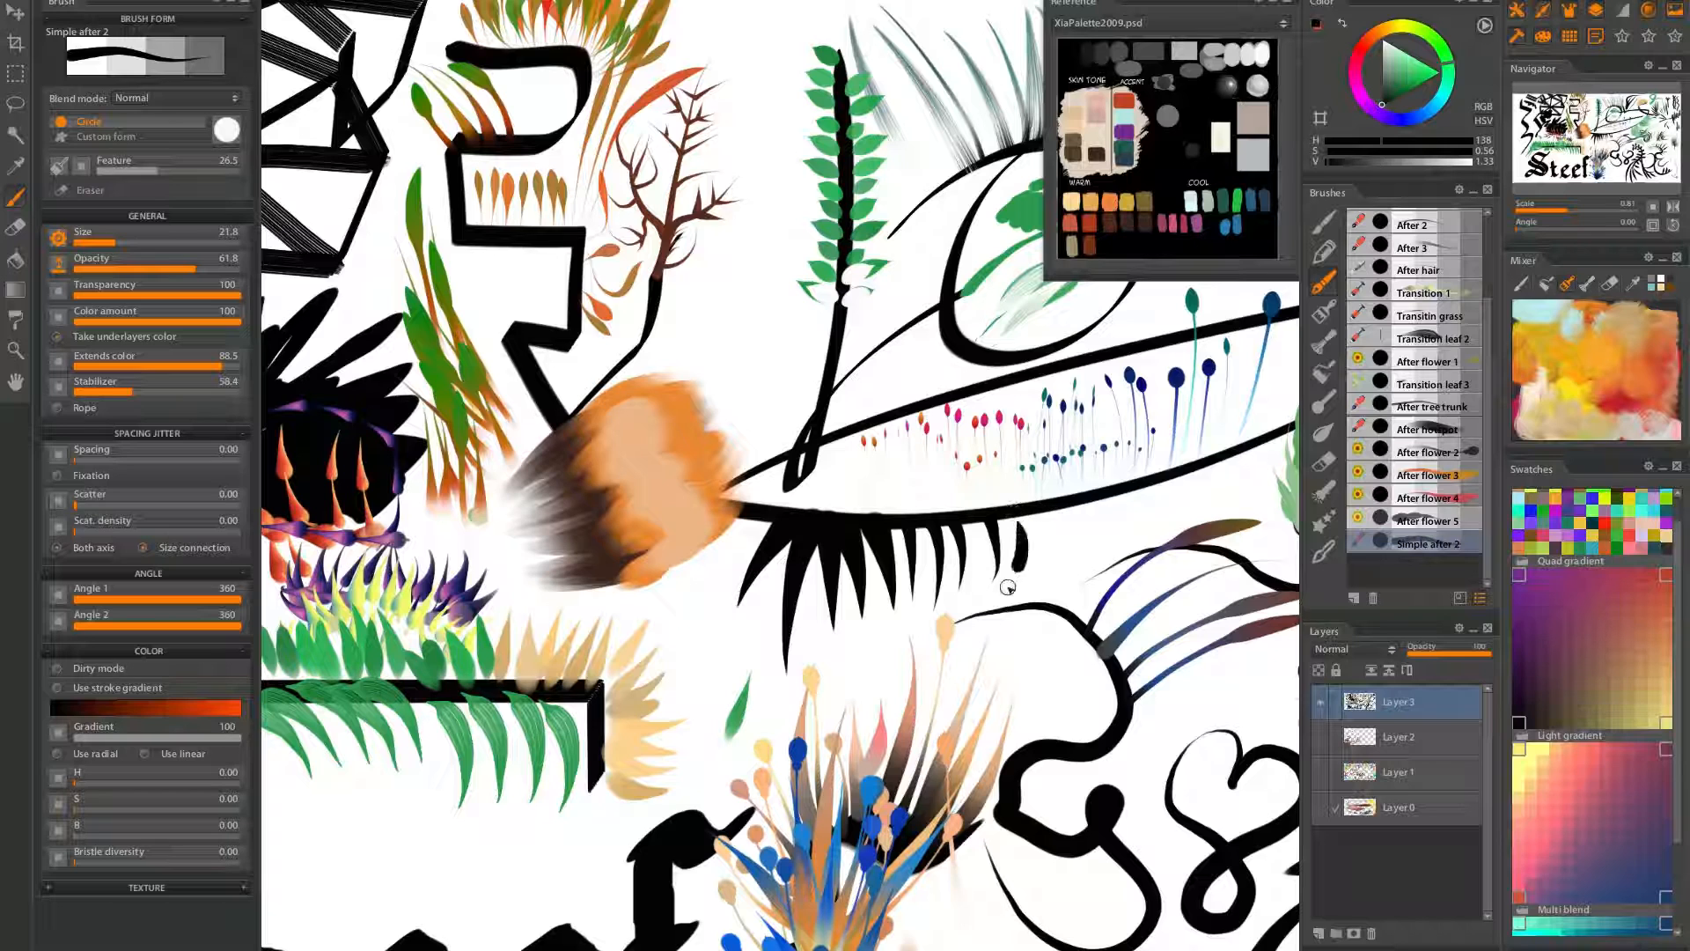
{"action": "left_click_drag", "start_coordinate": [1065, 512], "coordinate": [912, 544]}
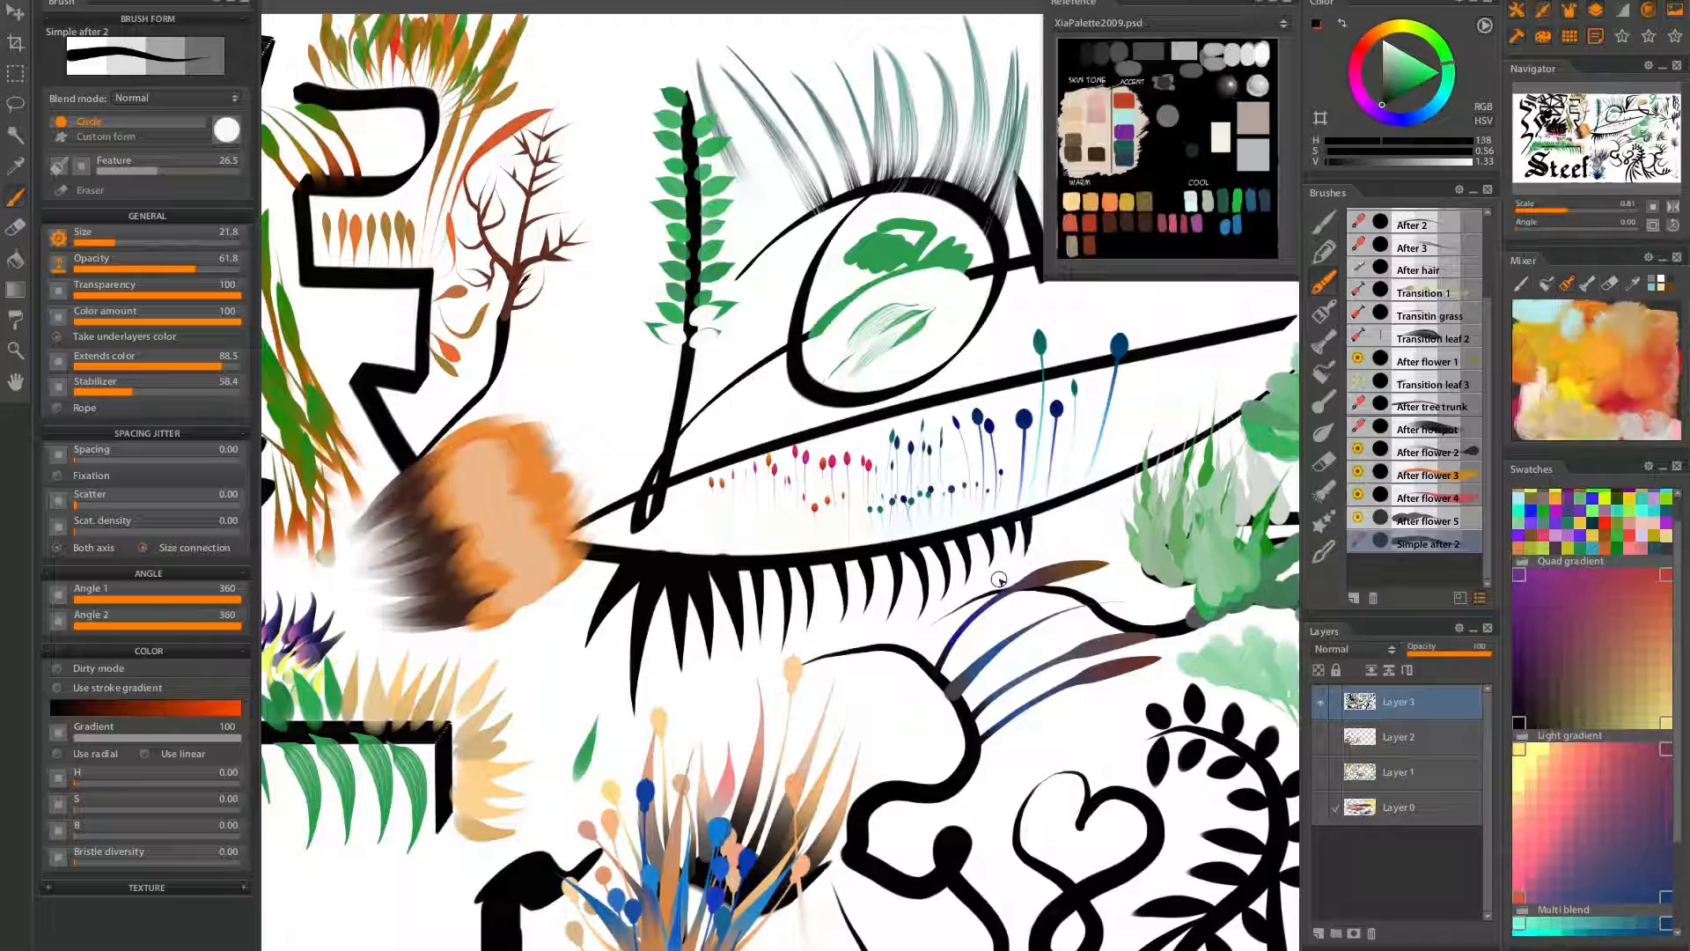
{"action": "scroll", "coordinate": [883, 631], "scroll_direction": "up", "scroll_amount": 6}
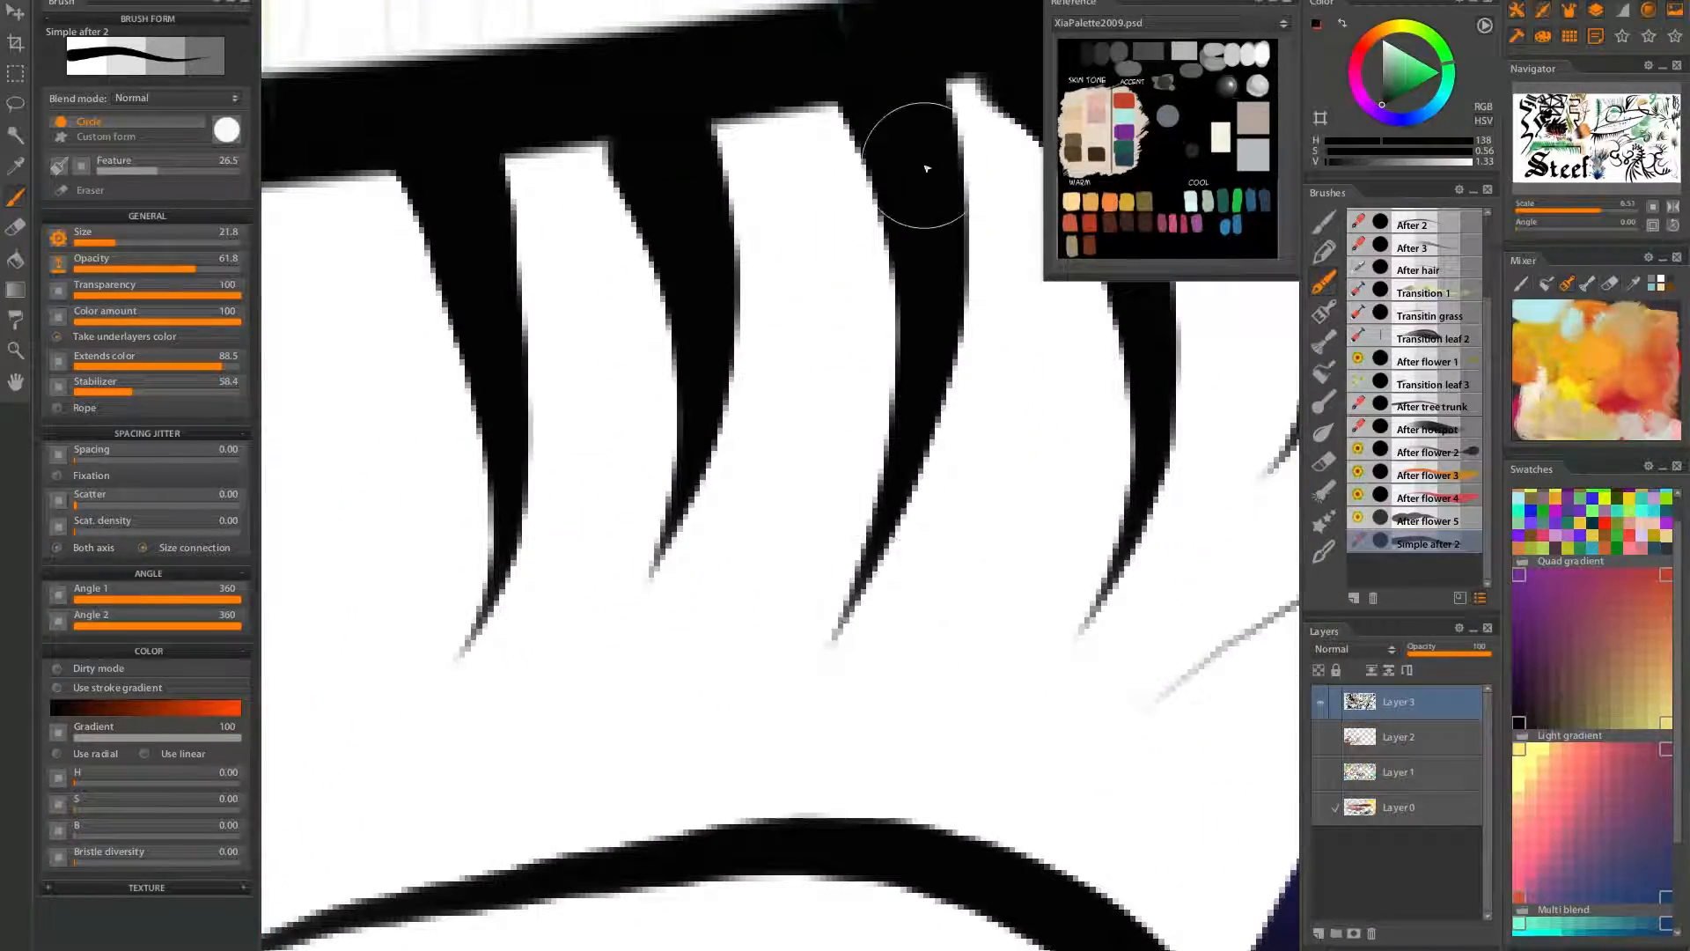
{"action": "scroll", "coordinate": [972, 480], "scroll_direction": "down", "scroll_amount": 8}
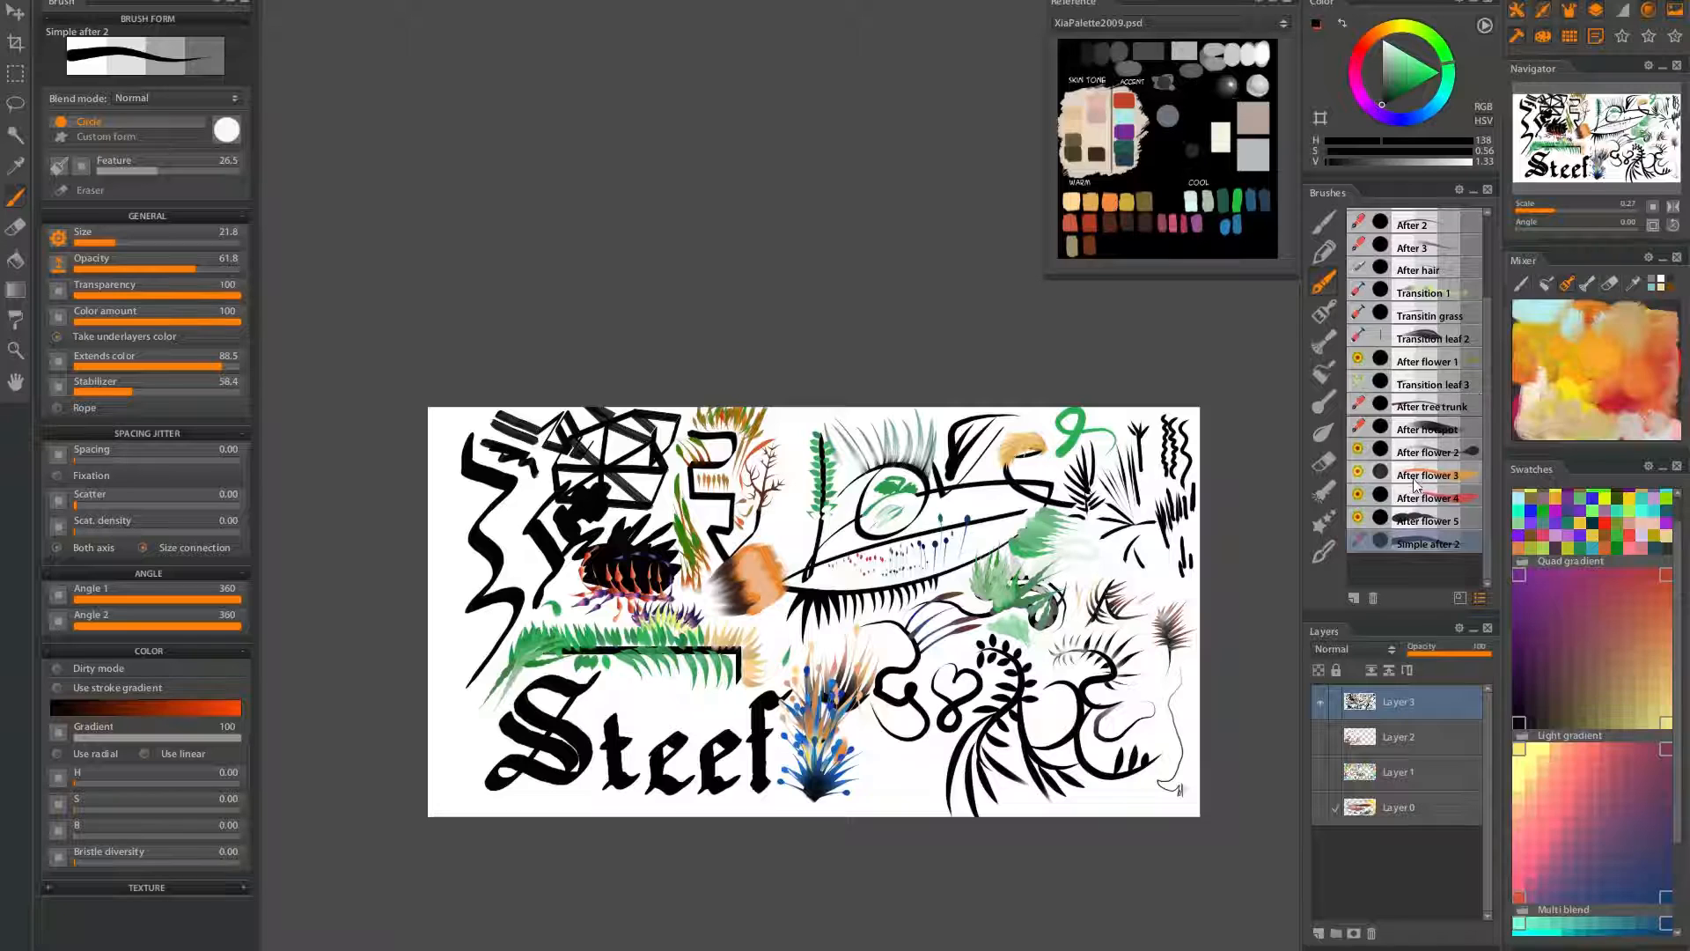
Move the Simple after 2 preset up the brush list to sit between After 1 and After 2
{"action": "scroll", "coordinate": [1488, 477], "scroll_direction": "up", "scroll_amount": 1}
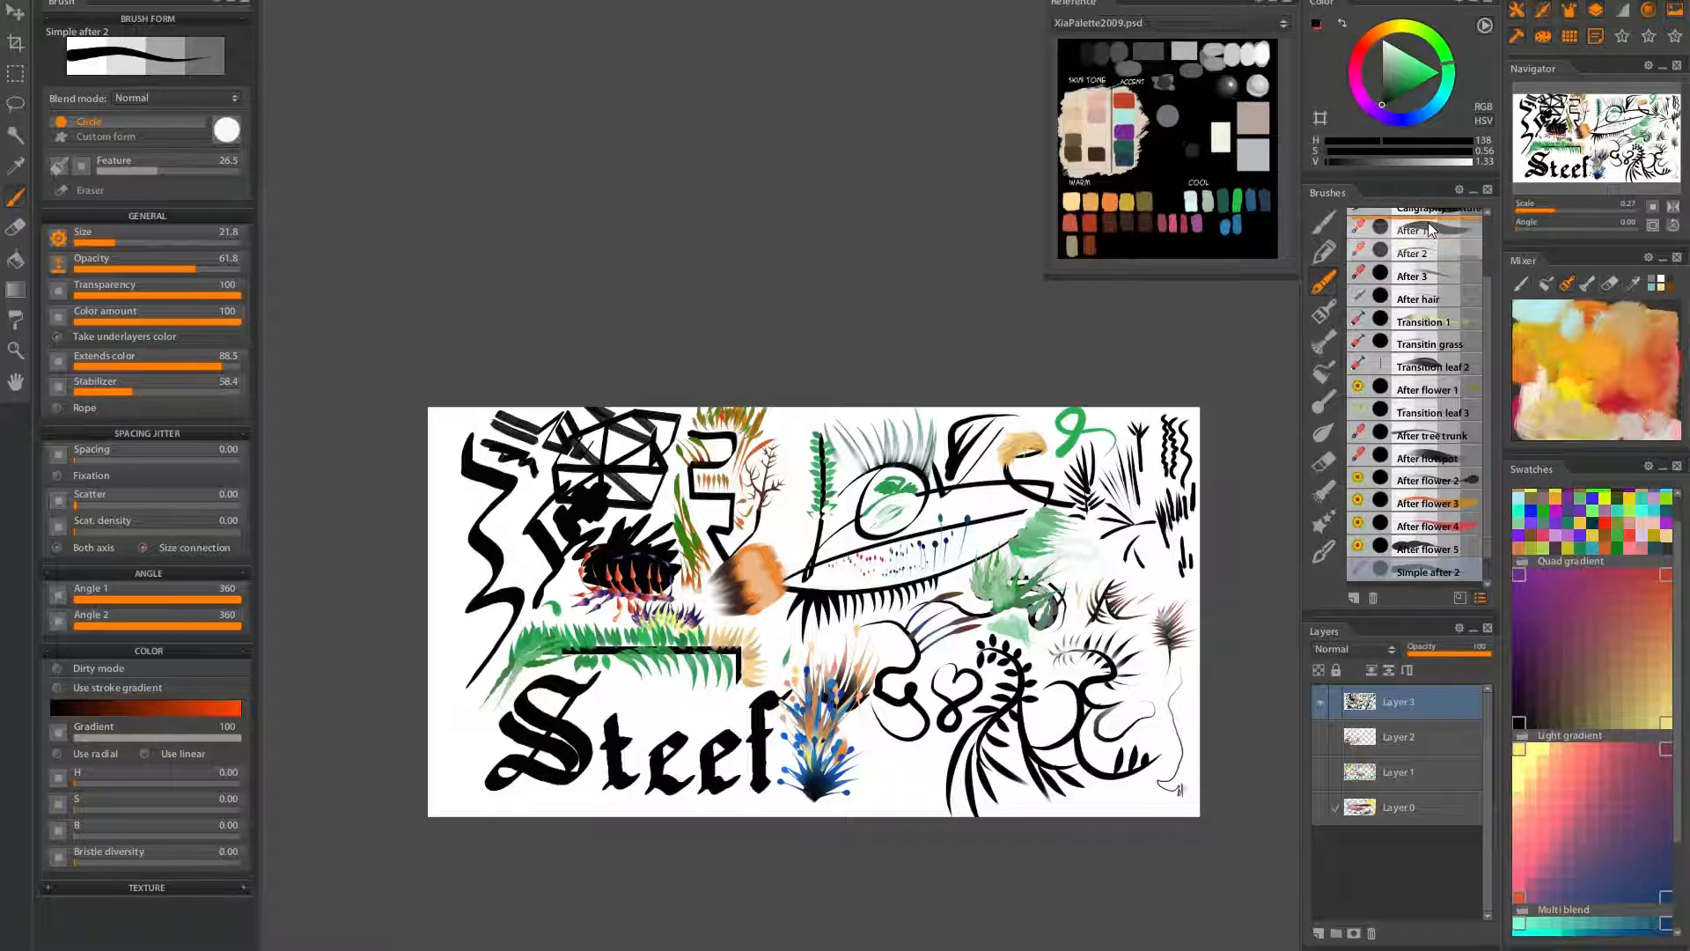
{"action": "left_click_drag", "start_coordinate": [1427, 249], "coordinate": [1426, 247]}
{"action": "scroll", "coordinate": [1417, 231], "scroll_direction": "up", "scroll_amount": 3}
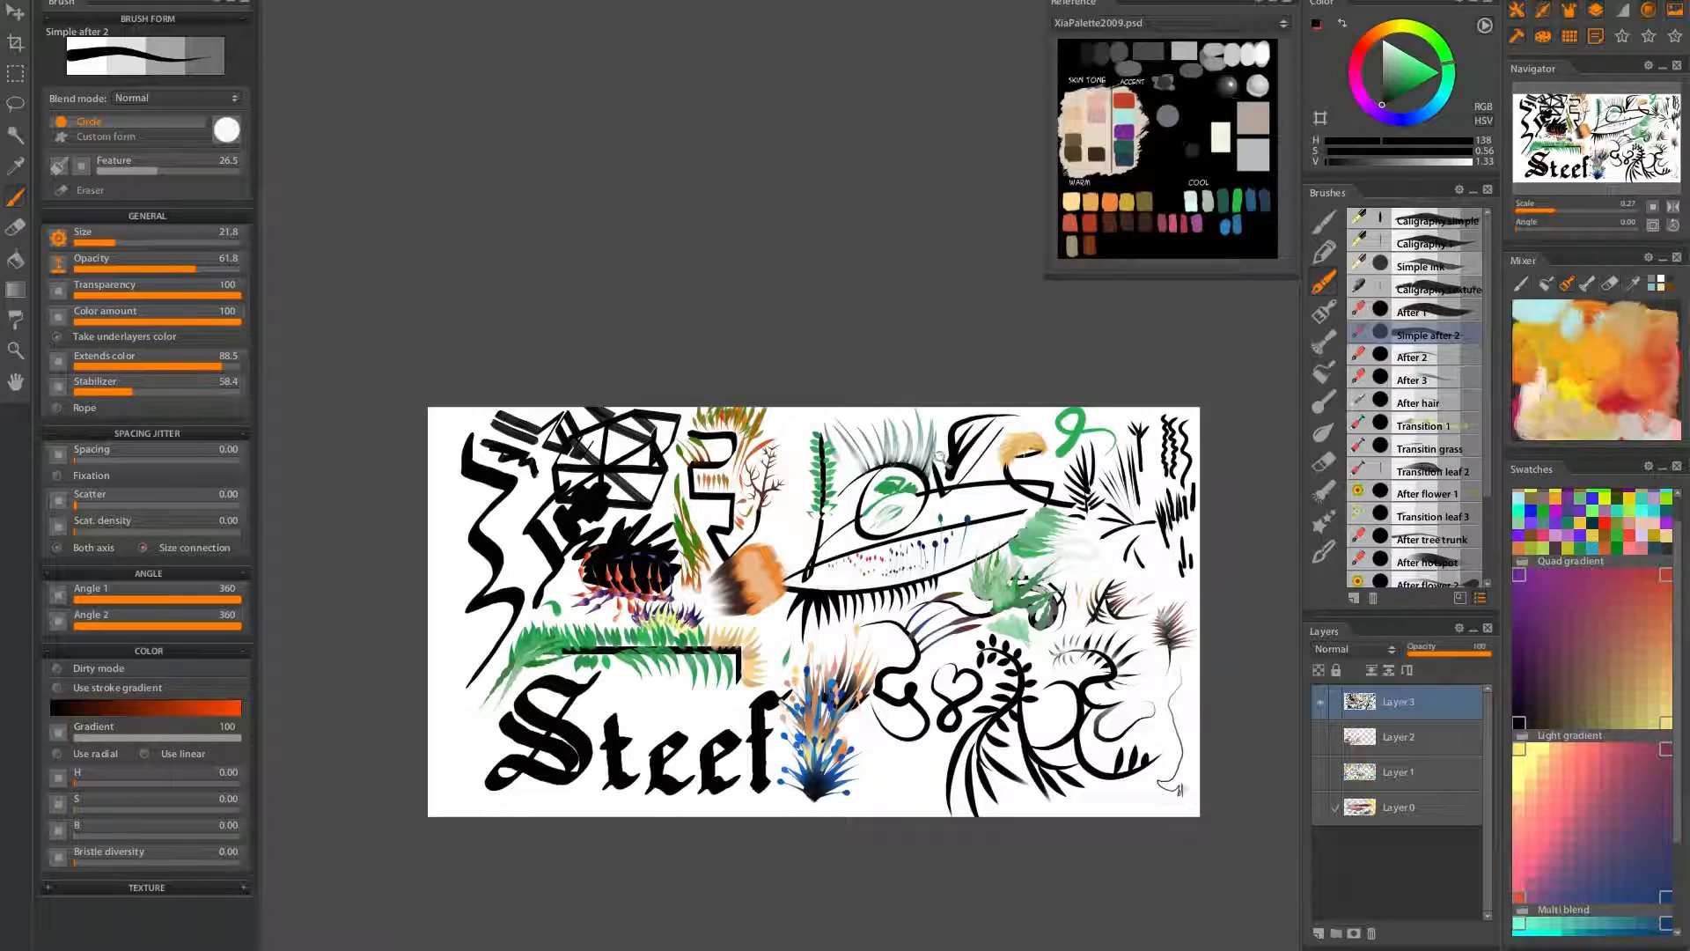
Add more black Simple after 2 strokes to the thick fan beside the teal eyelashes
{"action": "scroll", "coordinate": [938, 457], "scroll_direction": "up", "scroll_amount": 6}
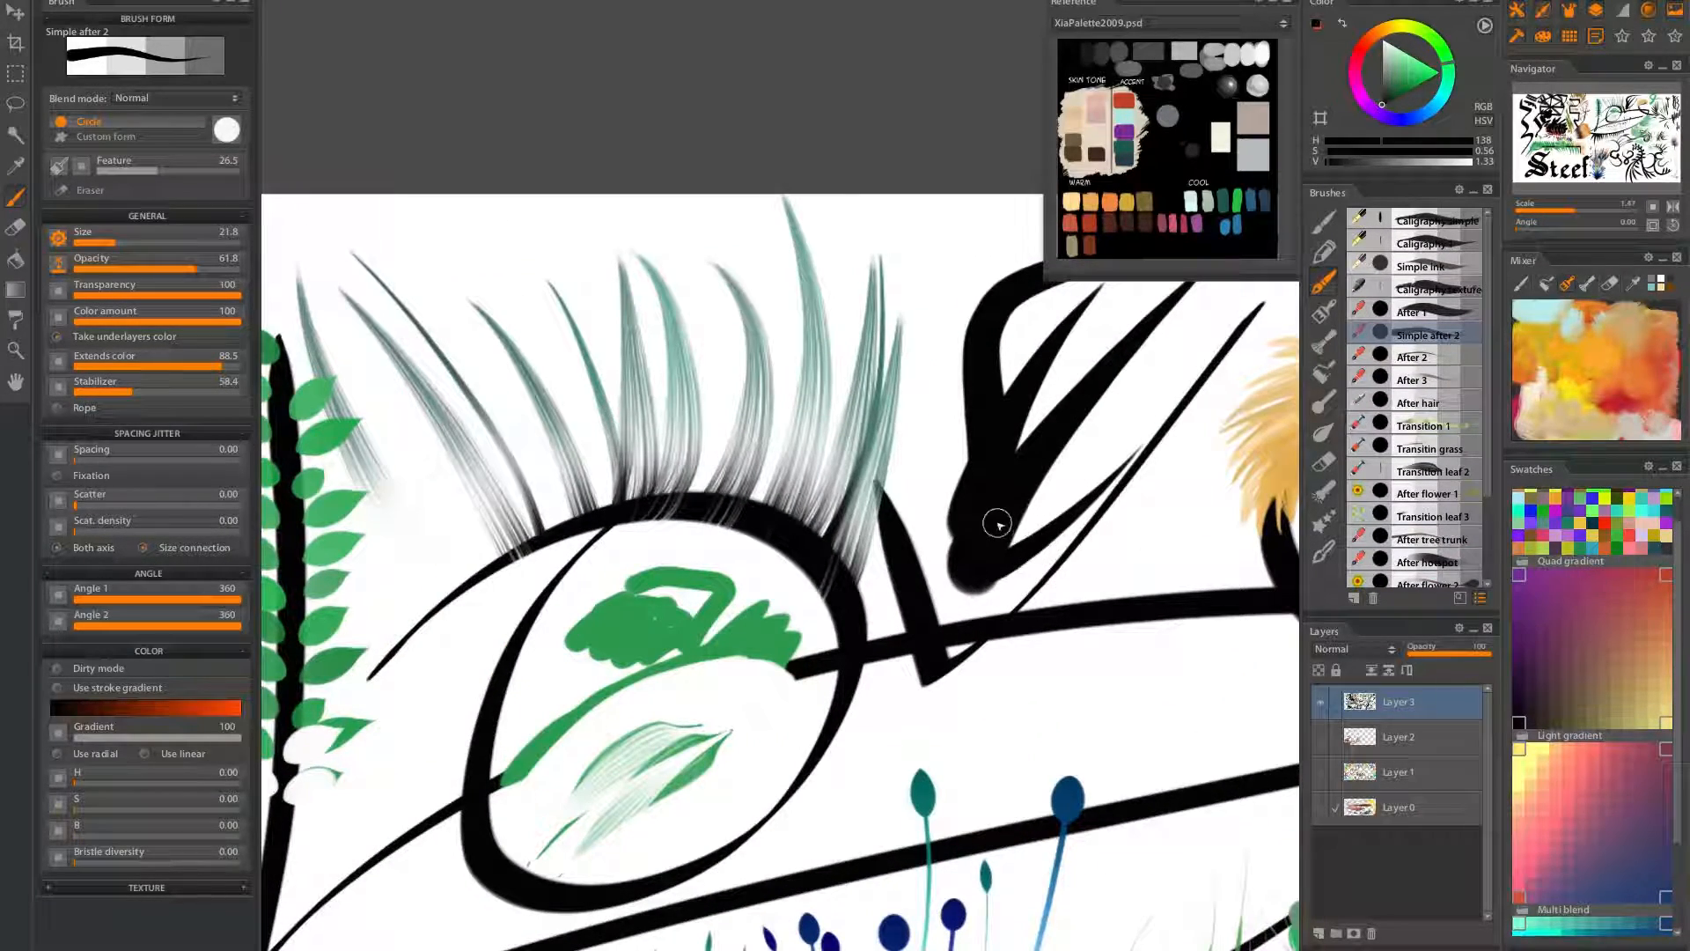
{"action": "left_click_drag", "start_coordinate": [1002, 519], "coordinate": [1187, 377]}
{"action": "left_click_drag", "start_coordinate": [1023, 487], "coordinate": [1214, 329]}
Add tapered black fronds to the lower stems of the leafy black plant and open the flat brush category
{"action": "mouse_move", "coordinate": [1157, 490]}
{"action": "left_mouse_down"}
{"action": "mouse_move", "coordinate": [984, 885]}
{"action": "mouse_move", "coordinate": [777, 749]}
{"action": "mouse_move", "coordinate": [945, 532]}
{"action": "mouse_move", "coordinate": [747, 663]}
{"action": "left_mouse_up"}
{"action": "scroll", "coordinate": [946, 532], "scroll_direction": "up", "scroll_amount": 4}
{"action": "mouse_move", "coordinate": [910, 578]}
{"action": "left_mouse_down"}
{"action": "mouse_move", "coordinate": [781, 688]}
{"action": "mouse_move", "coordinate": [795, 796]}
{"action": "left_mouse_up"}
{"action": "mouse_move", "coordinate": [885, 665]}
{"action": "left_mouse_down"}
{"action": "mouse_move", "coordinate": [811, 780]}
{"action": "mouse_move", "coordinate": [863, 851]}
{"action": "left_mouse_up"}
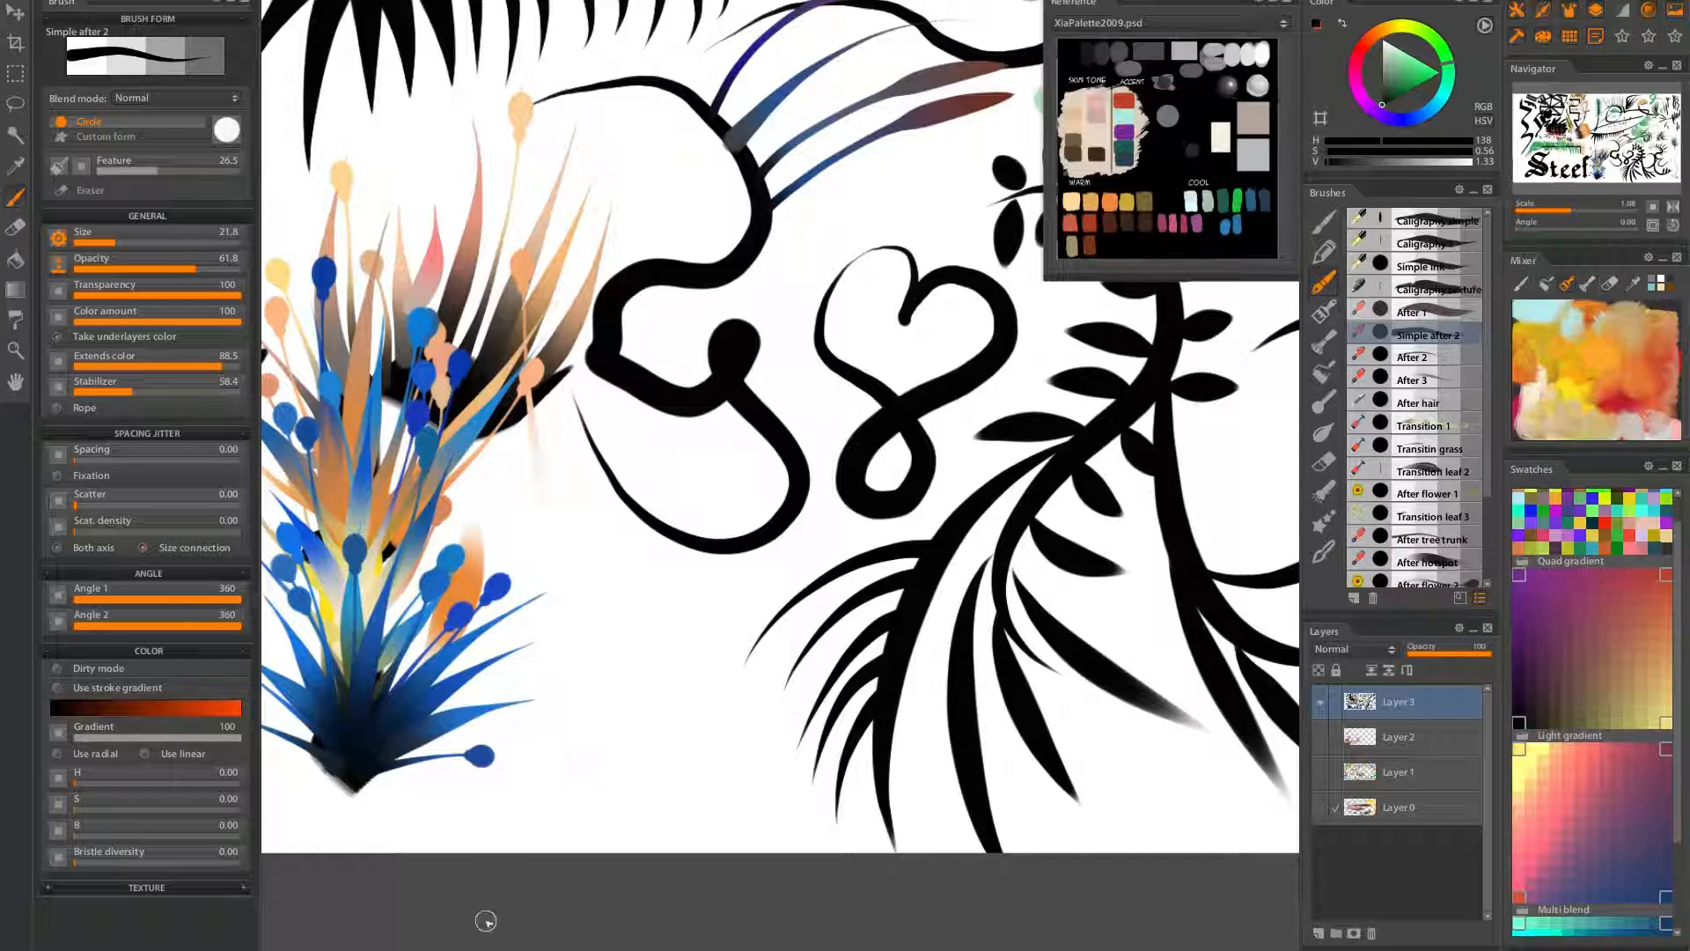
{"action": "mouse_move", "coordinate": [847, 664]}
{"action": "left_mouse_down"}
{"action": "mouse_move", "coordinate": [777, 702]}
{"action": "mouse_move", "coordinate": [810, 682]}
{"action": "left_mouse_up"}
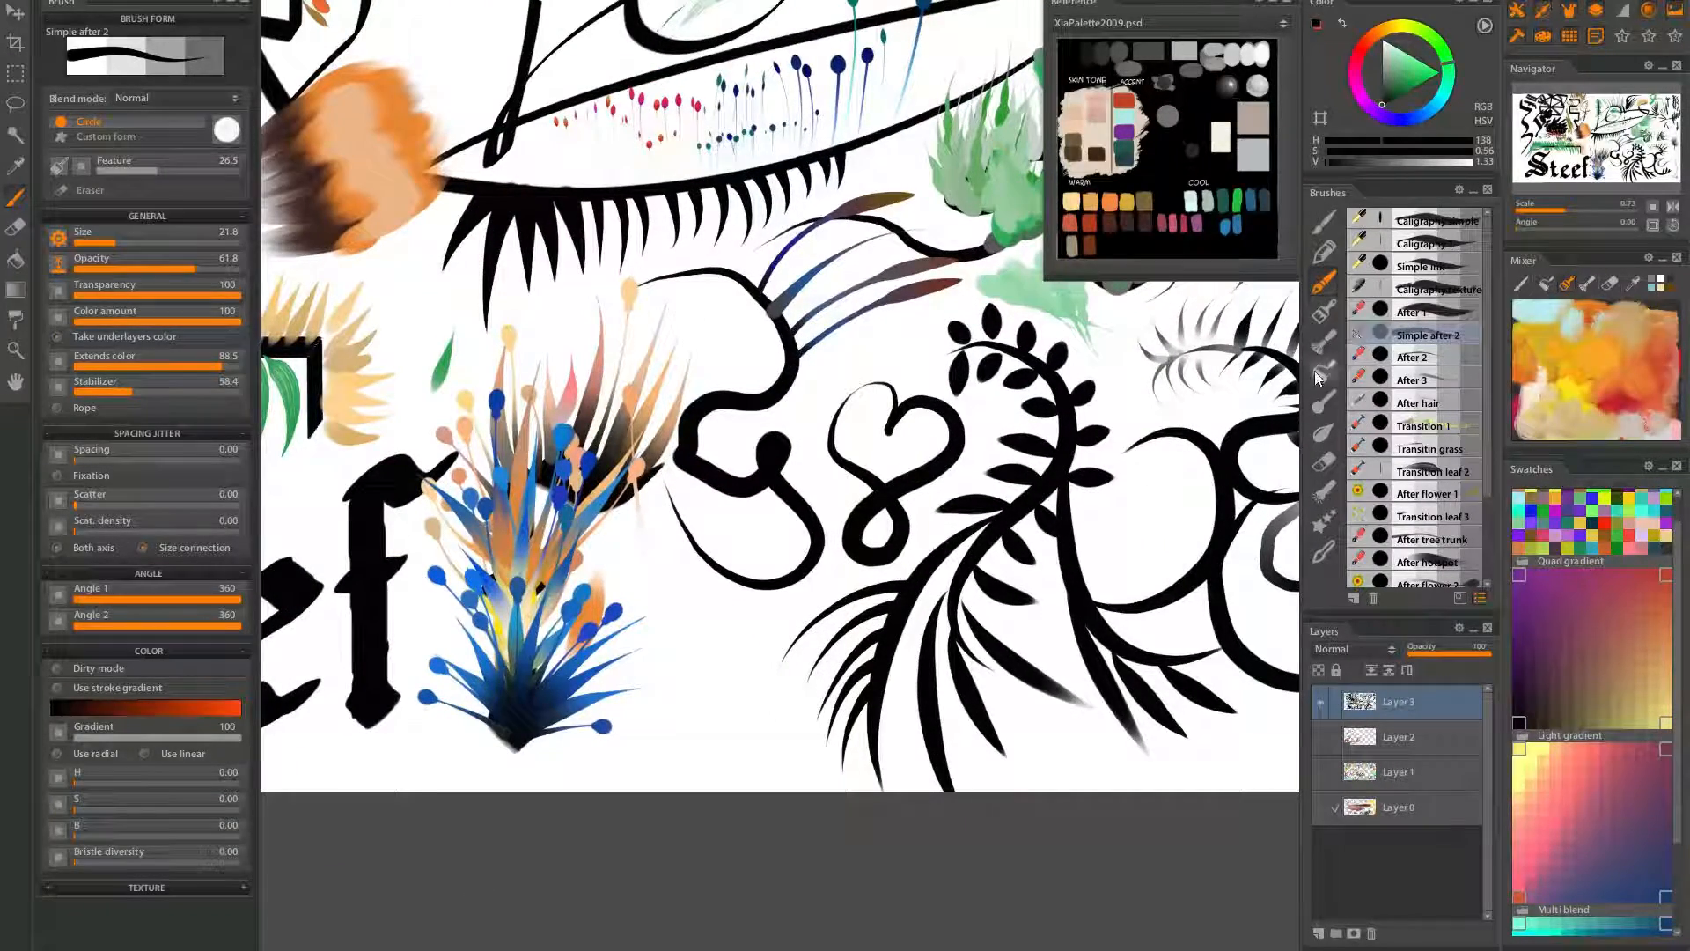
{"action": "left_click", "coordinate": [1327, 315]}
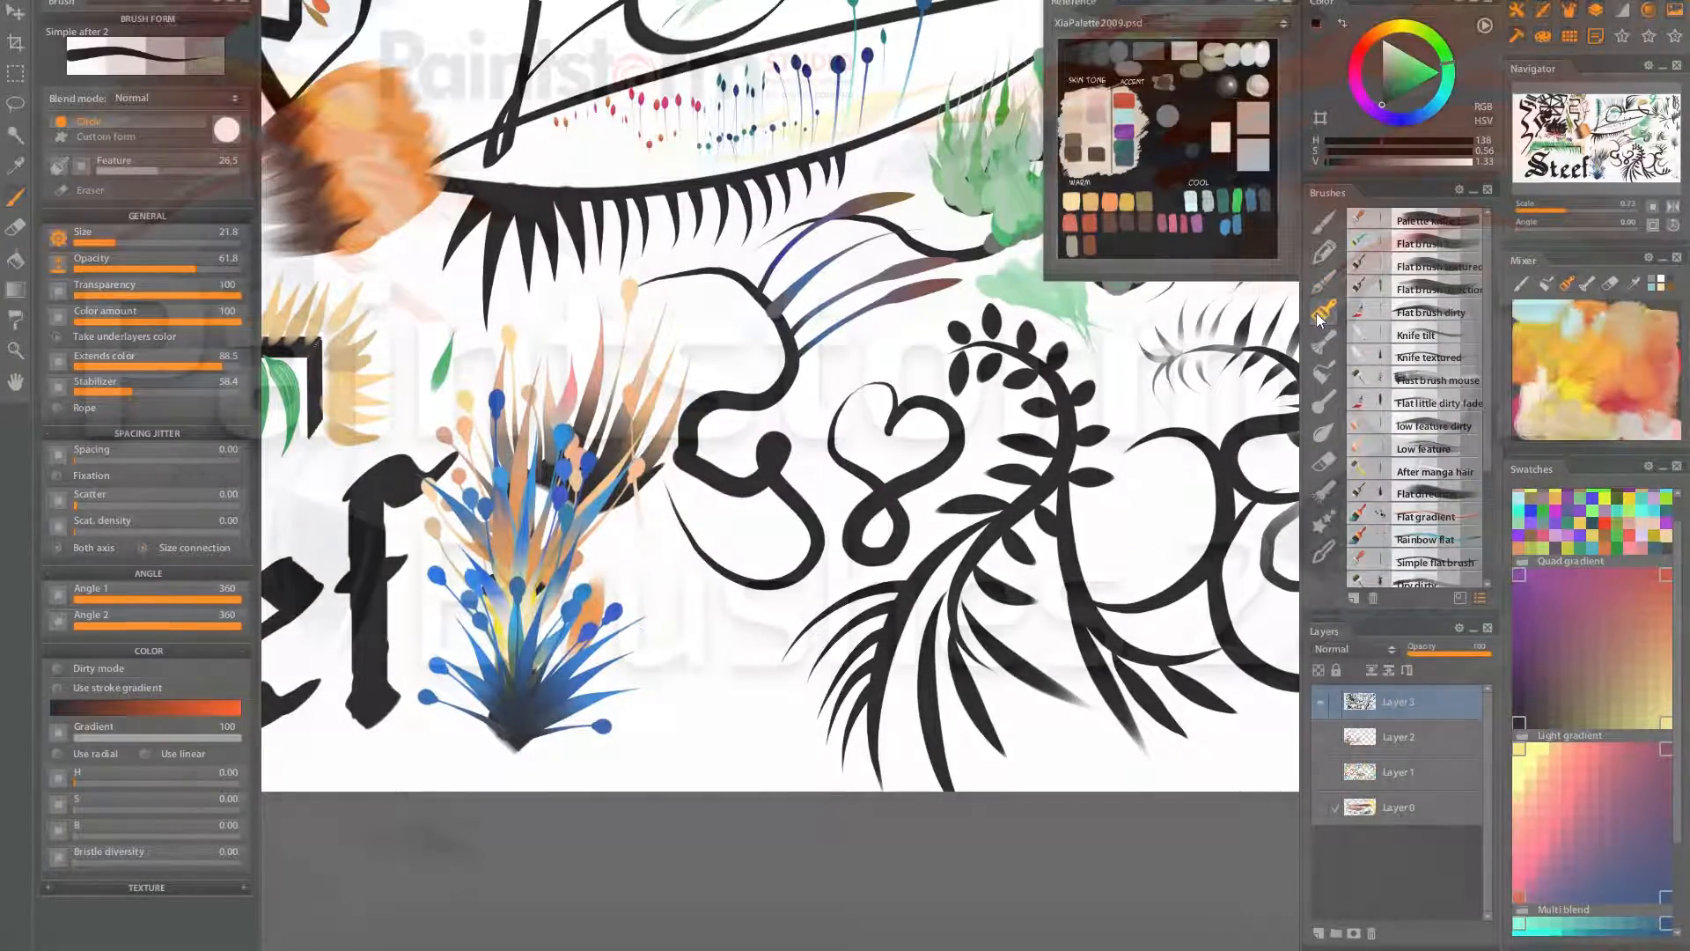